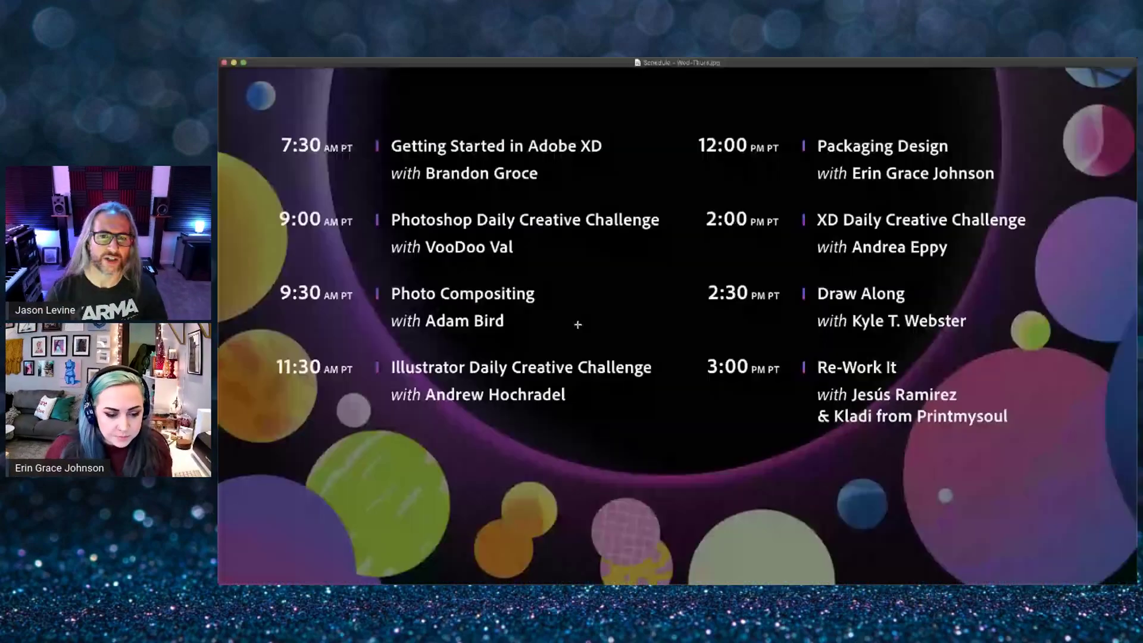
left_click_drag(381, 59, 303, 56)
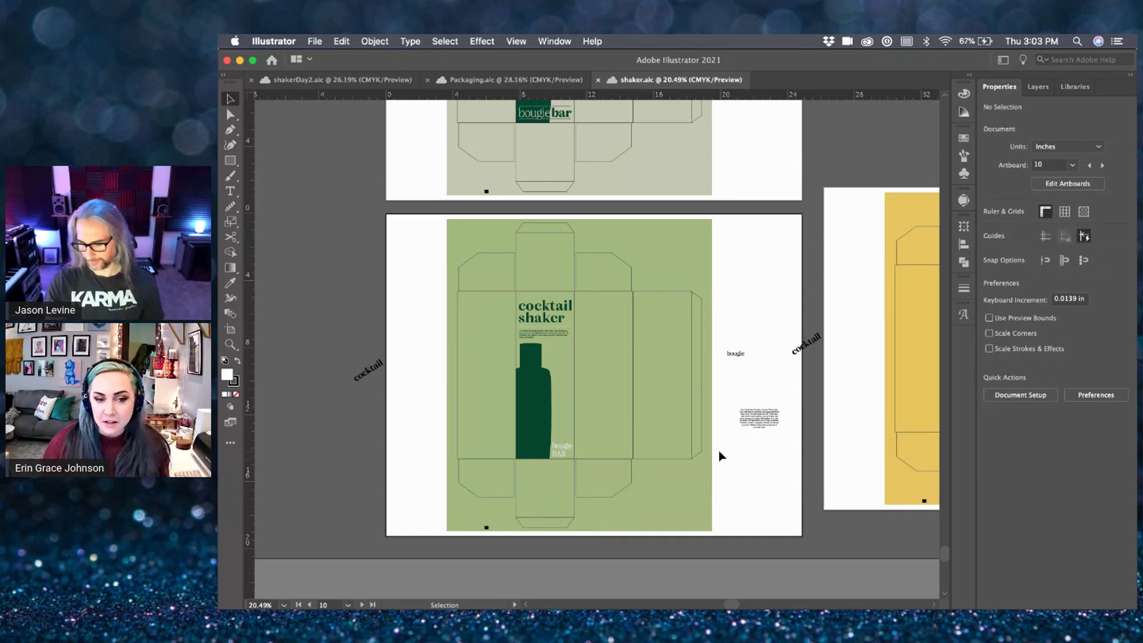
- Examine the green cocktail shaker box layout in shaker.aic up close
scroll(613, 423, "up", 2)
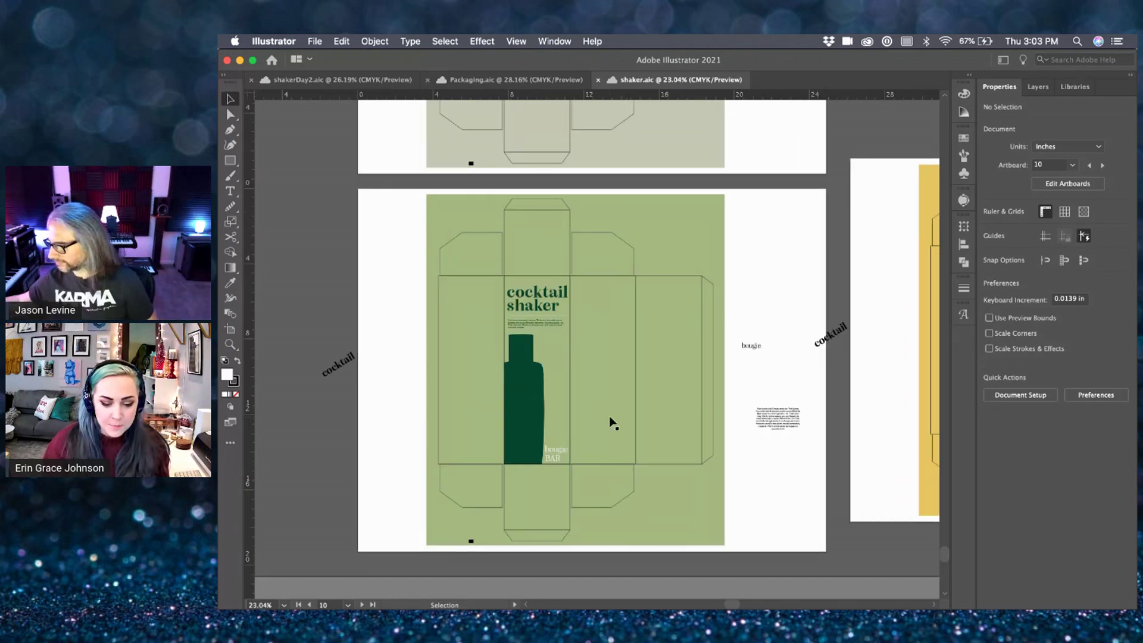
scroll(613, 422, "up", 3)
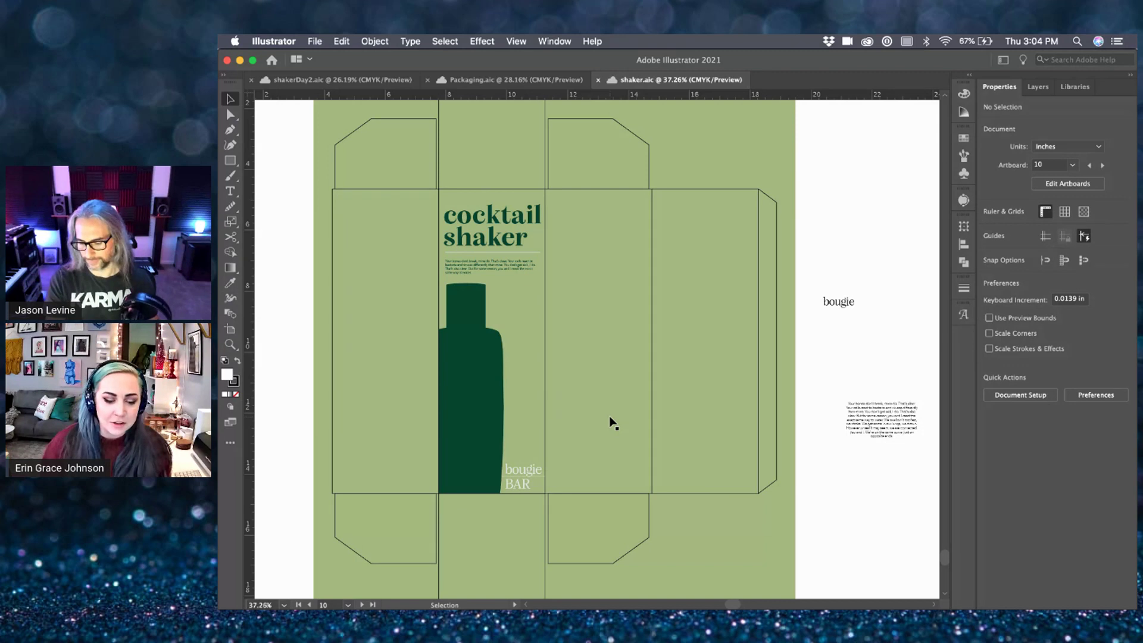
scroll(614, 422, "up", 1)
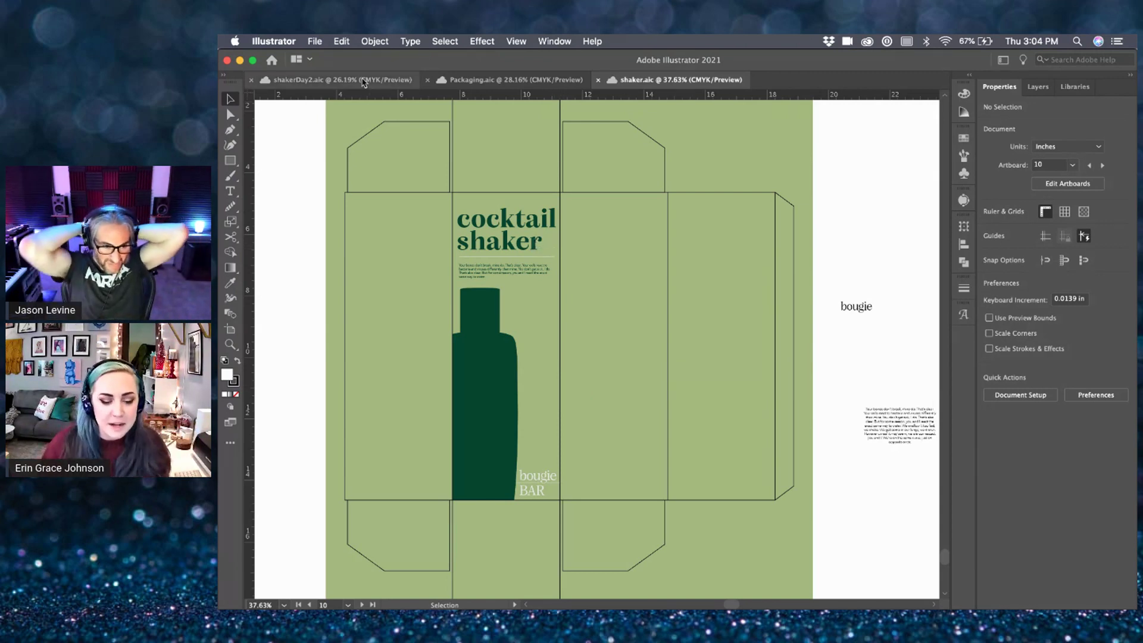
- Switch to the shakerDay2.aic document and examine the green holiday collection box, including its top flap with the logo and product title
left_click(366, 80)
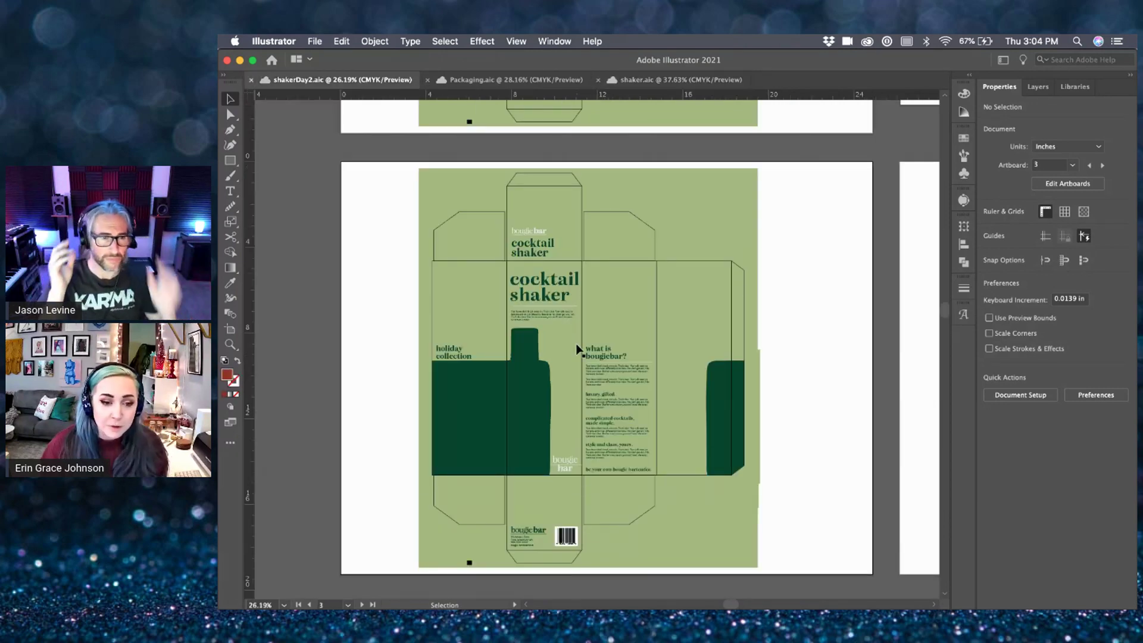
scroll(577, 349, "up", 2)
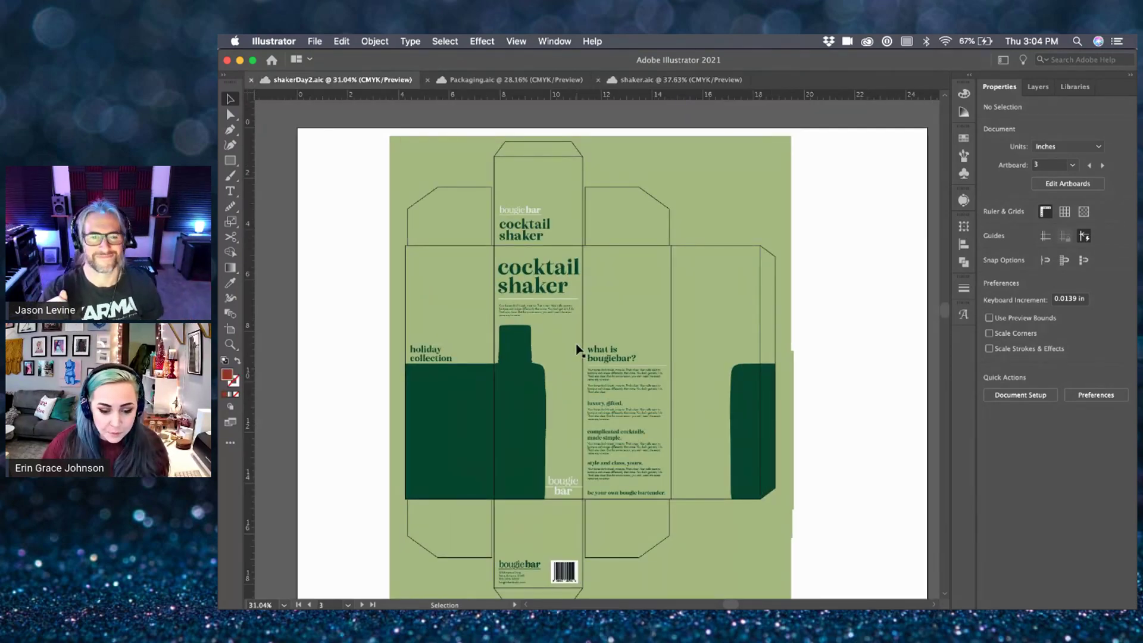
scroll(577, 349, "up", 1)
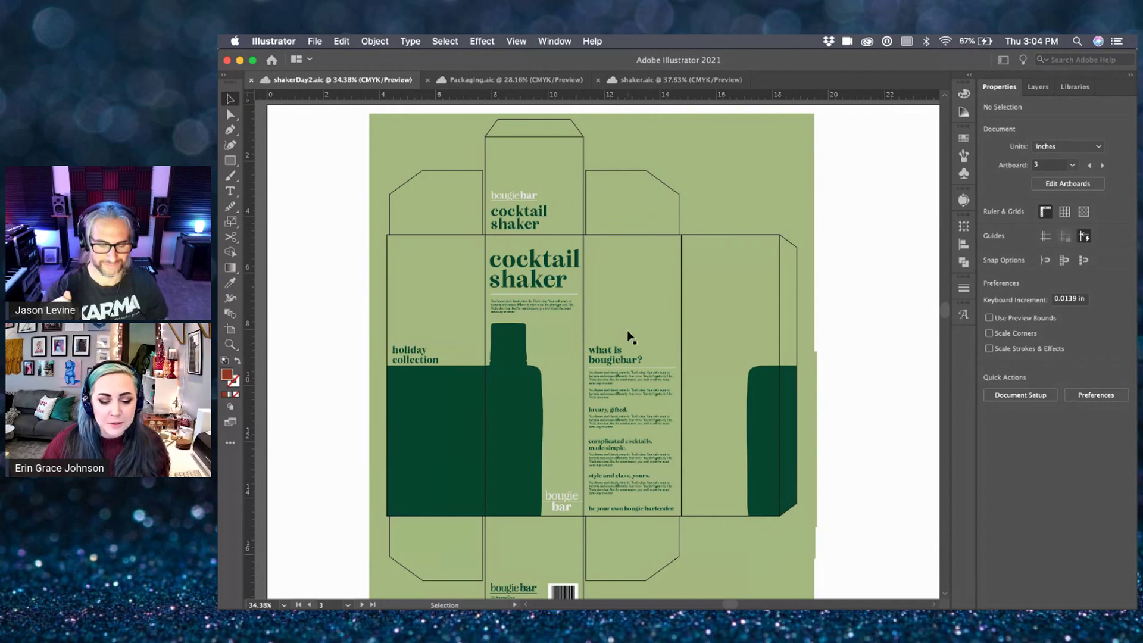
scroll(630, 335, "left", 2)
scroll(630, 335, "down", 2)
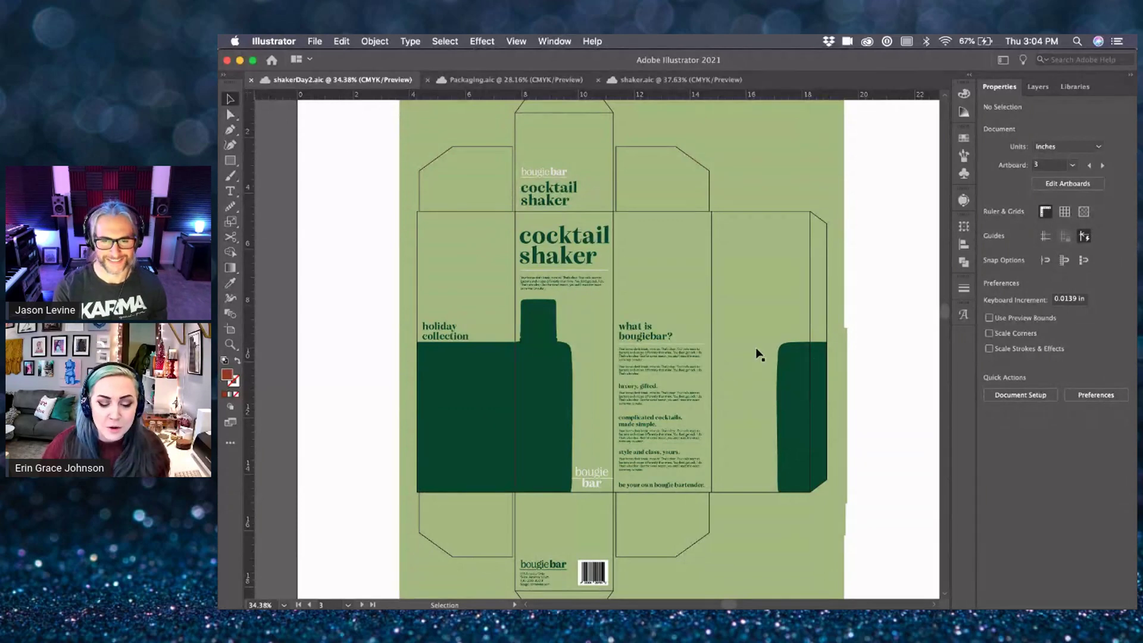
scroll(563, 156, "up", 1)
scroll(563, 156, "up", 8)
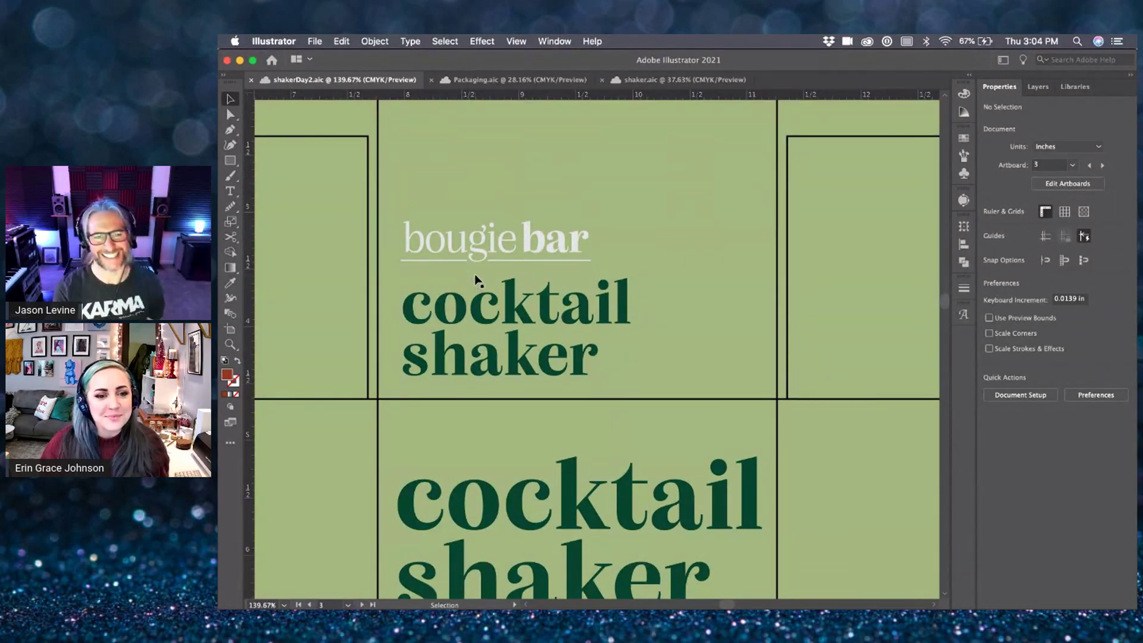
- Examine the green box's front panel, holiday collection side, and "what is bougiebar?" copy panel, then its overall layout
scroll(476, 280, "down", 5)
scroll(476, 279, "down", 3)
scroll(476, 280, "down", 1)
scroll(476, 280, "down", 5)
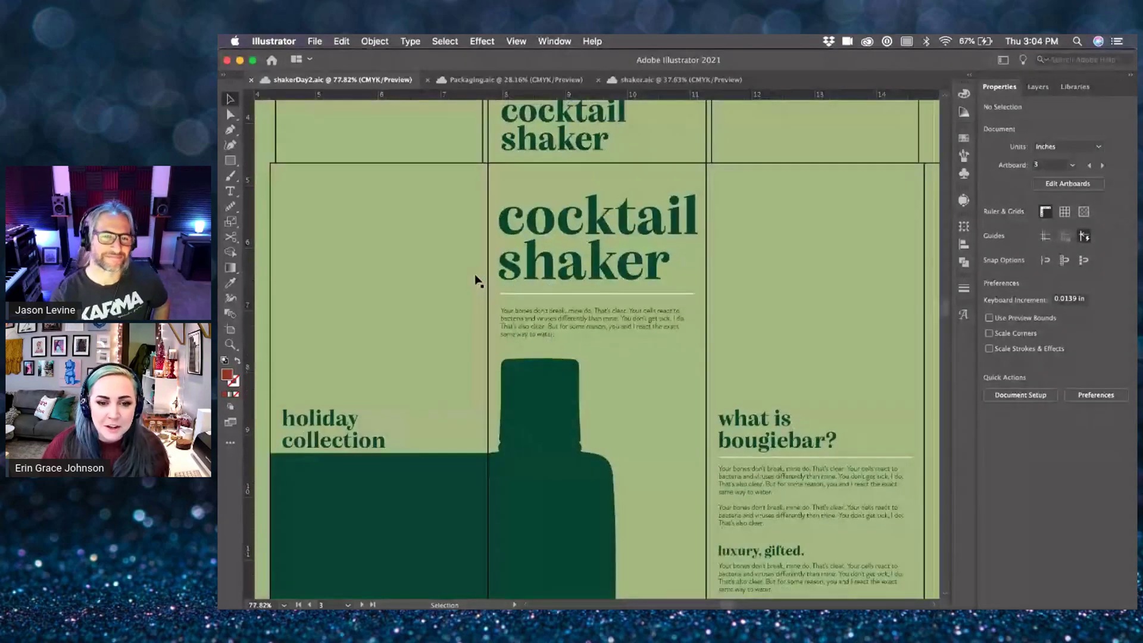
scroll(584, 284, "down", 2)
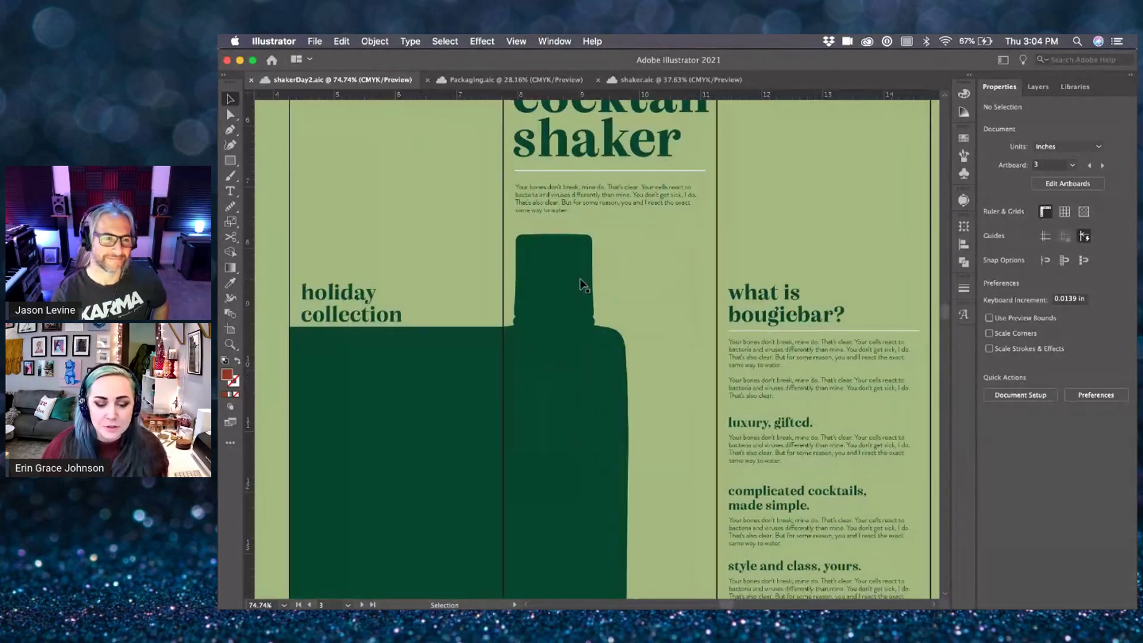
scroll(584, 284, "down", 3)
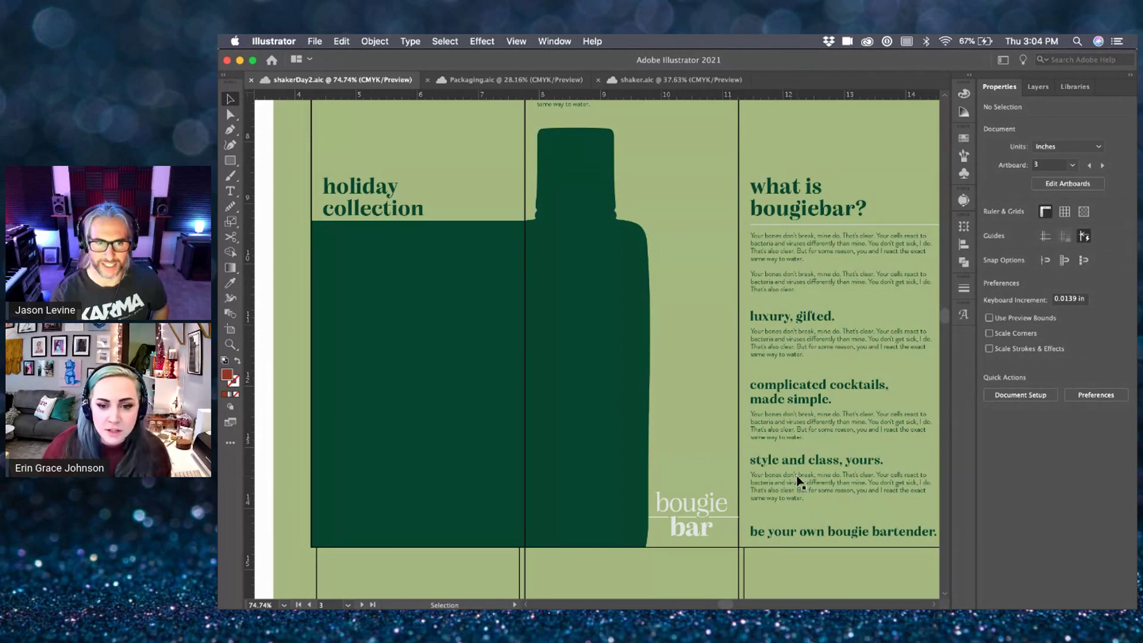
scroll(786, 470, "down", 3)
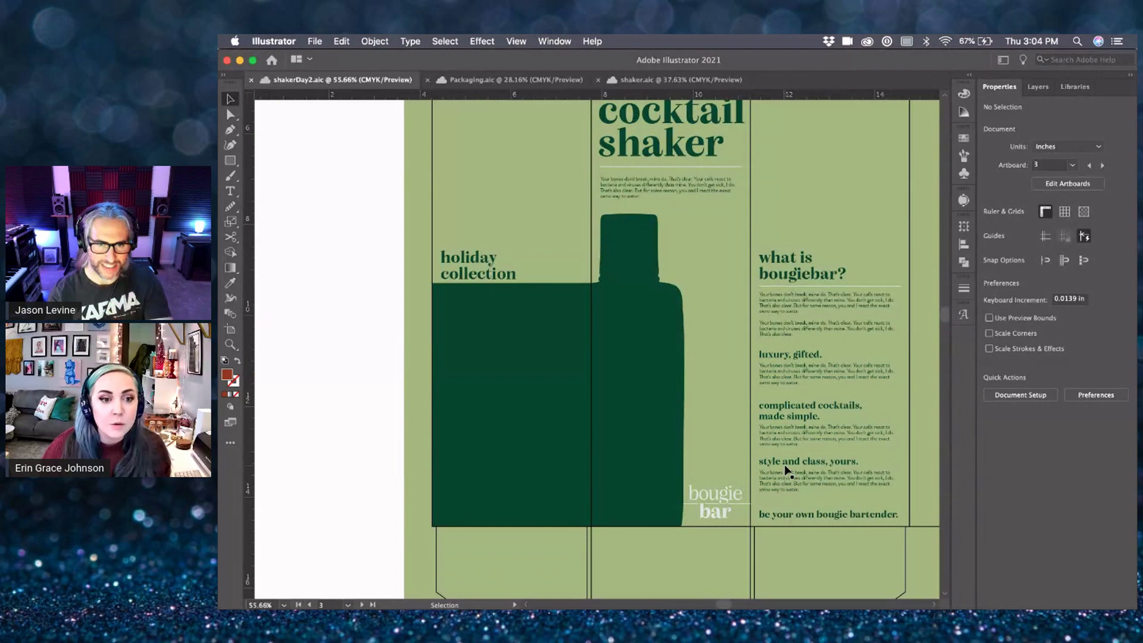
scroll(786, 470, "right", 3)
scroll(786, 471, "up", 2)
scroll(786, 470, "right", 3)
scroll(786, 470, "up", 2)
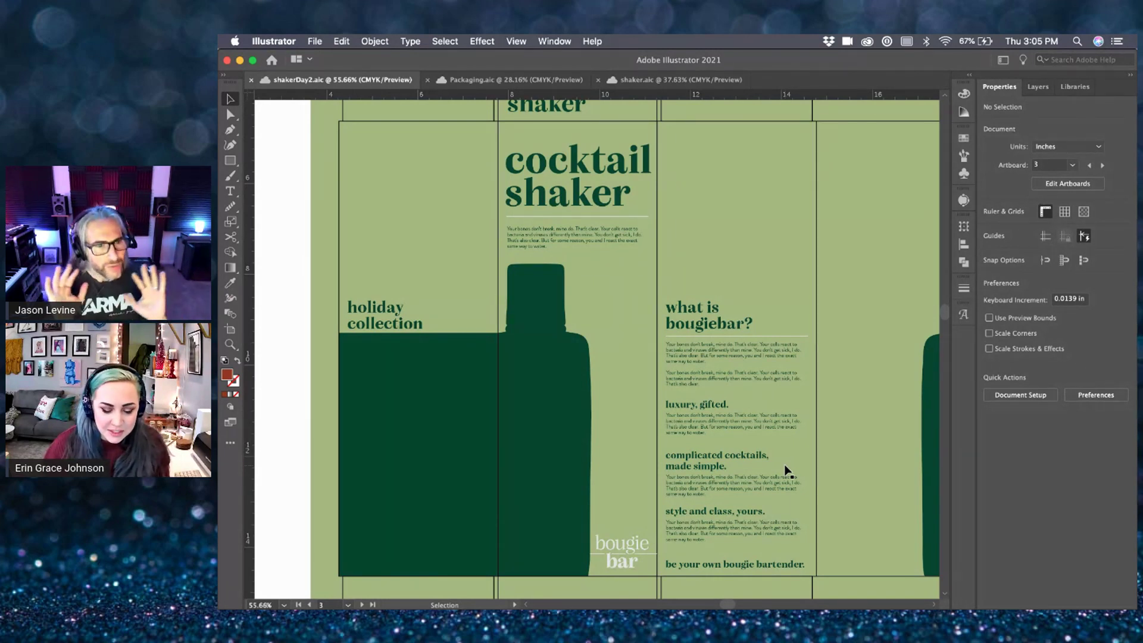
scroll(786, 471, "down", 2)
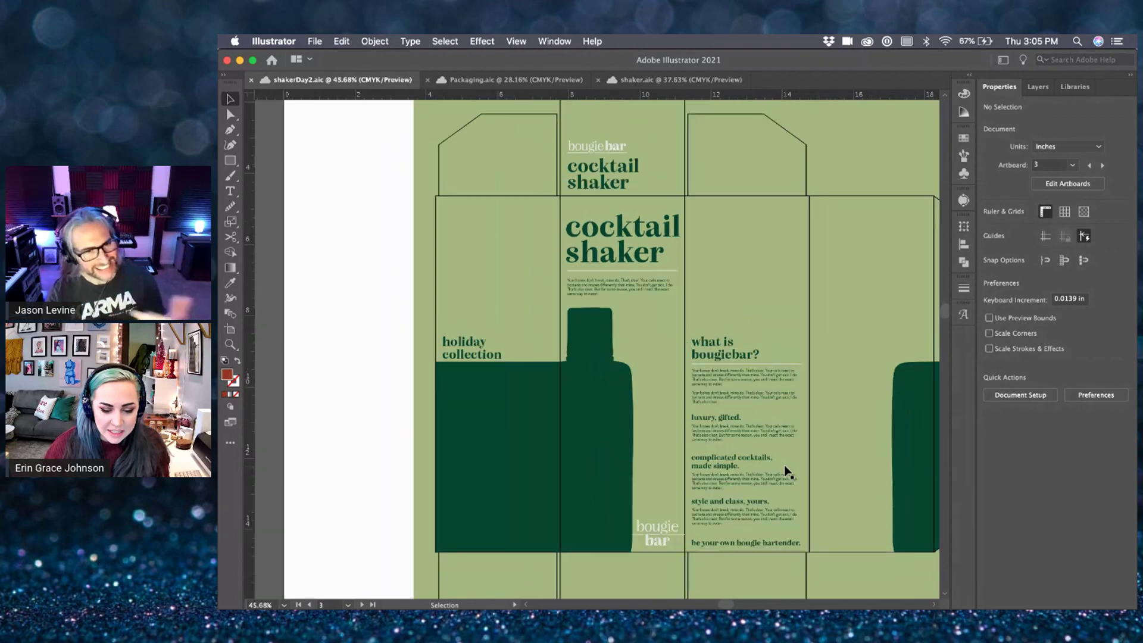
scroll(786, 470, "down", 1)
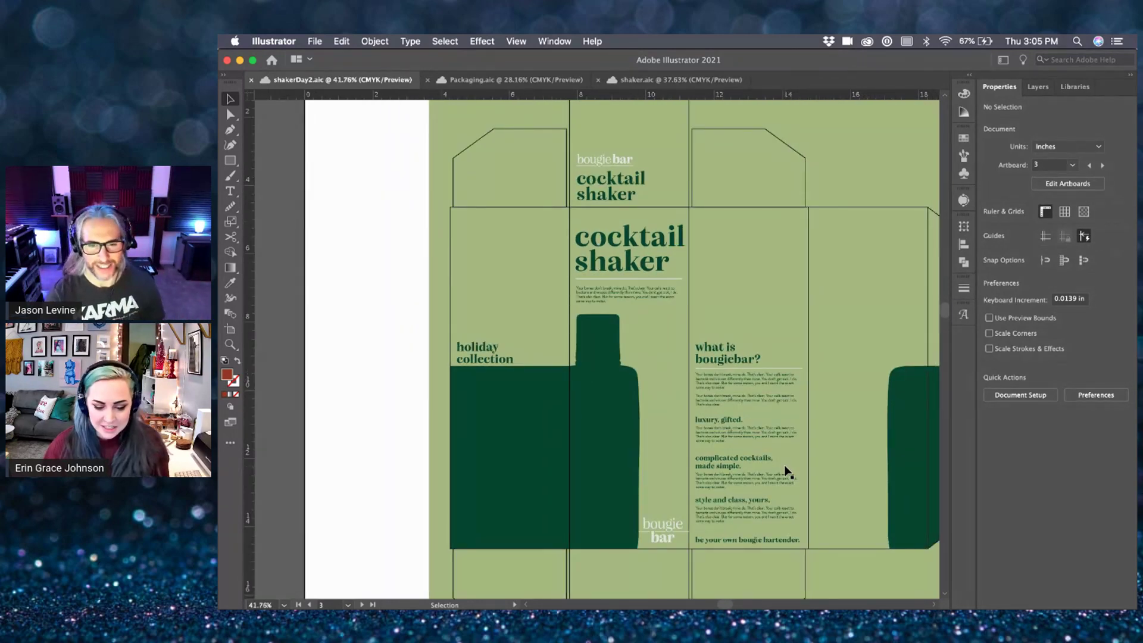
scroll(786, 470, "down", 3)
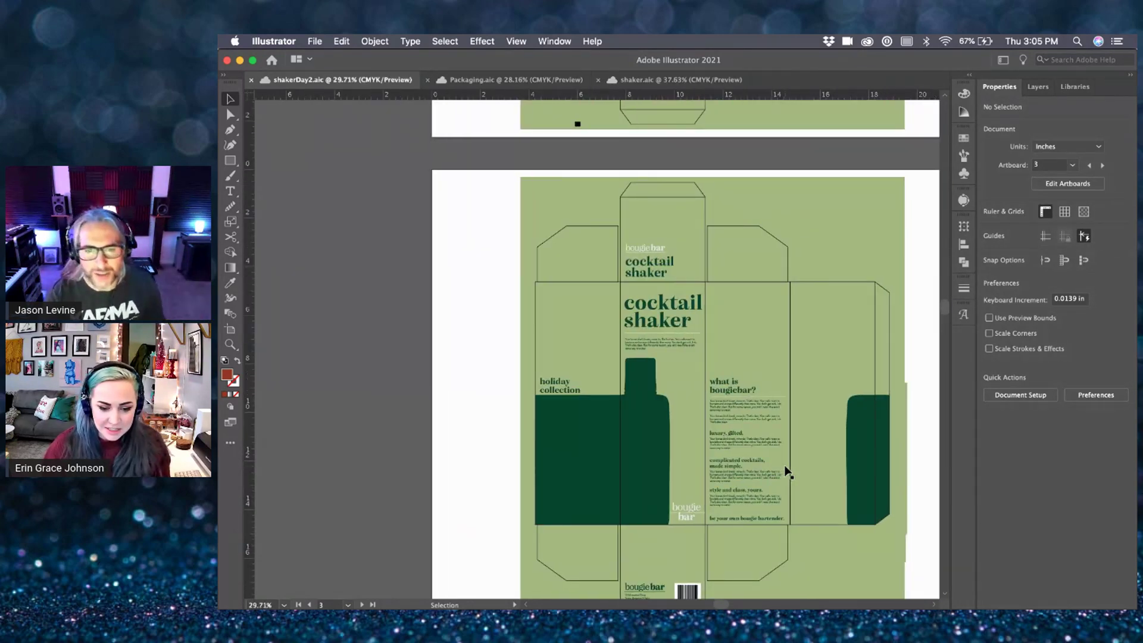
scroll(785, 470, "right", 2)
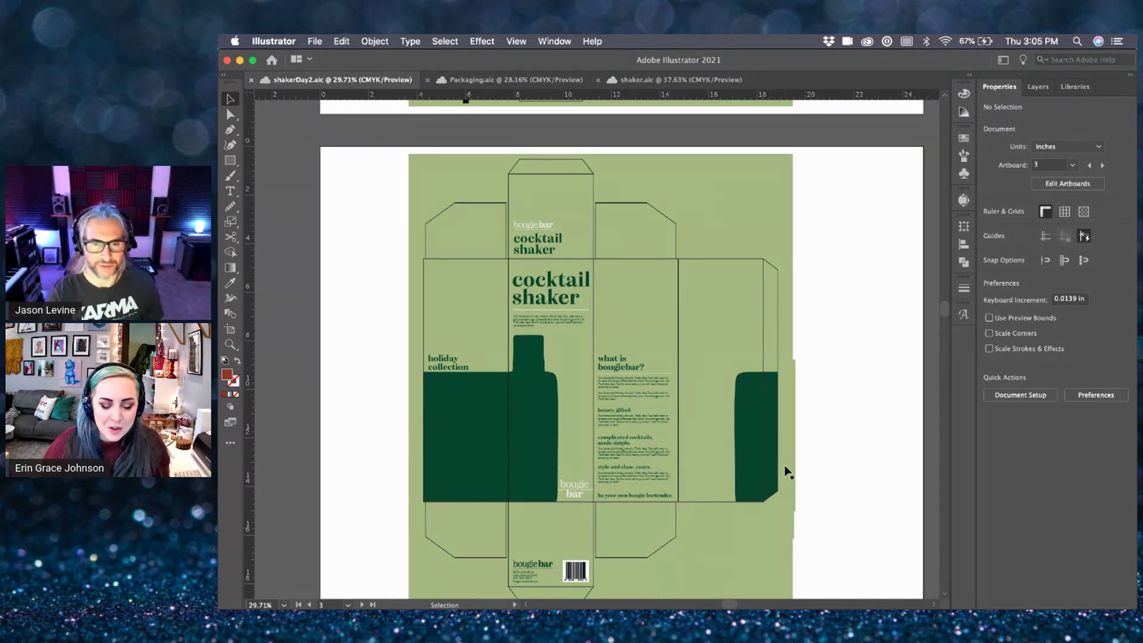
scroll(802, 488, "down", 2)
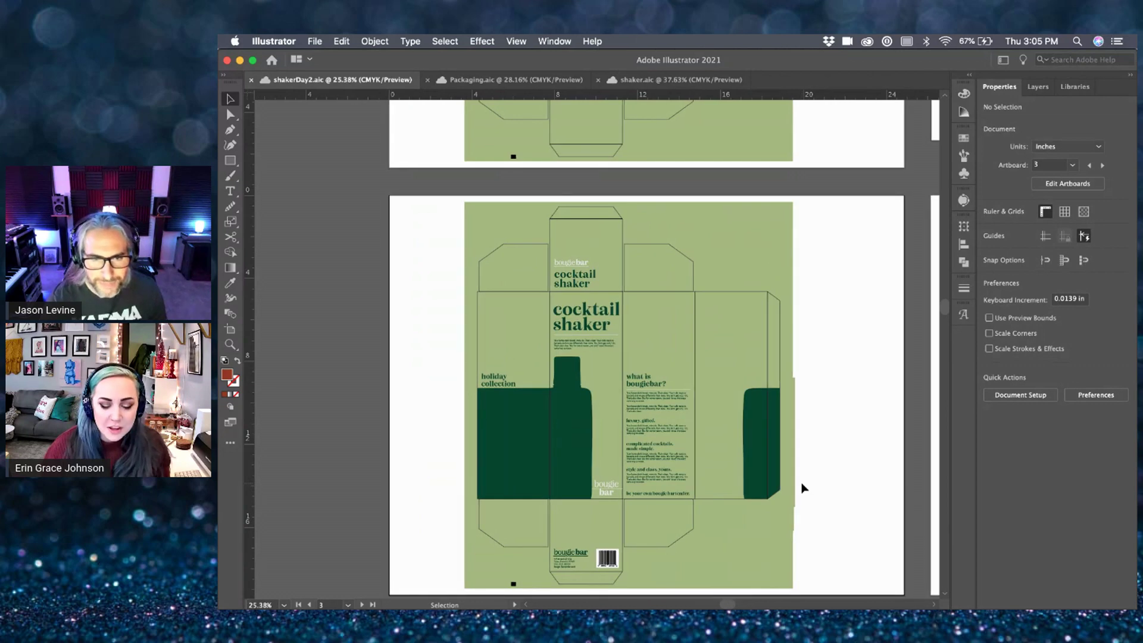
- Compare the yellow summer collection and orange autumn collection versions of the cocktail shaker box
scroll(802, 488, "right", 5)
scroll(802, 488, "right", 5)
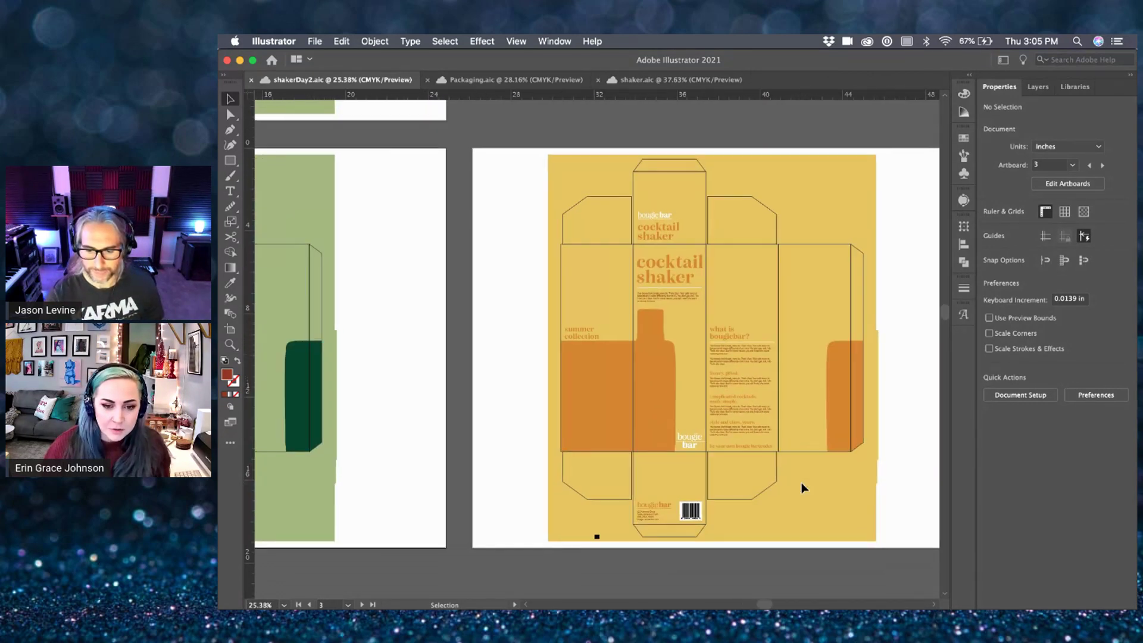
scroll(801, 488, "right", 2)
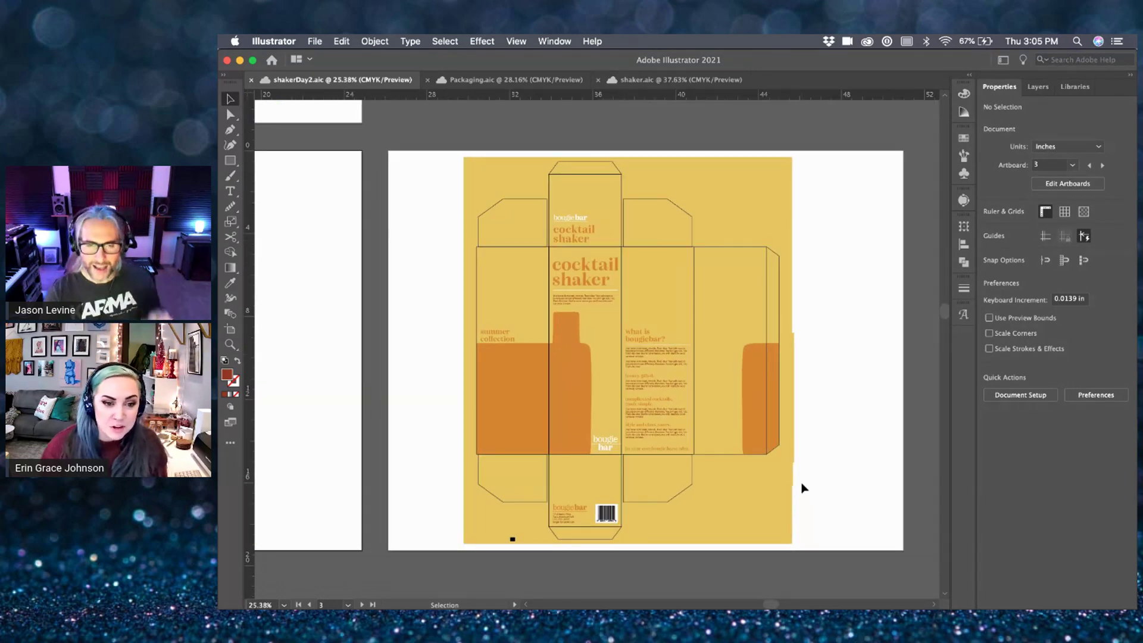
scroll(802, 488, "right", 10)
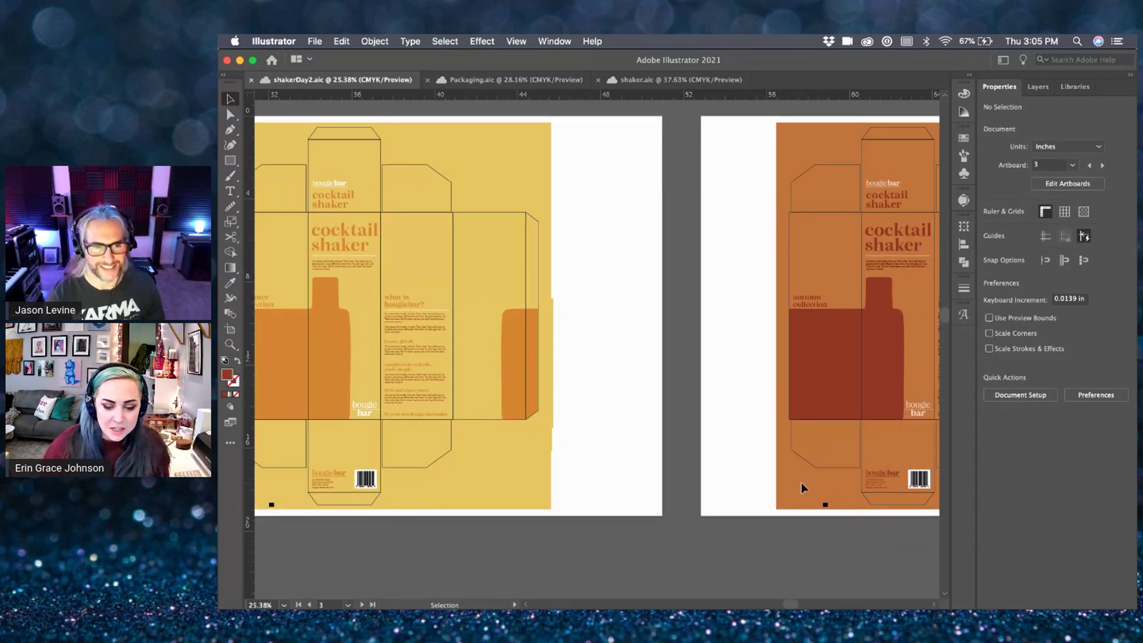
scroll(801, 488, "right", 8)
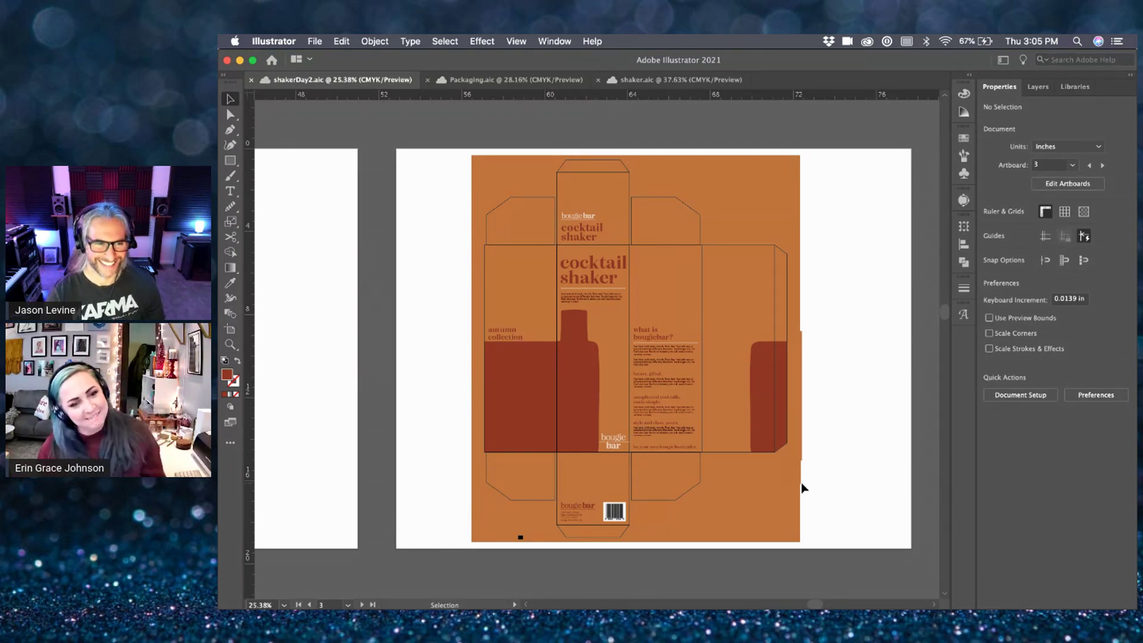
scroll(801, 488, "left", 10)
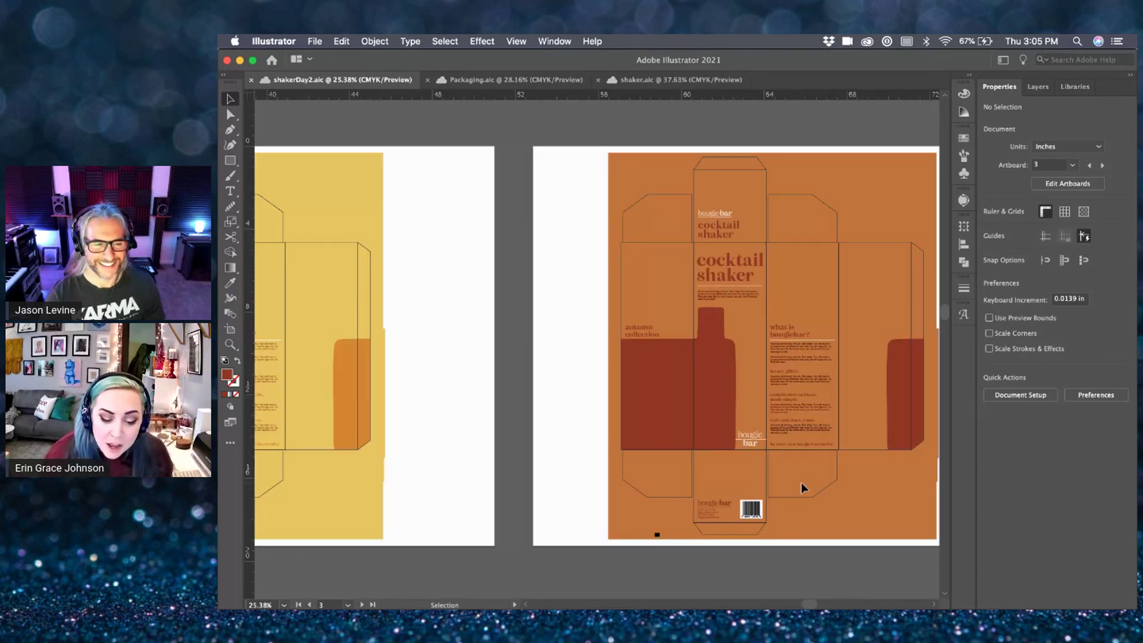
scroll(801, 489, "left", 5)
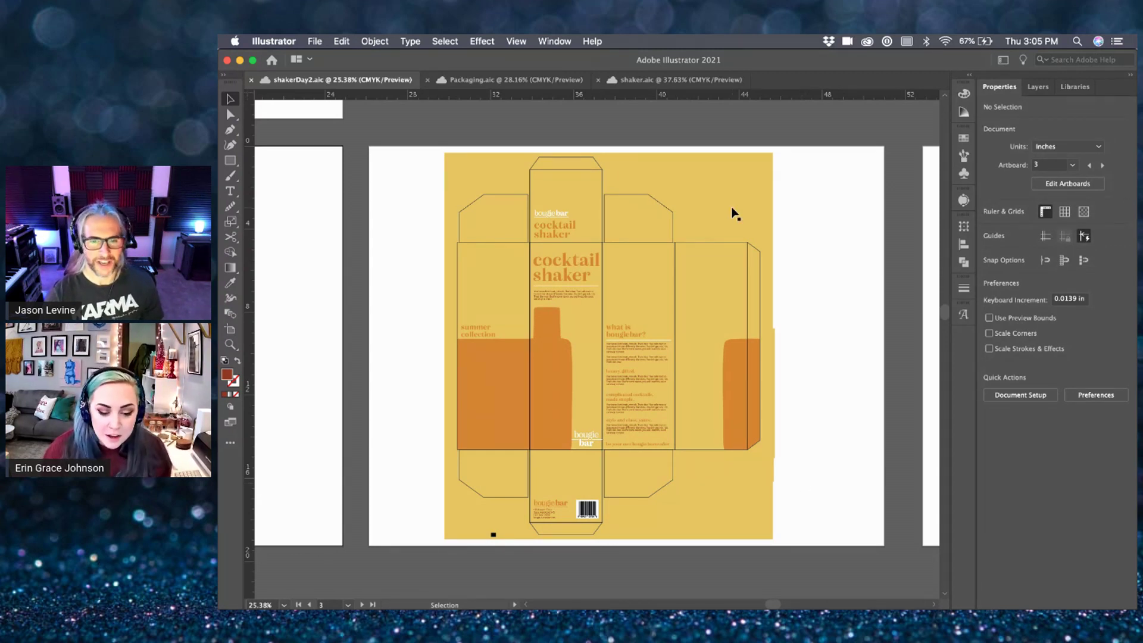
- Open the coaster document from the bougieBar folder in the cloud documents
left_click(315, 41)
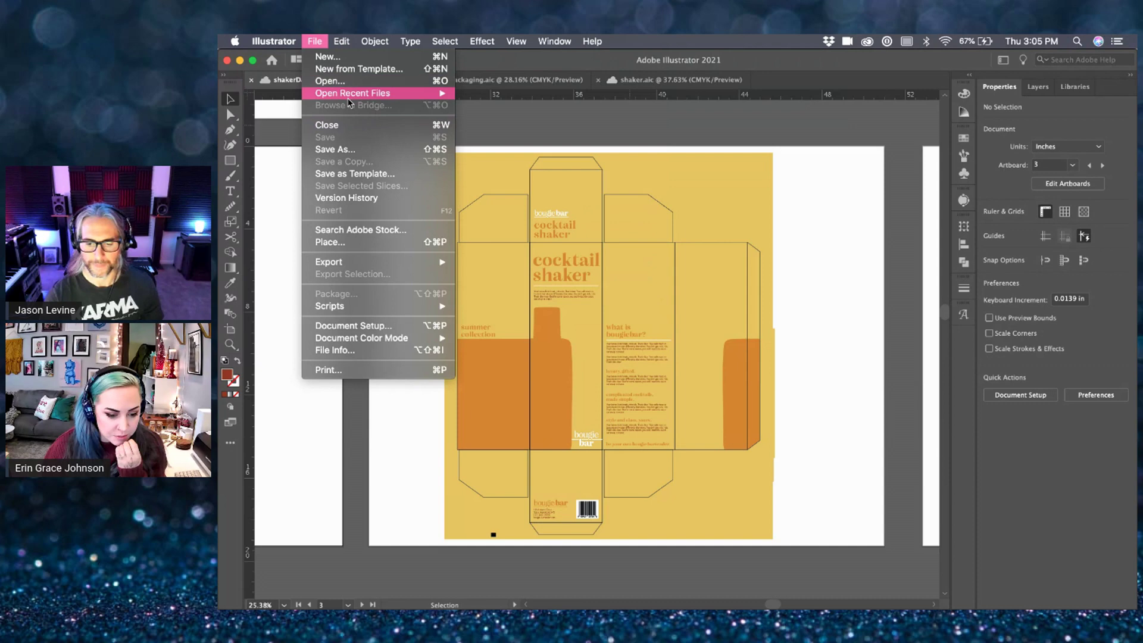
left_click(330, 80)
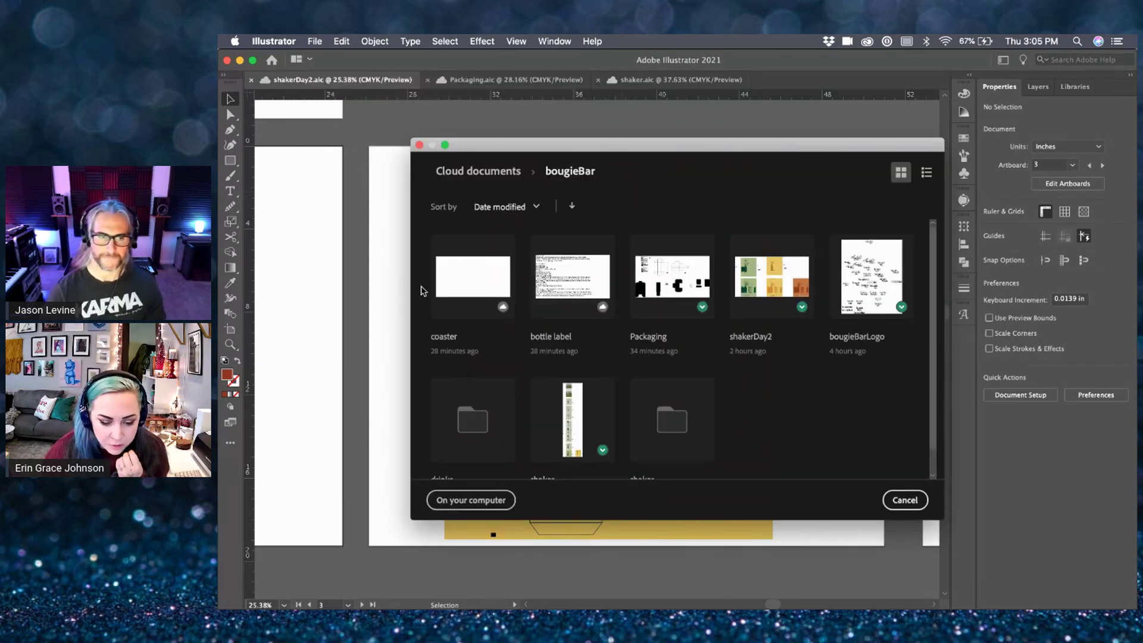
key("Escape")
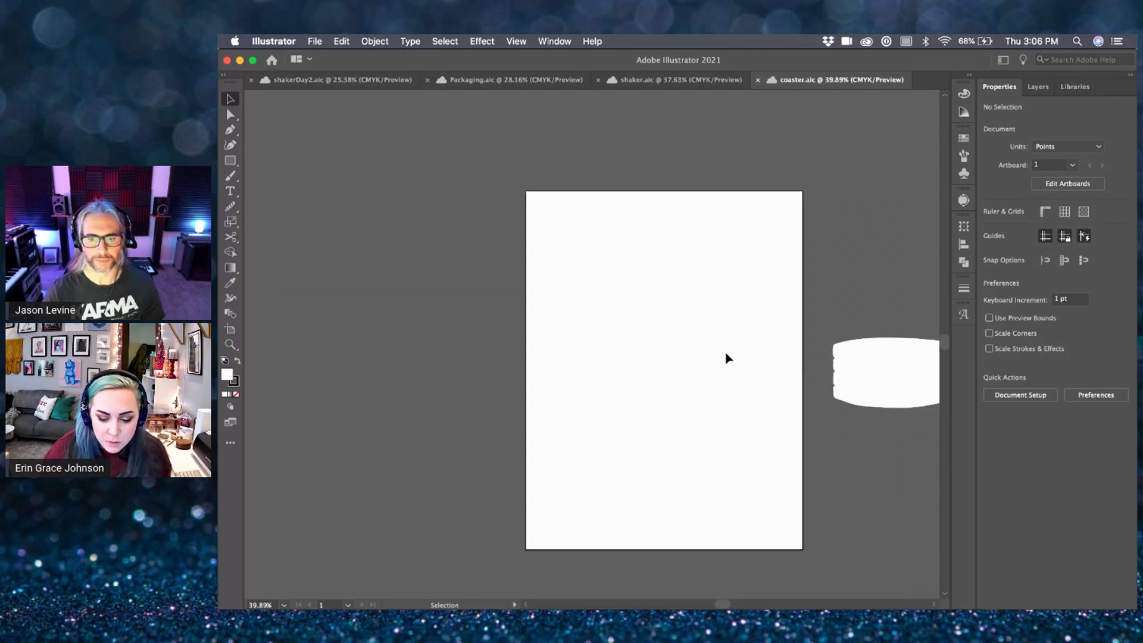
- Enlarge Artboard 1 of the coaster document to about 2004 by 1162 pt, then exit artboard editing
scroll(820, 335, "right", 3)
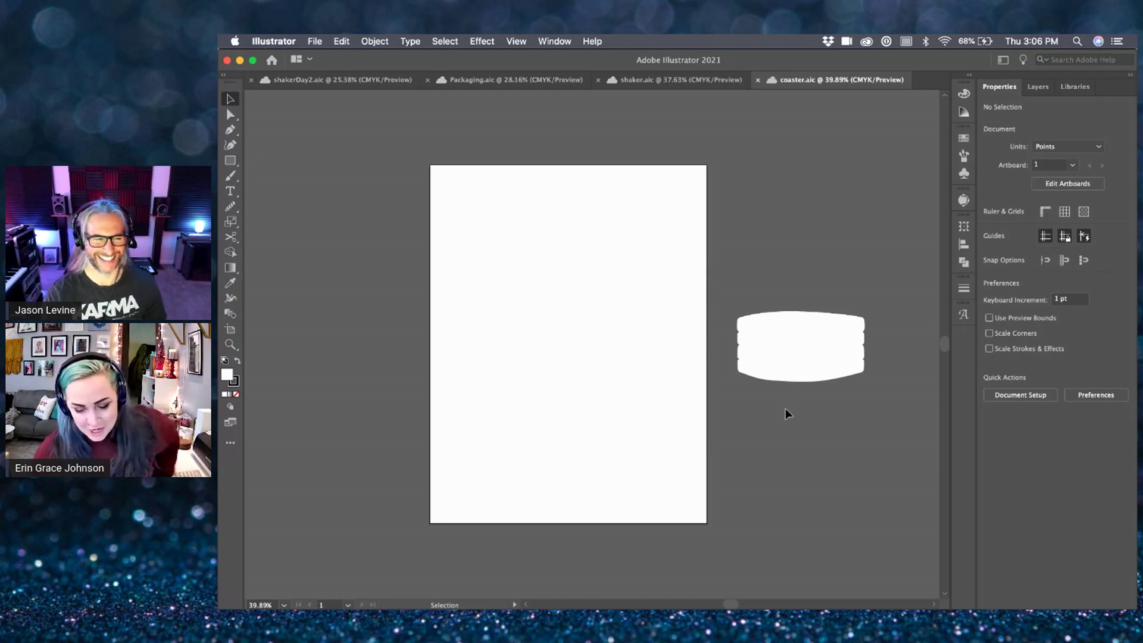
scroll(787, 413, "down", 2)
left_click(1067, 183)
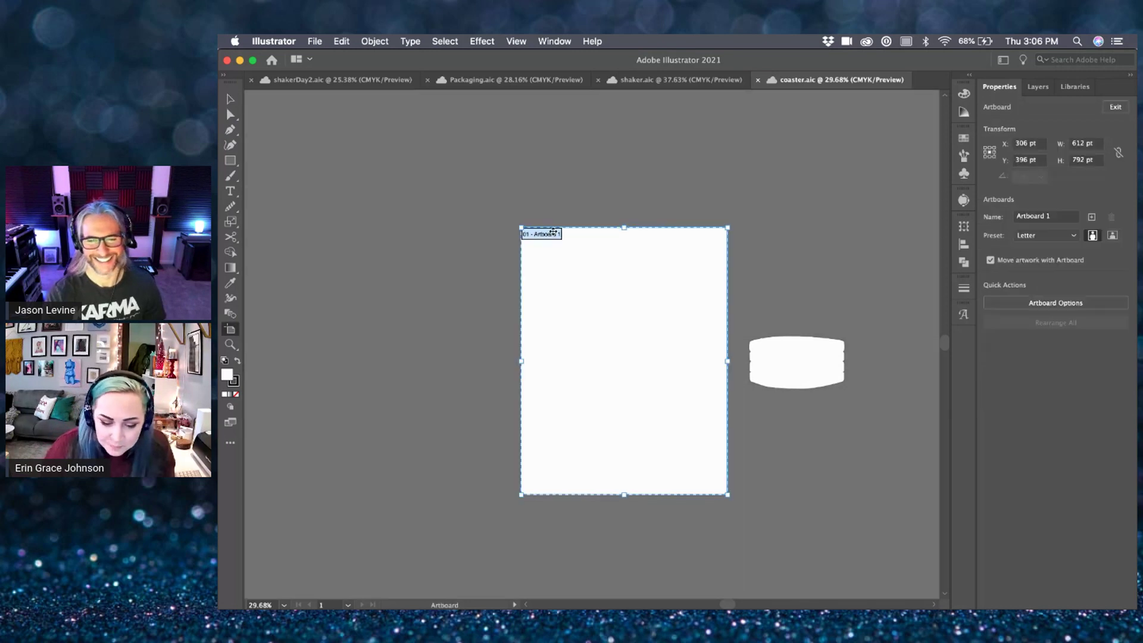
left_click_drag(519, 228, 253, 104)
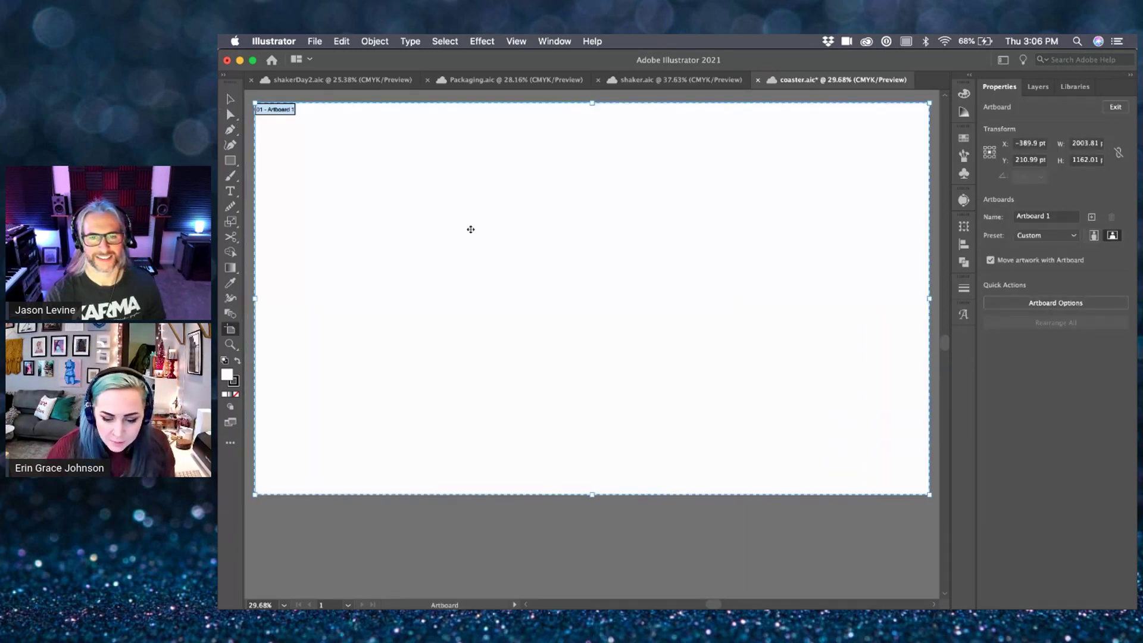
key("Escape")
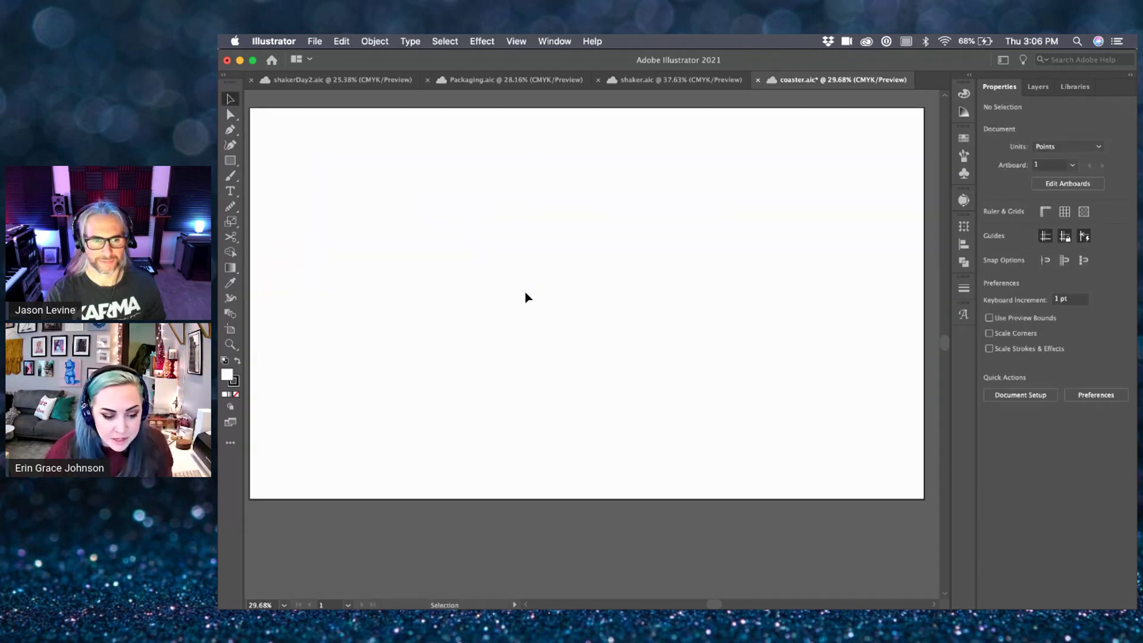
scroll(527, 297, "up", 2)
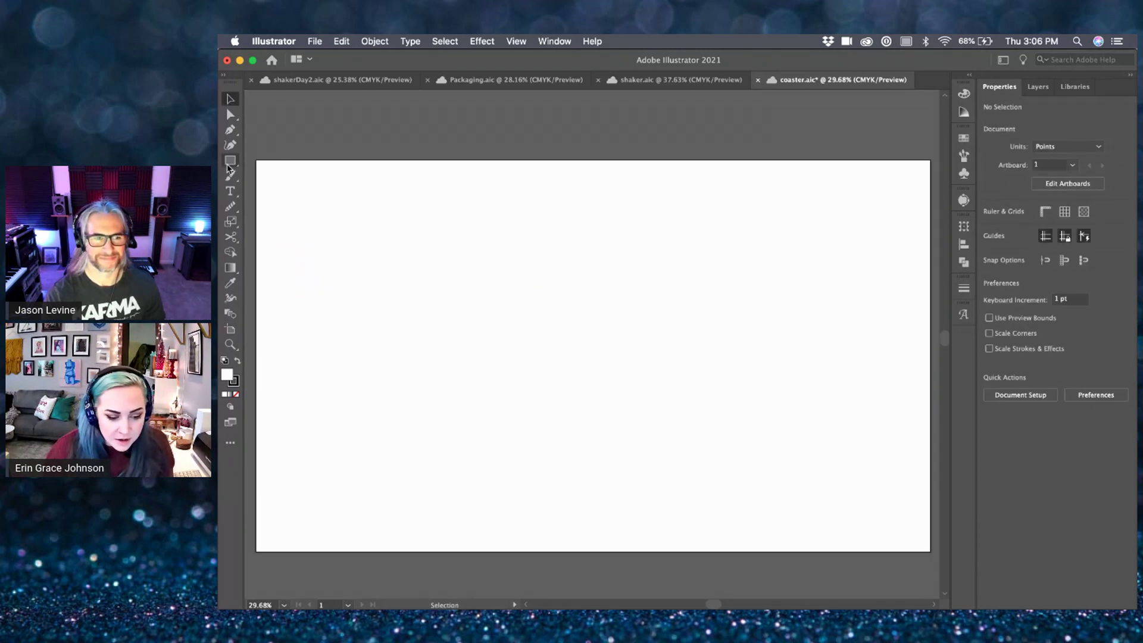
left_click(229, 163)
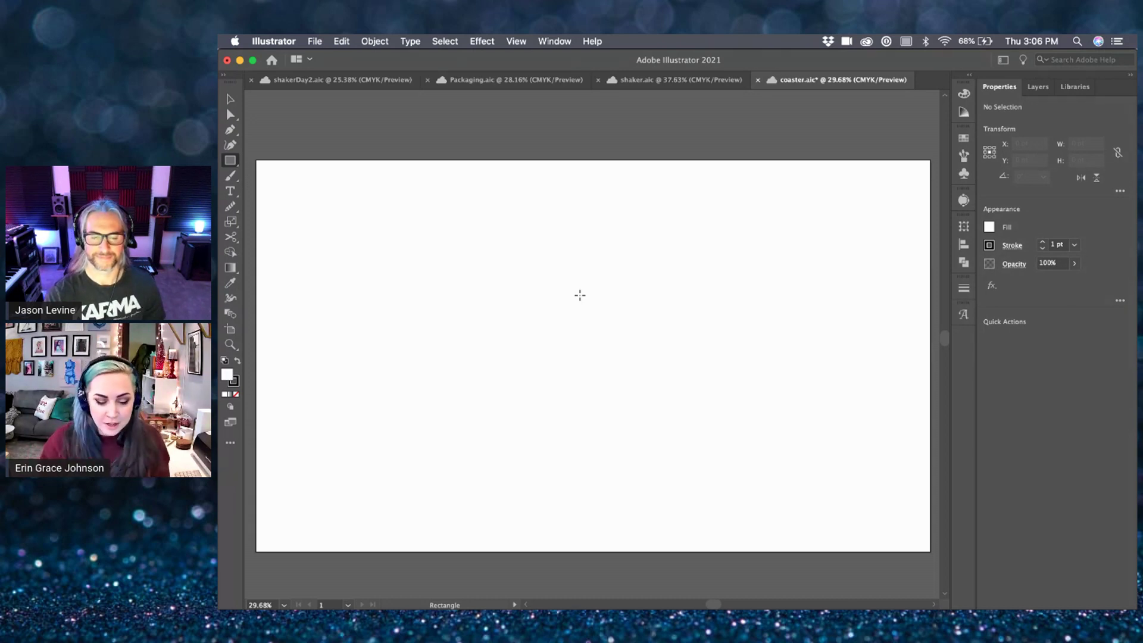
left_click(559, 294)
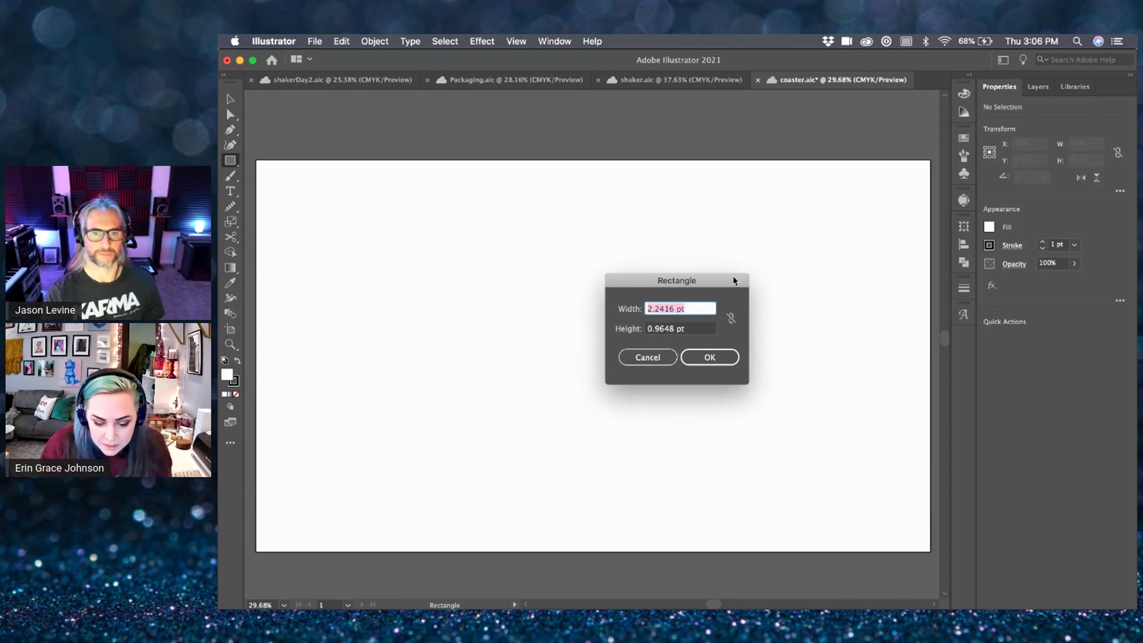
left_click(667, 357)
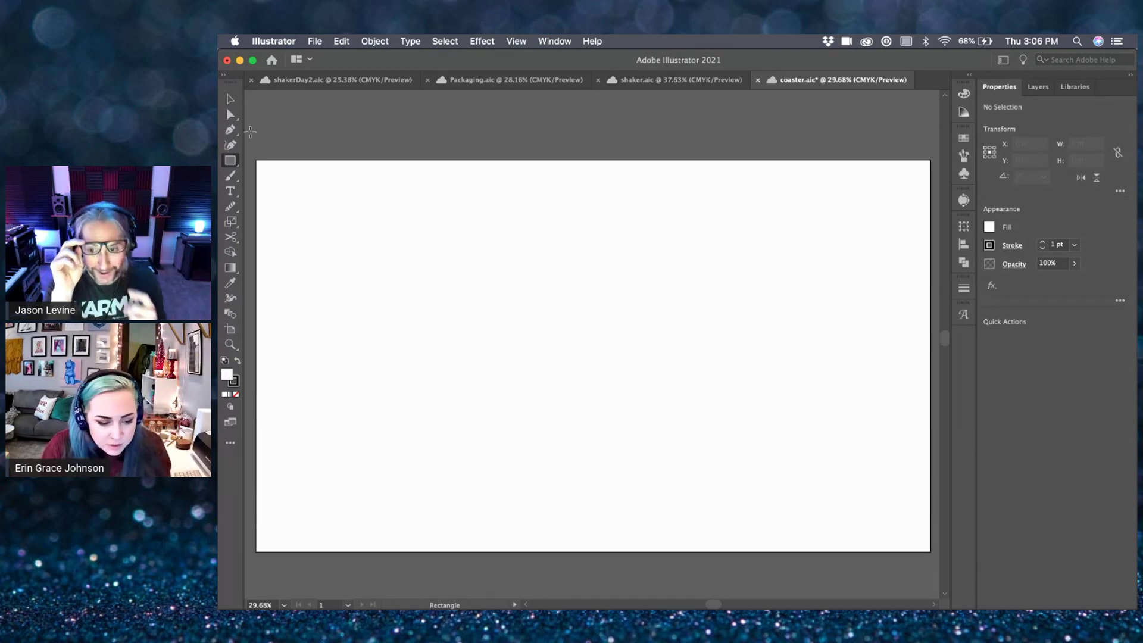
- Change the coaster document's units to inches
left_click(231, 100)
left_click(1098, 147)
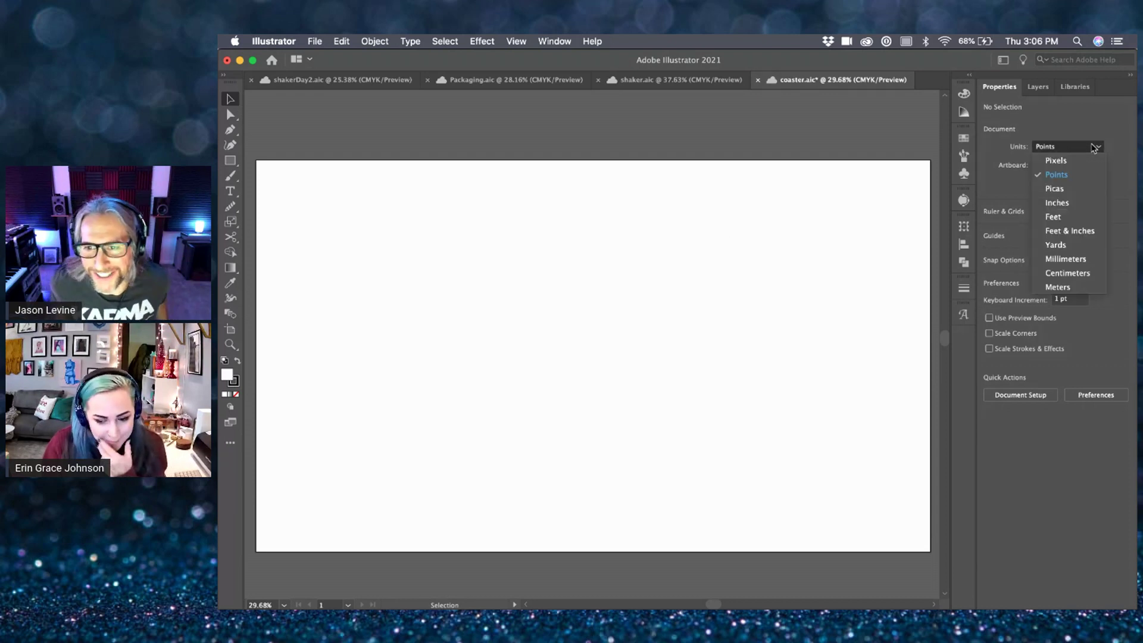
left_click(1062, 209)
- Create a 4.5 by 2 in rectangle near the middle of the artboard and deselect it
key("m")
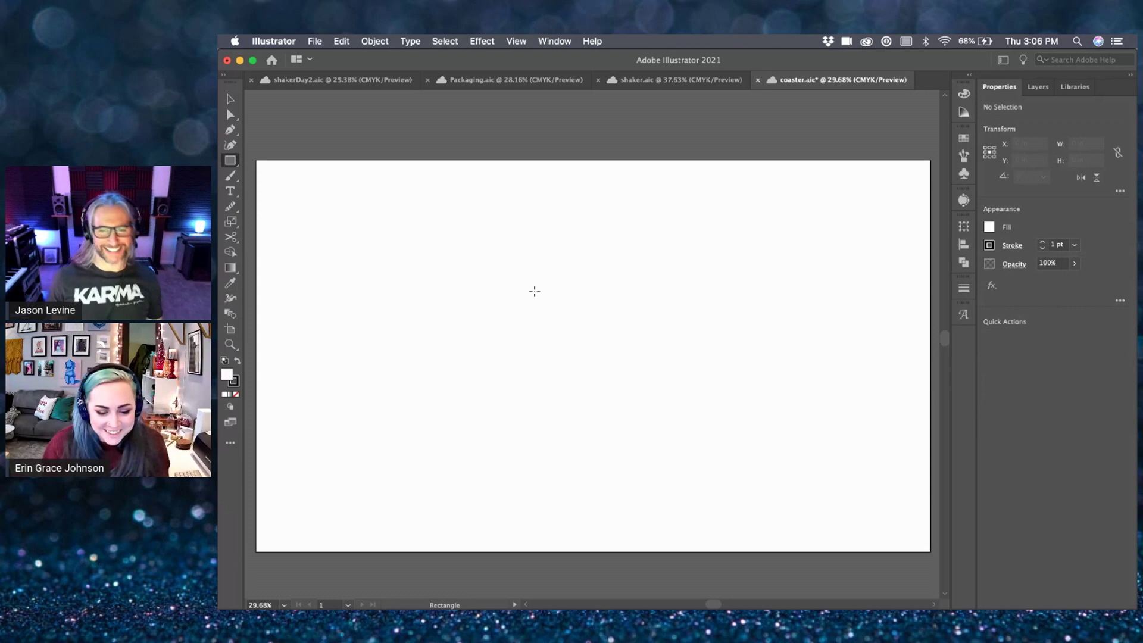
left_click(551, 270)
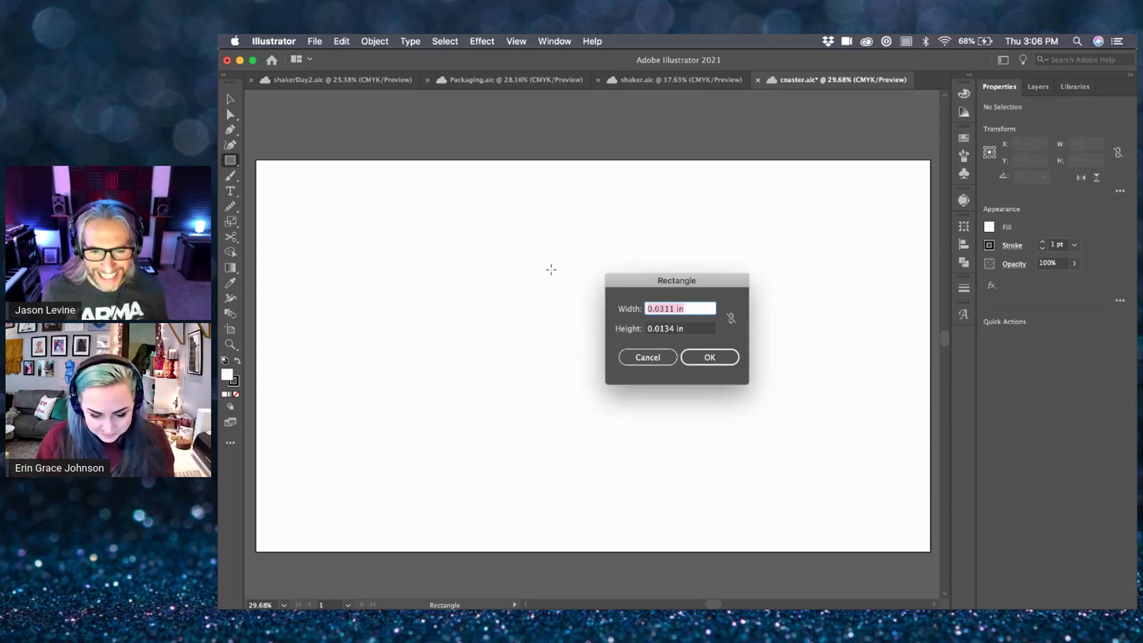
type("4.5")
key("Tab")
type("2 in")
key("Return")
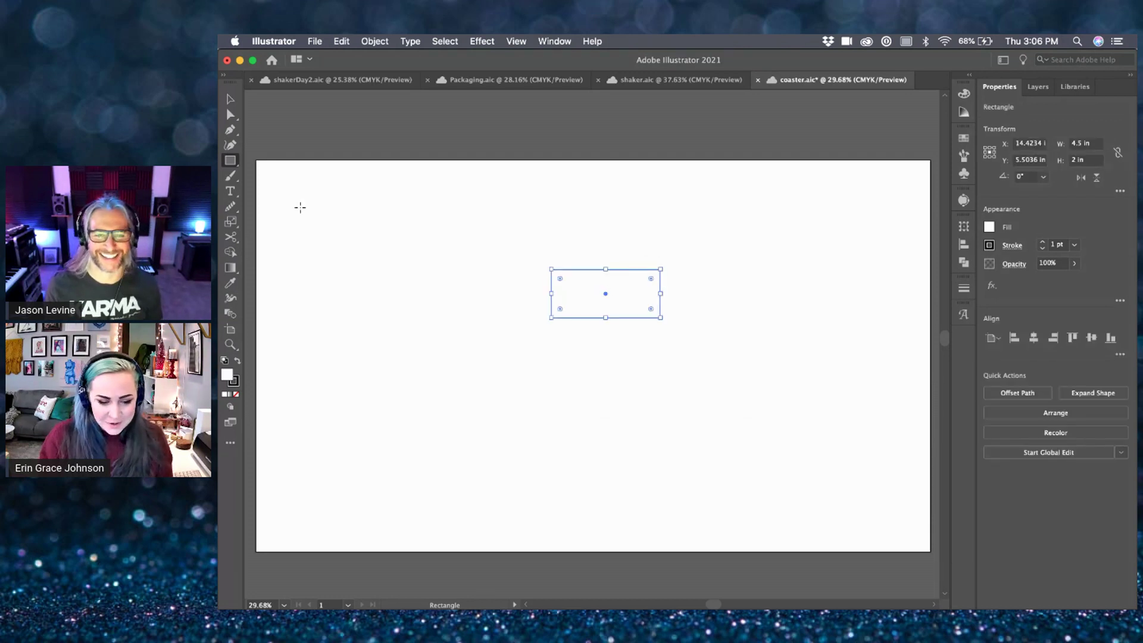
key("v")
left_click(392, 250)
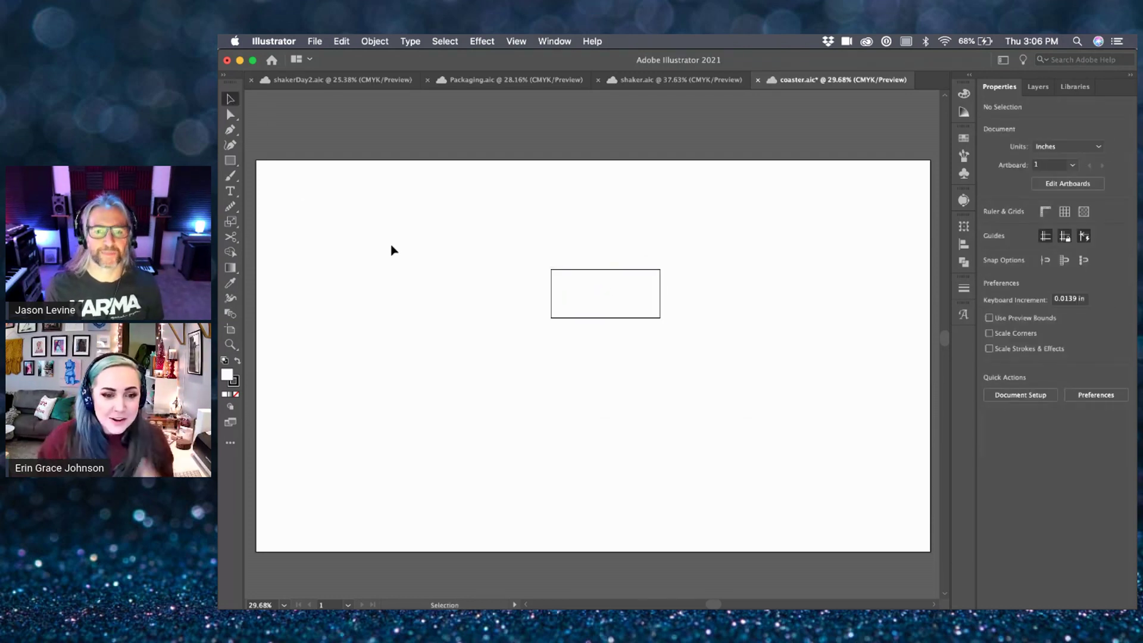
- Reposition the rectangle and duplicate it edge to edge to form a horizontal row of four side panels
left_click_drag(660, 296, 664, 347)
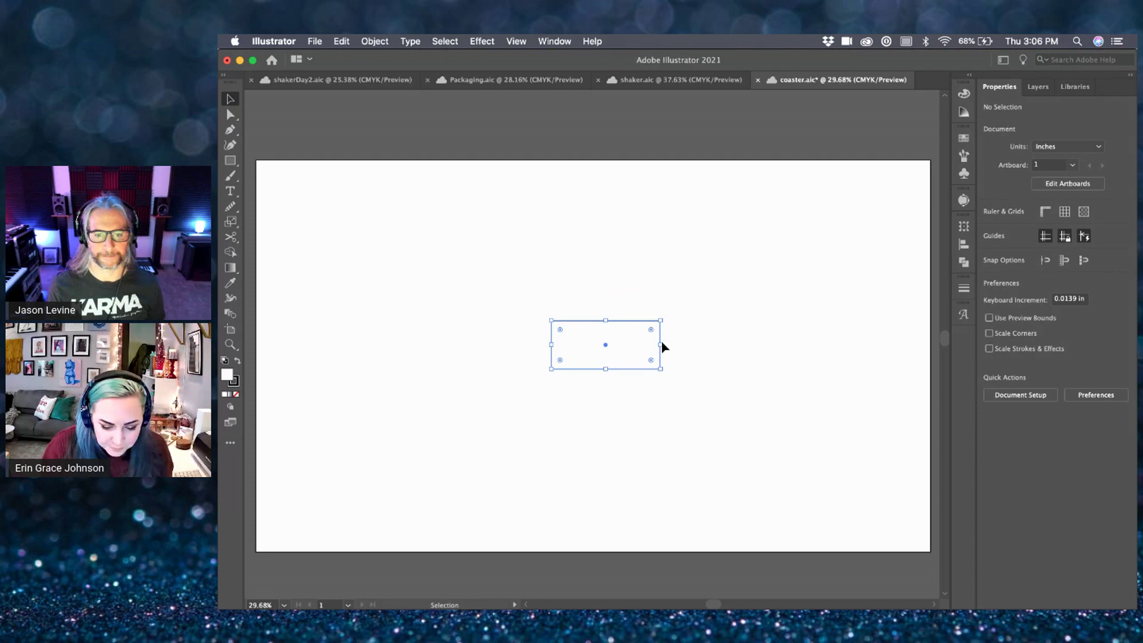
left_click(689, 342)
left_click_drag(660, 340, 804, 312)
left_click(610, 323)
left_click(721, 329)
left_click(818, 313)
left_click_drag(531, 294, 420, 292)
- Duplicate the second panel upward and set the copy's height to 4.5 in
left_click_drag(564, 296, 569, 245)
left_click_drag(1089, 161, 1018, 162)
type("4.5")
key("Return")
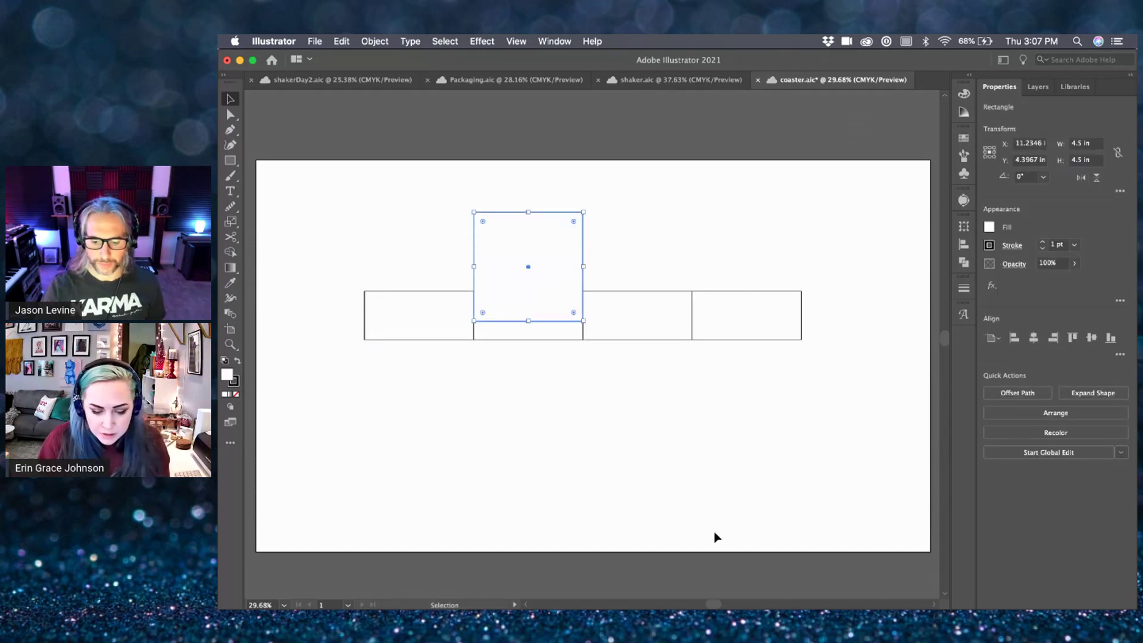
- Align the square's bottom edge with the top edge of the second panel
mouse_move(584, 275)
left_mouse_down()
mouse_move(585, 248)
mouse_move(584, 265)
left_mouse_up()
key("super+shift+a")
scroll(466, 316, "up", 10)
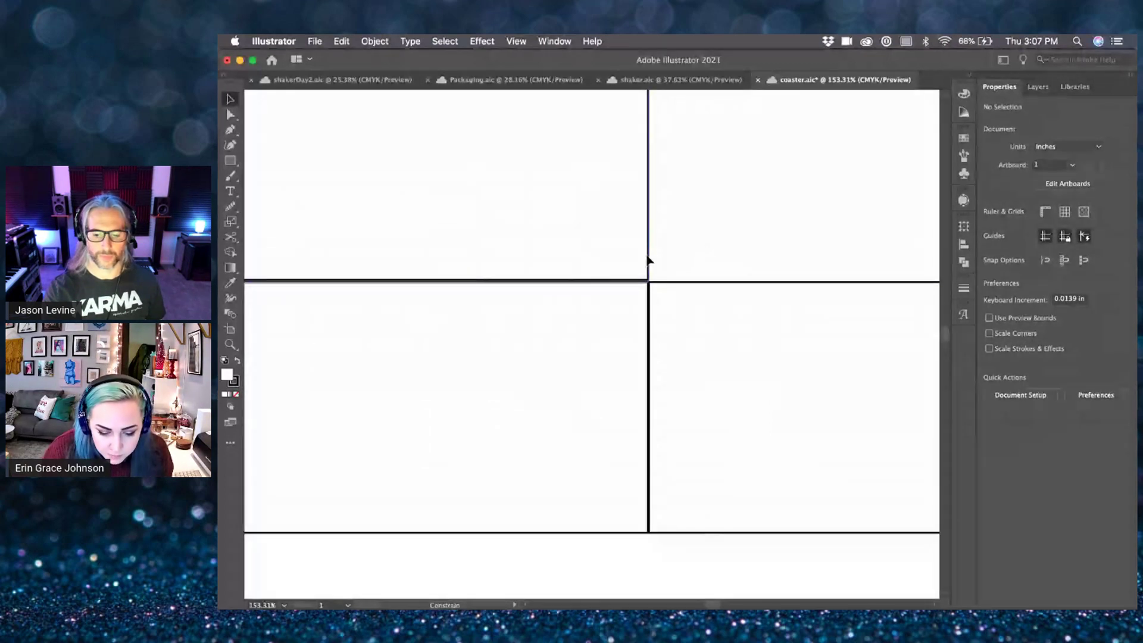
scroll(615, 338, "down", 2)
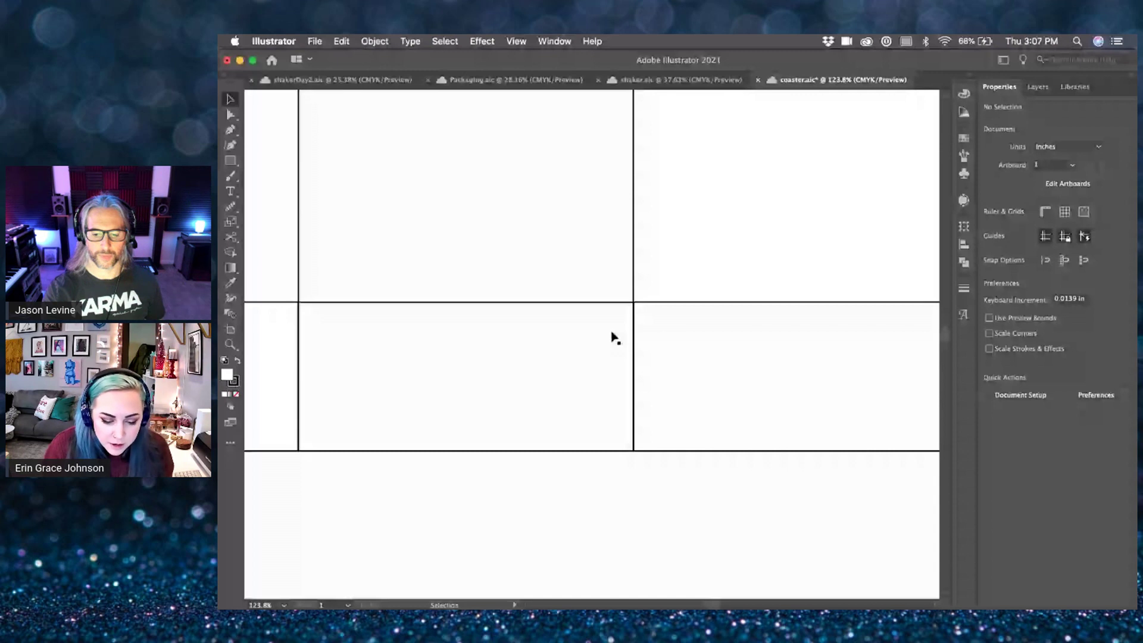
scroll(615, 338, "down", 5)
- Duplicate the square directly below the second panel, lining up its top edge with the panel's bottom edge
left_click_drag(619, 153, 597, 366)
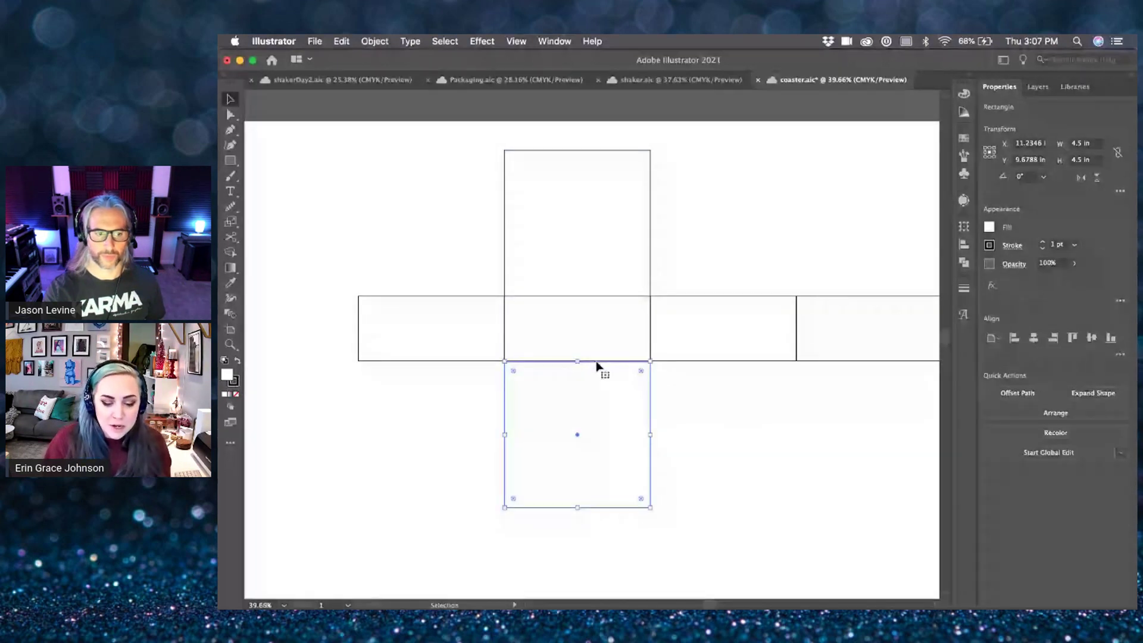
left_click(663, 403)
scroll(633, 383, "up", 1)
scroll(633, 383, "up", 10)
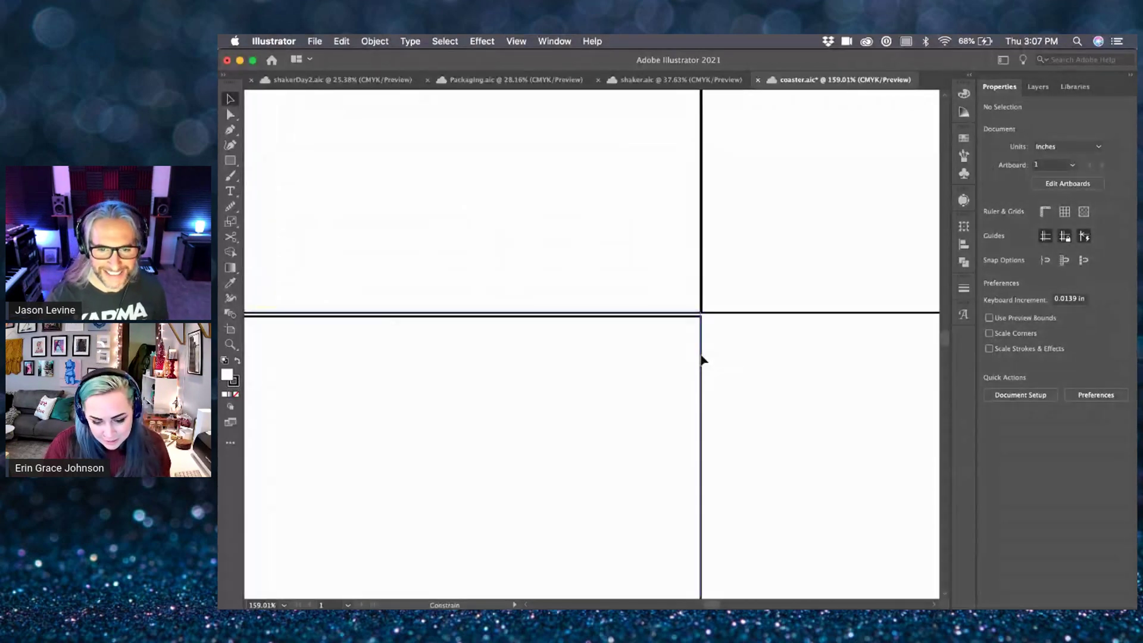
left_click(703, 357)
left_click(717, 369)
scroll(718, 370, "down", 8)
scroll(718, 369, "down", 4)
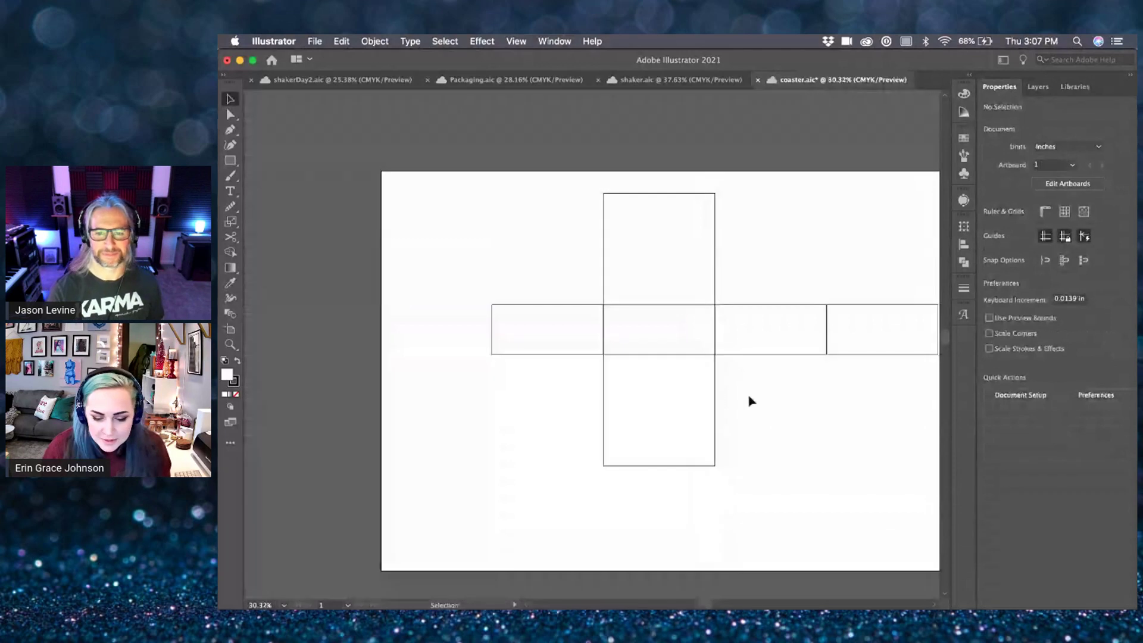
- Select the whole box layout and move it slightly lower and to the left on the artboard
scroll(510, 276, "right", 2)
left_click_drag(612, 339, 898, 395)
left_click_drag(652, 297, 631, 330)
left_click(722, 284)
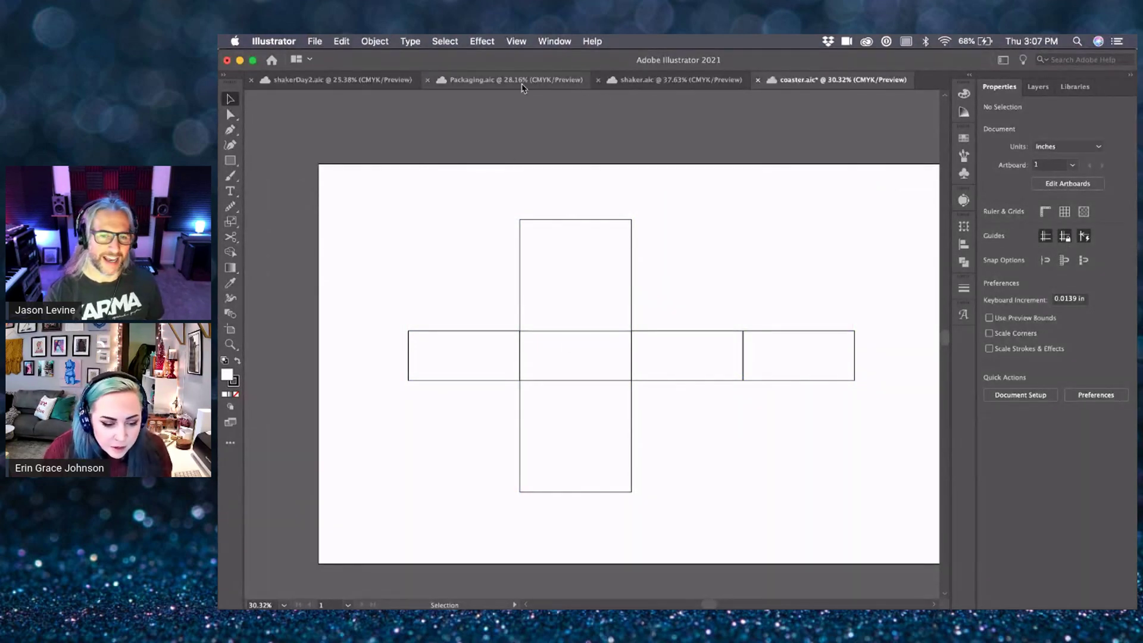
- Copy the top tuck flap and both upper side flaps from shakerDay2.aic and paste them into coaster.aic
left_click(381, 80)
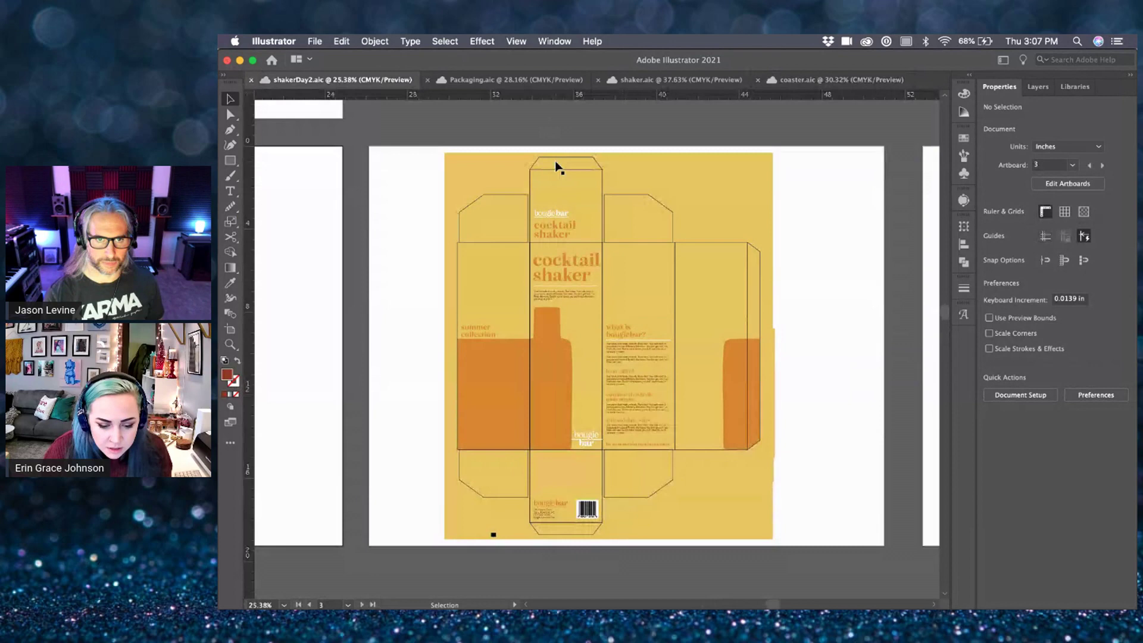
scroll(558, 161, "up", 5)
left_click(483, 243)
left_click(543, 157, "shift")
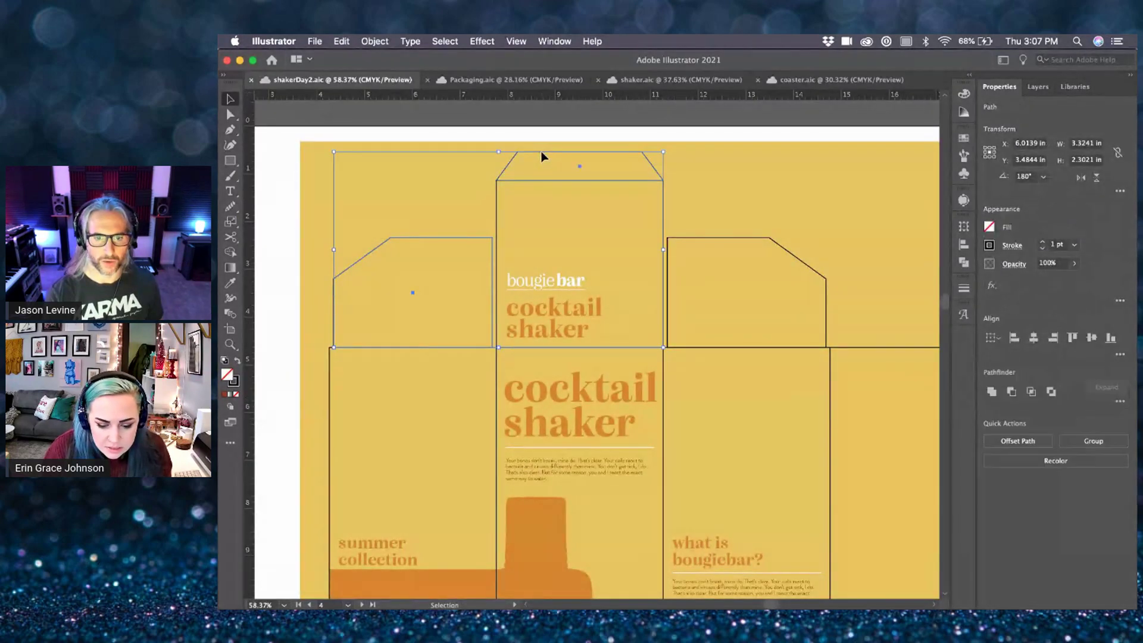
left_click(683, 238, "shift")
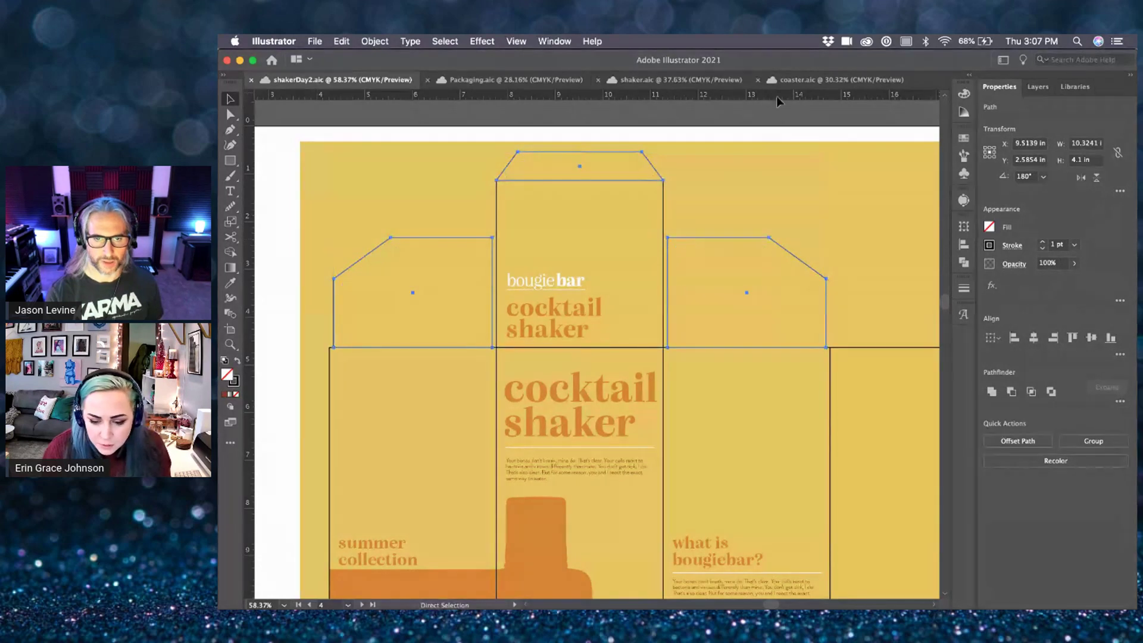
left_click(796, 81)
key("super+v")
left_click(765, 257)
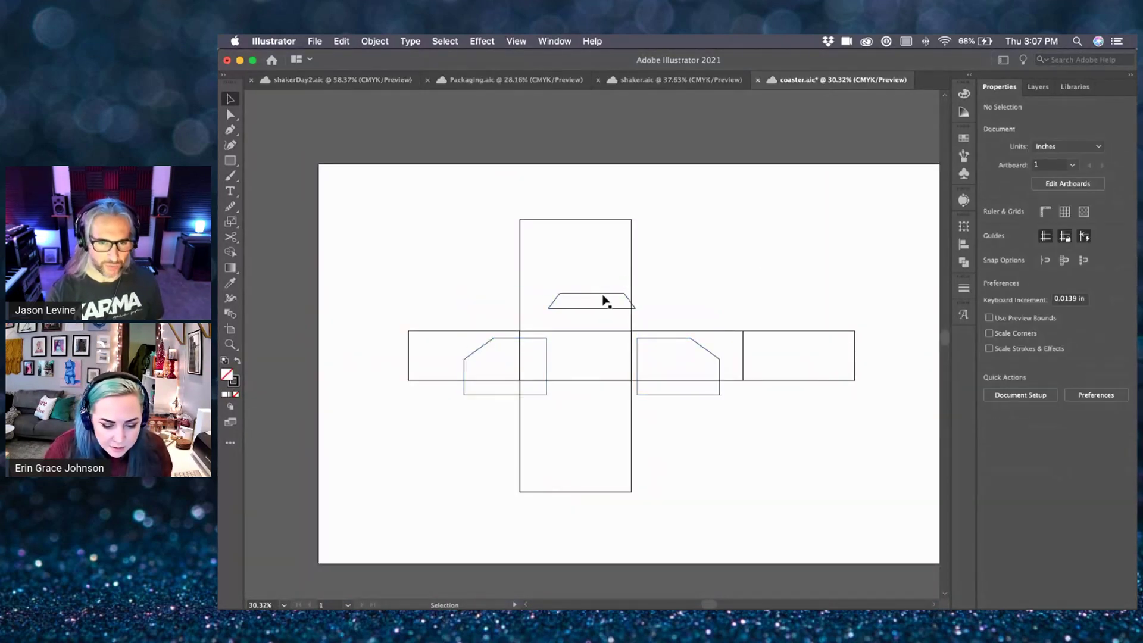
- Place the tuck flap atop the upper square and one side flap above the third panel, deleting the other side flap
left_click_drag(605, 299, 576, 209)
left_click_drag(637, 358, 635, 292)
left_click(489, 347)
key("Delete")
- Align the remaining side flap's bottom edge with the third panel's top edge, just beside the upper square
scroll(635, 308, "up", 5)
left_click_drag(633, 328, 633, 329)
scroll(862, 373, "right", 5)
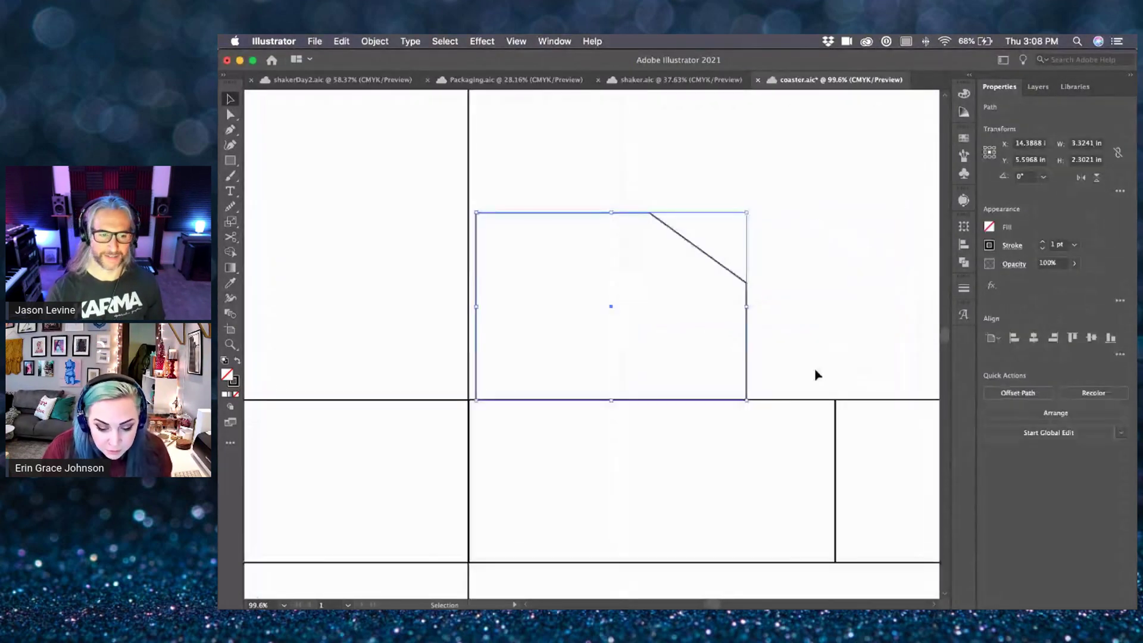
left_click(814, 375)
- Widen the side flap to about 4.3 in by moving its outer anchor points toward the third panel's far edge
scroll(814, 377, "up", 3)
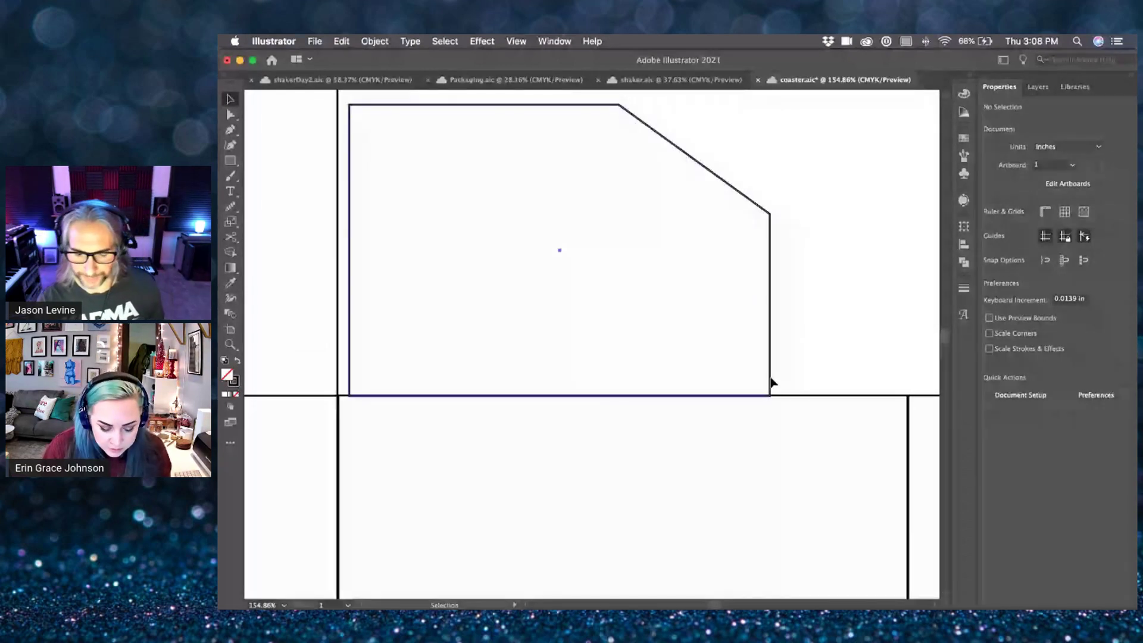
key("a")
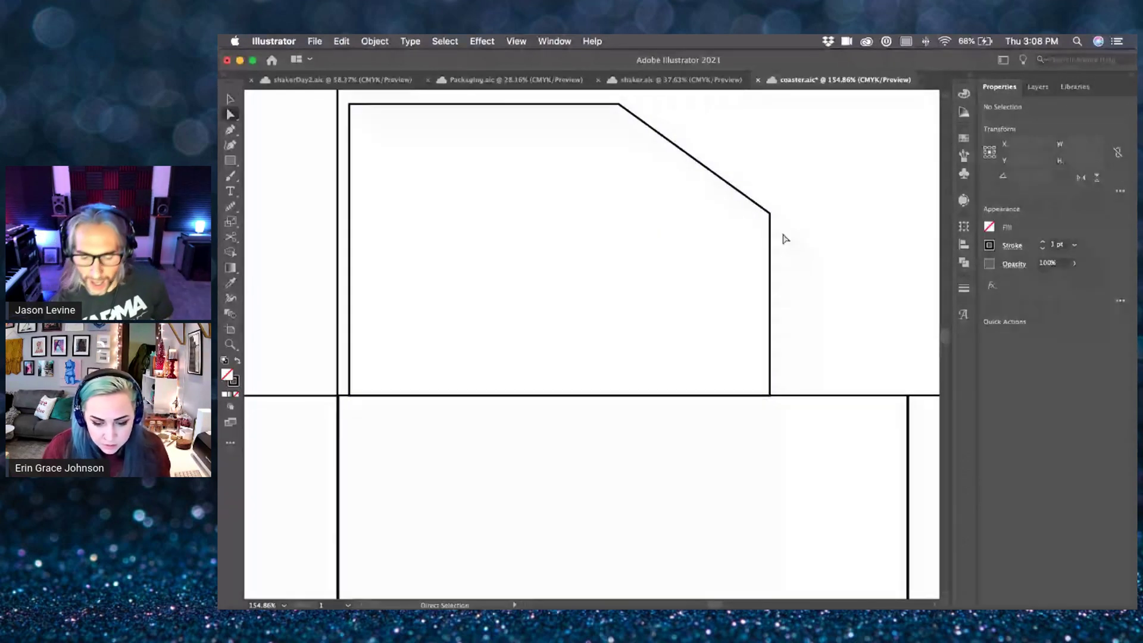
left_click(770, 282)
left_click(769, 394)
left_click(619, 105, "shift")
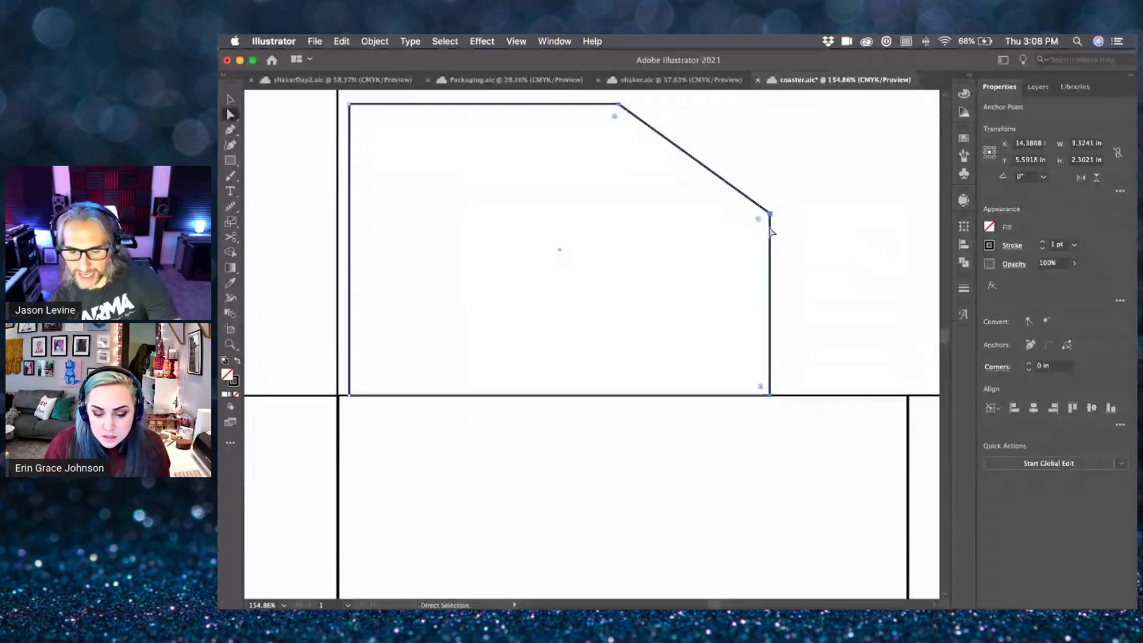
left_click_drag(770, 220, 893, 241)
left_click(901, 263)
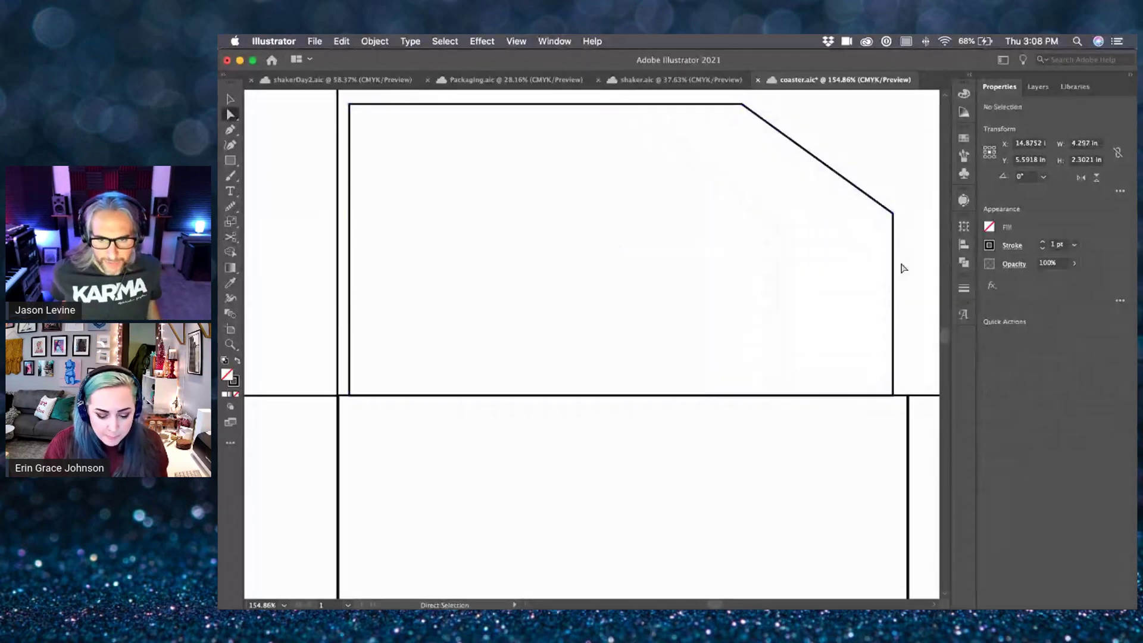
- Duplicate the widened side flap above the first panel, on the other side of the upper square
key("v")
scroll(900, 261, "down", 5)
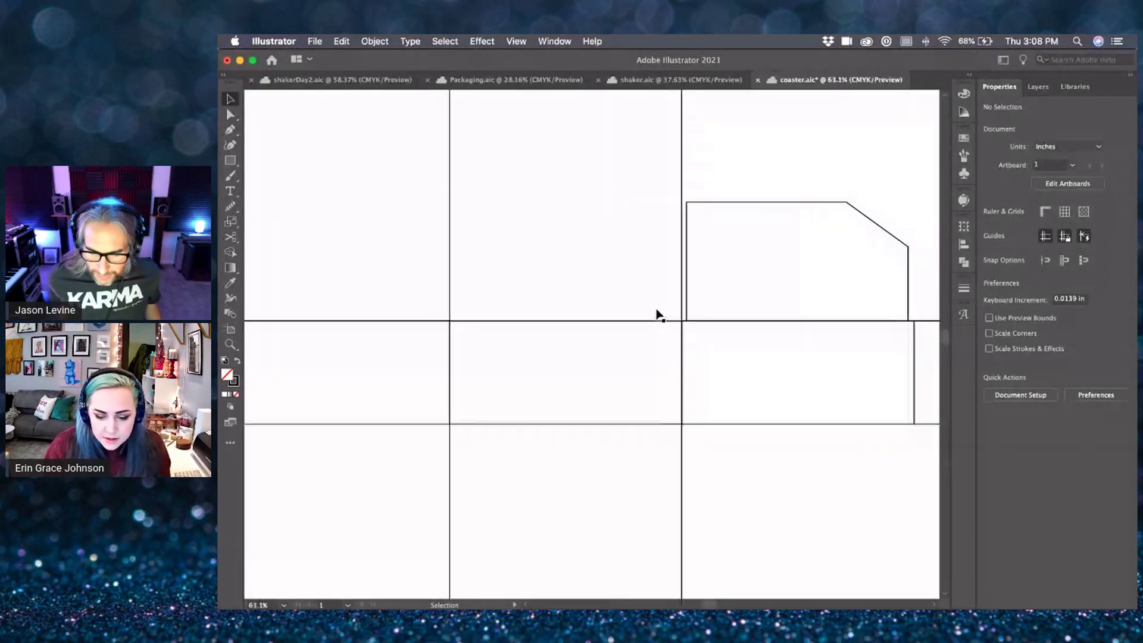
scroll(883, 249, "left", 1)
left_click_drag(901, 242, 439, 207)
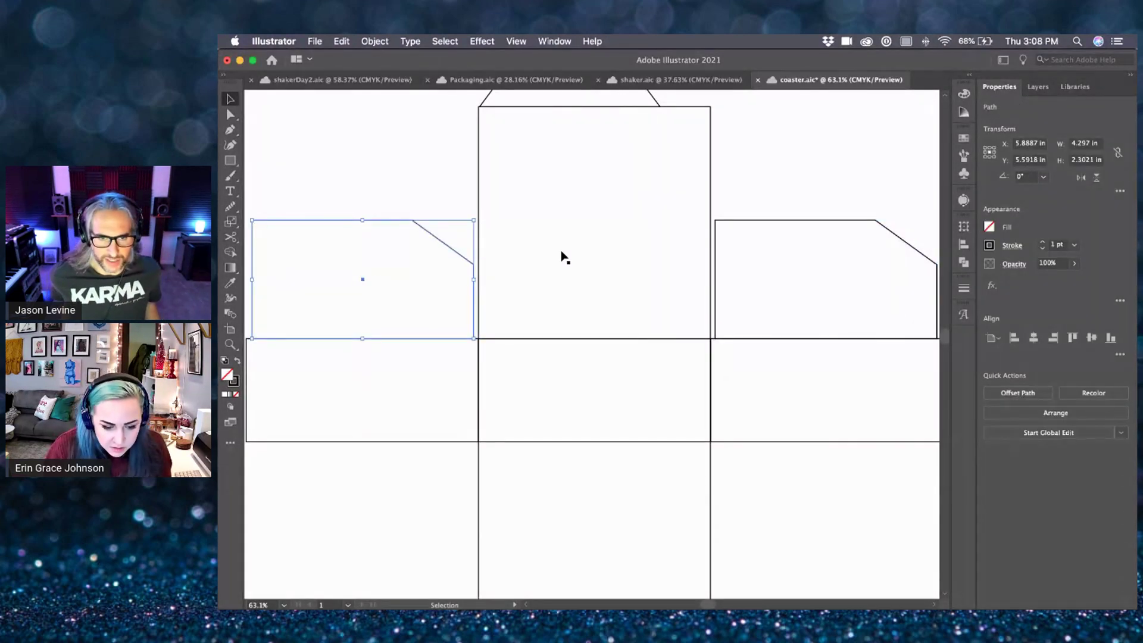
- Turn on Smart Guides and flip the duplicated side flap horizontally so its angled corner faces outward
scroll(561, 255, "left", 3)
left_click(516, 42)
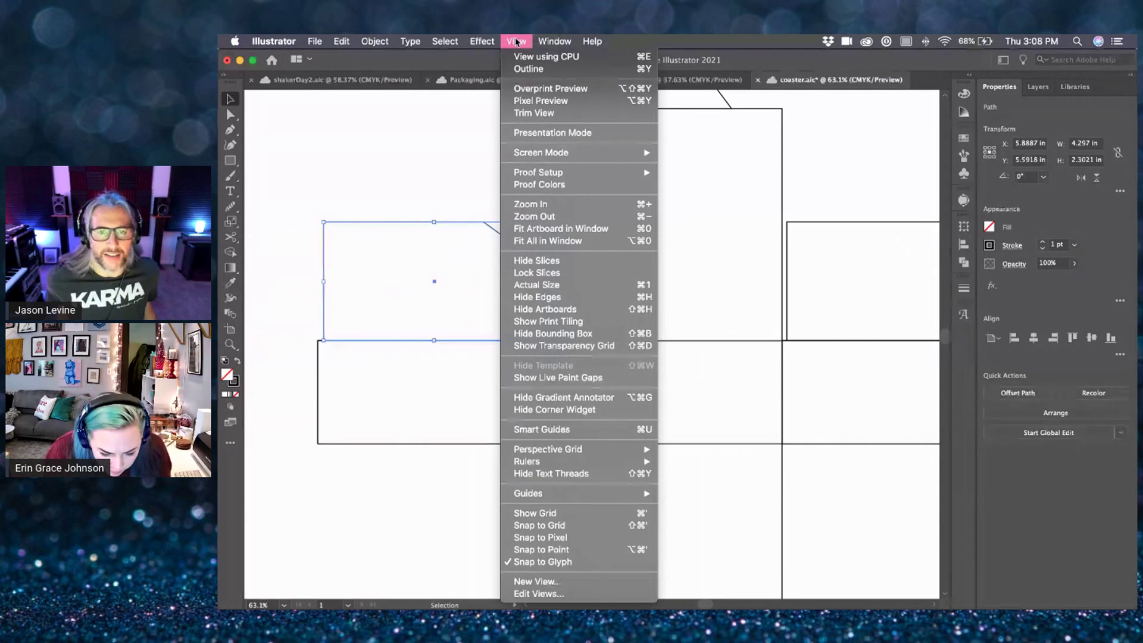
left_click(565, 430)
left_click(400, 541)
left_click(528, 256)
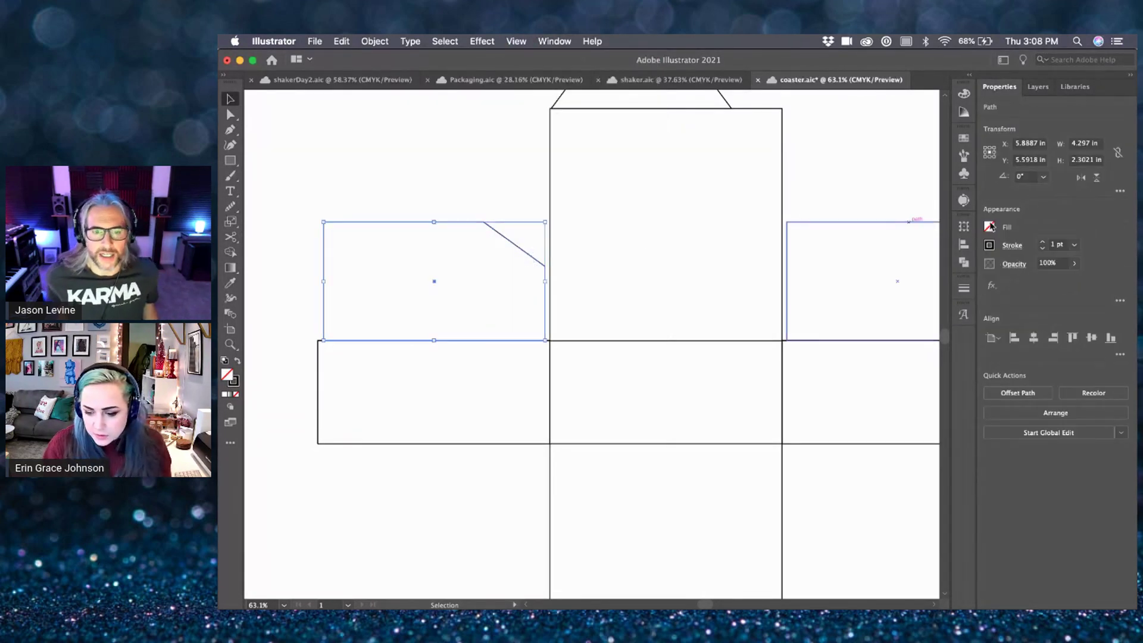
left_click(1081, 177)
left_click(778, 276)
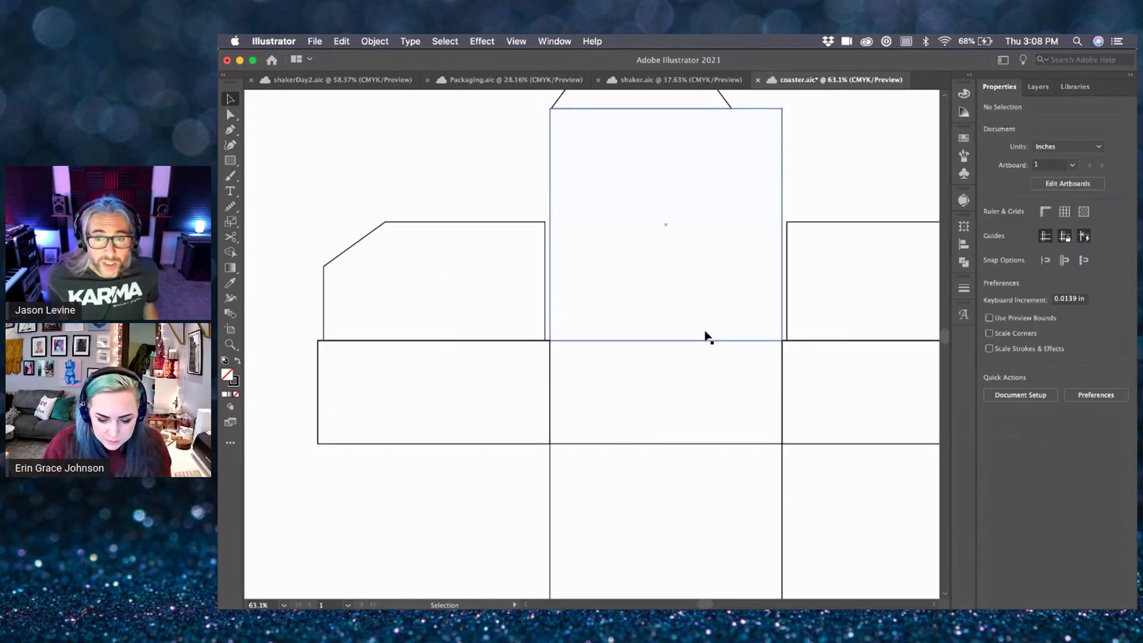
- Select both side flaps and nudge them vertically to line up their bottom edges with the panels' top edges
scroll(738, 274, "right", 2)
left_click_drag(770, 216, 772, 217)
left_click(483, 193)
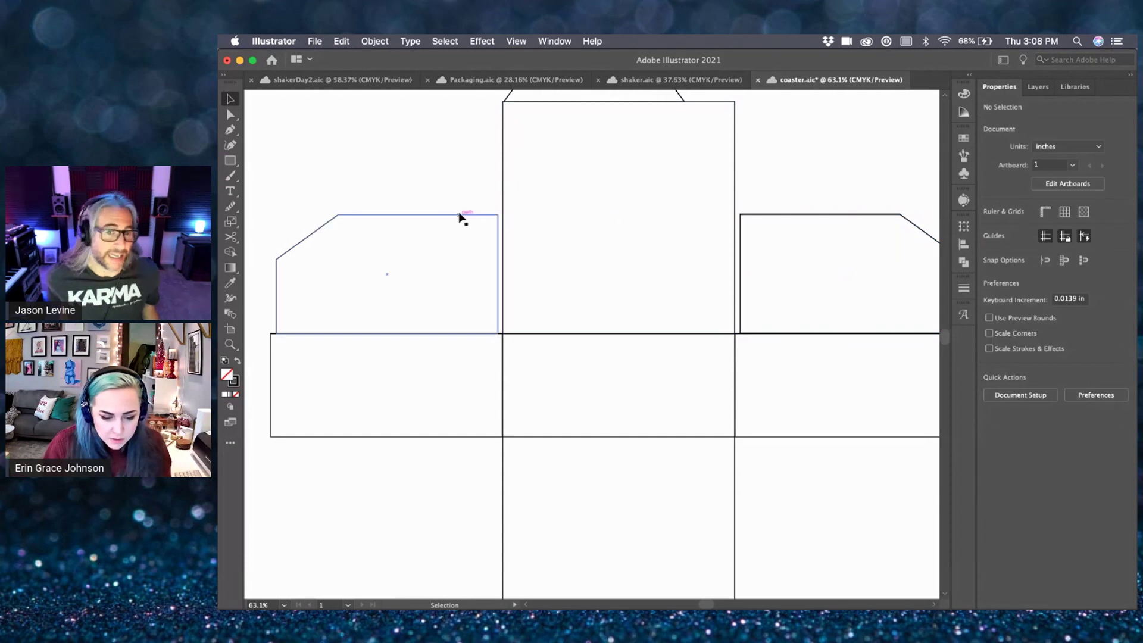
left_click_drag(458, 218, 459, 217)
left_click(450, 309)
scroll(449, 309, "up", 1)
scroll(661, 391, "right", 10)
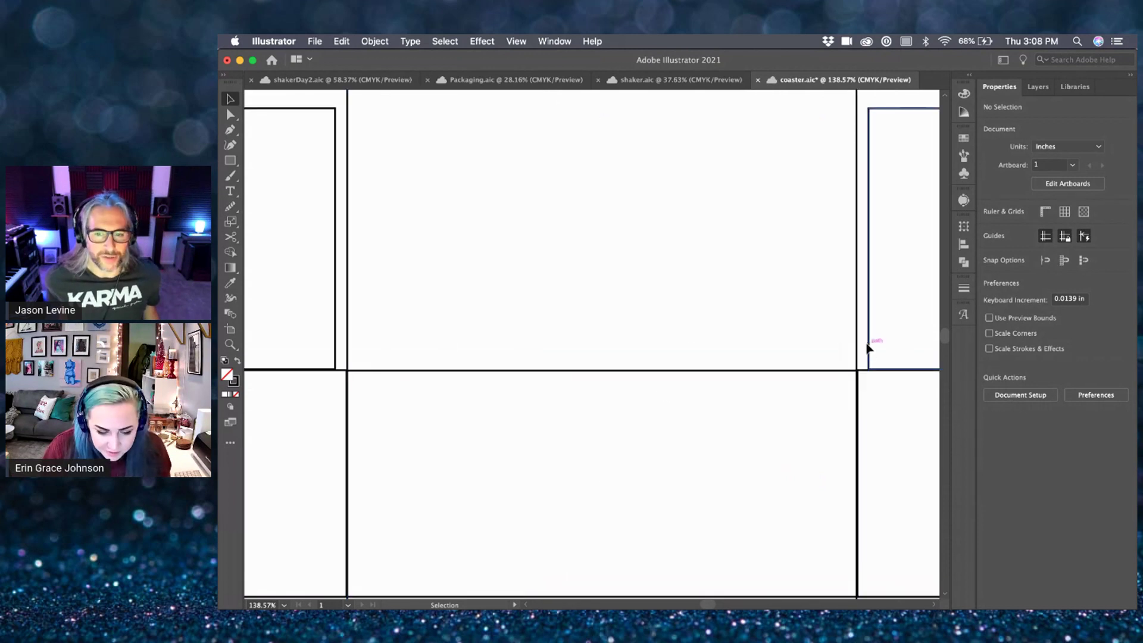
left_click(869, 339)
scroll(319, 369, "up", 3)
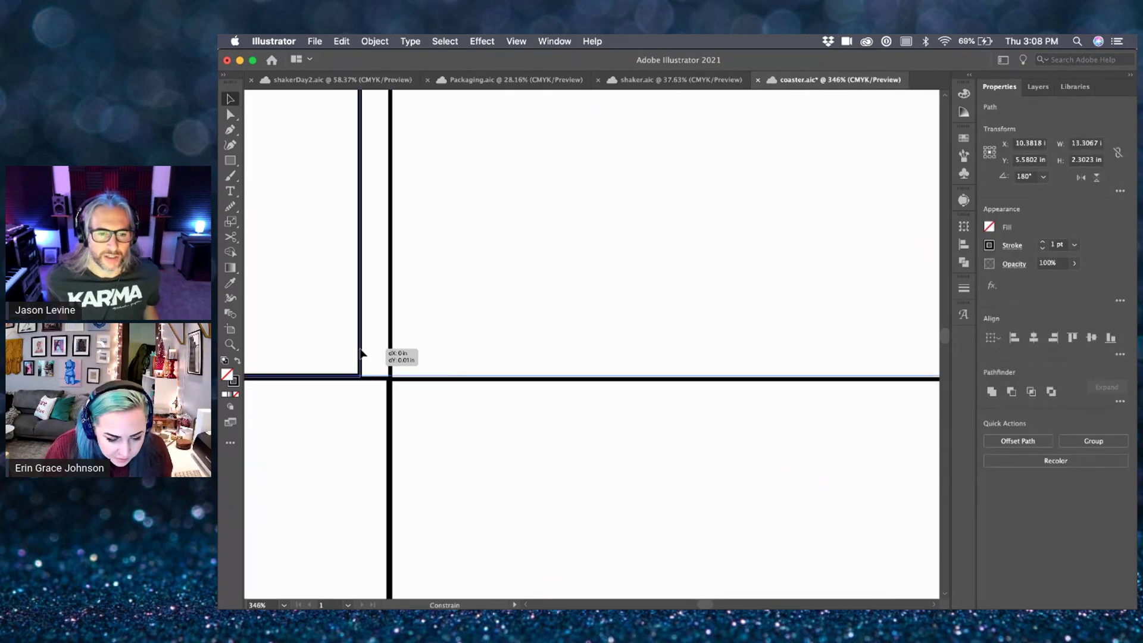
left_click(495, 372)
scroll(490, 375, "down", 1)
scroll(490, 375, "down", 7)
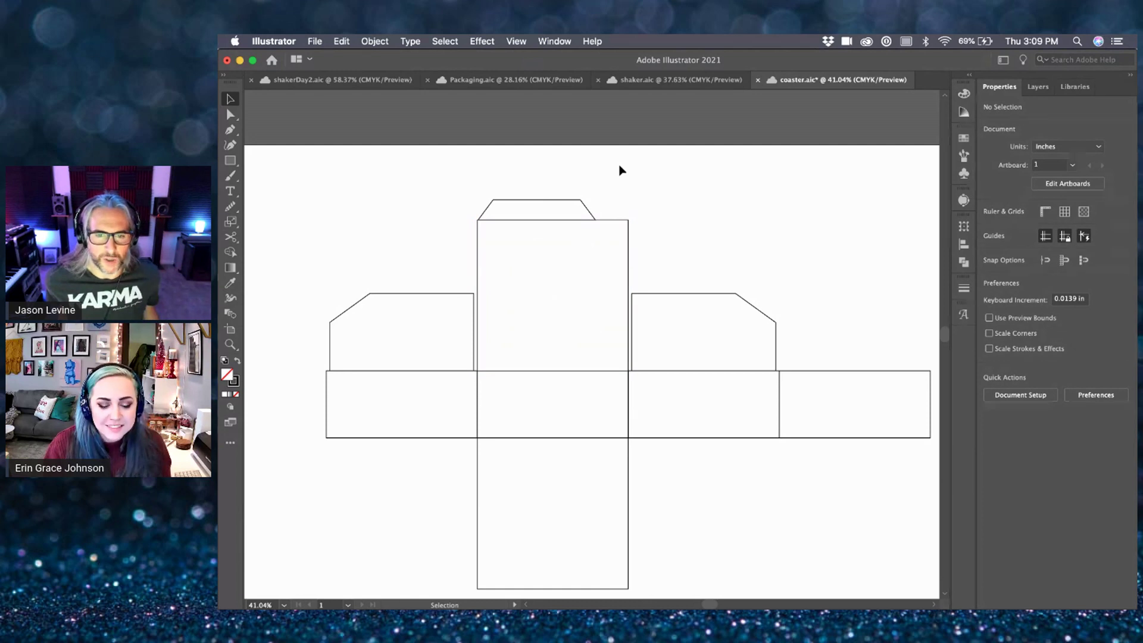
- Widen the tuck flap above the upper square so both its base corners meet the square's corners, keeping its angled sides
scroll(541, 205, "up", 4)
key("a")
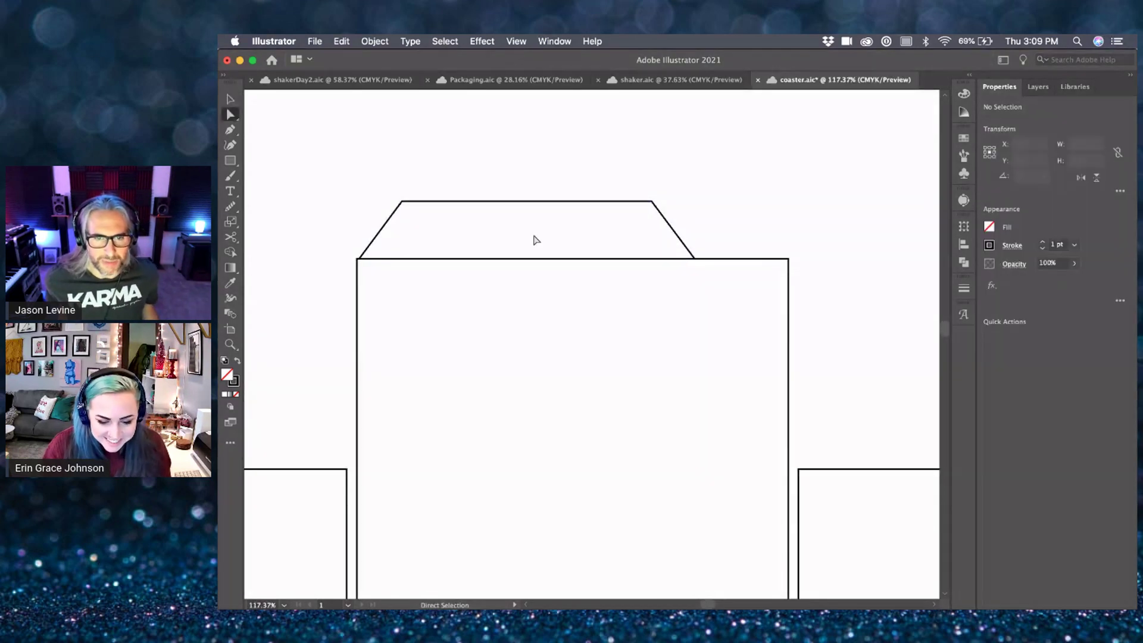
left_click_drag(695, 259, 788, 259)
left_click(359, 259)
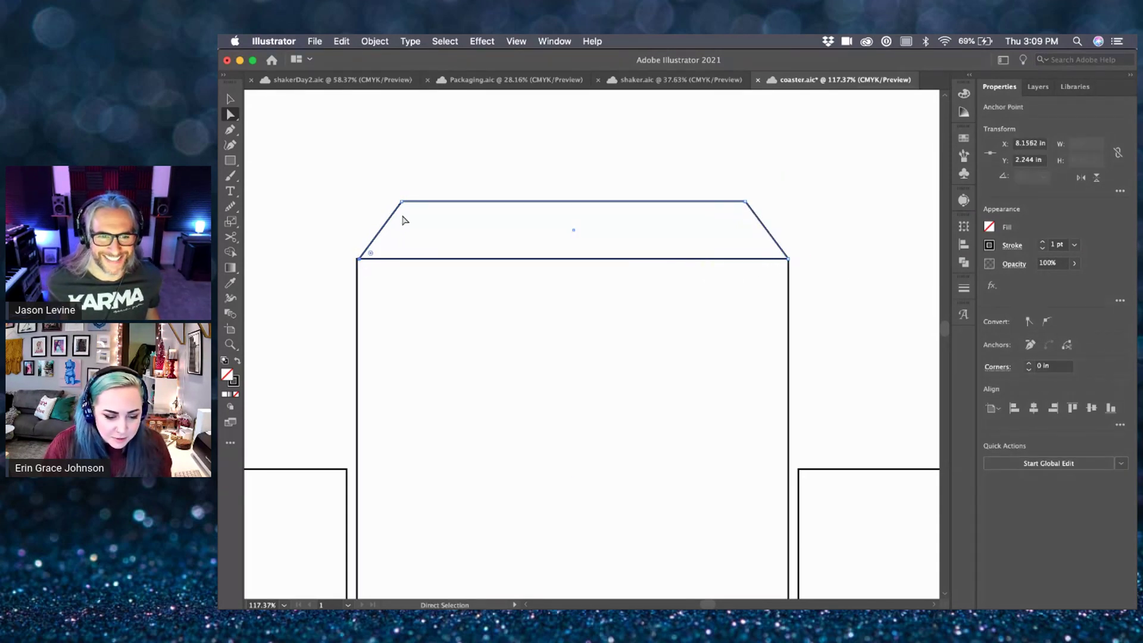
left_click(402, 202, "shift")
left_click_drag(359, 261, 356, 259)
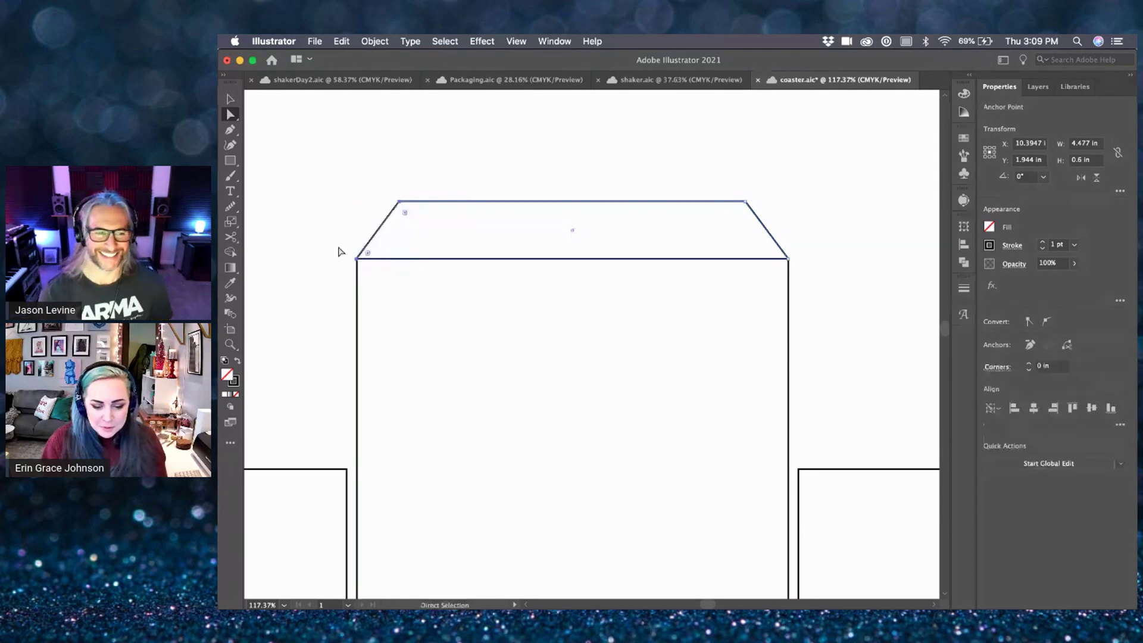
left_click(339, 252)
scroll(712, 241, "down", 5)
- Duplicate both upper side flaps onto the lower edge of the panel strip and flip the copies vertically
key("v")
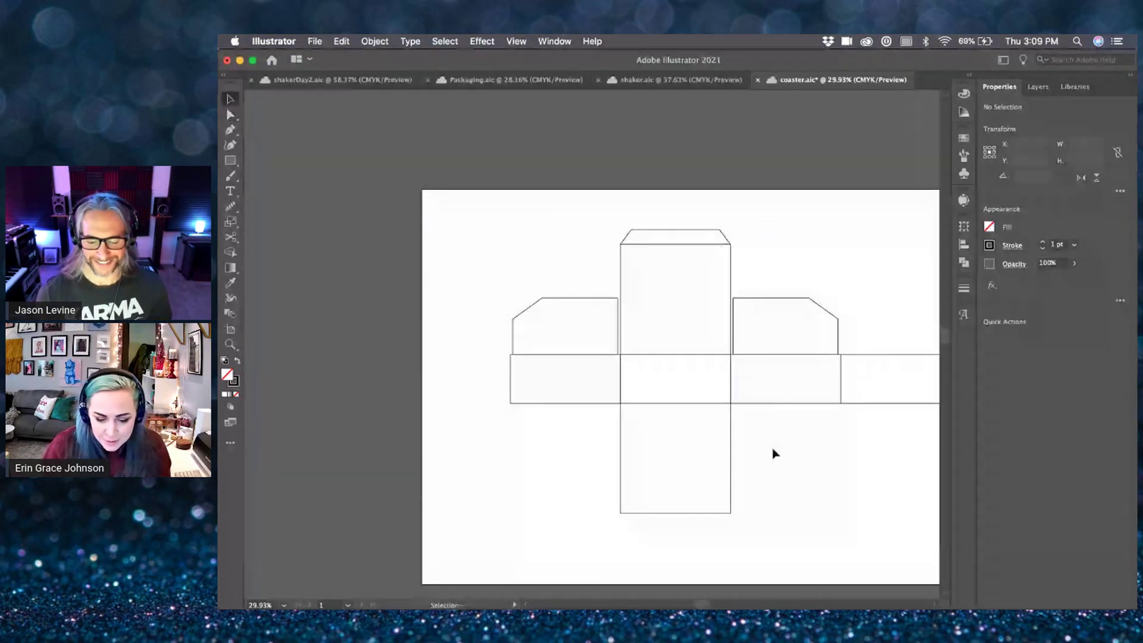
scroll(773, 454, "right", 5)
left_click(671, 310)
left_click(483, 306, "shift")
left_click_drag(653, 311, 645, 410)
left_click(1097, 177)
- Duplicate the tuck flap onto the lower square's bottom edge and flip it vertically so it points outward
left_click(758, 232)
left_click_drag(581, 242, 554, 528)
left_click(1097, 178)
left_click(566, 516)
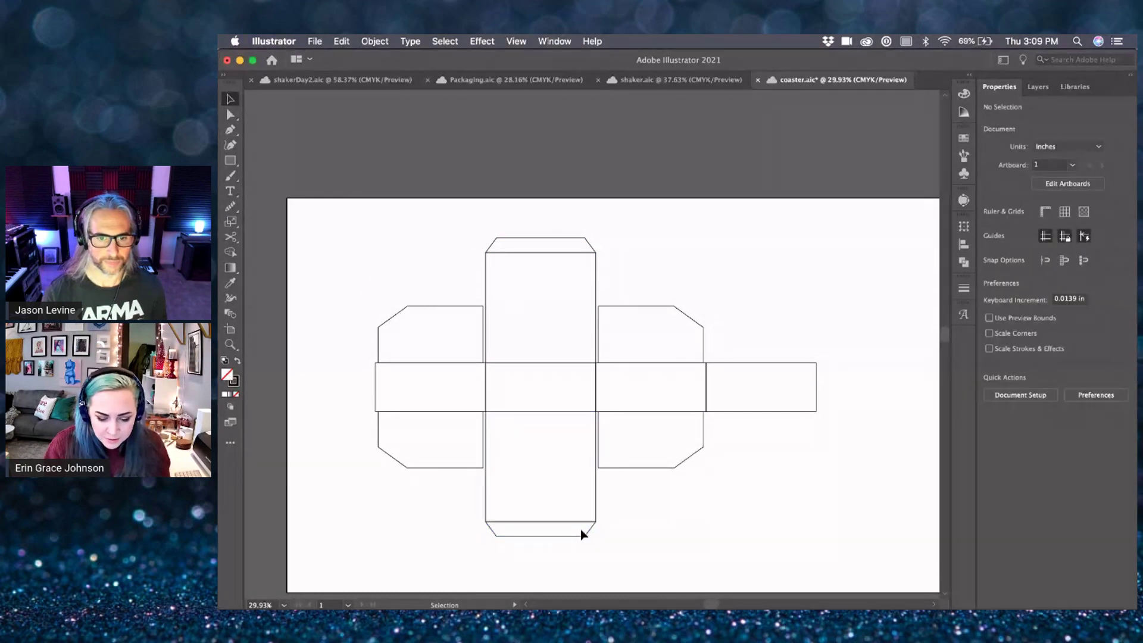
- Duplicate a tuck flap, rotate it 90°, and attach it to the outer edge of the strip's last panel
left_click_drag(582, 540, 783, 355)
left_click(839, 386)
left_click_drag(813, 429, 833, 425)
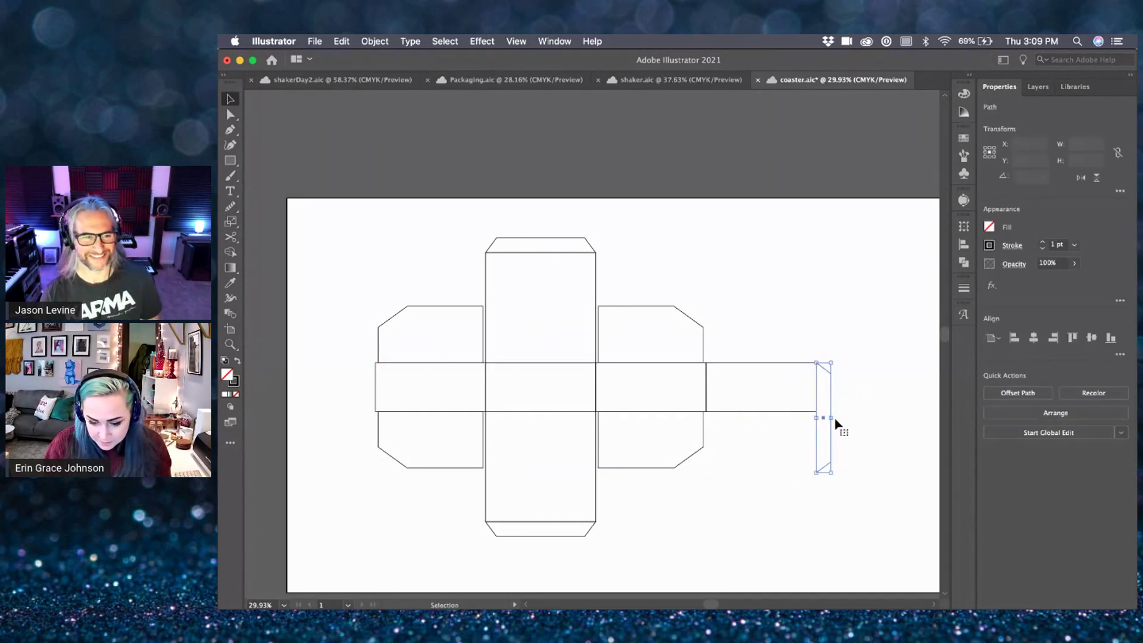
scroll(840, 422, "up", 3)
scroll(801, 430, "down", 3)
scroll(801, 429, "right", 3)
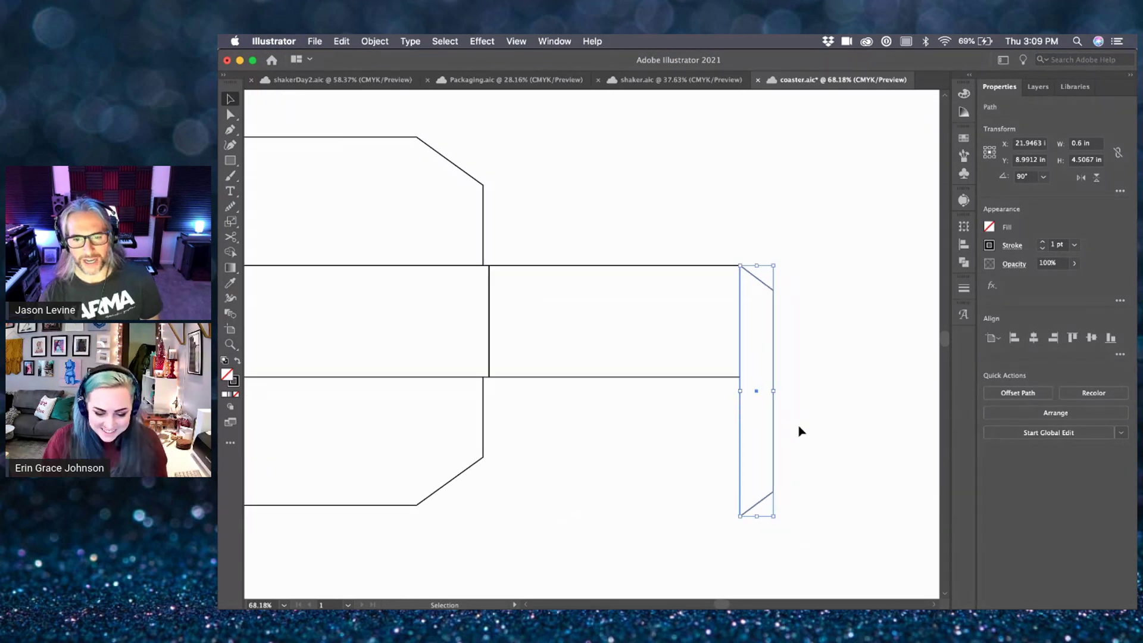
- Shorten the rotated end flap to the last panel's height and narrow it slightly by moving its outer anchor points inward
key("a")
left_click_drag(720, 492, 756, 320)
left_click(778, 313)
scroll(777, 310, "up", 5)
left_click(736, 206)
left_click(735, 329, "shift")
left_click_drag(735, 206, 719, 209)
left_click(756, 268)
scroll(756, 270, "down", 6)
key("super+0")
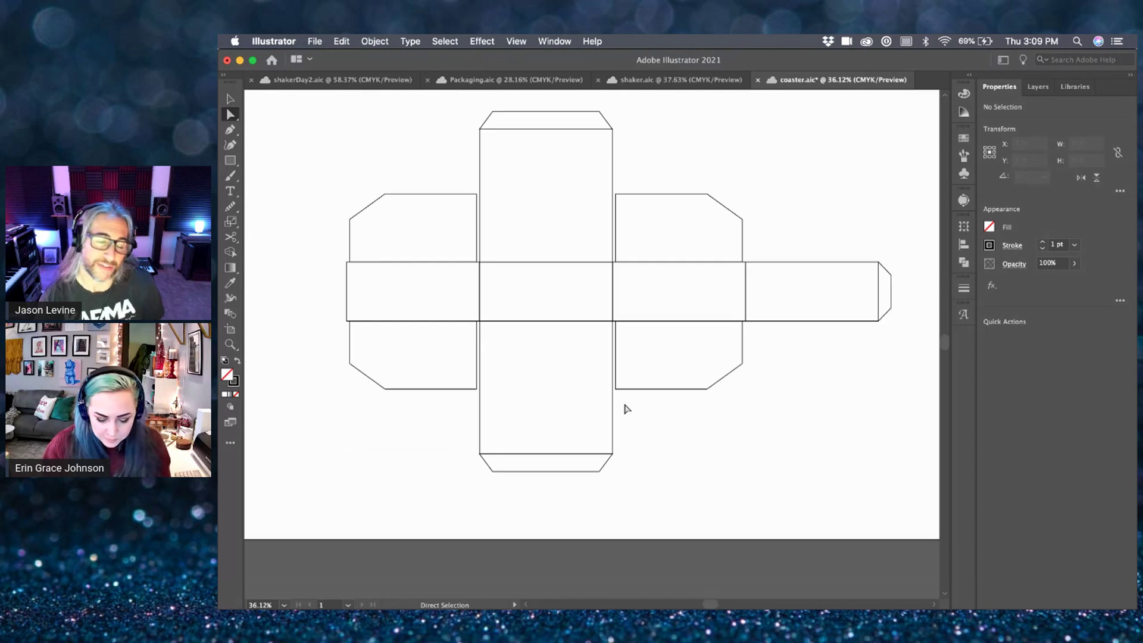
- Switch to shakerDay2.aic and find the green holiday collection dieline with the cocktail shaker artwork
key("v")
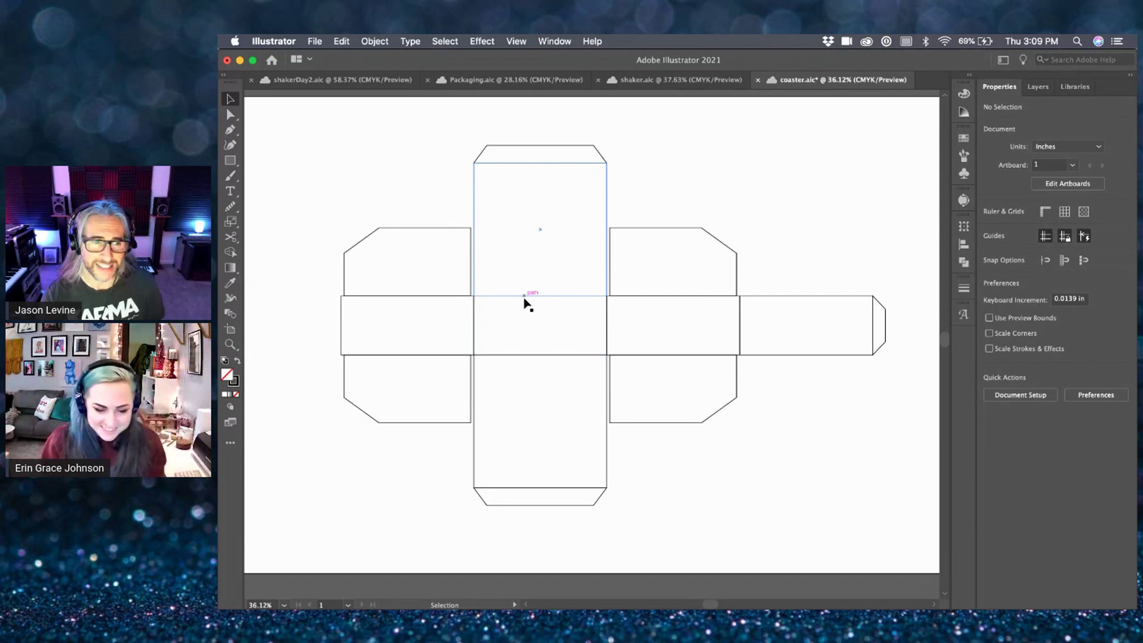
left_click(359, 78)
left_click(573, 349)
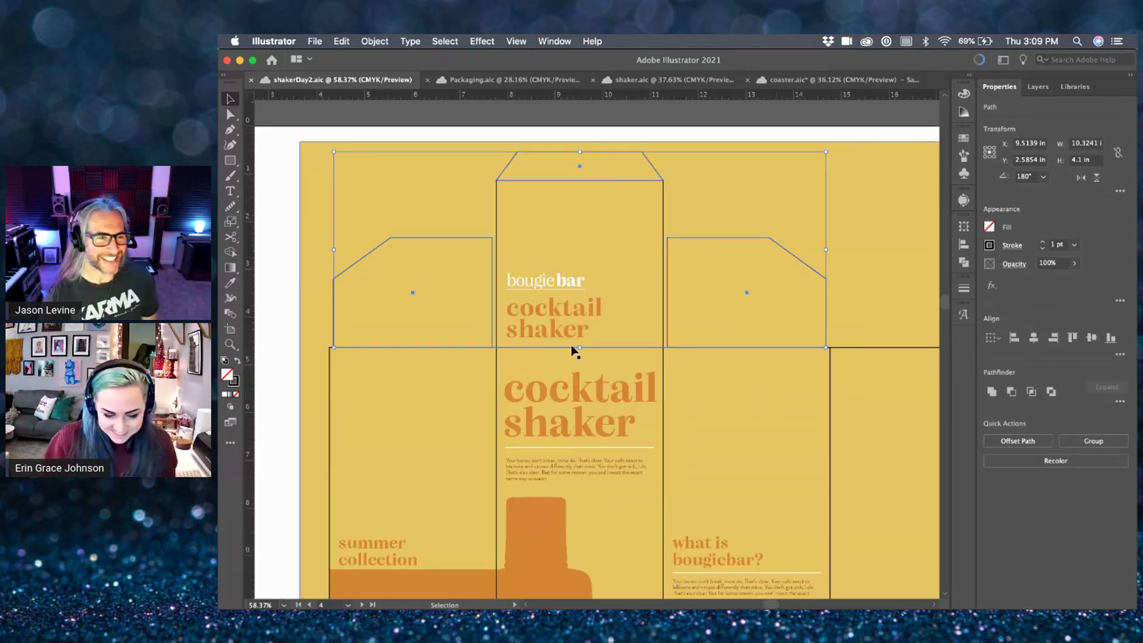
scroll(556, 352, "down", 2)
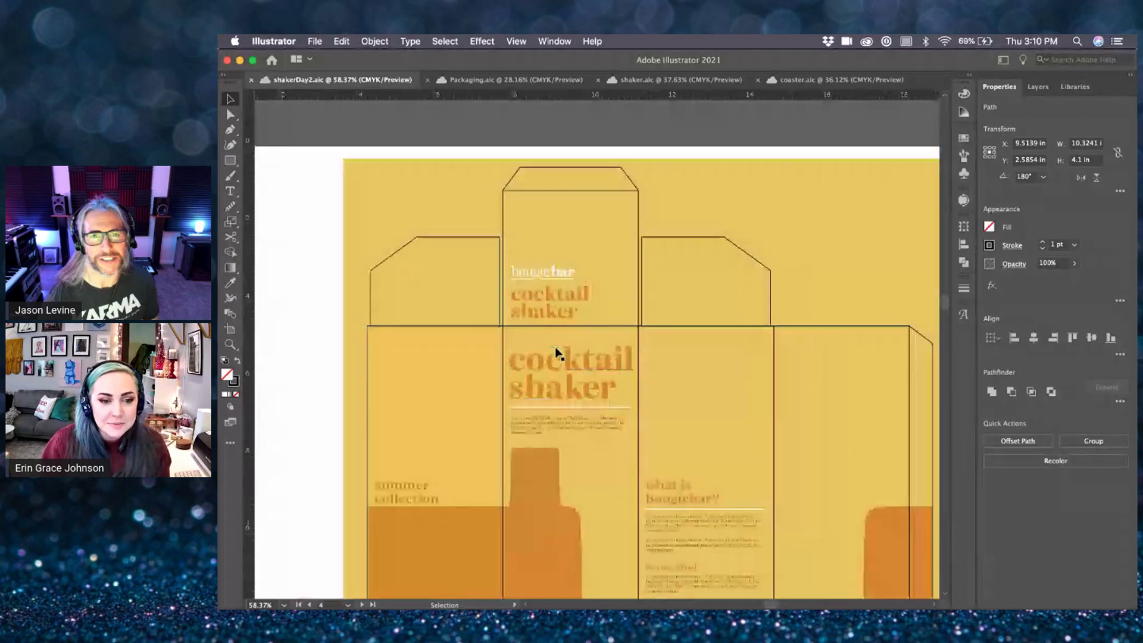
scroll(556, 352, "down", 8)
left_click(409, 358)
scroll(409, 358, "left", 6)
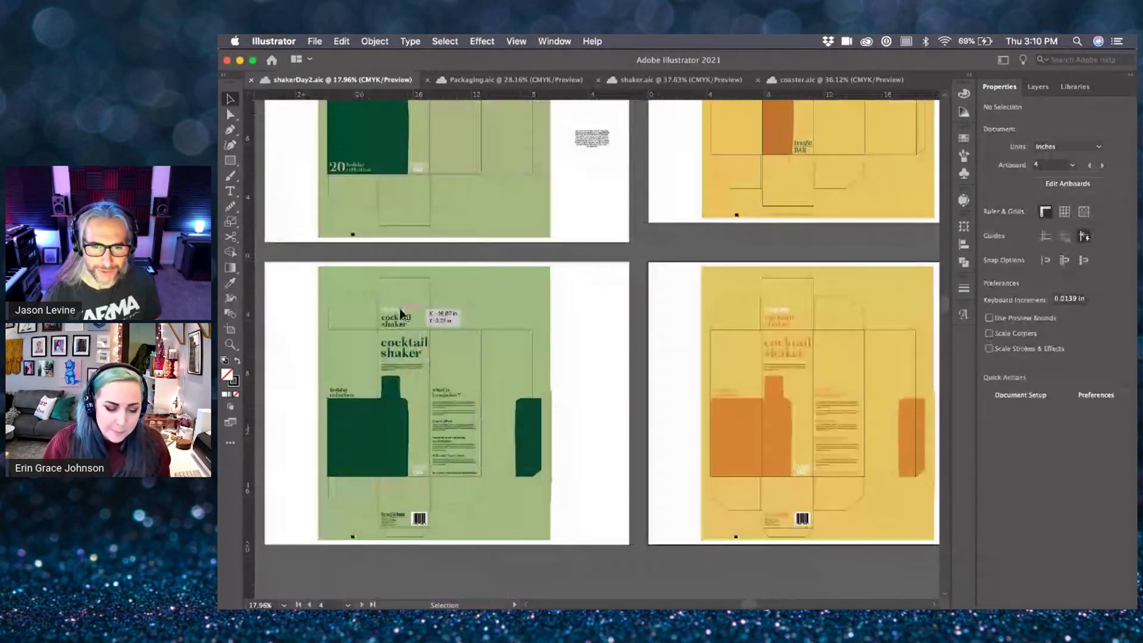
scroll(399, 308, "up", 2)
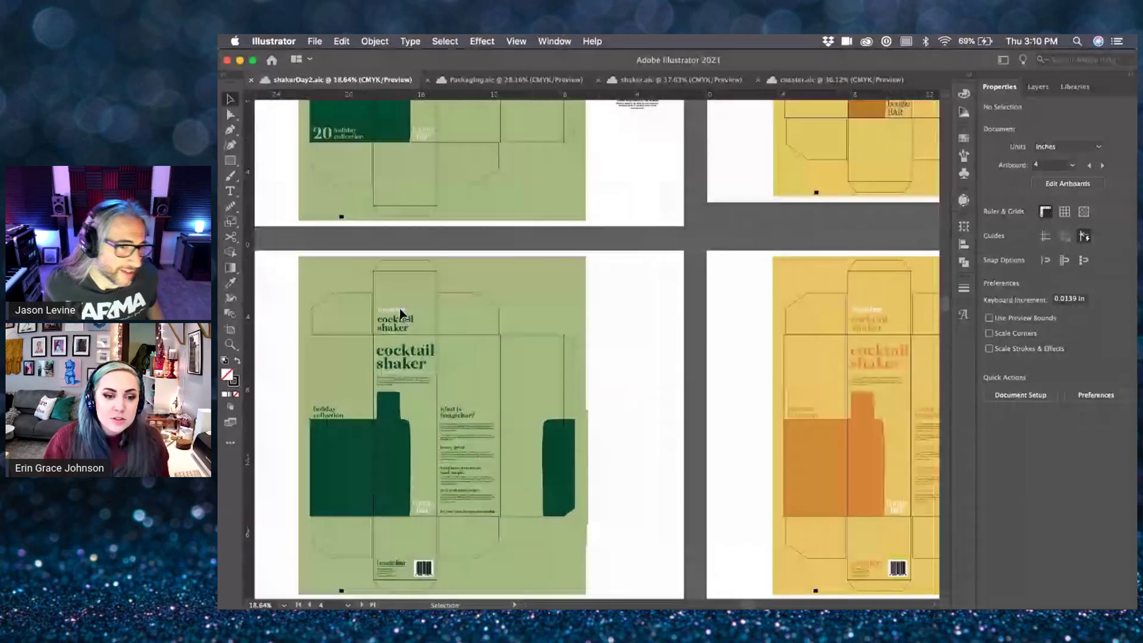
scroll(400, 314, "up", 3)
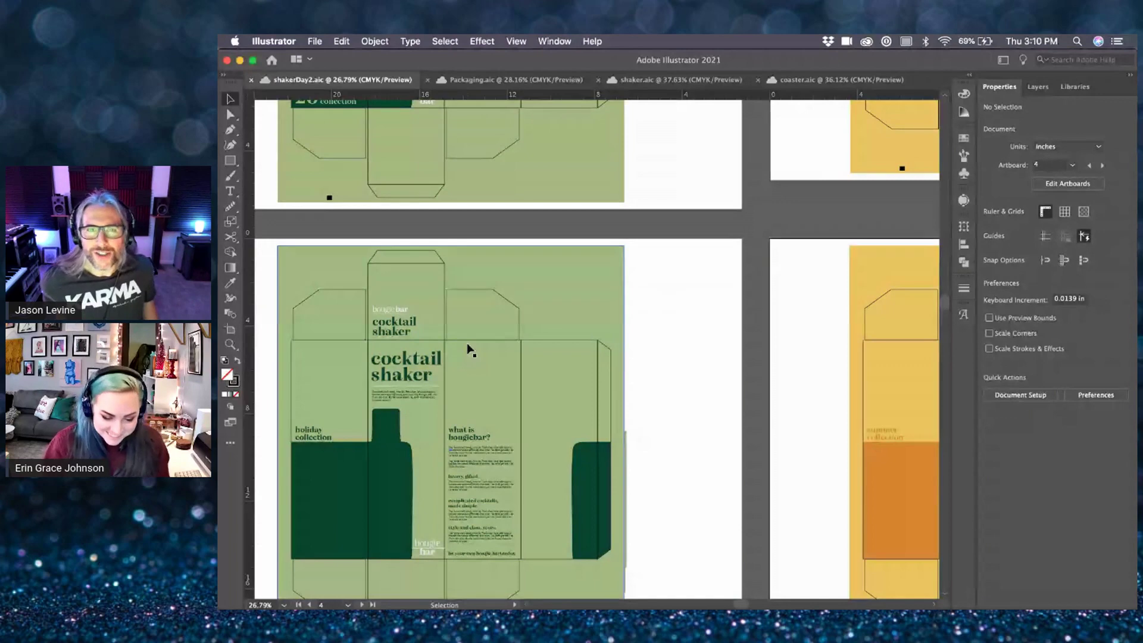
scroll(471, 348, "up", 2)
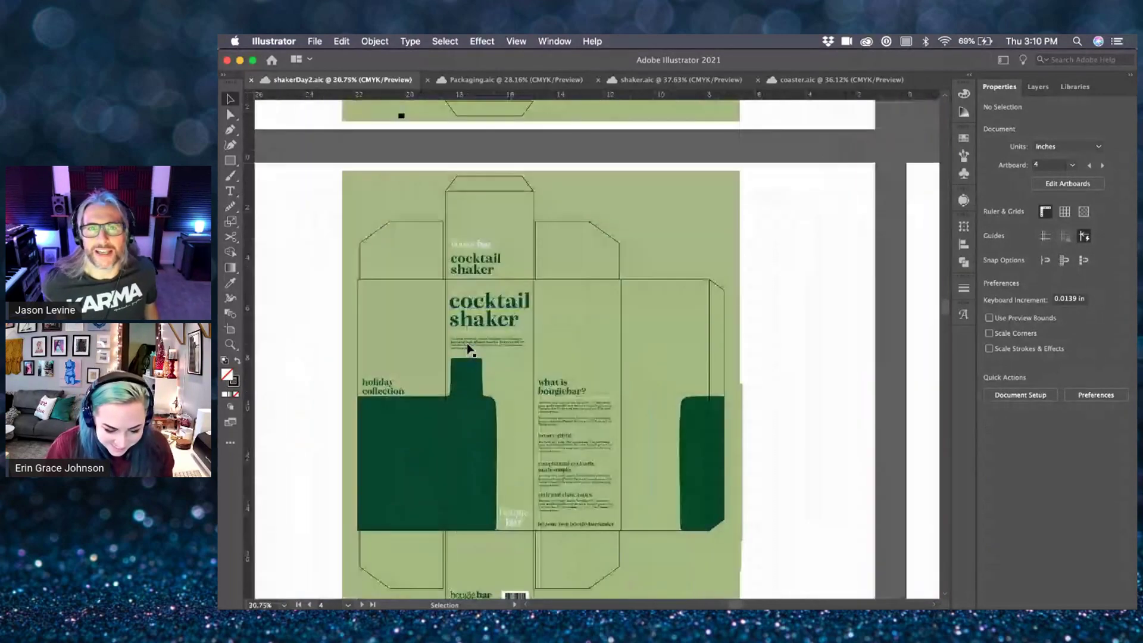
scroll(468, 350, "up", 1)
- Copy the logo, cocktail shaker titles, body text, holiday collection label and dark green rectangle into coaster.aic
left_click(485, 259)
left_click(487, 304, "shift")
left_click(475, 341, "shift")
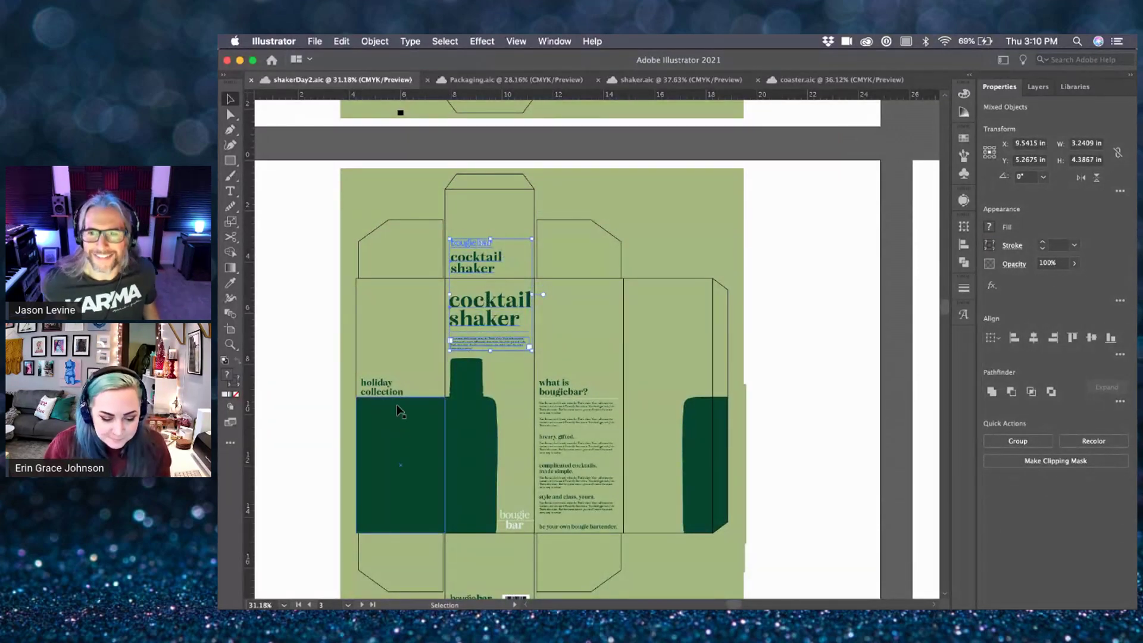
left_click(405, 430, "shift")
left_click(405, 430, "shift")
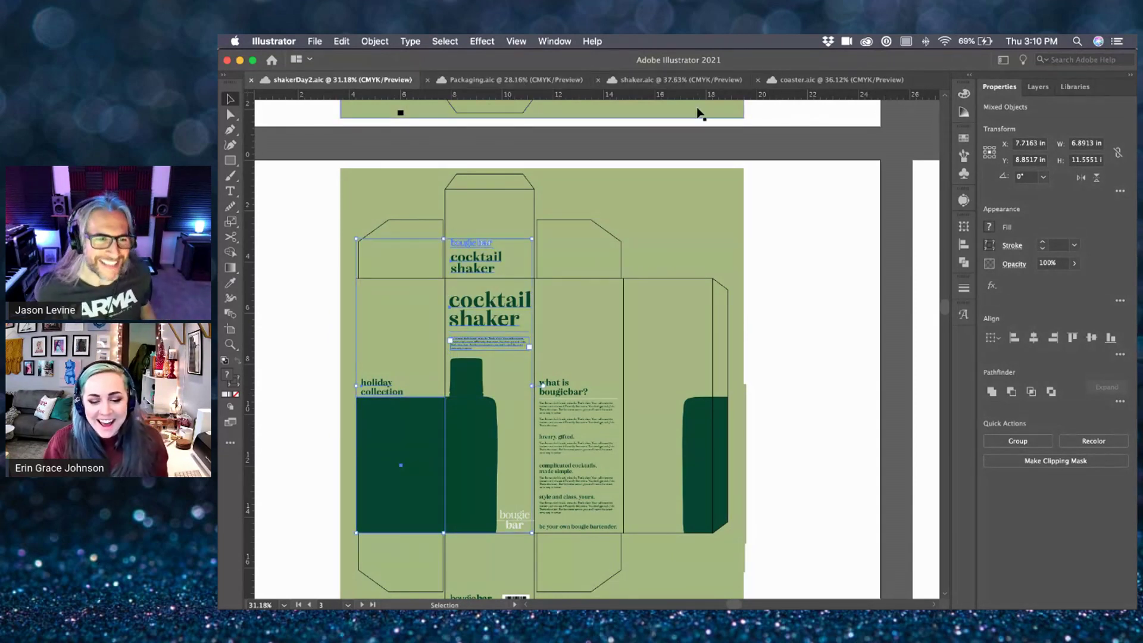
key("super+grave")
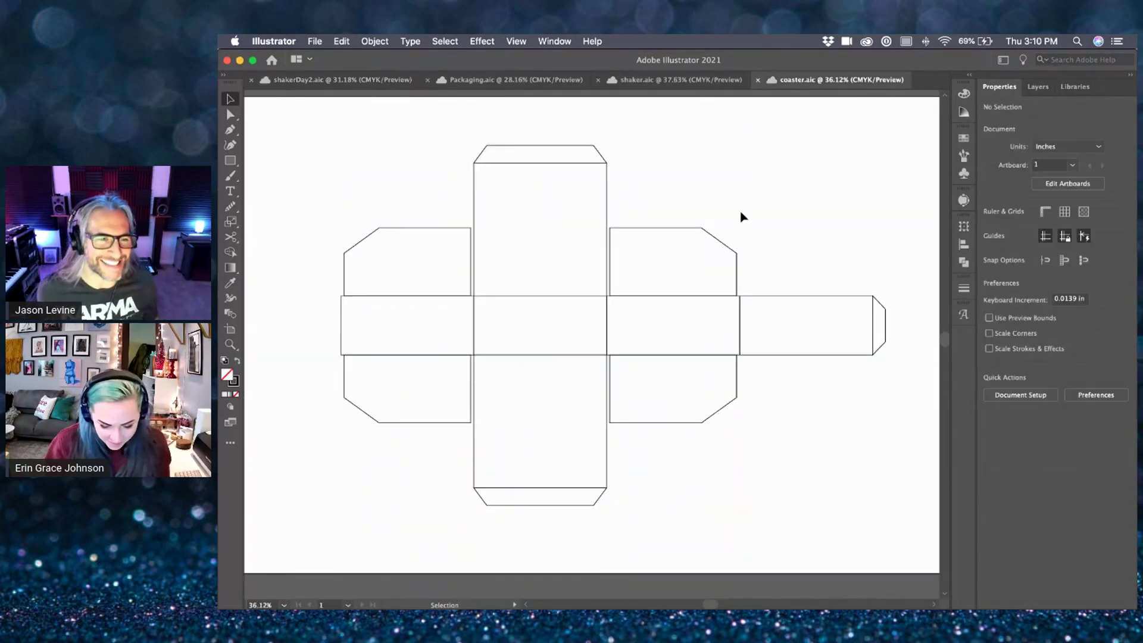
key("super+v")
key("v")
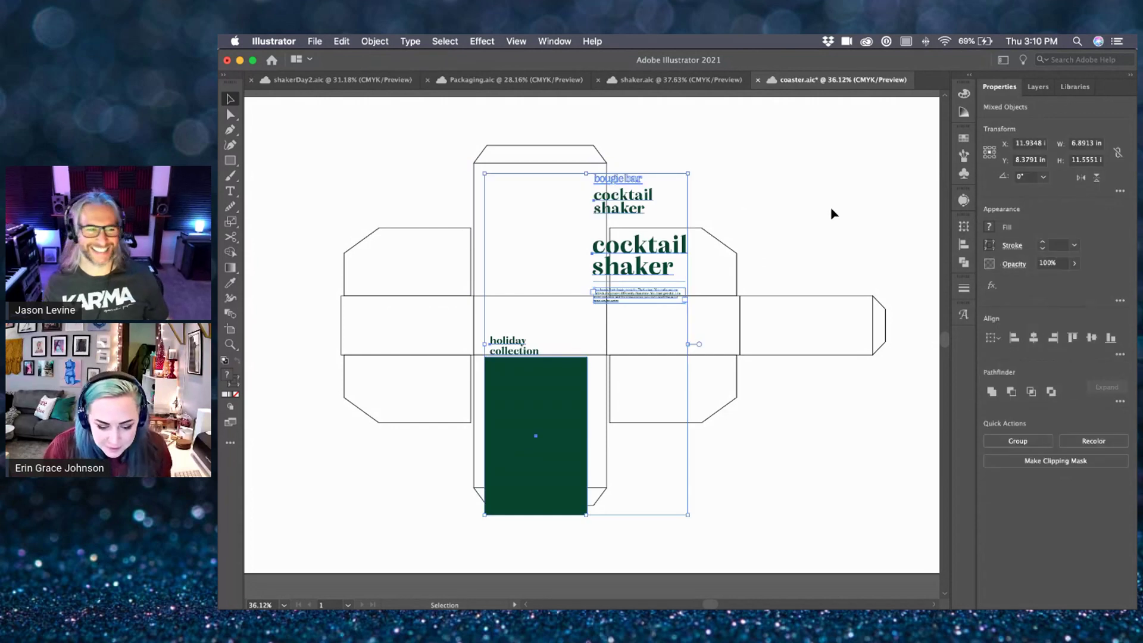
left_click(795, 220)
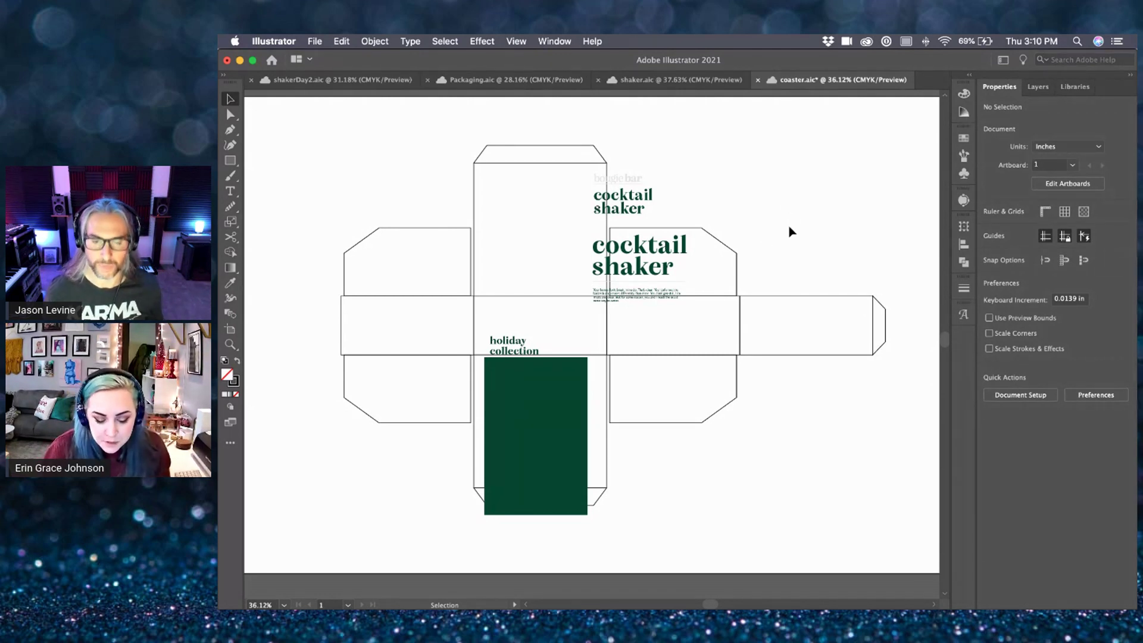
- Set the fill to none on the first panel with its side flaps, and on the upper square with its tuck flap
left_click_drag(381, 150, 477, 508)
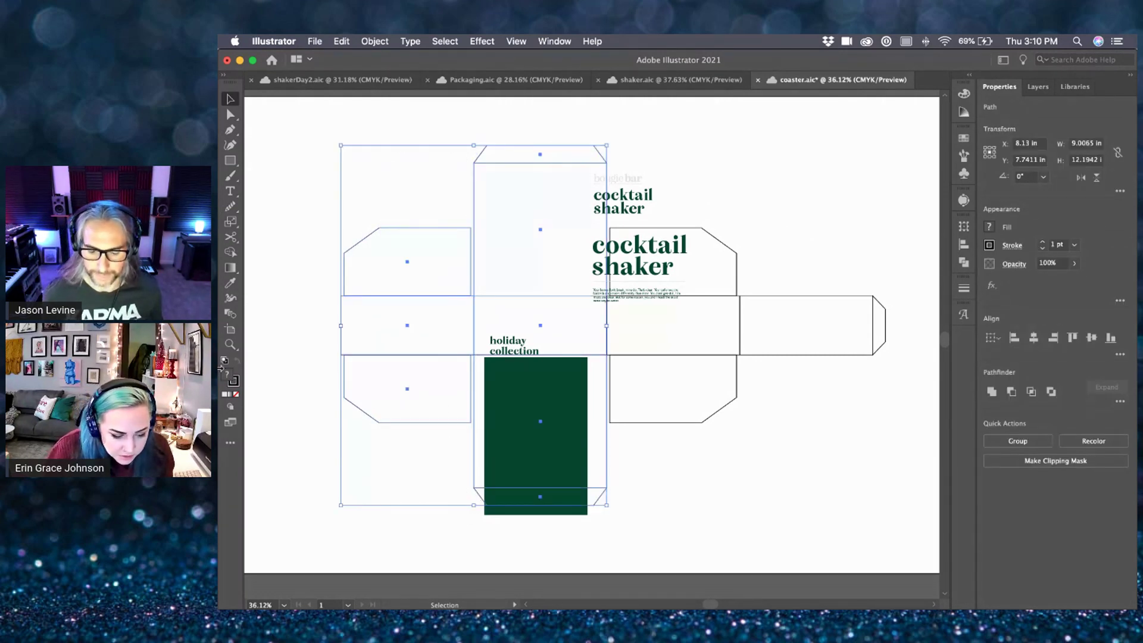
left_click(236, 394)
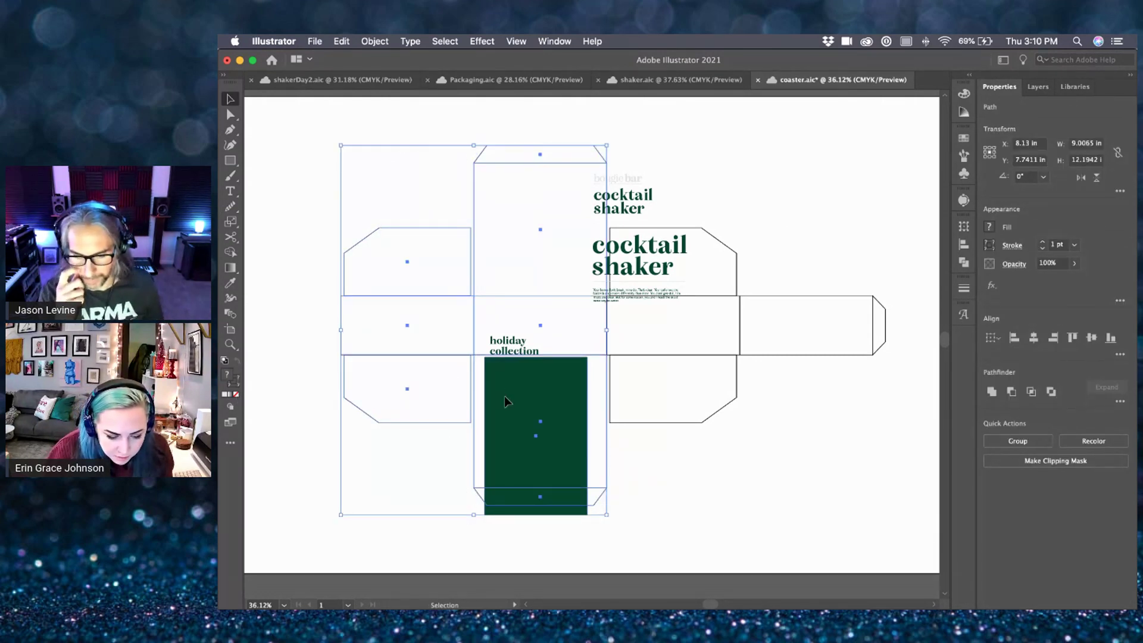
left_click(337, 454)
left_click_drag(351, 256, 412, 453)
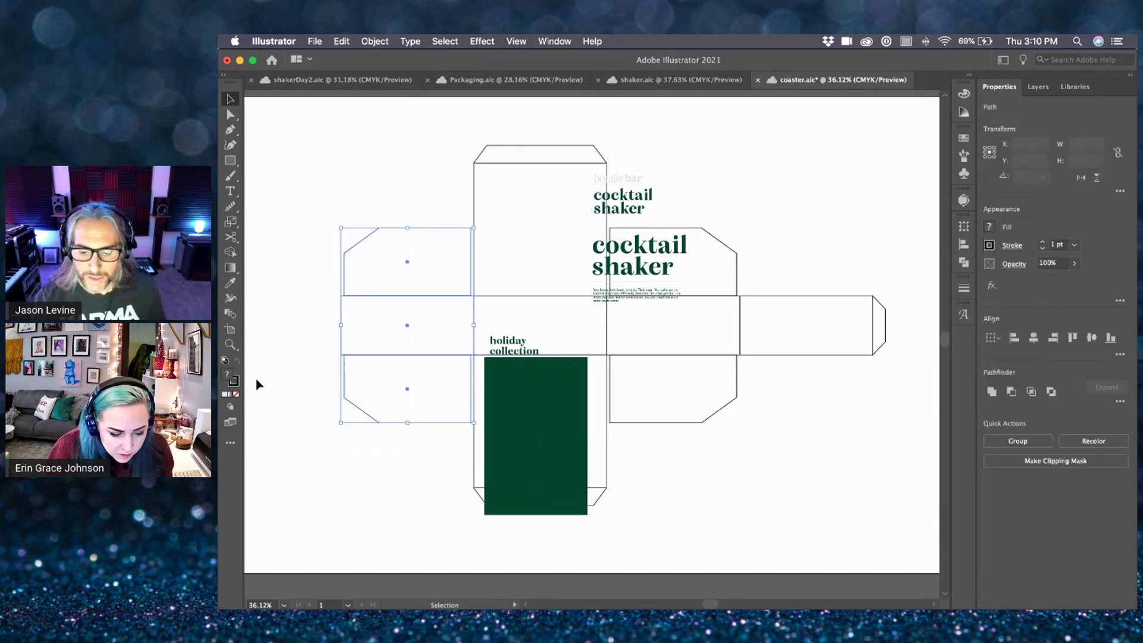
left_click(237, 395)
left_click(349, 461)
left_click_drag(472, 130, 525, 203)
left_click(237, 395)
left_click(350, 459)
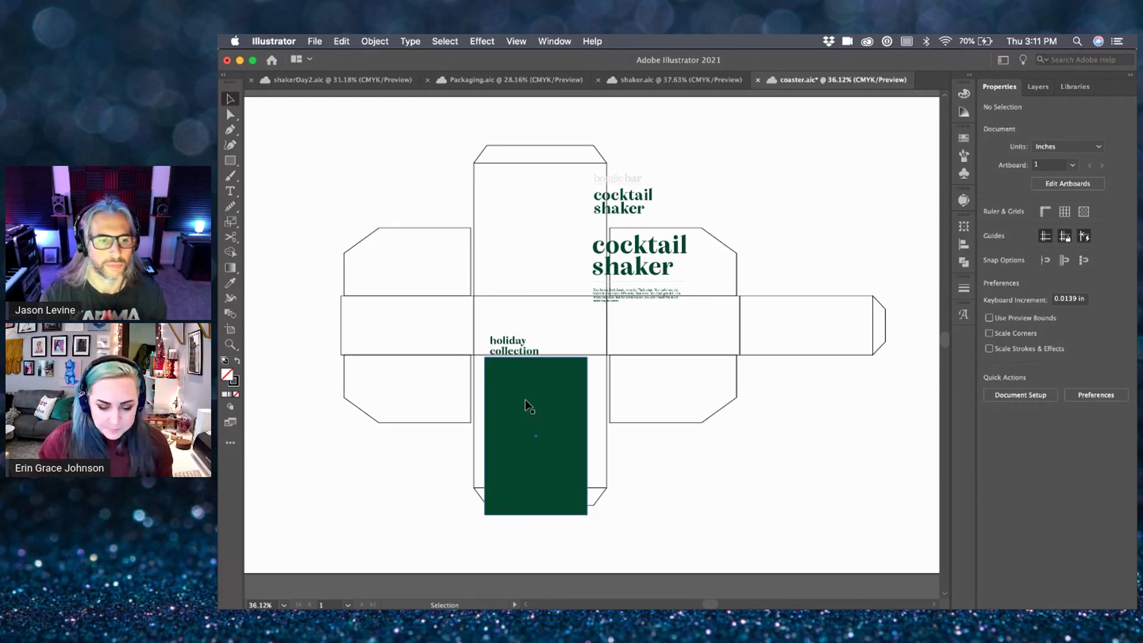
- Check the width of the gap between the upper square and its neighbouring side flap with a temporary rectangle
scroll(790, 231, "up", 8)
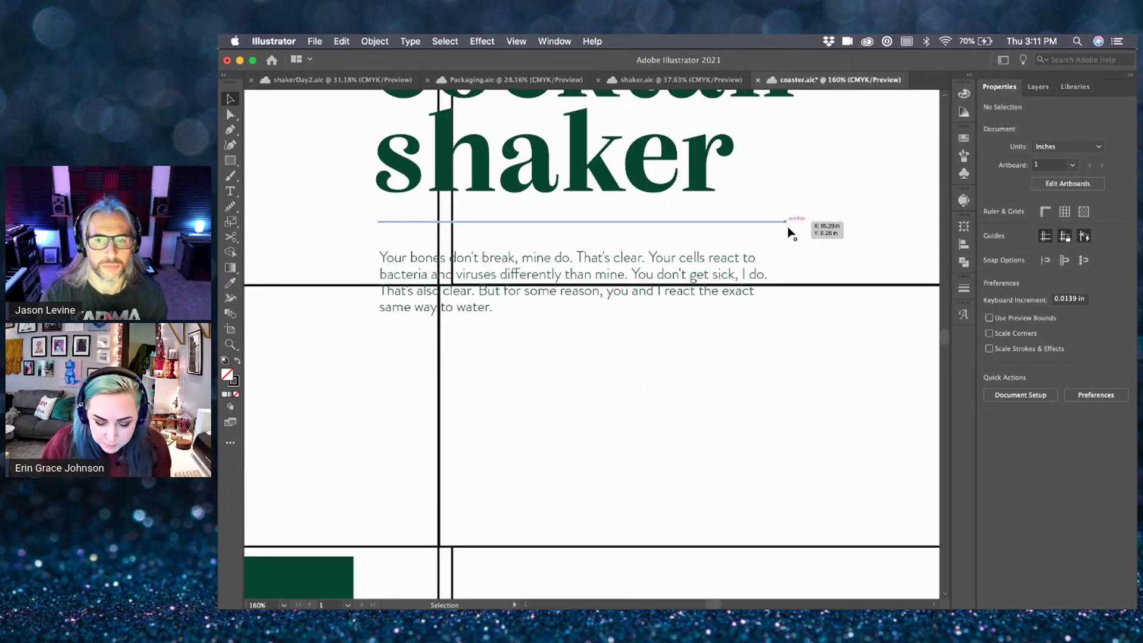
key("m")
scroll(483, 276, "up", 1)
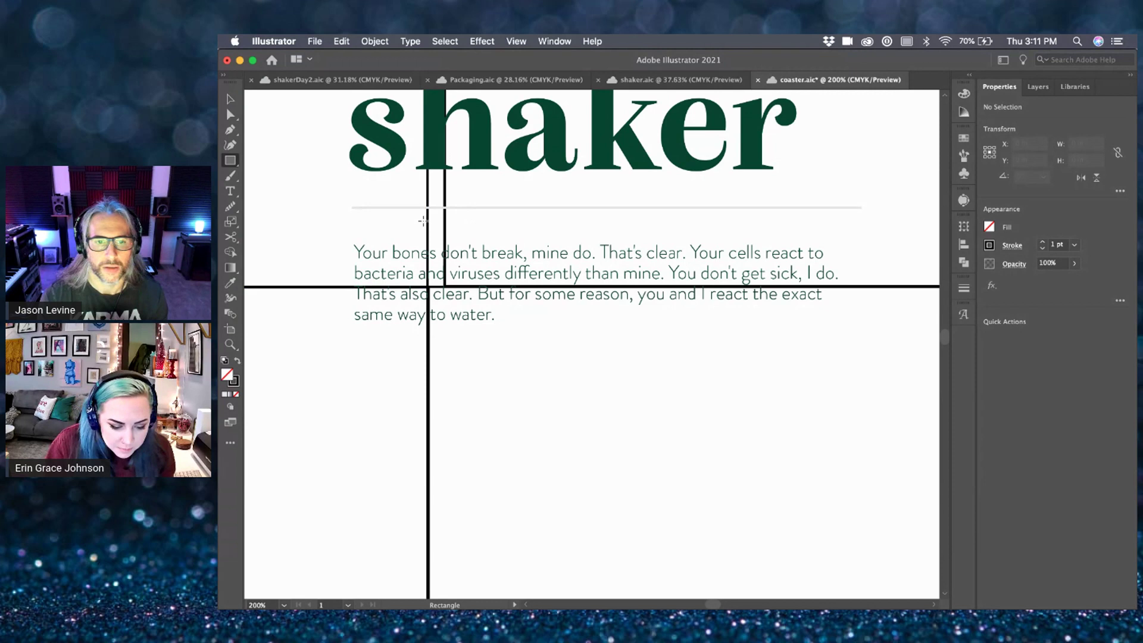
left_click_drag(427, 225, 443, 231)
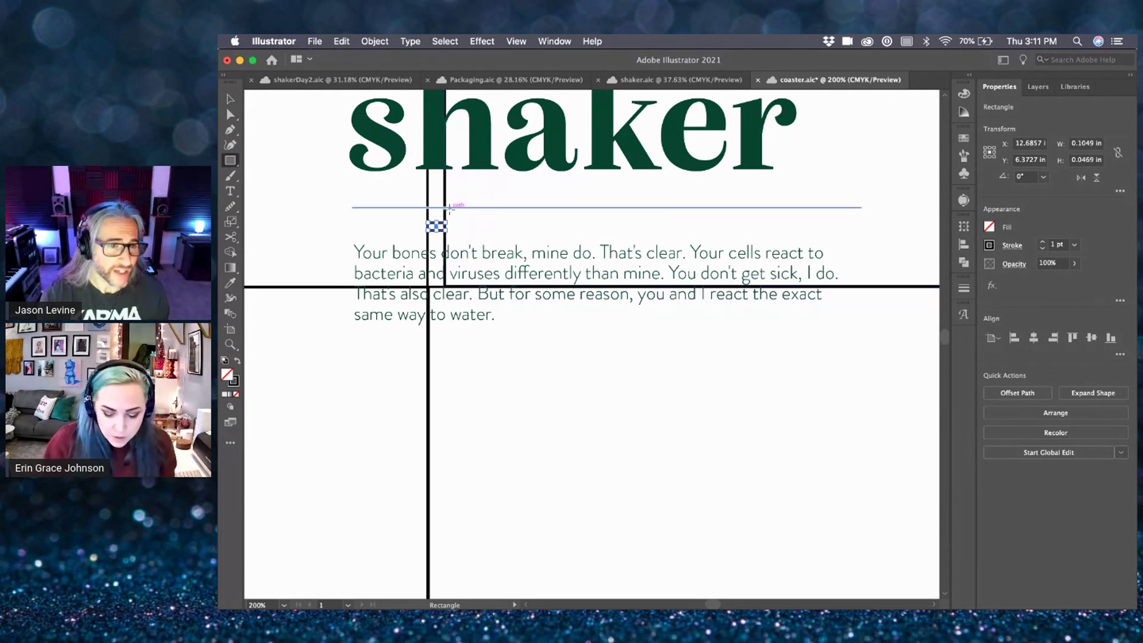
key("Delete")
key("v")
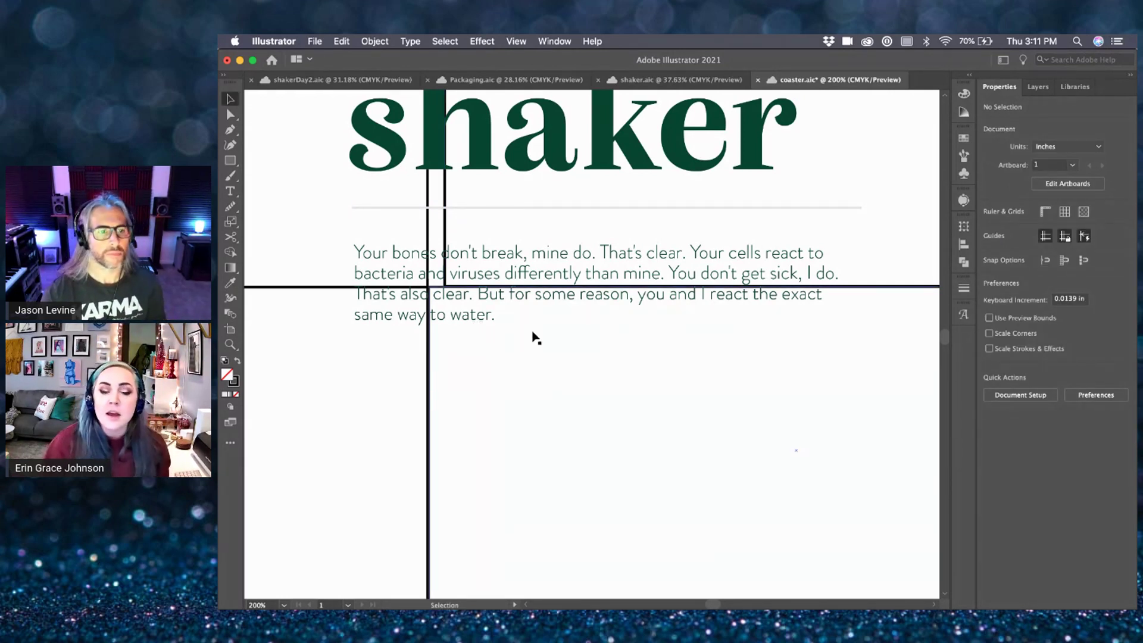
scroll(534, 336, "down", 5)
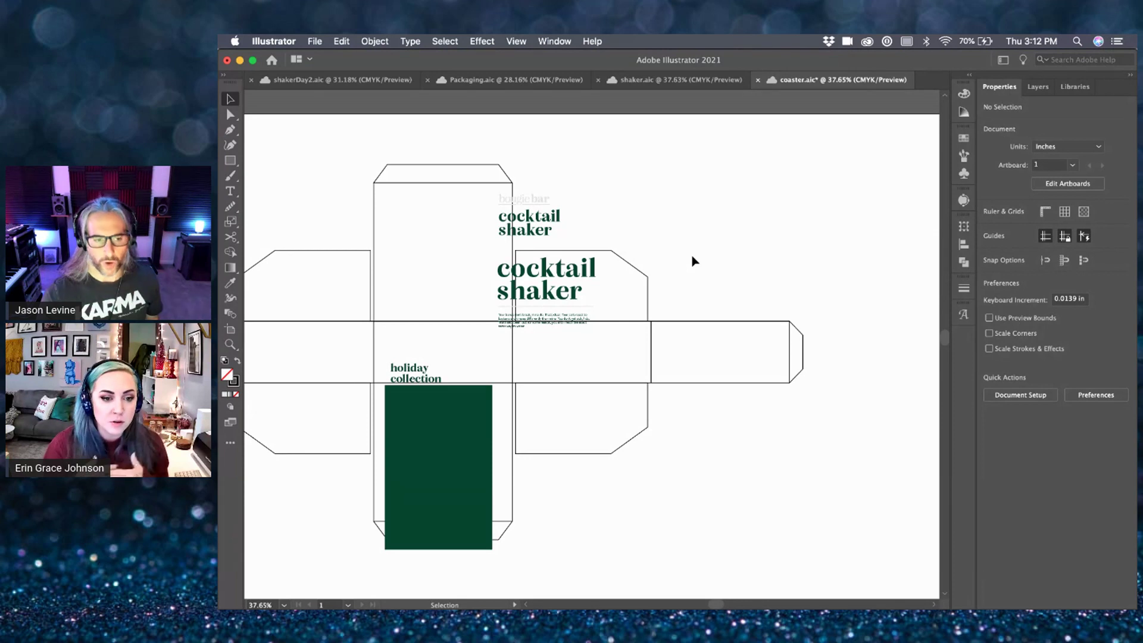
- Set the fill to none on the lower square, the remaining strip panels and the lower side flap beside the square
scroll(582, 335, "down", 2)
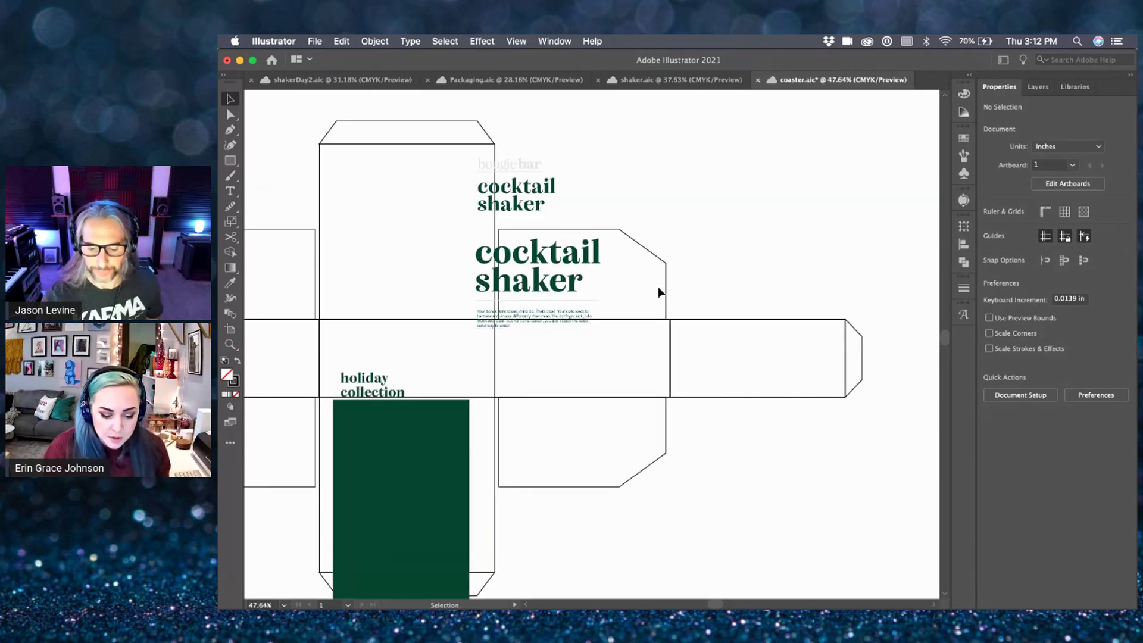
scroll(659, 291, "up", 5)
scroll(659, 291, "down", 1)
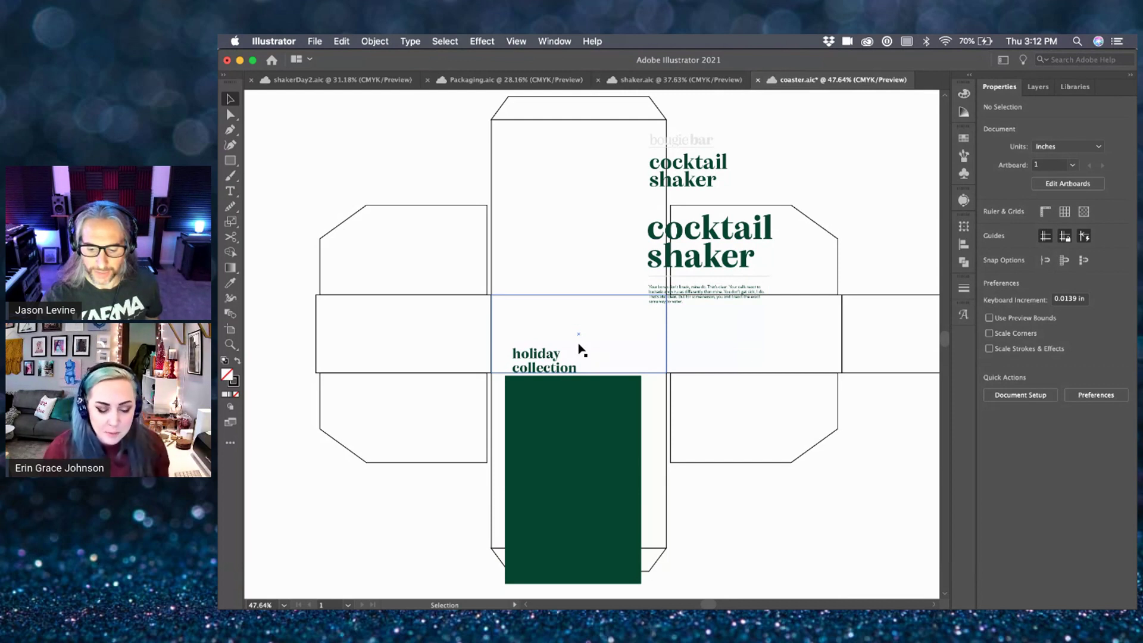
left_click(662, 377)
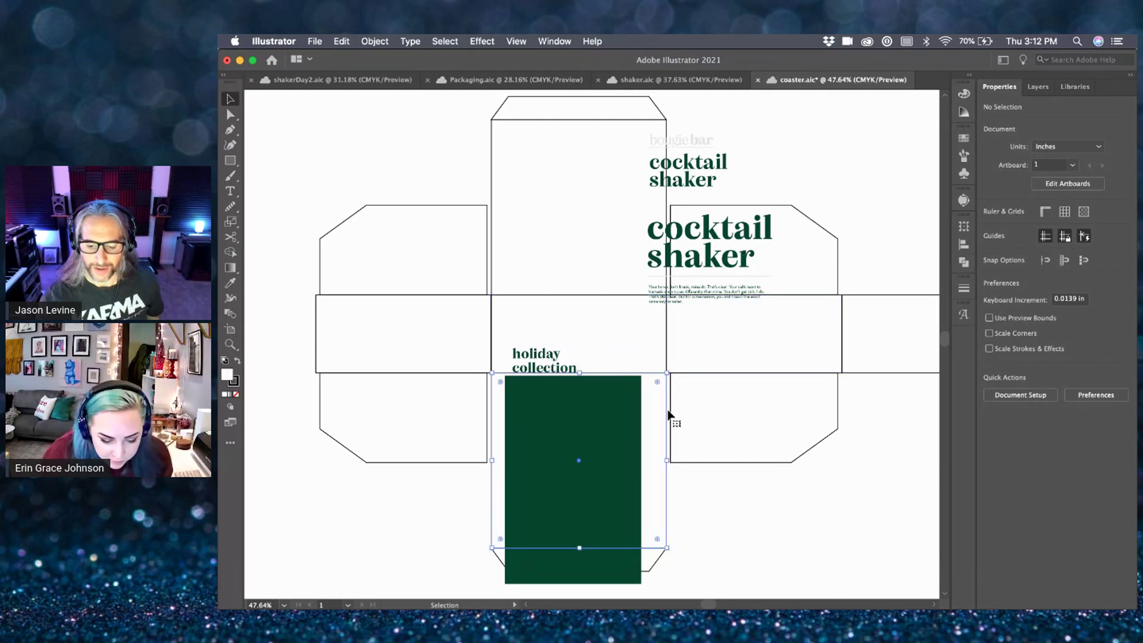
left_click_drag(771, 520, 664, 357)
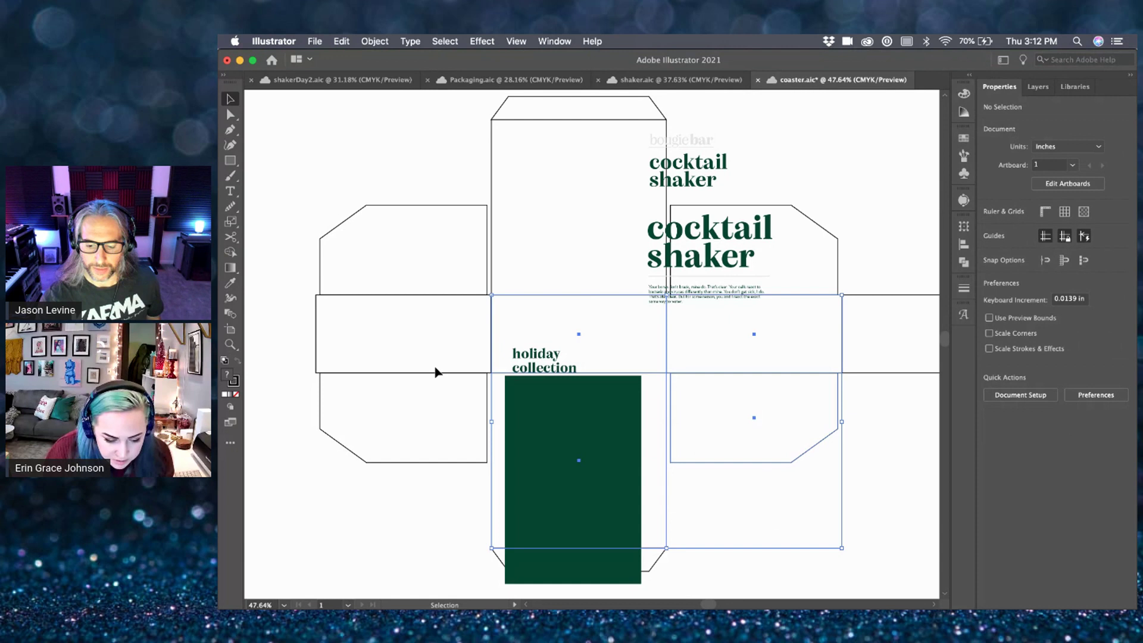
left_click(894, 352)
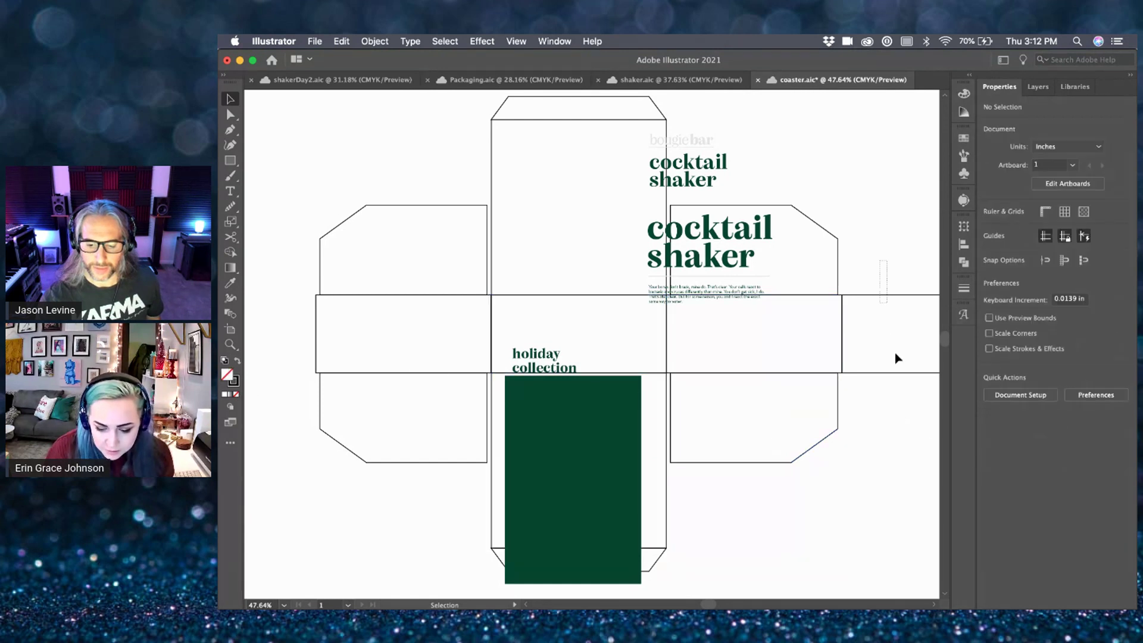
left_click(371, 509)
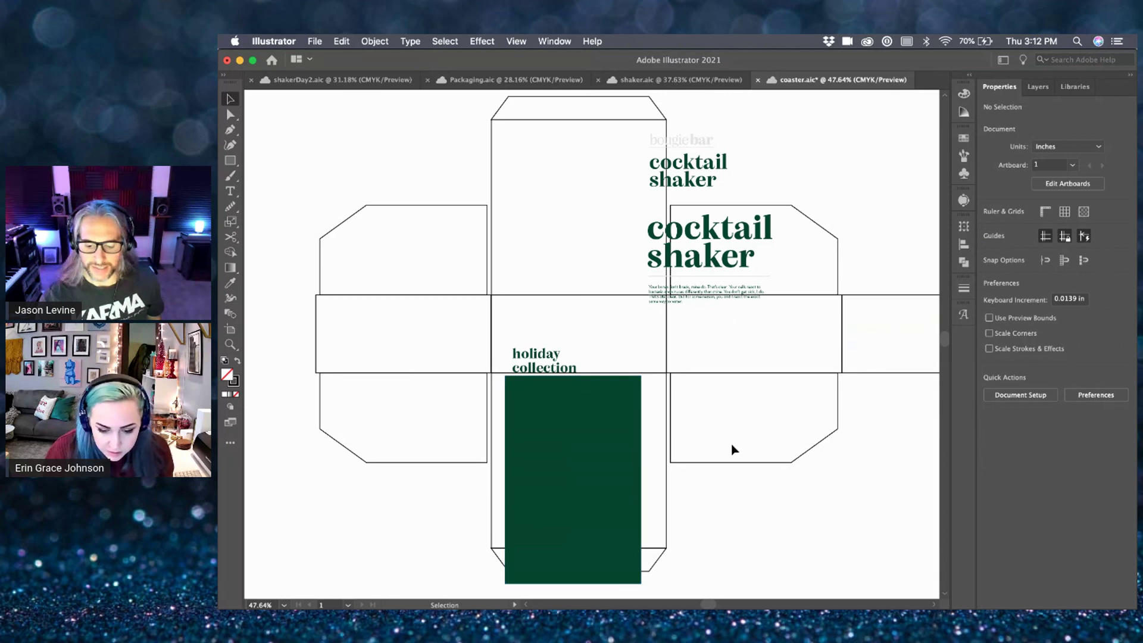
- Switch to shakerDay2.aic and examine the titles, copy and bottle artwork across the cocktail shaker box panels
scroll(733, 449, "down", 1)
scroll(816, 434, "right", 3)
left_click_drag(275, 98, 911, 526)
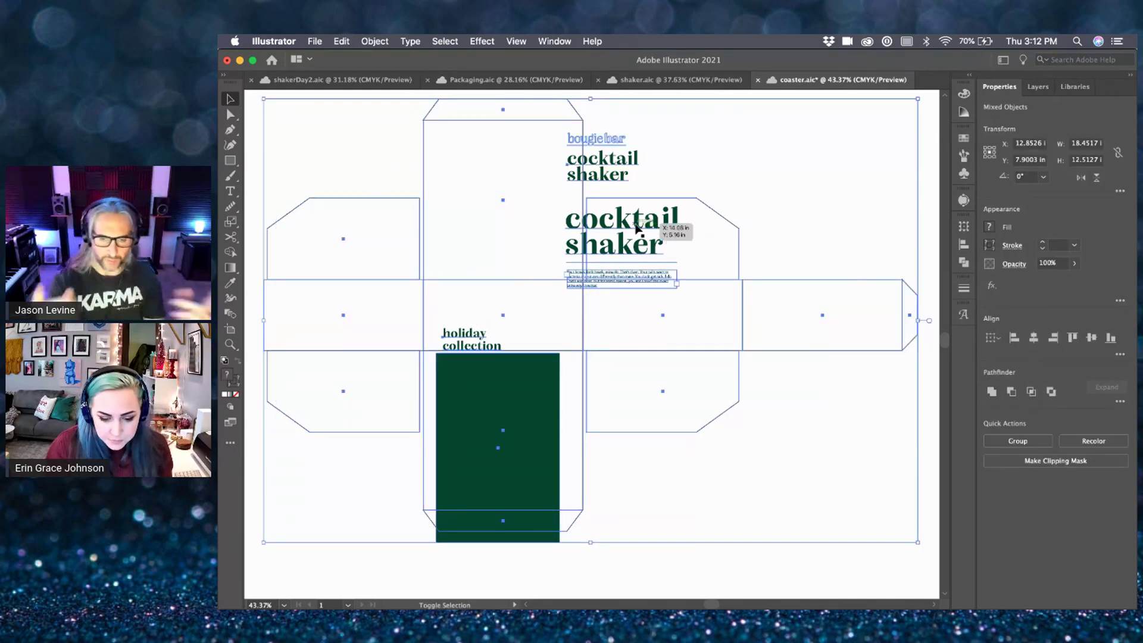
left_click(365, 84)
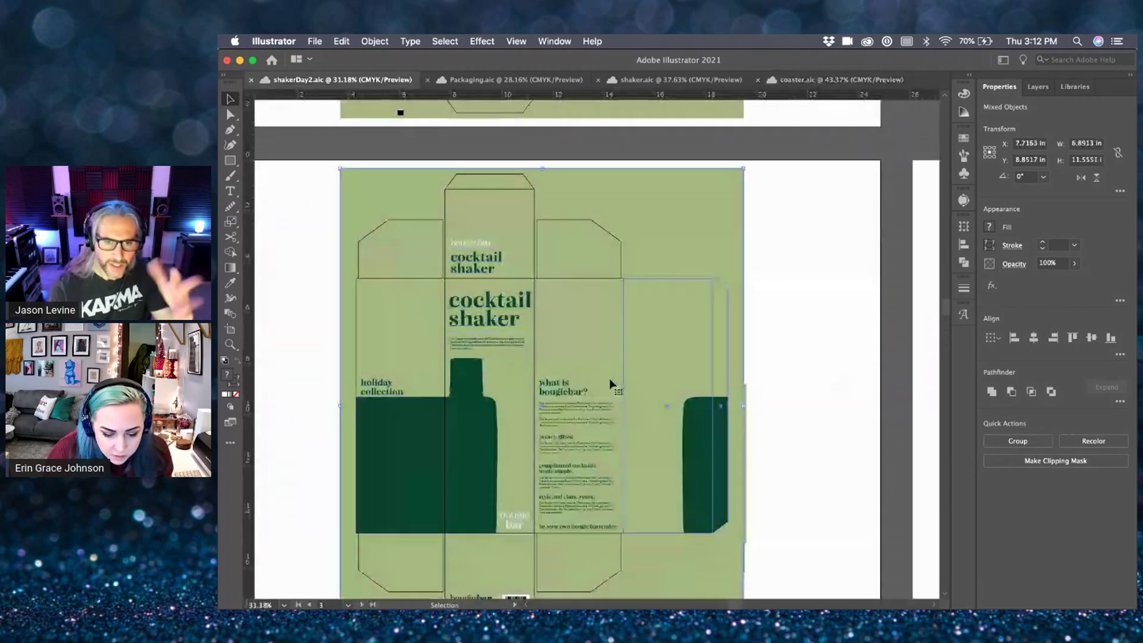
left_click_drag(744, 407, 819, 373)
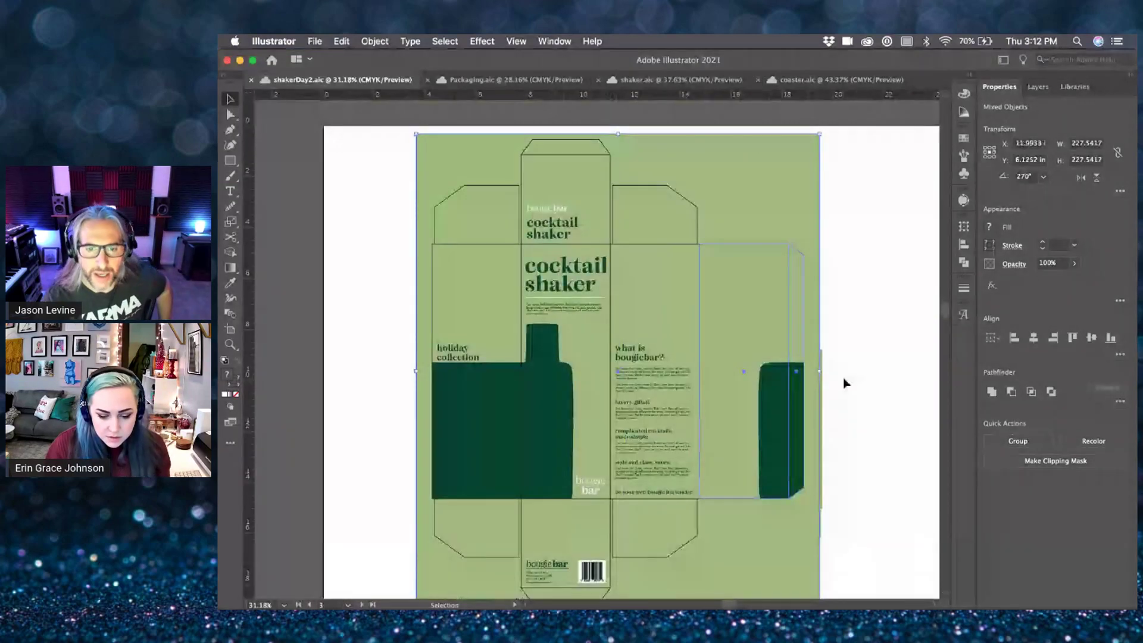
left_click(843, 377)
scroll(636, 386, "up", 3)
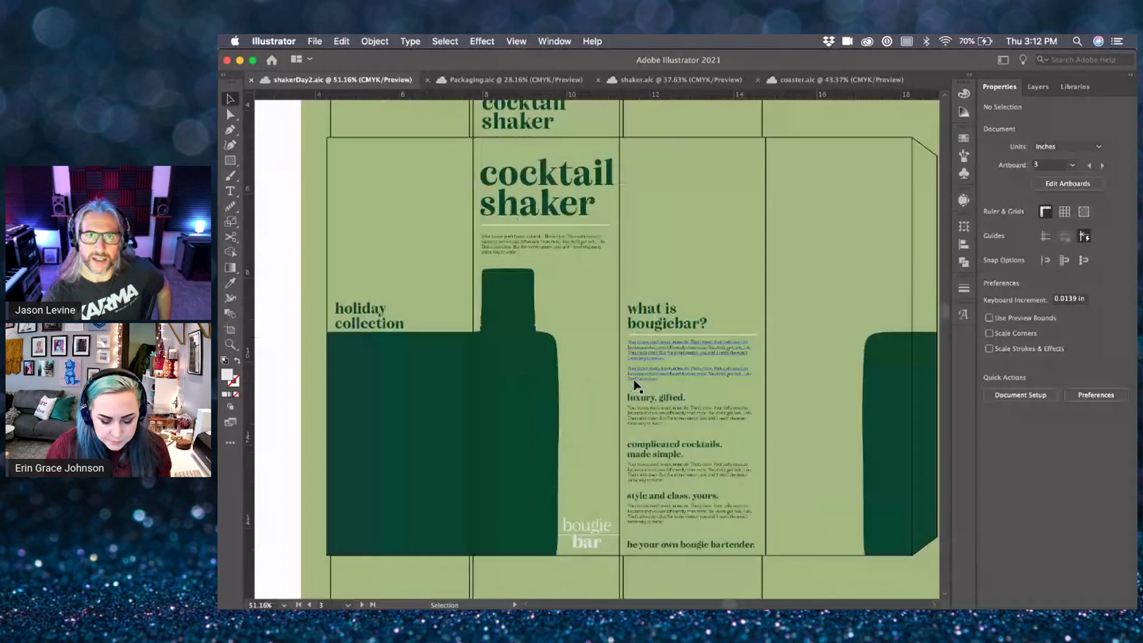
left_click_drag(636, 386, 651, 377)
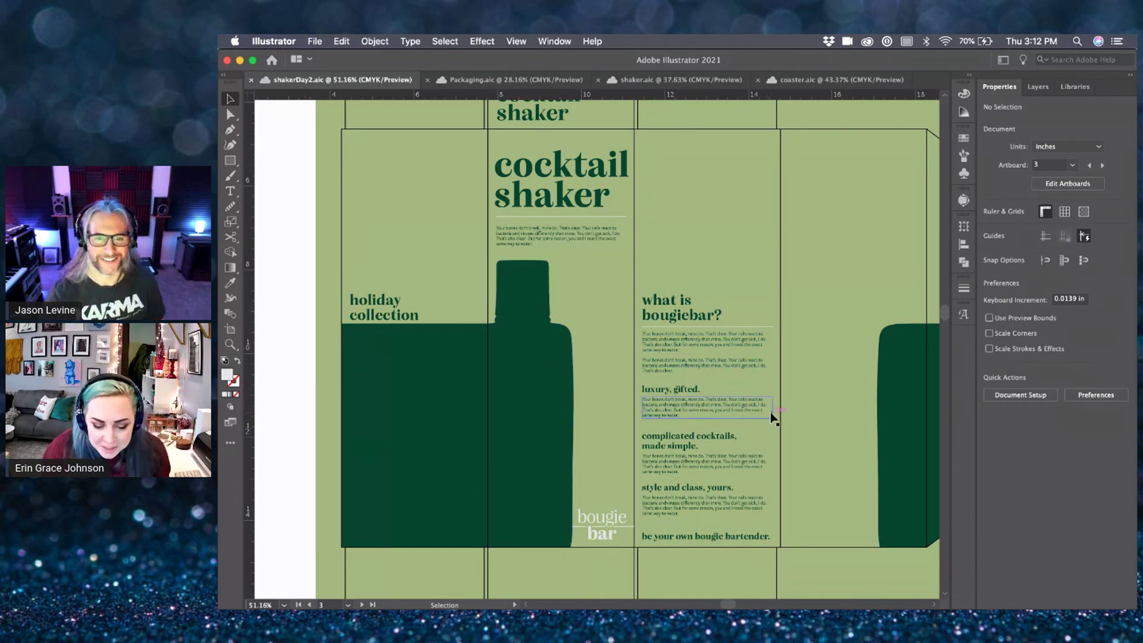
scroll(771, 419, "up", 2)
scroll(773, 418, "up", 1)
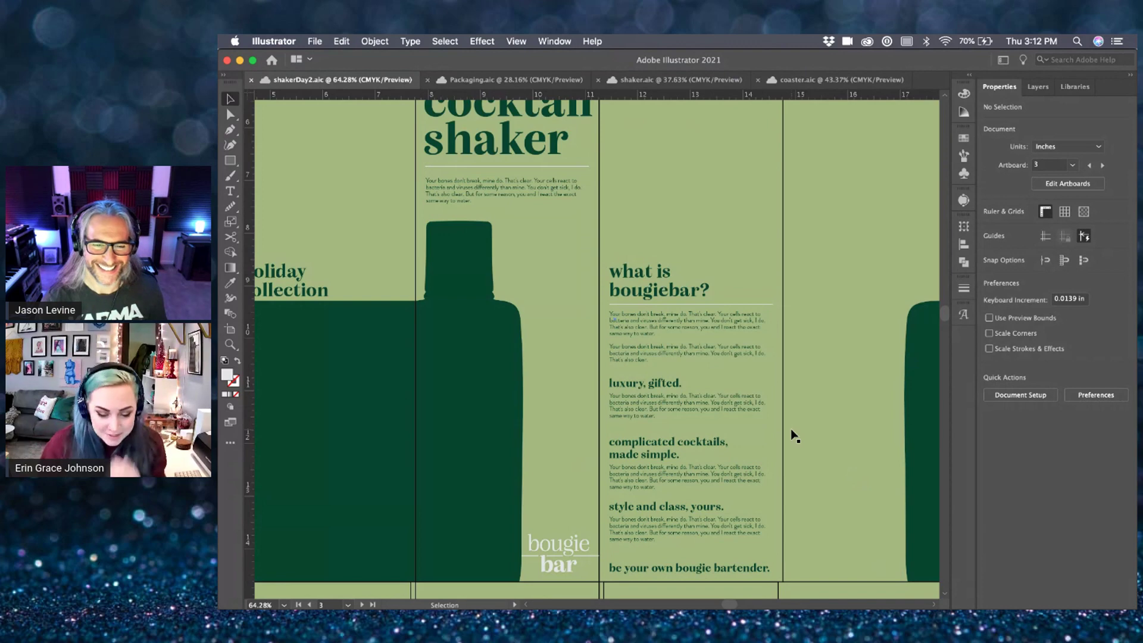
scroll(795, 436, "down", 3)
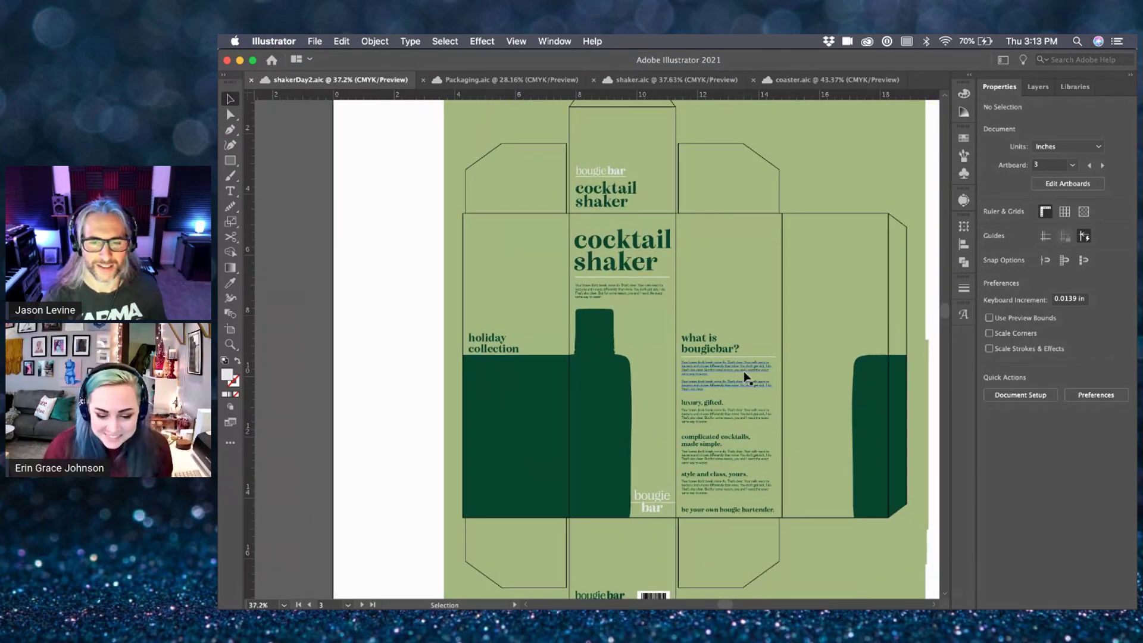
scroll(748, 375, "right", 3)
- In coaster.aic, group the logo with the small cocktail shaker title, and the large title with its rule and body text
left_click(841, 84)
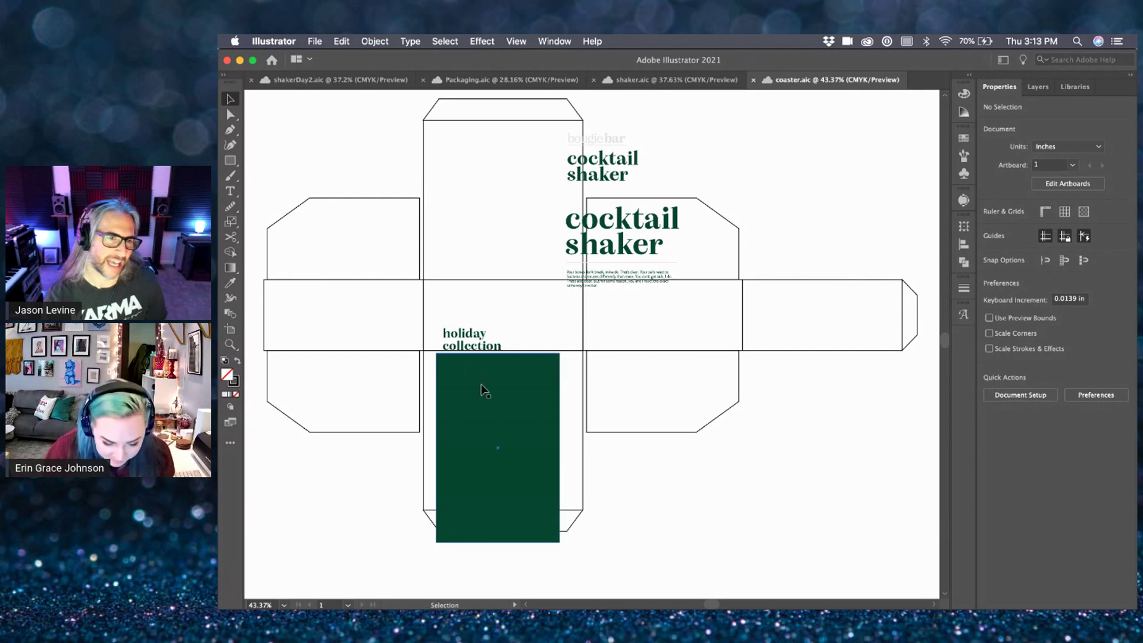
left_click(550, 372)
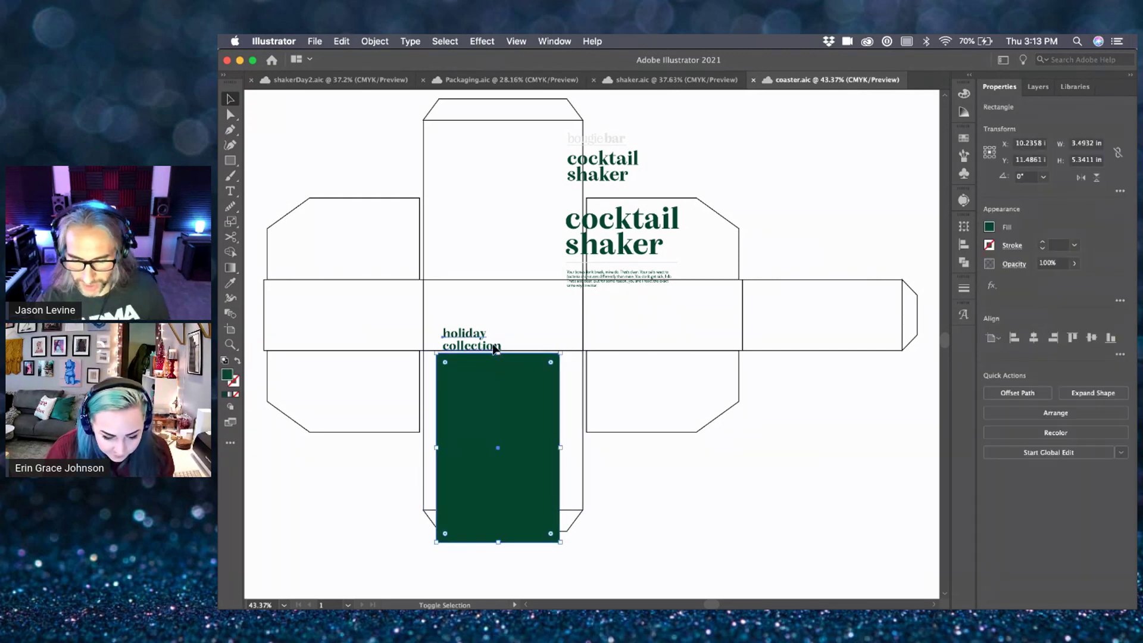
left_click(788, 171)
left_click(594, 139)
left_click_drag(605, 117, 613, 184)
key("super+g")
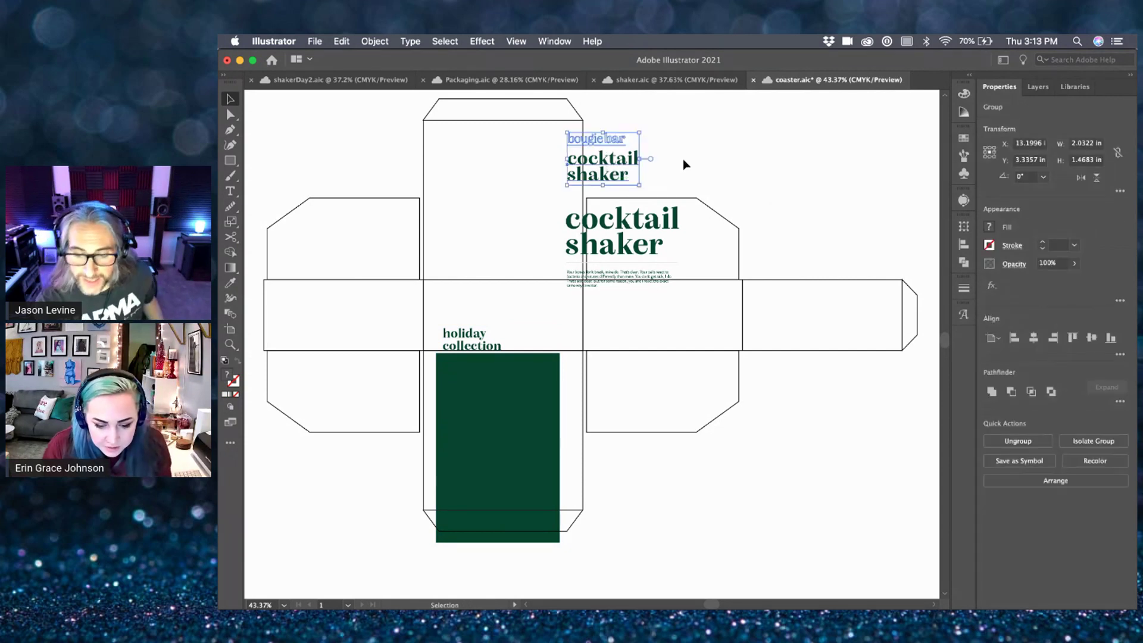
left_click(613, 244)
left_click(600, 283, "shift")
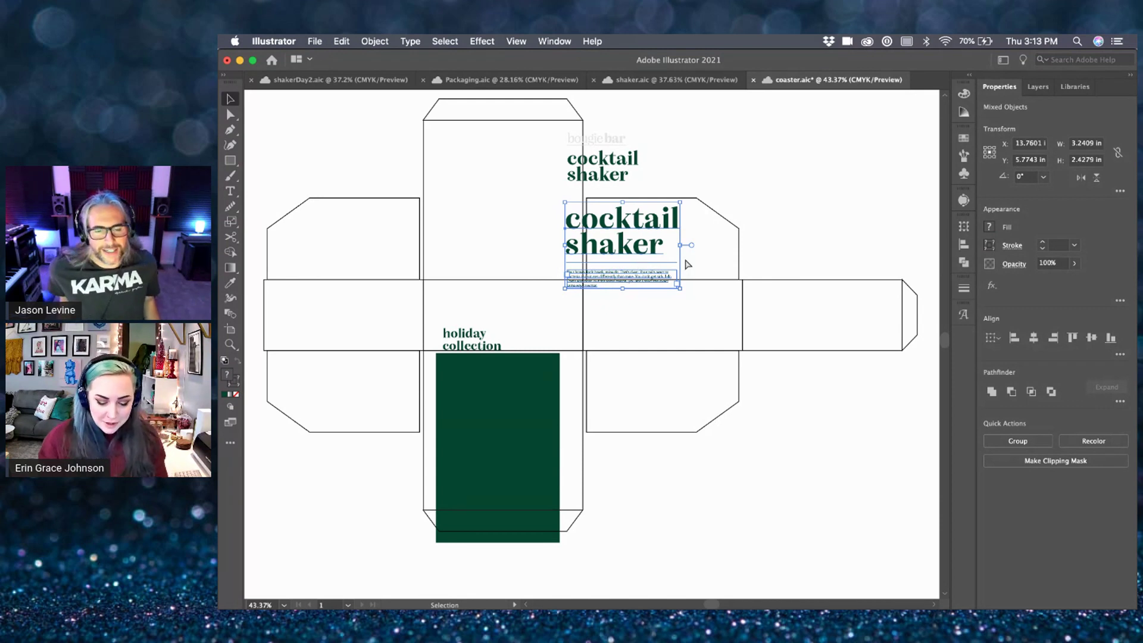
left_click(767, 173)
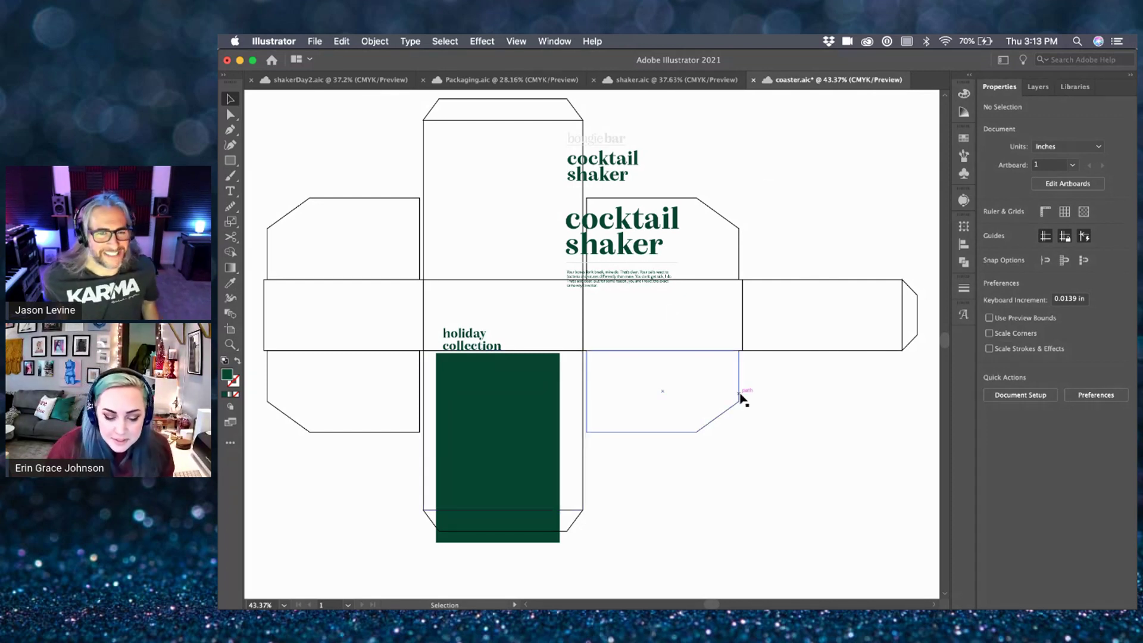
- Move the white rounded shape beside the artboard onto the dieline and fill it with the rectangle's dark green
scroll(765, 446, "down", 2)
scroll(744, 446, "down", 2)
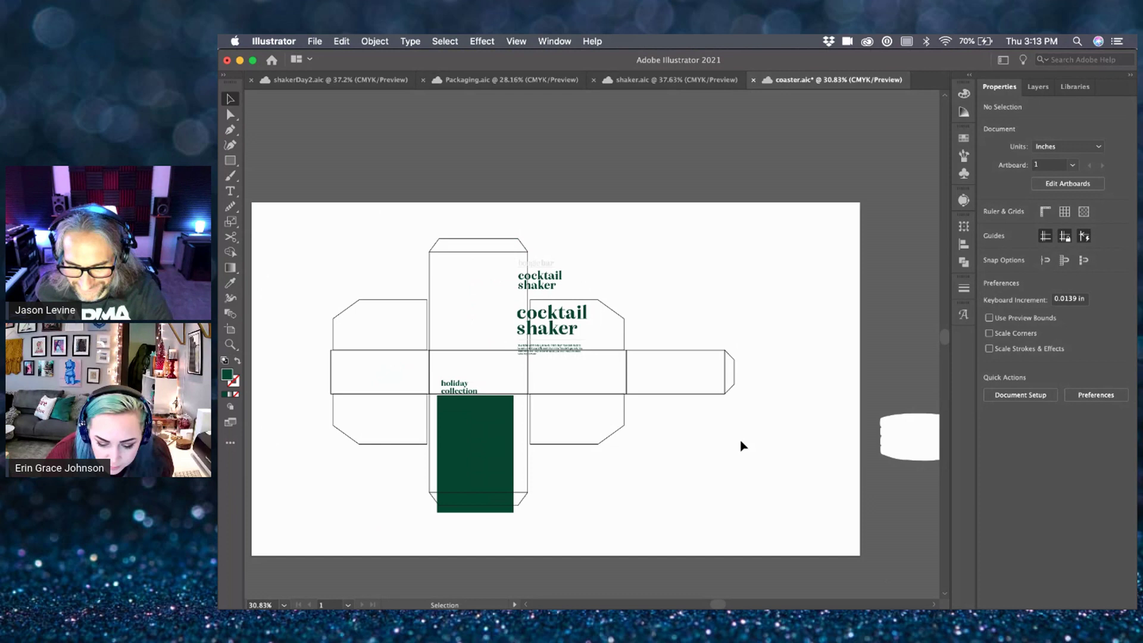
left_click_drag(884, 436, 372, 396)
left_click(488, 431)
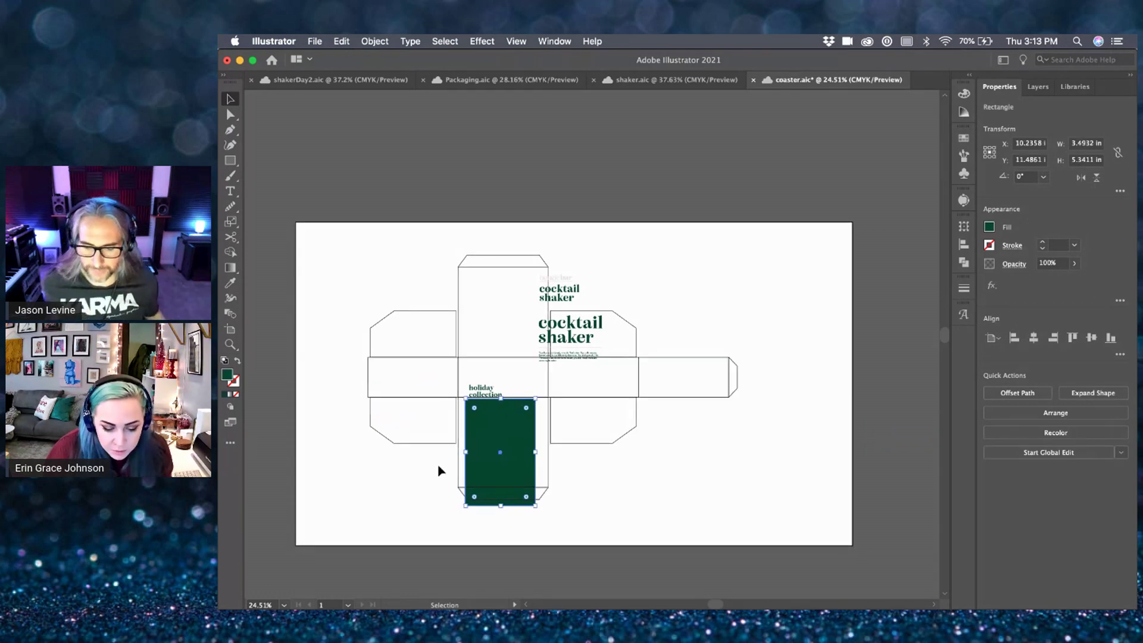
scroll(440, 426, "left", 2)
left_click(443, 381)
key("i")
left_click(532, 431)
key("v")
left_click(635, 475)
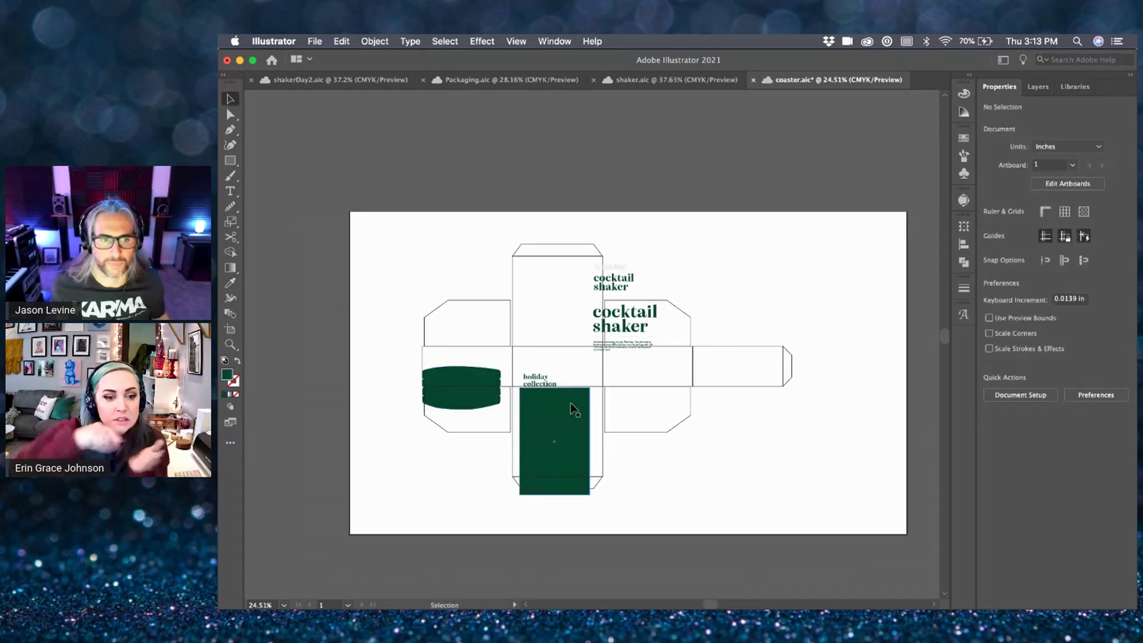
- Move the green rounded shape to the dieline's lower right, and the grouped holiday collection label and rectangle to its lower left
scroll(562, 394, "up", 3)
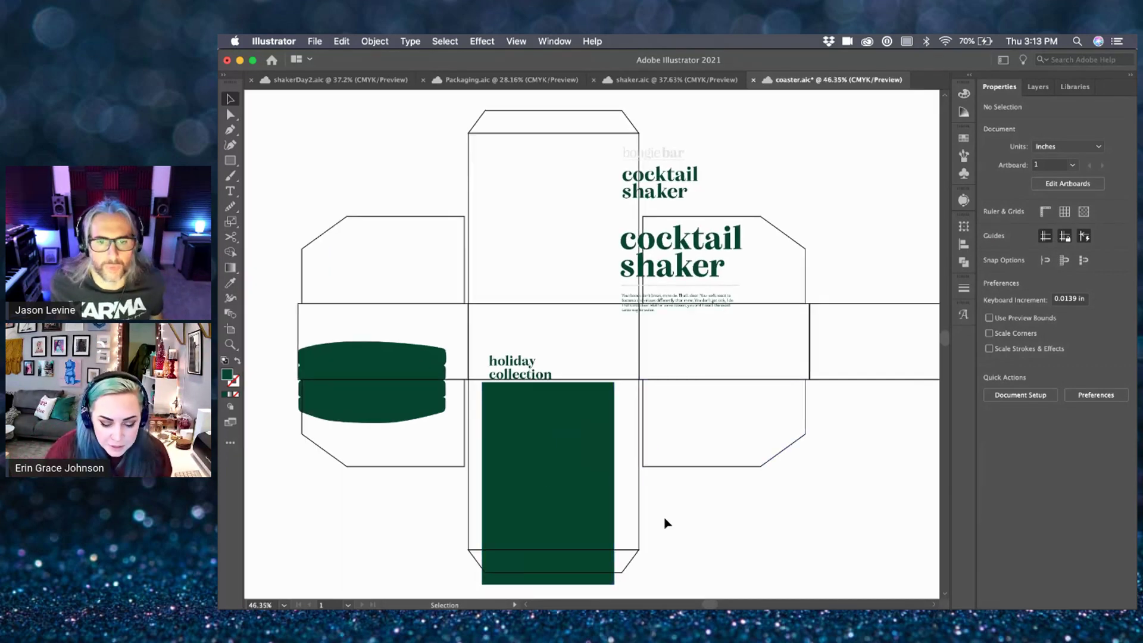
mouse_move(392, 376)
left_mouse_down()
mouse_move(420, 361)
mouse_move(404, 368)
mouse_move(727, 434)
mouse_move(934, 502)
left_mouse_up()
left_click(518, 454)
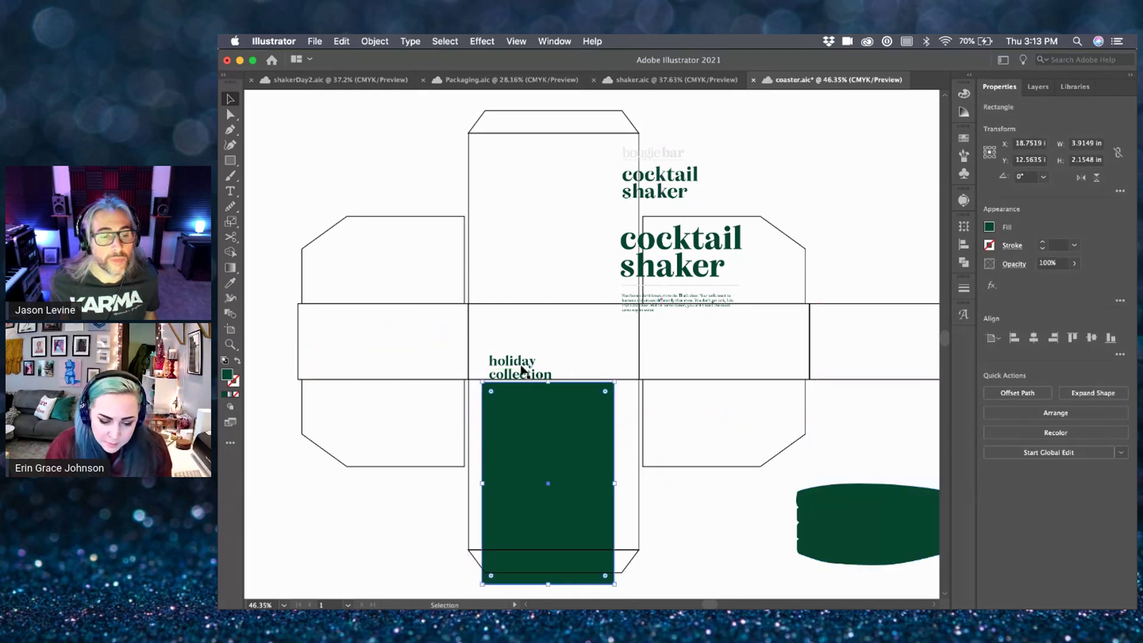
left_click(522, 370, "shift")
key("super+g")
left_click_drag(522, 369, 315, 512)
- Move the logo and small title group and the large title group off the dieline into the empty area at its upper right
left_click_drag(690, 194, 812, 173)
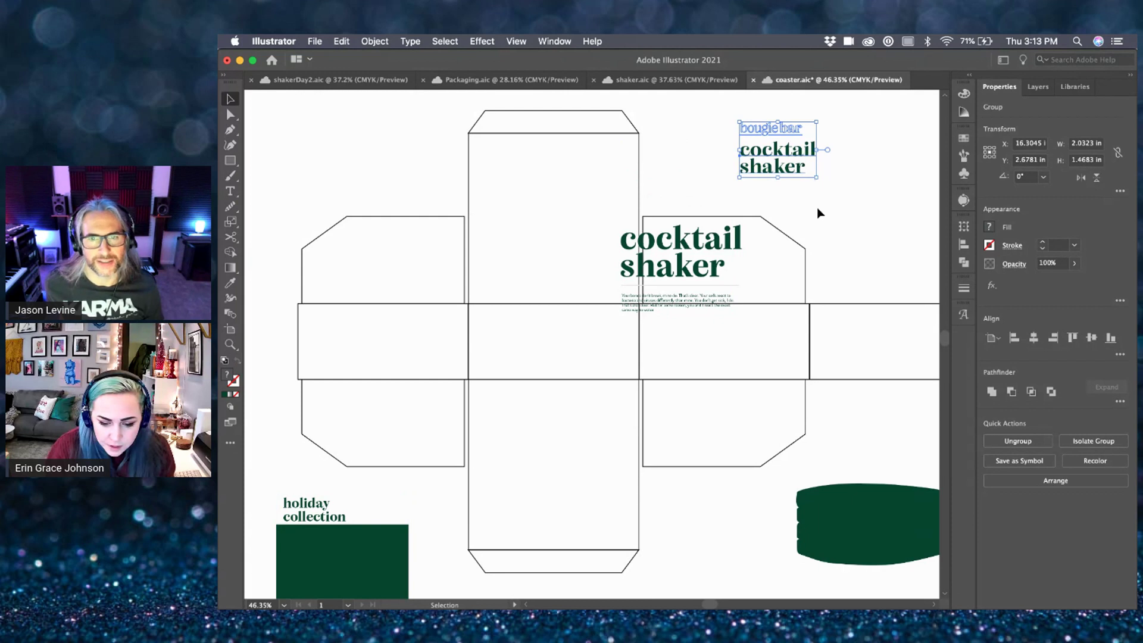
left_click(729, 250)
left_click_drag(679, 246, 905, 198)
left_click(482, 155)
- Copy the small black spacer rectangle from below the shaker box in shakerDay2.aic and paste it into coaster.aic
left_click(390, 80)
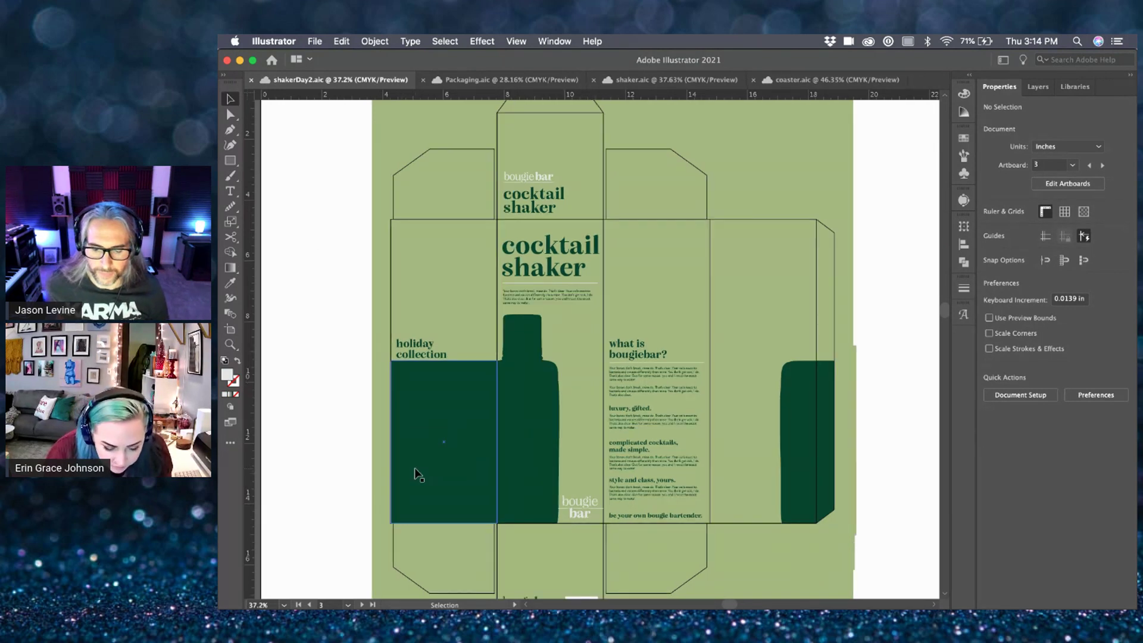
scroll(420, 476, "down", 5)
left_click(477, 515)
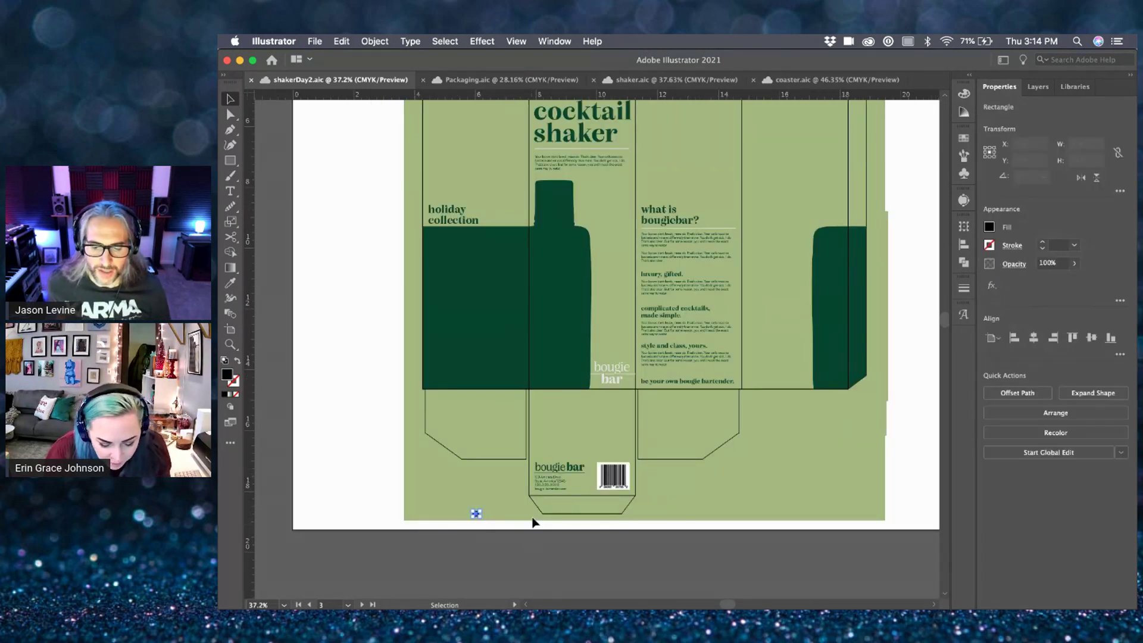
left_click(783, 82)
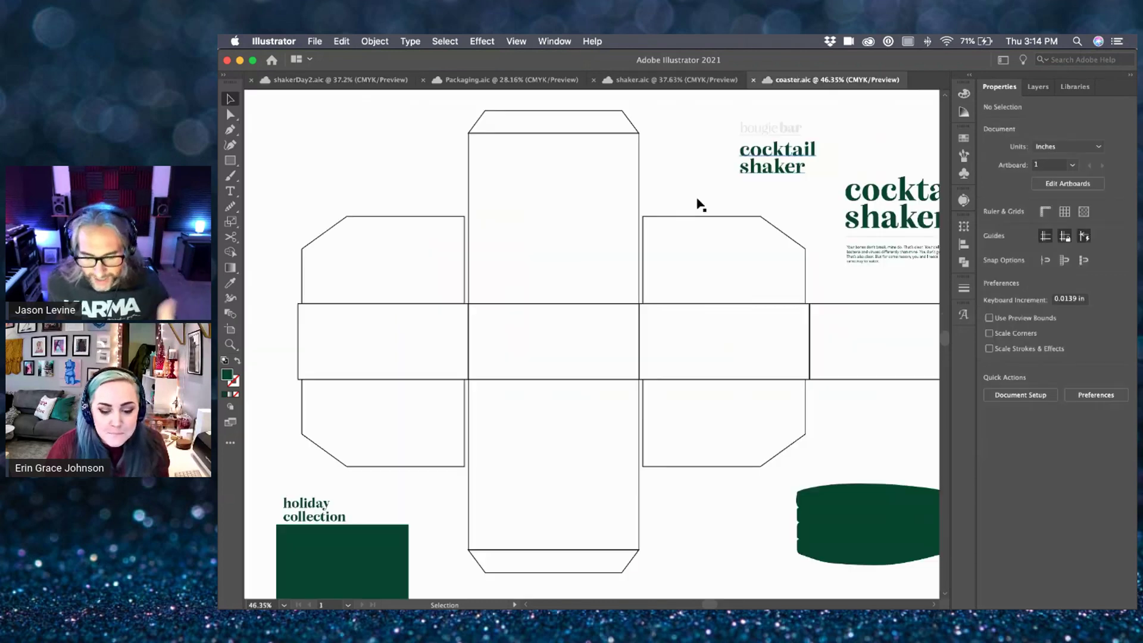
key("a")
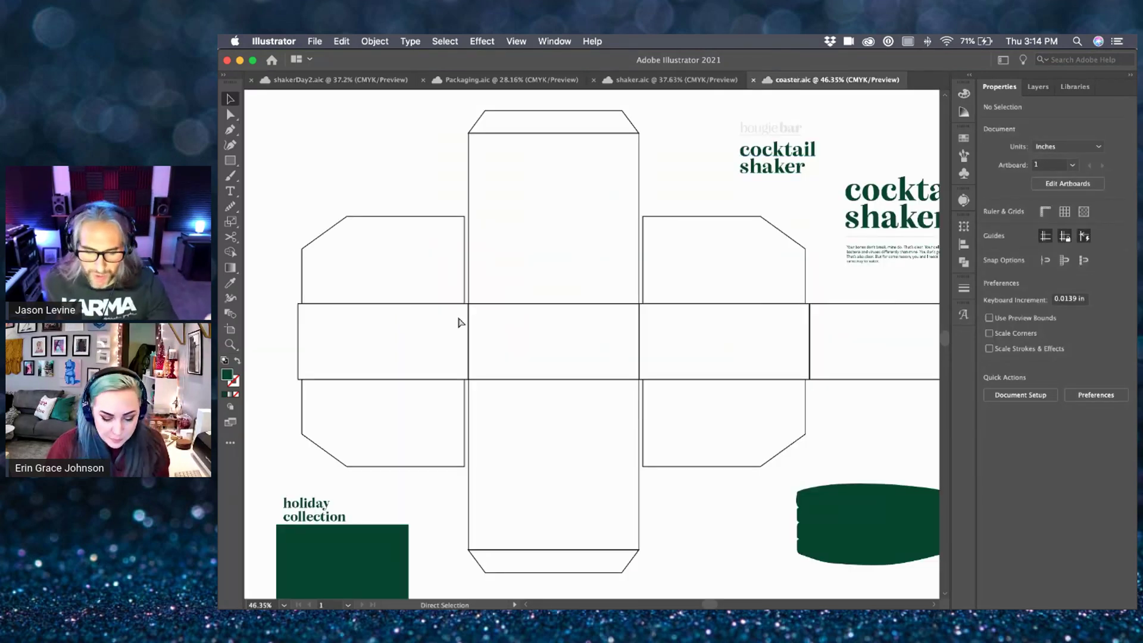
key("super+v")
- Rotate the spacer a quarter turn against the upper square's left edge, show the rulers and place a vertical guide along its inner side
scroll(532, 249, "up", 5)
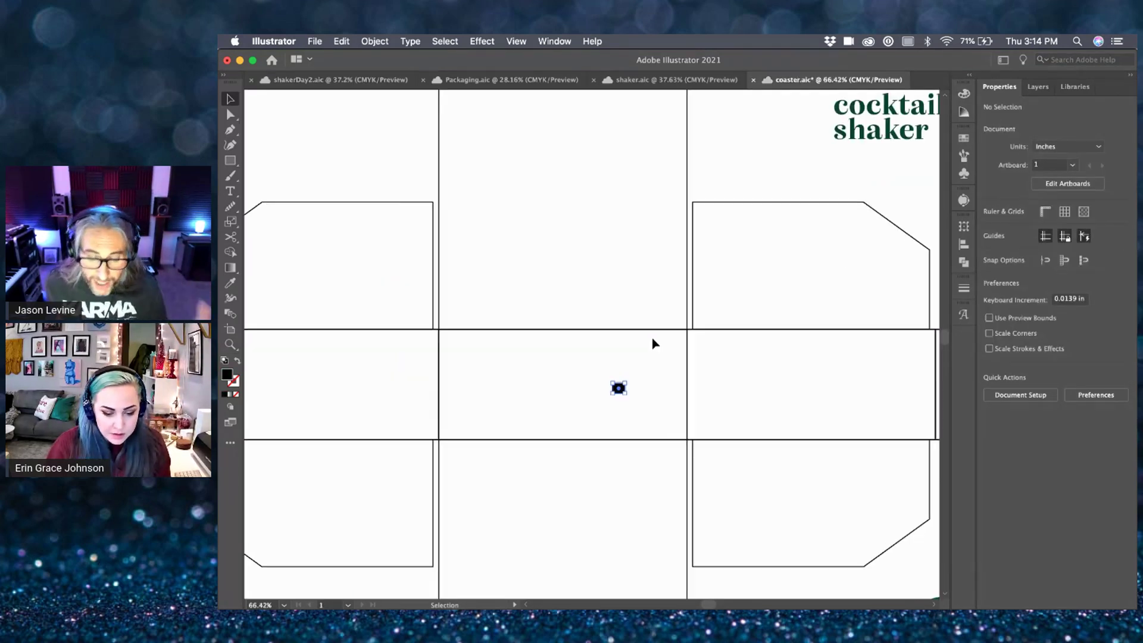
left_click(626, 389)
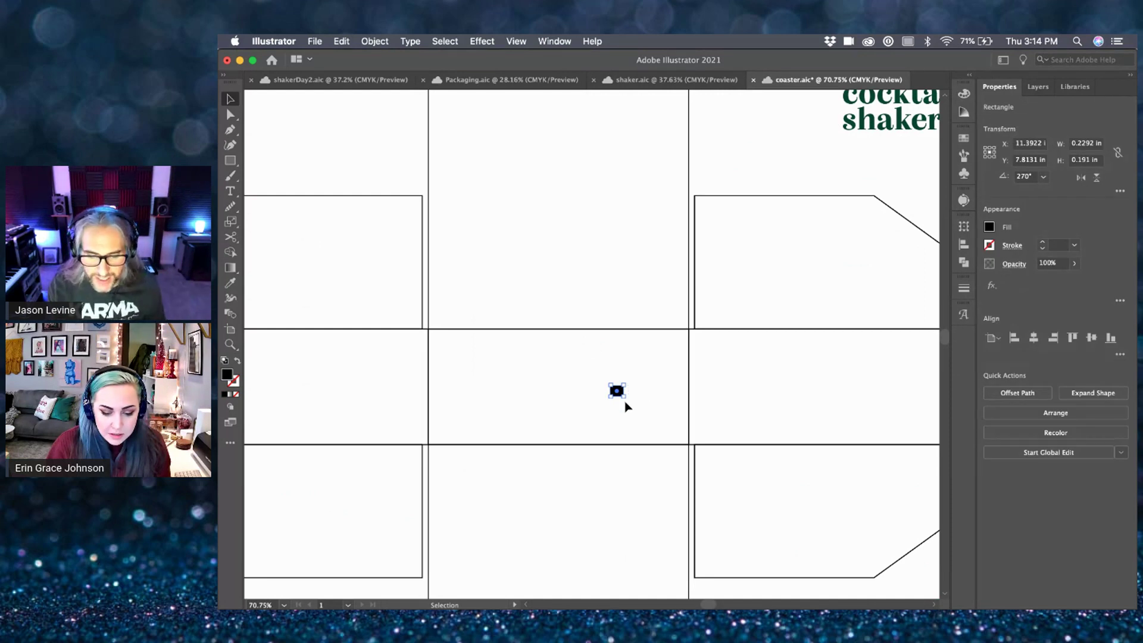
scroll(625, 406, "up", 5)
left_click_drag(628, 373, 280, 241)
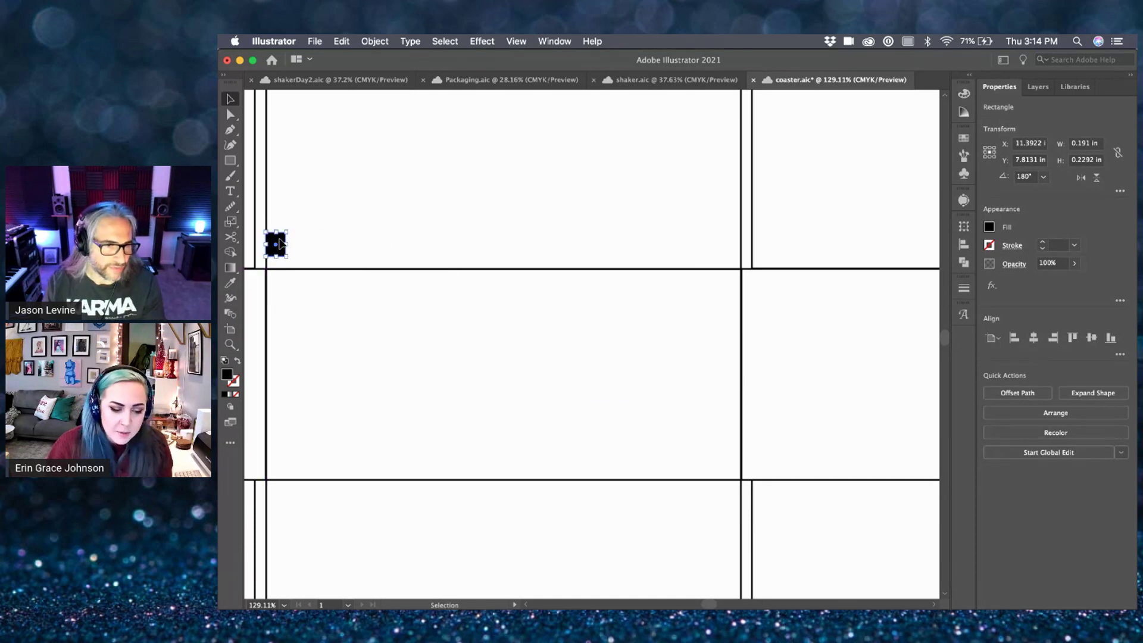
scroll(265, 258, "up", 5)
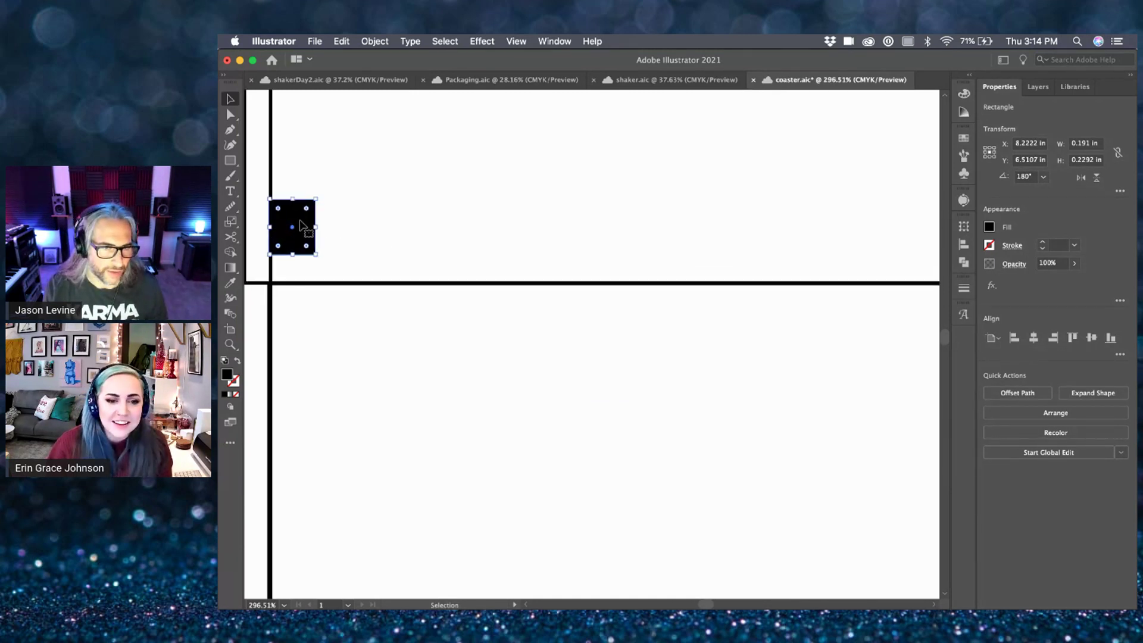
left_click_drag(288, 225, 289, 228)
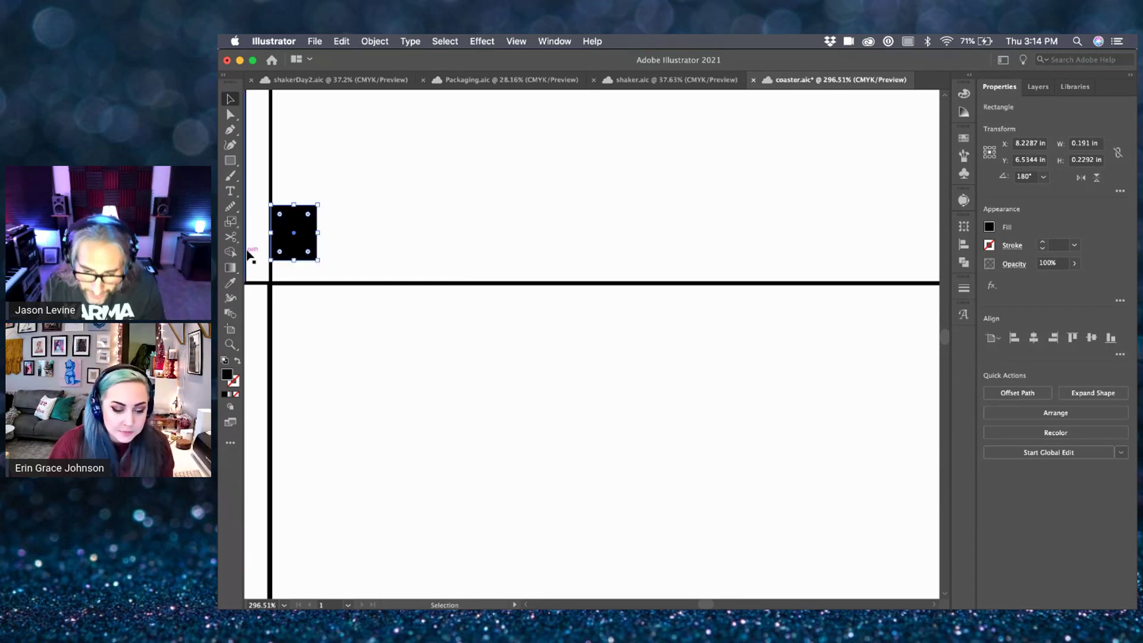
key("super+r")
left_click_drag(249, 241, 320, 246)
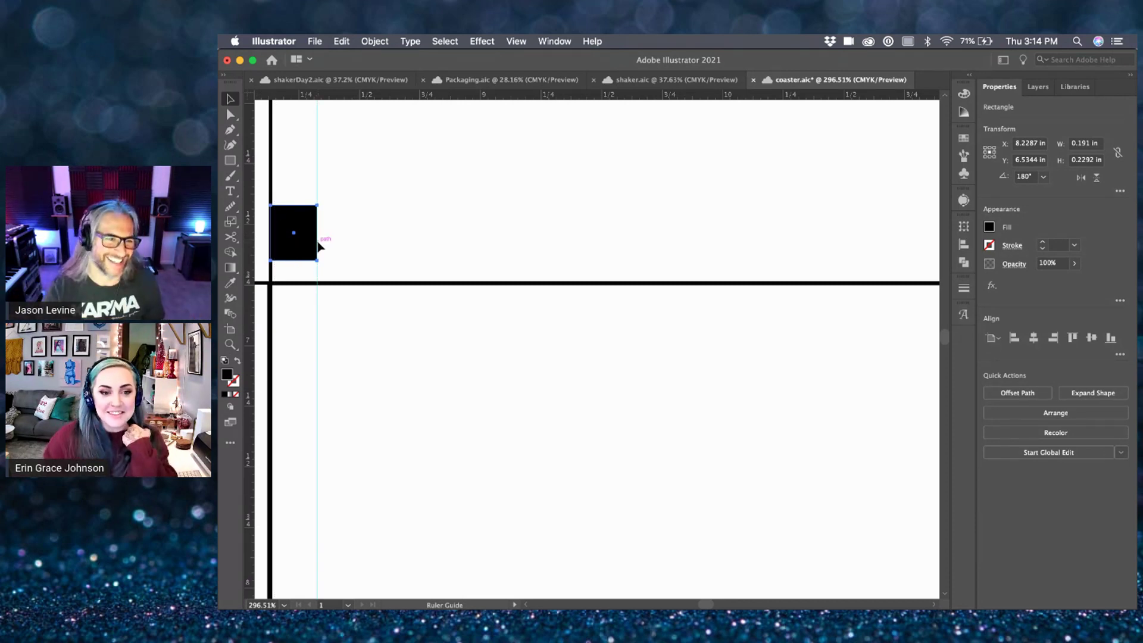
- Move the spacer against the upper square's right edge and place a vertical guide along its inner side
scroll(319, 246, "down", 3)
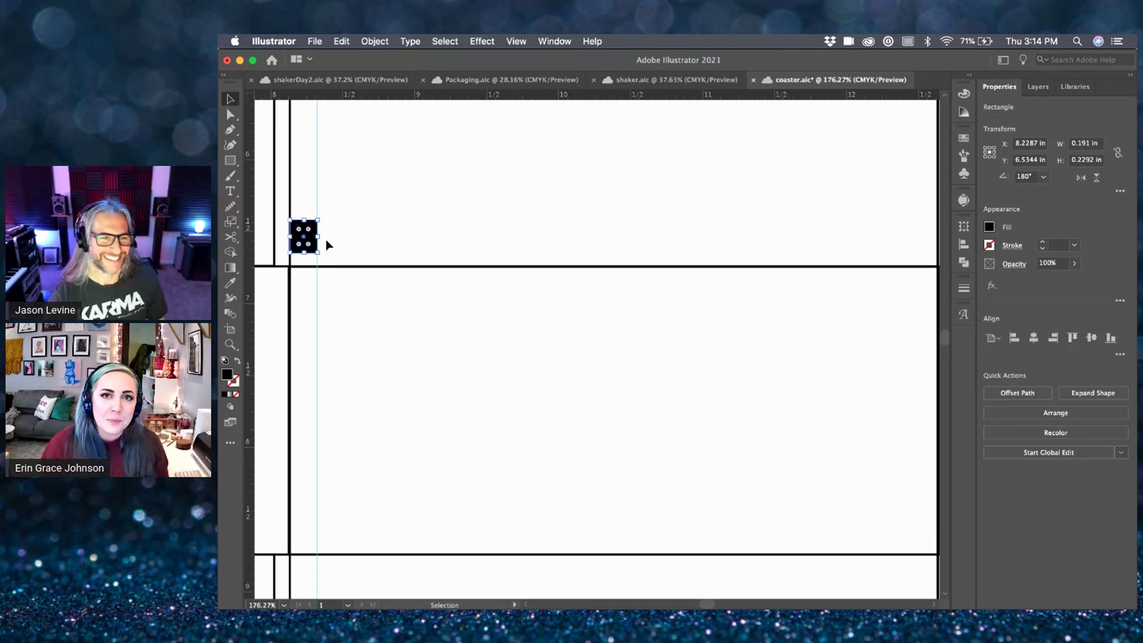
scroll(326, 239, "down", 2)
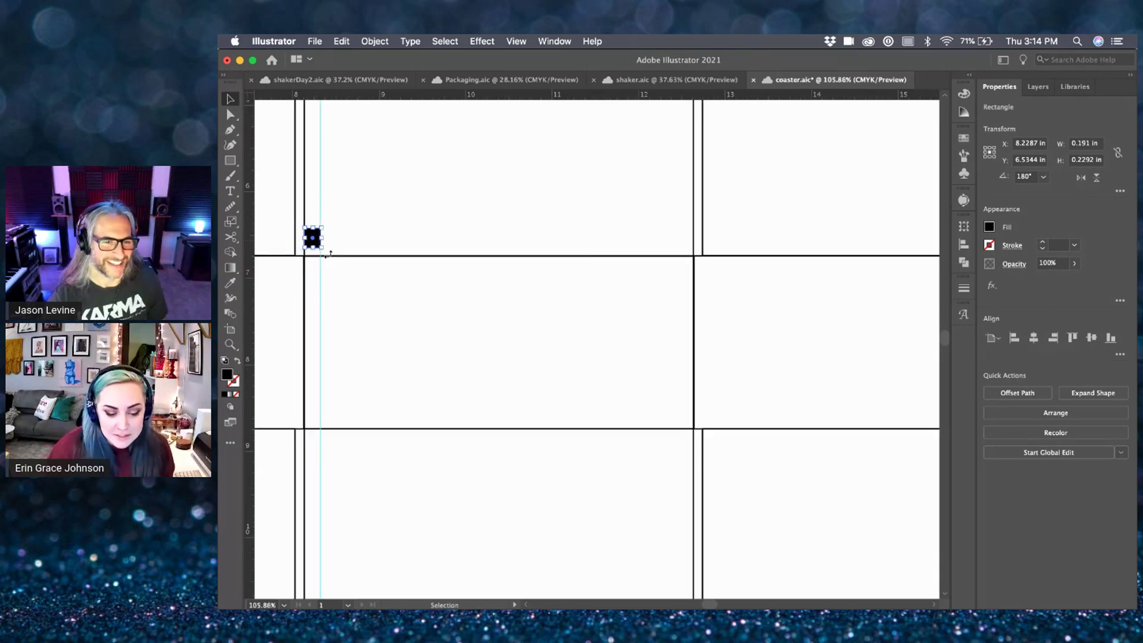
left_click_drag(314, 240, 685, 239)
left_click_drag(251, 244, 479, 248)
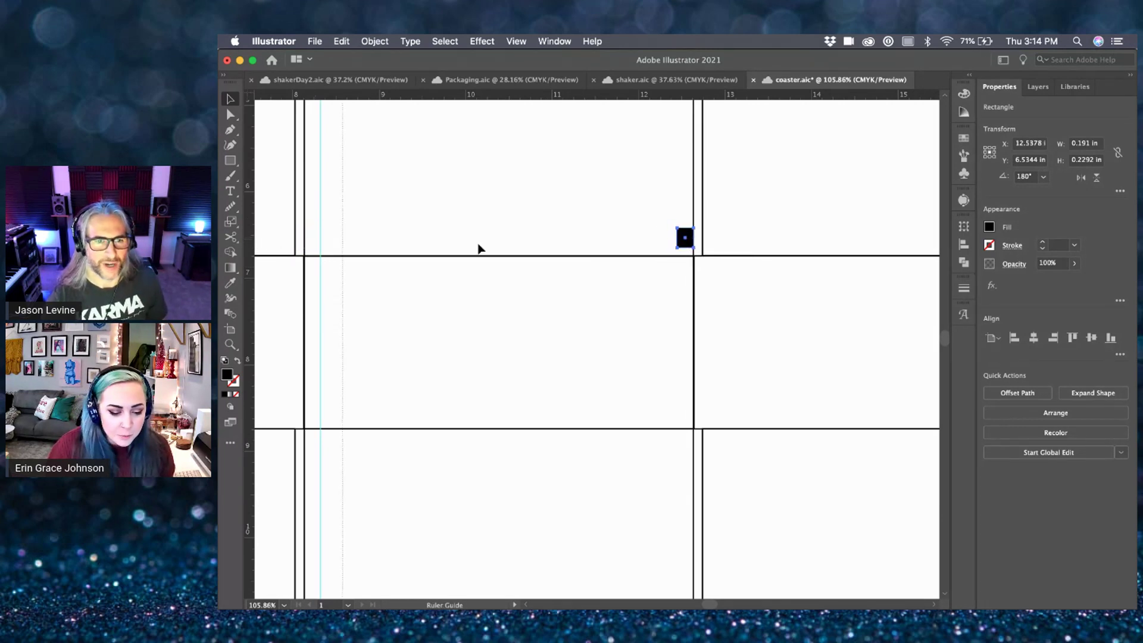
left_click_drag(667, 238, 676, 241)
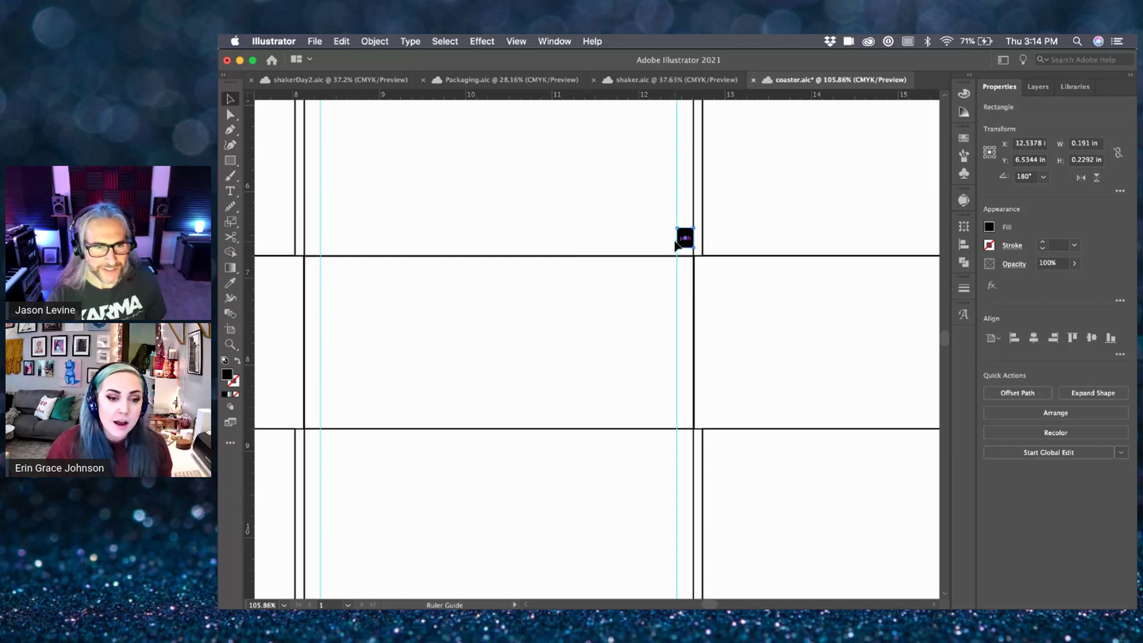
- Place vertical guides one spacer width outside the central strip panel's right and left folds, using the spacer in each neighbouring panel
left_click_drag(676, 245, 704, 273)
left_click_drag(250, 306, 712, 277)
scroll(713, 284, "left", 3)
scroll(713, 285, "up", 1)
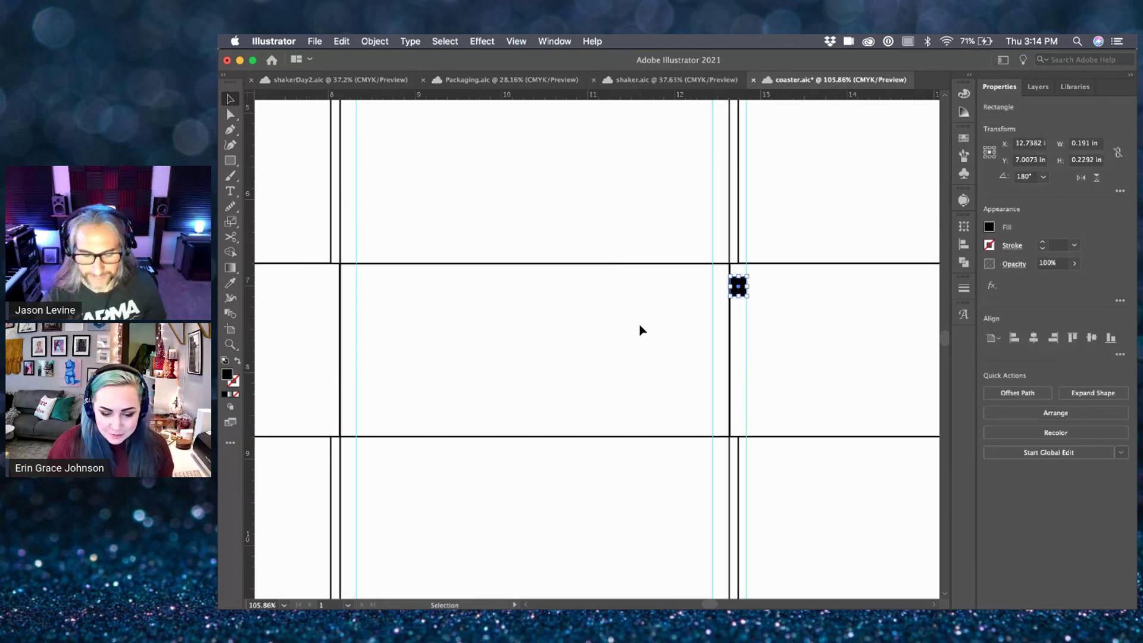
left_click_drag(755, 303, 349, 315)
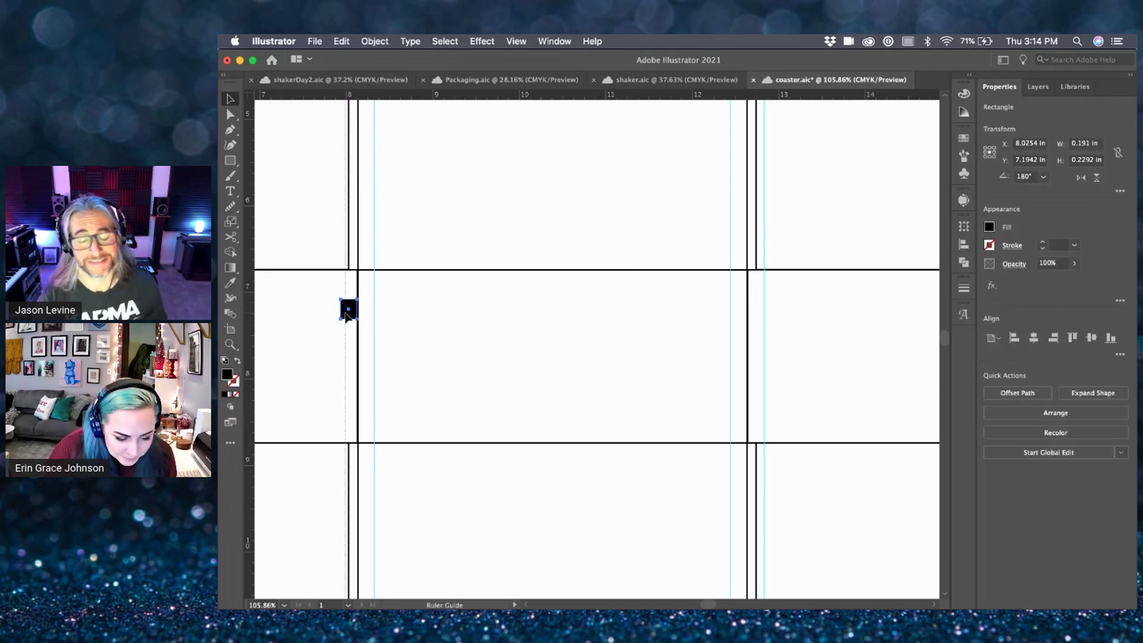
left_click(331, 332)
scroll(331, 335, "left", 5)
scroll(331, 336, "left", 4)
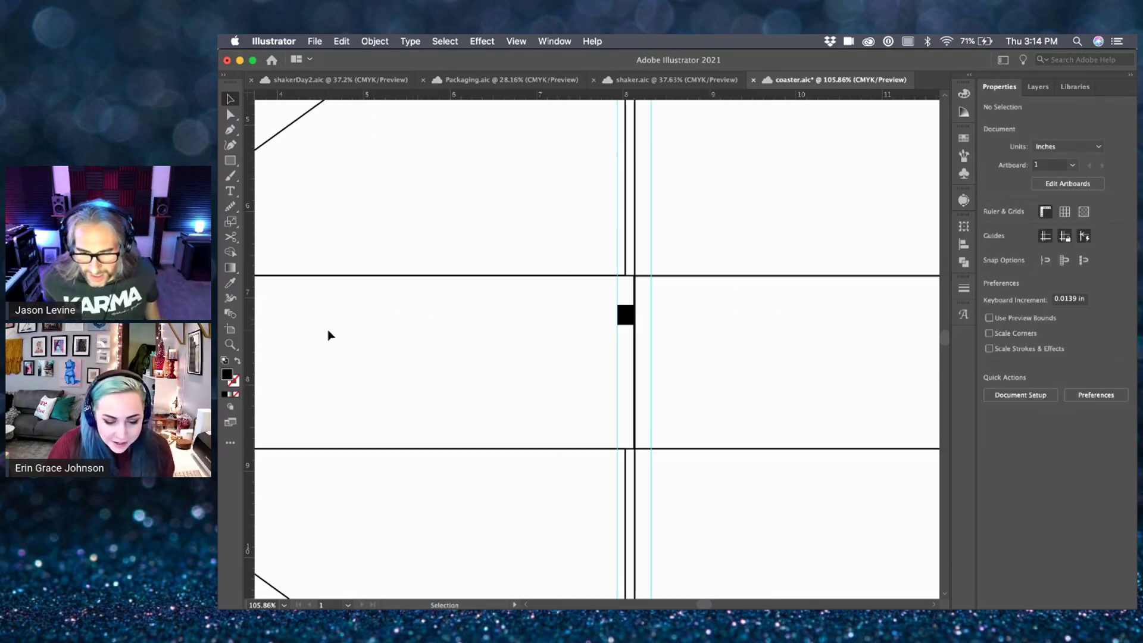
- Place the spacer inside the strip's left end, unlock the guides and move the stray vertical guide onto the spacer's inner side
left_click_drag(680, 308, 260, 313)
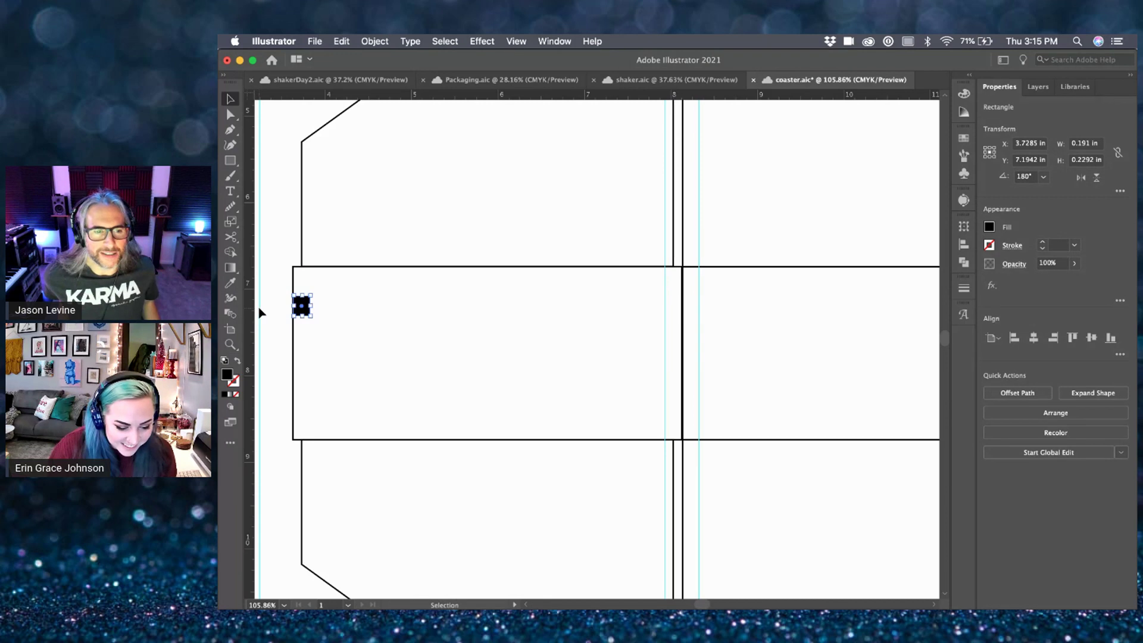
left_click(272, 314)
right_click(271, 315)
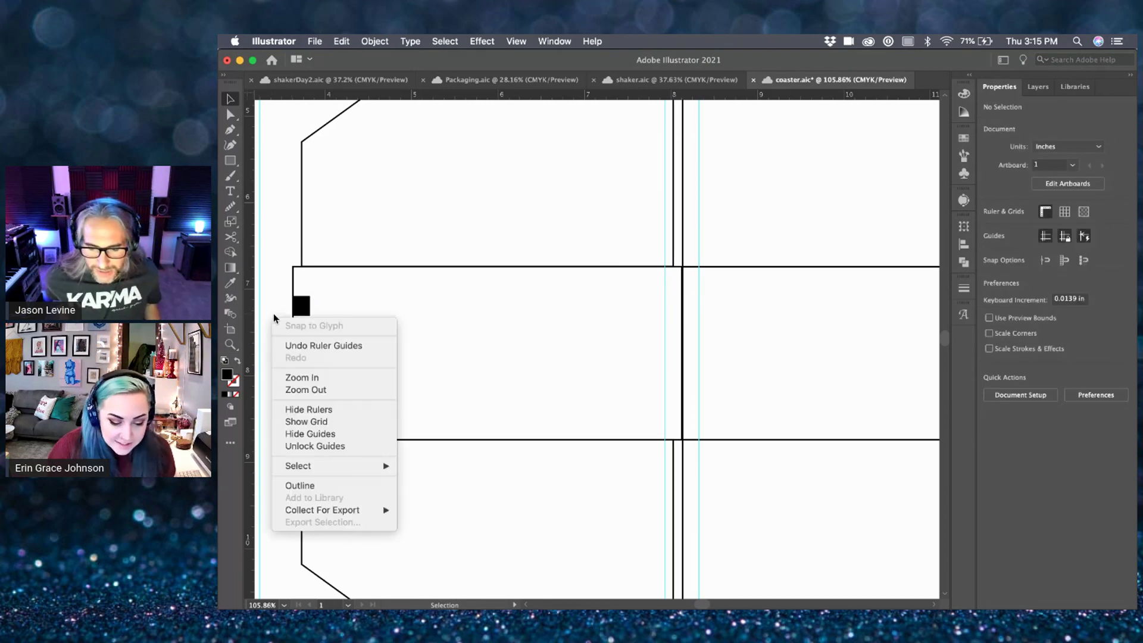
left_click(304, 433)
right_click(292, 377)
left_click(306, 492)
right_click(283, 383)
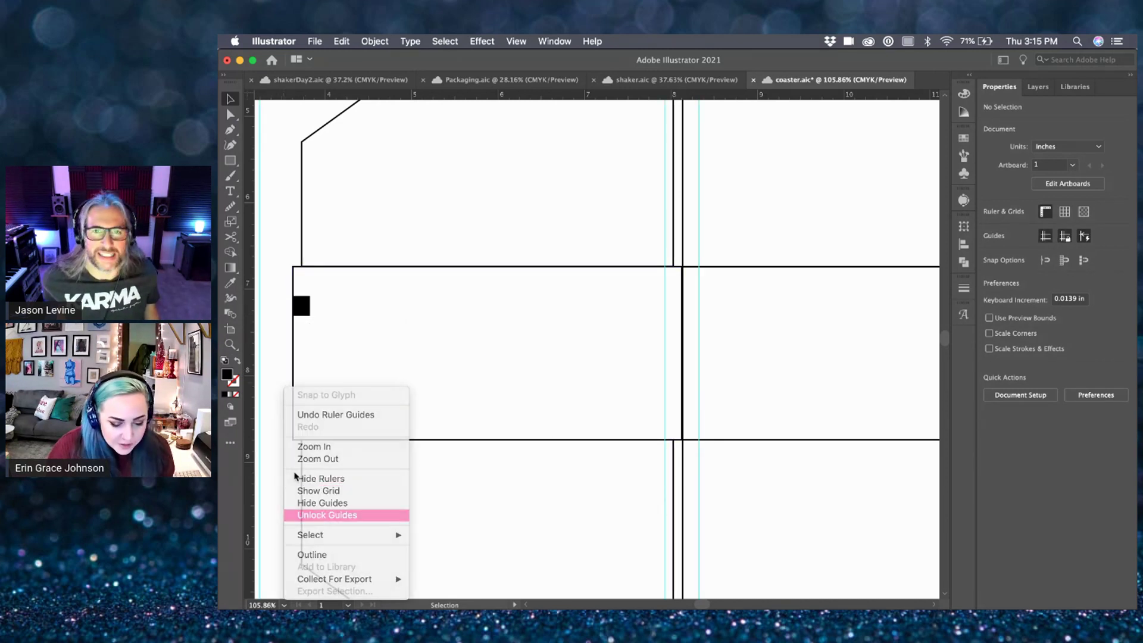
left_click(321, 516)
left_click_drag(260, 393, 309, 386)
left_click(273, 343)
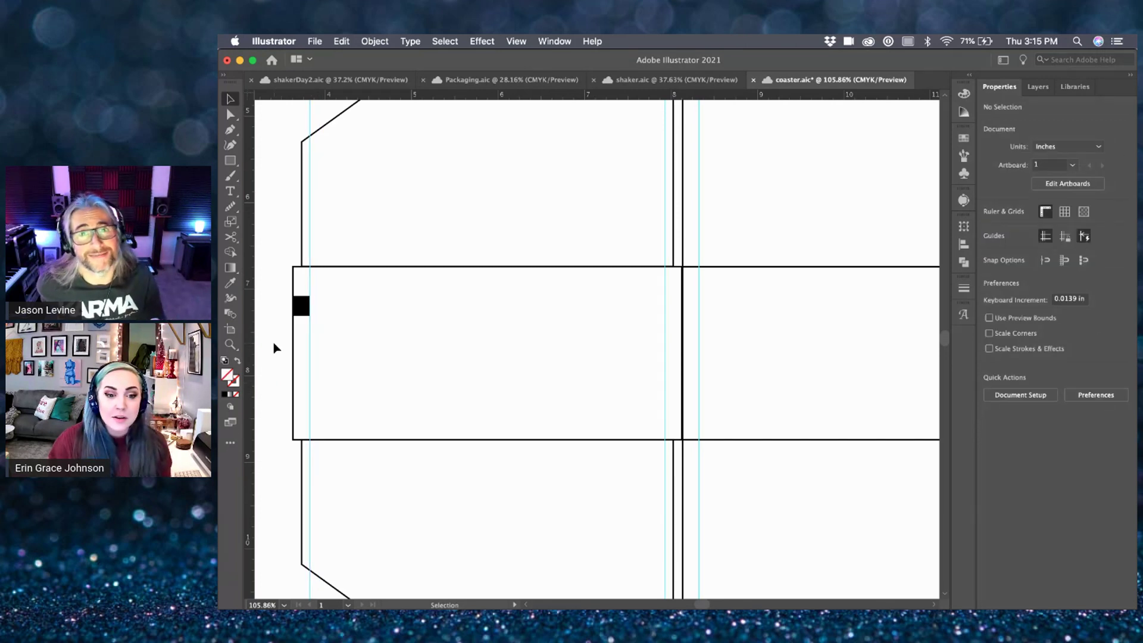
- Move the spacer to the inner right edge of the strip panel right of centre and place a vertical guide along its left side
left_click(304, 311)
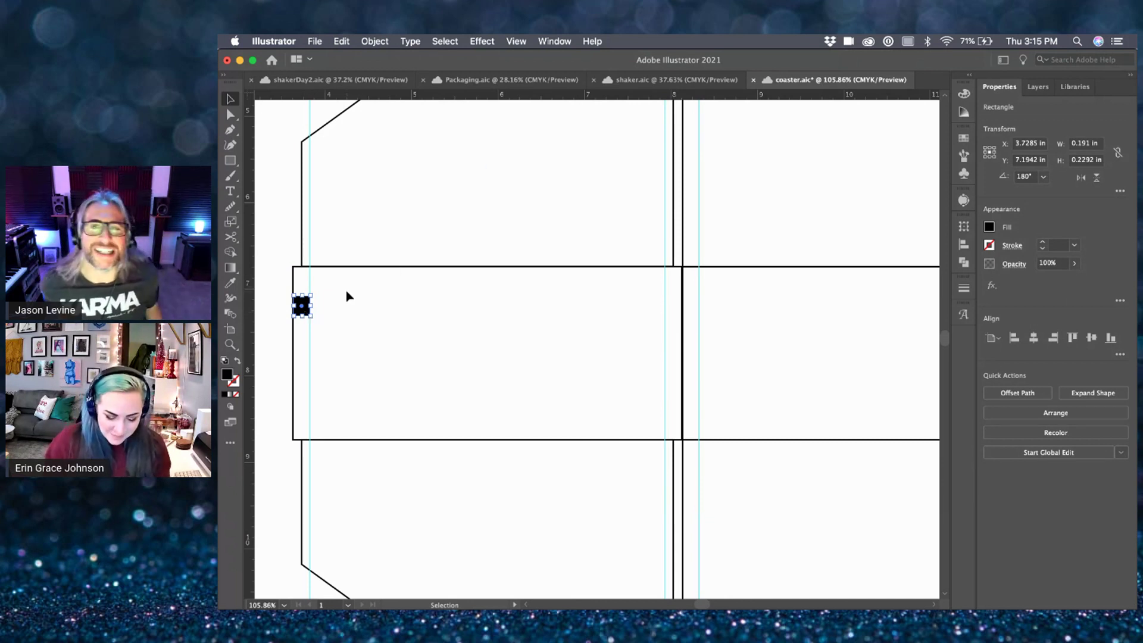
scroll(346, 291, "down", 5)
scroll(543, 291, "right", 3)
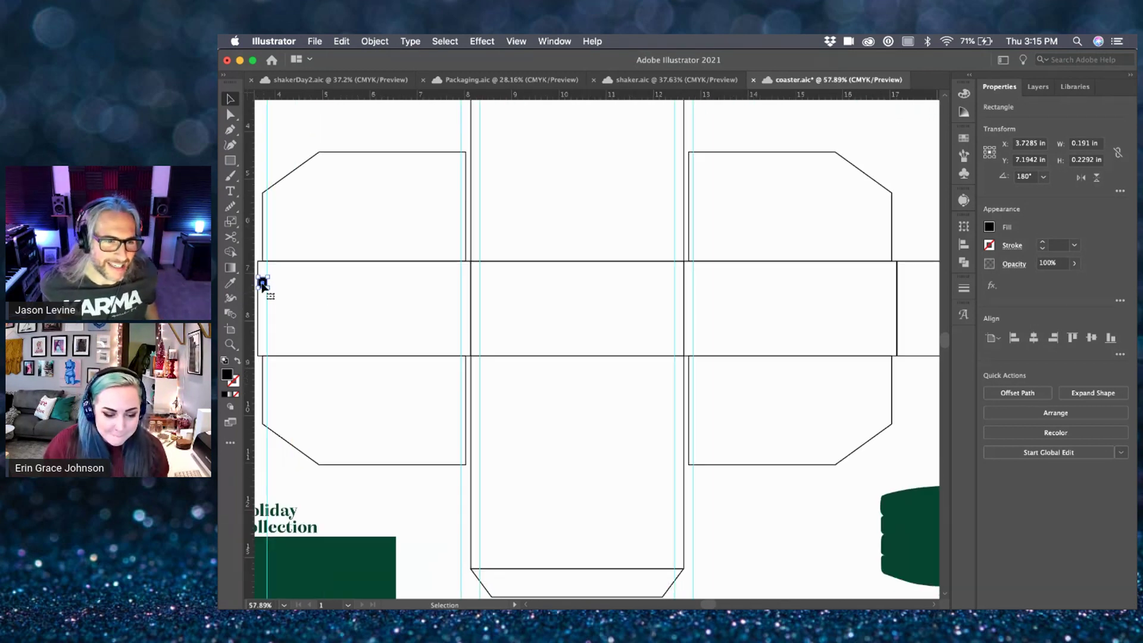
left_click_drag(262, 286, 883, 314)
scroll(898, 297, "up", 5)
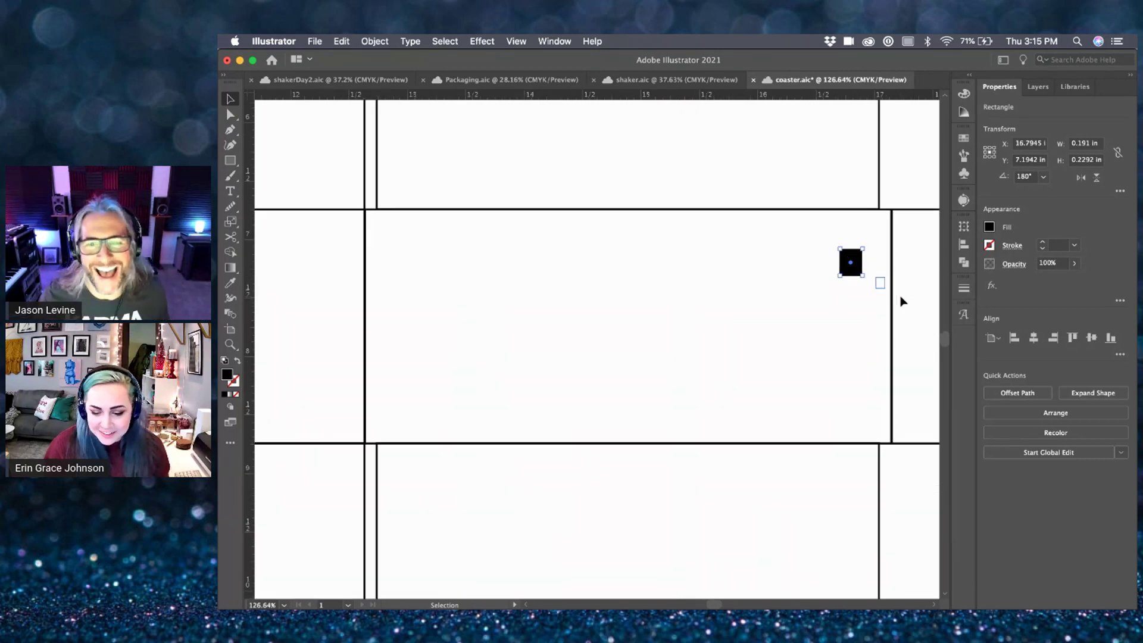
left_click_drag(853, 270, 883, 273)
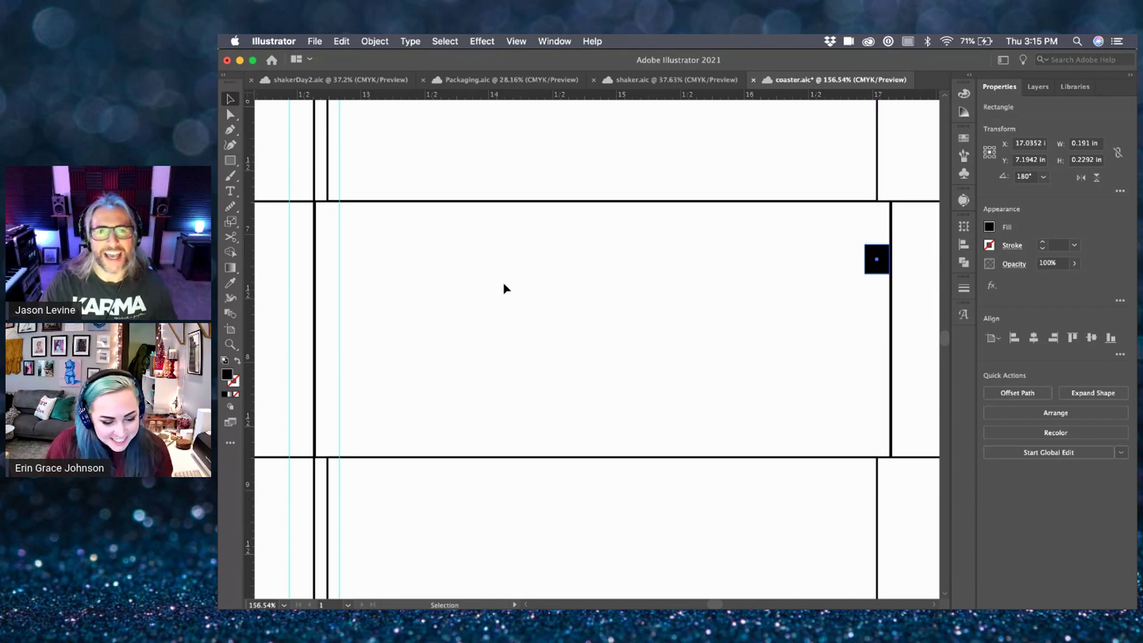
left_click(864, 271)
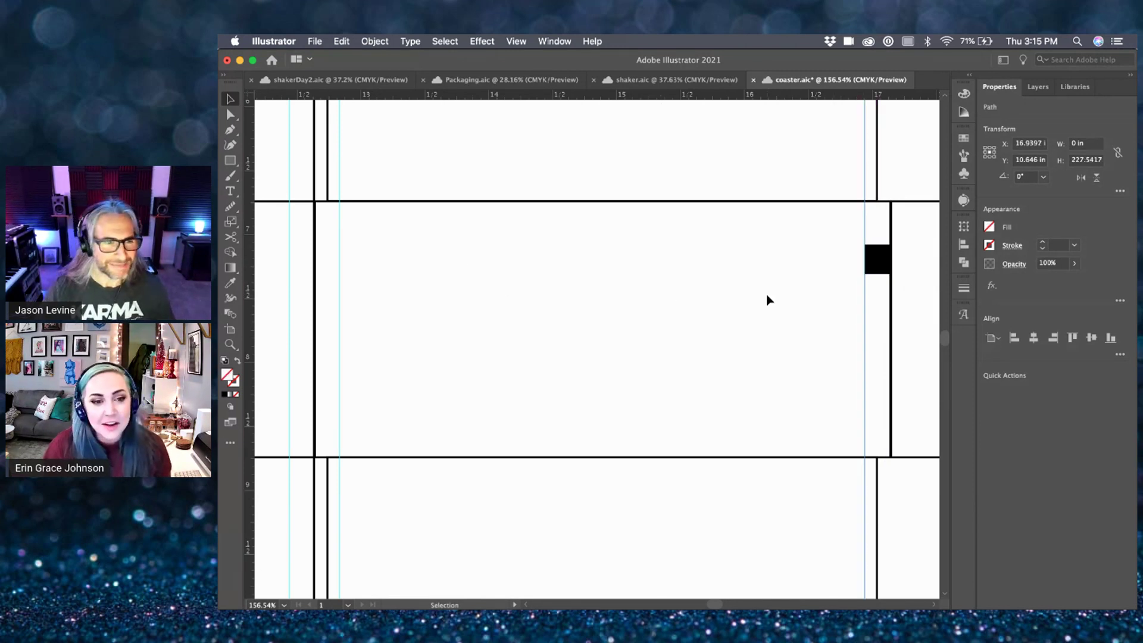
- Move the spacer just across that fold into the strip's last panel and place a vertical guide along its right side
scroll(766, 294, "right", 5)
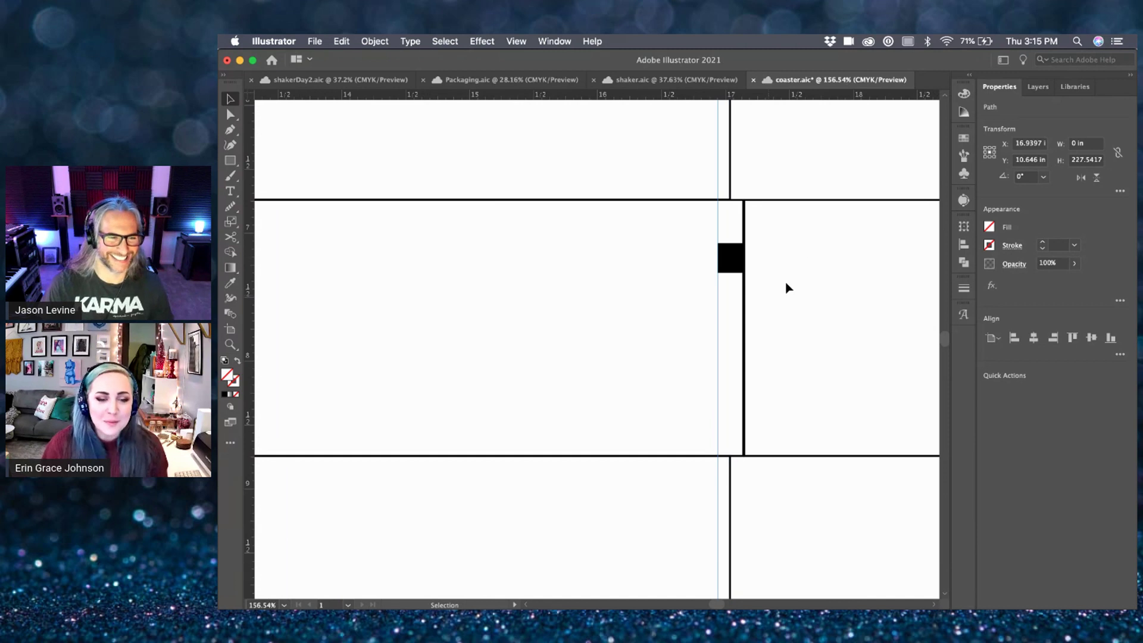
left_click_drag(731, 258, 755, 258)
left_click_drag(249, 296, 768, 273)
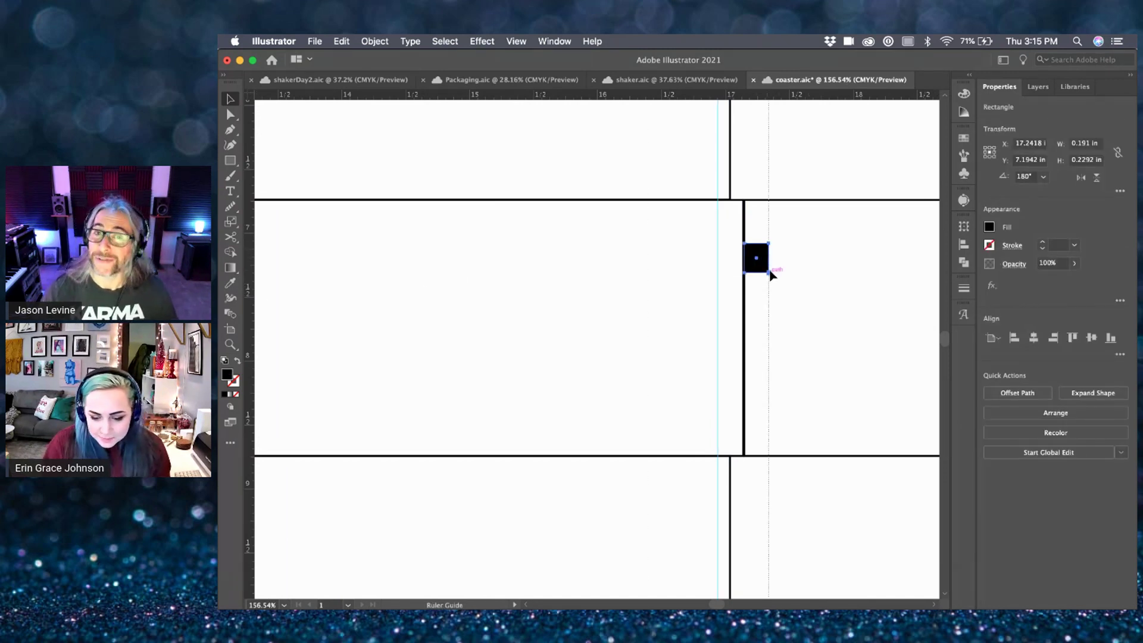
left_click(741, 302)
- Move the spacer against the fold of the glue flap at the strip's right end and place a vertical guide along its inner side
scroll(741, 302, "down", 3)
scroll(732, 303, "right", 10)
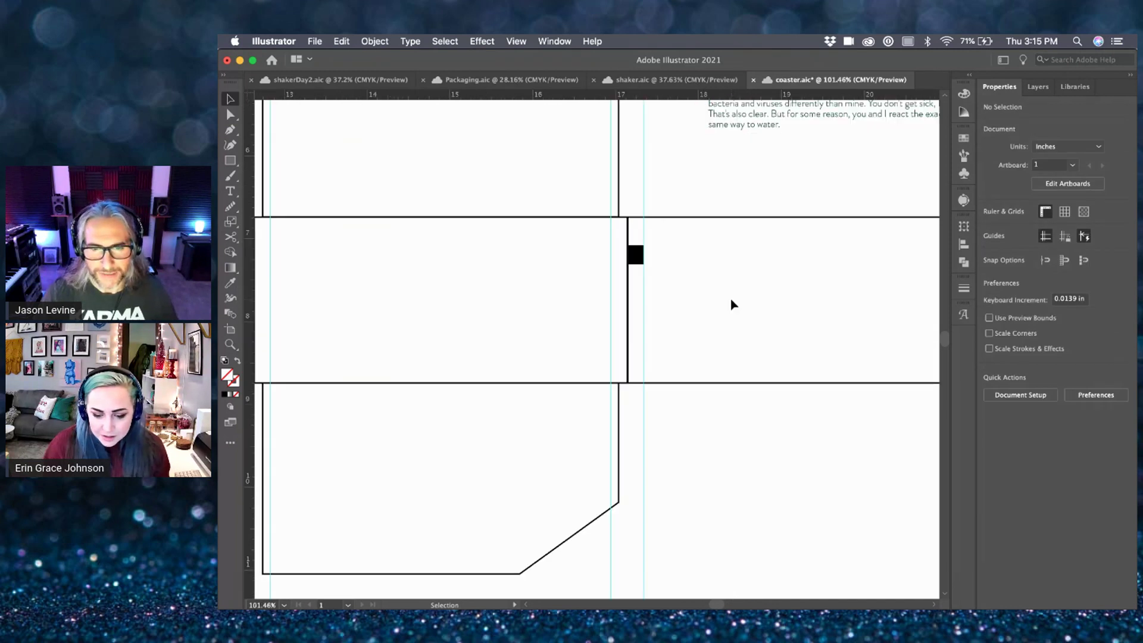
left_click_drag(458, 266, 798, 274)
scroll(837, 250, "up", 3)
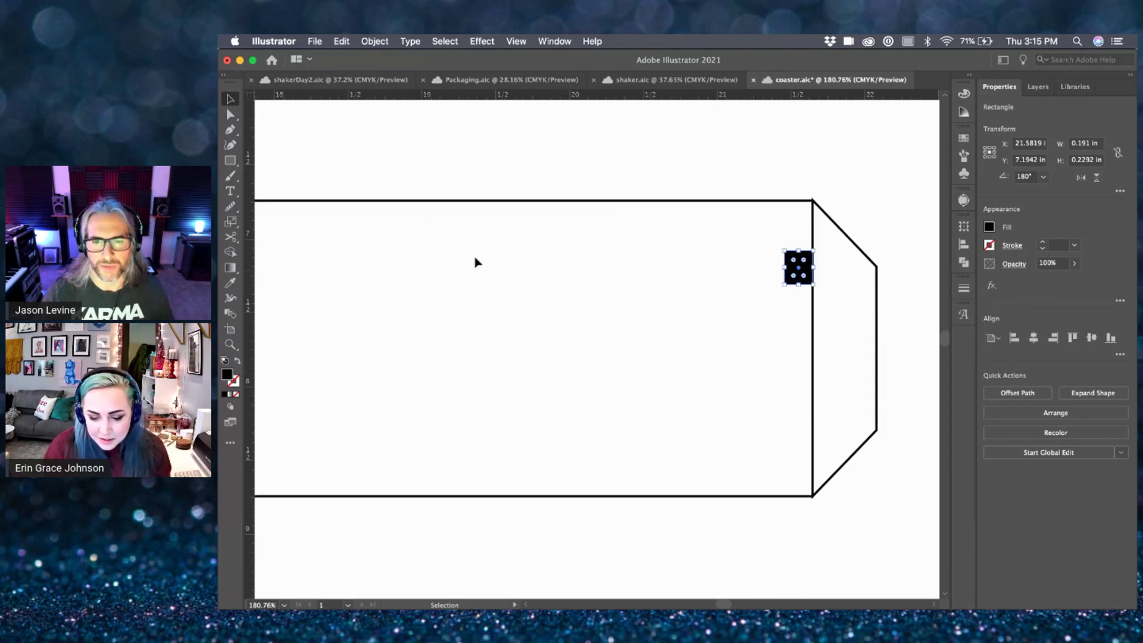
left_click_drag(247, 268, 784, 268)
left_click(889, 191)
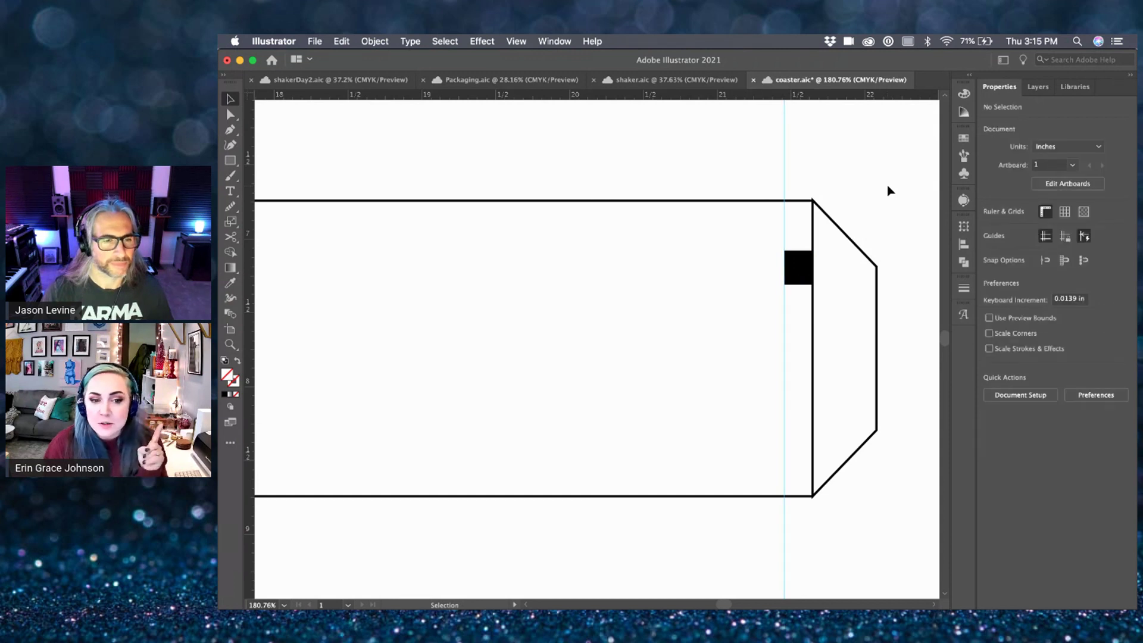
- Rotate the spacer a quarter turn, set it on the strip's lower edge and place a horizontal guide along its upper side
left_click_drag(881, 183, 891, 178)
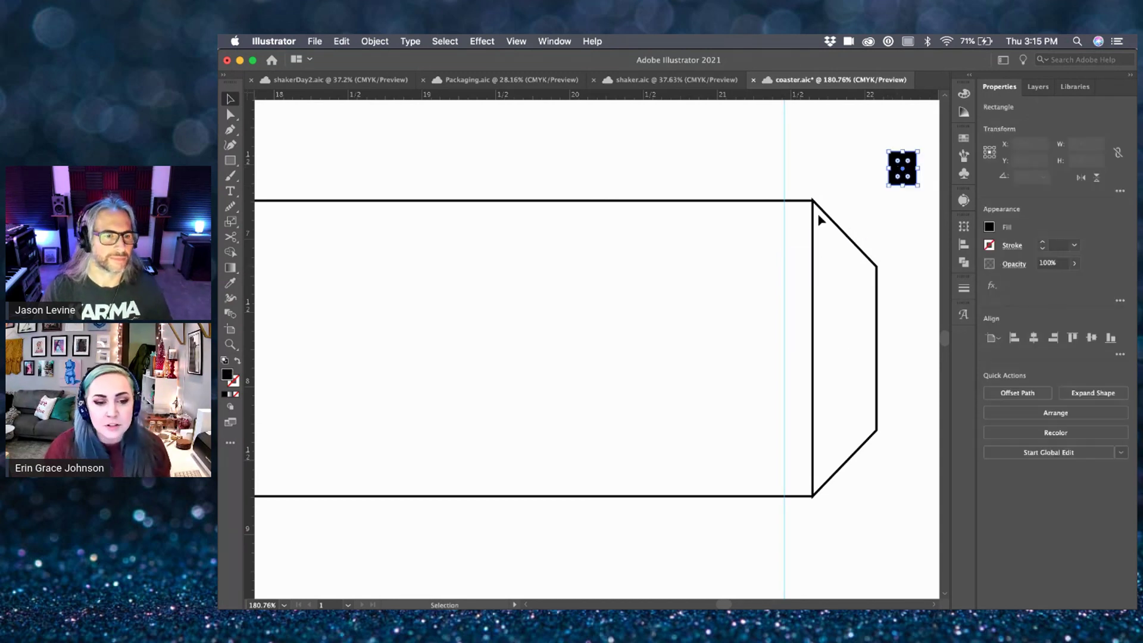
scroll(817, 216, "down", 5)
scroll(675, 287, "left", 5)
scroll(837, 223, "right", 3)
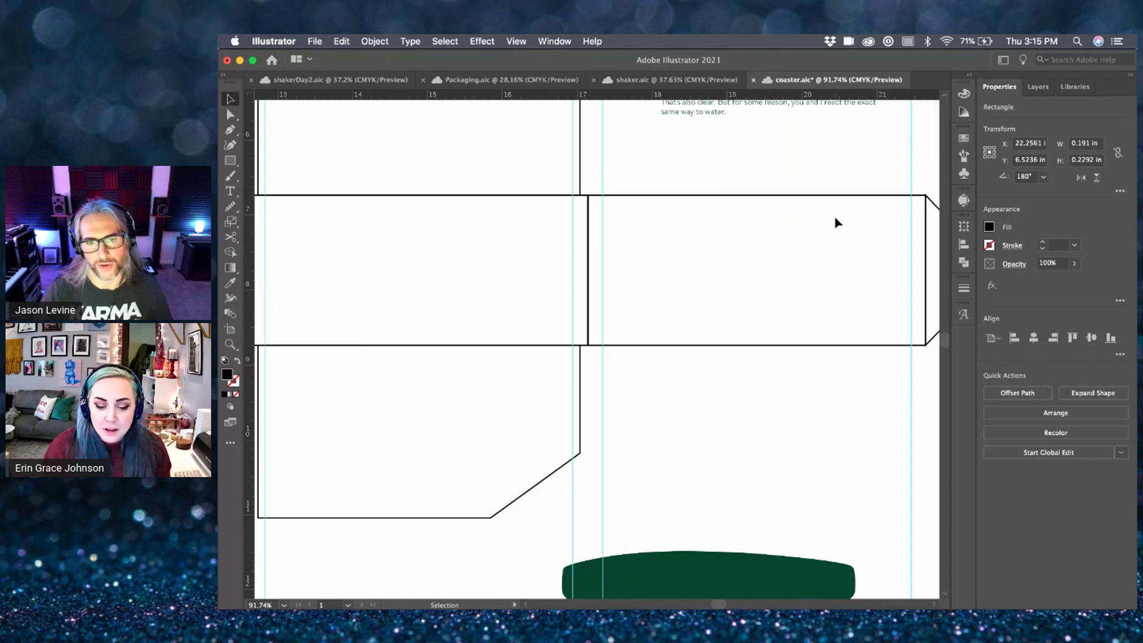
left_click_drag(927, 183, 428, 323)
scroll(509, 354, "up", 5)
left_click_drag(514, 95, 497, 255)
left_click_drag(417, 320, 427, 324)
left_click_drag(447, 264, 429, 310)
scroll(461, 303, "up", 5)
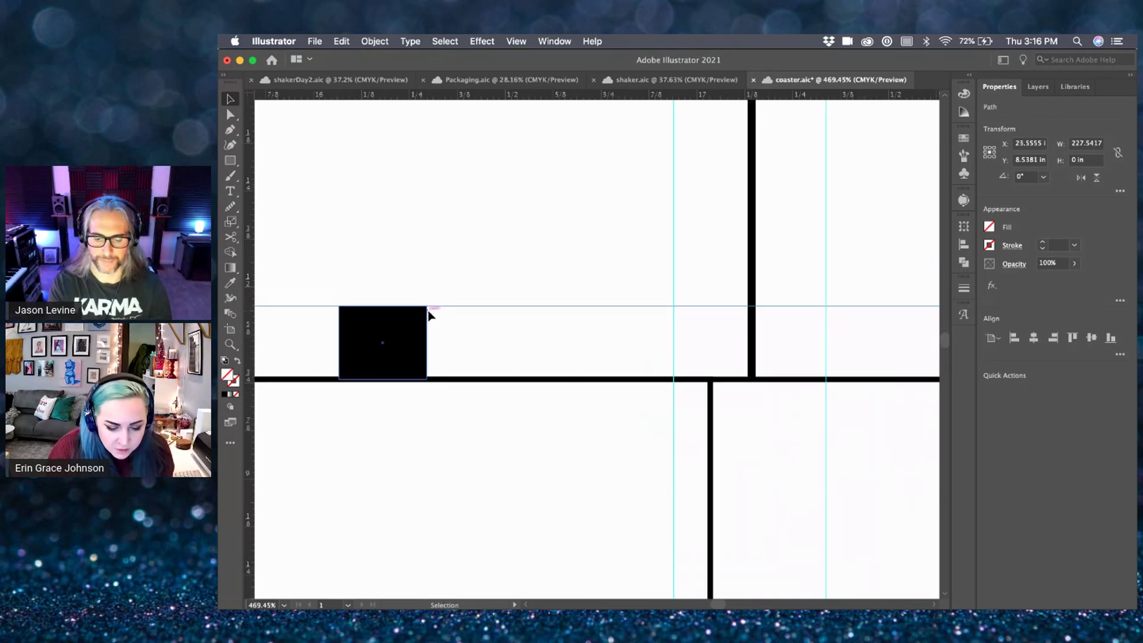
scroll(429, 314, "down", 8)
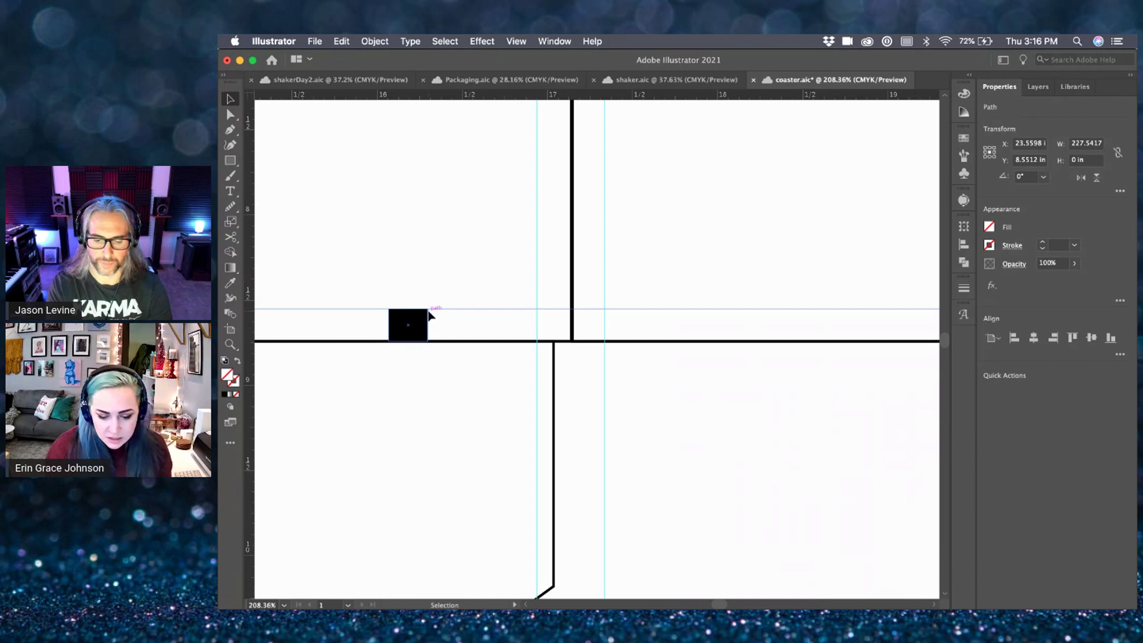
left_click(599, 418)
- Move the spacer under the strip's upper edge and align a horizontal guide with its lower side
left_click_drag(474, 354, 509, 240)
scroll(523, 160, "up", 4)
left_click_drag(540, 101, 503, 375)
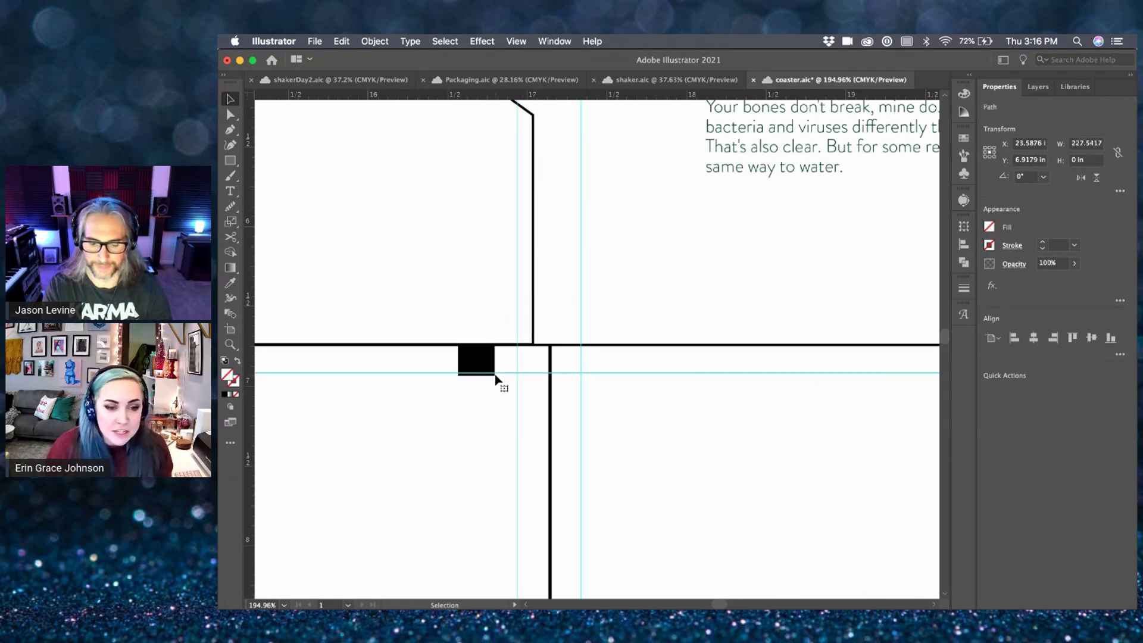
scroll(498, 374, "up", 1)
left_click_drag(496, 374, 502, 378)
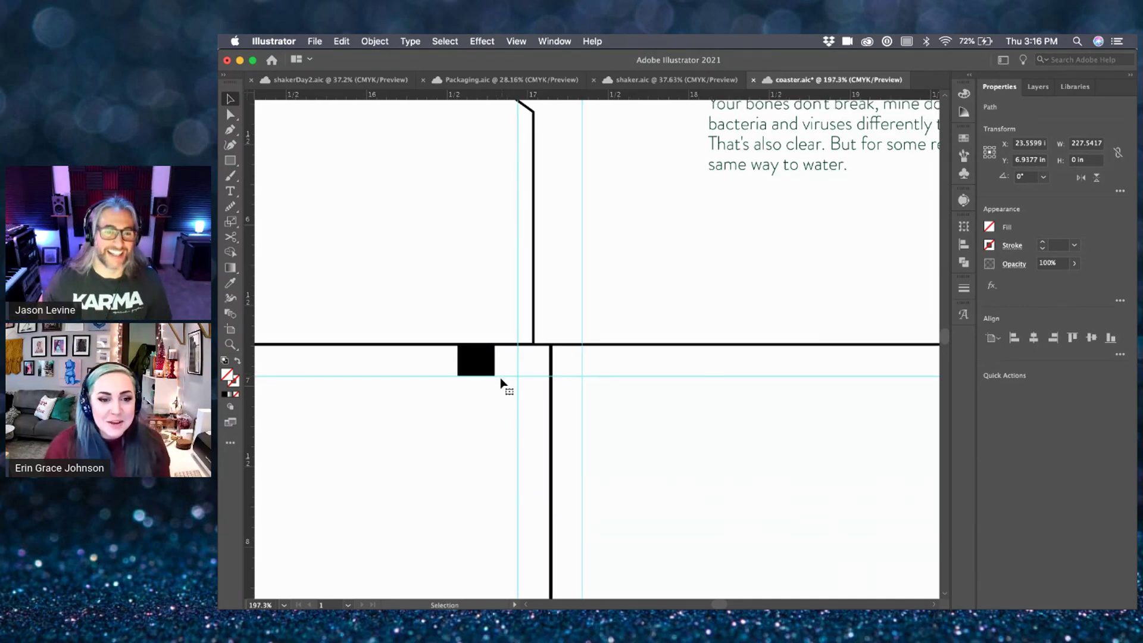
- Set the spacer on the lower fold of the upper square panel and place a horizontal guide along its upper side
scroll(502, 381, "down", 6)
scroll(582, 469, "left", 3)
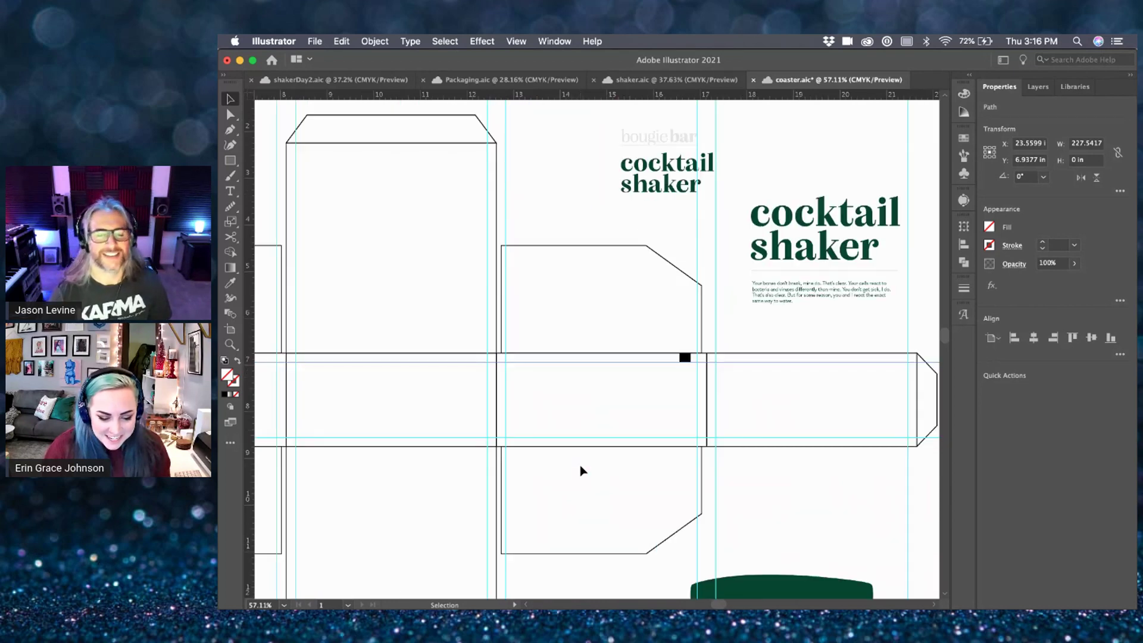
left_click(727, 355)
left_click_drag(706, 354, 701, 355)
left_click_drag(533, 314, 462, 349)
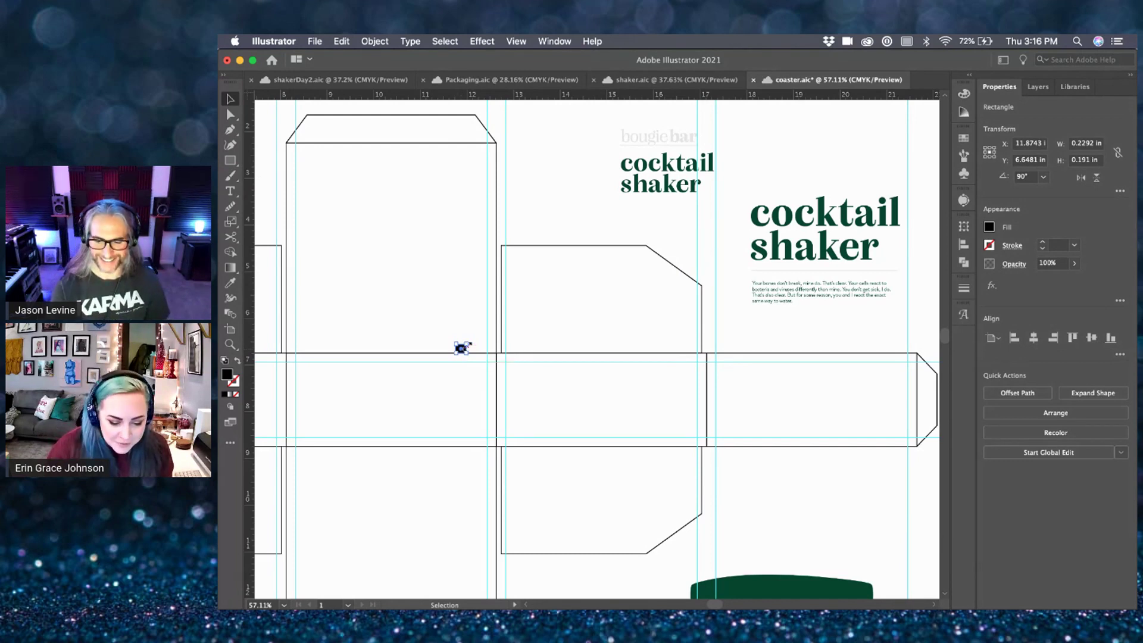
scroll(461, 351, "up", 7)
left_click_drag(534, 96, 481, 348)
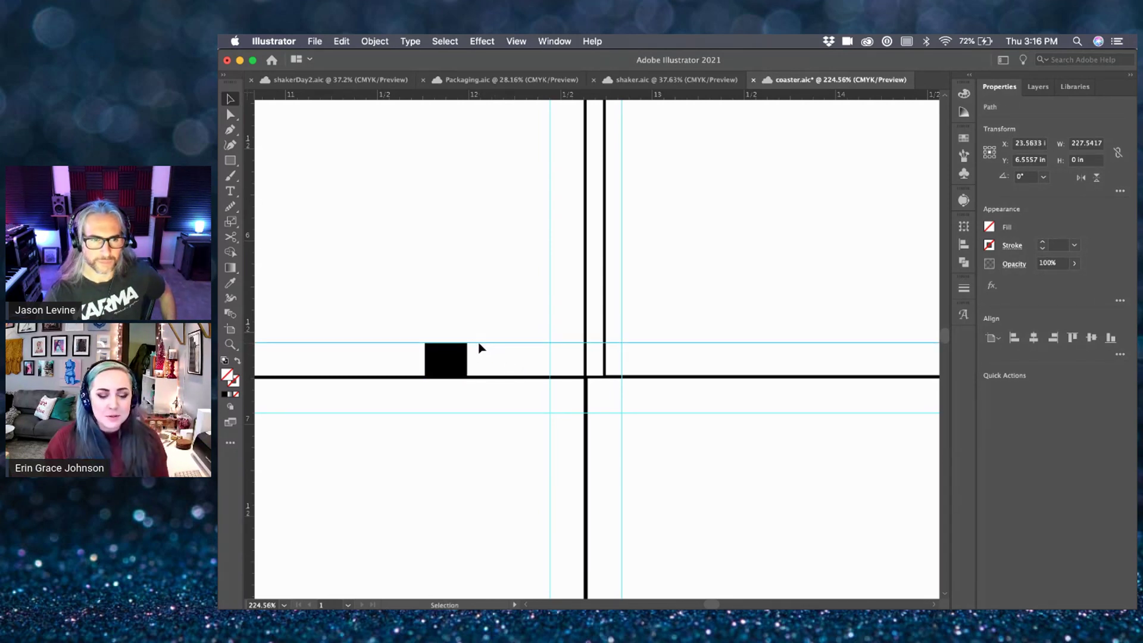
- Move the spacer under the top flap's fold in the upper square and place a horizontal guide along its lower side
scroll(481, 348, "down", 5)
scroll(481, 348, "up", 5)
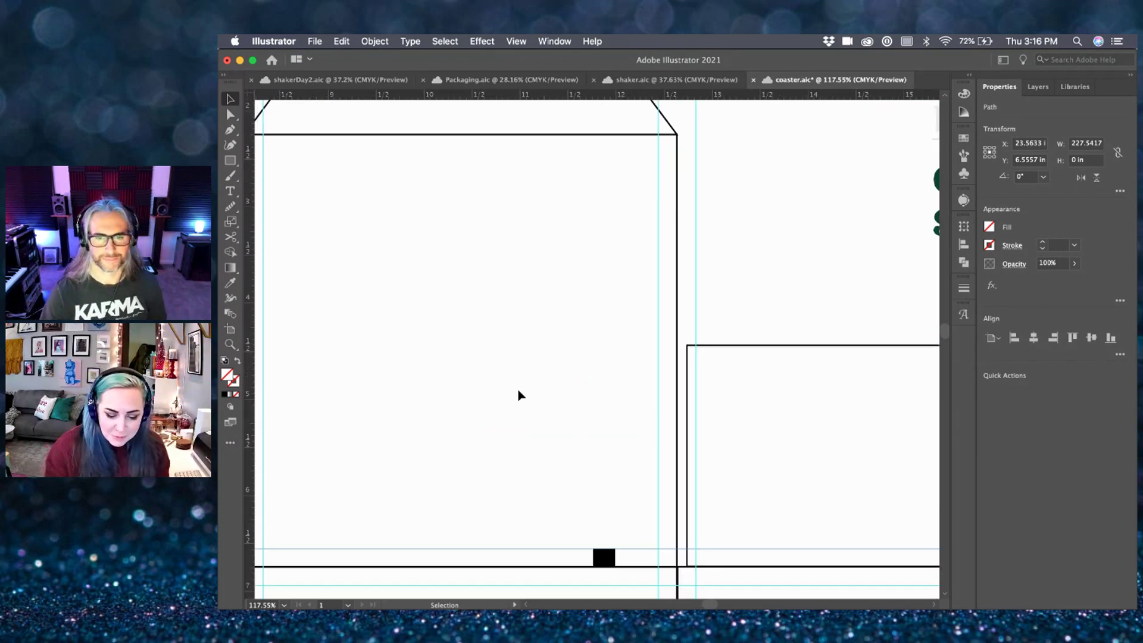
left_click_drag(607, 559, 623, 150)
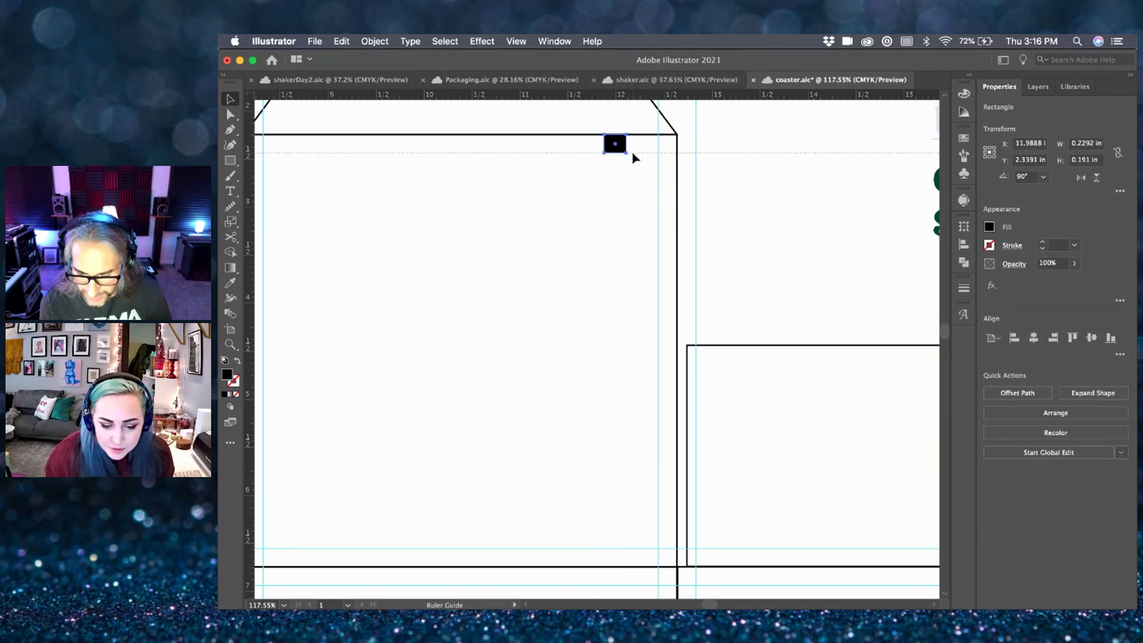
left_click(709, 174)
- Move the spacer off the dieline onto the blank artboard area left of the holiday collection artwork
scroll(709, 174, "down", 5)
scroll(709, 174, "down", 5)
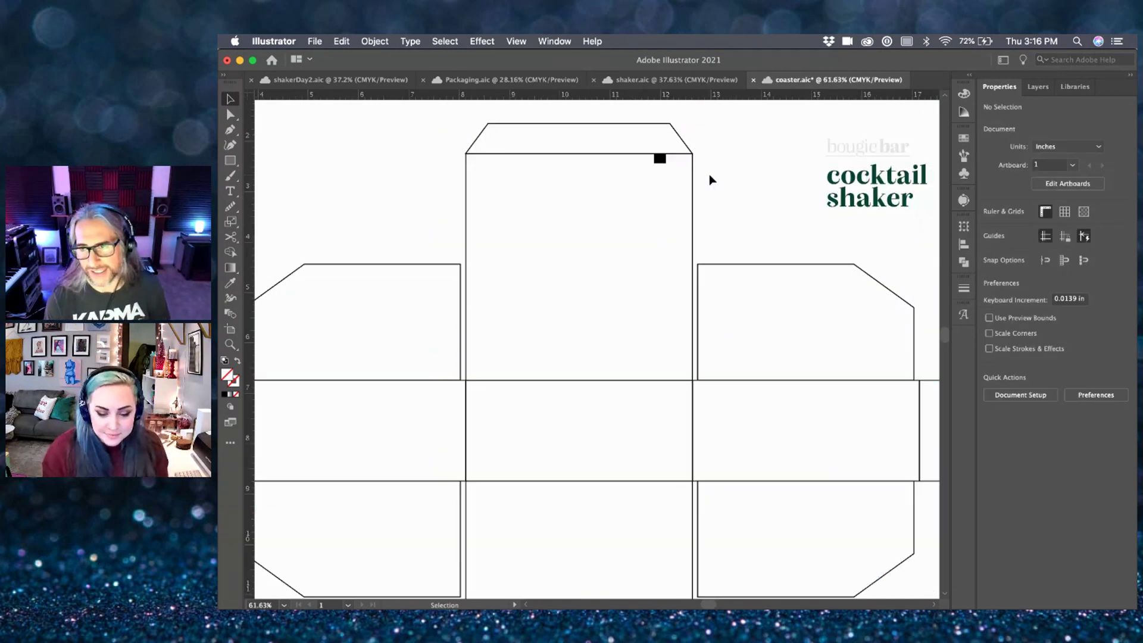
left_click_drag(686, 170, 392, 420)
left_click(598, 501)
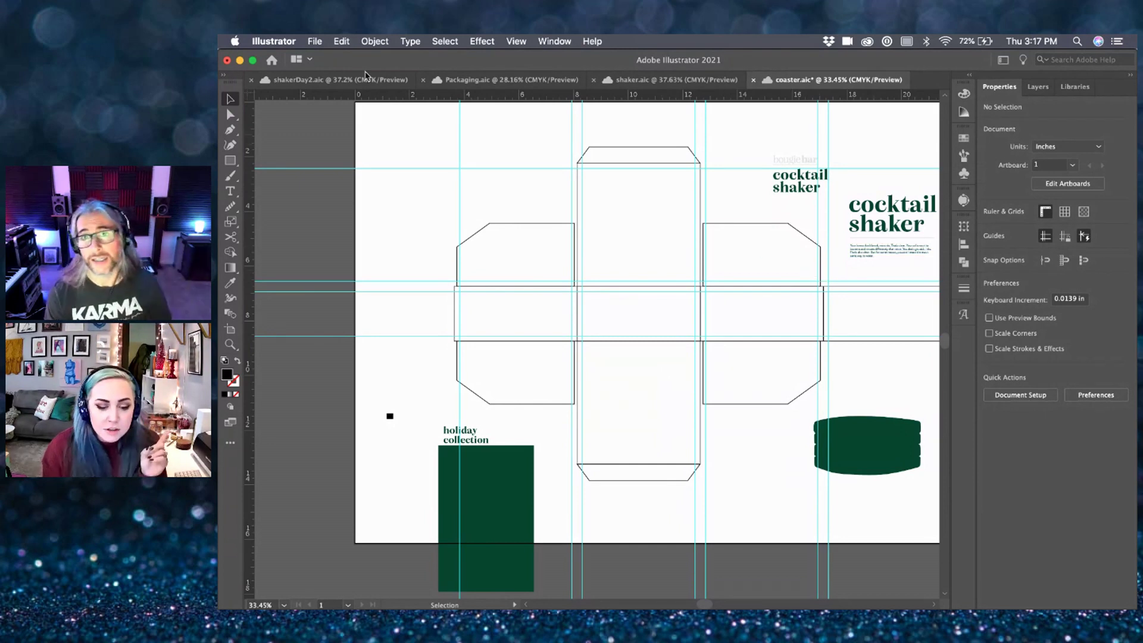
- Draw a small rectangle in shakerDay2.aic, fill it with the sampled sage green background colour and paste it into coaster.aic
left_click(337, 81)
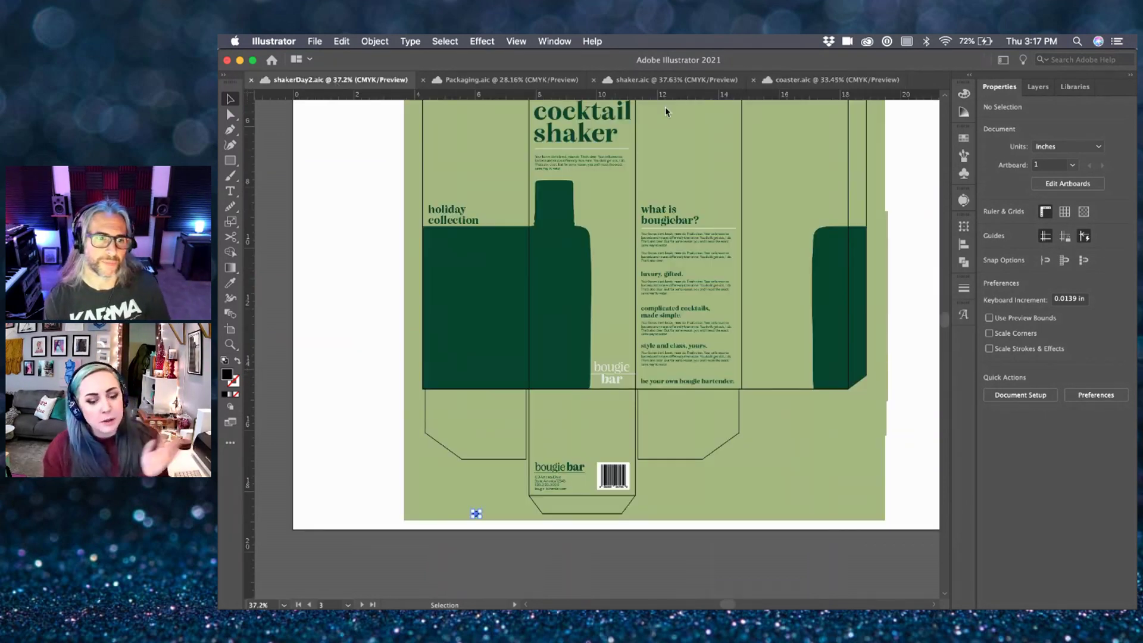
left_click(763, 427)
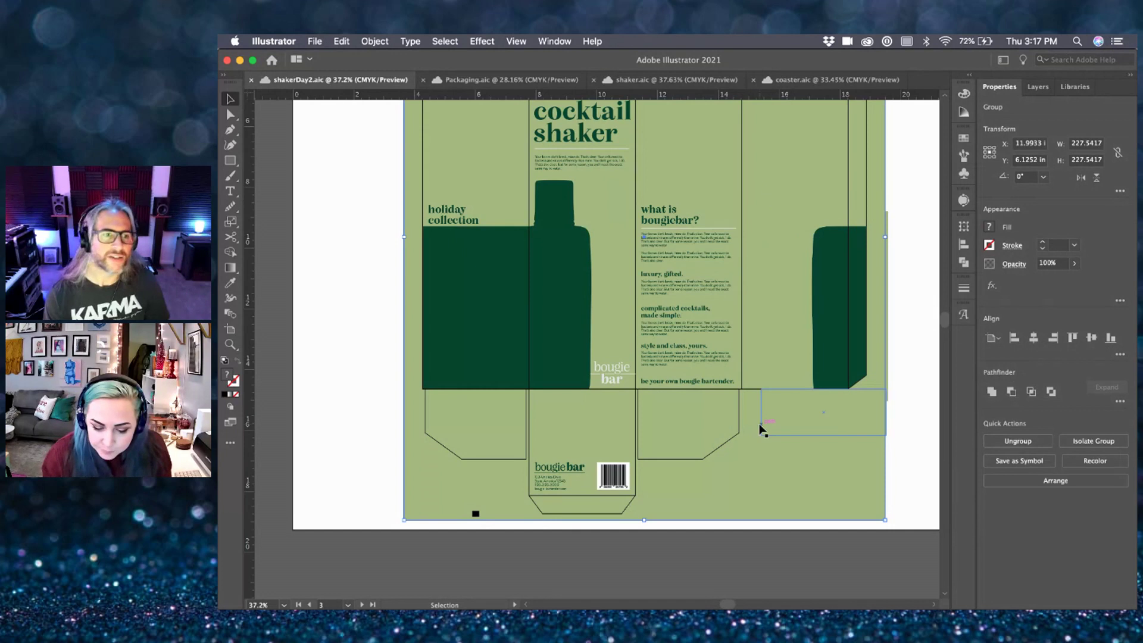
double_click(868, 448)
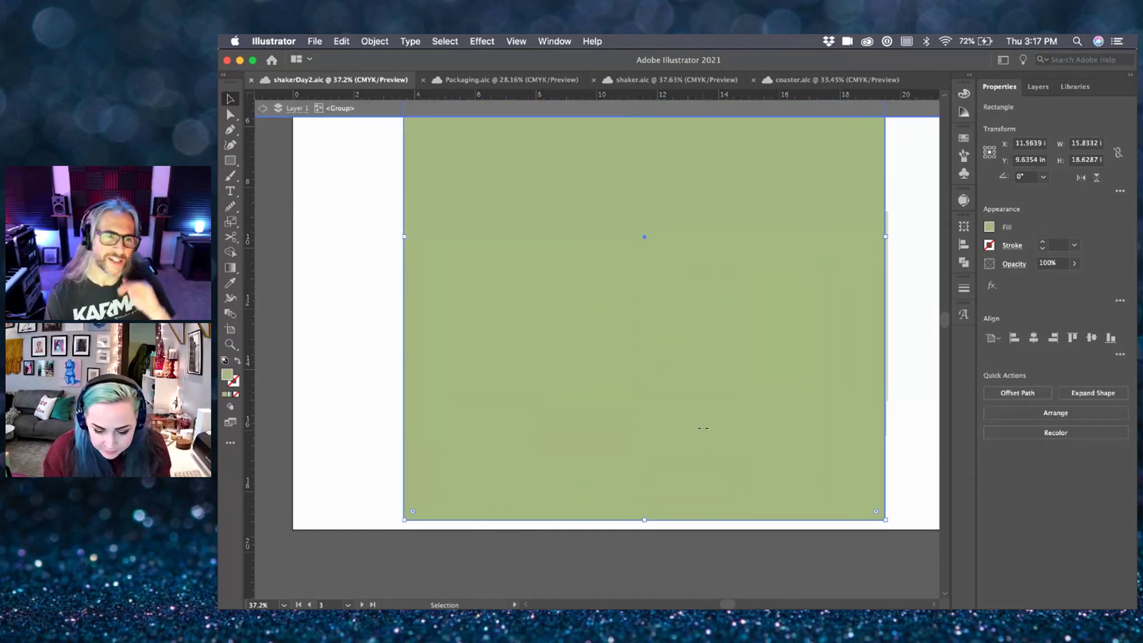
key("m")
left_click_drag(702, 398, 752, 442)
key("i")
key("super+shift+a")
key("v")
left_click(803, 83)
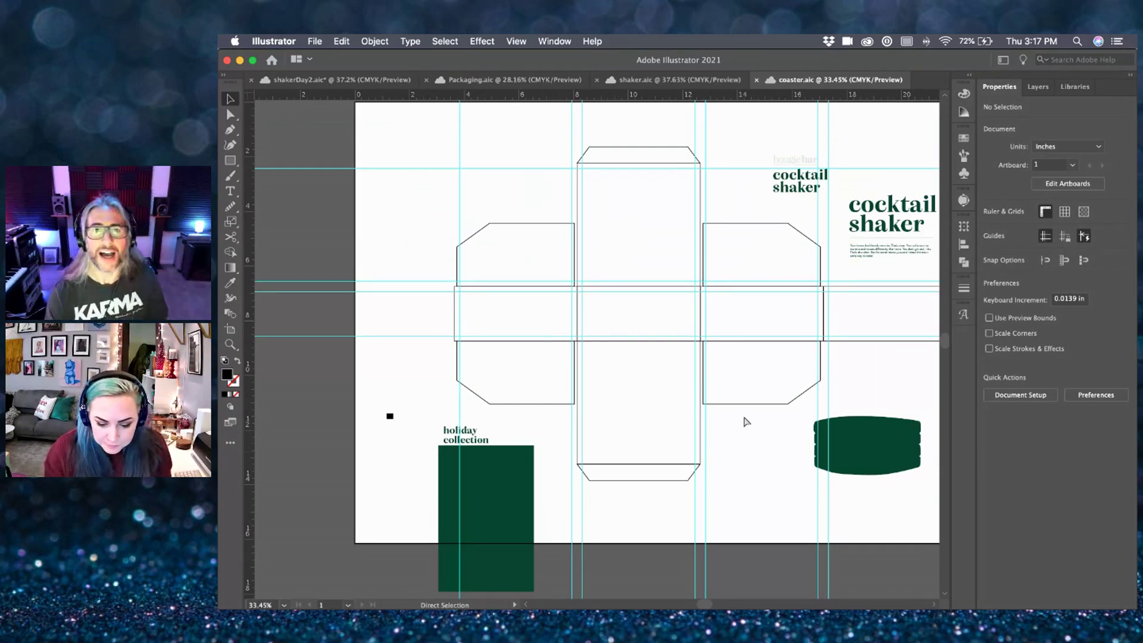
key("super+v")
- Enlarge the green rectangle to about 14.1 × 12.7 in around the dieline, send it to the back and lock the guides
left_click_drag(603, 353, 834, 483)
left_click_drag(454, 311, 448, 310)
key("super+shift+bracketleft")
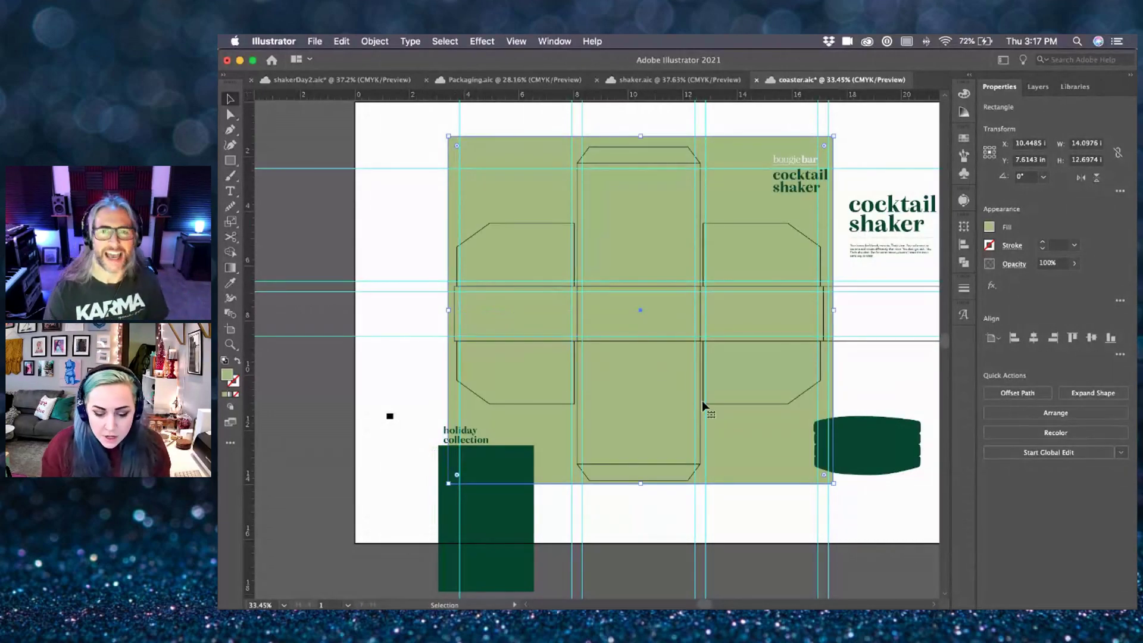
left_click(823, 491)
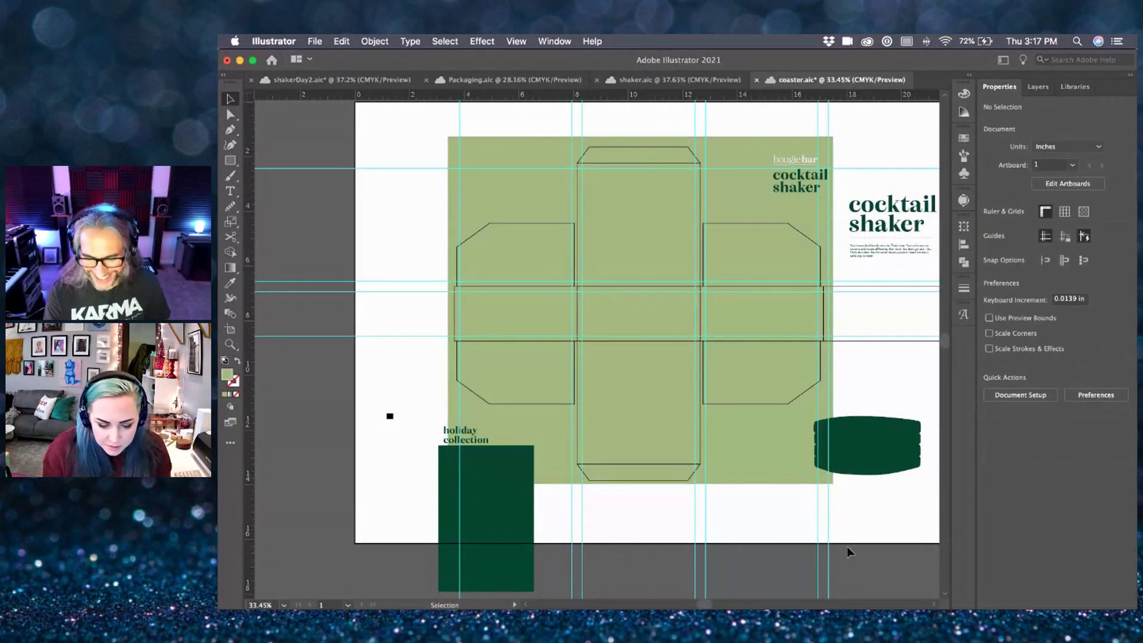
right_click(351, 388)
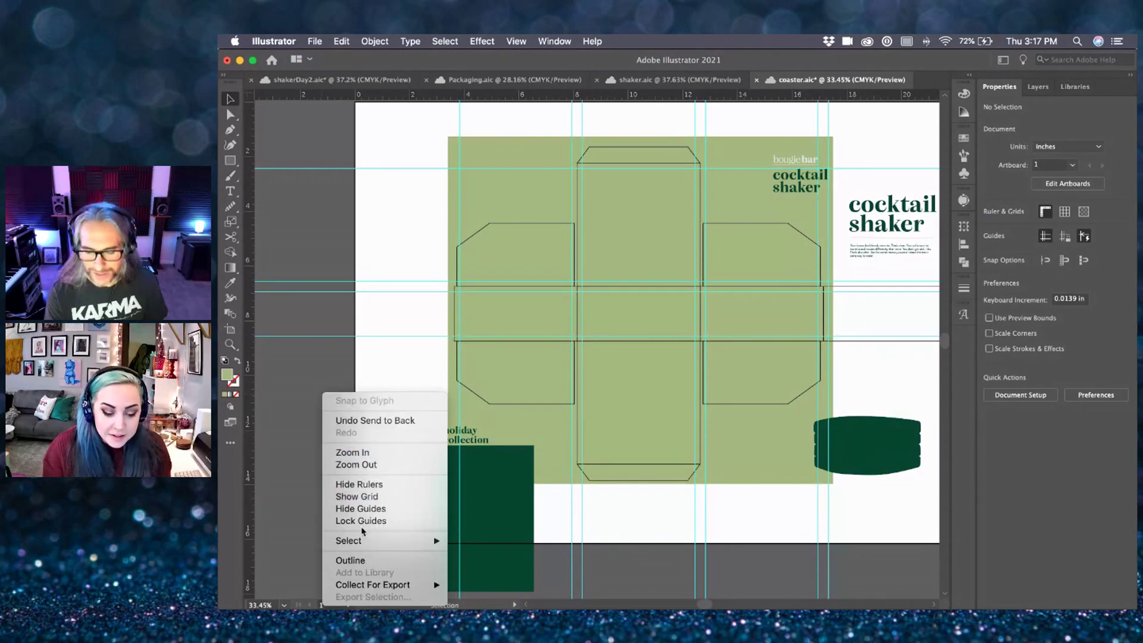
left_click(362, 528)
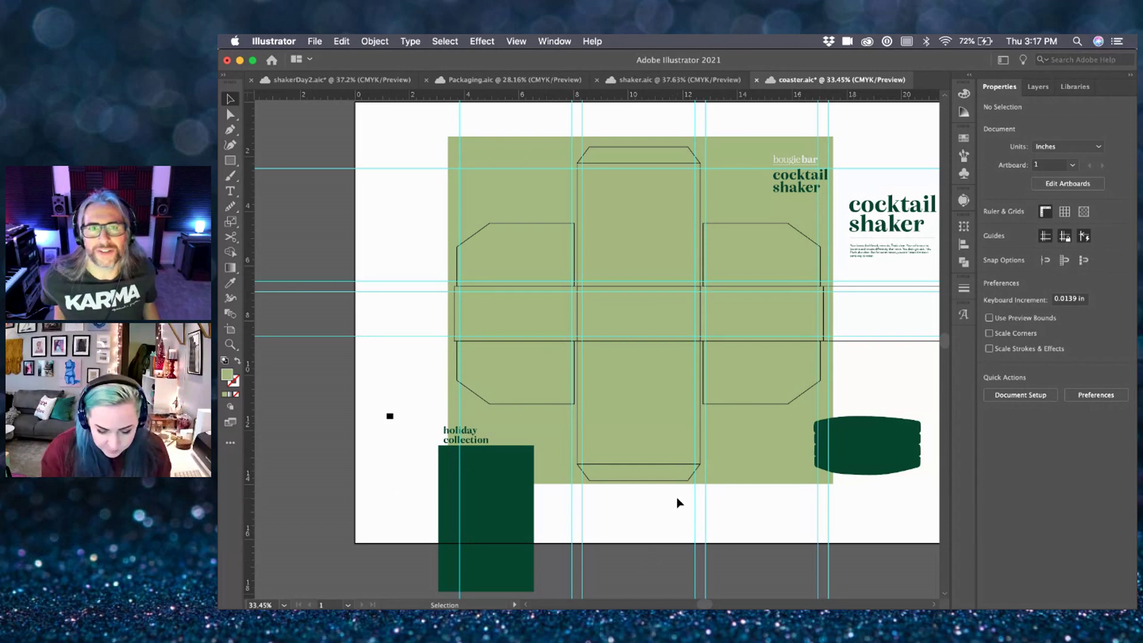
- Move the cocktail shaker heading and paragraph group onto the dieline's central panel, against its left margin guide
scroll(679, 502, "up", 3)
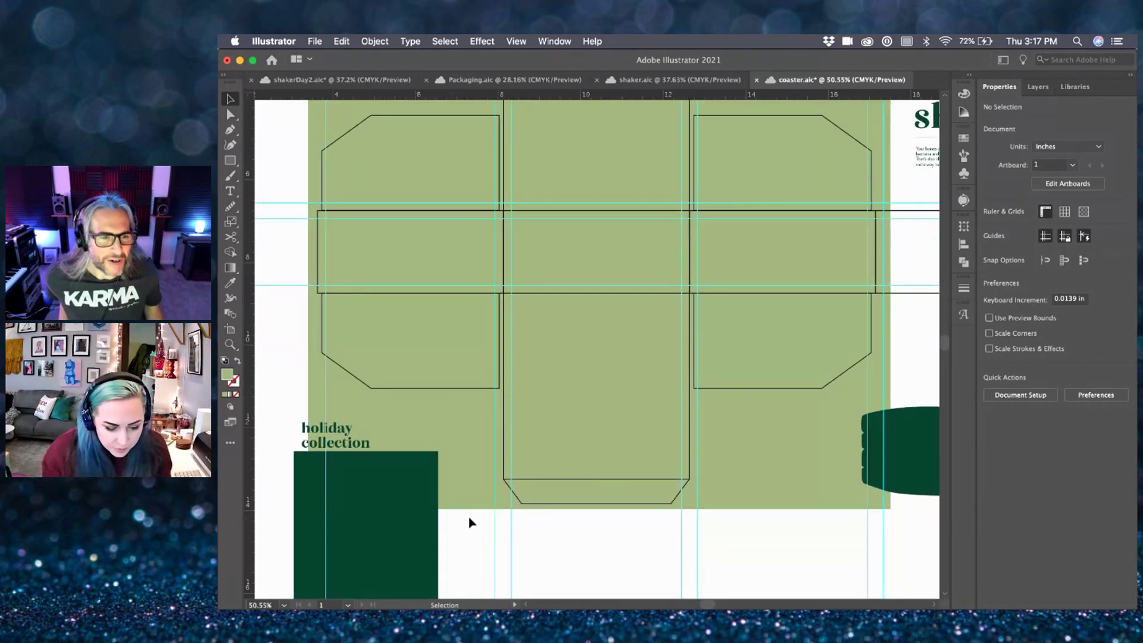
scroll(763, 478, "up", 5)
scroll(763, 477, "right", 5)
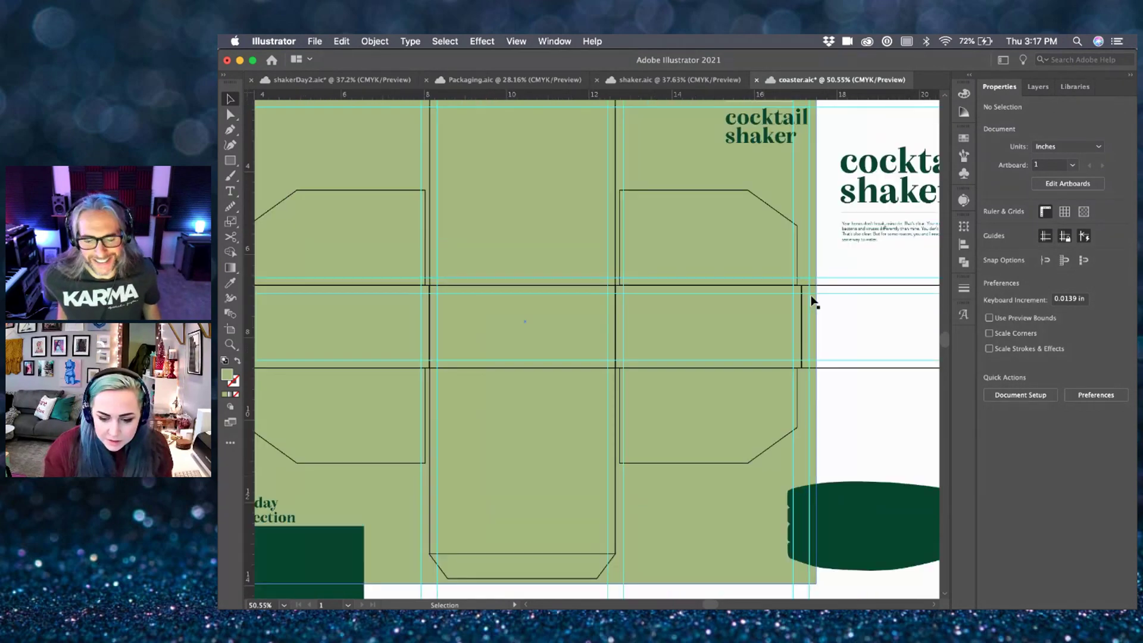
scroll(814, 302, "up", 2)
scroll(814, 302, "left", 2)
left_click_drag(902, 249, 498, 397)
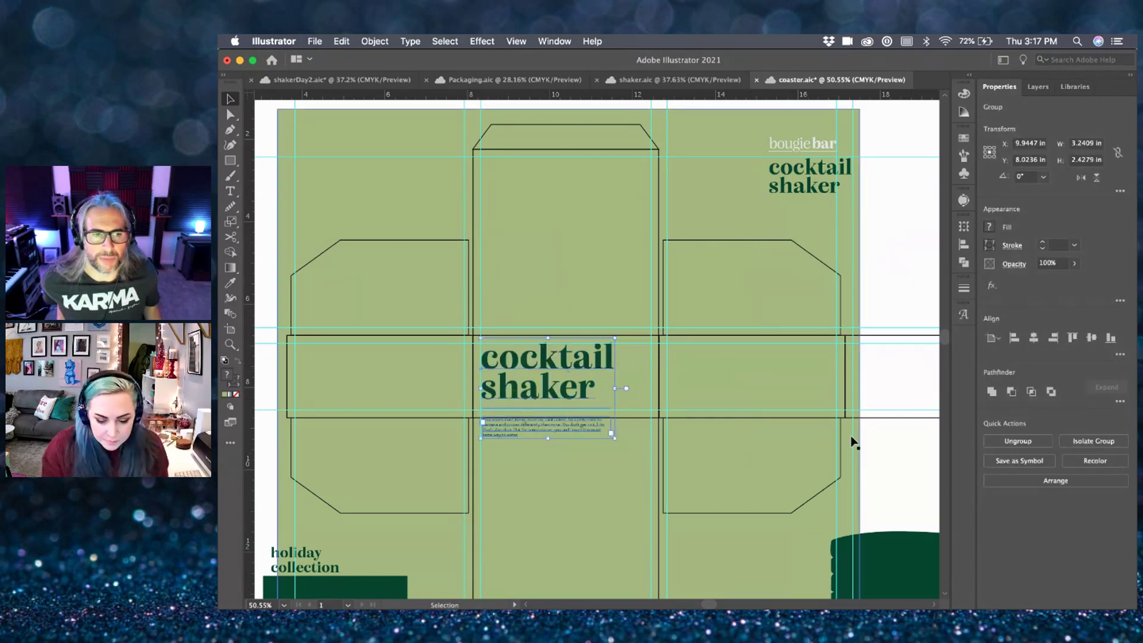
- Scale the cocktail shaker text group down proportionally to about 2.26 × 1.69 in, with its upper edge on the horizontal guide
left_click_drag(612, 434, 597, 417)
scroll(597, 418, "up", 2)
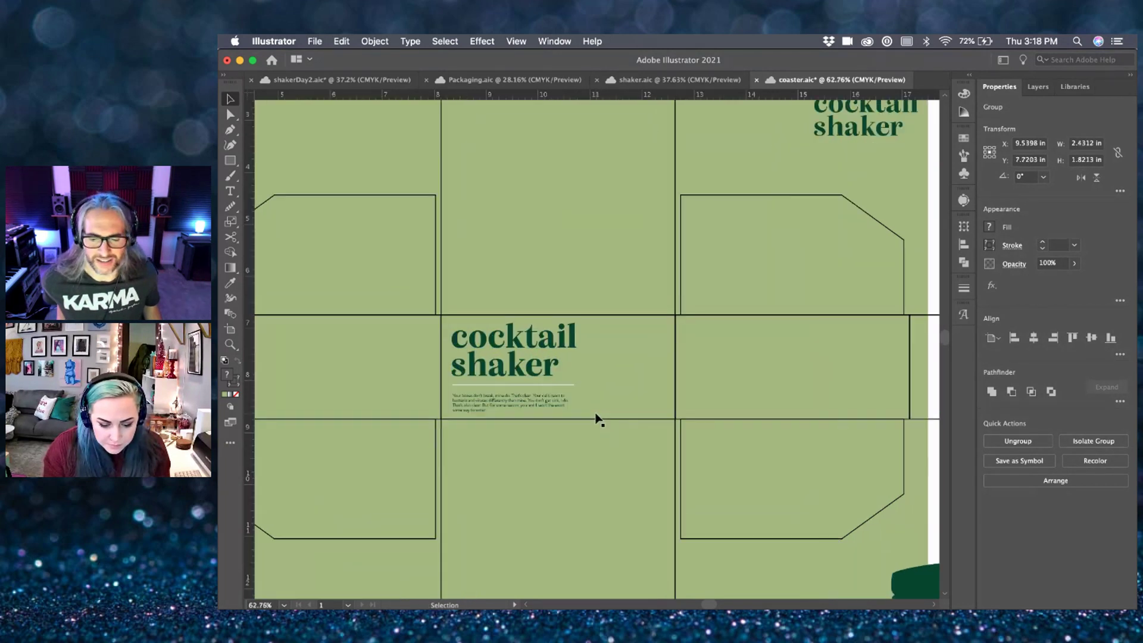
scroll(597, 418, "up", 5)
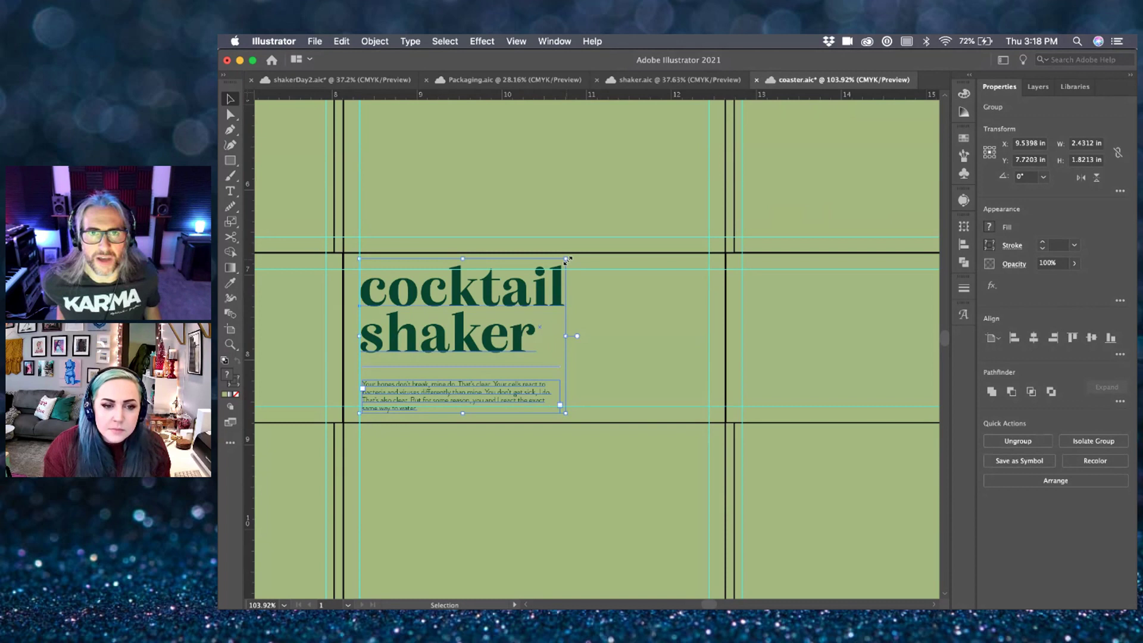
left_click_drag(567, 260, 552, 269)
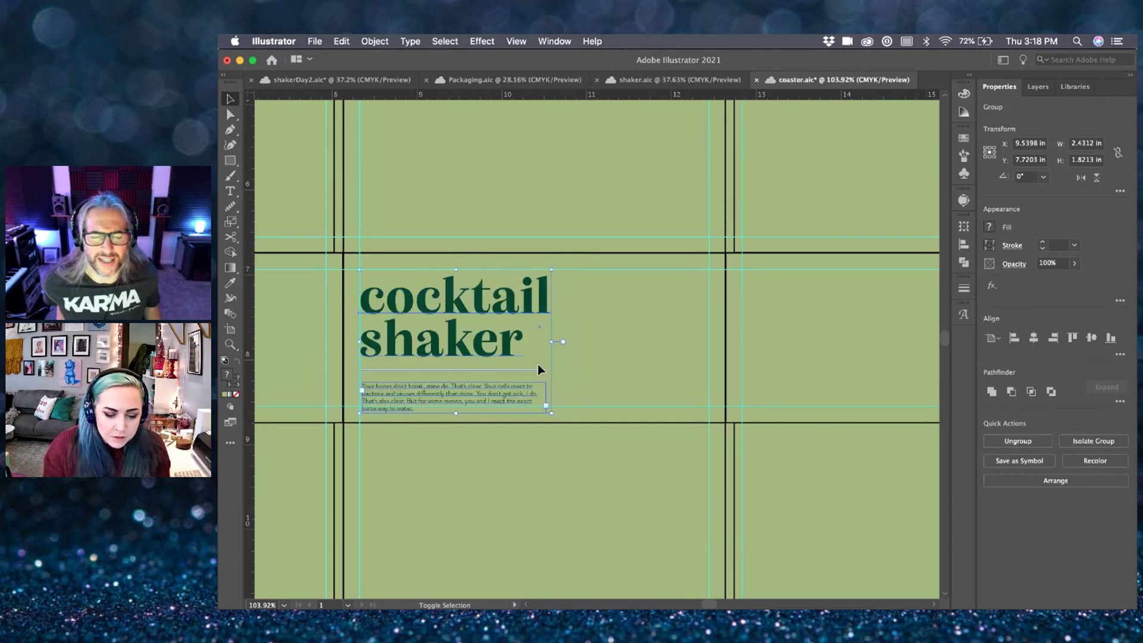
- Widen the paragraph's text frame to the central panel's right margin guide and set its type to 8 pt with 9 pt leading
double_click(528, 400)
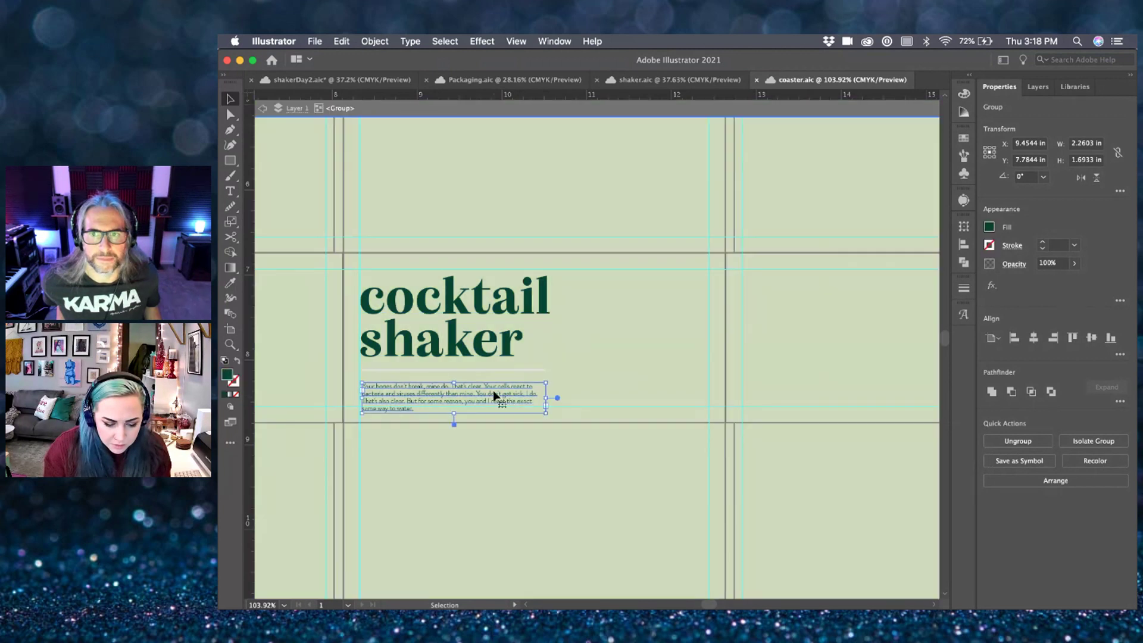
left_click_drag(542, 398, 711, 404)
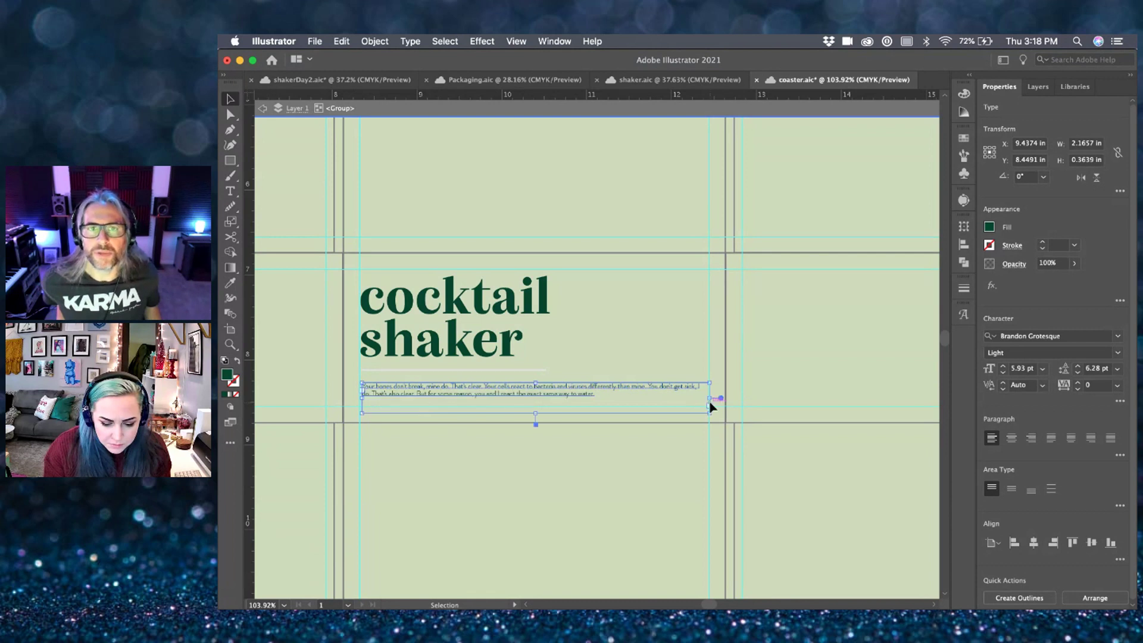
left_click(1001, 366)
left_click(1002, 366)
left_click(1001, 366)
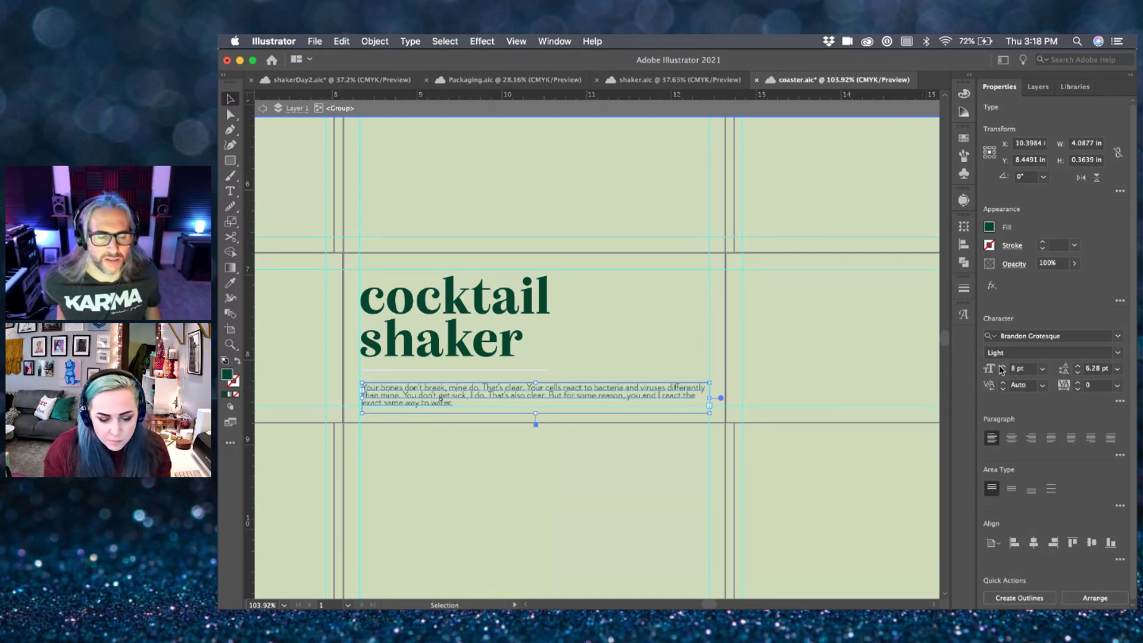
left_click(1078, 367)
left_click(1077, 368)
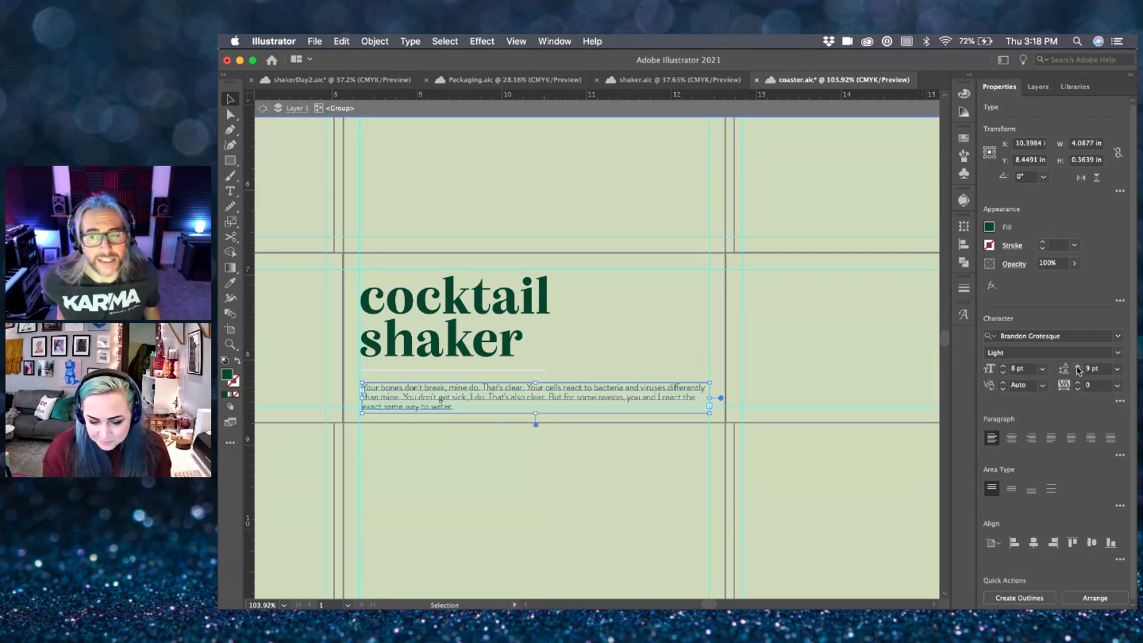
left_click(594, 464)
scroll(594, 465, "down", 4)
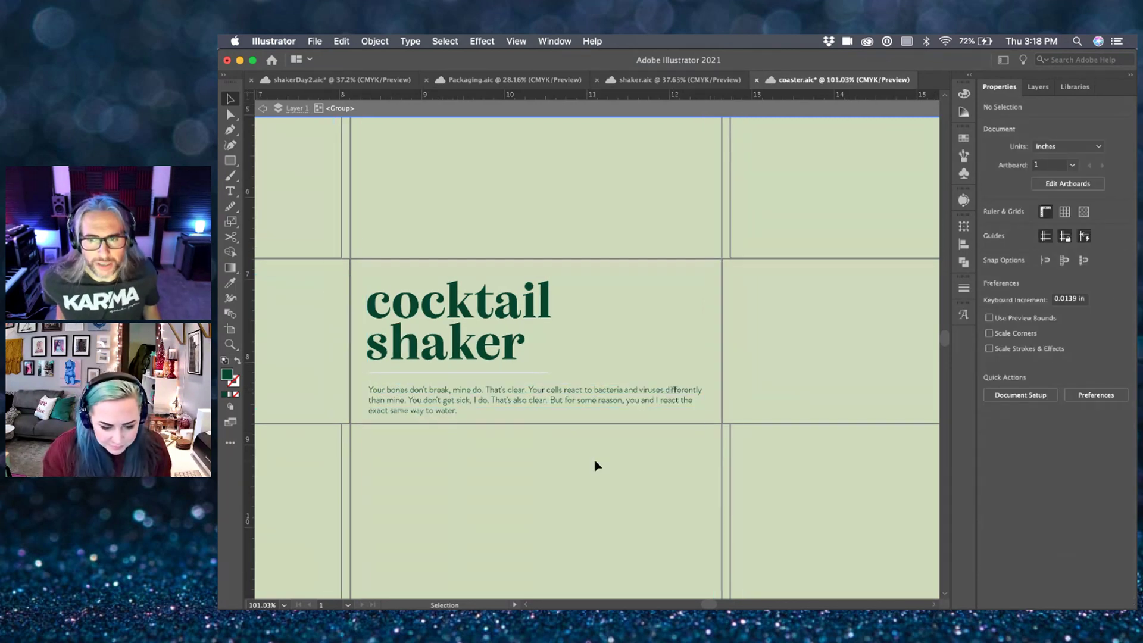
- Leave the group's isolation and nudge the whole cocktail shaker text group slightly upward in the central panel
left_click(575, 422)
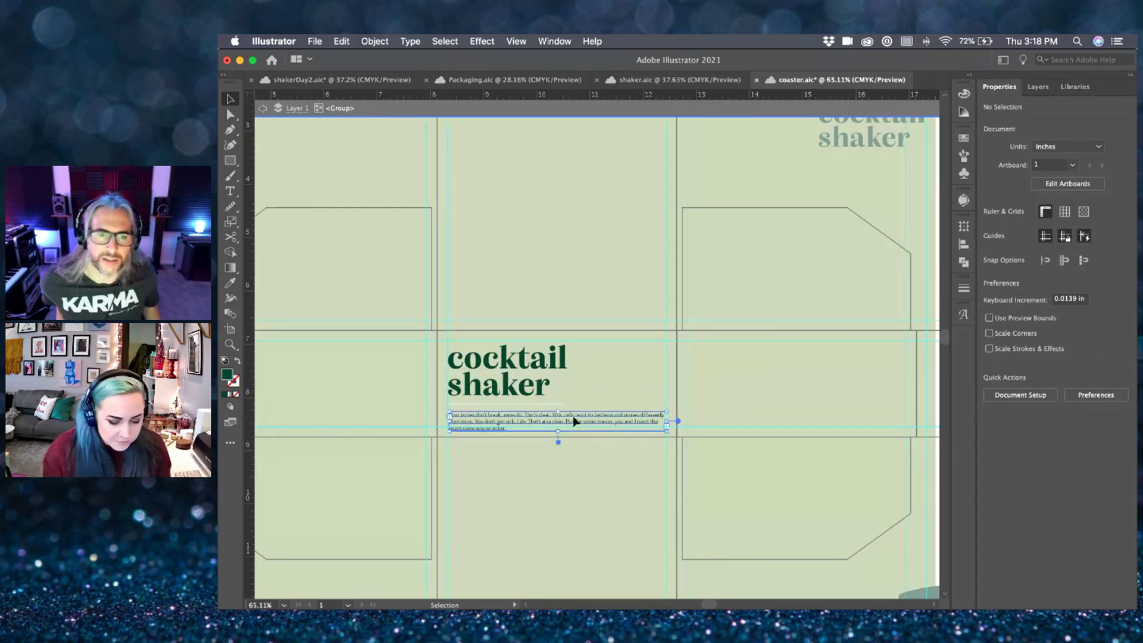
left_click(552, 403, "shift")
left_click(543, 386, "shift")
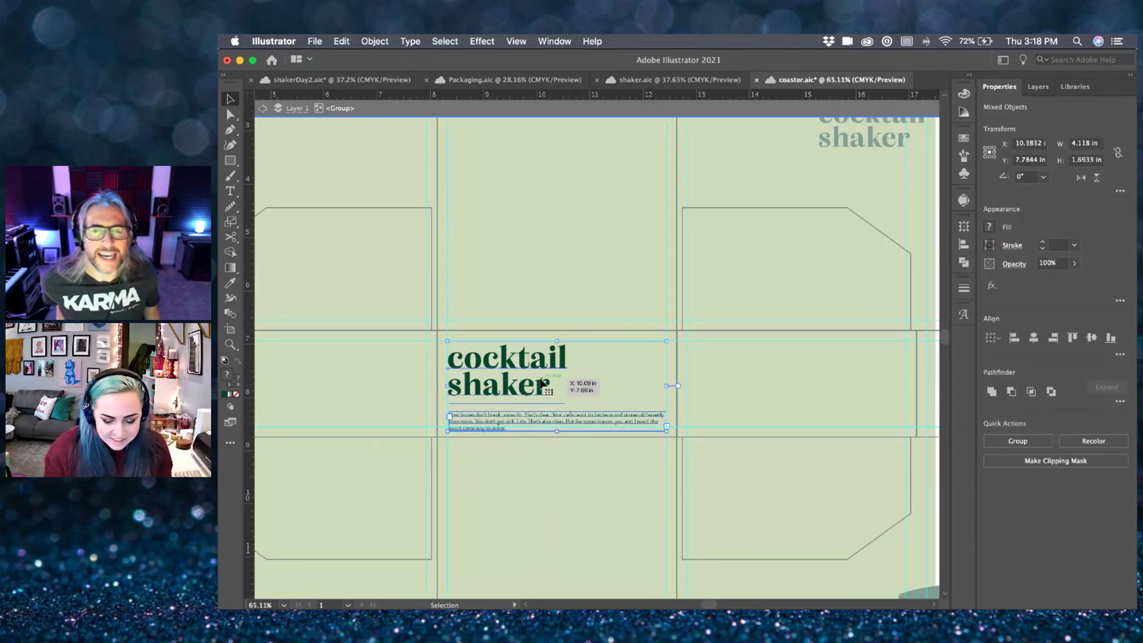
double_click(559, 487)
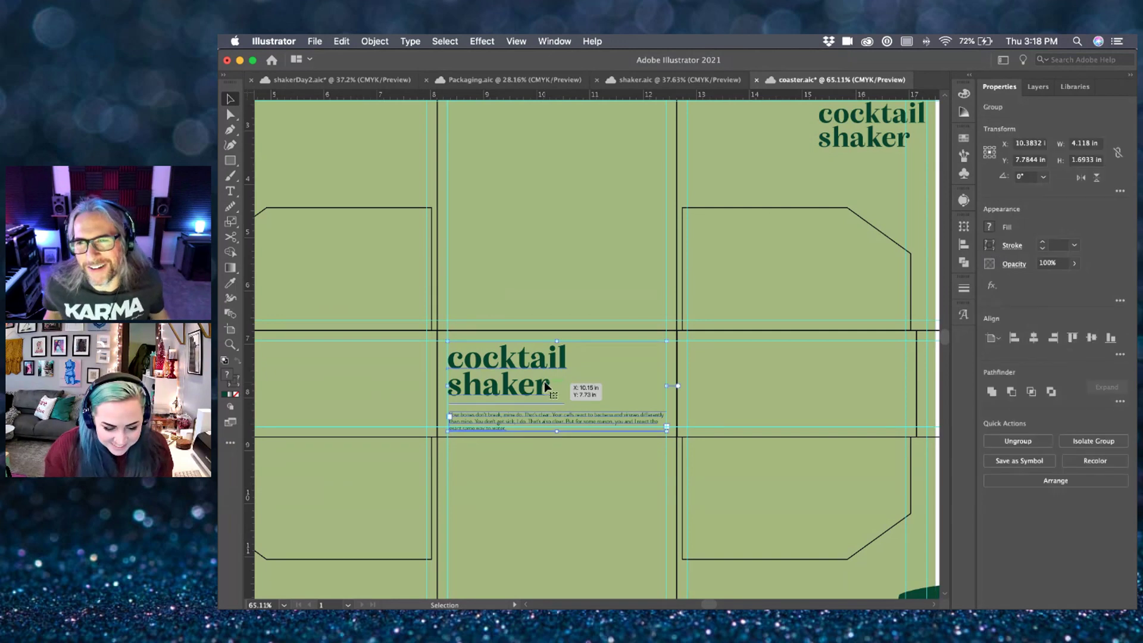
key("Up")
key("Up")
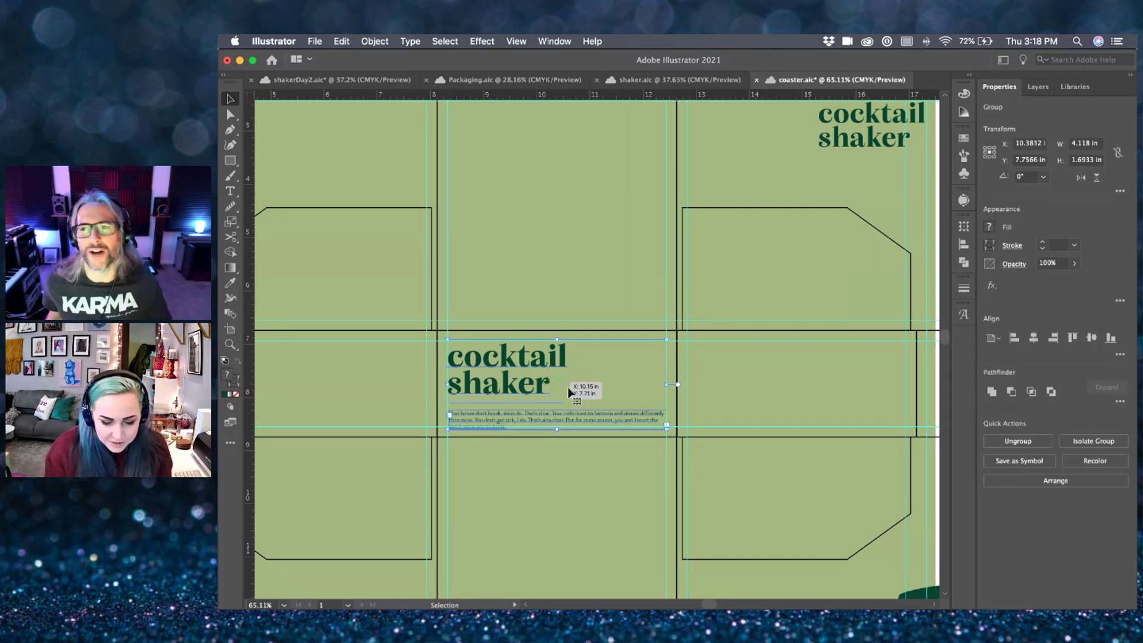
- Narrow the paragraph's text frame inside the group to about 3.75 in wide
double_click(605, 421)
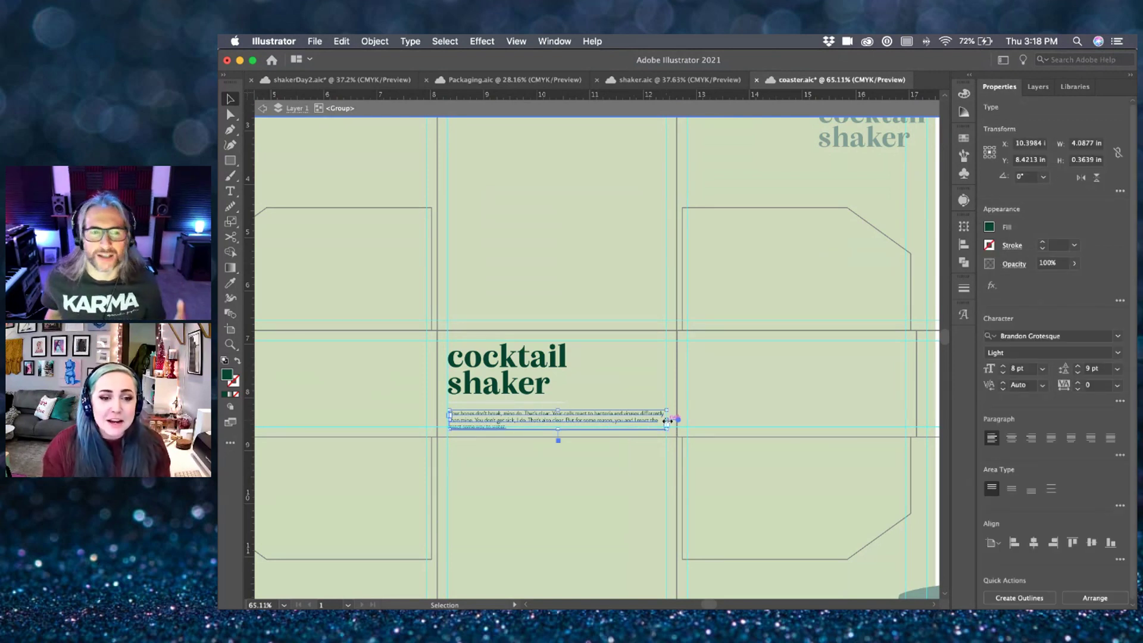
left_click_drag(667, 420, 650, 424)
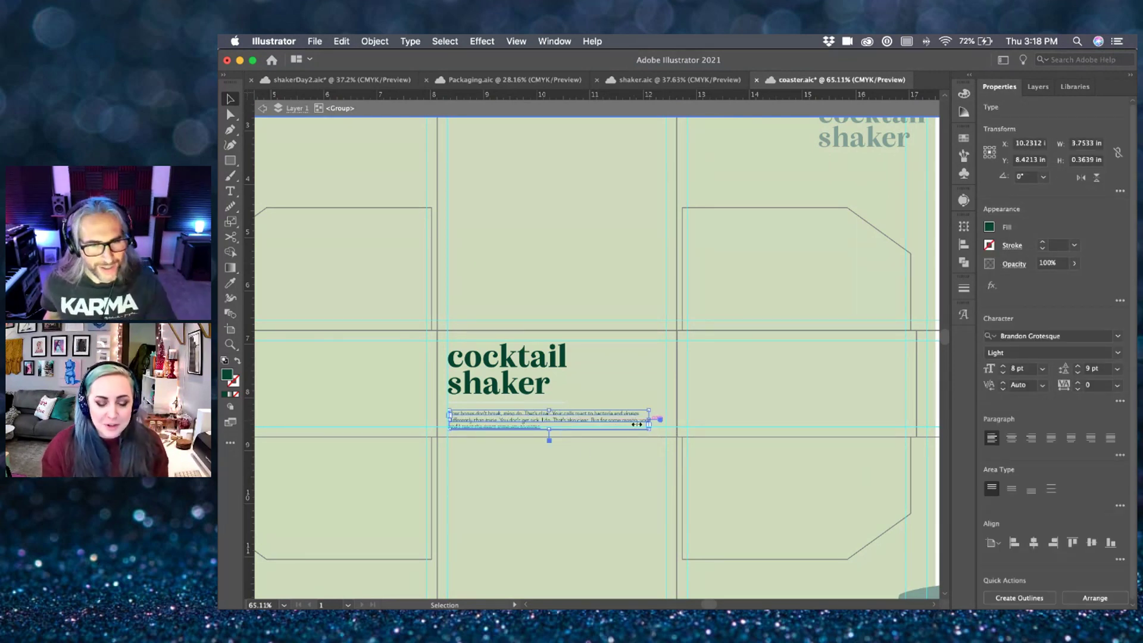
left_click(583, 454)
left_click(522, 384)
double_click(541, 456)
- Shift the cocktail shaker text group to the central panel's right margin guide and slightly upward, above the lower guide
left_click_drag(541, 390, 554, 386)
key("Right")
key("Right")
key("Right")
key("Right")
key("Right")
key("Right")
key("Right")
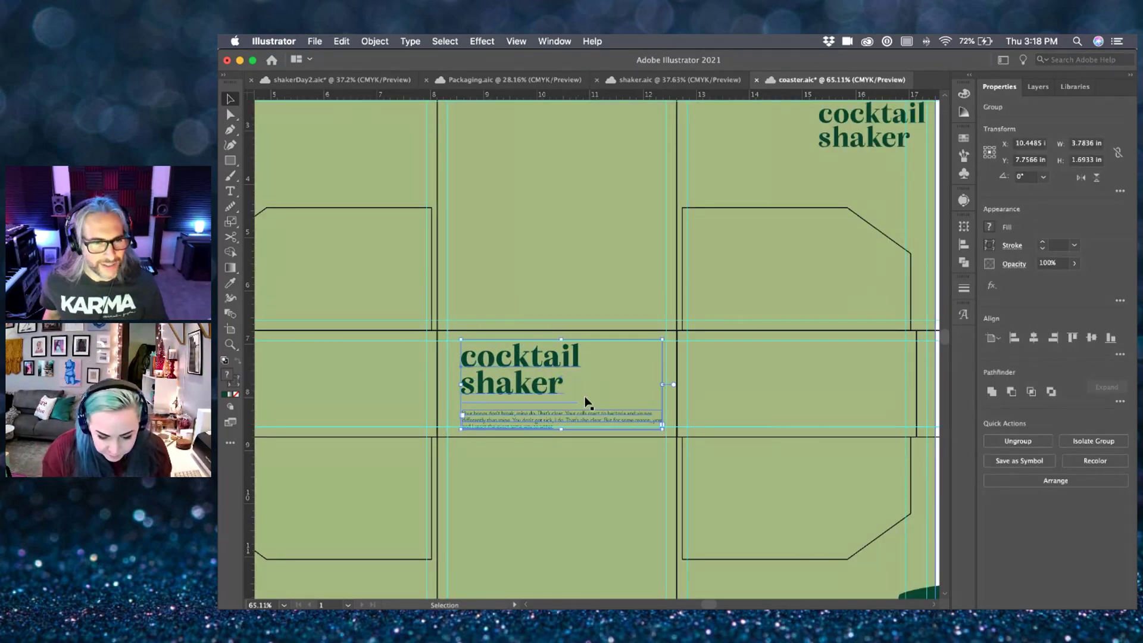
key("Up")
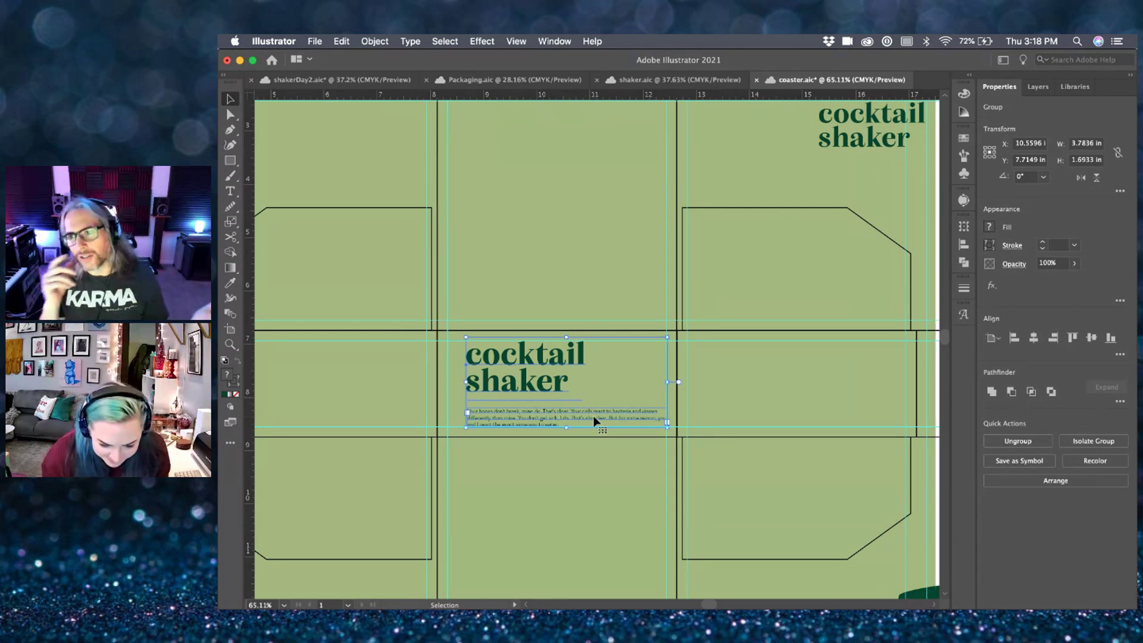
left_click(598, 453)
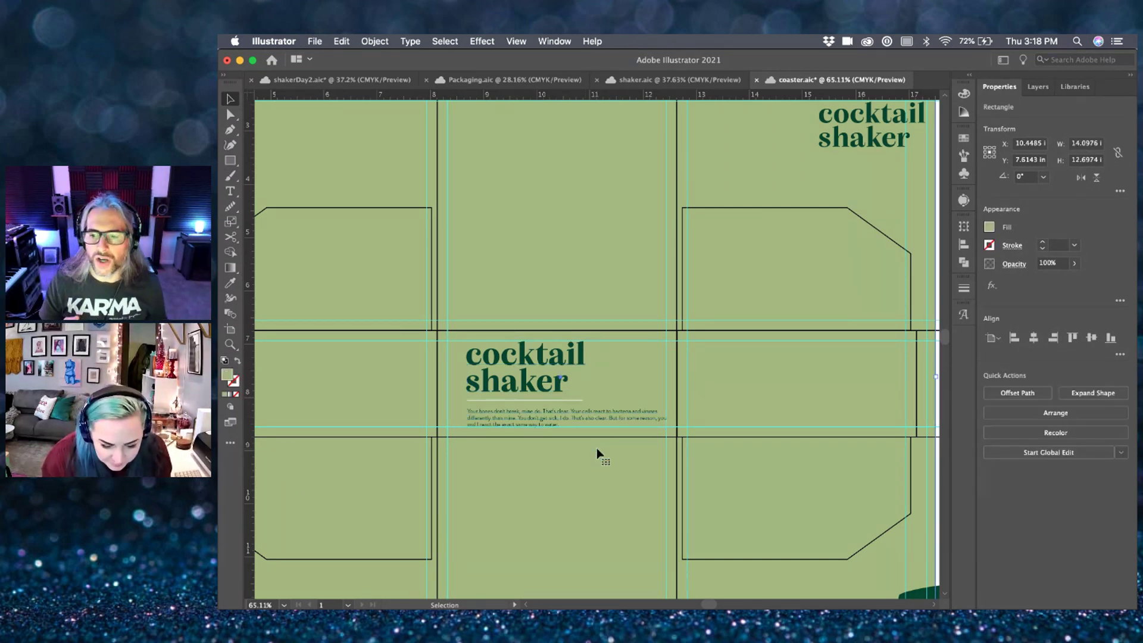
- Replace the central panel's heading text with "wooden coasters" on two lines
scroll(598, 453, "down", 5)
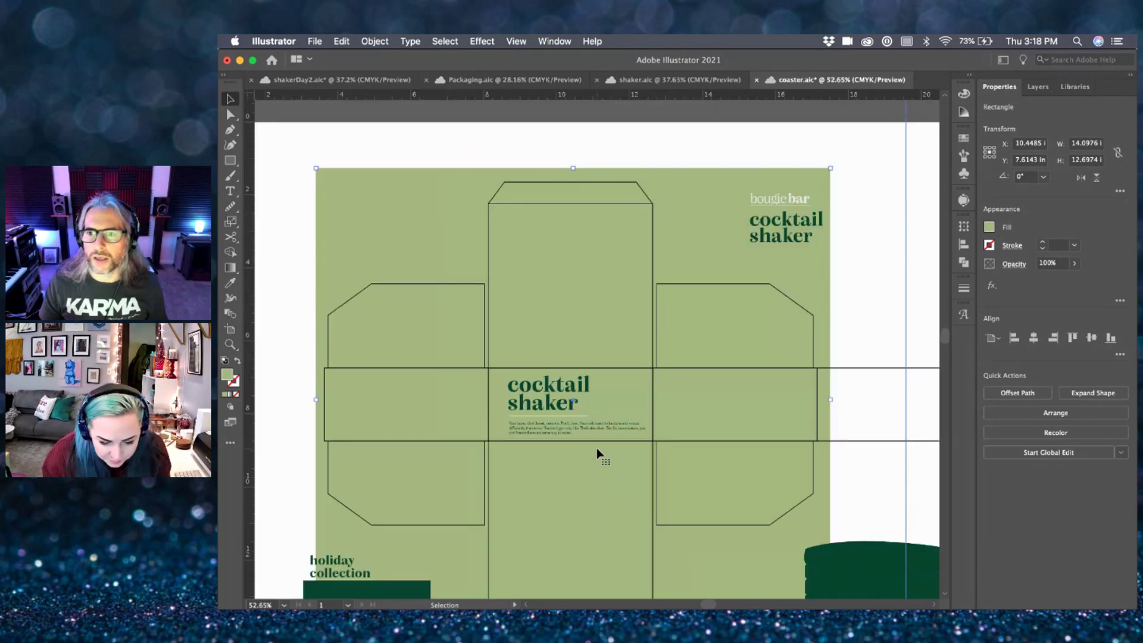
double_click(580, 405)
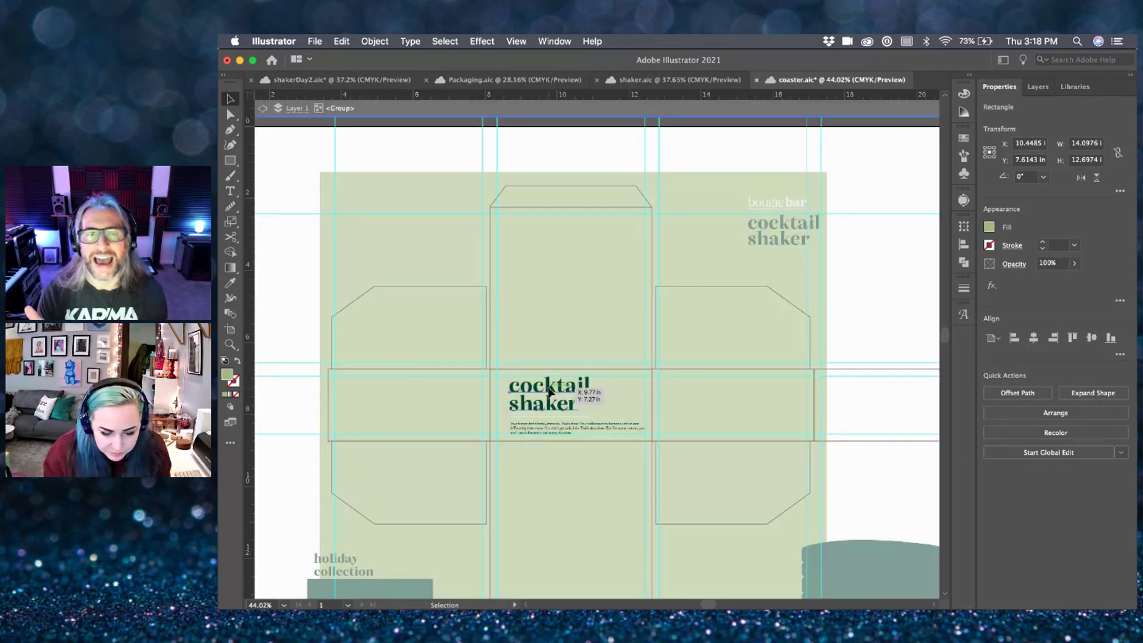
key("super+a")
type("wooden")
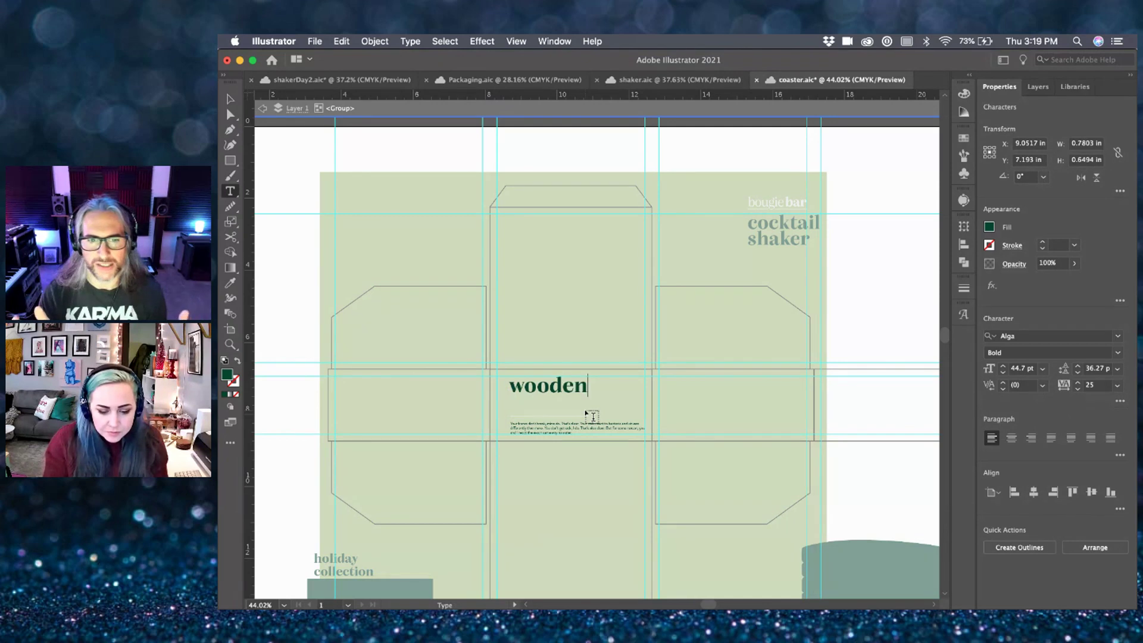
key("Return")
type("coasters")
left_click(229, 100)
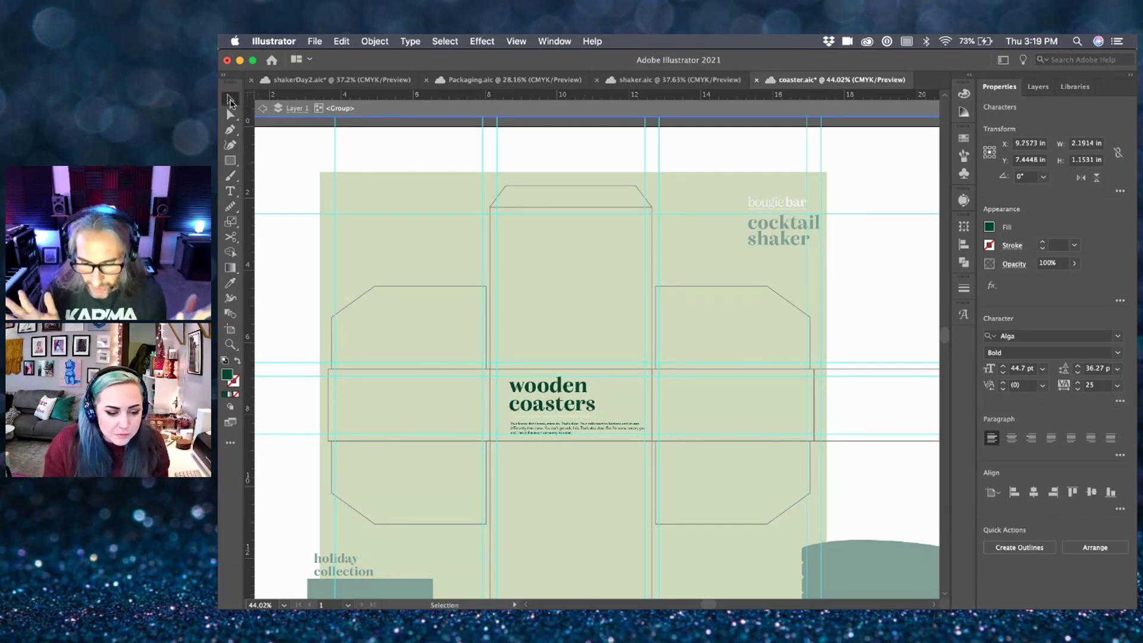
double_click(268, 156)
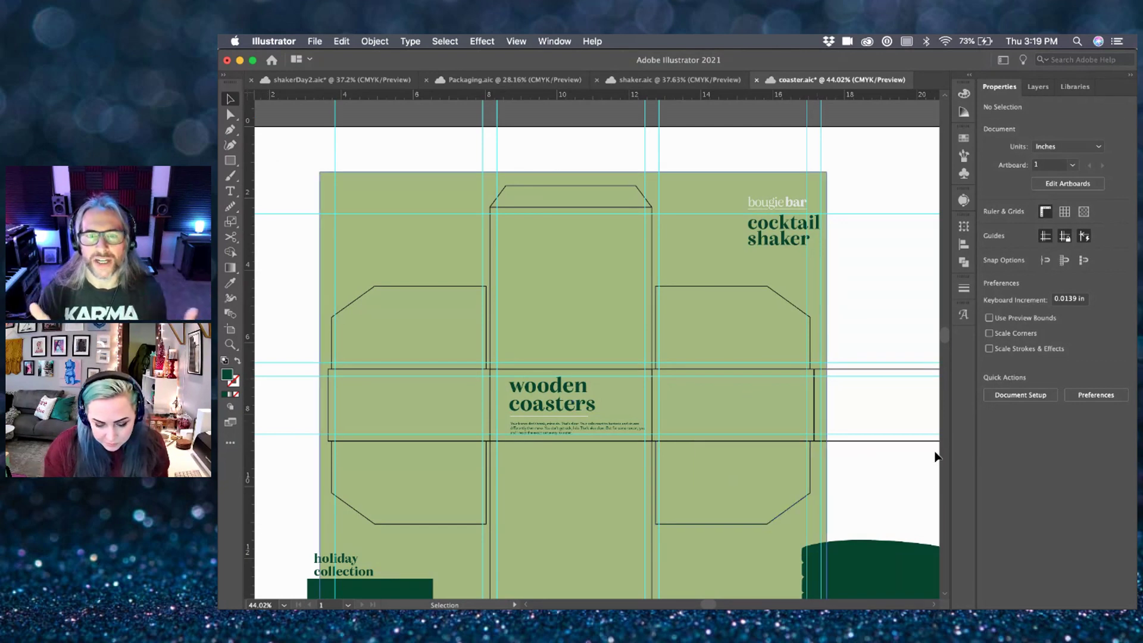
- Move the dark green brush shape onto the left side panel beside the wooden coasters text, slightly below the upper guide
left_click(552, 403)
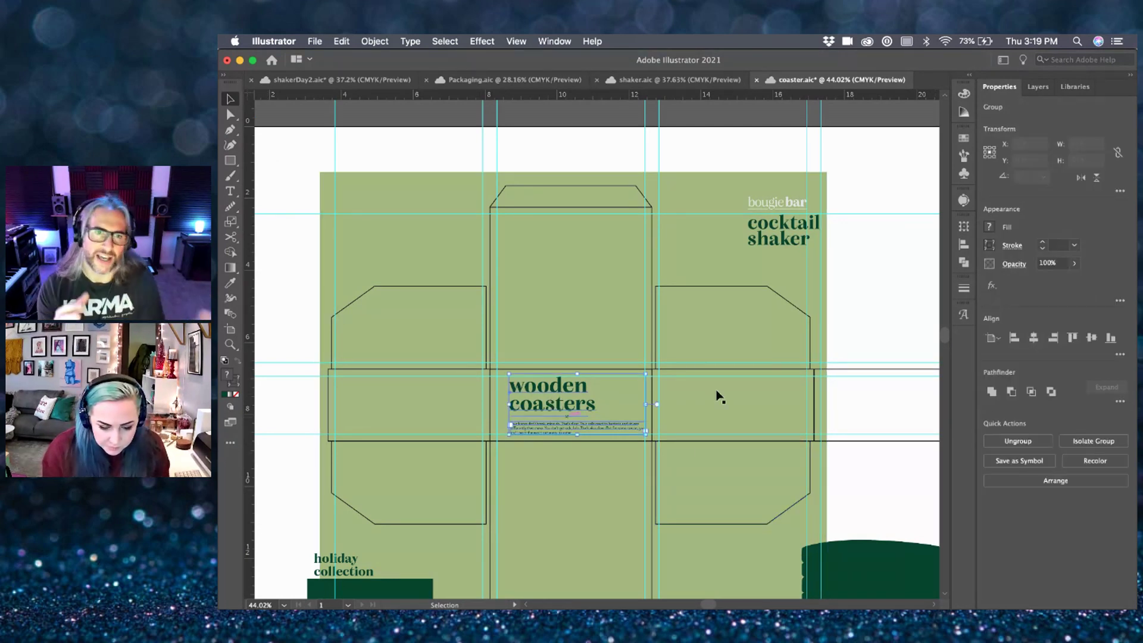
left_click(849, 401)
left_click_drag(827, 548, 406, 394)
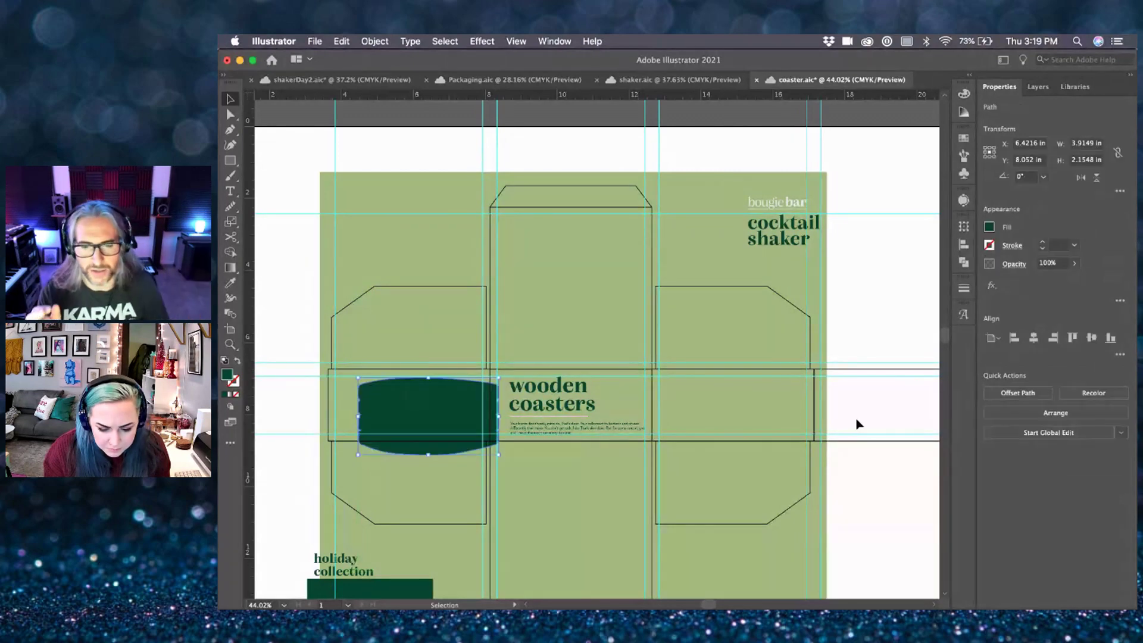
left_click(858, 425)
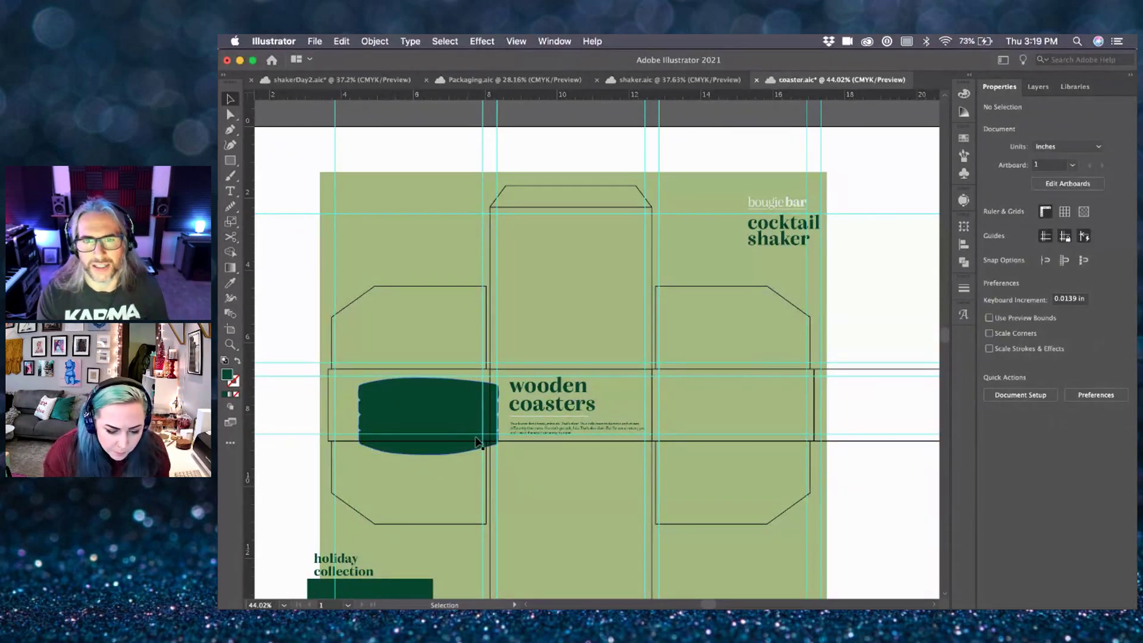
left_click_drag(461, 421, 461, 429)
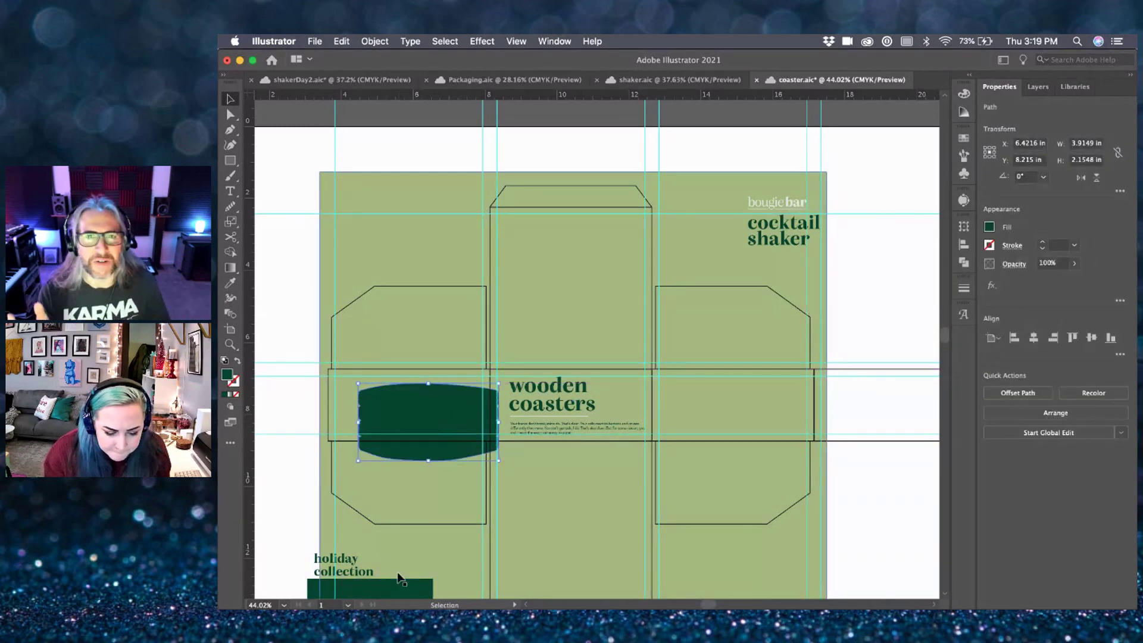
- Place the holiday collection artwork at the left side panel's upper-left guide corner and shift the brush shape lower to clear its title
left_click_drag(394, 593, 421, 411)
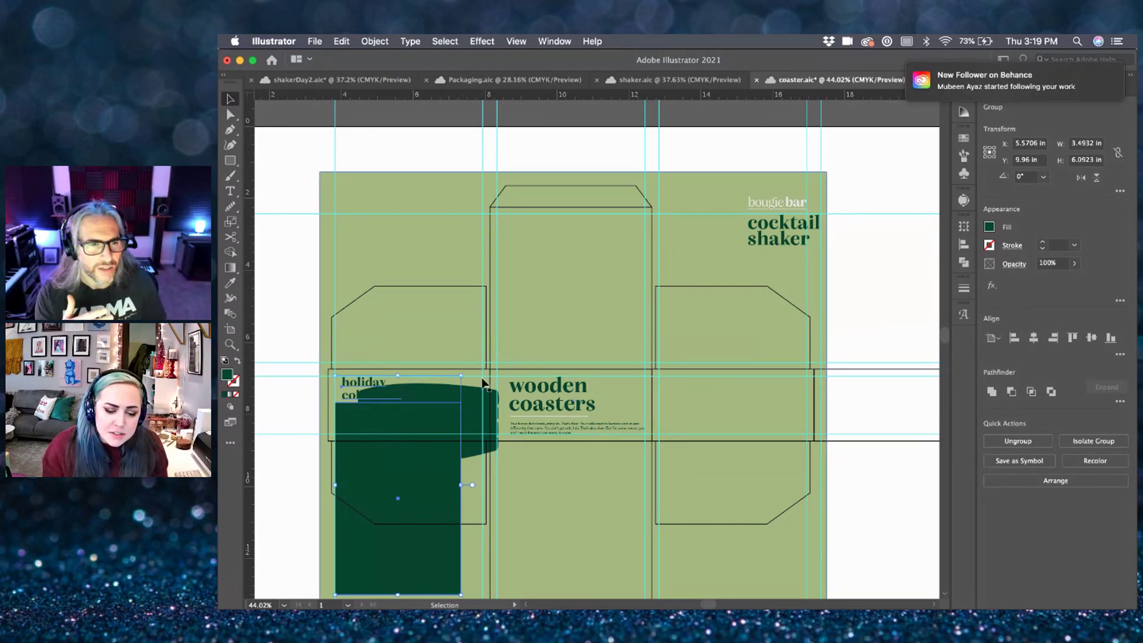
left_click(482, 416)
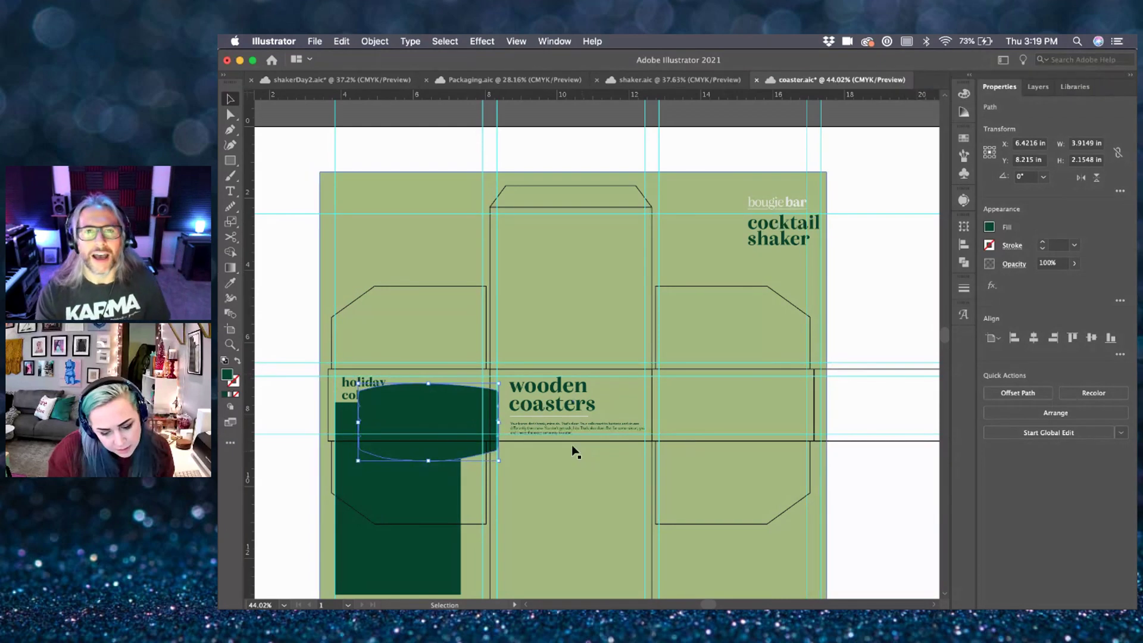
left_click_drag(472, 417, 471, 431)
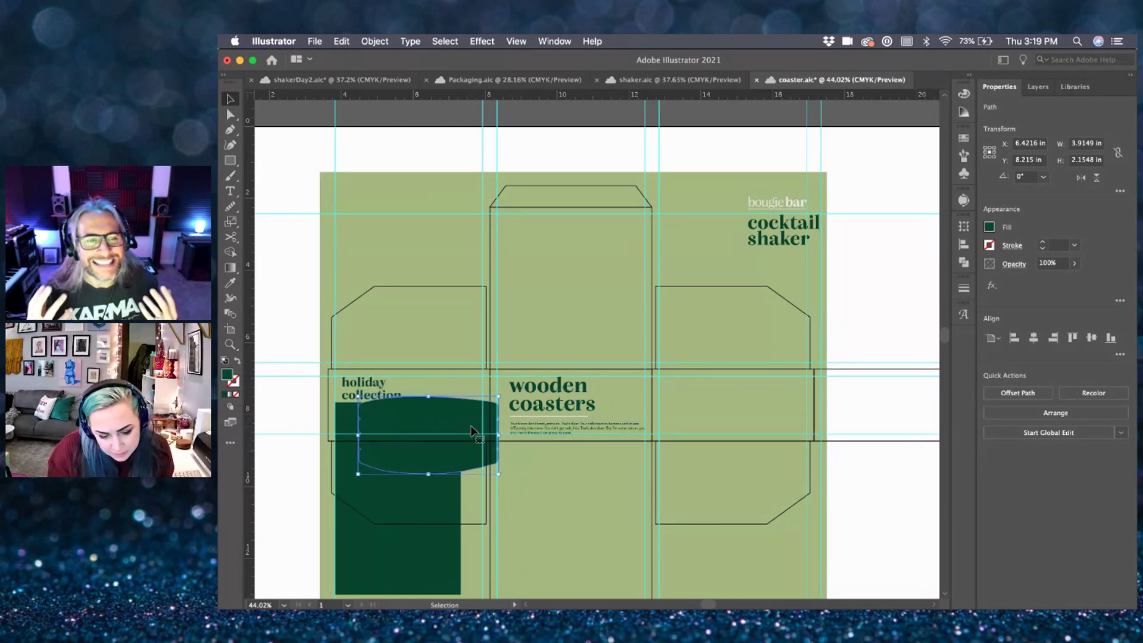
- Remove the line break in the holiday collection title so it runs on a single line
double_click(351, 400)
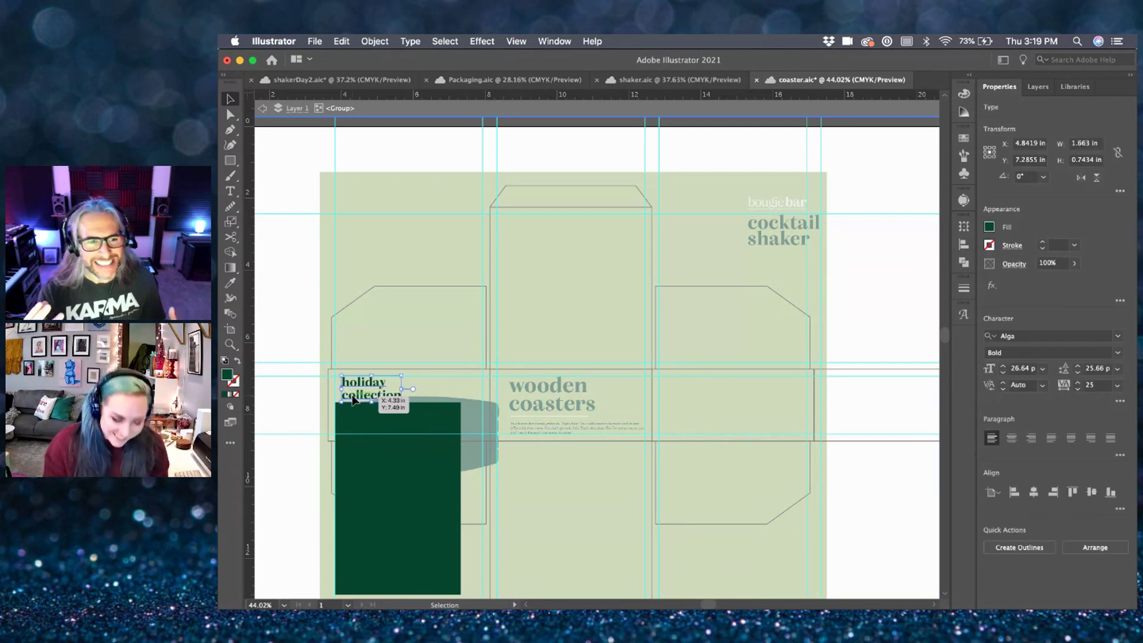
double_click(352, 400)
key("BackSpace")
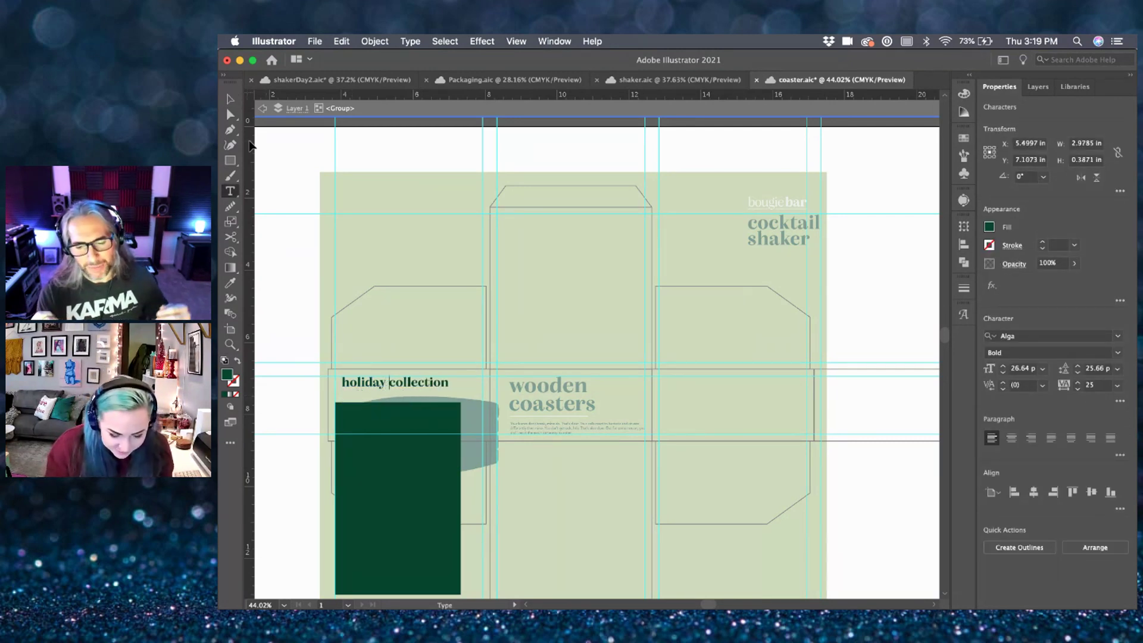
left_click(228, 97)
double_click(271, 201)
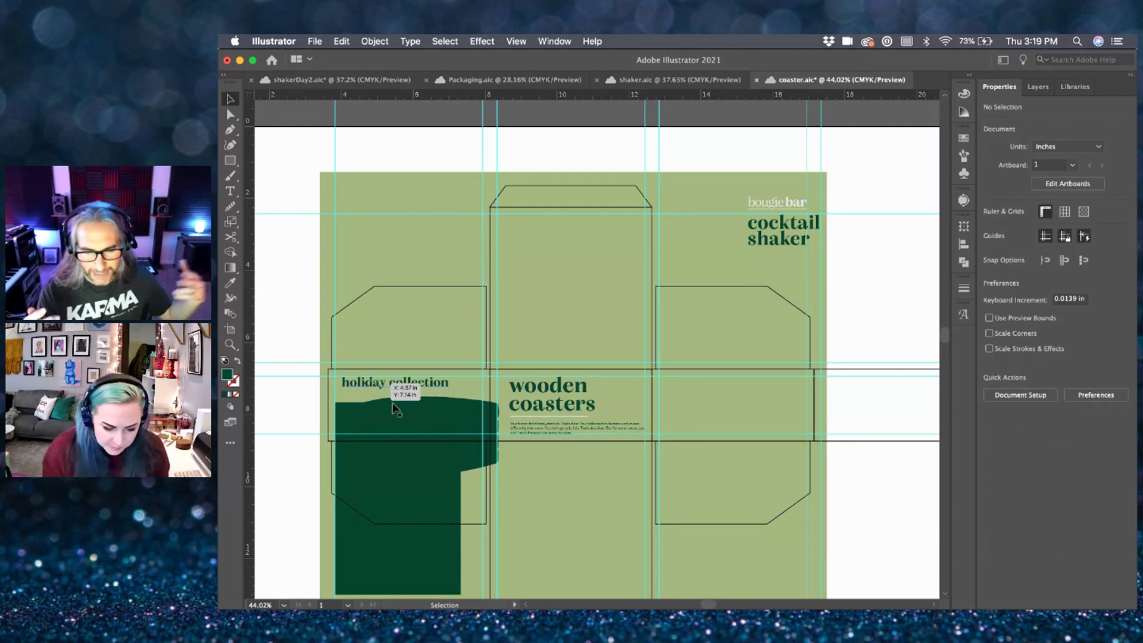
- Isolate the holiday collection group and nudge its title left until it lines up with the side panel's left margin guide
left_click(391, 386)
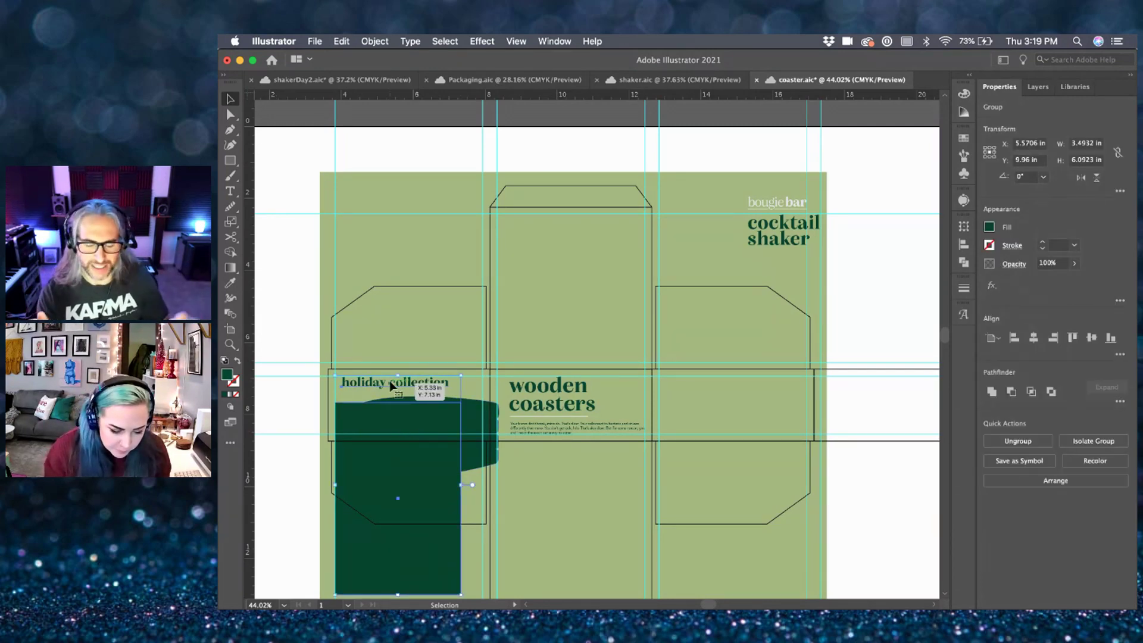
scroll(391, 384, "up", 2)
double_click(403, 387)
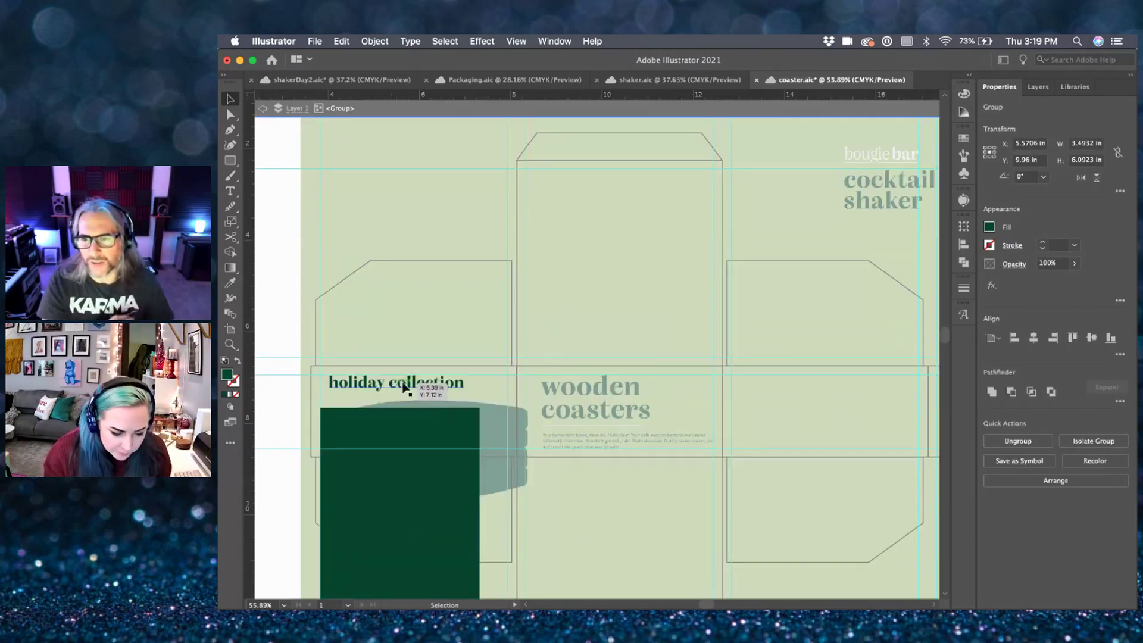
key("Left")
key("Left")
key("Left")
key("Left")
key("Left")
key("Left")
key("Left")
key("Left")
key("Left")
key("Left")
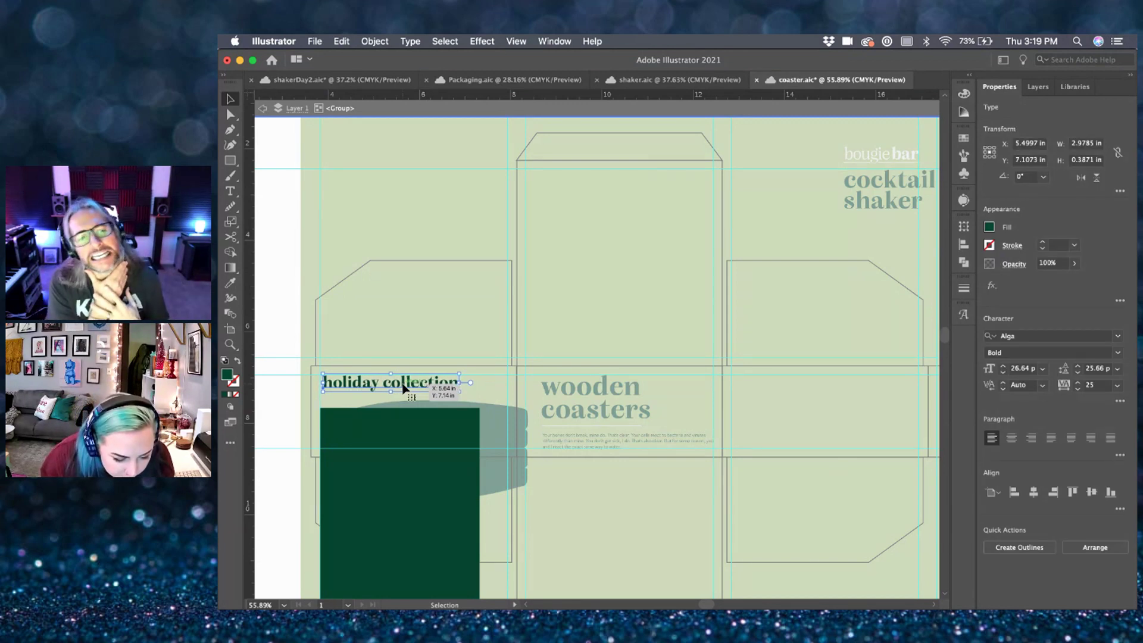
key("Left")
key("Left")
key("Left")
key("Left")
key("Left")
scroll(361, 397, "up", 3)
key("Left")
key("Left")
key("Left")
key("Left")
key("Left")
key("Left")
key("Left")
key("Left")
scroll(341, 418, "down", 3)
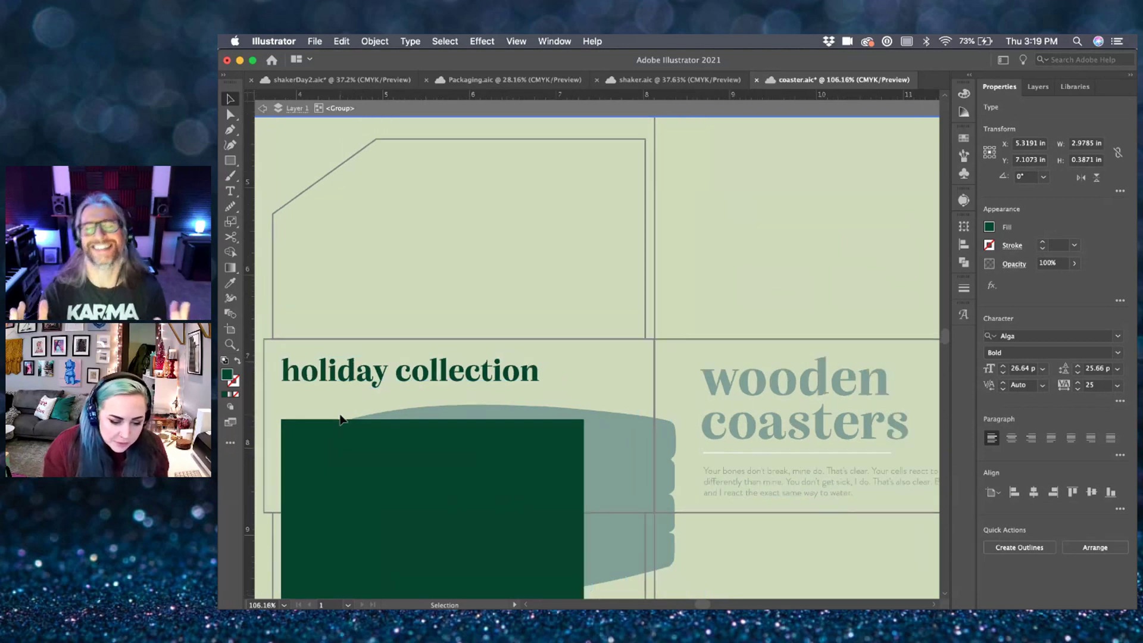
scroll(340, 419, "down", 1)
left_click(283, 432)
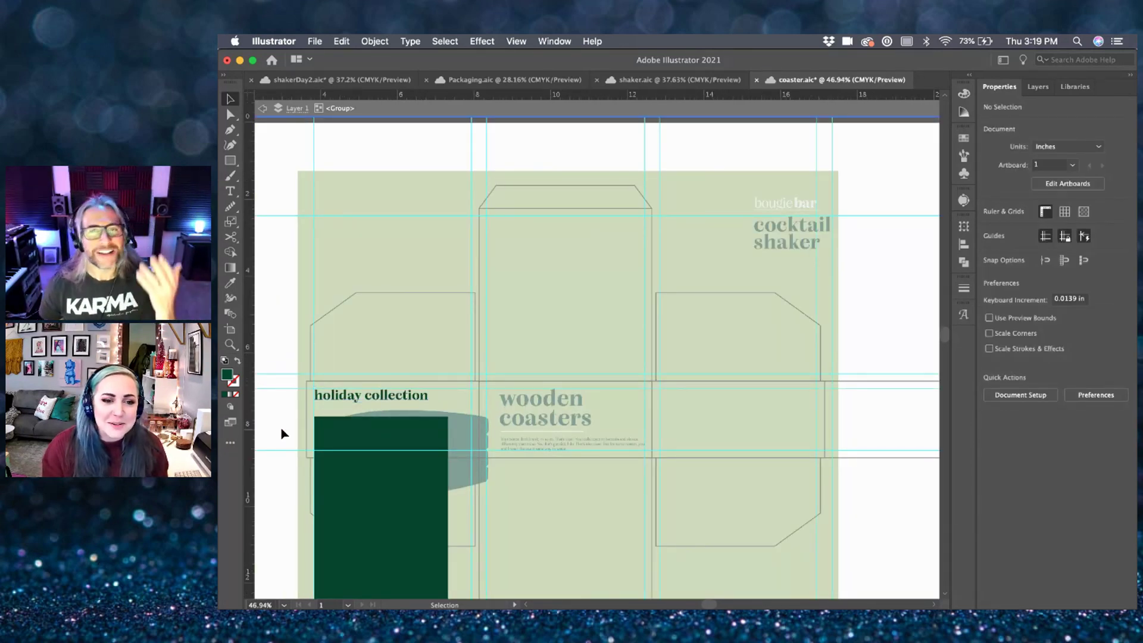
scroll(282, 433, "up", 2)
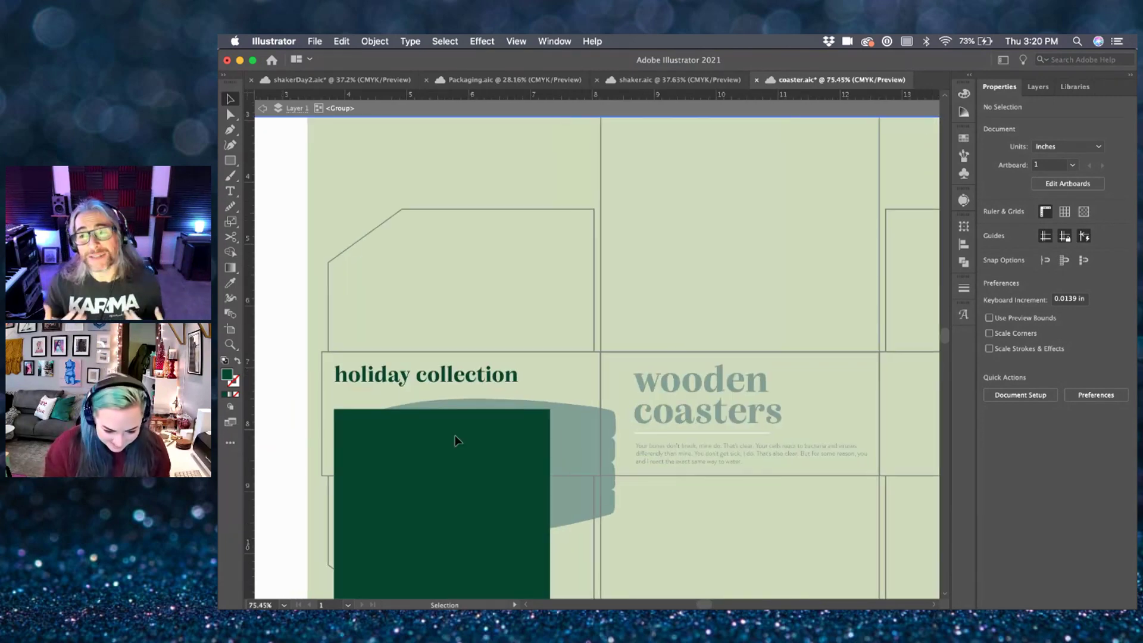
left_click(547, 432)
key("Escape")
- Lower the top curve of the dark green brush shape with Direct Selection so its upper edge runs flatter
left_click(599, 424)
left_click(613, 425)
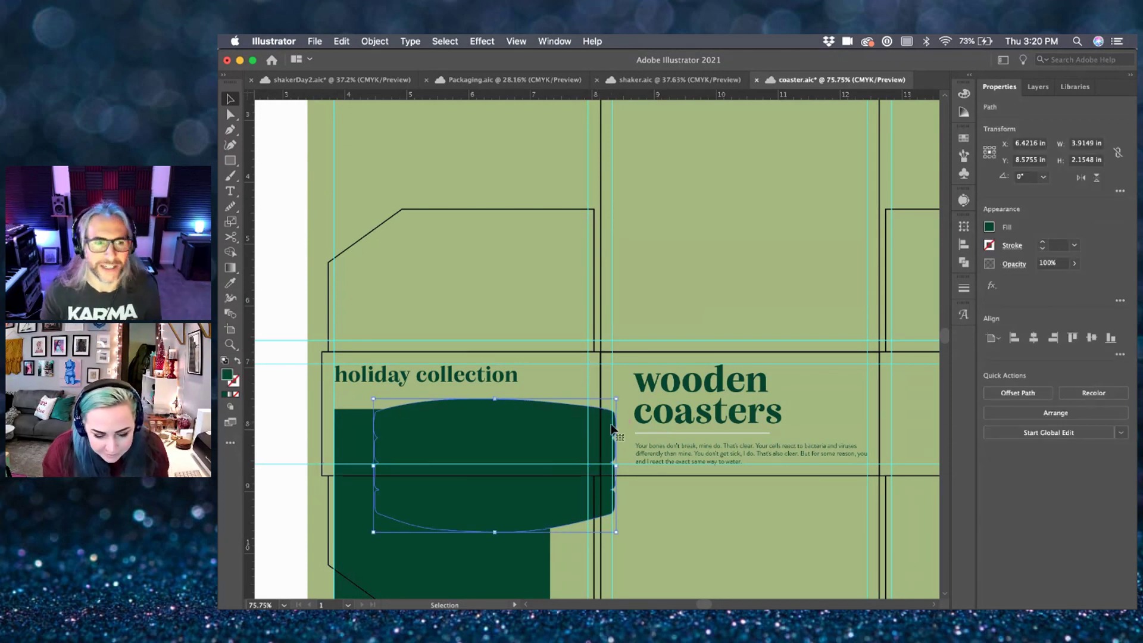
key("a")
left_click_drag(526, 403, 517, 409)
left_click_drag(439, 407, 514, 409)
left_click(280, 451)
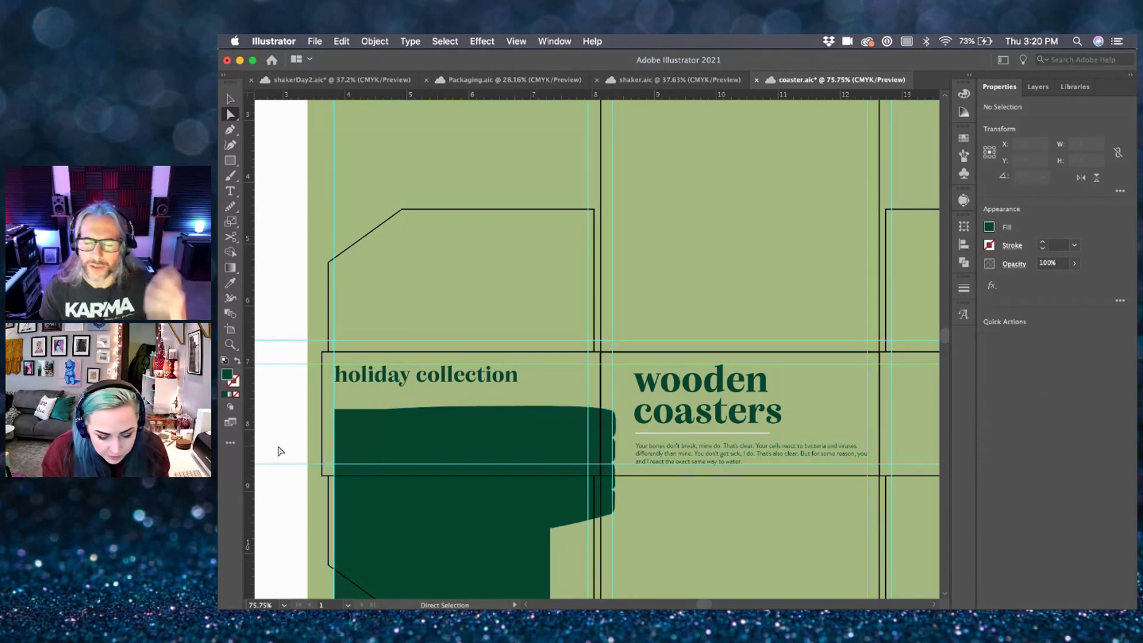
- Move the dark green rectangle inside the holiday collection group up slightly to meet the brush shape's top edge
key("v")
left_click(369, 517)
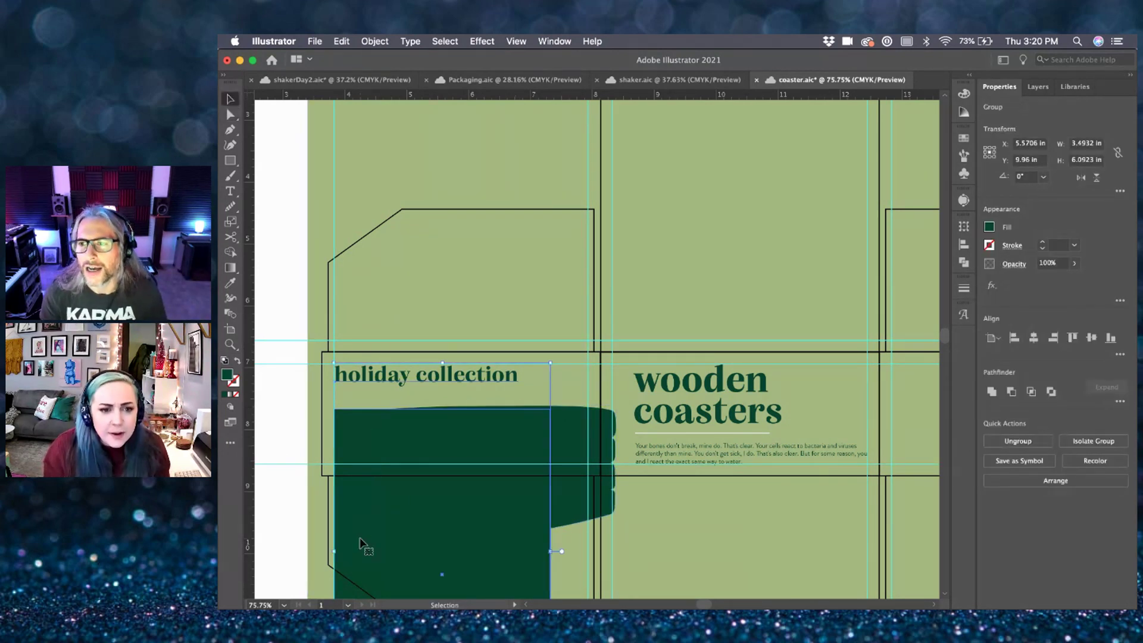
double_click(362, 543)
left_click_drag(470, 540, 468, 533)
left_click(275, 459)
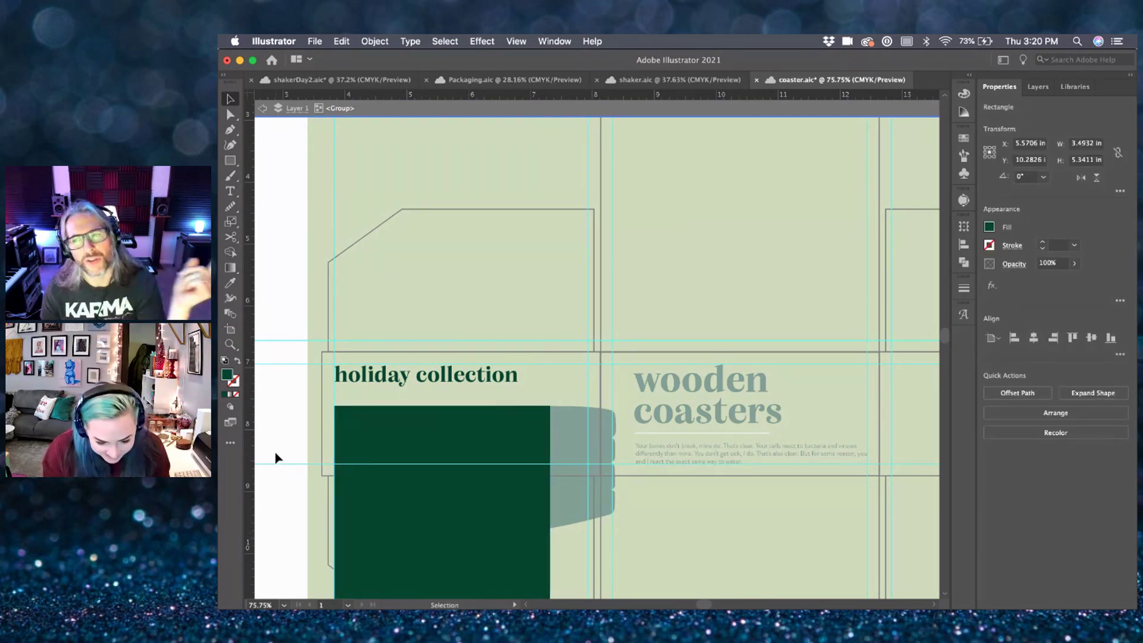
double_click(281, 439)
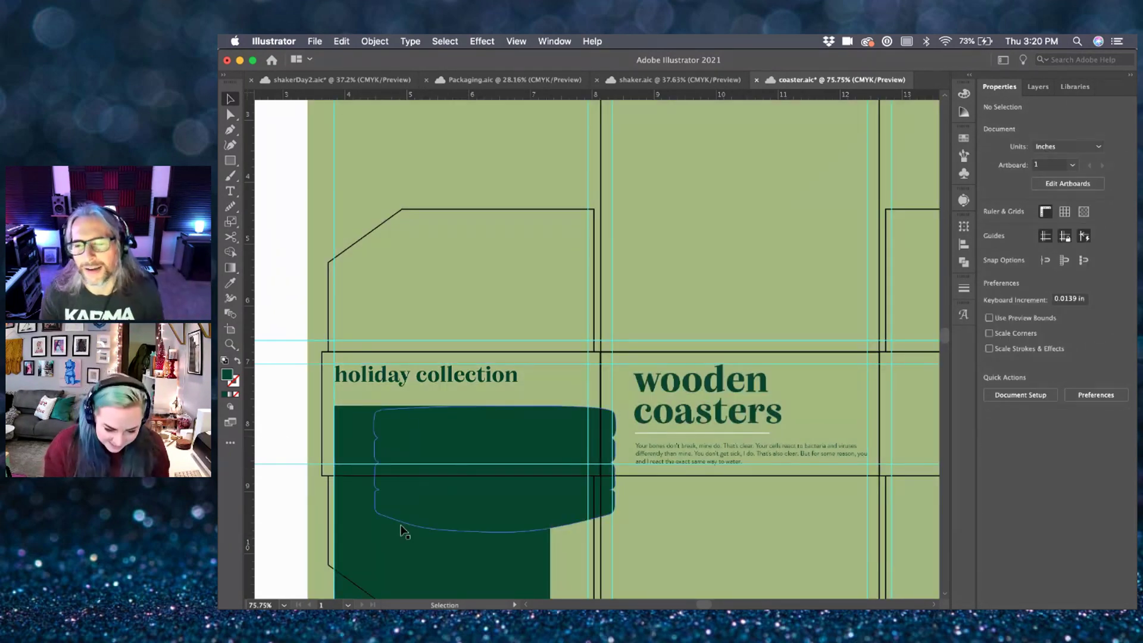
- Try to shorten the whole holiday collection group from its bottom edge
scroll(453, 488, "down", 5)
left_click(453, 503)
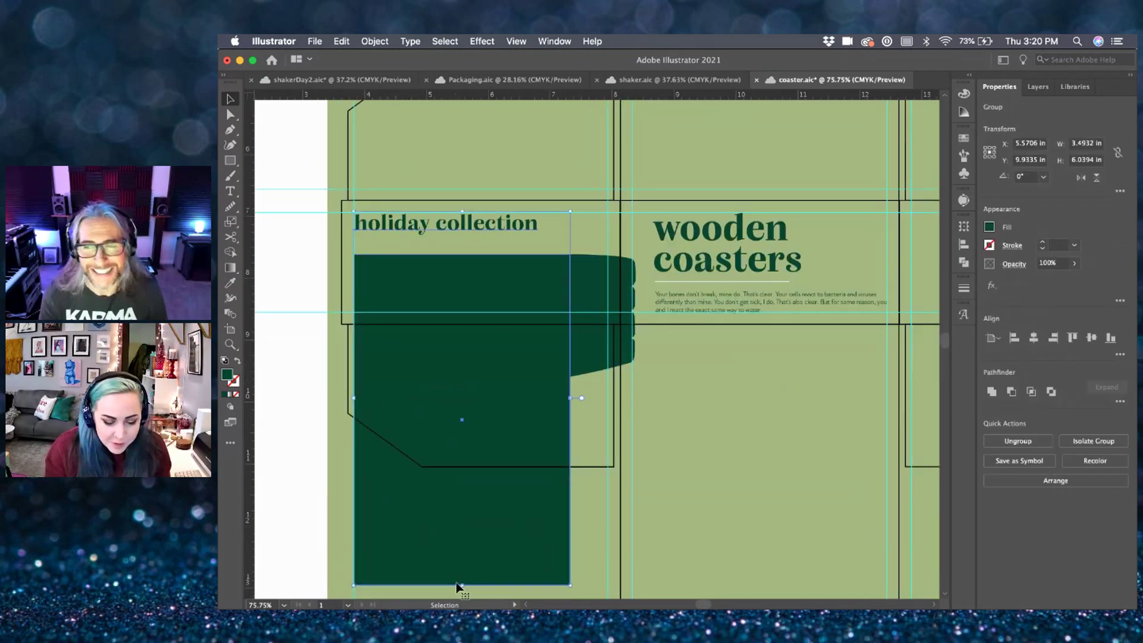
left_click_drag(462, 586, 500, 385)
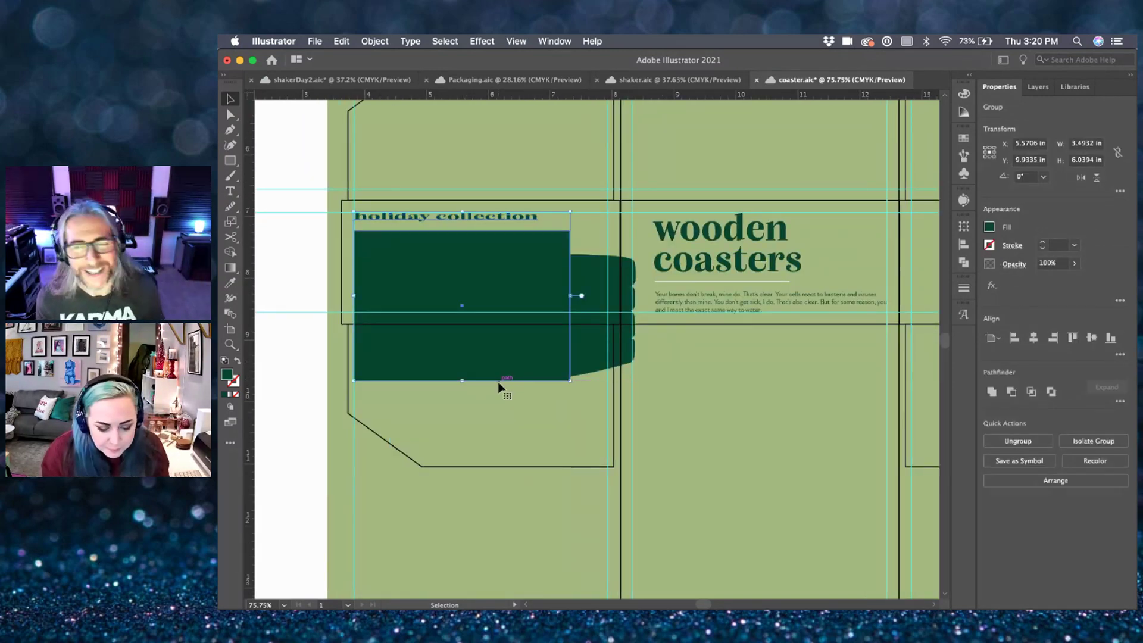
key("super+z")
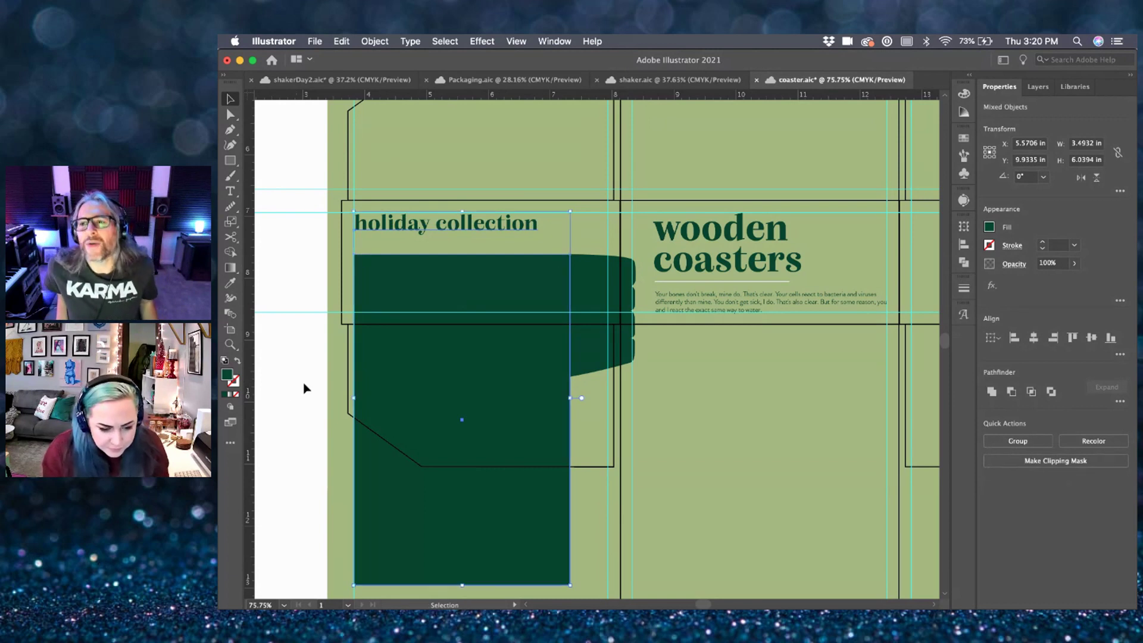
- Ungroup the holiday collection artwork and resize its rectangle to about 3.69 by 3.43 in, meeting the panel's left edge and lower flap's bottom edge
left_click(303, 389)
left_click(491, 277)
left_click(375, 282)
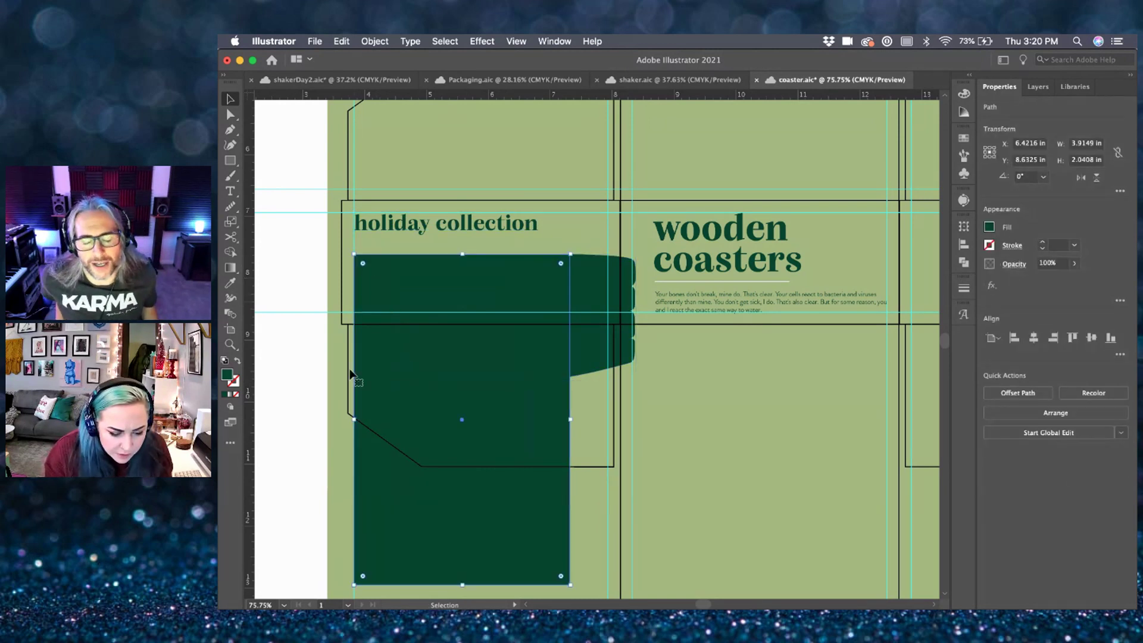
left_click_drag(354, 420, 342, 418)
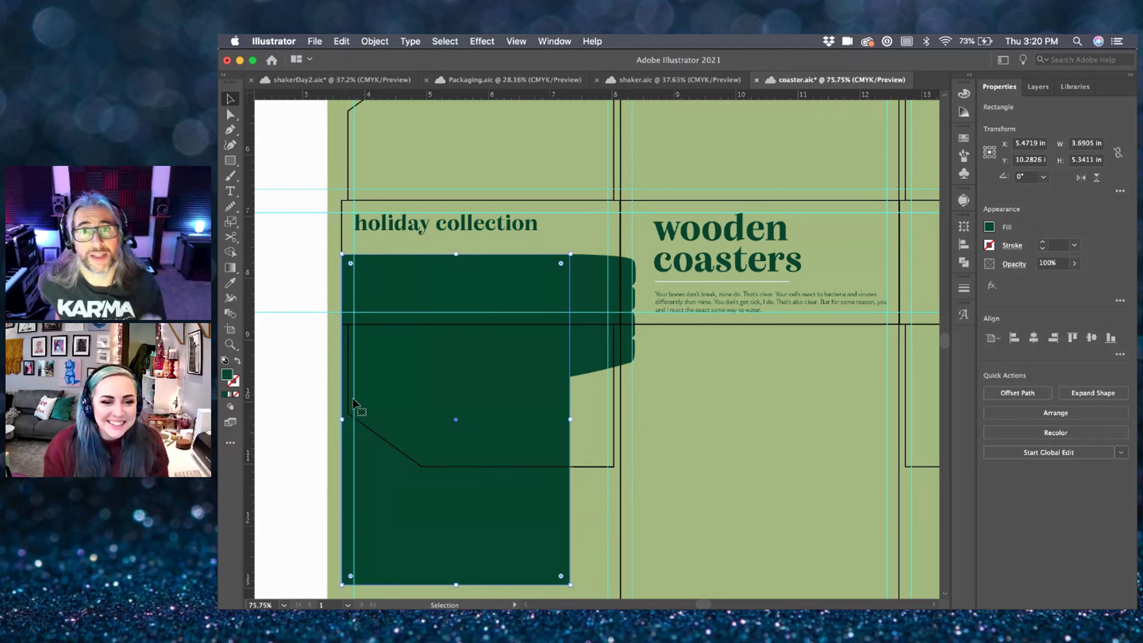
left_click_drag(457, 585, 502, 468)
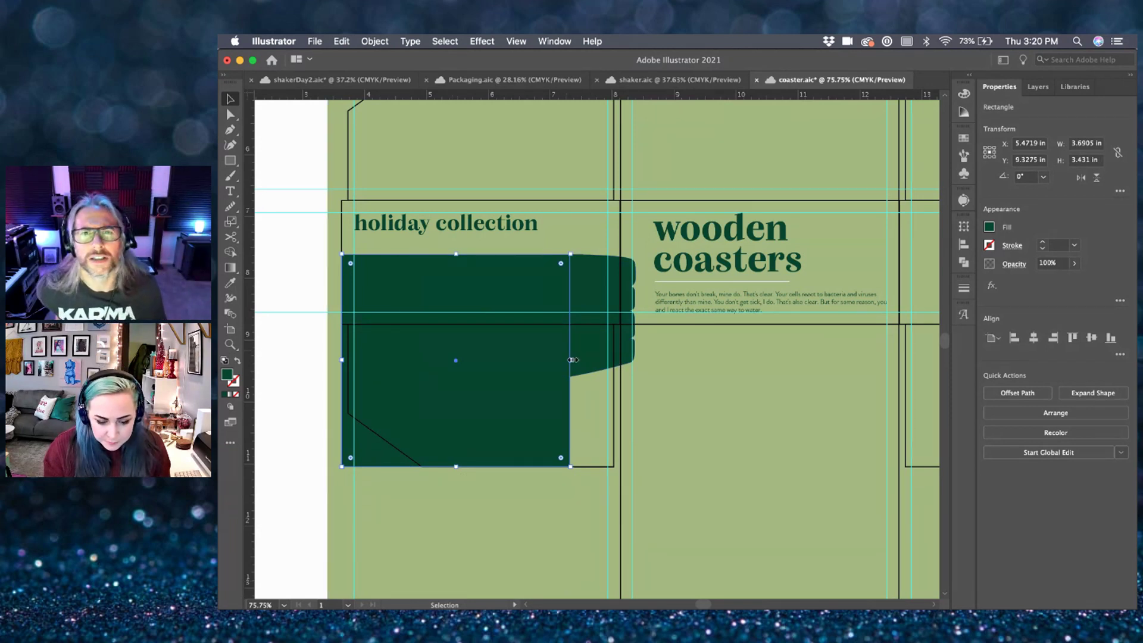
mouse_move(573, 359)
left_mouse_down()
mouse_move(606, 361)
mouse_move(575, 365)
left_mouse_up()
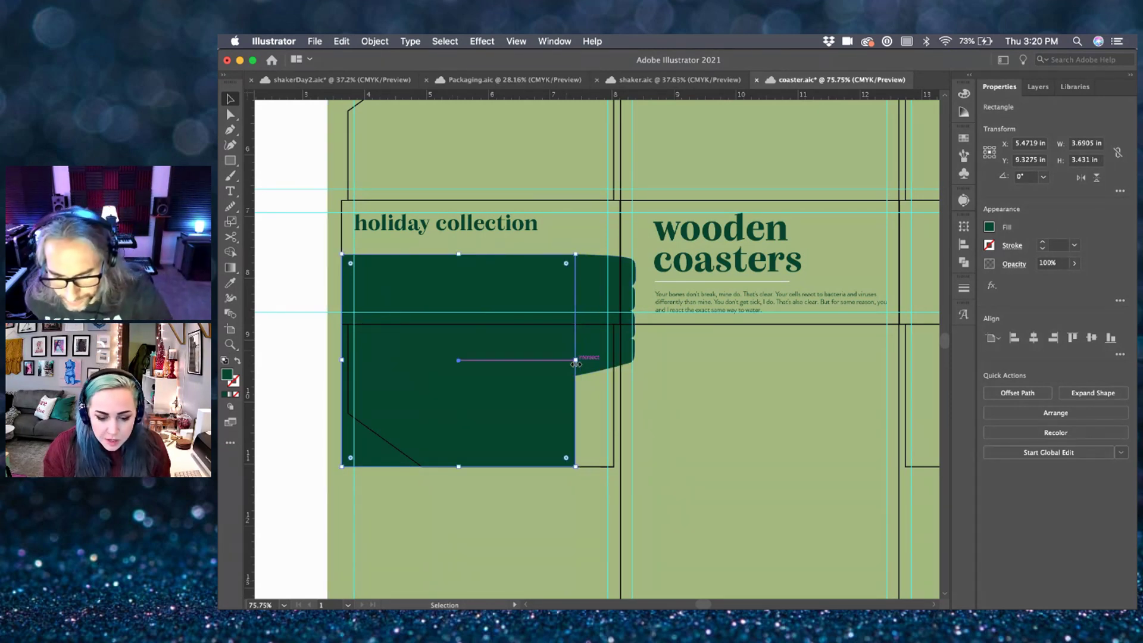
left_click(313, 403)
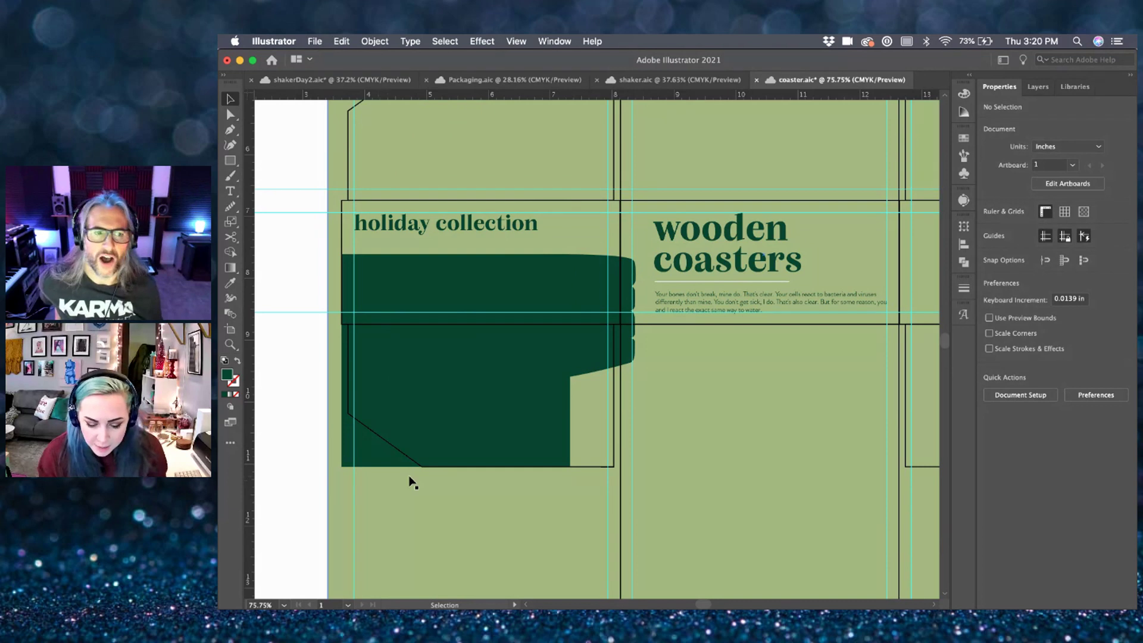
- Draw a background-green rectangle about 1.04 by 1.29 in over the brush shape's overhang below the wooden coasters panel's fold line
key("m")
left_click_drag(621, 326, 685, 405)
left_click(694, 409)
key("v")
left_click_drag(684, 368, 671, 354)
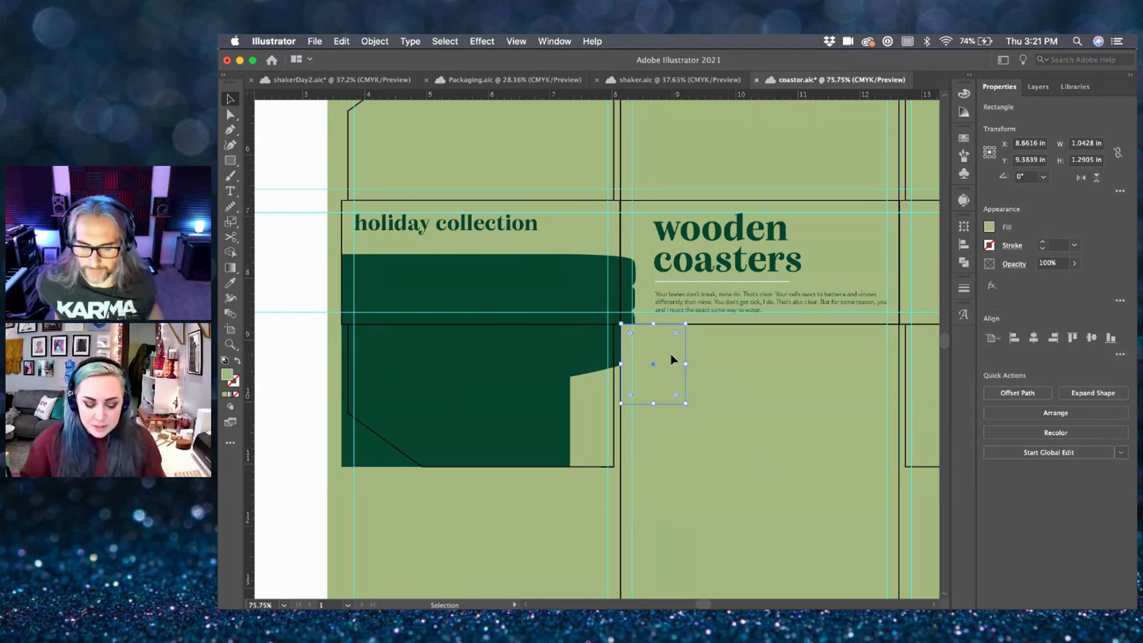
key("super+shift+bracketleft")
key("super+z")
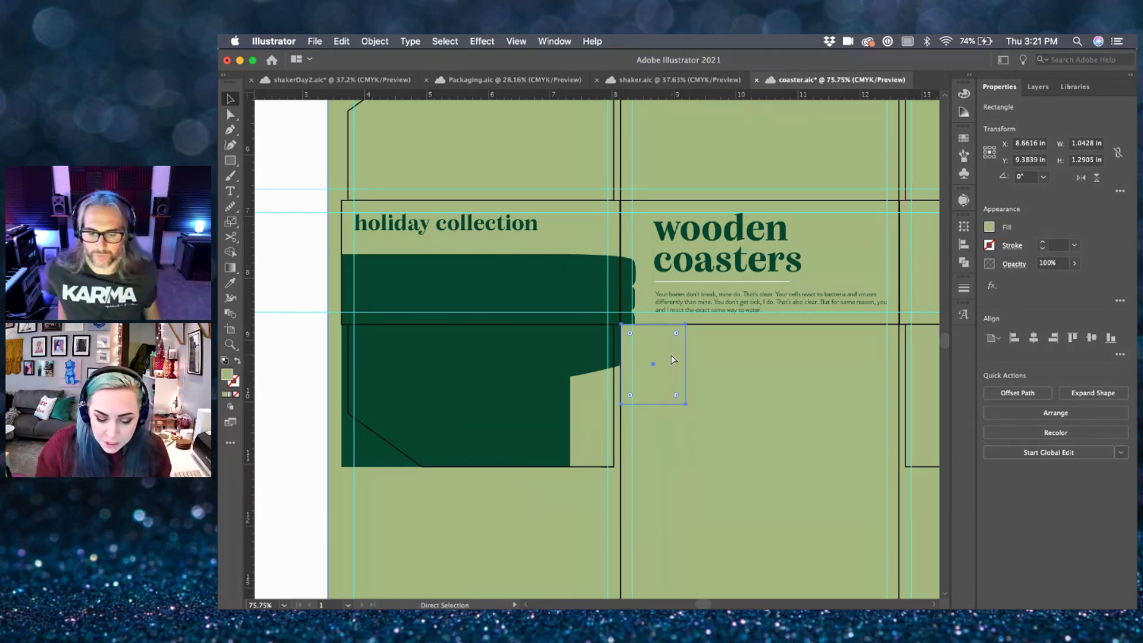
left_click(309, 378)
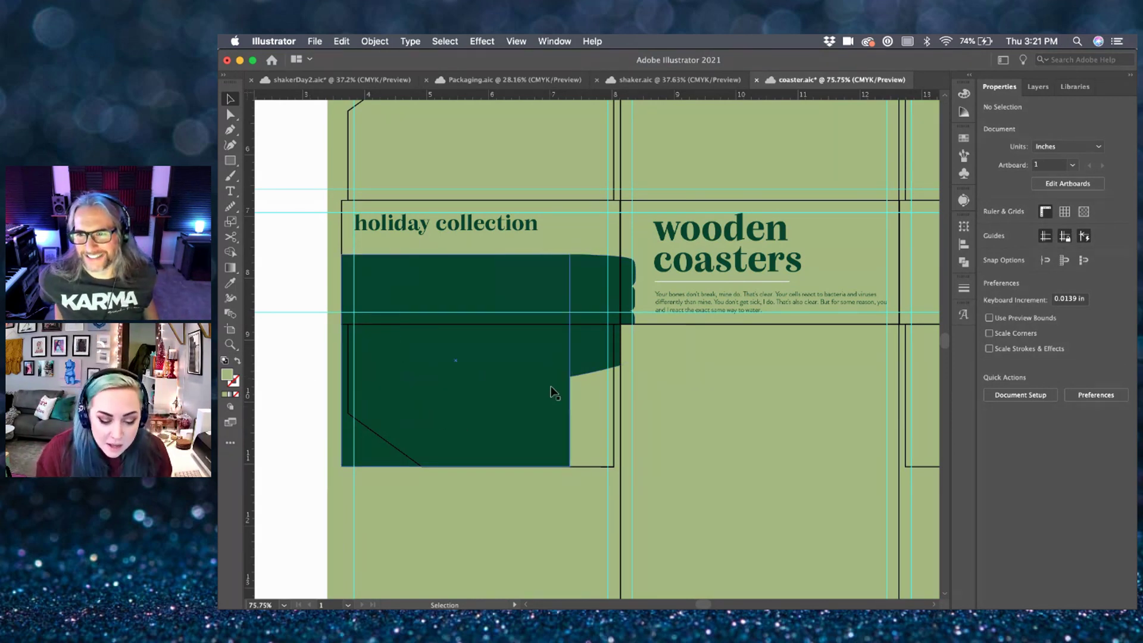
- Add an anchor point on the dark green rectangle's right side and extend its lower part to the flap's right edge
left_click(445, 460)
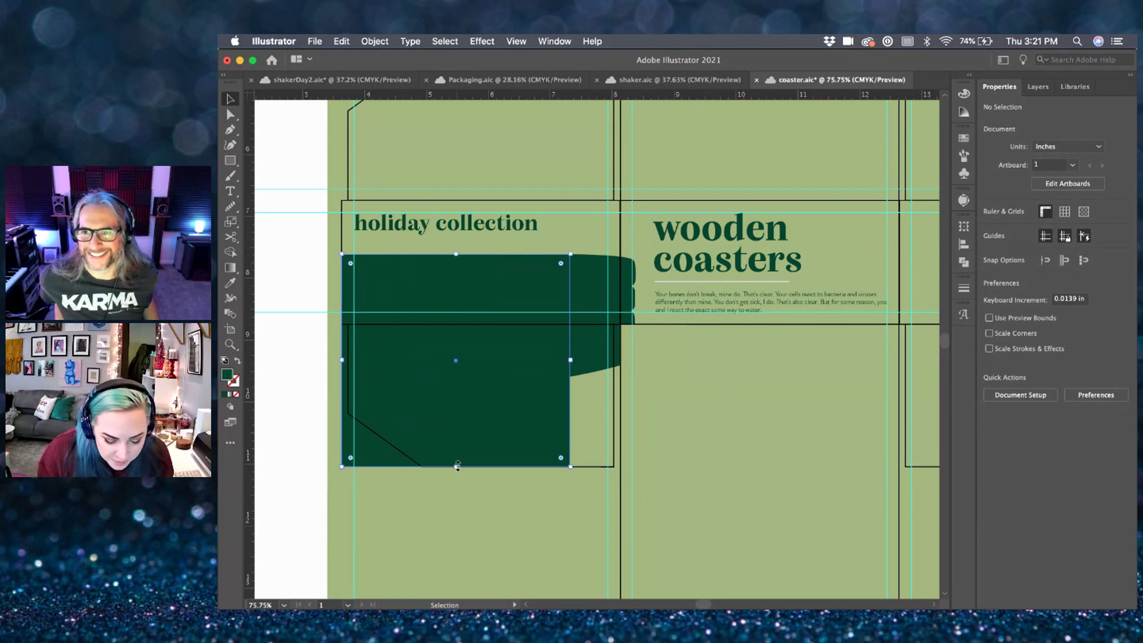
key("p")
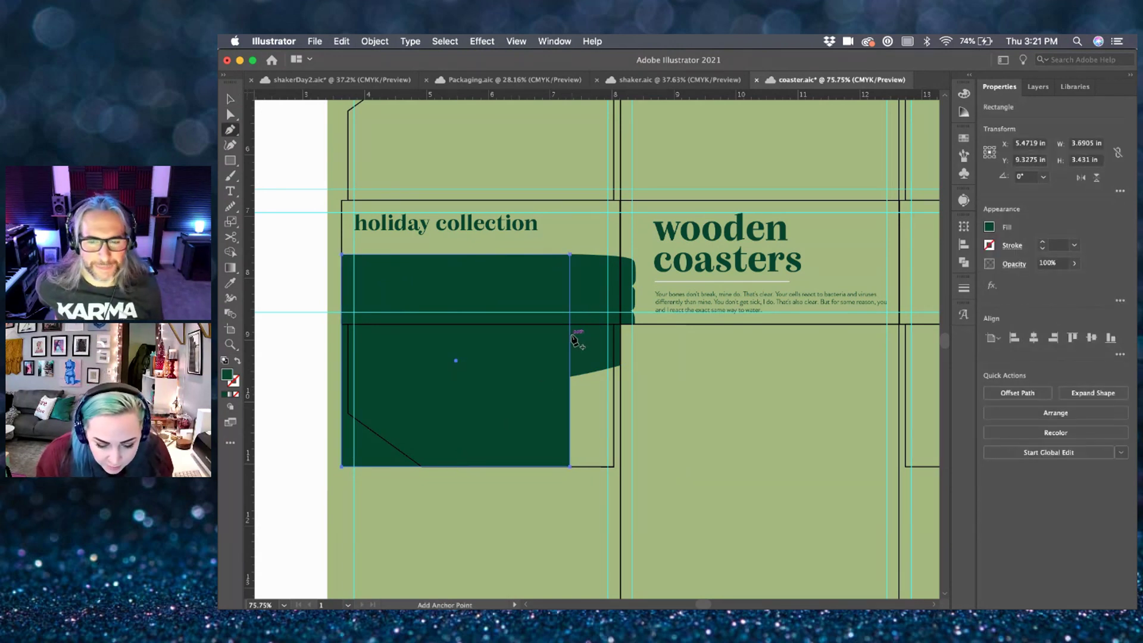
left_click(570, 333)
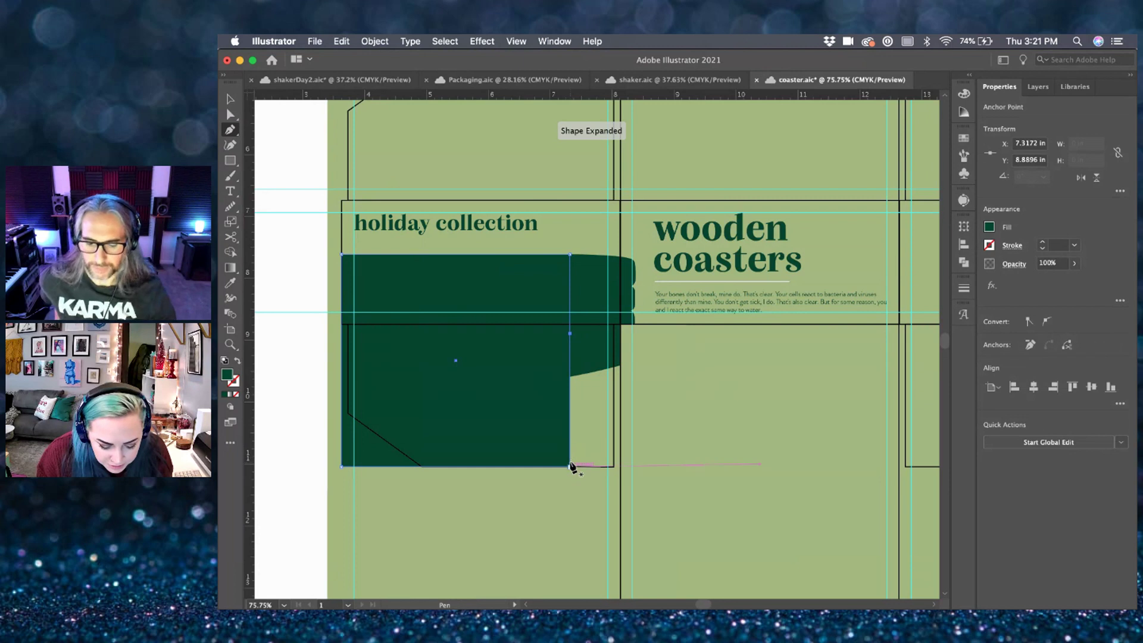
key("a")
left_click_drag(569, 334, 613, 334)
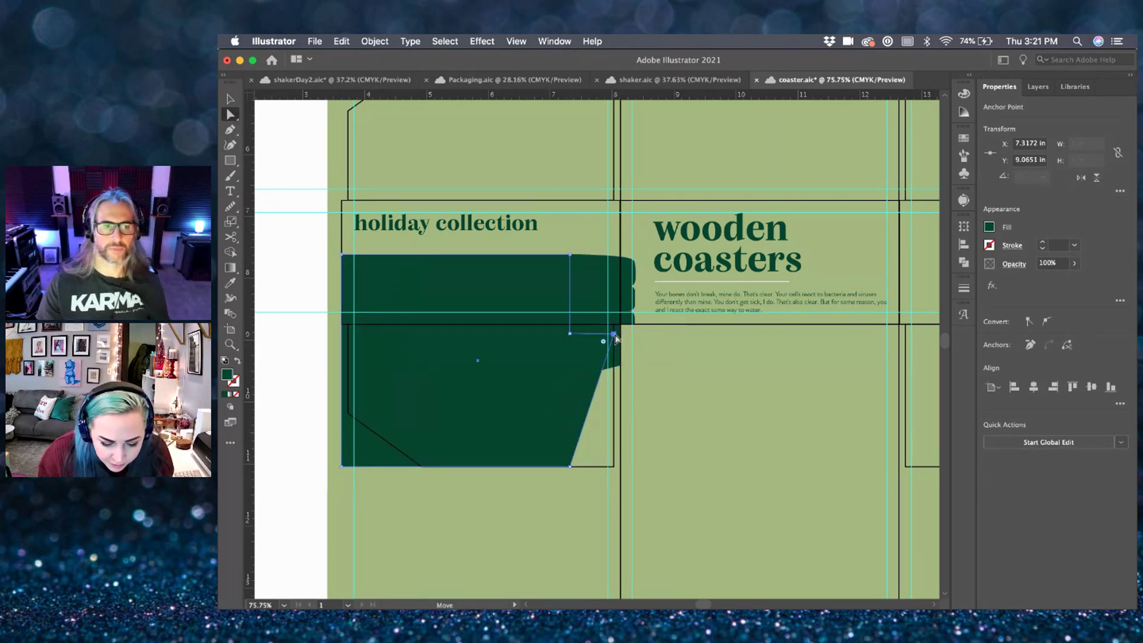
left_click_drag(571, 467, 614, 467)
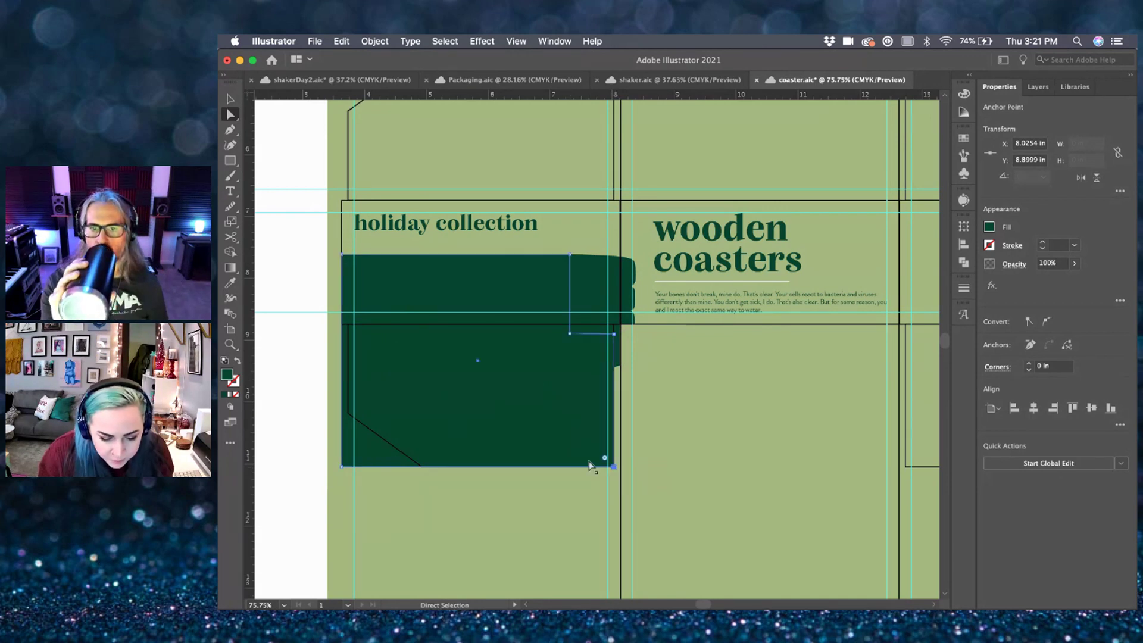
left_click(327, 415)
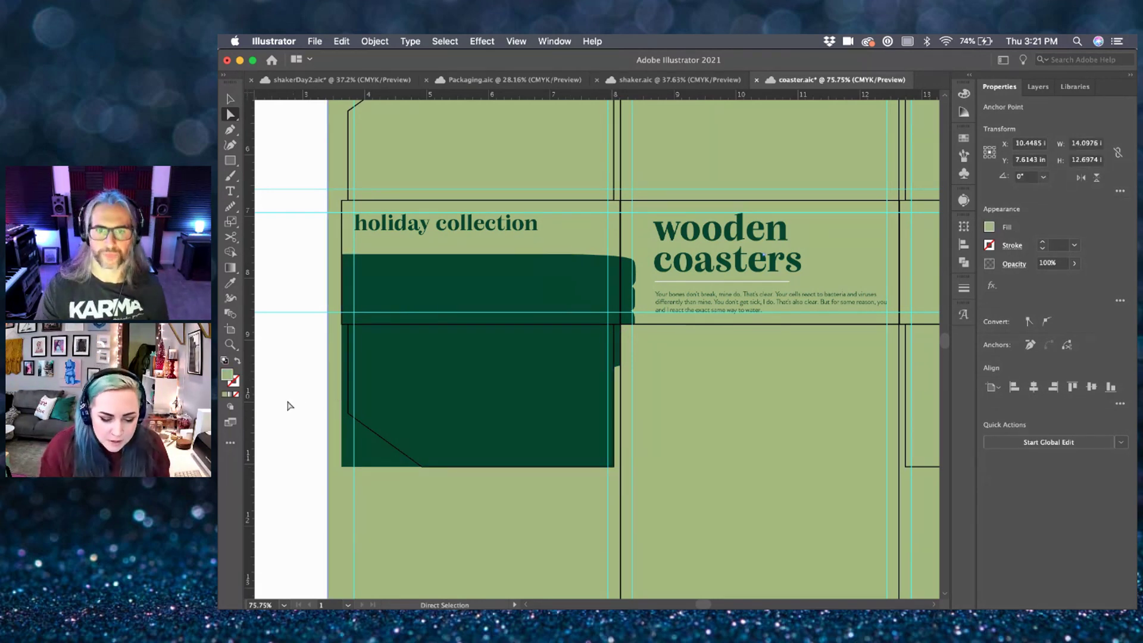
- Move the brush shape and the dark green rectangle up together, closer beneath the holiday collection title
scroll(288, 403, "down", 2)
key("v")
left_click(550, 289)
left_click(444, 424, "shift")
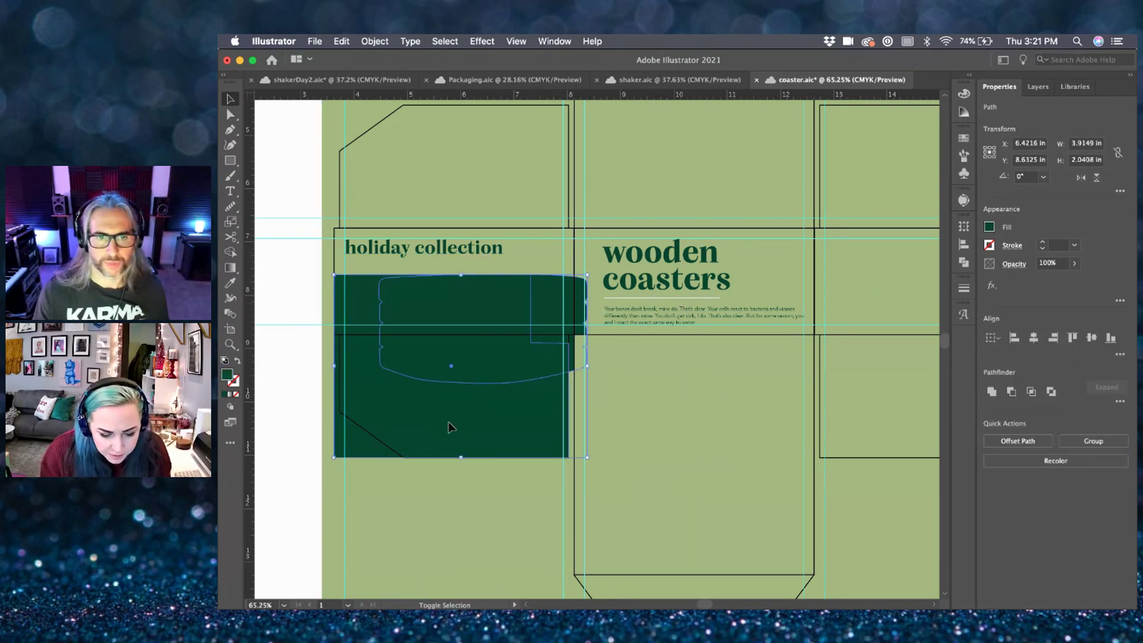
left_click_drag(488, 413, 488, 409)
key("Up")
key("Up")
key("Up")
key("Up")
key("Up")
key("Up")
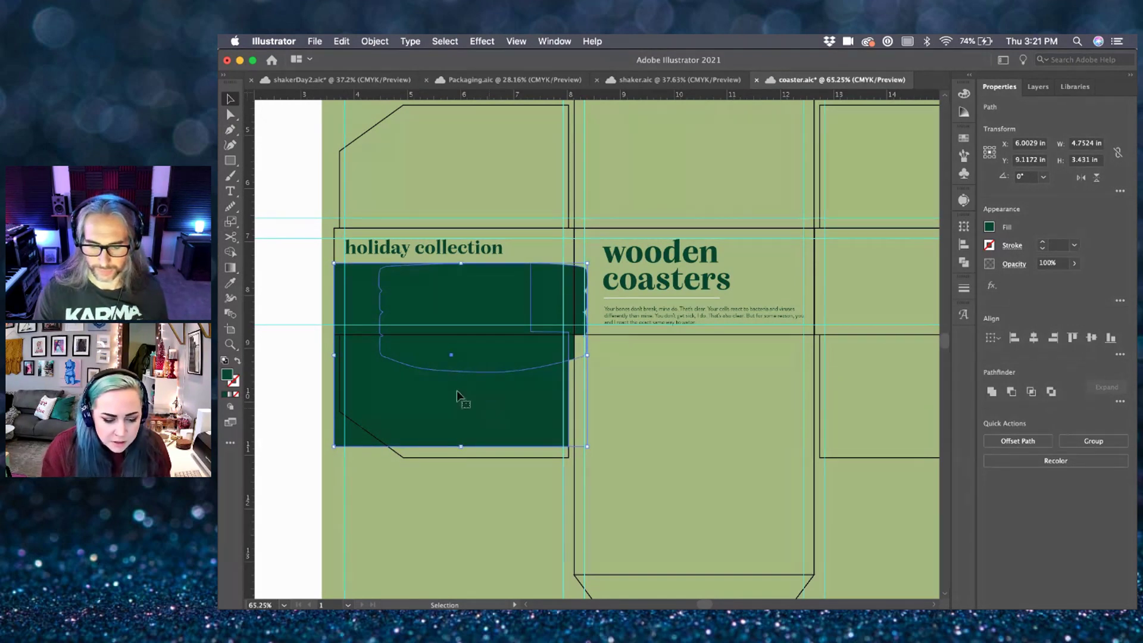
left_click(286, 381)
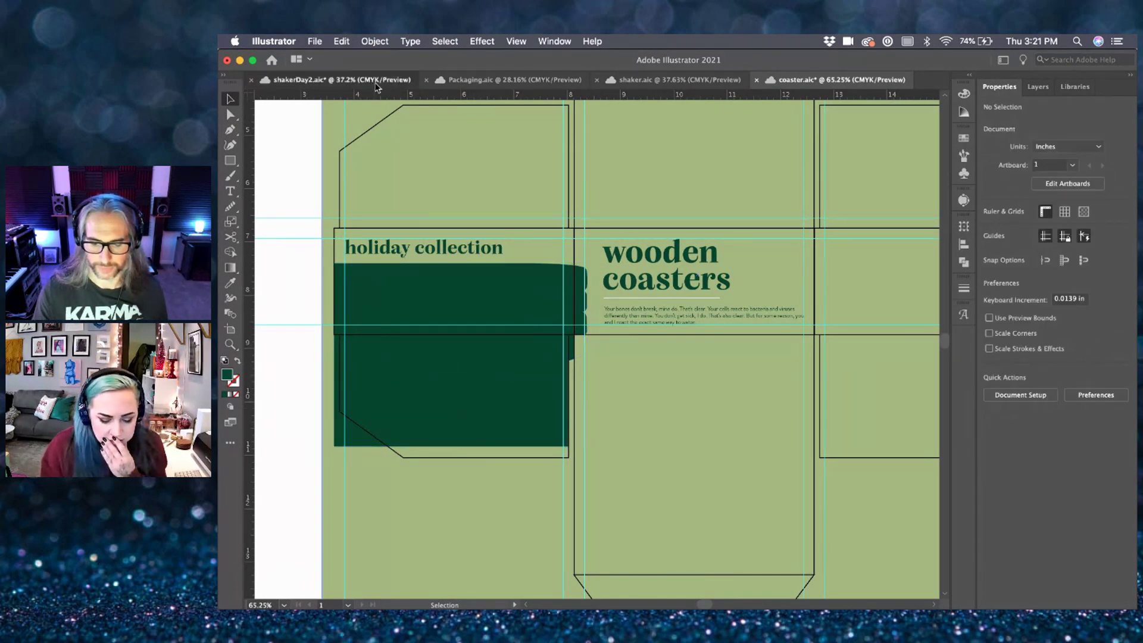
- Review the cocktail shaker box layout in shakerDay2.aic for reference and return to coaster.aic
left_click(375, 83)
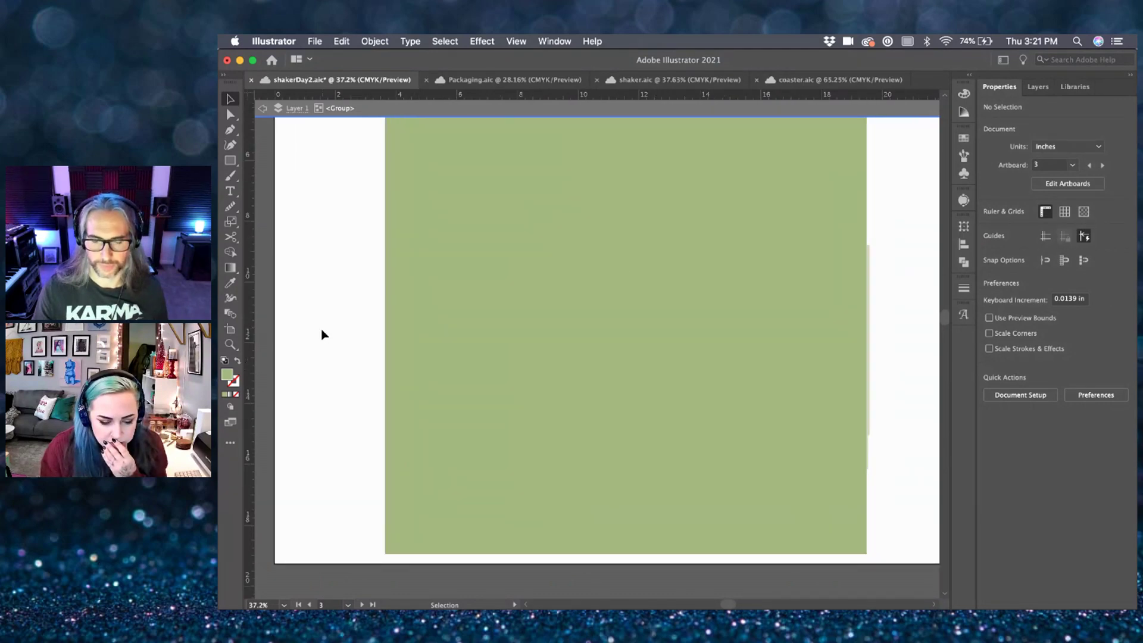
scroll(503, 296, "up", 3)
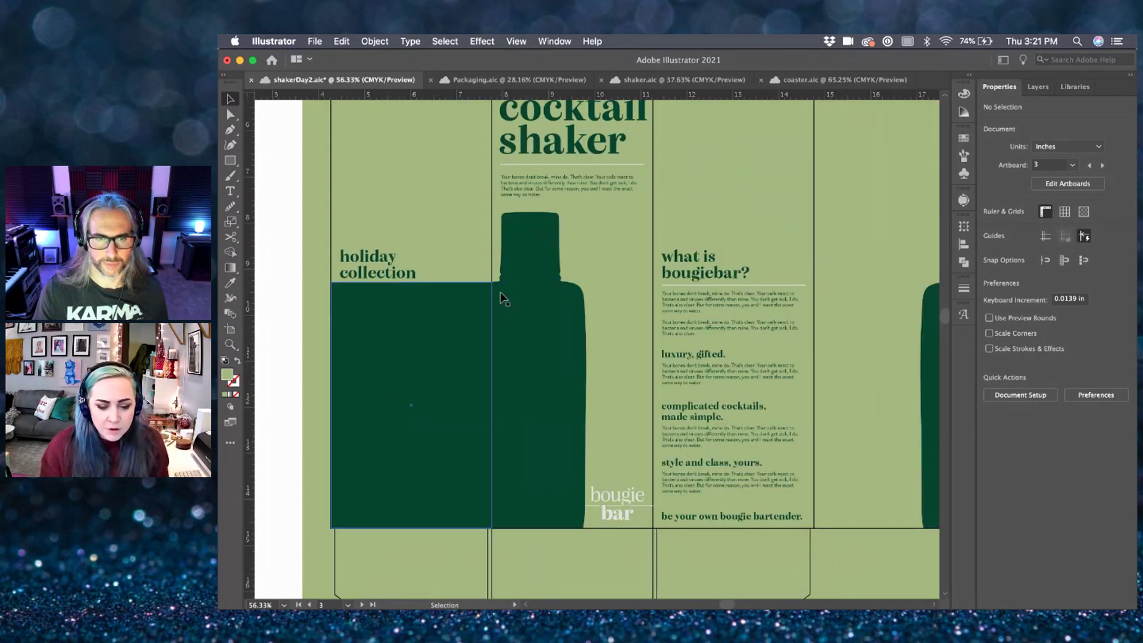
scroll(504, 298, "up", 2)
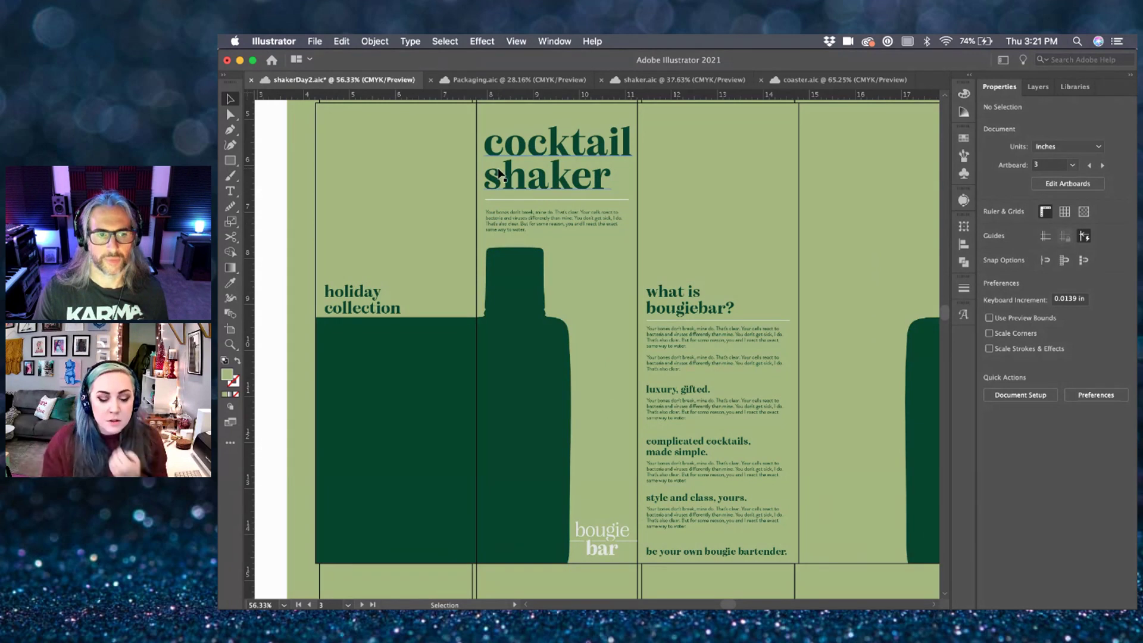
left_click(805, 81)
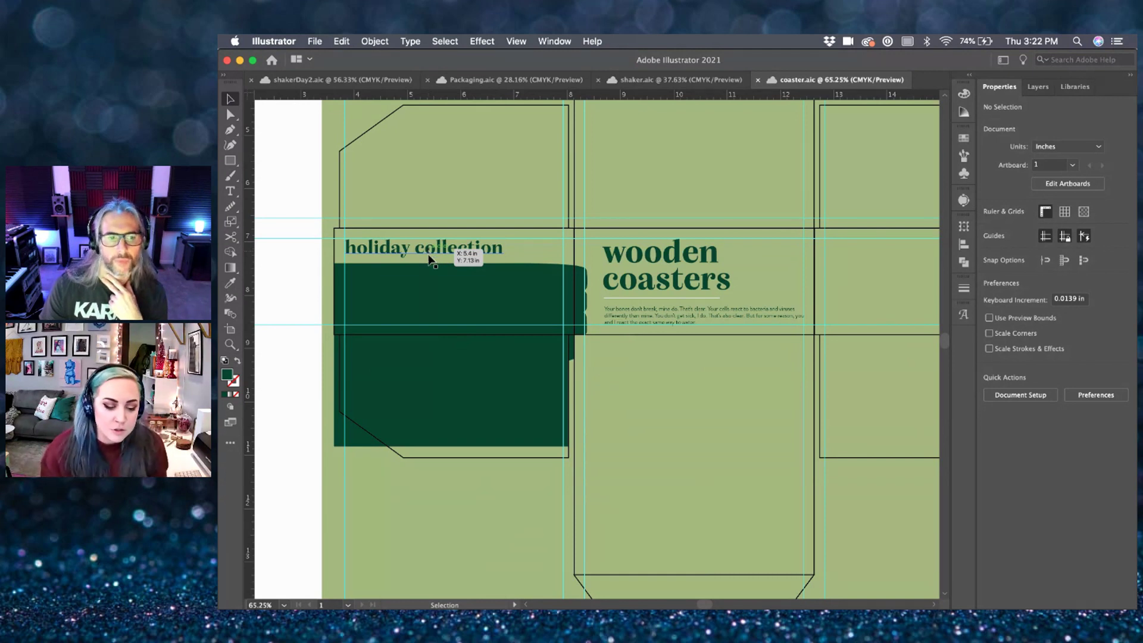
- Hide the guides and move the brush shape and dark green rectangle together slightly right, further onto the wooden coasters panel
scroll(370, 296, "right", 3)
scroll(370, 295, "up", 2)
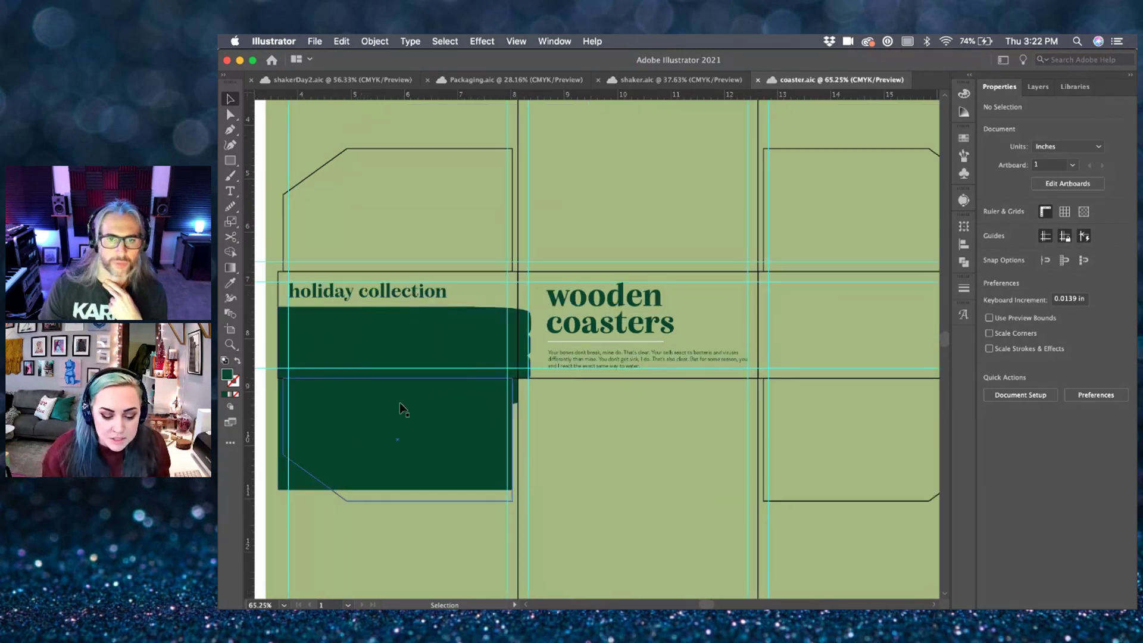
scroll(324, 498, "right", 2)
scroll(324, 498, "up", 1)
key("super+semicolon")
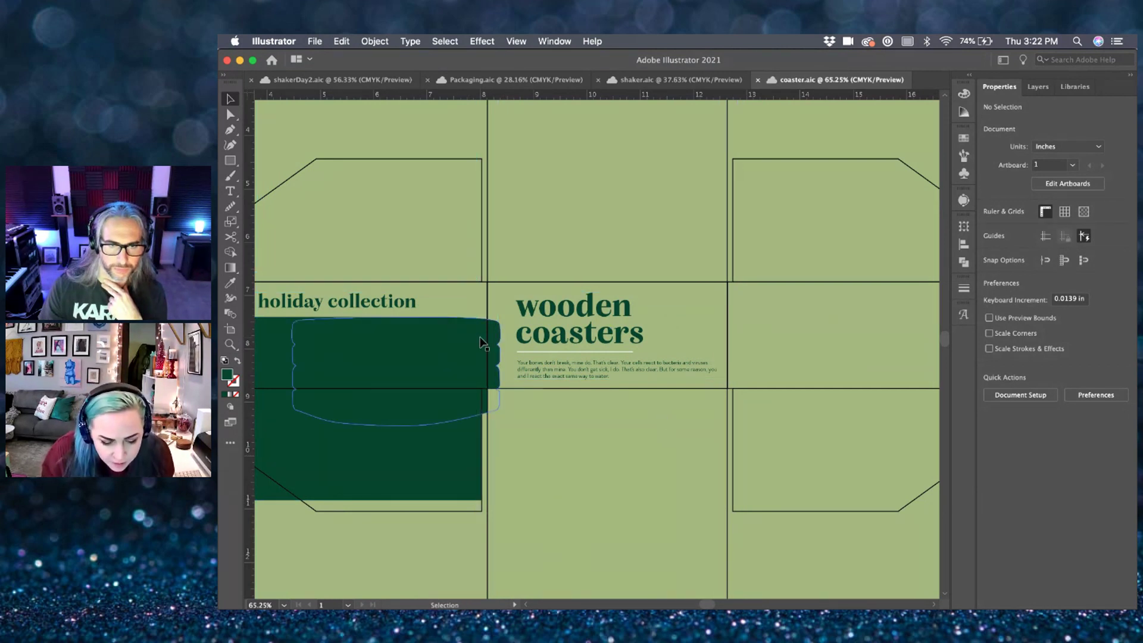
left_click(483, 344)
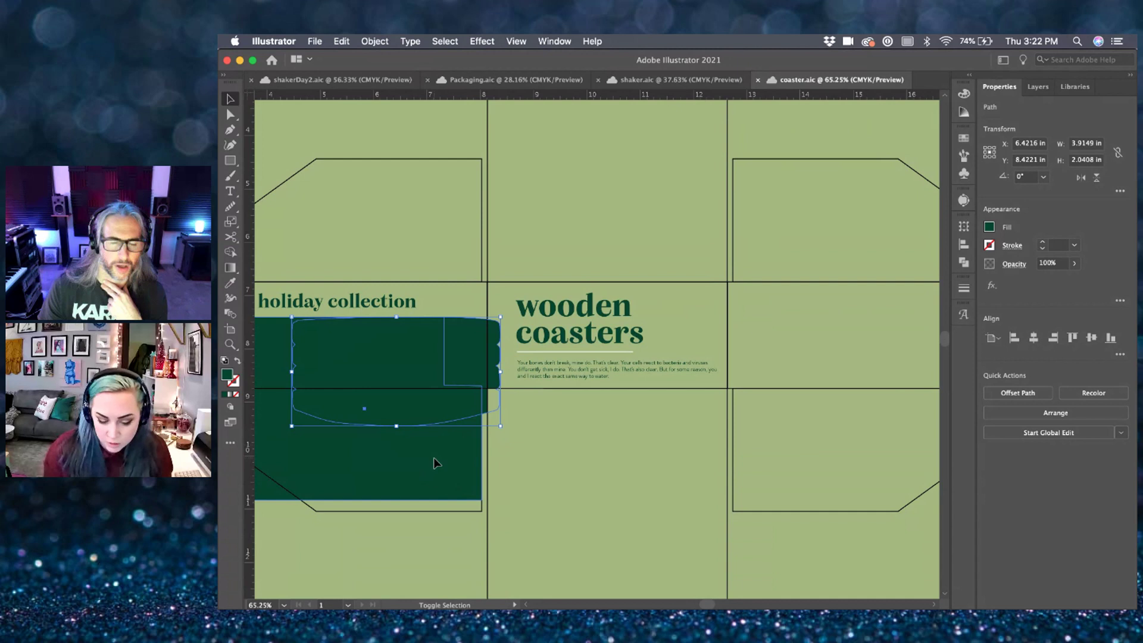
left_click(449, 457, "shift")
left_click_drag(449, 457, 460, 457)
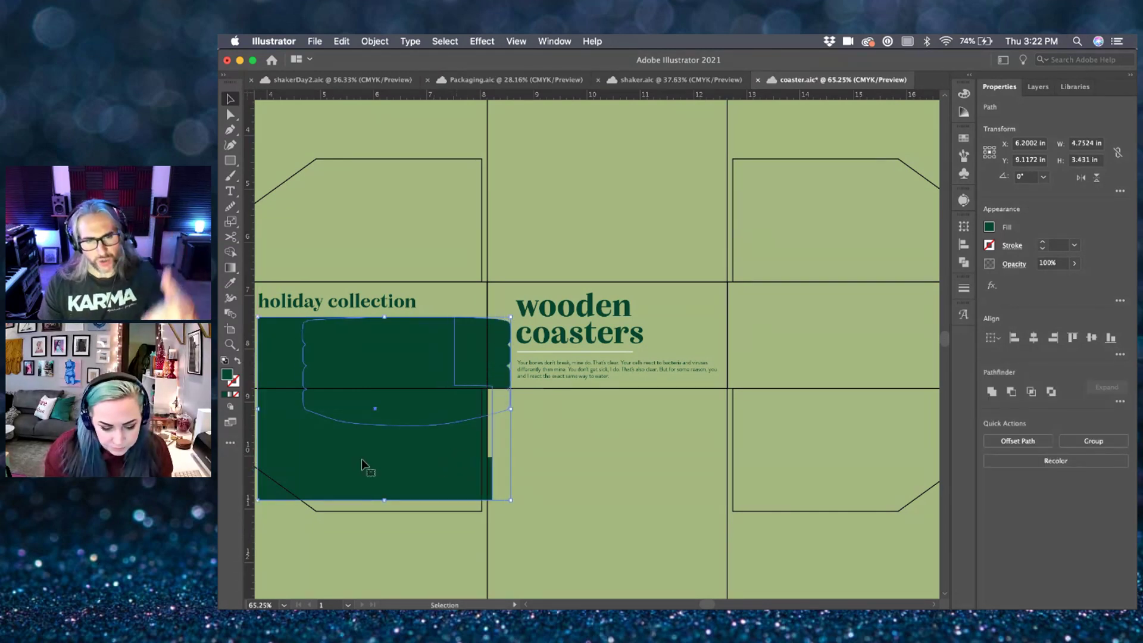
- Extend the dark green rectangle's left side outward to the left edge of the holiday collection panel
scroll(327, 417, "left", 2)
scroll(327, 417, "left", 2)
left_click(273, 387)
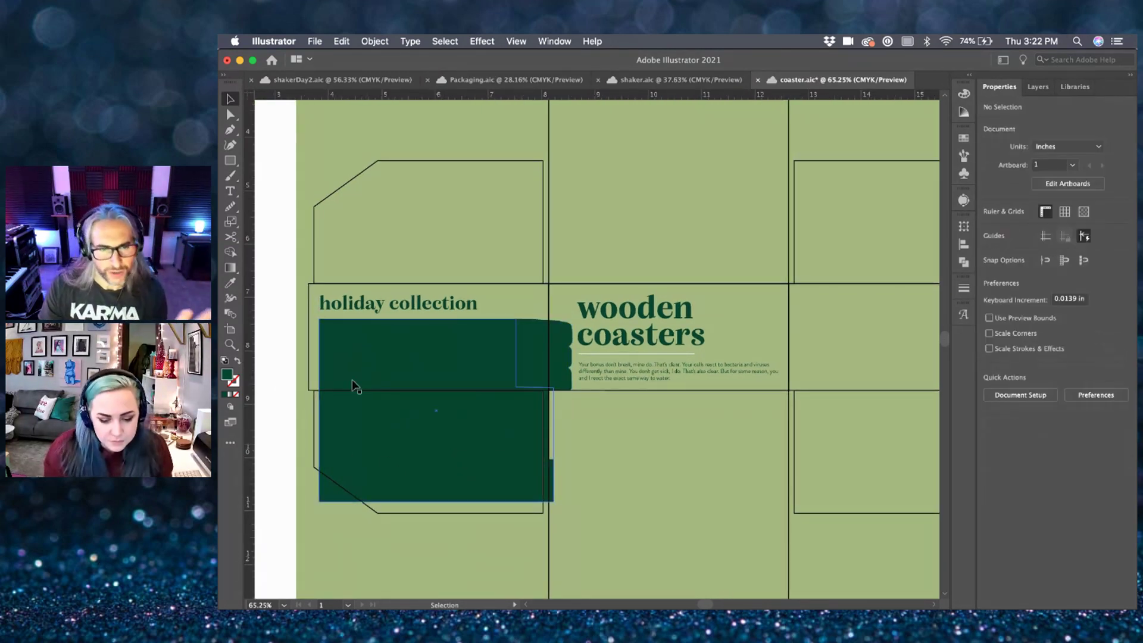
key("a")
left_click(320, 320)
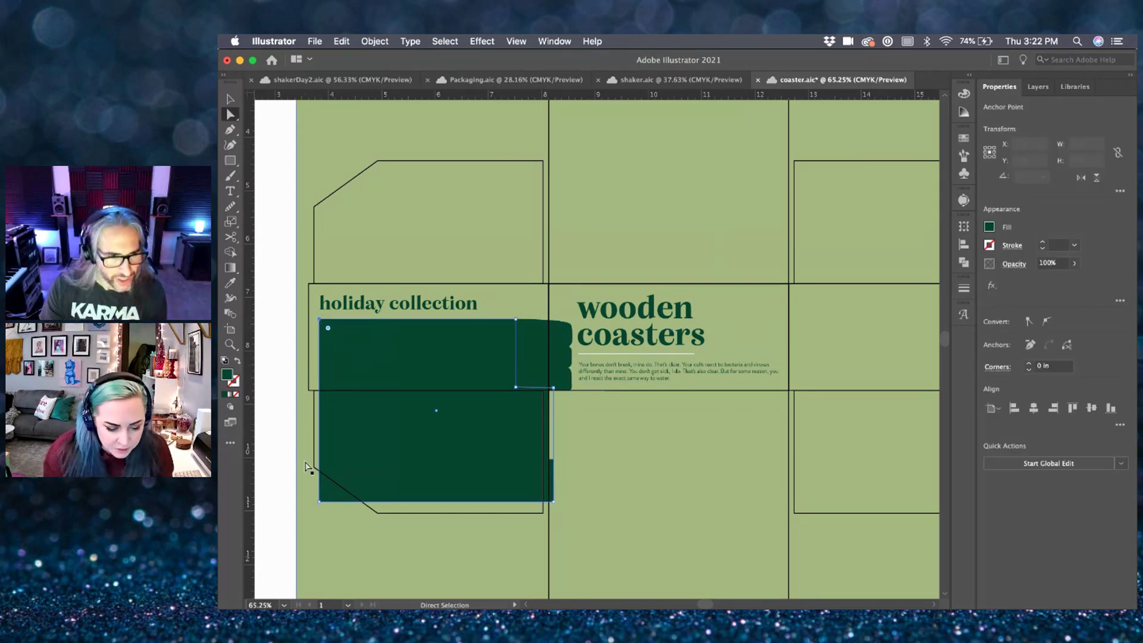
left_click(319, 501, "shift")
left_click_drag(319, 319, 308, 320)
left_click(273, 331)
- Put the wooden coasters heading above the body text on a single line
scroll(601, 366, "right", 3)
scroll(602, 366, "up", 1)
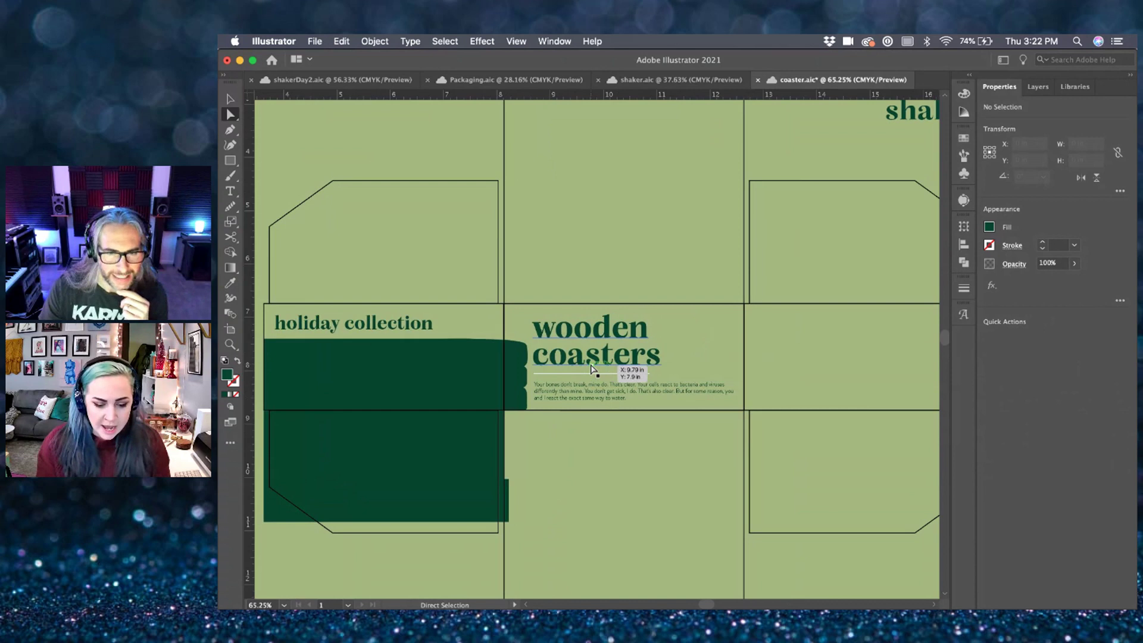
key("v")
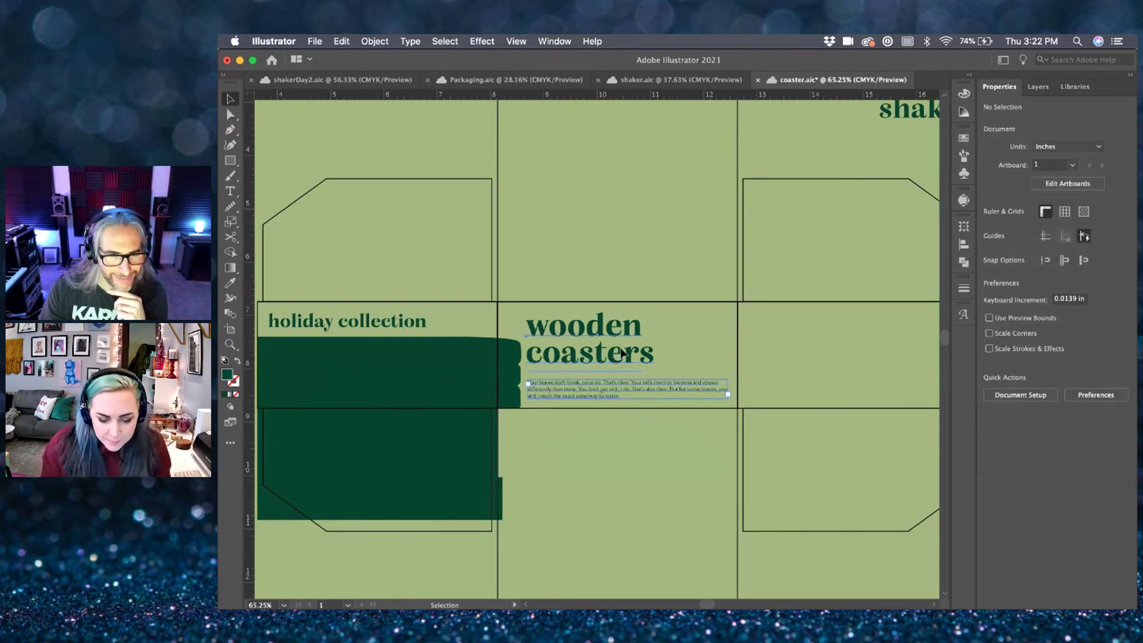
left_click(671, 398)
double_click(534, 357)
left_click(534, 357)
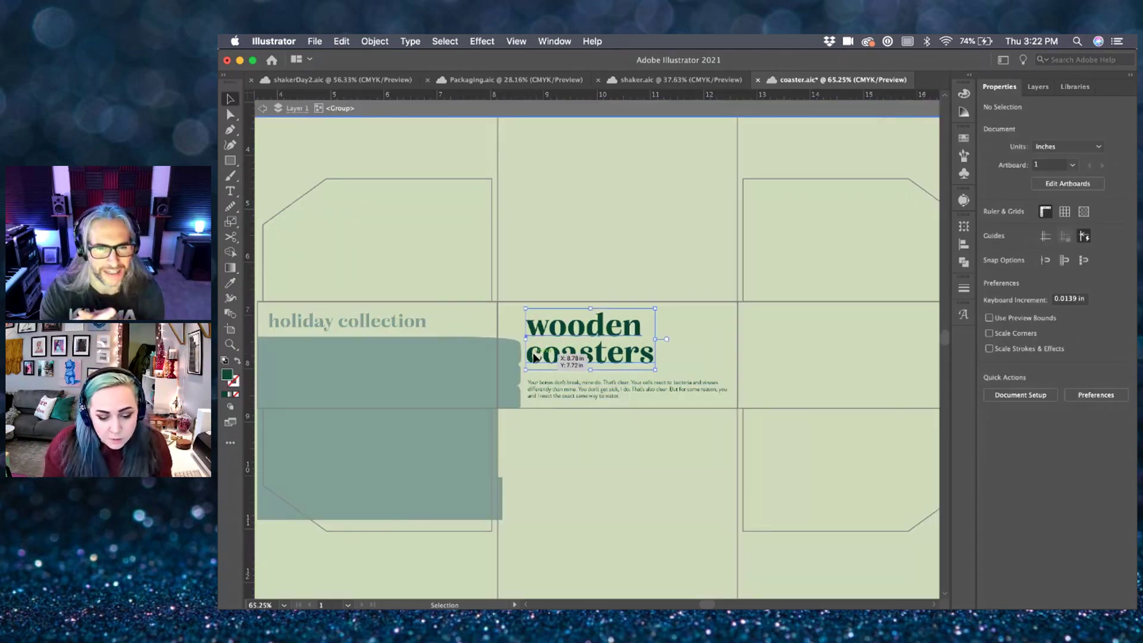
double_click(534, 357)
key("BackSpace")
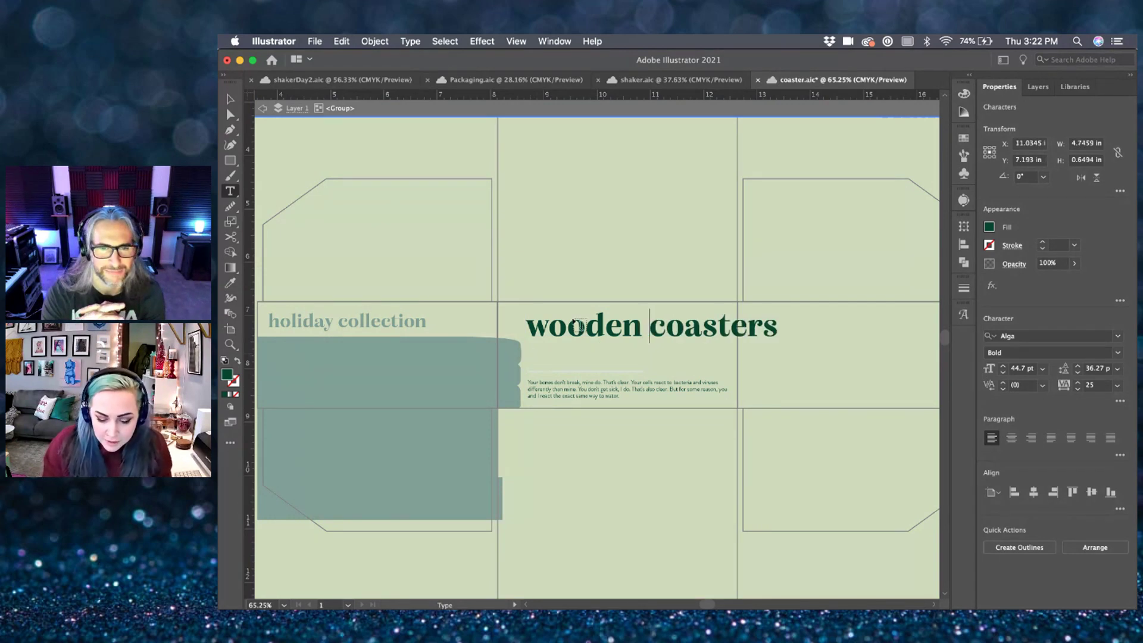
- Scale the single-line heading down to about 3.65 in wide and place it just above the divider line
left_click(230, 98)
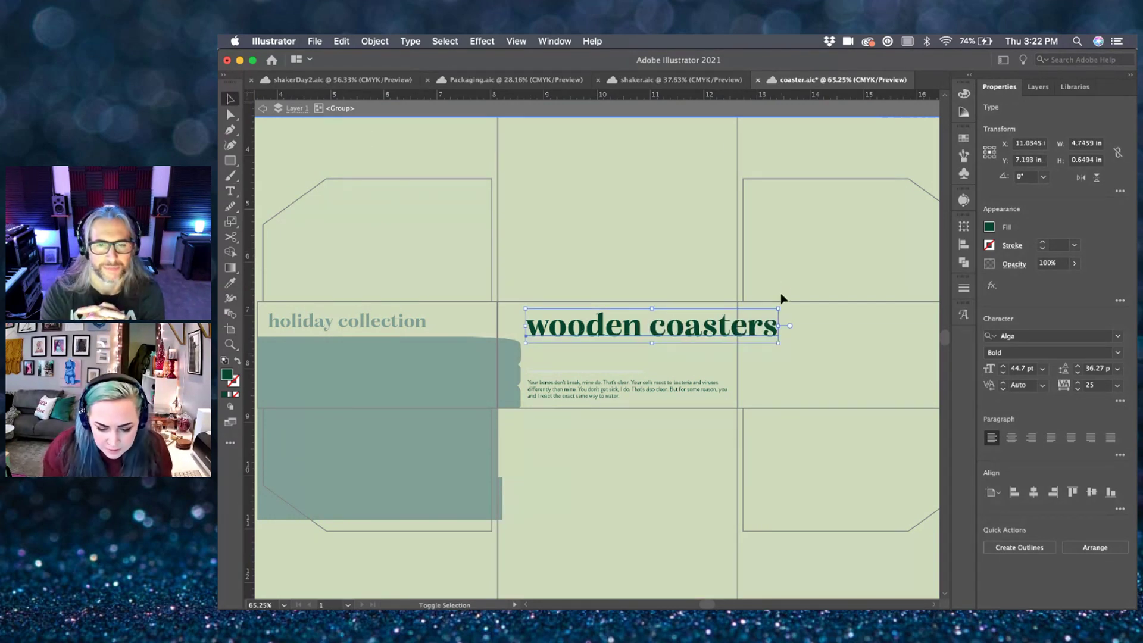
left_click_drag(780, 309, 718, 342)
left_click_drag(627, 336, 626, 361)
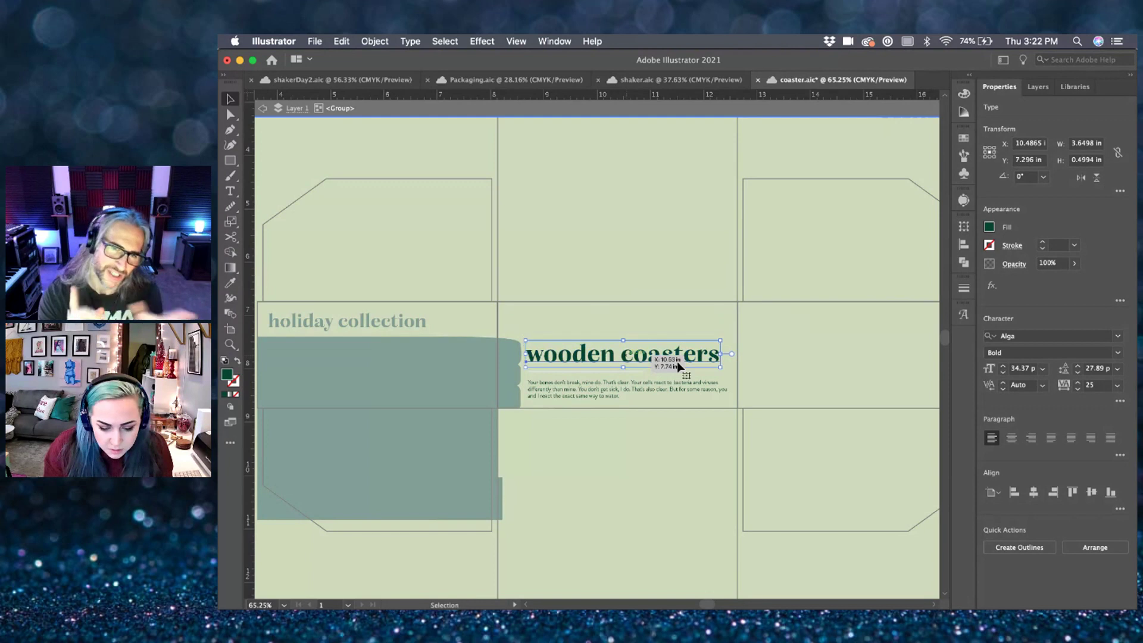
left_click(425, 564)
double_click(425, 563)
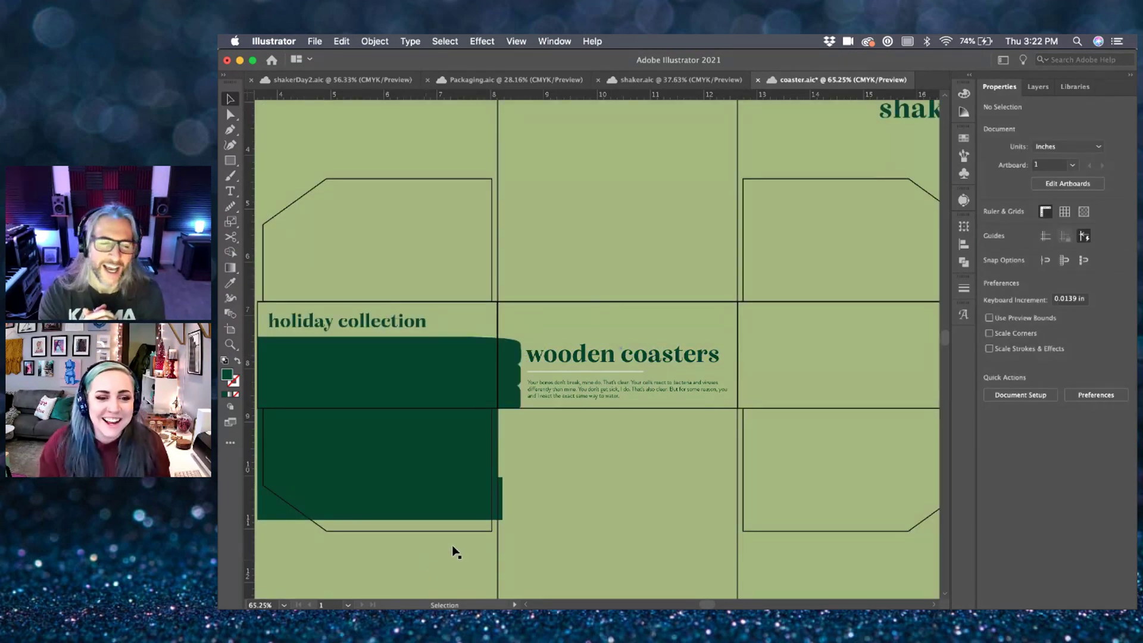
- Move the bougiebar cocktail shaker group onto the center panel above the wooden coasters panel and enlarge it to about 2.47 in wide
scroll(732, 390, "up", 2)
scroll(732, 390, "right", 2)
left_click_drag(880, 171, 502, 342)
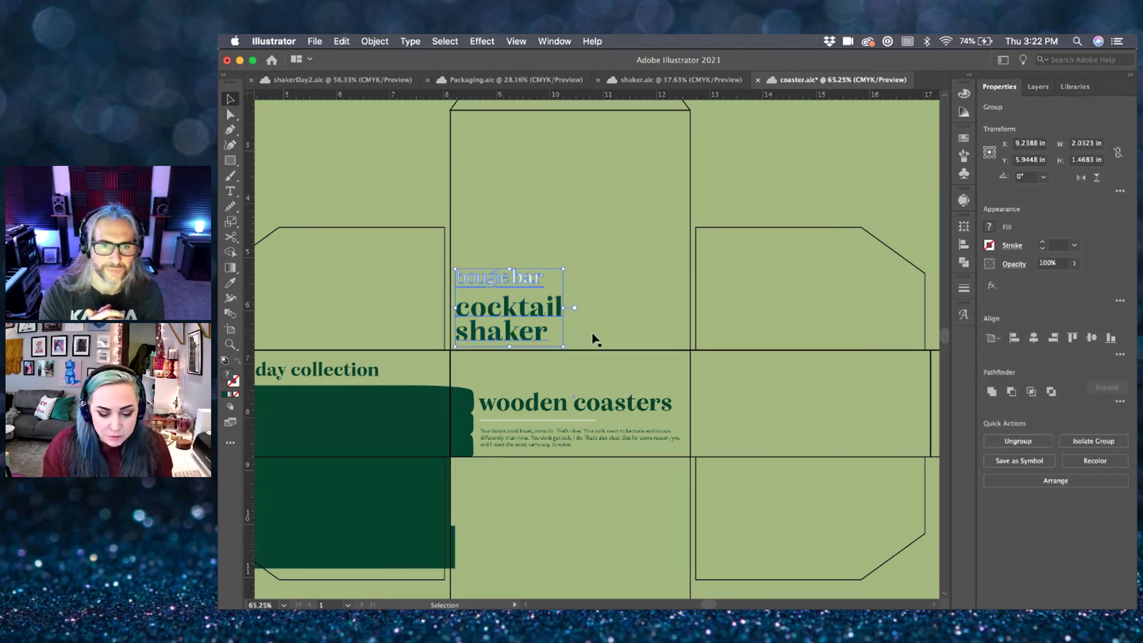
left_click_drag(565, 269, 600, 253)
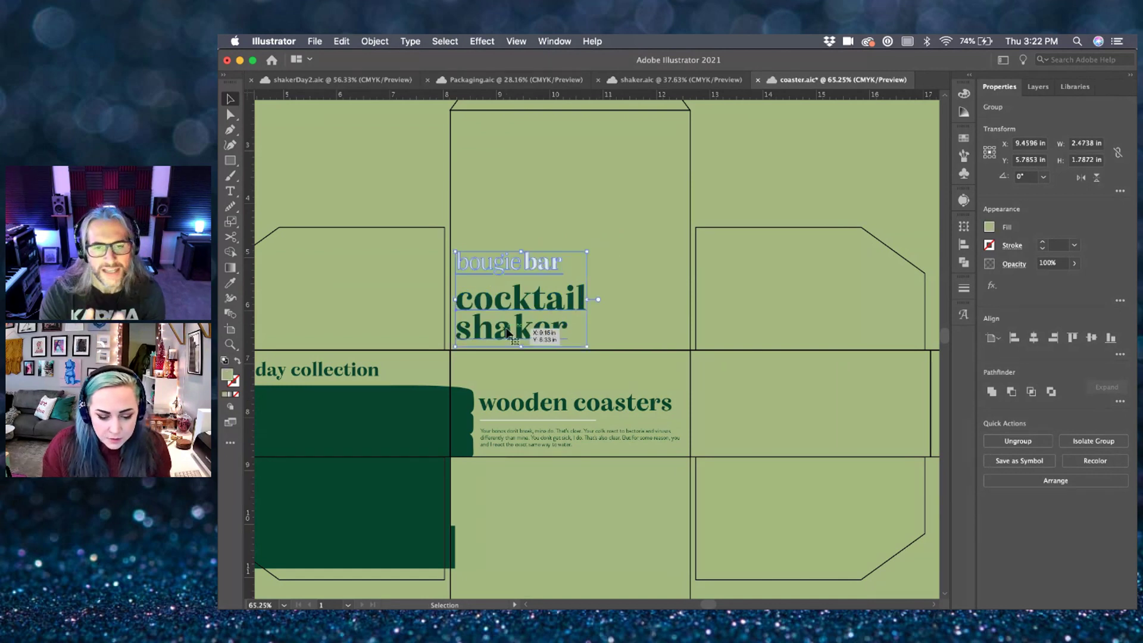
- Replace the cocktail shaker text under the bougiebar logo with "wooden coasters" on two lines
double_click(532, 329)
double_click(532, 329)
key("super+a")
type("wooden")
key("Return")
type("coasters")
left_click(231, 101)
scroll(536, 244, "down", 2)
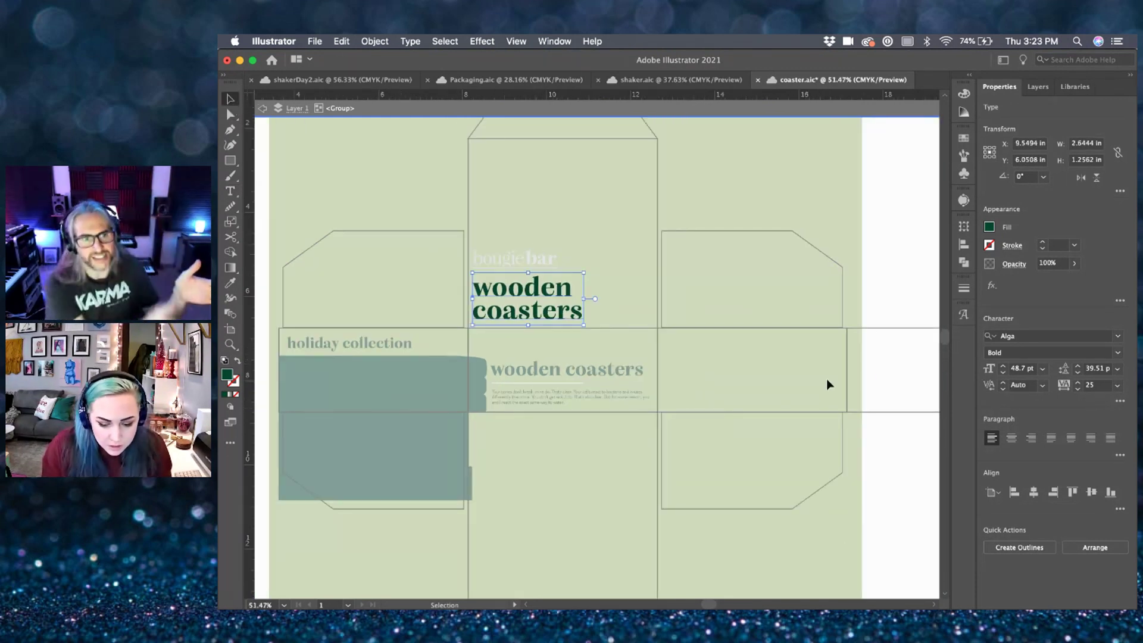
double_click(884, 266)
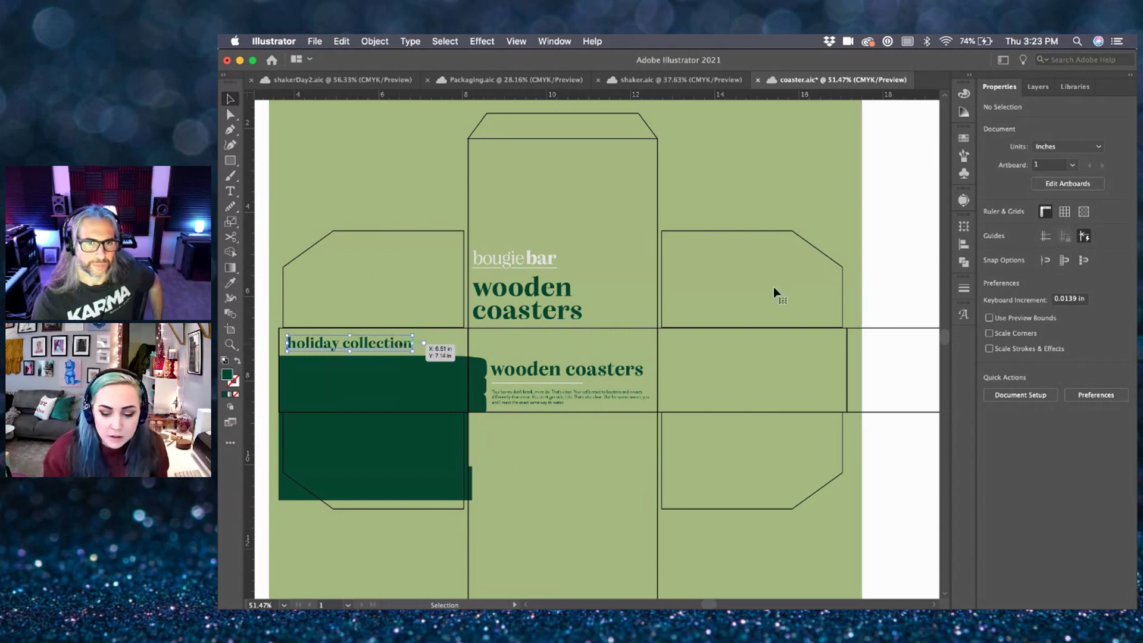
- Reduce the font size of the holiday collection title by a few points
left_click(1004, 372)
left_click(1004, 372)
left_click(1003, 372)
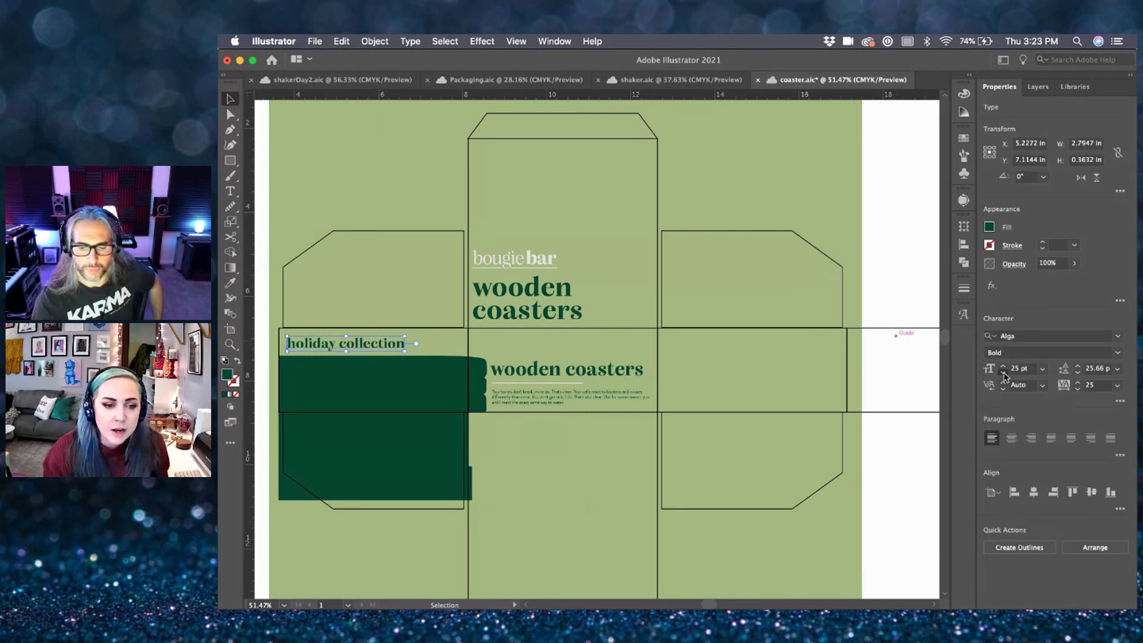
left_click(920, 292)
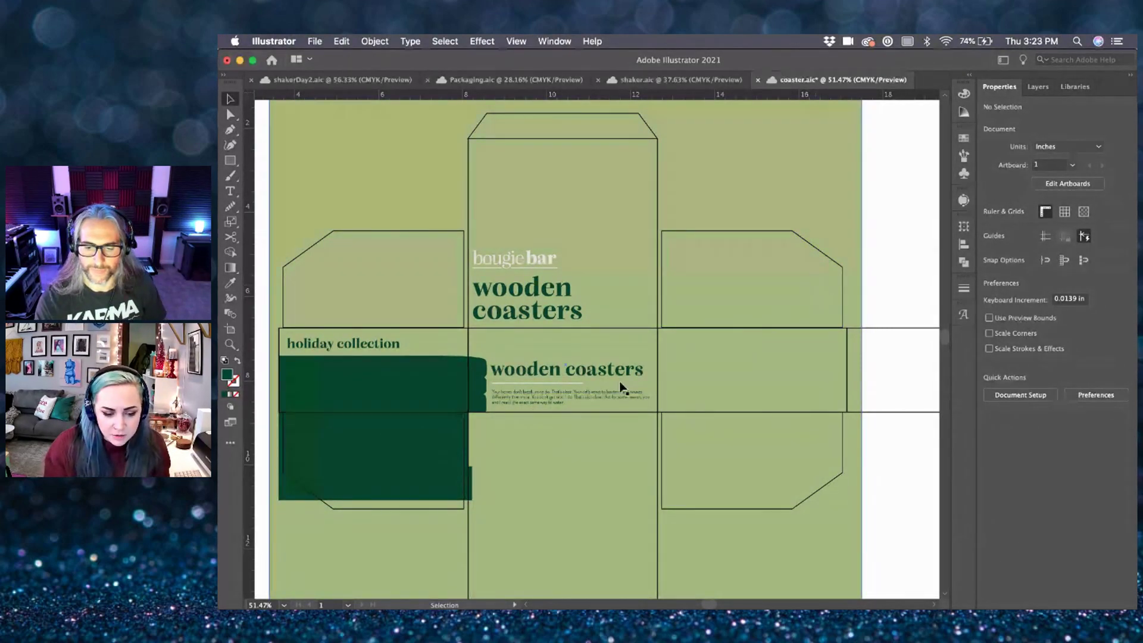
- Check the cocktail shaker heading in shakerDay2.aic and split coaster.aic's front-panel wooden coasters heading onto two lines
left_click(343, 80)
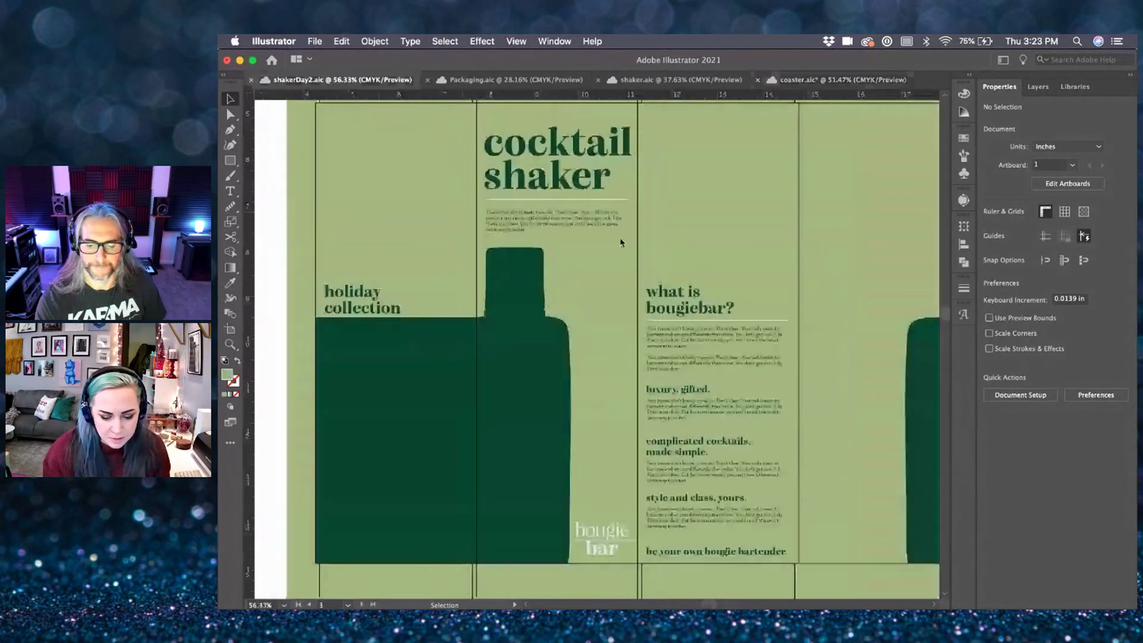
left_click(841, 80)
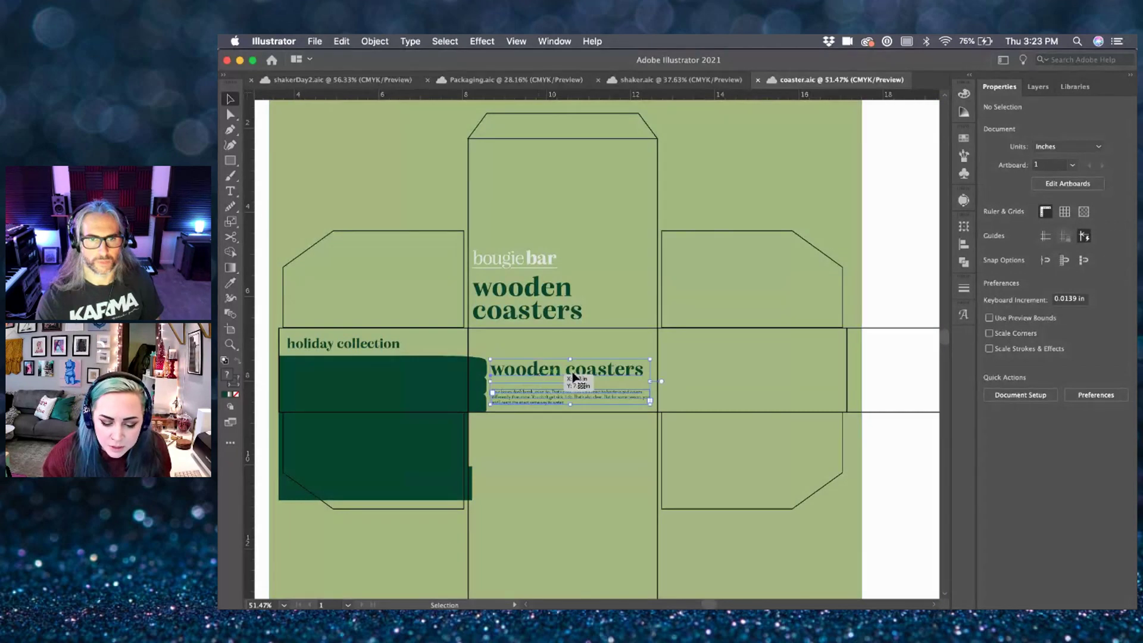
left_click(564, 370)
double_click(568, 373)
left_click(568, 371)
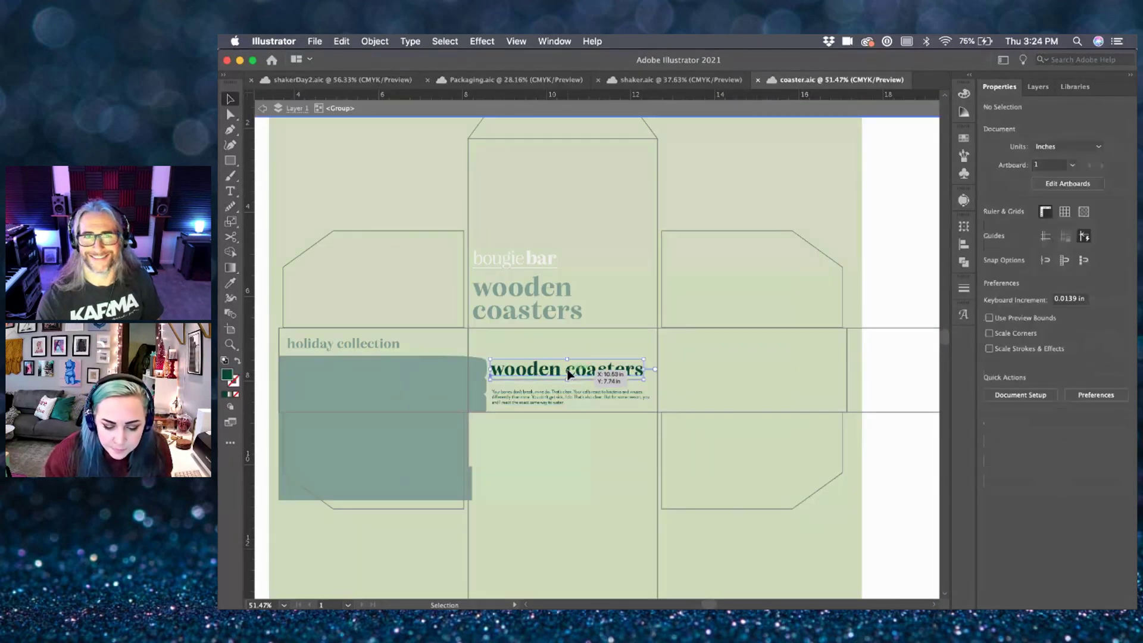
double_click(567, 370)
key("Return")
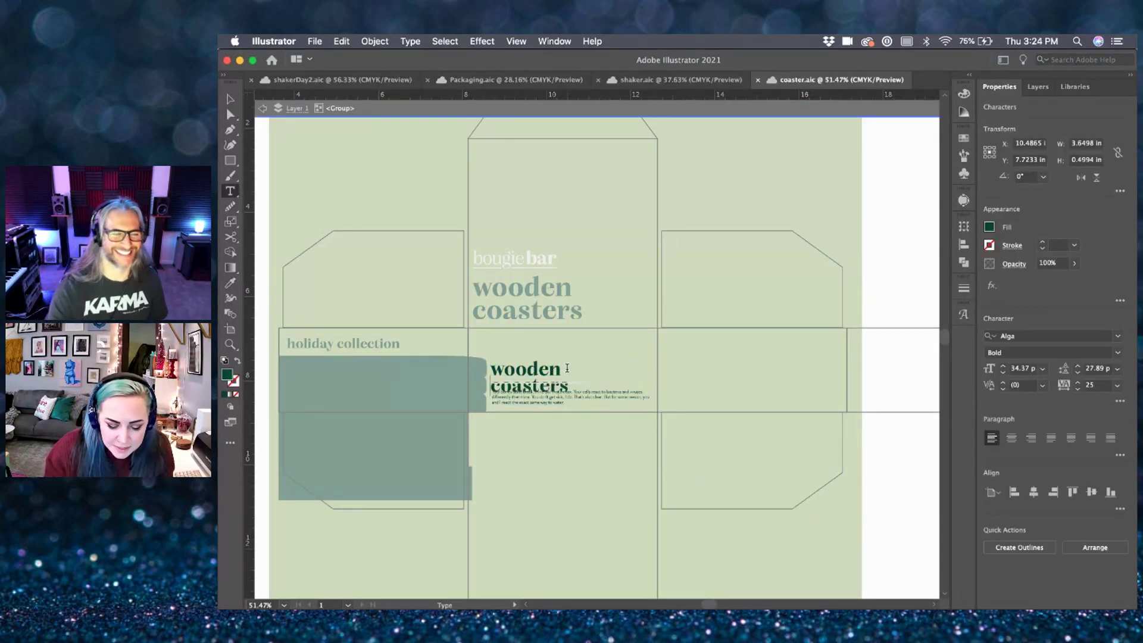
key("Escape")
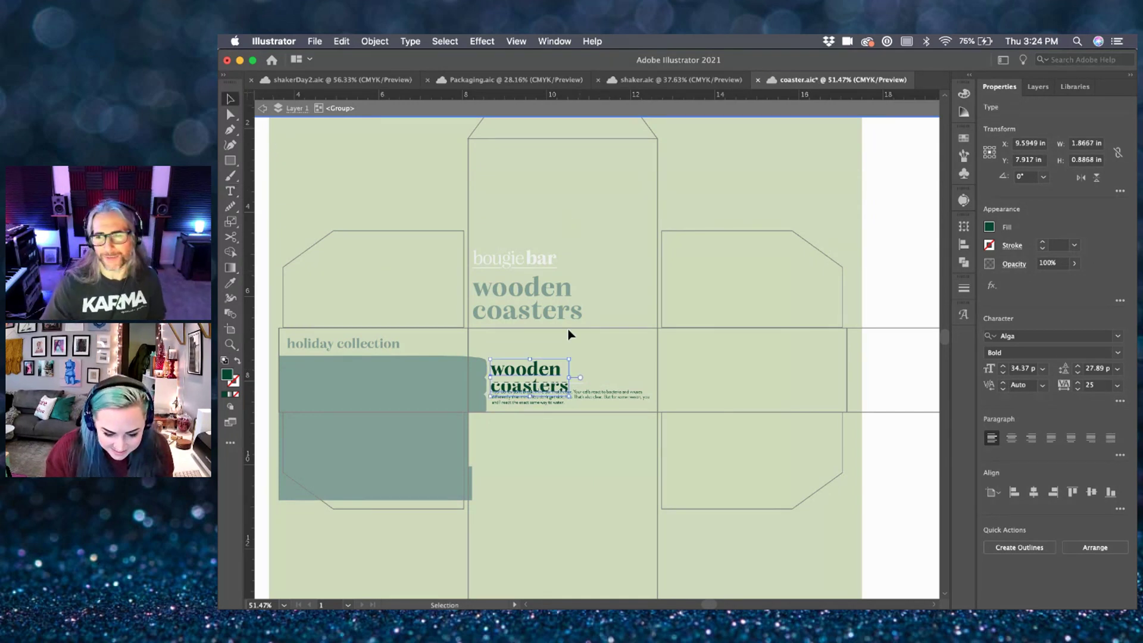
- Enlarge the two-line front-panel heading to about 2.2 in wide and position it just above the divider line
left_click_drag(570, 360, 543, 356)
left_click(904, 241)
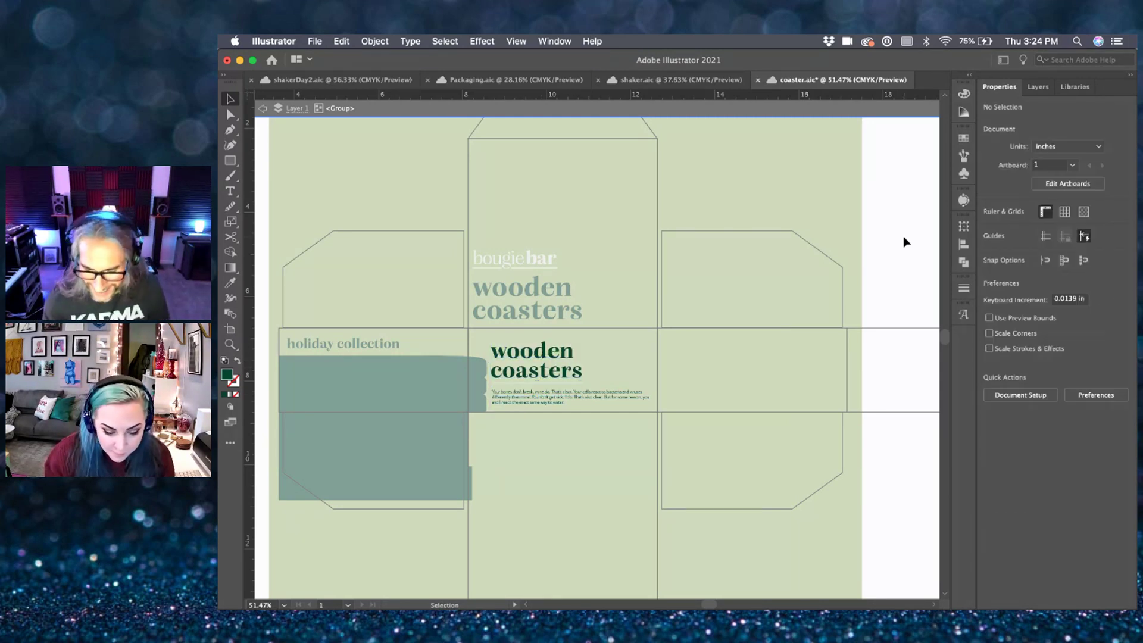
left_click(559, 360)
key("Up")
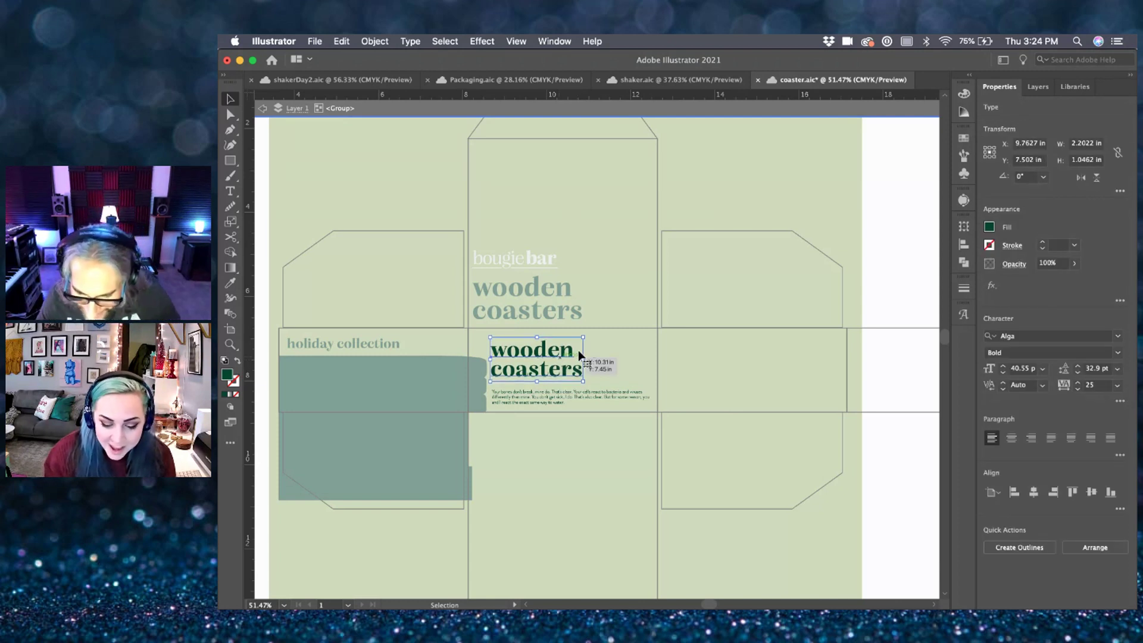
double_click(921, 272)
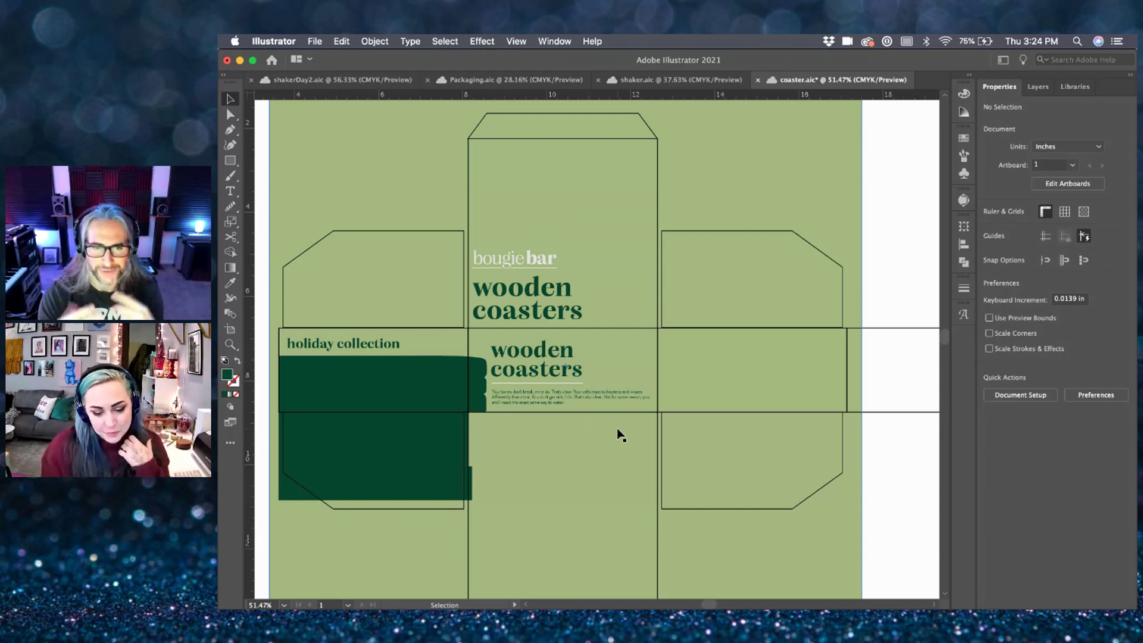
- Preview coasterBox.JPG from the Creative Cloud images folder in Finder and return to coaster.aic in Illustrator
mouse_move(642, 600)
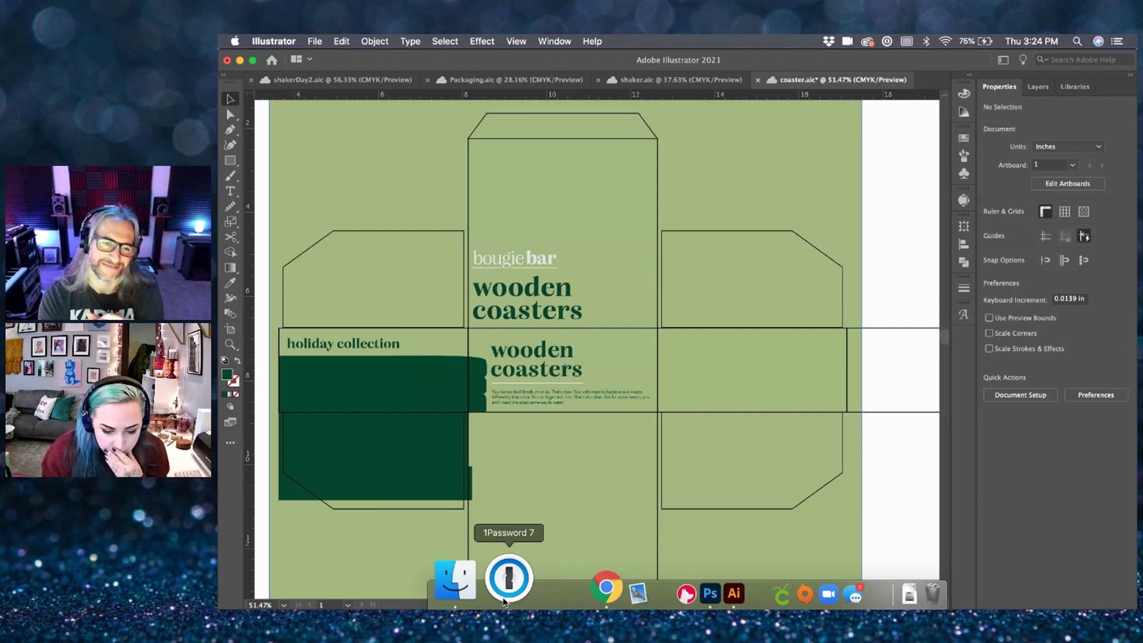
left_click(488, 596)
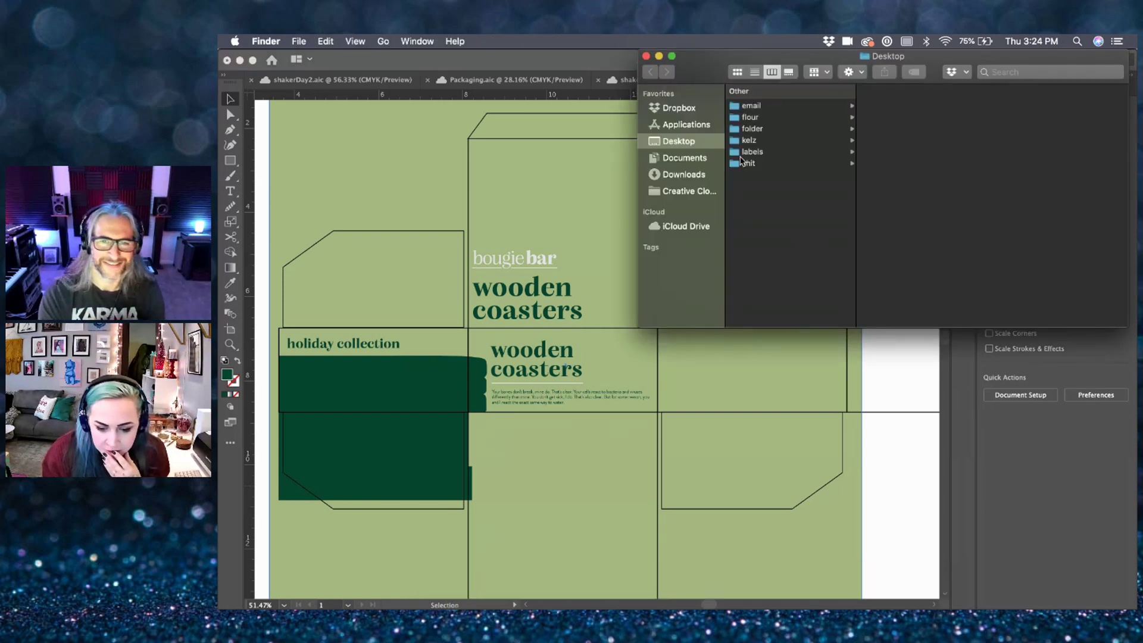
left_click(681, 197)
left_click(773, 102)
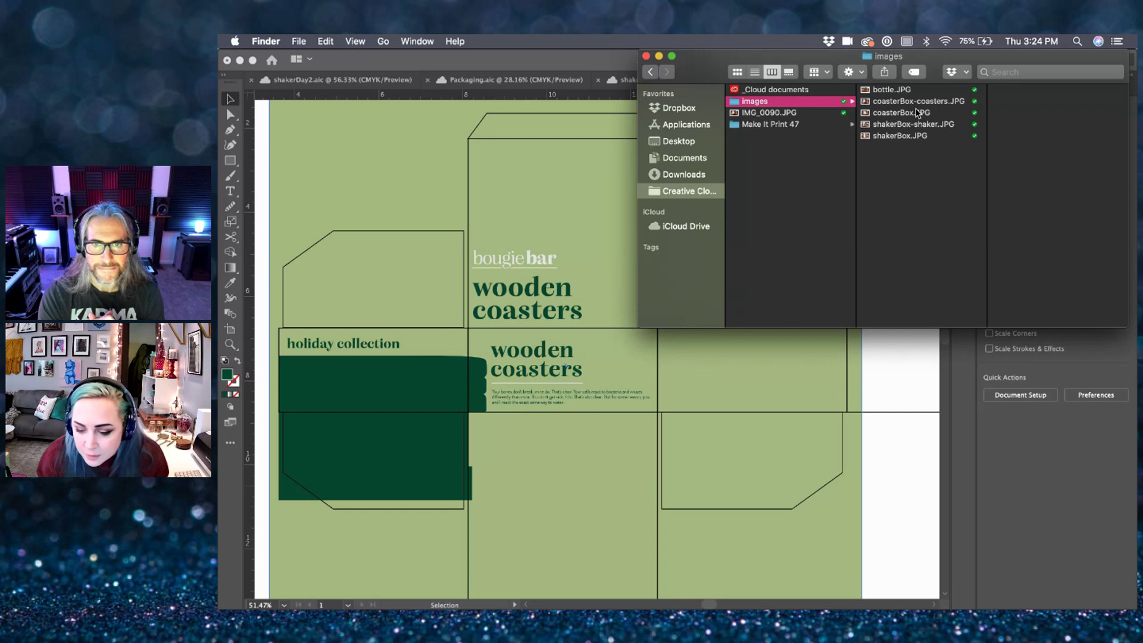
left_click(905, 113)
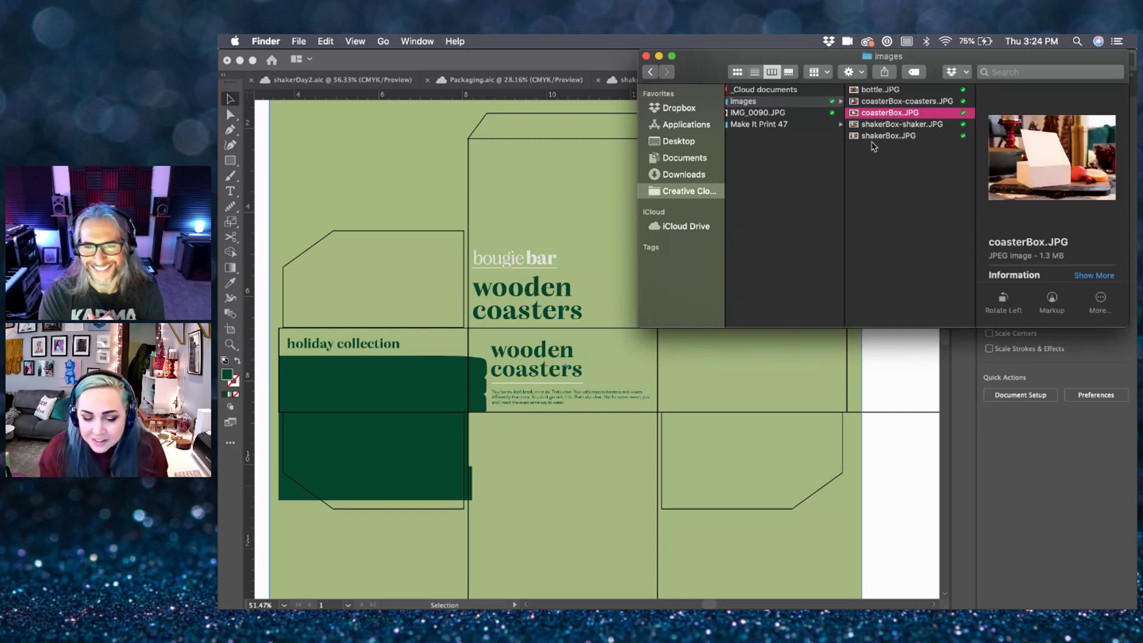
key("space")
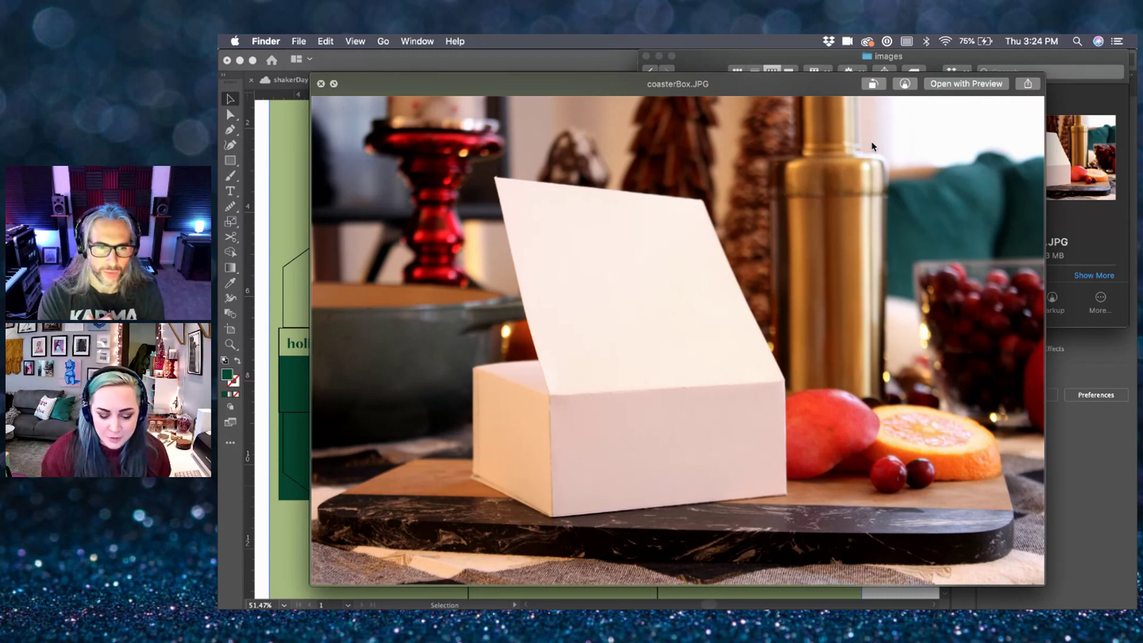
key("space")
left_click(1003, 434)
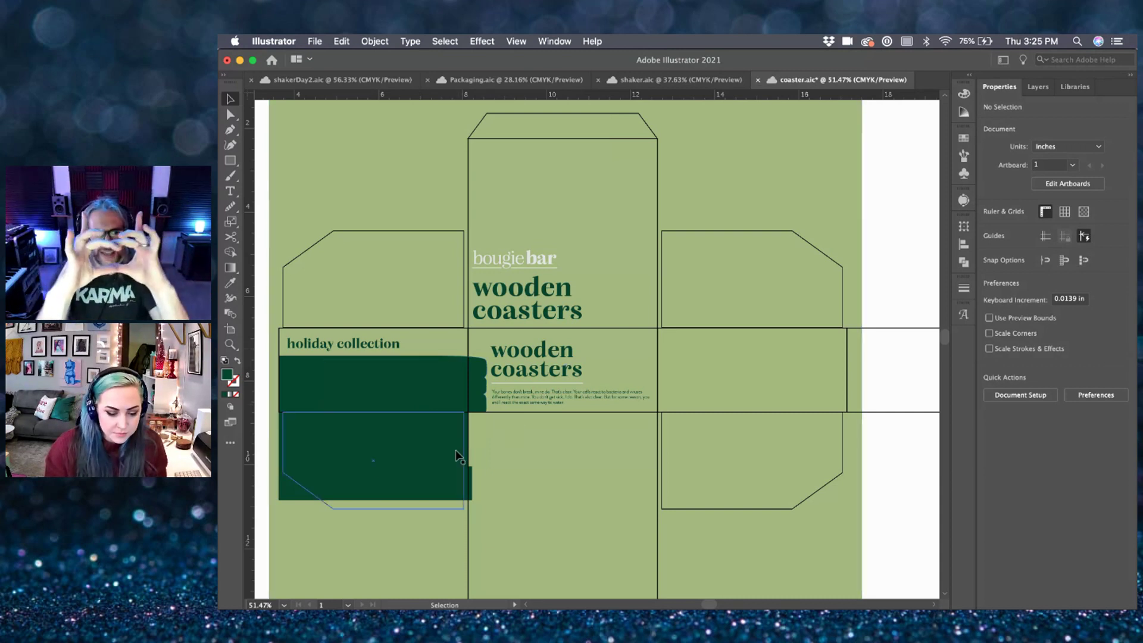
- Extend the background-green cover rectangle down past the dark green rectangle's bottom edge to hide its overhang beyond the flap
left_click(483, 463)
scroll(483, 463, "down", 1)
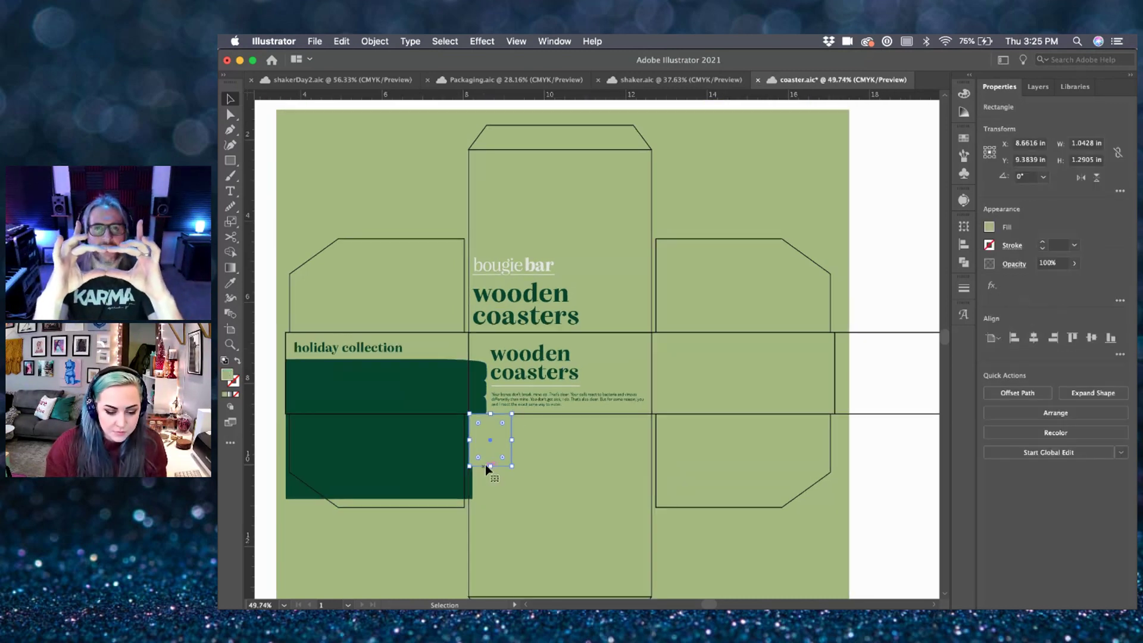
left_click_drag(486, 469, 488, 509)
left_click(891, 461)
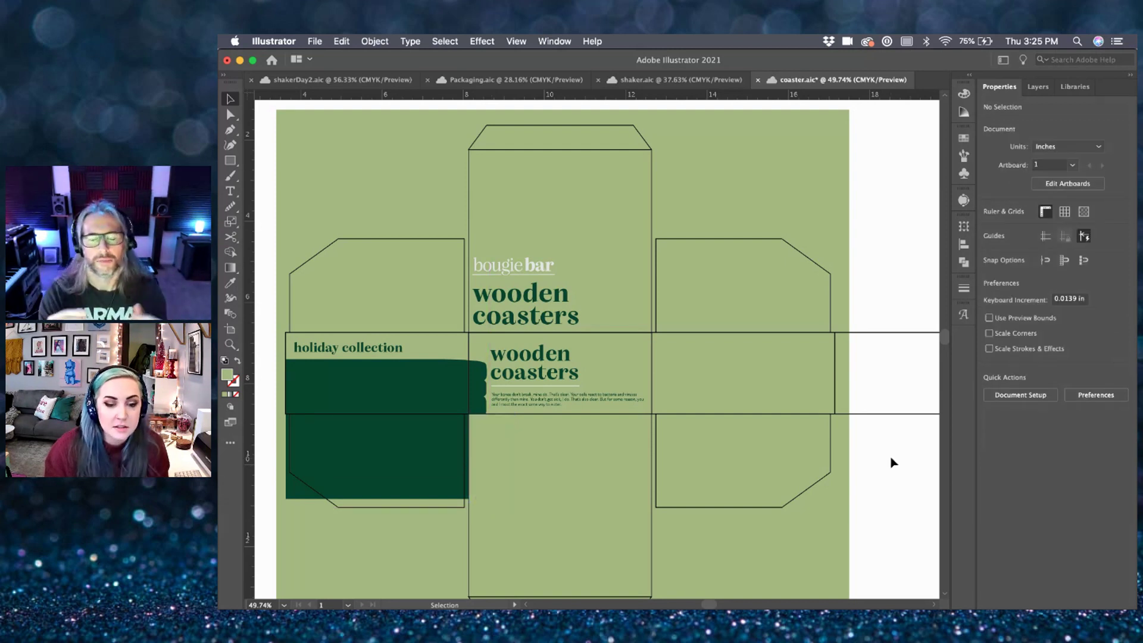
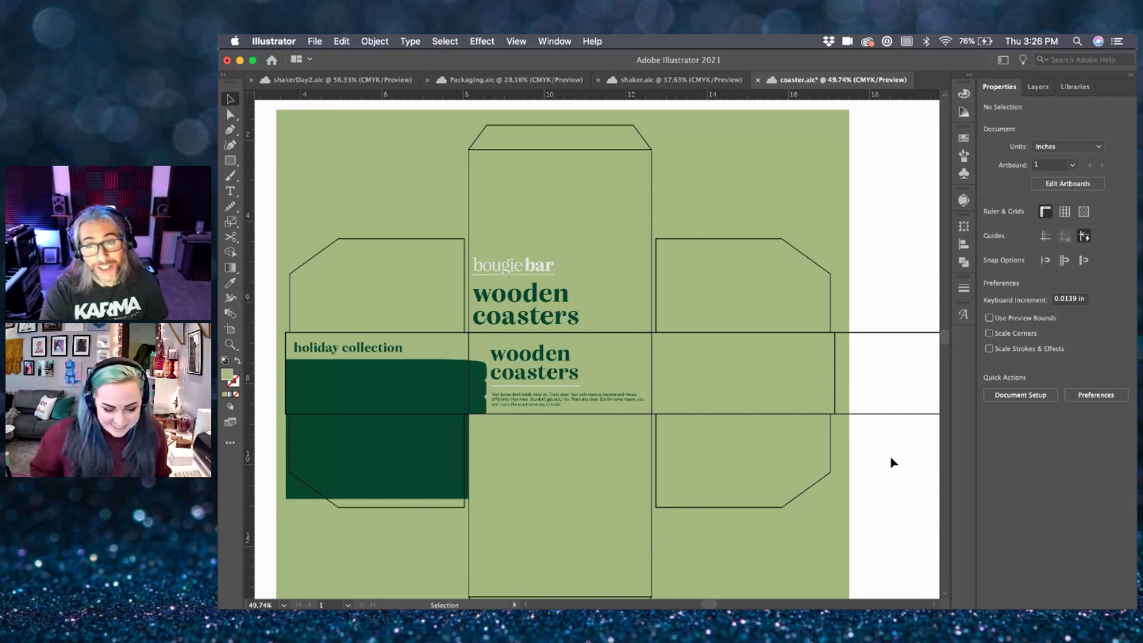
- Move the dark green rectangle and the scalloped coaster-stack shape left so their right edges meet the side panel's right edge
left_click(477, 384)
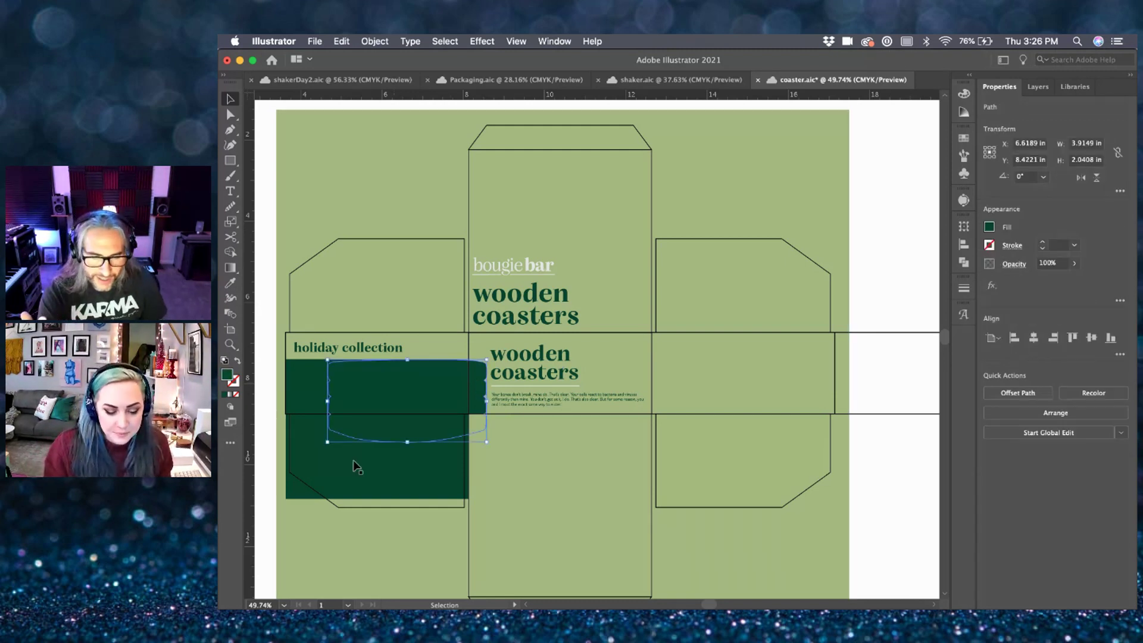
left_click(407, 467)
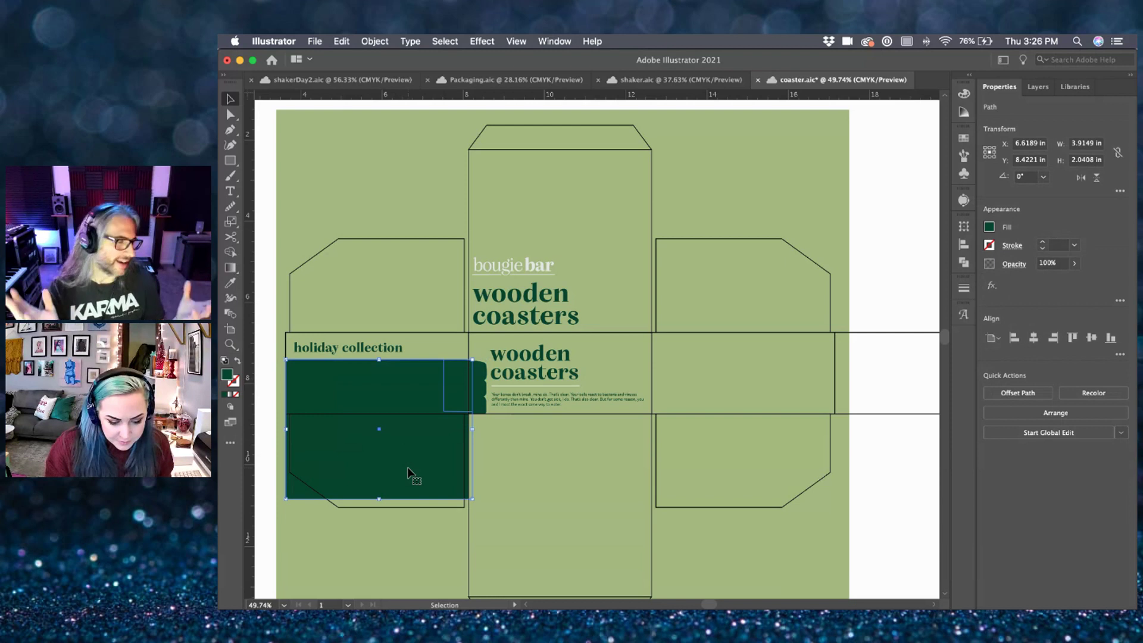
left_click_drag(435, 477, 427, 480)
left_click(899, 249)
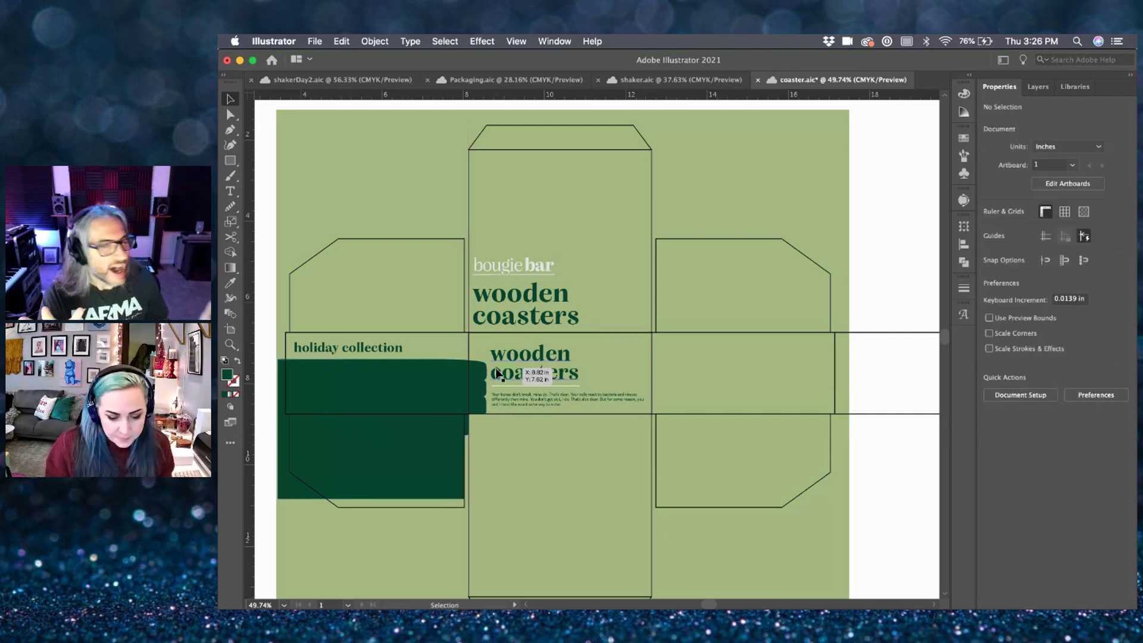
left_click_drag(464, 387, 456, 390)
left_click(880, 285)
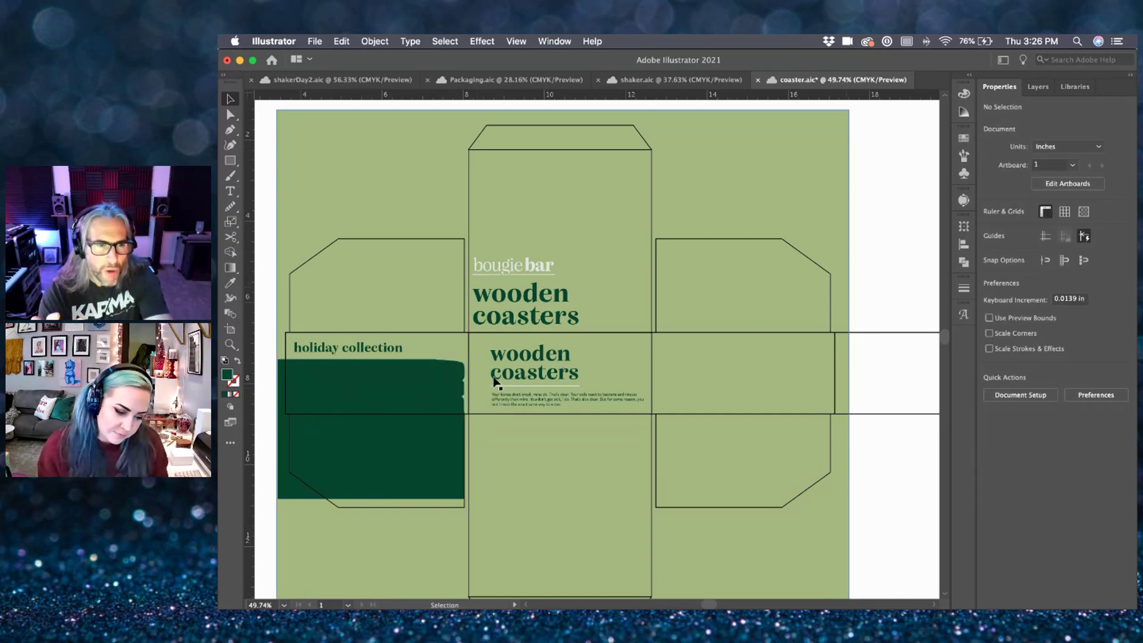
- Select both dark green shapes together and shift them slightly further left, inside the side panel's right edge
left_click(444, 377)
left_click(432, 481, "shift")
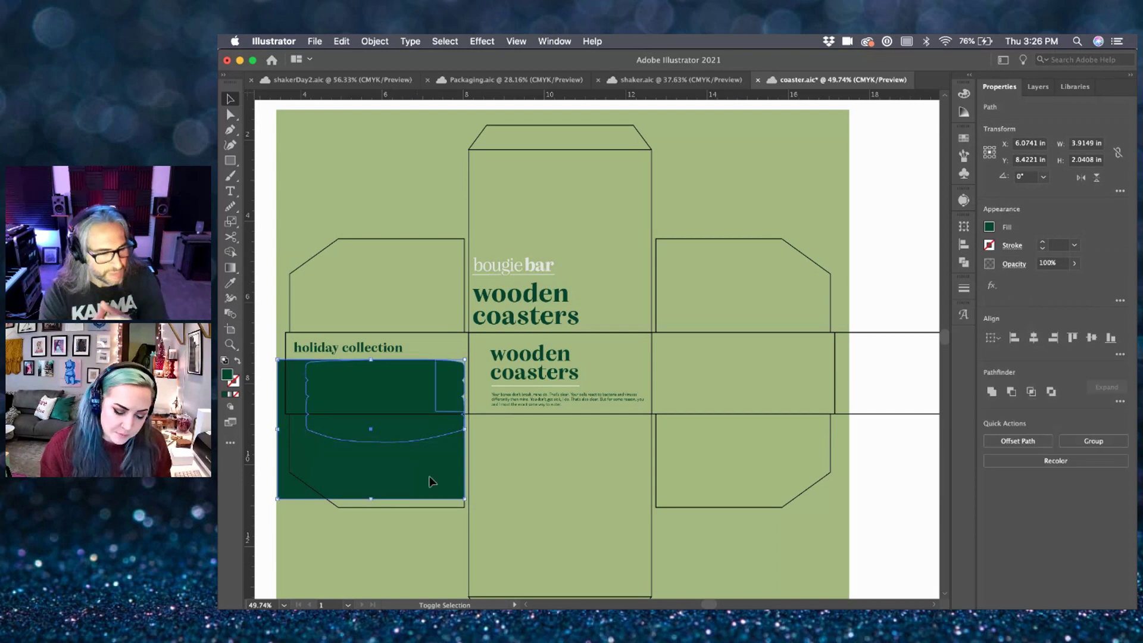
left_click_drag(432, 481, 423, 480)
key("super+shift+a")
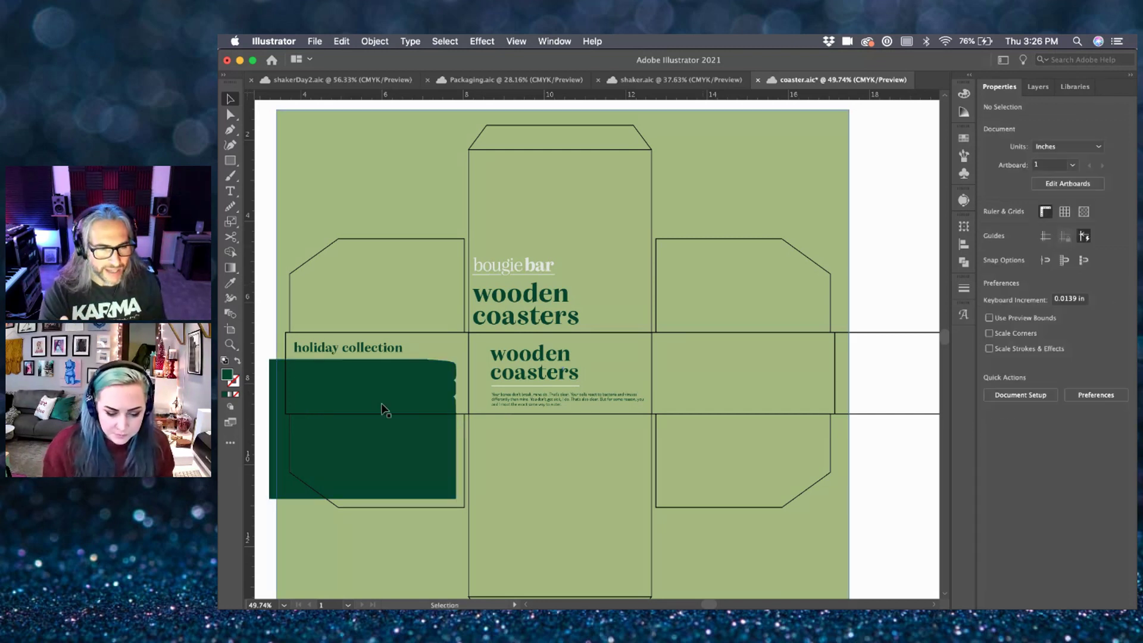
- Nudge the scalloped coaster-stack shape right in small increments so its edge protrudes beyond the dark green rectangle
left_click(384, 409)
key("Right")
key("Right")
key("Right")
key("Right")
key("Right")
key("Right")
key("Right")
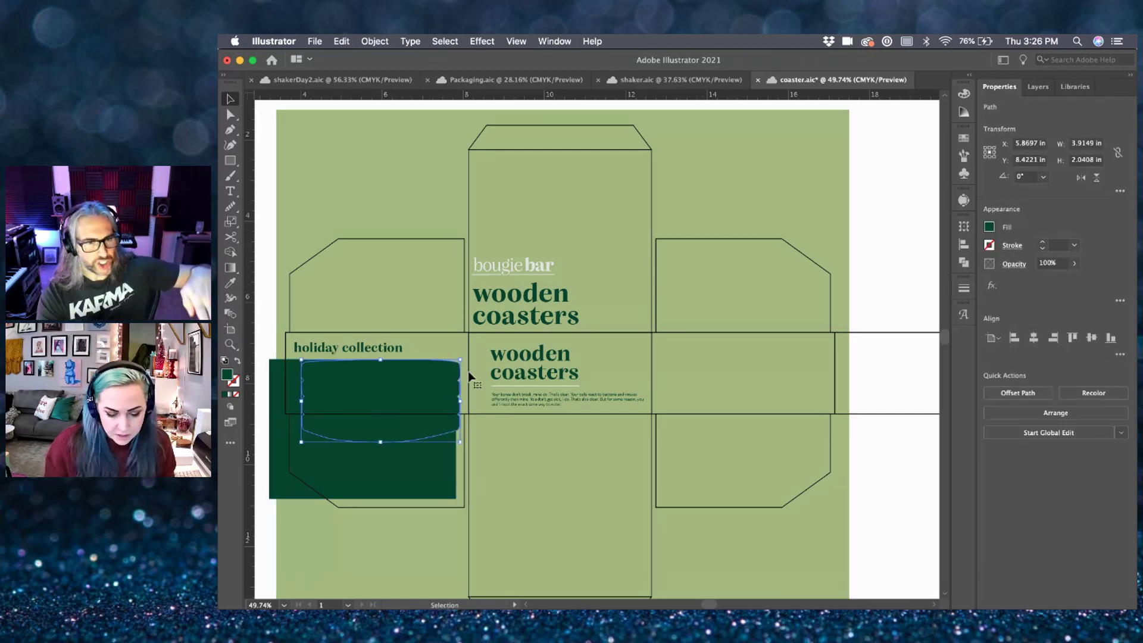
key("super+shift+a")
left_click(452, 403)
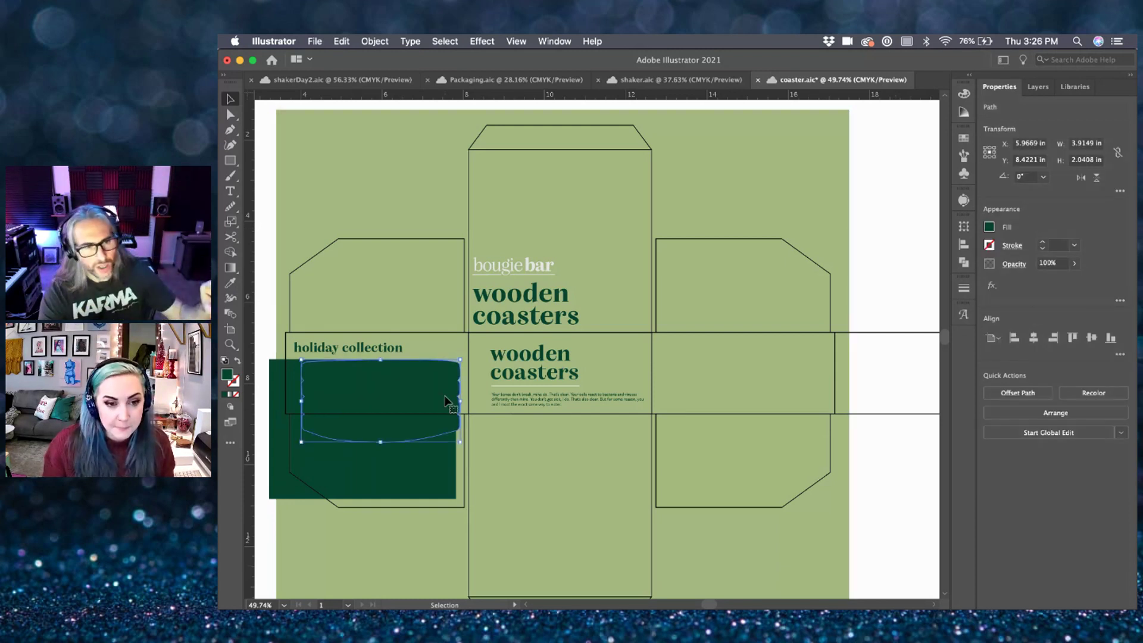
key("Right")
key("Right")
key("Right")
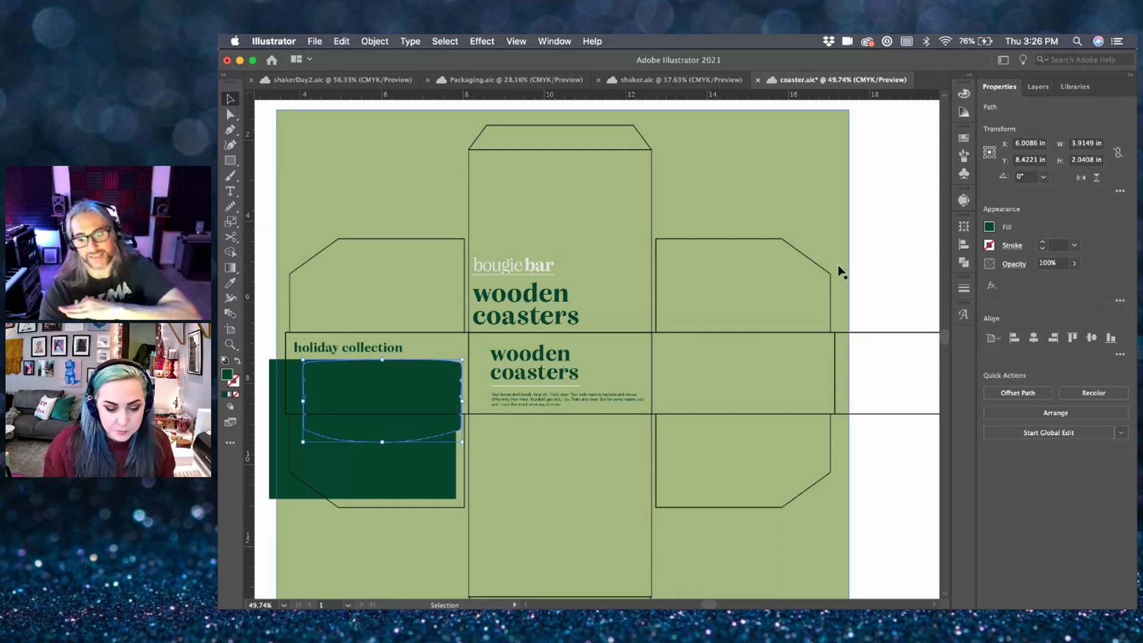
key("super+shift+a")
left_click(442, 377)
key("Right")
key("Right")
key("Right")
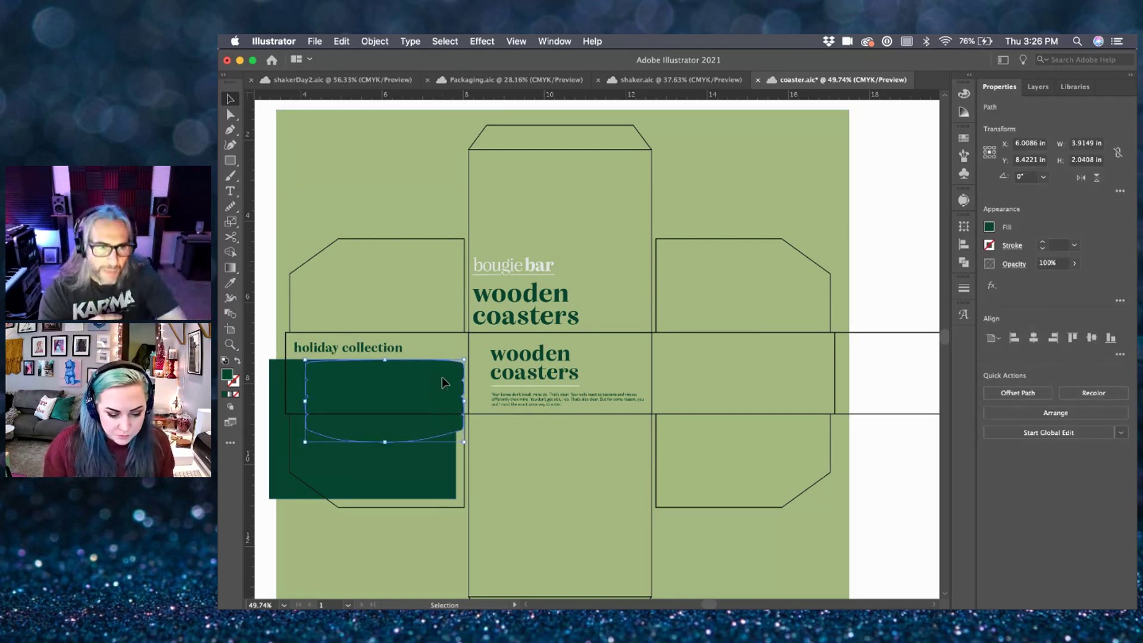
- Move the coaster-stack shape and dark green rectangle together slightly left, away from the fold line
left_click(439, 456, "shift")
left_click_drag(439, 456, 438, 462)
left_click(890, 239)
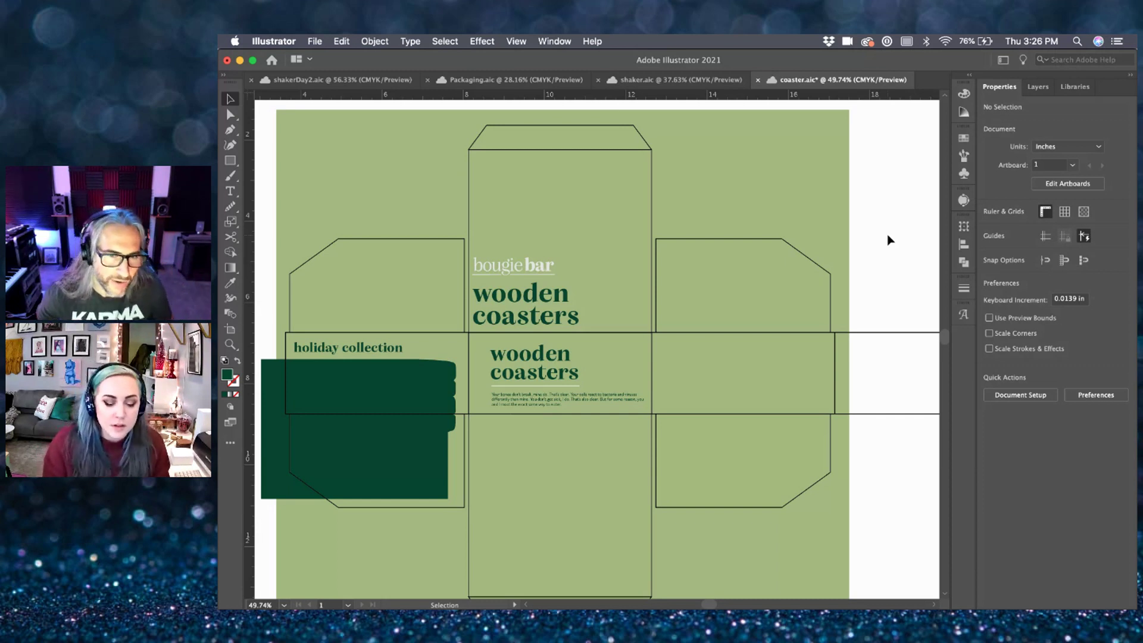
- Move the front panel's heading and product text group left onto the margin guide and check its spacing with the guides hidden and shown
left_click(527, 388)
left_click_drag(527, 388, 515, 400)
key("Left")
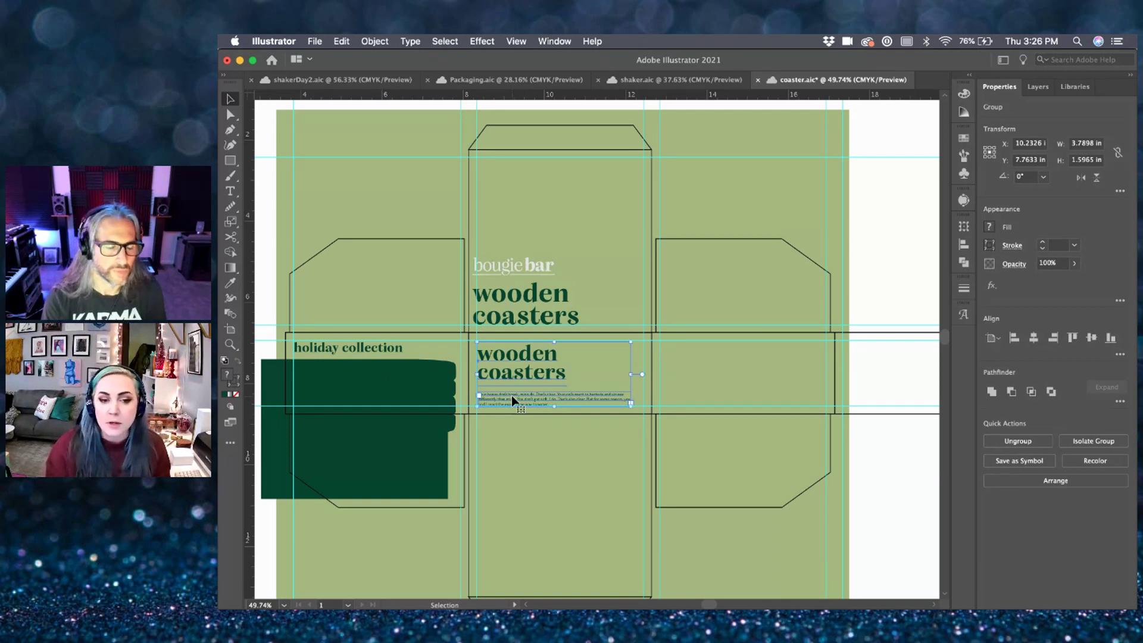
scroll(511, 396, "up", 1)
scroll(512, 395, "up", 2)
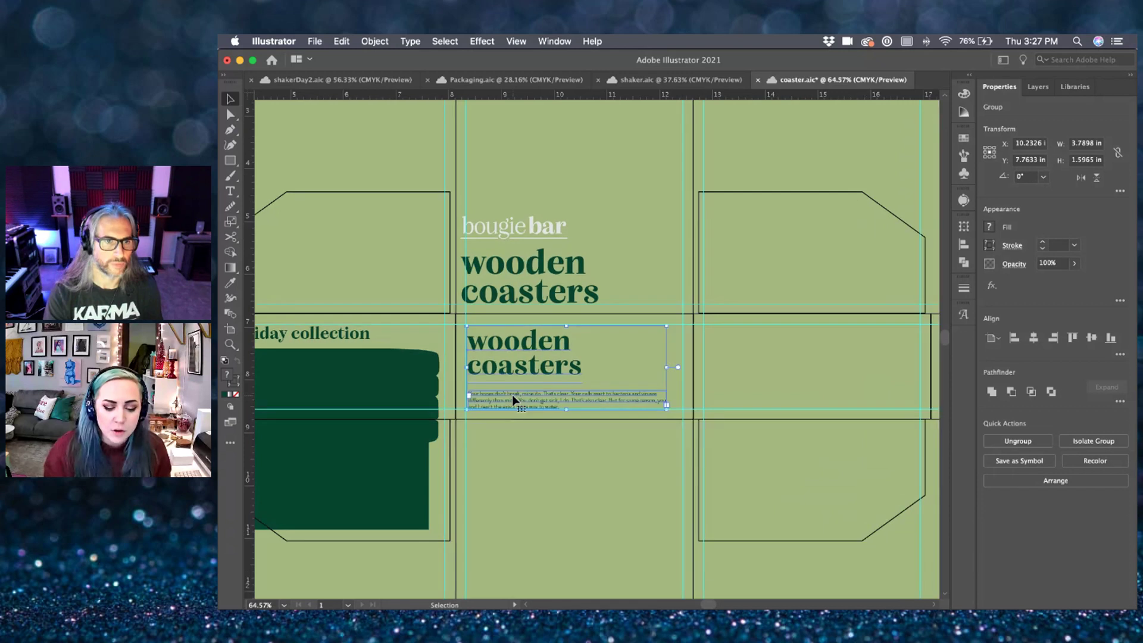
scroll(687, 402, "down", 1)
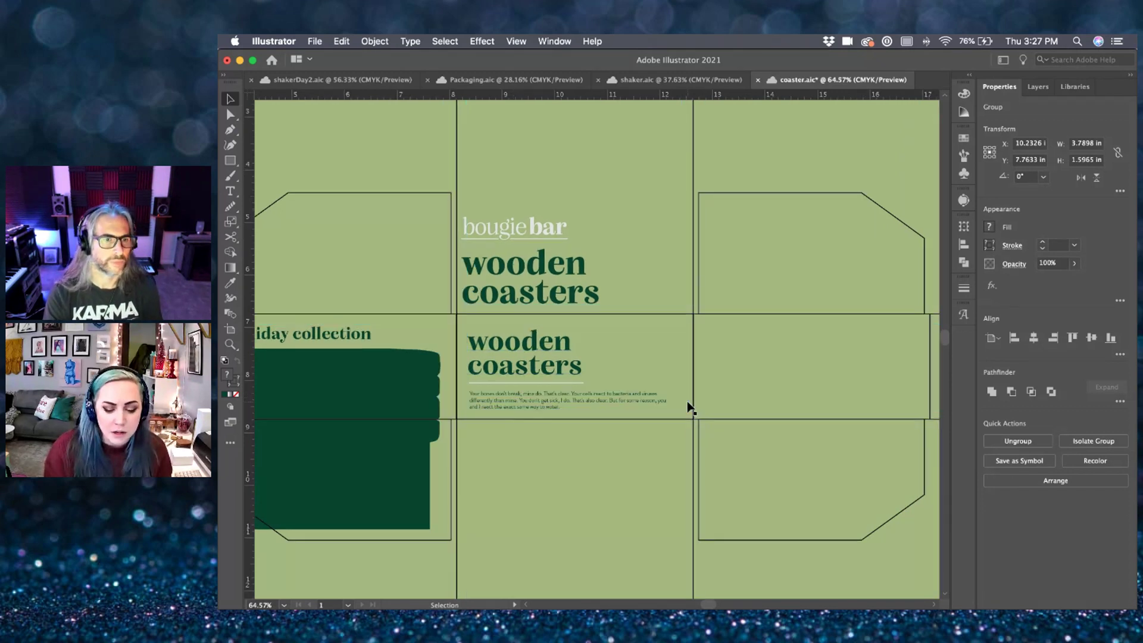
scroll(688, 402, "down", 2)
left_click(913, 285)
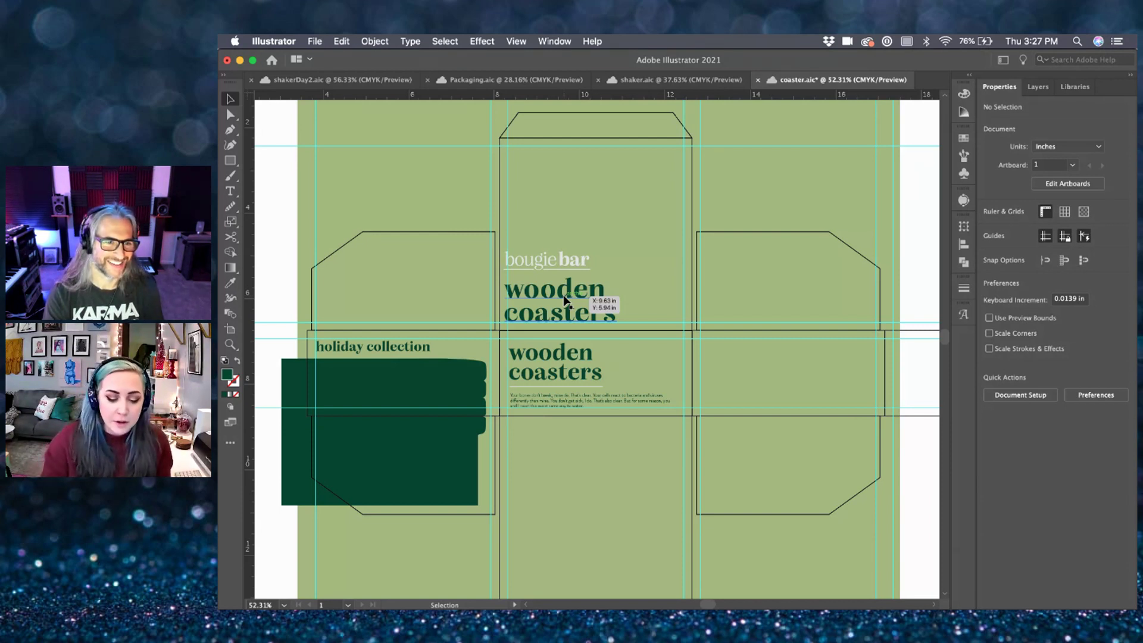
- Rotate the top panel's bougiebar logo and wooden coasters heading 180° and place them at the guides in the panel's upper-right corner
left_click(564, 301)
left_click_drag(620, 318, 500, 262)
left_click_drag(592, 284, 660, 181)
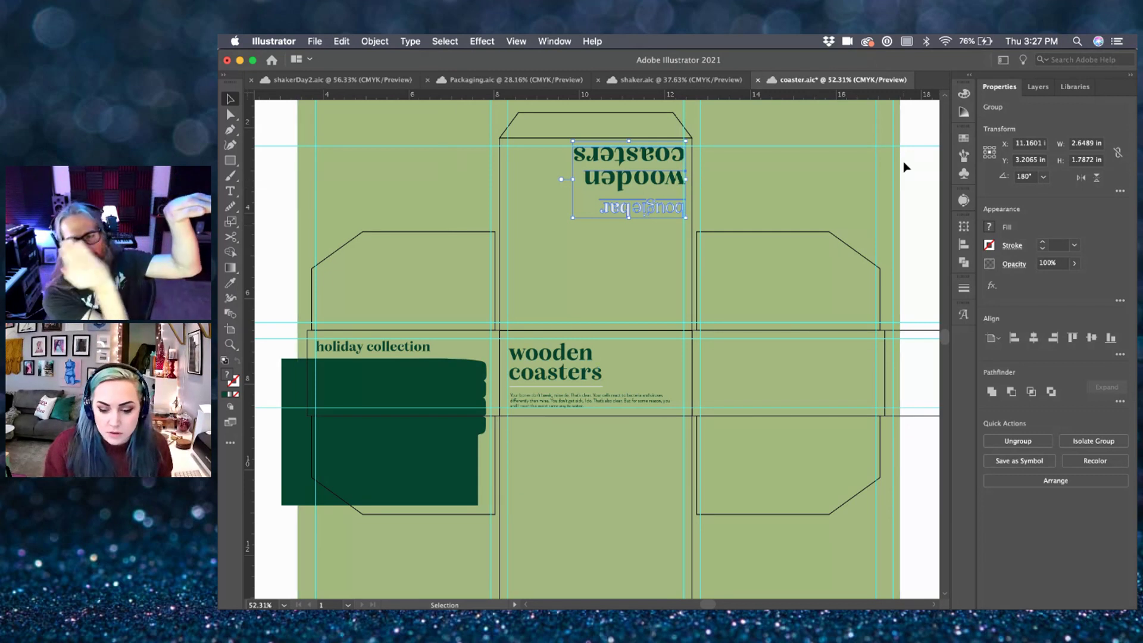
left_click(832, 306)
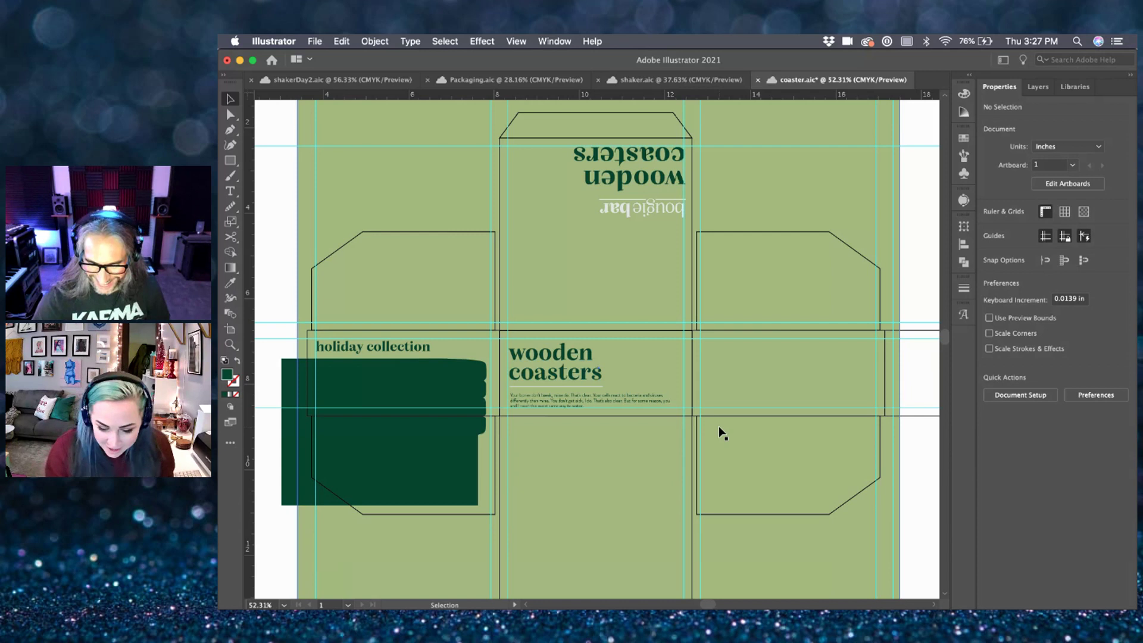
- Extend the light green background rectangle right to about 18.68 in wide so it covers the last panel and glue flap
scroll(722, 434, "right", 5)
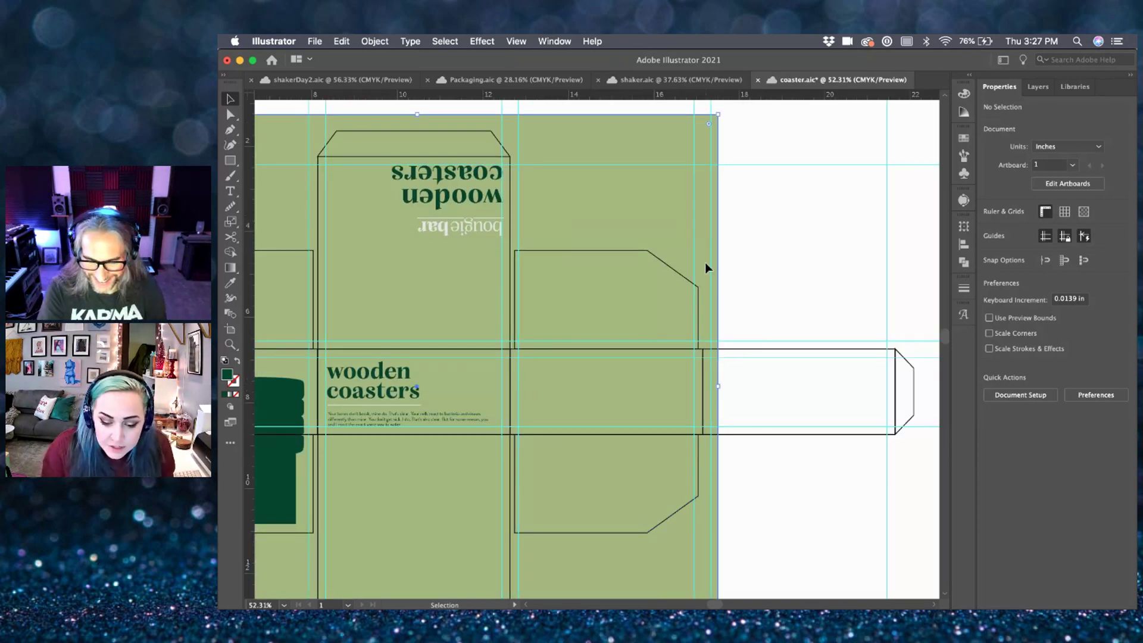
left_click(718, 388)
left_click_drag(718, 387, 914, 386)
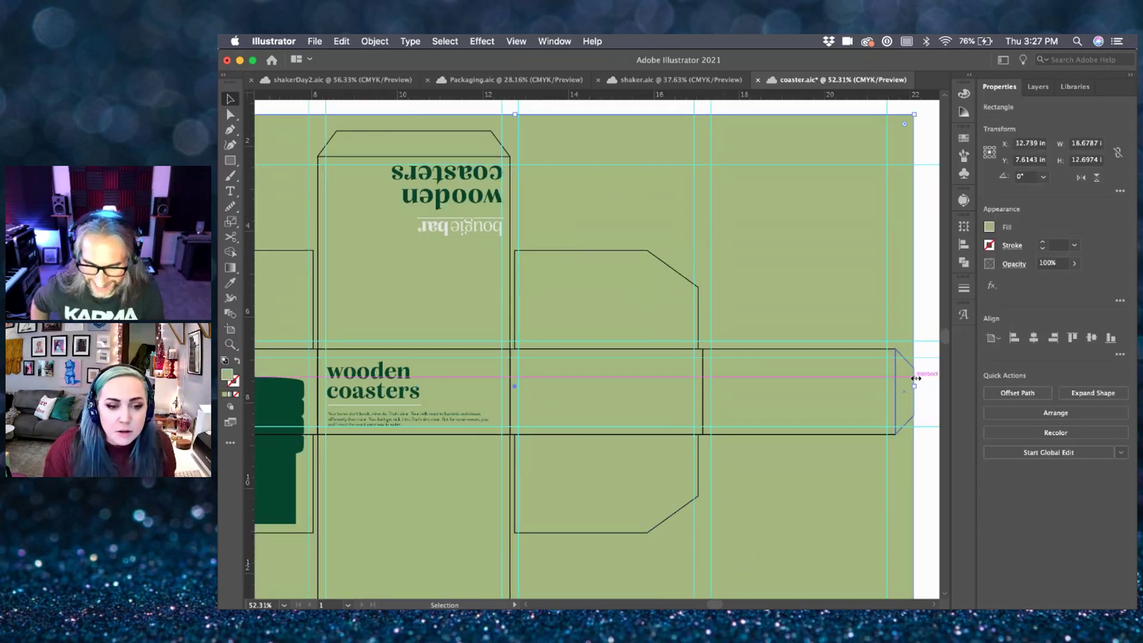
- Examine the panel layout and wrap-around dark green artwork of the cocktail shaker box in shakerDay2.aic
left_click(342, 79)
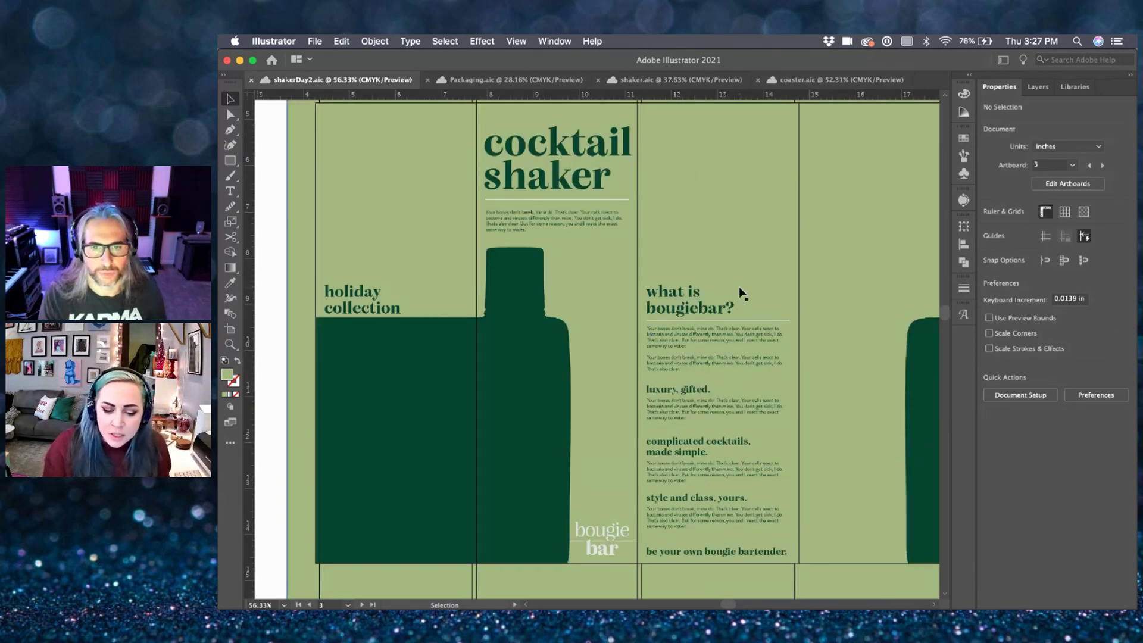
scroll(741, 293, "down", 1)
scroll(742, 293, "down", 1)
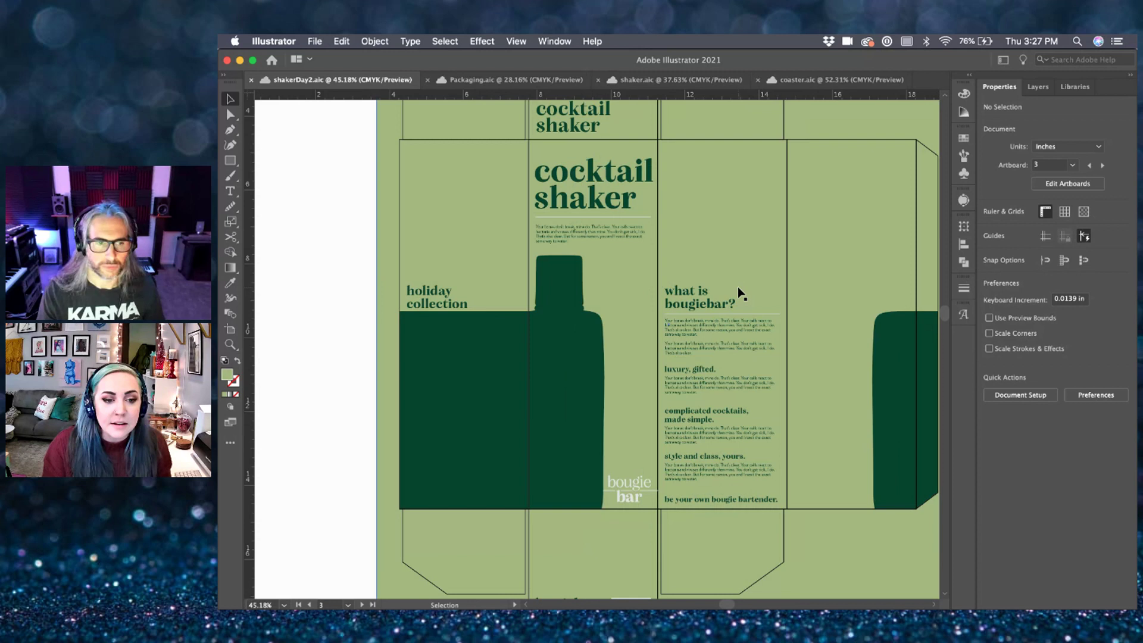
scroll(742, 293, "right", 2)
scroll(741, 293, "up", 1)
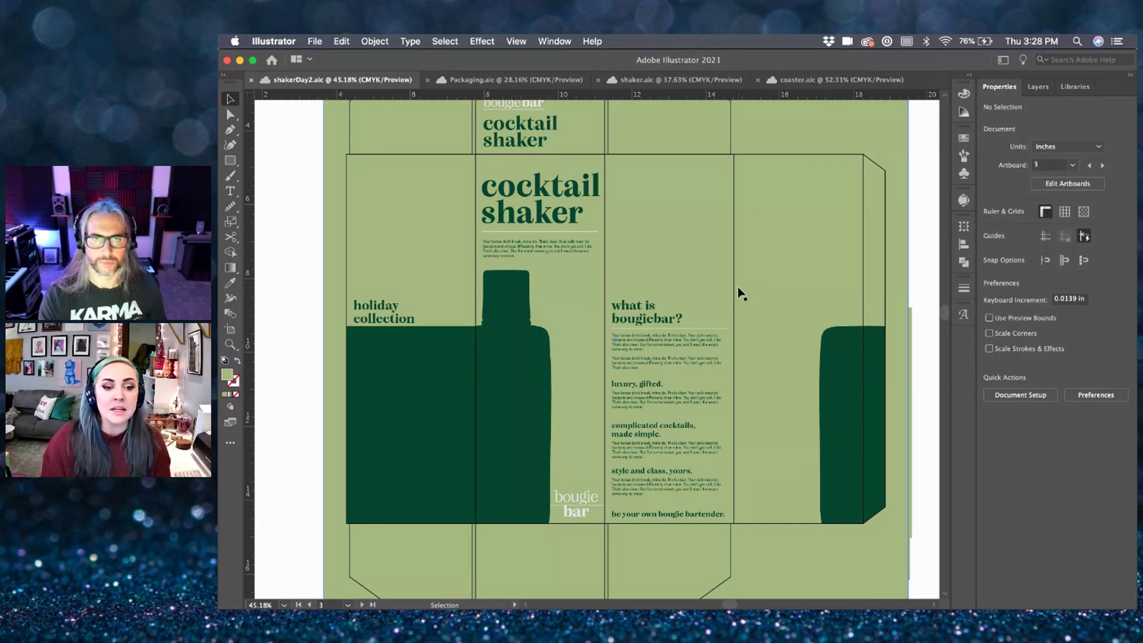
- Return to coaster.aic and shift the dark green rectangle and coaster-stack shape together further left on the side panel
left_click(820, 82)
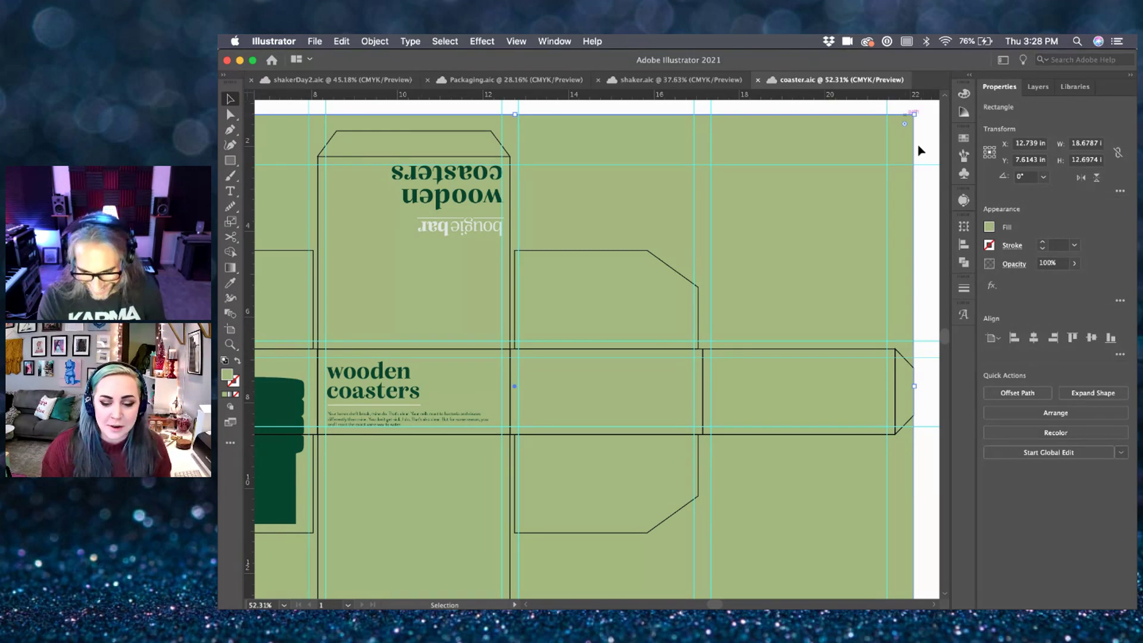
left_click(928, 174)
scroll(747, 231, "left", 2)
scroll(748, 231, "down", 1)
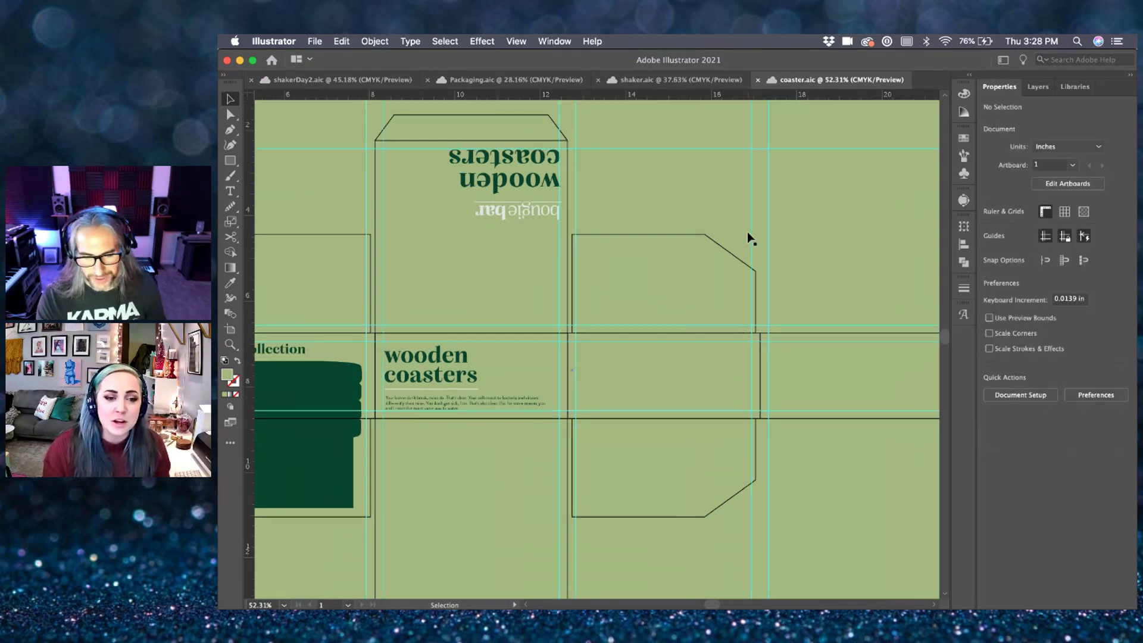
scroll(747, 232, "left", 2)
scroll(748, 233, "up", 1)
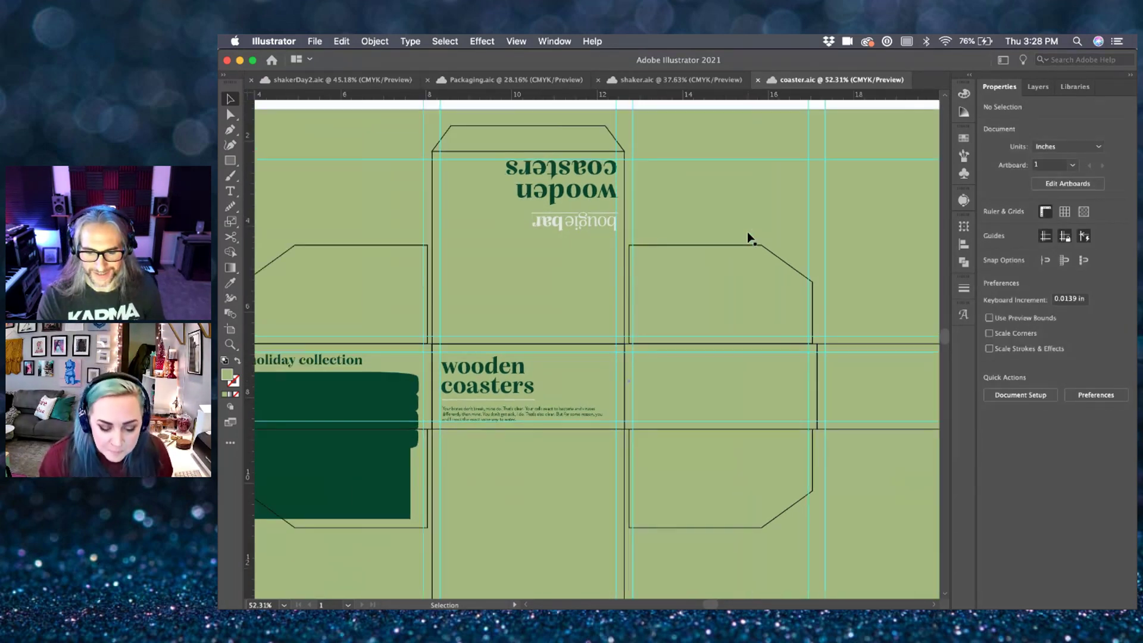
scroll(841, 247, "left", 2)
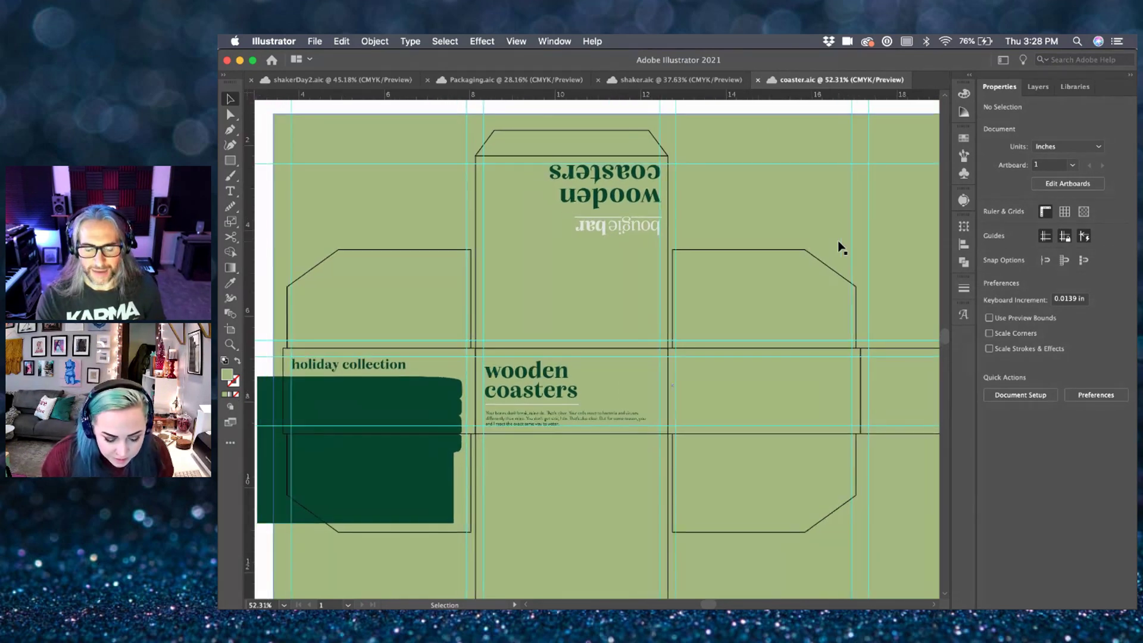
left_click(420, 391)
left_click_drag(418, 487, 403, 488)
scroll(331, 524, "left", 3)
scroll(332, 524, "down", 1)
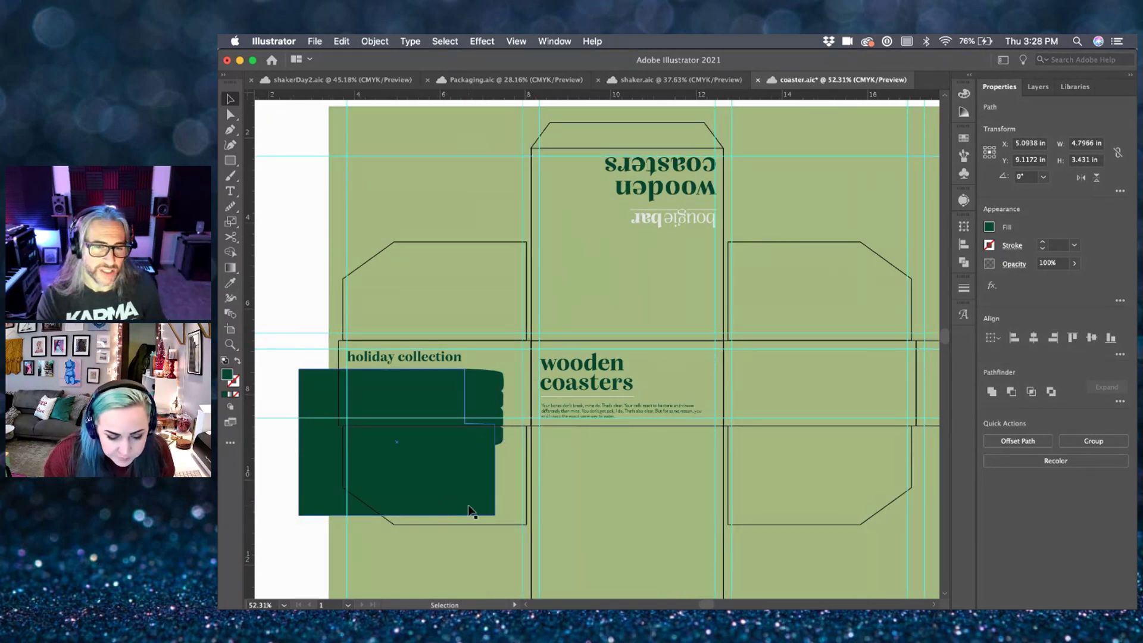
- Move the dark green rectangle's left anchor points right to line up with the side panel's left edge
left_click(299, 443)
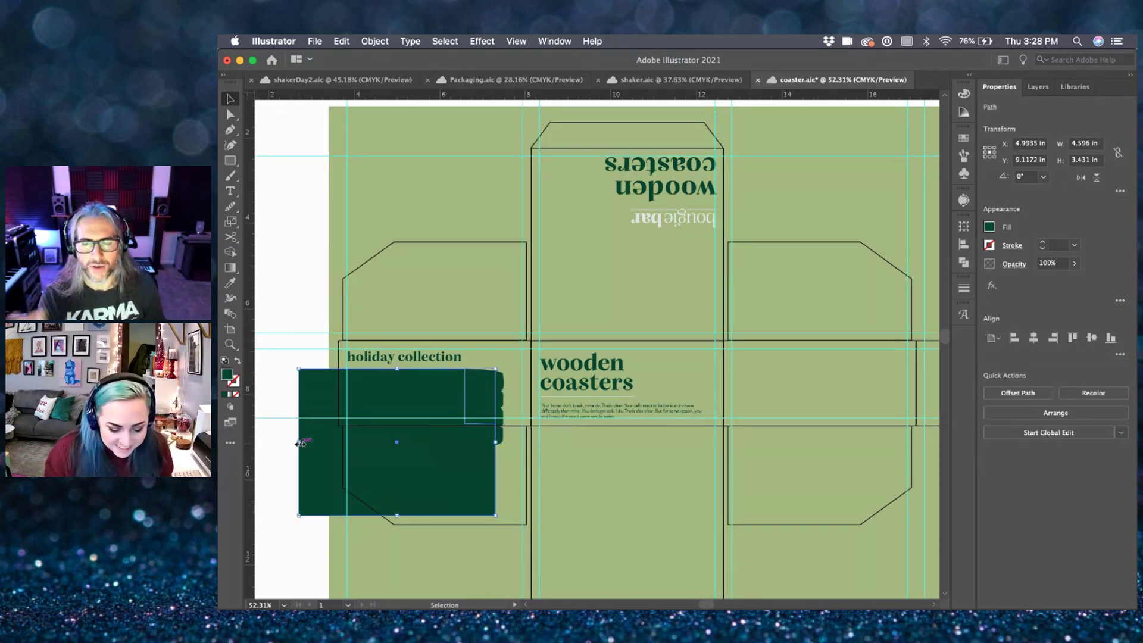
key("a")
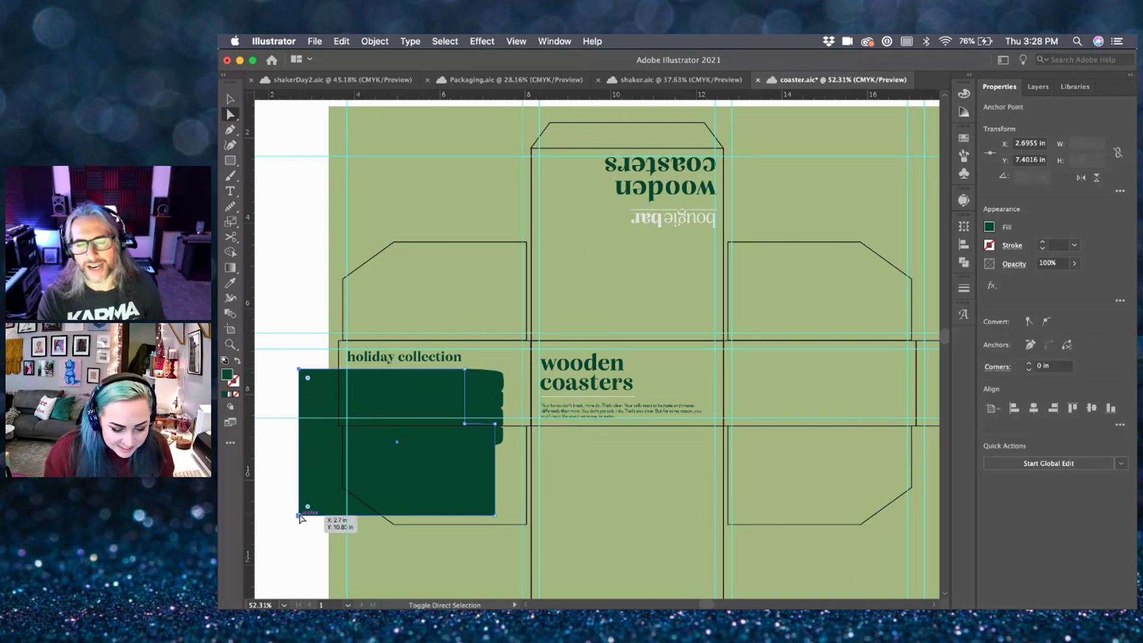
left_click_drag(300, 435, 334, 439)
left_click(278, 467)
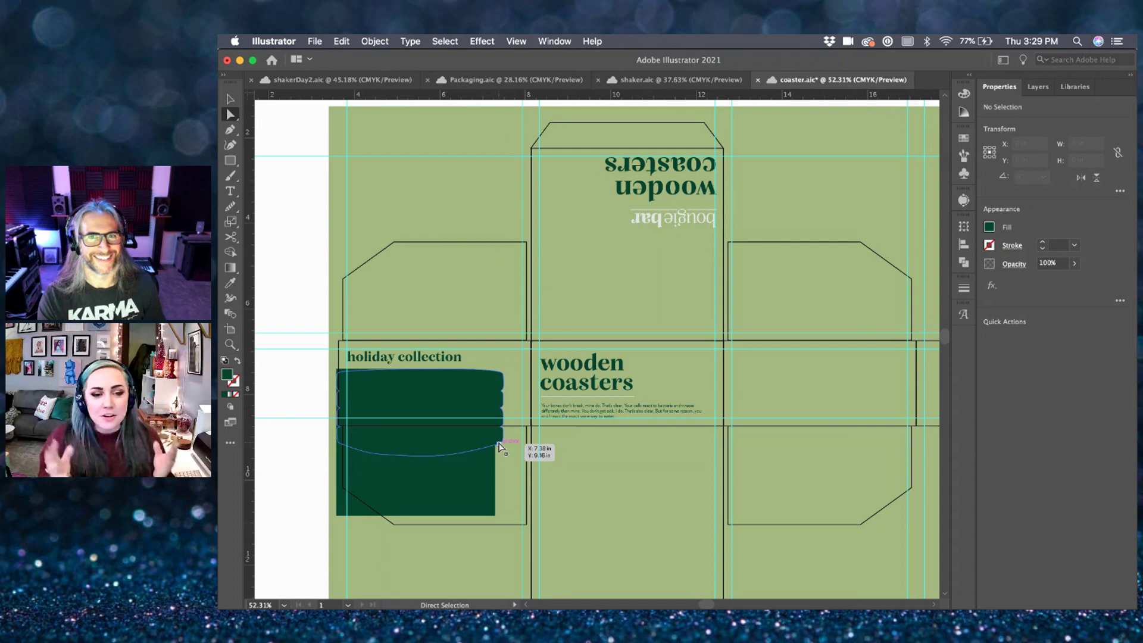
left_click_drag(500, 445, 501, 447)
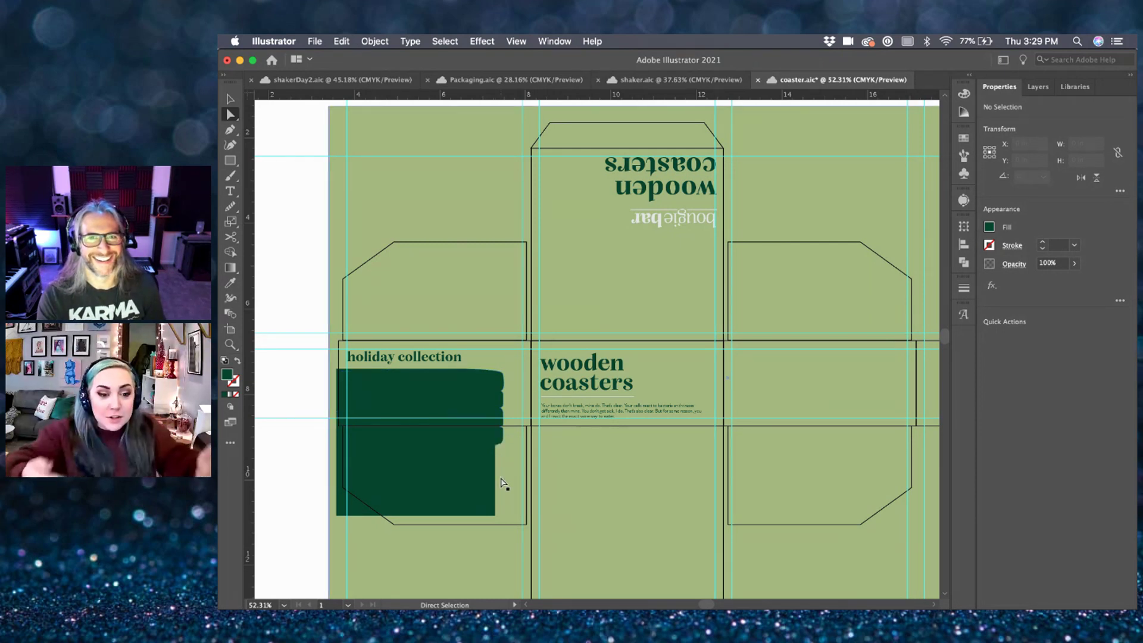
- Extend the dark green rectangle's bottom anchor points down to the lower edge of the flap
left_click(494, 515)
left_click(337, 516, "shift")
left_click_drag(494, 518, 492, 522)
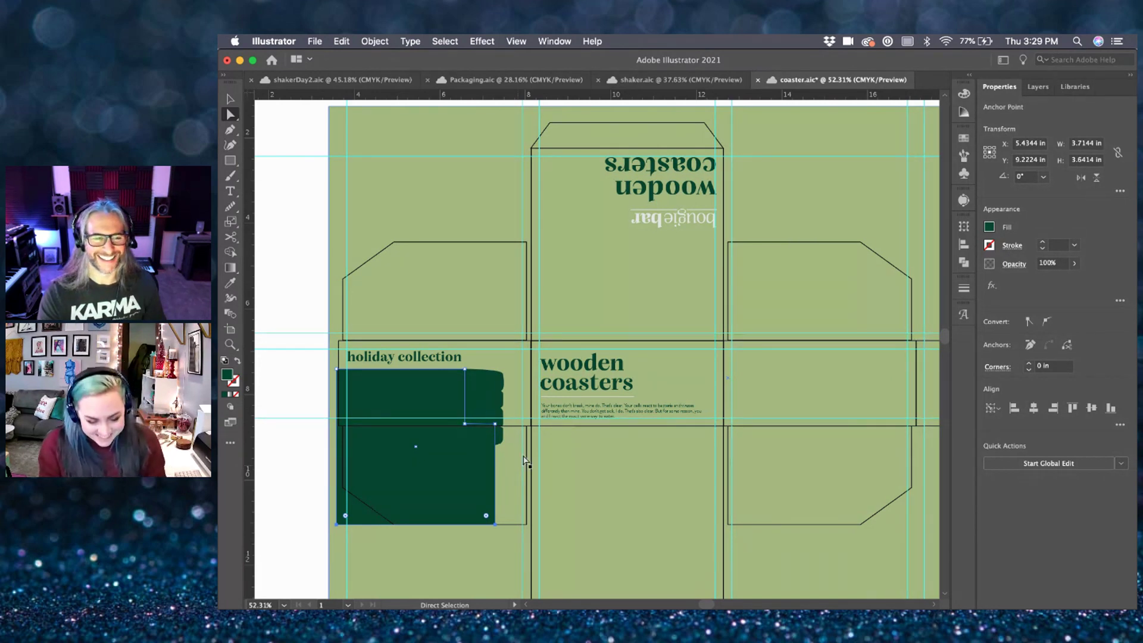
- Shift the dark green rectangle's lower-right anchor points right to reach the coaster-stack shape's right edge
left_click(496, 424)
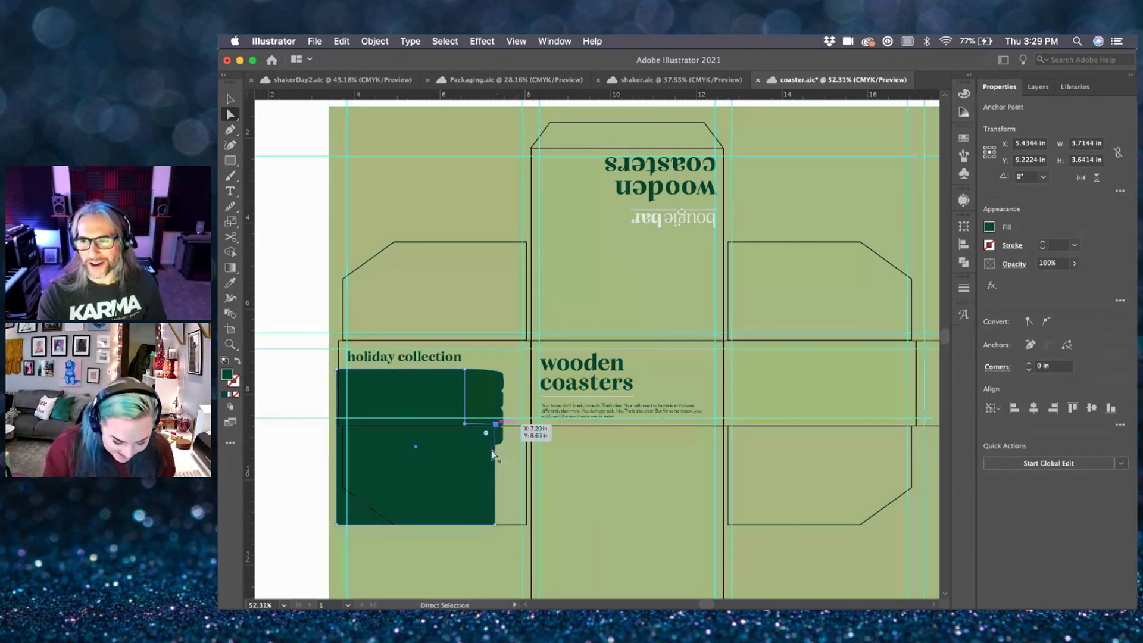
left_click(497, 523)
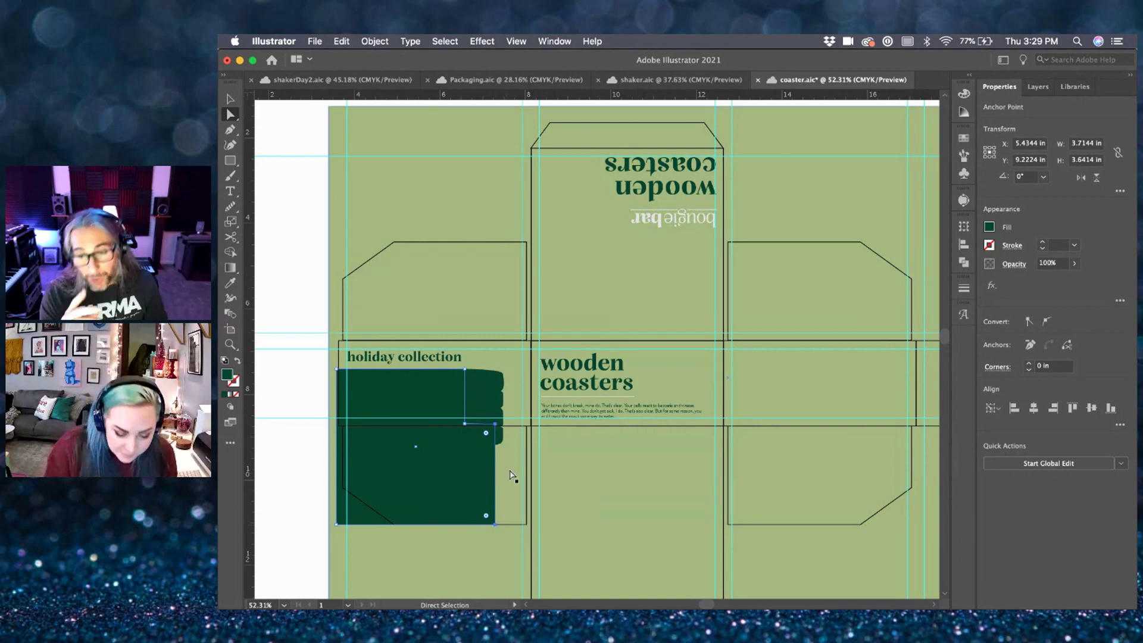
left_click_drag(501, 425, 508, 425)
left_click(306, 484)
scroll(485, 444, "up", 5)
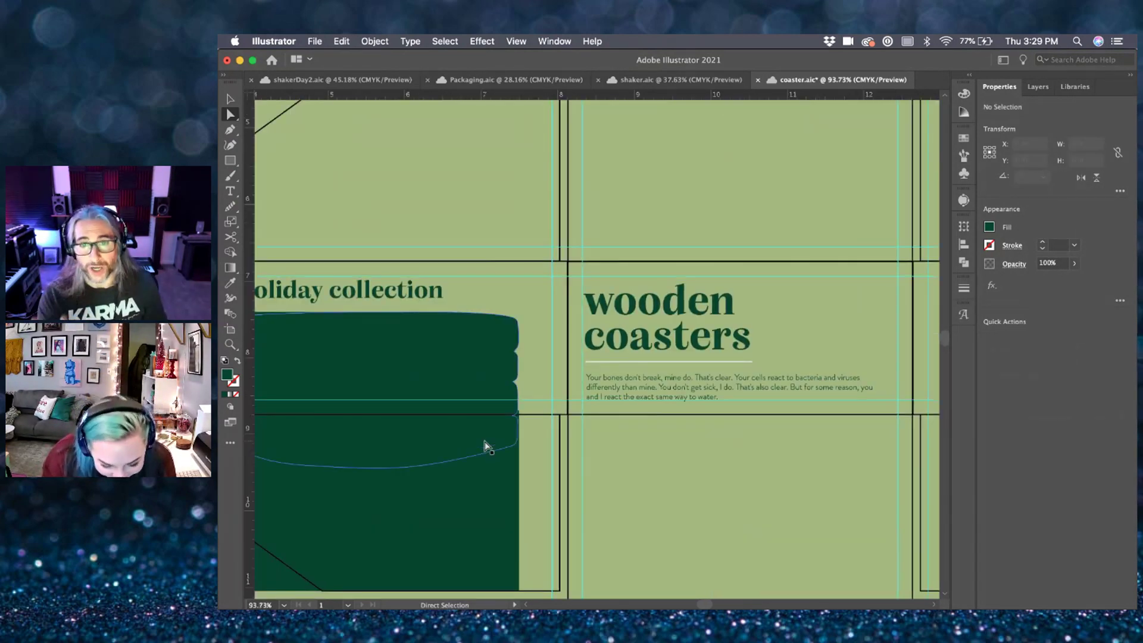
left_click(516, 483)
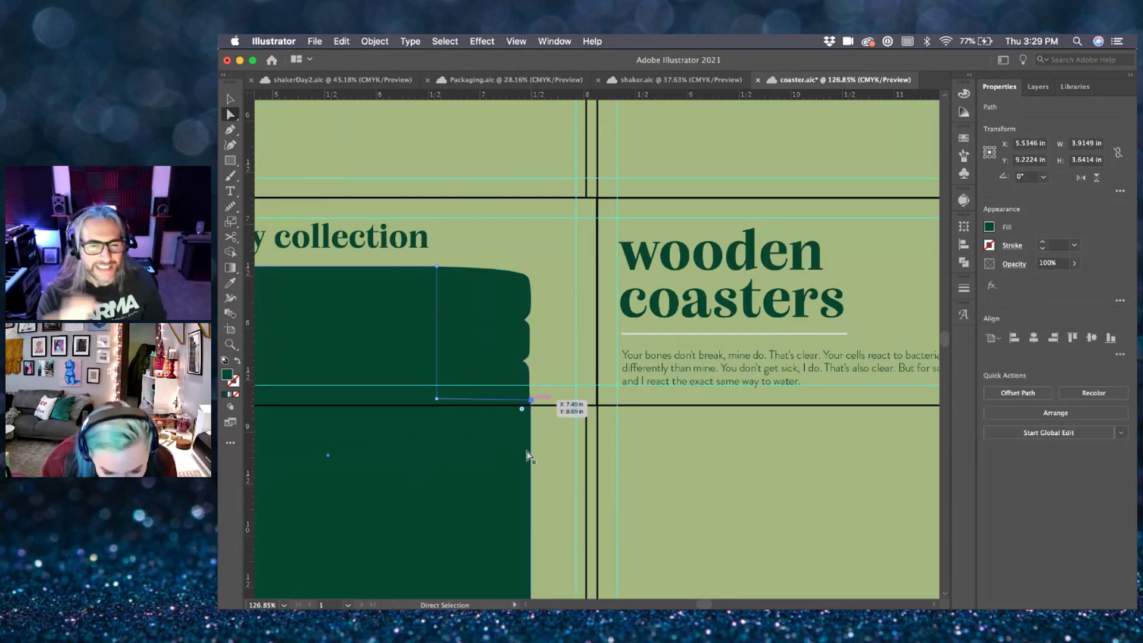
- Pull the dark green rectangle's right edge slightly left so it meets the coaster-stack outline just above the fold, then deselect it
left_click(529, 401)
scroll(529, 416, "down", 3)
left_click(500, 327)
scroll(500, 327, "up", 3)
left_click_drag(551, 313, 543, 311)
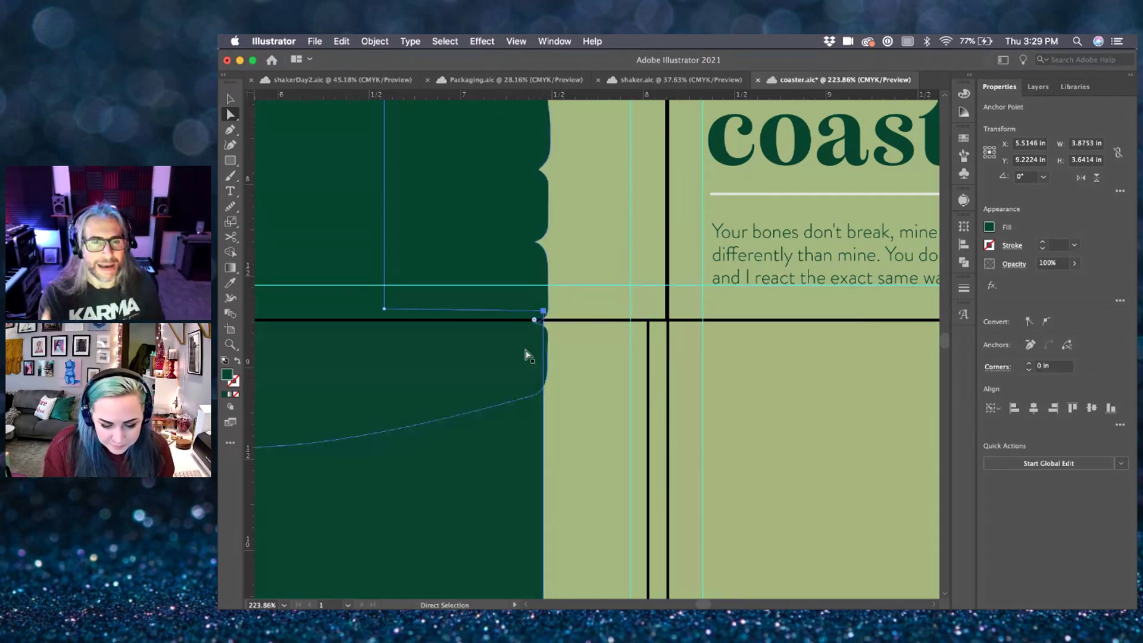
scroll(528, 362, "down", 5)
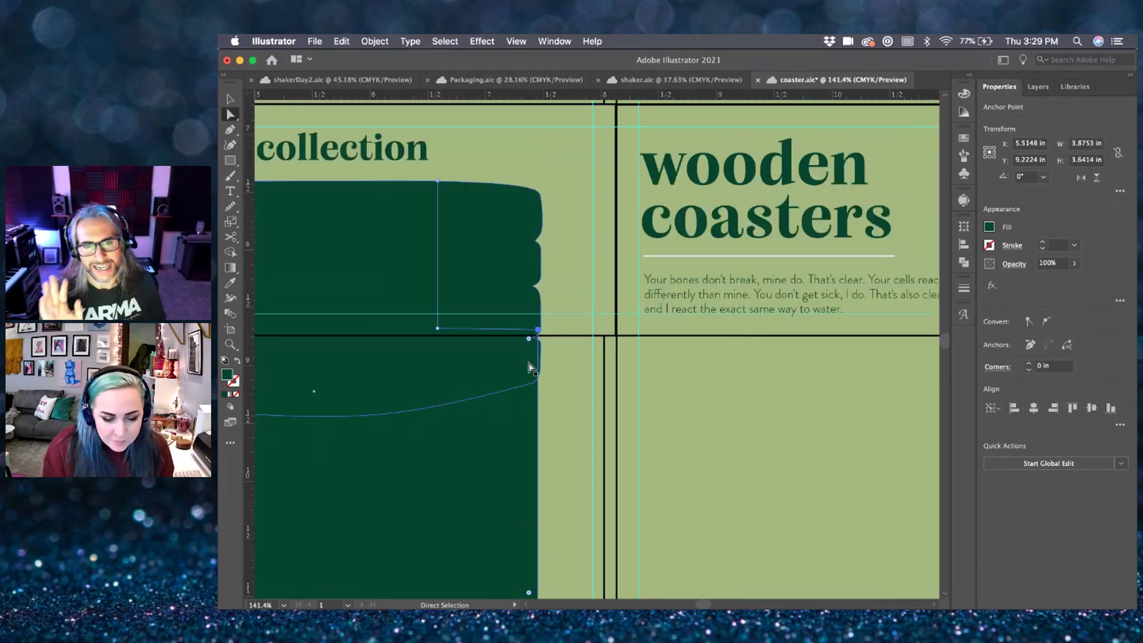
scroll(273, 536, "down", 3)
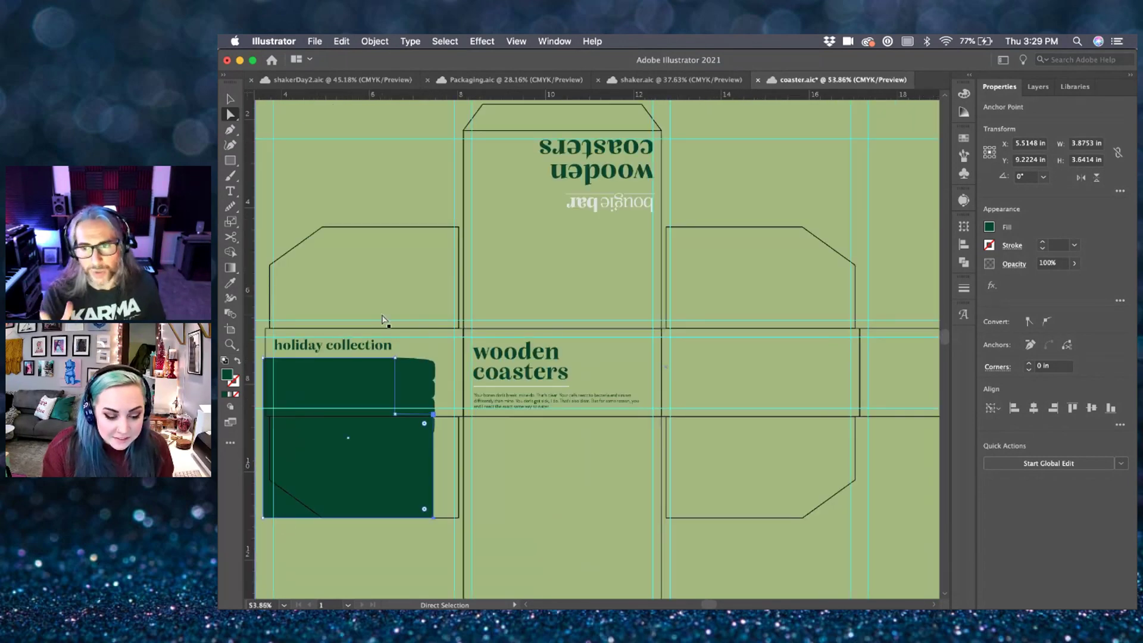
scroll(274, 535, "left", 2)
key("v")
left_click(296, 299)
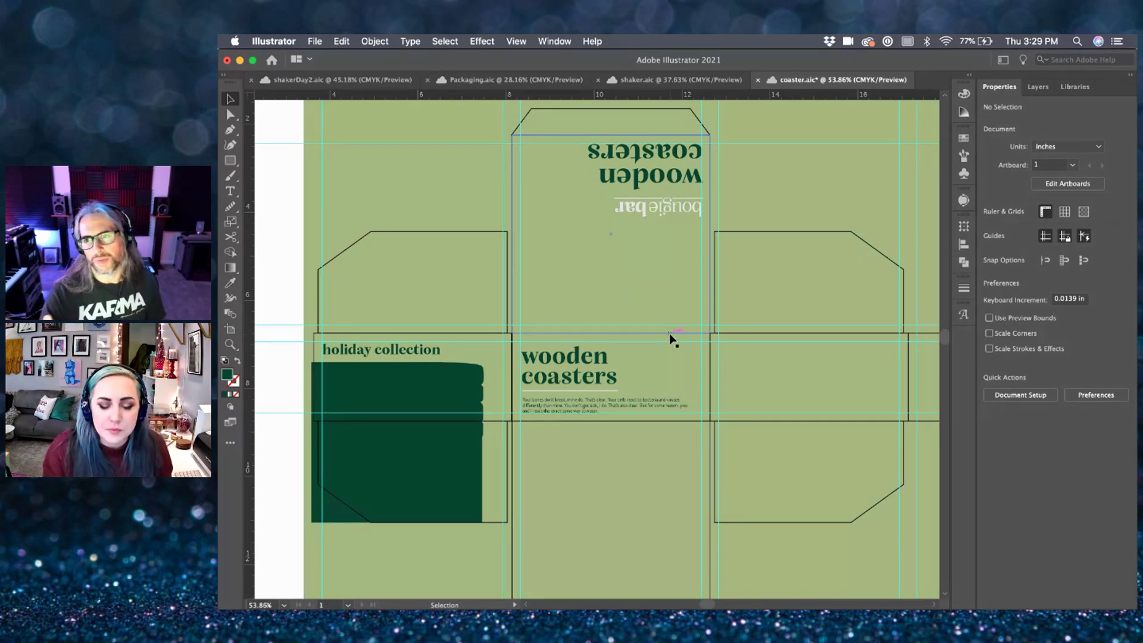
- Switch to shakerDay2.aic and copy the white stacked bougie bar logo from the cocktail shaker panel
left_click(680, 407)
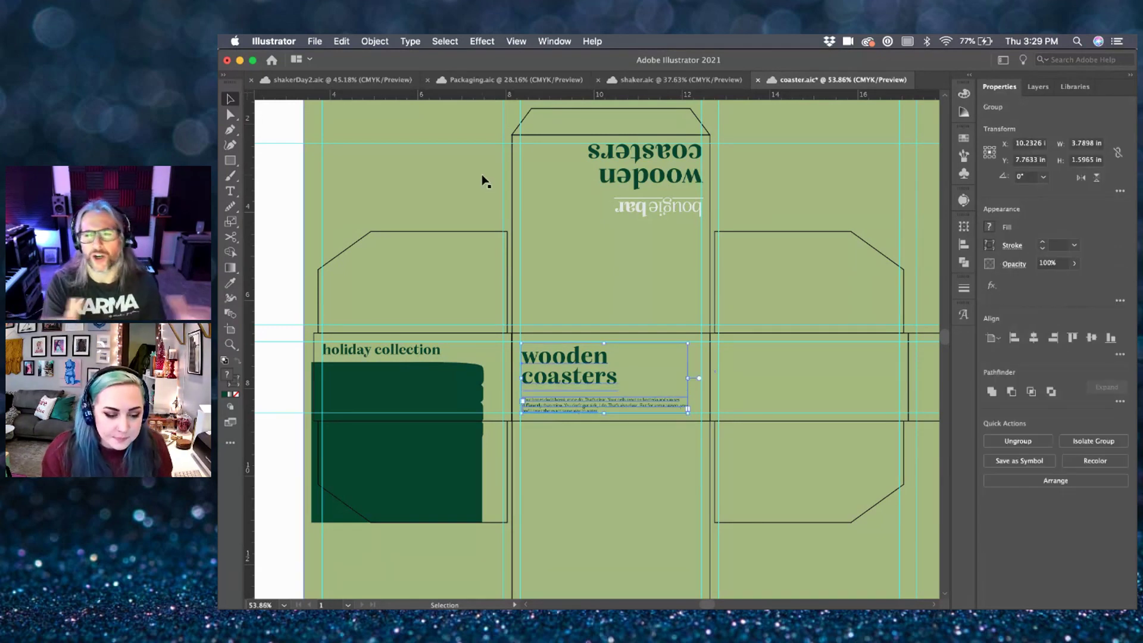
left_click(374, 83)
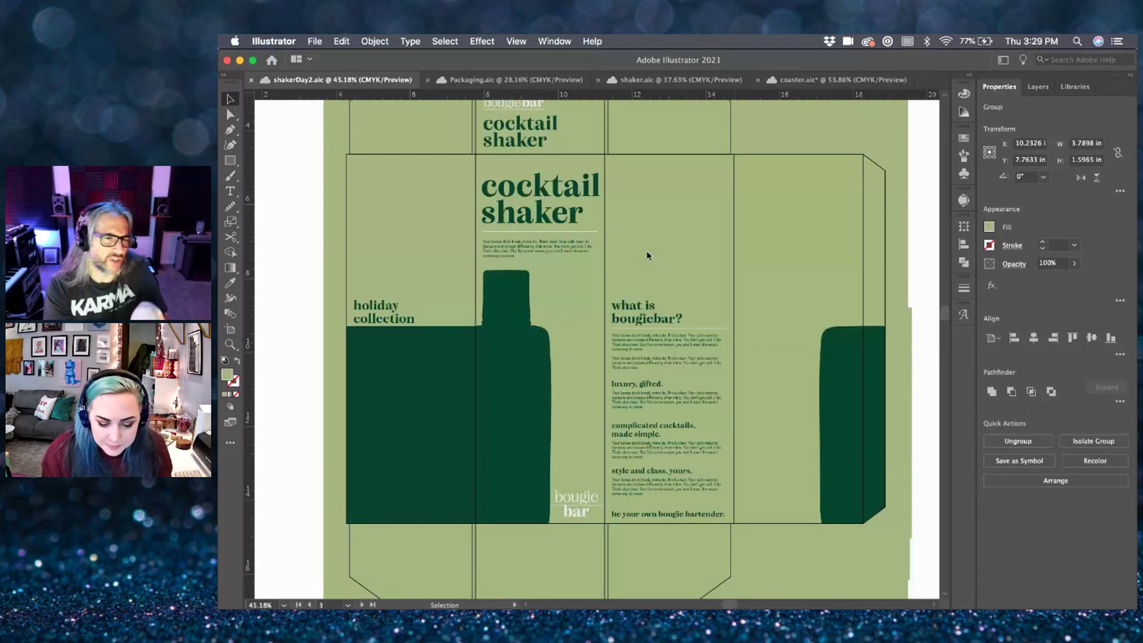
left_click(584, 500)
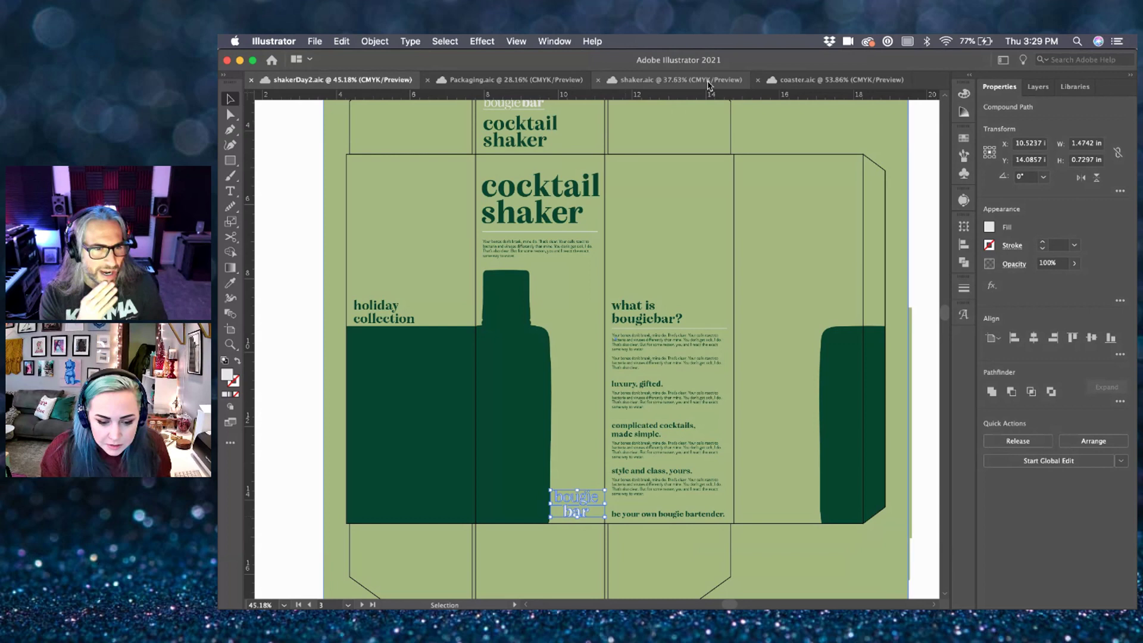
- Paste the stacked bougie bar logo into coaster.aic beside the wooden coasters heading and nudge it left to the panel's right margin guide
left_click(814, 80)
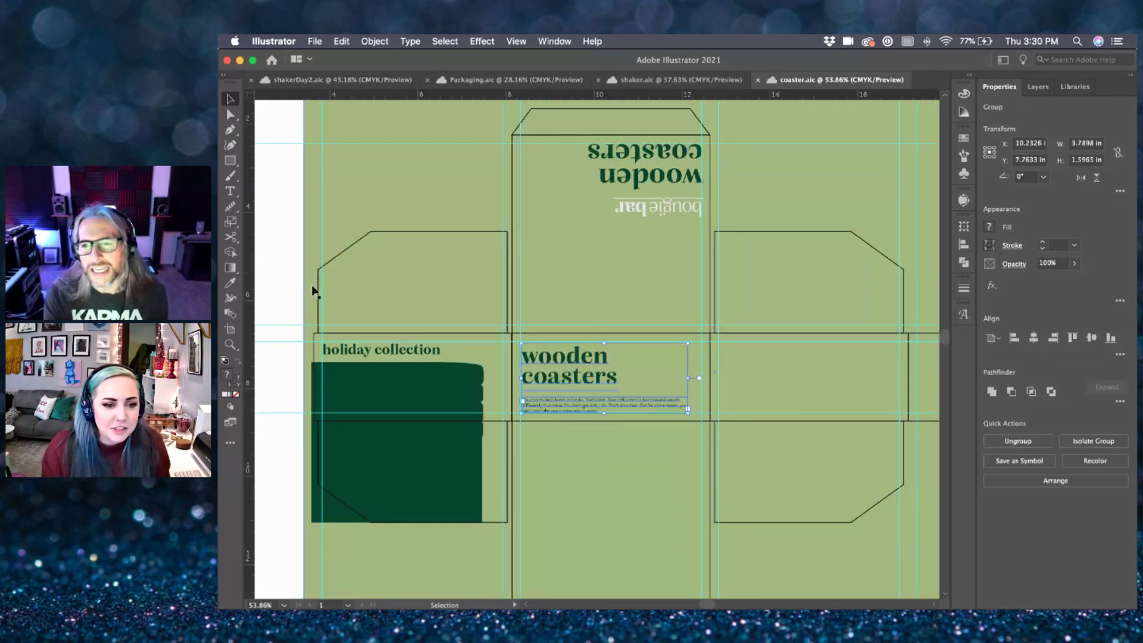
left_click(290, 292)
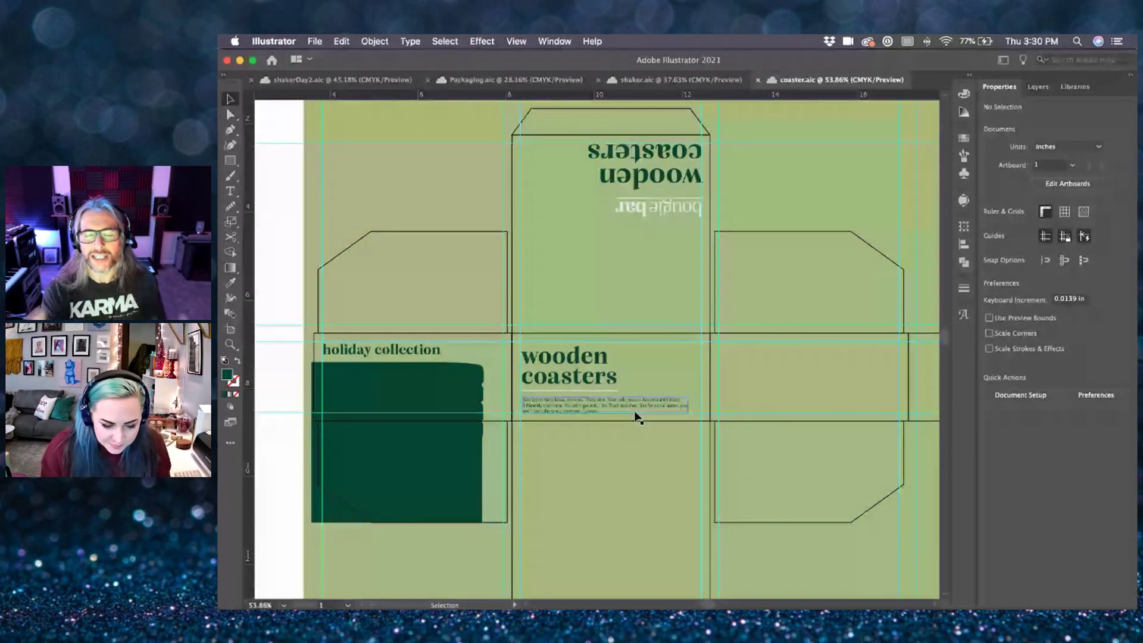
scroll(637, 417, "right", 3)
key("super+v")
left_click_drag(606, 367, 634, 382)
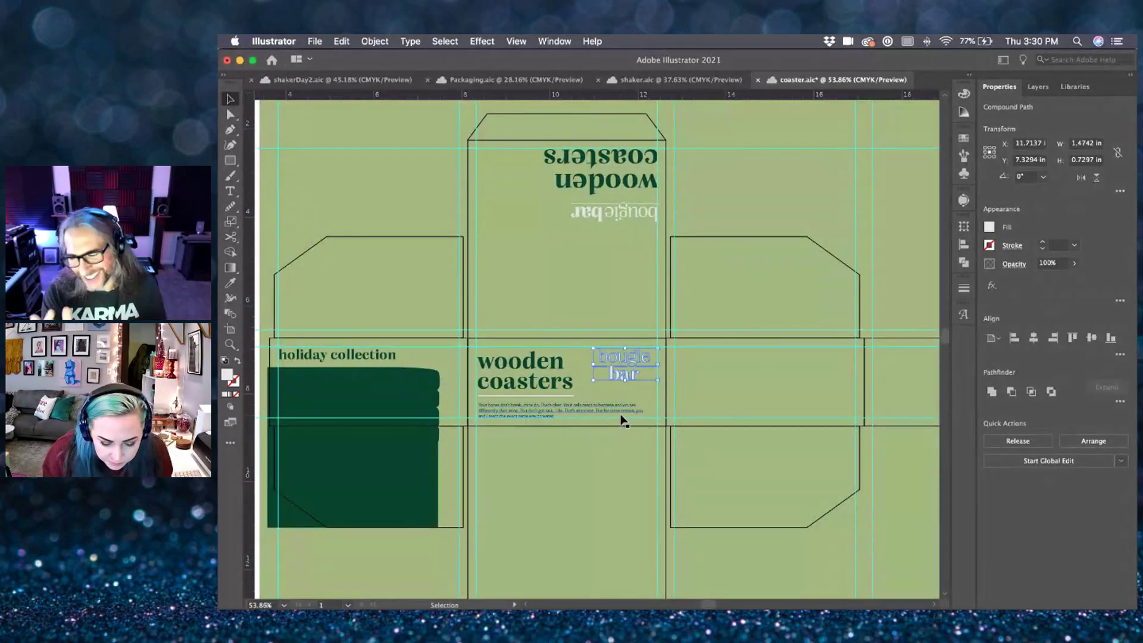
scroll(622, 421, "up", 5)
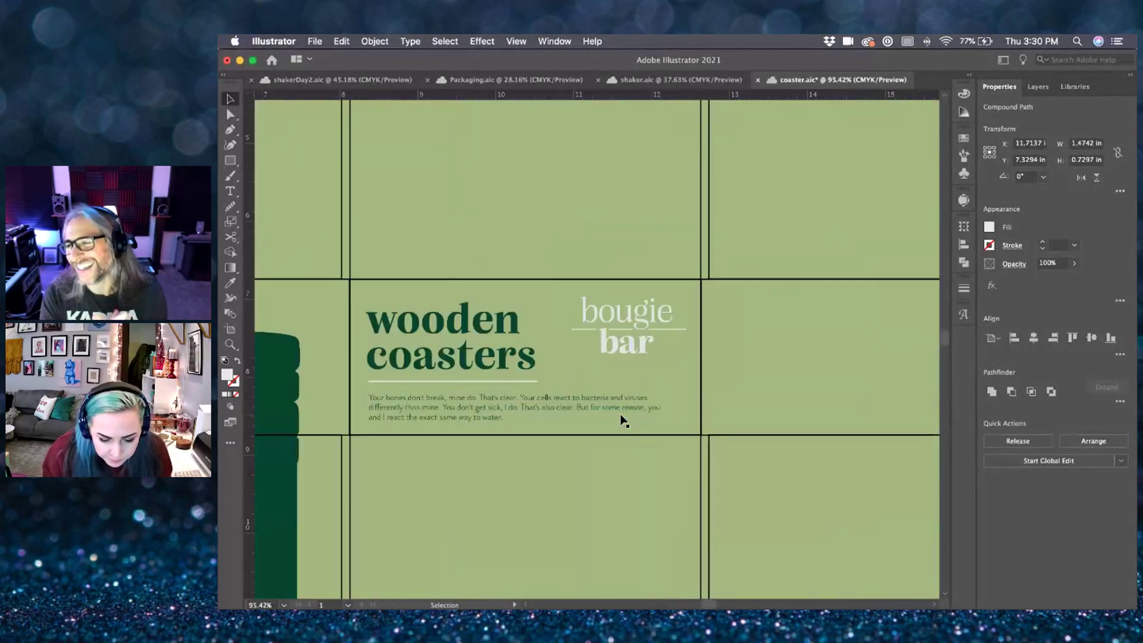
left_click(501, 359)
key("Left")
key("Left")
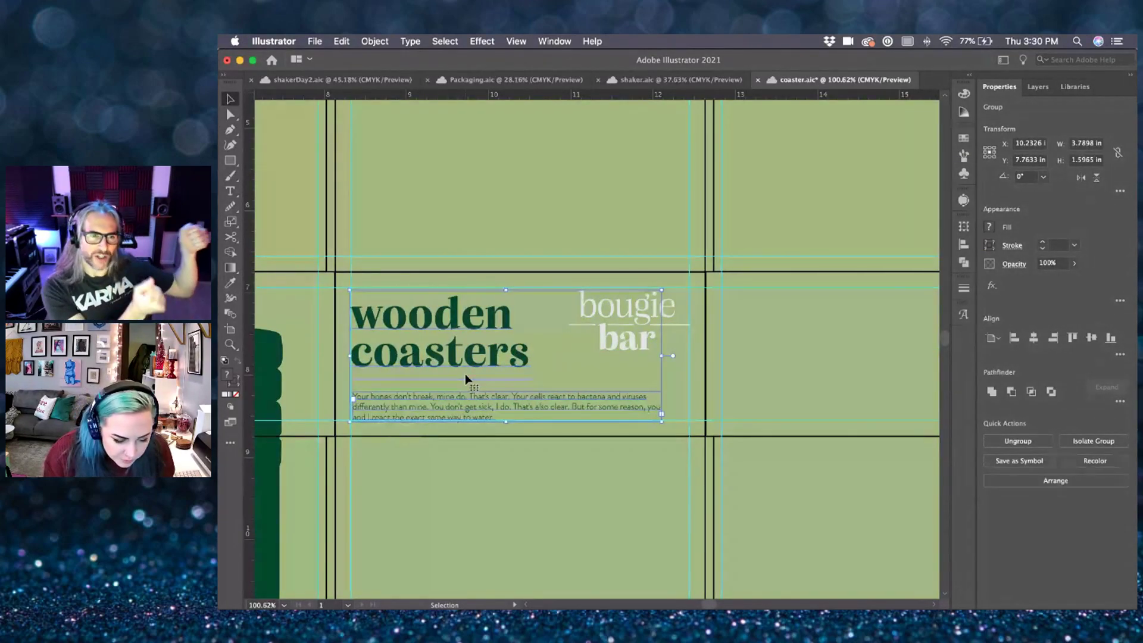
- Delete the product paragraph's last sentence, starting "But for some reason", and narrow its text frame to about 2.4 in
left_click(623, 419)
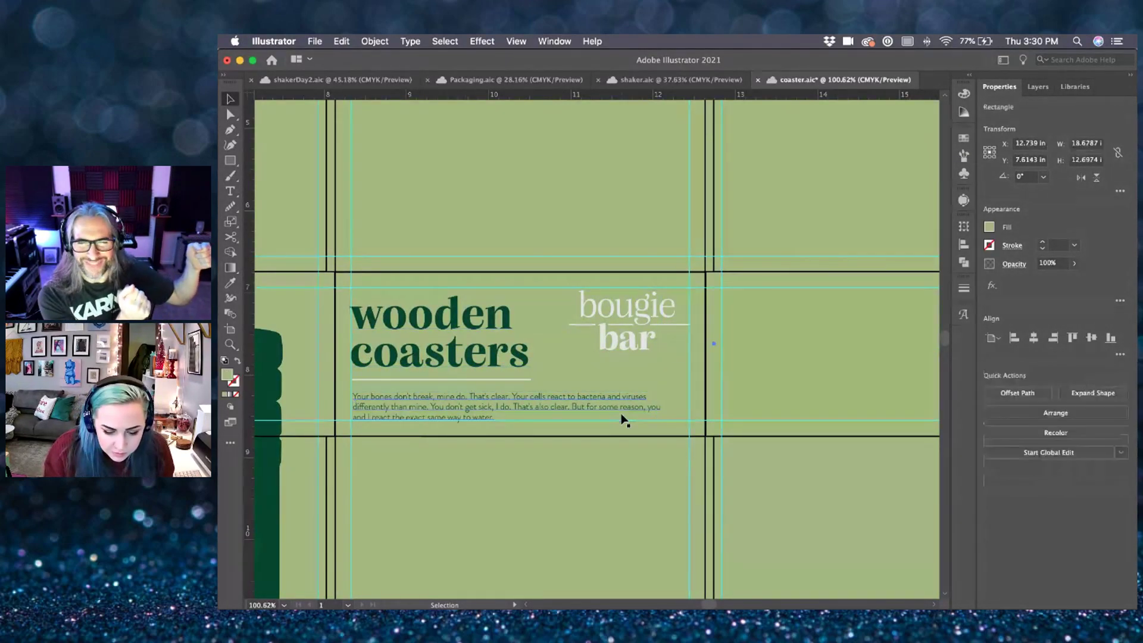
double_click(626, 409)
left_click(657, 412)
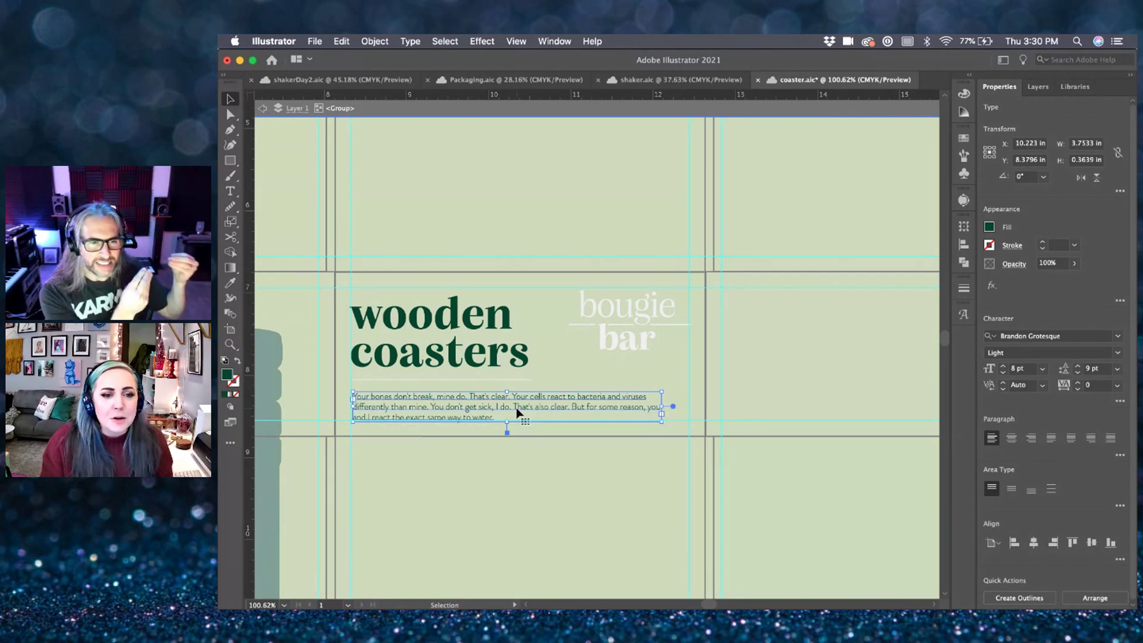
double_click(573, 409)
left_click(553, 418, "shift")
key("BackSpace")
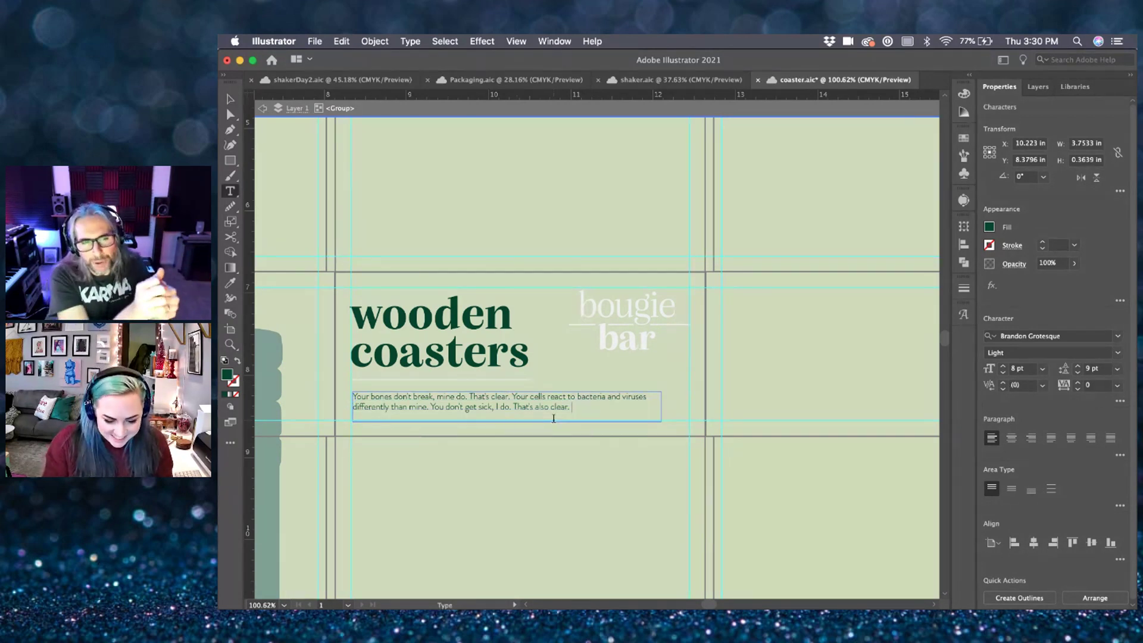
key("Escape")
left_click_drag(660, 407, 550, 411)
left_click(463, 479)
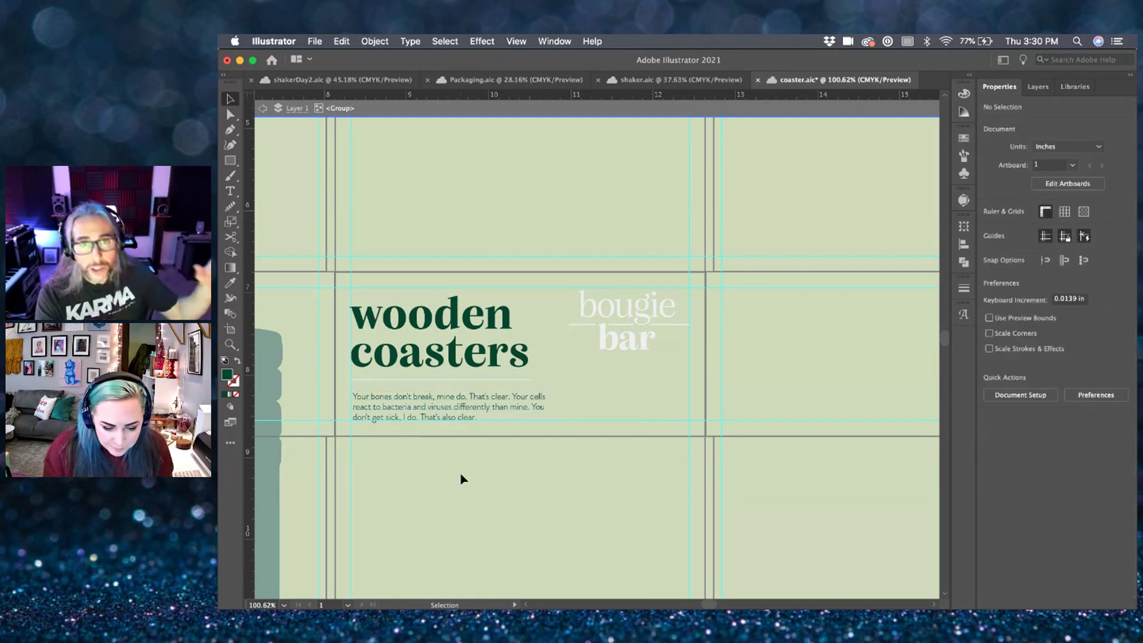
double_click(463, 479)
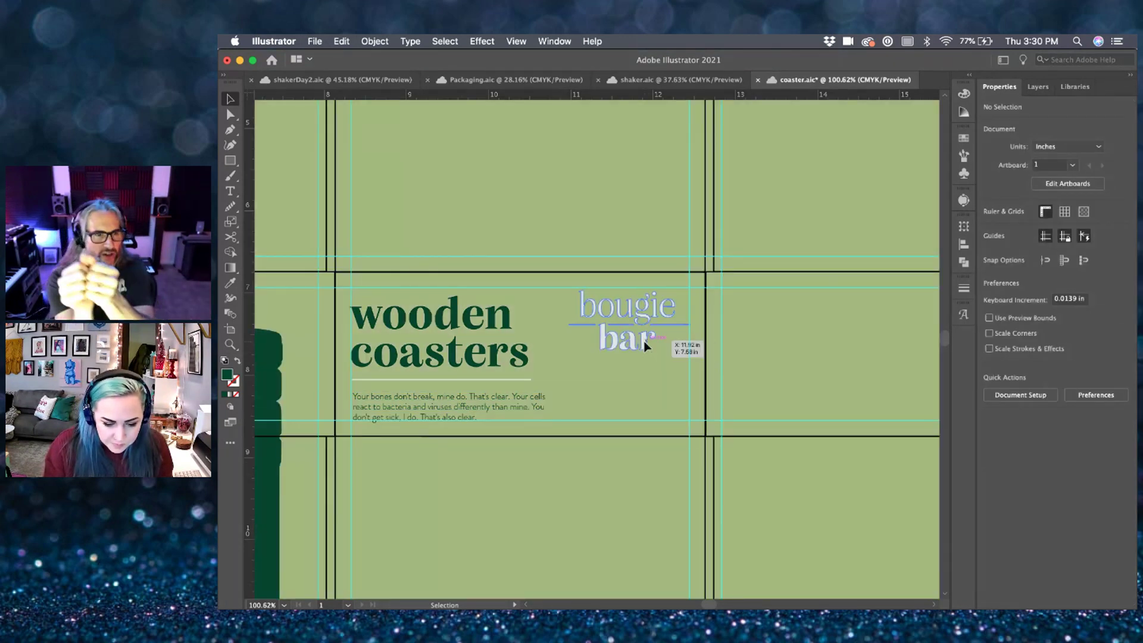
- Move the stacked bougie bar logo down beside the product paragraph and scale it to about 1.08 in wide
left_click_drag(653, 363, 641, 403)
scroll(641, 403, "down", 3)
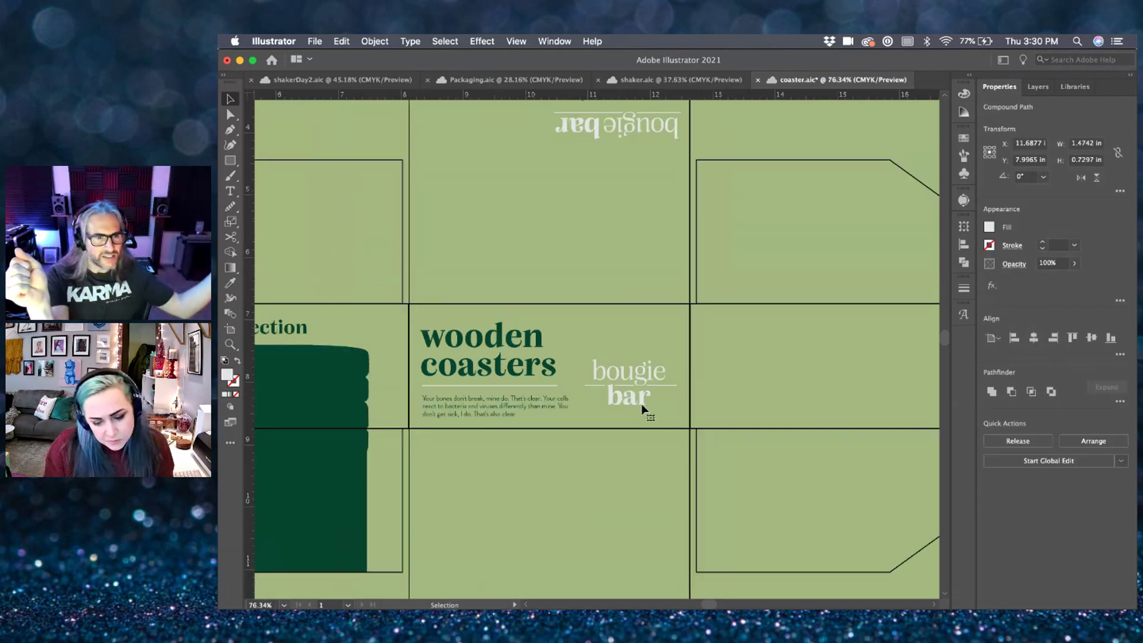
left_click(635, 454)
scroll(635, 454, "down", 3)
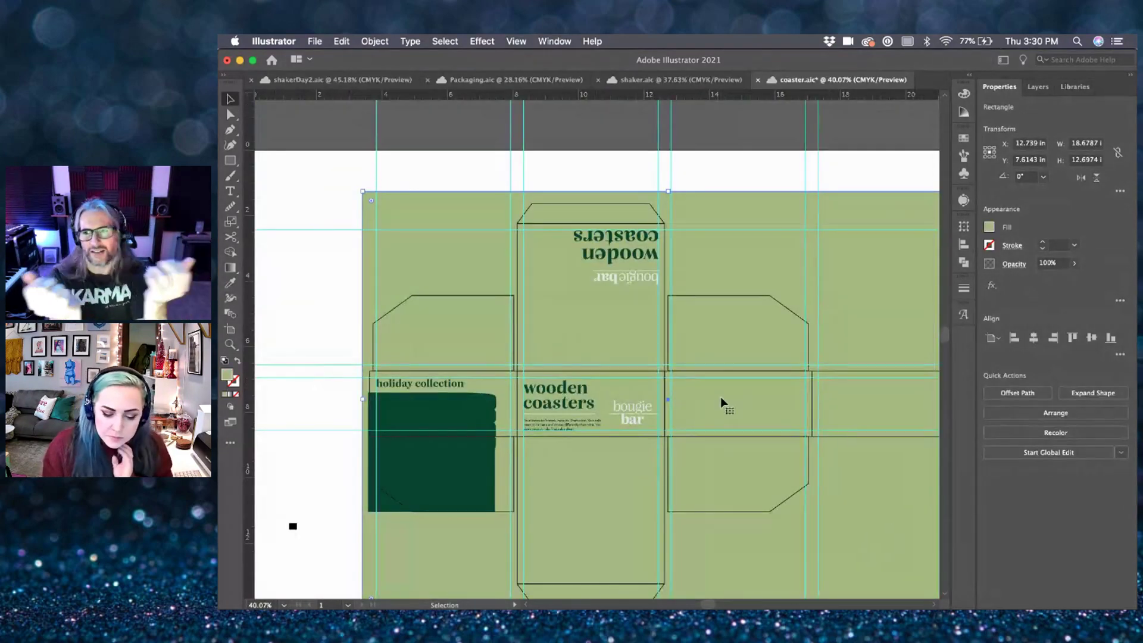
left_click(634, 425)
left_click_drag(657, 400, 647, 411)
scroll(647, 408, "up", 4)
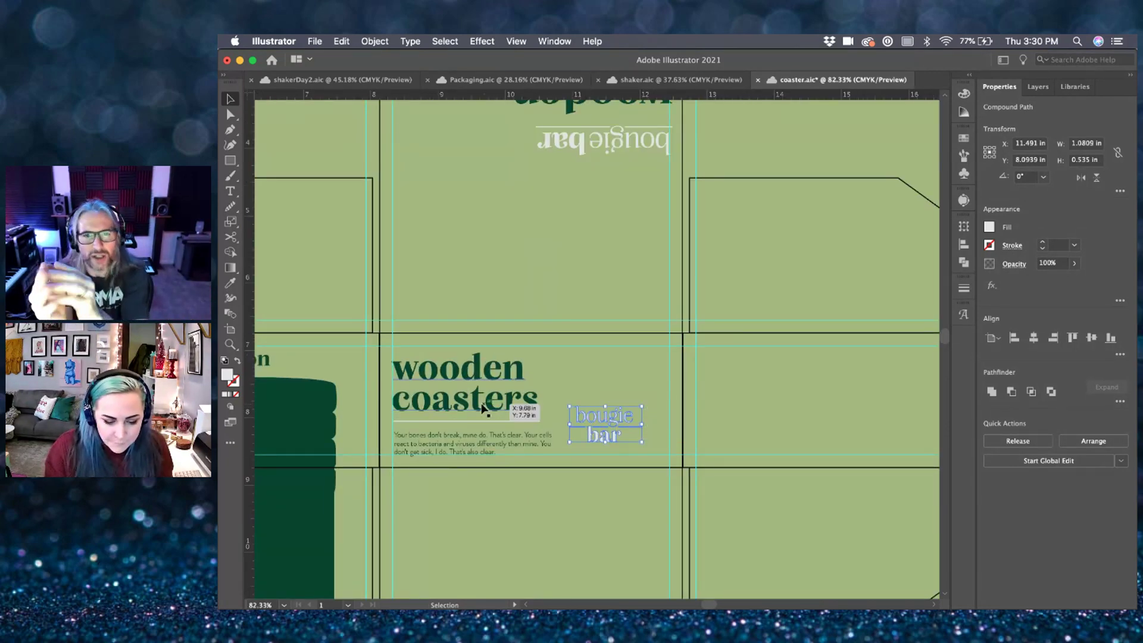
- Shift the wooden coasters text group up slightly and move the stacked logo to the front panel's lower-right corner
left_click_drag(484, 407, 485, 389)
left_click_drag(570, 447, 662, 440)
scroll(592, 508, "down", 2)
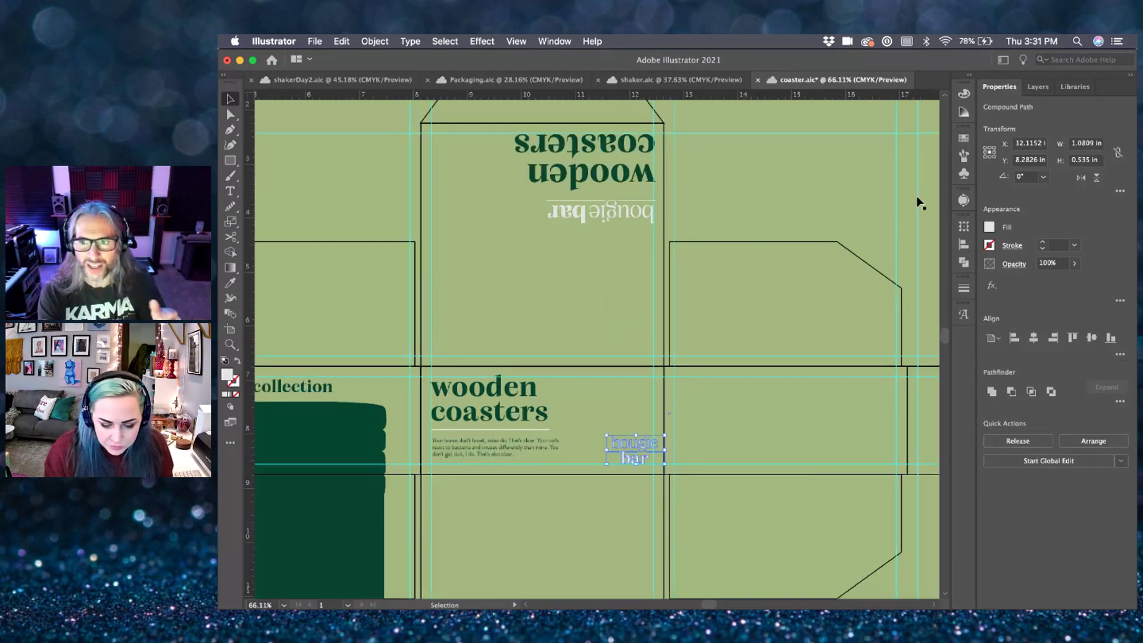
scroll(919, 202, "down", 2)
scroll(919, 202, "down", 3)
left_click(375, 417)
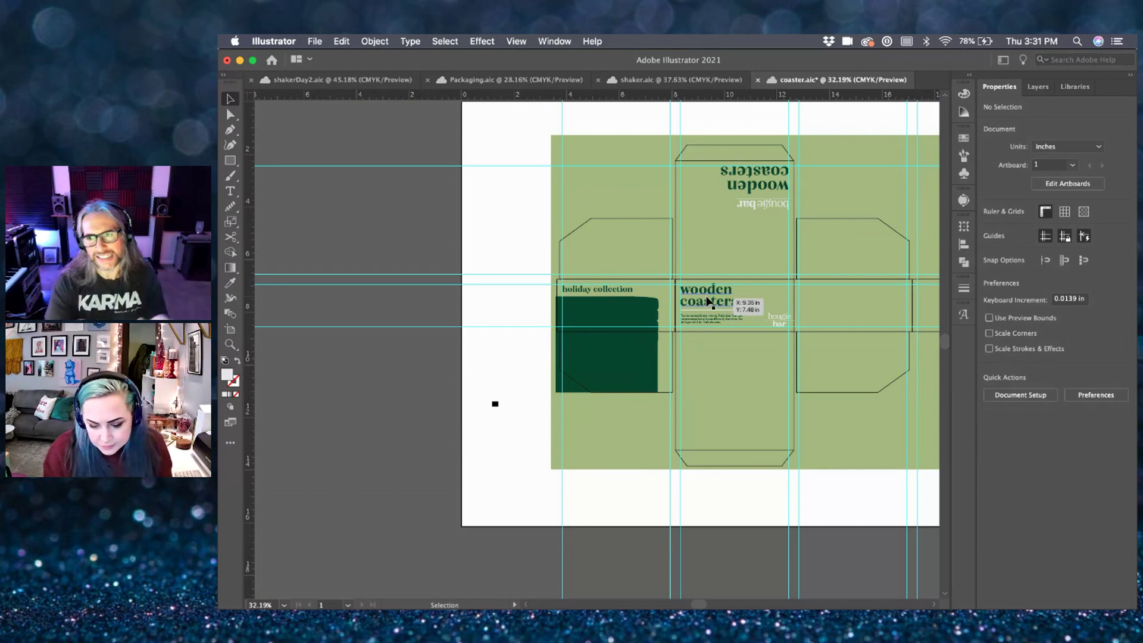
- Widen the product paragraph's text frame inside the wooden coasters group to about 3 in
scroll(743, 328, "up", 3)
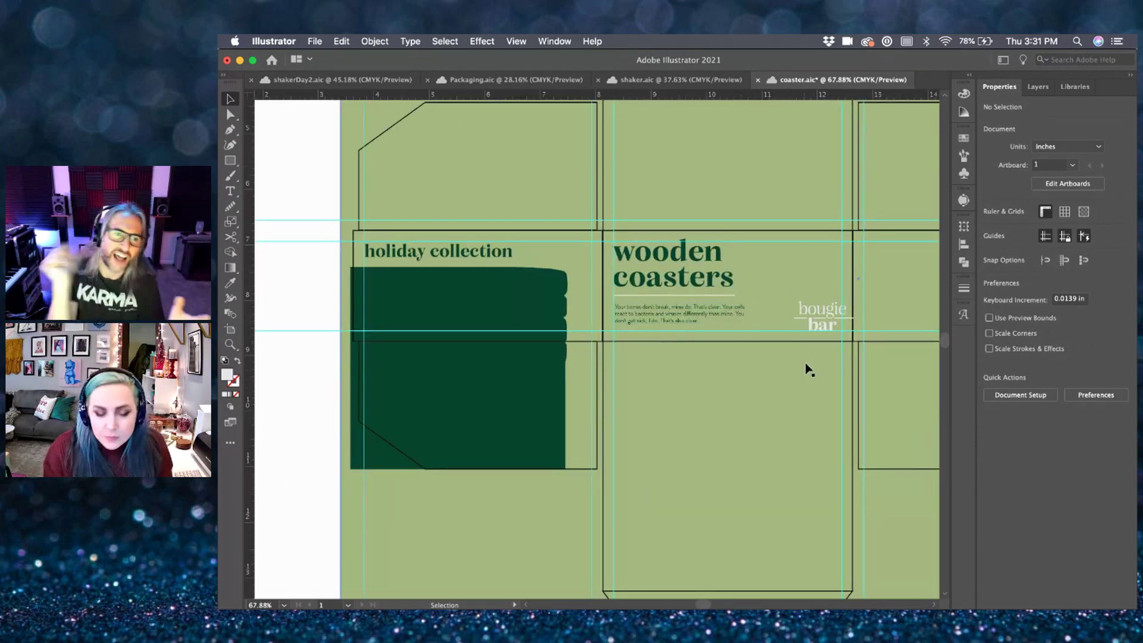
left_click(729, 312)
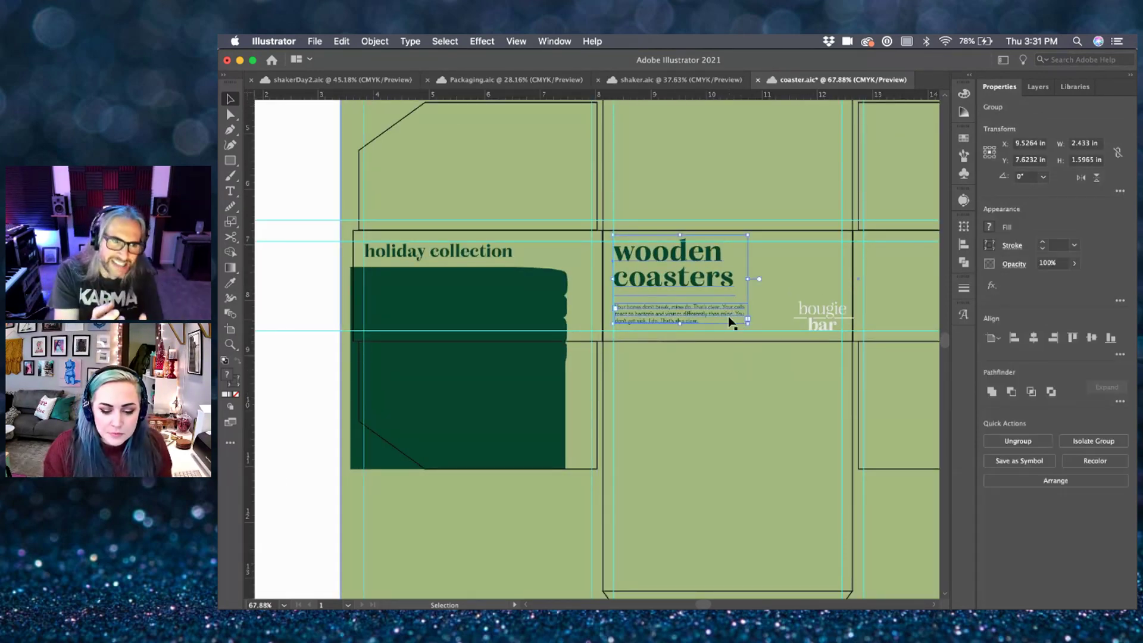
double_click(727, 314)
left_click(738, 314)
left_click_drag(756, 314, 781, 314)
left_click(298, 390)
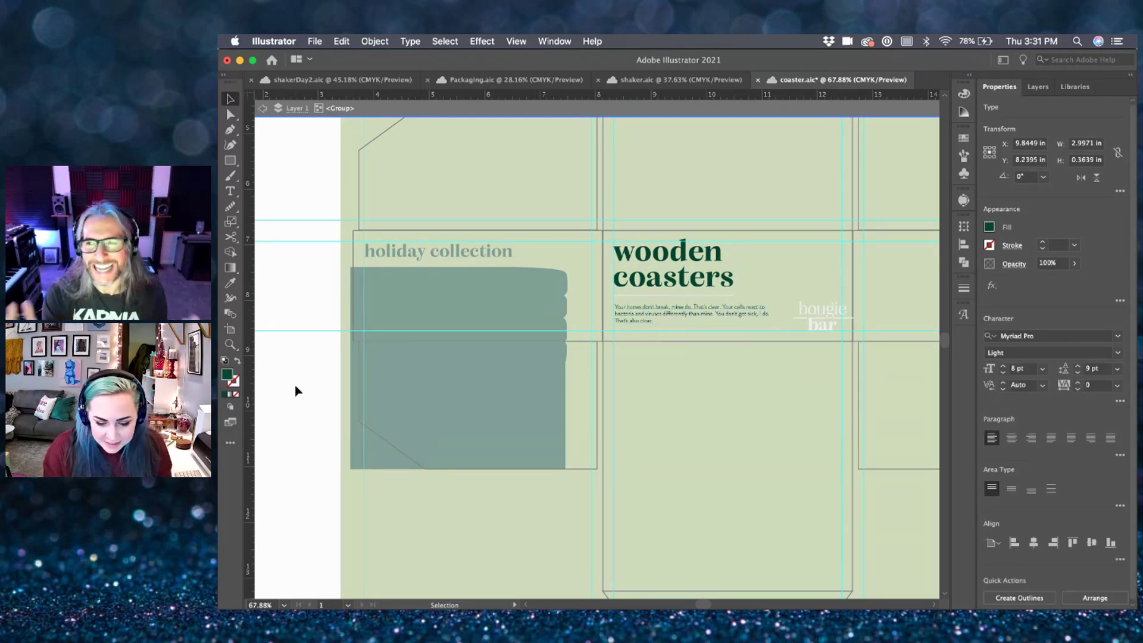
scroll(777, 301, "right", 3)
scroll(776, 301, "up", 2)
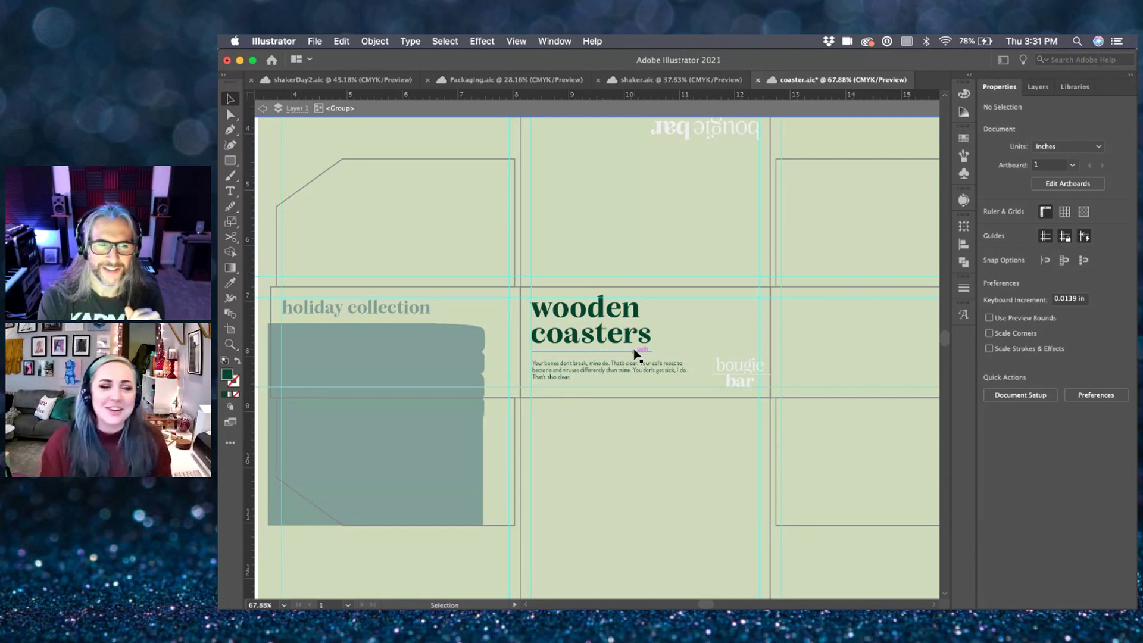
- Move the stacked bougie bar logo off the dieline to the white area on the left and recolour it with the artwork's dark green
scroll(597, 374, "down", 2)
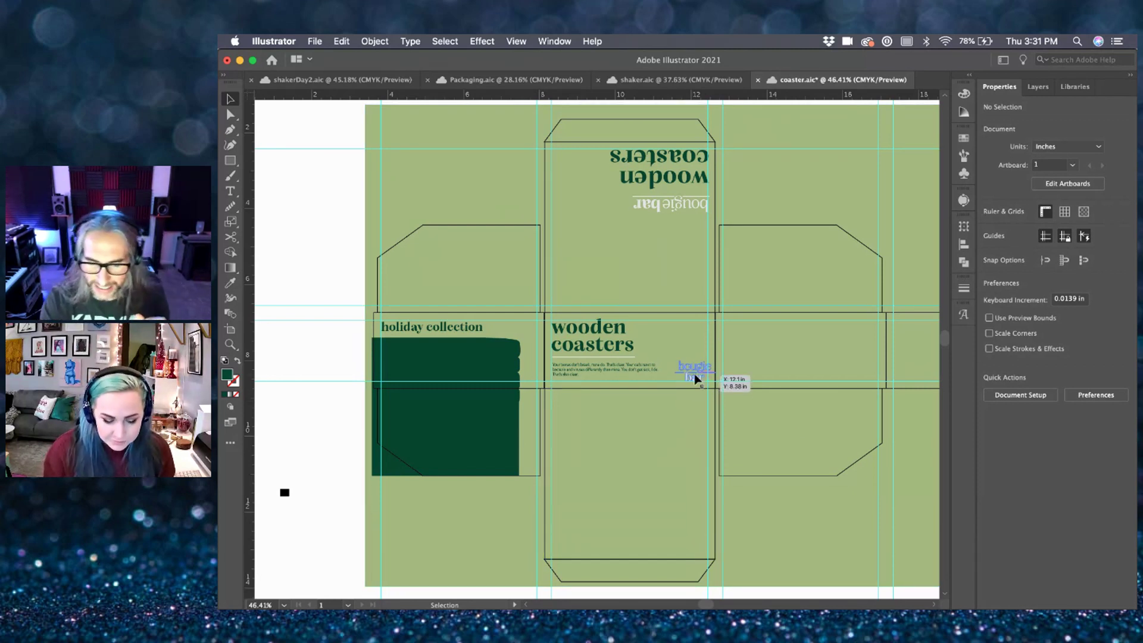
left_click_drag(694, 378, 317, 416)
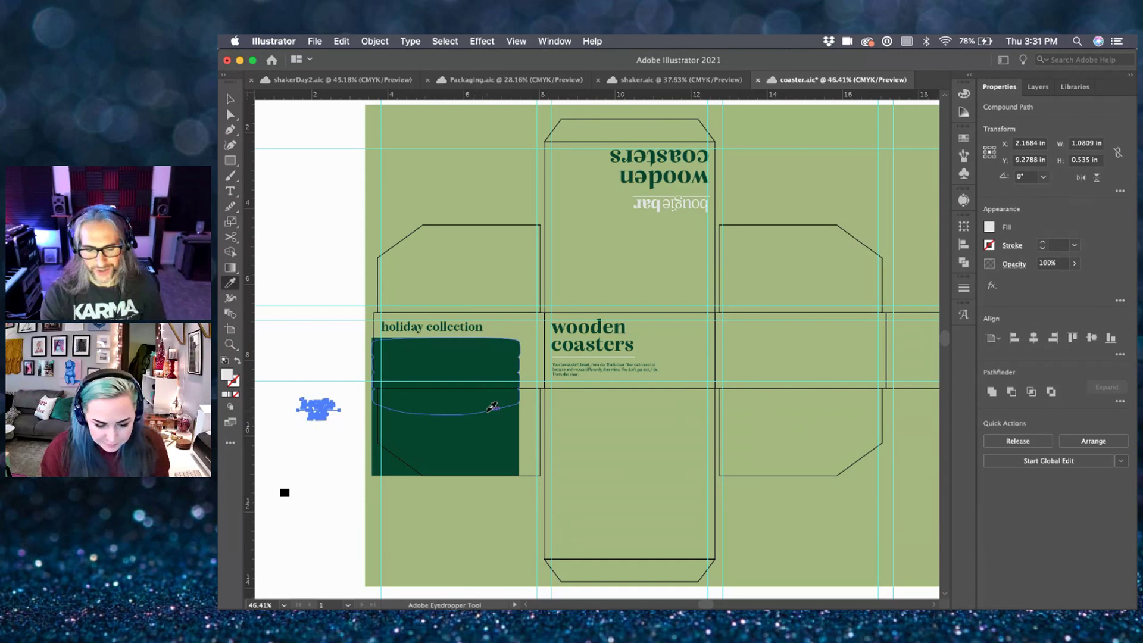
left_click(326, 490)
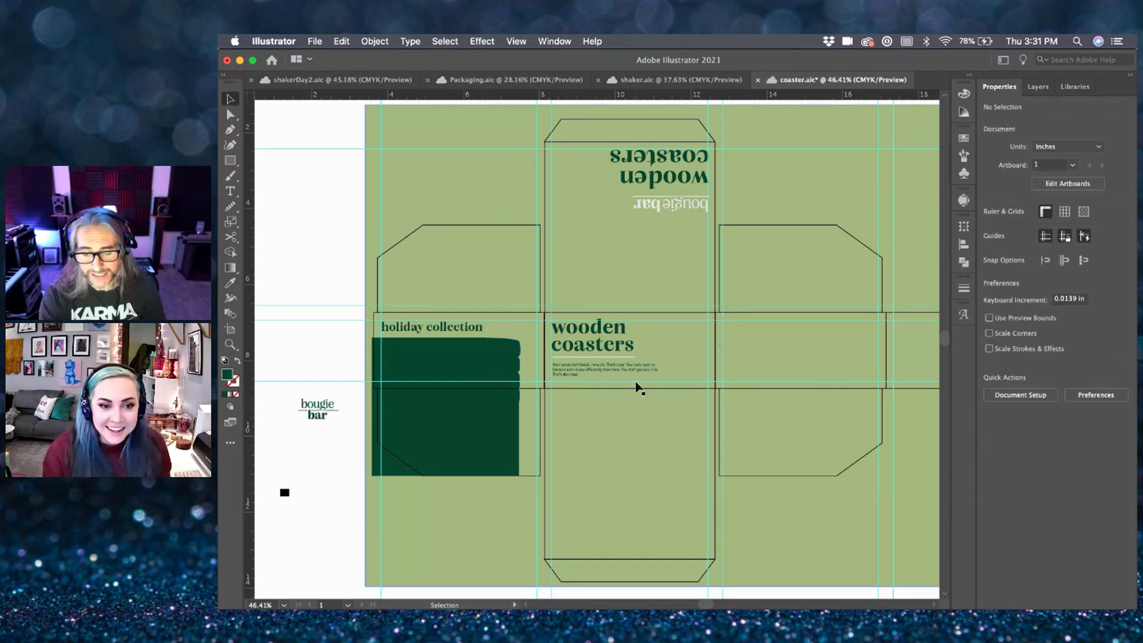
- Widen the product paragraph's text frame inside the wooden coasters group to about 4.1 in, up to the panel's margin guide
left_click(620, 377)
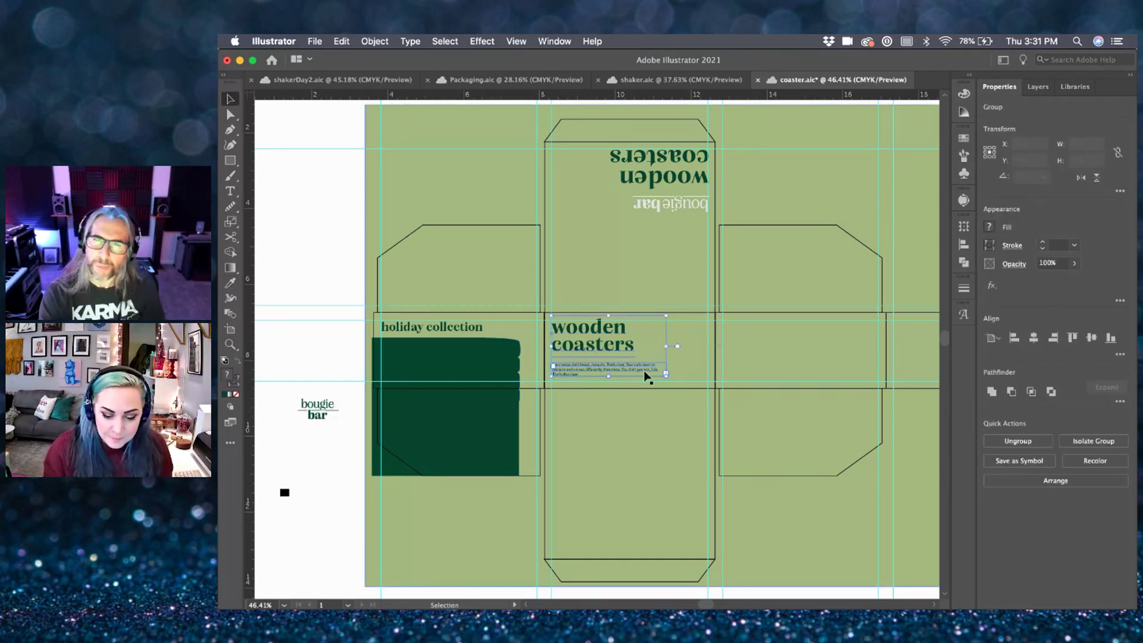
double_click(642, 373)
scroll(668, 373, "up", 5)
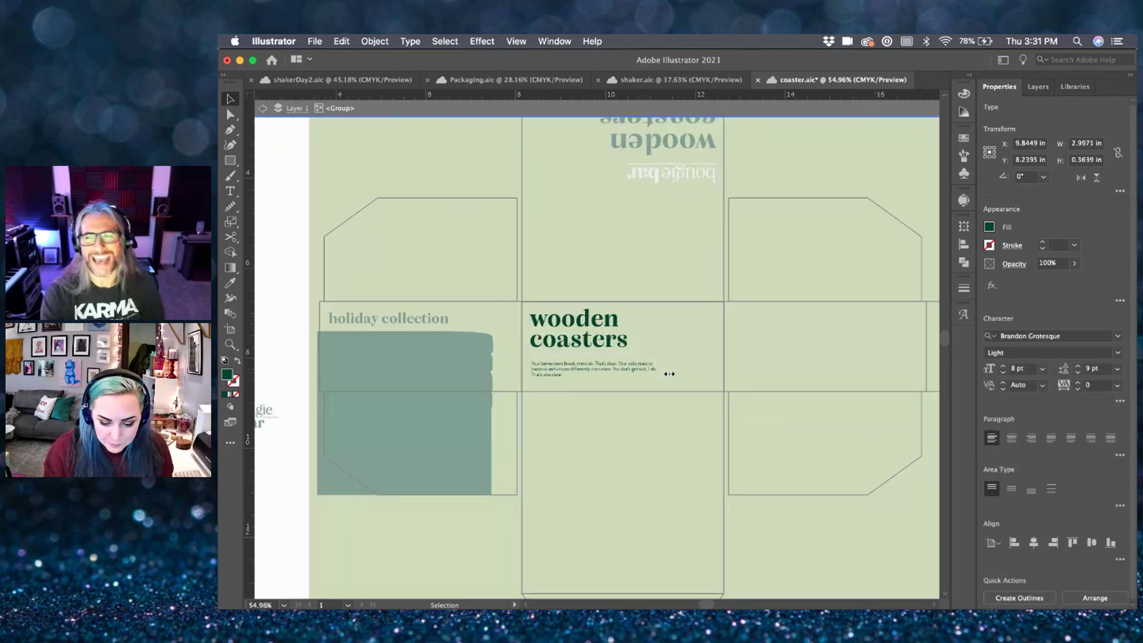
left_click_drag(667, 368, 749, 366)
scroll(524, 401, "down", 1)
scroll(521, 401, "down", 4)
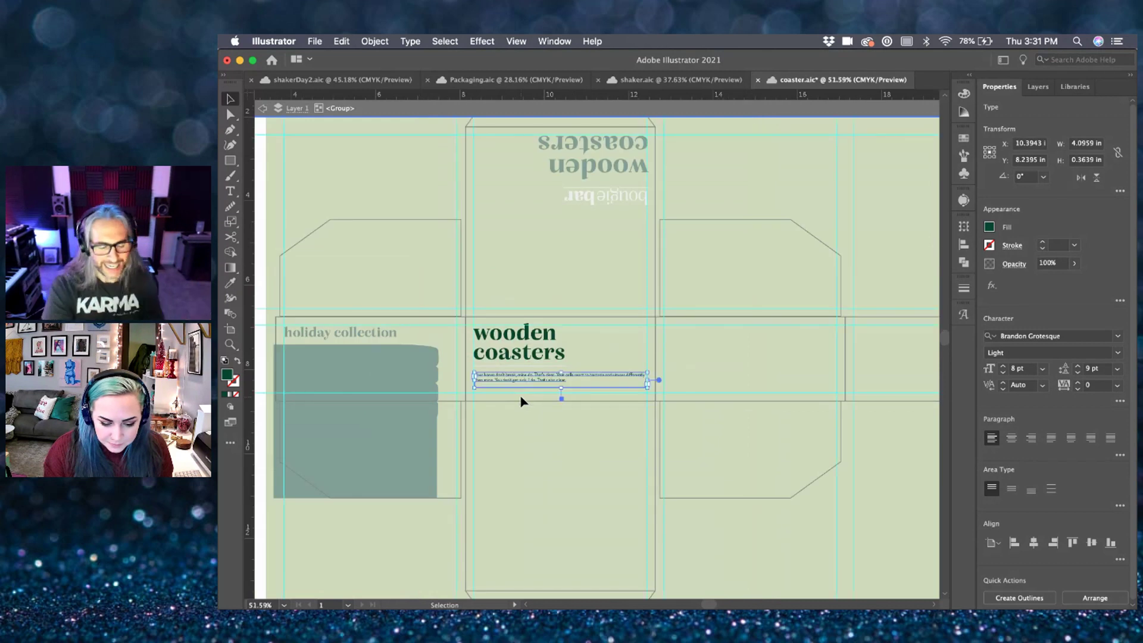
left_click(260, 376)
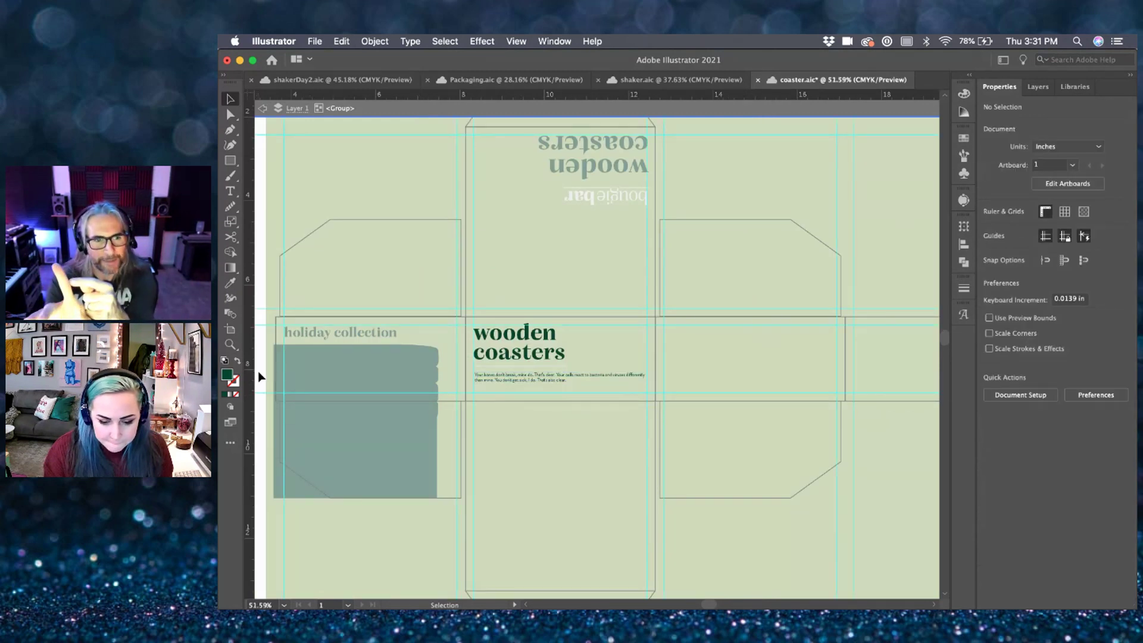
double_click(260, 376)
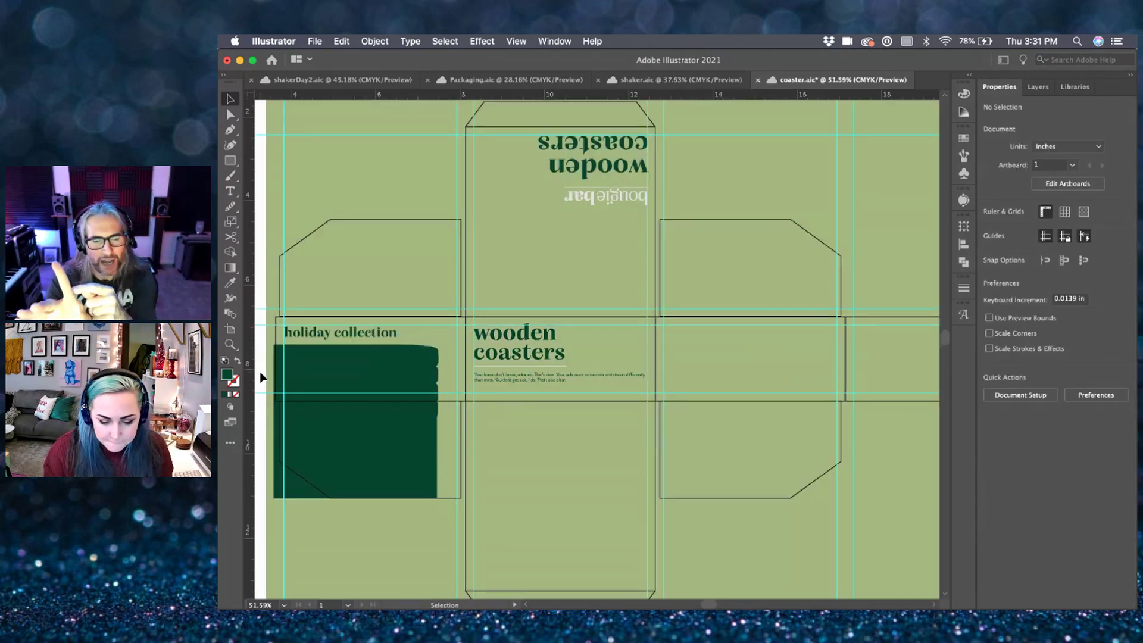
- Compare the coaster layout with the cocktail shaker dieline in shakerDay2.aic and preview the coaster dieline without guides
left_click(548, 379)
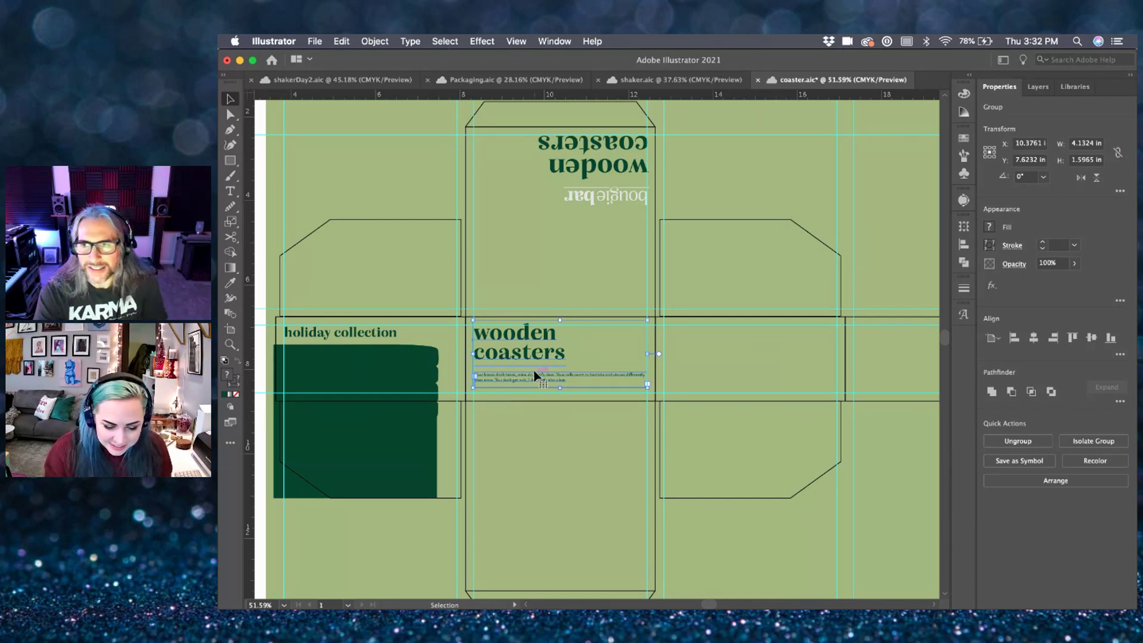
scroll(536, 379, "down", 2)
left_click(356, 79)
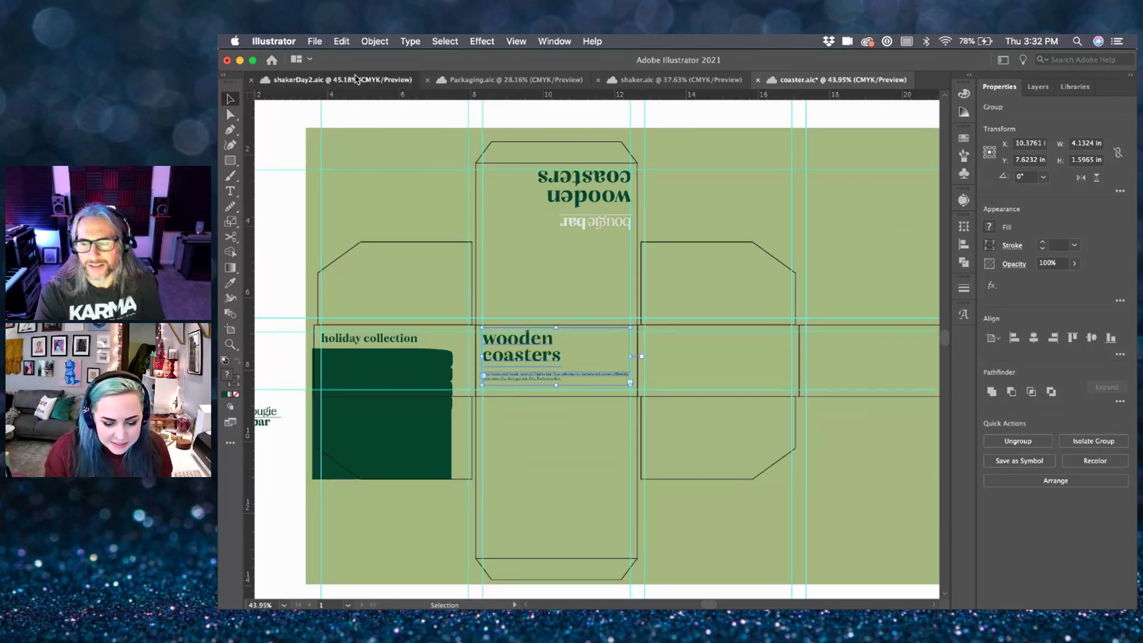
left_click(299, 214)
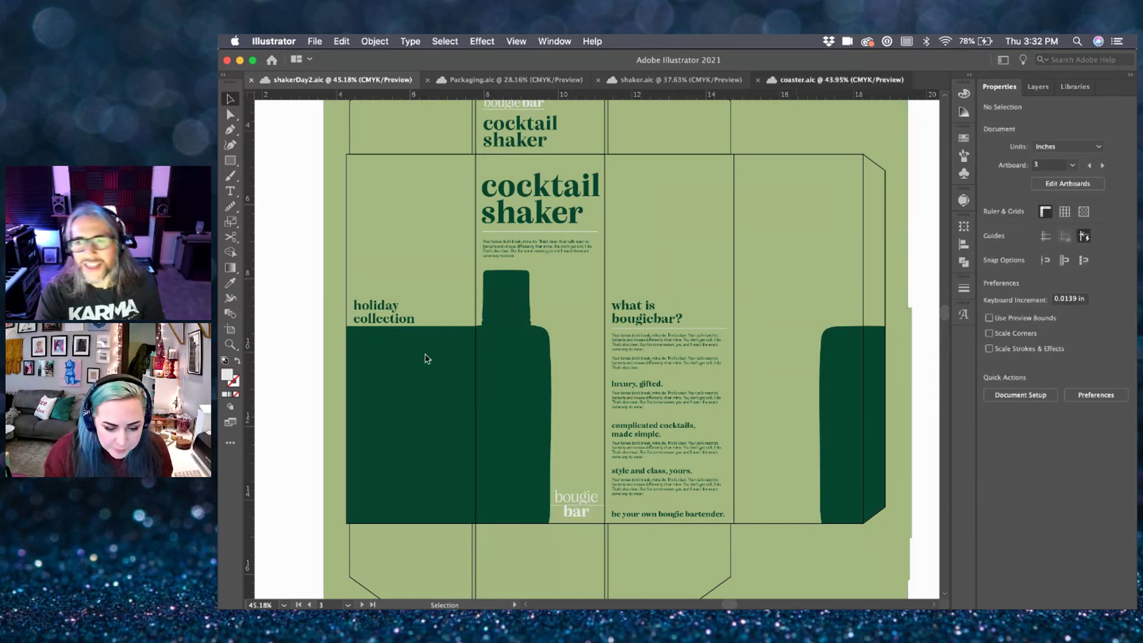
key("ctrl+shift+Tab")
key("ctrl+semicolon")
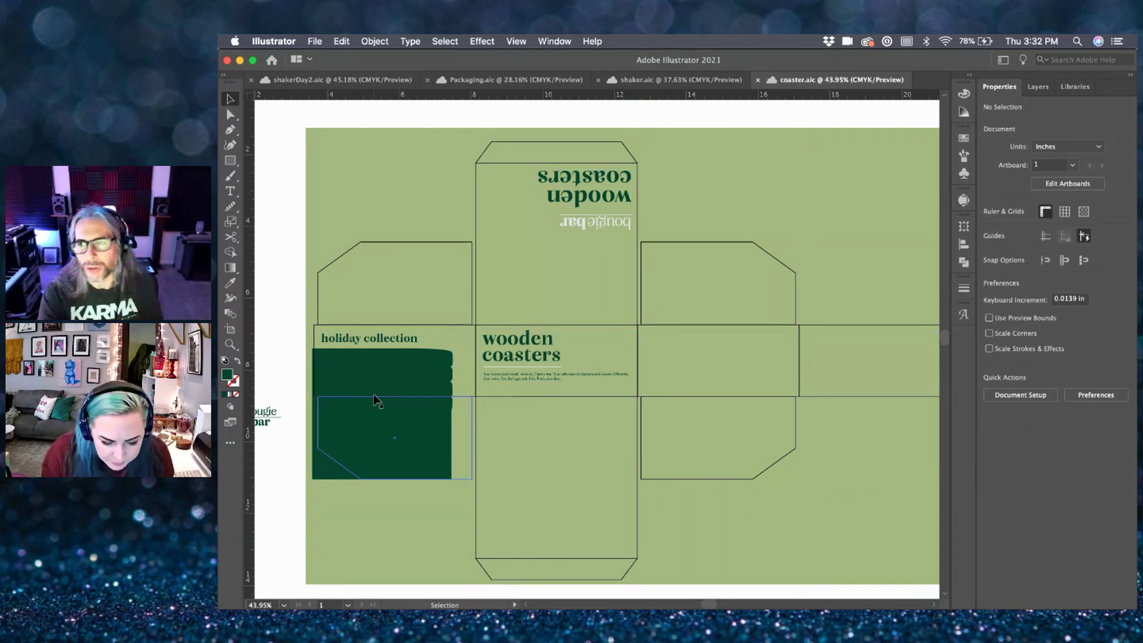
key("ctrl+semicolon")
- Nudge the wooden coasters text group down 0.25 in on its side panel
left_click(511, 379)
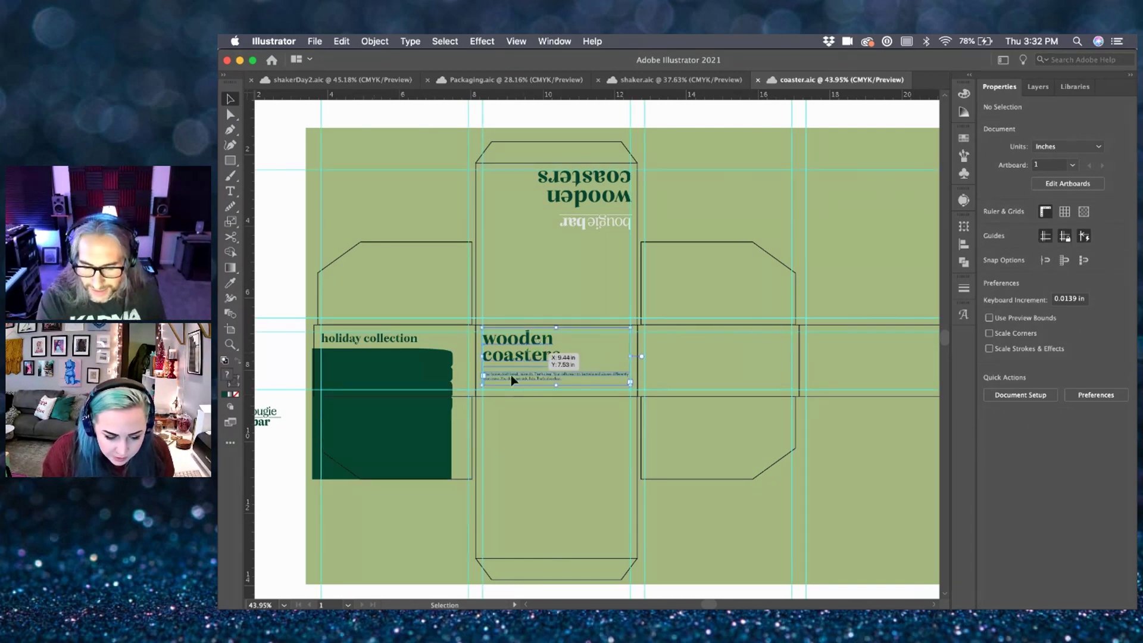
key("Down")
key("Down")
key("Down")
key("Down")
key("Down")
key("Down")
key("Down")
key("Down")
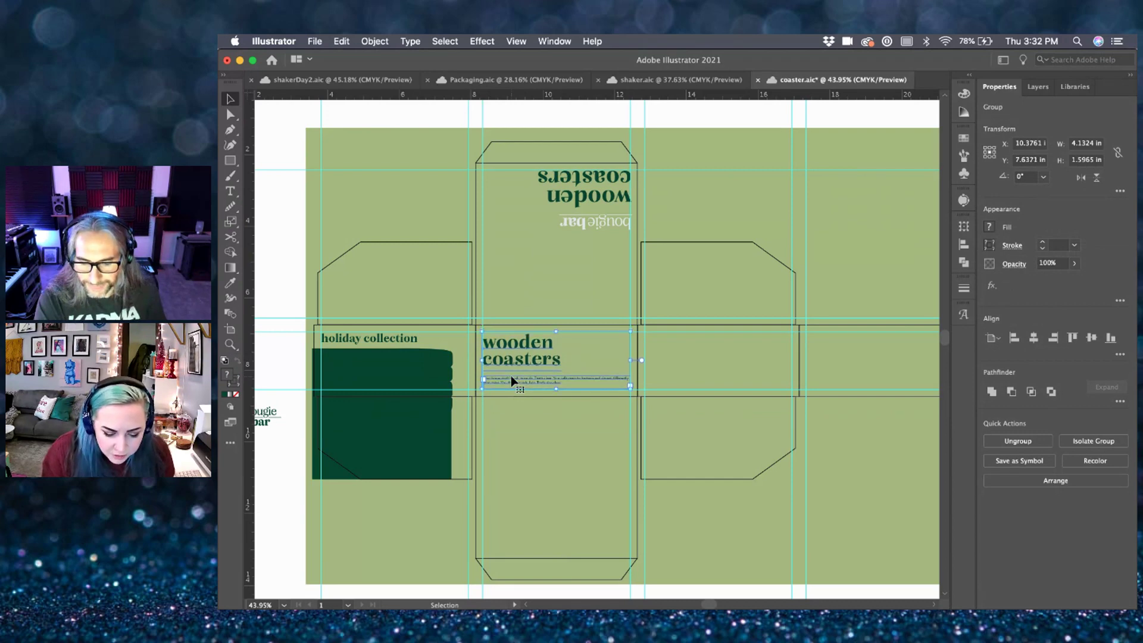
key("Down")
key("Down")
key("Down")
key("Down")
key("Down")
key("Down")
key("Down")
key("Down")
key("Down")
key("Down")
key("Down")
key("Down")
key("Down")
key("Down")
key("Down")
key("Down")
key("Down")
key("Down")
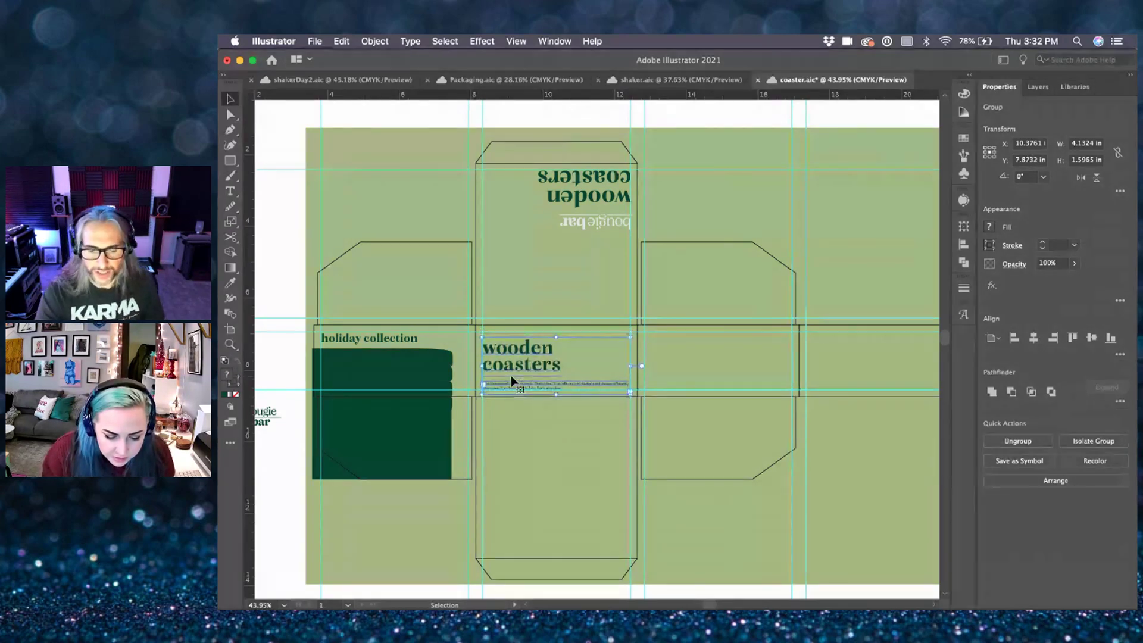
left_click(383, 439)
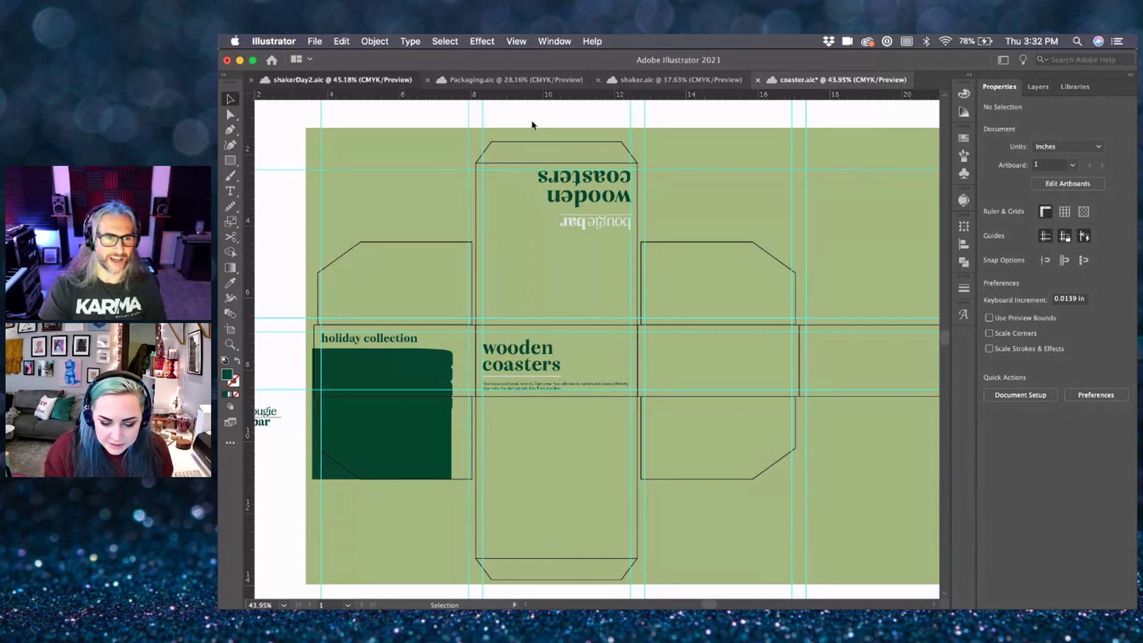
- Copy the "what is bougiebar?" heading, divider line, intro paragraphs and "be your own bougie bartender." line from shakerDay2.aic into coaster.aic
key("ctrl+Tab")
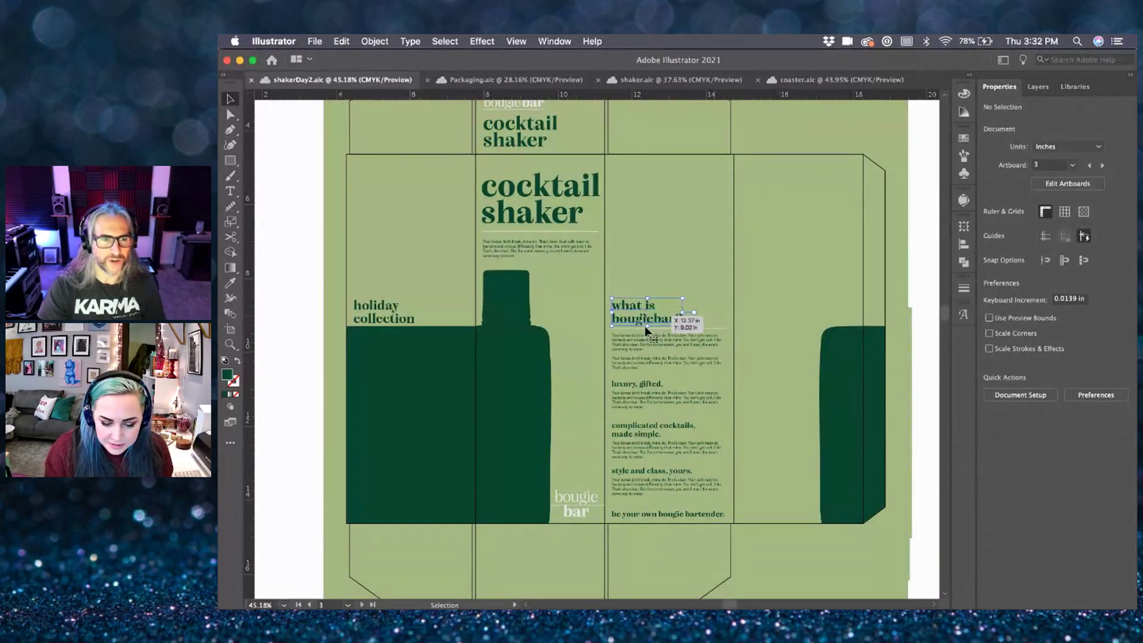
left_click(719, 326)
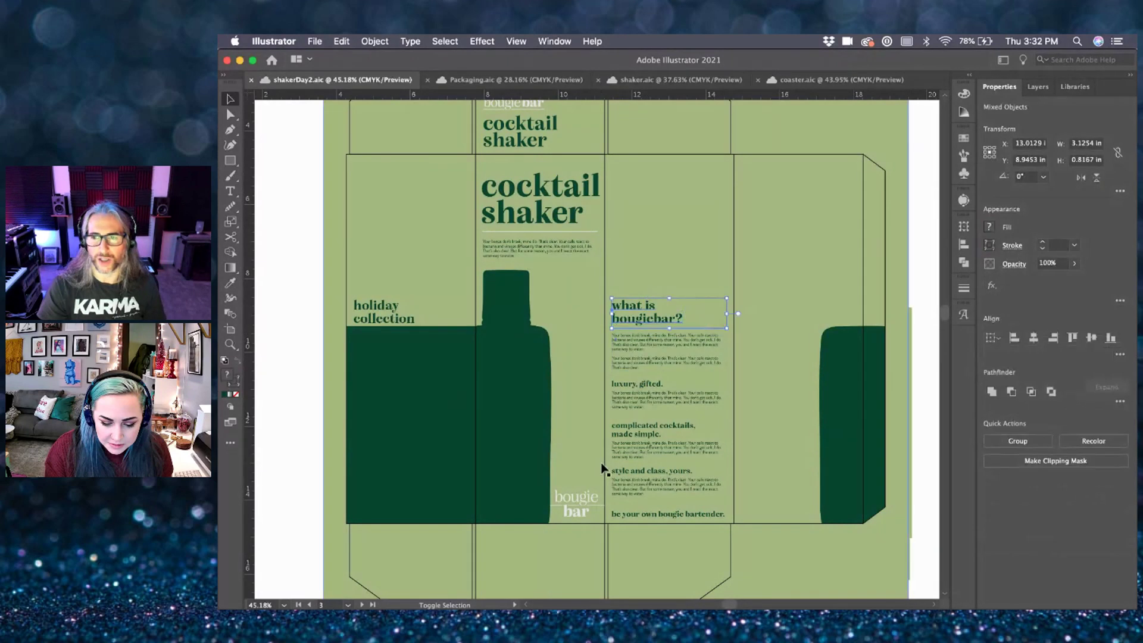
left_click(708, 346, "shift")
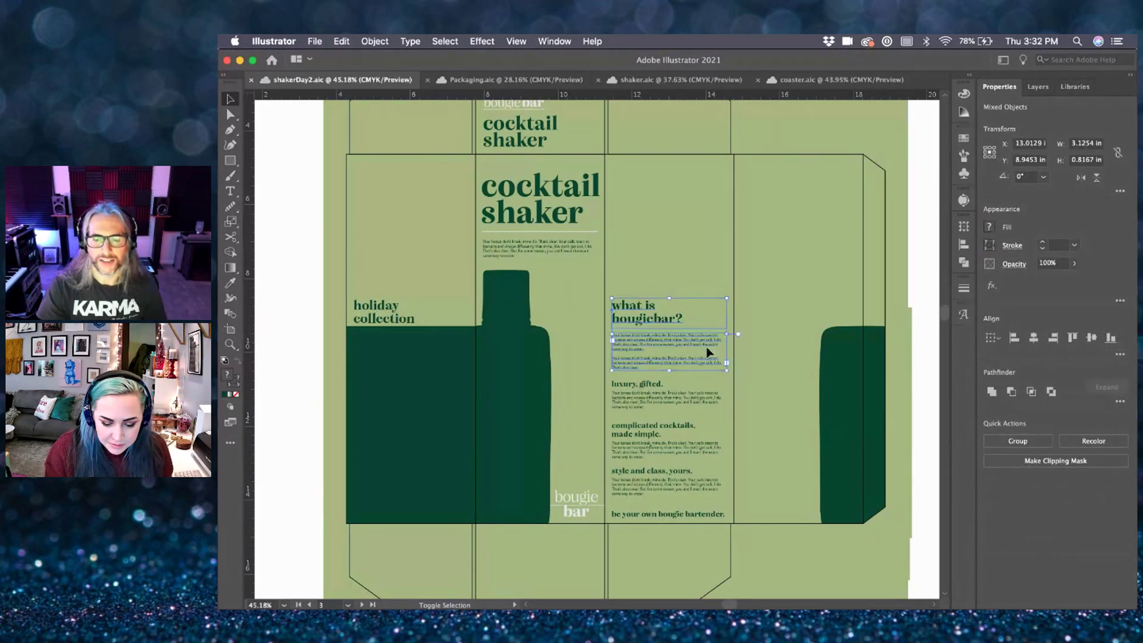
left_click(659, 516, "shift")
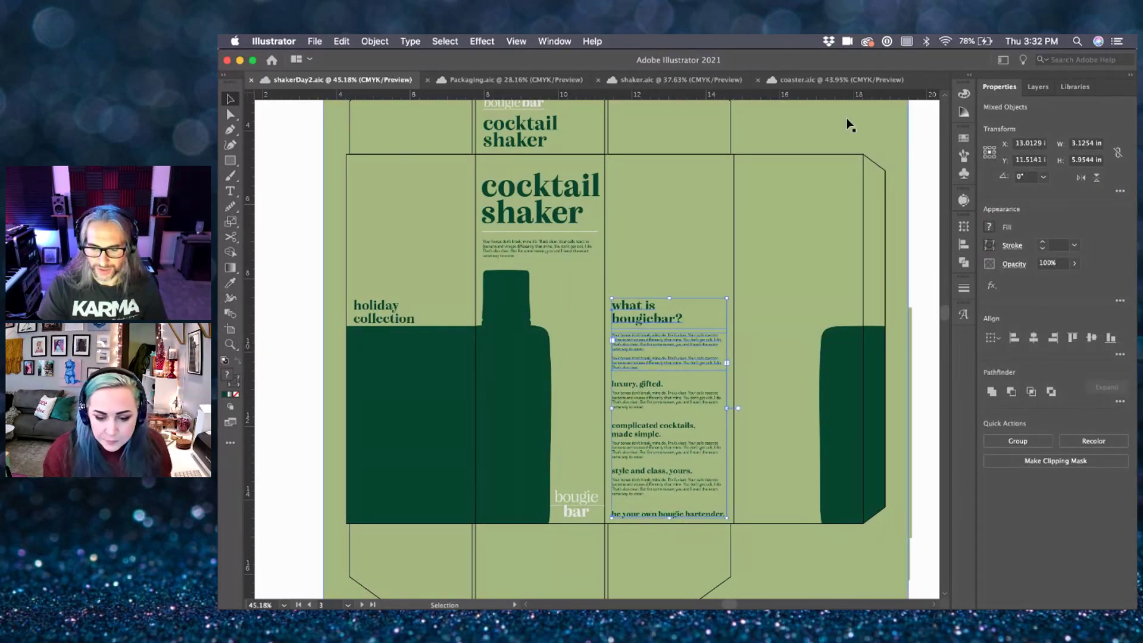
left_click(754, 83)
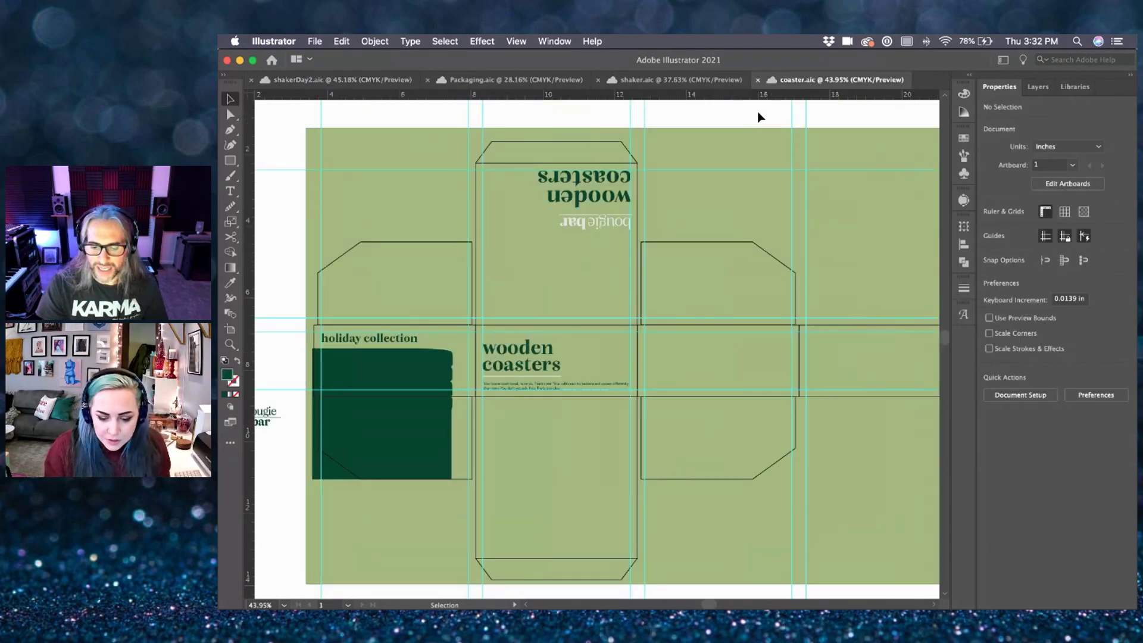
key("super+v")
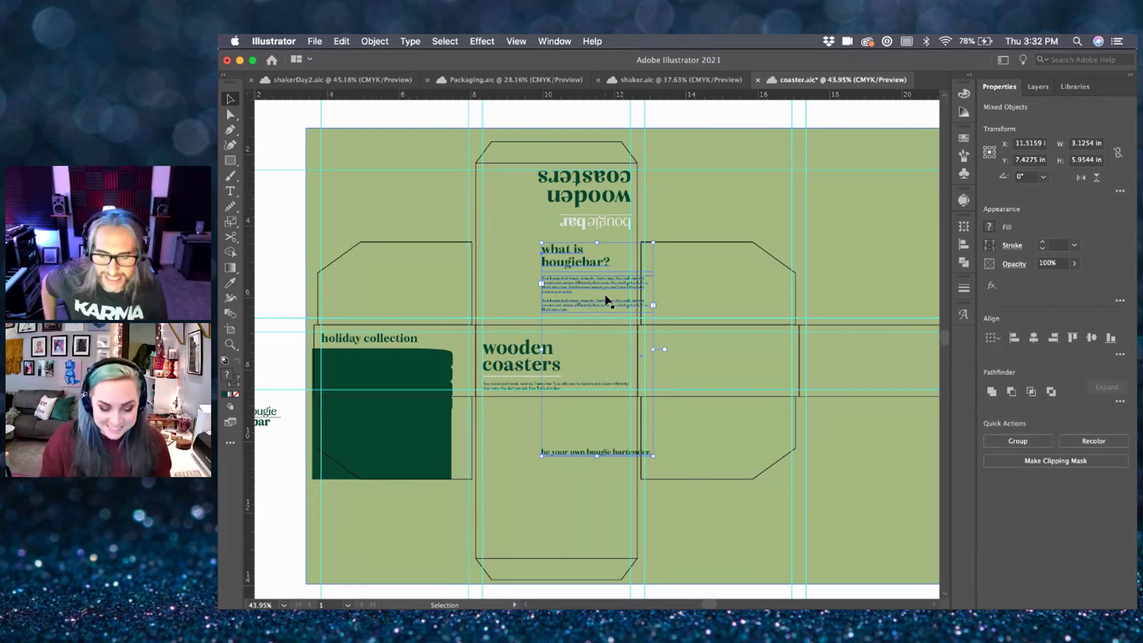
- Move the pasted "what is bougiebar?" text onto the side panel right of wooden coasters, starting at its margin guides
left_click_drag(592, 289, 675, 355)
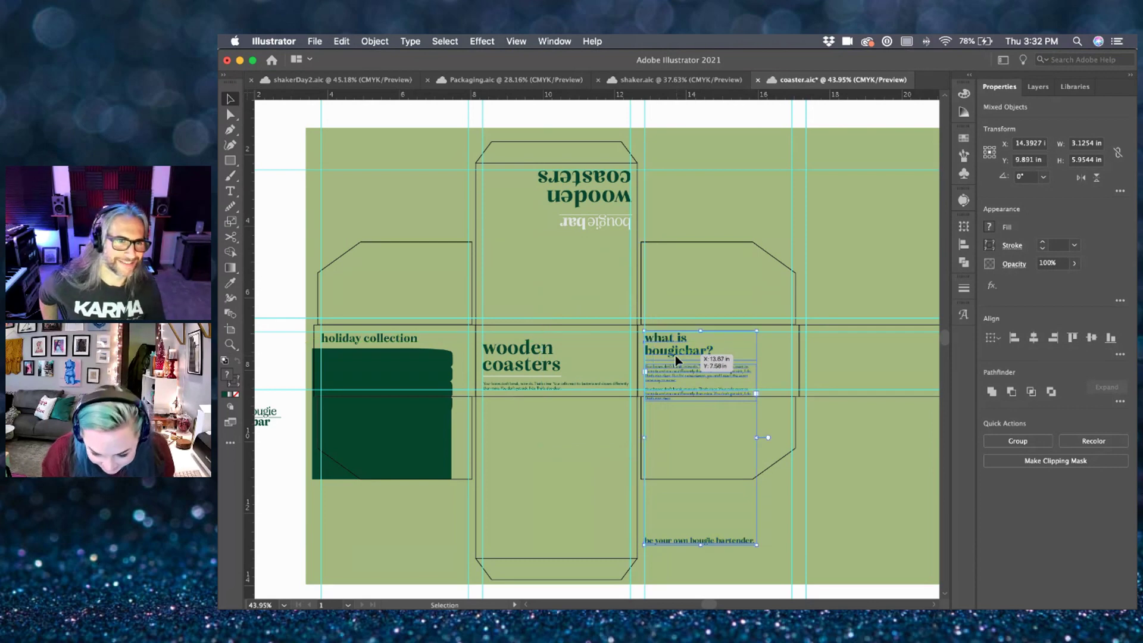
key("Up")
key("Up")
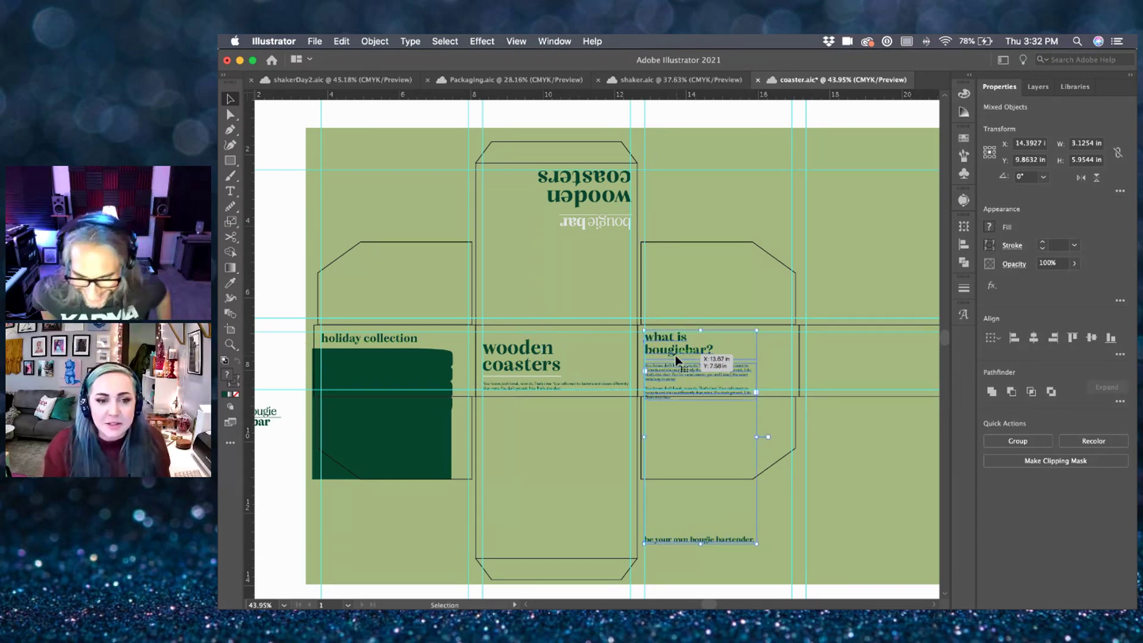
- Widen the text frame below the "what is bougiebar?" heading to about 4.1 in, reaching the panel's right margin guide
scroll(676, 358, "up", 3)
scroll(752, 395, "down", 2)
scroll(753, 395, "right", 2)
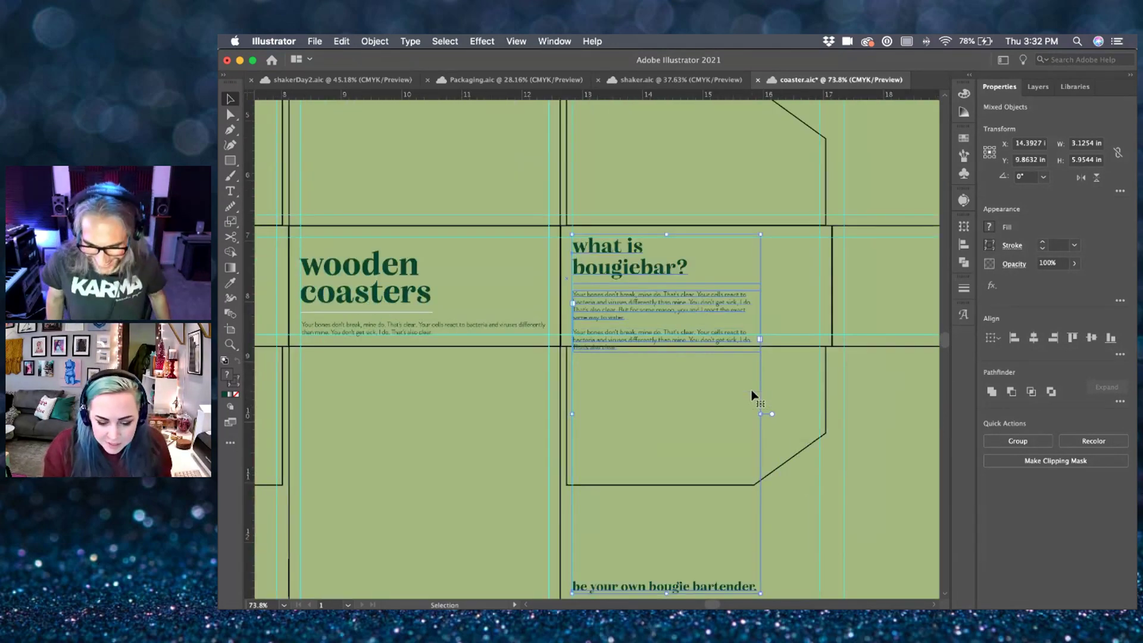
left_click(719, 298)
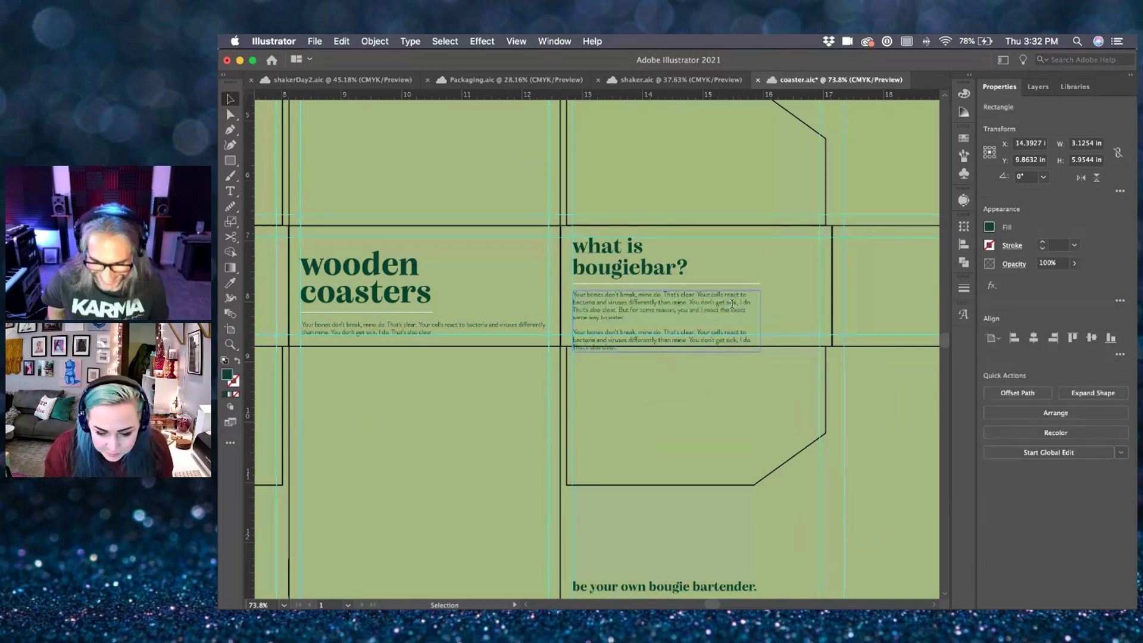
left_click(732, 304)
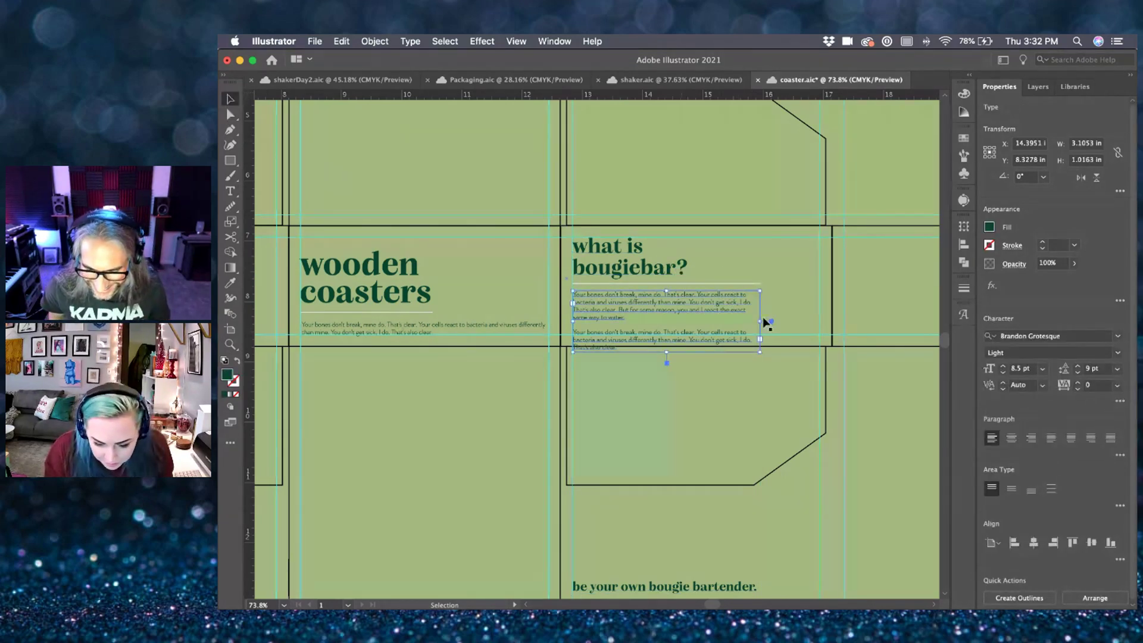
left_click_drag(765, 322, 821, 321)
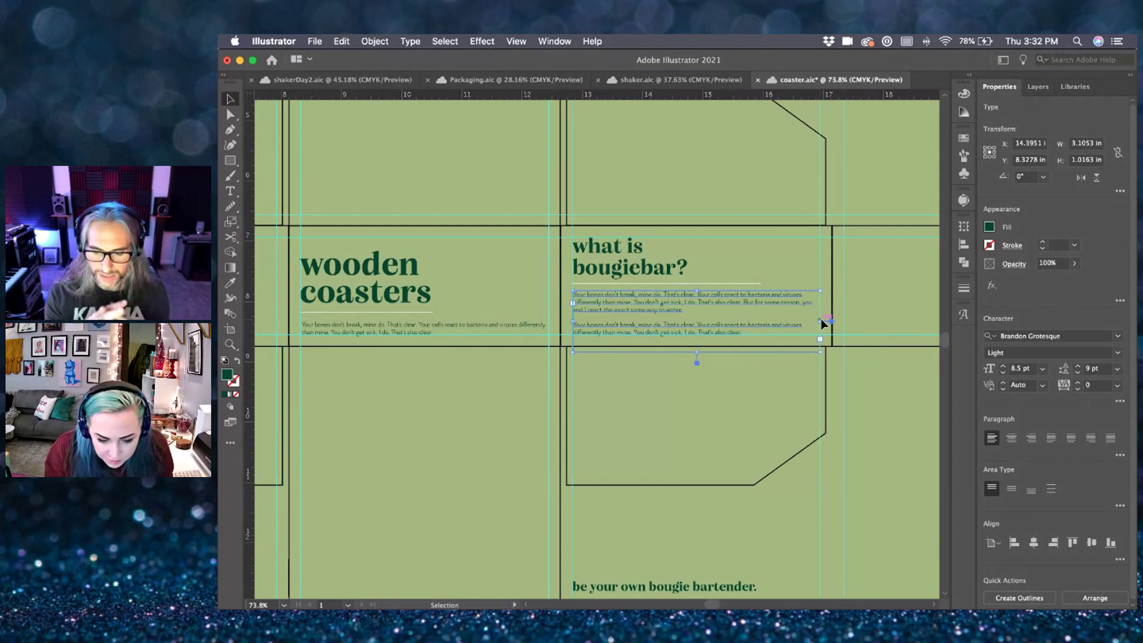
- Delete the second paragraph from the text below the "what is bougiebar?" heading
double_click(669, 309)
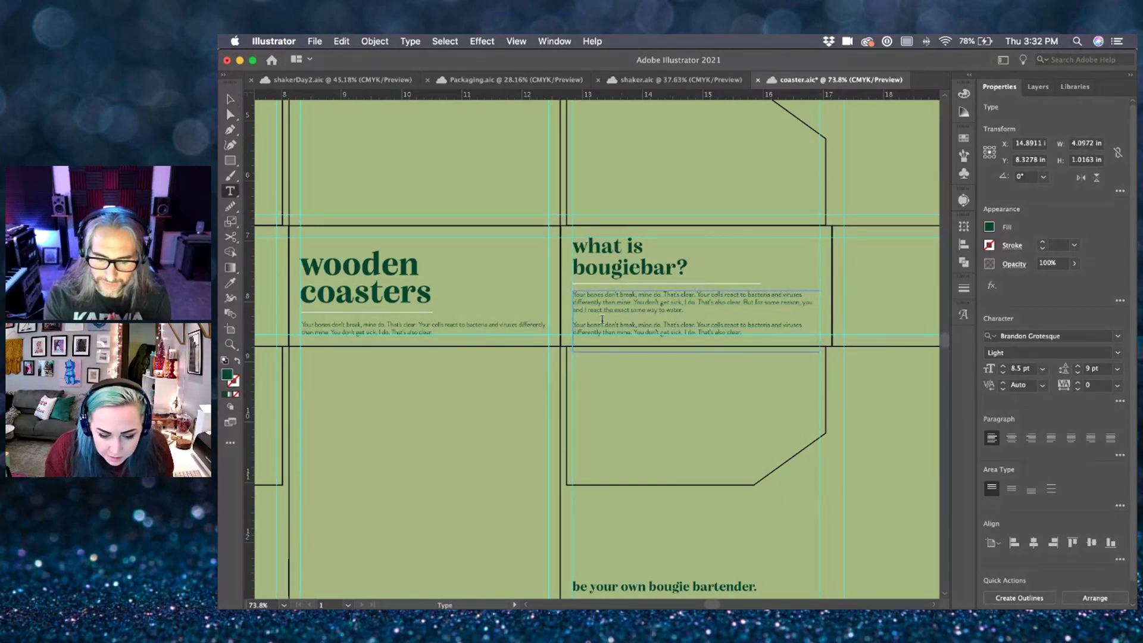
left_click_drag(690, 314, 749, 331)
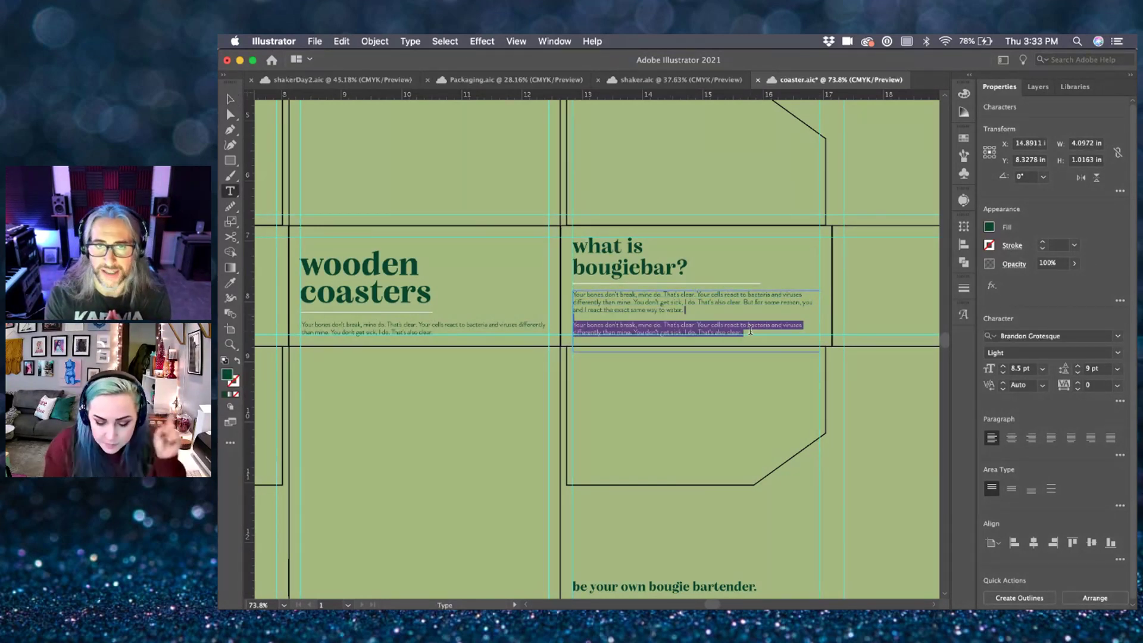
key("BackSpace")
key("Escape")
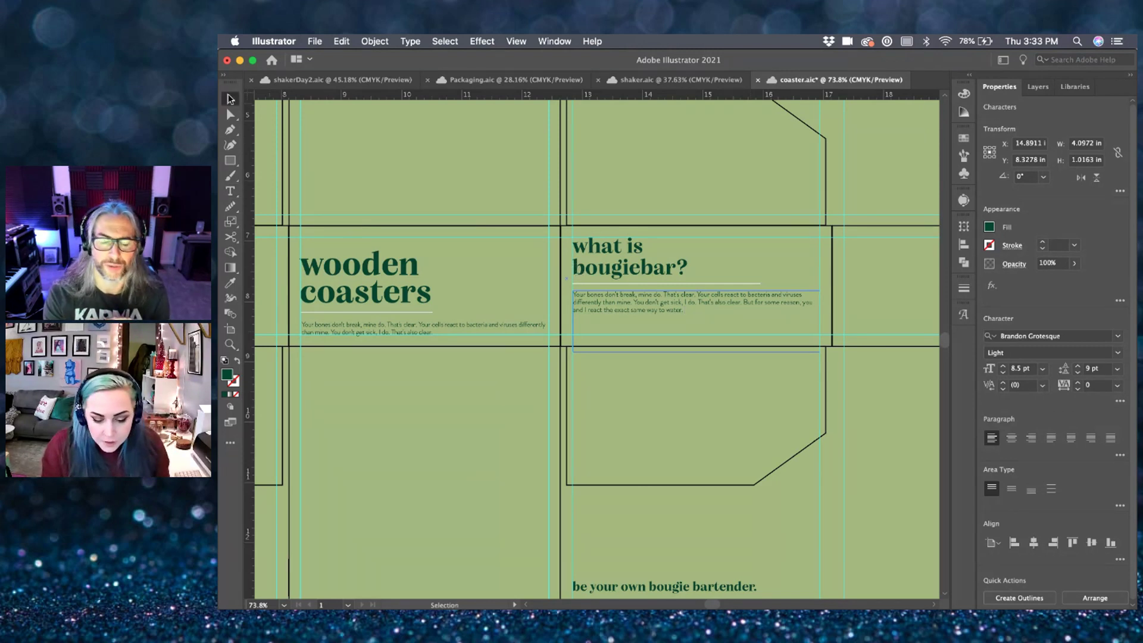
- Extend the divider line under "what is bougiebar?" to the panel's right margin guide and save the document
key("a")
left_click_drag(761, 284, 819, 287)
key("cmd+s")
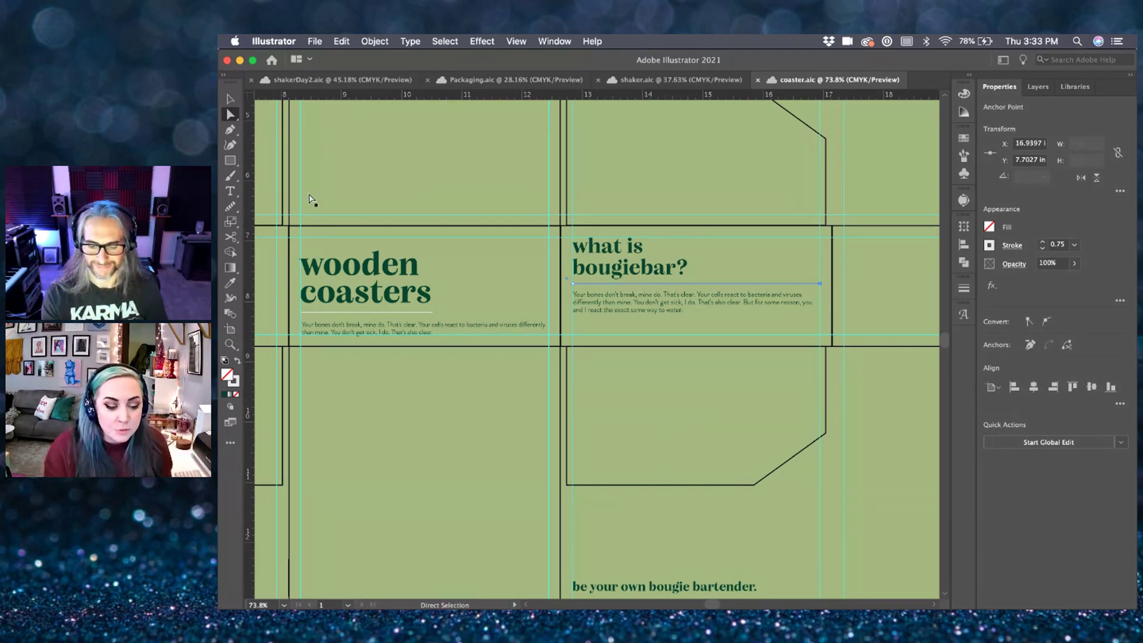
- Move the tagline "be your own bougie bartender." up below the body paragraph in the "what is bougiebar?" panel
left_click(230, 99)
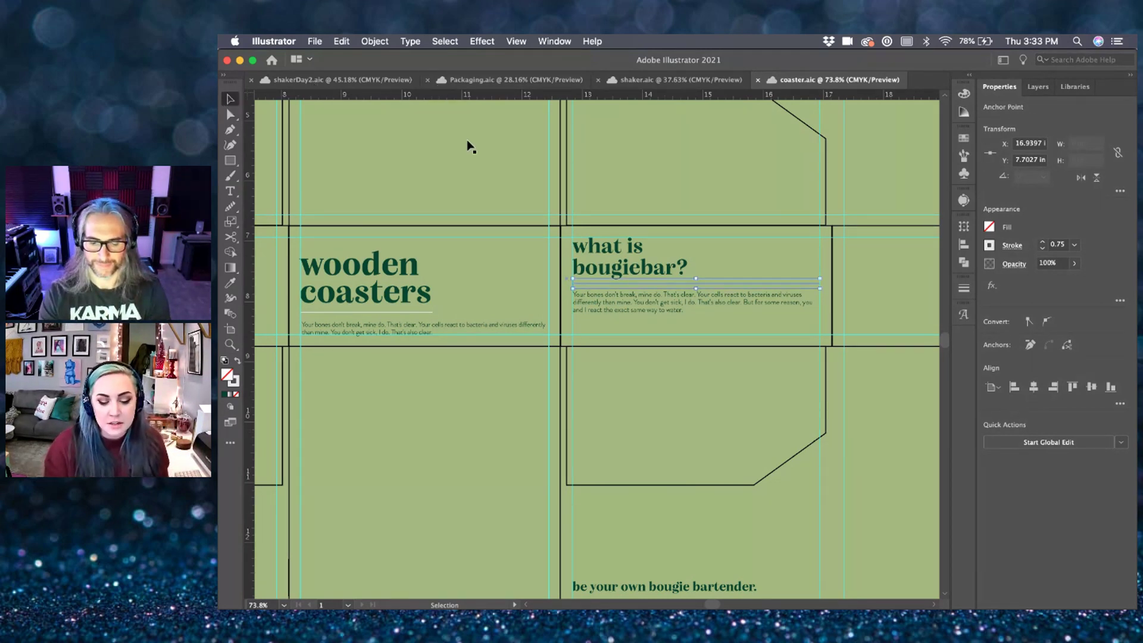
scroll(621, 212, "down", 3)
scroll(622, 213, "down", 2)
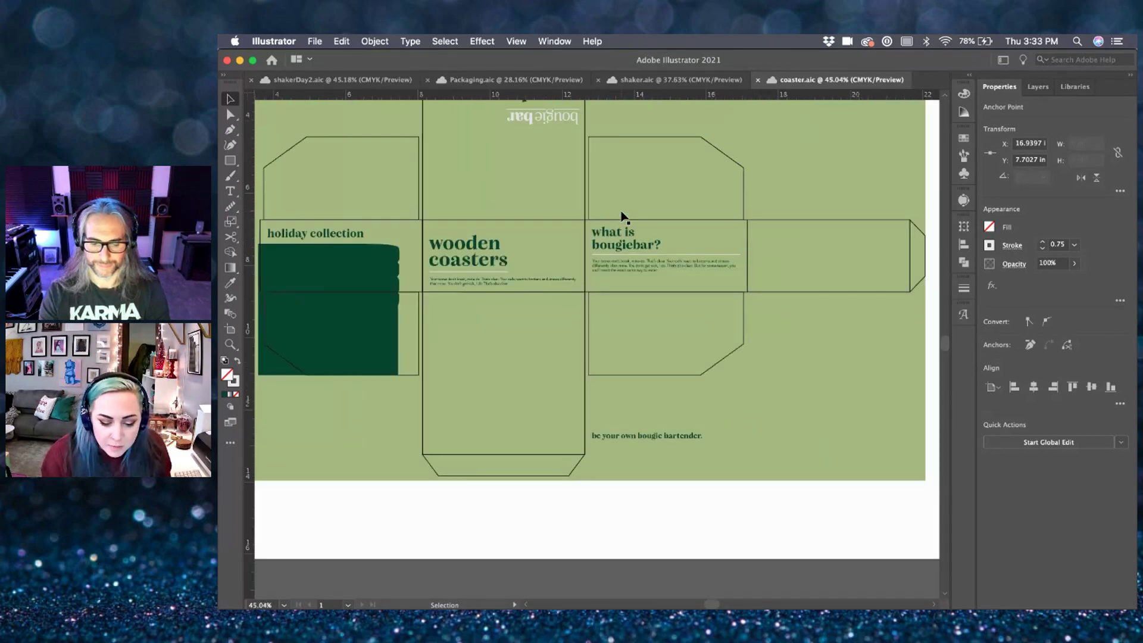
left_click(615, 523)
left_click_drag(650, 439, 649, 285)
scroll(674, 275, "up", 3)
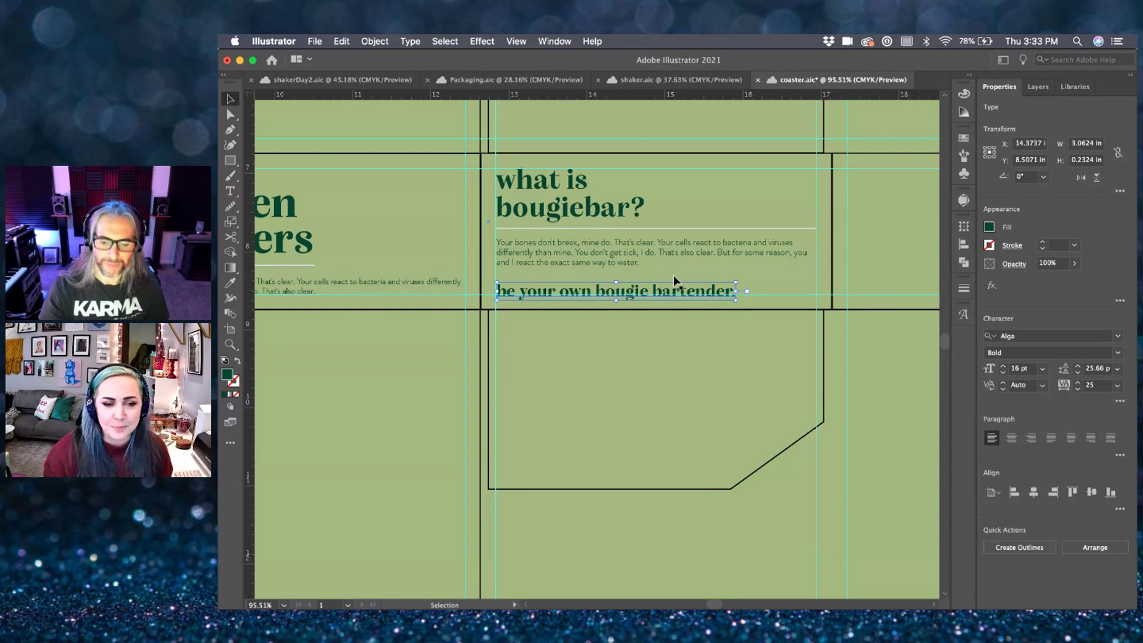
- Nudge the tagline up to Y about 8.48 in so it sits inside the panel's lower margin guide, and deselect it
key("Up")
key("Up")
key("Up")
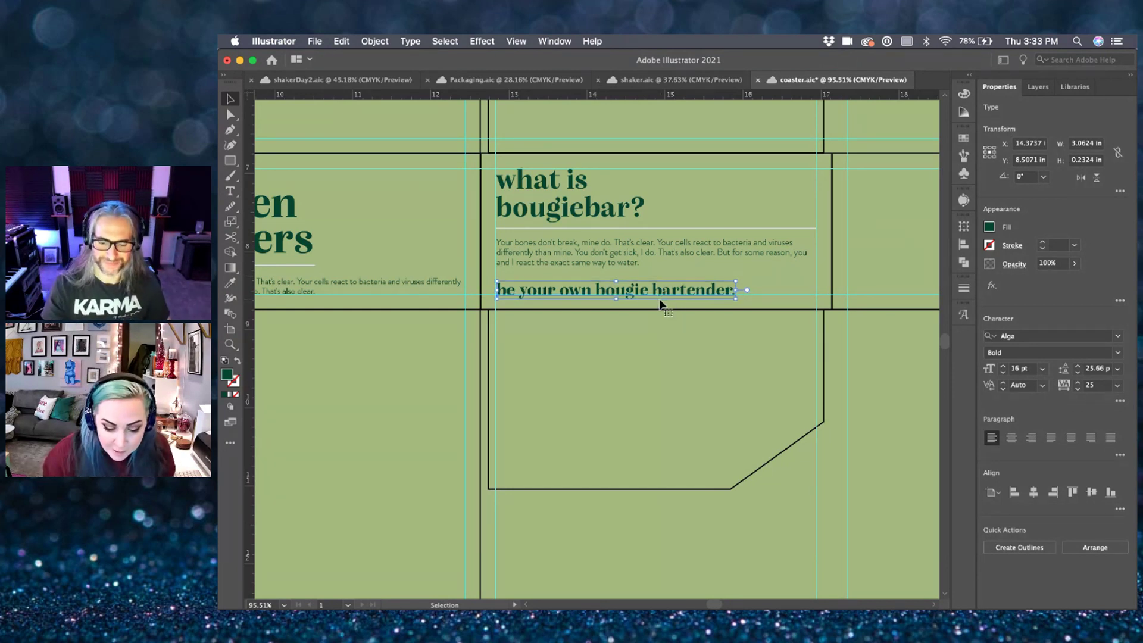
key("Up")
key("Up")
key("Up")
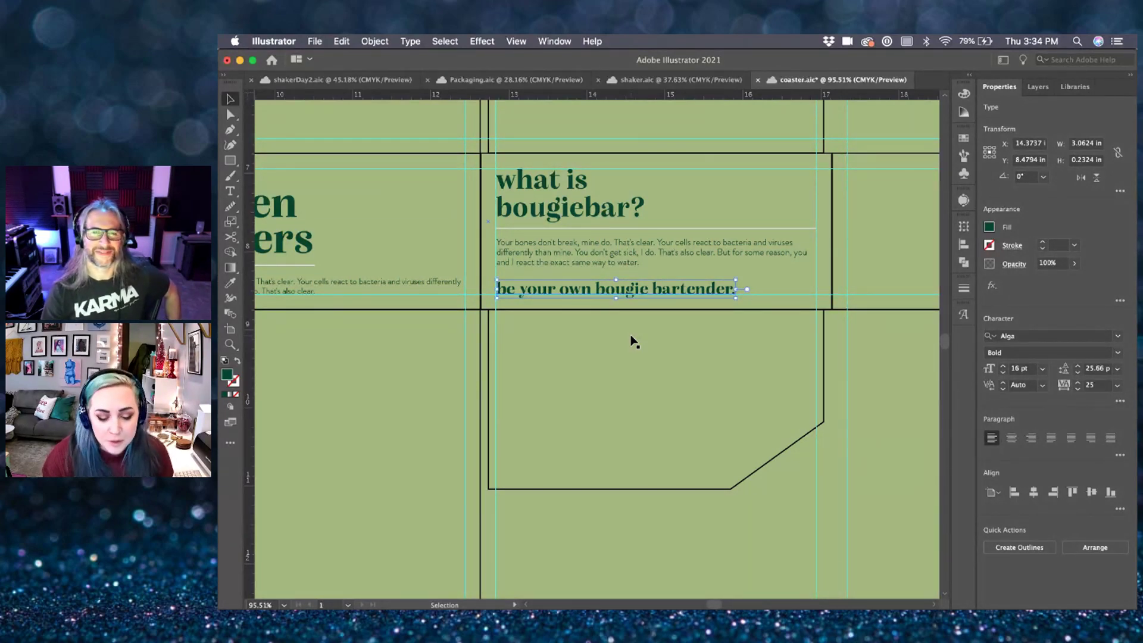
scroll(632, 341, "down", 5)
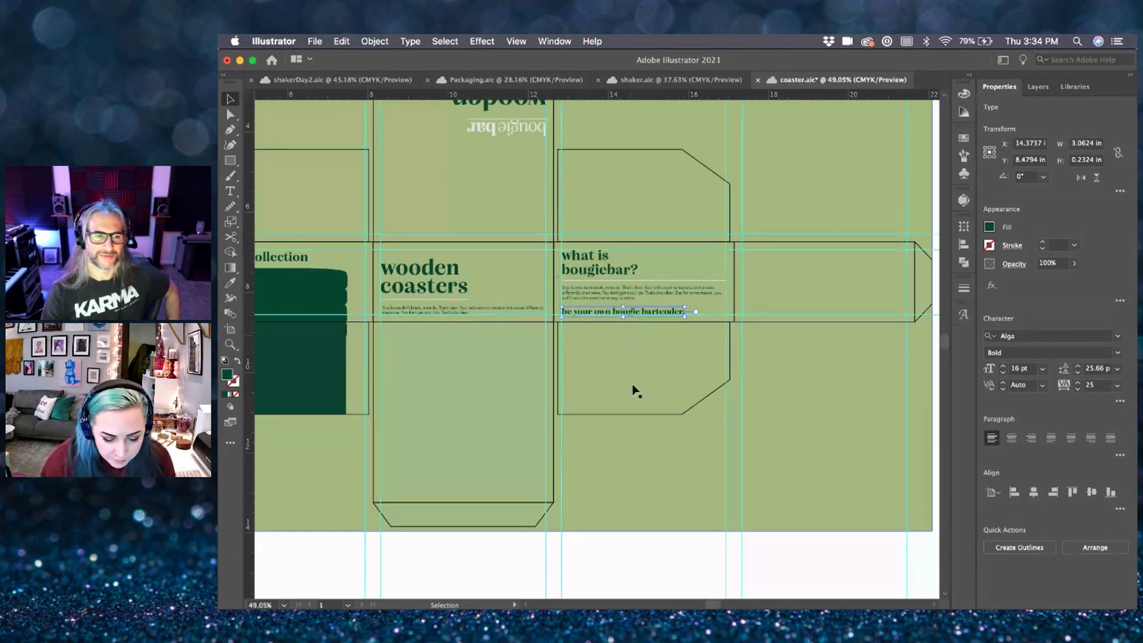
scroll(582, 553, "down", 2)
left_click(696, 452)
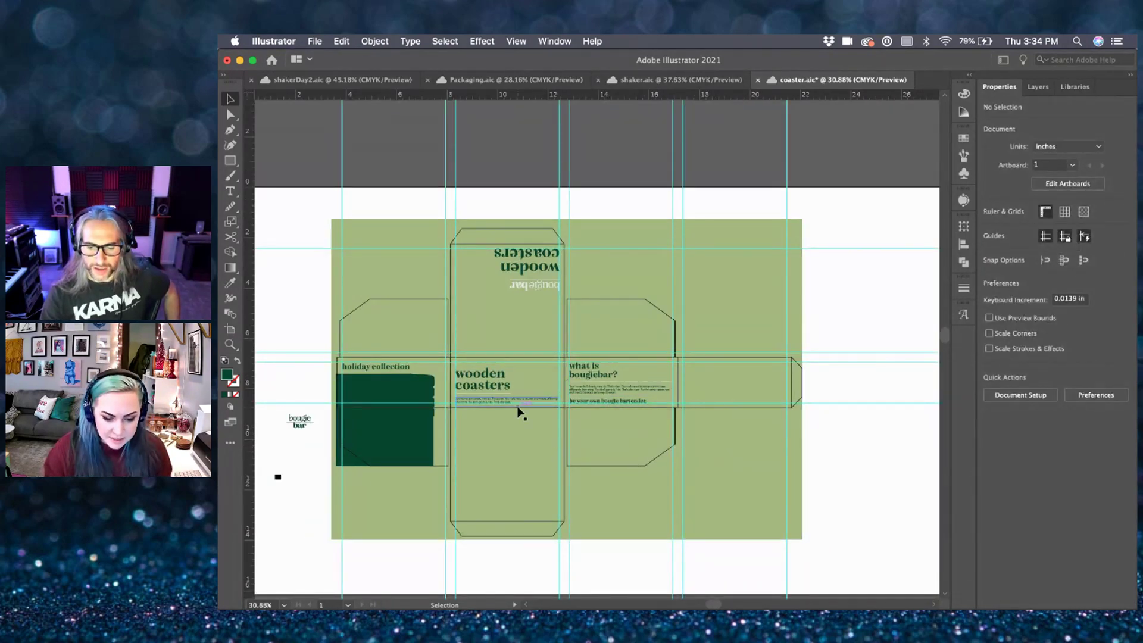
scroll(518, 411, "up", 1)
scroll(518, 411, "up", 2)
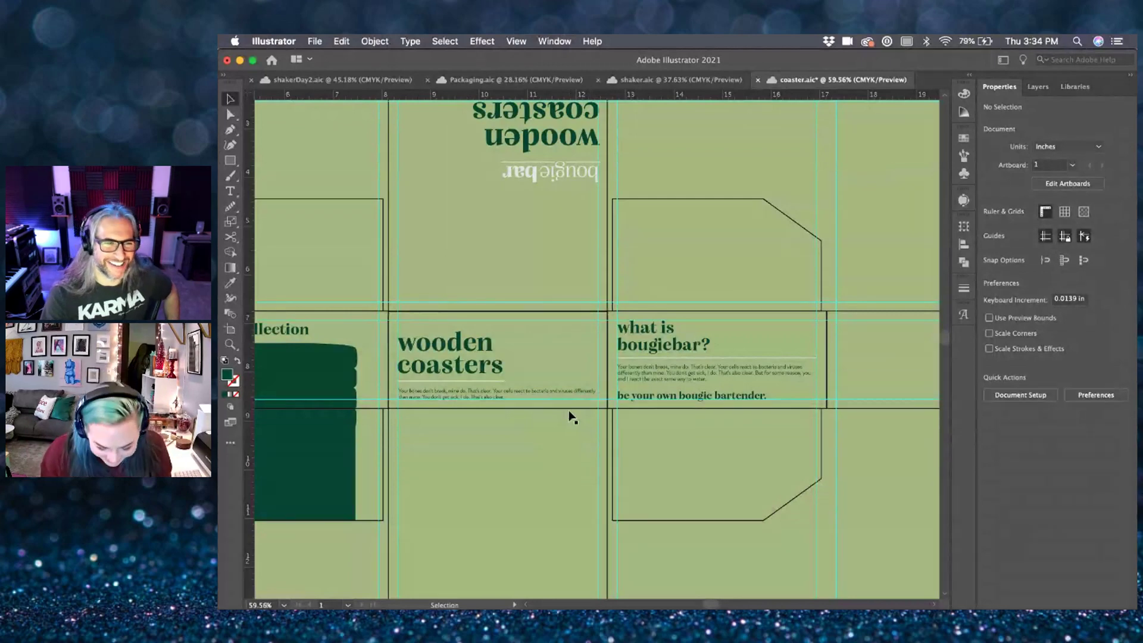
scroll(570, 417, "down", 3)
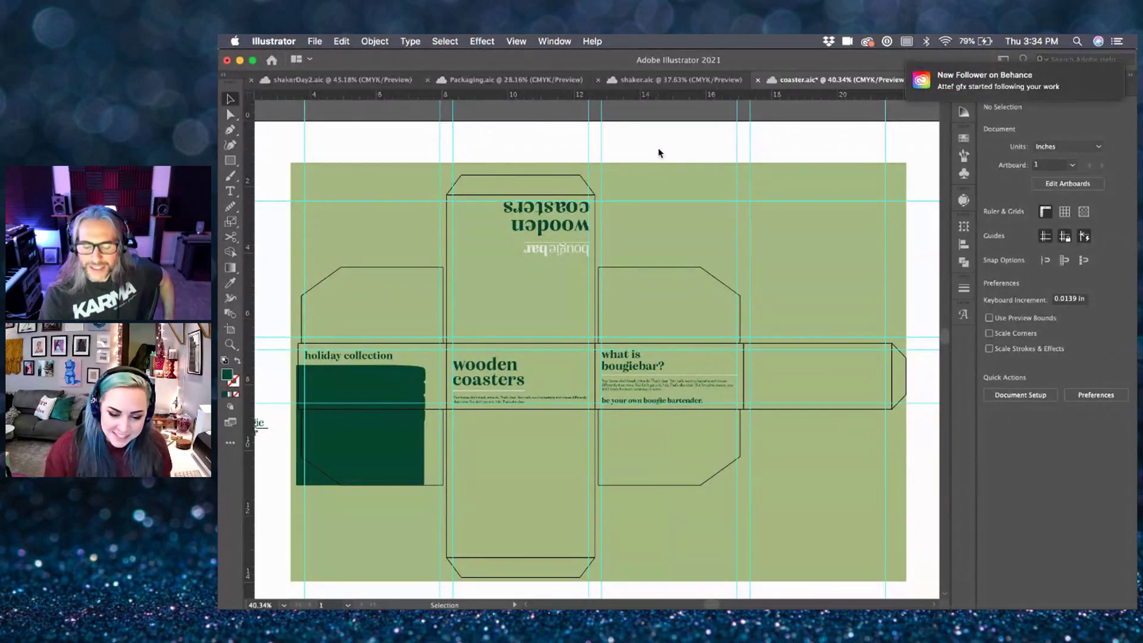
- Copy the dark green rectangle and the brush-edged shape from the holiday collection panel onto the dieline's opposite end panel, overlapping its glue tab
scroll(682, 326, "left", 1)
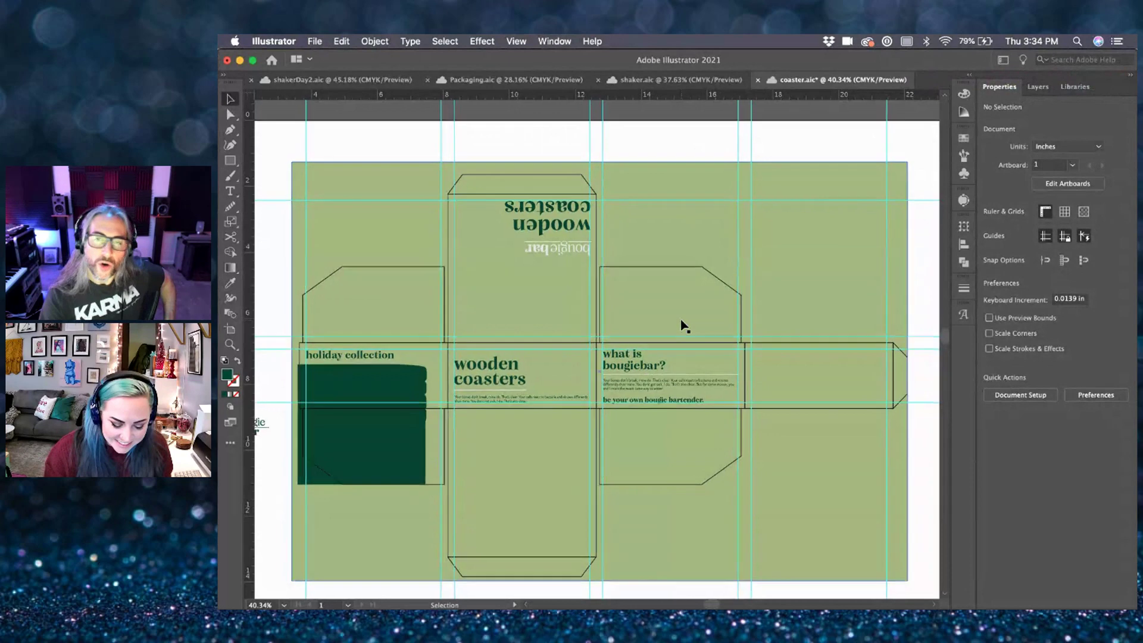
scroll(682, 326, "left", 2)
scroll(683, 326, "down", 1)
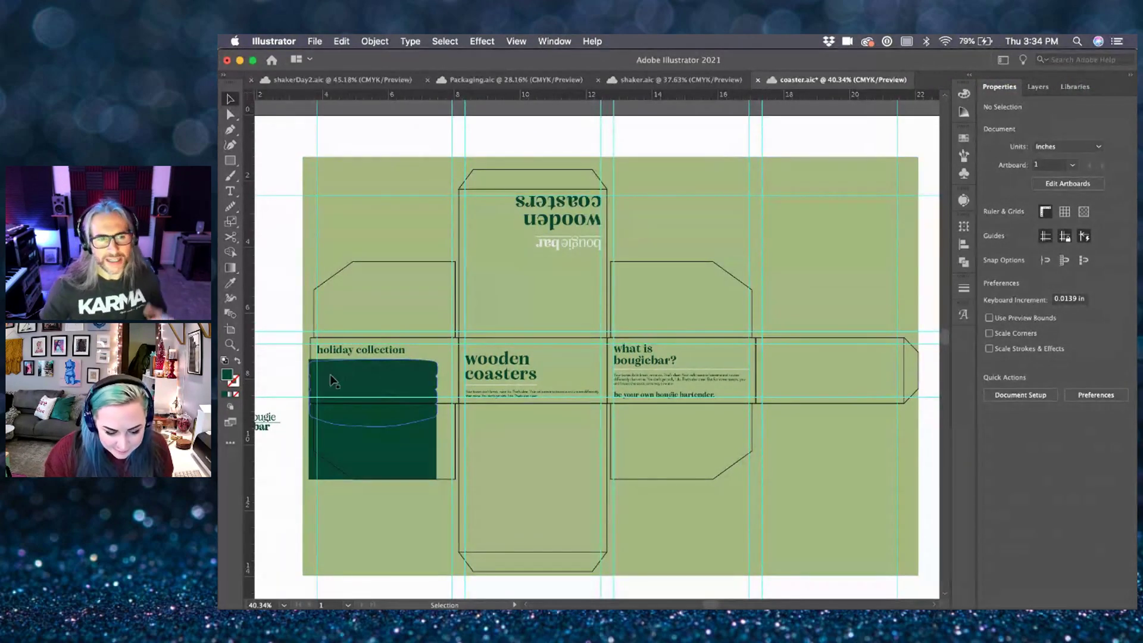
left_click_drag(347, 441, 893, 444)
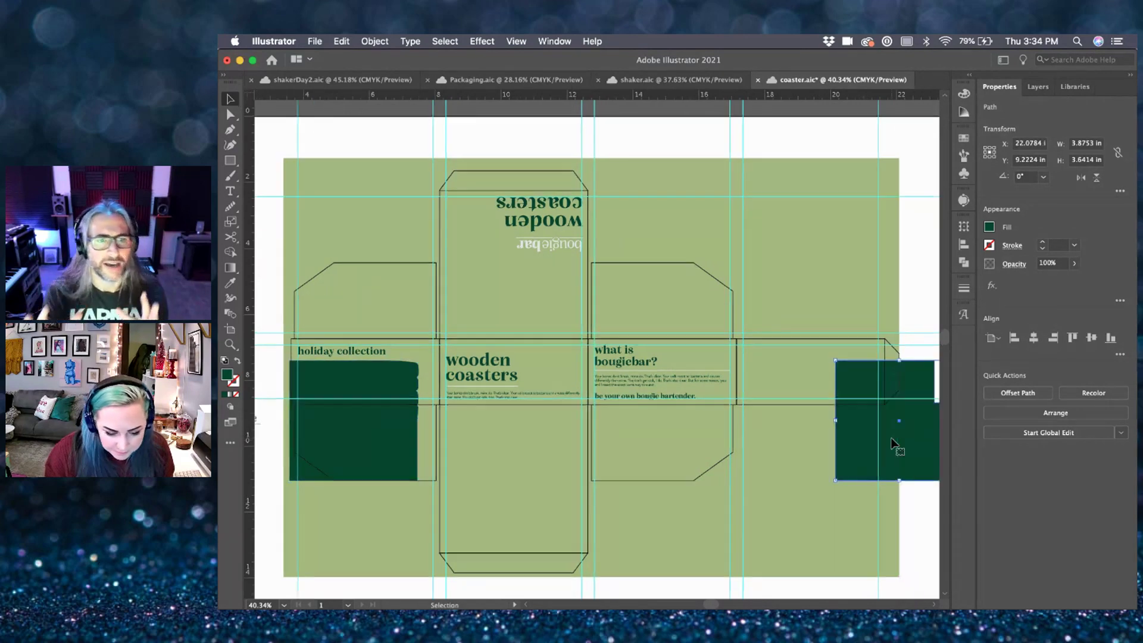
left_click_drag(392, 388, 837, 425)
scroll(837, 425, "right", 2)
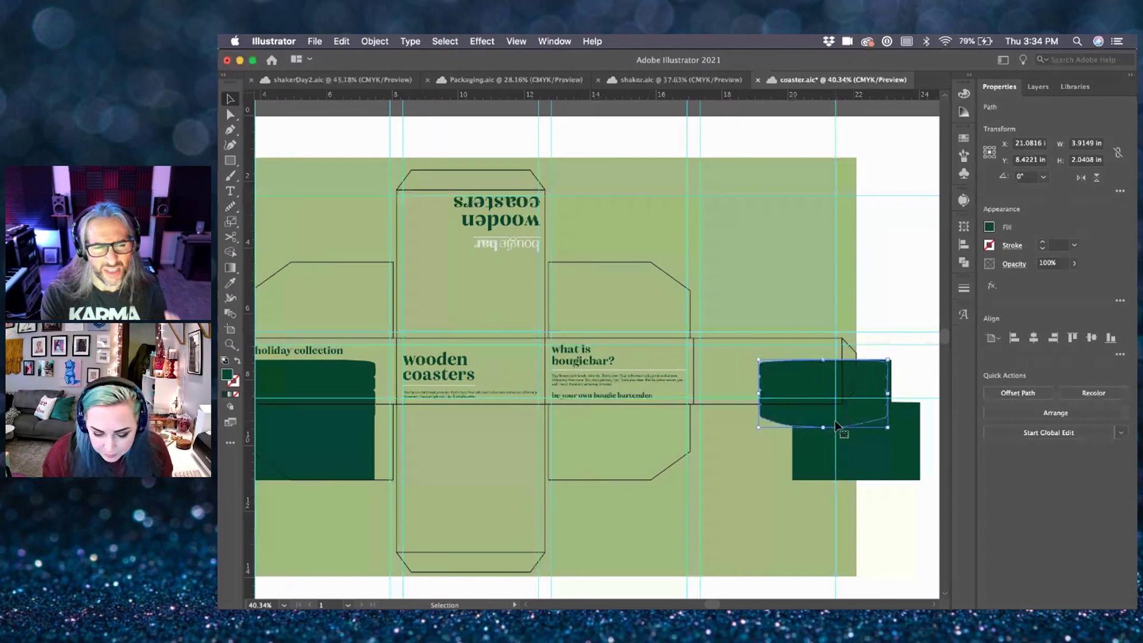
scroll(836, 425, "right", 3)
scroll(740, 416, "up", 5)
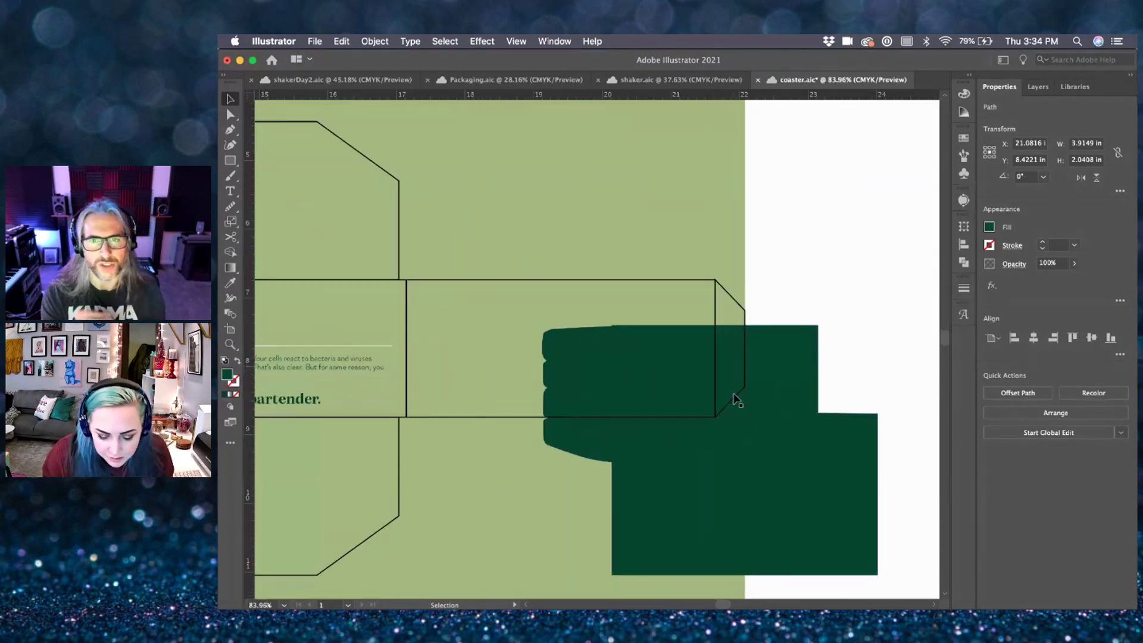
- Shift the copied brush-edged shape and the copied green rectangle slightly right across the glue tab
left_click_drag(766, 374, 802, 375)
left_click(893, 375)
left_click_drag(704, 543, 743, 543)
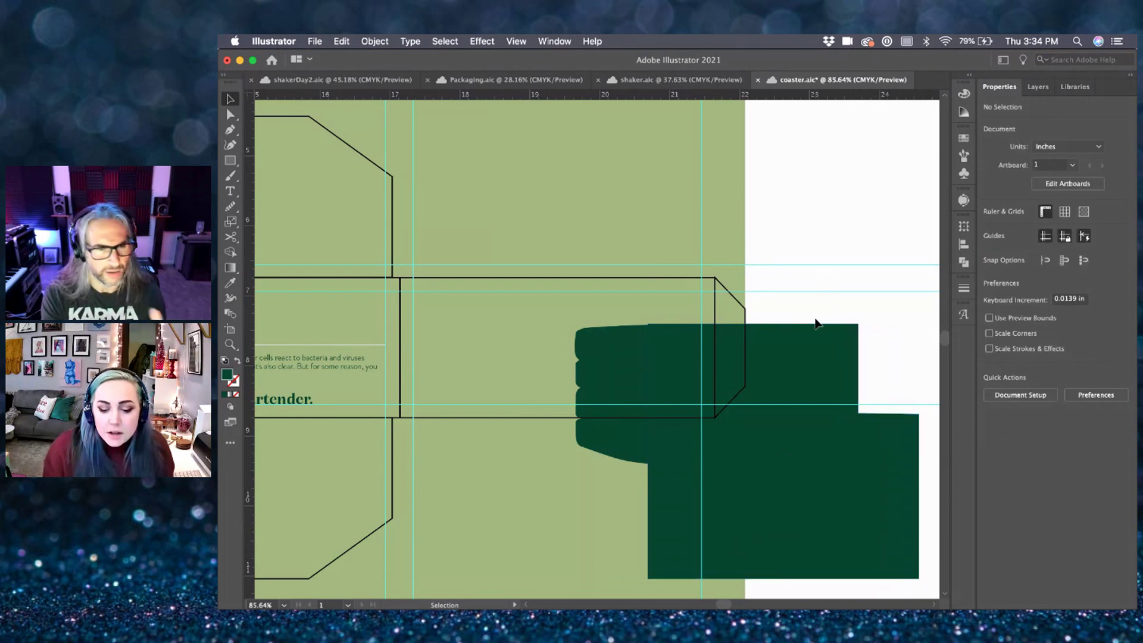
left_click(857, 503)
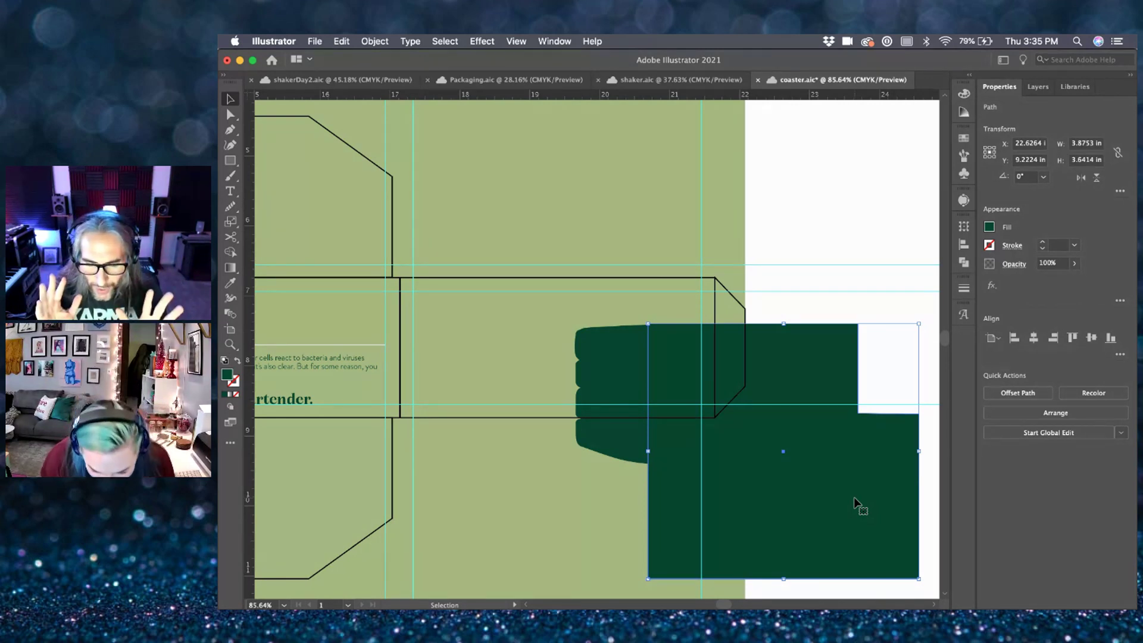
left_click_drag(857, 499, 868, 499)
left_click(881, 316)
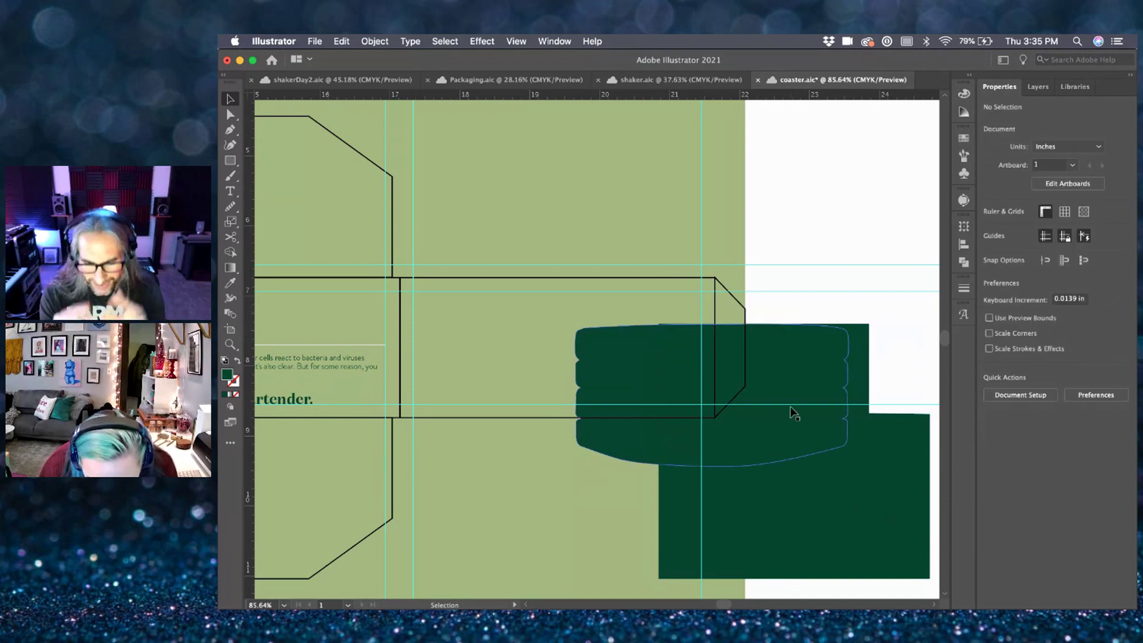
- Move the copied brush-edged shape right to X about 21.86 in and shift the copied rectangle further right
scroll(738, 350, "up", 3)
left_click_drag(754, 349, 787, 349)
scroll(787, 349, "down", 3)
scroll(788, 349, "down", 2)
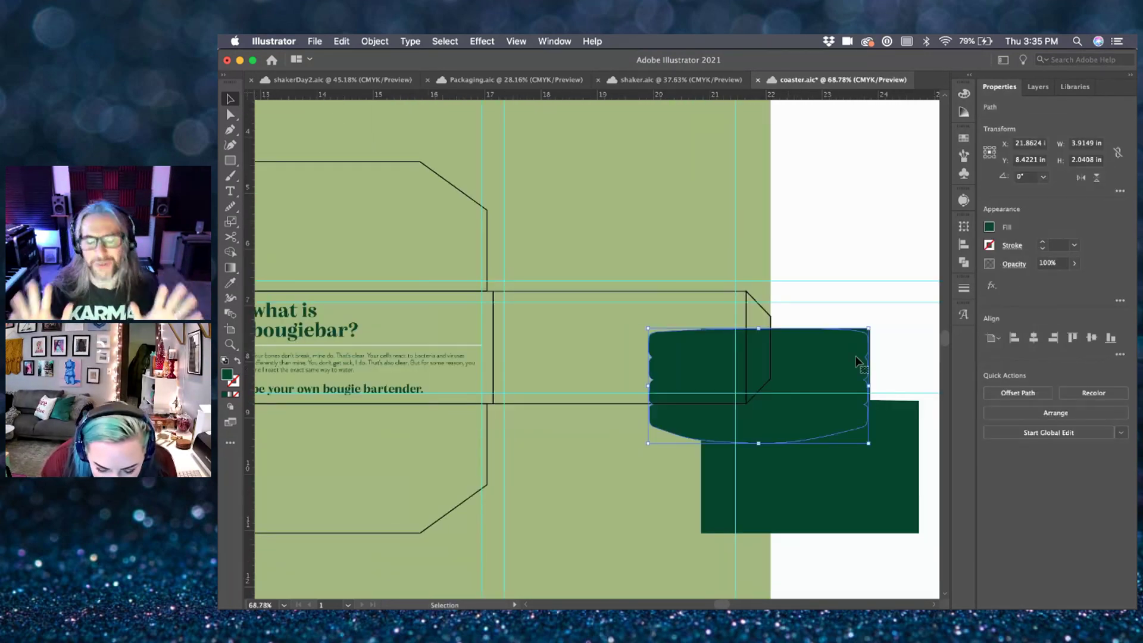
left_click(887, 352)
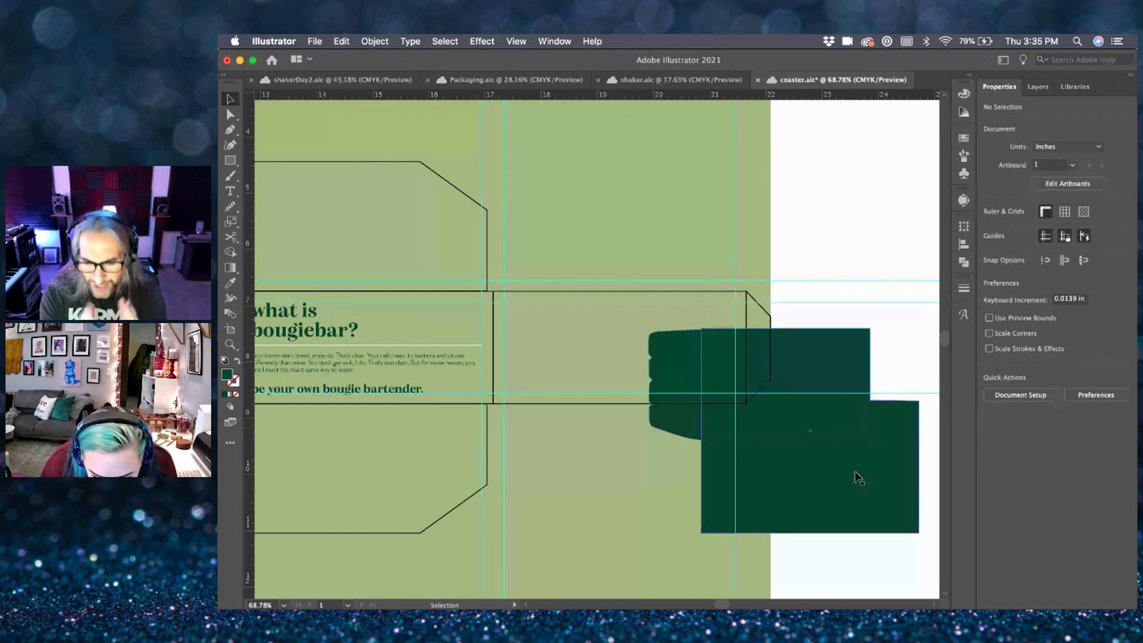
left_click_drag(857, 476, 881, 476)
left_click(871, 328)
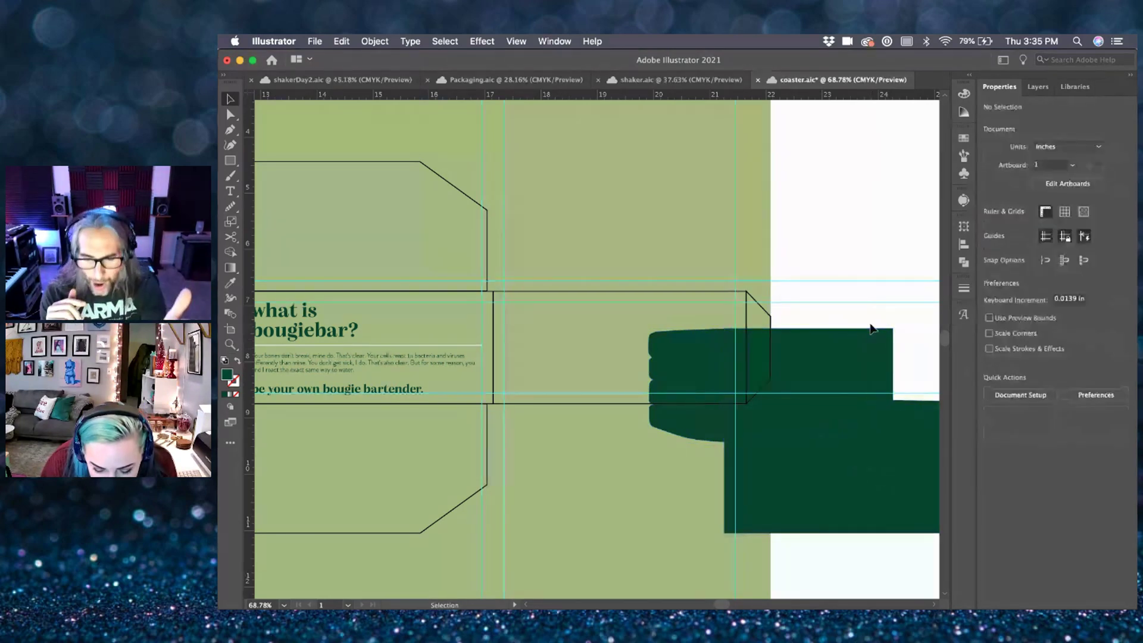
- Fine-tune the copied green rectangle rightward to X about 23.23 in, keeping its upper edge level with the brush-edged shape
scroll(780, 327, "up", 7)
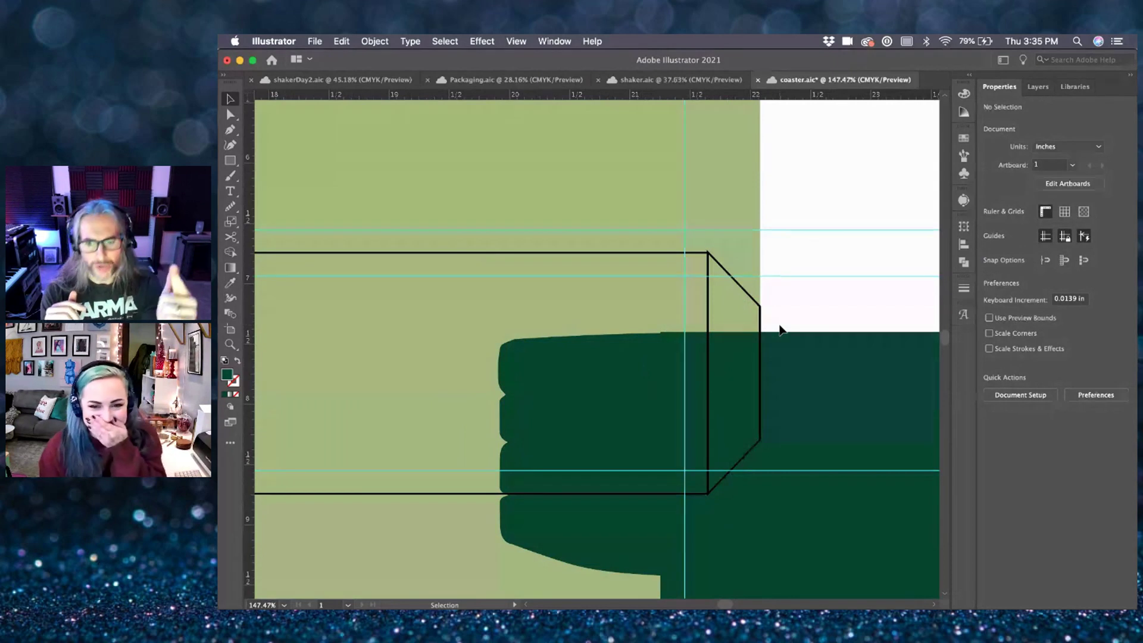
left_click_drag(881, 549, 890, 576)
left_click(871, 289)
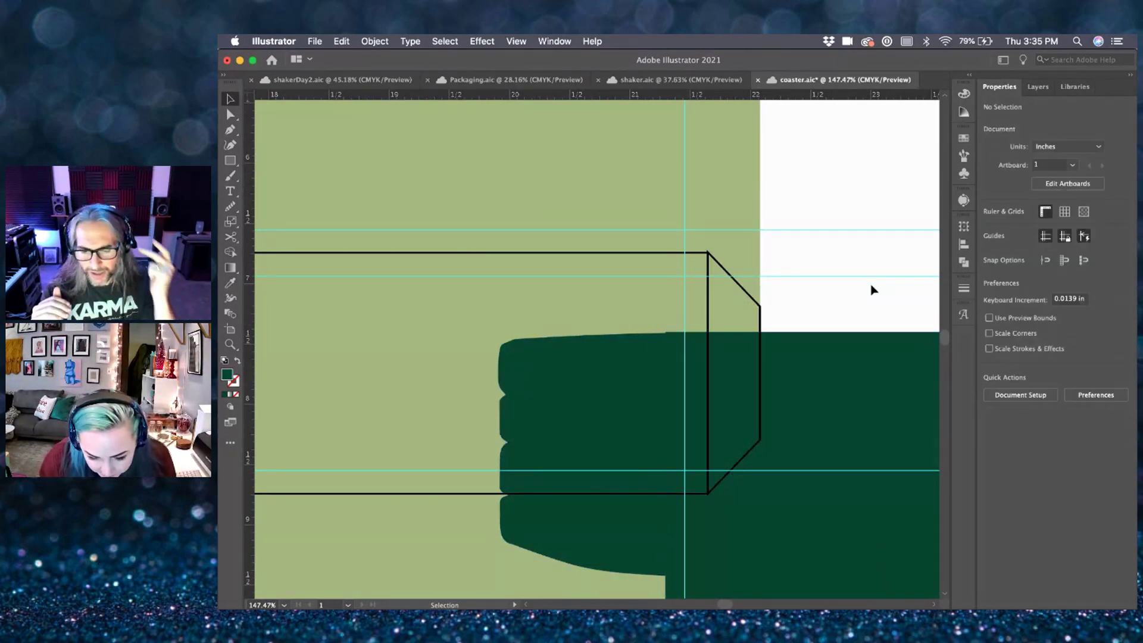
left_click(872, 577)
key("Right")
key("Right")
key("Right")
key("Right")
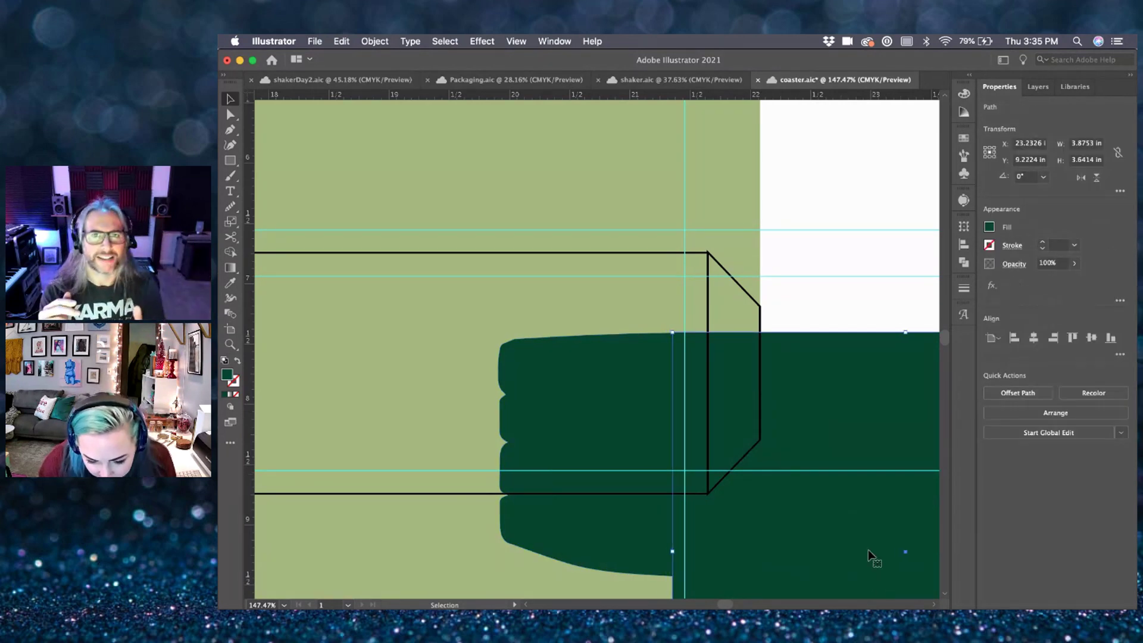
left_click(891, 305)
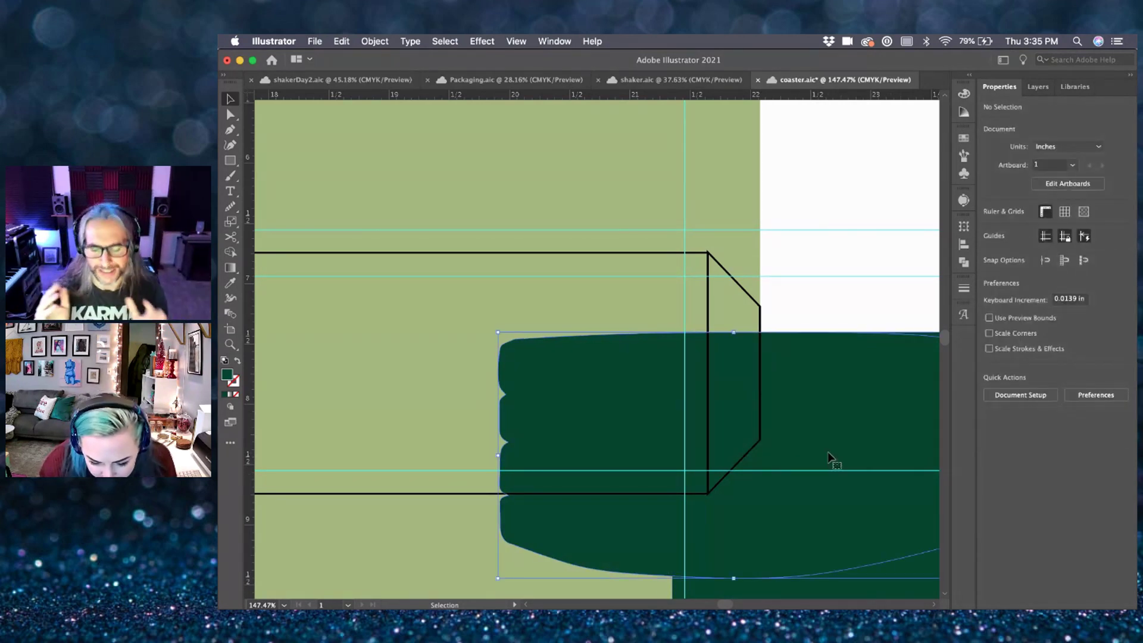
- Inspect the join along the shapes' upper edge and shift the copied rectangle right to the end panel's vertical margin guide
left_click(657, 364)
scroll(655, 364, "up", 3)
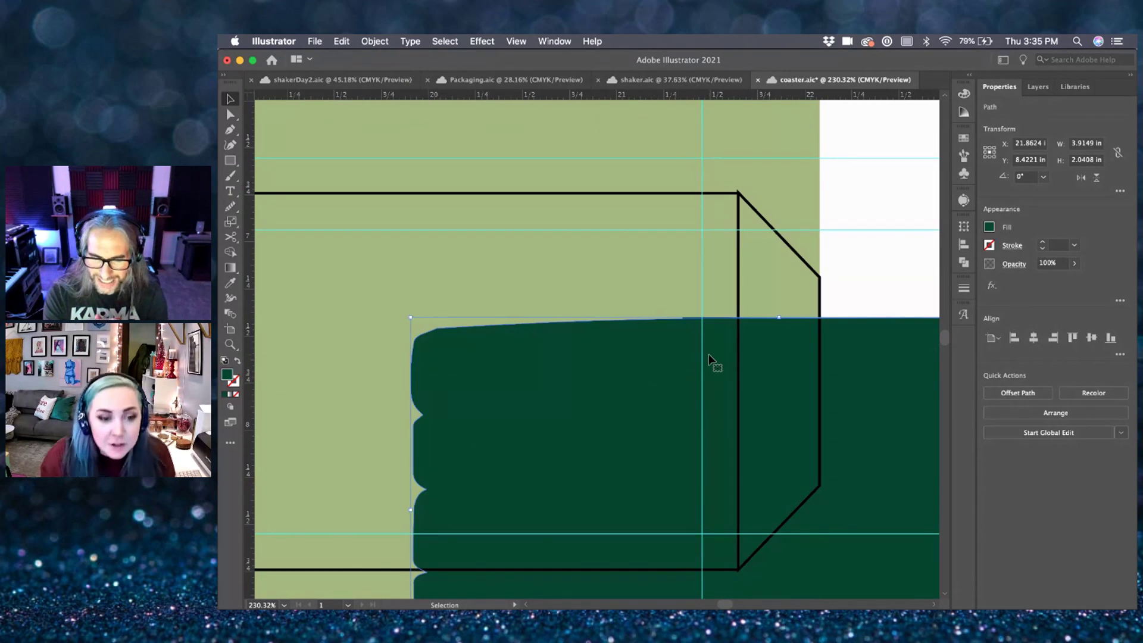
scroll(753, 350, "down", 3)
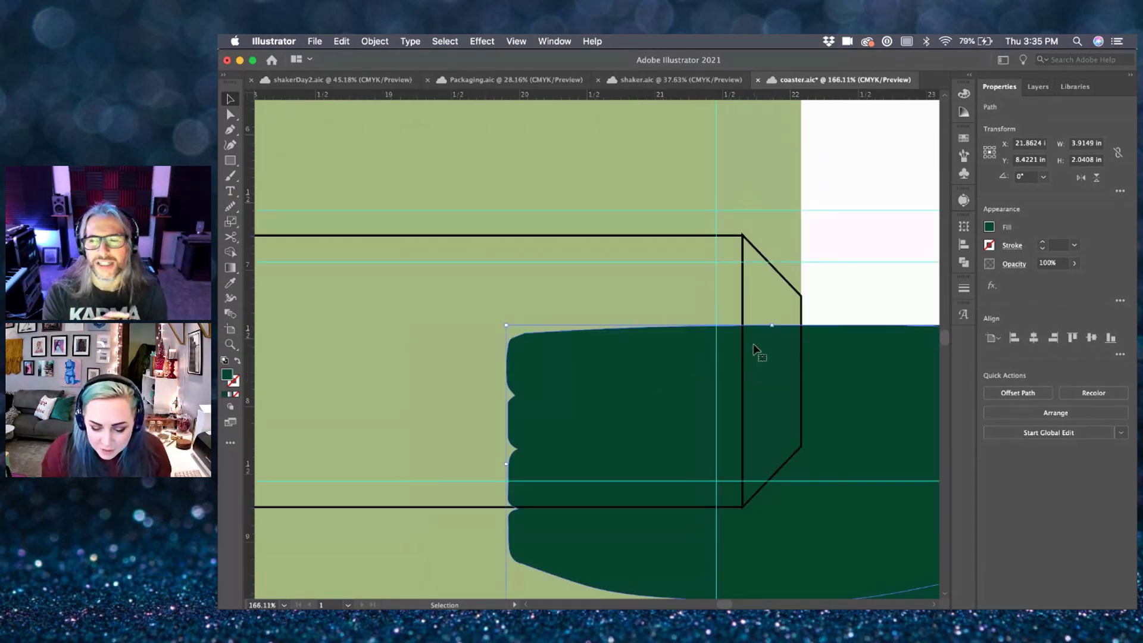
scroll(754, 345, "down", 5)
left_click(873, 281)
left_click(935, 371)
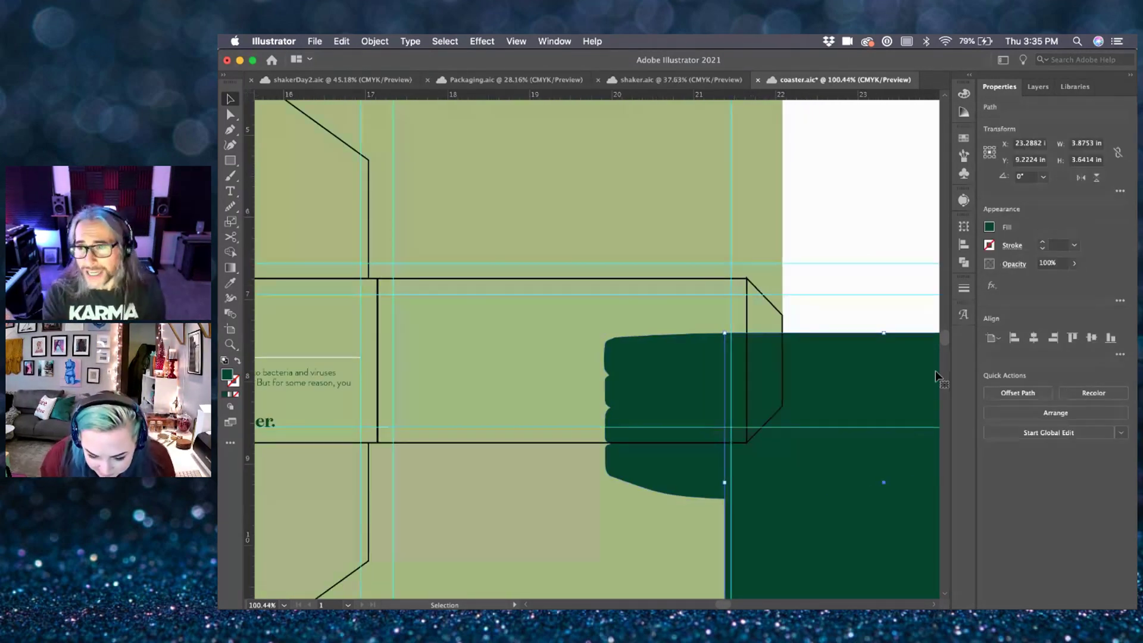
left_click(920, 317)
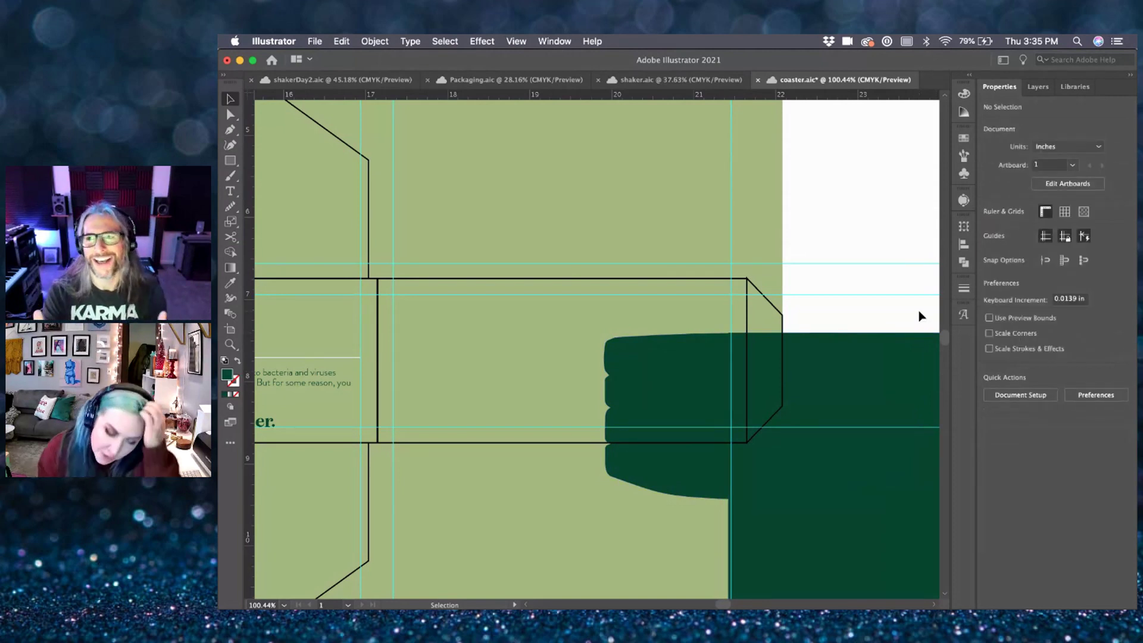
- Shift the copied green rectangle further right so its edge lines up with the glue tab's fold line
scroll(921, 317, "right", 5)
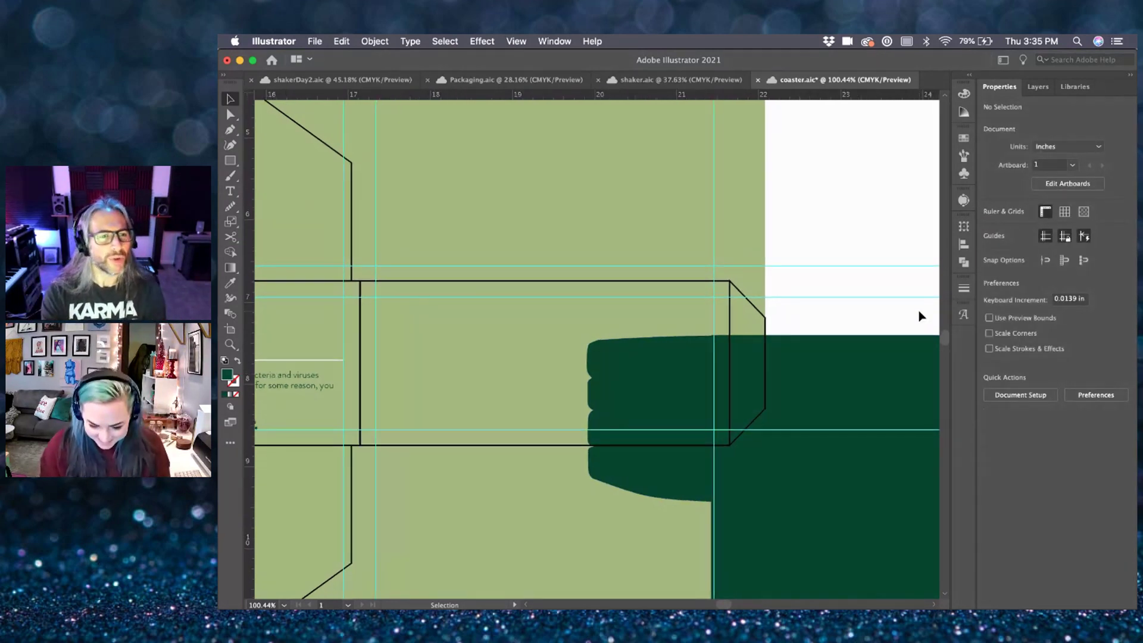
scroll(921, 316, "up", 8)
scroll(758, 383, "down", 8)
scroll(759, 383, "up", 1)
scroll(757, 378, "up", 8)
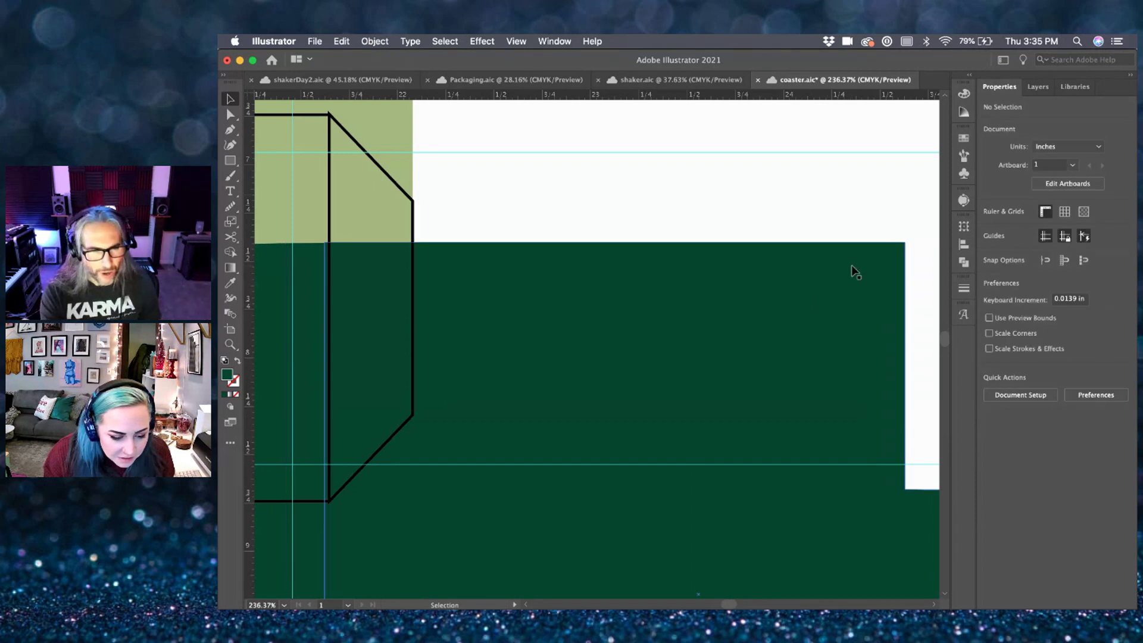
left_click(859, 284)
left_click(843, 213)
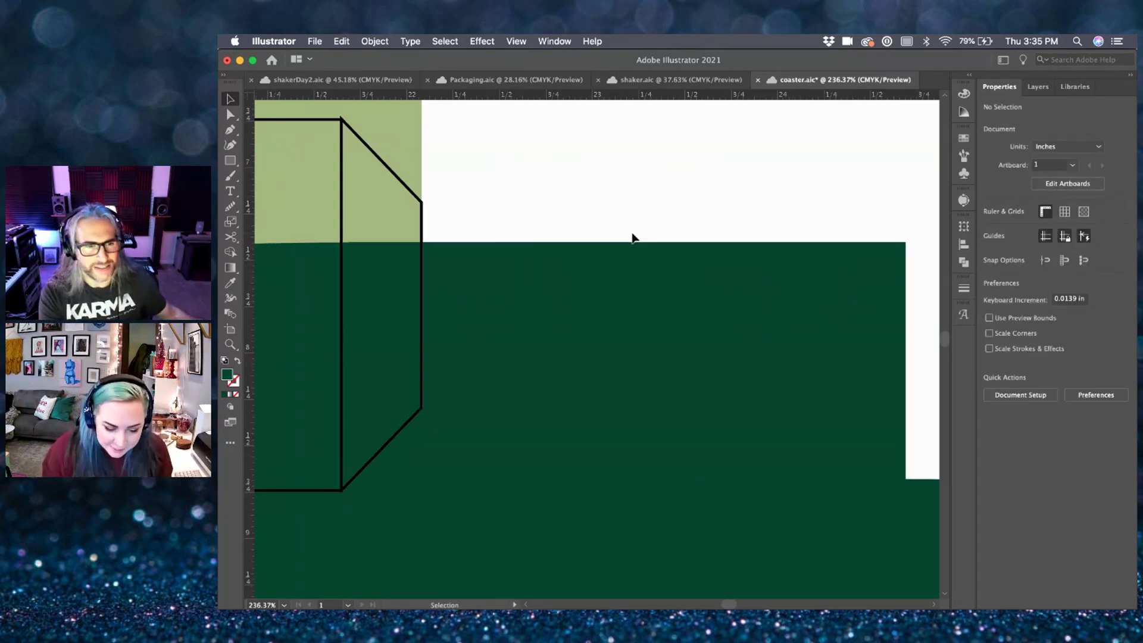
- Draw a rectangle about 4.2 by 4.1 in, filled with sampled artboard white, covering the green shapes beyond the glue tab
scroll(632, 239, "down", 5)
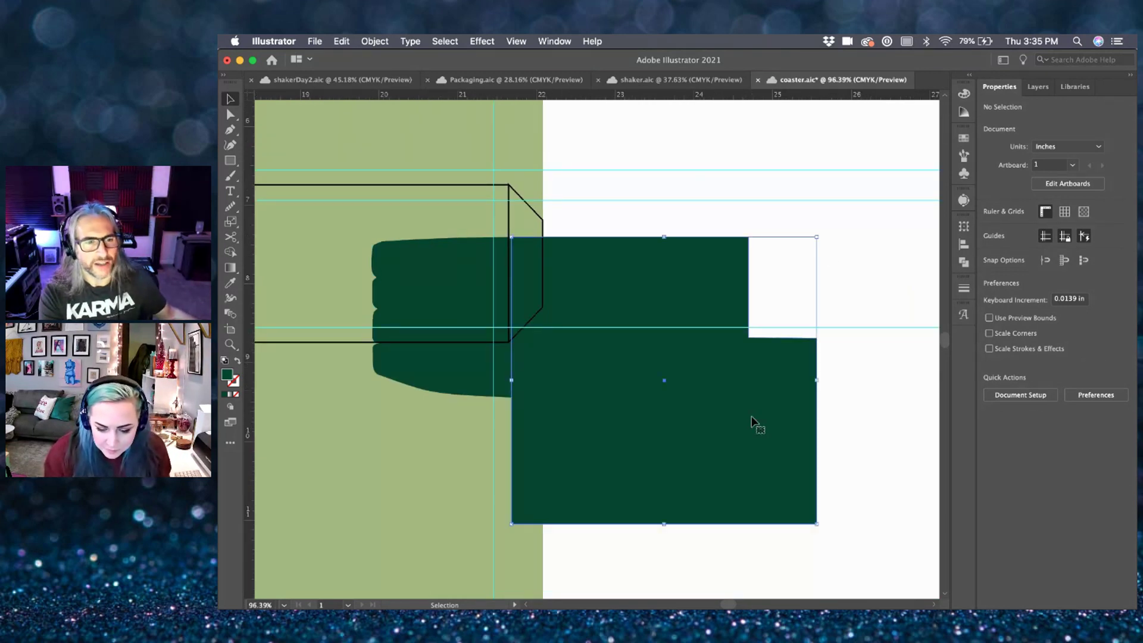
left_click(804, 428)
key("m")
left_click_drag(620, 215, 882, 539)
key("i")
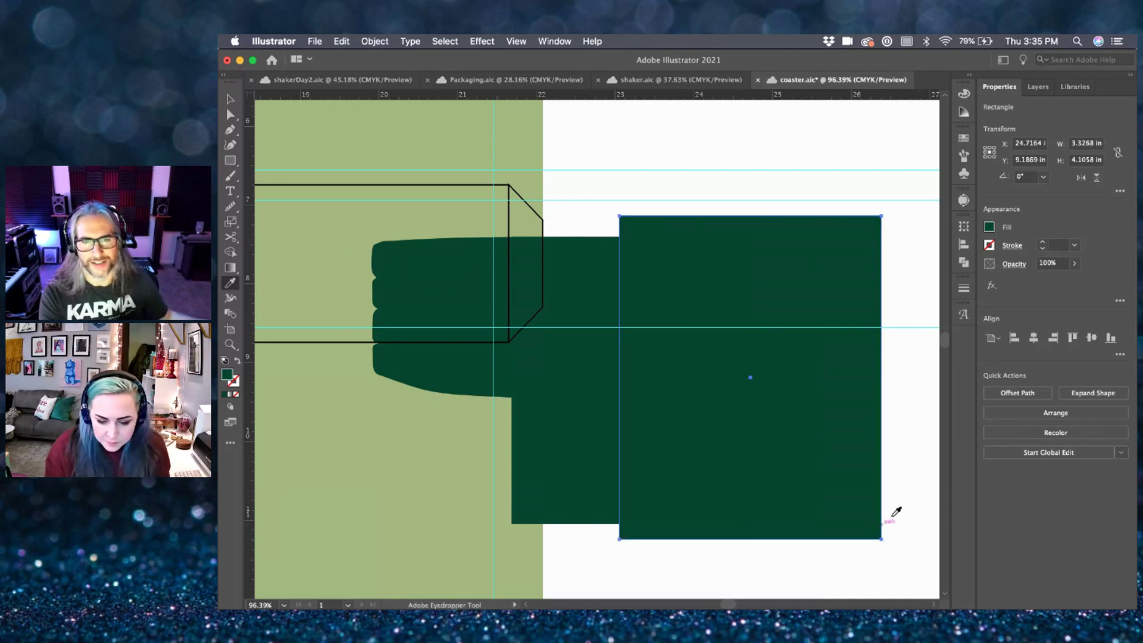
left_click(902, 507)
key("v")
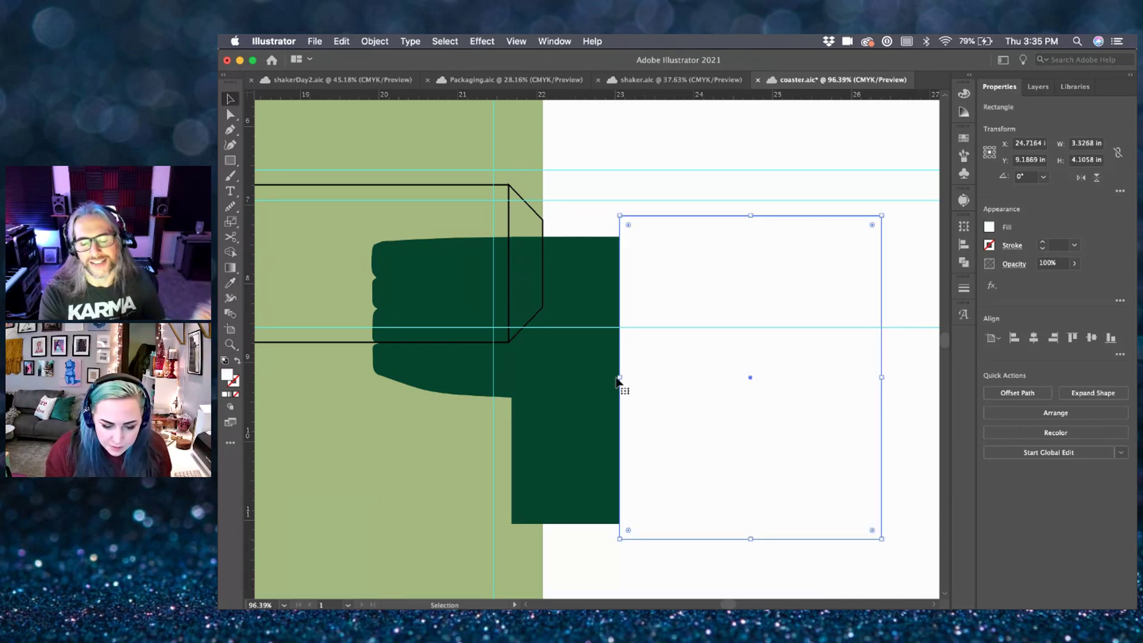
left_click_drag(619, 377, 548, 383)
left_click(539, 510)
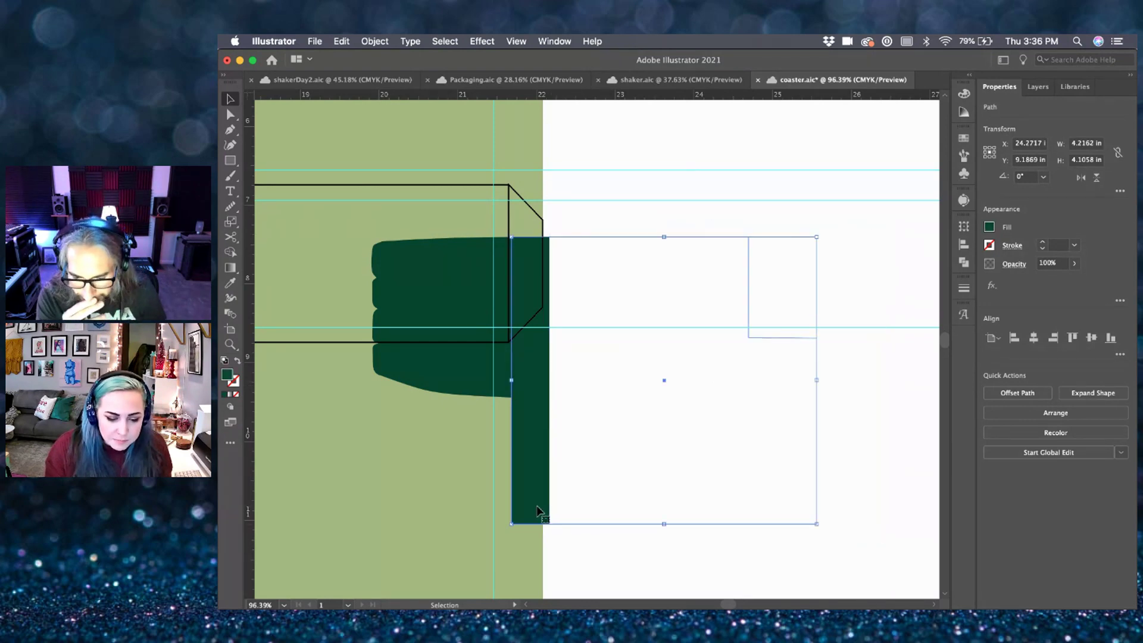
- Delete the surplus copied dark green rectangle at the glue tab, keeping the white rectangle that covers the overhang
left_click(591, 571)
key("super+0")
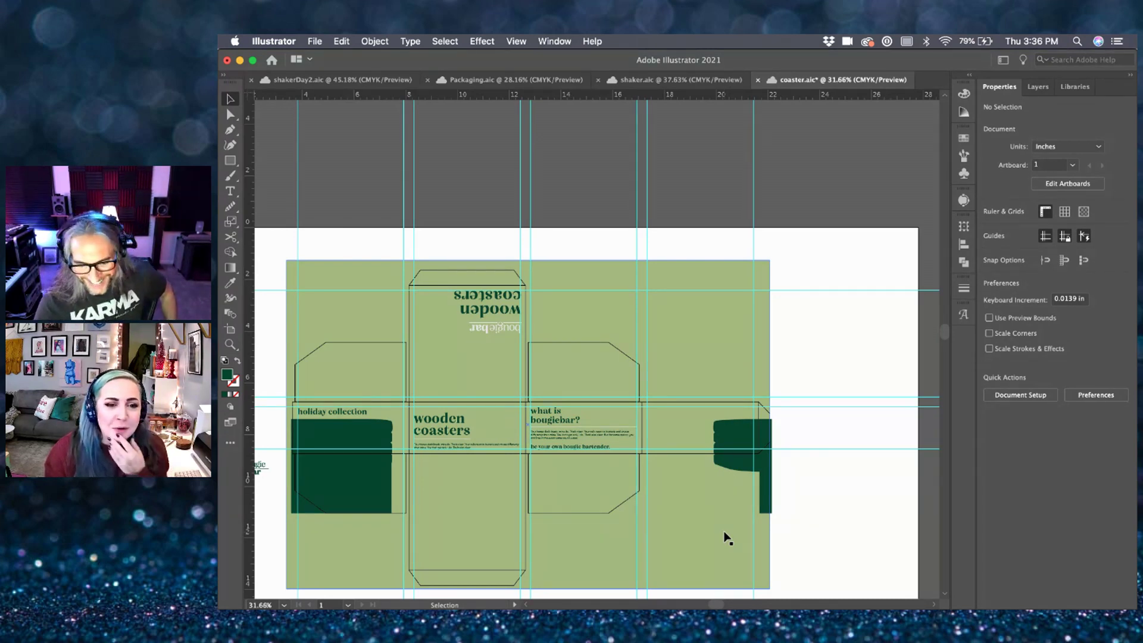
scroll(727, 537, "down", 2)
scroll(727, 538, "left", 2)
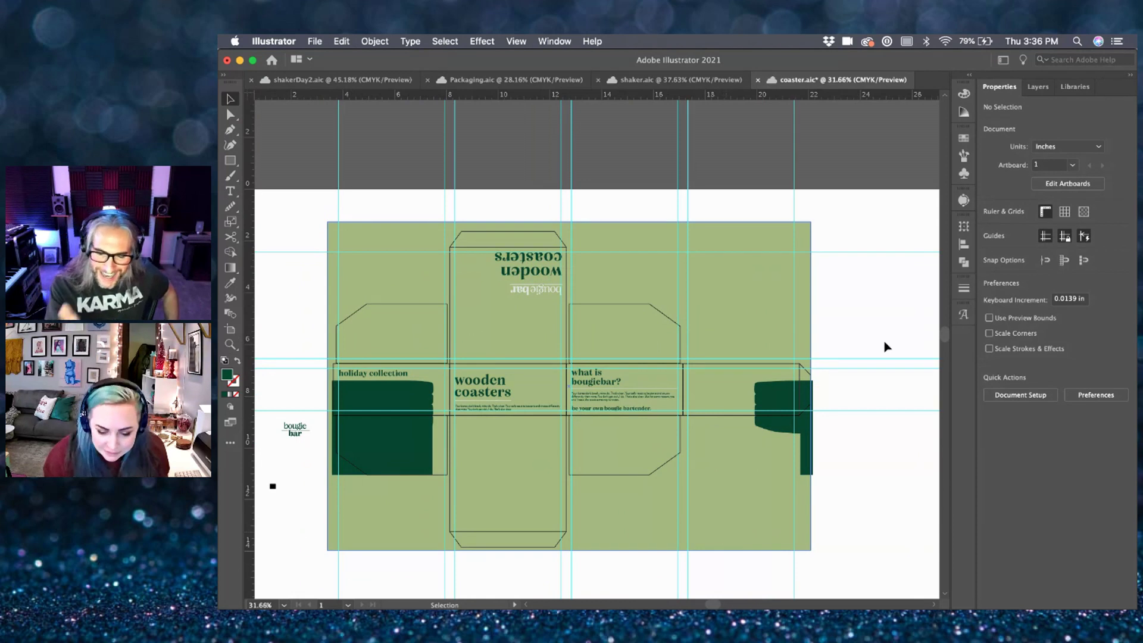
left_click(816, 439)
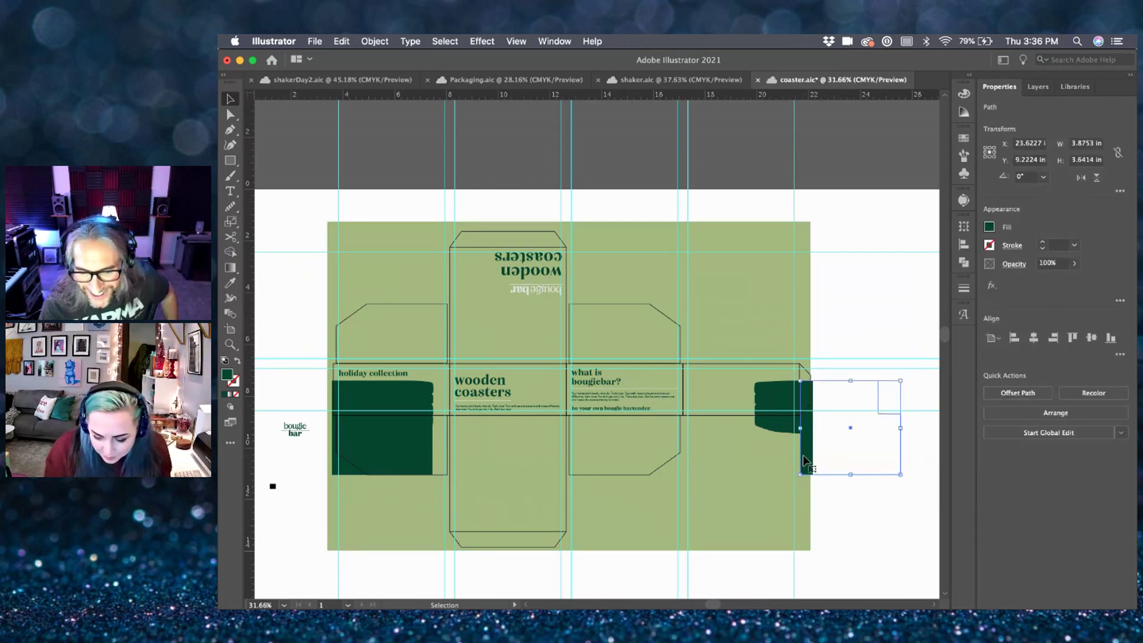
key("Delete")
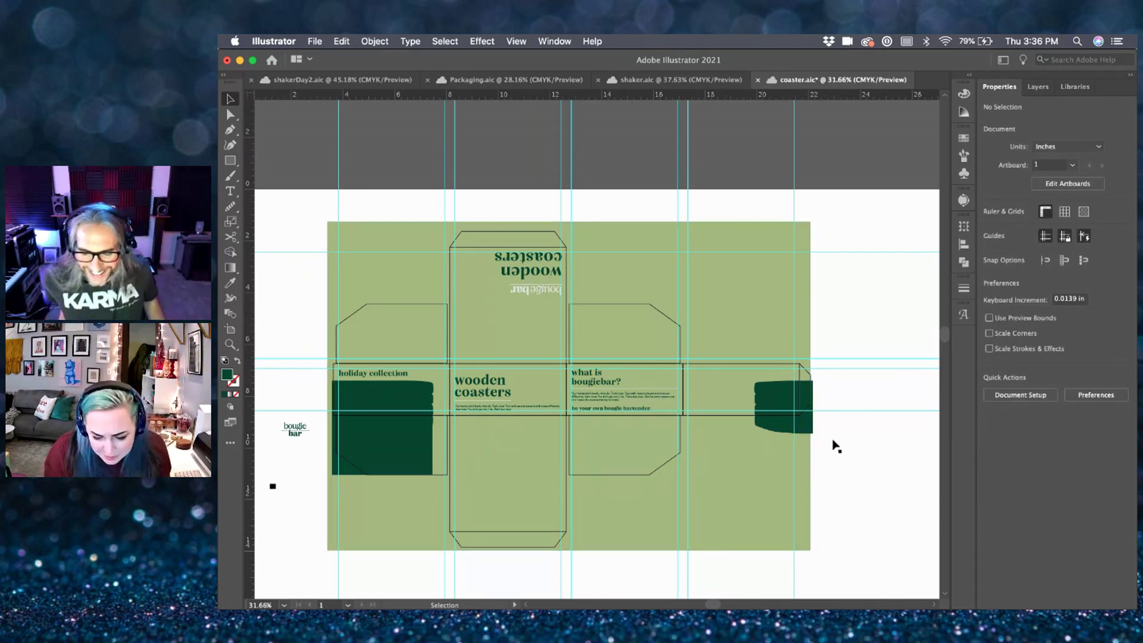
left_click(821, 436)
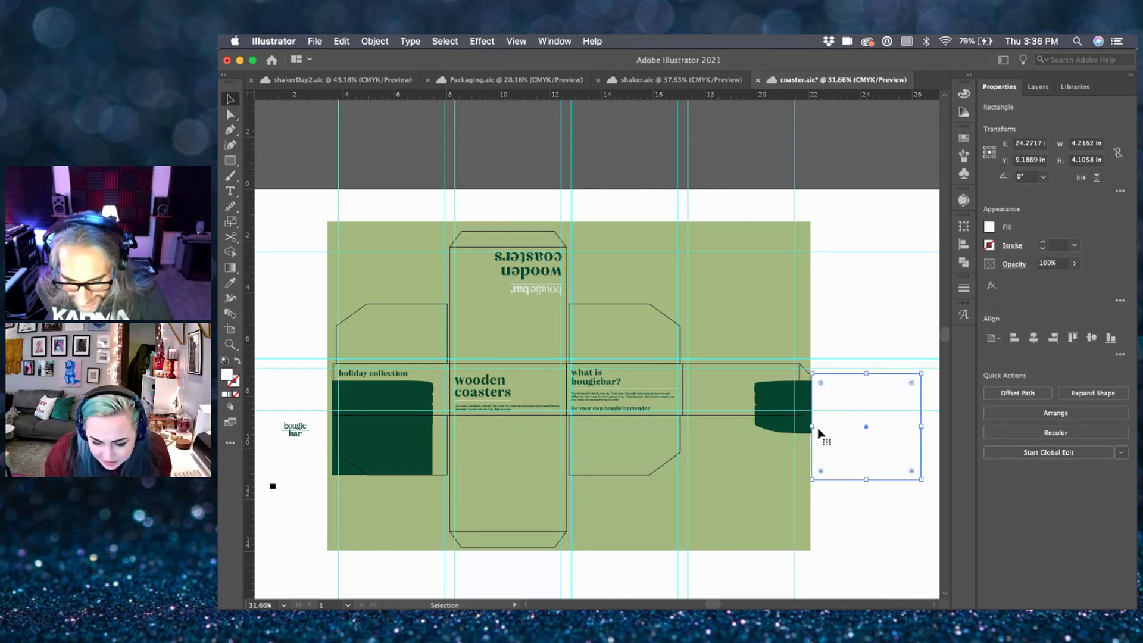
left_click(843, 503)
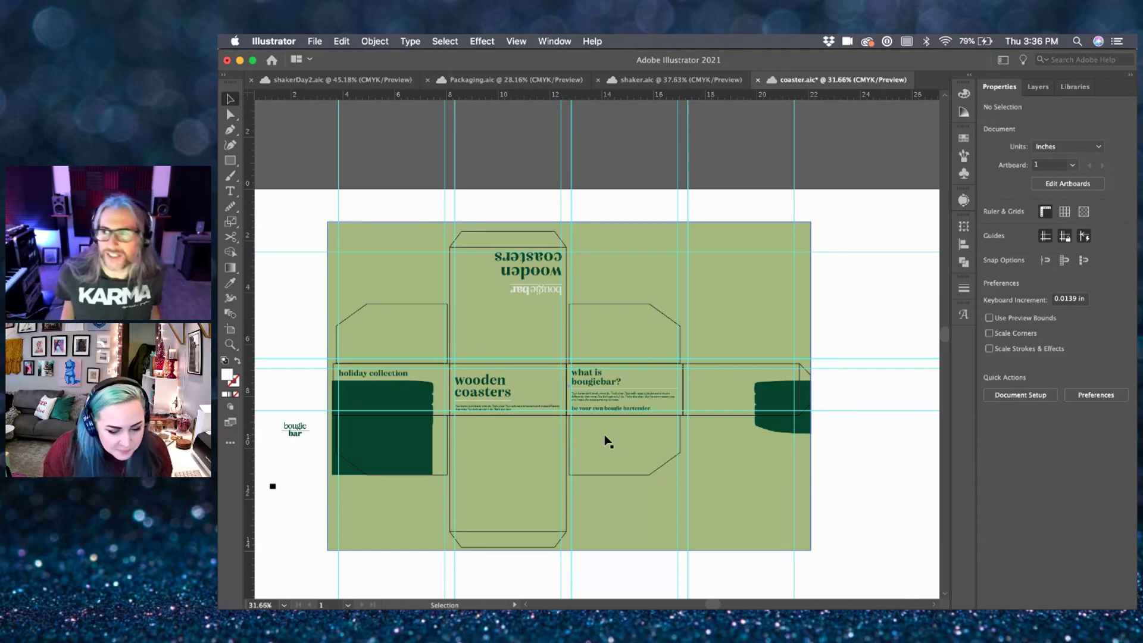
- Add a horizontal guide near the baseline of the "holiday collection" heading
scroll(607, 442, "up", 3)
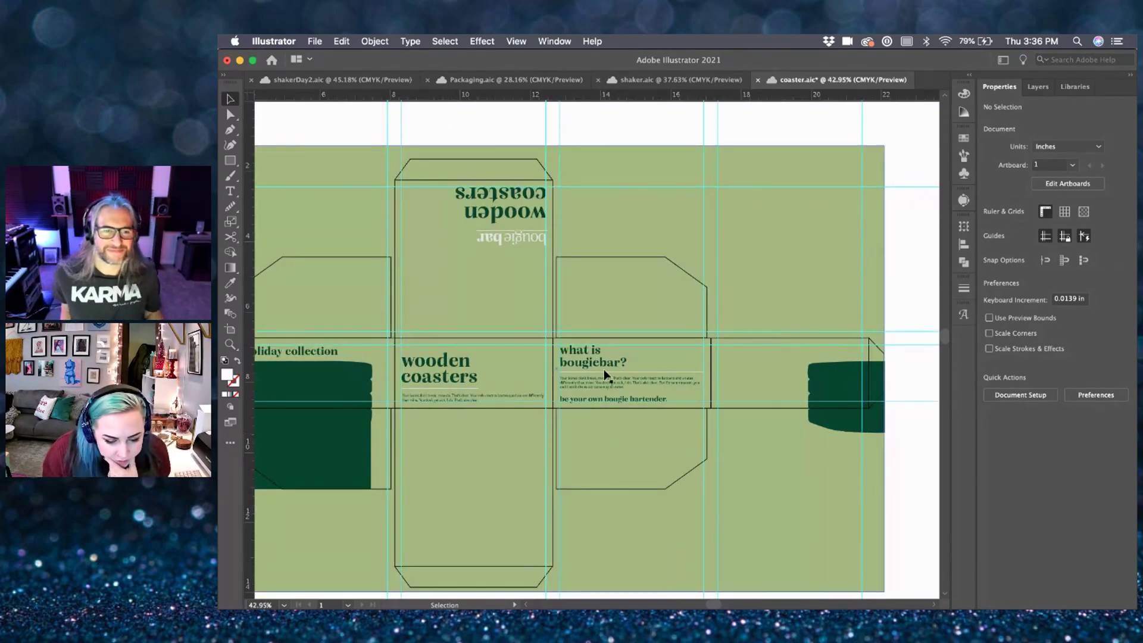
scroll(588, 379, "up", 3)
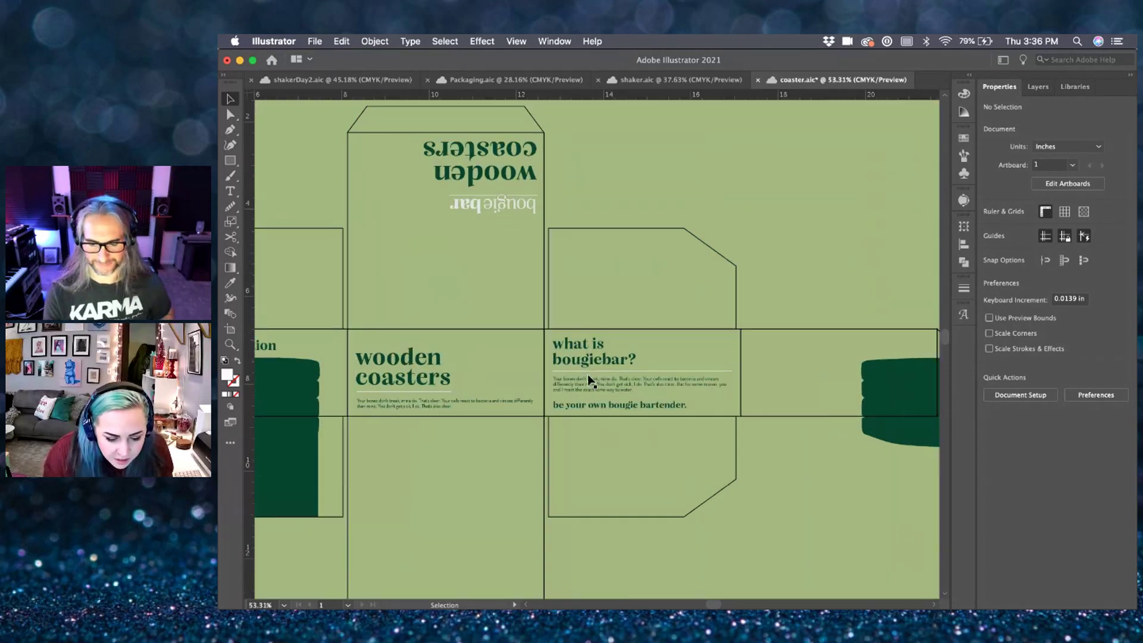
scroll(589, 379, "up", 2)
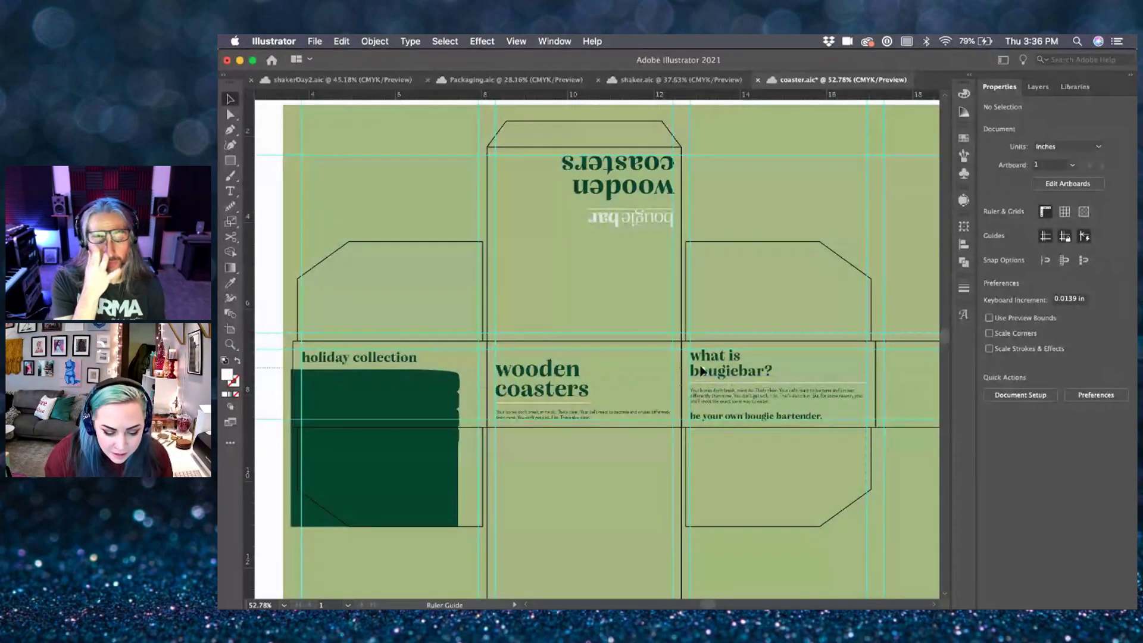
left_click_drag(700, 367, 700, 369)
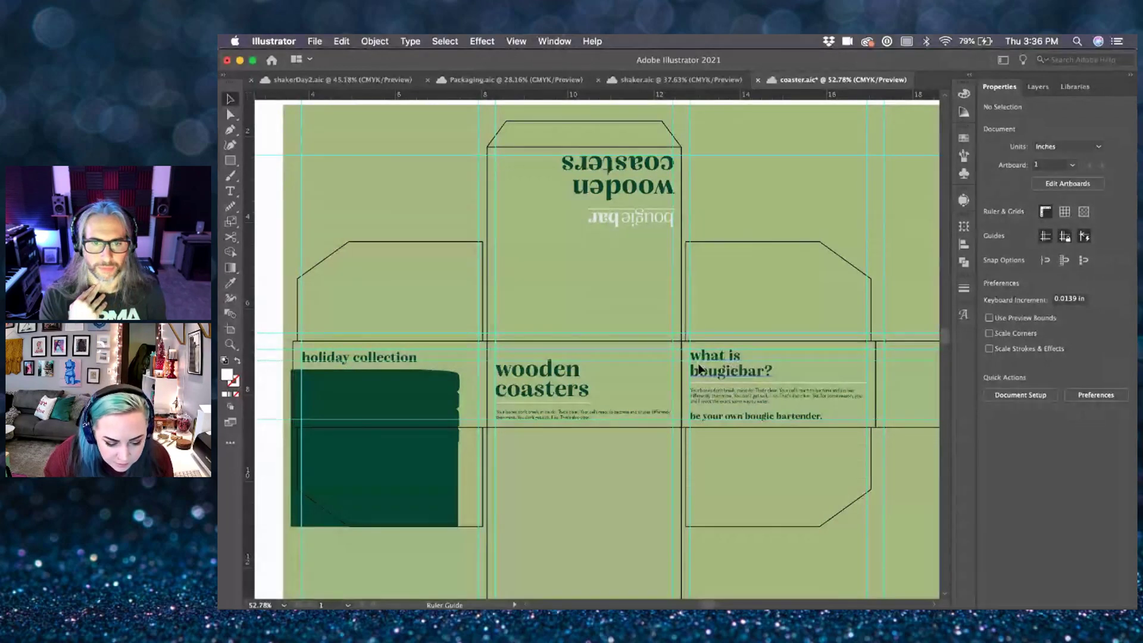
- Unlock the guides and move the new horizontal guide onto the "holiday collection" baseline, at Y about 7.23 in
scroll(391, 439, "up", 5)
scroll(428, 340, "left", 3)
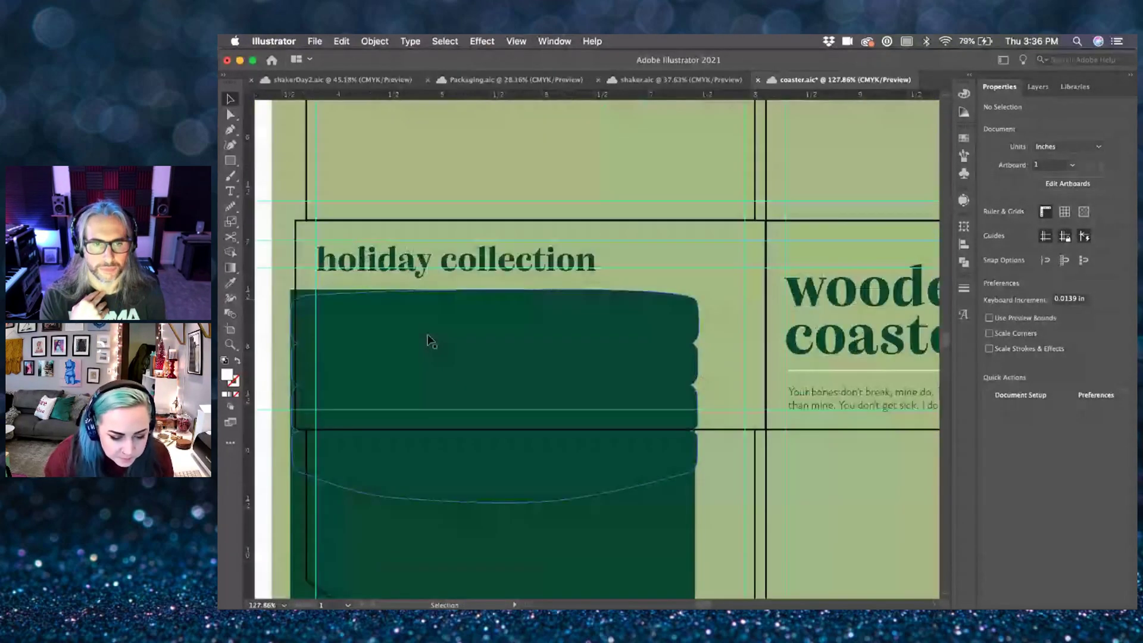
scroll(299, 275, "up", 2)
right_click(300, 275)
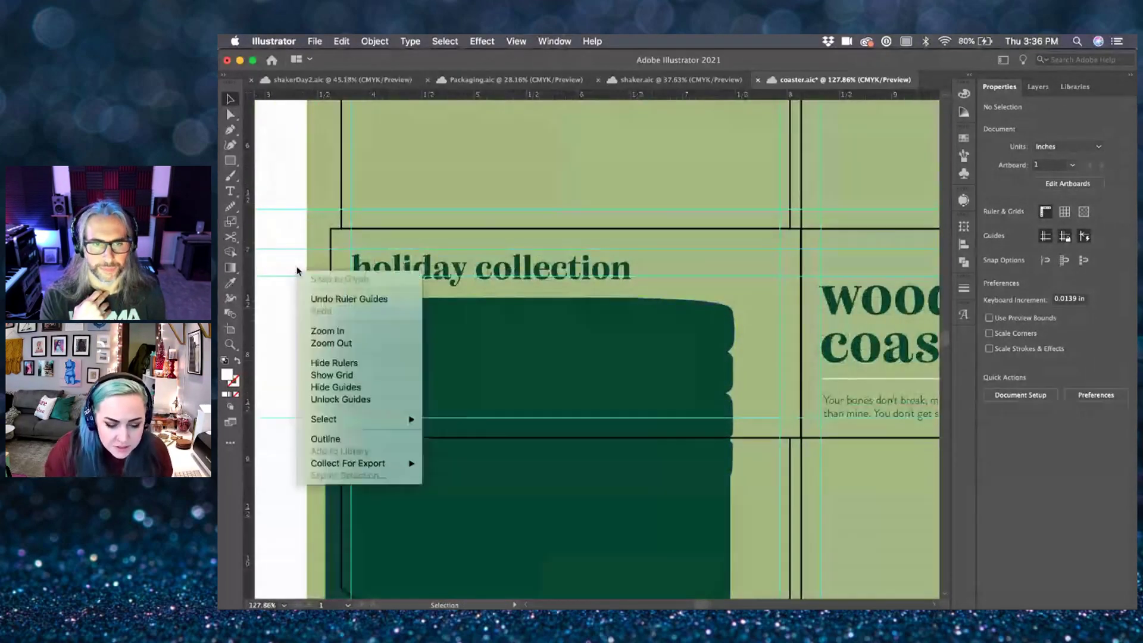
left_click(340, 399)
left_click_drag(293, 276, 630, 295)
scroll(630, 295, "right", 10)
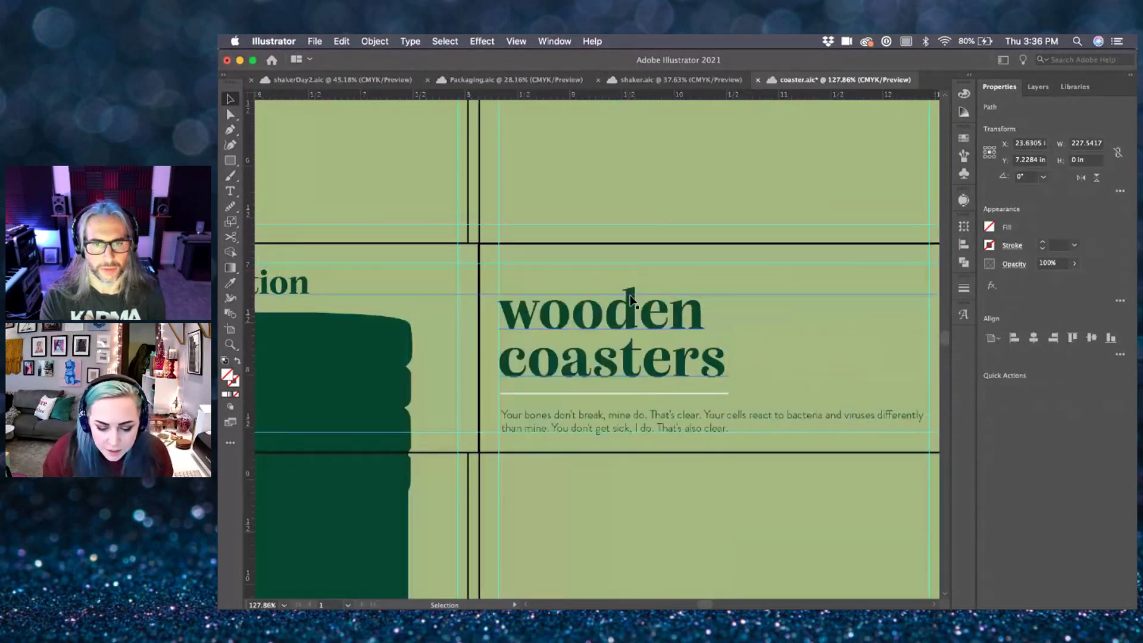
- Remove the line break in the "what is bougiebar?" heading so it runs on a single line
scroll(630, 301, "right", 2)
double_click(595, 312)
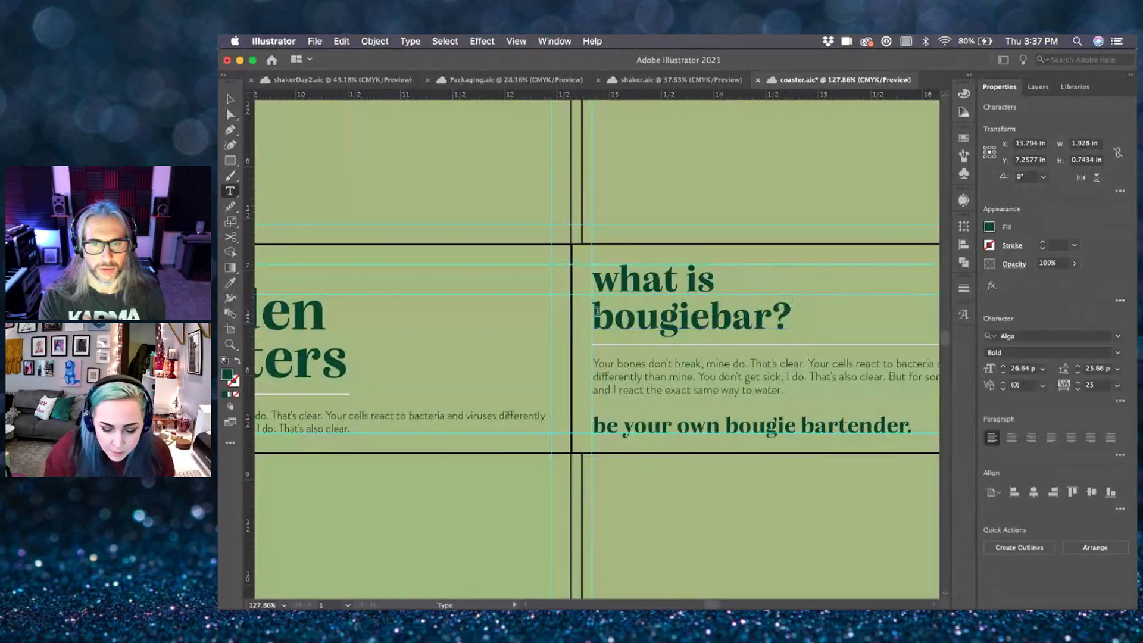
key("BackSpace")
key("Escape")
scroll(451, 267, "down", 5)
scroll(451, 267, "up", 3)
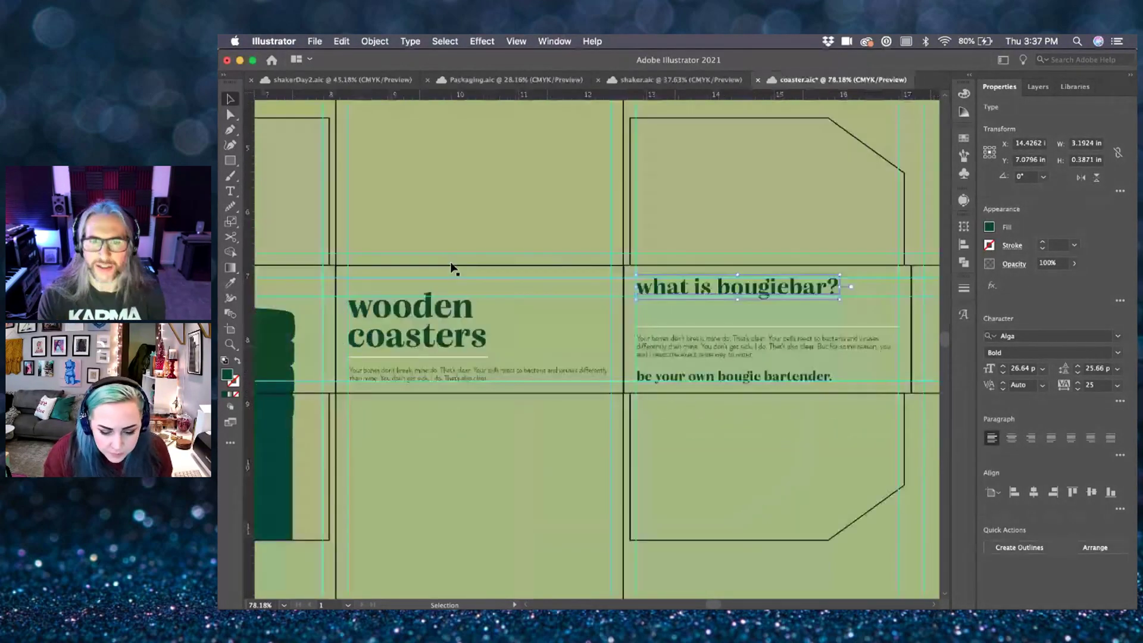
- Match the "what is bougiebar?" heading to the 24 pt text style of "holiday collection" by sampling it with the Eyedropper
key("i")
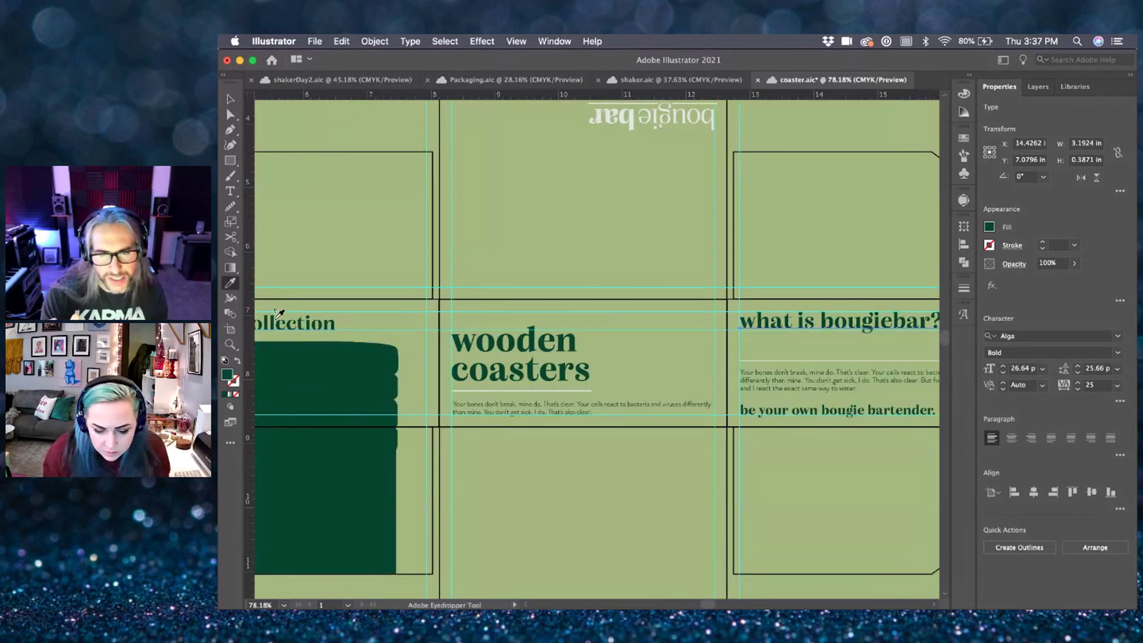
left_click(277, 318)
key("v")
- Nudge the "what is bougiebar?" heading down to the baseline guide and move the white divider line up to Y about 7.40 in
scroll(586, 332, "right", 5)
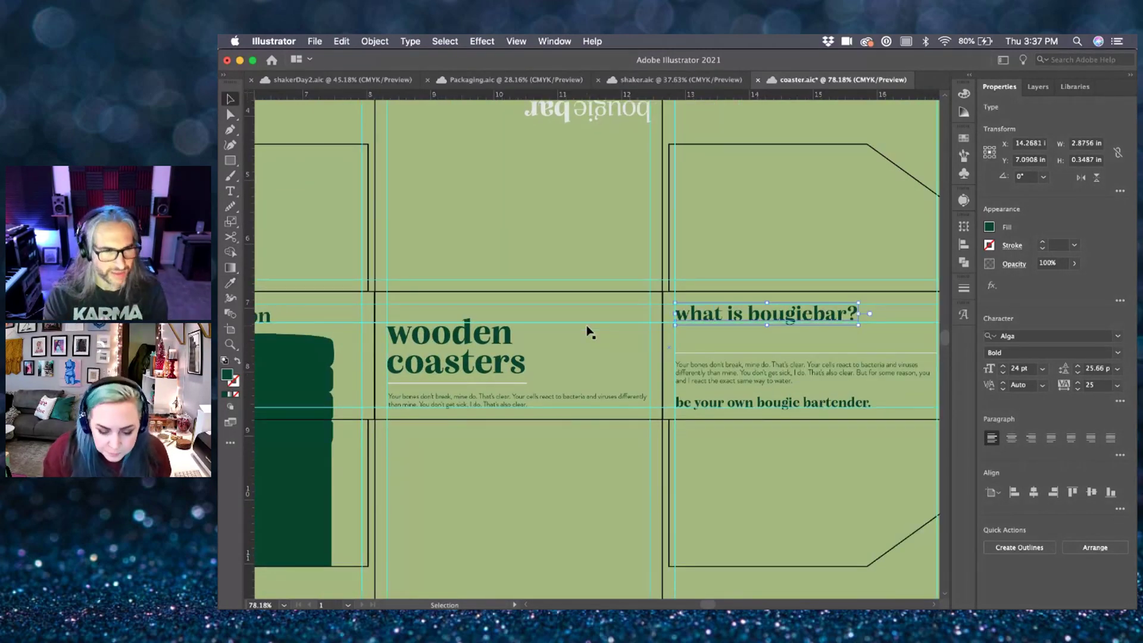
key("Down")
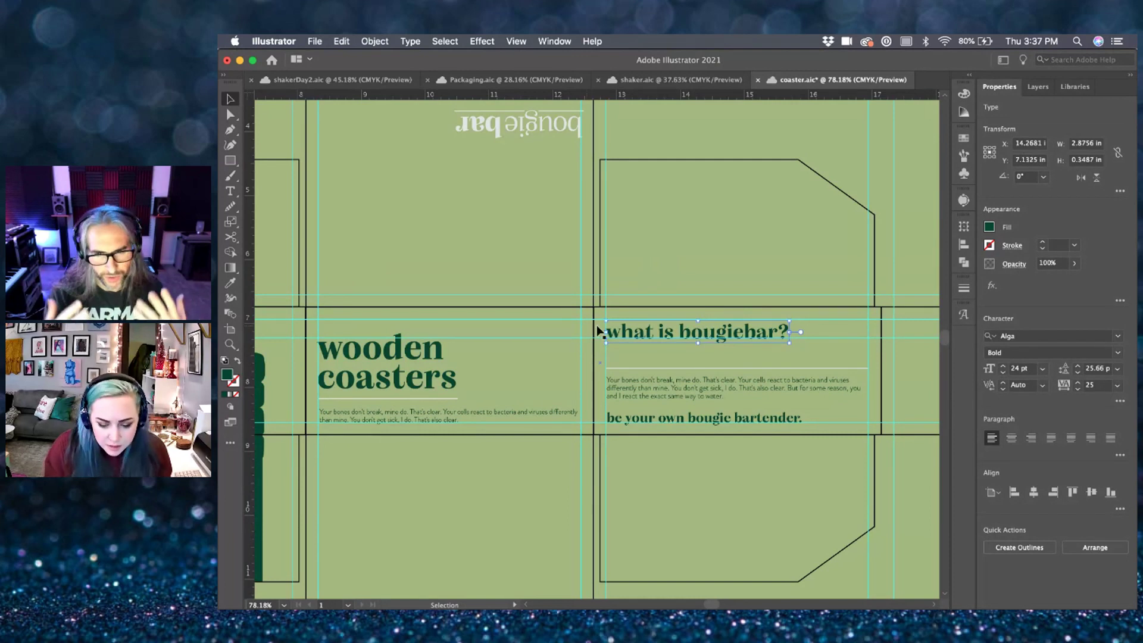
left_click_drag(774, 368, 776, 349)
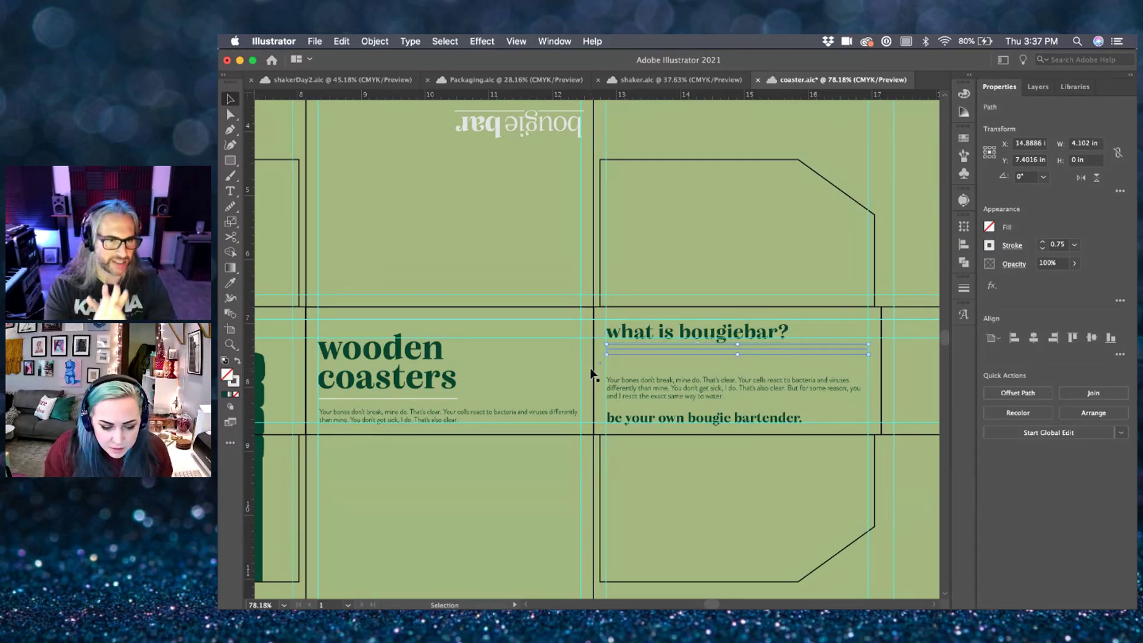
- Add a horizontal guide along the upper edge of the dark green brush shape, at Y about 7.40 in
scroll(420, 352, "left", 2)
scroll(420, 351, "left", 3)
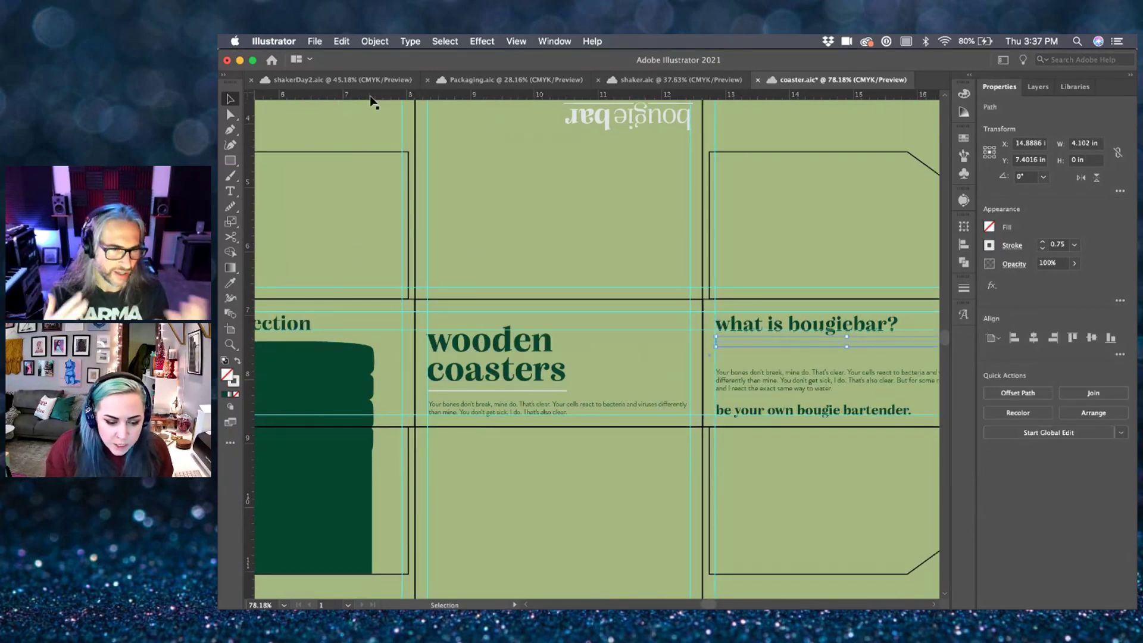
left_click(353, 344)
scroll(353, 343, "left", 10)
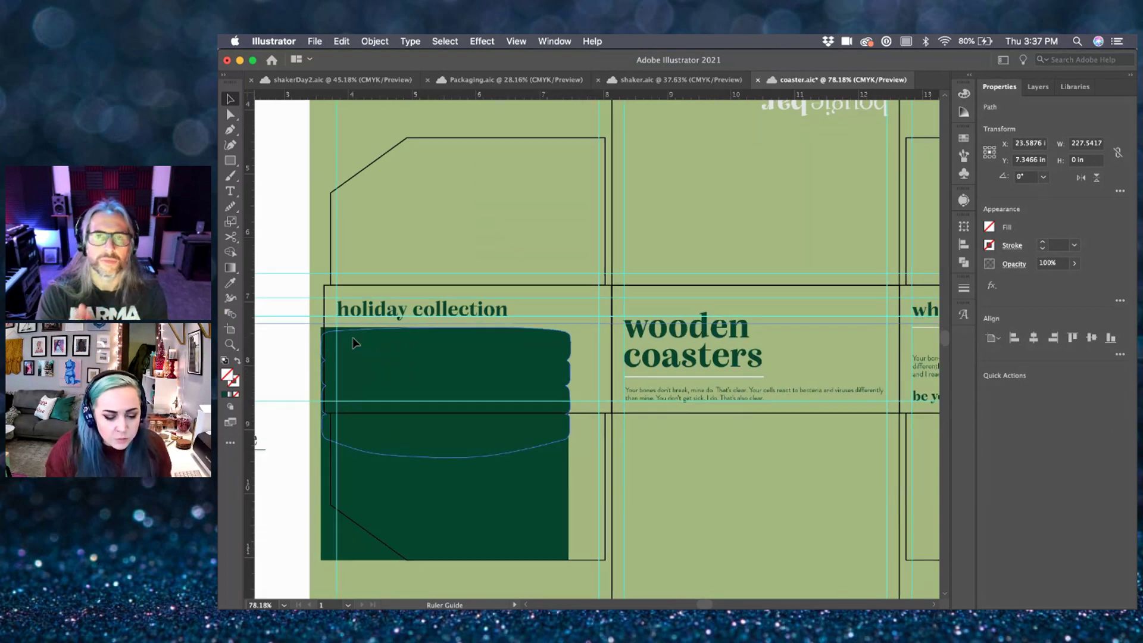
scroll(353, 344, "up", 5)
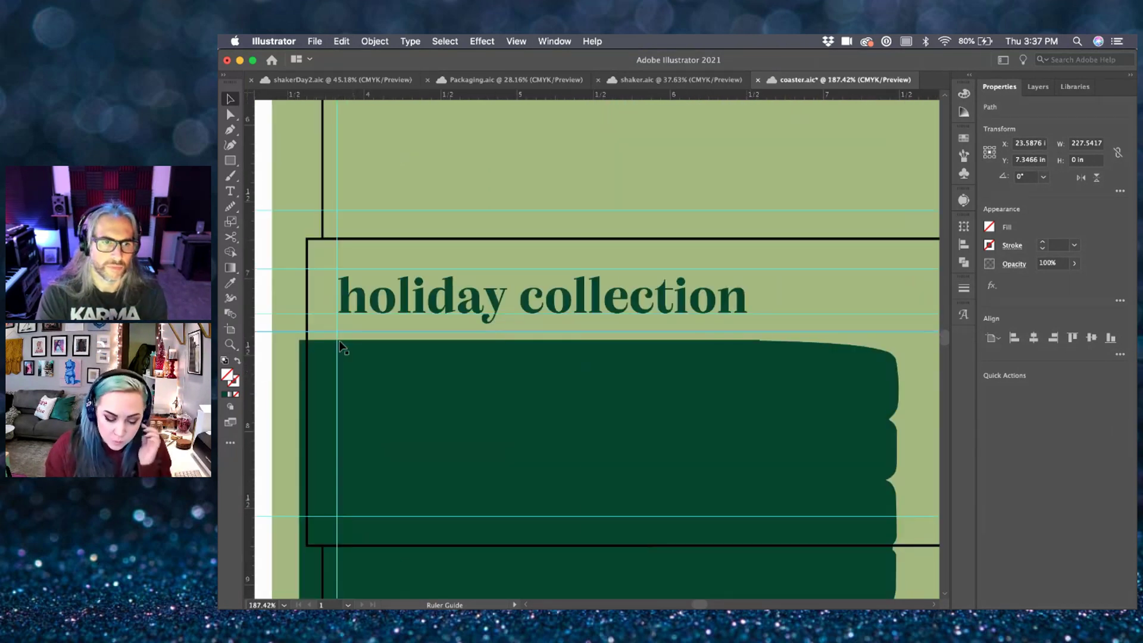
scroll(268, 369, "left", 2)
left_click_drag(309, 338, 309, 340)
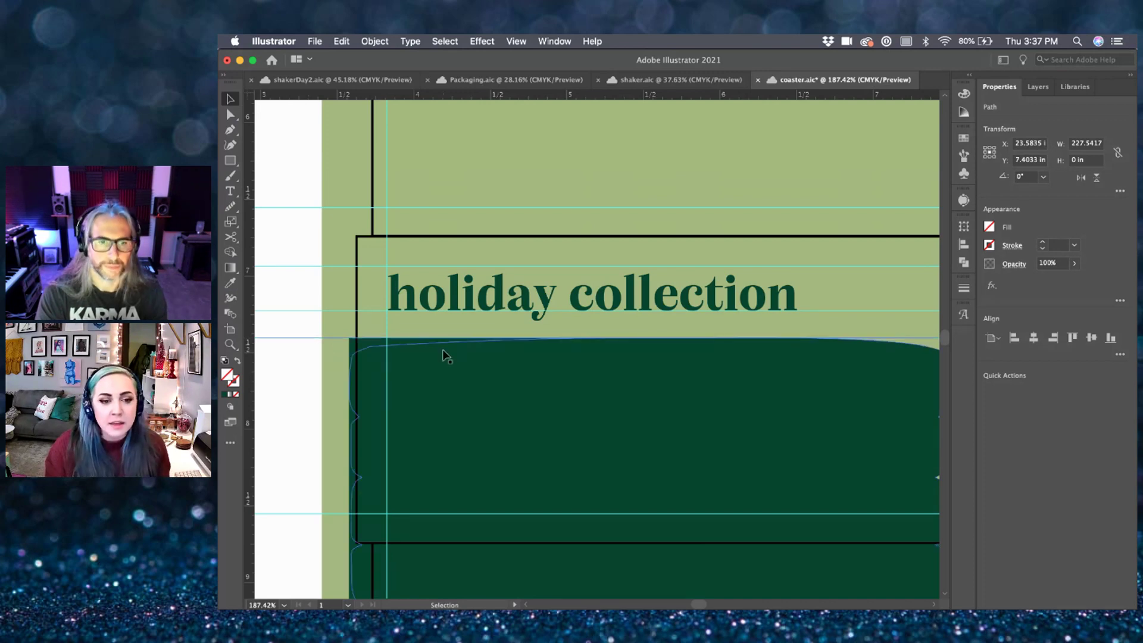
- Move the body paragraph on the "what is bougiebar?" panel up closer to the divider line, at Y about 8.07 in
scroll(441, 349, "down", 3)
scroll(435, 349, "right", 5)
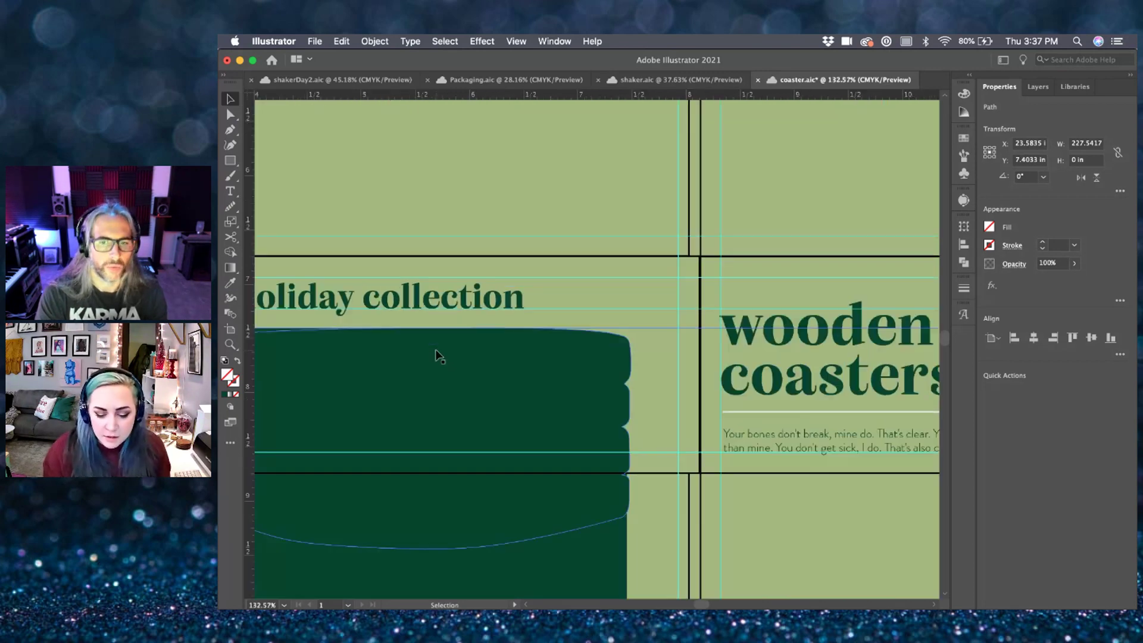
scroll(435, 350, "right", 4)
scroll(438, 357, "right", 6)
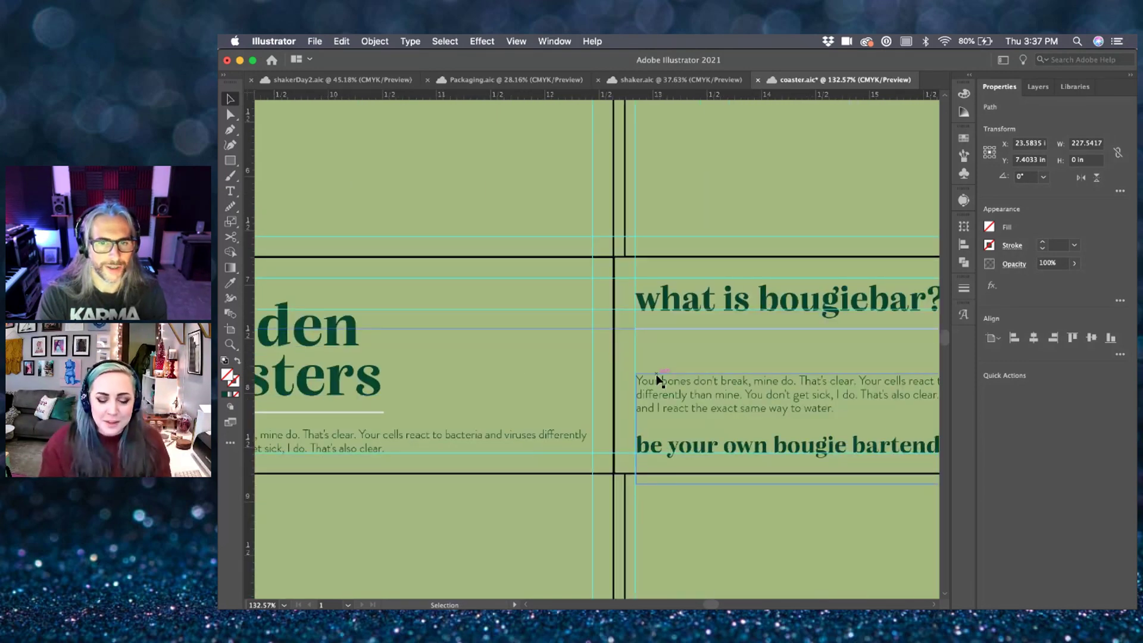
scroll(676, 380, "right", 2)
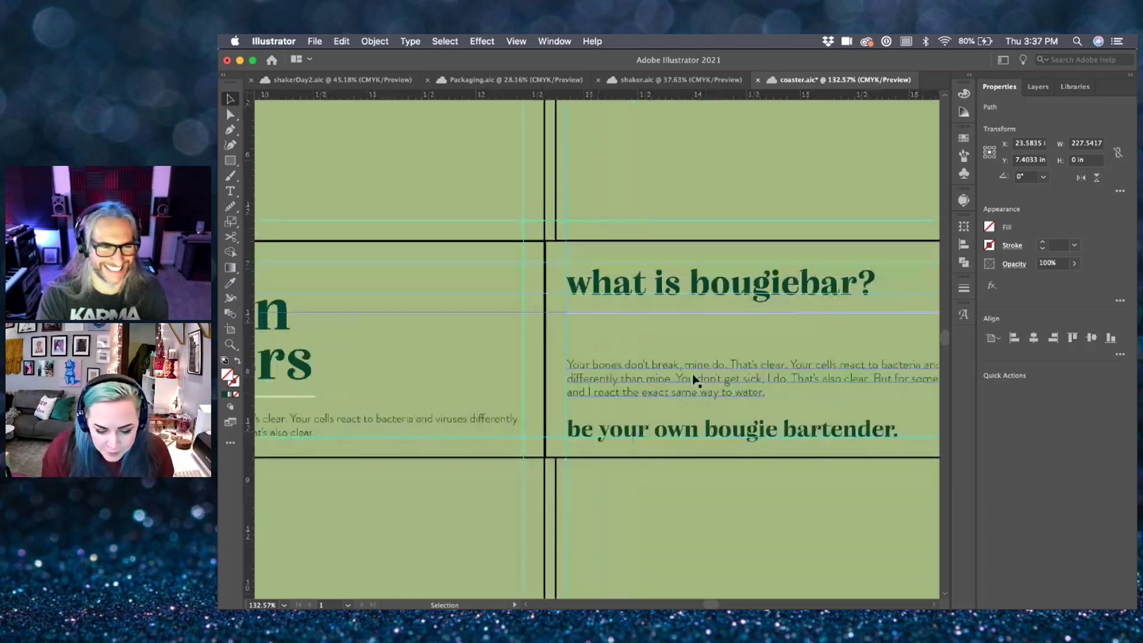
left_click_drag(692, 378, 698, 359)
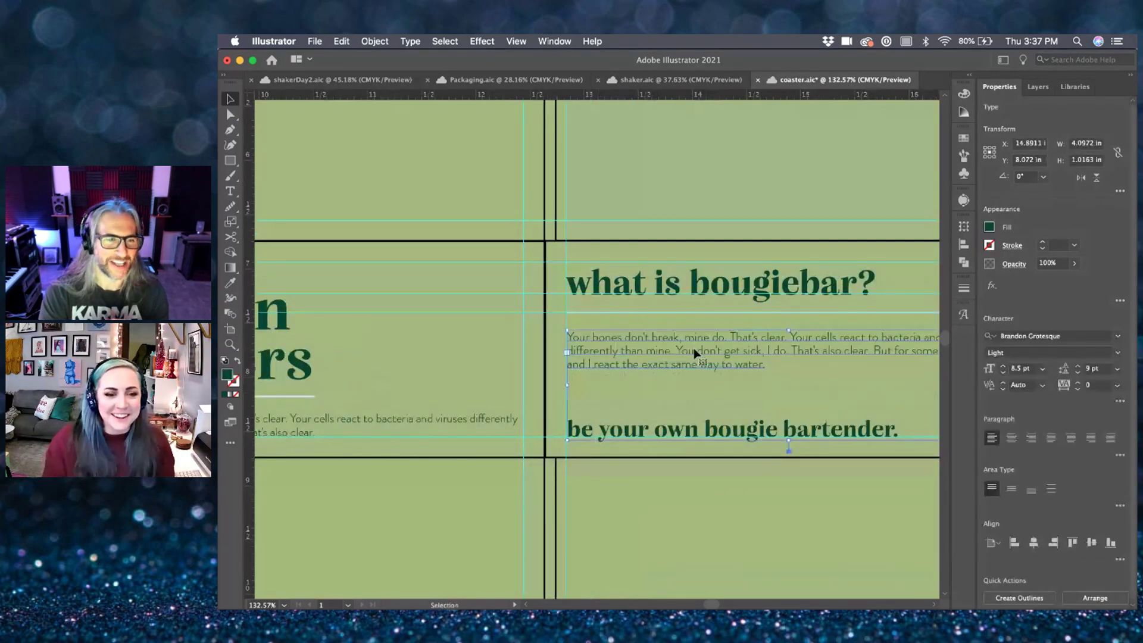
scroll(717, 427, "down", 3)
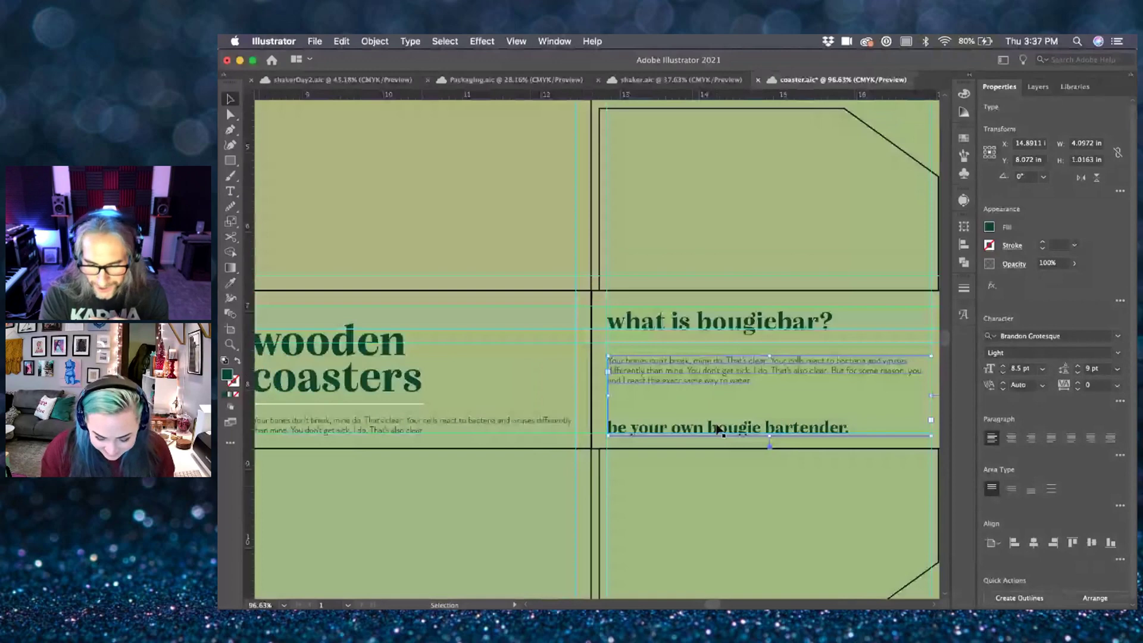
scroll(718, 428, "down", 6)
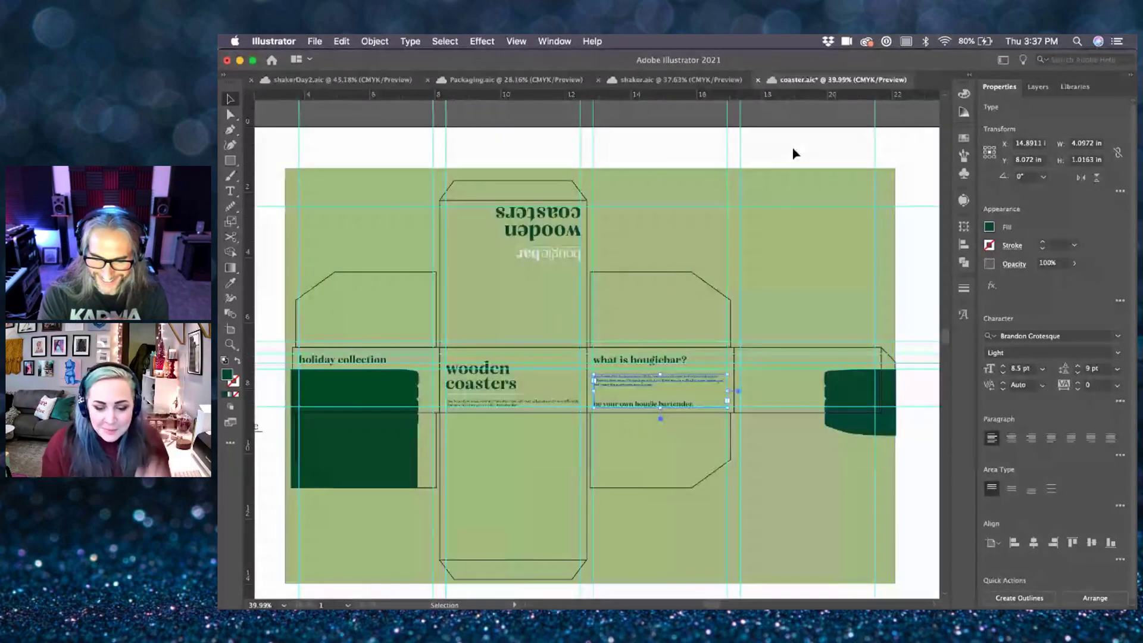
- Hide the guides and save the coaster document
left_click(794, 154)
scroll(671, 400, "up", 1)
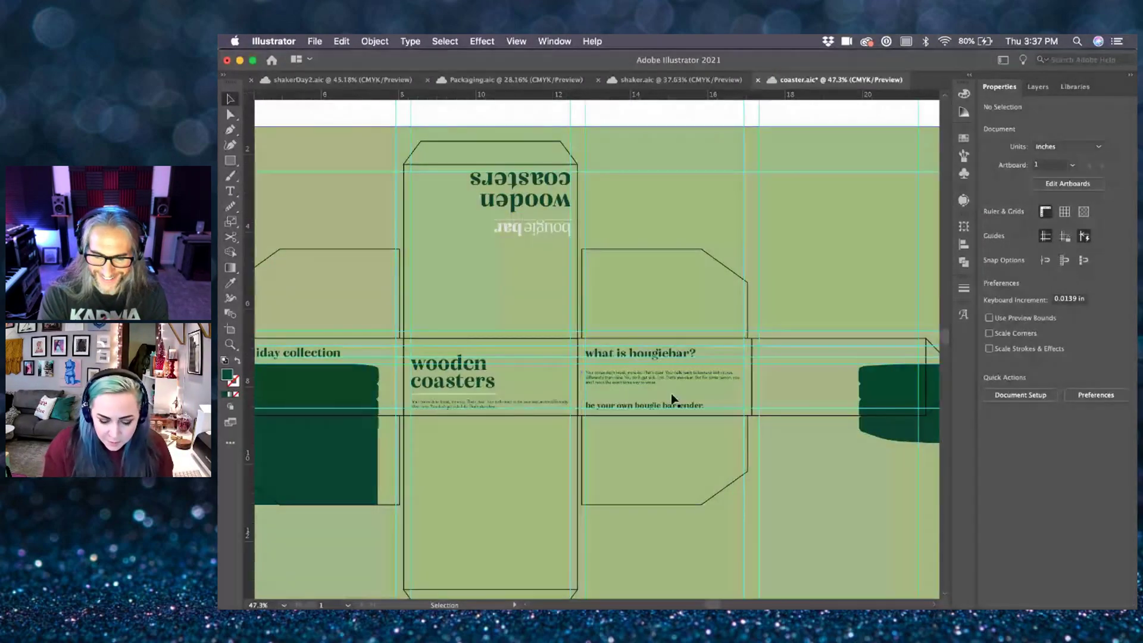
key("super+semicolon")
scroll(780, 439, "down", 1)
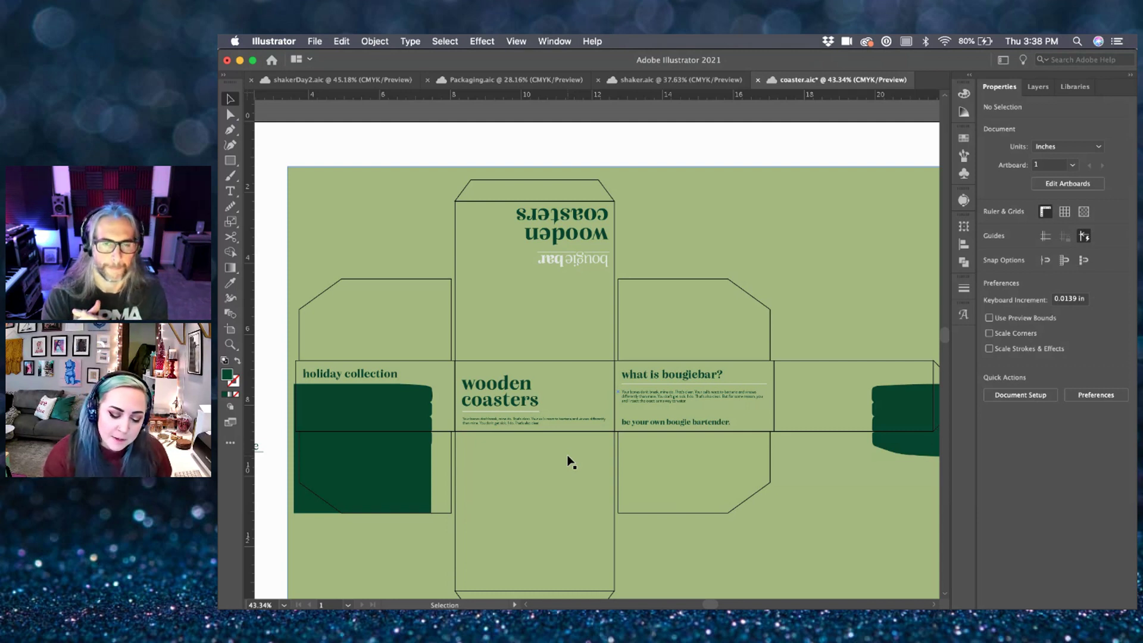
key("cmd+s")
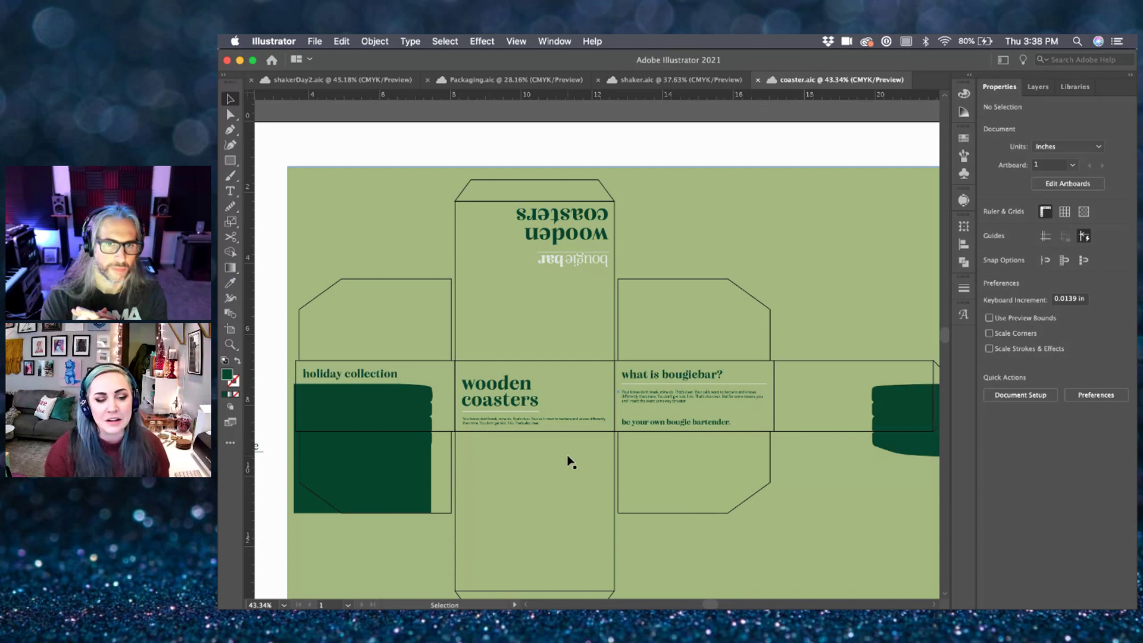
left_click(539, 447)
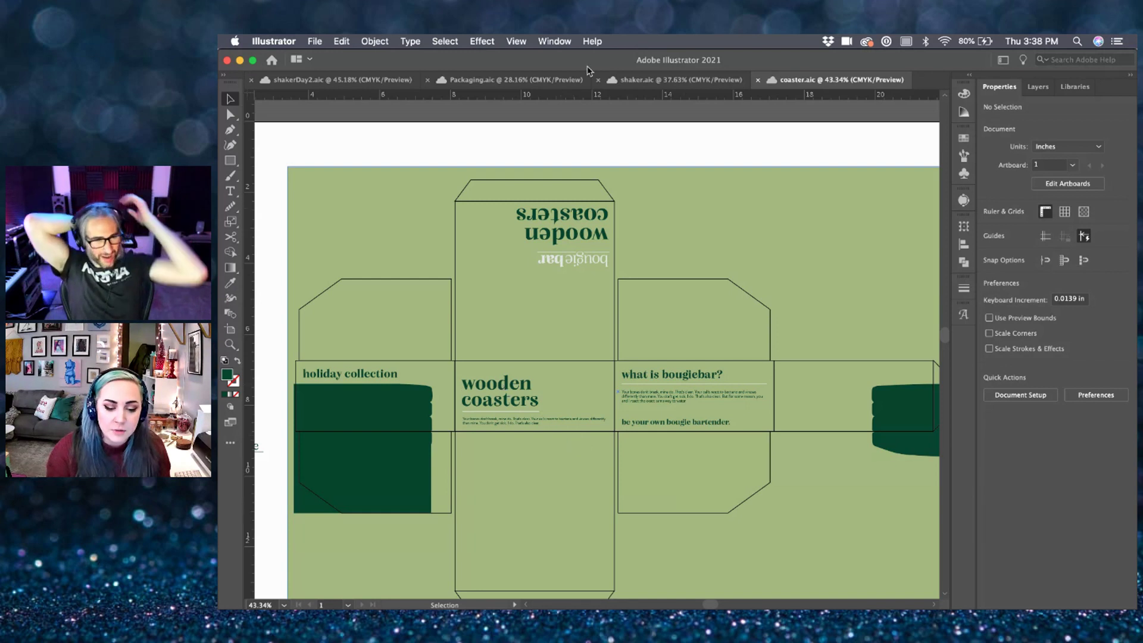
- Move the stacked bougie bar logo from beside the dieline onto the front panel, to the right of "wooden coasters"
scroll(369, 280, "left", 5)
left_click_drag(340, 421, 688, 355)
left_click(339, 339)
left_click(686, 364)
left_click(311, 380)
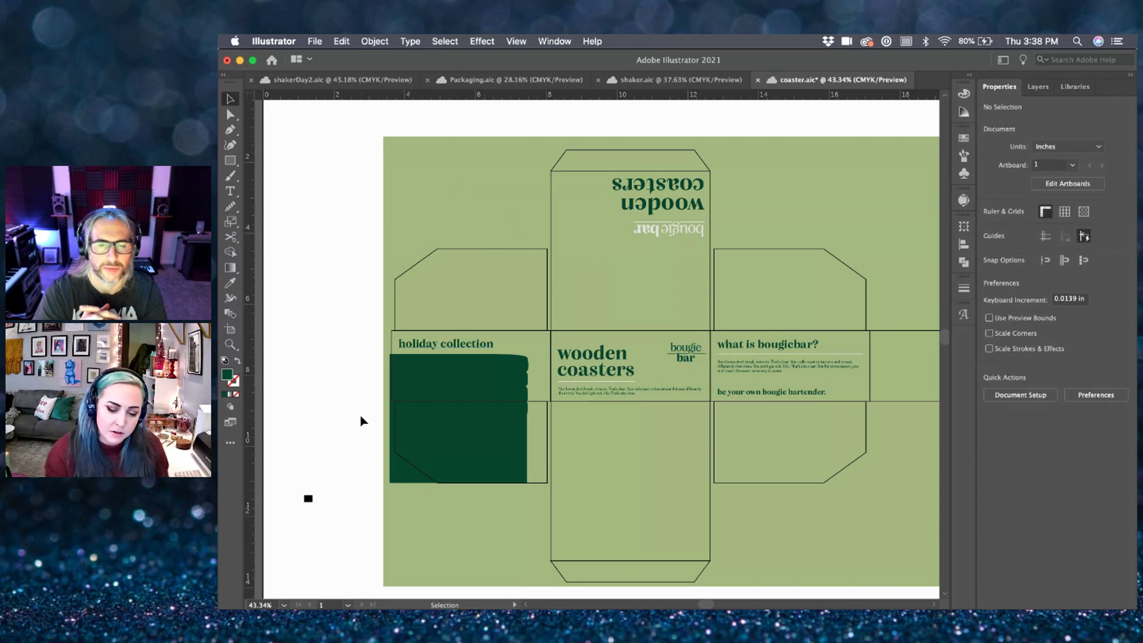
- Recolor the front panel's bougie bar logo white by sampling the upside-down logo on the top panel
left_click(685, 352)
key("i")
left_click(677, 231)
key("v")
left_click(370, 387)
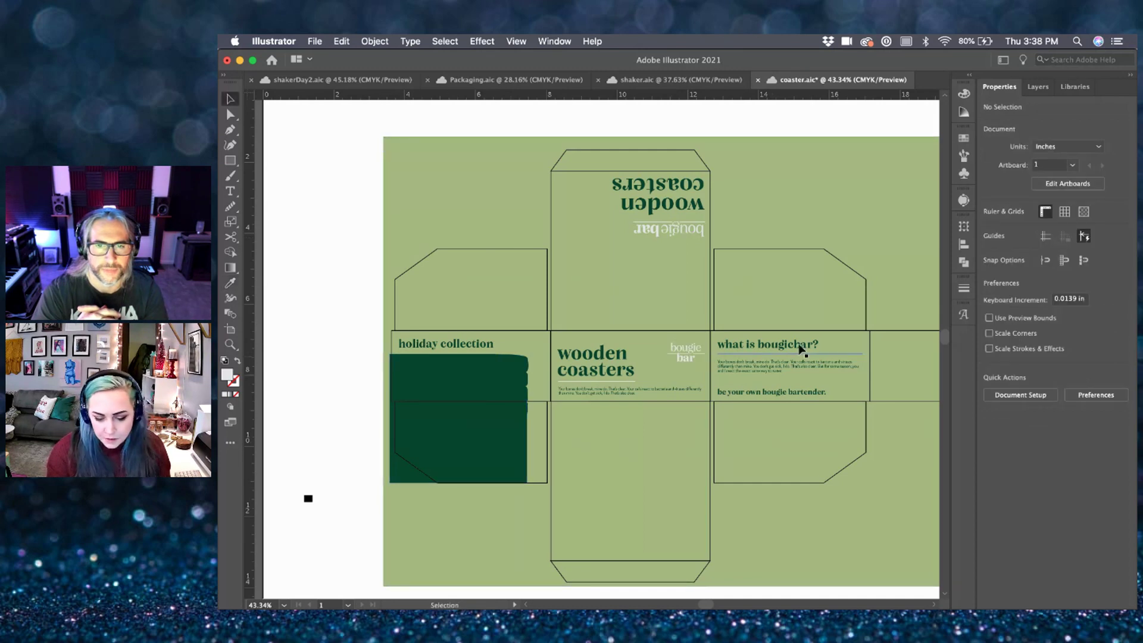
- Move the front panel's bougie bar logo closer to the panel's inner edge, at X about 12.04 in and Y about 7.37 in
scroll(801, 351, "up", 5)
left_click_drag(605, 355, 605, 360)
scroll(616, 372, "up", 3)
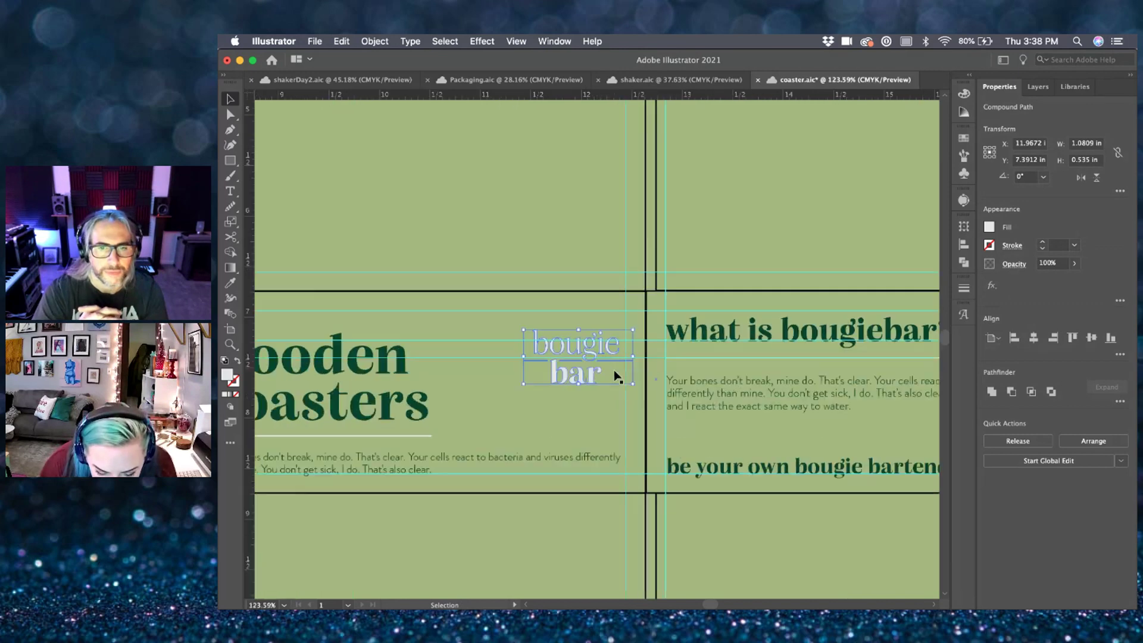
scroll(616, 375, "up", 2)
left_click_drag(620, 353, 623, 344)
scroll(697, 359, "up", 5)
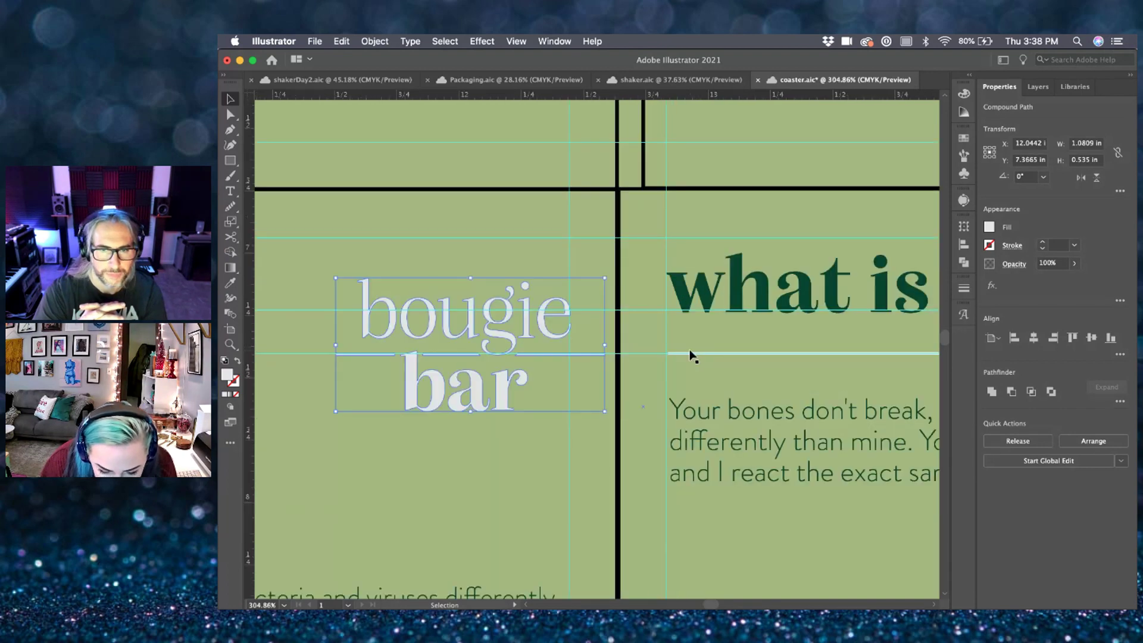
- Lock the guides so that the "what is bougiebar?" divider line can be selected without picking up a guide
scroll(690, 356, "up", 5)
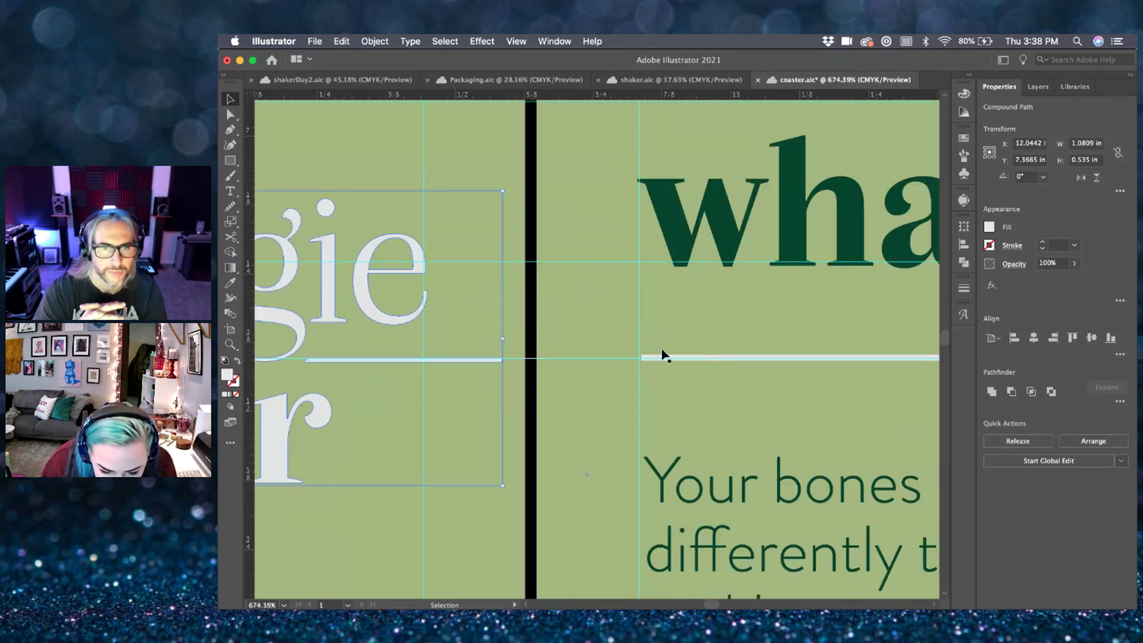
left_click(663, 357)
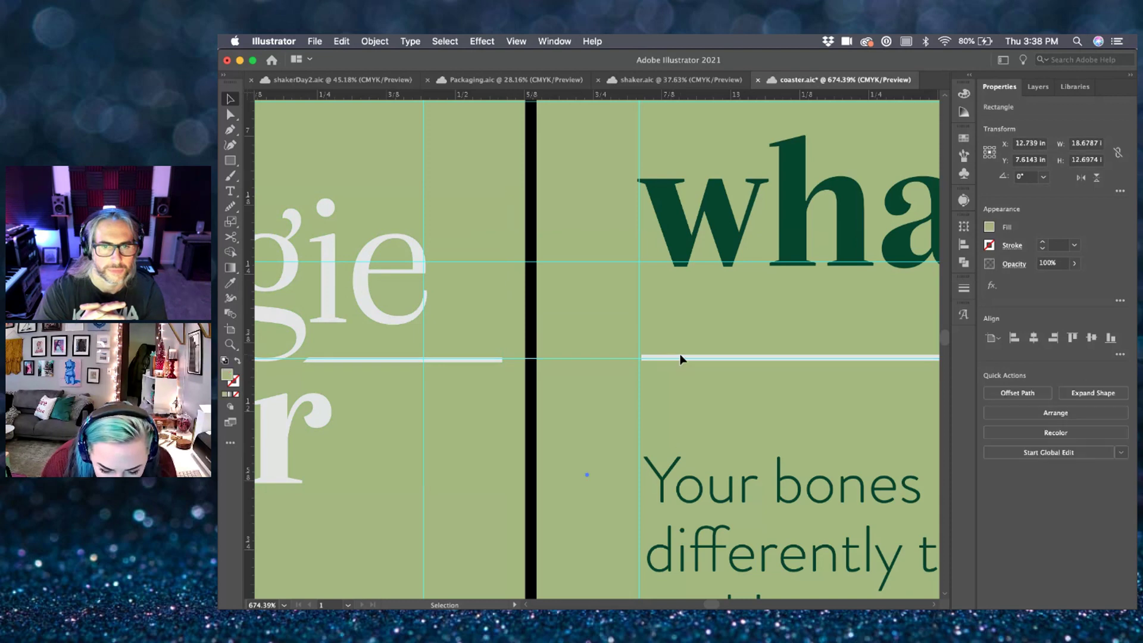
left_click(680, 358)
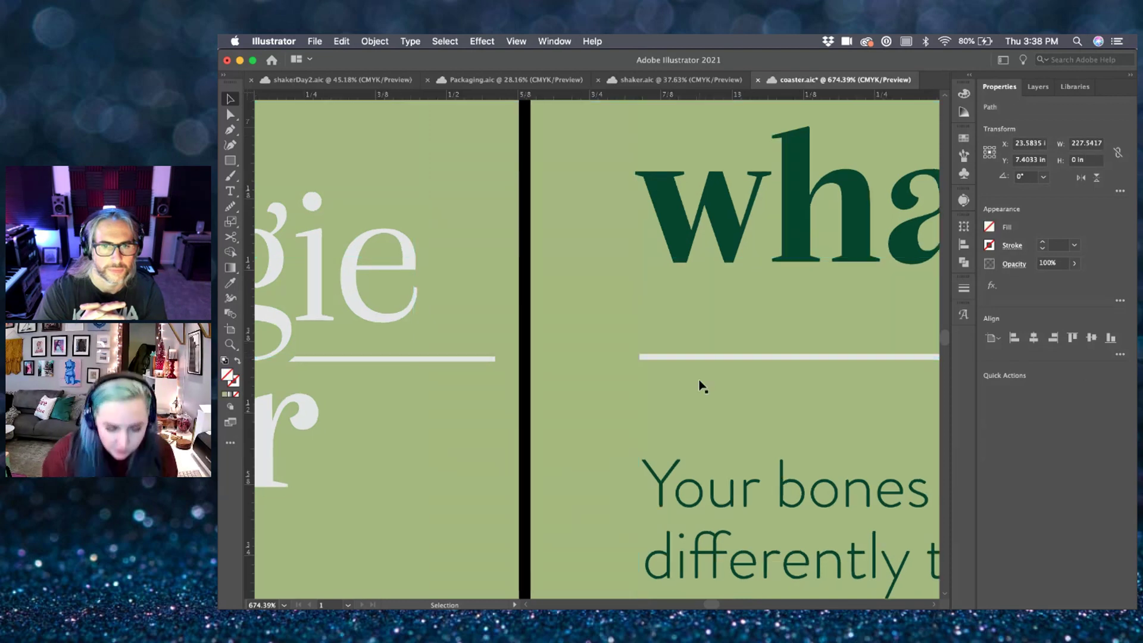
scroll(699, 385, "down", 15)
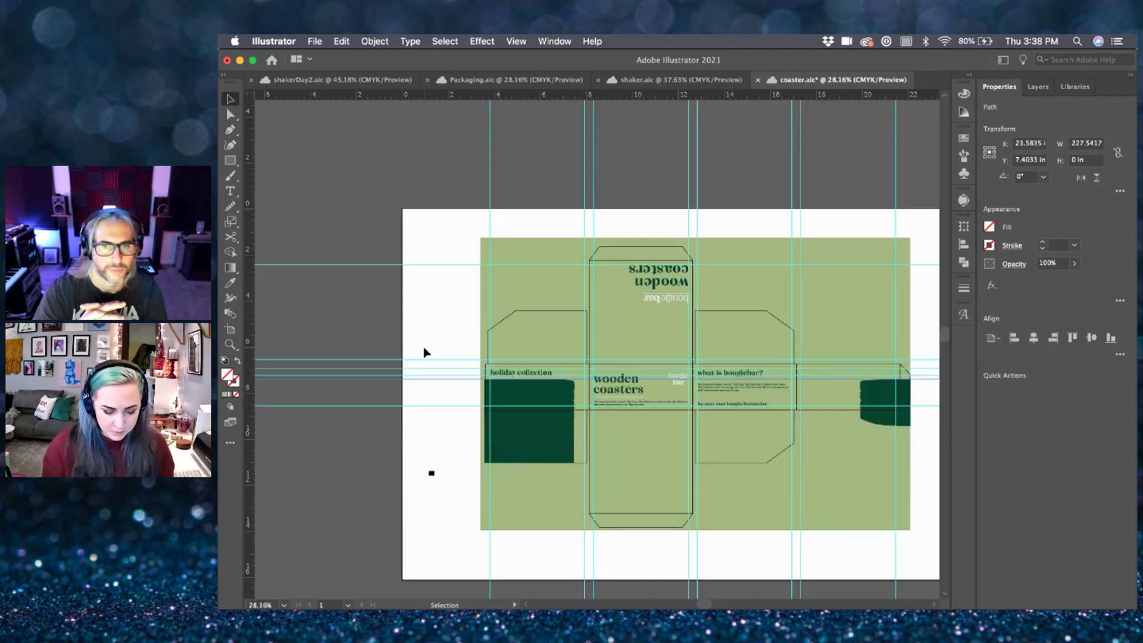
left_click(423, 351)
right_click(423, 353)
left_click(452, 481)
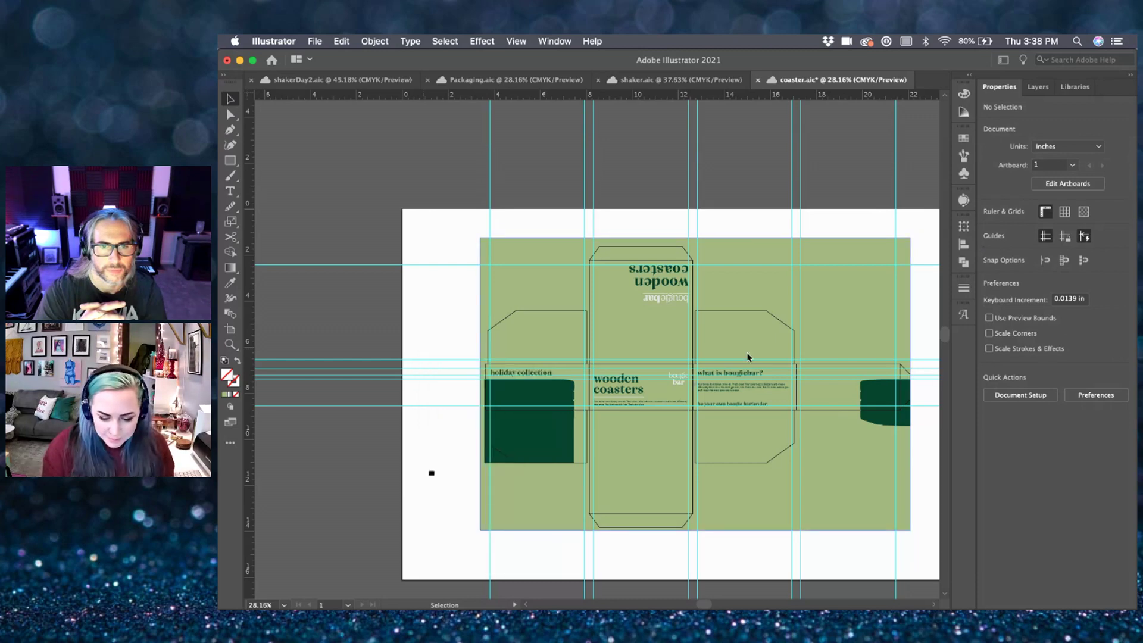
scroll(747, 357, "up", 2)
scroll(747, 360, "up", 2)
key("super+semicolon")
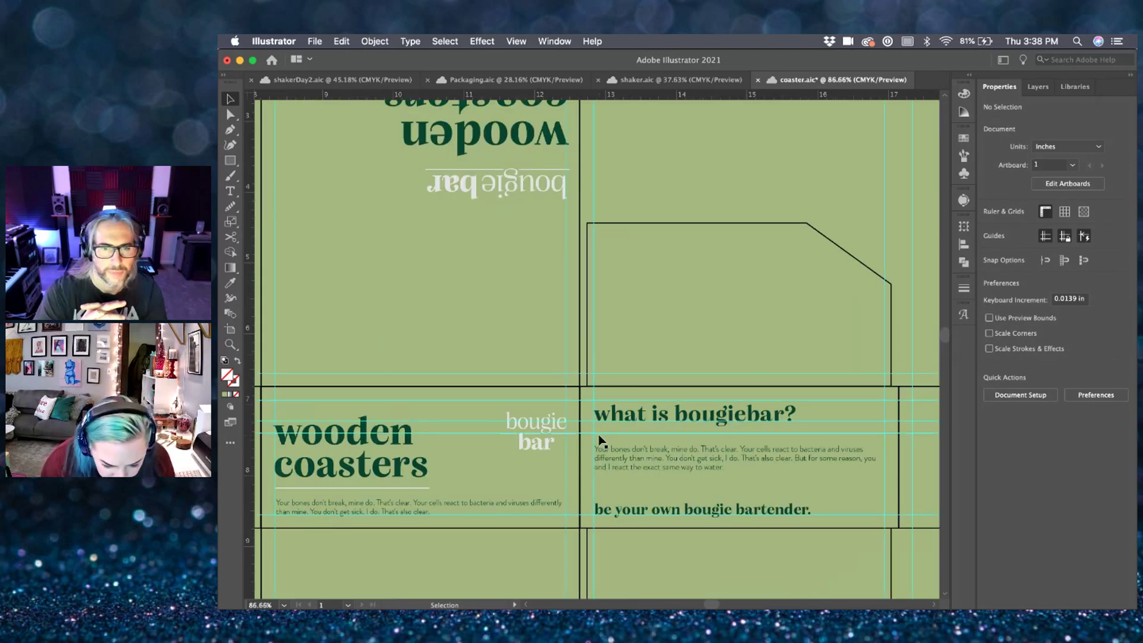
- Extend the divider line's left end to the logo's line, at X about 12.58 in, and hide the guides
scroll(600, 443, "up", 3)
scroll(576, 463, "up", 2)
left_click_drag(619, 398, 513, 406)
key("a")
scroll(539, 417, "down", 10)
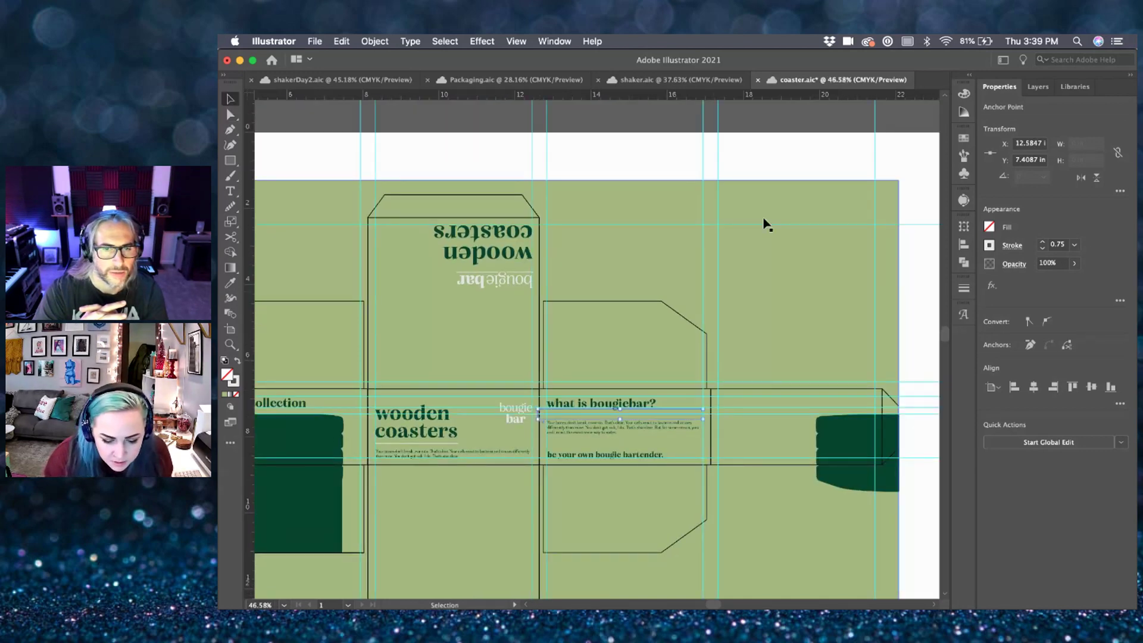
key("super+shift+a")
key("super+semicolon")
scroll(508, 434, "left", 2)
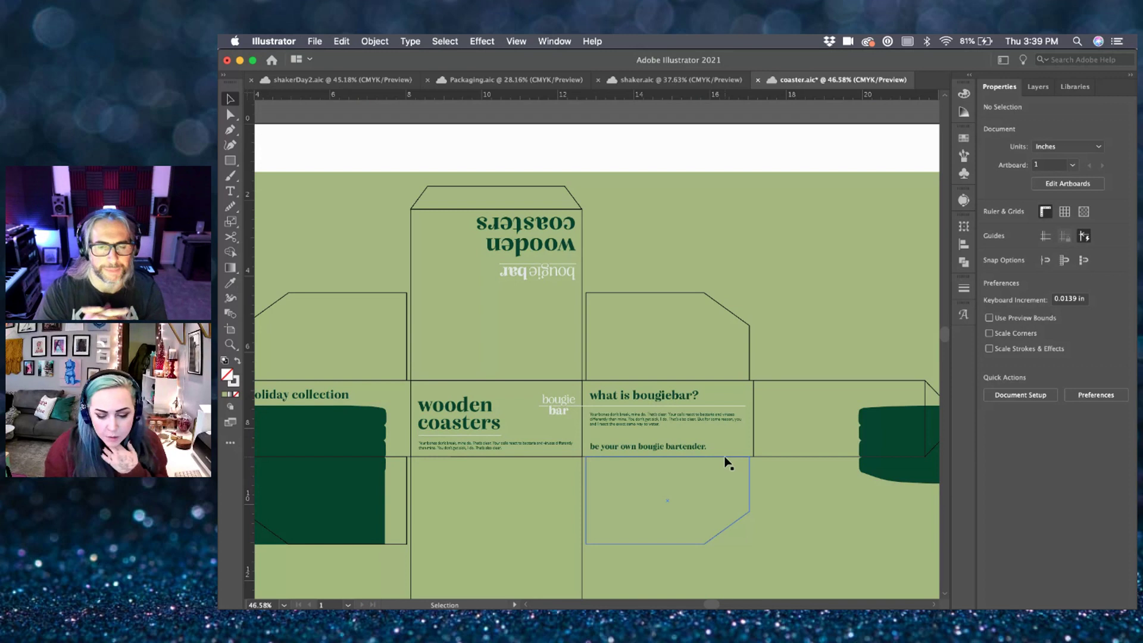
- Move the divider line slightly right and level with the logo's line, at X about 14.82 in and Y about 7.41 in
scroll(729, 463, "left", 5)
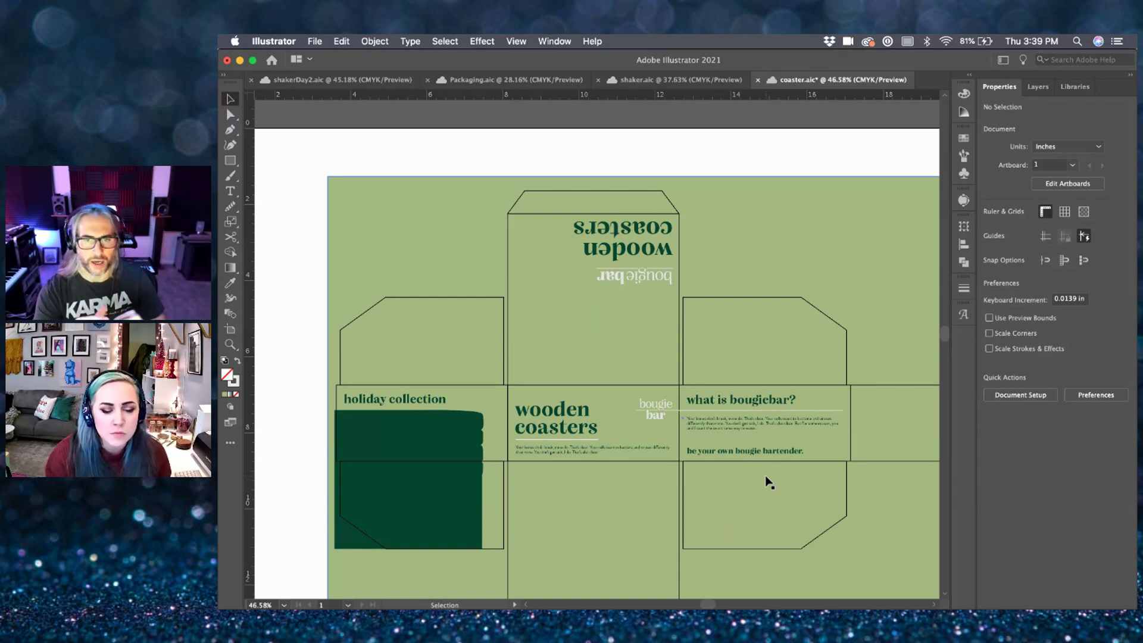
scroll(704, 421, "up", 2)
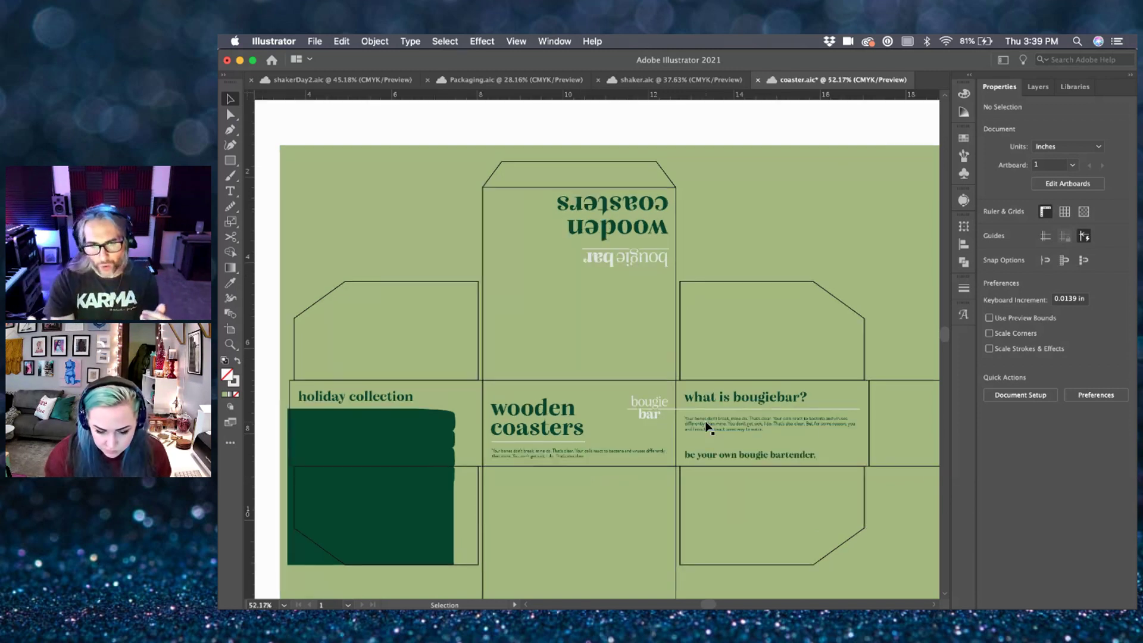
scroll(704, 420, "up", 1)
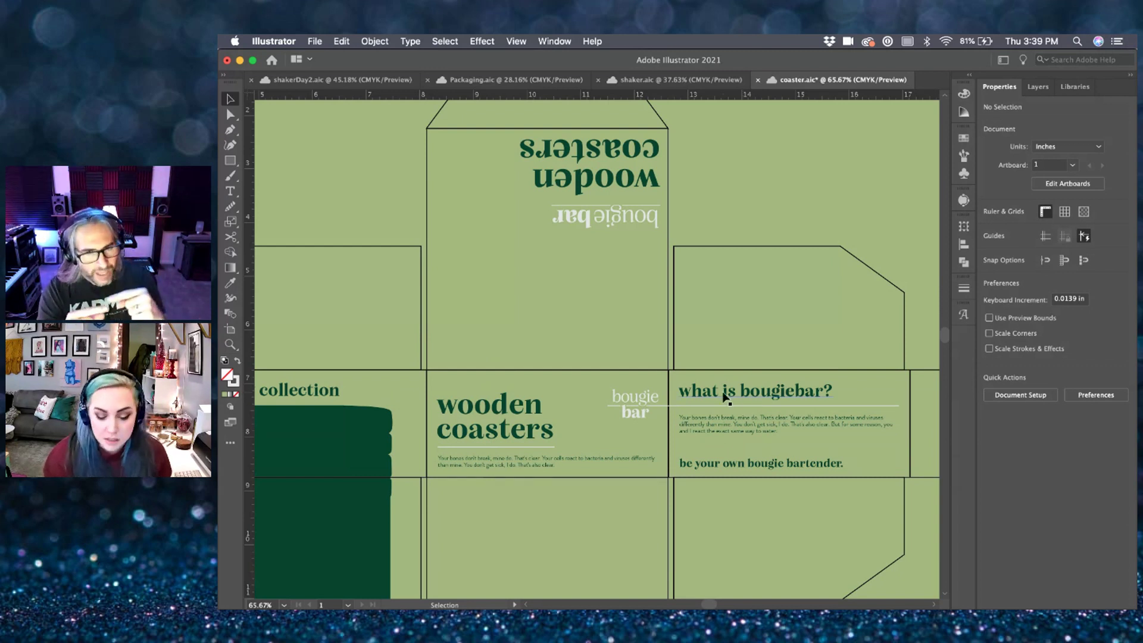
scroll(738, 414, "up", 5)
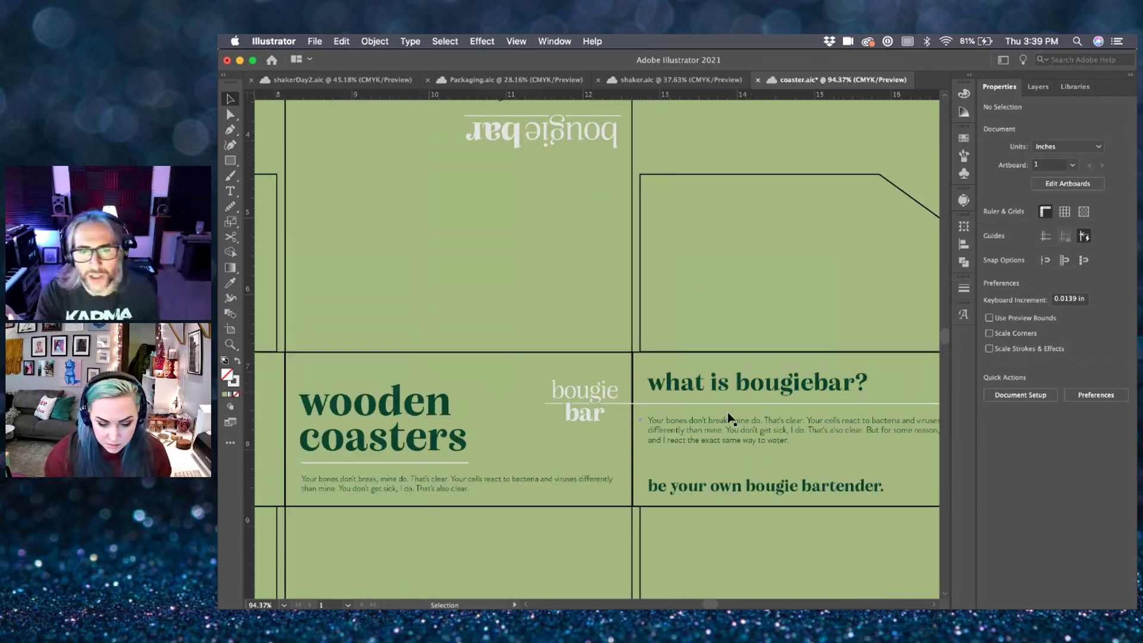
left_click(686, 406)
scroll(598, 426, "up", 8)
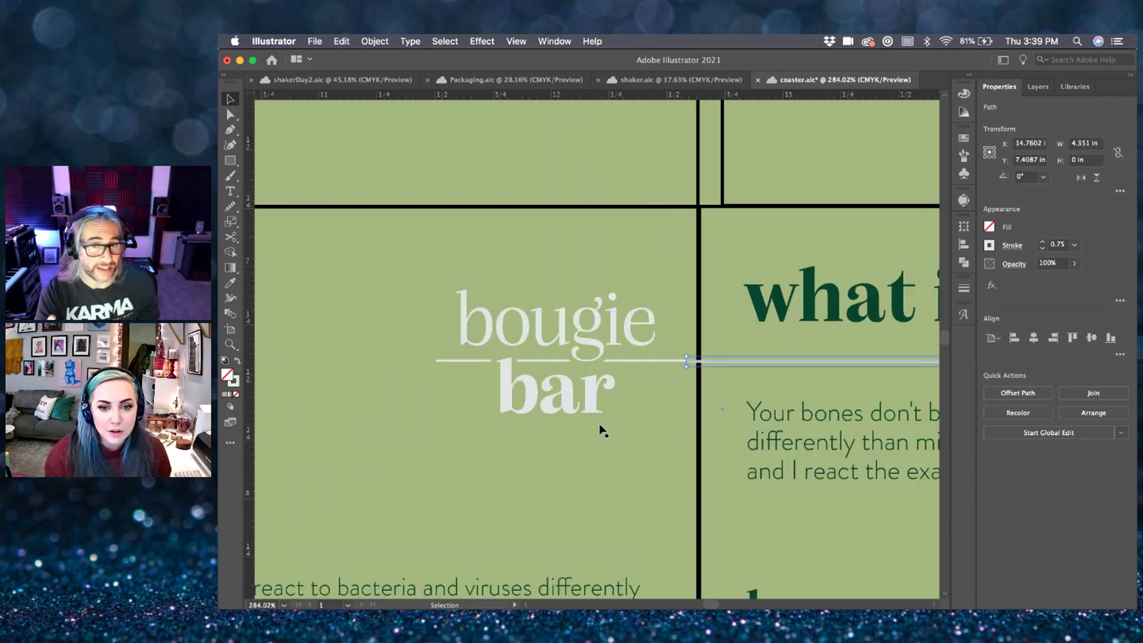
scroll(599, 342, "up", 5)
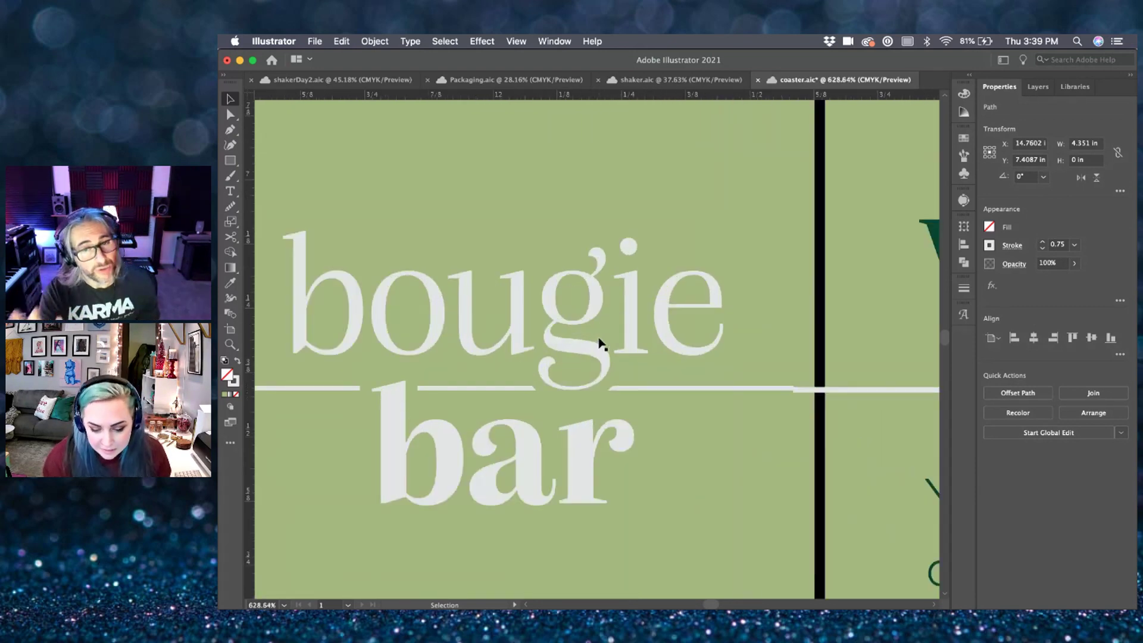
scroll(844, 377, "up", 4)
left_click_drag(792, 405, 821, 401)
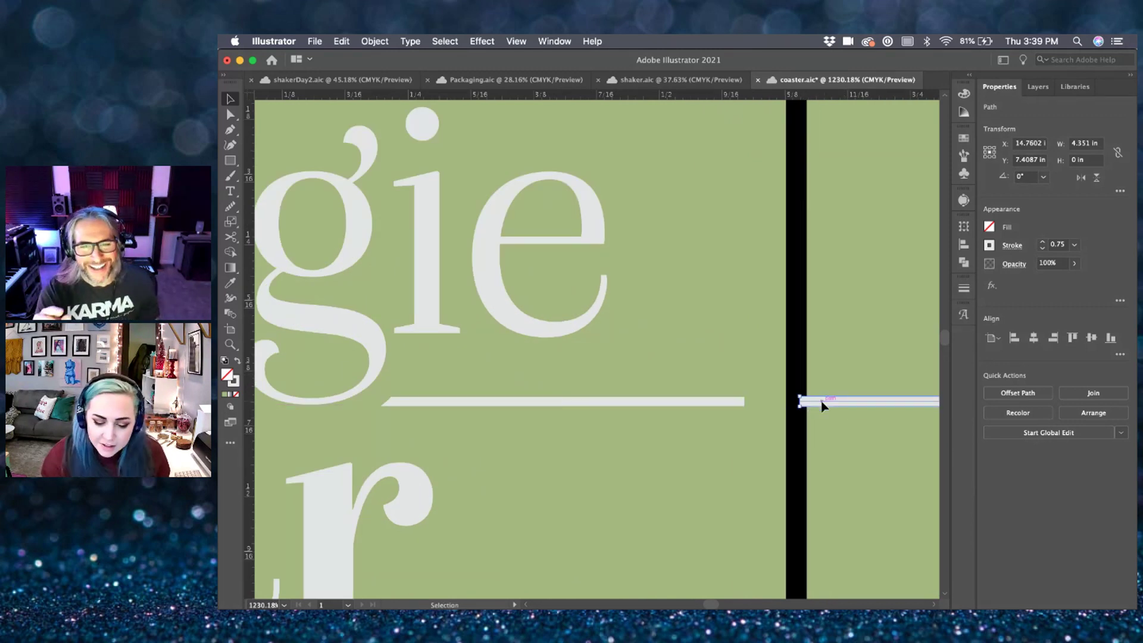
key("a")
left_click(745, 399)
scroll(747, 406, "down", 1)
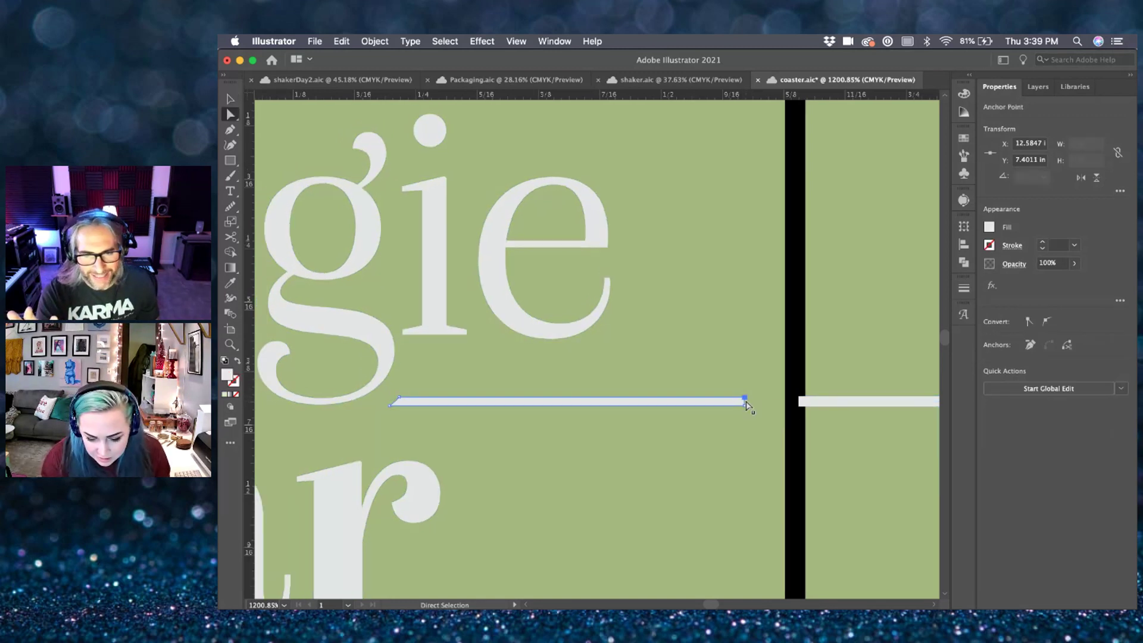
- Set the "what is bougiebar?" divider line's stroke weight to 0.70 pt
key("v")
left_click(838, 403)
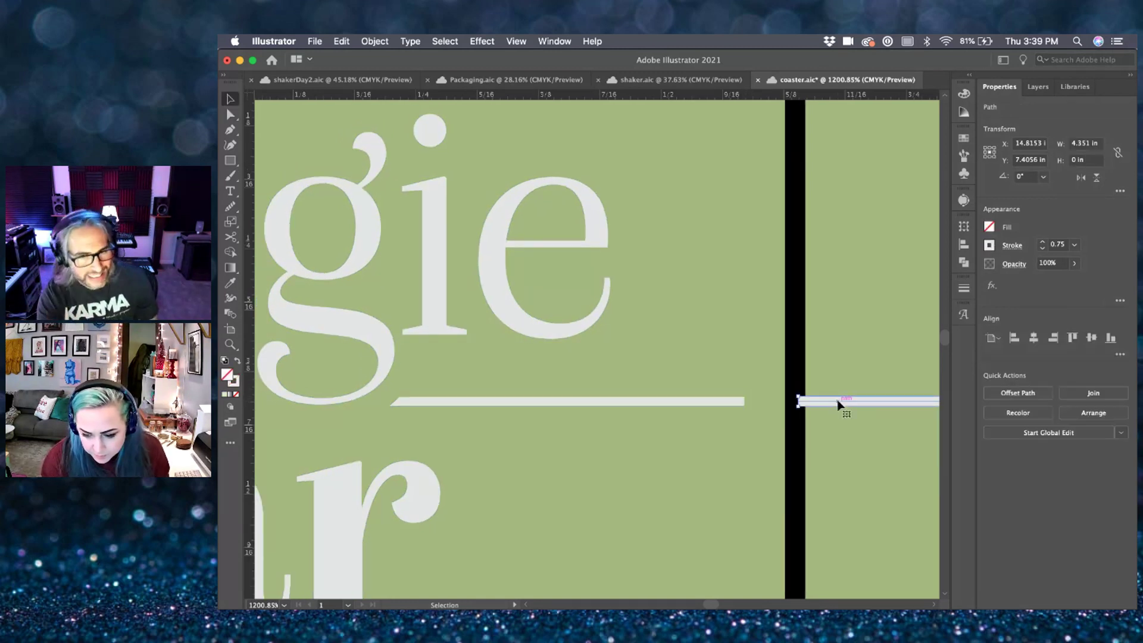
left_click(1060, 245)
key("BackSpace")
key("BackSpace")
key("BackSpace")
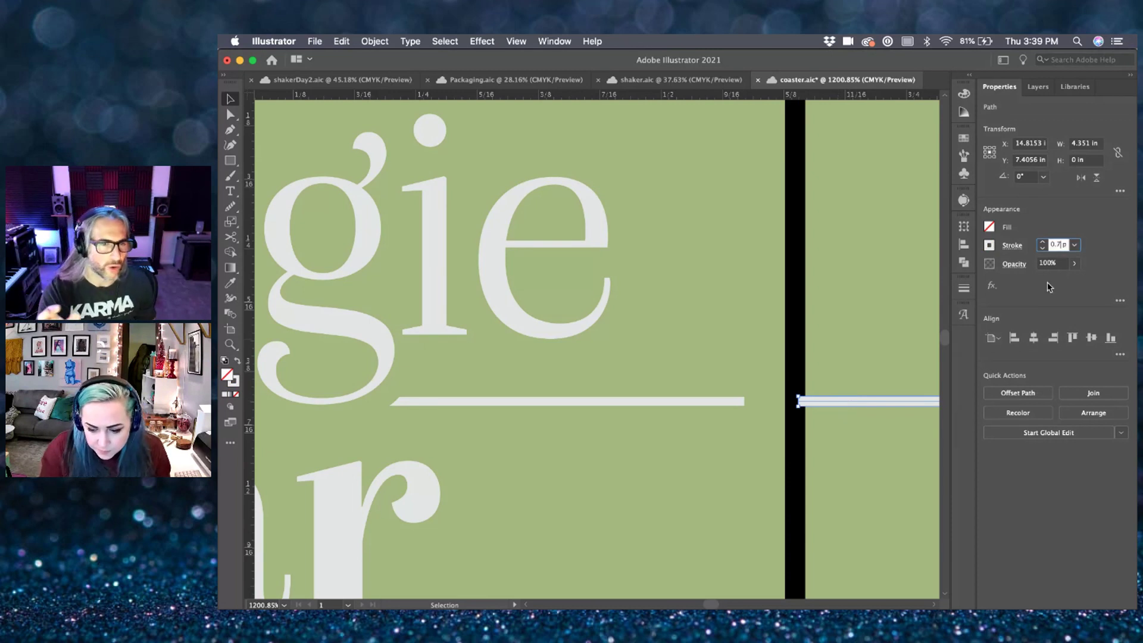
type(".70")
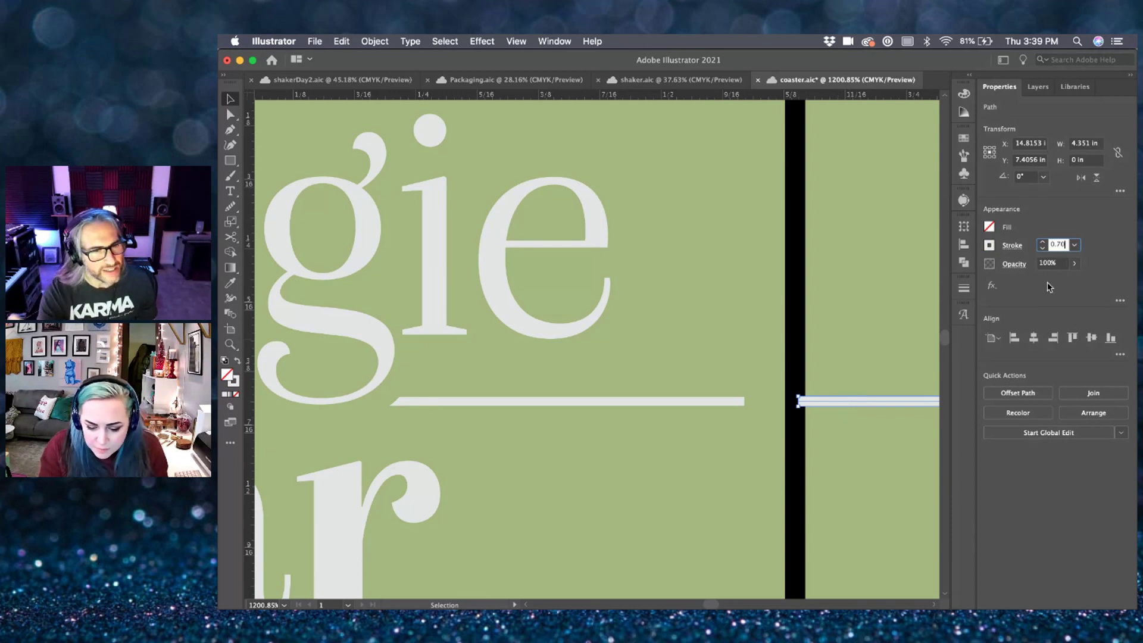
key("Return")
- Try a thinner 0.5 pt stroke weight on the divider line
left_click(1058, 244)
key("BackSpace")
key("BackSpace")
type(".5")
key("Return")
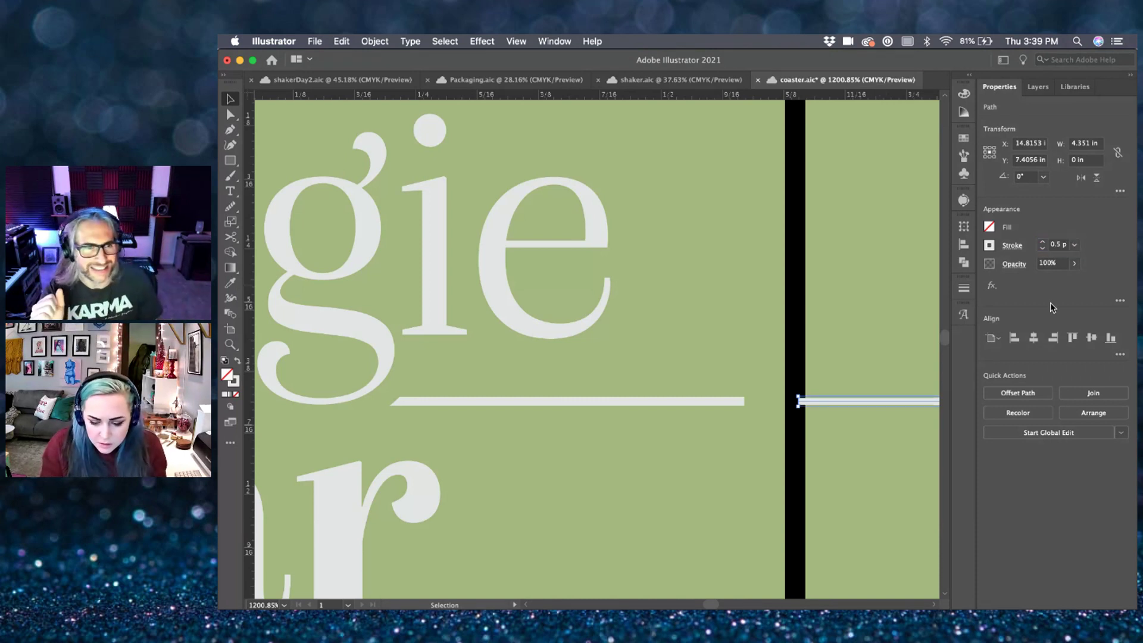
- Readjust the divider line's stroke weight to match the thickness of the logo's line, and deselect it
left_click(1061, 245)
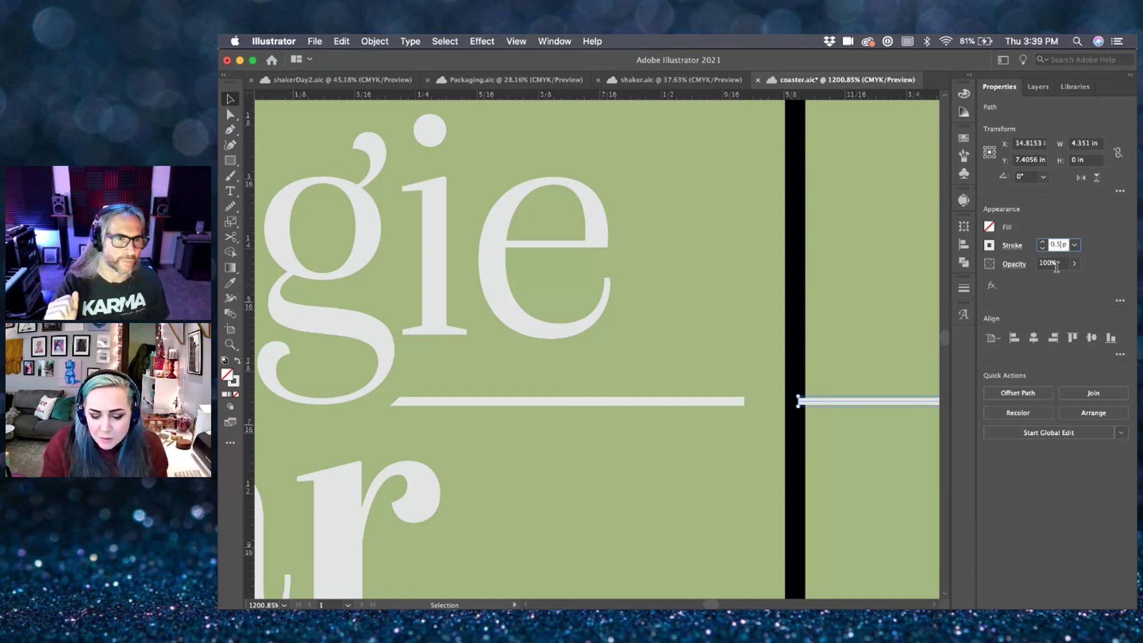
key("Return")
left_click(842, 412)
- Extend the right end of the logo's line across the panel fold to meet the divider line, and deselect everything
key("a")
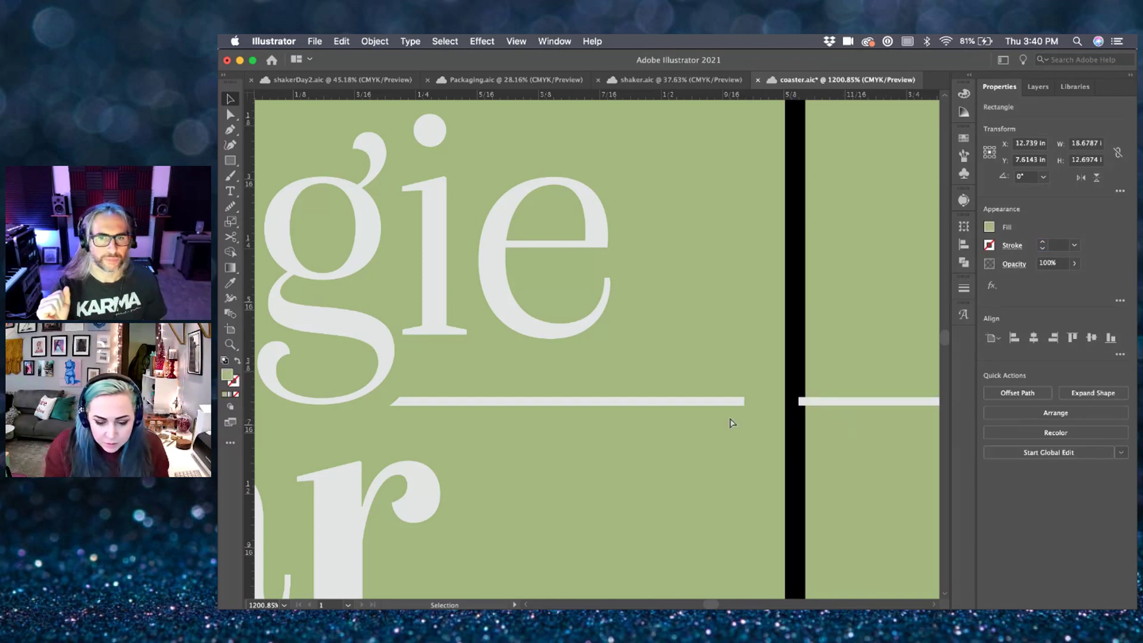
left_click_drag(747, 402, 803, 401)
left_click(809, 434)
scroll(810, 435, "down", 15)
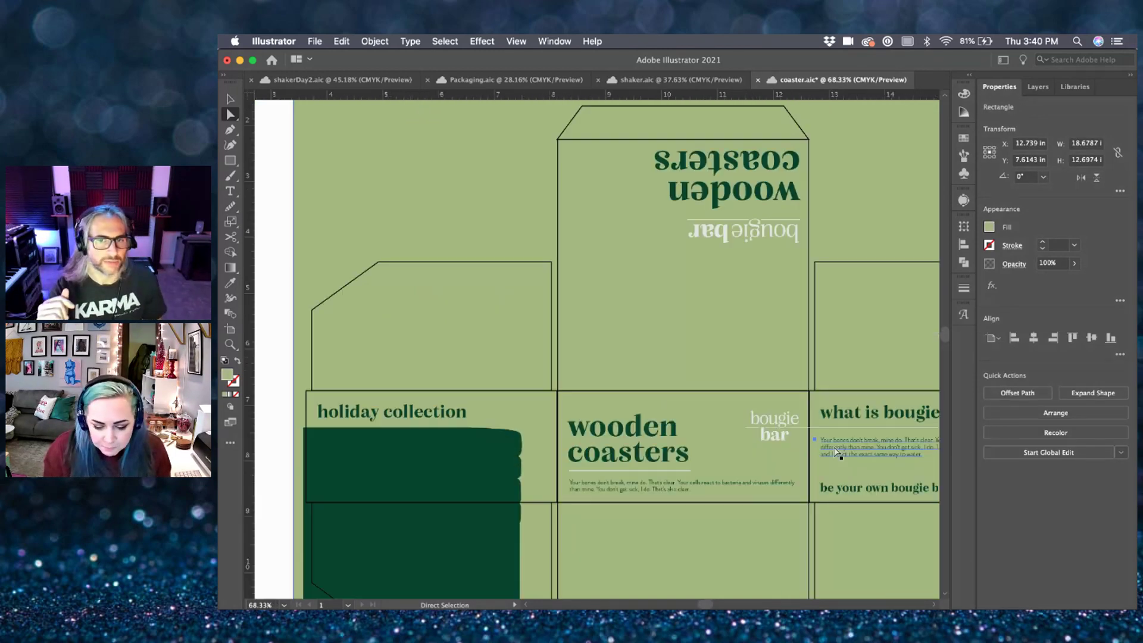
scroll(835, 452, "down", 3)
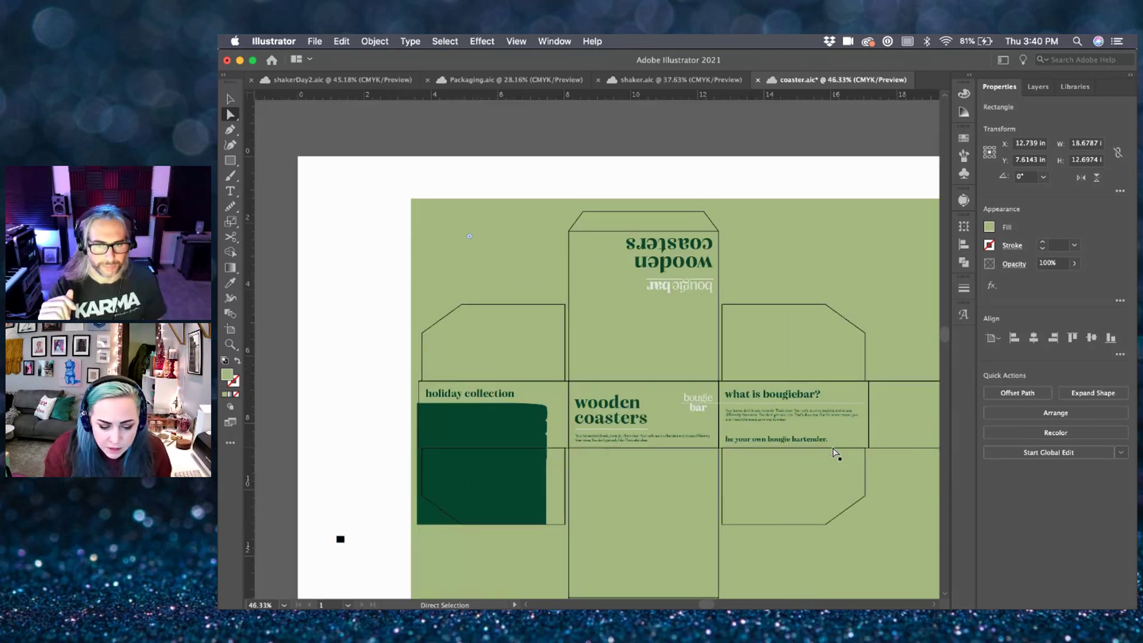
left_click(354, 359)
key("v")
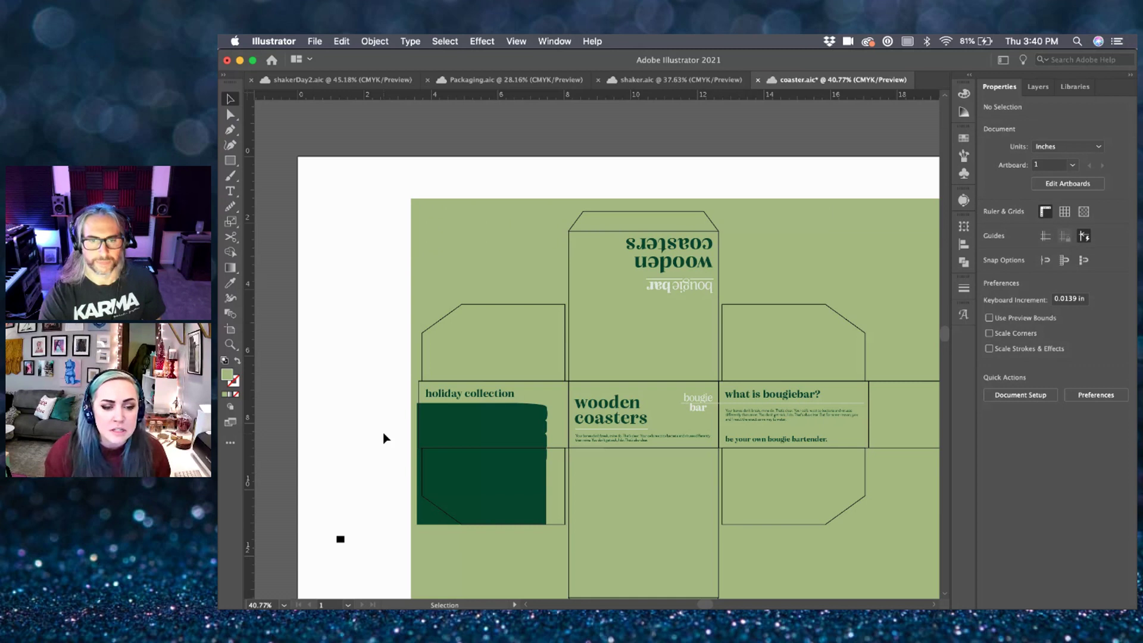
- Compare how the dark green artwork wraps around the coaster dieline with the shakerDay2 dieline, and return to the coaster document
scroll(384, 432, "right", 3)
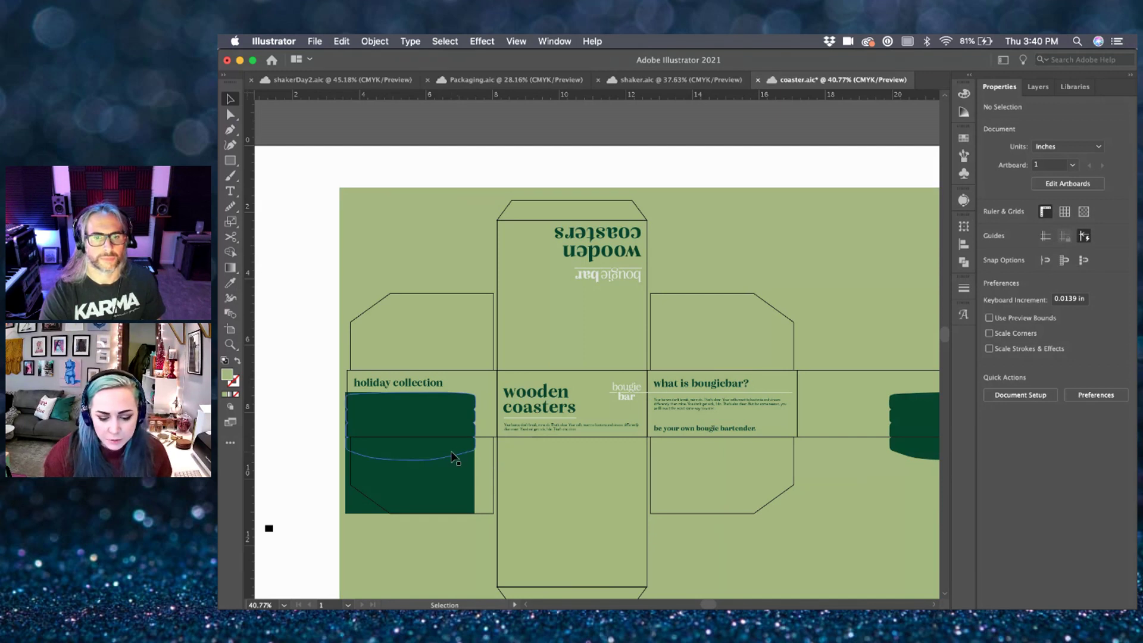
scroll(450, 456, "right", 3)
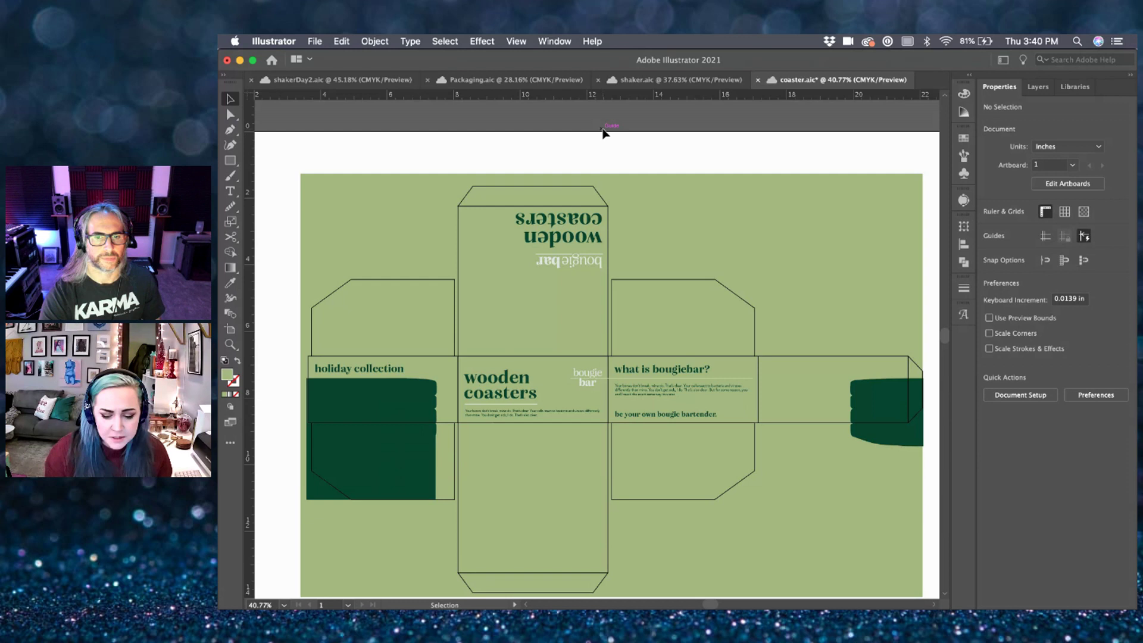
scroll(798, 394, "right", 3)
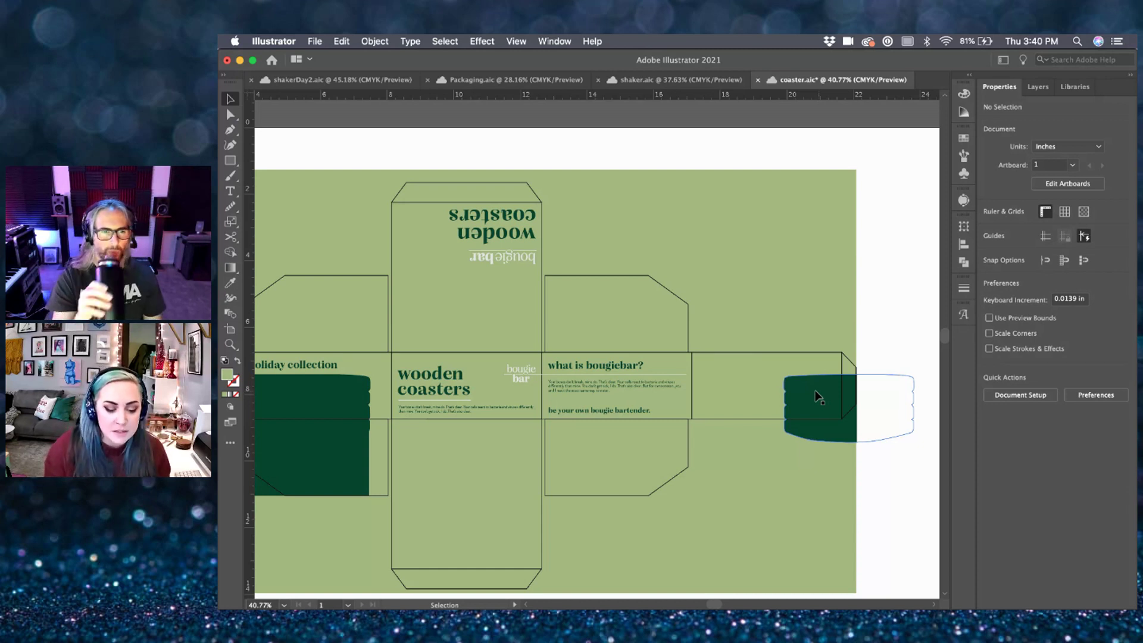
left_click(410, 80)
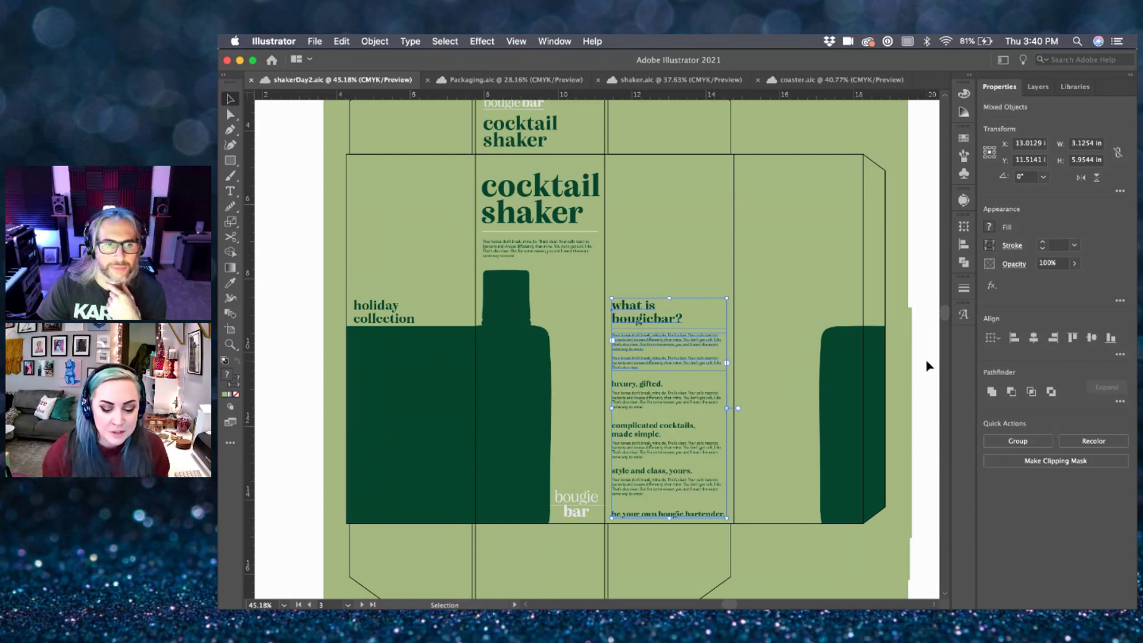
left_click(839, 82)
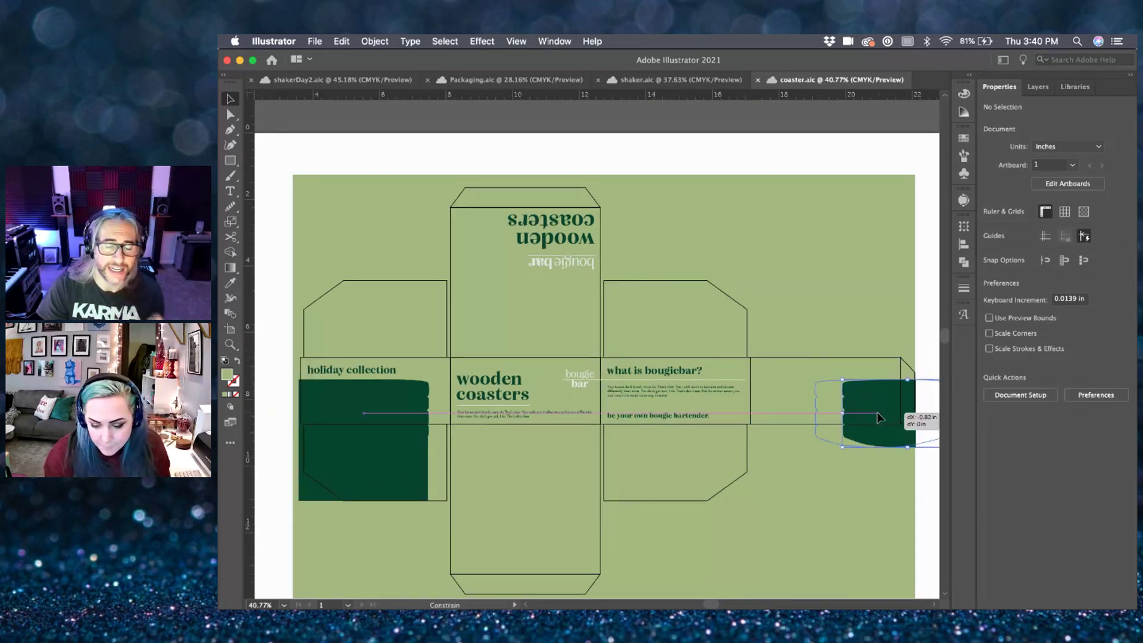
- Move the dark green shape beside the glue flap horizontally left to X about 21 in, covering more of the back panel
left_click_drag(909, 419, 880, 418)
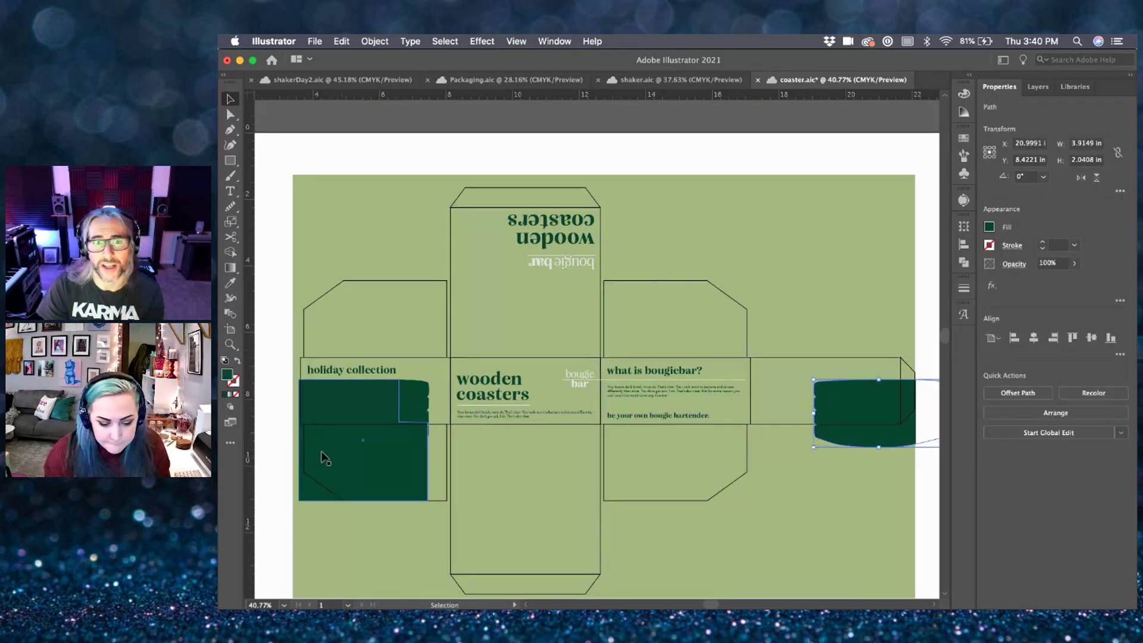
left_click(278, 451)
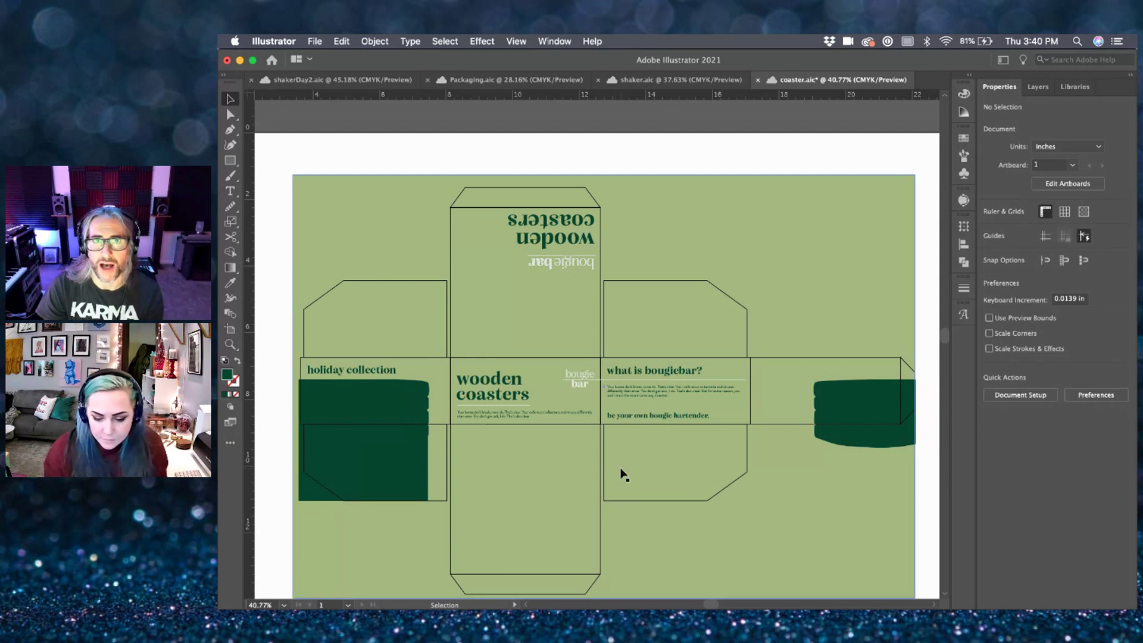
- Draw a rectangle about 3.78 by 1.90 in below the back panel over the dark green overhang, filled with the sampled light green background
key("m")
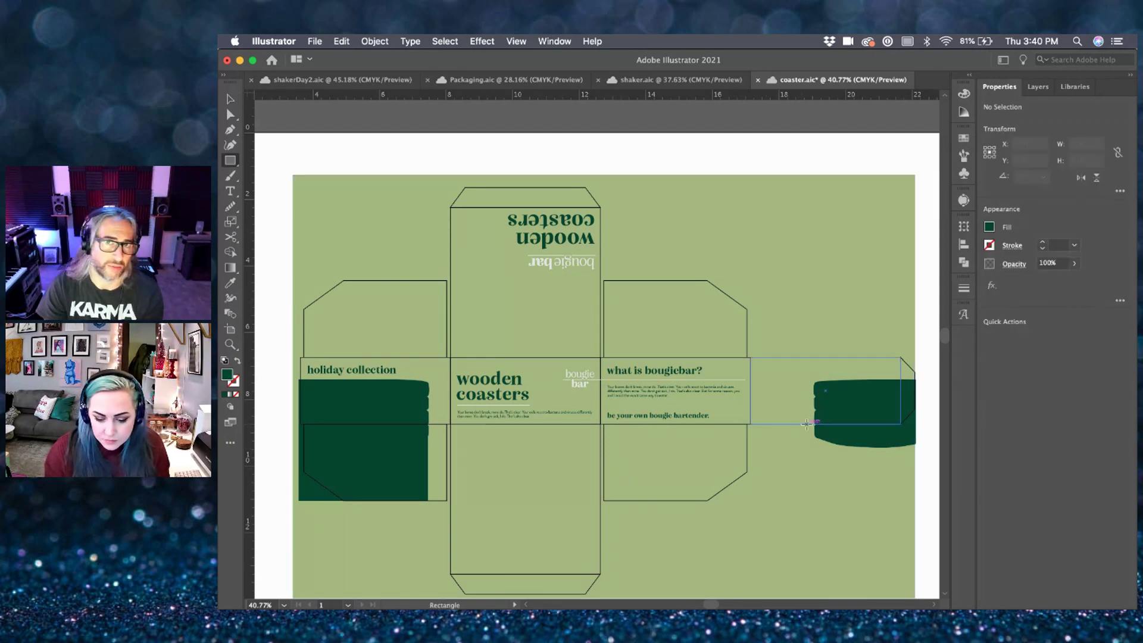
left_click_drag(806, 424, 933, 487)
key("i")
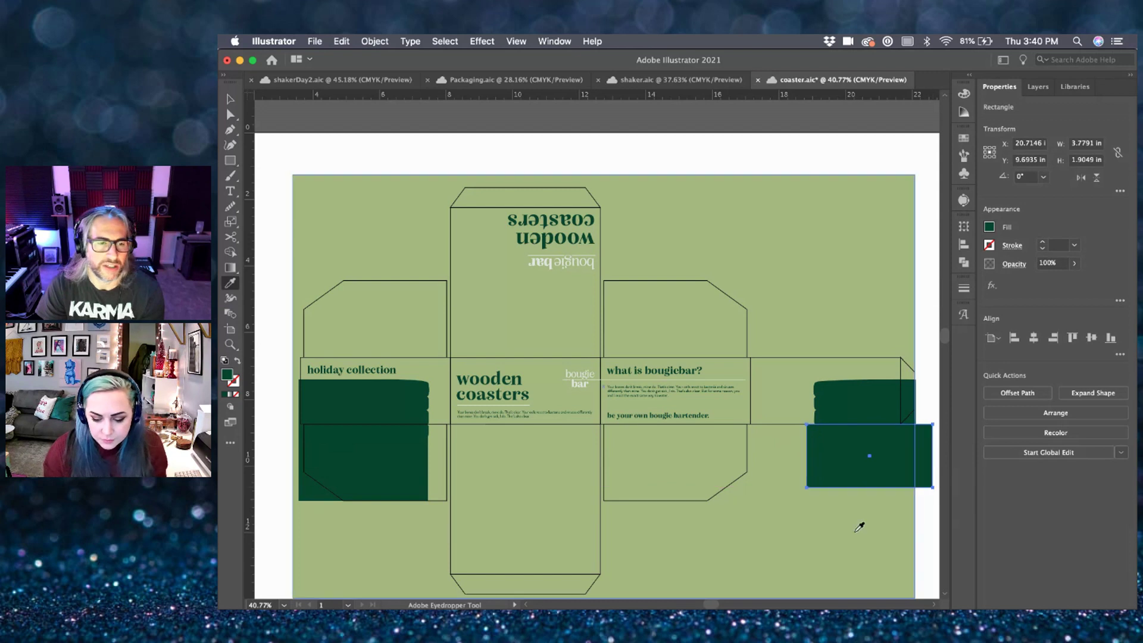
left_click(859, 527)
key("v")
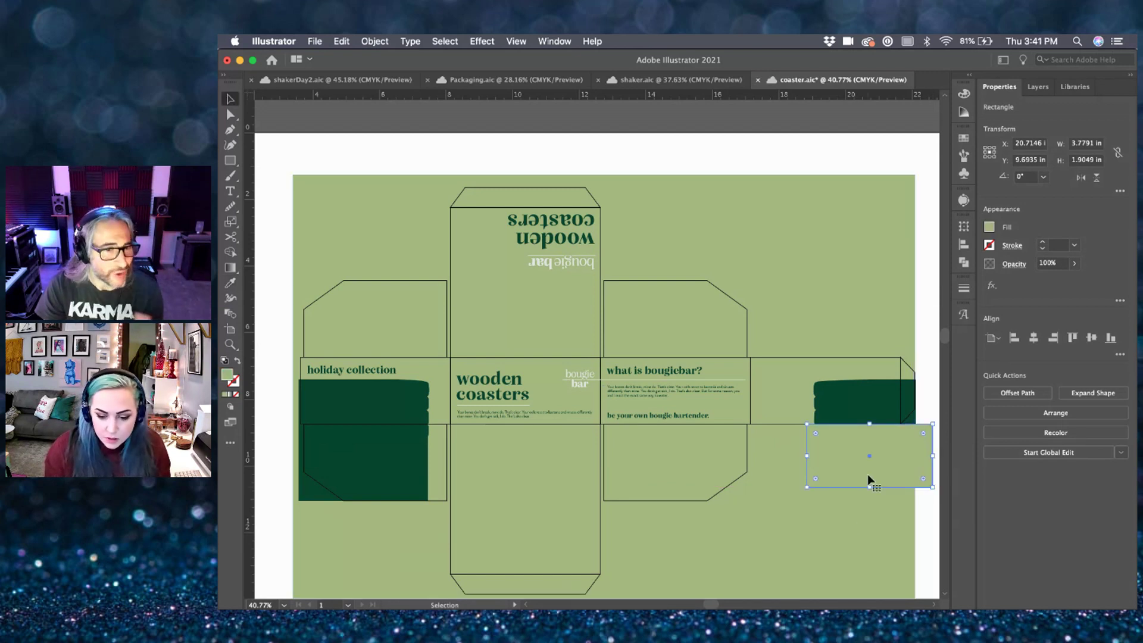
- Try to send the light green cover rectangle to the back, undo that, and deselect everything
left_click(913, 141)
left_click(820, 437)
key("super+shift+[")
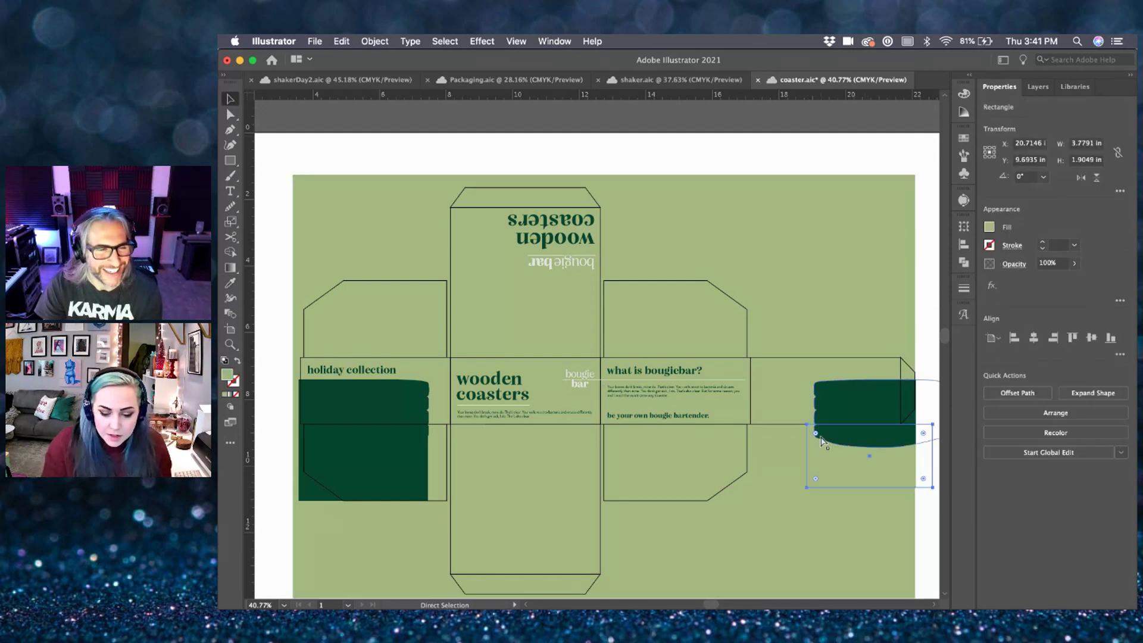
key("super+z")
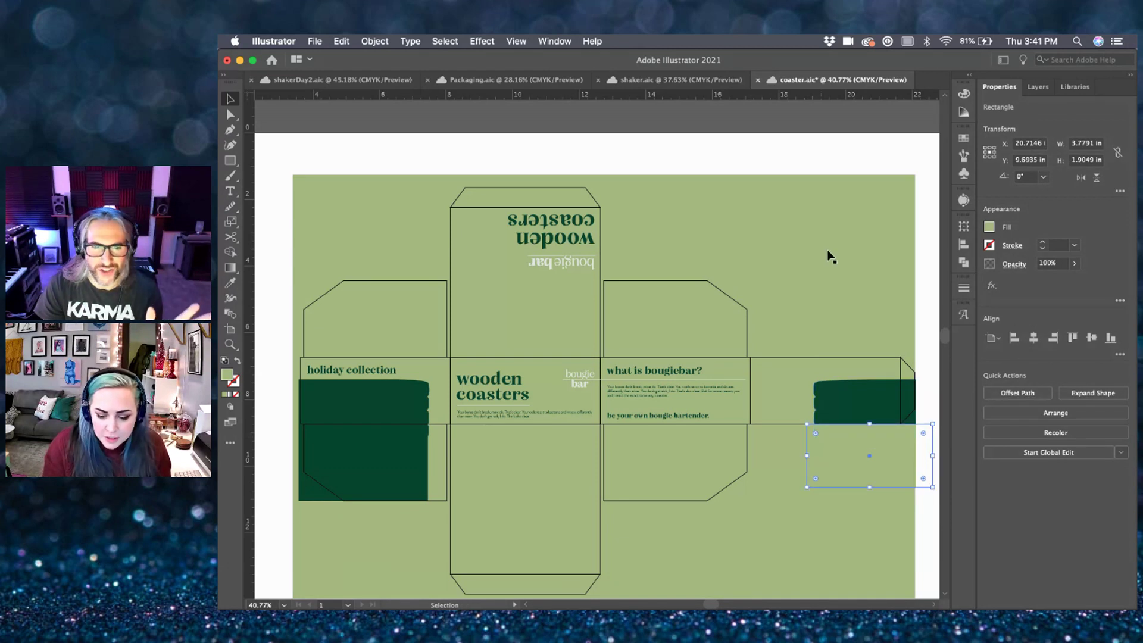
left_click(866, 158)
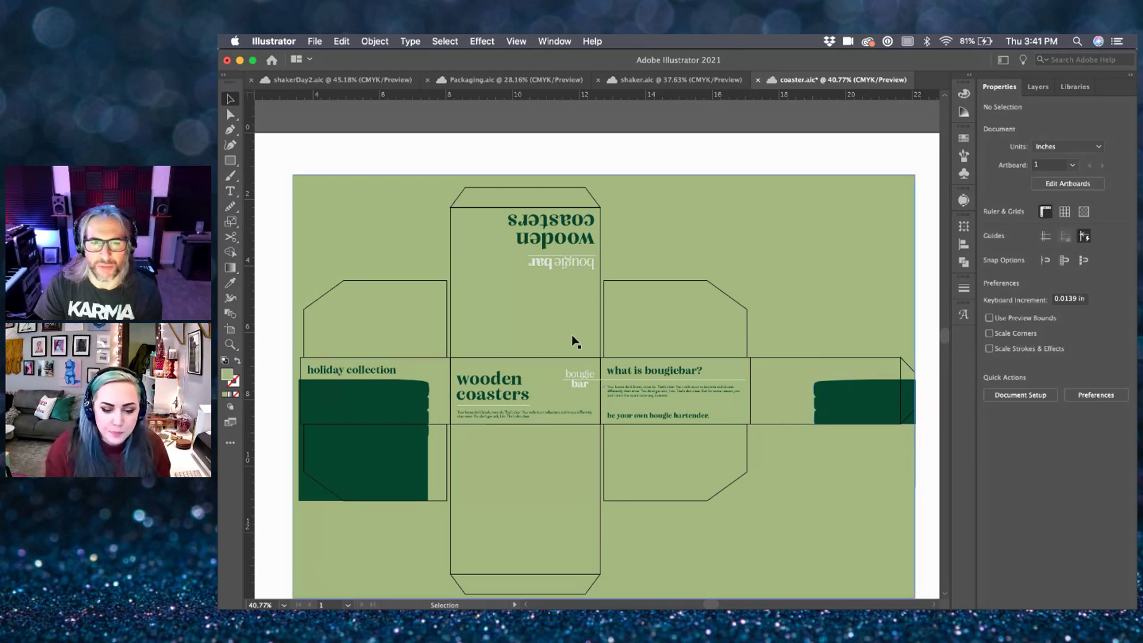
- Compare the bottle artwork on the shaker and shakerDay2 dielines, and return to the coaster document
left_click(653, 82)
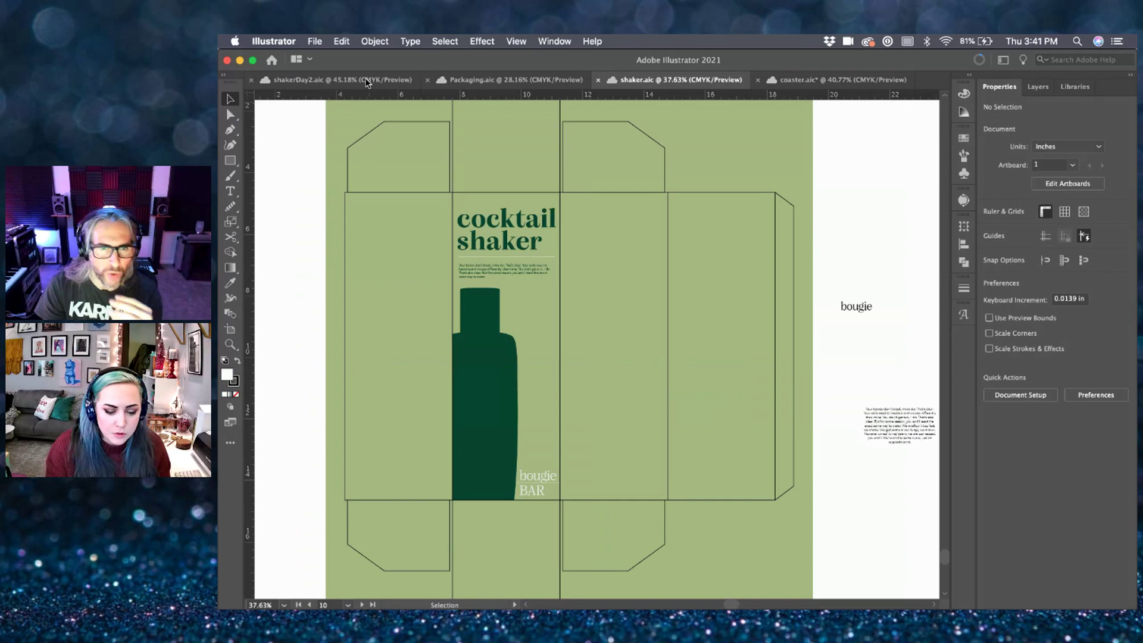
left_click(370, 80)
left_click(517, 275, "shift")
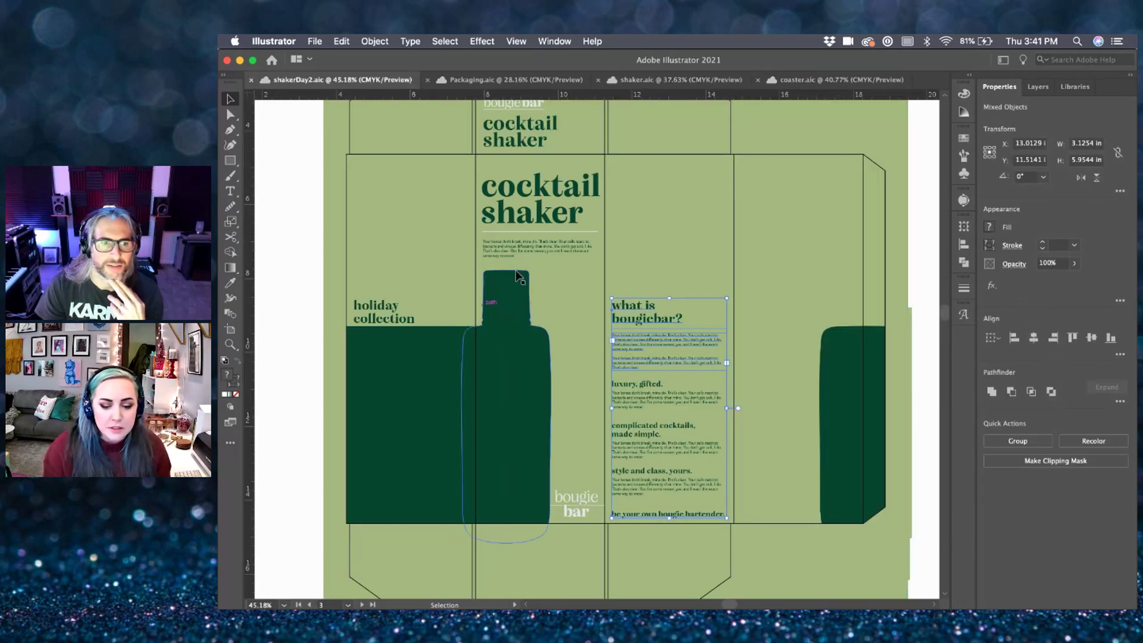
scroll(484, 292, "up", 3)
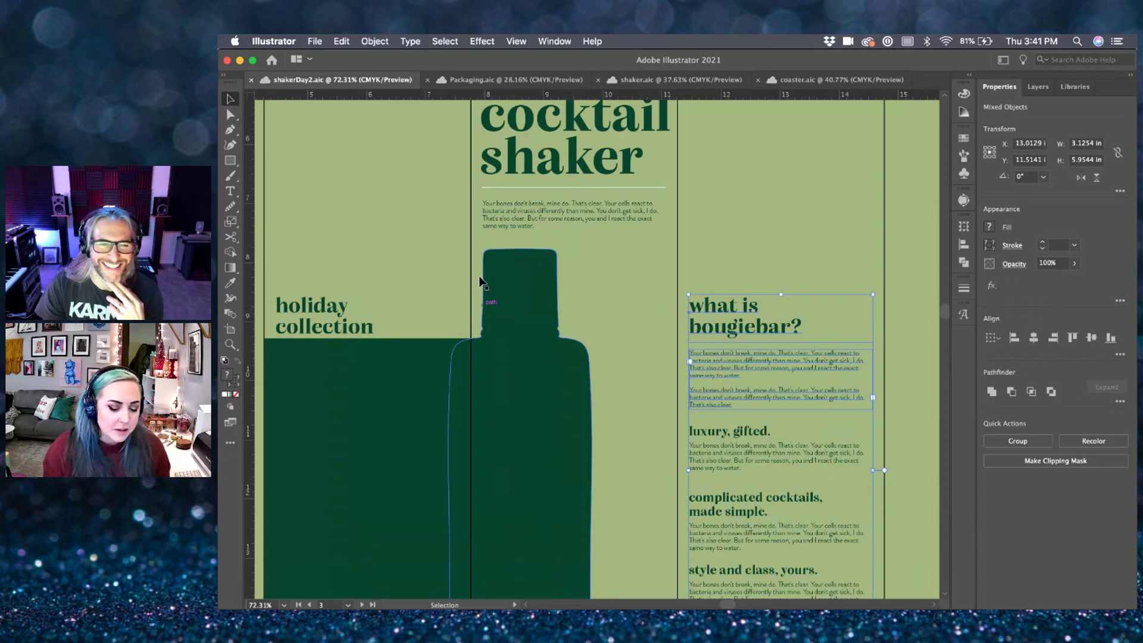
scroll(480, 282, "up", 2)
left_click(681, 81)
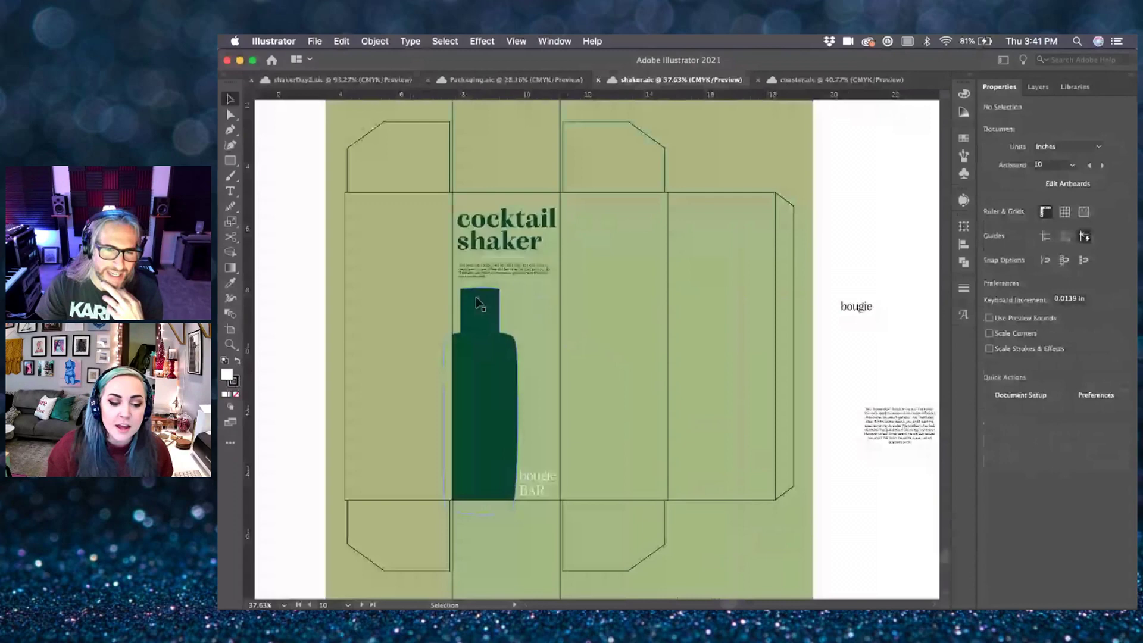
scroll(479, 304, "up", 3)
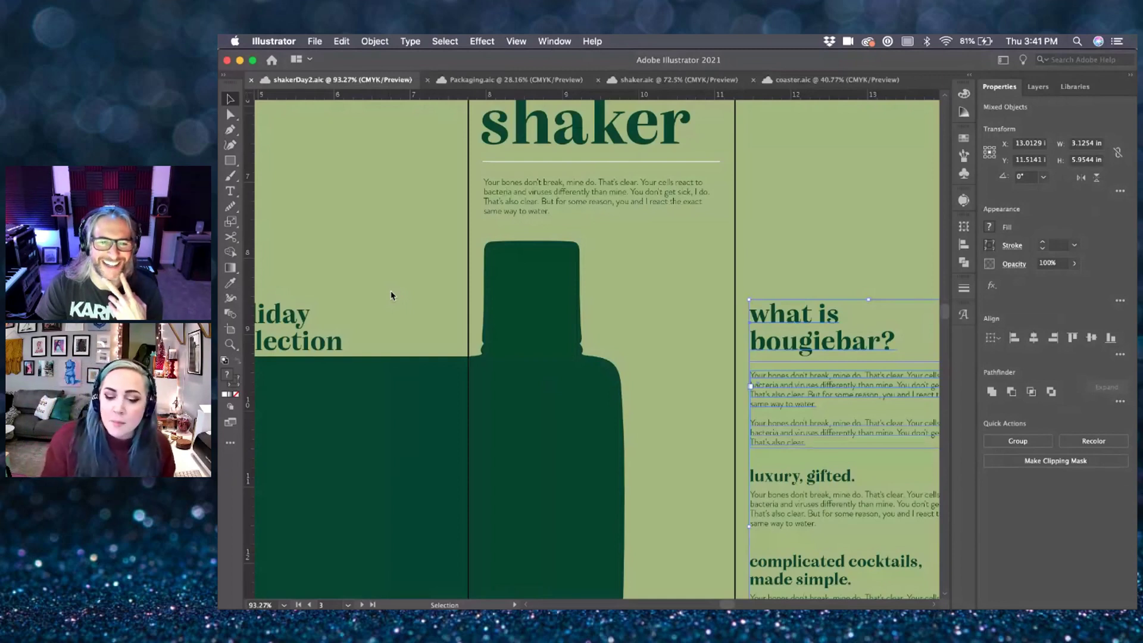
left_click(838, 81)
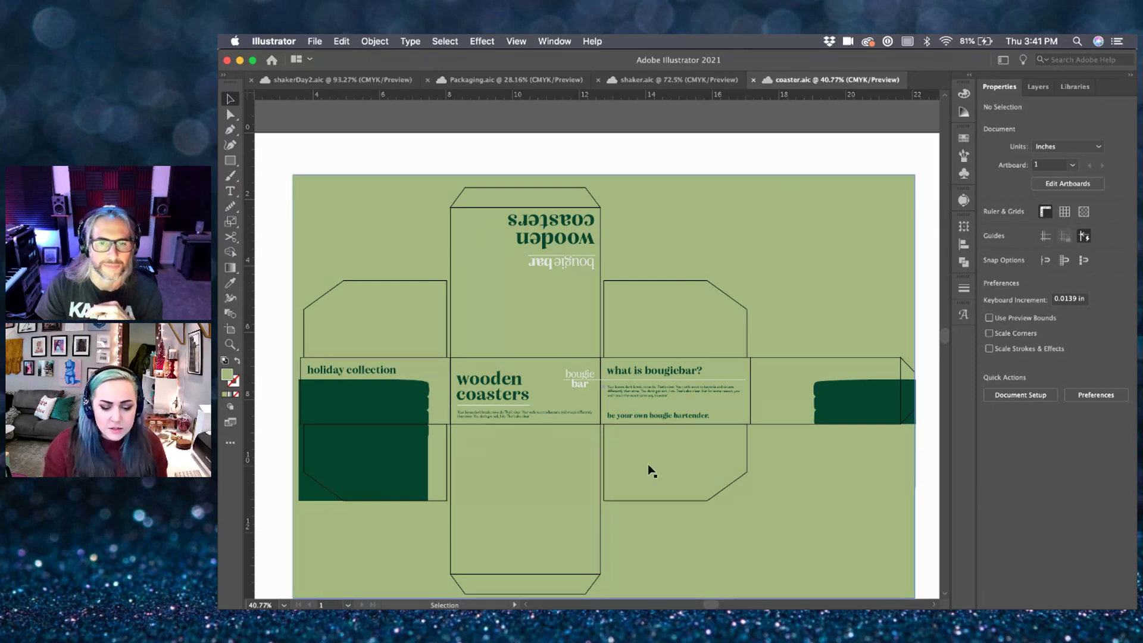
- Narrow Artboard 1 from both sides to about 20.63 in wide around the coasters dieline
scroll(647, 469, "left", 3)
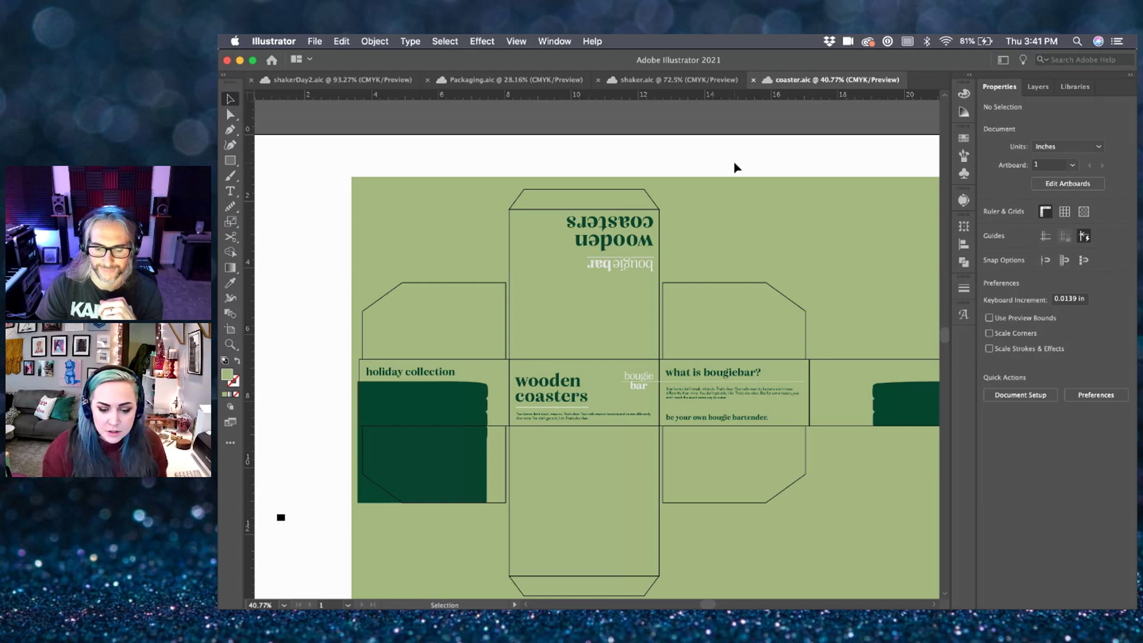
scroll(735, 167, "down", 3)
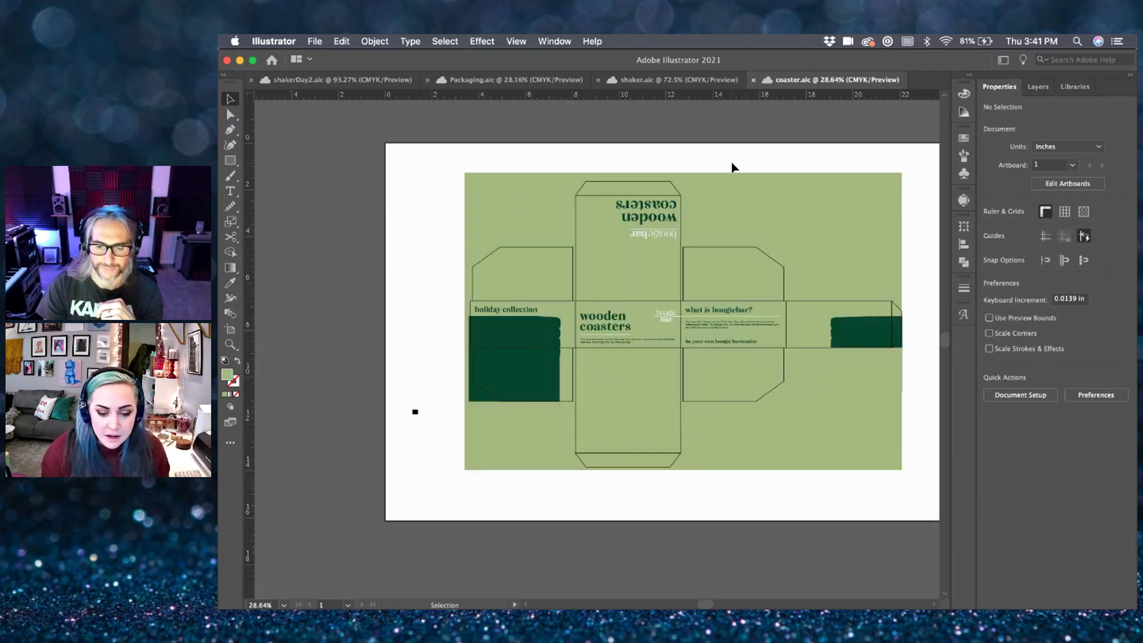
scroll(735, 168, "right", 5)
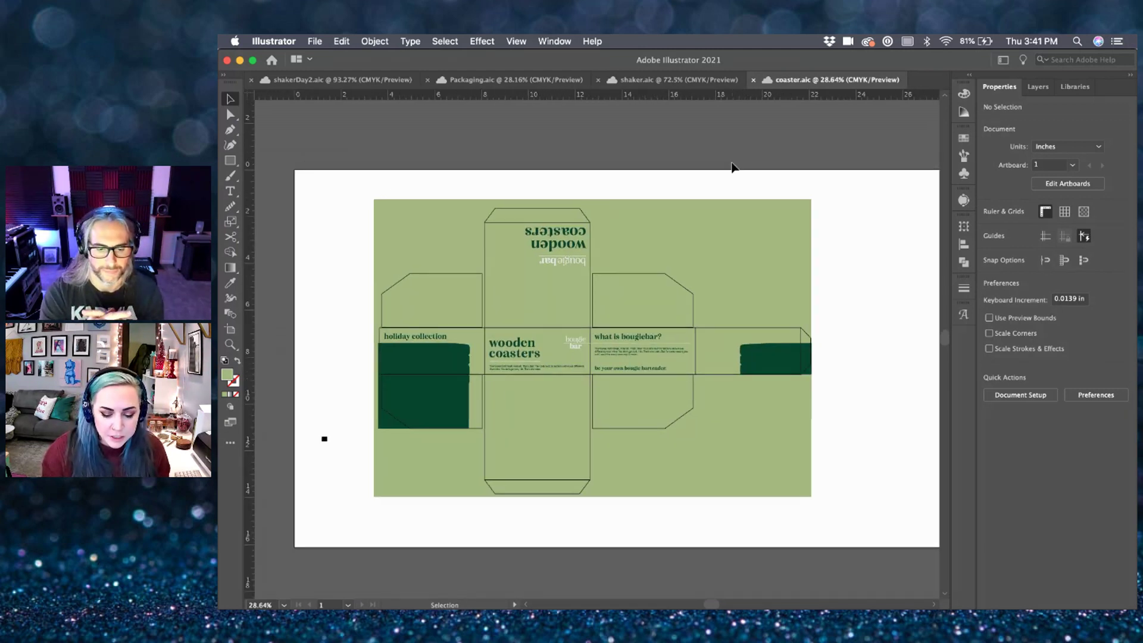
left_click(1048, 182)
left_click_drag(827, 365, 709, 364)
scroll(417, 417, "left", 5)
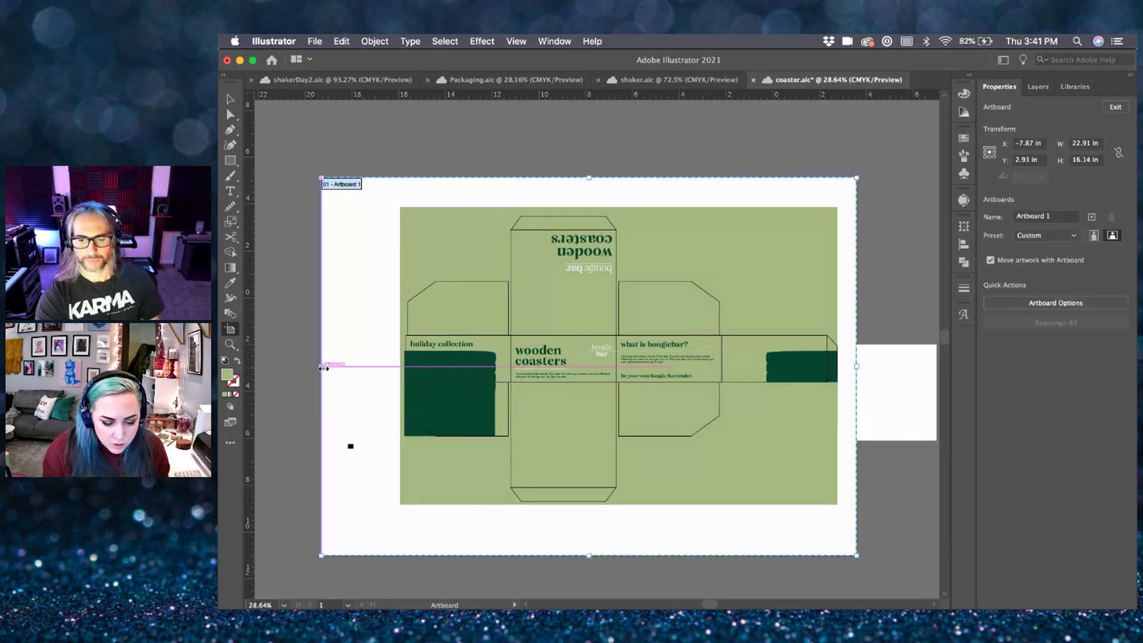
left_click_drag(323, 368, 374, 375)
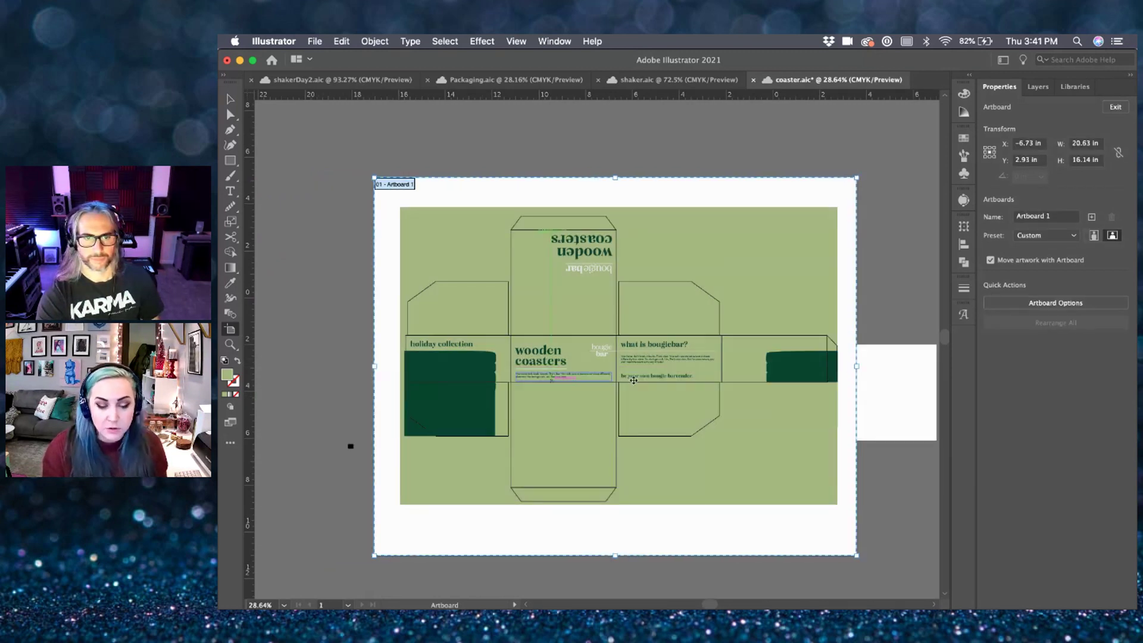
key("Escape")
- Narrow the white rectangle beside the glue flap so it ends near the artboard's right edge, and deselect it
scroll(857, 385, "right", 3)
left_click(846, 374)
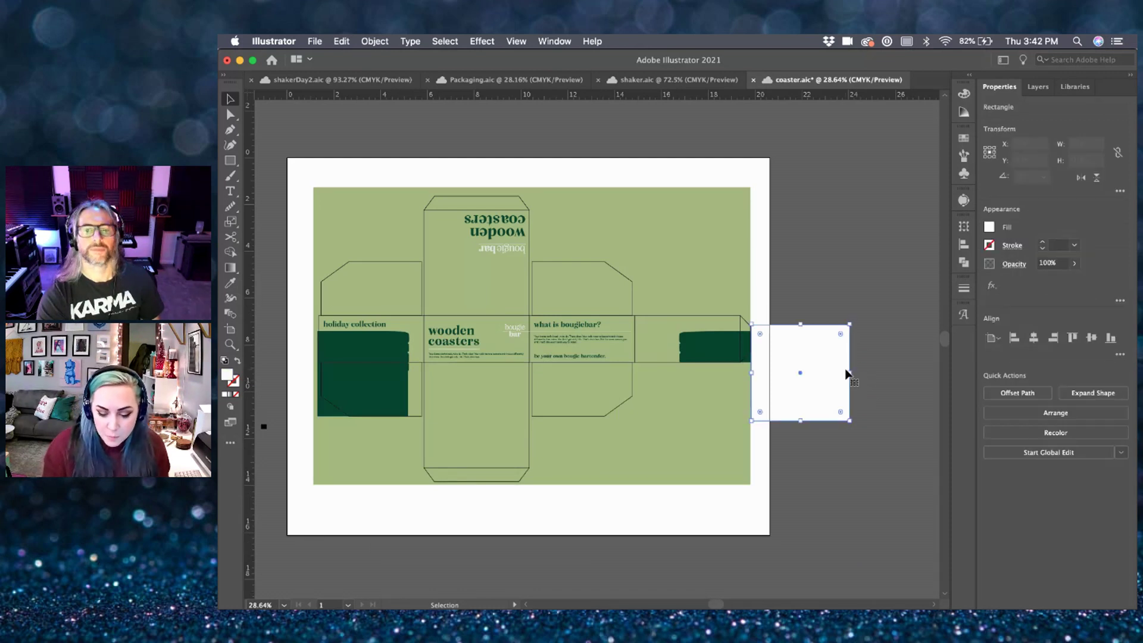
left_click_drag(850, 374, 765, 393)
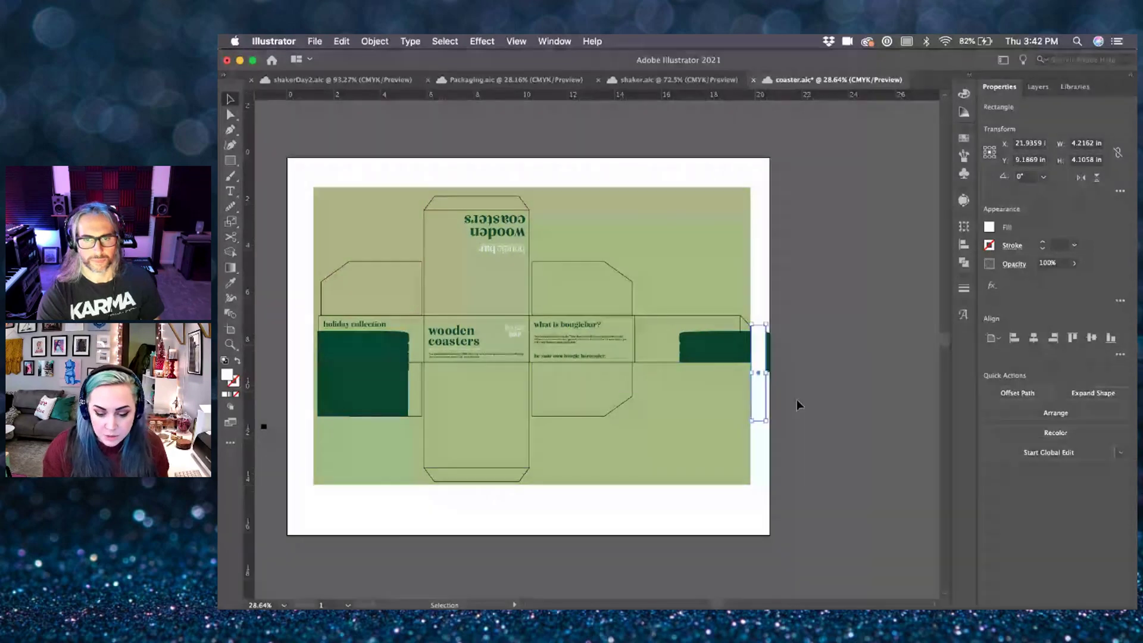
left_click(797, 399)
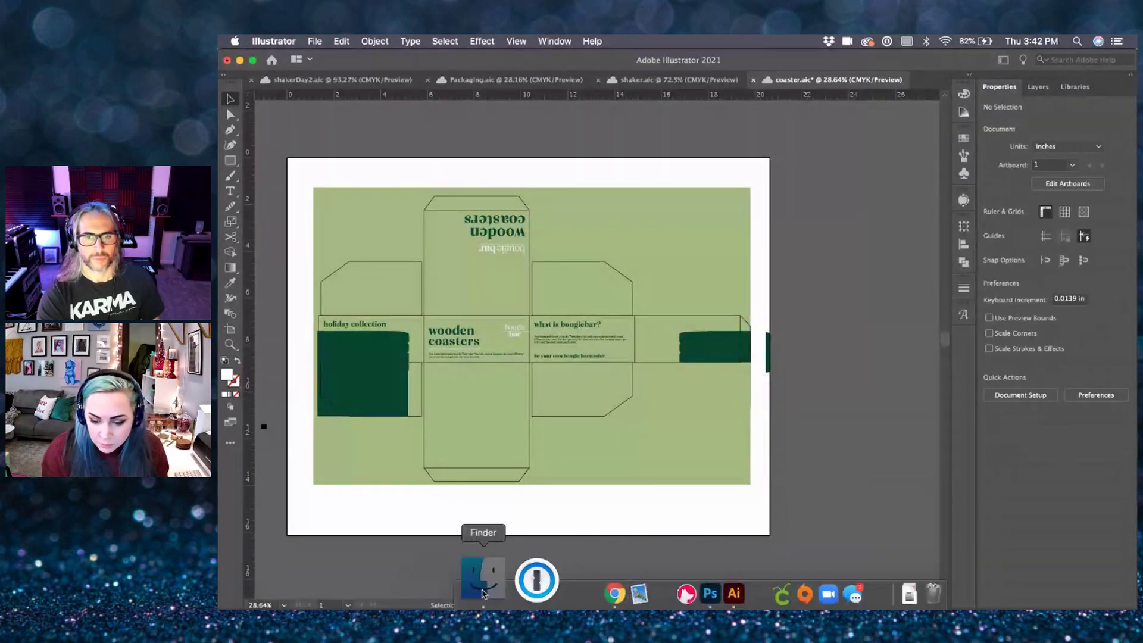
- Switch to Finder, preview bottle.JPG in the images folder, and return to the coaster document in Illustrator
left_click(477, 581)
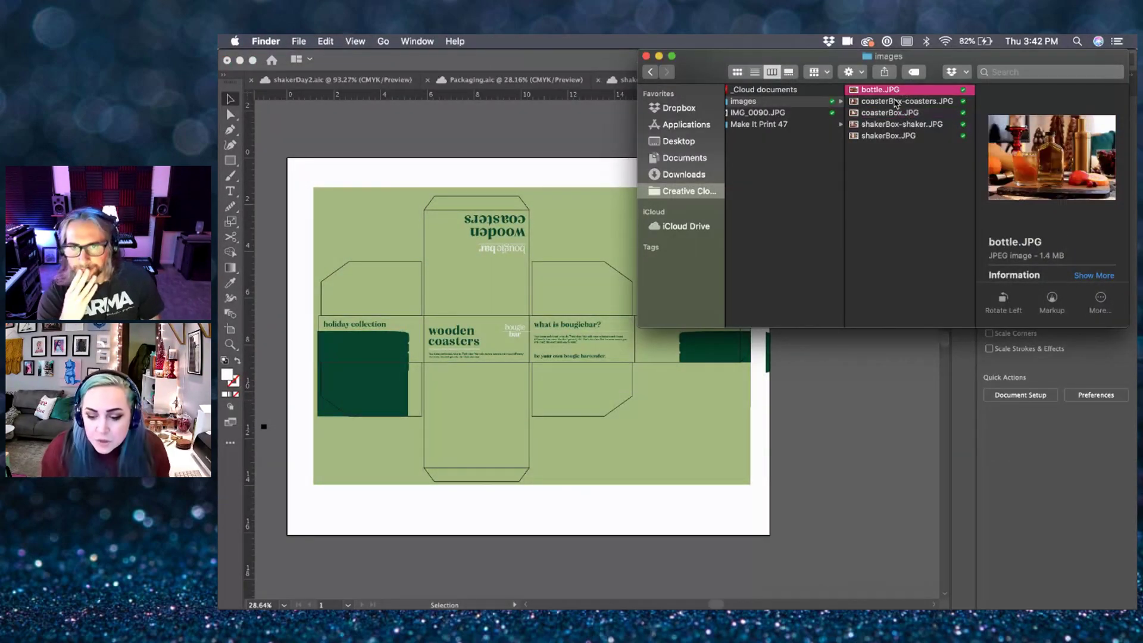
key("space")
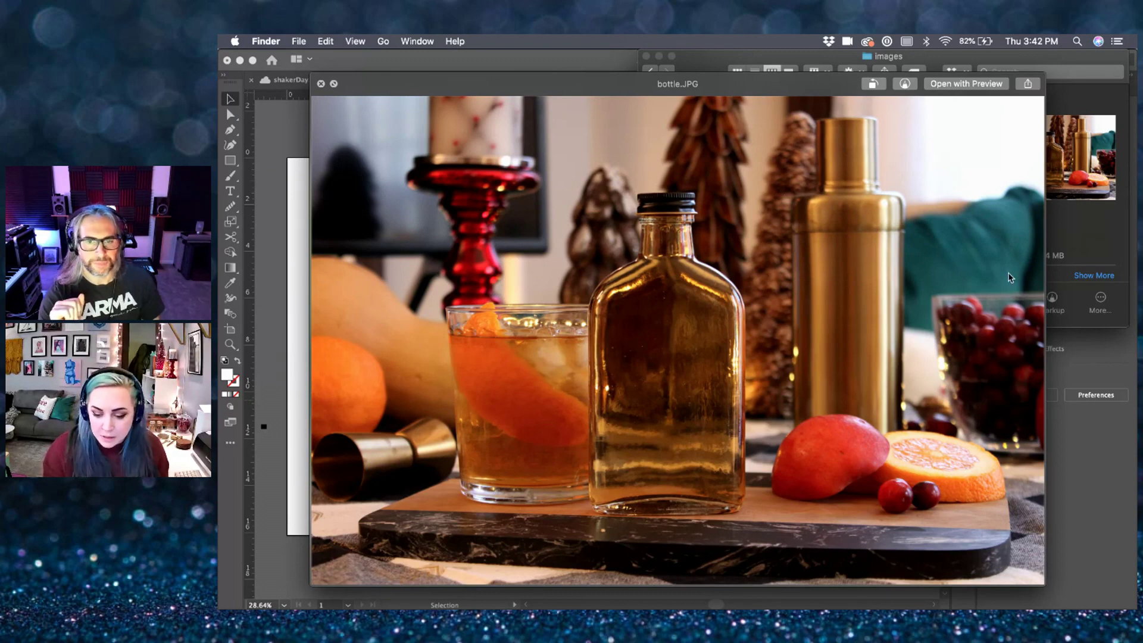
key("space")
left_click(896, 446)
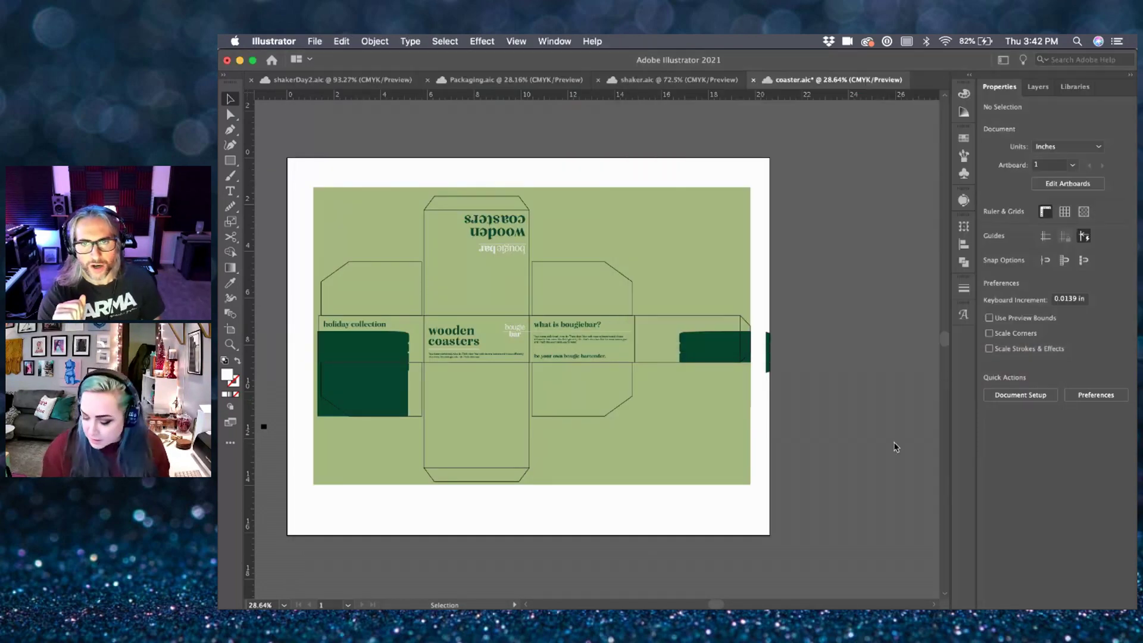
- Check the shaker box mockup in Photoshop, hide Photoshop, and return to the coaster document in Illustrator
scroll(796, 438, "right", 2)
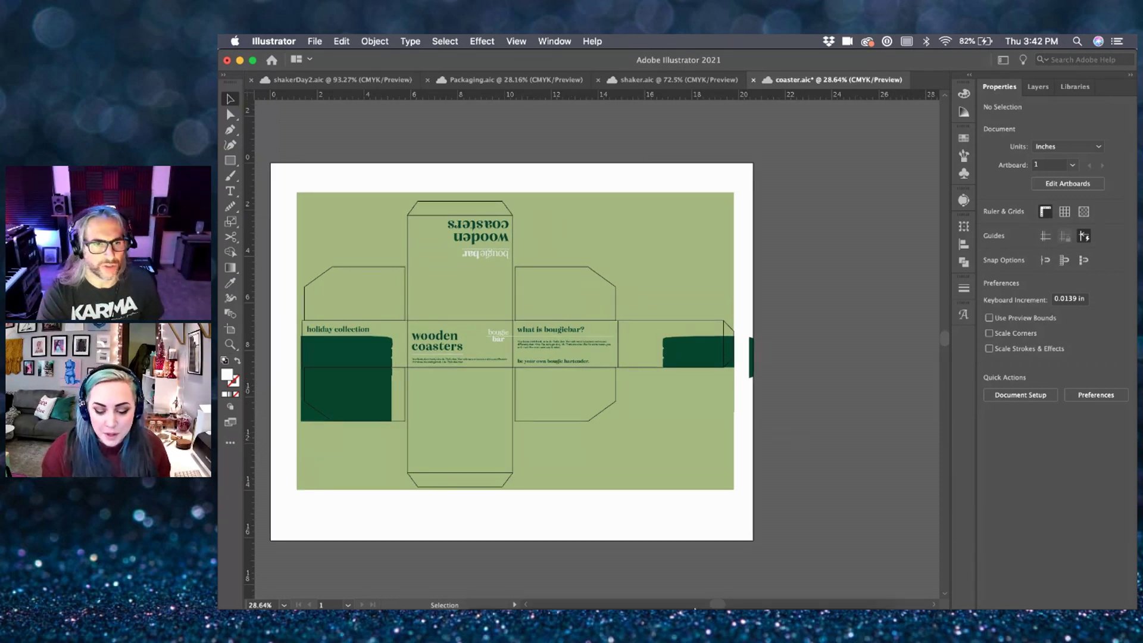
mouse_move(765, 599)
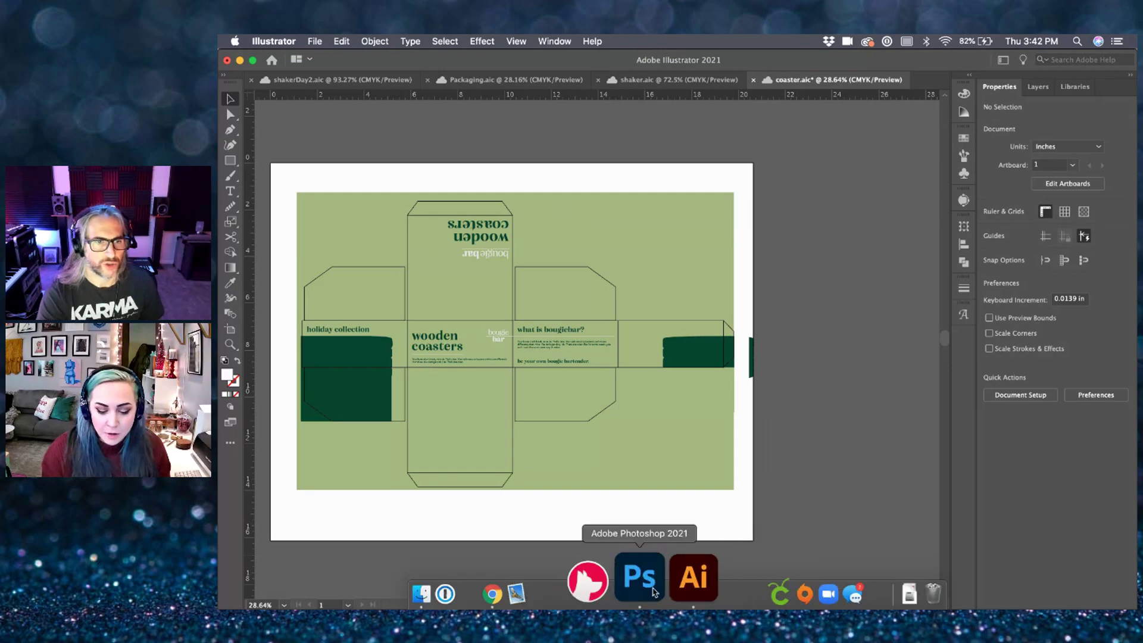
left_click(640, 587)
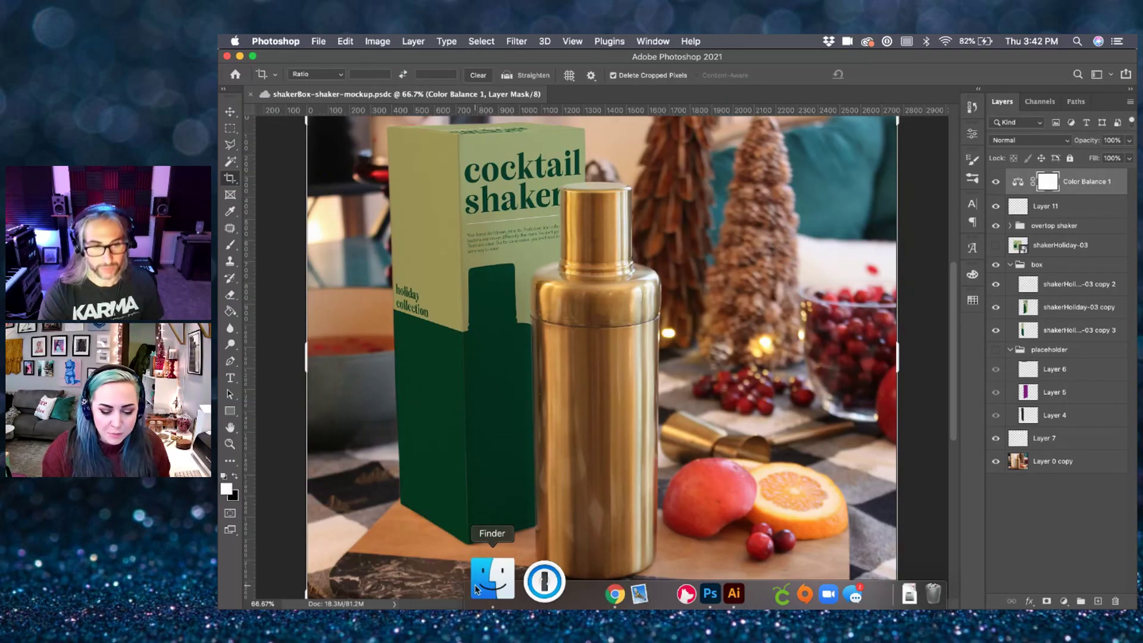
left_click(483, 589)
left_click(944, 403)
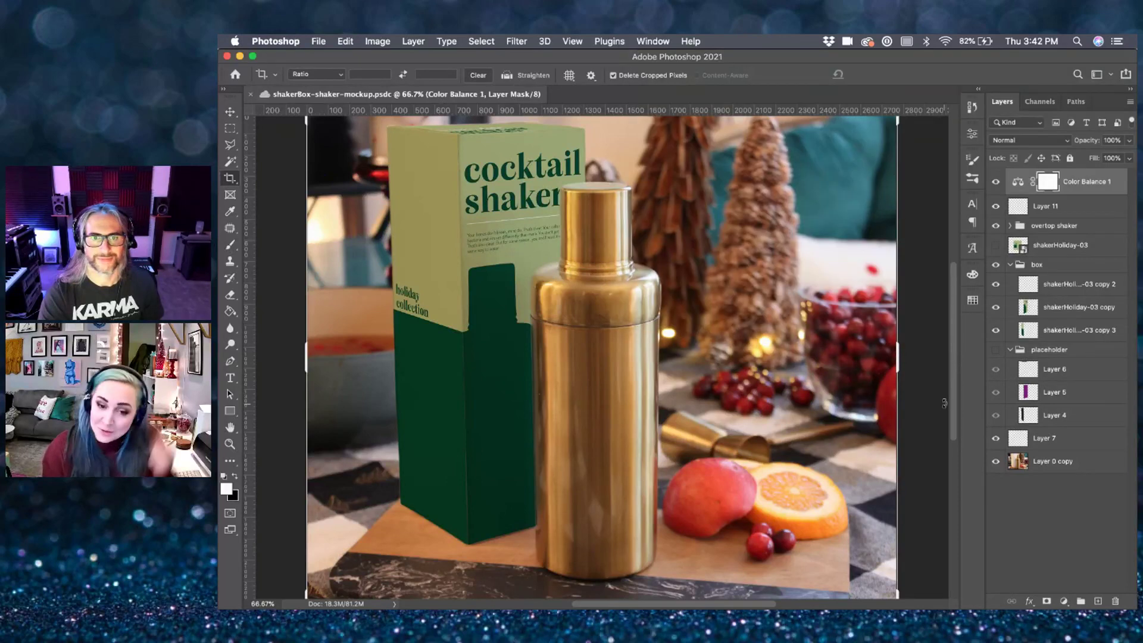
key("super+h")
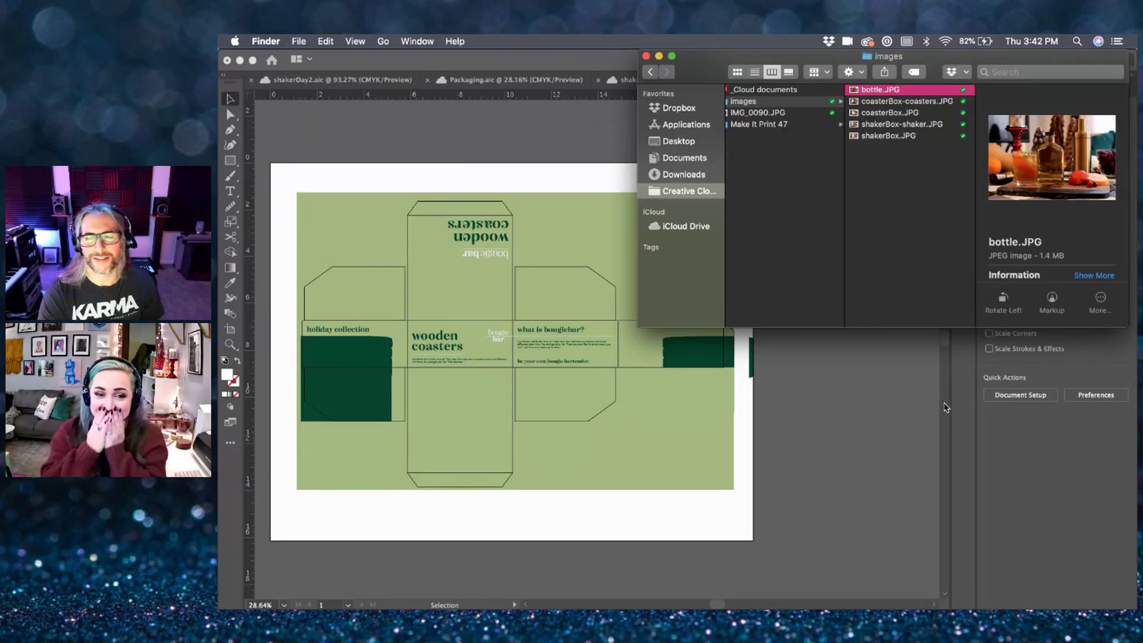
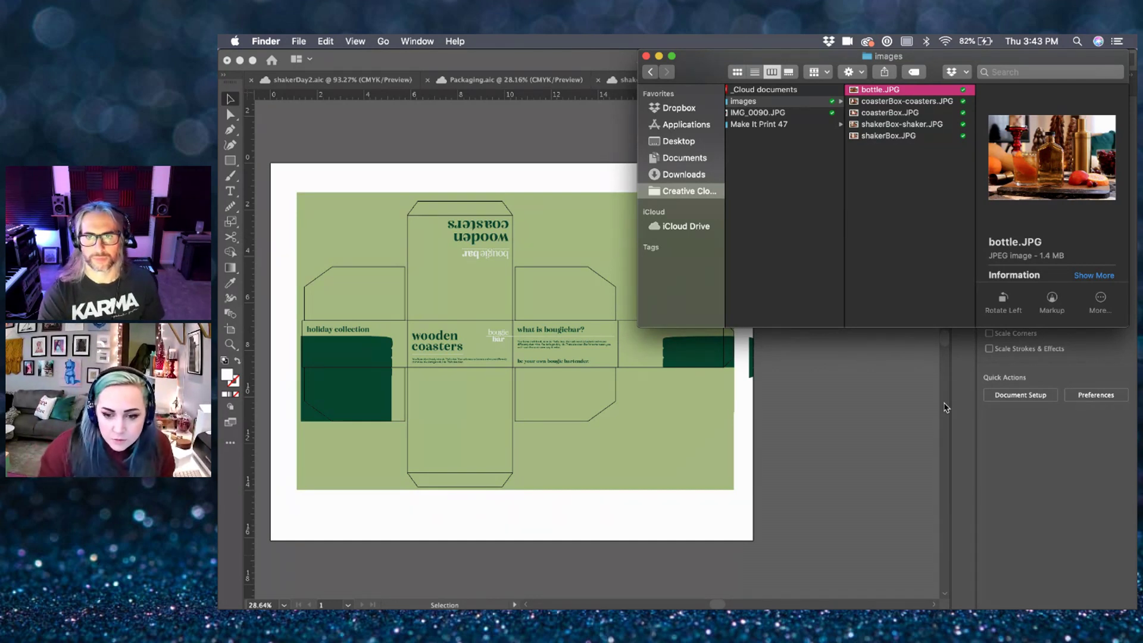
left_click(851, 490)
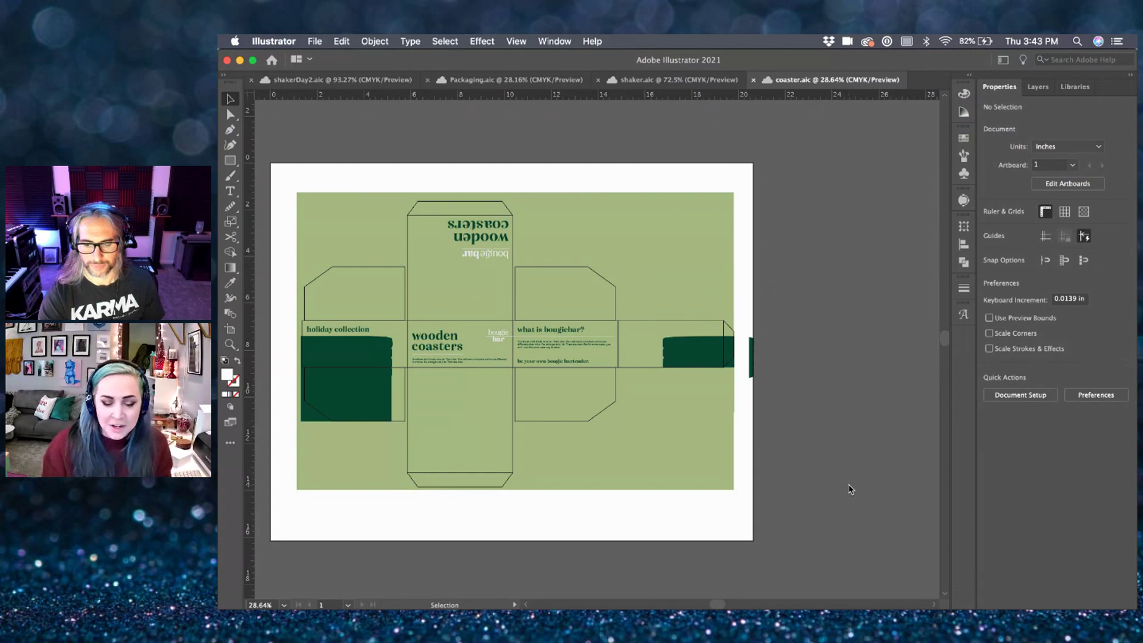
- Create a second artboard about 7.29 by 16.02 in beside the coasters dieline, and leave artboard editing
scroll(848, 432, "right", 5)
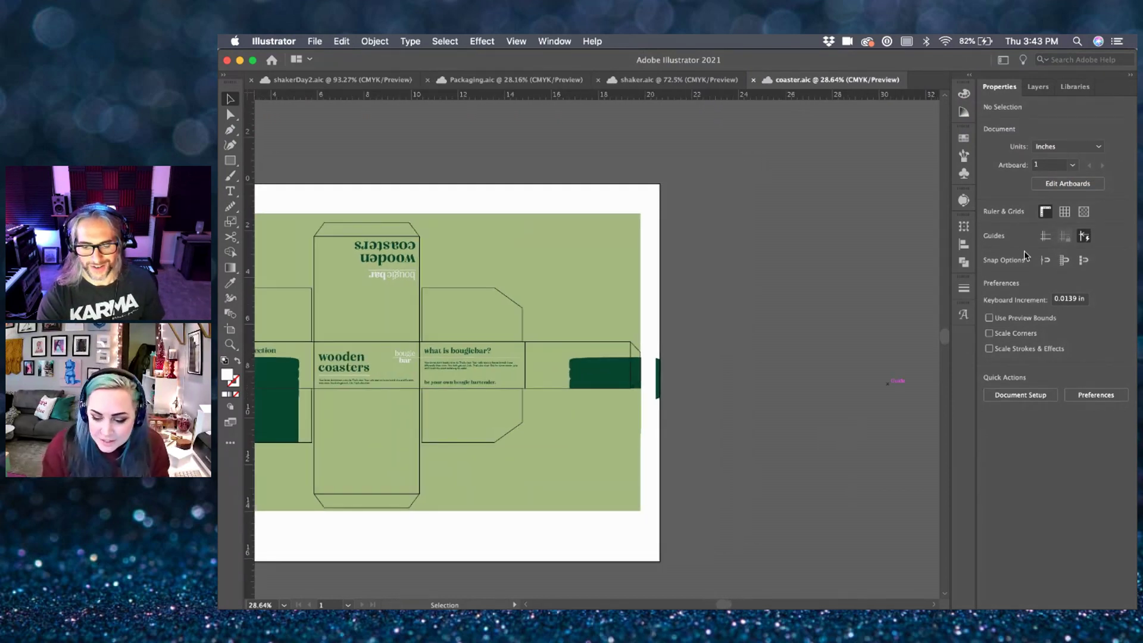
left_click(1067, 183)
left_click_drag(703, 190, 873, 559)
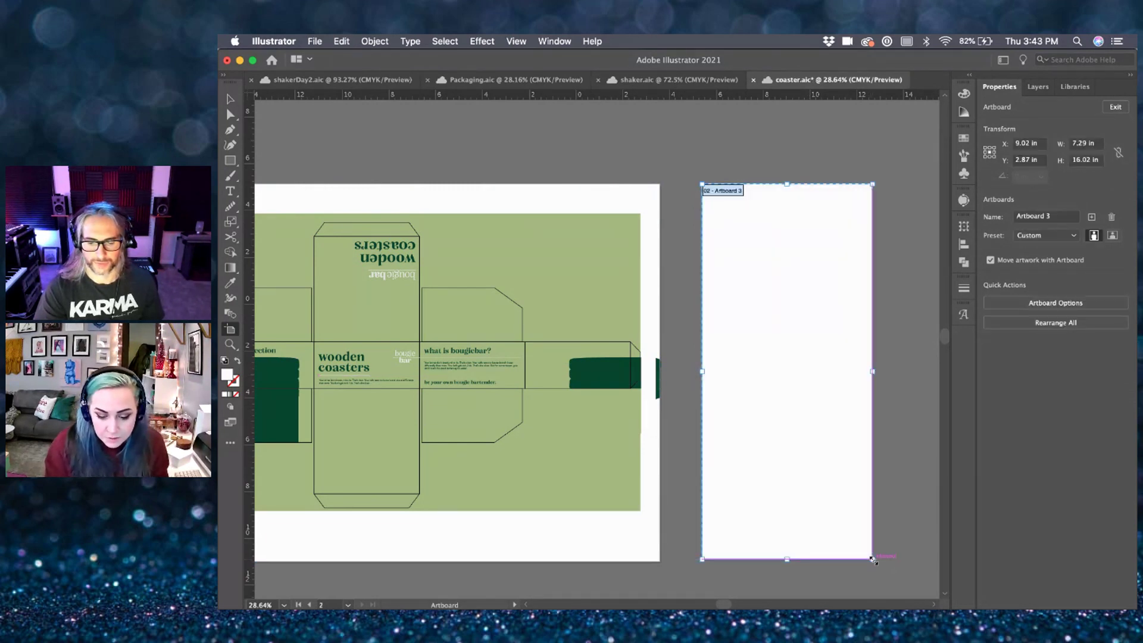
key("Escape")
- Create a rectangle 2.5 in wide and 3 in high on the empty second artboard
scroll(778, 446, "left", 2)
scroll(778, 446, "left", 2)
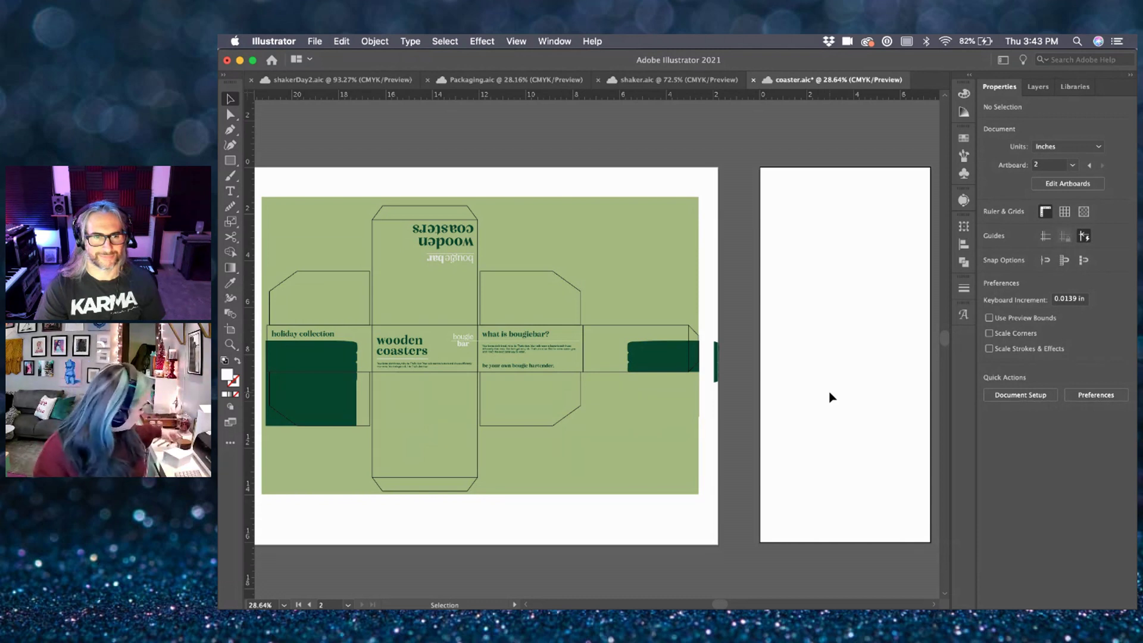
scroll(753, 379, "right", 3)
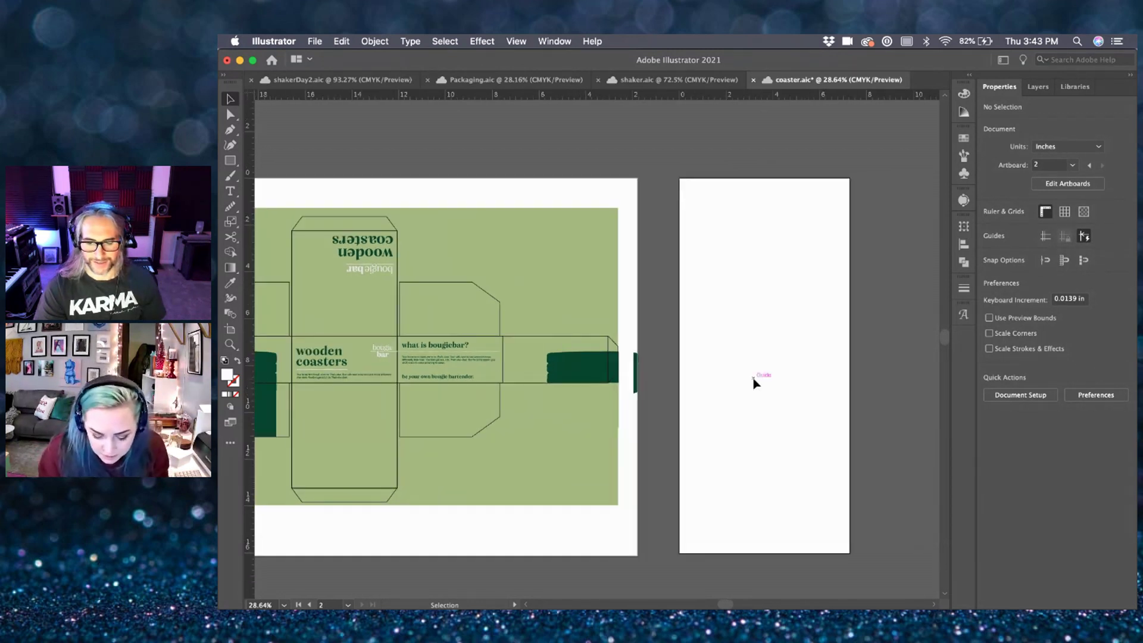
key("m")
left_click(763, 349)
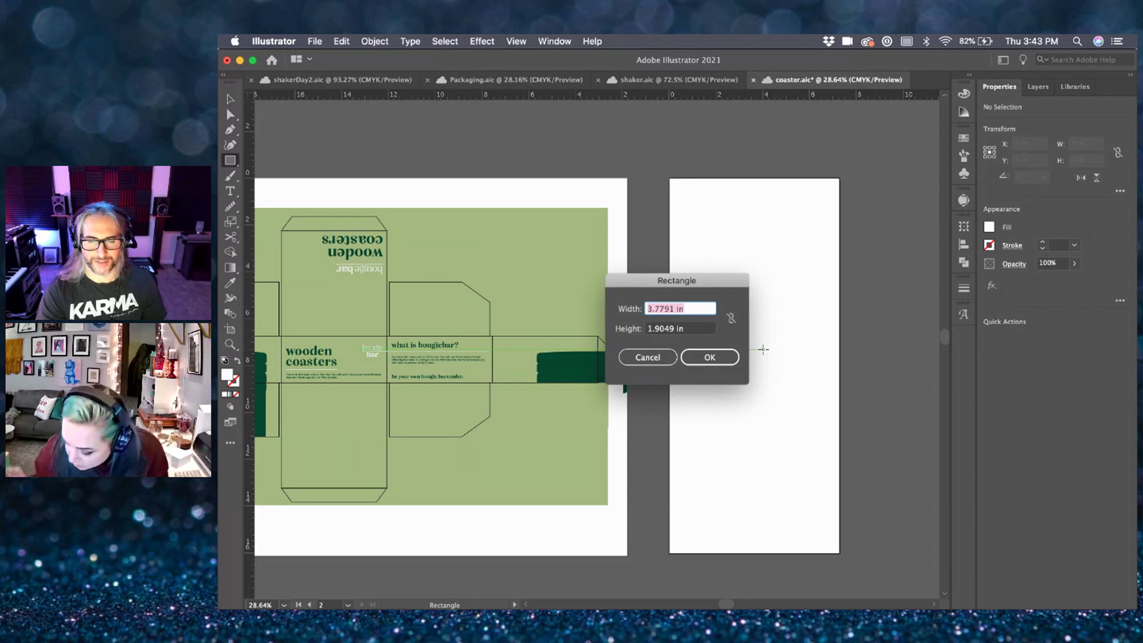
type("2")
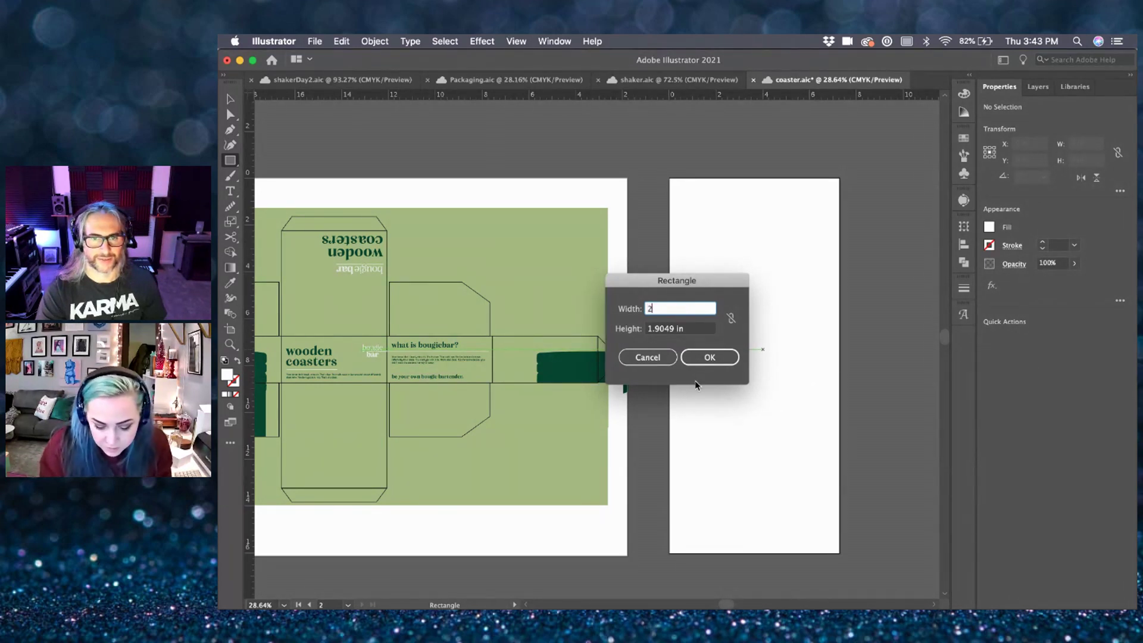
type(".5")
key("Tab")
type("3")
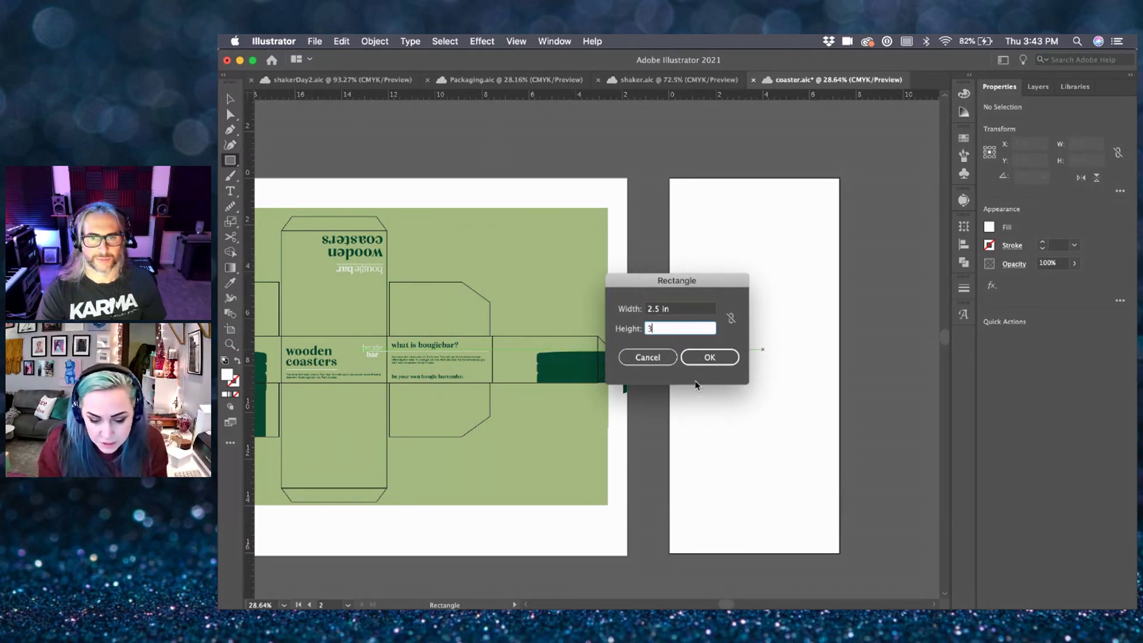
key("Return")
- Give the new rectangle no fill and a 1 pt black stroke, and move it up toward the artboard's middle
left_click(230, 98)
left_click(797, 287)
left_click(786, 363)
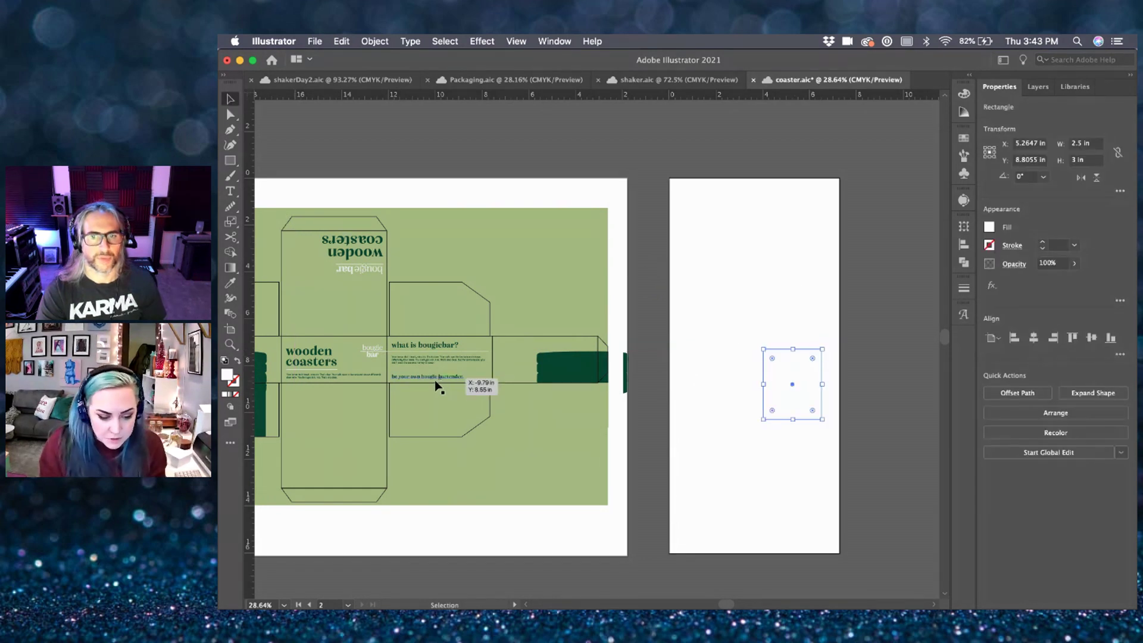
left_click(225, 360)
left_click(237, 394)
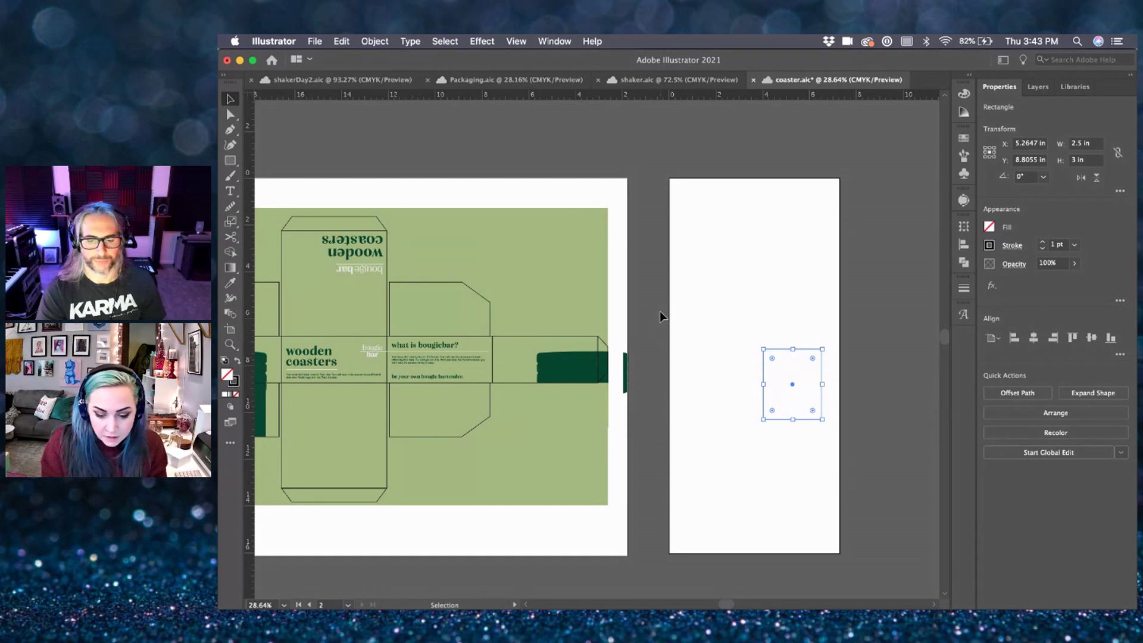
left_click(791, 344)
left_click_drag(780, 350, 736, 308)
left_click(766, 287)
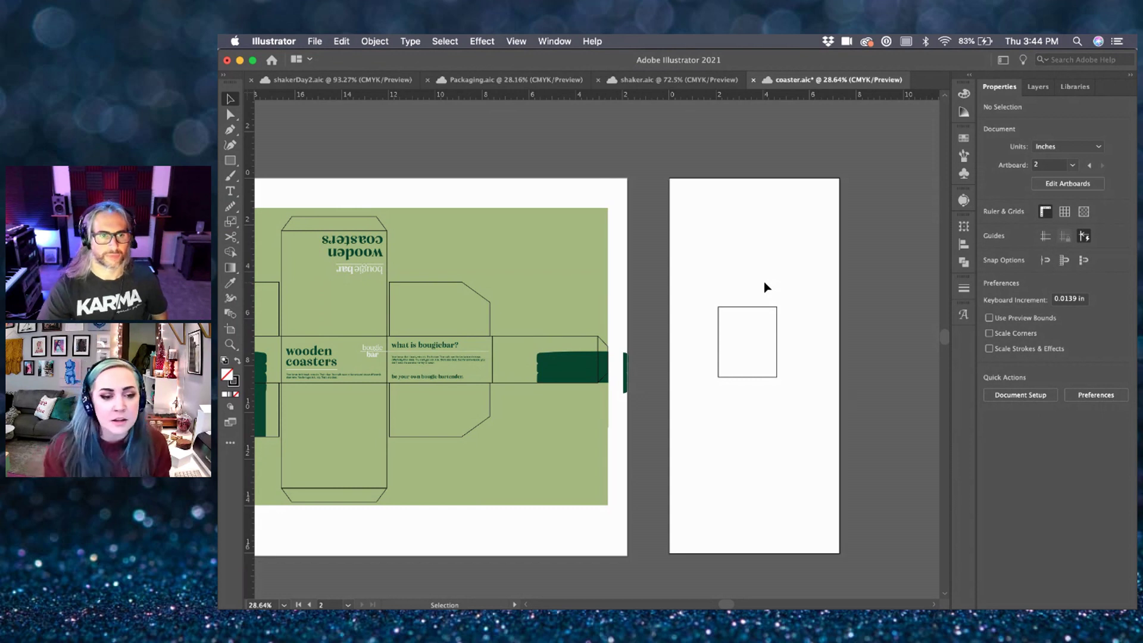
- Add an anchor point at the midpoint of the outlined rectangle's top edge
left_click(720, 327)
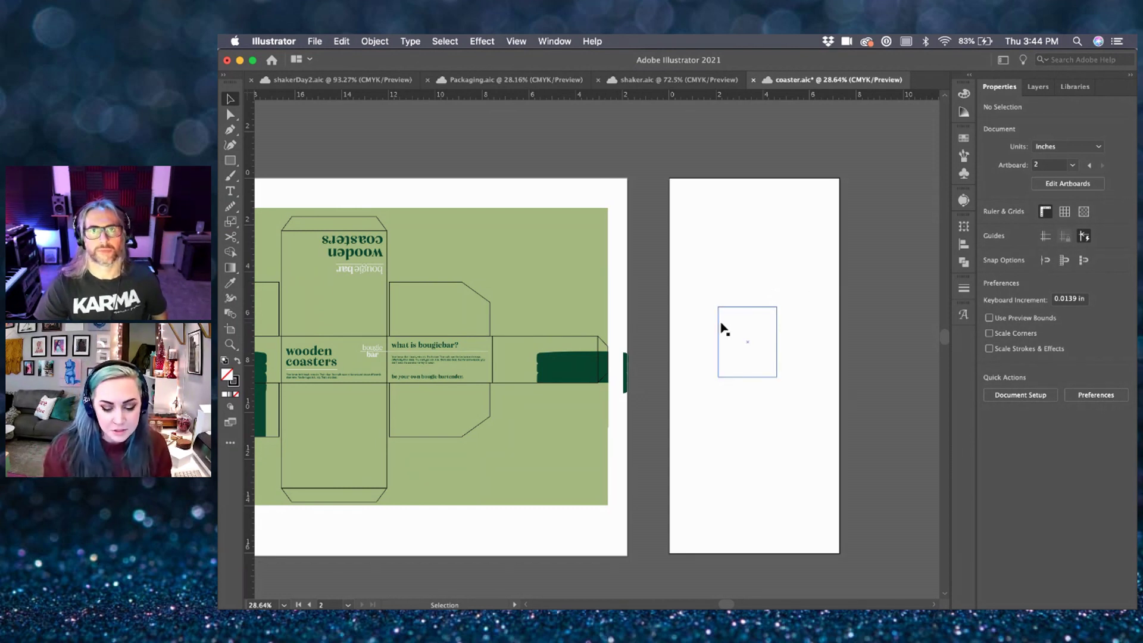
scroll(721, 324, "up", 3, "alt")
scroll(720, 327, "up", 1, "alt")
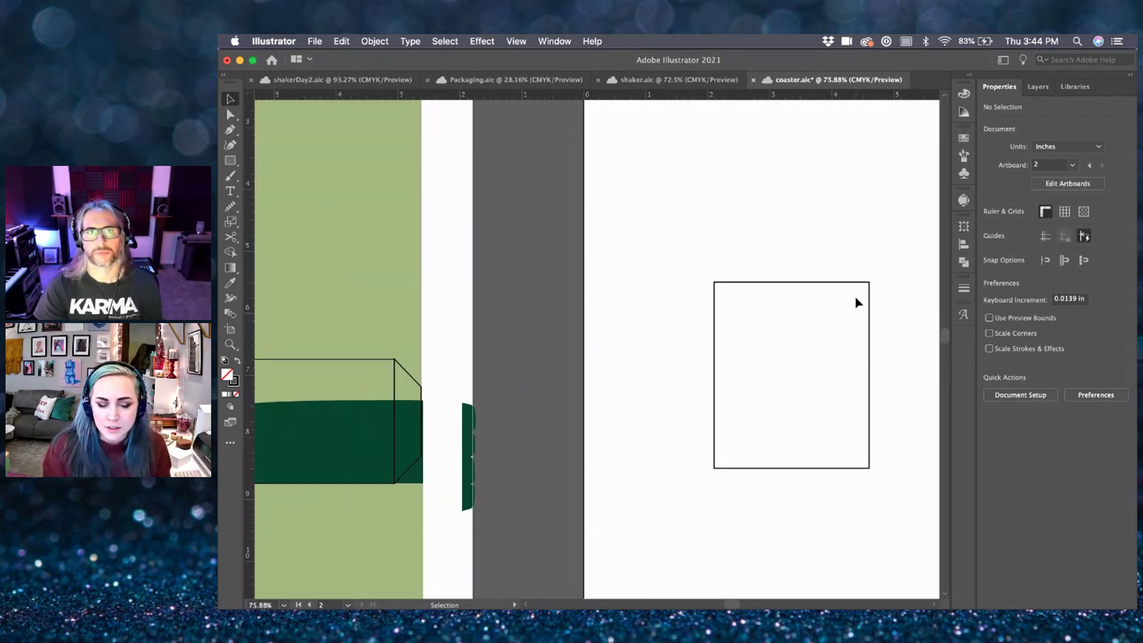
scroll(856, 299, "up", 2, "alt")
scroll(785, 317, "right", 2)
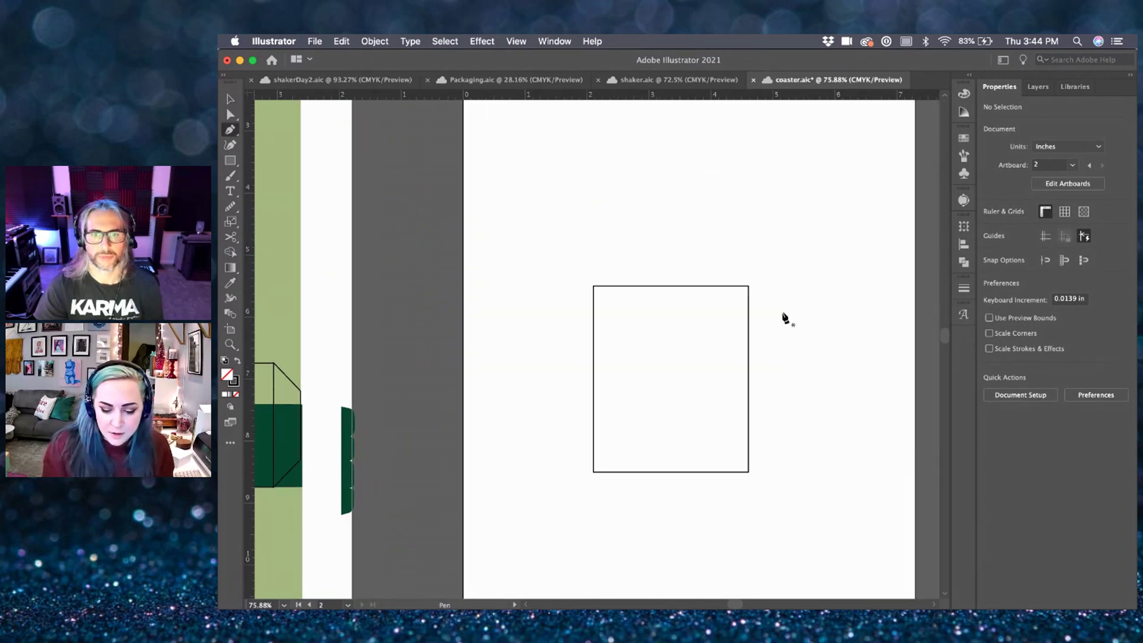
key("p")
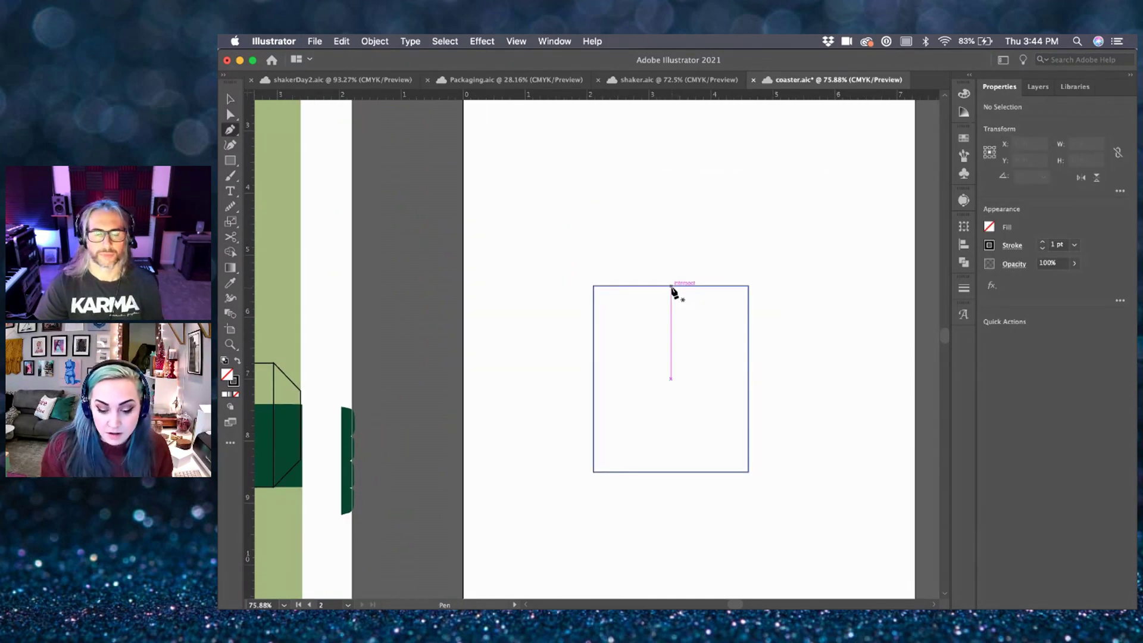
key("plus")
left_click(671, 287)
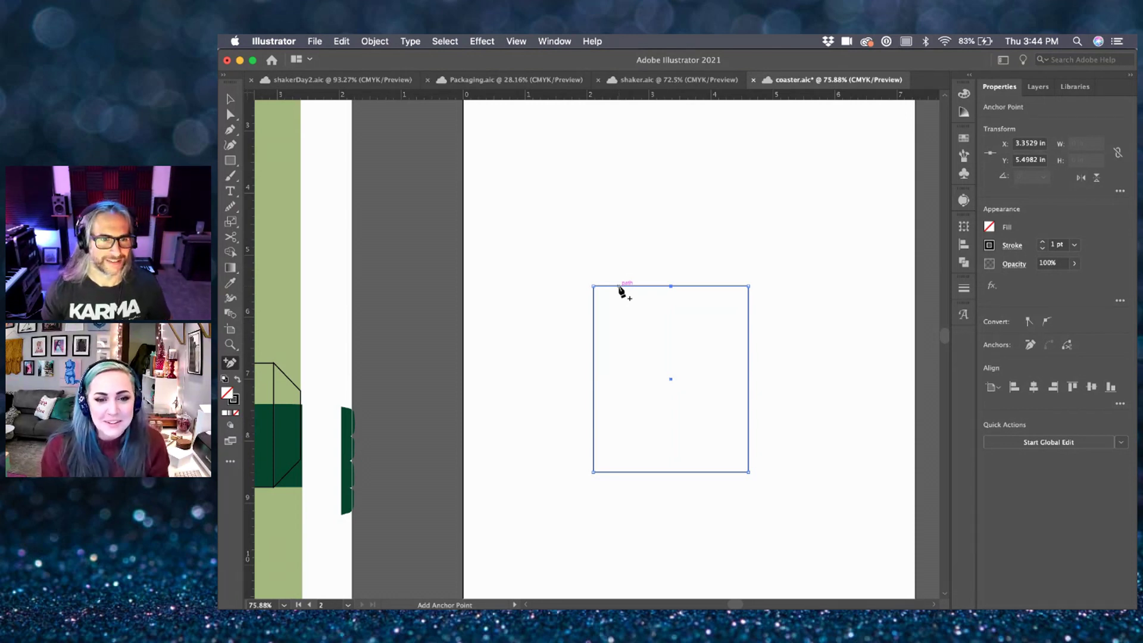
left_click(670, 287)
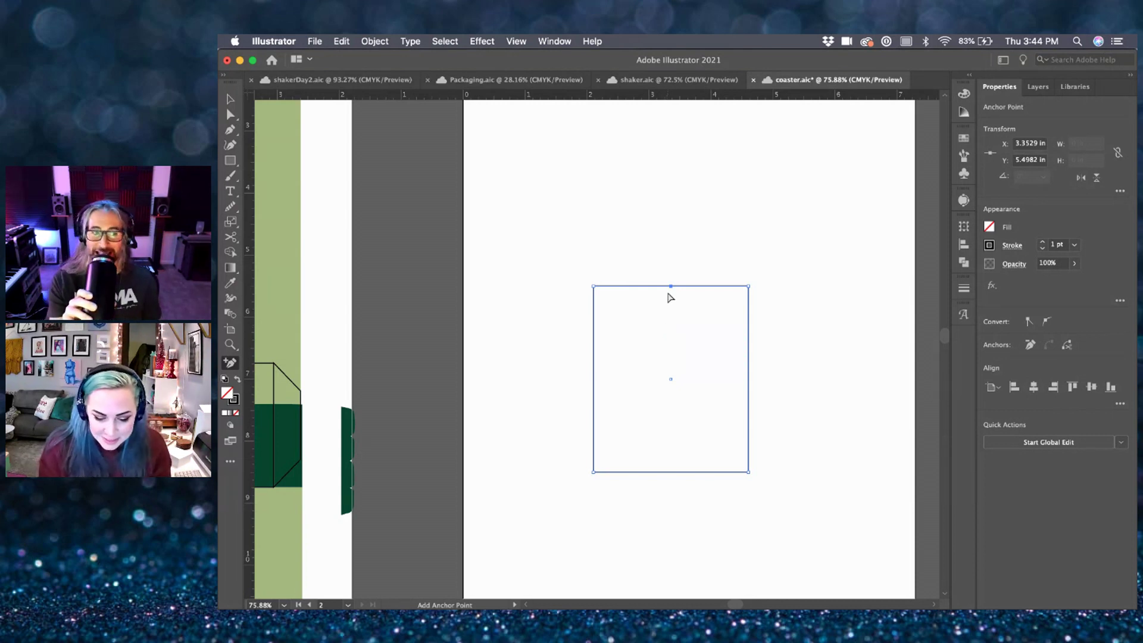
- Try to raise the top edge's middle anchor point into a shallow peak, undo the move, and deselect the rectangle
key("a")
left_click_drag(670, 286, 673, 271)
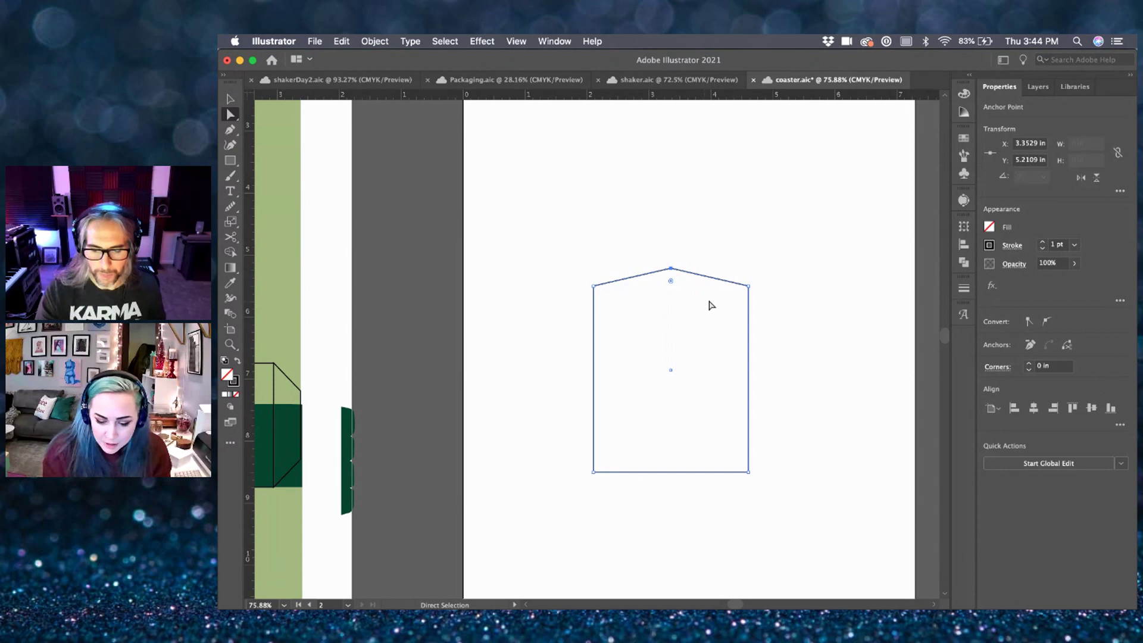
key("super+z")
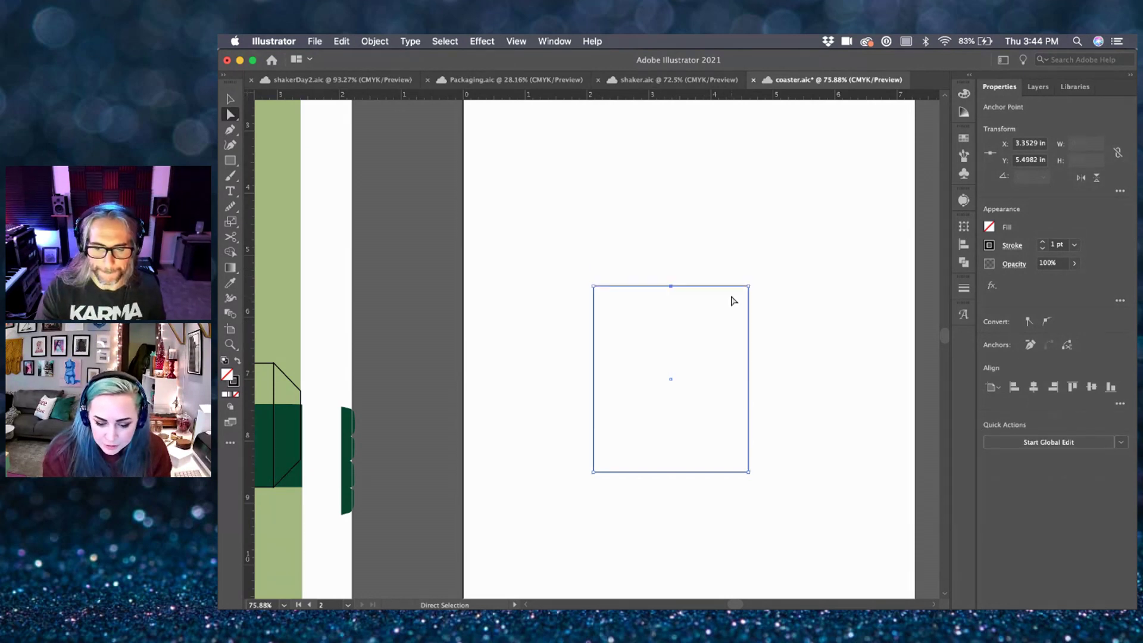
left_click(684, 332)
- Draw an ellipse about 2.49 by 1.63 in across the rectangle's width, and move it up to straddle the top edge
left_click_drag(231, 160, 291, 184)
left_click(657, 257)
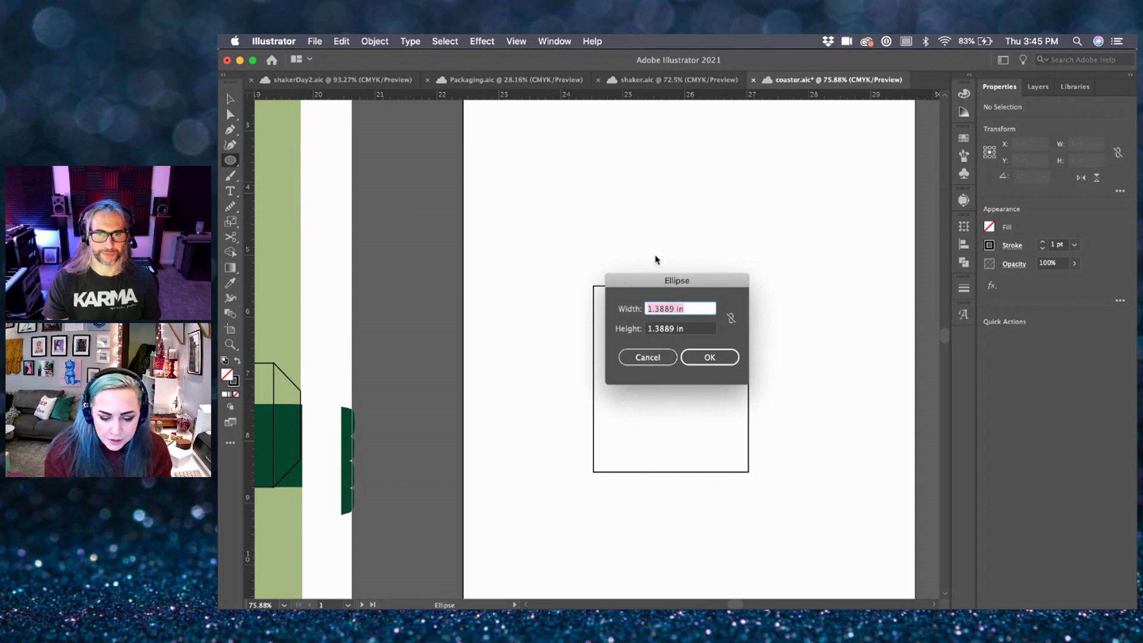
left_click(643, 358)
left_click_drag(593, 276, 748, 387)
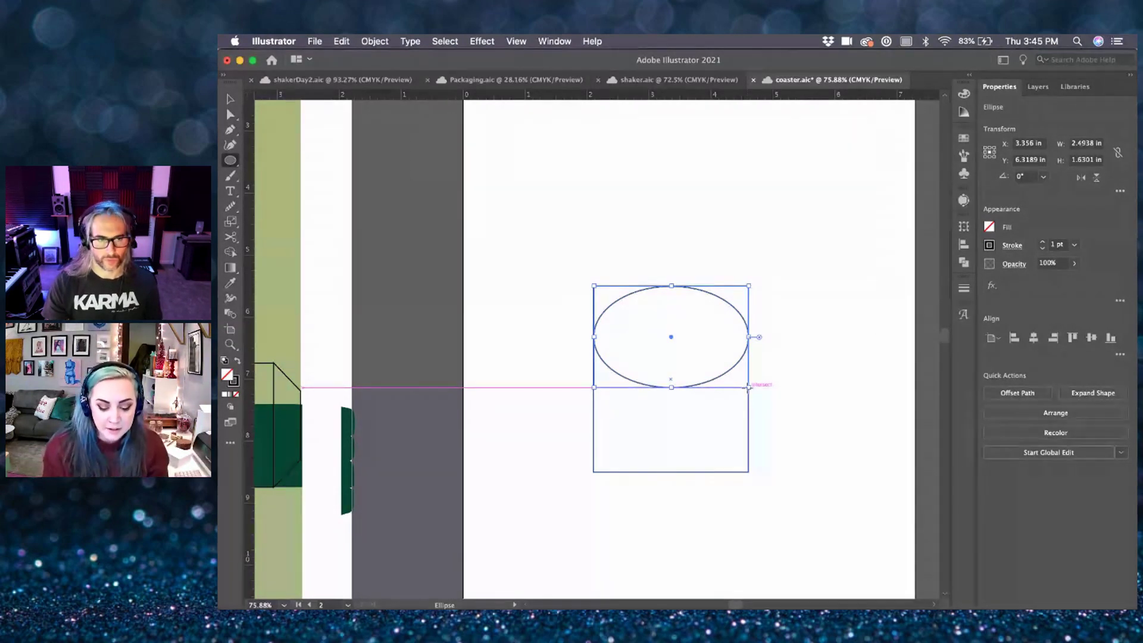
key("v")
left_click_drag(732, 301, 731, 284)
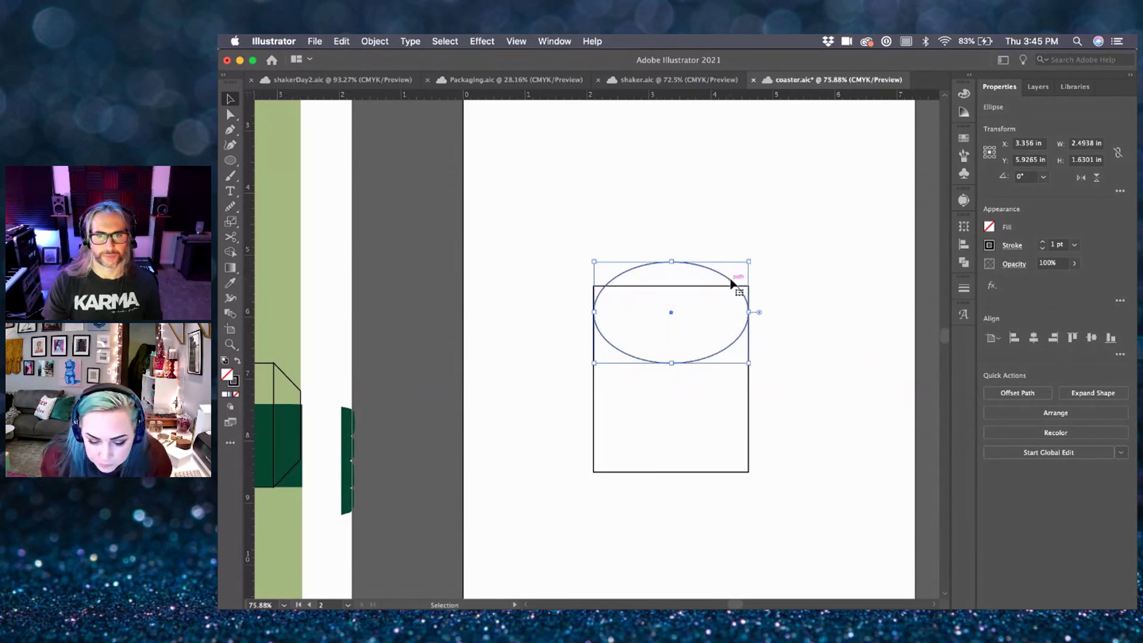
left_click_drag(731, 277, 732, 254)
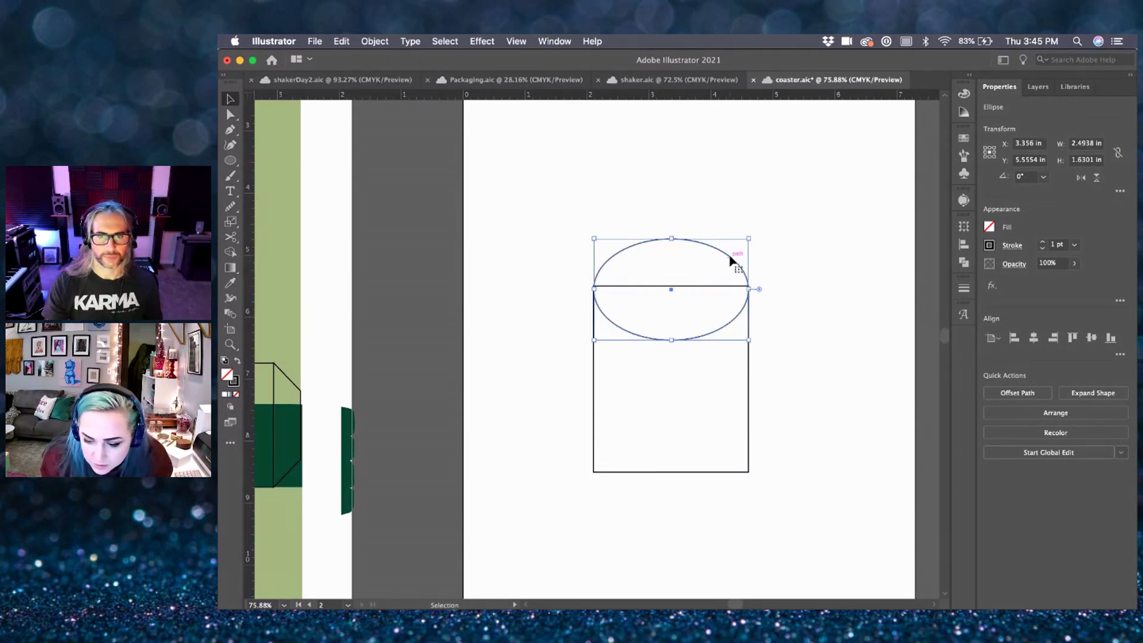
- Try a height of 2 in for the ellipse
left_click(1102, 161)
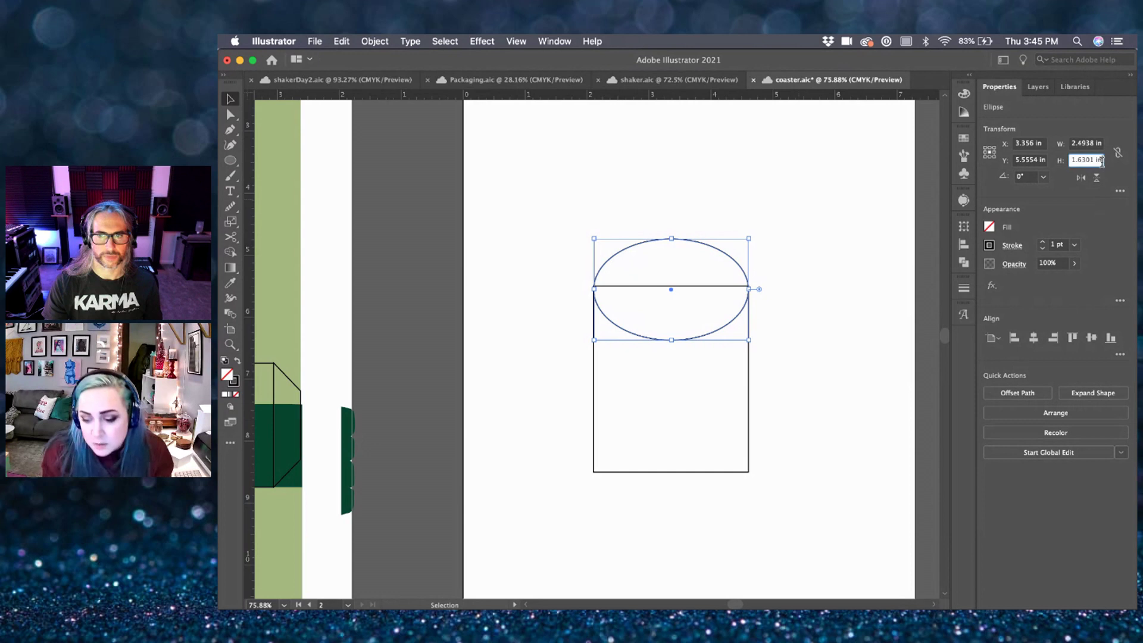
type("2")
key("Return")
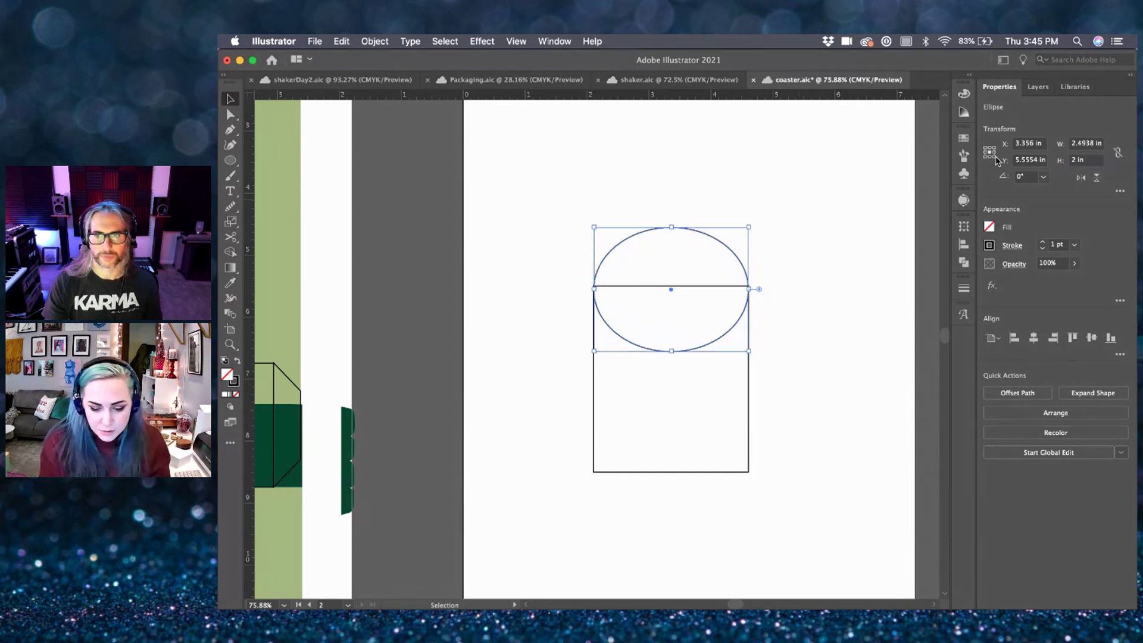
left_click(808, 297)
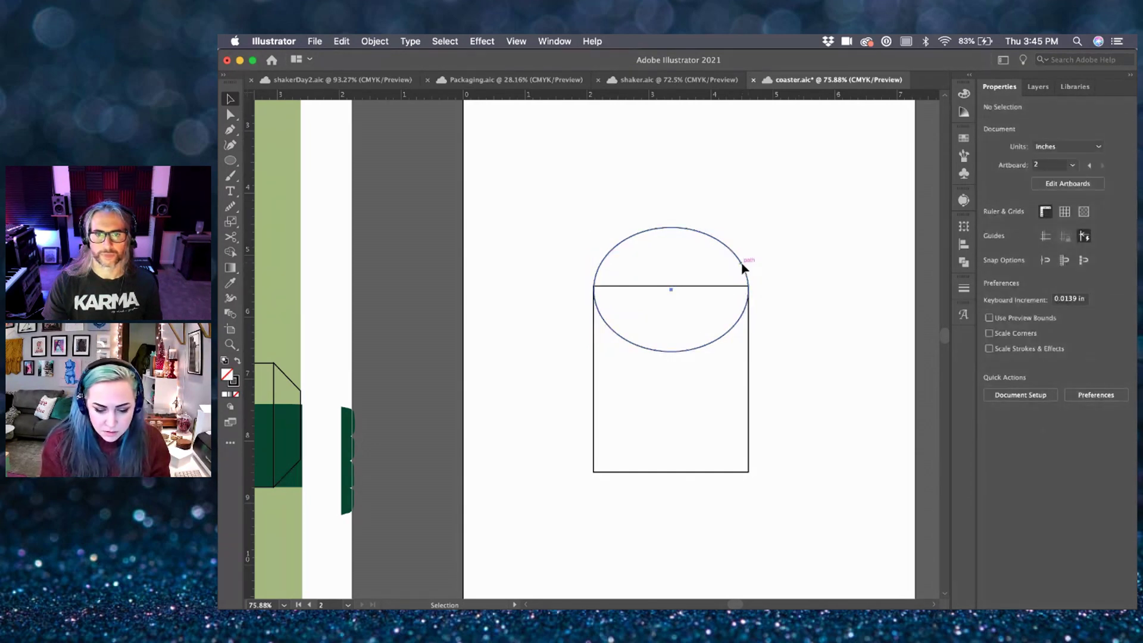
- Set the ellipse's height to 1 in and center it vertically on the rectangle's top edge
left_click(742, 266)
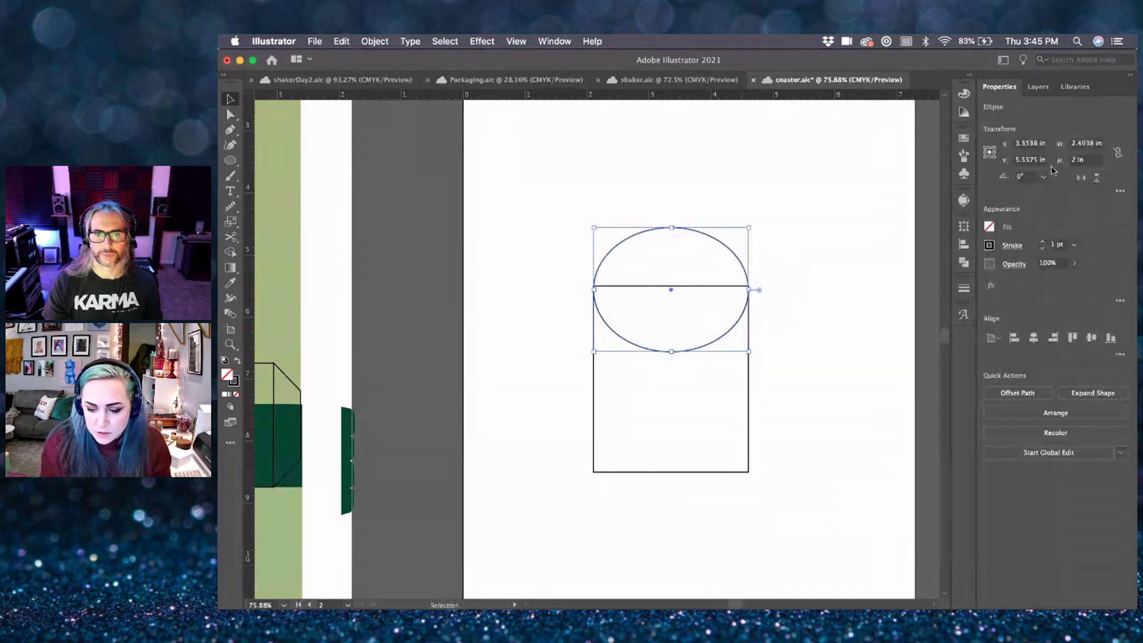
left_click(1084, 161)
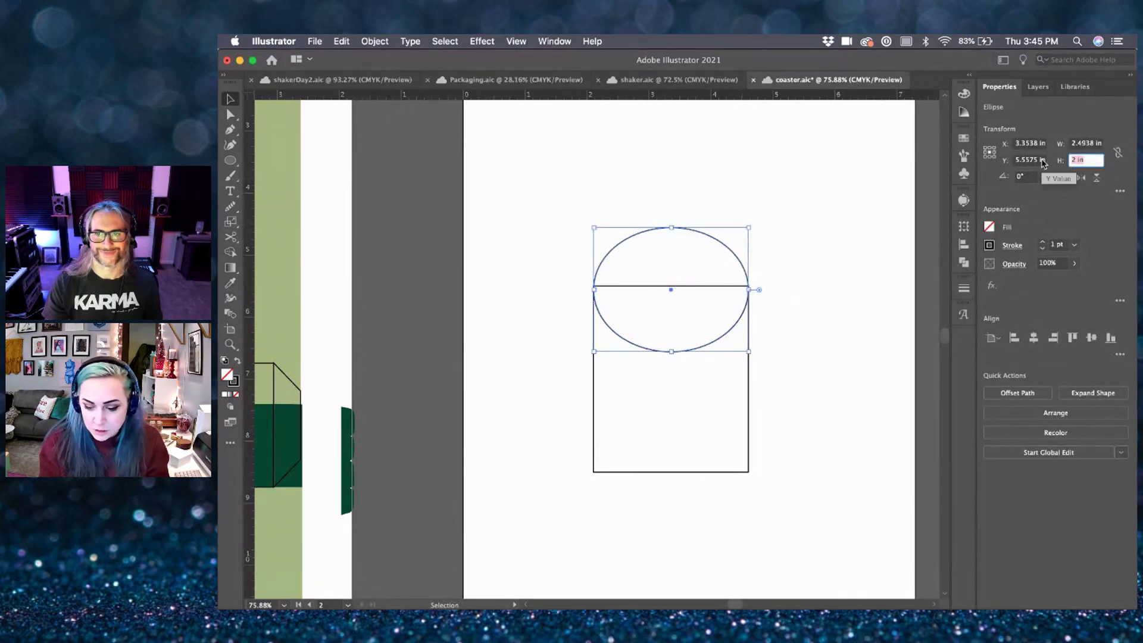
key("Return")
left_click(702, 302)
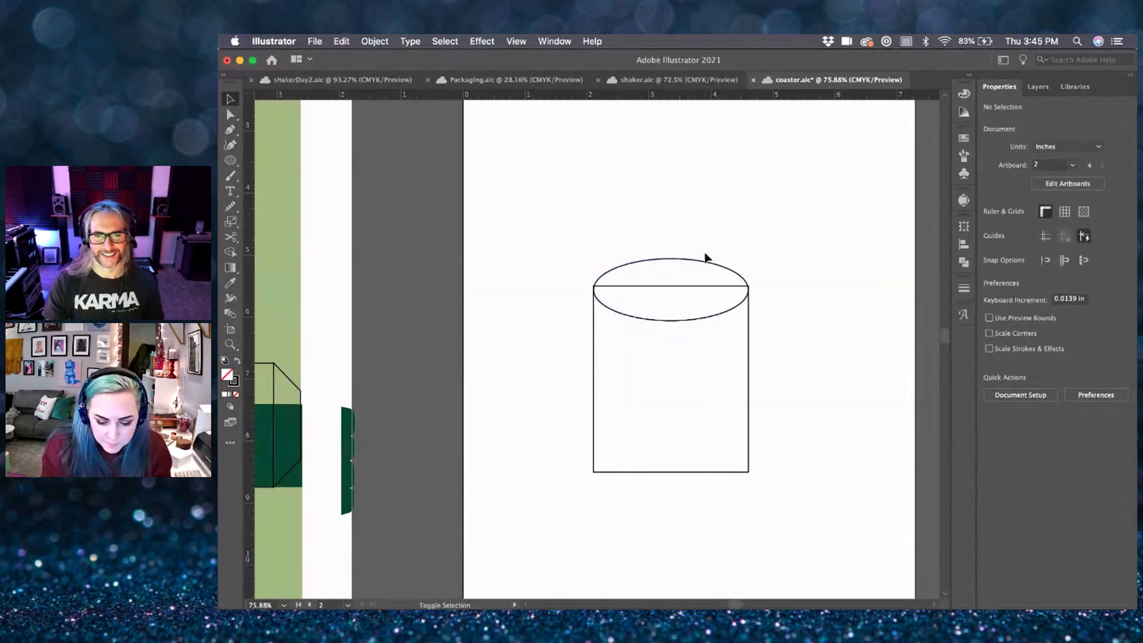
left_click_drag(697, 260, 698, 256)
- Unite the ellipse and rectangle into a single arched outline, and deselect it
left_click_drag(780, 257, 692, 355)
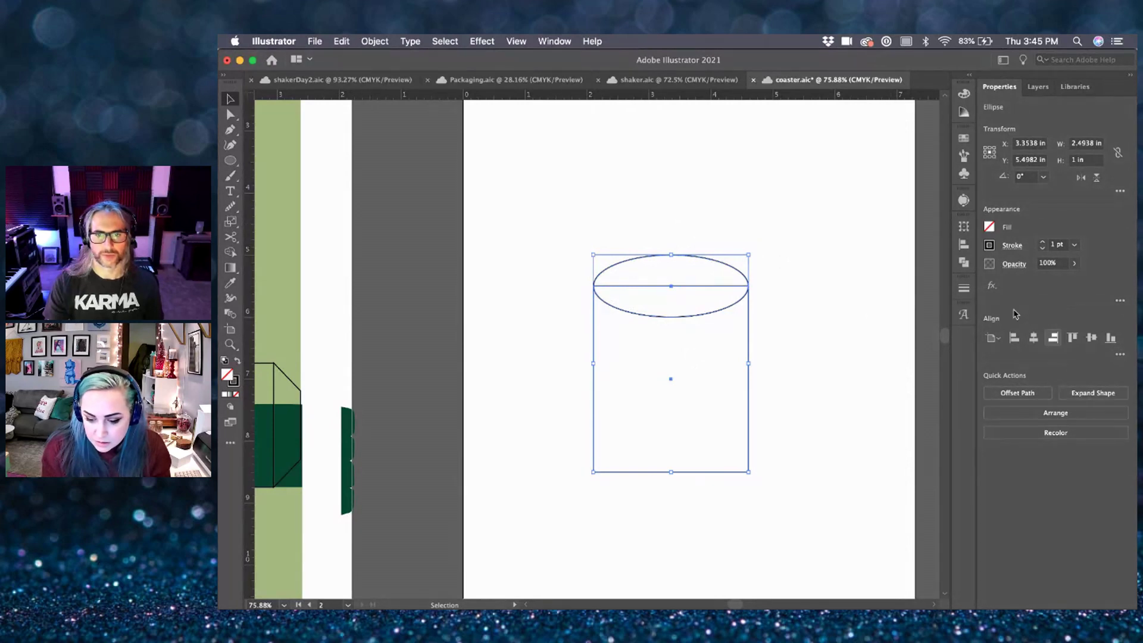
left_click(963, 262)
left_click(809, 255)
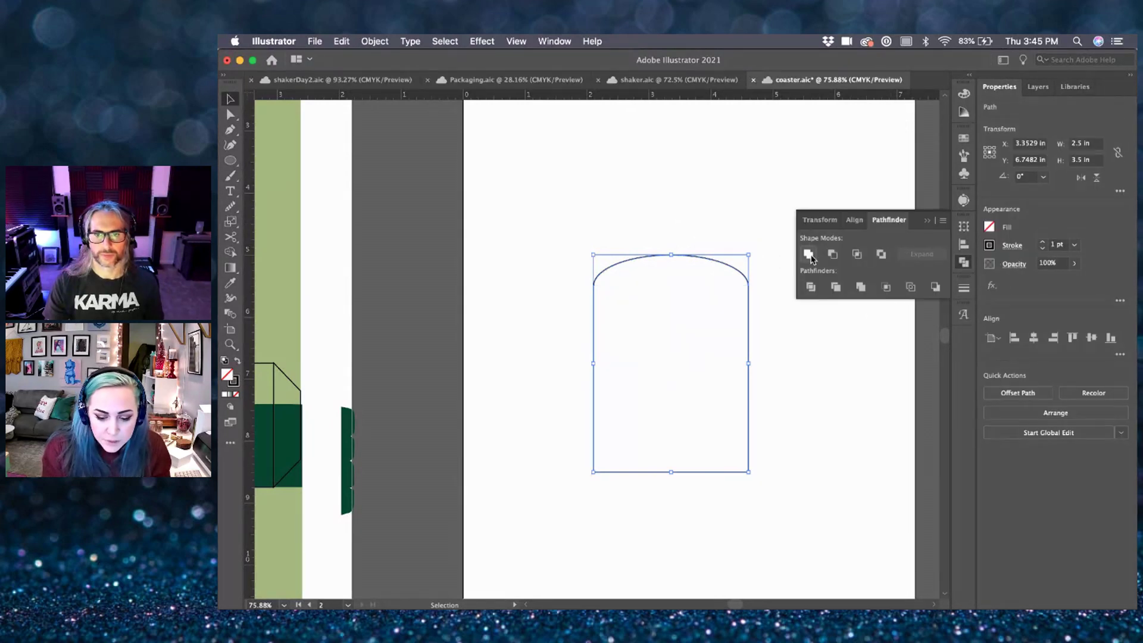
left_click(780, 346)
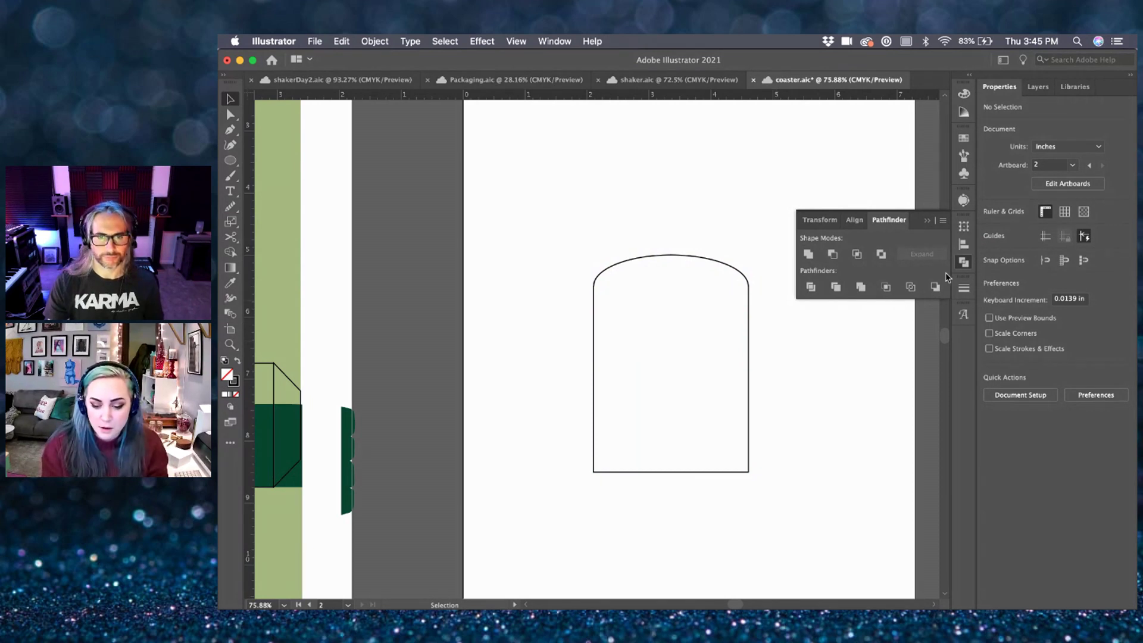
left_click(965, 265)
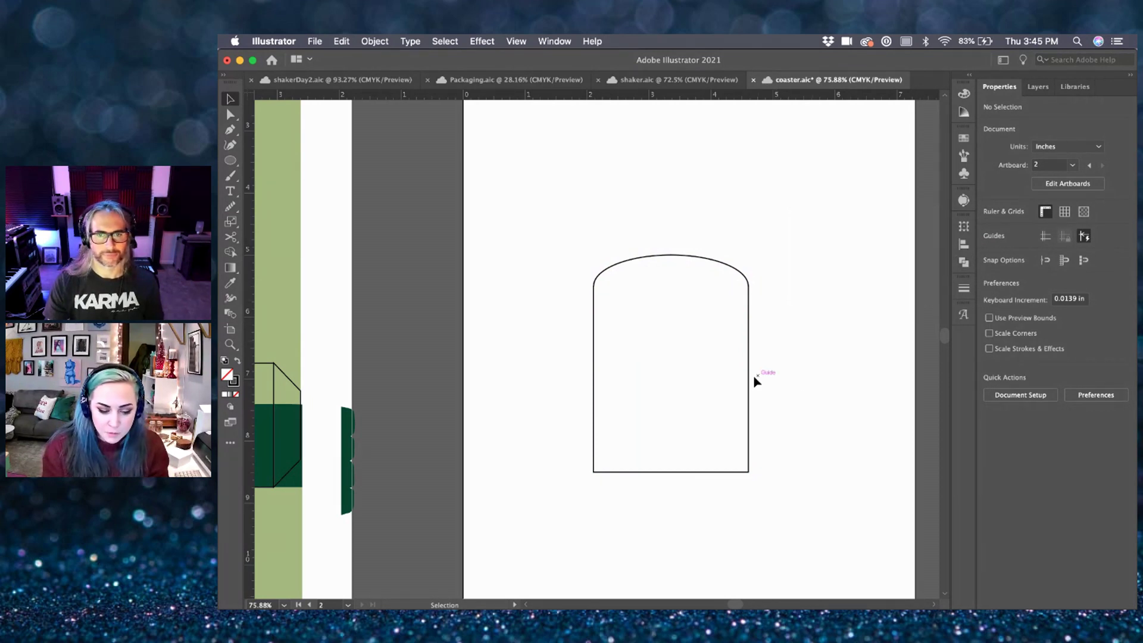
- Draw a rectangle around the arched outline, fill it with the coaster dieline's light green, and send it to the back
key("m")
left_click_drag(569, 232, 767, 478)
key("i")
left_click(294, 306)
key("v")
key("super+shift+bracketleft")
left_click(788, 296)
- Adjust the green background rectangle's edges so it extends slightly beyond the arched outline on every side
scroll(755, 256, "right", 1)
left_click_drag(748, 252, 760, 266)
left_click_drag(768, 485, 749, 480)
left_click(820, 438)
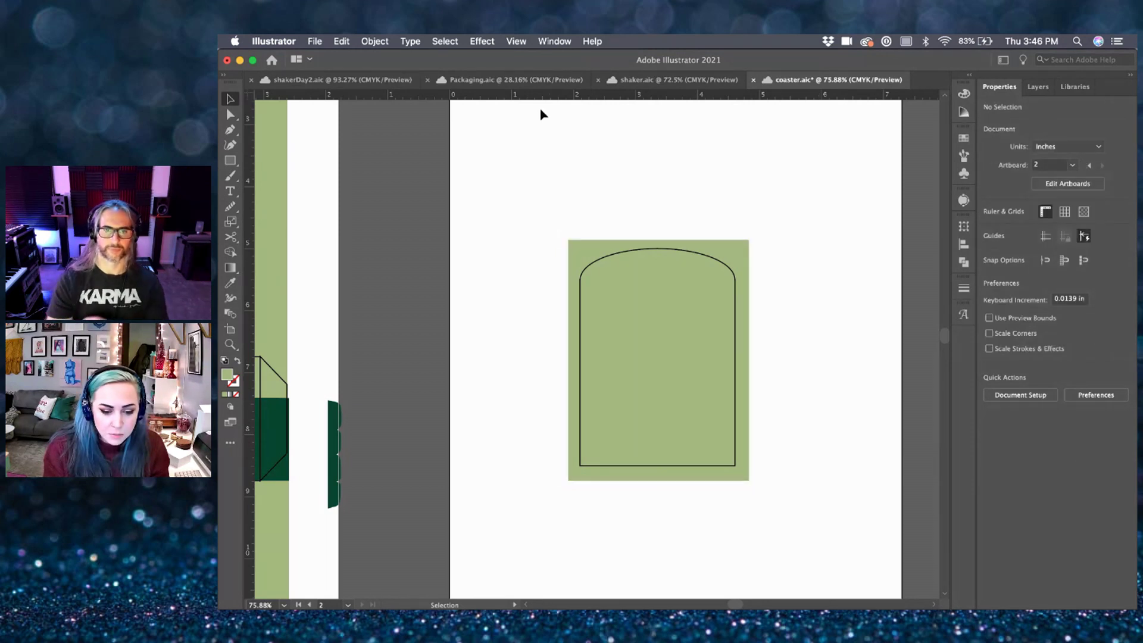
- Copy the Smoke Me Up recipe text block from Packaging.aic into coaster.aic, placing it outside the second artboard's right edge
left_click(529, 84)
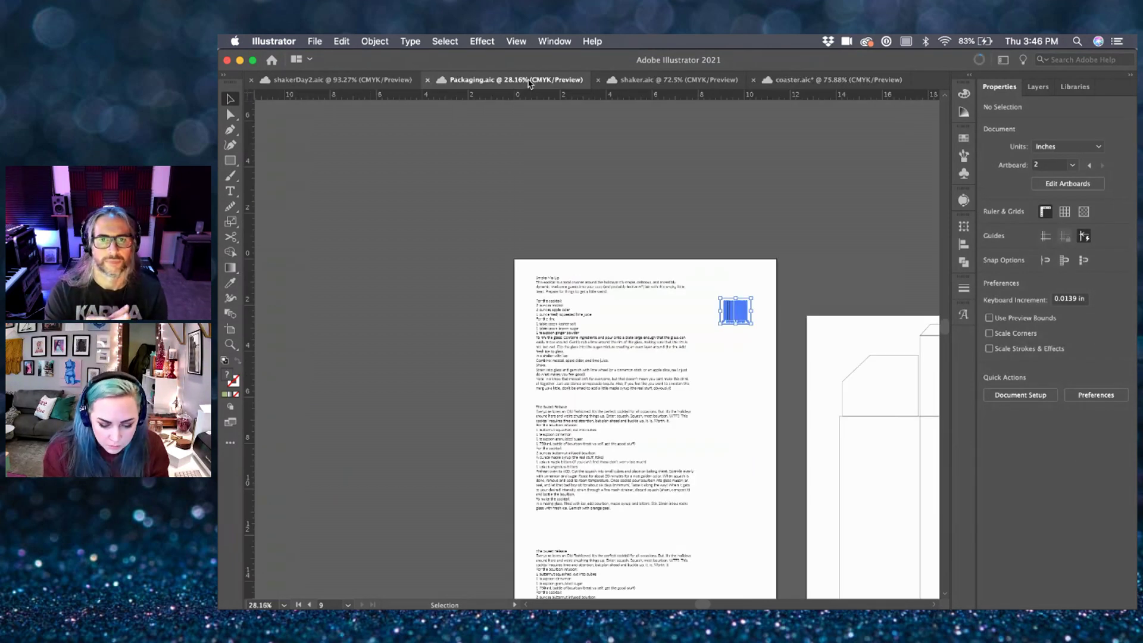
left_click(563, 318)
left_click(562, 317)
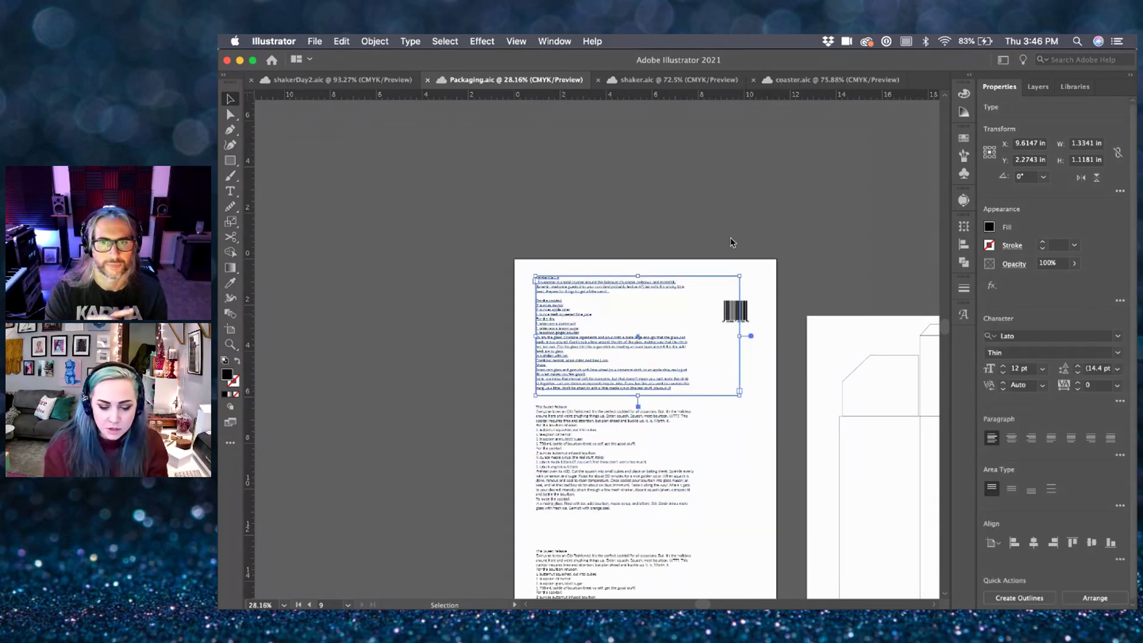
left_click(832, 80)
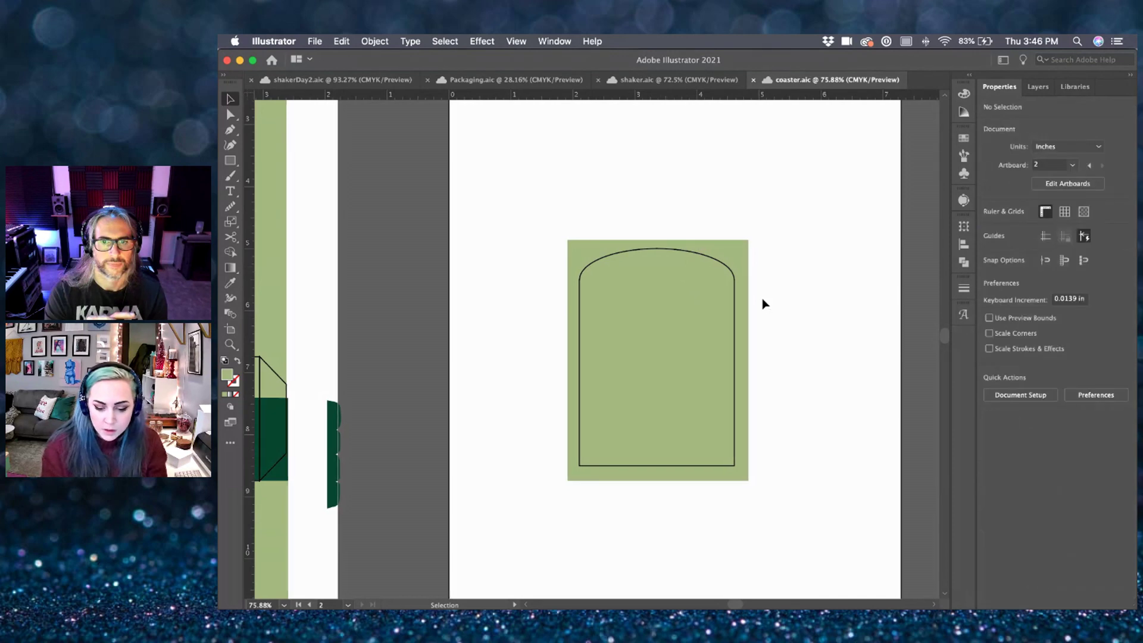
scroll(764, 304, "right", 5)
type("Smoke Me Up This cocktail is a total crusher around the holidays! It's simple, delicious, and incredibly dynamic. Welcome guests into your cozy (and probably festive AF) lair with this smoky little treat. Prepare for things to get a little weird.  For the cocktail: 2 ounces mezcal 2 ounces apple cider 1 ounce fresh squeezed lime juice For the rim: 1 tablespoon kosher salt 1 tablespoon brown sugar 1 teaspoon ginger powder To rim the glass: Combine ingredients and pour onto a plate large enough that the glass can easily move around. Gently rub a lime around the rim of the glass, making sure that the rim is not too wet. Dip the glass into the sugar mixture creating an even layer around the rim. Add fresh ice to glass. In a shaker with ice: Combine: mezcal, apple cider, and lime juice. Shake. Strain into glass and garnish with lime wheel (or a cinnamon stick, or an apple slice, really just do what makes you feel good). Note: we know that mezcal isn't for everyone, but that doesn't mean you cant make this drink all together. Just use blanco or reposado tequila. Also, if you feel like you want to sweeten this marg up a little, don't be afraid to add a little maple syrup (the real stuff, obviously)!")
left_click_drag(408, 229, 707, 251)
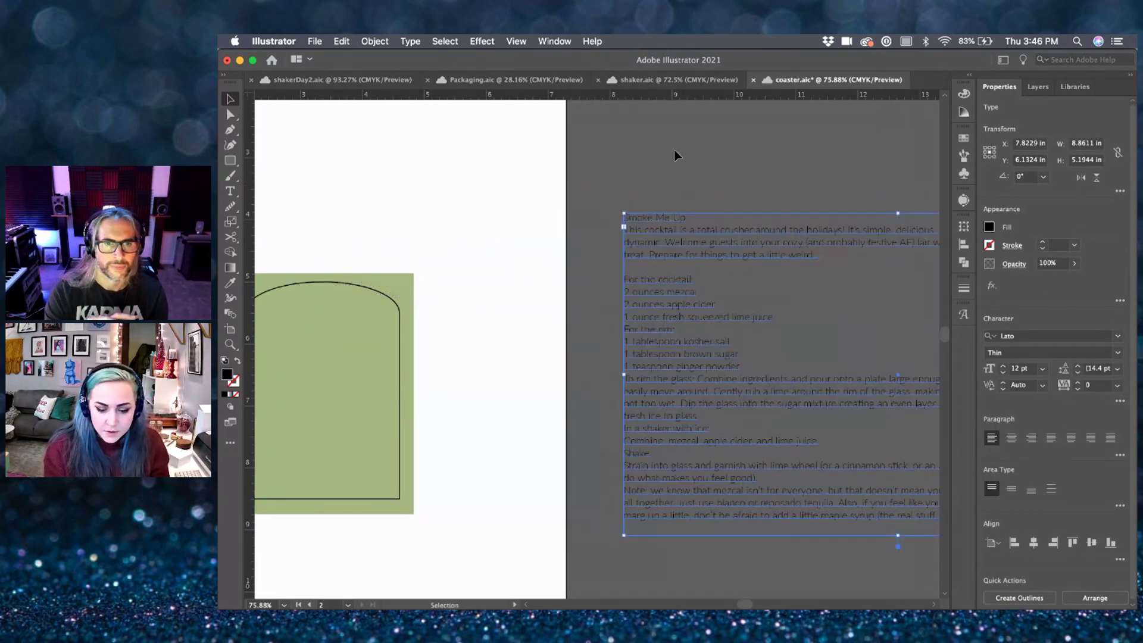
- Copy the grouped wooden coasters heading, divider line and body text from the front panel of the coasters dieline
left_click(674, 155)
scroll(439, 369, "down", 2)
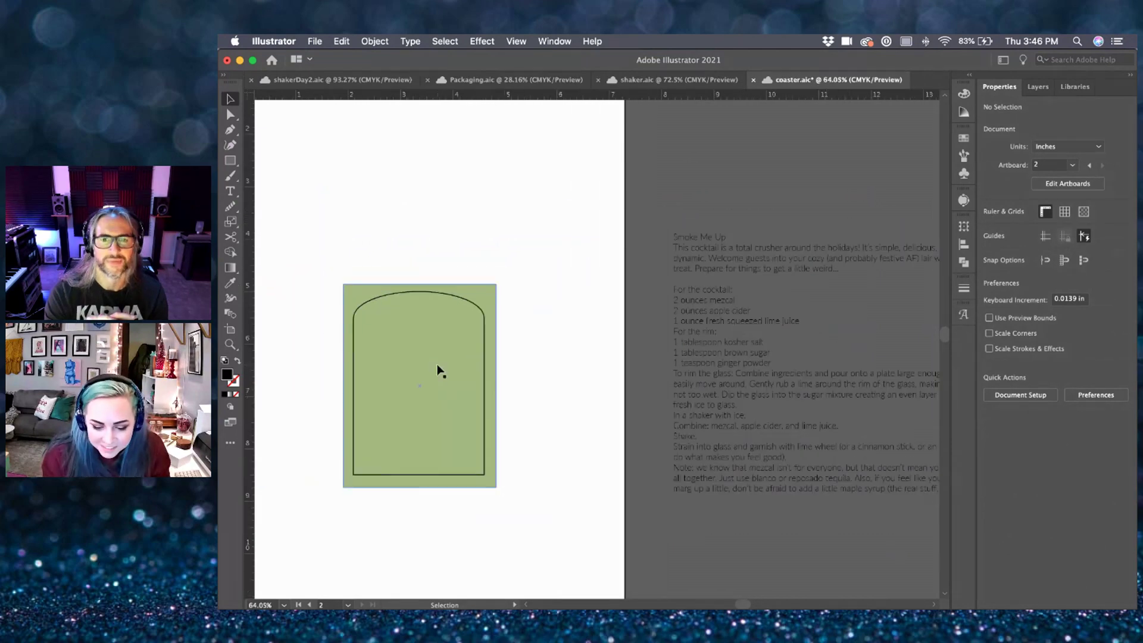
scroll(438, 369, "left", 3)
scroll(439, 369, "down", 1)
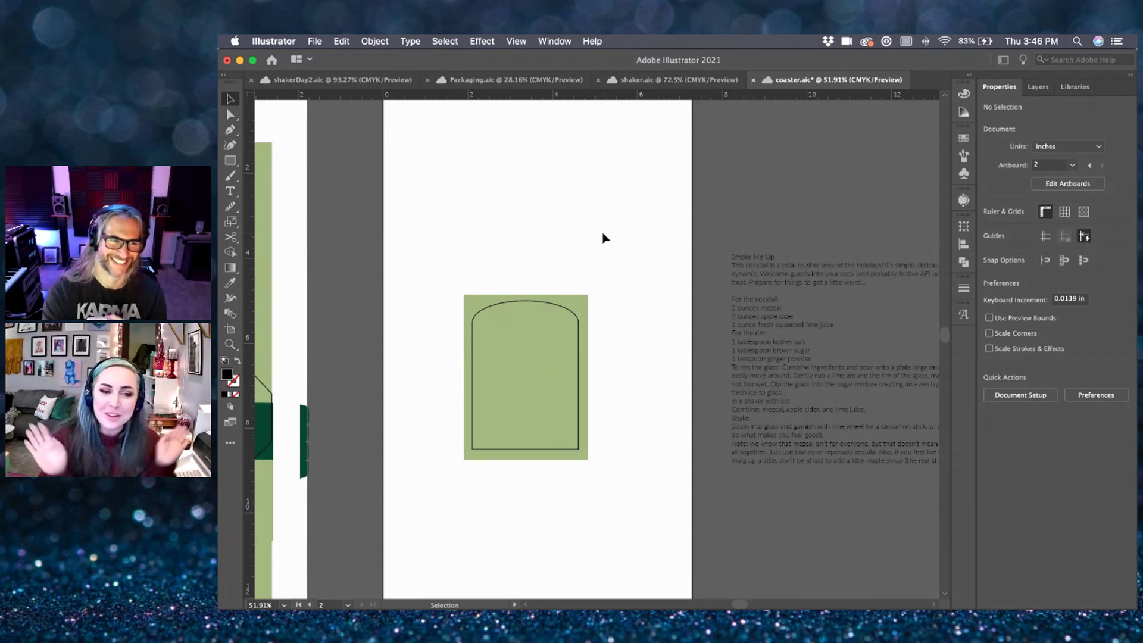
scroll(655, 273, "left", 3)
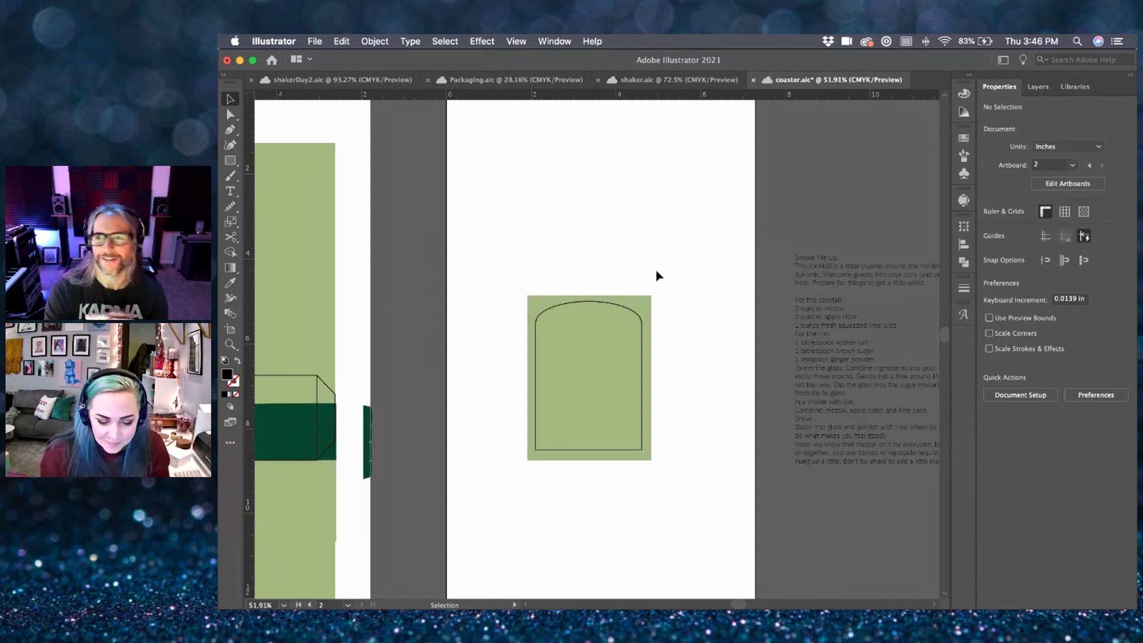
scroll(655, 274, "down", 2)
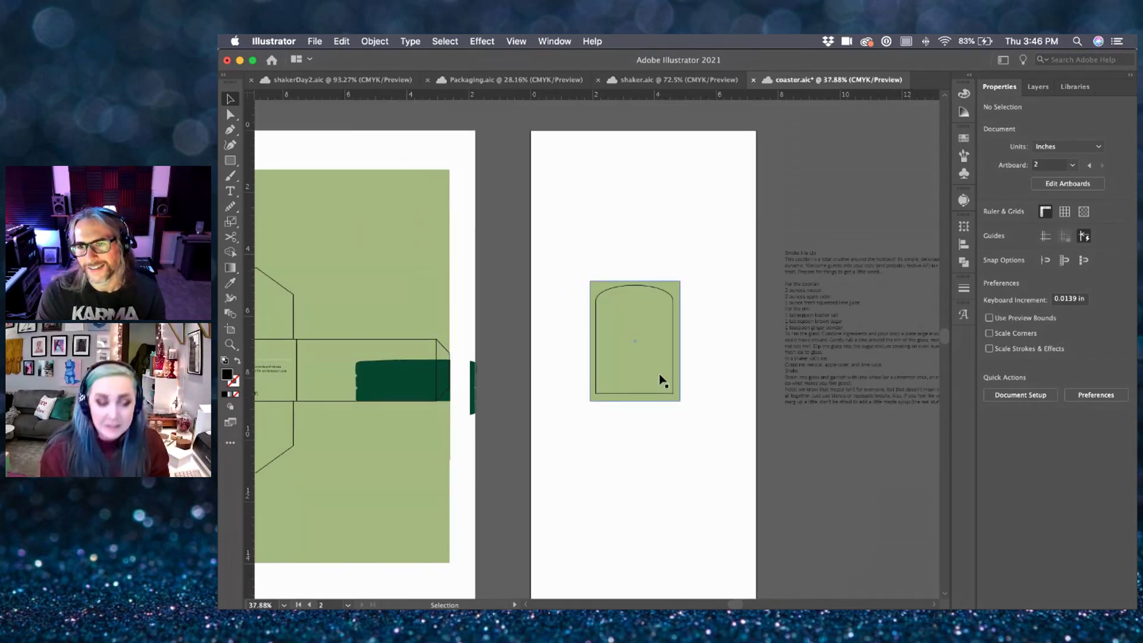
scroll(663, 381, "left", 2)
scroll(662, 381, "up", 1)
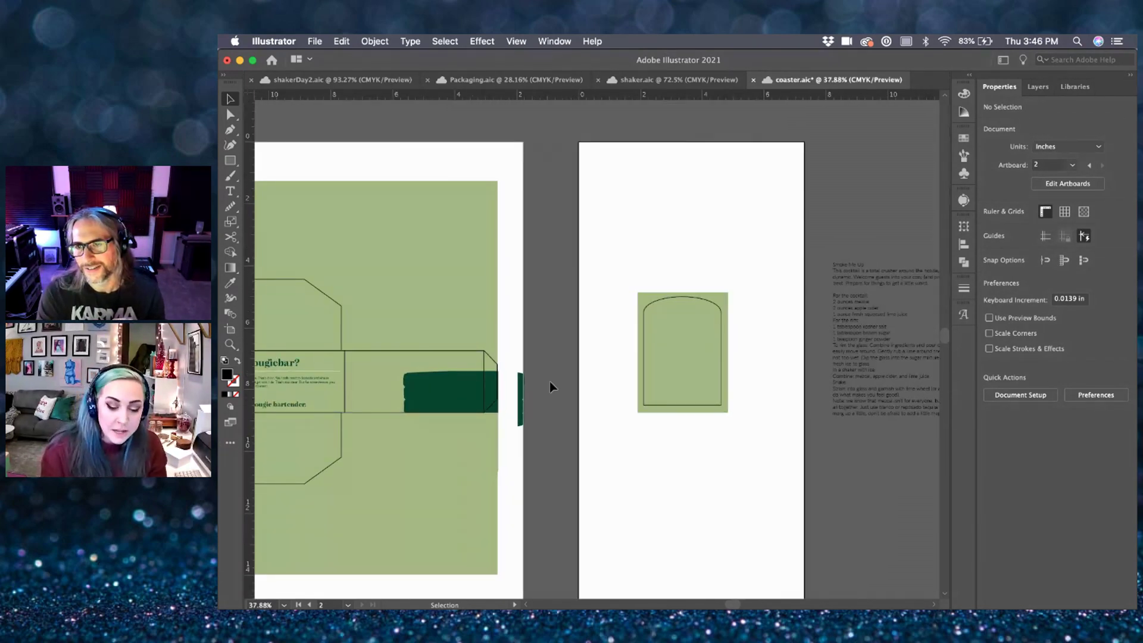
scroll(549, 381, "left", 4)
scroll(549, 381, "down", 1)
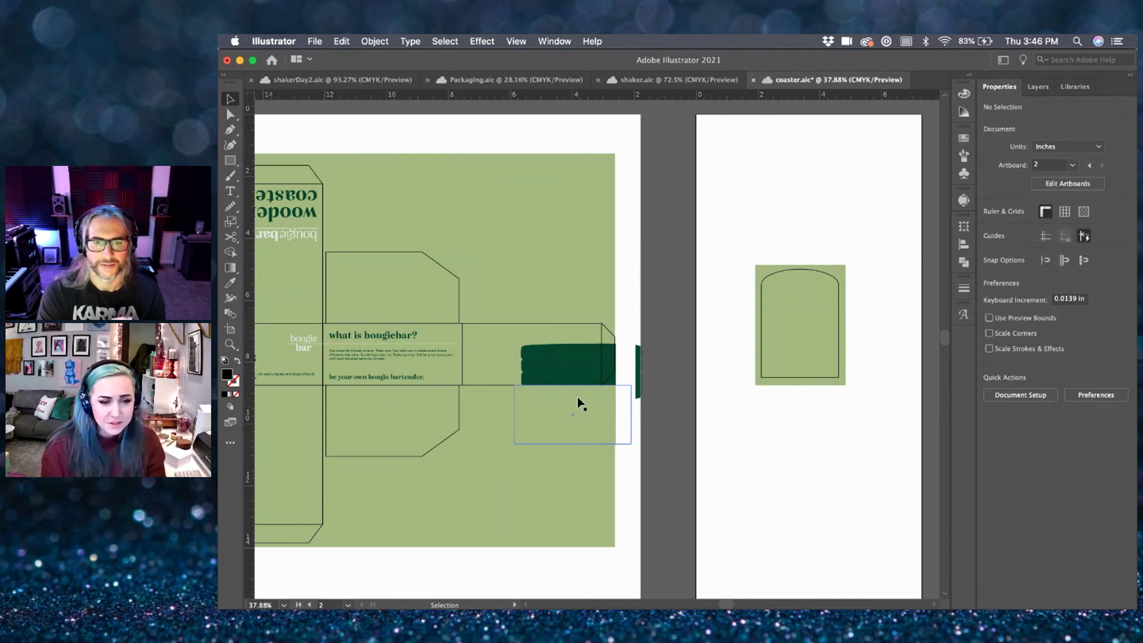
scroll(576, 402, "left", 3)
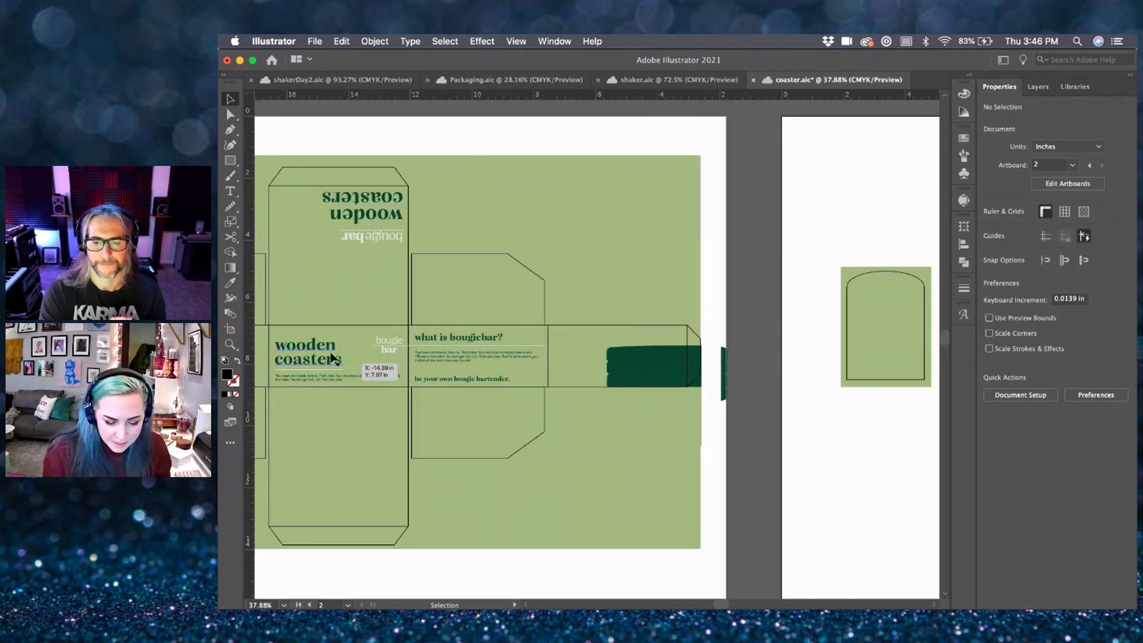
left_click(340, 379)
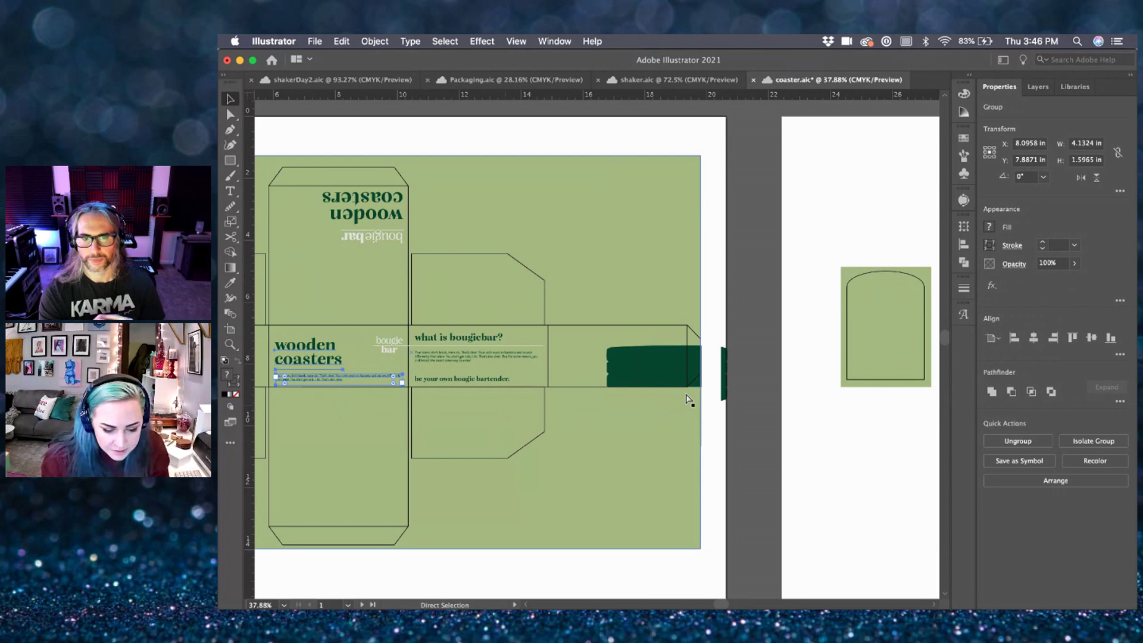
- Paste the copied text group on the second artboard and position it inside the arched outline, leaving it deselected
scroll(684, 393, "right", 8)
scroll(684, 393, "up", 1)
left_click(734, 345)
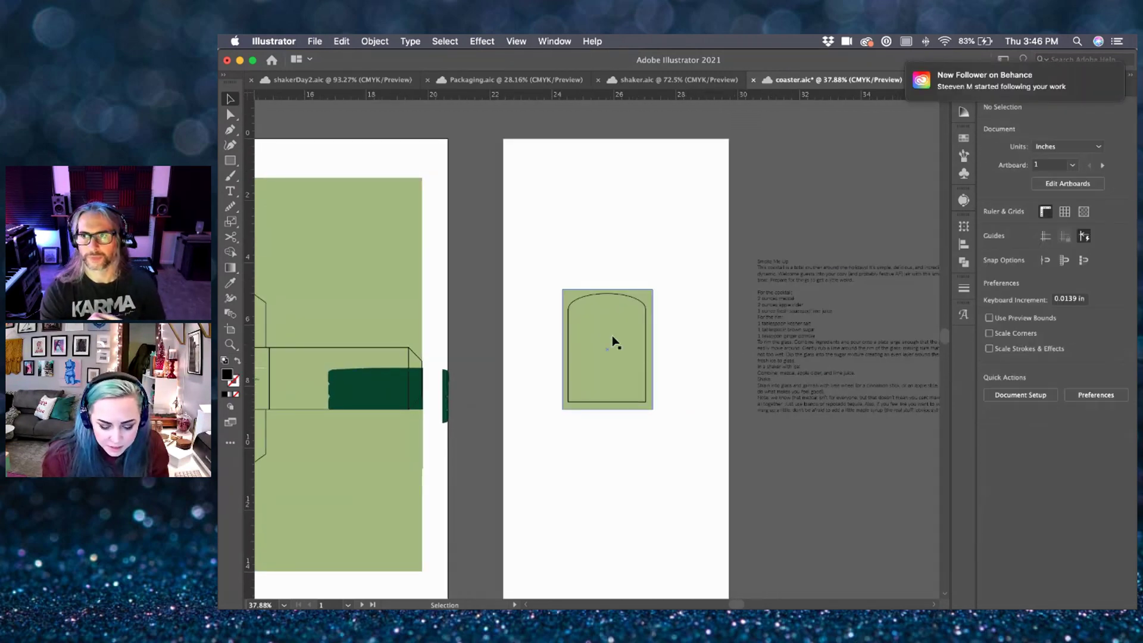
scroll(612, 336, "up", 3)
key("super+v")
left_click_drag(582, 352, 637, 352)
left_click(748, 339)
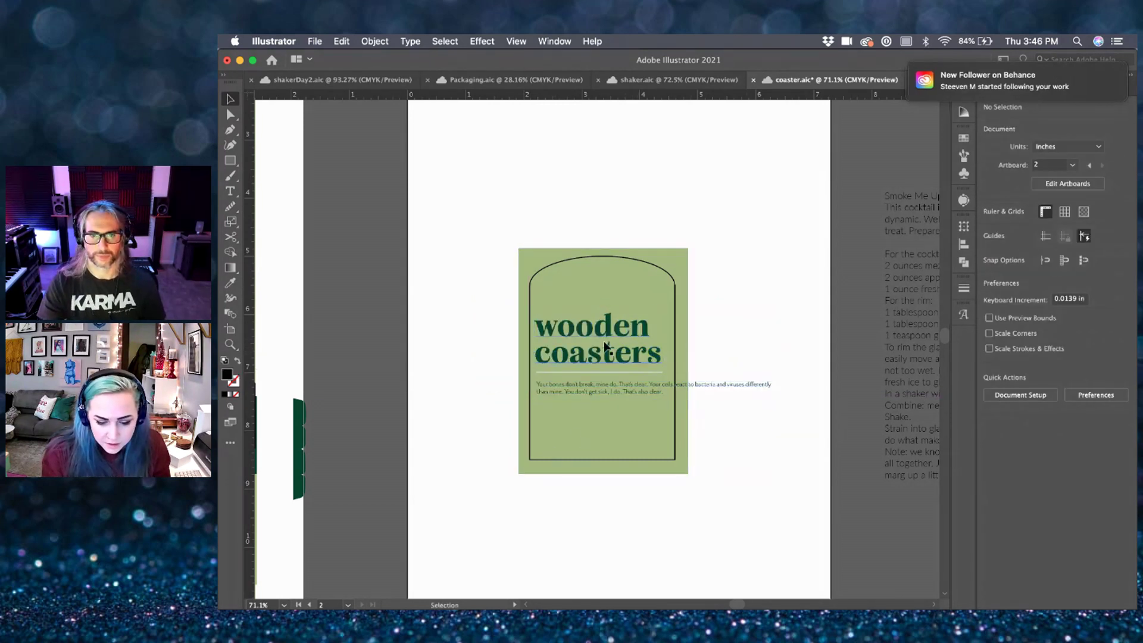
- Replace the pasted heading inside the arch with "cocktail mix-in" on two lines, and deselect it
left_click(544, 331)
double_click(544, 330)
key("t")
left_click_drag(536, 325, 665, 343)
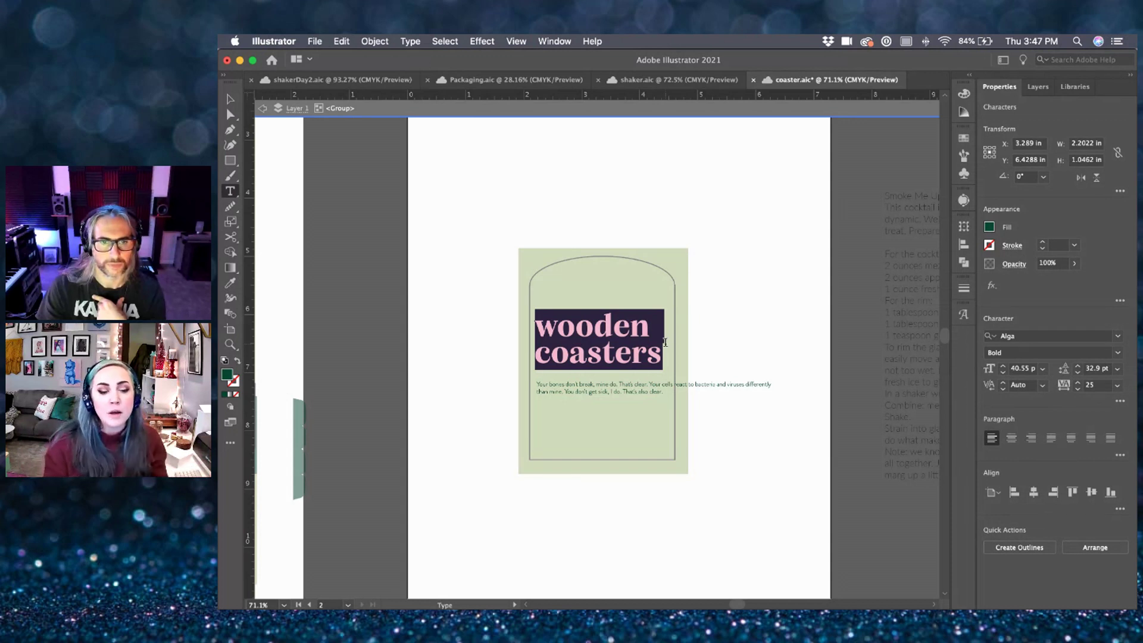
type("cox")
key("BackSpace")
type("cktail")
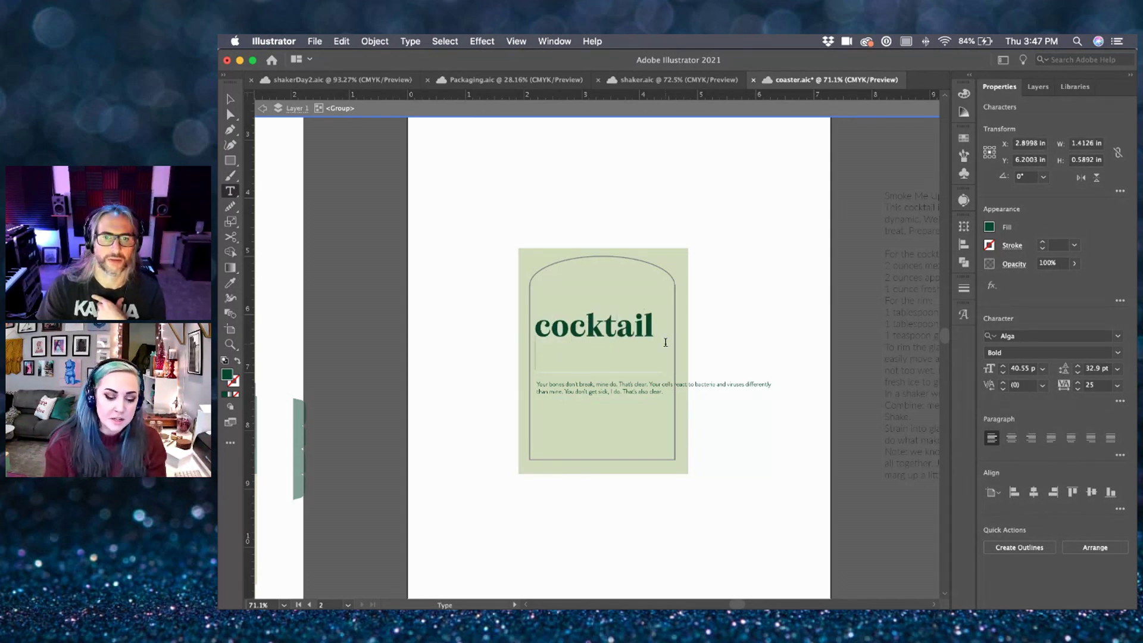
key("Return")
type("mixer")
key("BackSpace")
key("BackSpace")
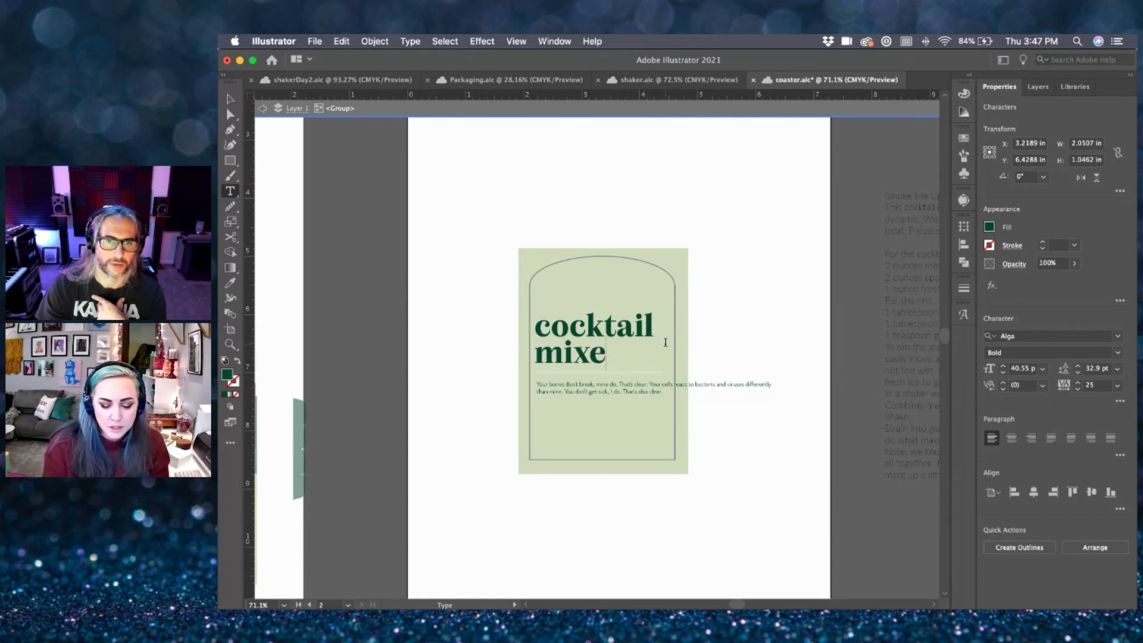
type("-in")
left_click(230, 99)
left_click(441, 181)
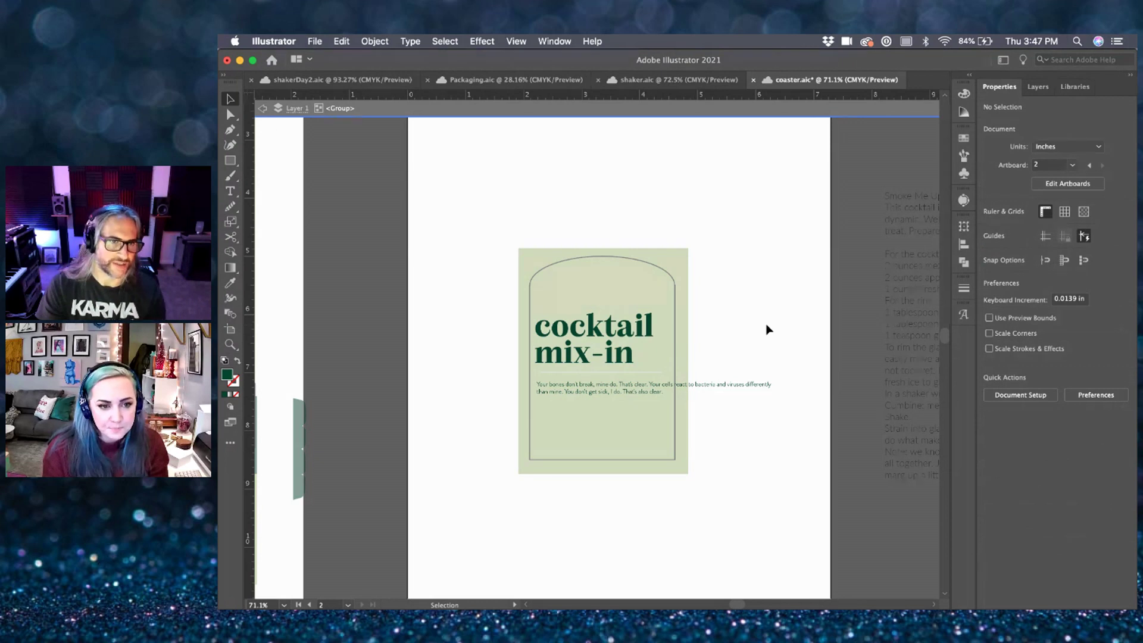
- Narrow the body text frame below the heading to the divider line's width, and exit the group's isolation mode
left_click(636, 386)
left_click(657, 395)
left_click_drag(776, 390, 661, 391)
left_click(724, 406)
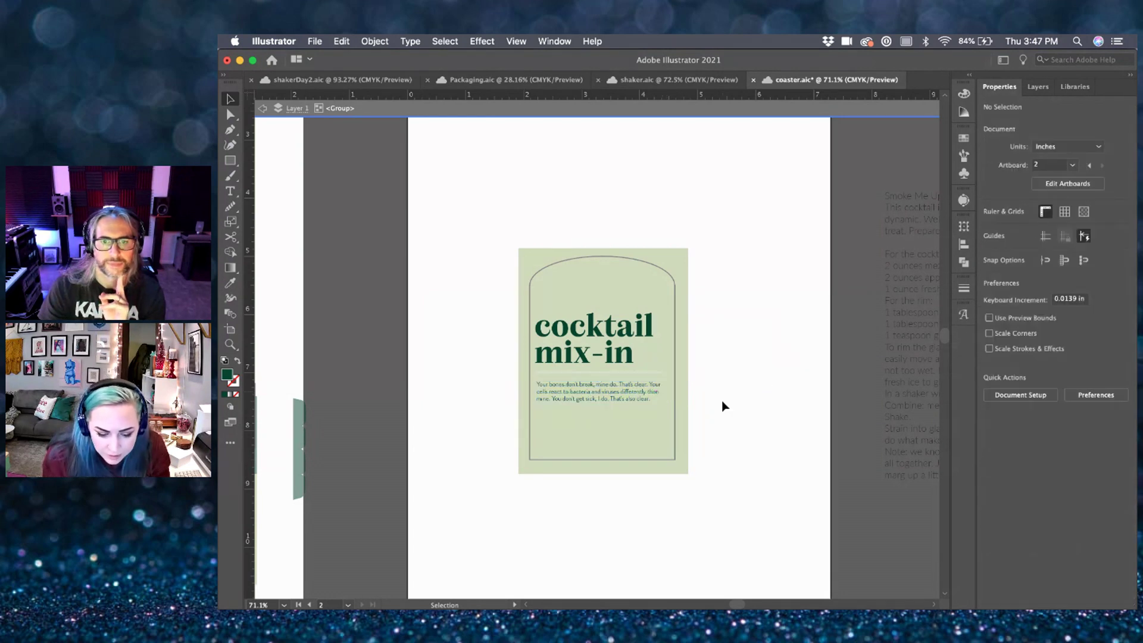
double_click(741, 376)
scroll(598, 427, "down", 1)
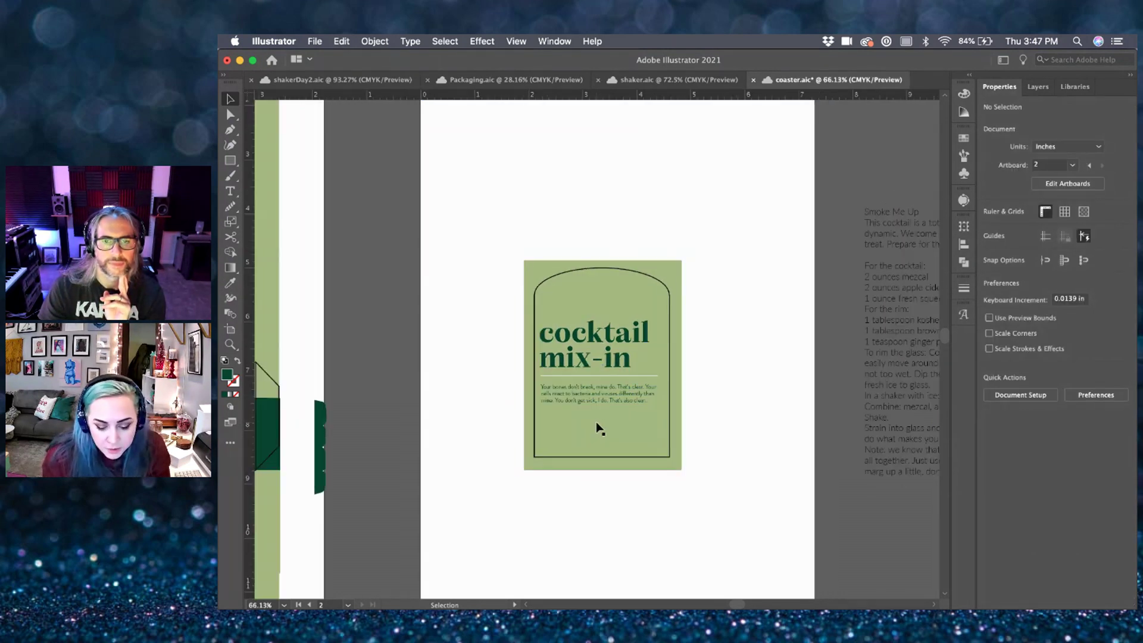
- Switch to shakerDay2.aic and copy the small black rectangle below the shaker dieline's lower flap
scroll(597, 428, "left", 2)
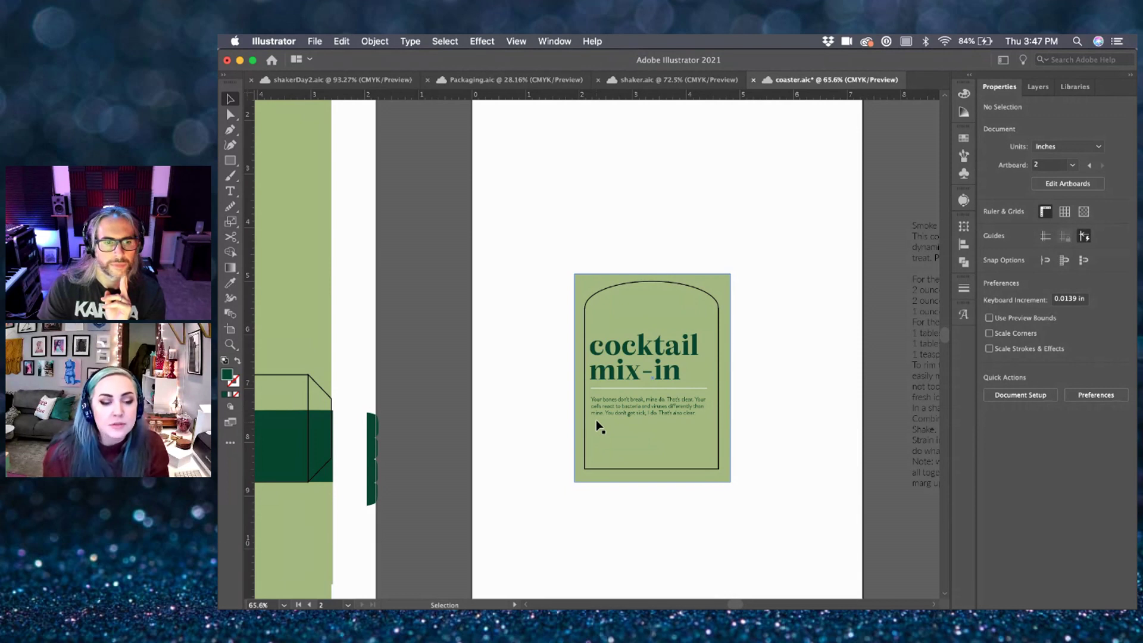
scroll(485, 407, "left", 2)
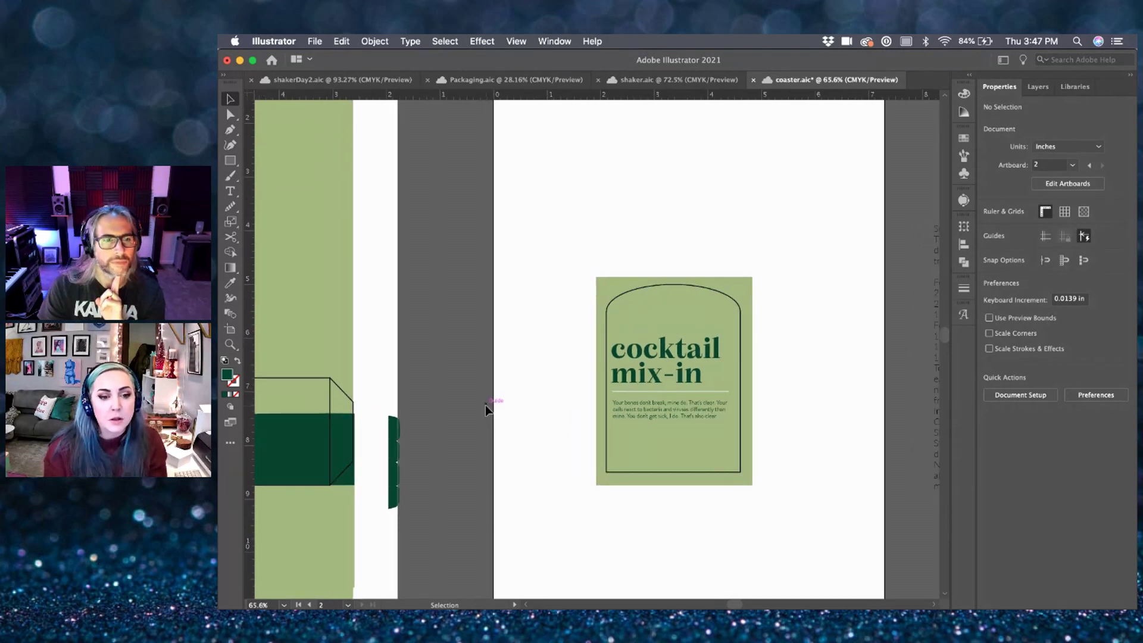
scroll(484, 405, "left", 10)
scroll(326, 430, "left", 15)
scroll(326, 430, "down", 6)
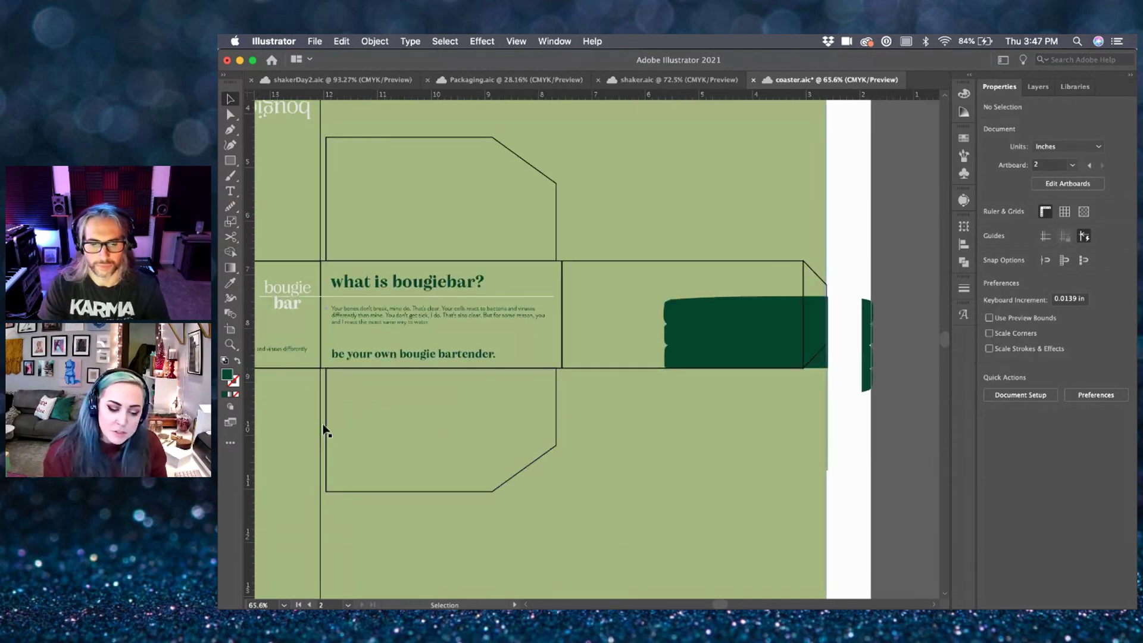
scroll(326, 430, "up", 3)
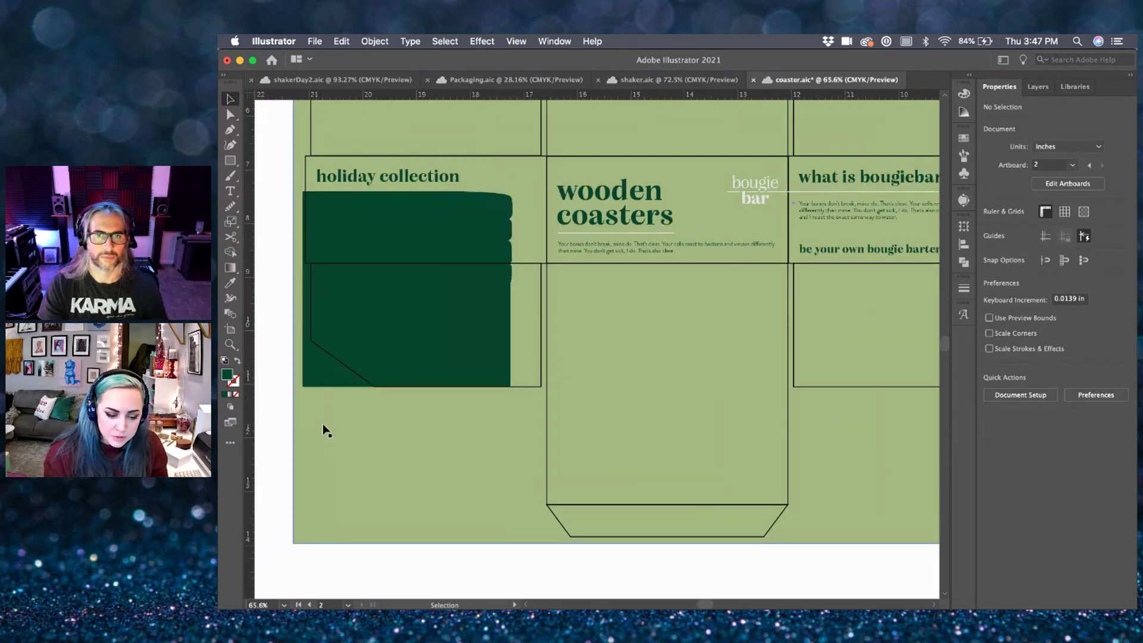
scroll(326, 430, "down", 3)
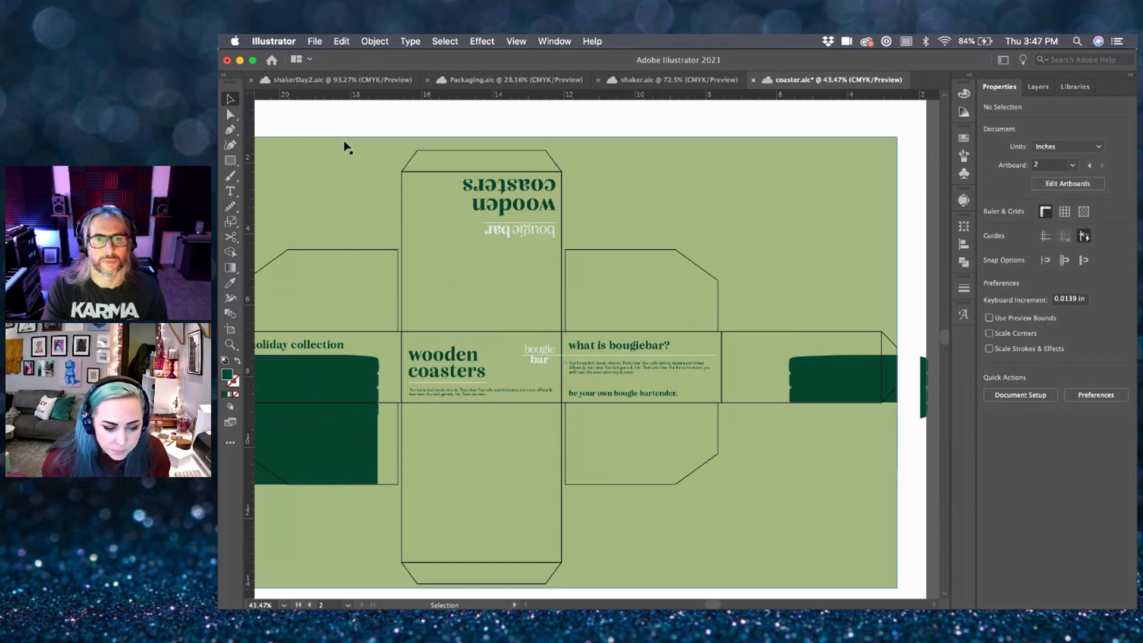
left_click(327, 81)
left_click(499, 479)
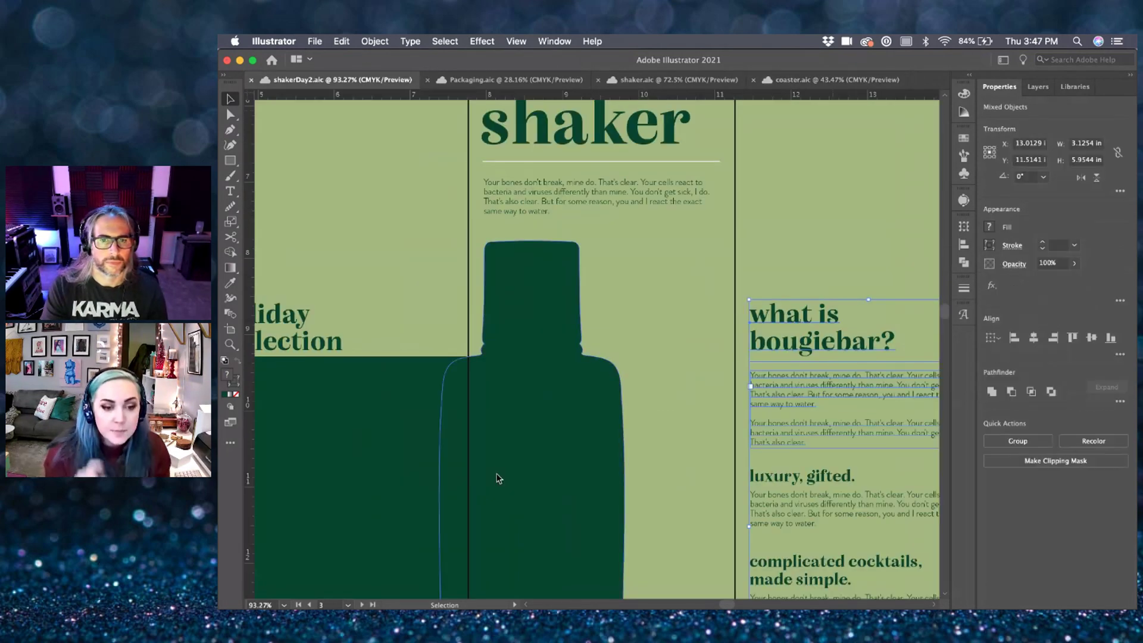
scroll(598, 492, "down", 10)
scroll(599, 491, "left", 5)
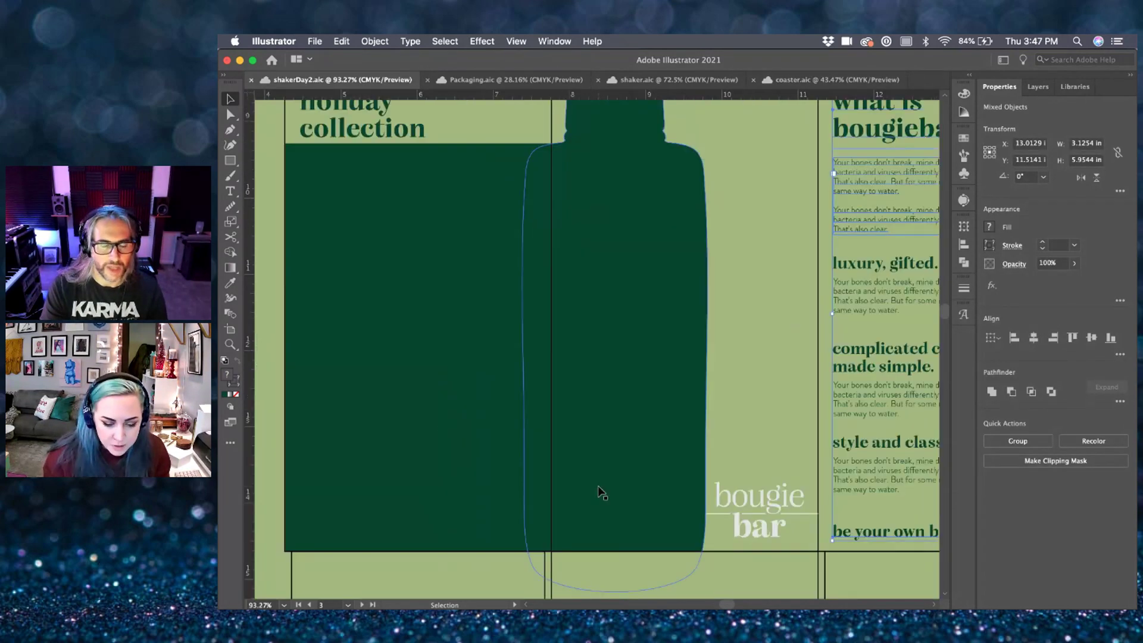
scroll(602, 490, "down", 3)
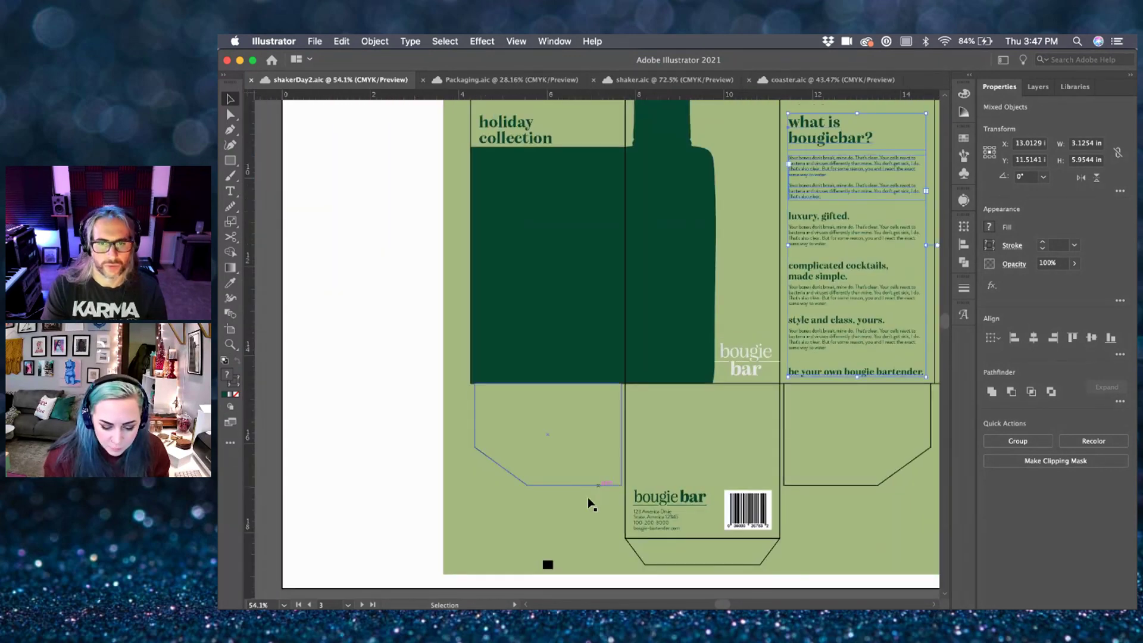
left_click(548, 563)
- Paste the black rectangle into coaster.aic beside the green background on the second artboard, and rotate it 90° so it stands upright
left_click(798, 79)
scroll(760, 353, "up", 3)
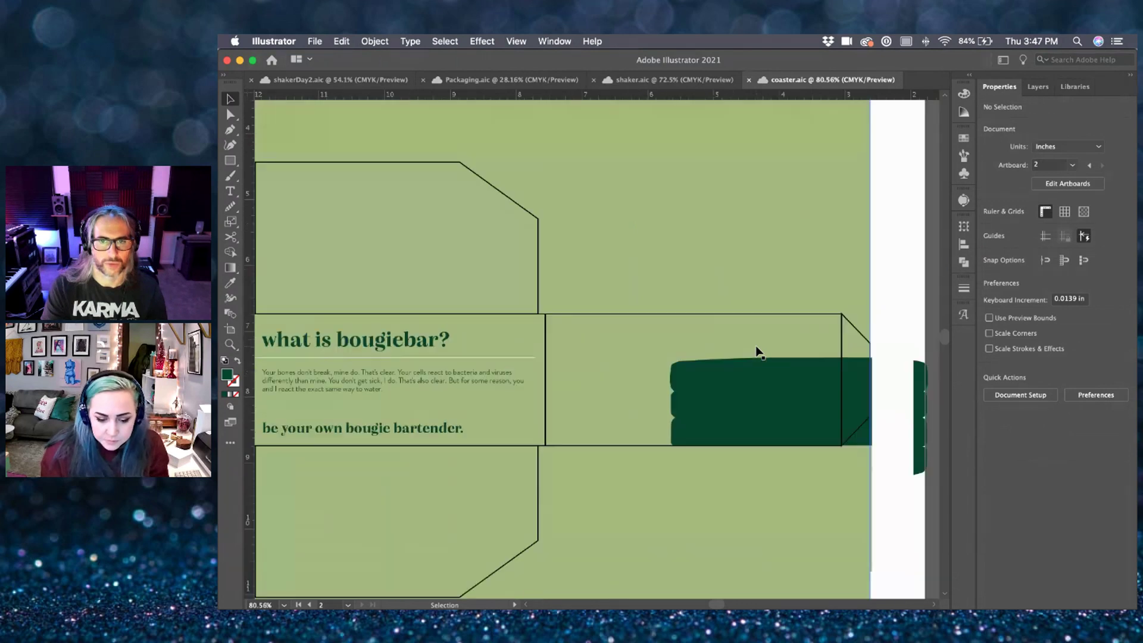
scroll(760, 352, "right", 10)
scroll(760, 352, "right", 5)
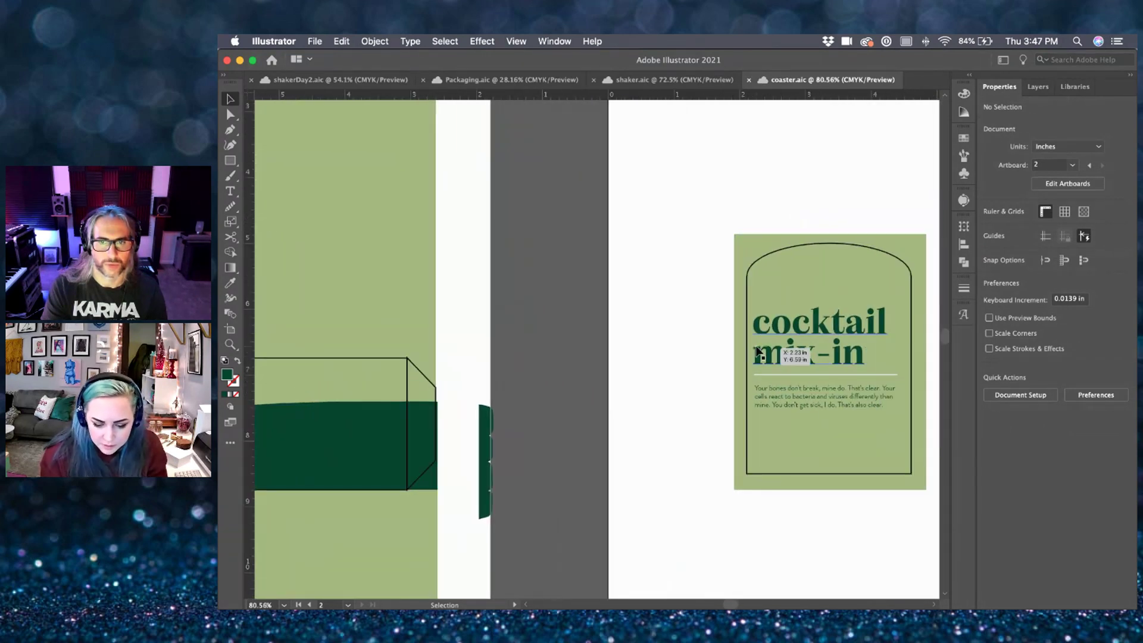
key("super+v")
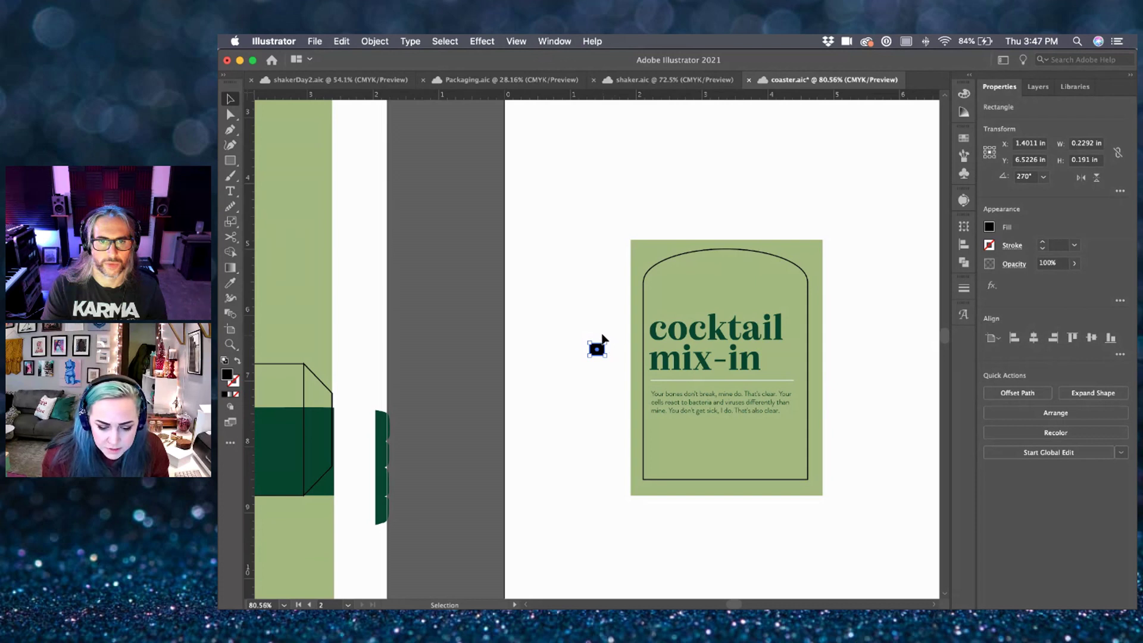
scroll(609, 341, "up", 3)
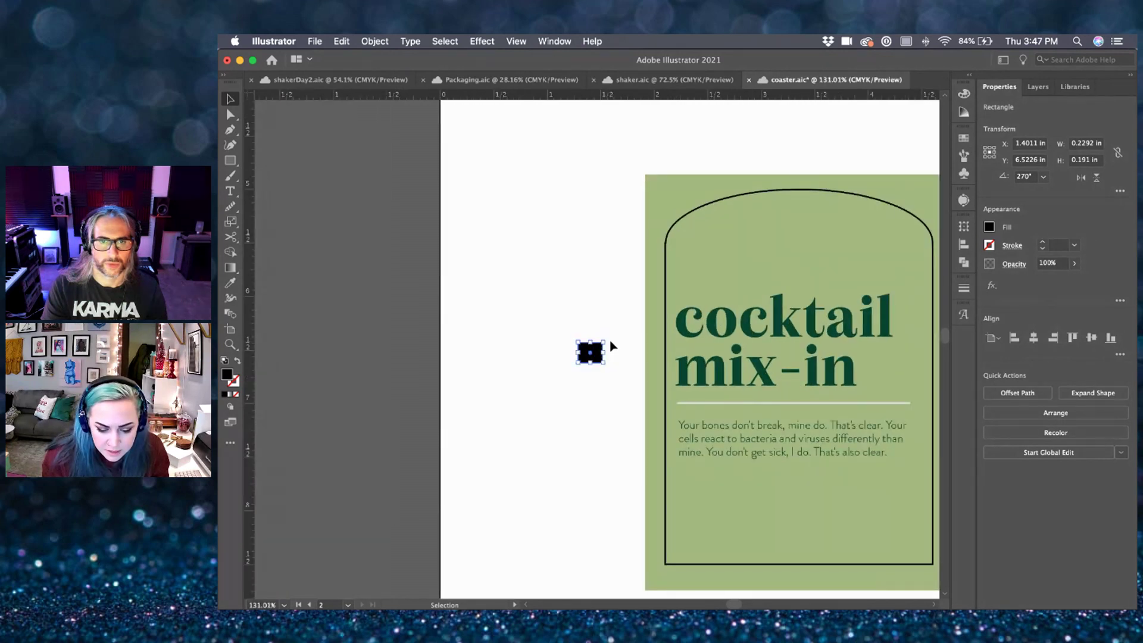
left_click_drag(608, 340, 602, 375)
left_click(607, 393)
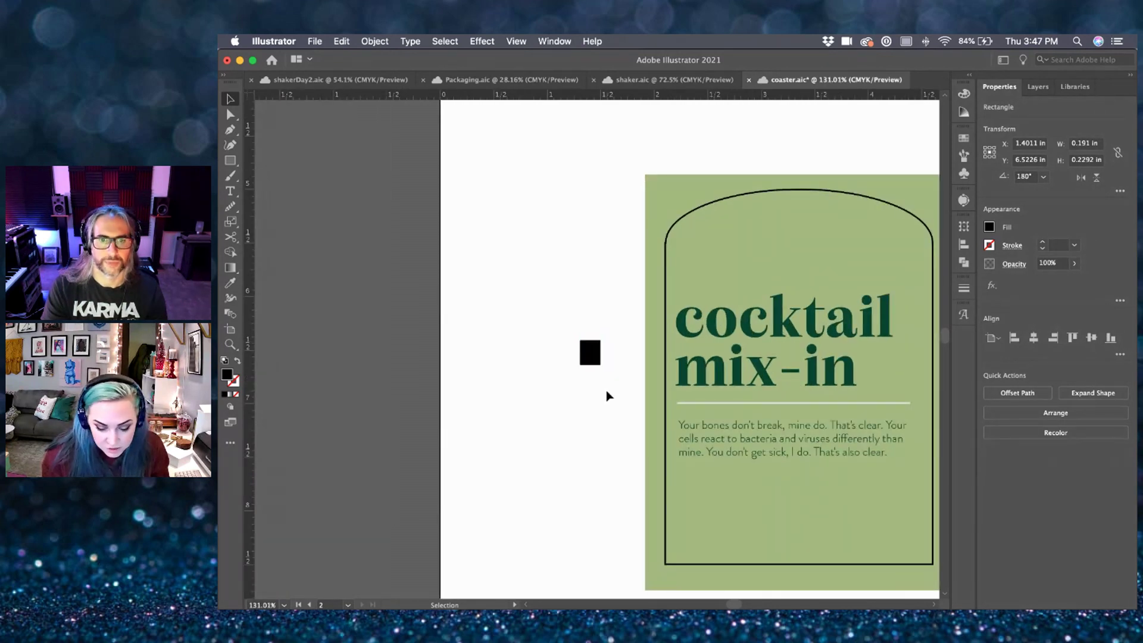
- Scale the cocktail mix-in text group down proportionally to about 1.97 in wide
scroll(608, 392, "right", 2)
left_click(744, 381)
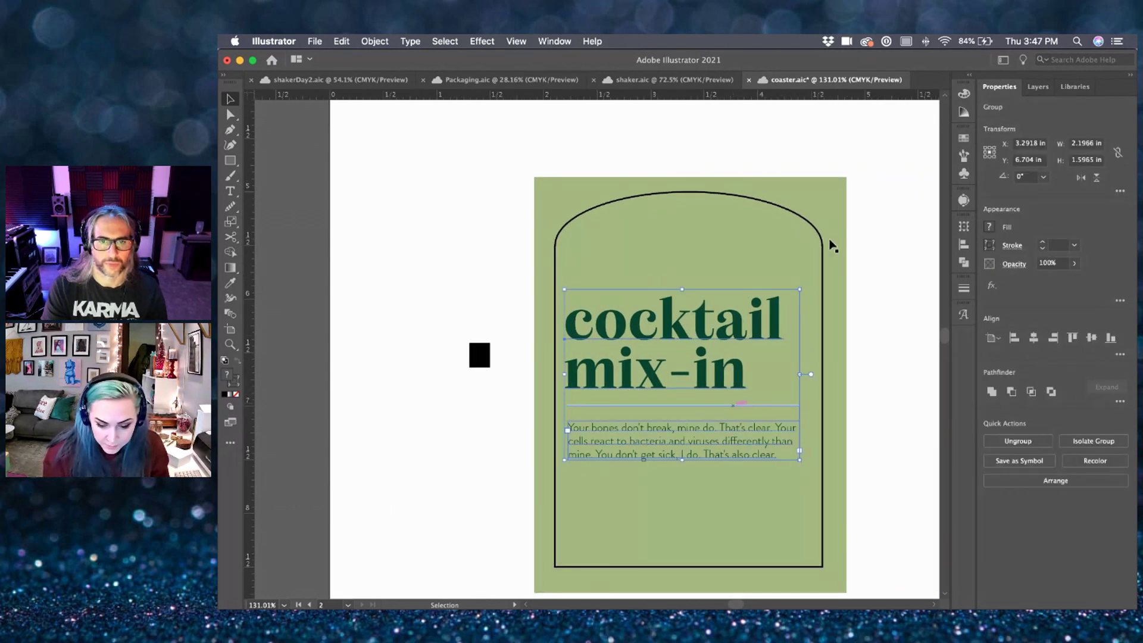
left_click_drag(797, 290, 776, 307)
- Set the body text below the cocktail mix-in heading to 8 pt, and widen its text frame toward the arch's right side
left_click(795, 442)
double_click(760, 443)
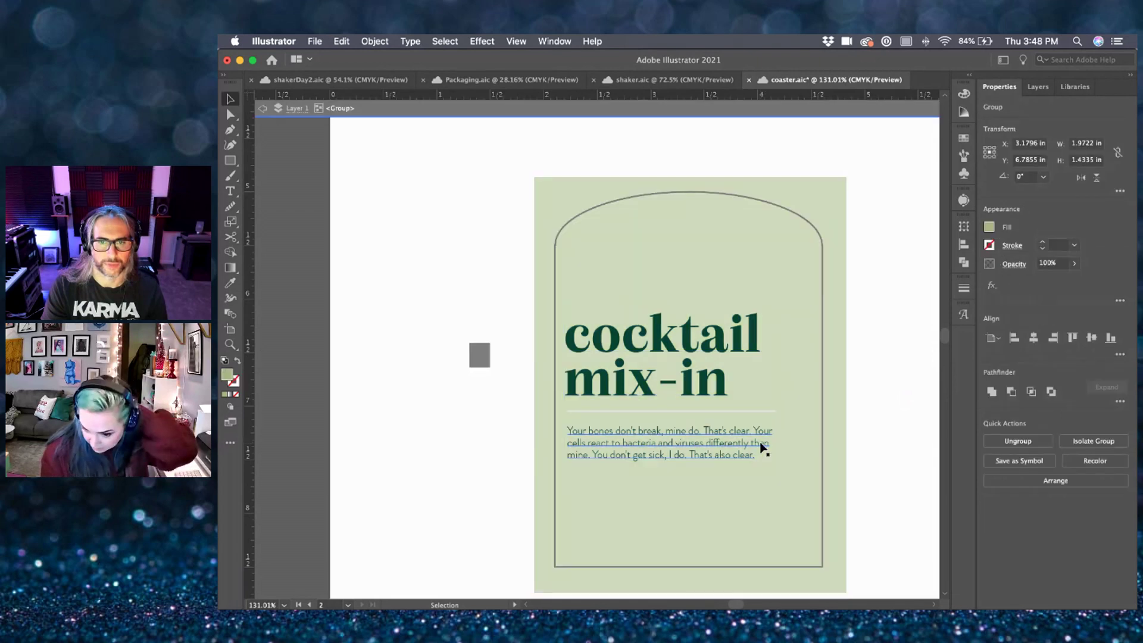
double_click(764, 448)
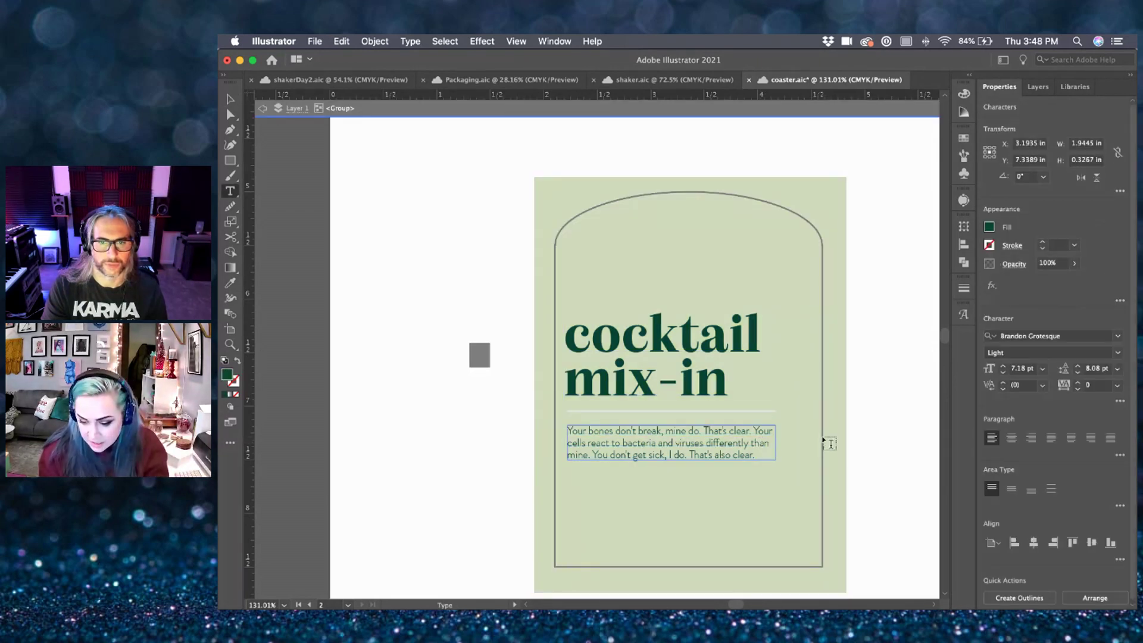
key("super+a")
left_click(1004, 368)
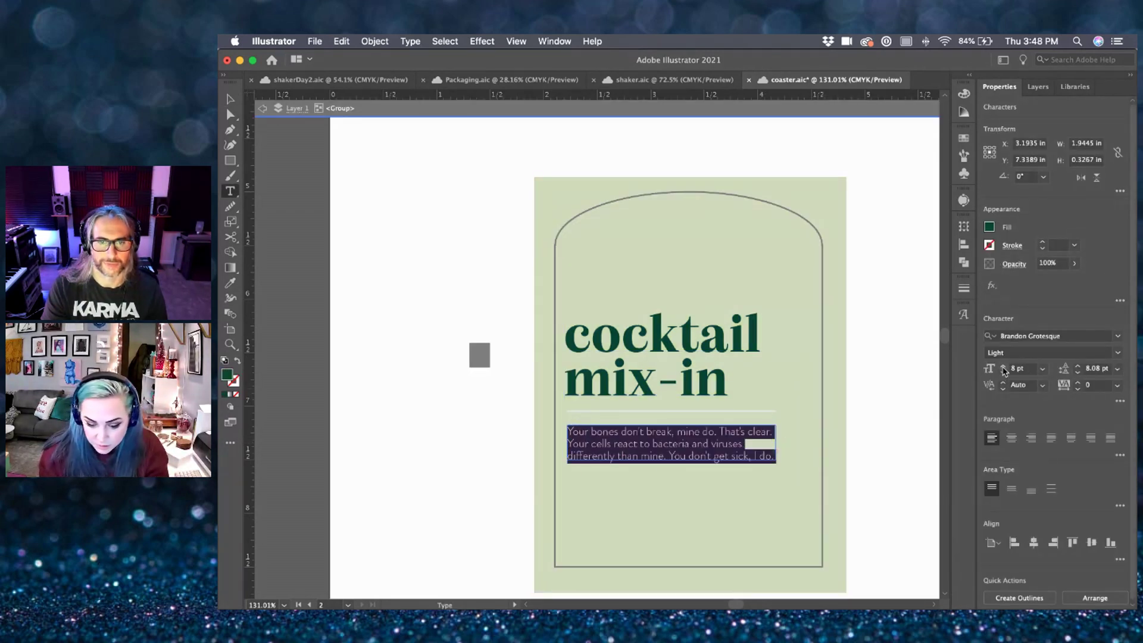
key("Escape")
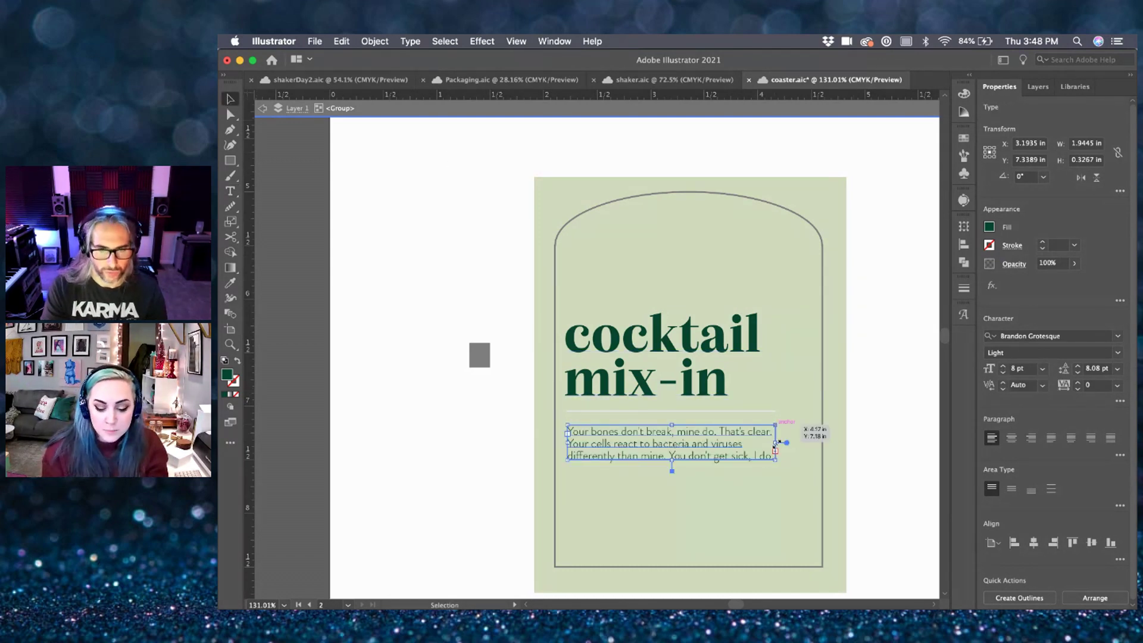
left_click_drag(776, 443, 806, 448)
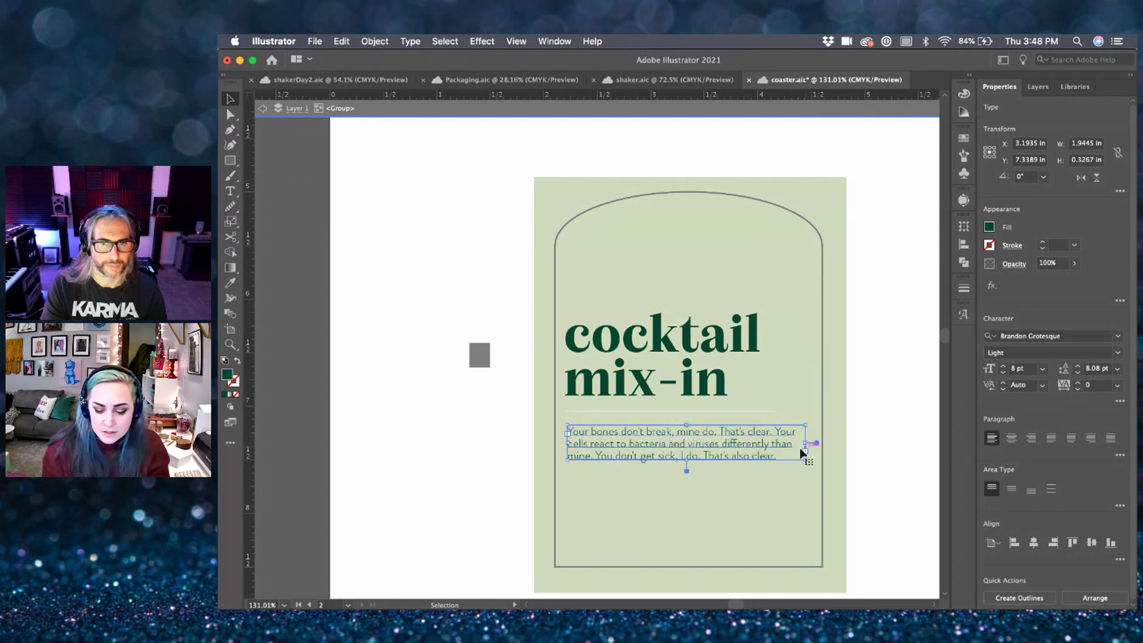
- Leave the text group, place the black rectangle against the arch's left edge, and add a vertical guide along its inner side with guides shown
left_click(867, 467)
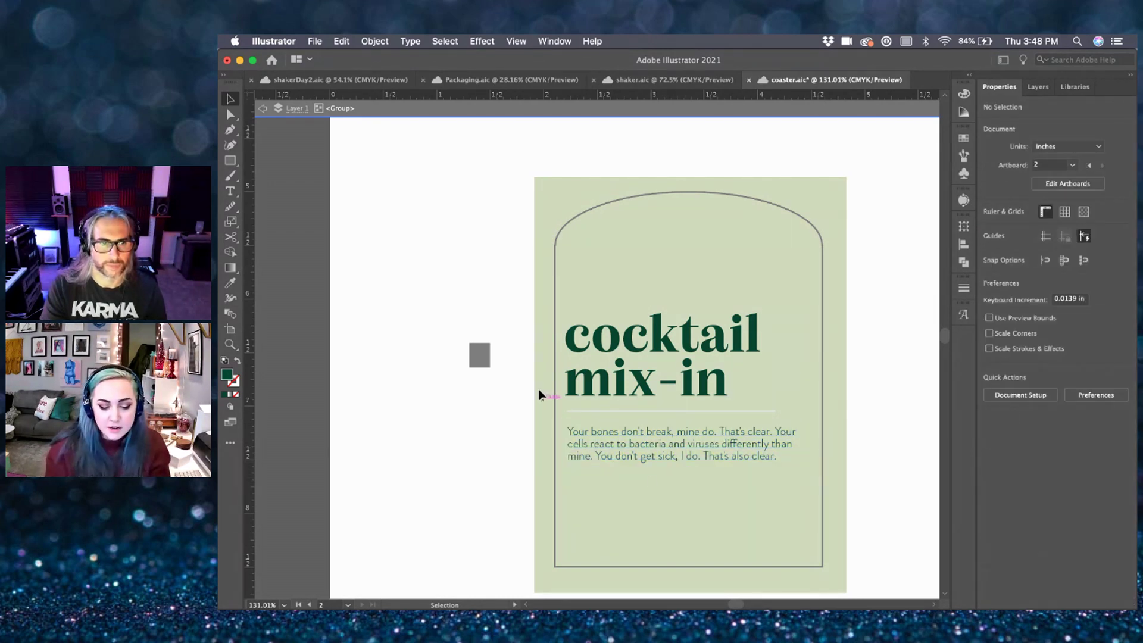
double_click(485, 398)
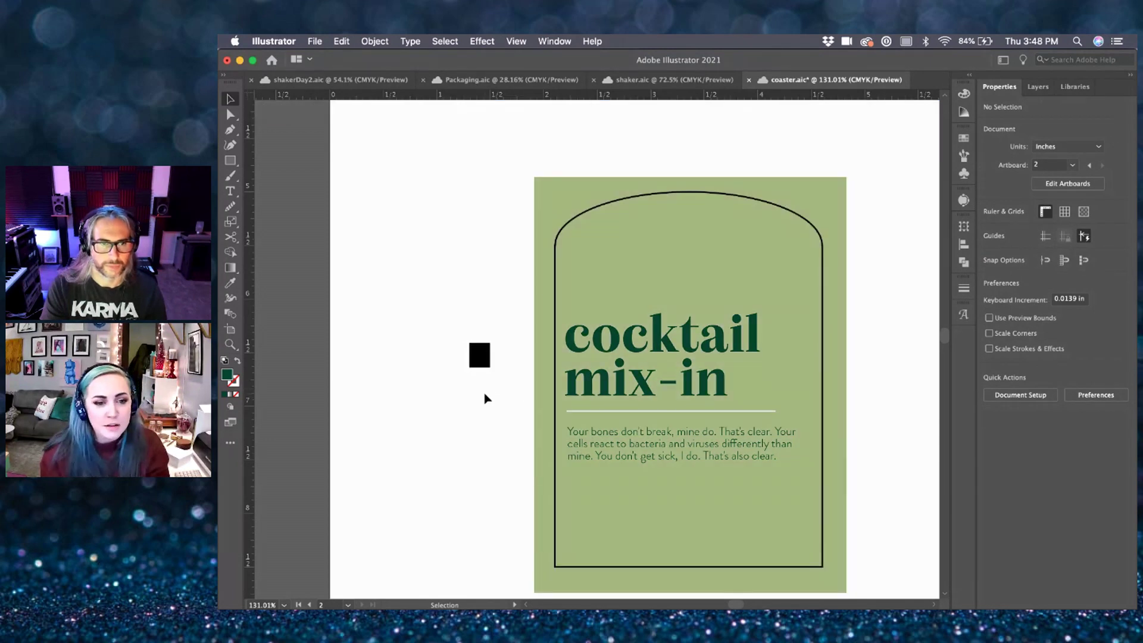
left_click_drag(487, 357, 569, 371)
left_click_drag(249, 392, 581, 392)
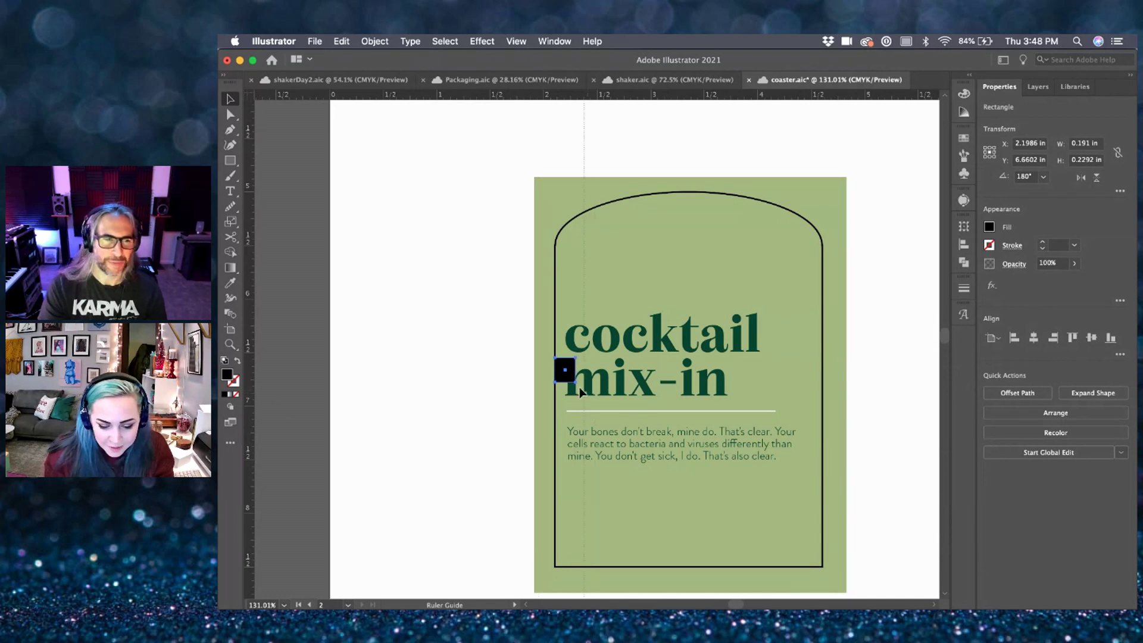
left_click(490, 380)
key("super+semicolon")
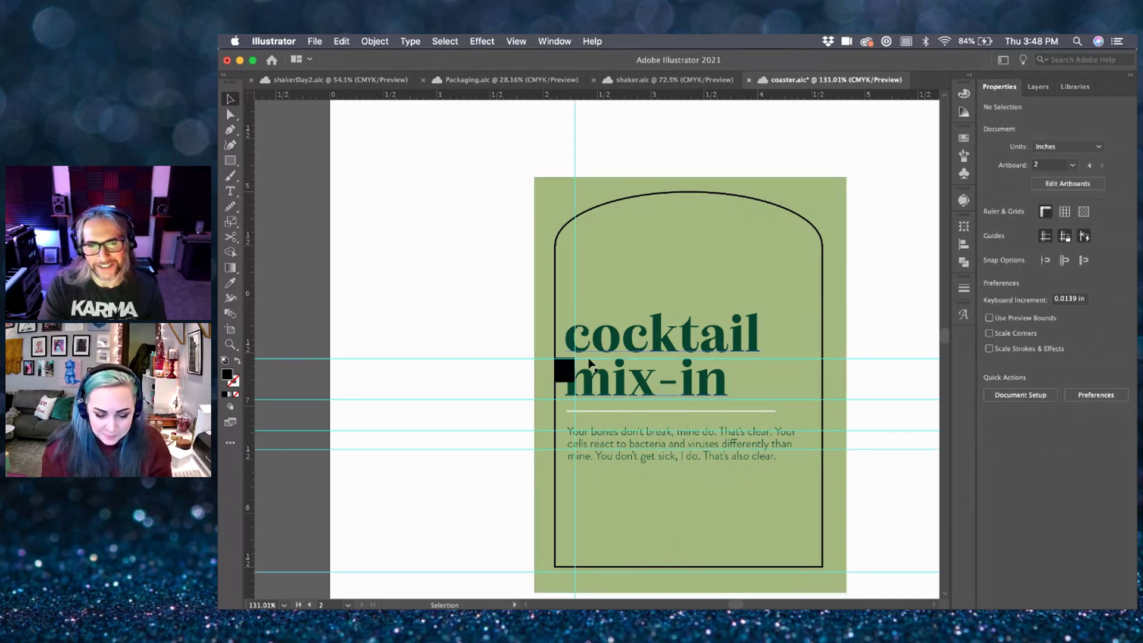
- Place the black rectangle against the arch's right edge and add a second vertical guide along its inner side
left_click_drag(576, 371, 811, 374)
left_click_drag(249, 386, 560, 377)
left_click_drag(802, 382, 804, 374)
left_click(845, 383)
- Move the black rectangle off the green background, and shift the cocktail mix-in text group right to align with the left vertical guide
left_click_drag(575, 381, 438, 322)
left_click(451, 367)
left_click(614, 444)
left_click_drag(633, 412, 639, 408)
key("Right")
key("Right")
key("Right")
key("Right")
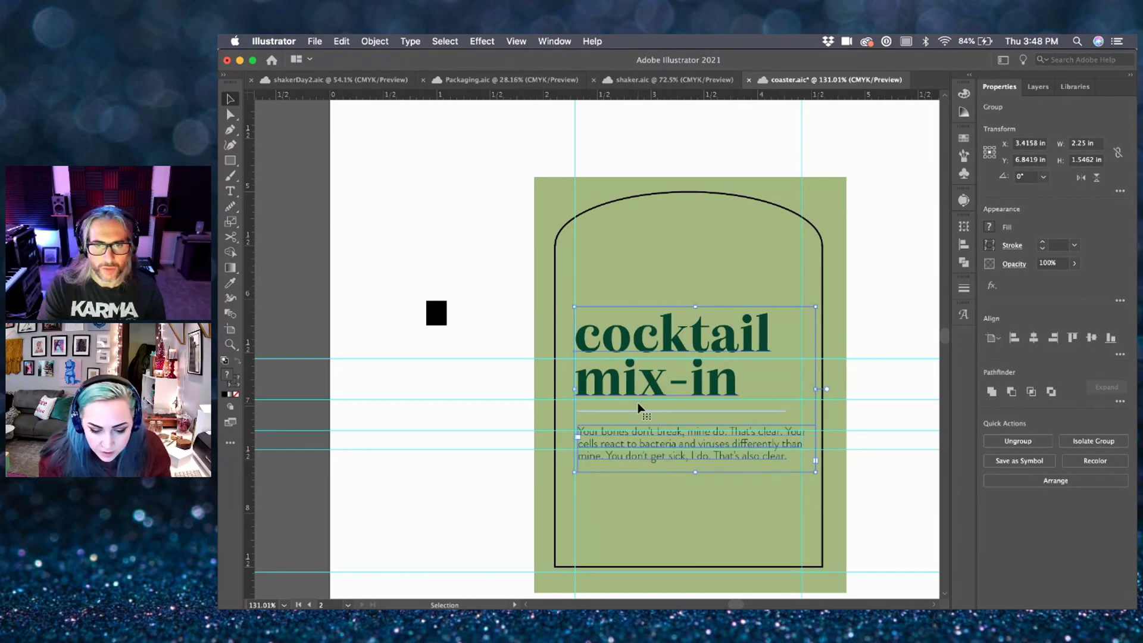
- Narrow the black rectangle against the arch's left edge, unlock the guides, and move the vertical guides outward to match the smaller margin
left_click(869, 276)
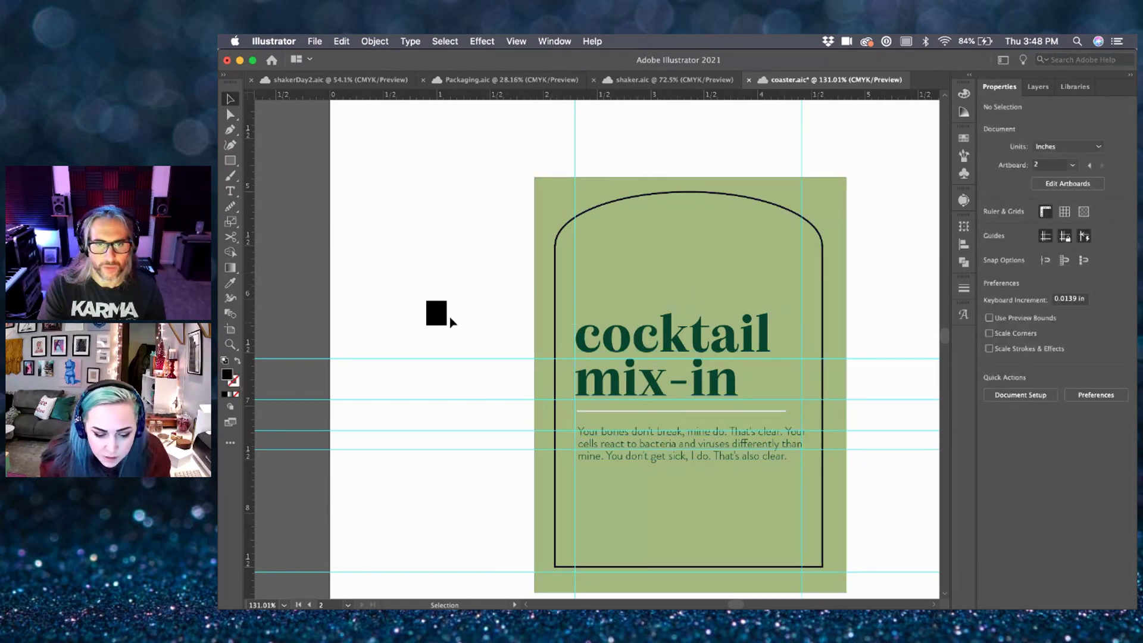
left_click_drag(446, 321, 567, 312)
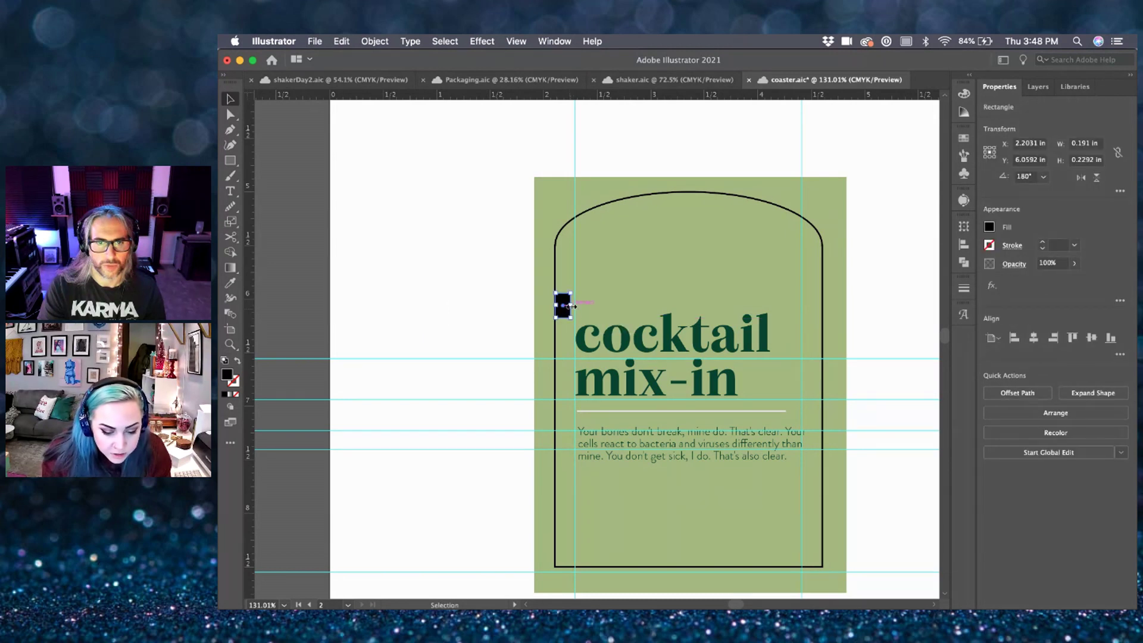
right_click(494, 308)
left_click(536, 441)
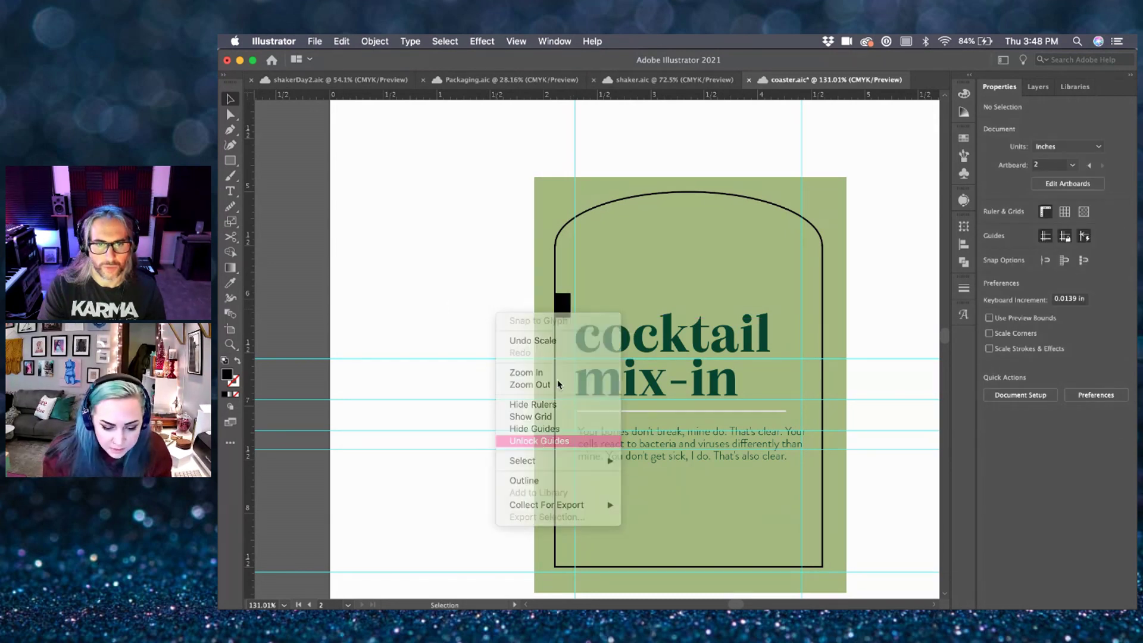
left_click_drag(574, 277, 570, 283)
- Use the black rectangle as a spacer for a horizontal guide above the arch's bottom edge, and lower the cocktail mix-in text group
left_click_drag(562, 307, 571, 567)
left_click(774, 323)
left_click_drag(666, 96, 452, 484)
left_click(605, 569)
left_click(502, 523)
left_click_drag(631, 456, 624, 490)
left_click(863, 493)
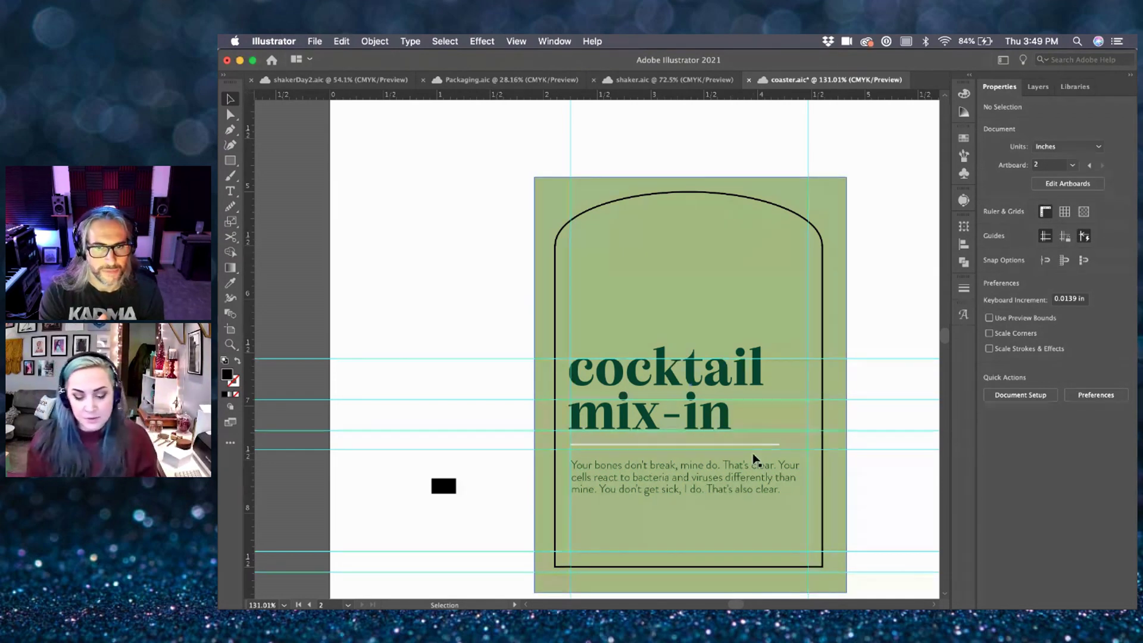
- Inside the text group, duplicate the body text frame directly below the original
double_click(745, 476)
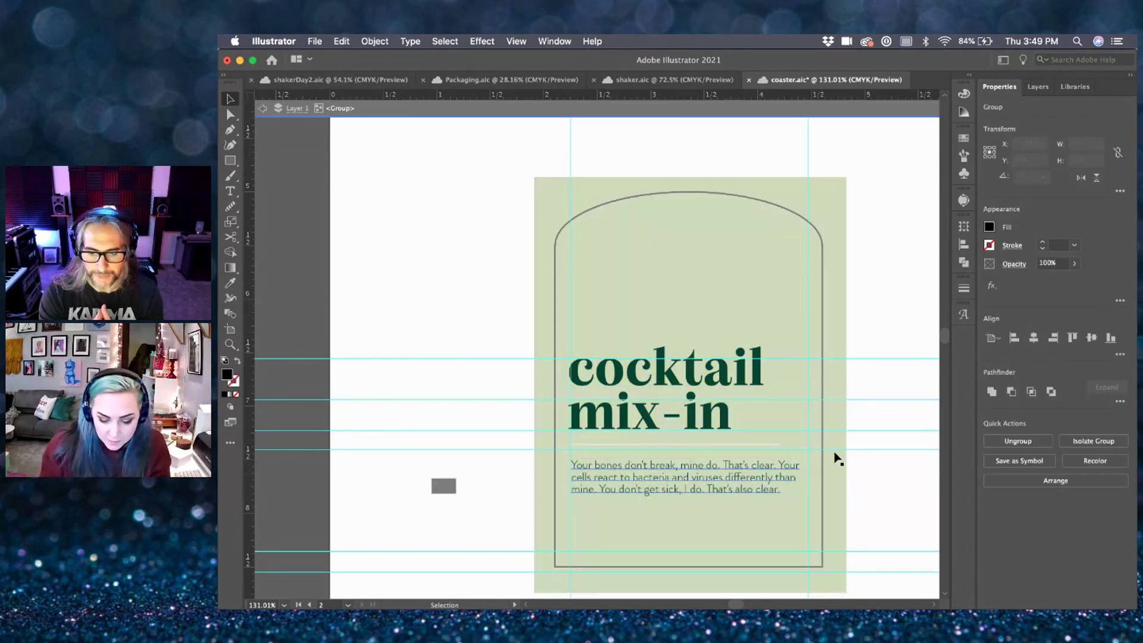
left_click(695, 488)
left_click_drag(726, 485, 717, 533)
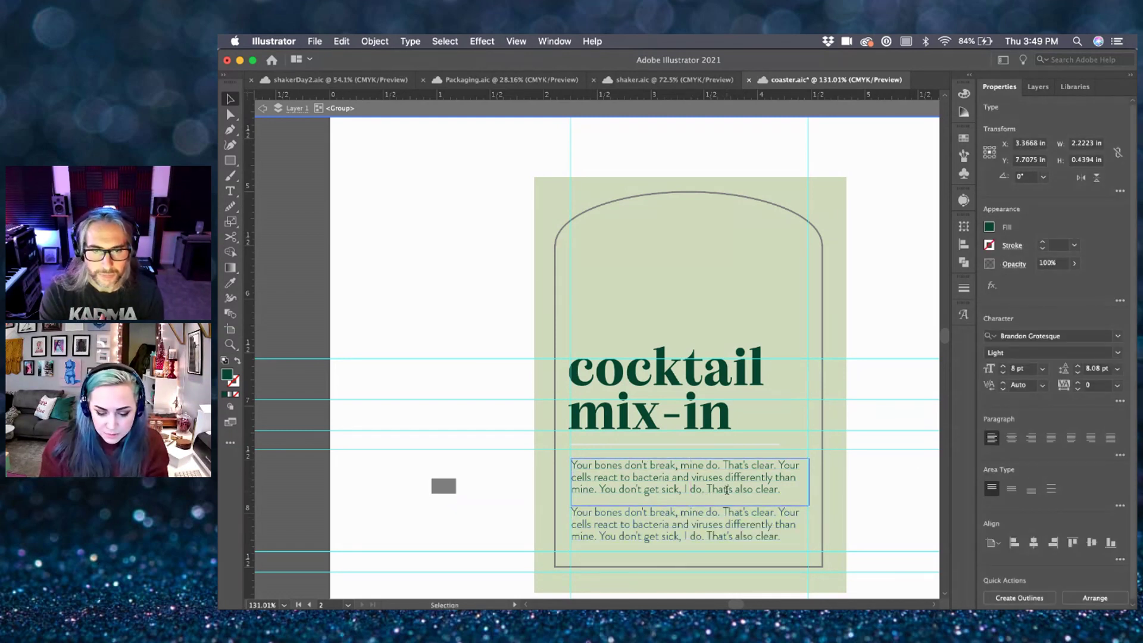
- Replace the upper body text with "smoke me up" and select the new wording
double_click(772, 490)
key("super+a")
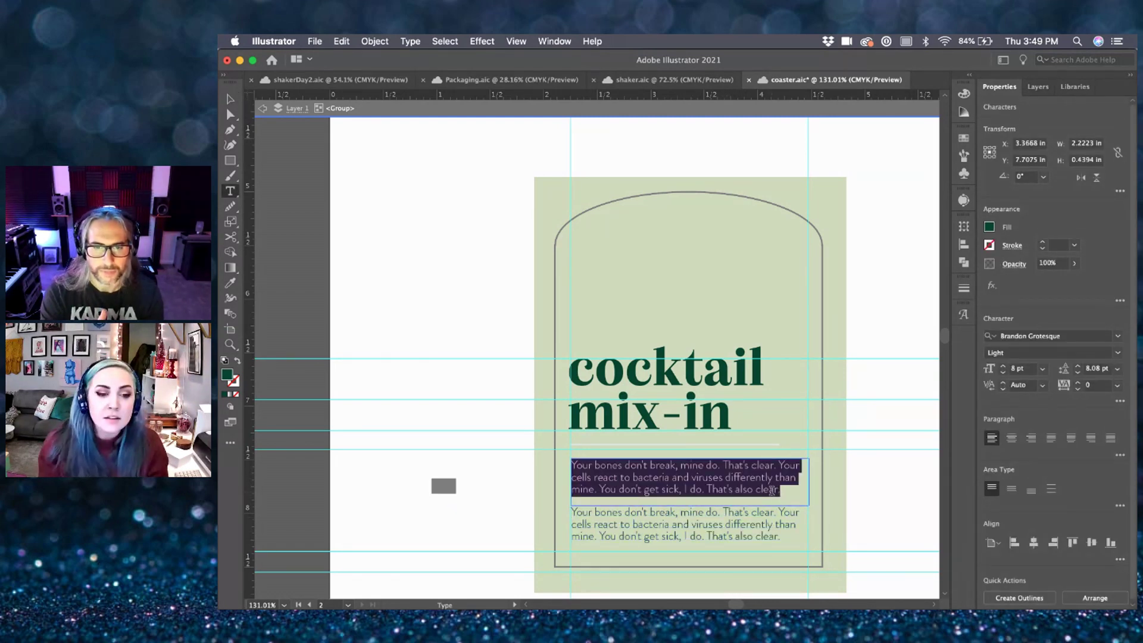
key("super+0")
type("smoke me up")
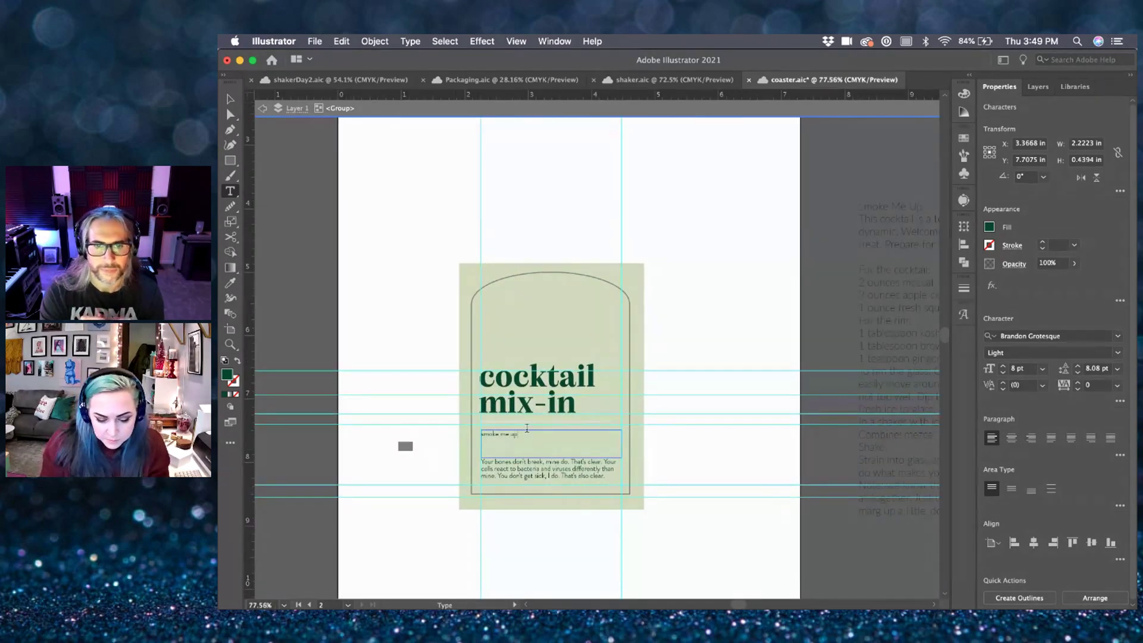
key("Escape")
key("Return")
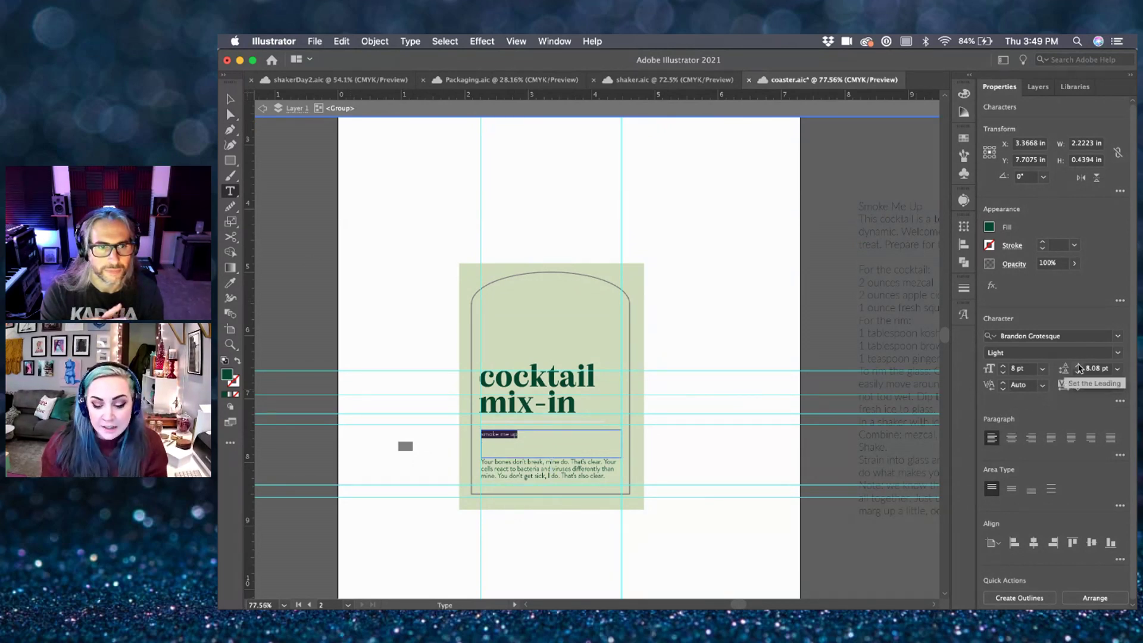
- Set the "smoke me up" text in Alga Regular at 12 pt with 8 pt leading
left_click(1049, 337)
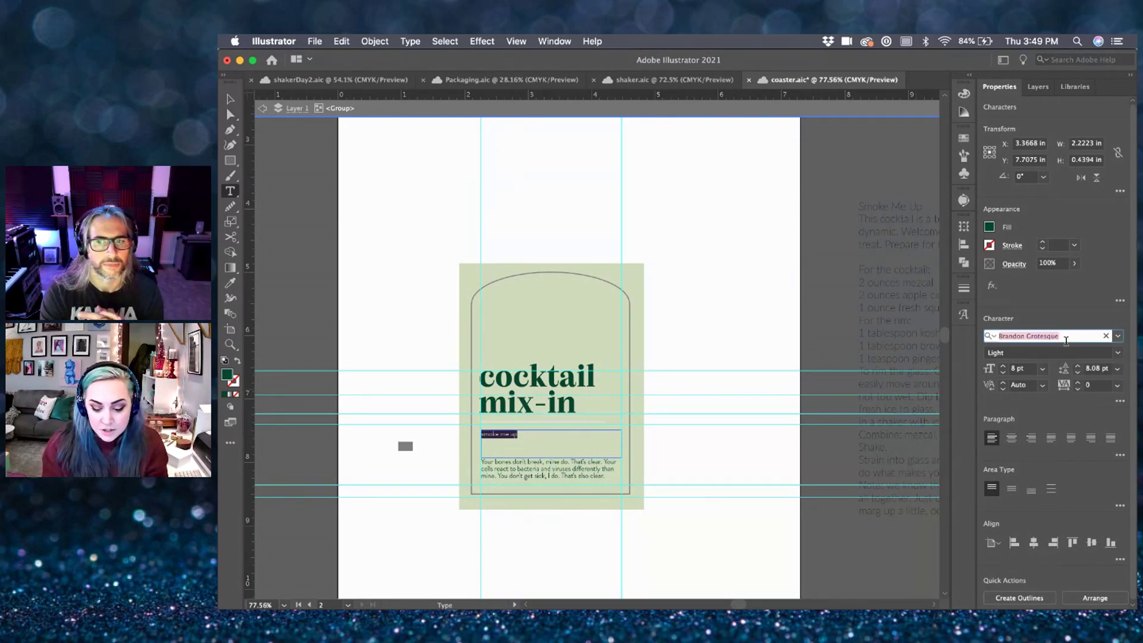
type("al")
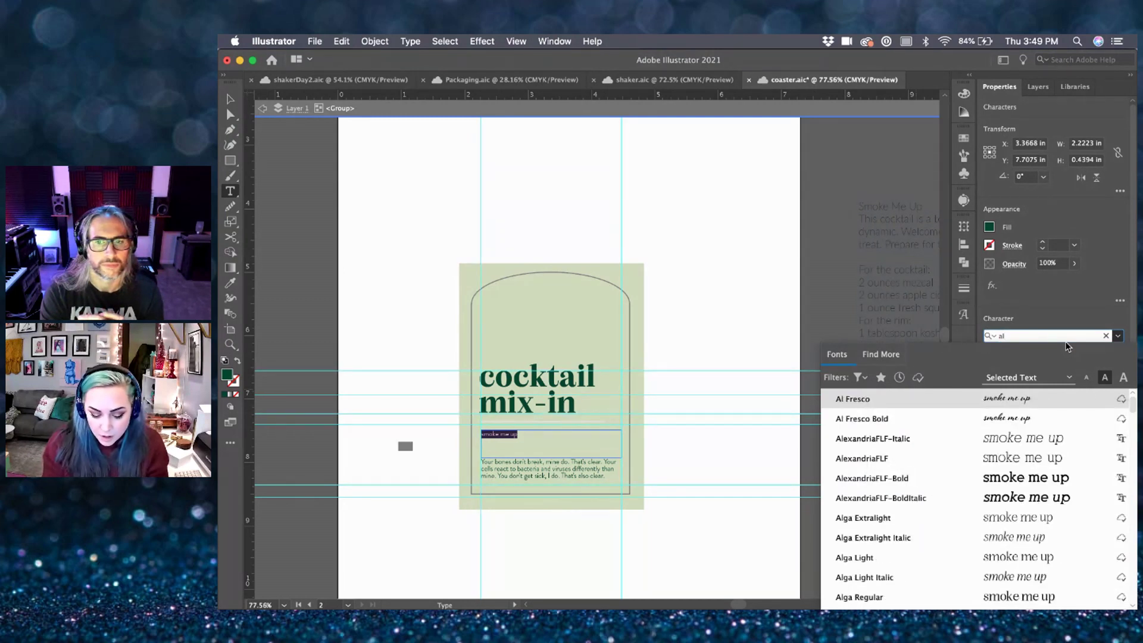
type("ga")
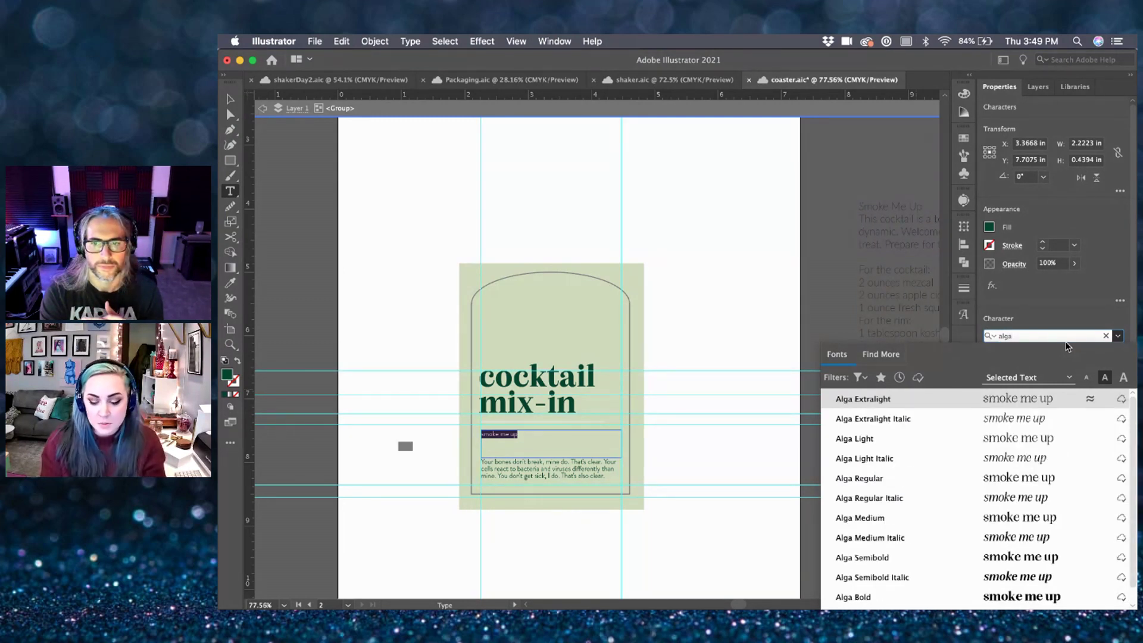
left_click(918, 479)
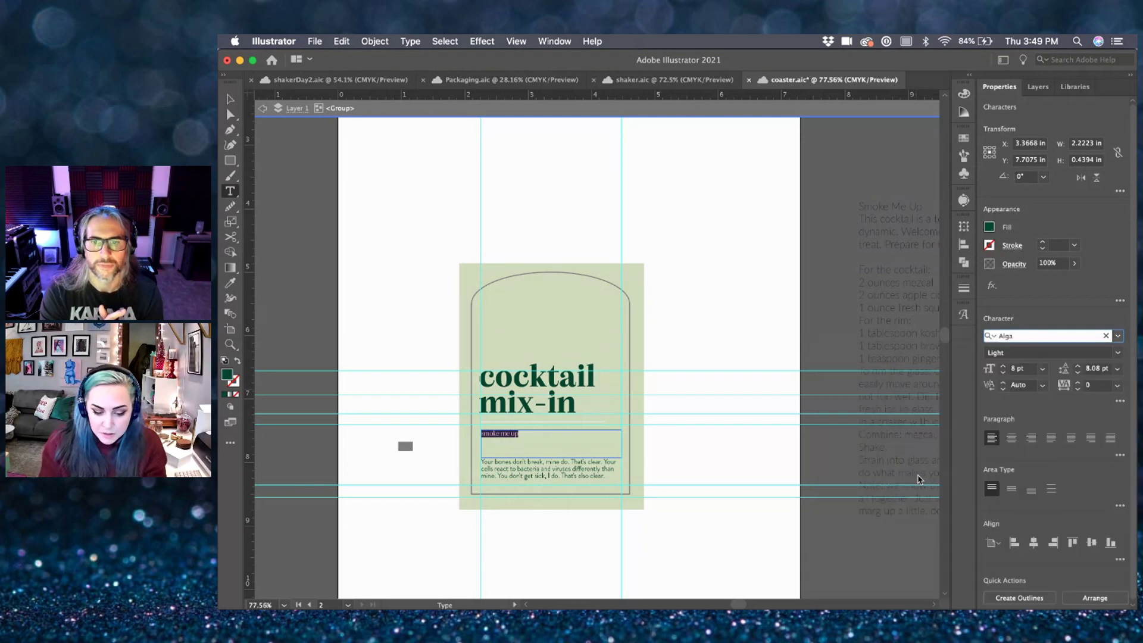
left_click(1004, 365)
left_click(1003, 366)
left_click(1003, 366)
left_click(1004, 365)
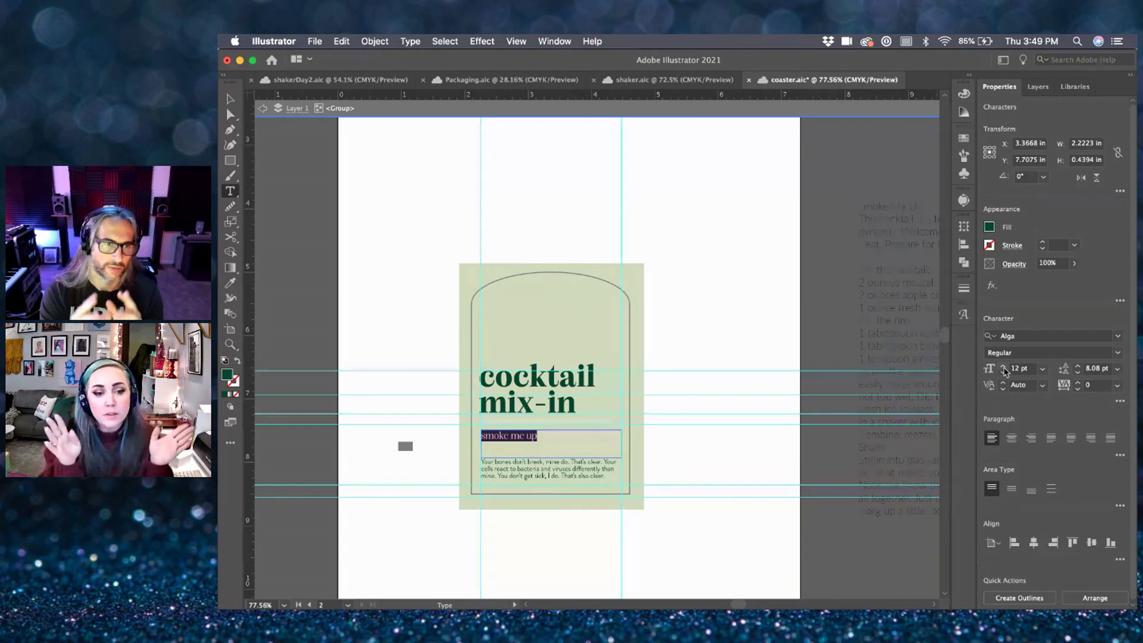
left_click(1077, 371)
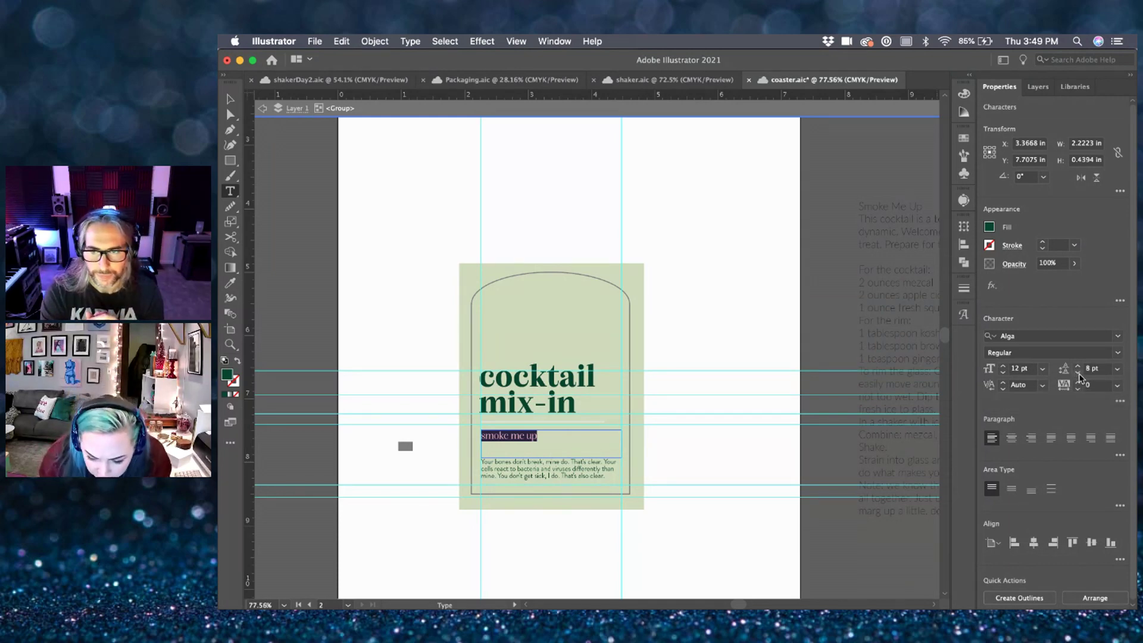
- Set the tracking of "smoke me up" to 10 and its size to 15 pt
left_click(1117, 389)
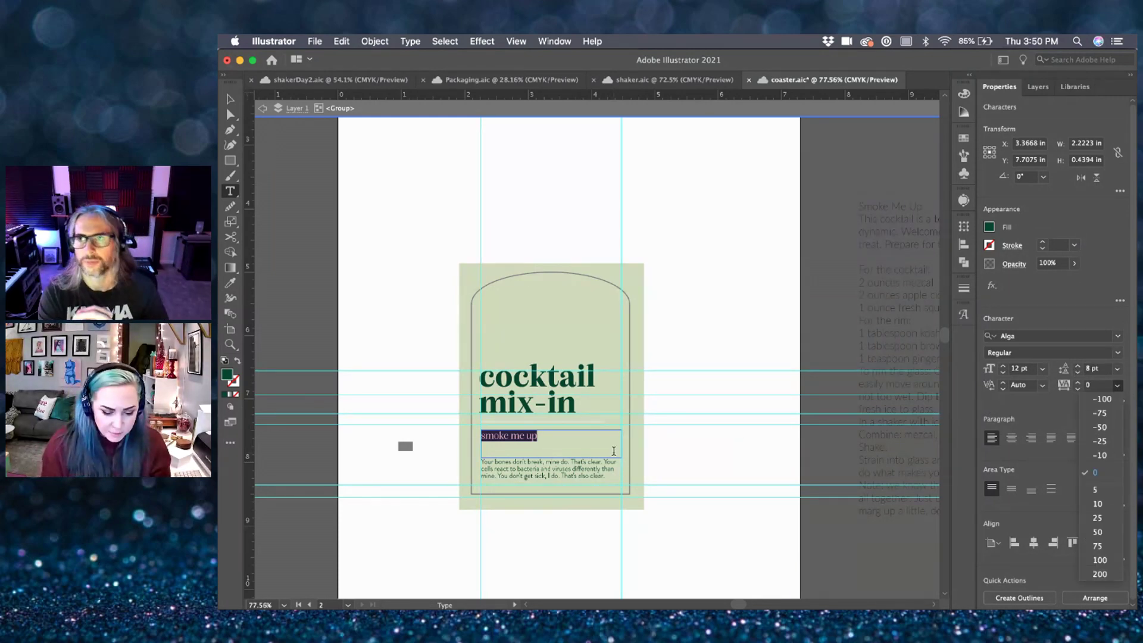
scroll(625, 443, "up", 5)
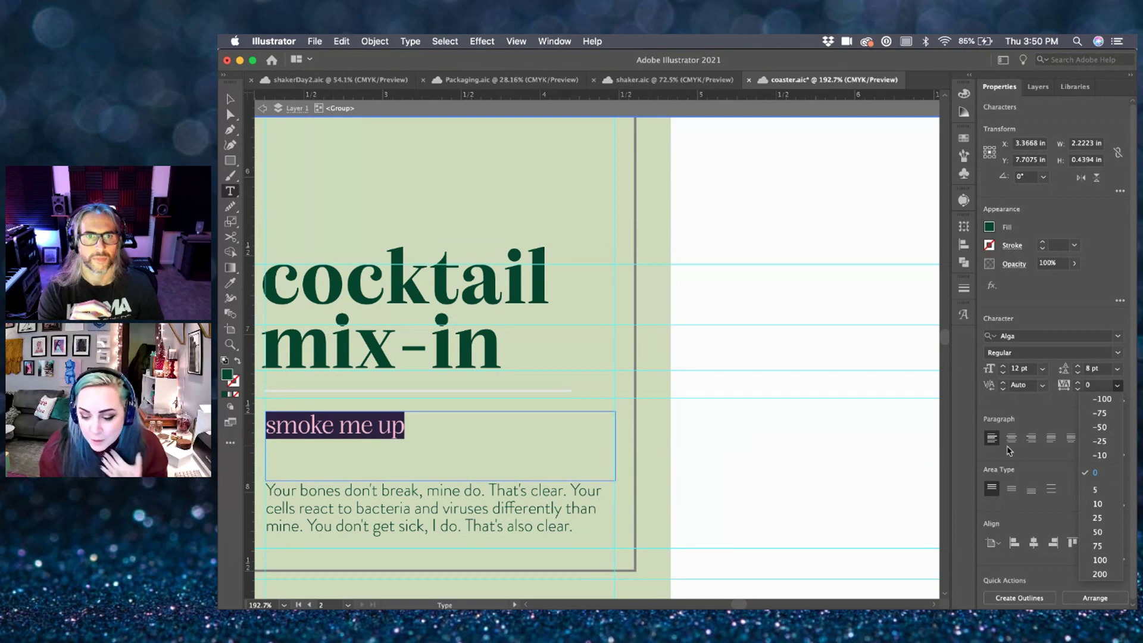
left_click(1099, 511)
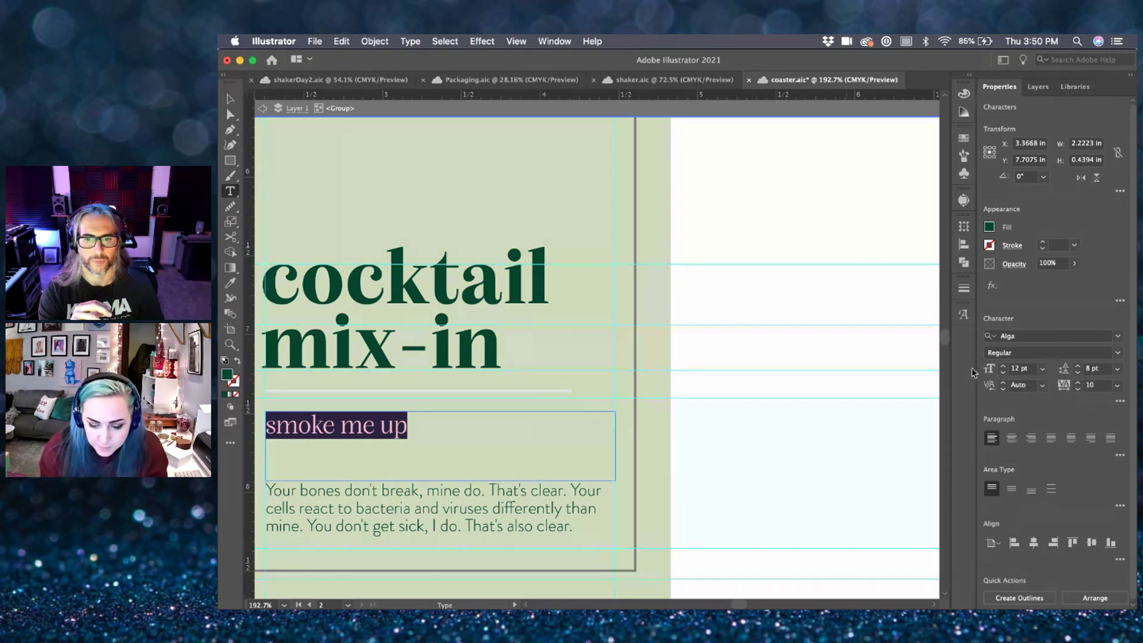
left_click(1003, 367)
left_click(1003, 367)
left_click(1003, 366)
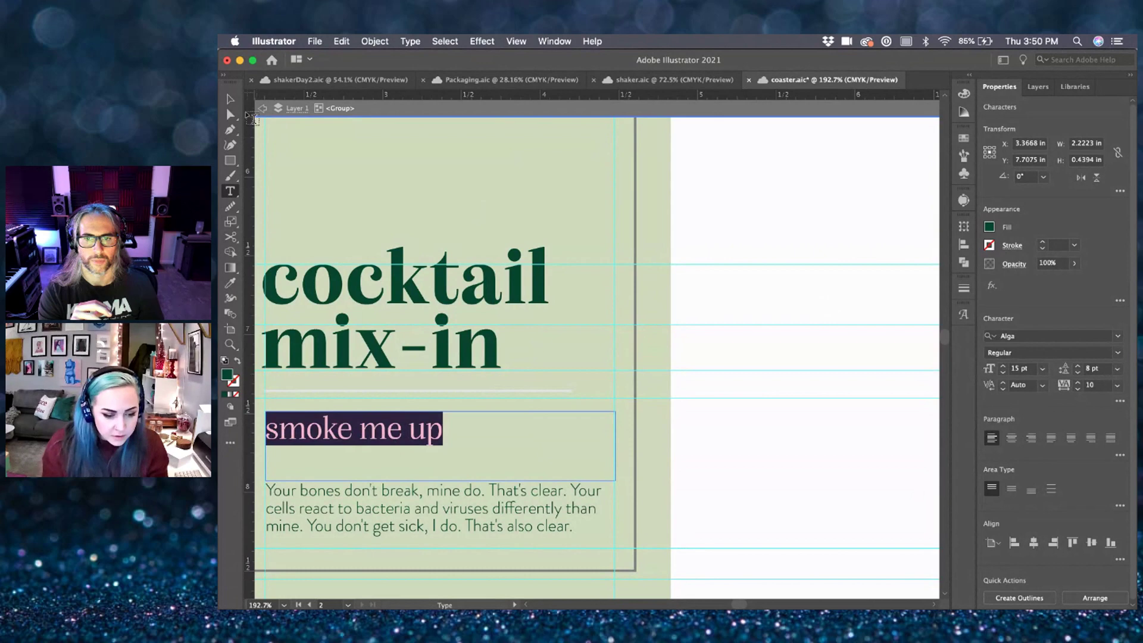
key("Escape")
left_click(737, 476)
- Move the duplicated body text up so it sits closely beneath the "smoke me up" subheading
scroll(603, 439, "left", 5)
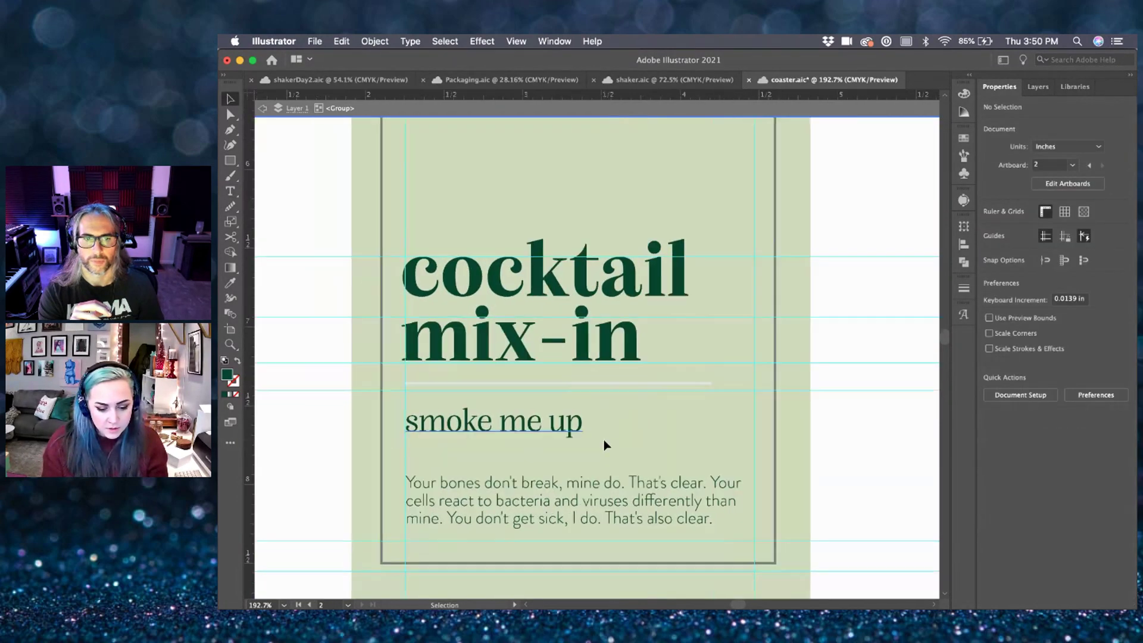
left_click(517, 490)
left_click_drag(516, 490, 518, 462)
double_click(518, 461)
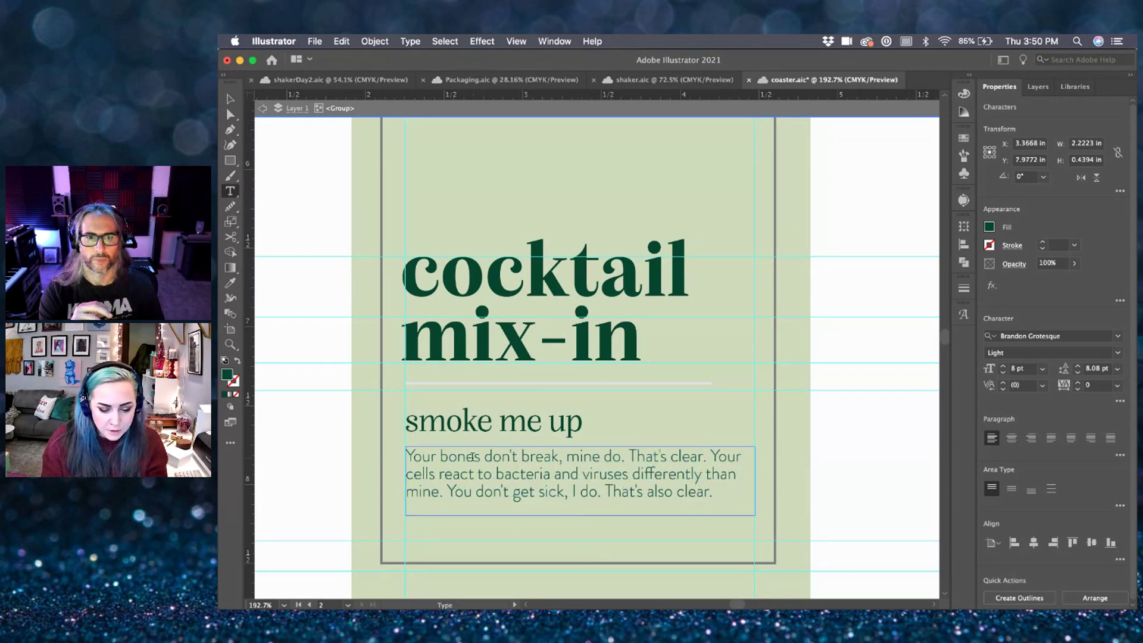
left_click_drag(715, 493, 605, 477)
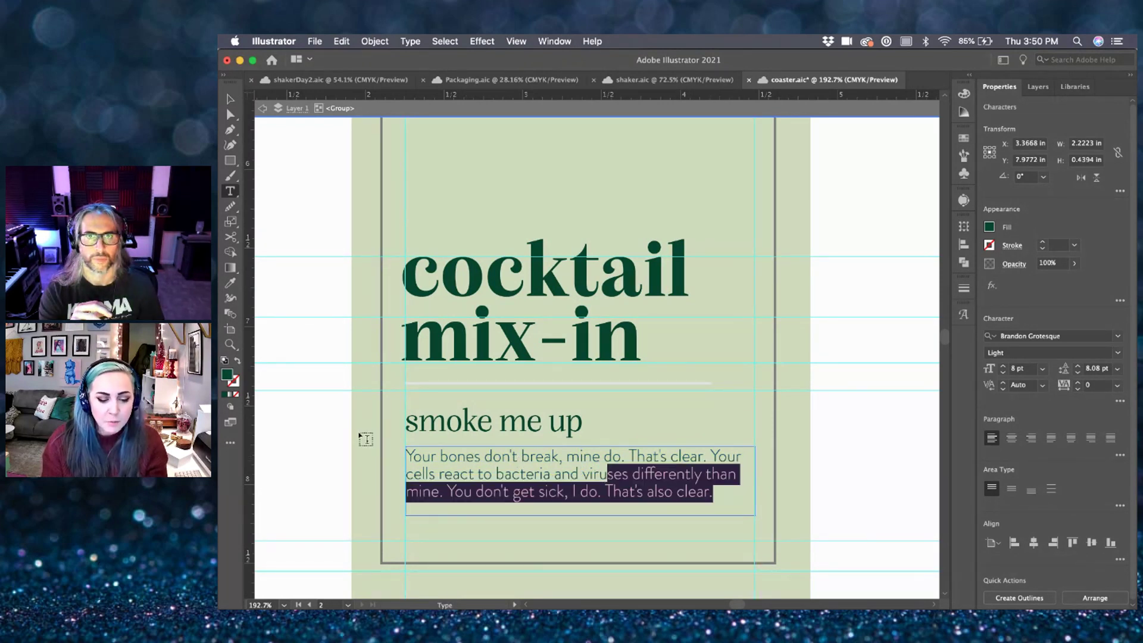
left_click(230, 100)
left_click(421, 209)
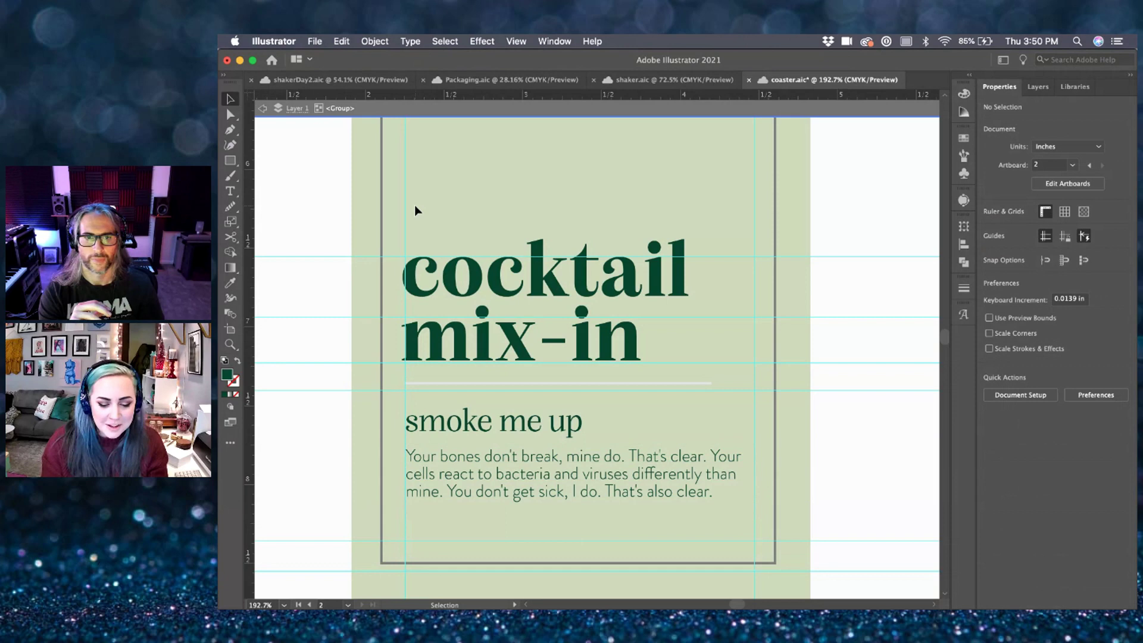
- Leave the text group and copy the introductory paragraph of the Smoke Me Up recipe from the text block beside the artboard
scroll(420, 209, "down", 3)
scroll(673, 283, "down", 3)
scroll(673, 280, "right", 10)
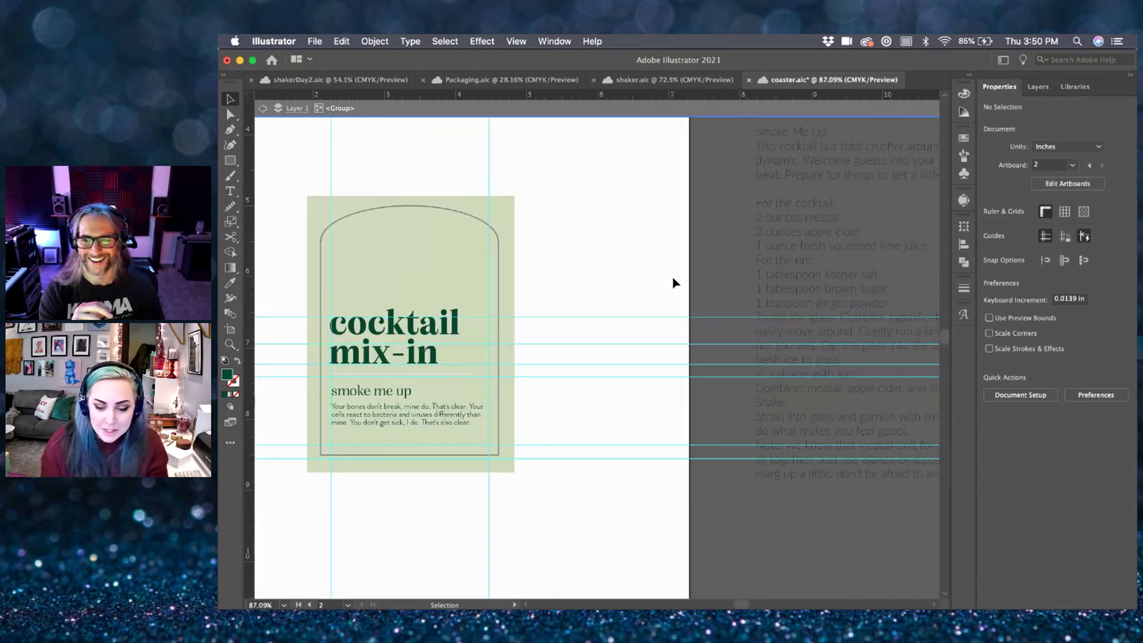
double_click(741, 258)
key("t")
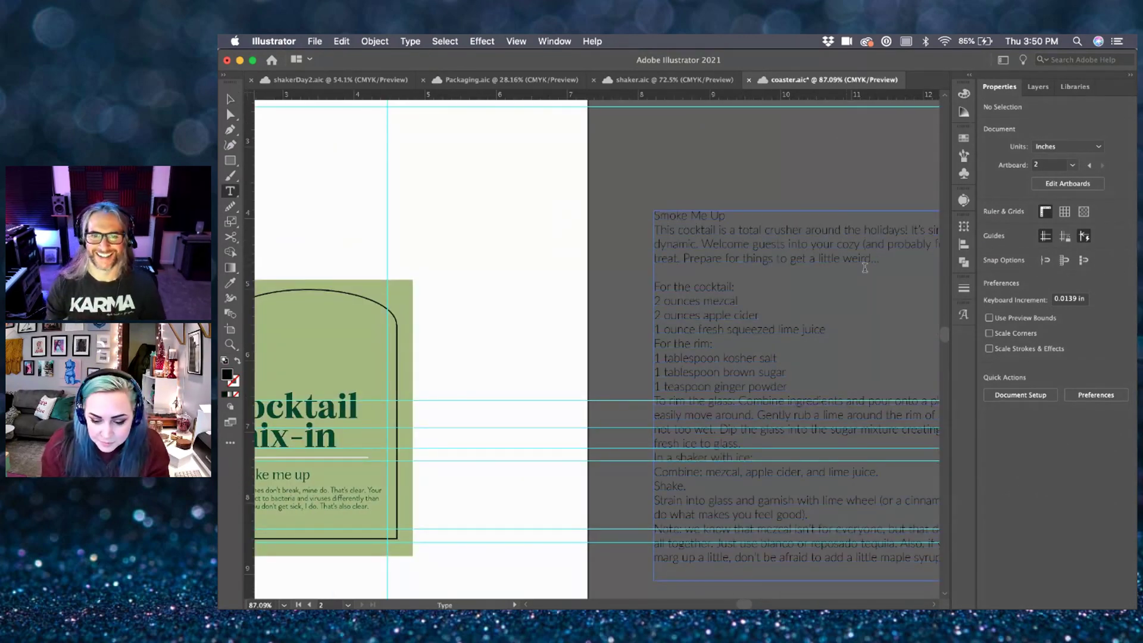
left_click_drag(884, 259, 649, 236)
key("super")
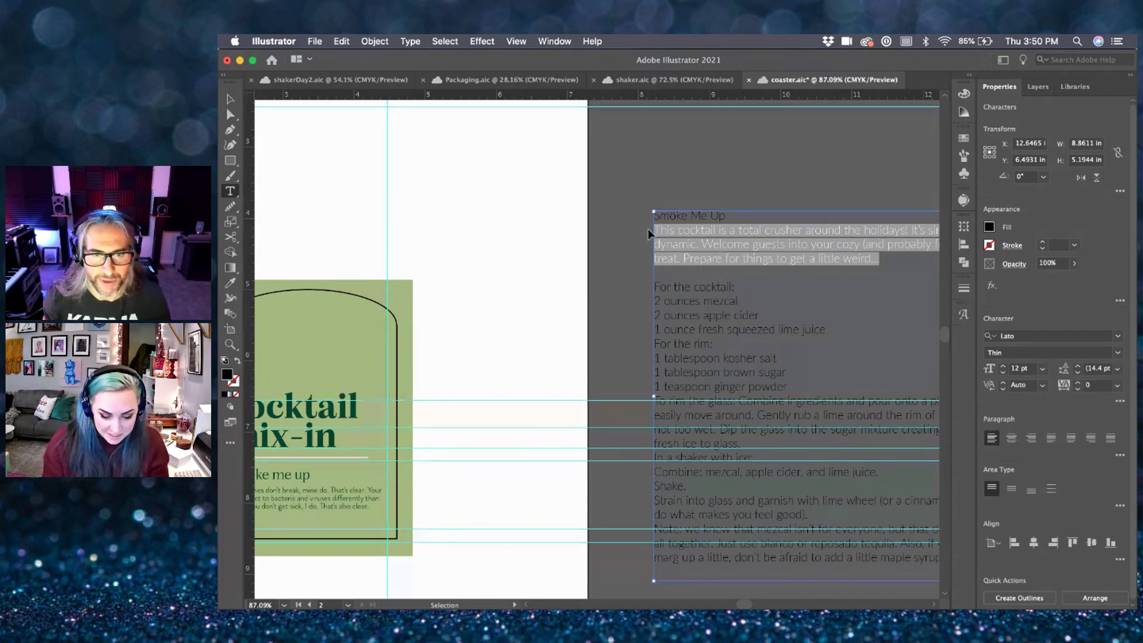
- Replace the placeholder body text beneath "smoke me up" with the copied recipe introduction
scroll(647, 234, "left", 10)
scroll(648, 234, "down", 2)
double_click(488, 455)
key("super+a")
key("super+v")
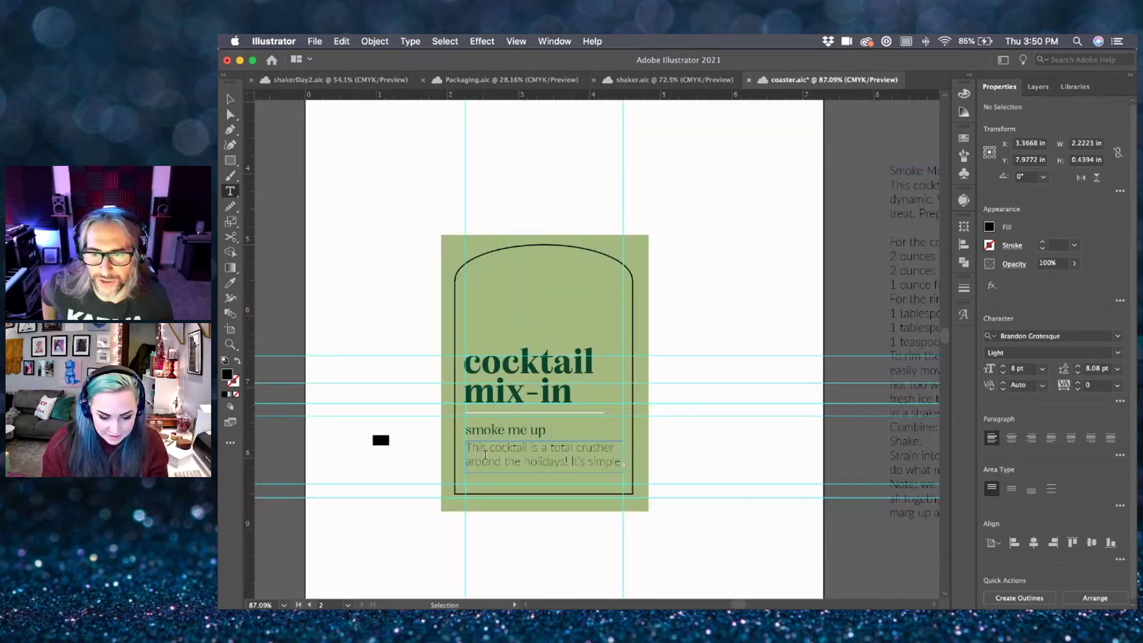
- Format the whole recipe introduction beneath "smoke me up" in Brandon Grotesque Regular at 8 pt
key("super+a")
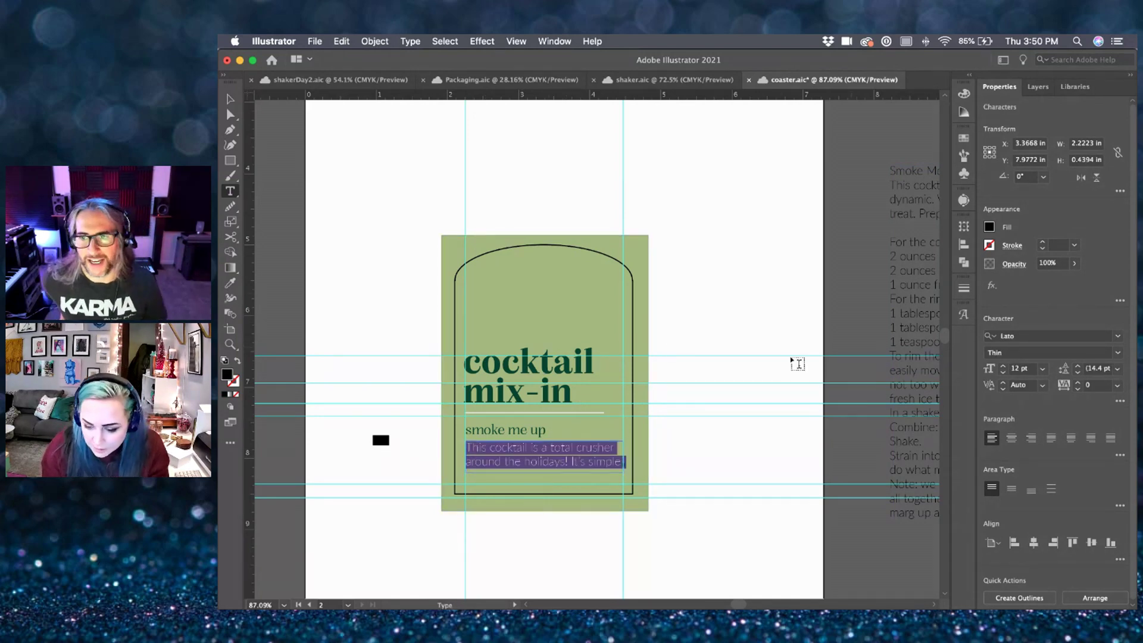
scroll(862, 434, "right", 3)
scroll(862, 434, "down", 1)
left_click(1029, 334)
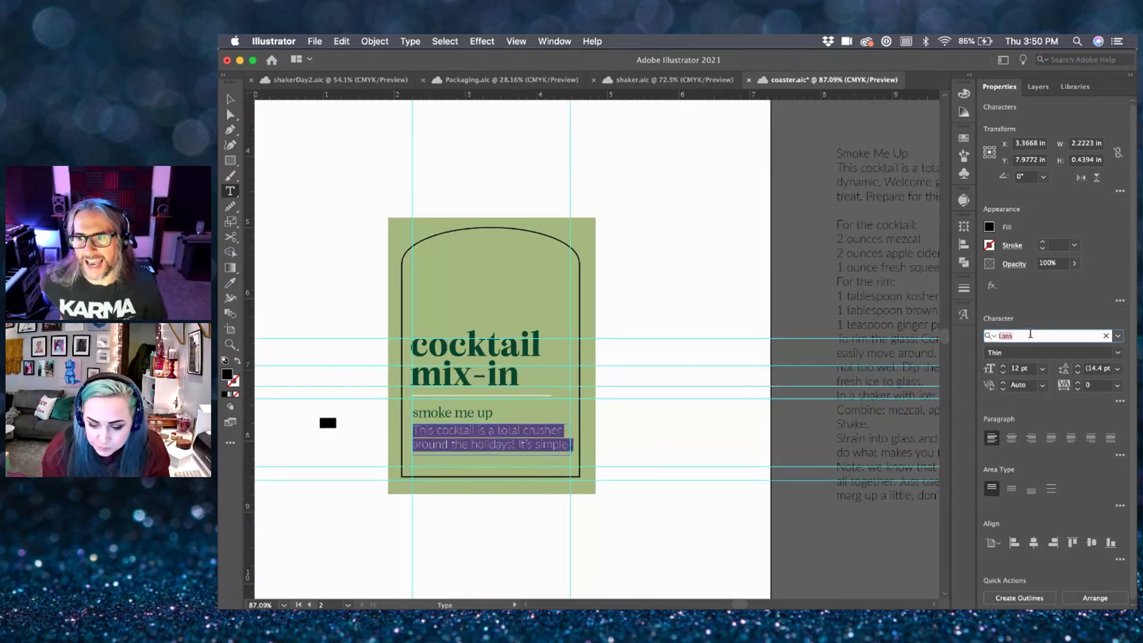
type("bran")
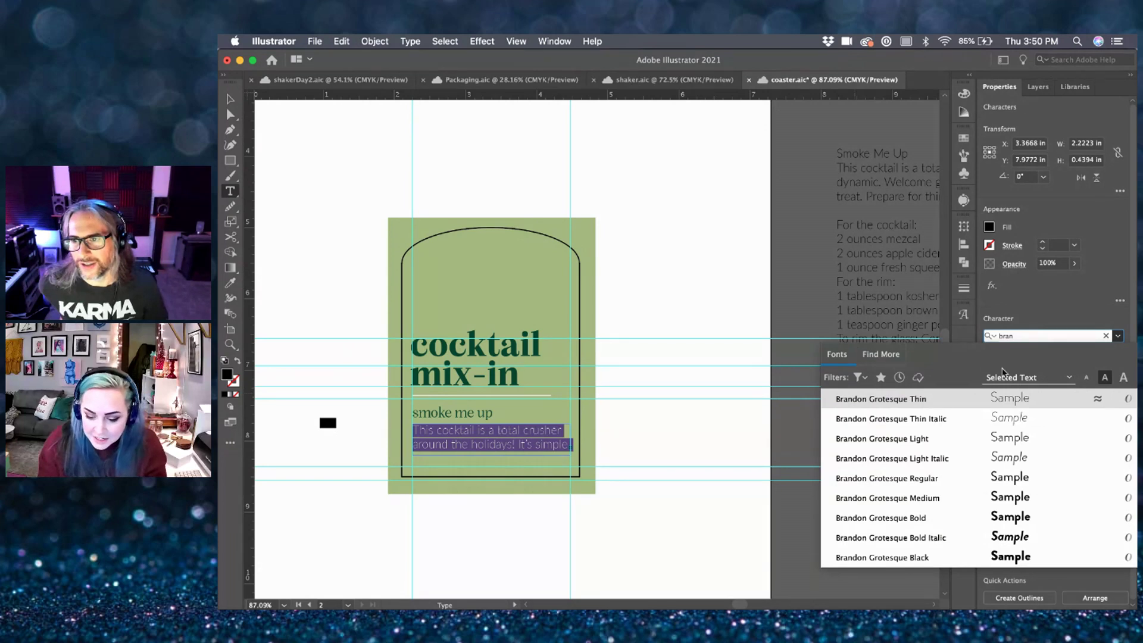
left_click(942, 476)
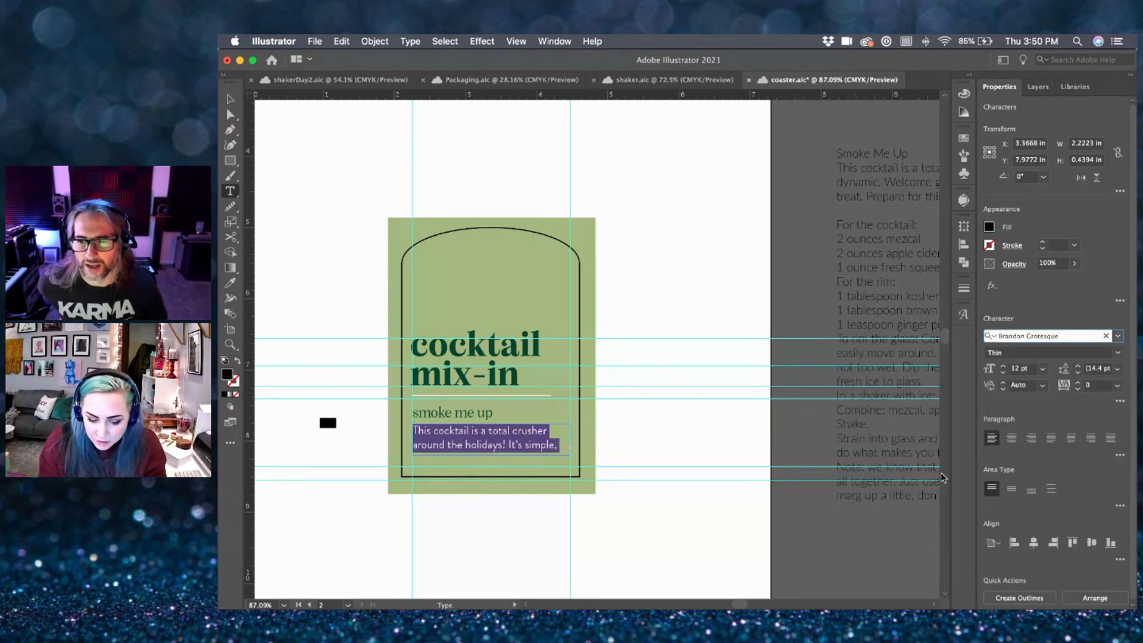
left_click(1004, 373)
left_click(1003, 373)
left_click(1003, 373)
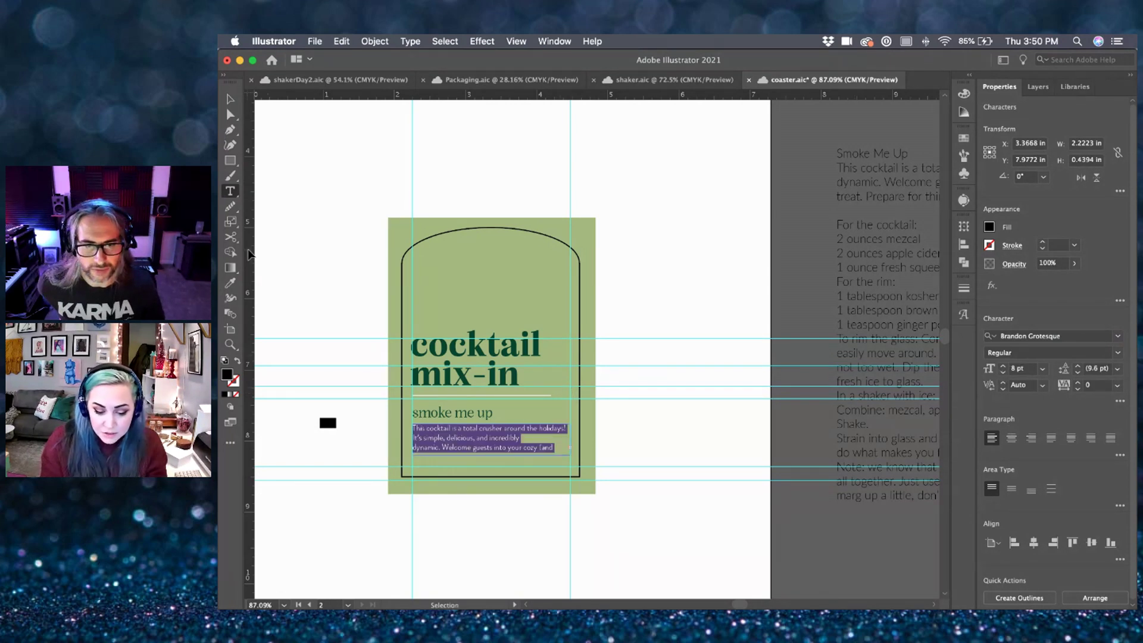
- Extend the introduction's text frame downward to about 1.09 in high so the whole paragraph fits
key("Escape")
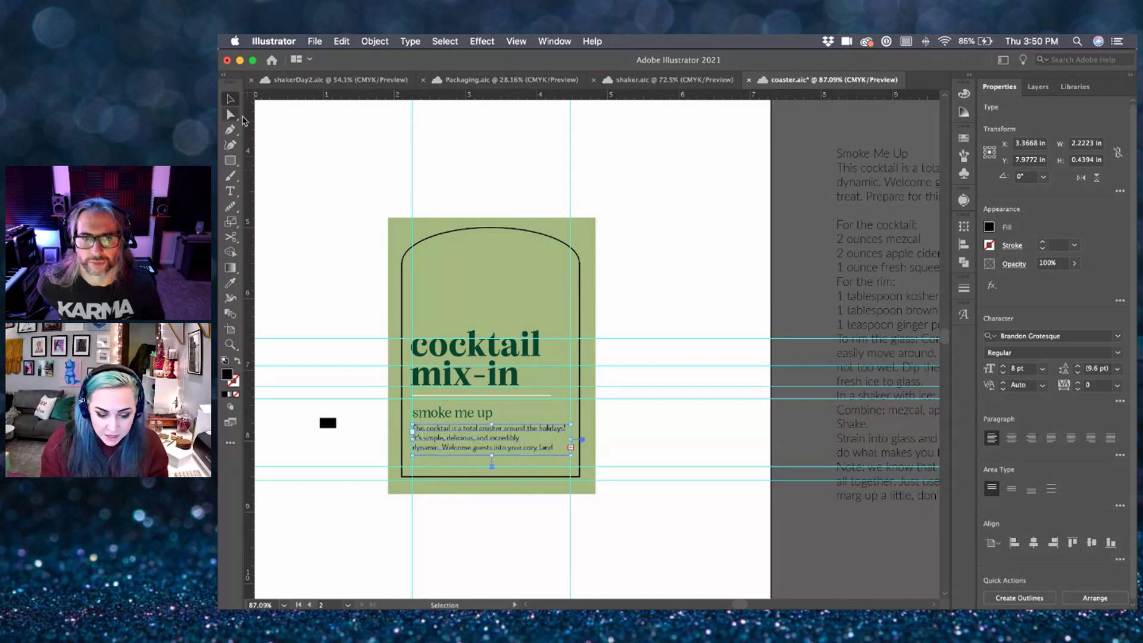
left_click_drag(490, 457, 476, 505)
scroll(476, 504, "up", 3)
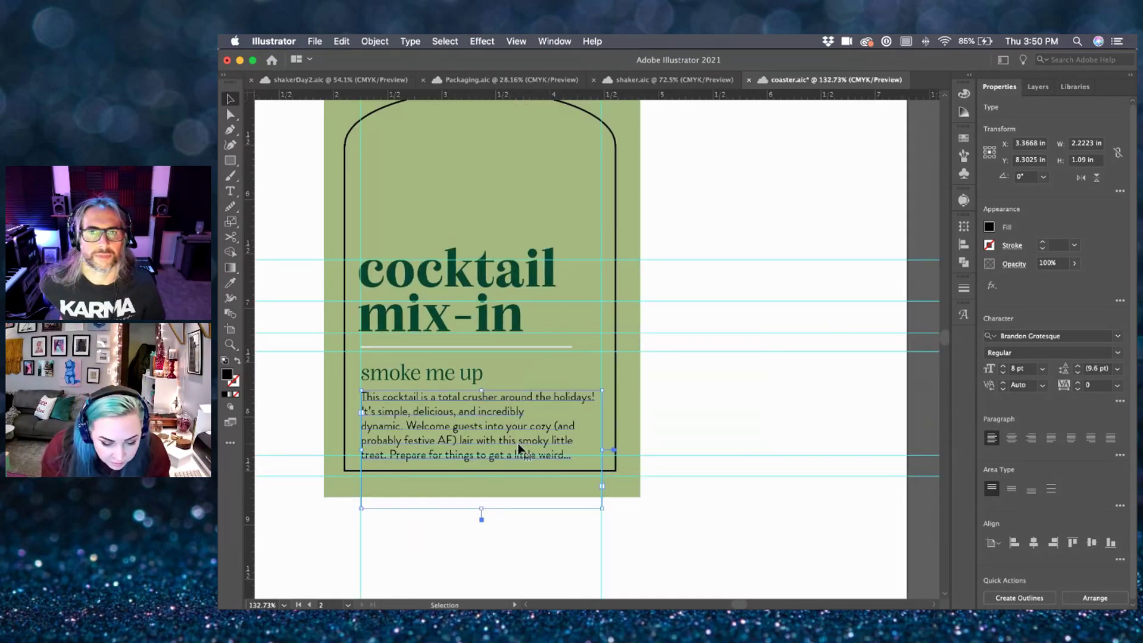
- Remove the stray line breaks before "dynamic" and "treat" in the recipe introduction
double_click(397, 428)
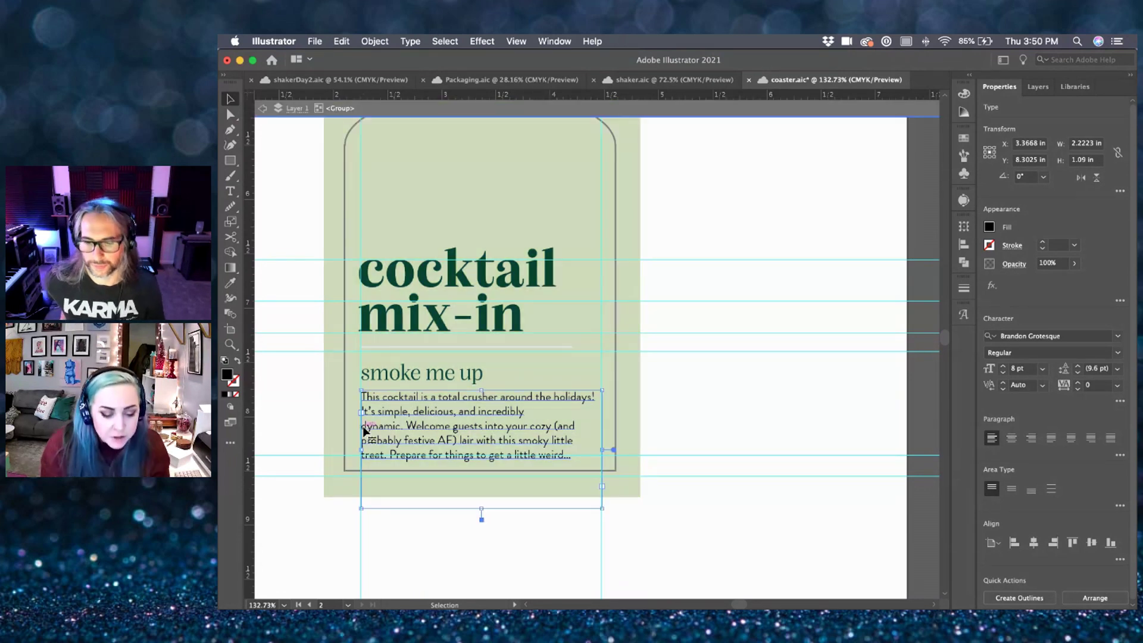
double_click(365, 430)
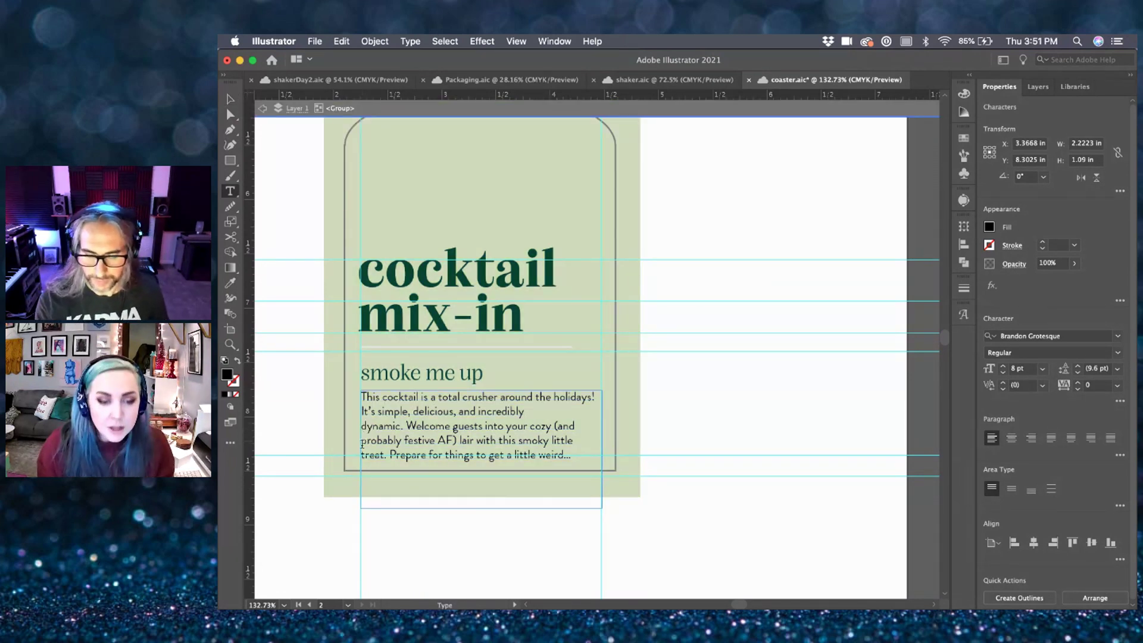
key("BackSpace")
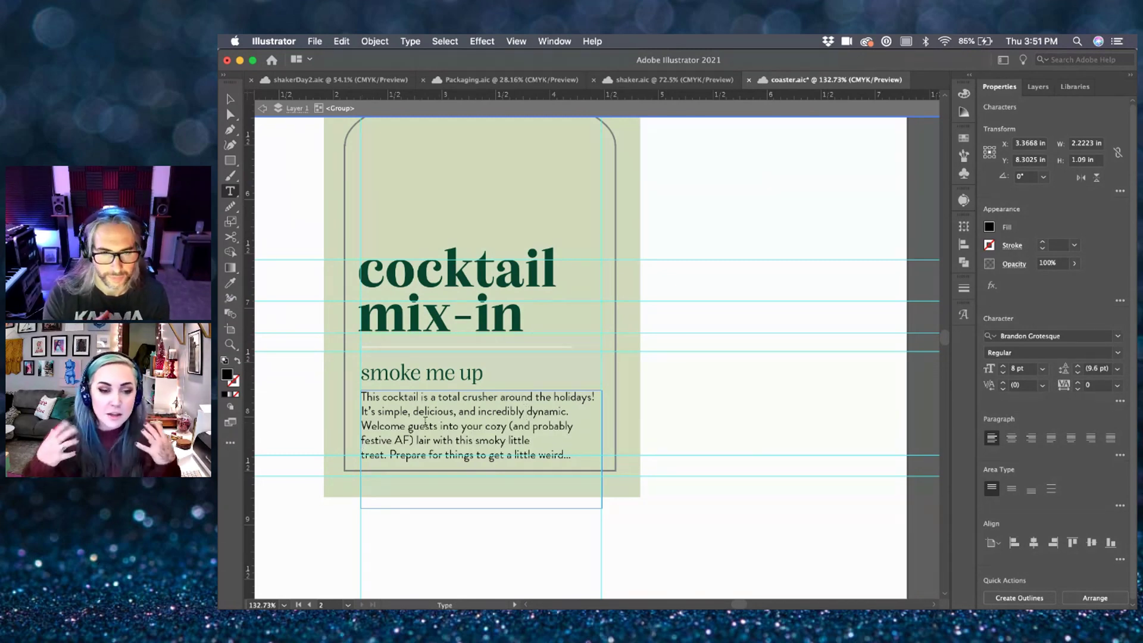
left_click(361, 455)
key("BackSpace")
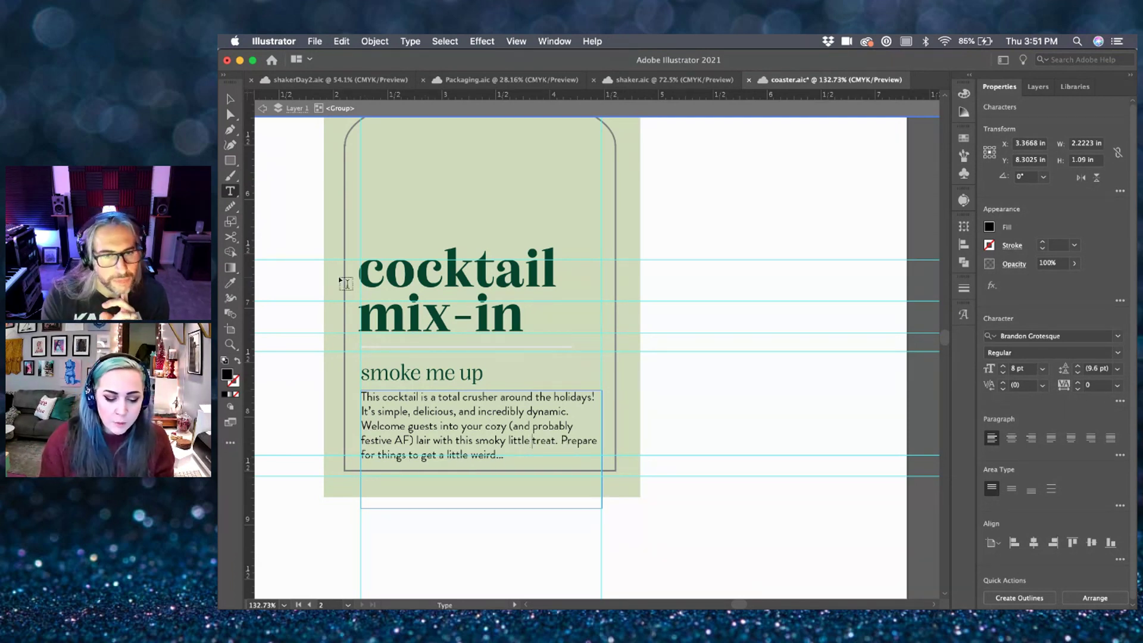
key("Escape")
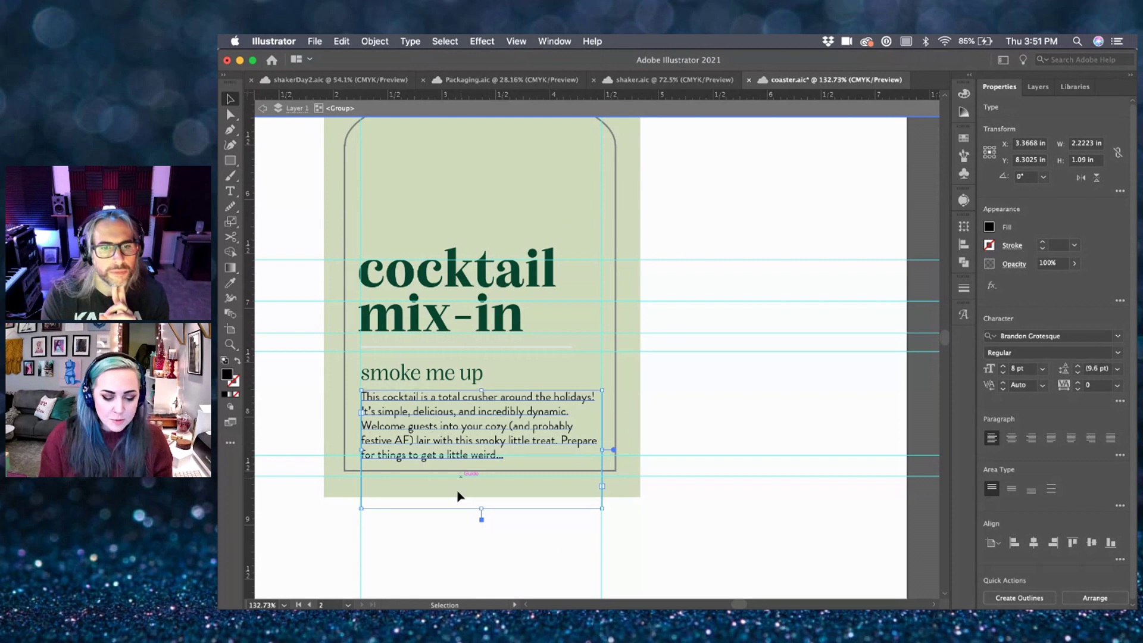
- Shorten the introduction's text frame to about 0.66 in high and start "Prepare for things to get a little weird..." on a new line
left_click_drag(481, 511, 484, 468)
left_click(727, 420)
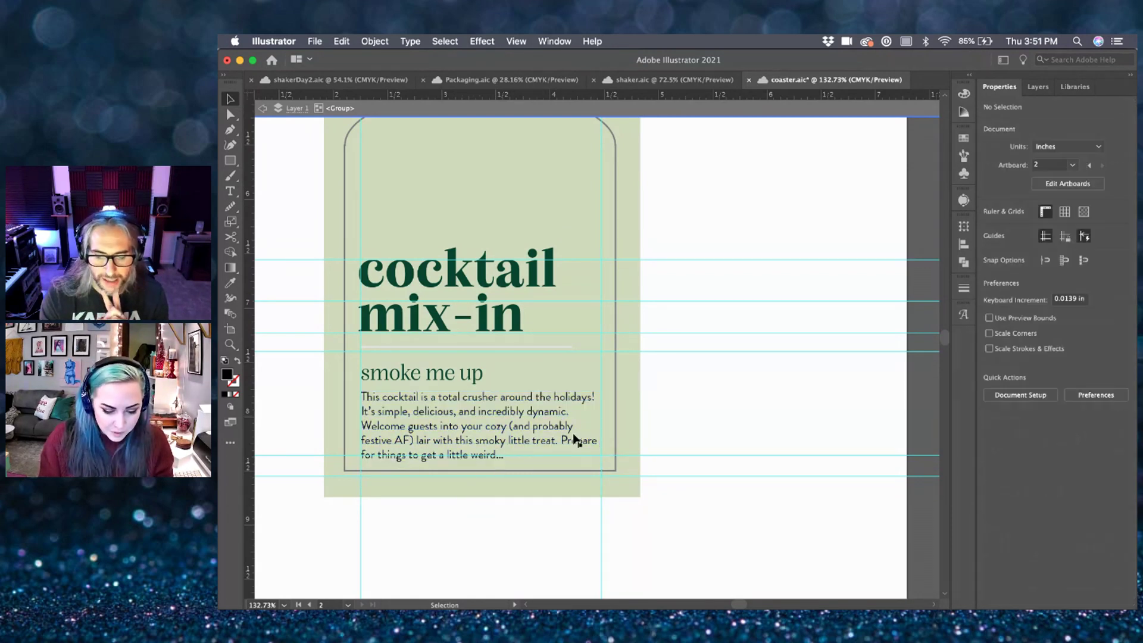
double_click(563, 440)
double_click(562, 439)
left_click(561, 439)
key("Return")
left_click(229, 99)
left_click(714, 242)
scroll(714, 244, "up", 1)
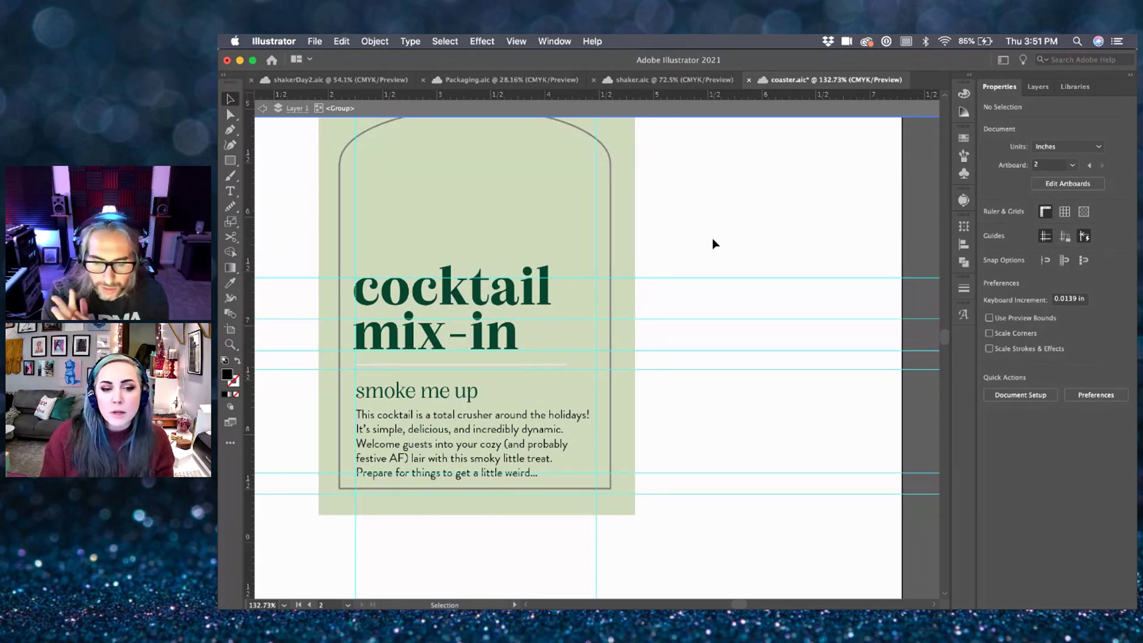
- Leave the text group, move the whole group up slightly inside the arch, and hide the guides
double_click(700, 422)
left_click(596, 462)
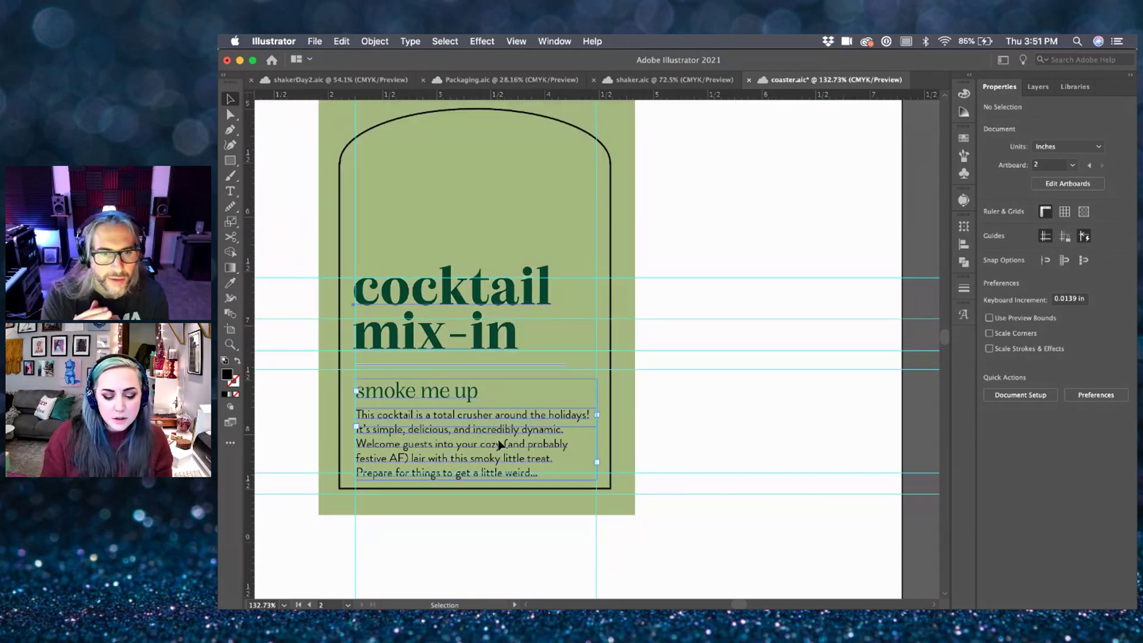
left_click_drag(500, 444, 501, 440)
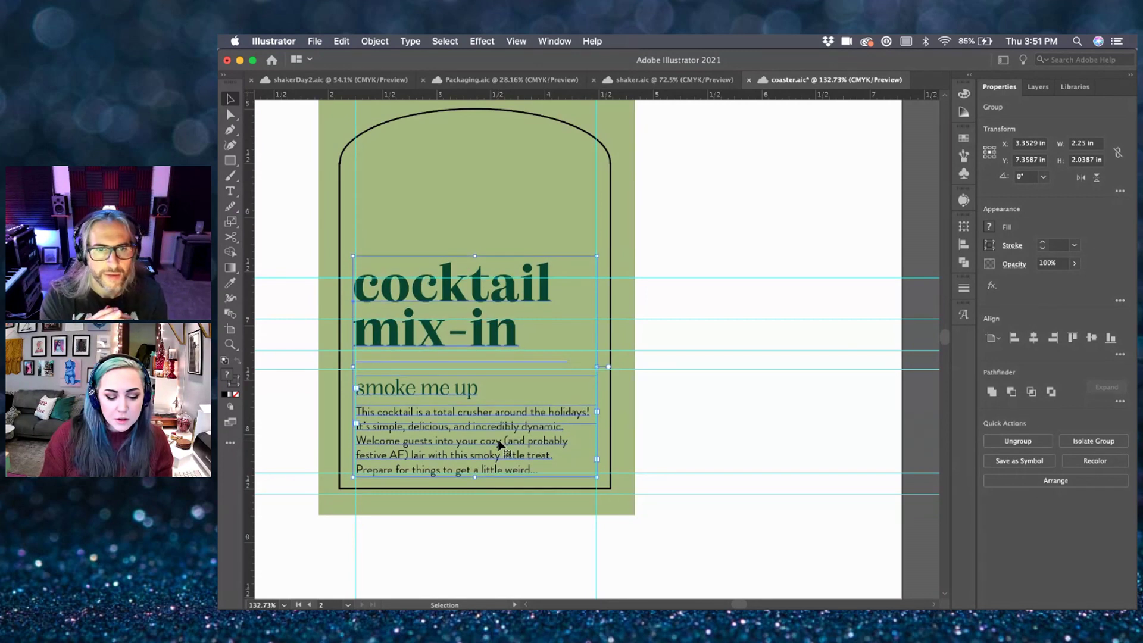
left_click(655, 456)
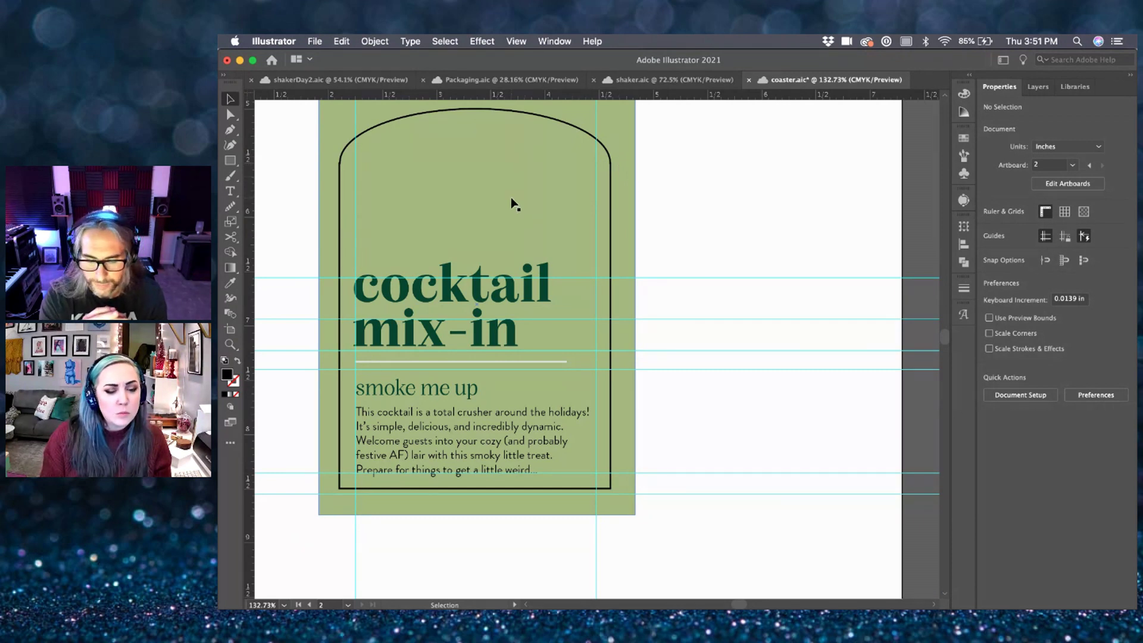
key("super+semicolon")
scroll(712, 253, "down", 1)
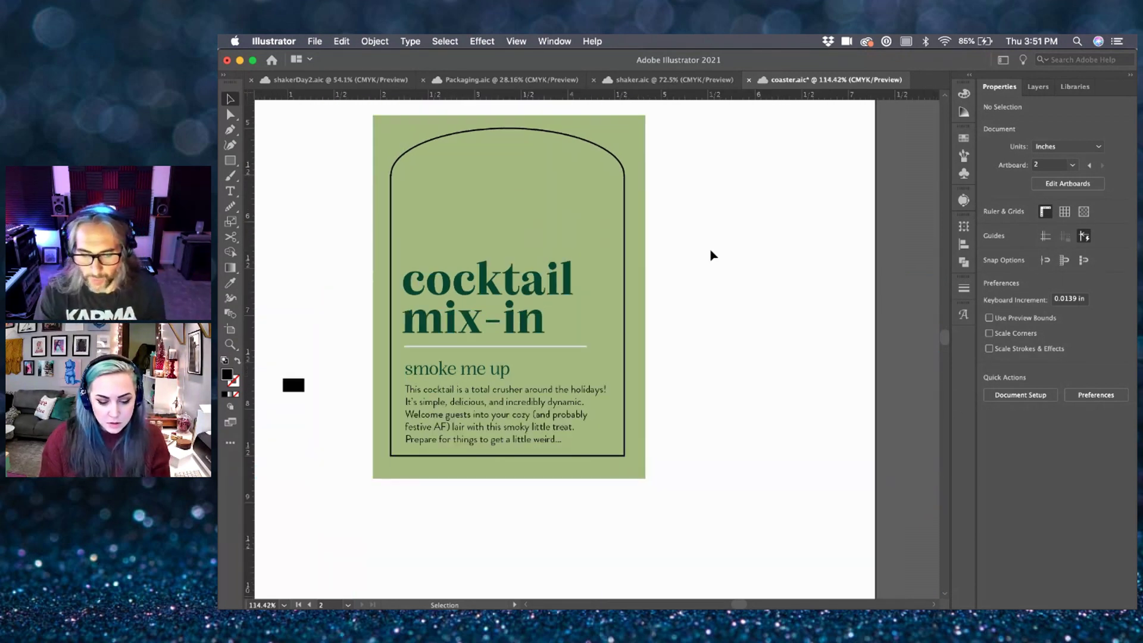
- Nudge the "smoke me up" subheading and its paragraph up together by about 0.04 in, closer to the divider line
left_click(492, 375)
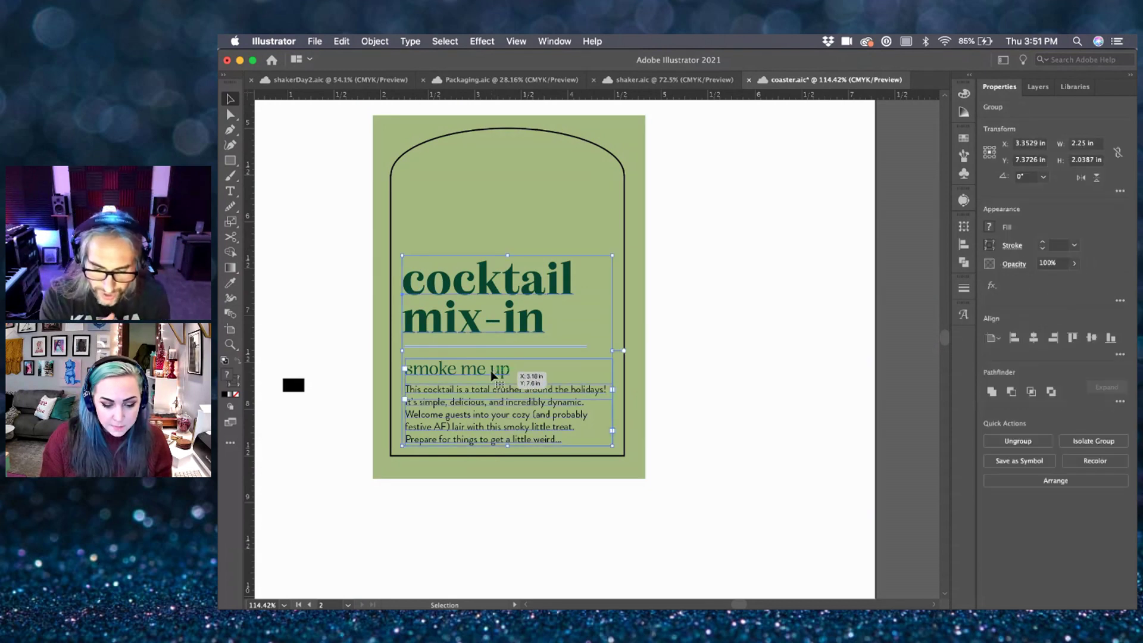
double_click(491, 375)
left_click(492, 375)
left_click(499, 427)
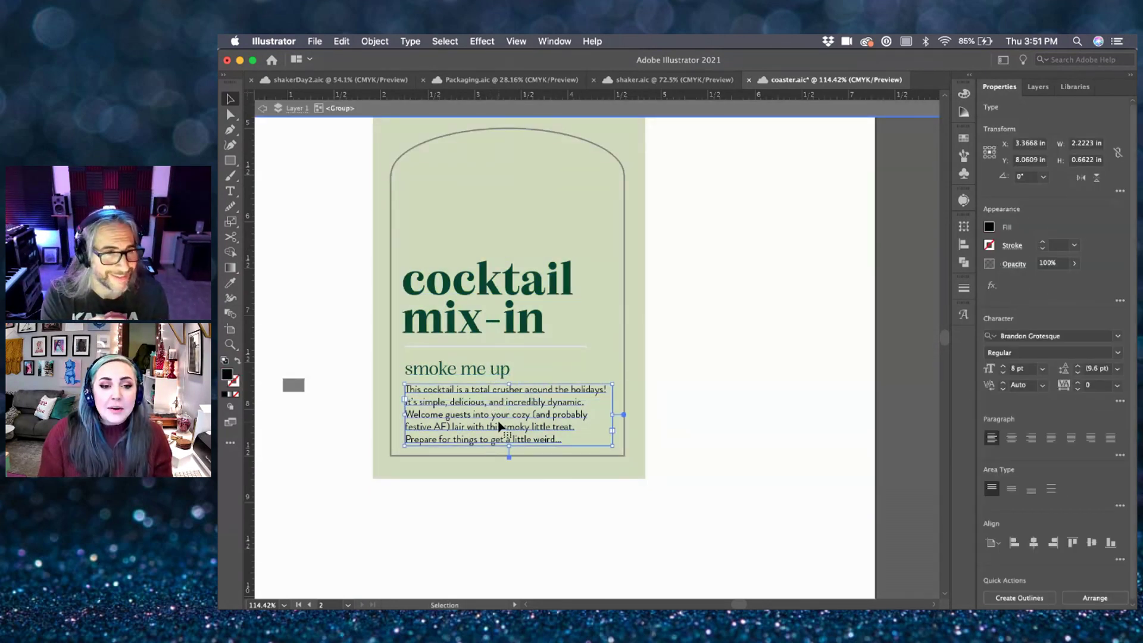
left_click(471, 376, "shift")
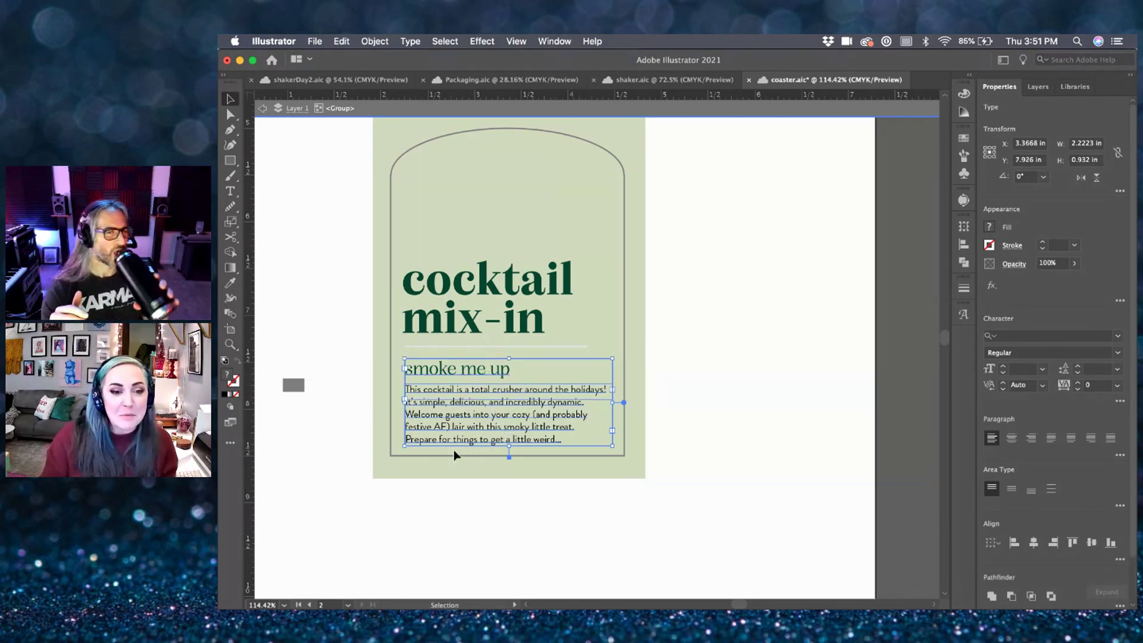
key("Up")
key("Up")
key("Up")
left_click(666, 404)
key("Escape")
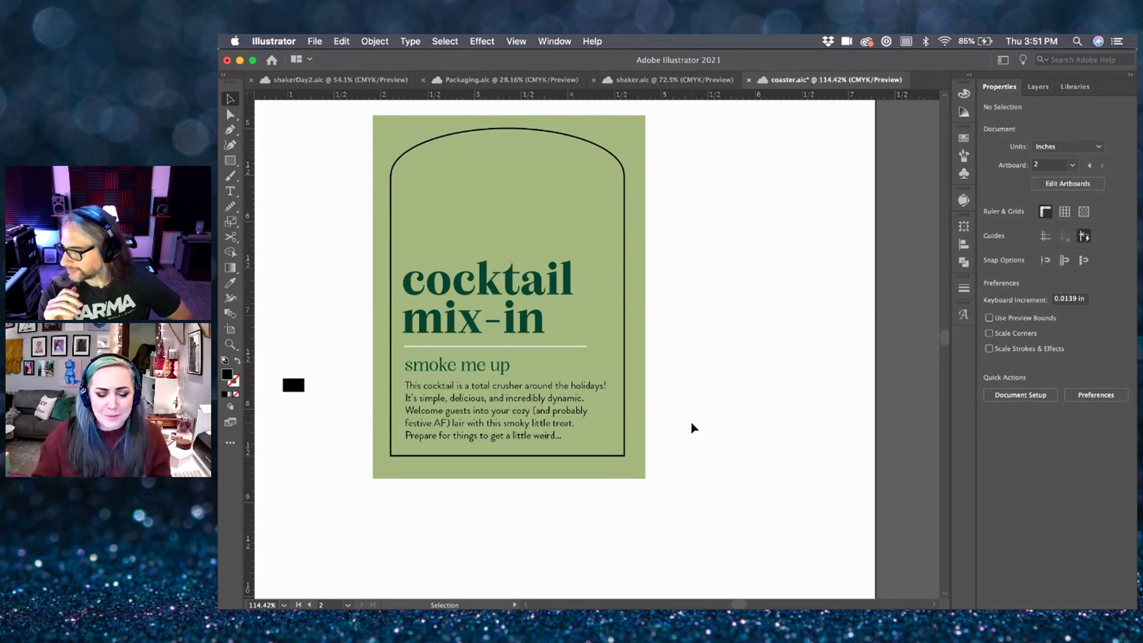
- Duplicate the dark green brush-edged shape from the neighbouring artboard and place the copy beside the cocktail mix-in card
scroll(732, 373, "down", 1)
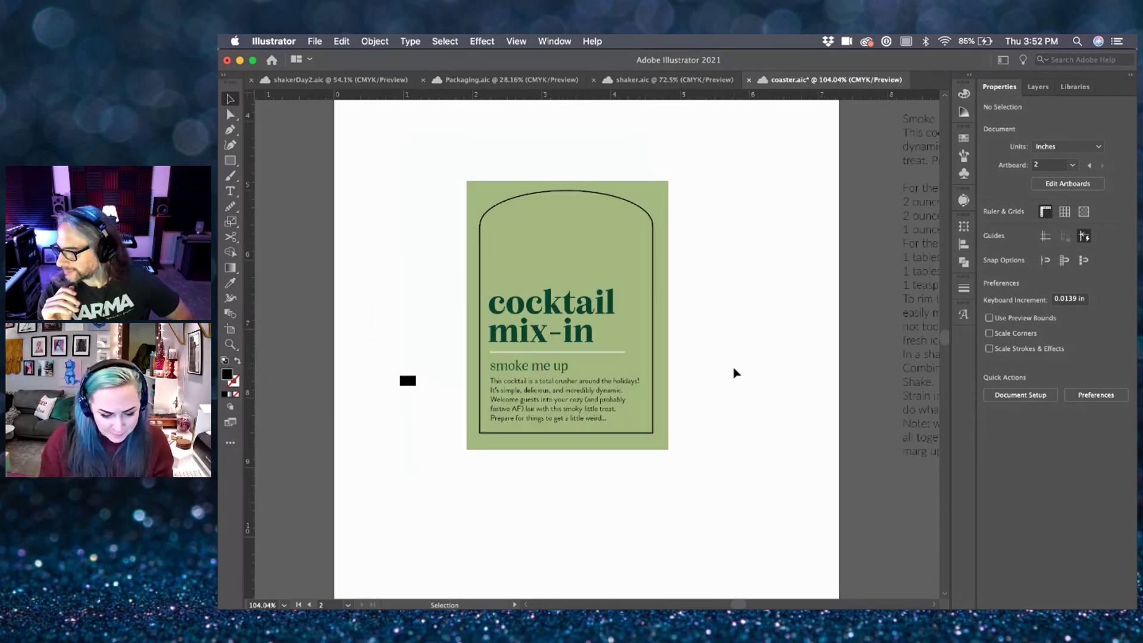
scroll(651, 408, "up", 1)
scroll(651, 408, "left", 1)
left_click(586, 419)
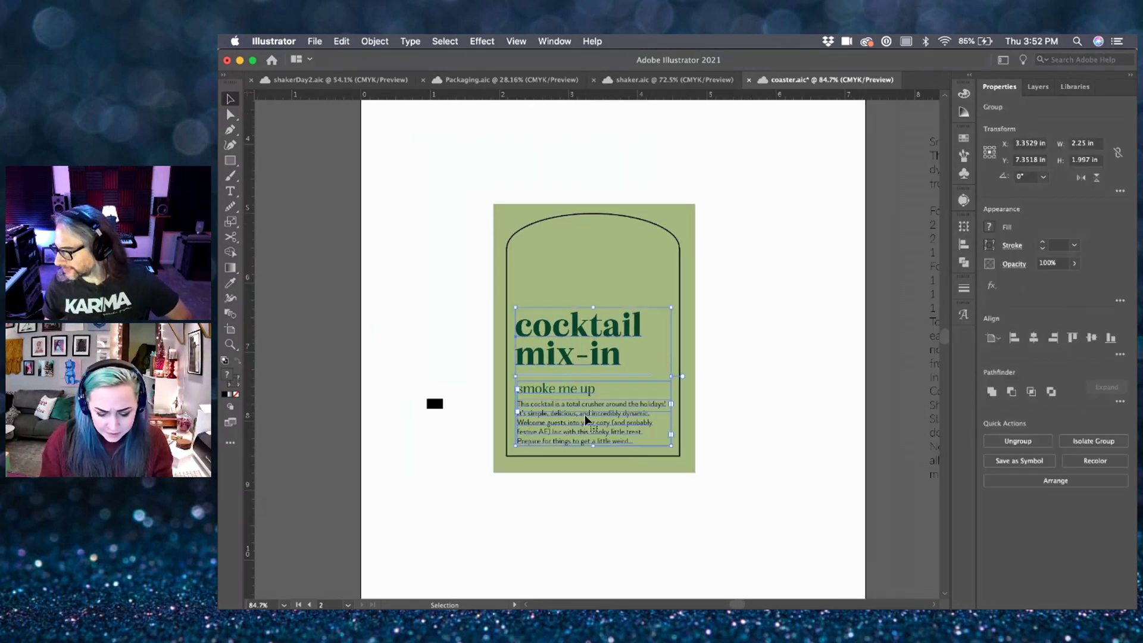
double_click(590, 420)
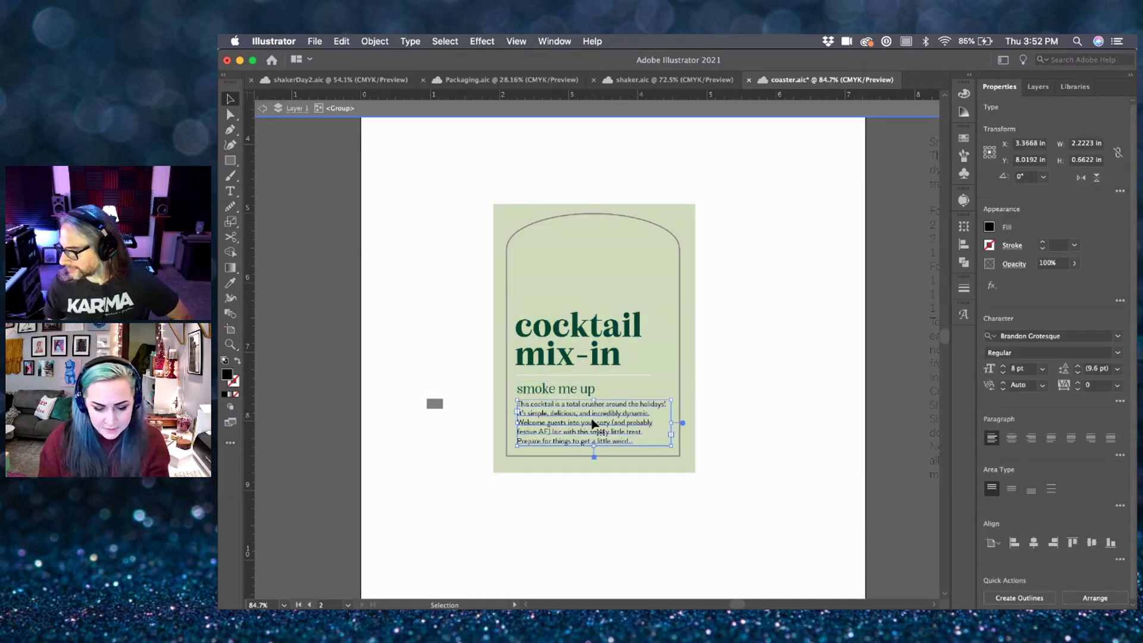
scroll(402, 280, "left", 10)
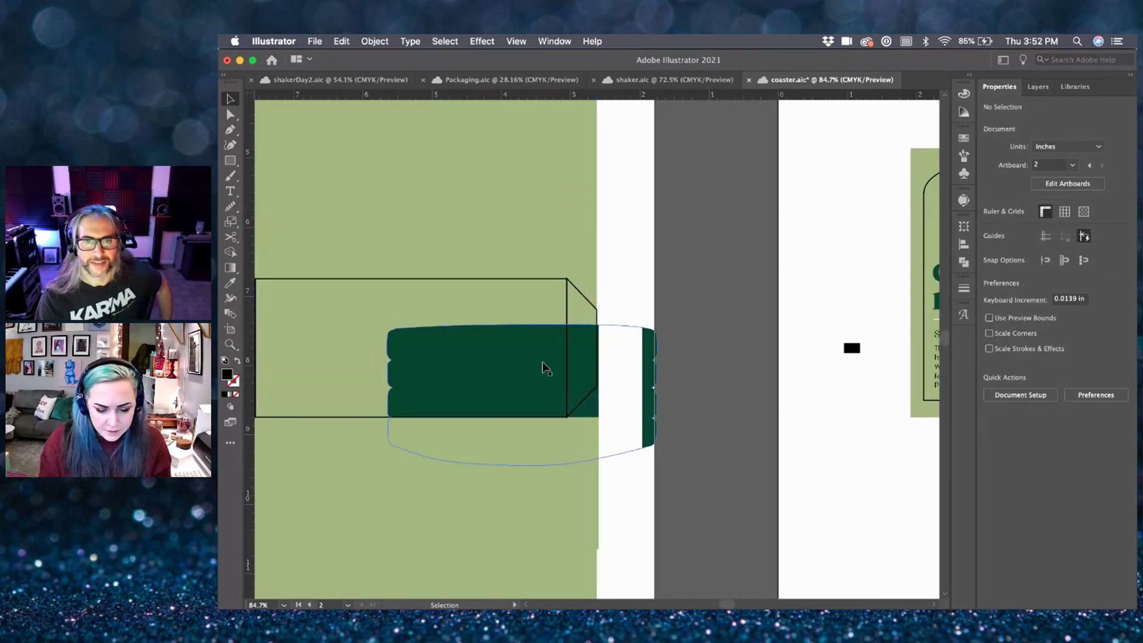
left_click_drag(541, 362, 821, 459)
scroll(823, 457, "right", 5)
- Recolour the body paragraph with the dark green sampled from the duplicated shape, and delete that duplicate
left_click(740, 329)
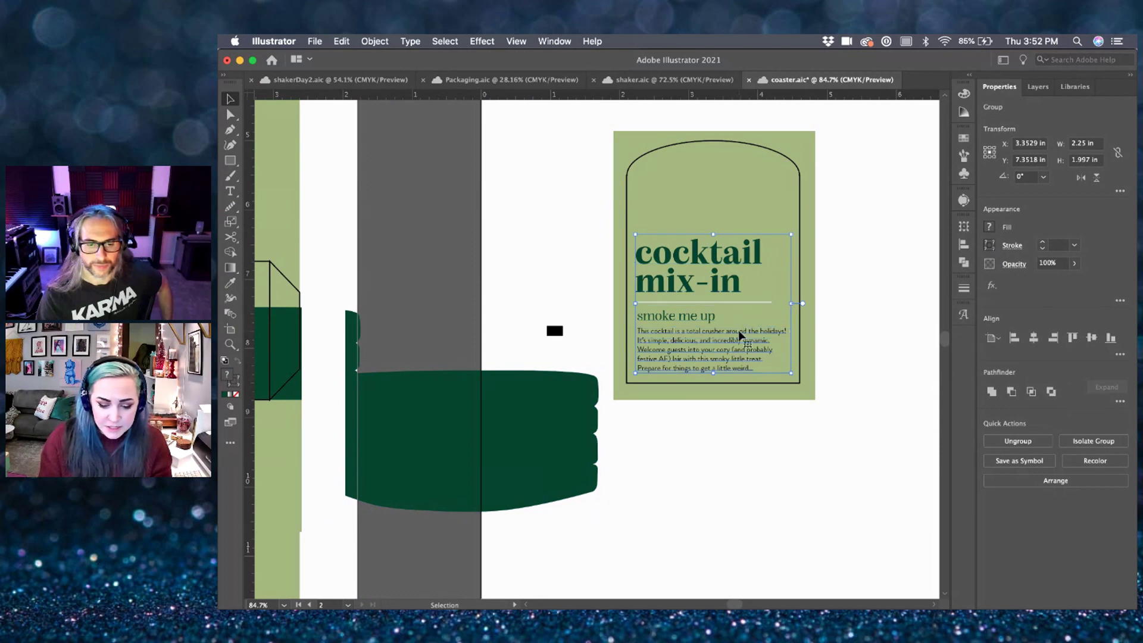
double_click(738, 331)
key("i")
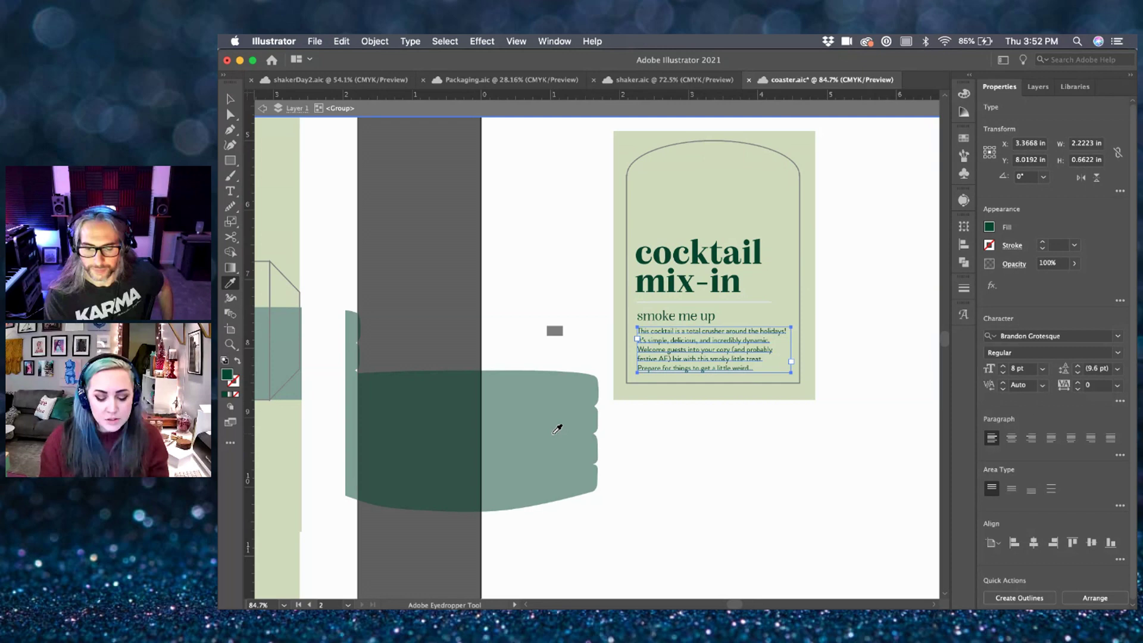
key("v")
double_click(634, 459)
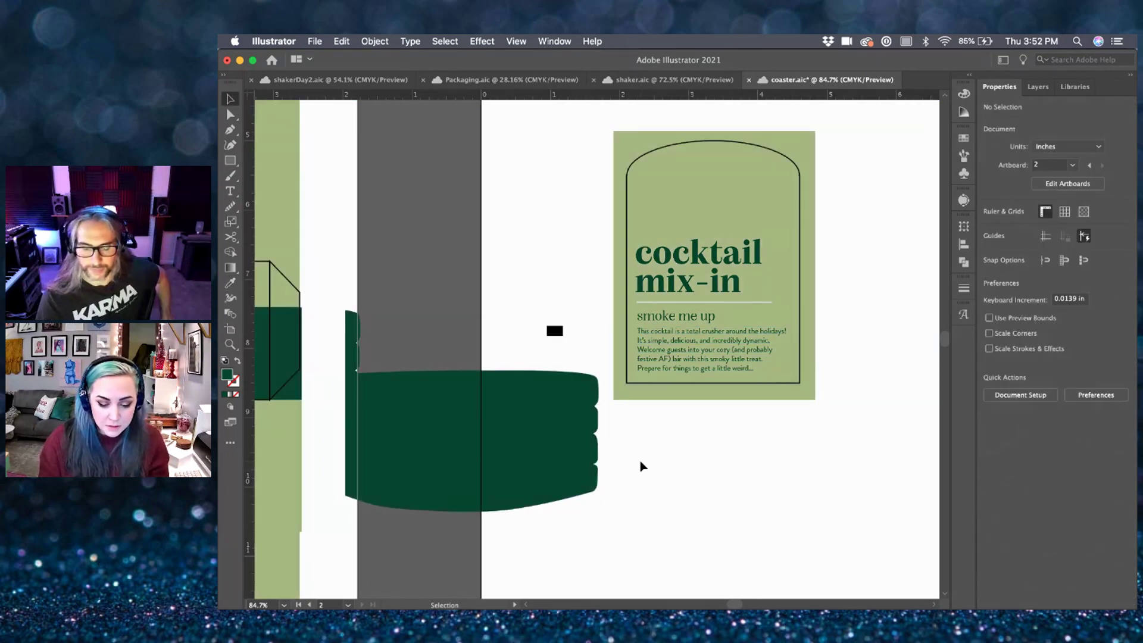
left_click(539, 460)
key("Delete")
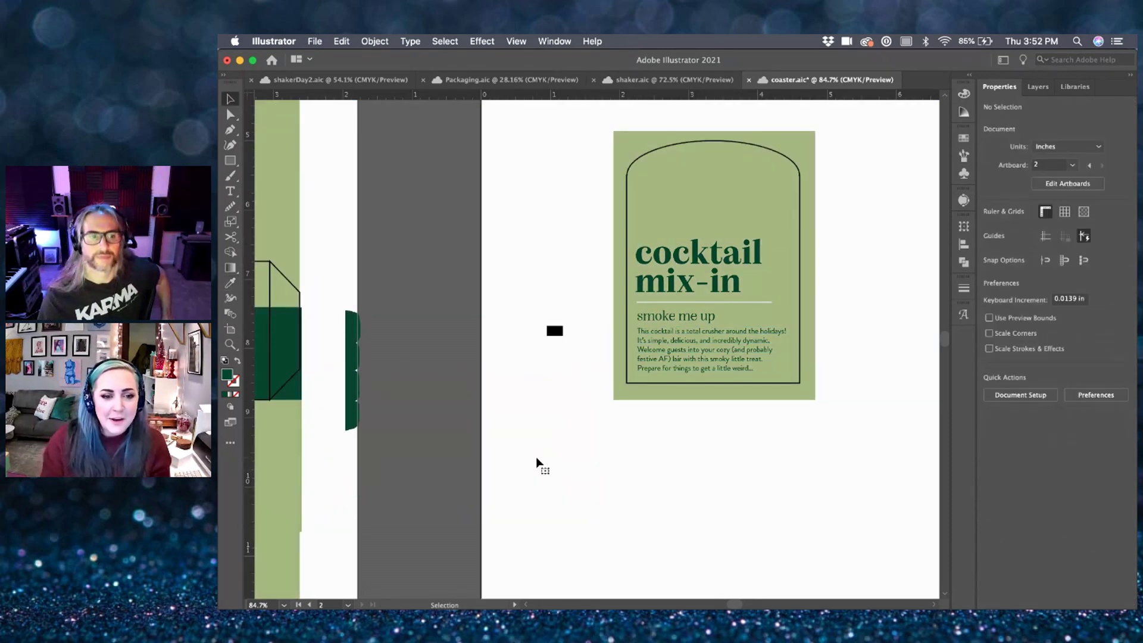
- Nudge the body paragraph up by about 0.014 in, closer beneath the "smoke me up" subheading
key("super+equal")
left_click(622, 379)
double_click(634, 376)
left_click(636, 375)
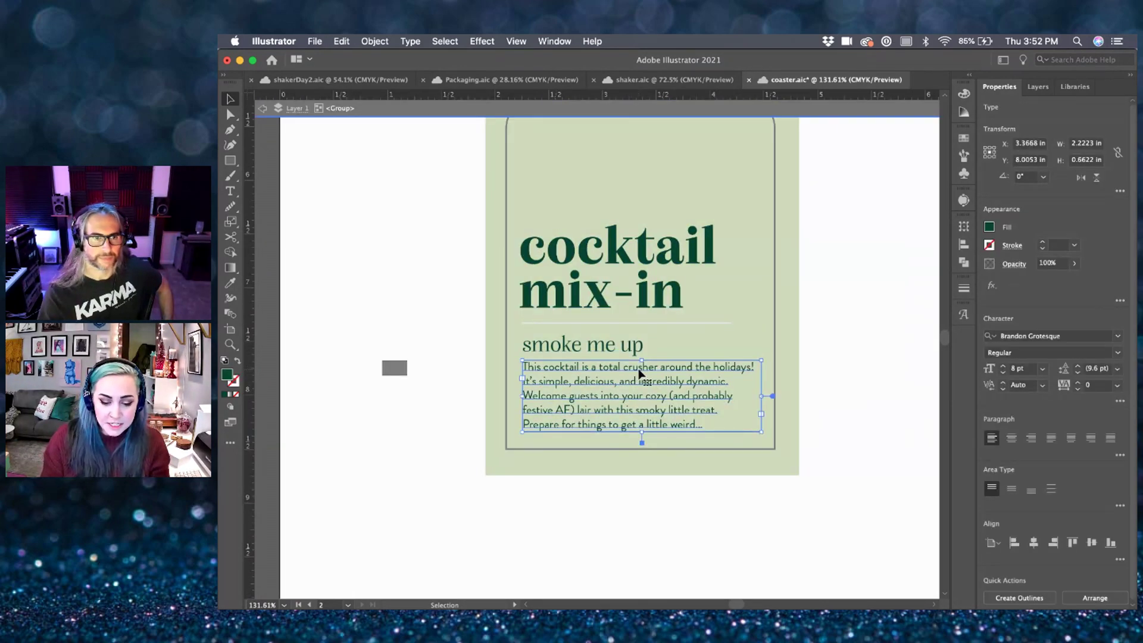
double_click(880, 327)
- Show the guides, nudge the whole text group down by about 0.056 in toward the lower margin, and hide the guides again
left_click(655, 402)
key("w")
key("super+semicolon")
key("Down")
key("Down")
key("Down")
key("Down")
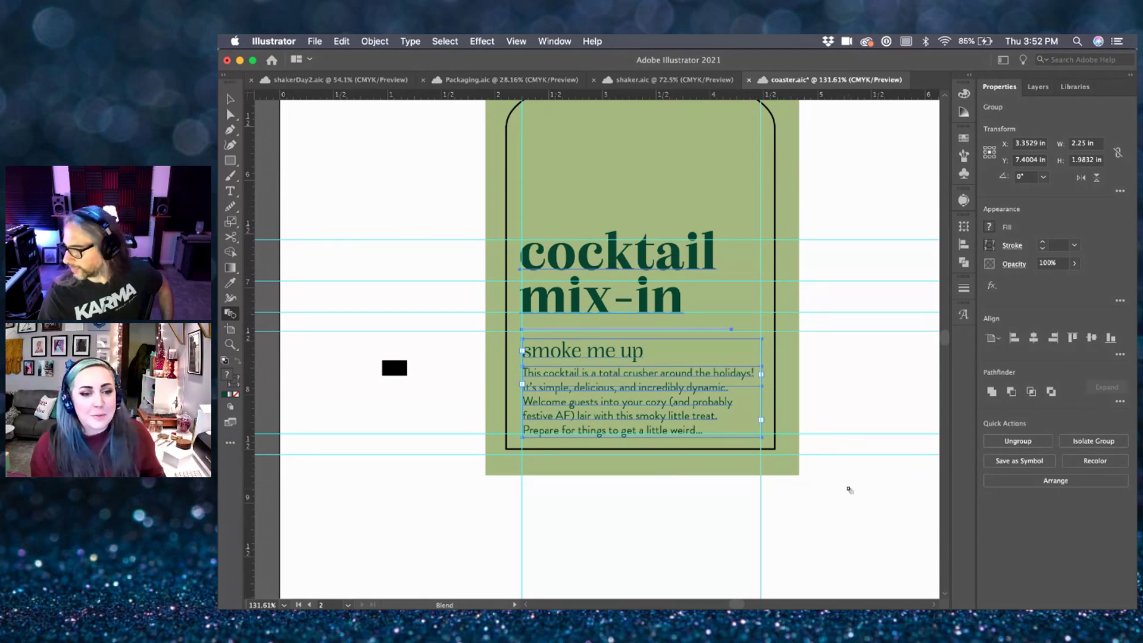
scroll(850, 489, "down", 2, "alt")
key("super+semicolon")
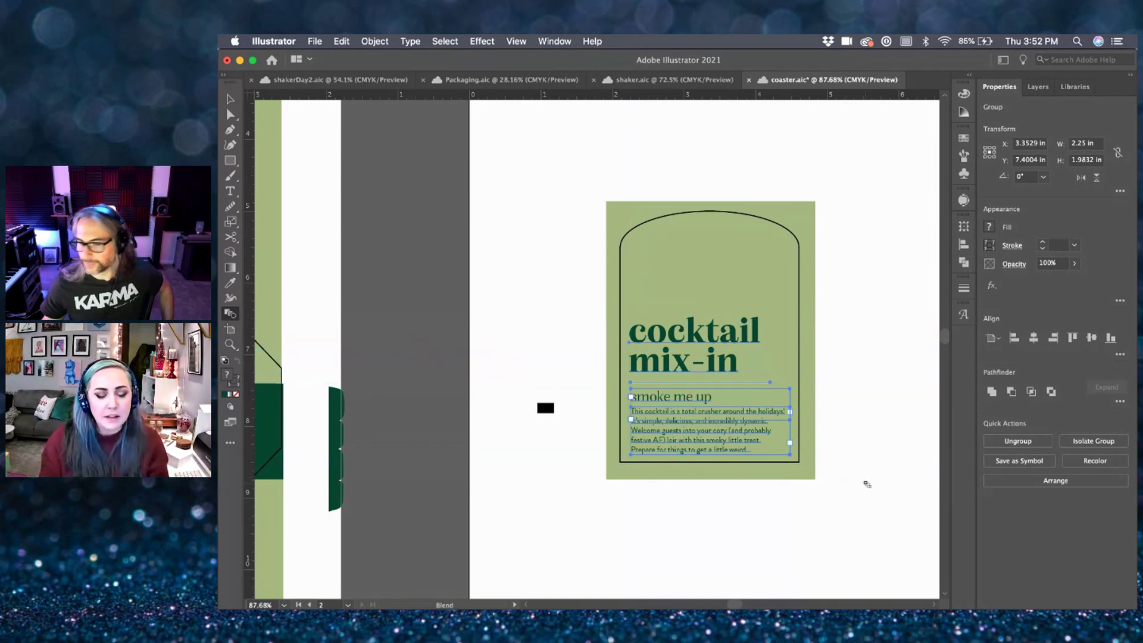
key("v")
left_click(853, 499)
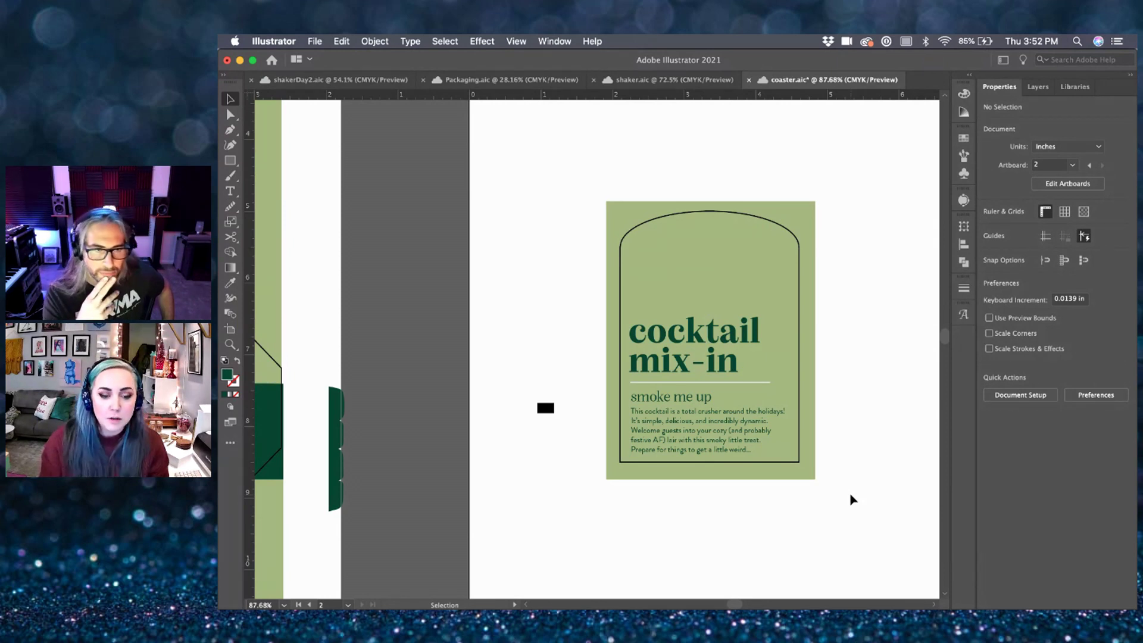
- Isolate the arched card outline and place a duplicate of it about 0.16 in lower
left_click(781, 230)
scroll(781, 229, "up", 3)
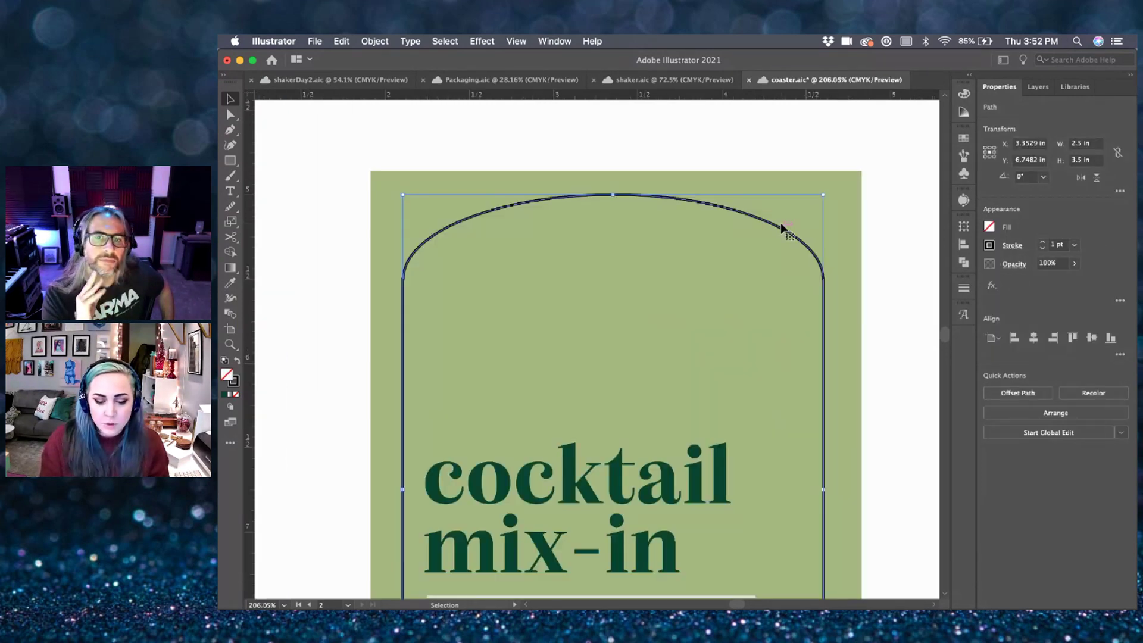
double_click(779, 229)
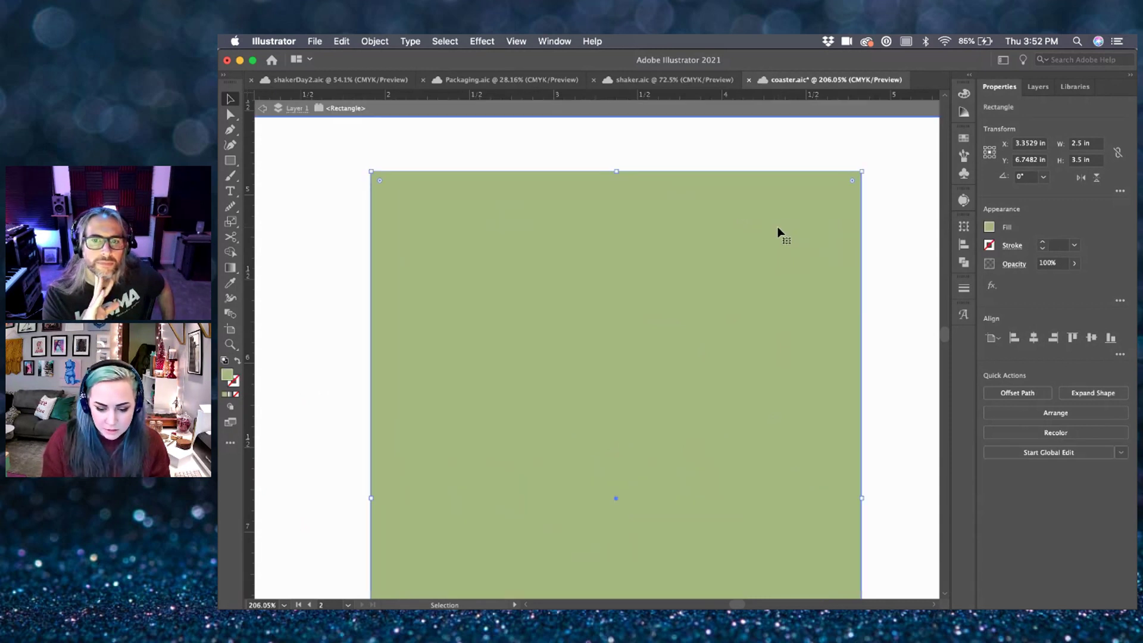
double_click(899, 232)
double_click(791, 237)
left_click_drag(793, 237, 790, 265)
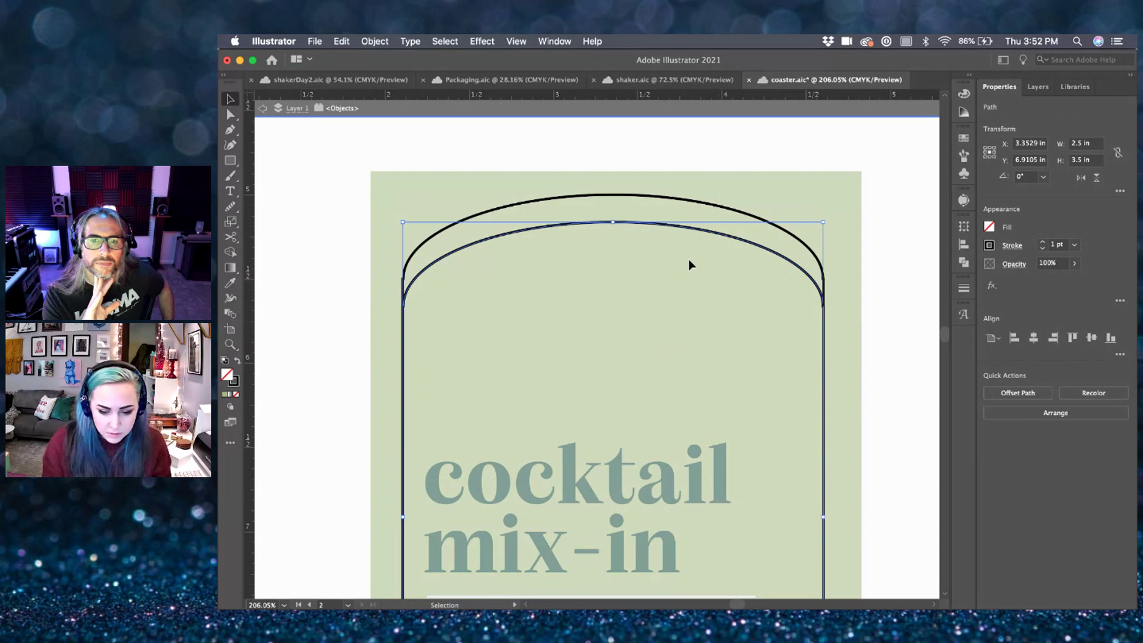
- Isolate the duplicated outline, cut it at both shoulder points where the arch meets the straight sides, and delete the lower part
double_click(714, 239)
key("c")
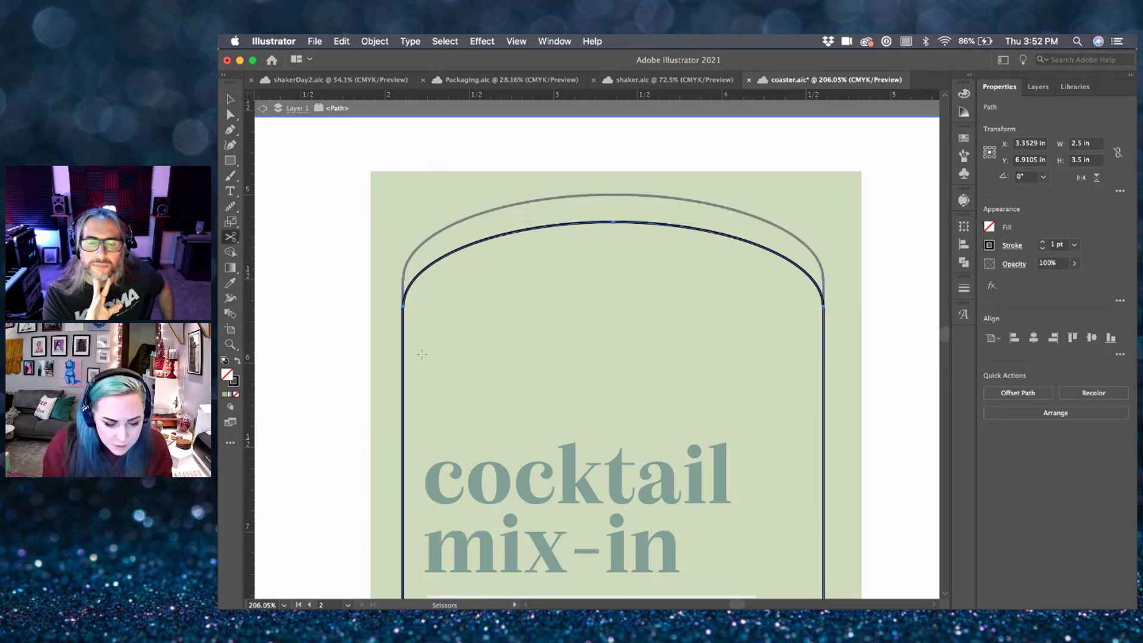
left_click(403, 305)
left_click(822, 305)
key("a")
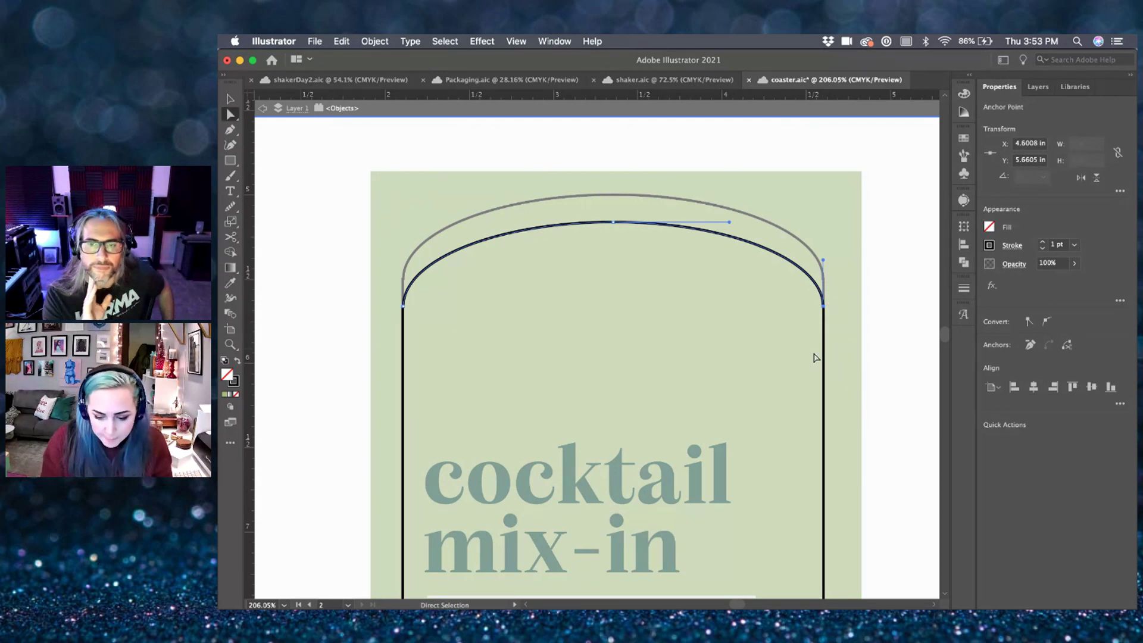
left_click(822, 357)
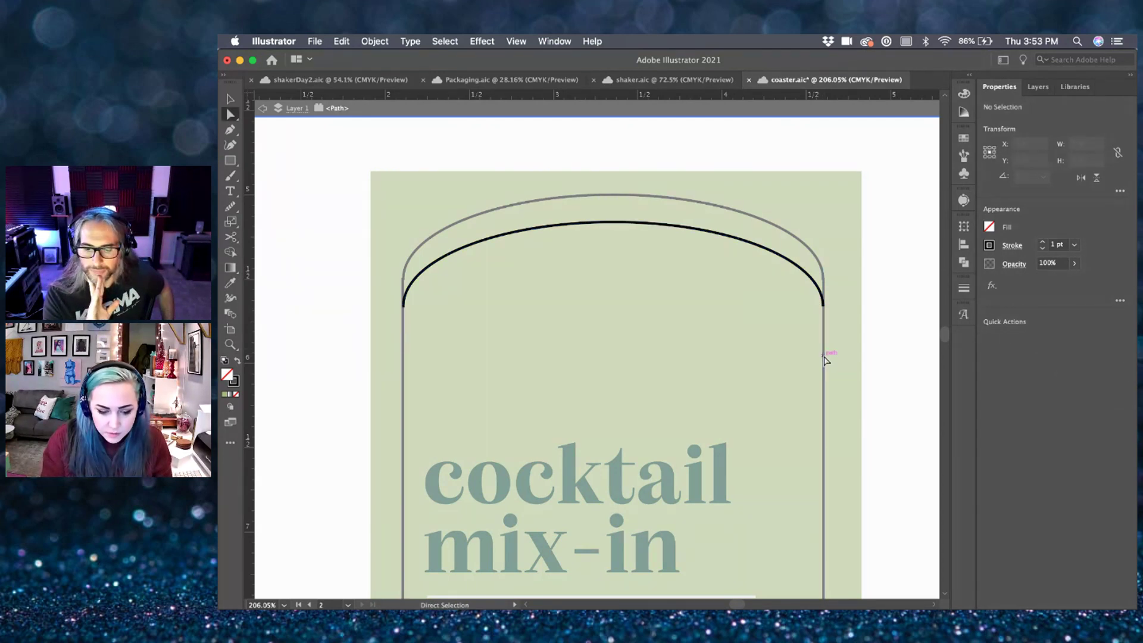
- Narrow the remaining inner arch symmetrically to about 2.24 in wide and leave isolation mode
left_click(813, 277)
key("v")
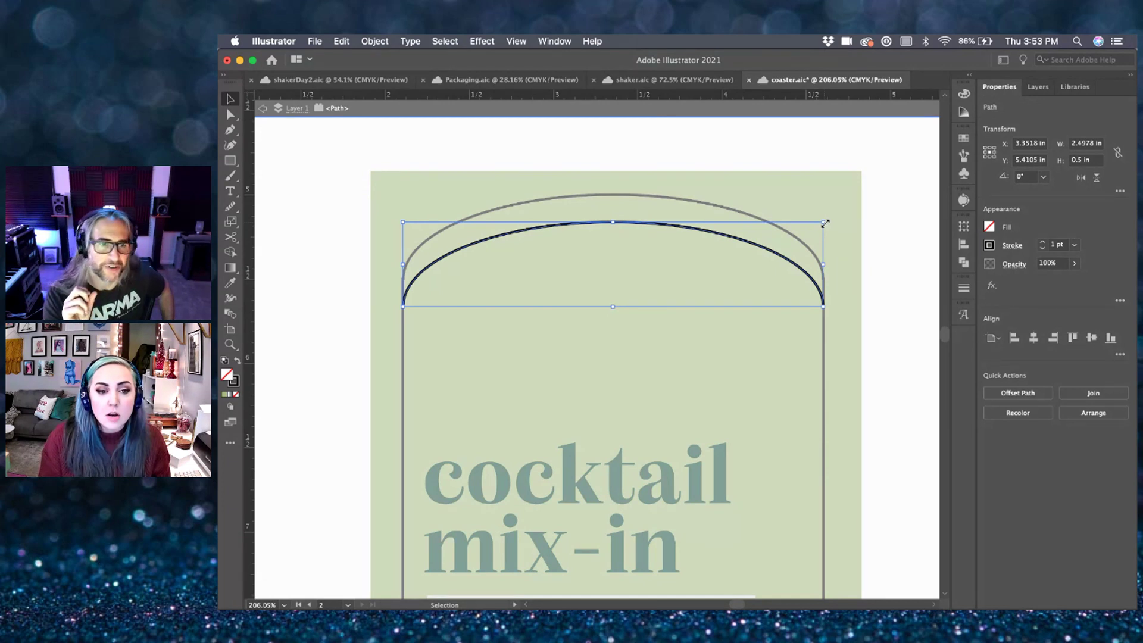
left_click_drag(823, 264, 803, 266)
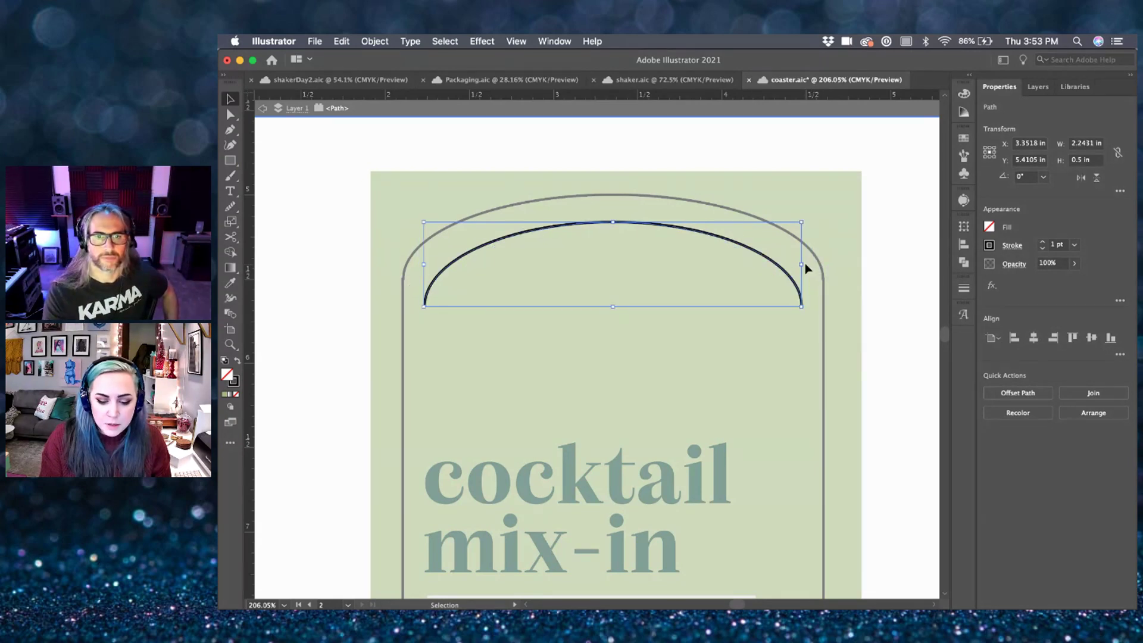
left_click(869, 283)
key("super+minus")
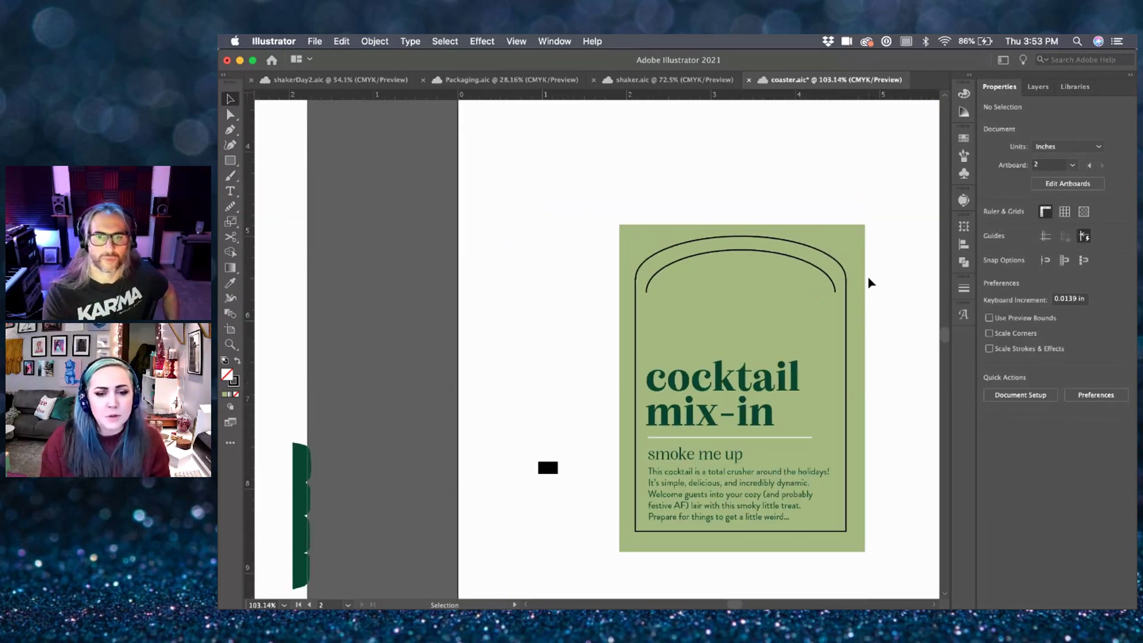
scroll(871, 283, "right", 1)
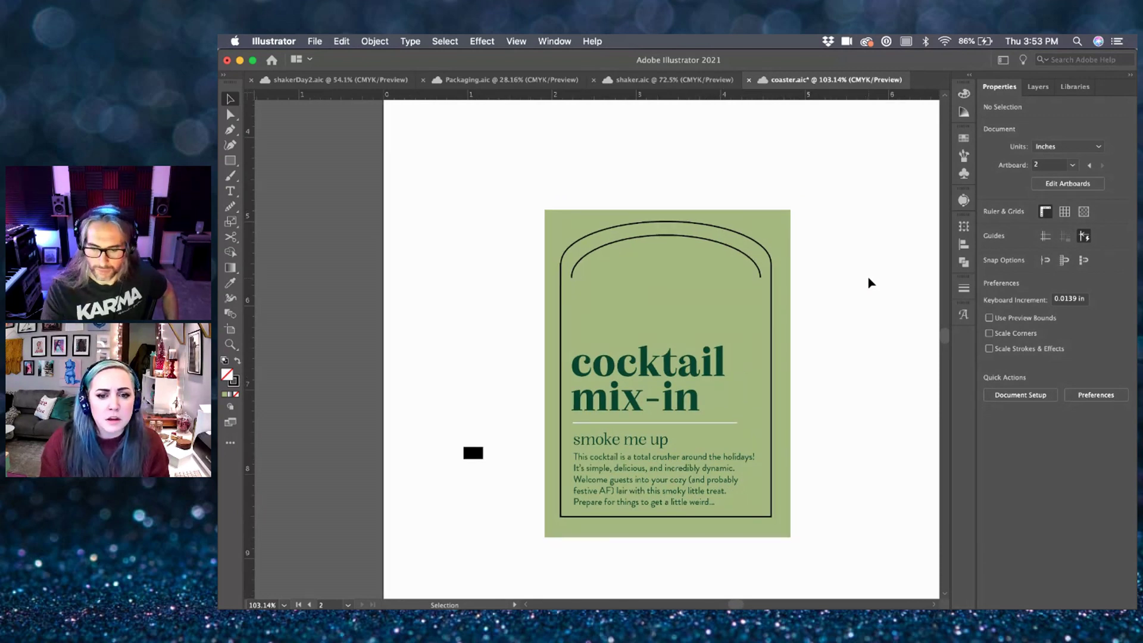
- Apply the off-white line style sampled from the divider under "cocktail mix-in" to the inner arch
left_click(760, 274)
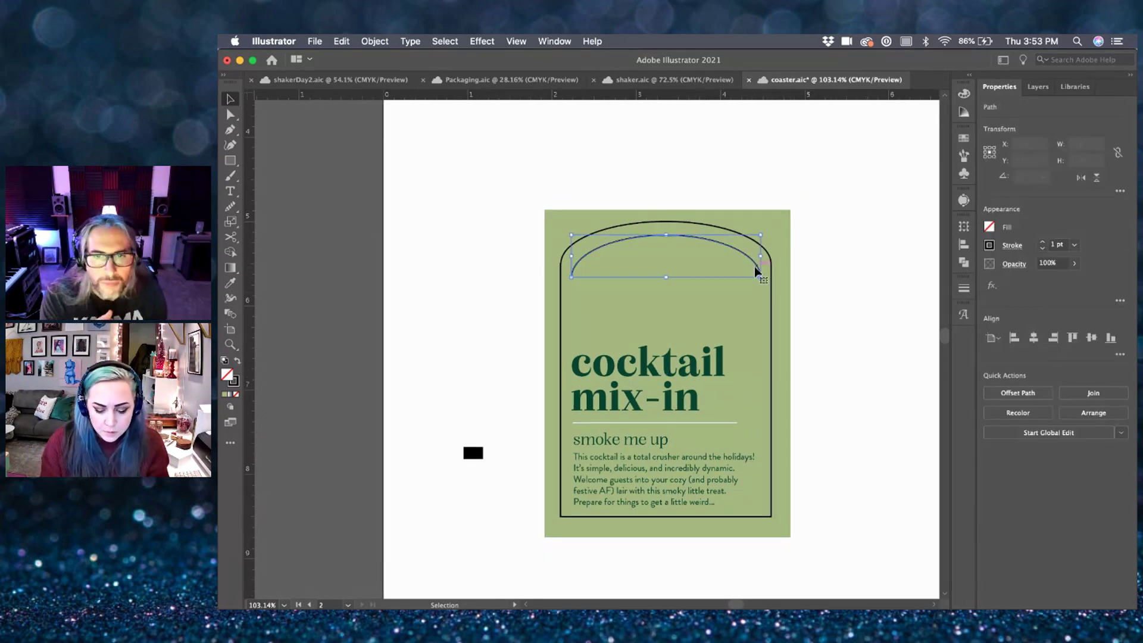
key("i")
left_click(680, 419)
key("v")
left_click(864, 445)
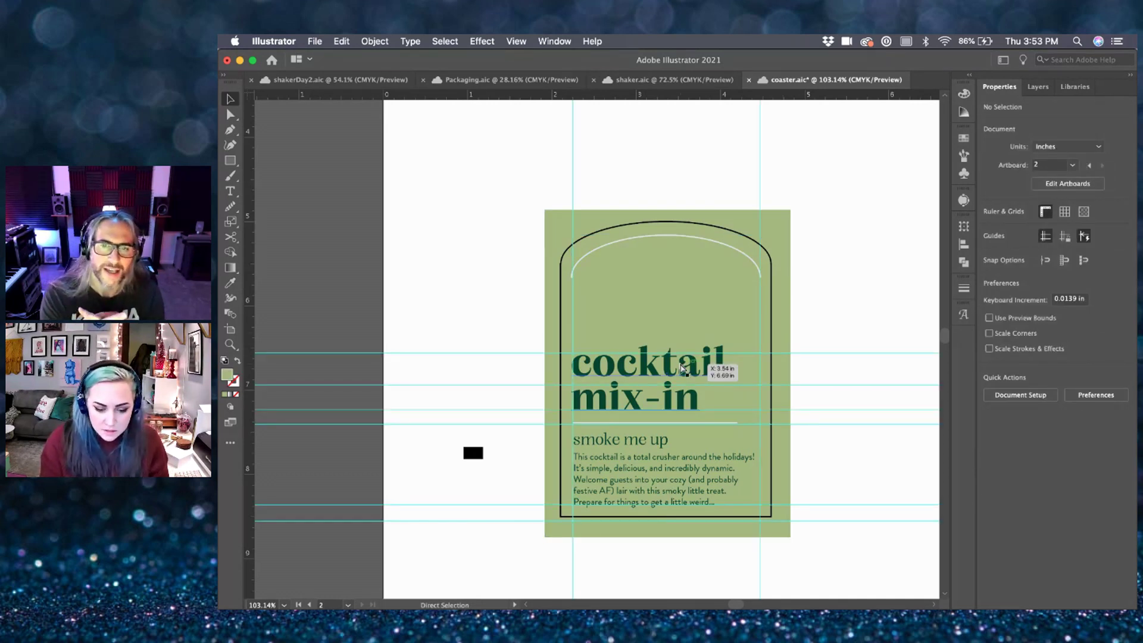
- Examine the stacked bougie bar logo on the neighbouring coasters dieline as a reference for the card
scroll(834, 339, "down", 2)
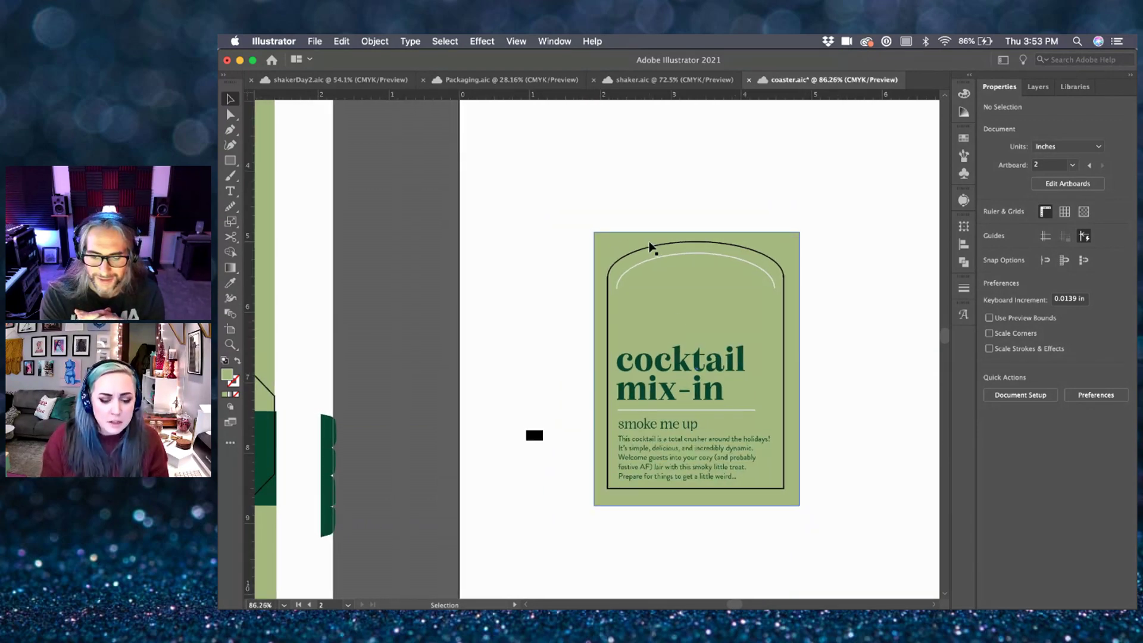
scroll(651, 249, "left", 3)
scroll(651, 248, "right", 3)
scroll(649, 249, "down", 1)
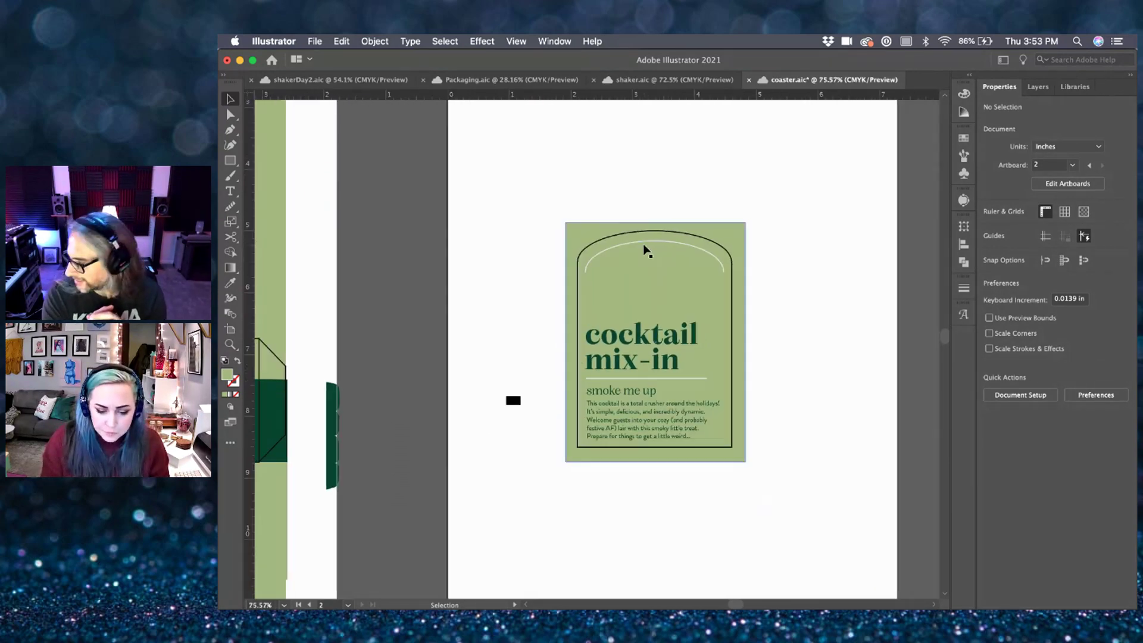
scroll(485, 362, "left", 2)
scroll(485, 362, "down", 2)
scroll(486, 362, "left", 6)
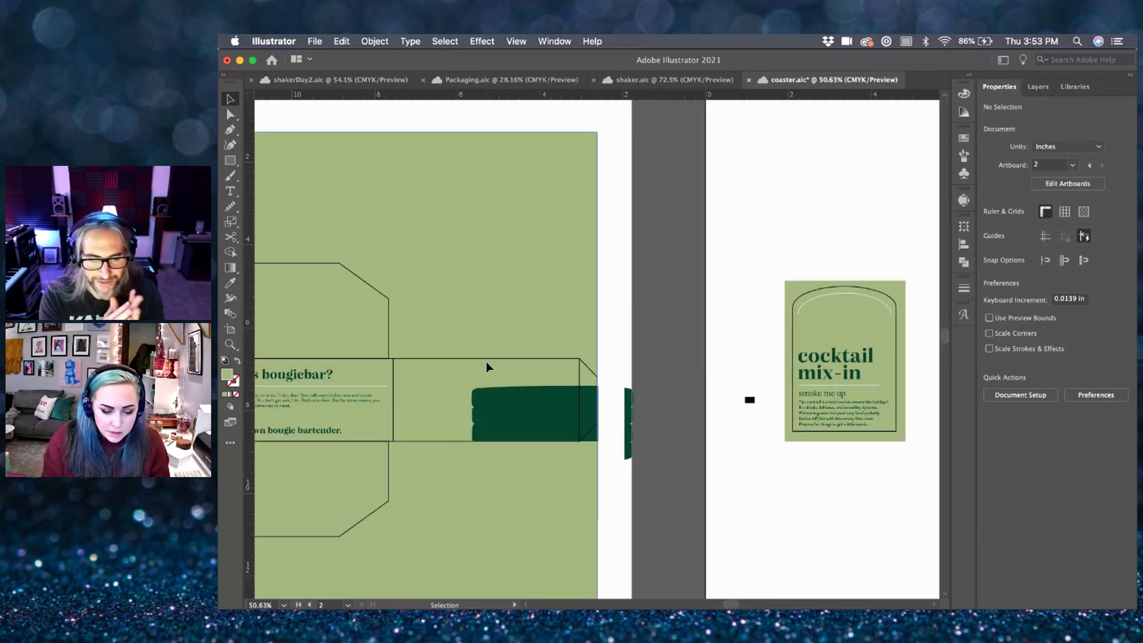
left_click(356, 381)
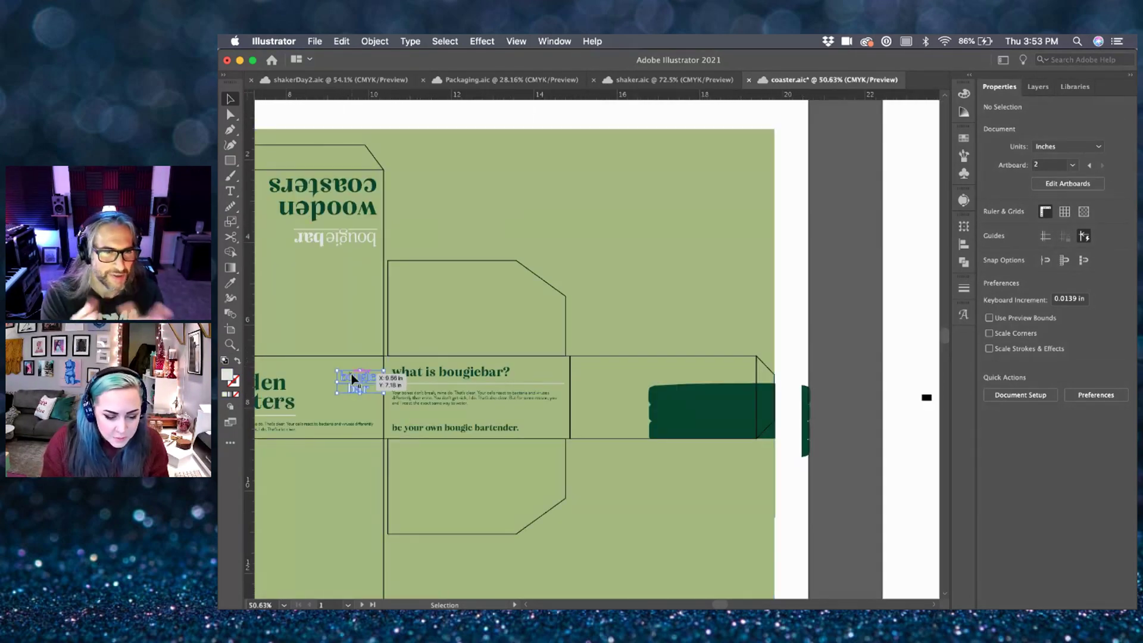
left_click(827, 333)
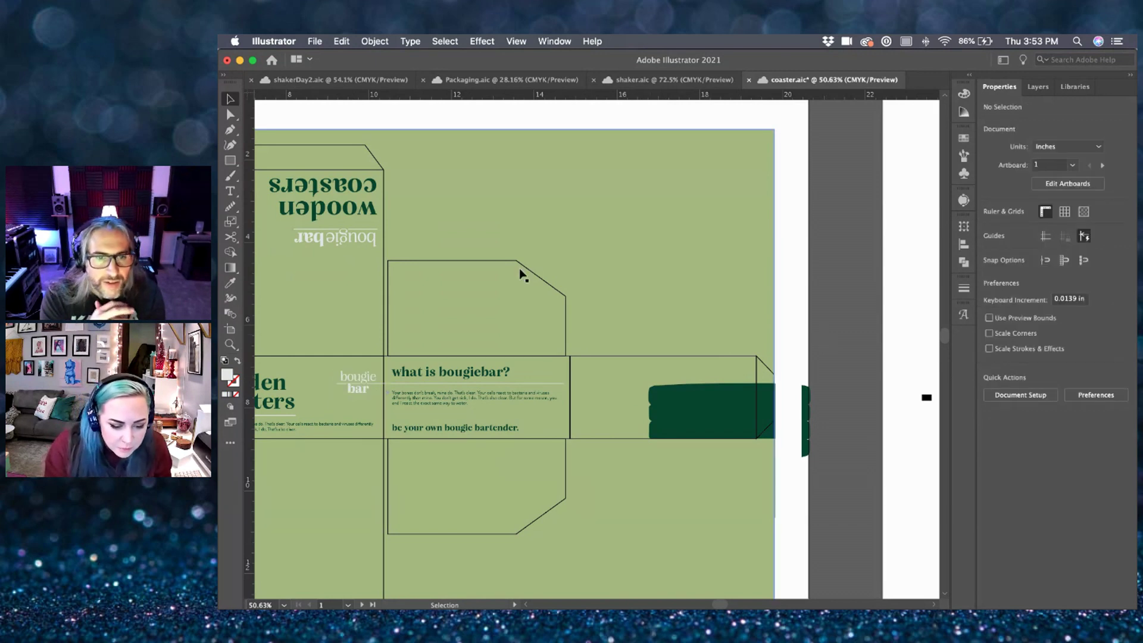
- Switch to shakerDay2.aic and copy the stacked bougie bar logo from the front panel of the cocktail shaker box
left_click(350, 84)
left_click(738, 381)
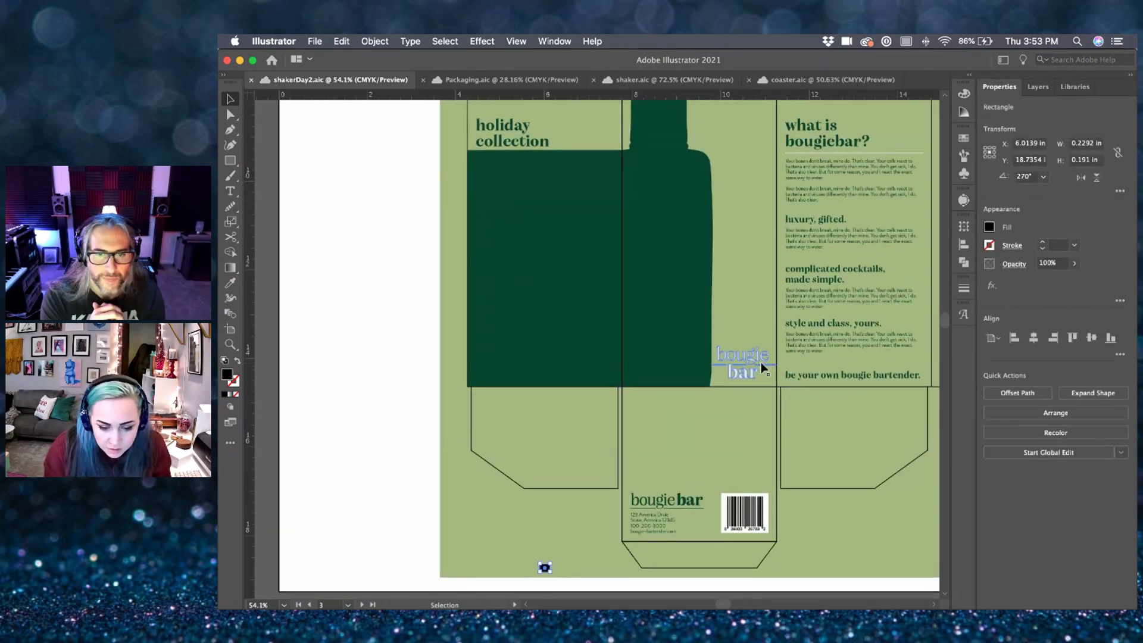
scroll(742, 381, "down", 5)
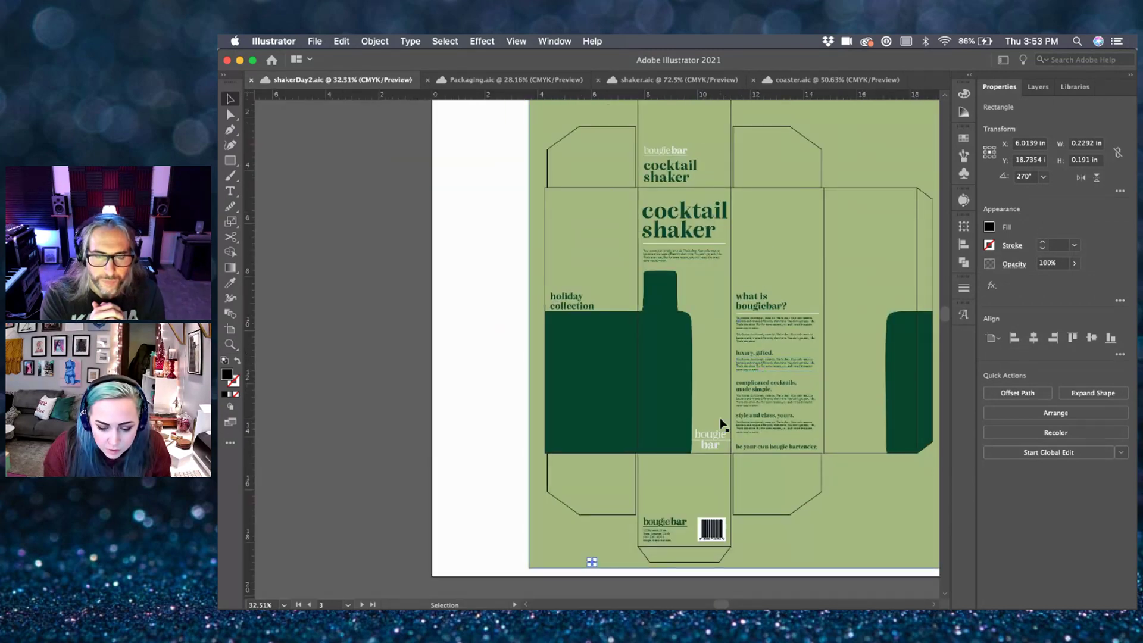
scroll(722, 446, "right", 5)
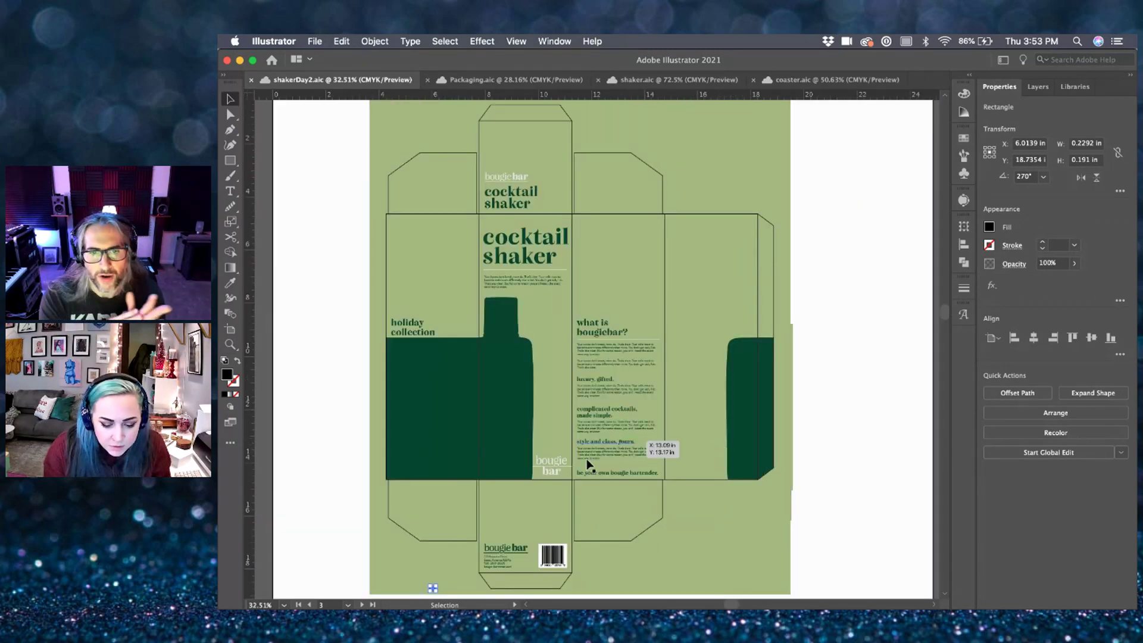
key("a")
left_click(562, 462)
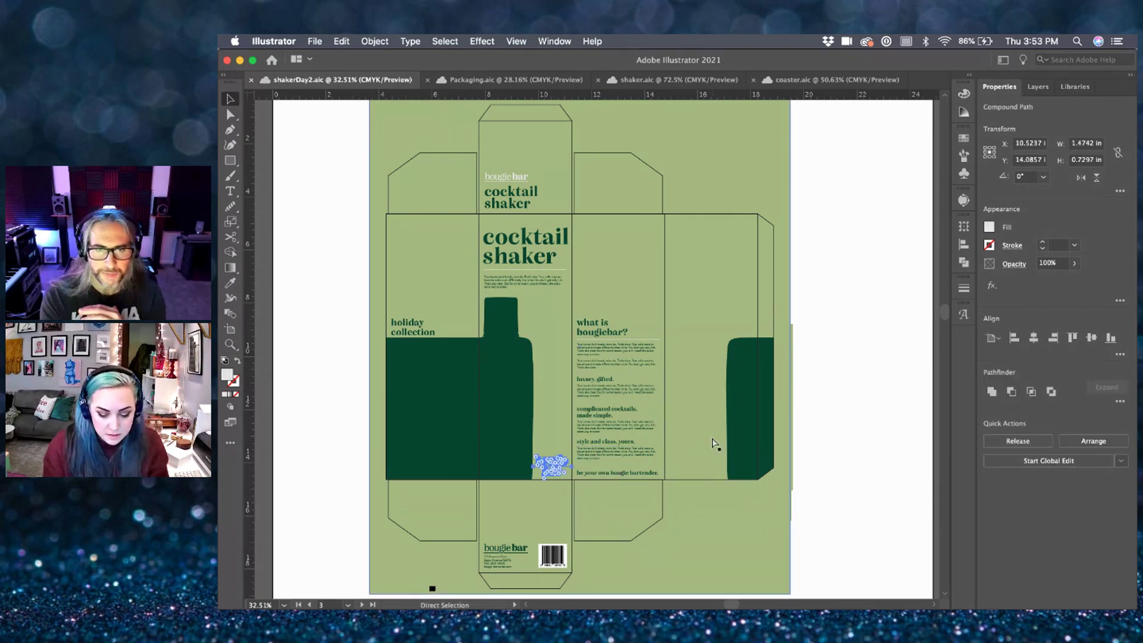
- Return to coaster.aic, paste the stacked logo on the cocktail mix-in card, and position it beneath the inner arch above the heading
left_click(840, 79)
scroll(824, 348, "right", 5)
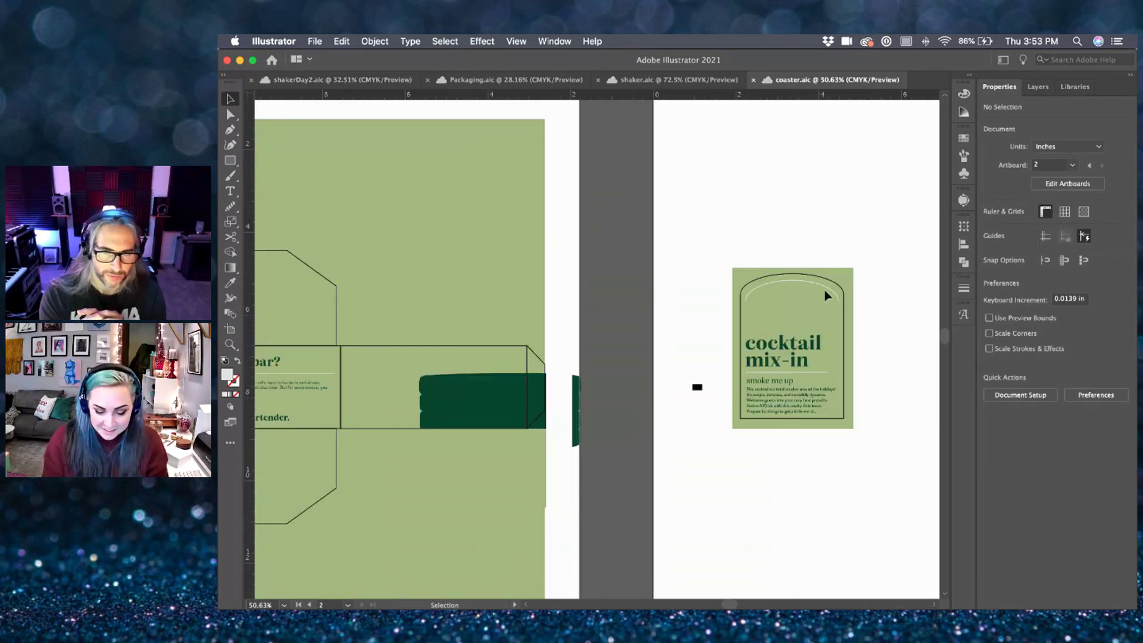
scroll(824, 291, "up", 8)
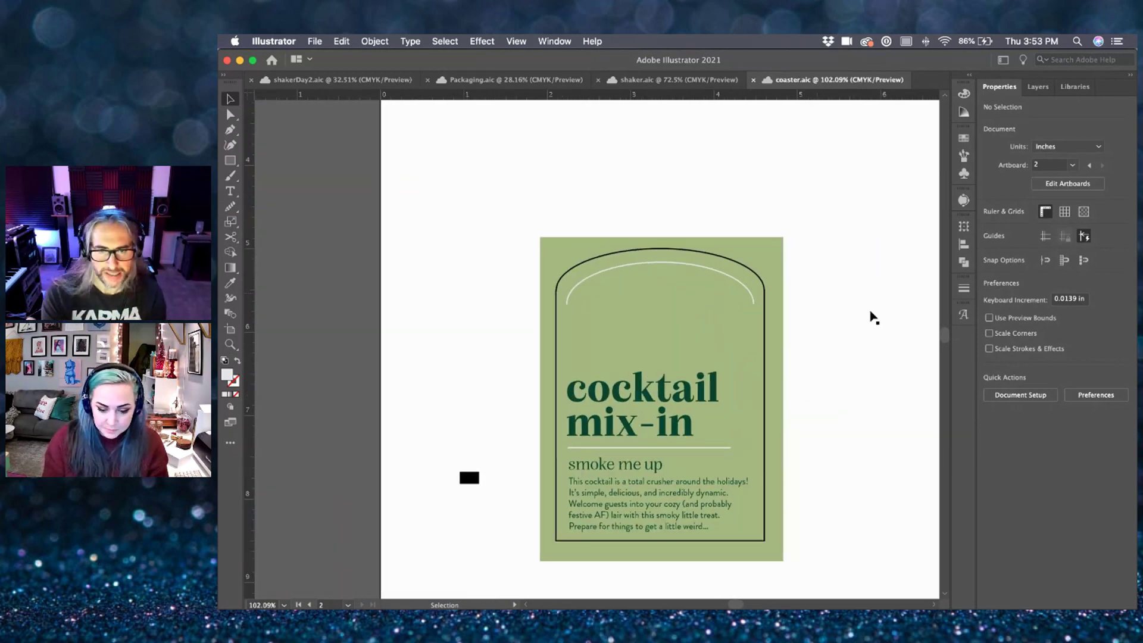
key("super+v")
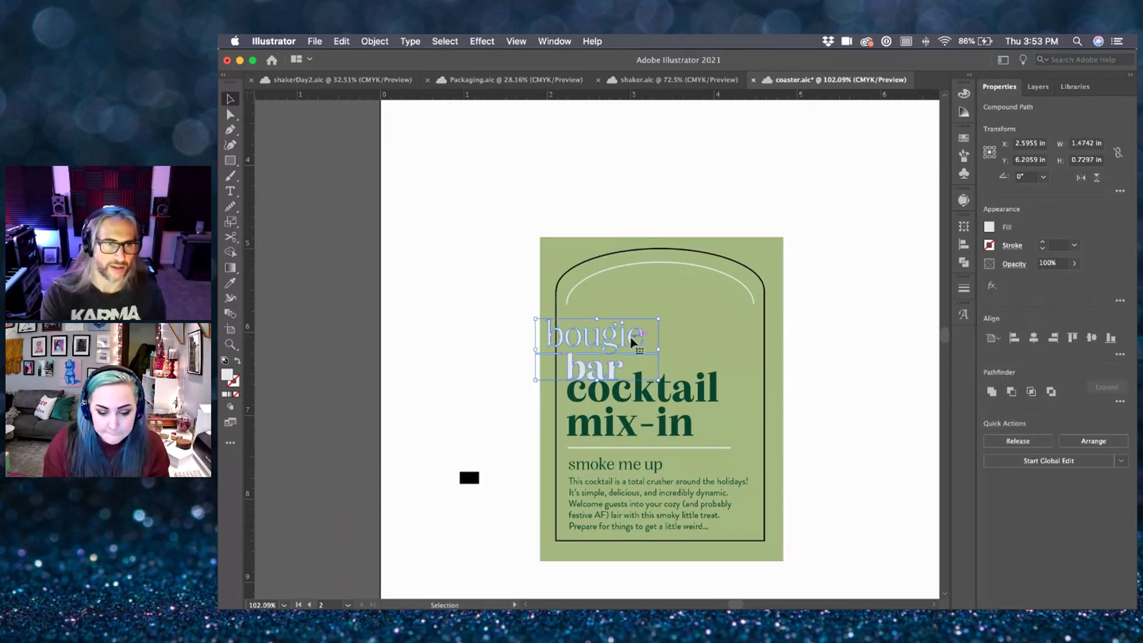
left_click_drag(639, 333, 681, 319)
left_click(843, 334)
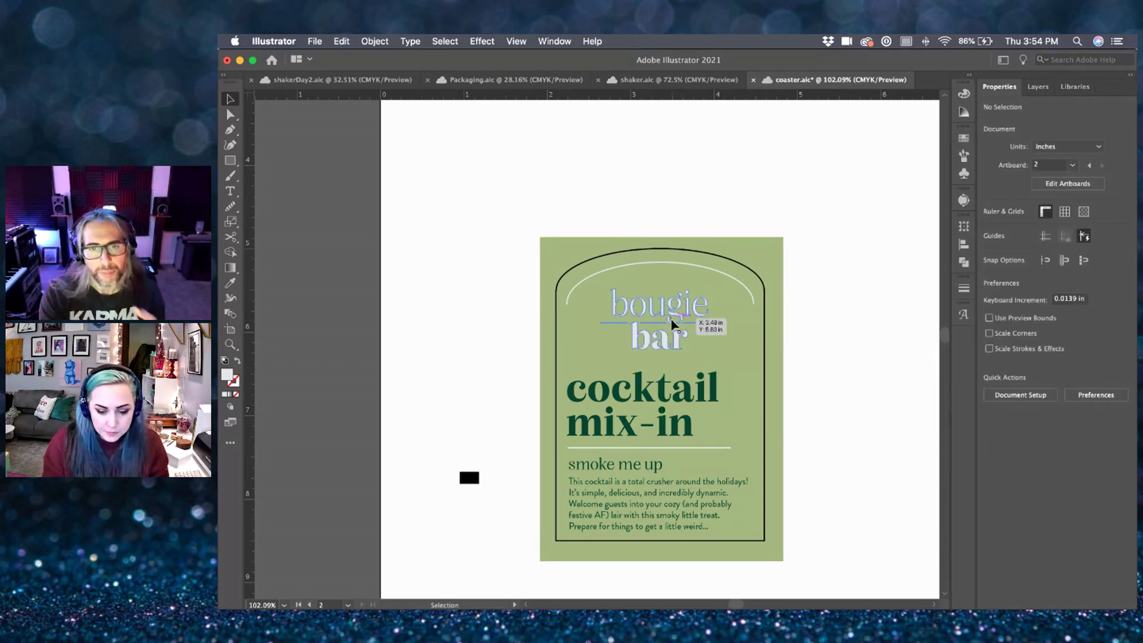
- Shorten the logo's horizontal rule at both ends, making the right segment about 0.47 in and the left segment about 0.29 in long
scroll(672, 324, "up", 2)
scroll(671, 324, "up", 1)
left_click(673, 302)
scroll(727, 324, "up", 6)
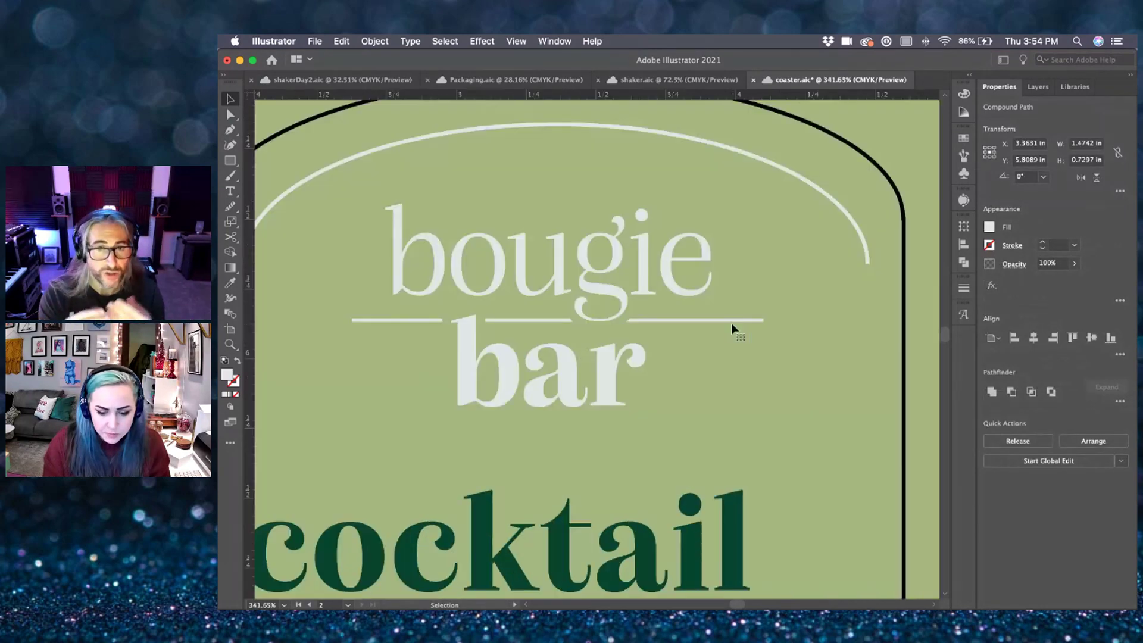
key("a")
left_click(766, 321)
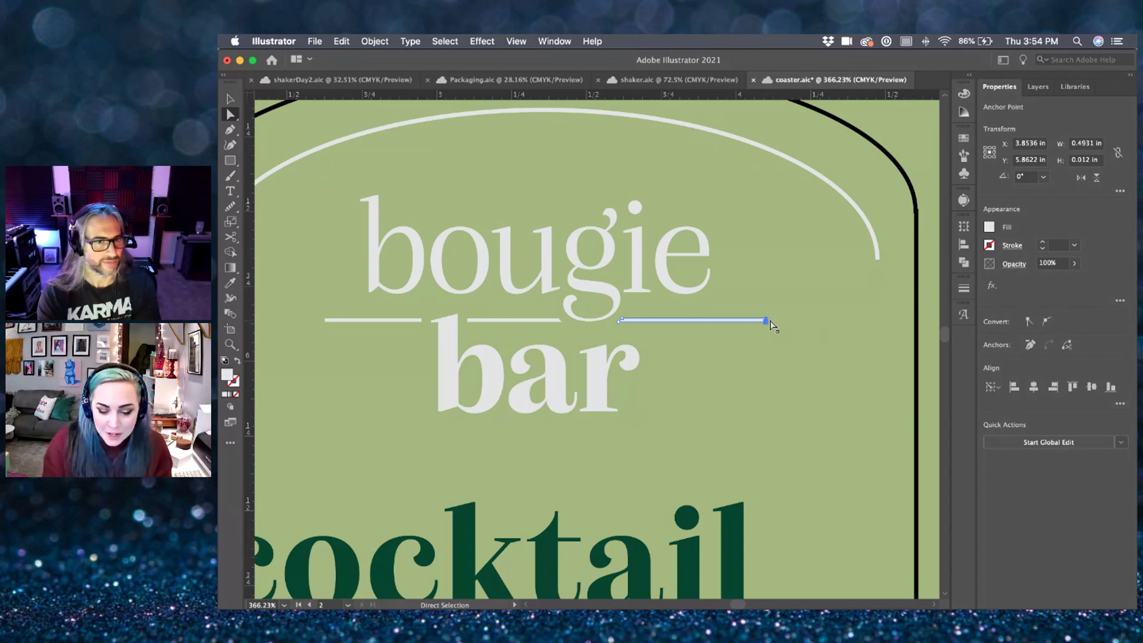
left_click_drag(765, 321, 760, 321)
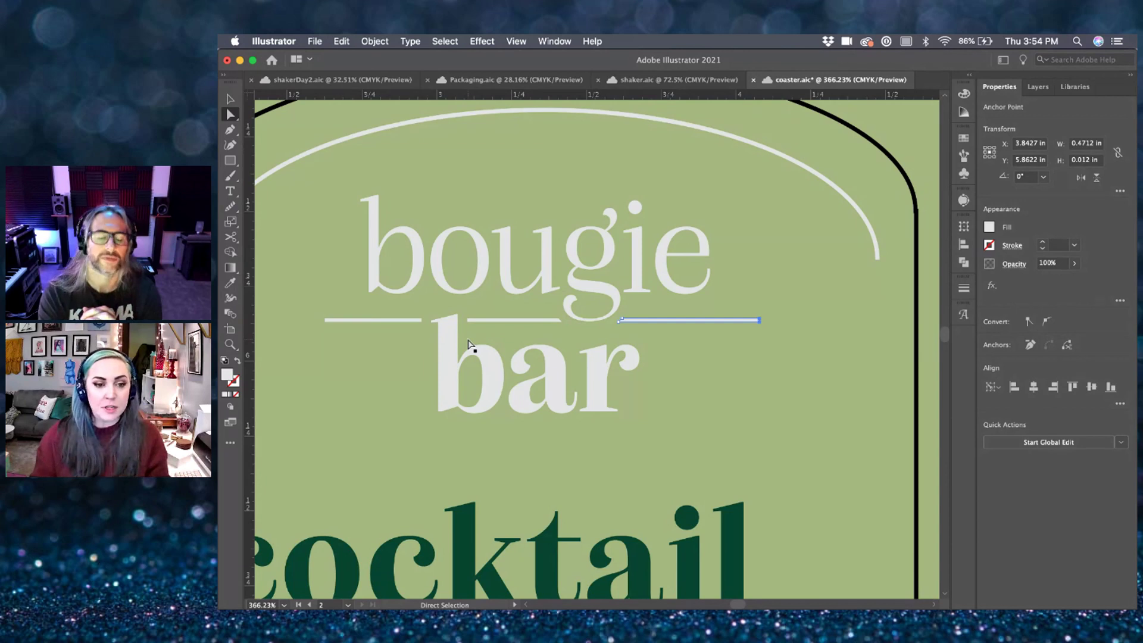
left_click(324, 321)
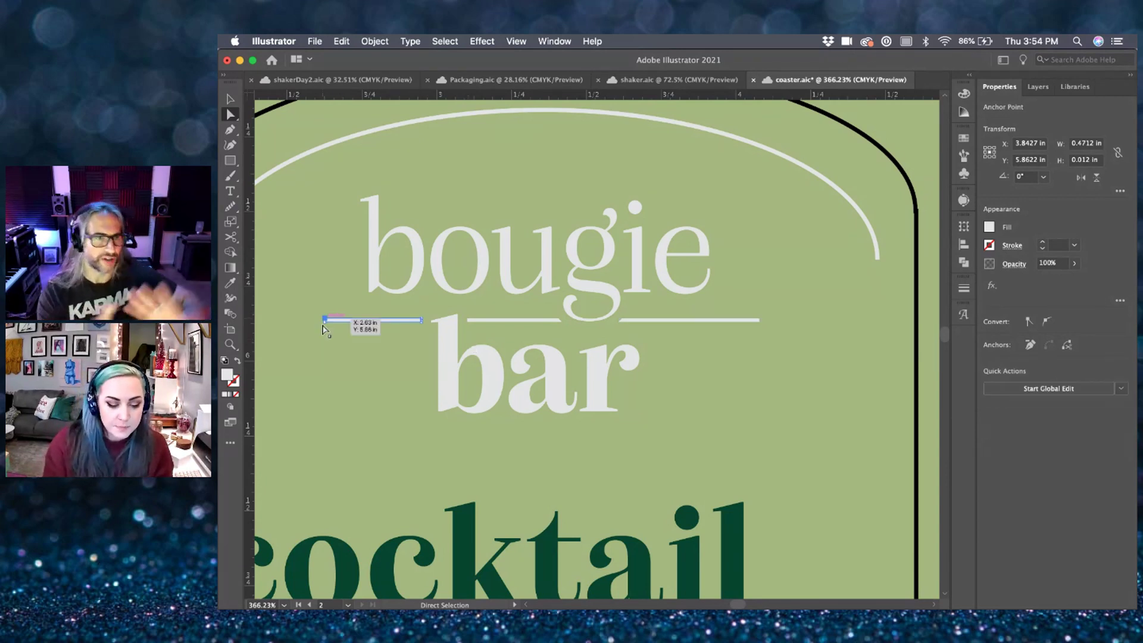
left_click_drag(324, 322, 333, 322)
- Shorten the right segment of the logo's rule further to about 0.40 in and deselect it
left_click(760, 320)
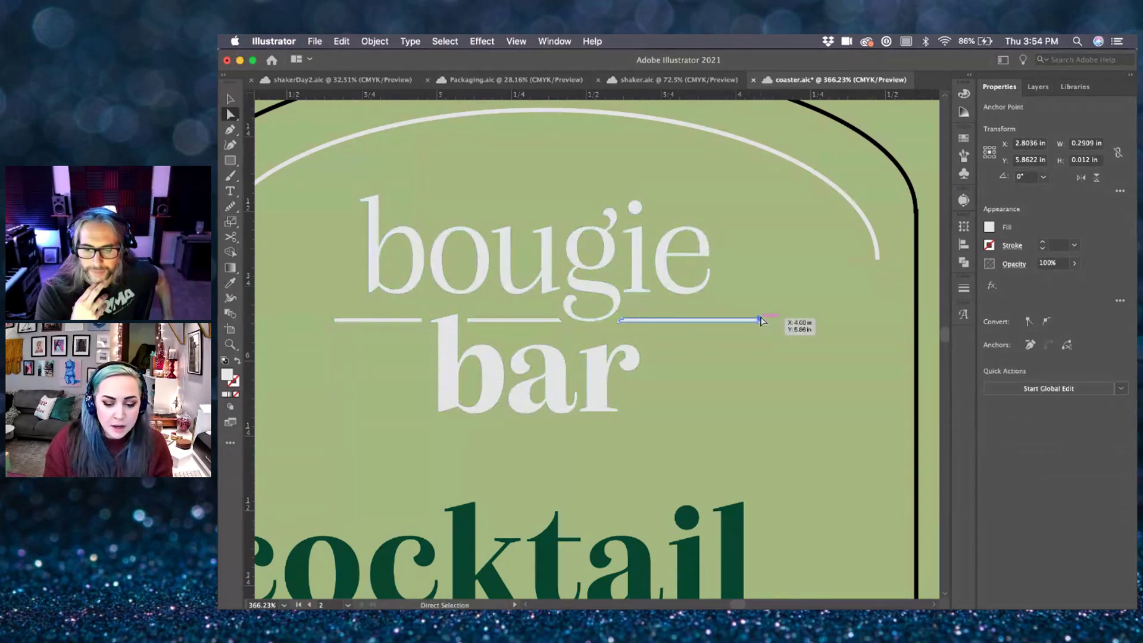
left_click_drag(760, 321, 739, 320)
key("v")
scroll(791, 371, "down", 6)
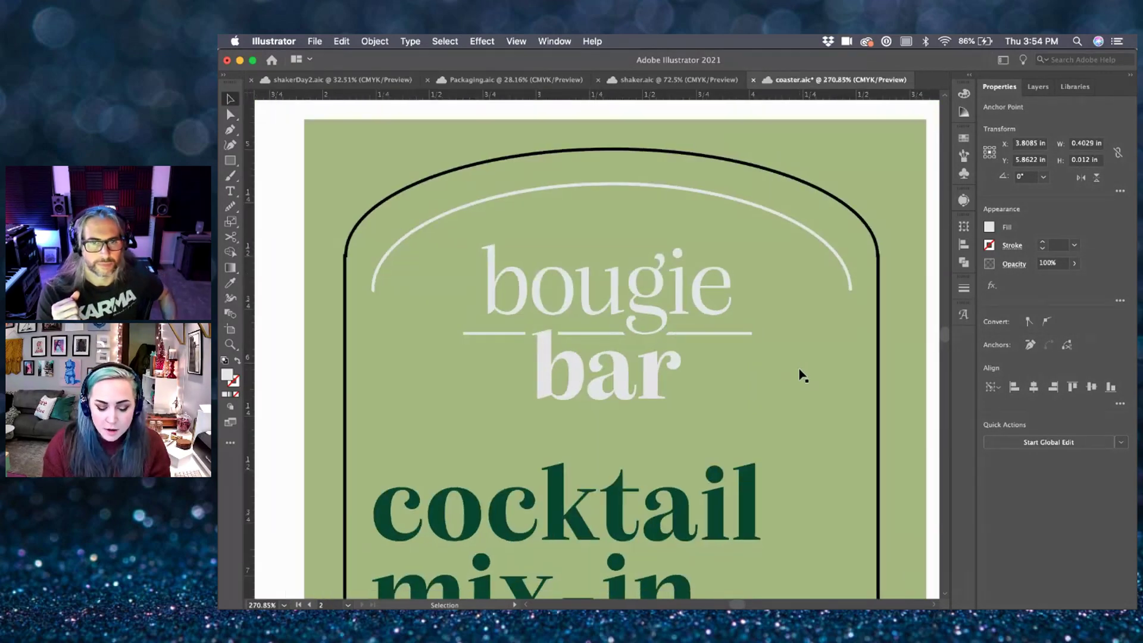
left_click(910, 377)
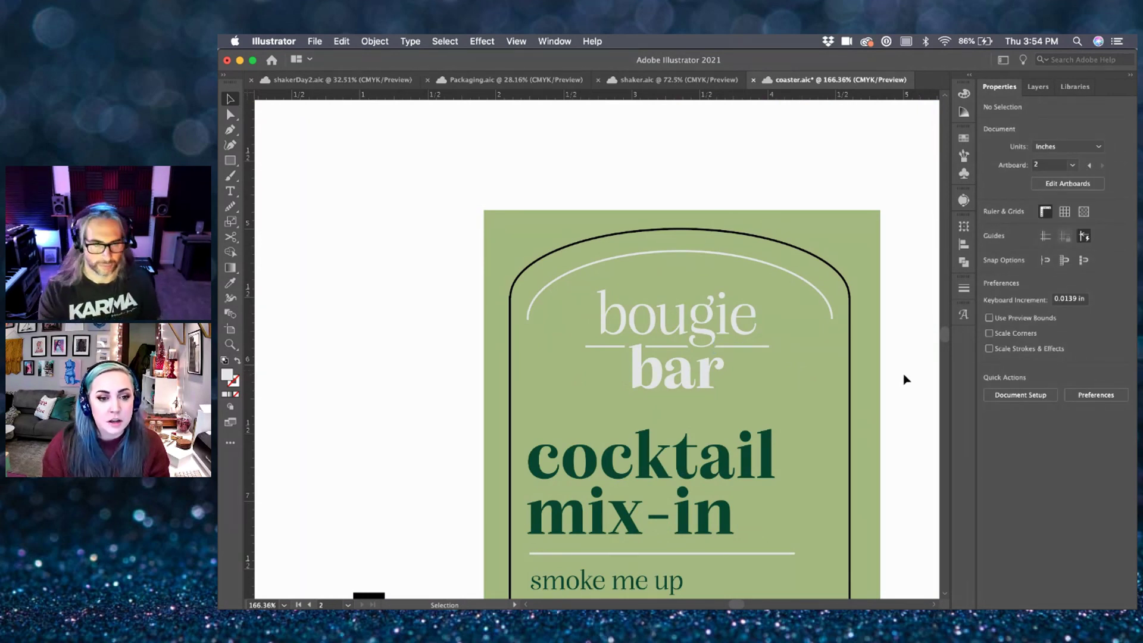
- Select the card's arched outline and place a vertical guide through its horizontal centre
left_click_drag(721, 324, 729, 327)
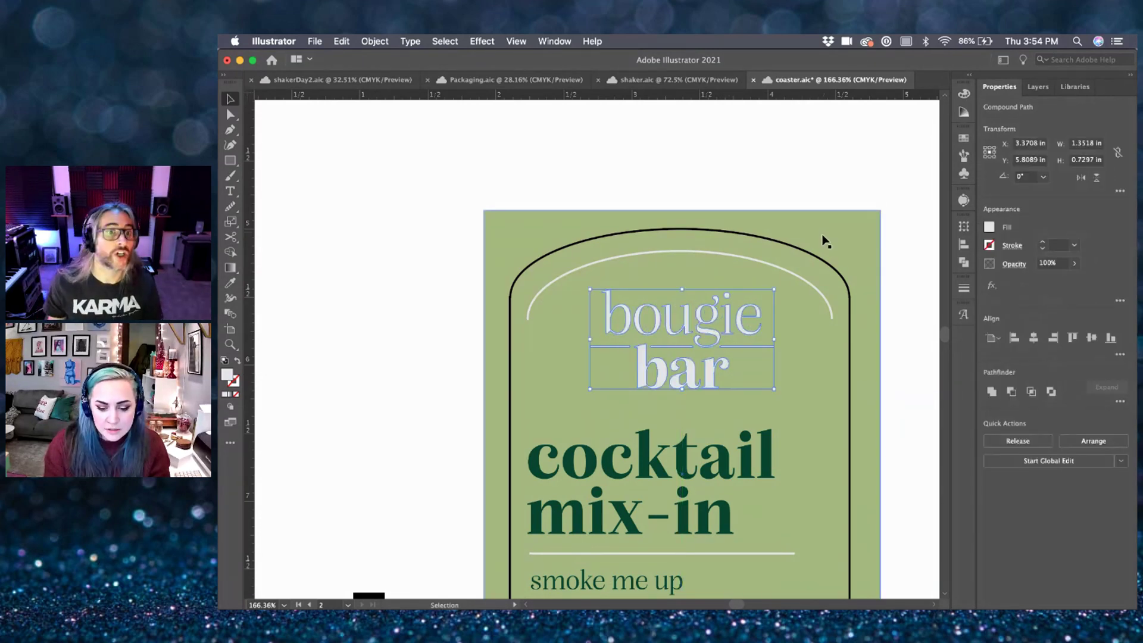
left_click(803, 255)
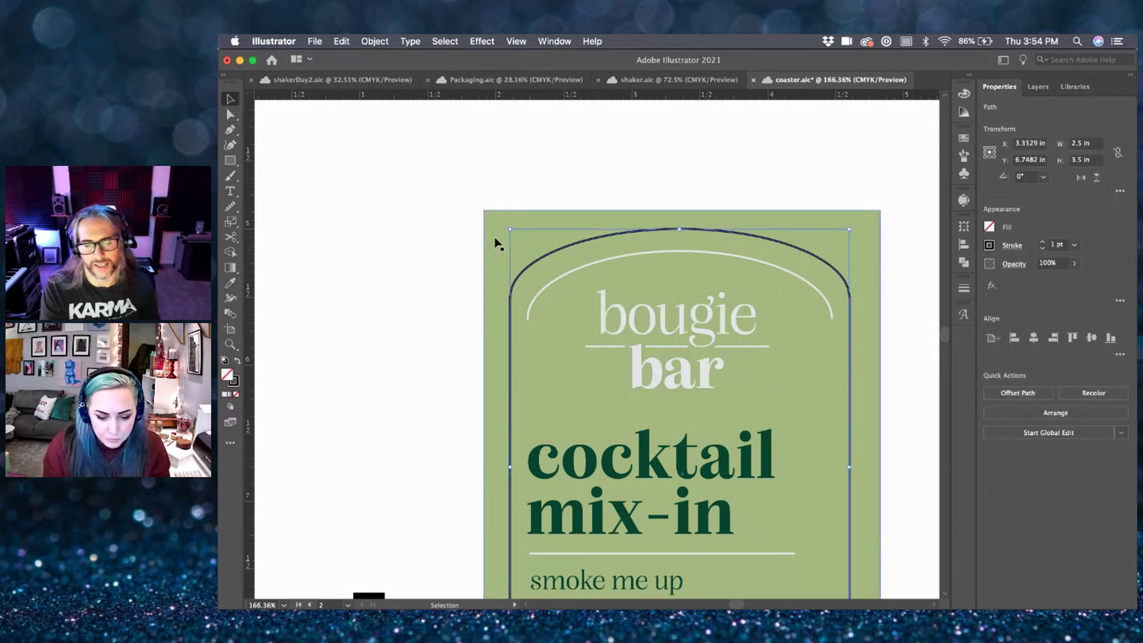
left_click_drag(250, 271, 679, 264)
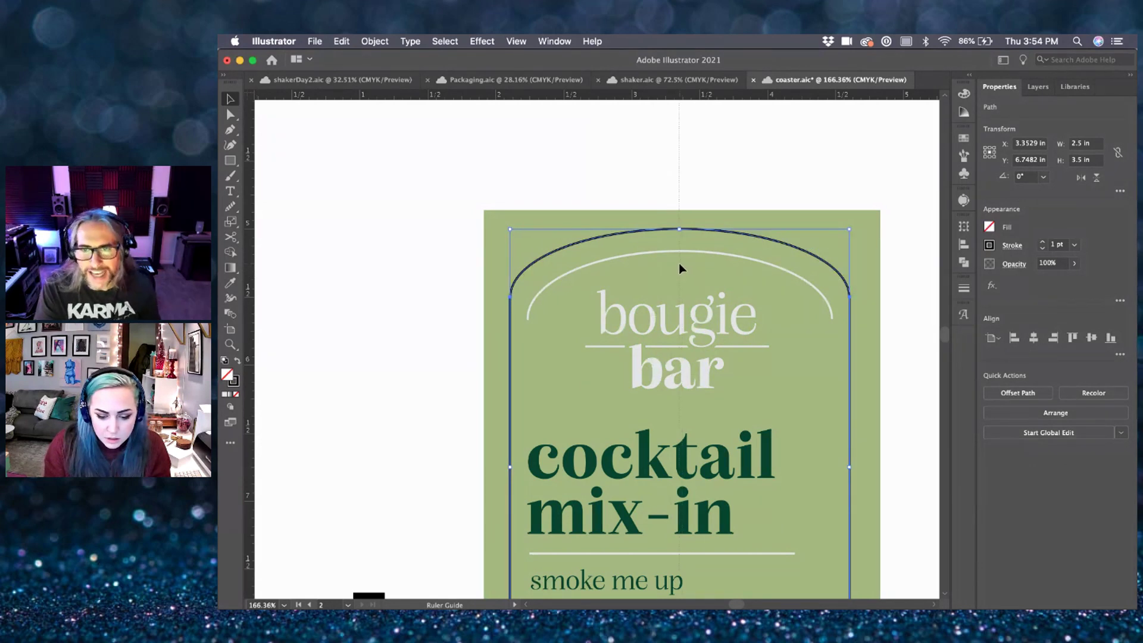
- Show the guides and nudge the bougie bar logo right to centre it on the card's vertical centre guide
left_click(702, 314)
key("super+semicolon")
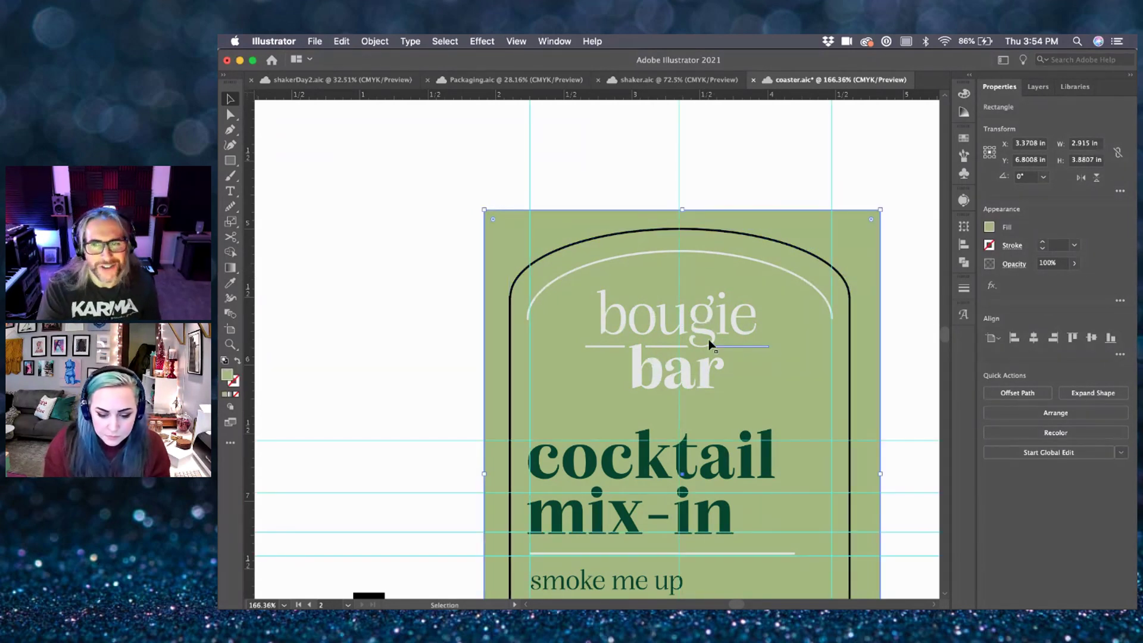
left_click(710, 344)
key("Right")
key("Right")
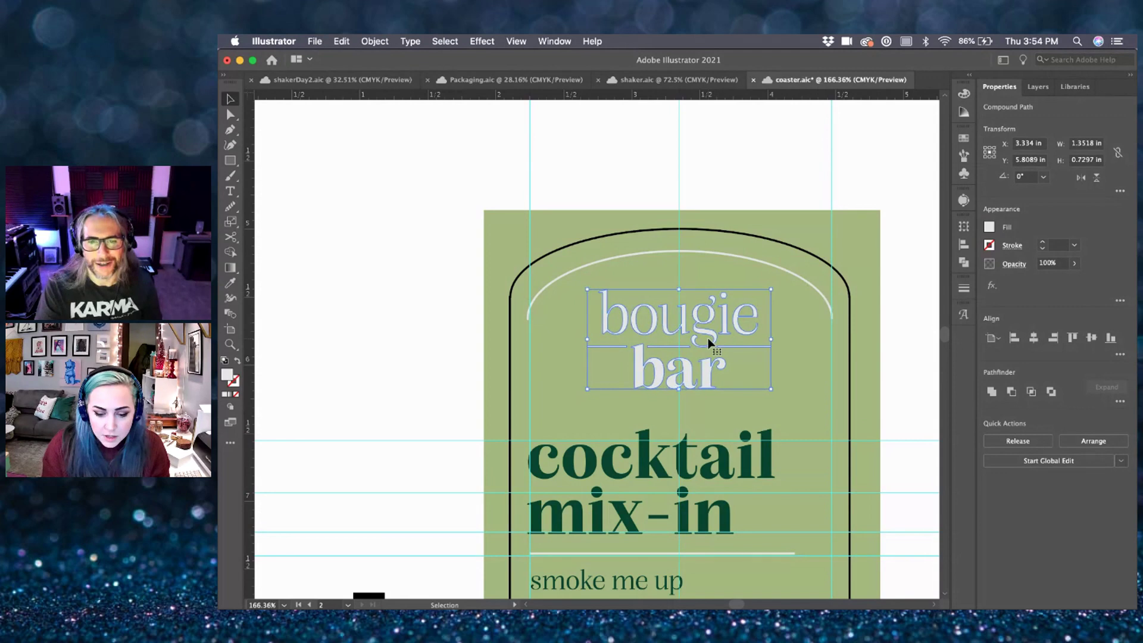
key("Left")
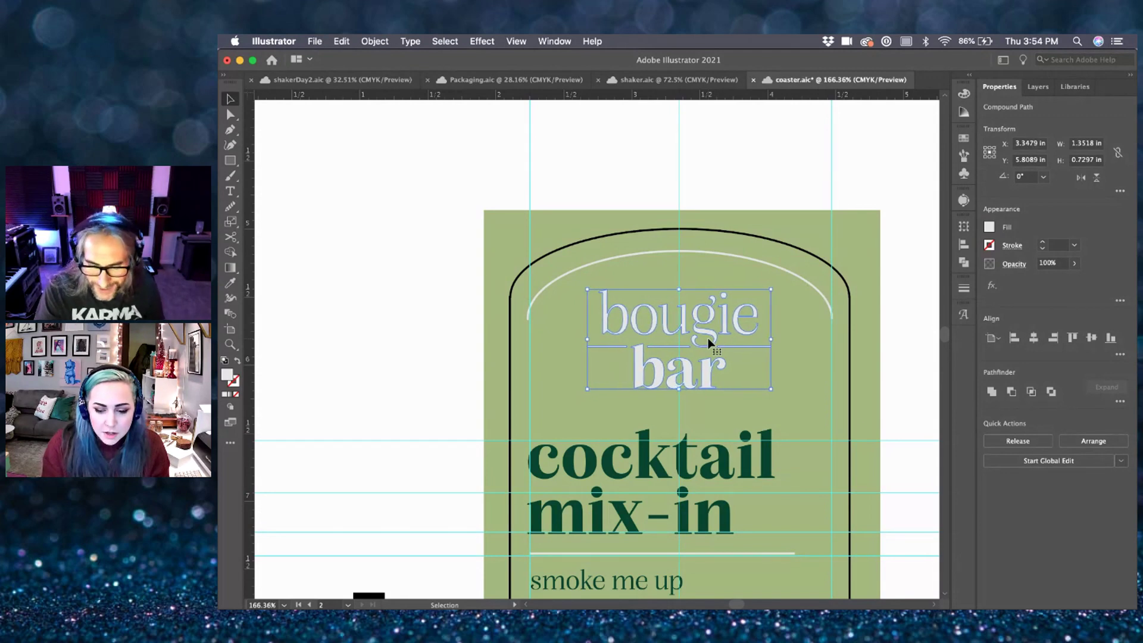
left_click(1077, 89)
left_click(1000, 89)
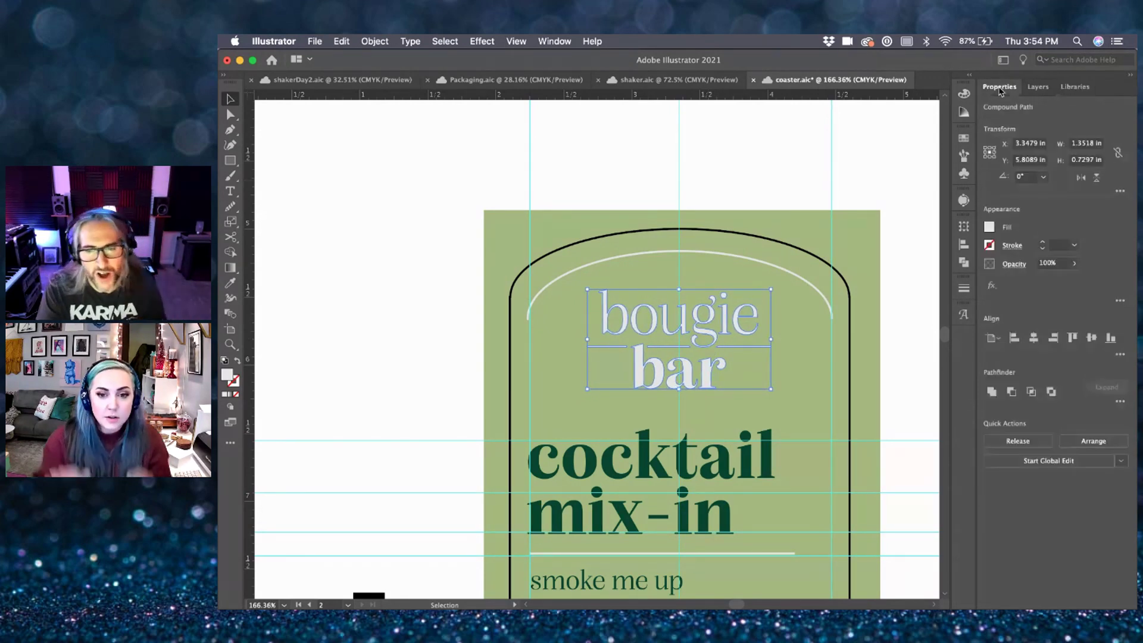
left_click(887, 178)
- Draw an off-white unfilled line from the inner arch's right end, about 0.20 in down and 0.45 in across to the logo's rule
key("p")
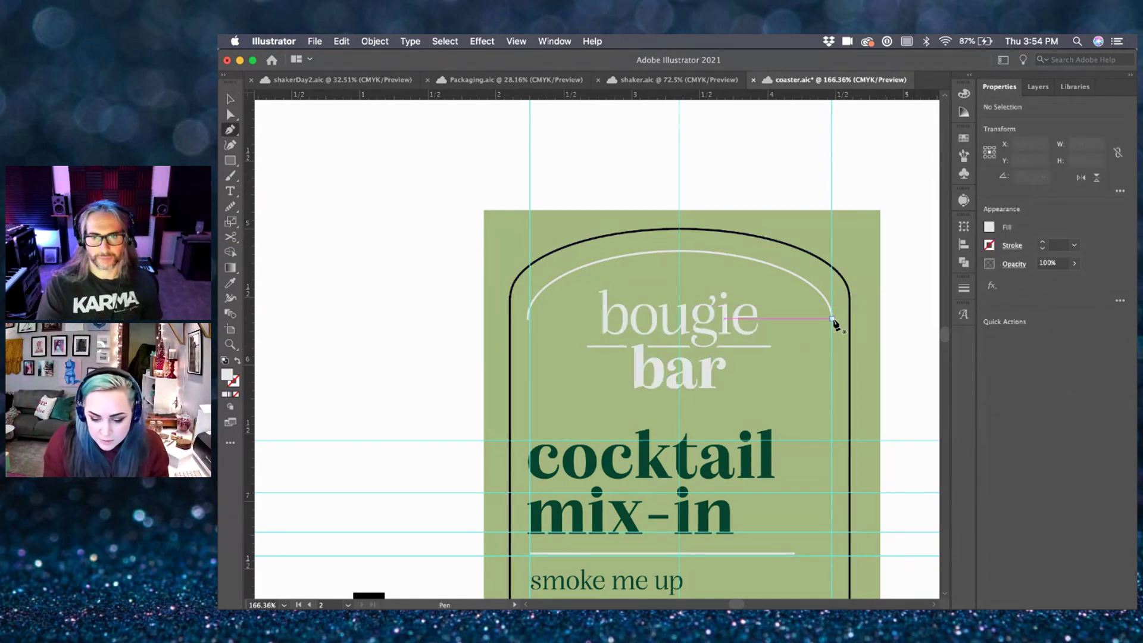
left_click(831, 319)
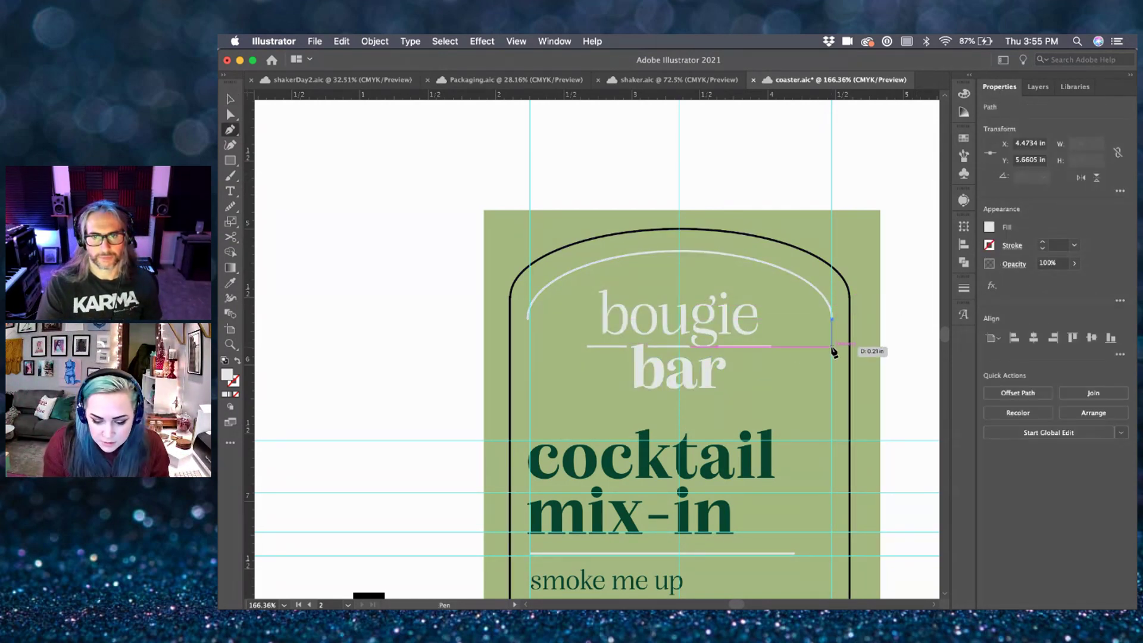
left_click(832, 347)
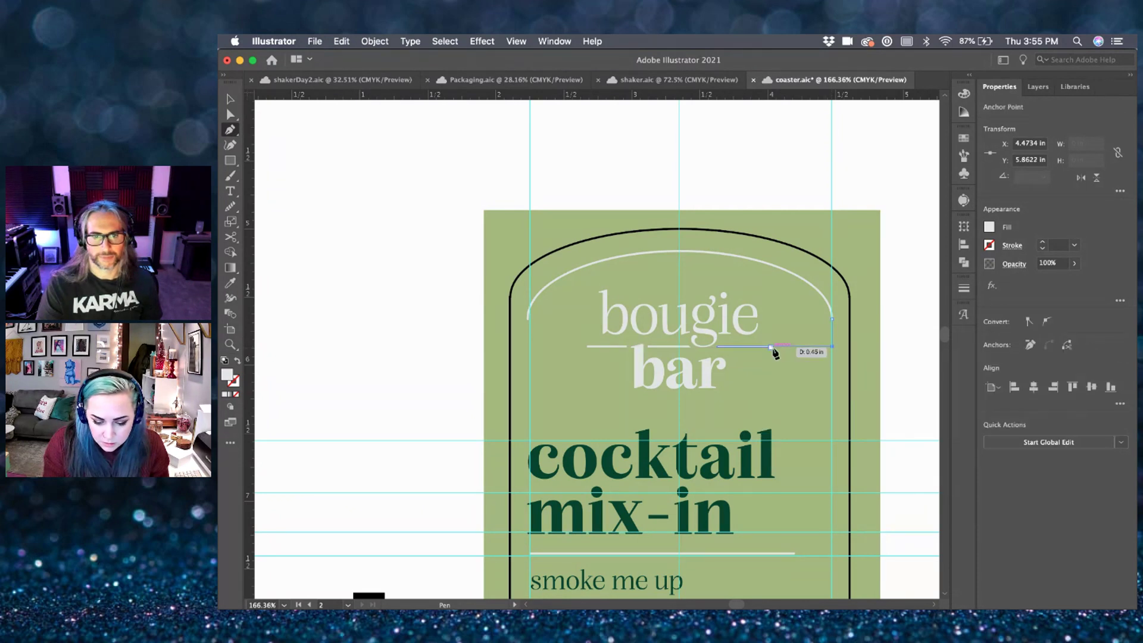
left_click(771, 347)
key("v")
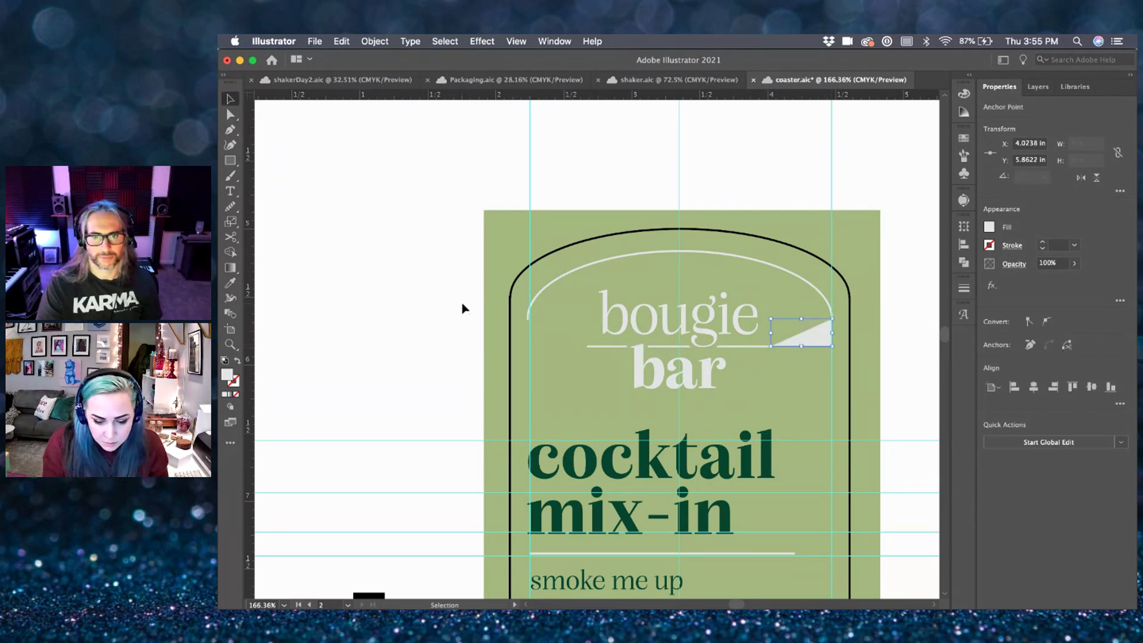
left_click(237, 362)
left_click(360, 355)
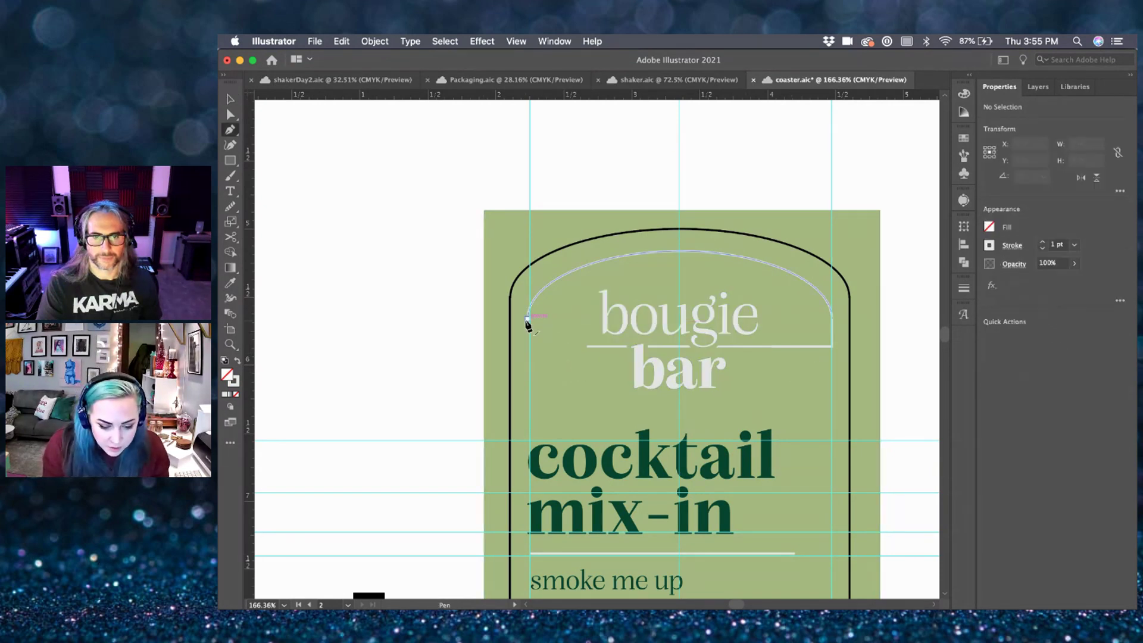
- Align the inner arch's left end anchor with the card's left margin guide
key("a")
left_click_drag(527, 319, 527, 316)
scroll(530, 321, "up", 5)
key("p")
key("super+z")
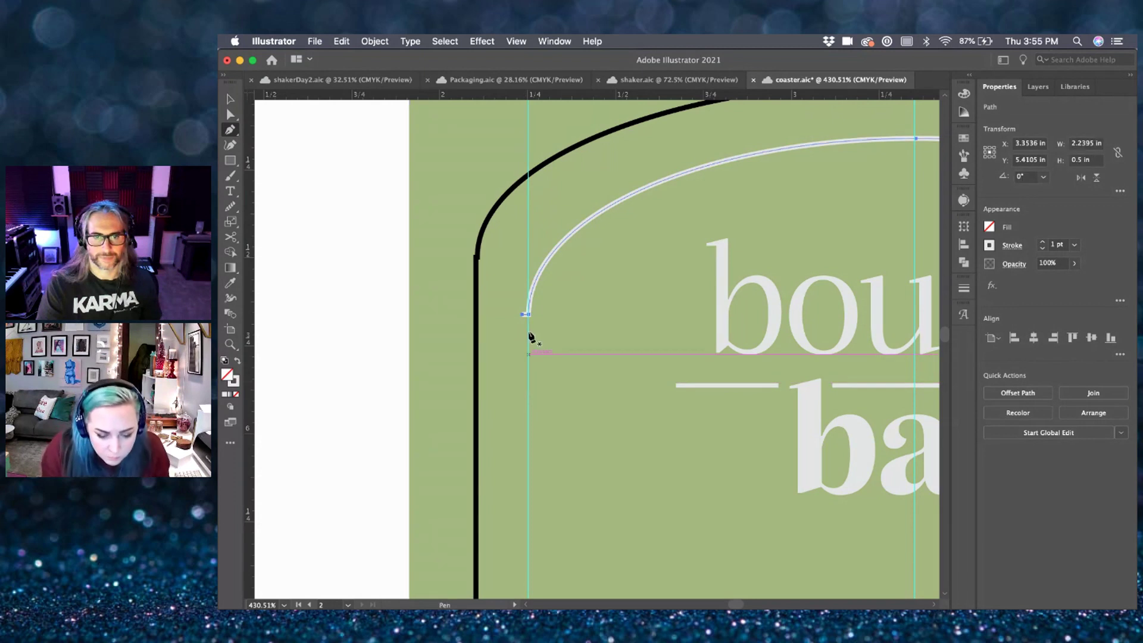
left_click(527, 315, "super")
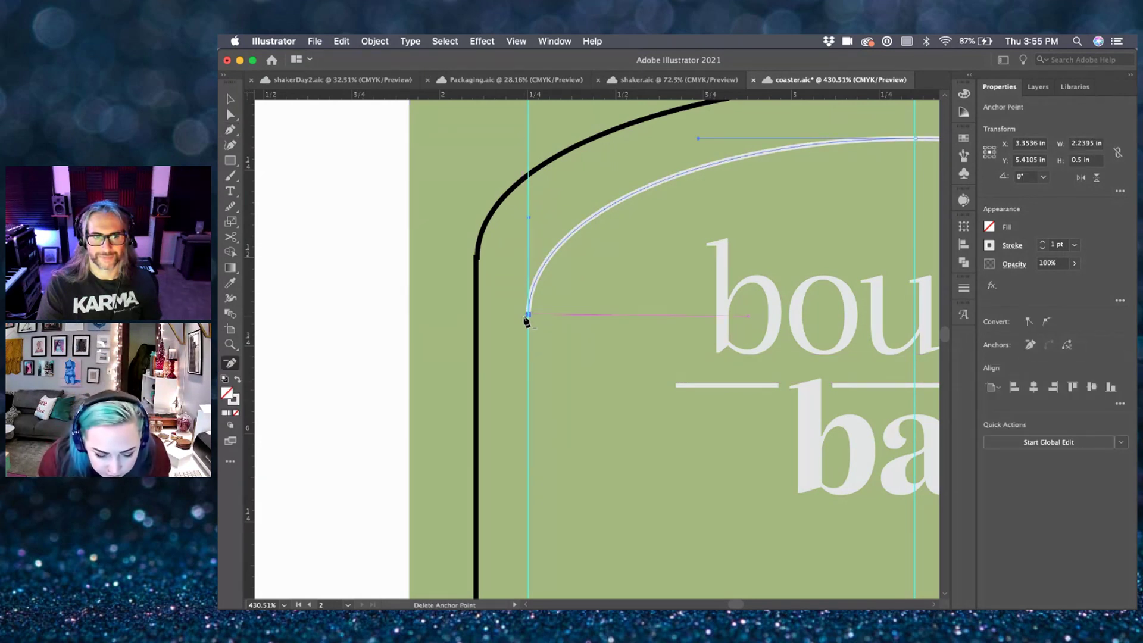
key("o")
key("p")
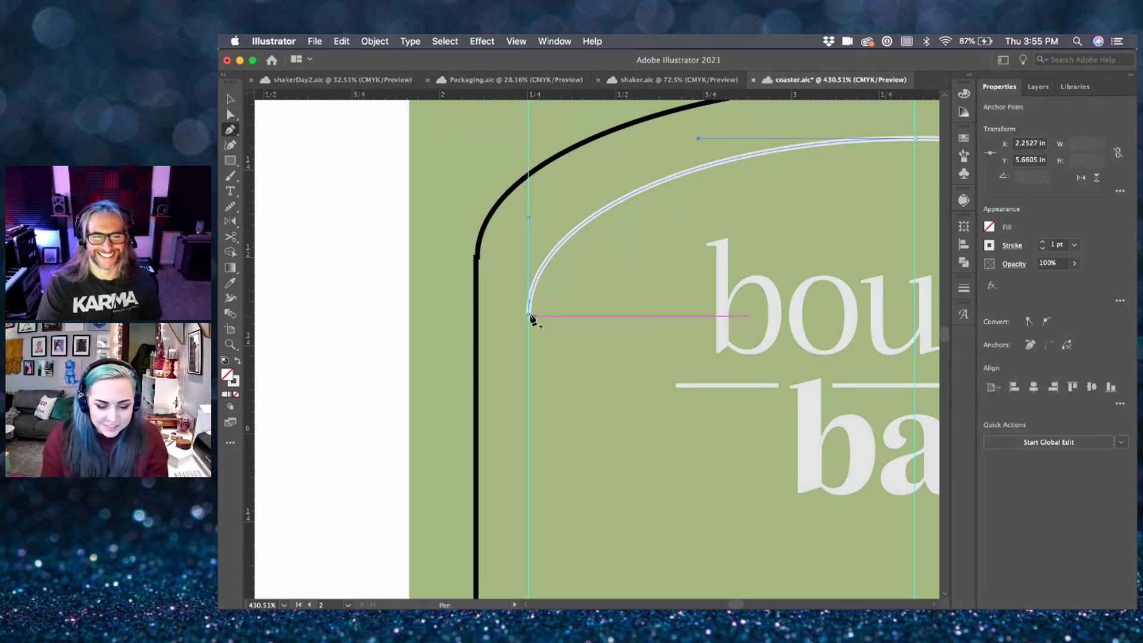
key("super+z")
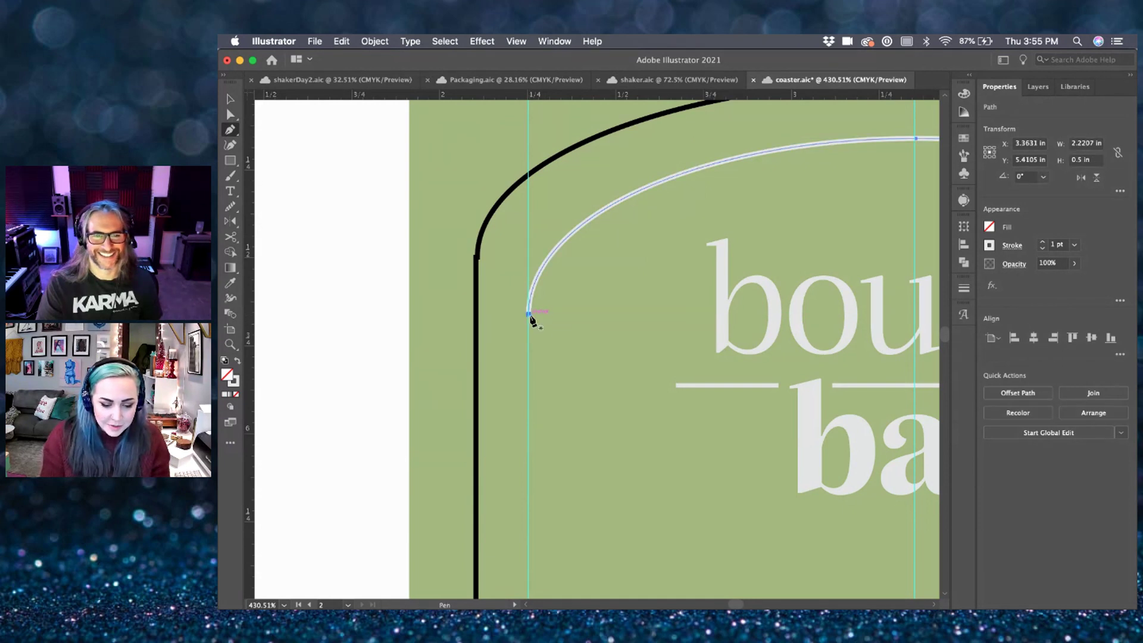
- Extend the inner arch's left end about 0.21 in down and 0.42 in across to the left end of the logo's rule
scroll(531, 320, "up", 4)
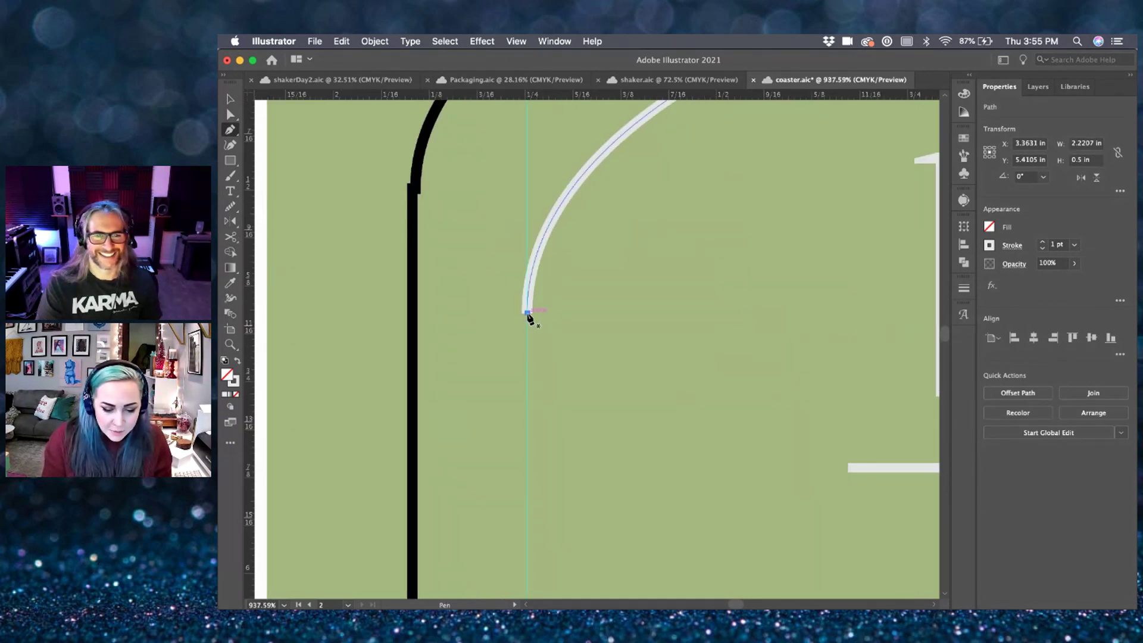
left_click(528, 314)
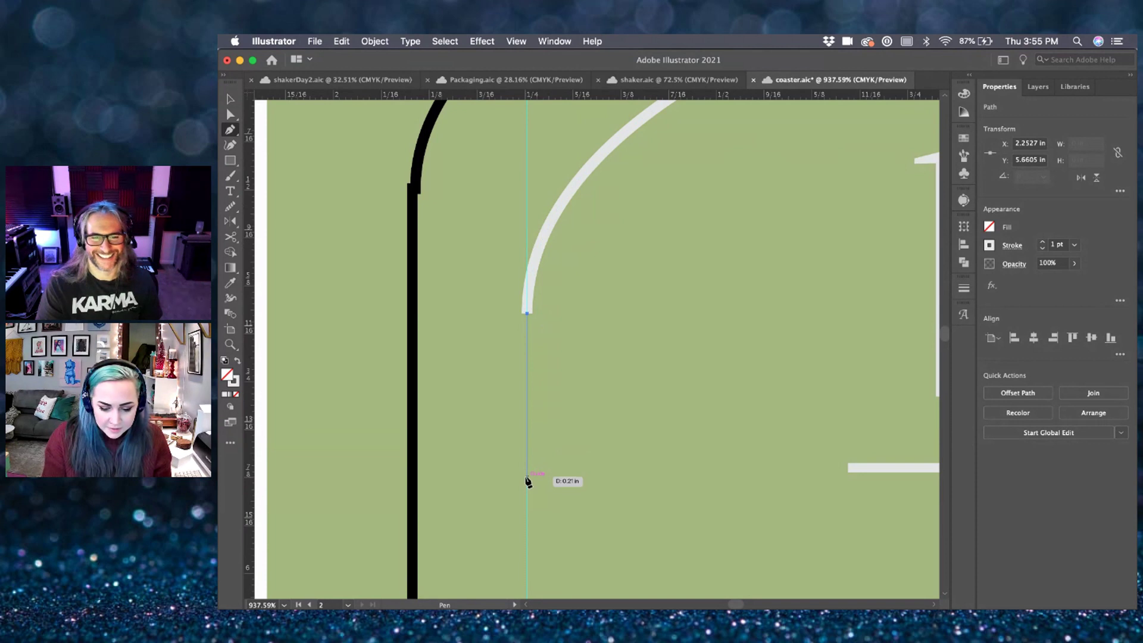
left_click(526, 477)
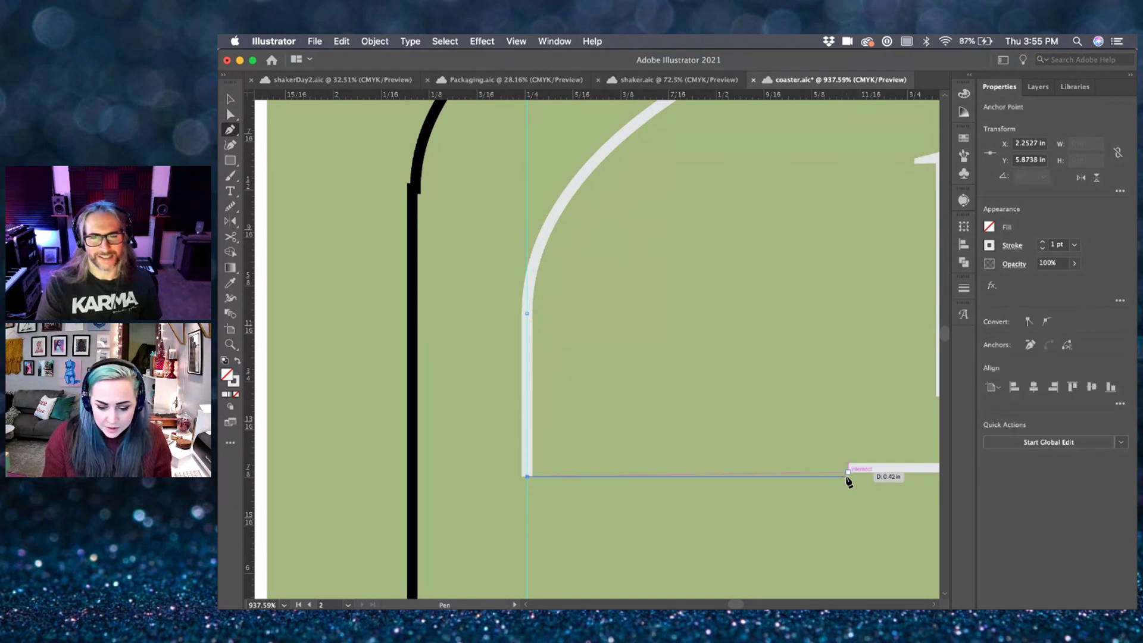
left_click(848, 477)
- Raise the new left segment's corner and end anchors to line up with the logo's rule, and deselect the path
key("a")
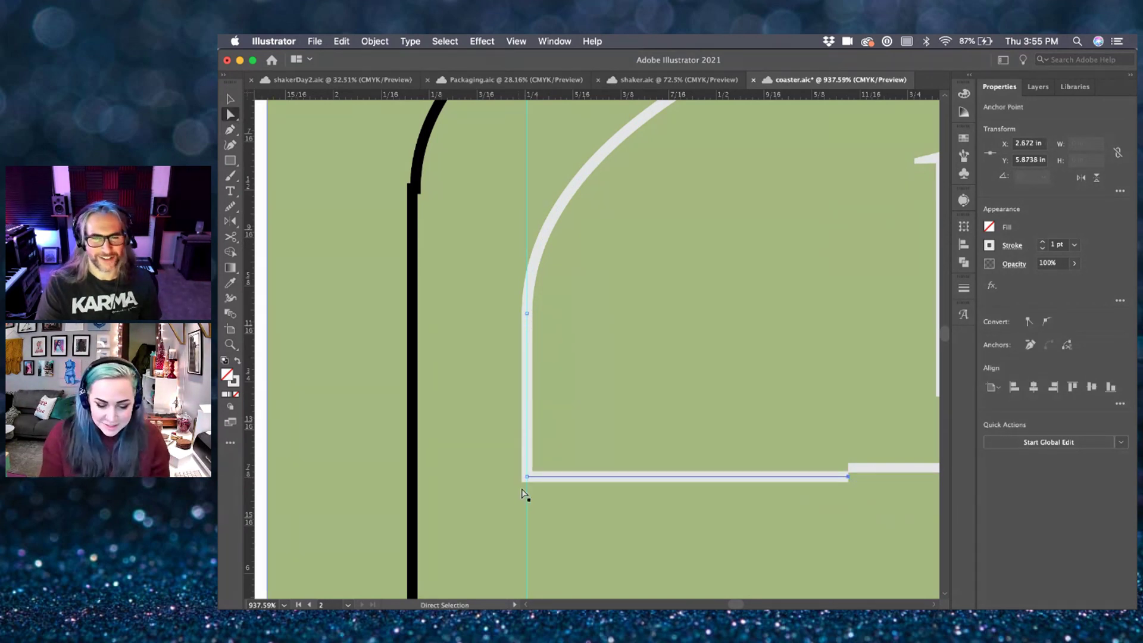
left_click(527, 477)
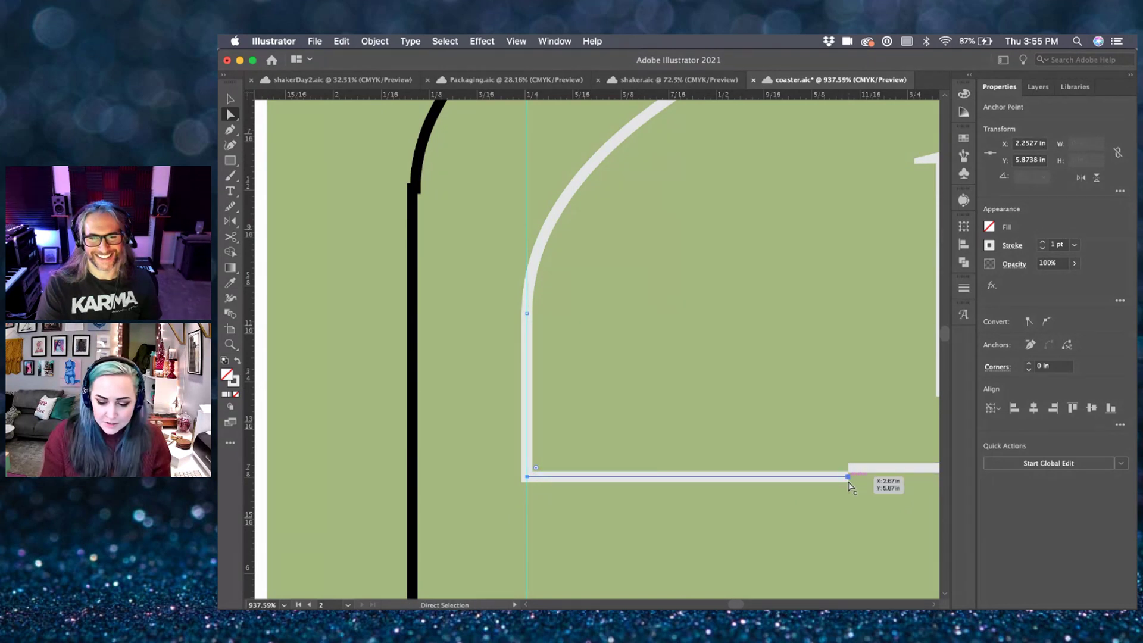
left_click(848, 476, "shift")
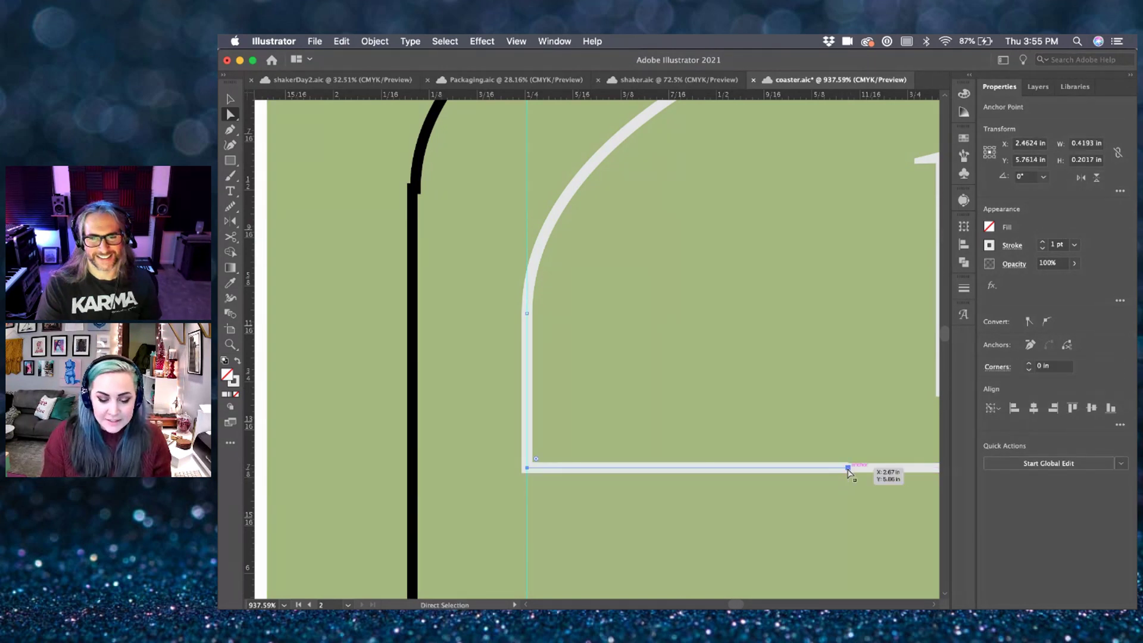
scroll(848, 474, "down", 2)
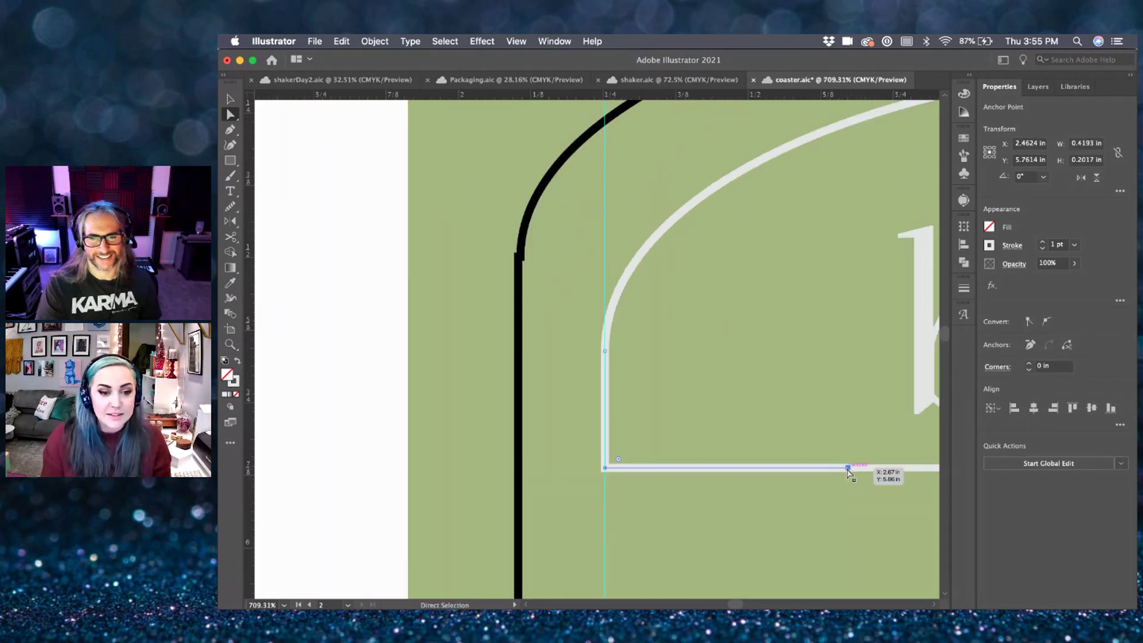
left_click(383, 493)
- Hide the guides and review the whole card
scroll(383, 494, "down", 2)
scroll(382, 495, "down", 3)
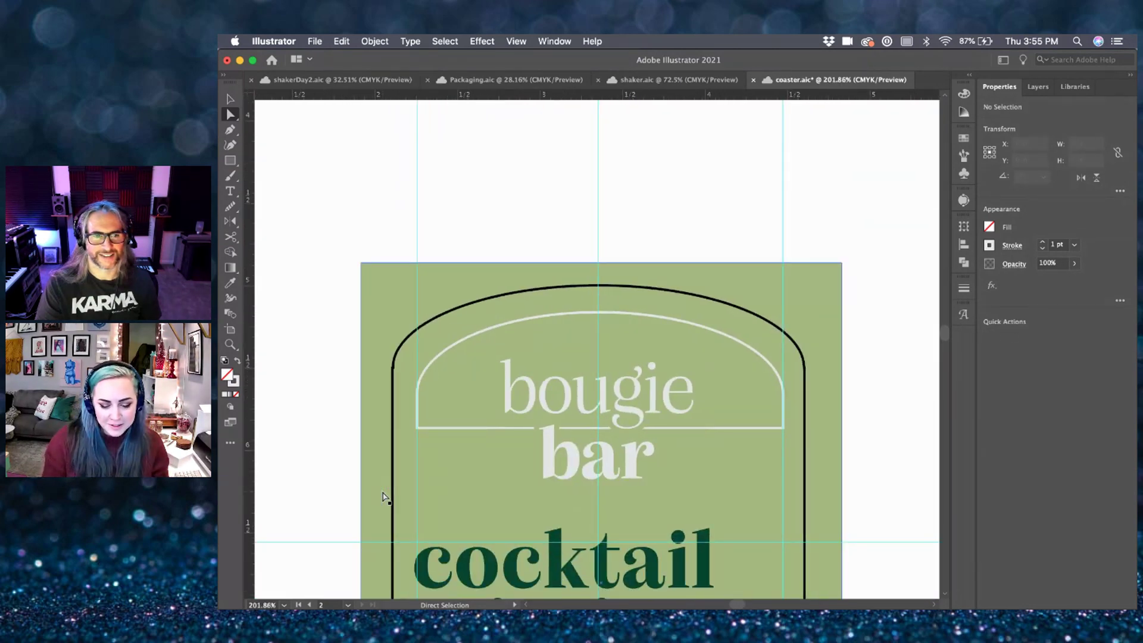
scroll(382, 496, "down", 2)
scroll(408, 485, "down", 1)
key("v")
key("super+semicolon")
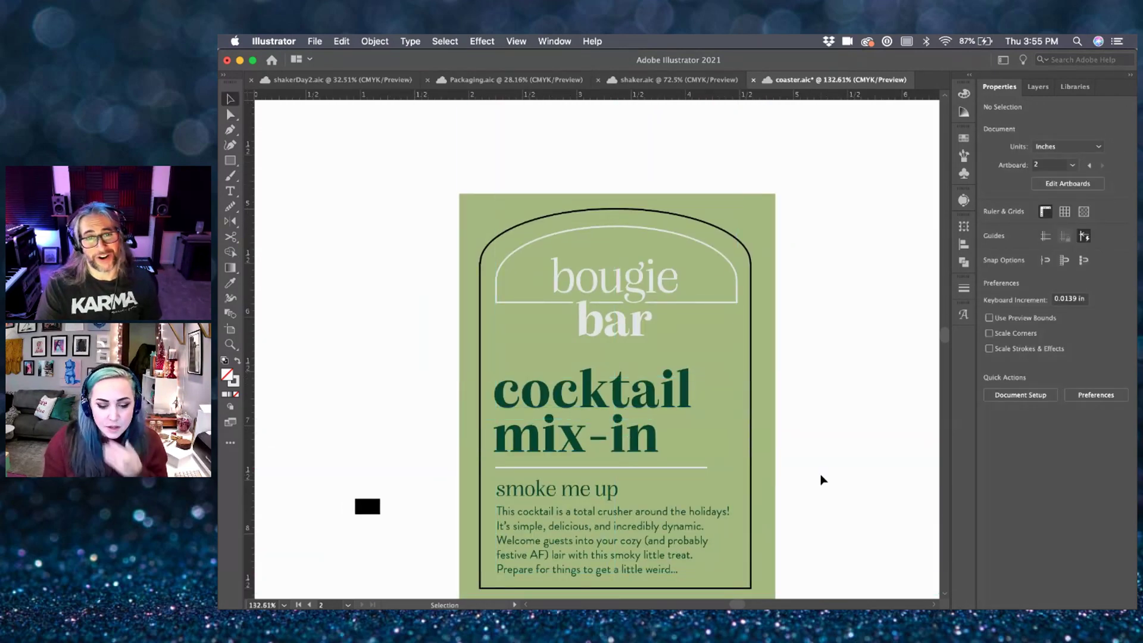
scroll(822, 480, "down", 1)
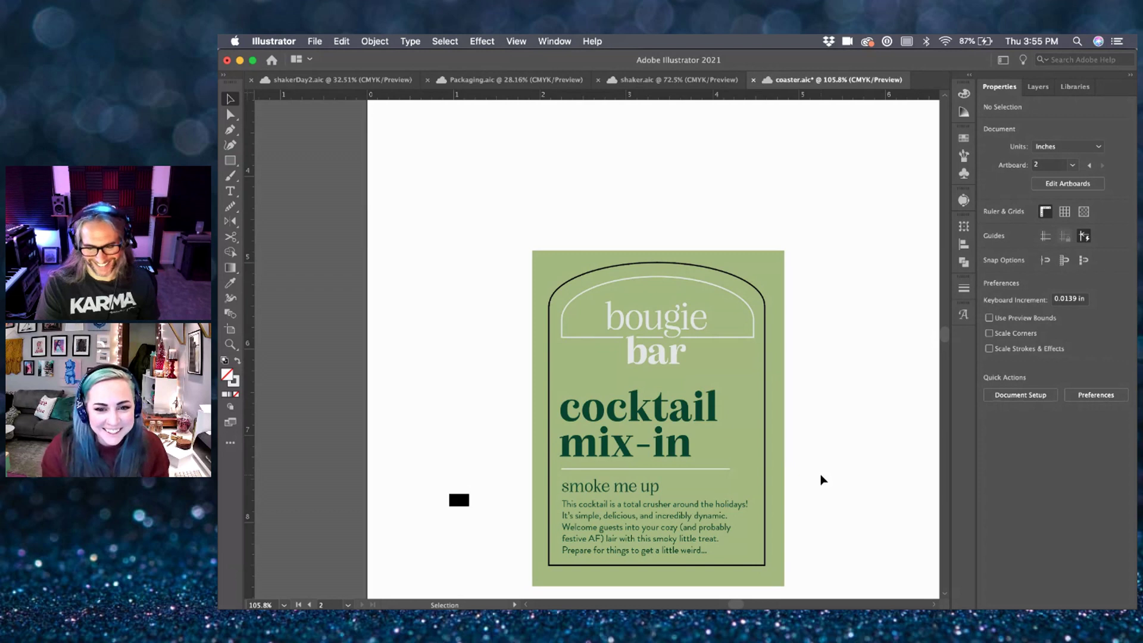
scroll(822, 480, "down", 1)
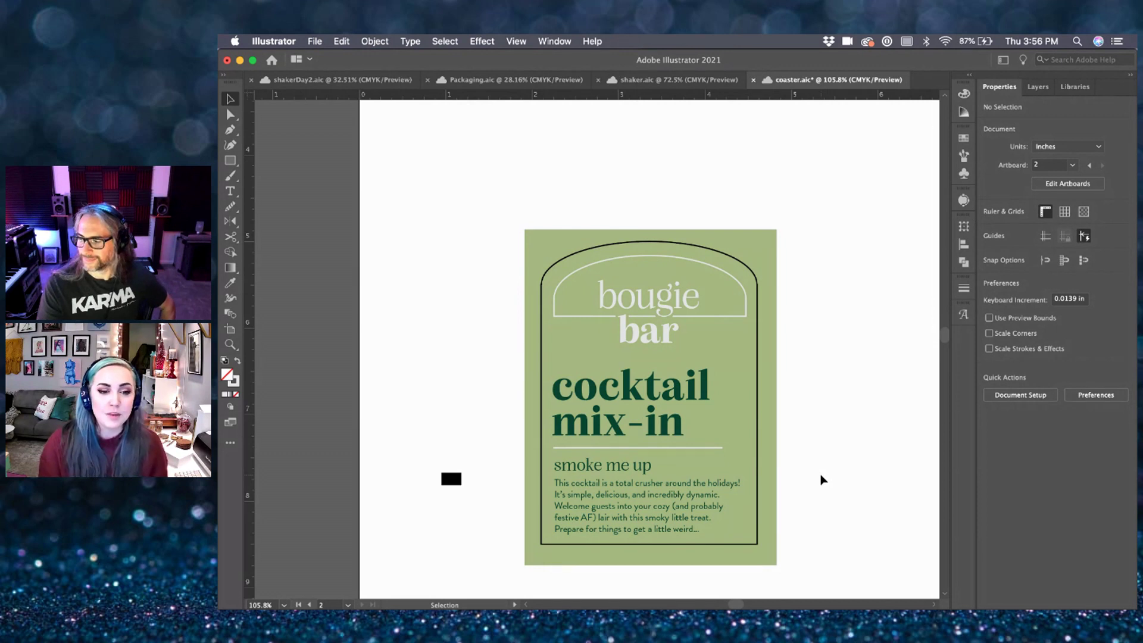
- Move the whole card toward the artboard's upper-left area and undo the stray shift of its green background
scroll(821, 479, "down", 3)
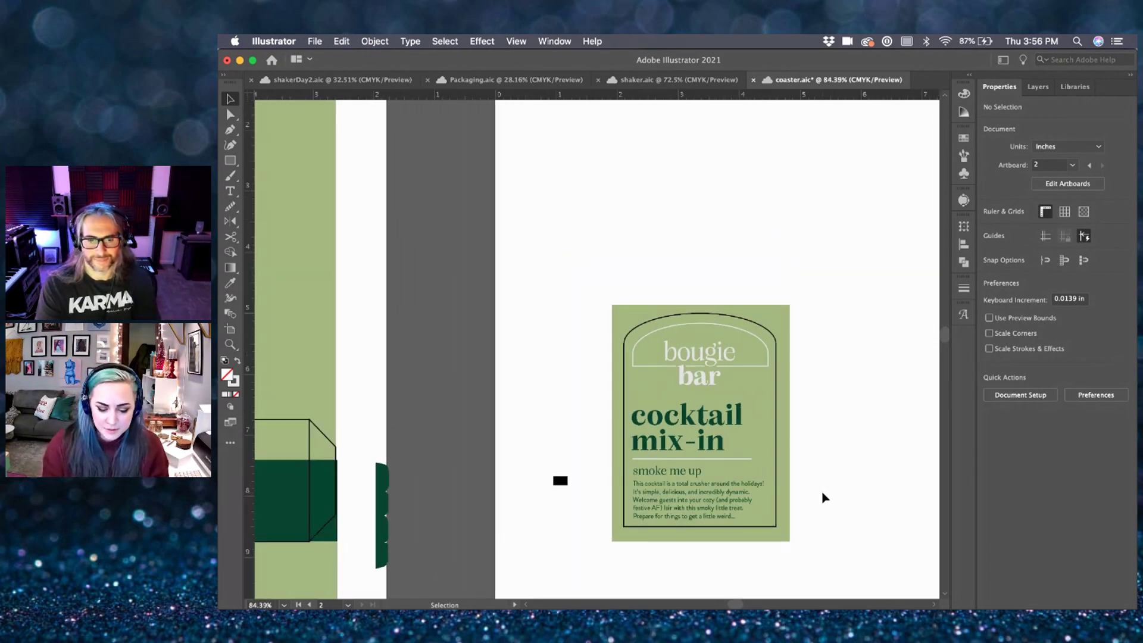
scroll(825, 498, "down", 2)
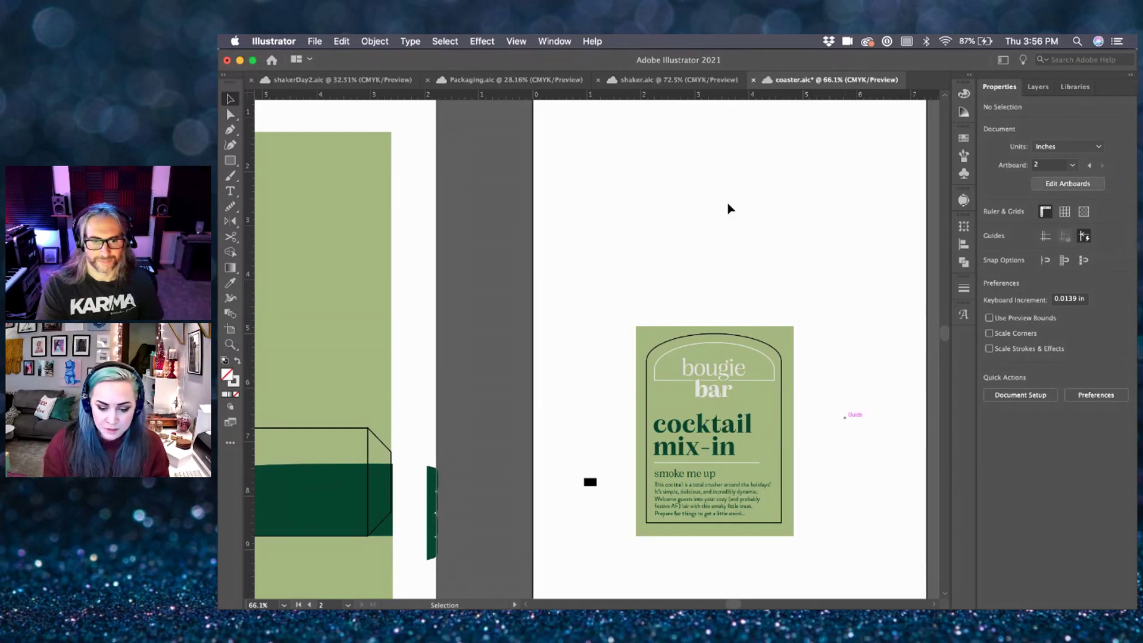
left_click_drag(797, 553, 682, 318)
left_click(756, 321)
left_click_drag(590, 252, 592, 254)
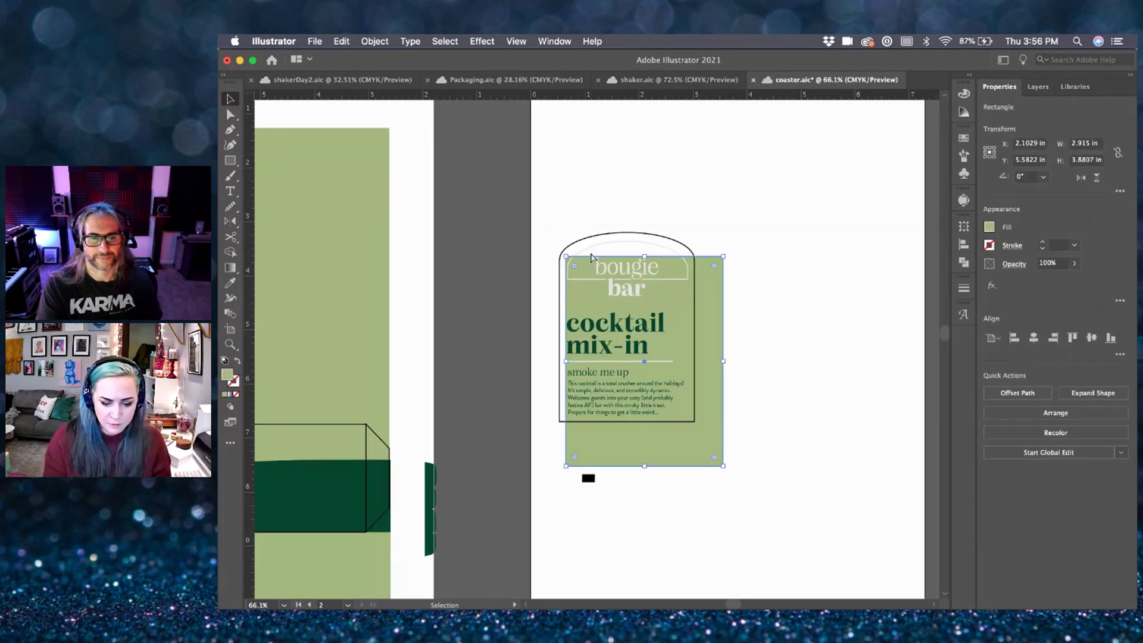
key("super+z")
- Duplicate the complete card to the right of the original, leaving a narrow gap between the two
left_click_drag(573, 202, 659, 337)
left_click_drag(667, 430, 794, 401)
left_click(768, 459)
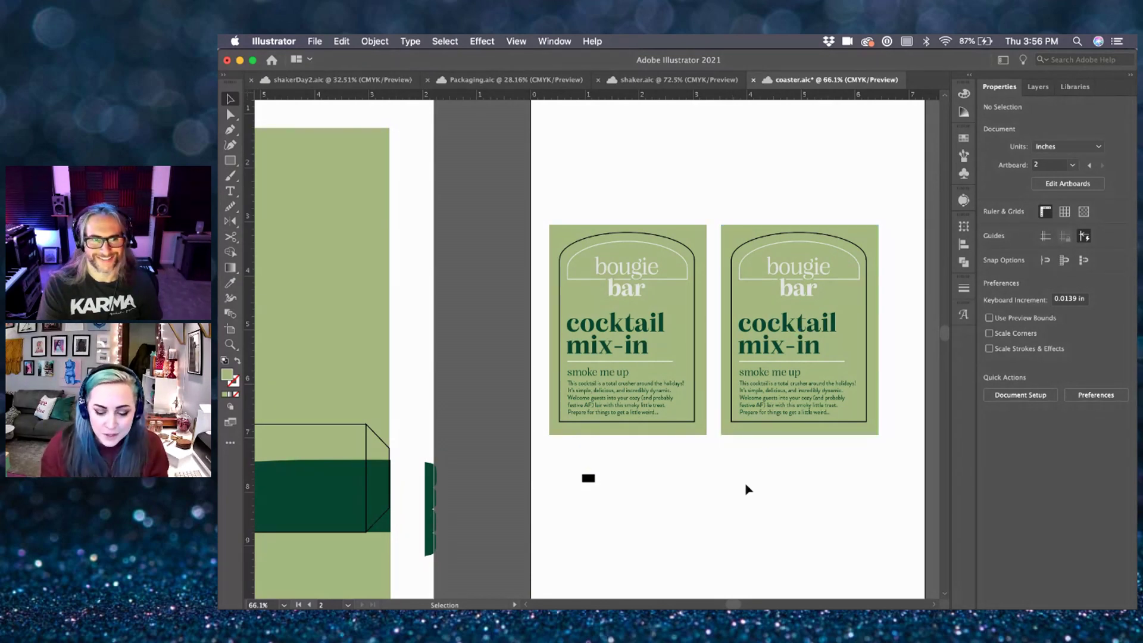
- Tighten the leading of the small recipe paragraph inside the left card's text group
scroll(745, 483, "down", 1)
scroll(745, 495, "up", 3)
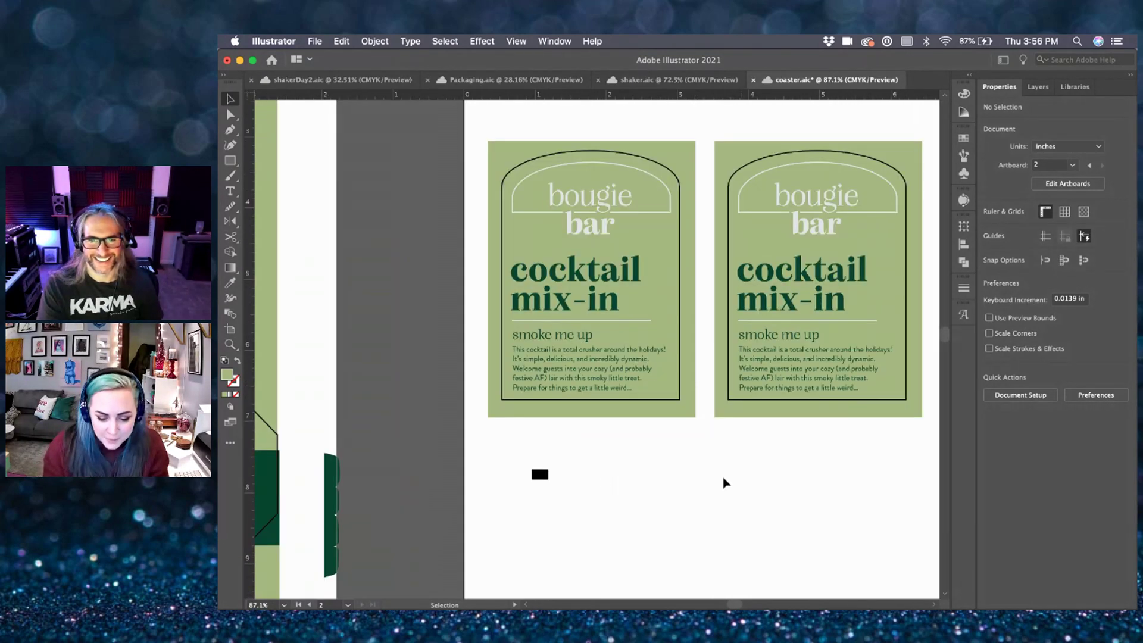
double_click(626, 382)
left_click(627, 386)
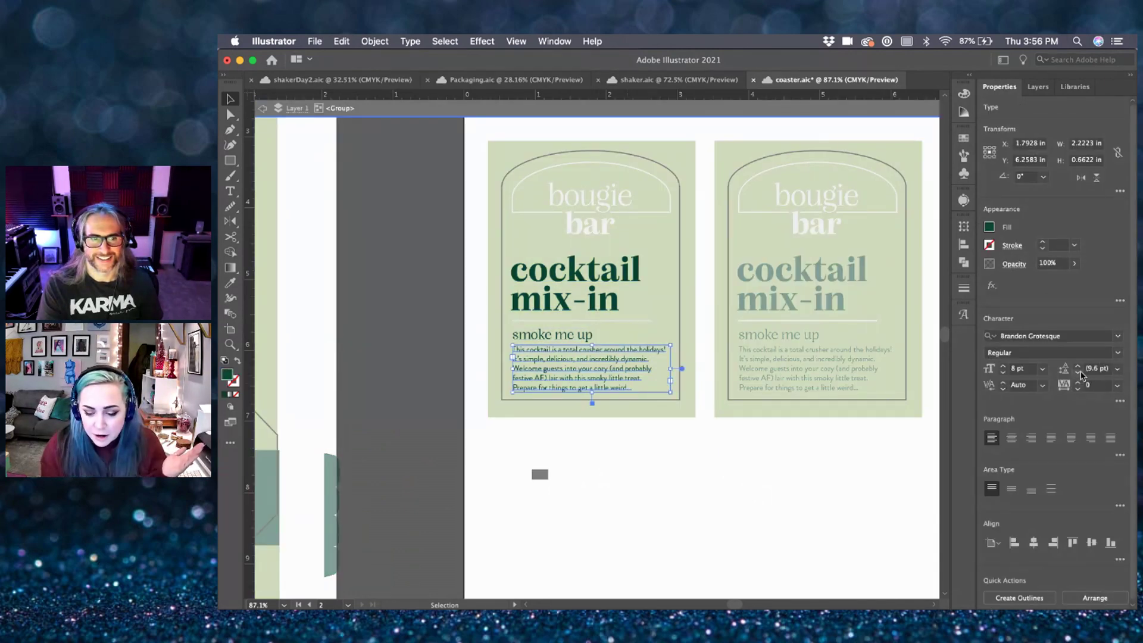
left_click(1081, 374)
left_click(852, 456)
double_click(851, 455)
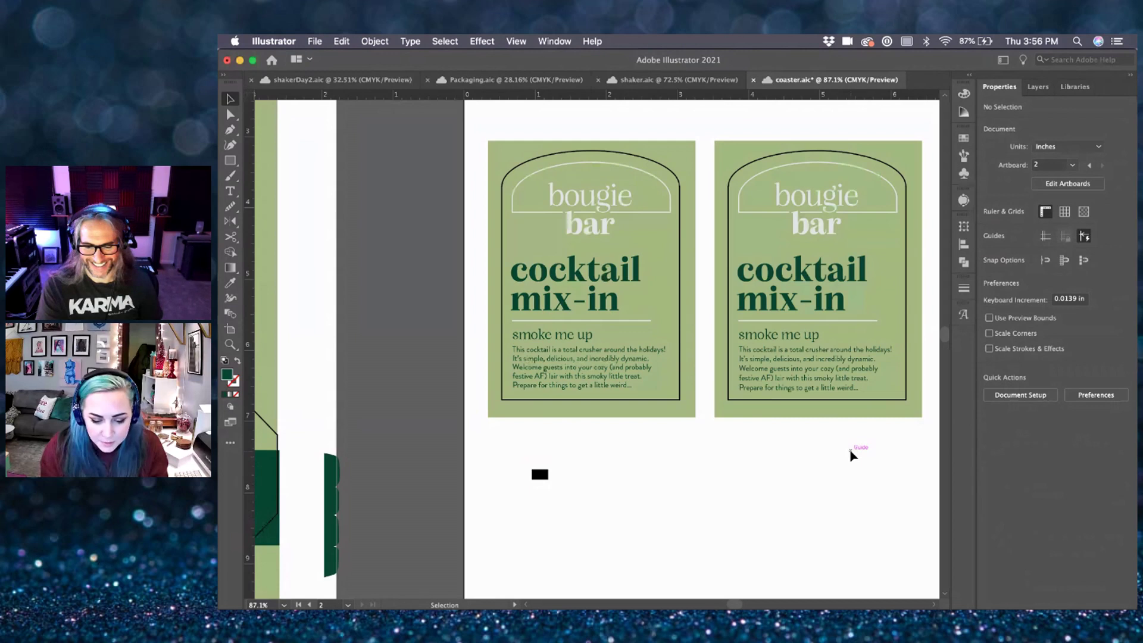
- Show the guides and nudge the left card's text group down by one increment
left_click(539, 356)
key("w")
key("super+semicolon")
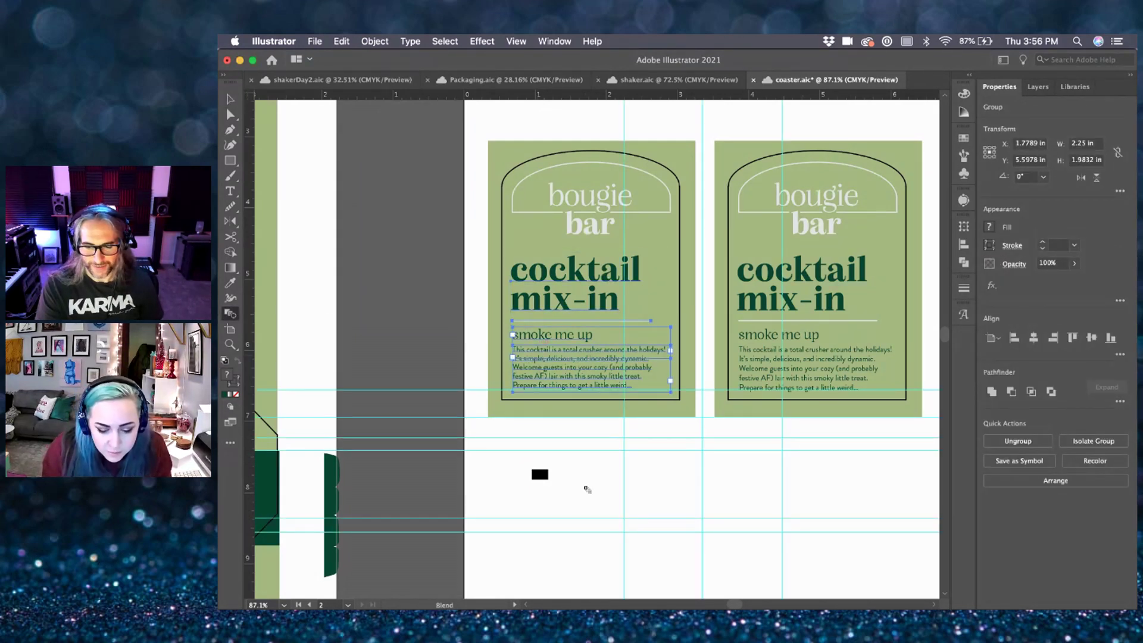
key("v")
left_click(584, 490)
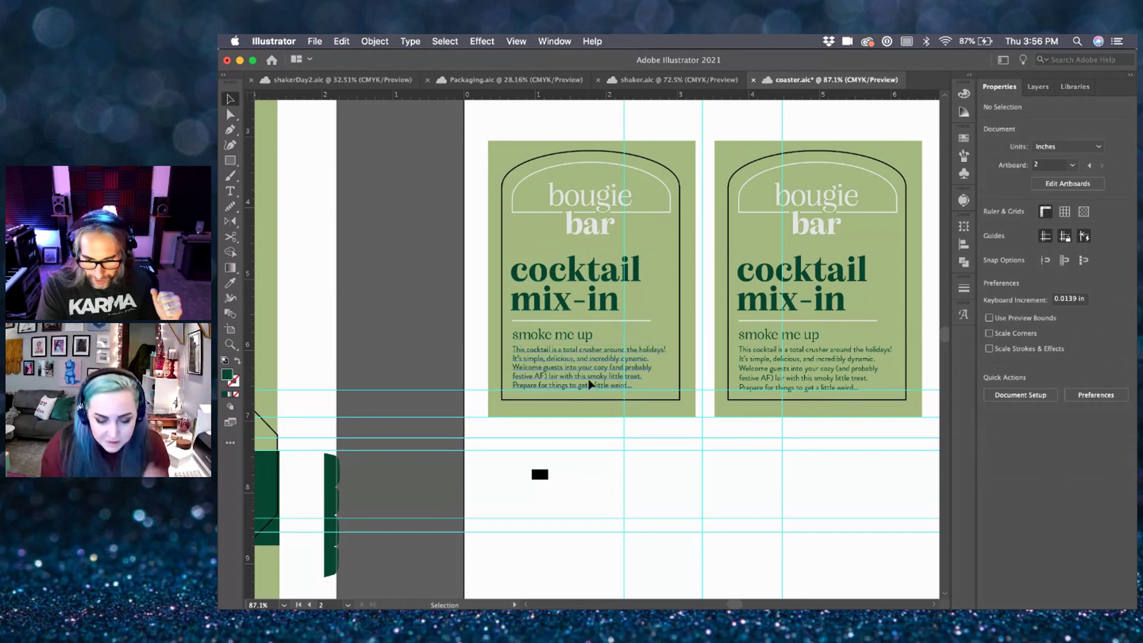
left_click(589, 386)
key("Down")
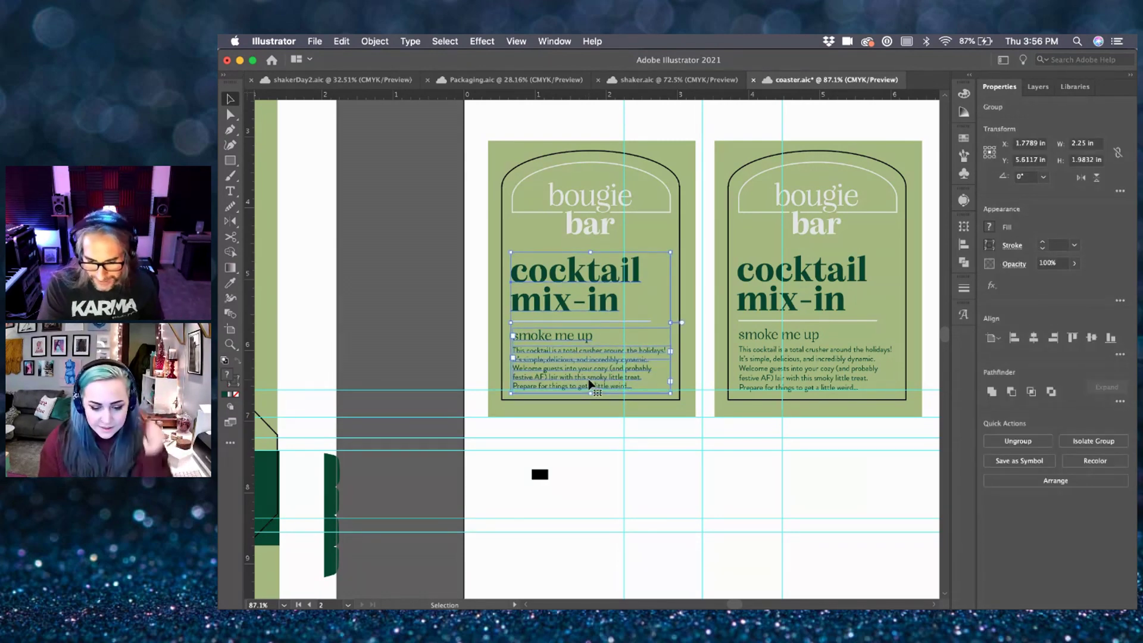
left_click(613, 438)
scroll(738, 426, "right", 4)
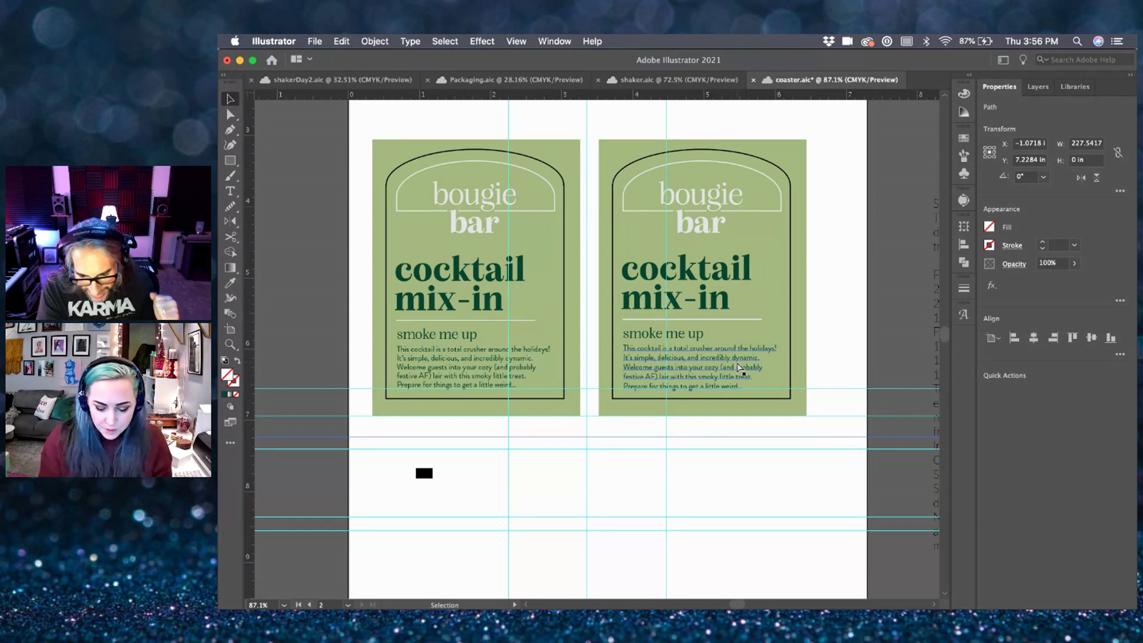
- Hide the guides and delete the cocktail mix-in text group from the right card
key("super+semicolon")
scroll(745, 431, "up", 1)
scroll(748, 434, "up", 1)
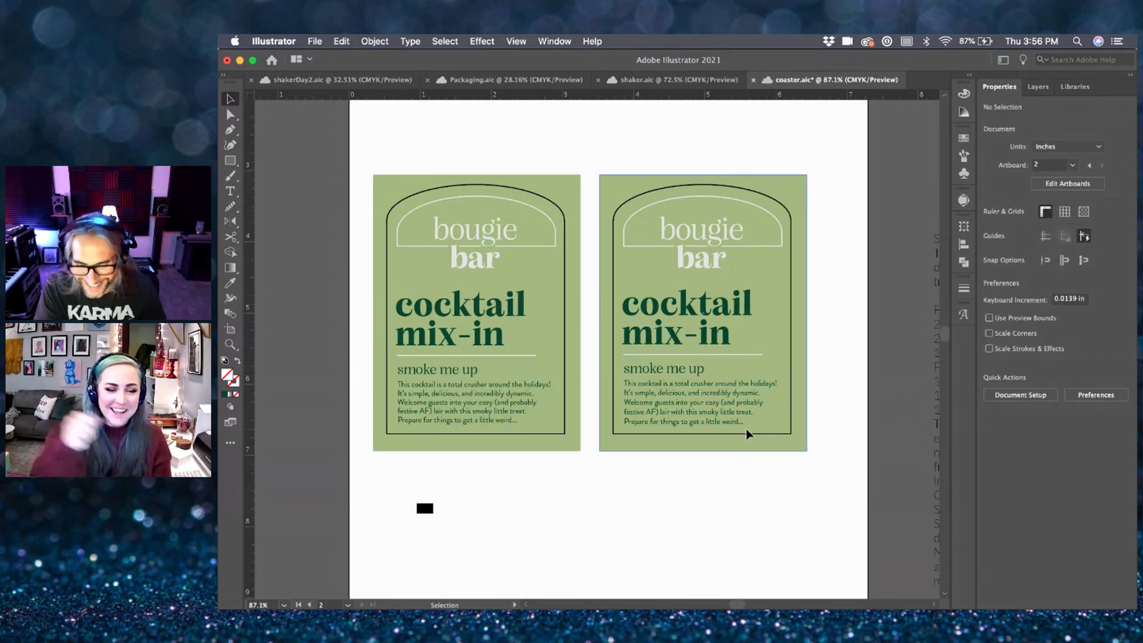
left_click(709, 369)
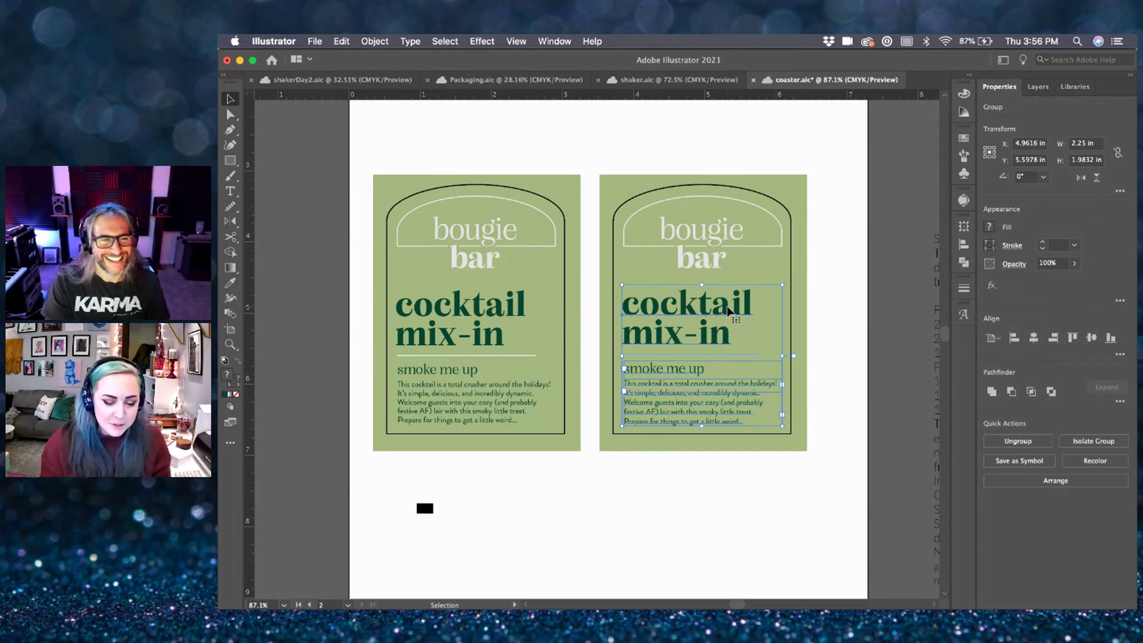
key("Delete")
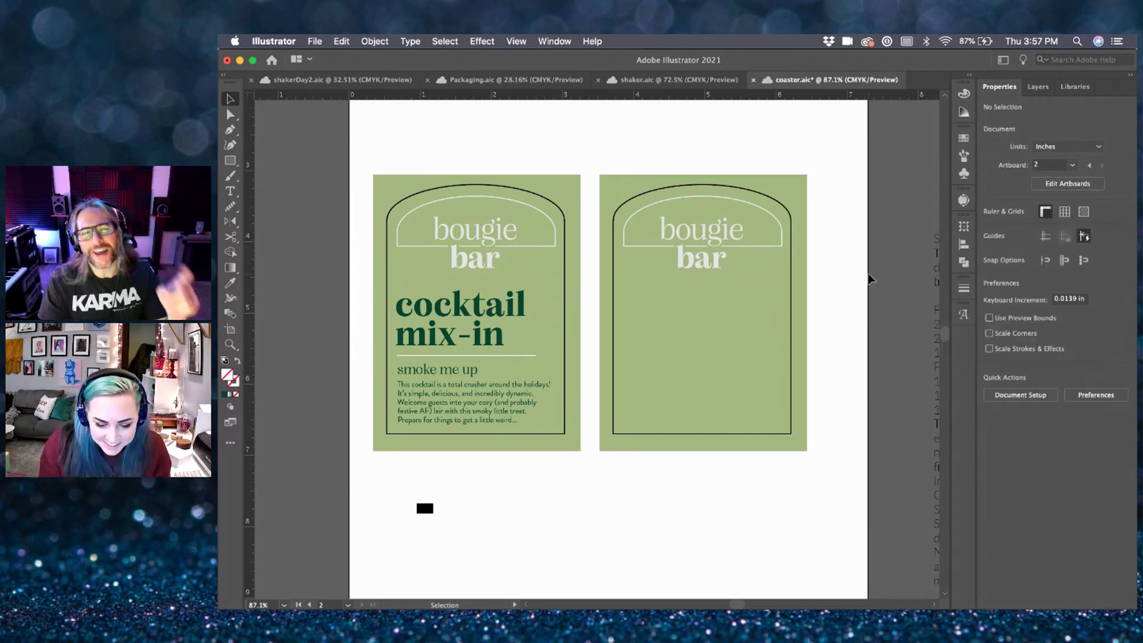
- Duplicate the left card's cocktail mix-in text group onto the right card, raised to just beneath the arch
scroll(869, 279, "down", 3)
scroll(628, 417, "down", 2)
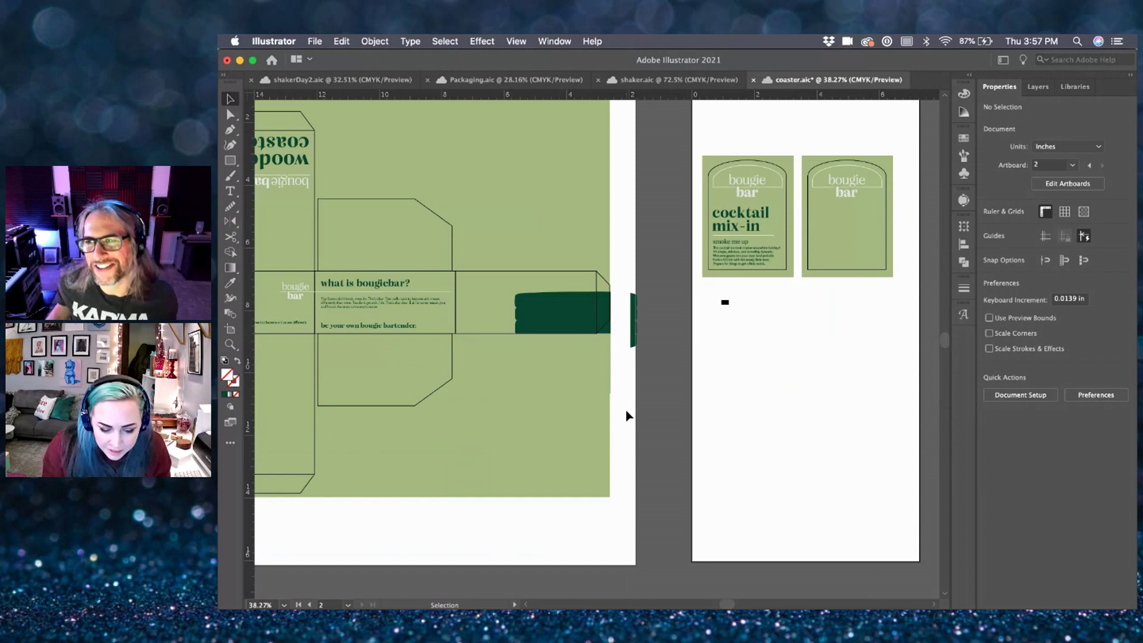
scroll(626, 416, "left", 3)
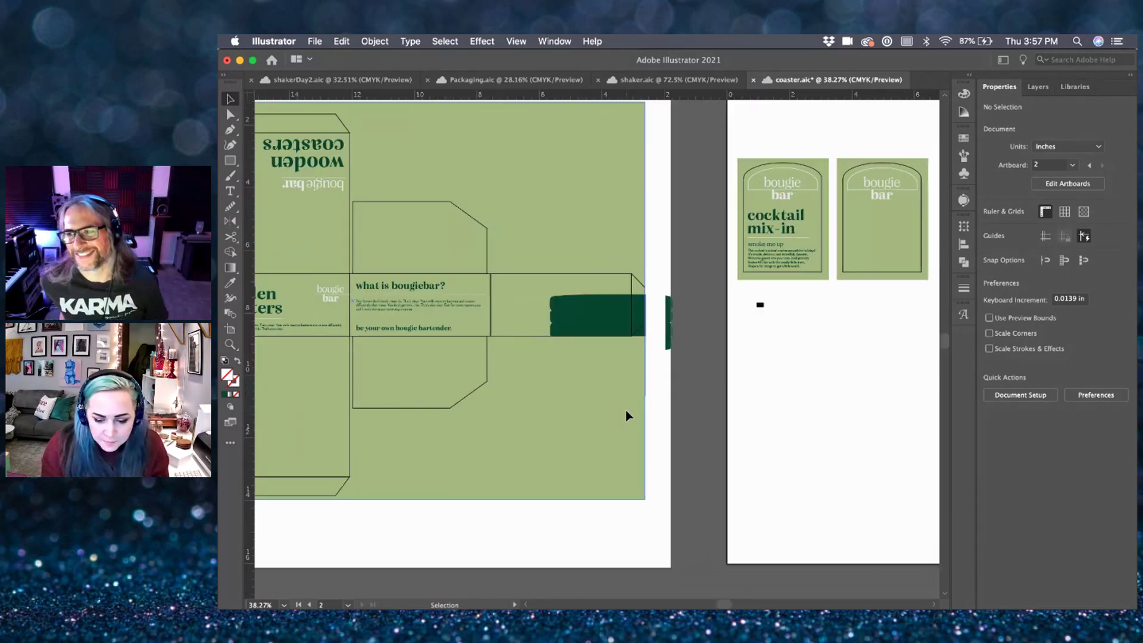
scroll(626, 416, "right", 5)
scroll(615, 327, "up", 2)
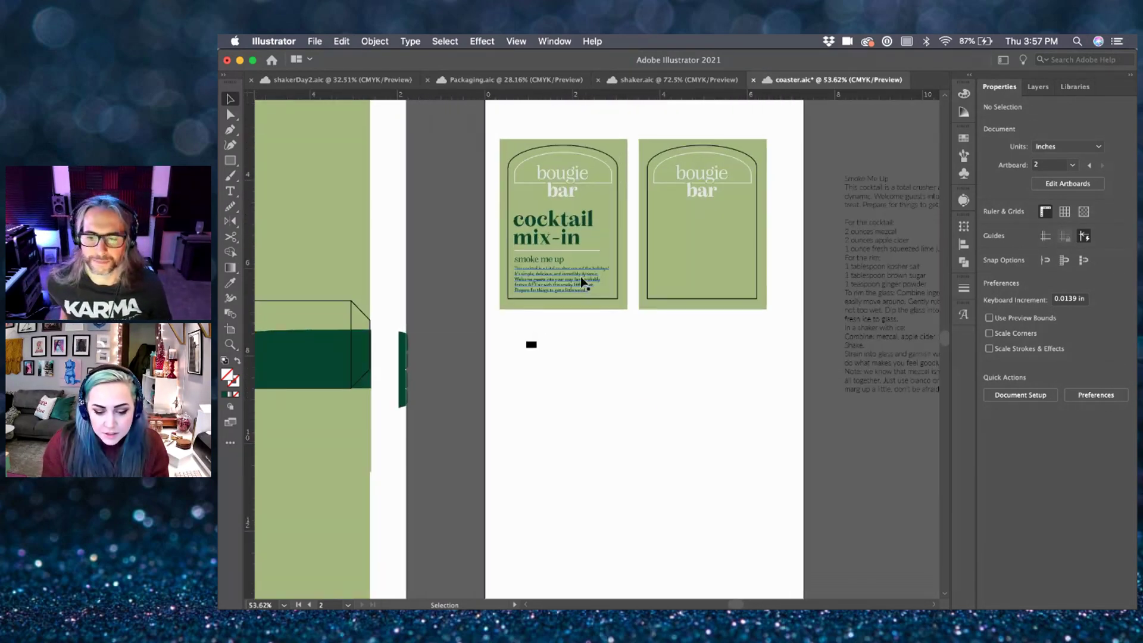
left_click(583, 282)
left_click_drag(551, 281, 692, 260)
scroll(693, 261, "right", 2)
scroll(693, 261, "up", 1)
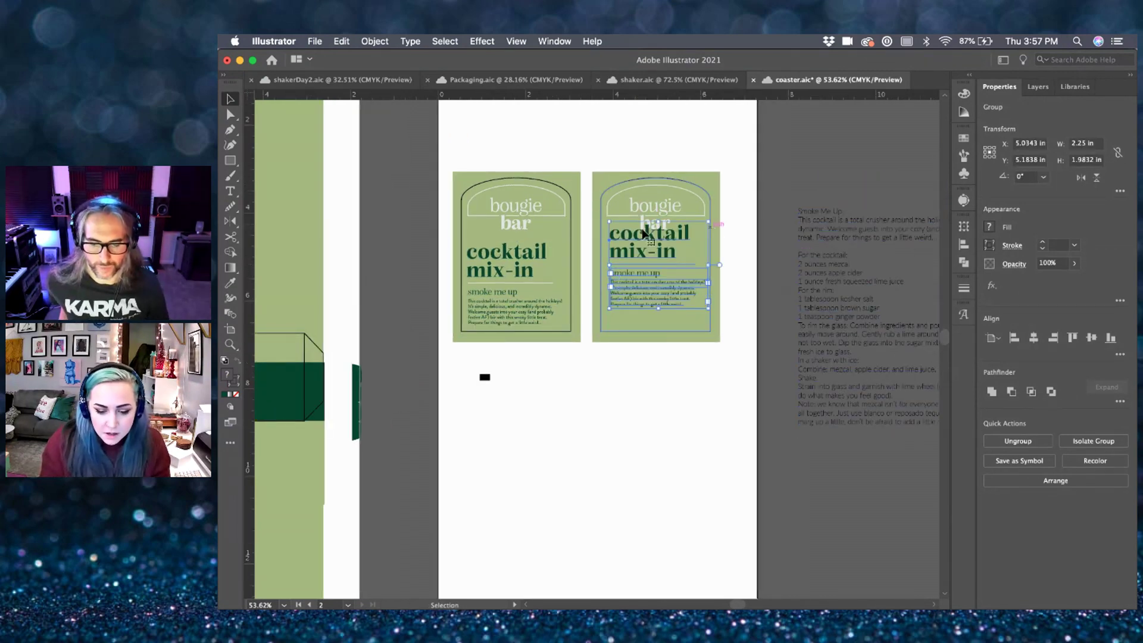
- Delete the bougie bar logo and the straight base segments of the inner arch from the right card
scroll(643, 234, "up", 3)
left_click(702, 188)
key("Delete")
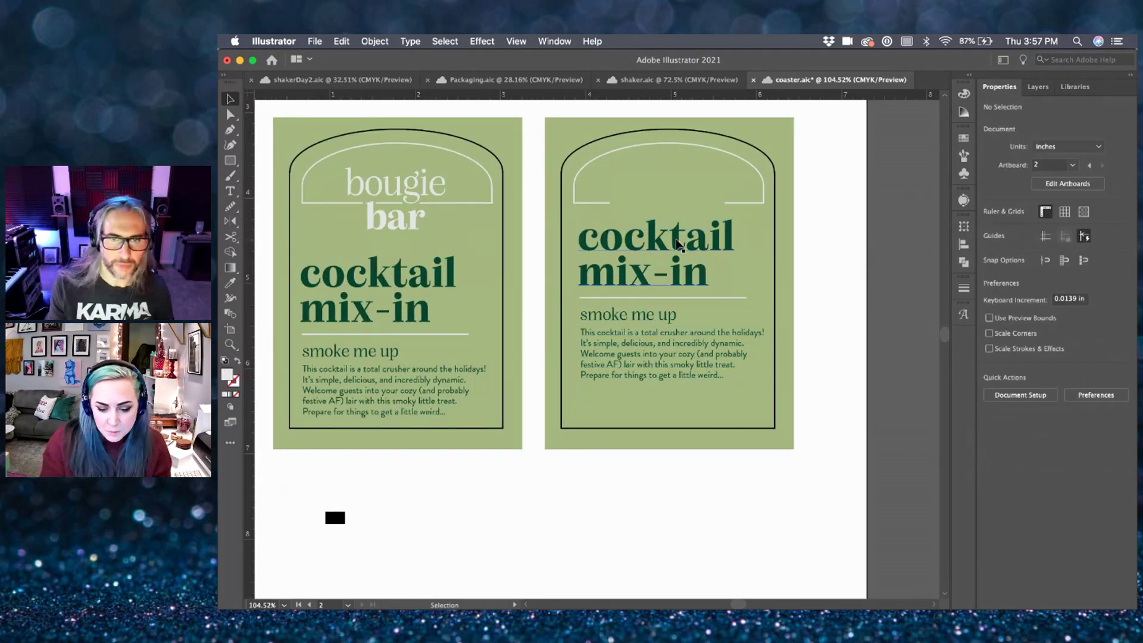
left_click(726, 203)
key("Delete")
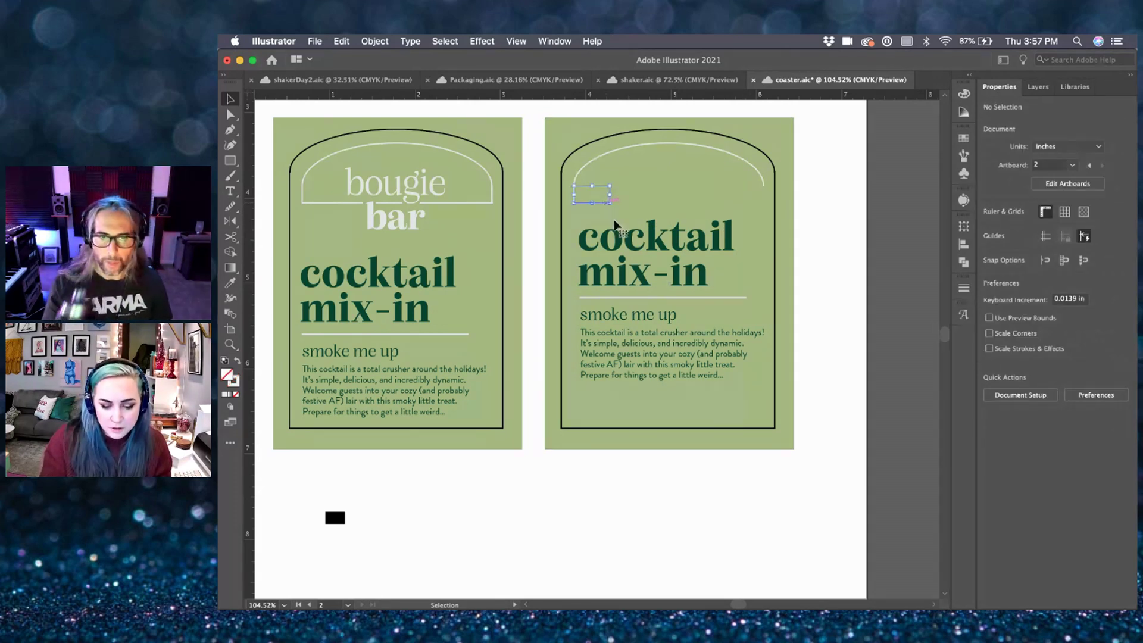
- Remove the "cocktail mix-in" heading and the divider line from the right card's text group
double_click(676, 277)
left_click(675, 277)
key("Delete")
left_click(666, 295)
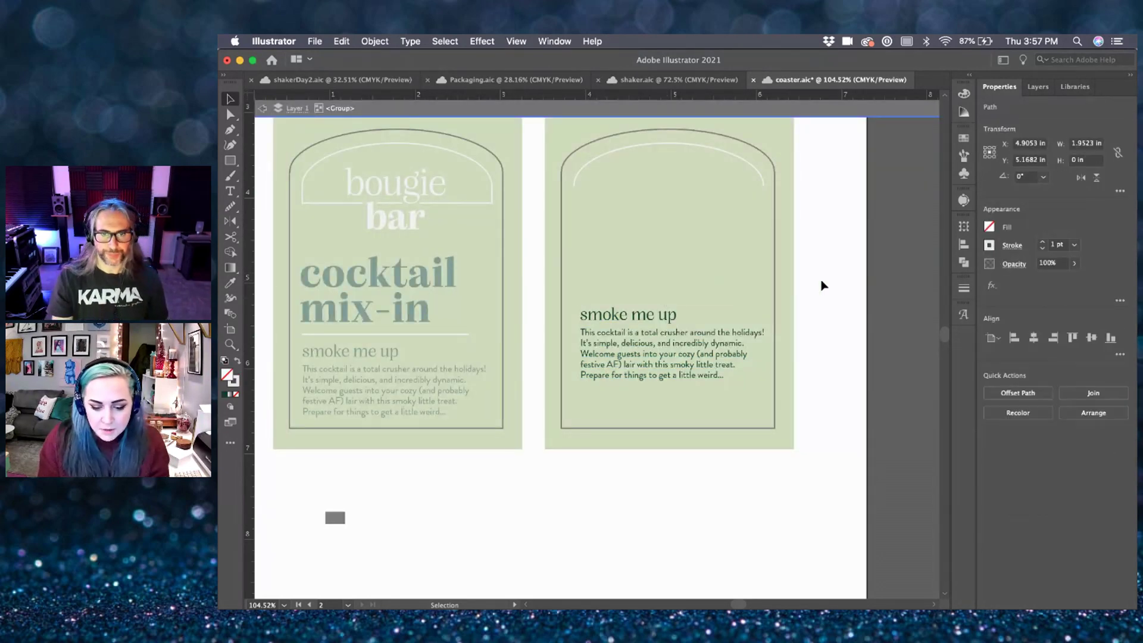
- Move the "smoke me up" heading and its paragraph up beneath the inner arch of the right card
double_click(823, 286)
left_click_drag(696, 324, 640, 212)
double_click(635, 241)
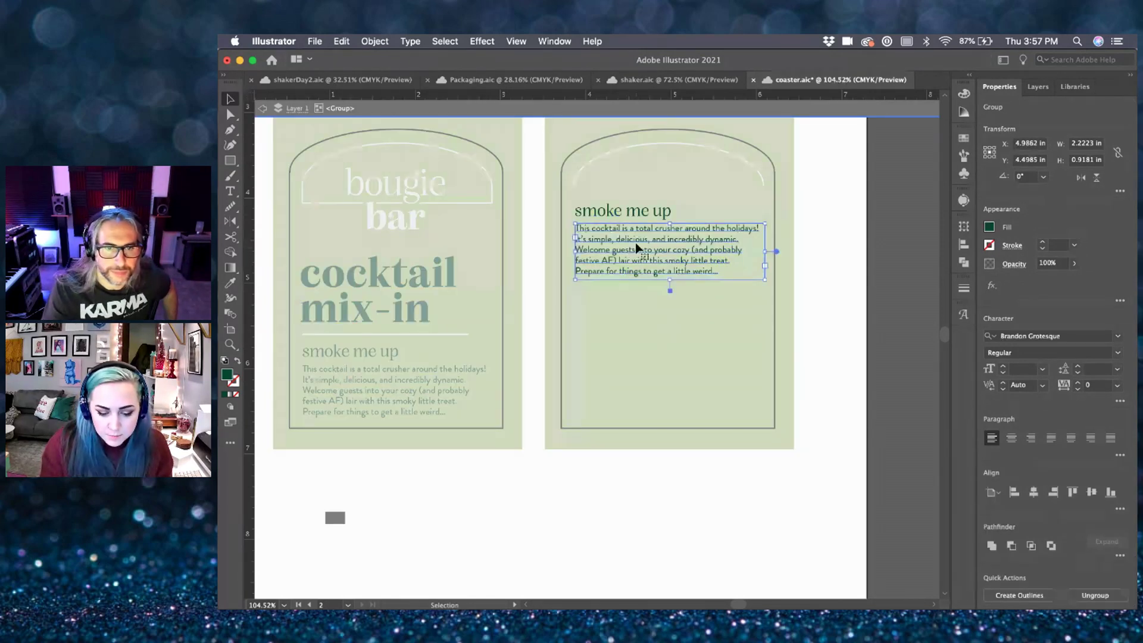
double_click(817, 309)
- Check the full recipe text beside the artboard and delete the "smoke me up" heading and paragraph from the right card
scroll(817, 310, "right", 5)
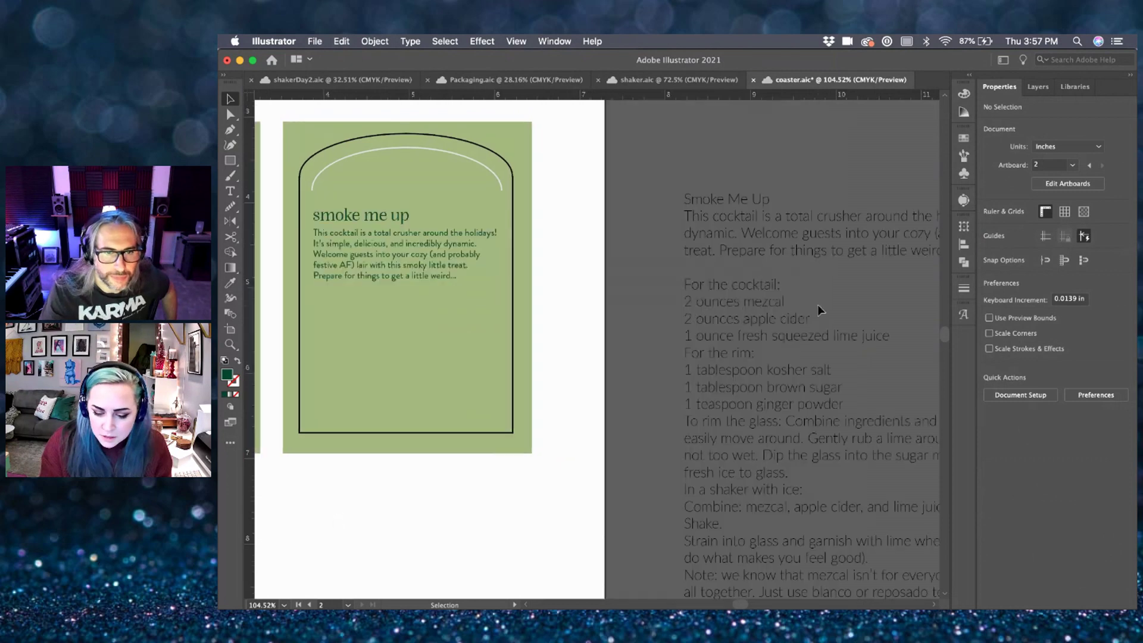
left_click(737, 357)
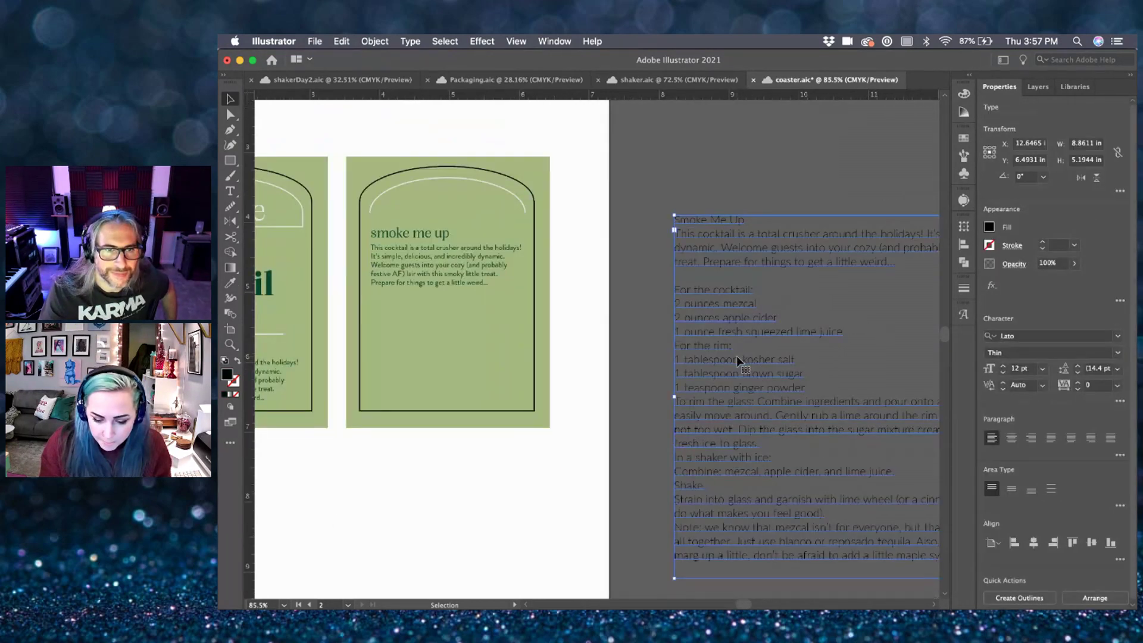
scroll(737, 359, "right", 5)
scroll(737, 360, "down", 2)
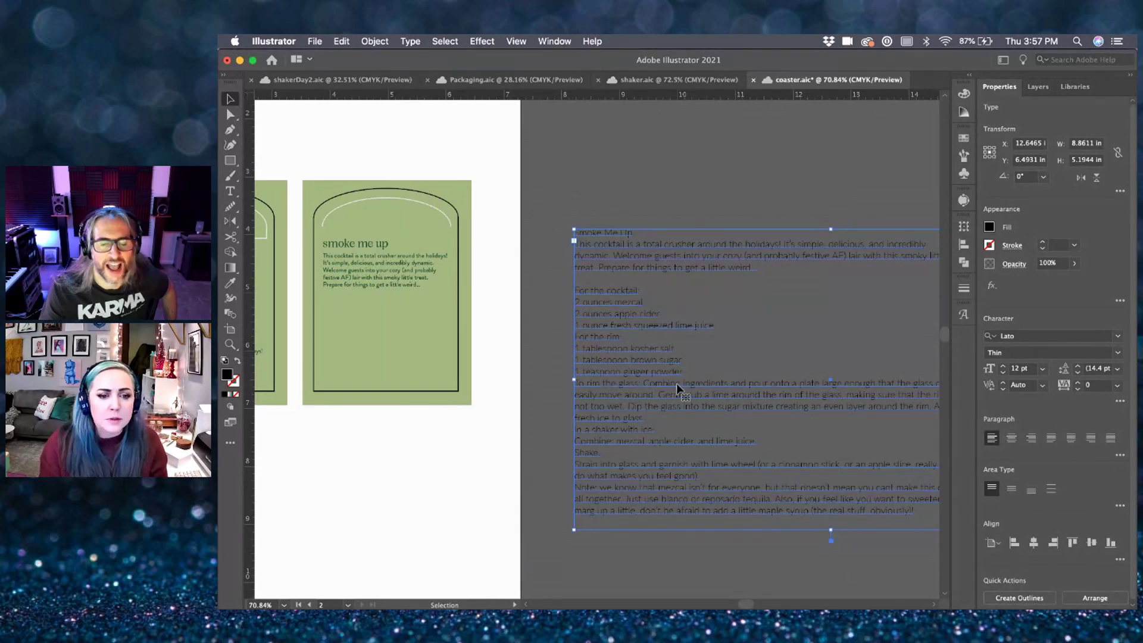
left_click(502, 463)
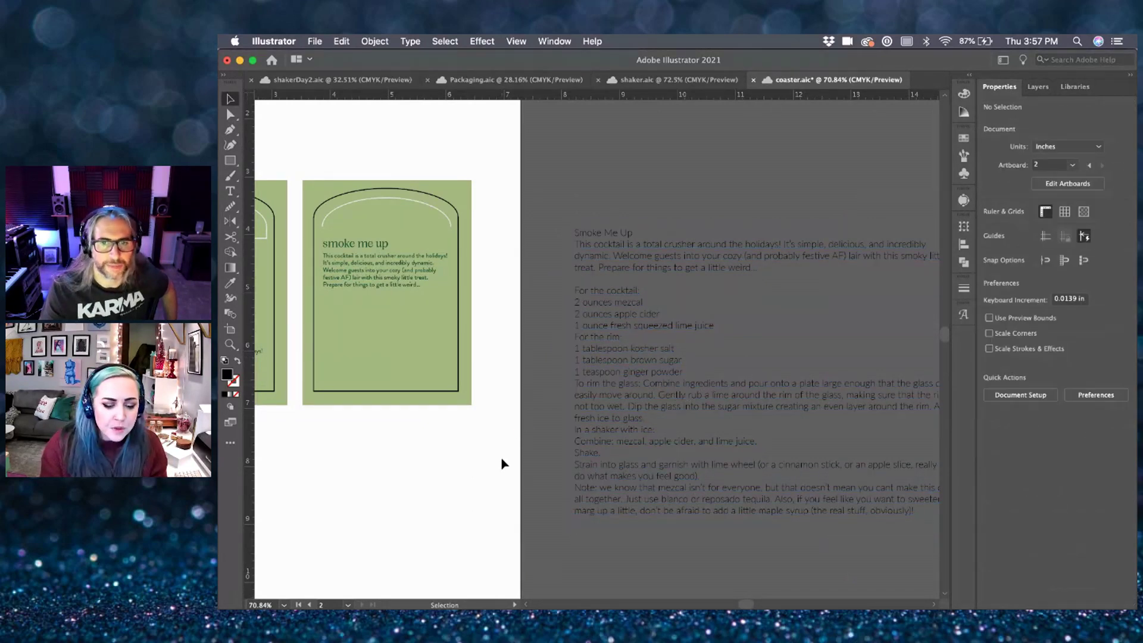
left_click(369, 269)
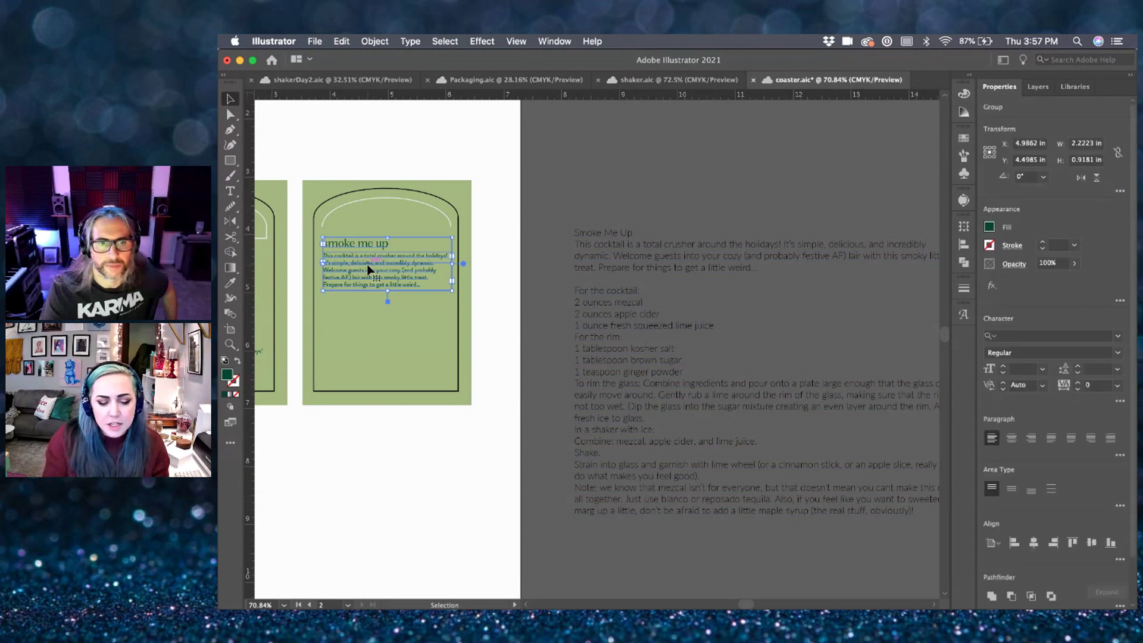
key("Delete")
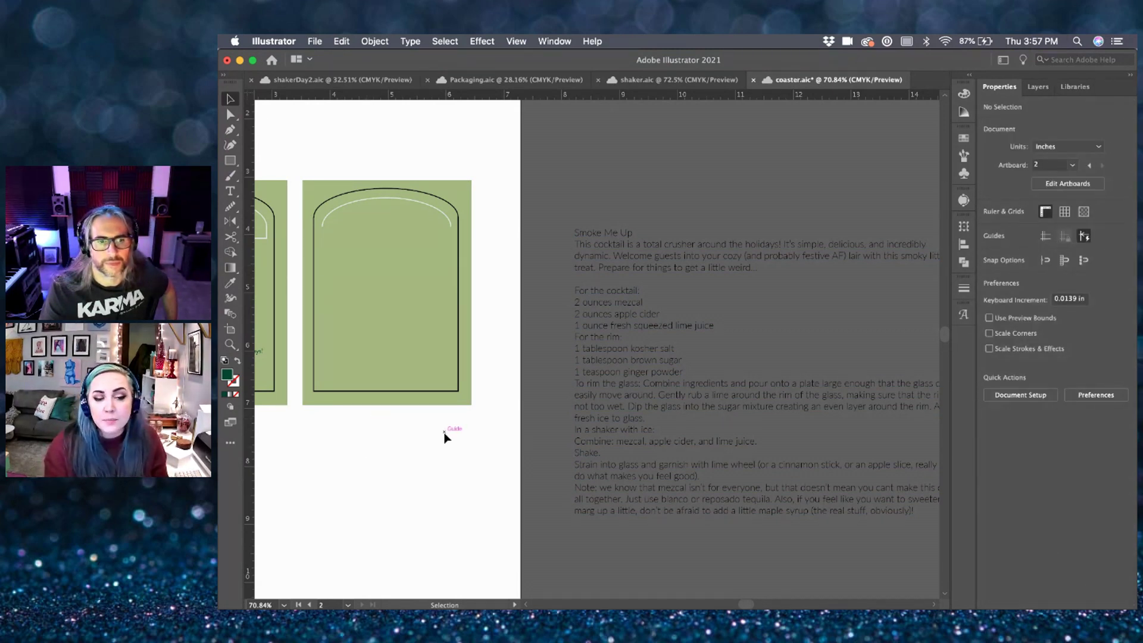
- Copy the bougie bar logo, address block and barcode from the base panel of the box in the shakerDay2 document
scroll(446, 438, "left", 5)
scroll(446, 438, "down", 1)
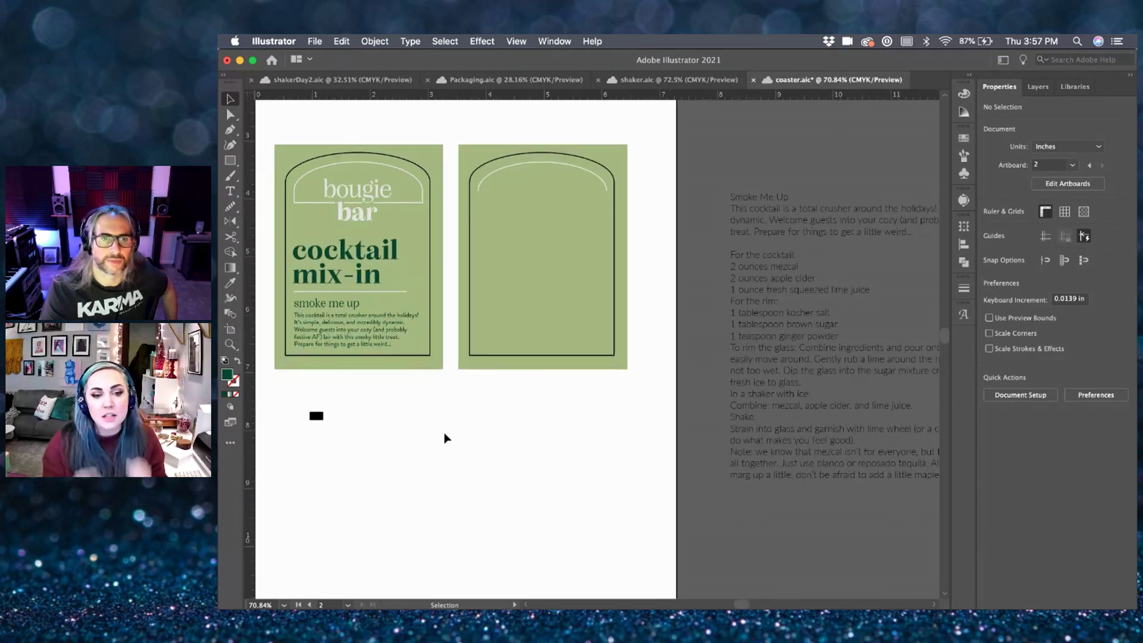
scroll(446, 438, "left", 10)
scroll(446, 439, "down", 1)
scroll(445, 438, "left", 15)
scroll(445, 438, "down", 4)
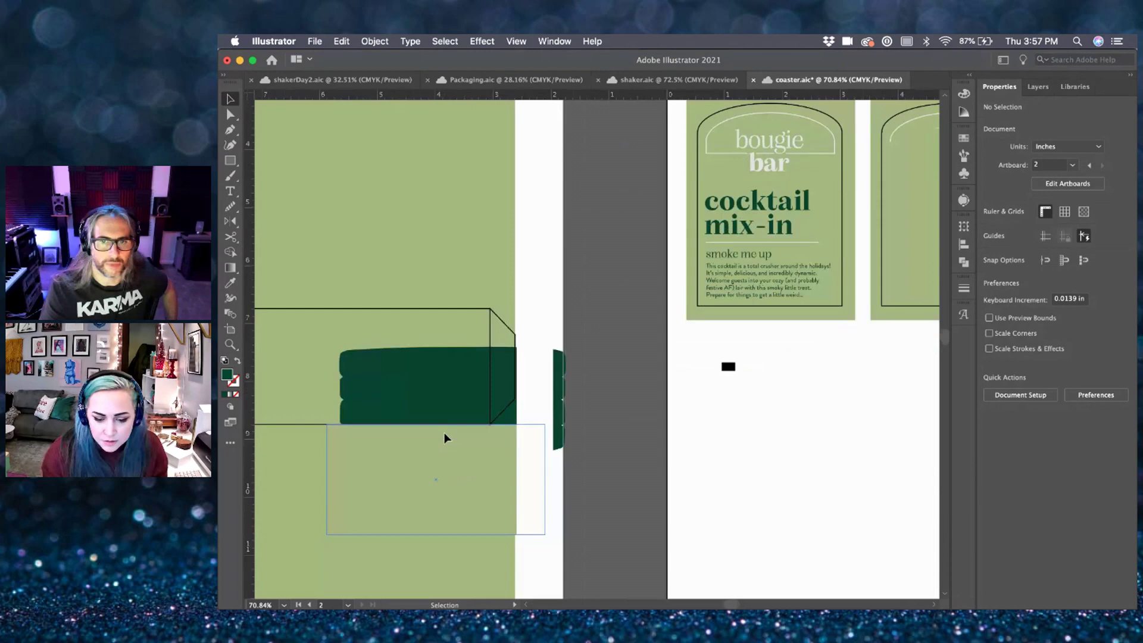
scroll(445, 438, "down", 5)
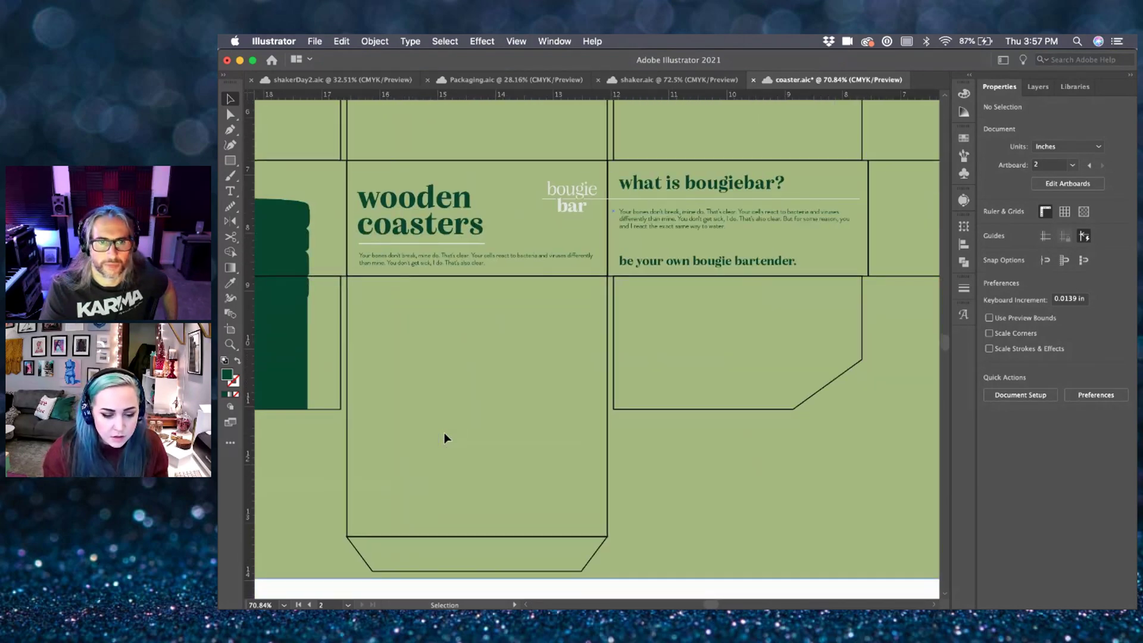
left_click(336, 84)
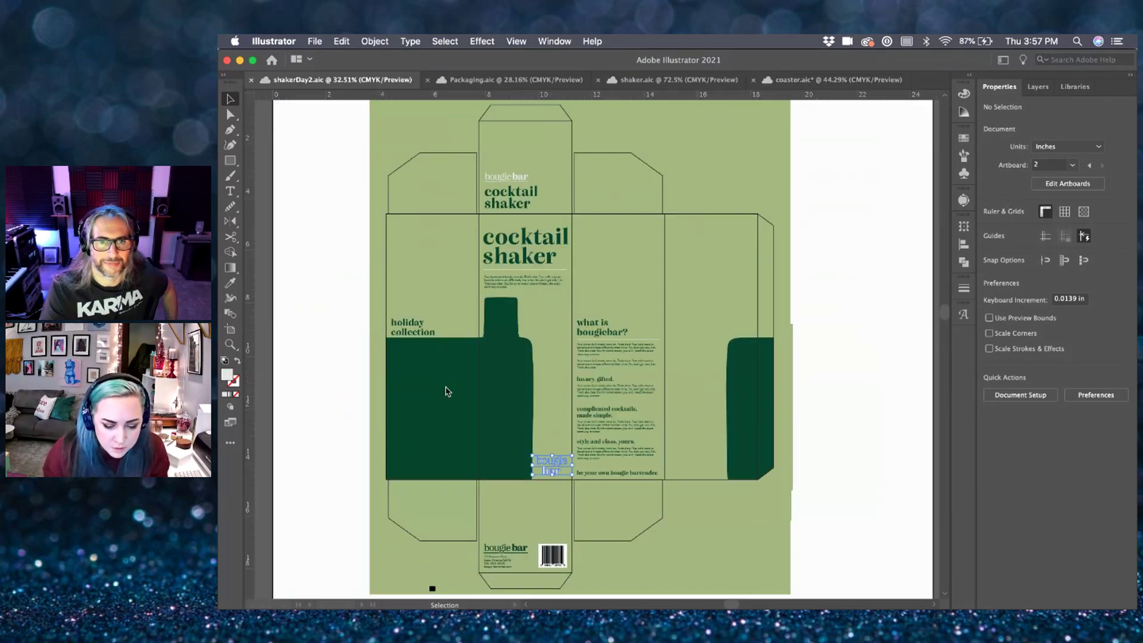
left_click(552, 464)
left_click(522, 547)
left_click(501, 566, "shift")
left_click(544, 565, "shift")
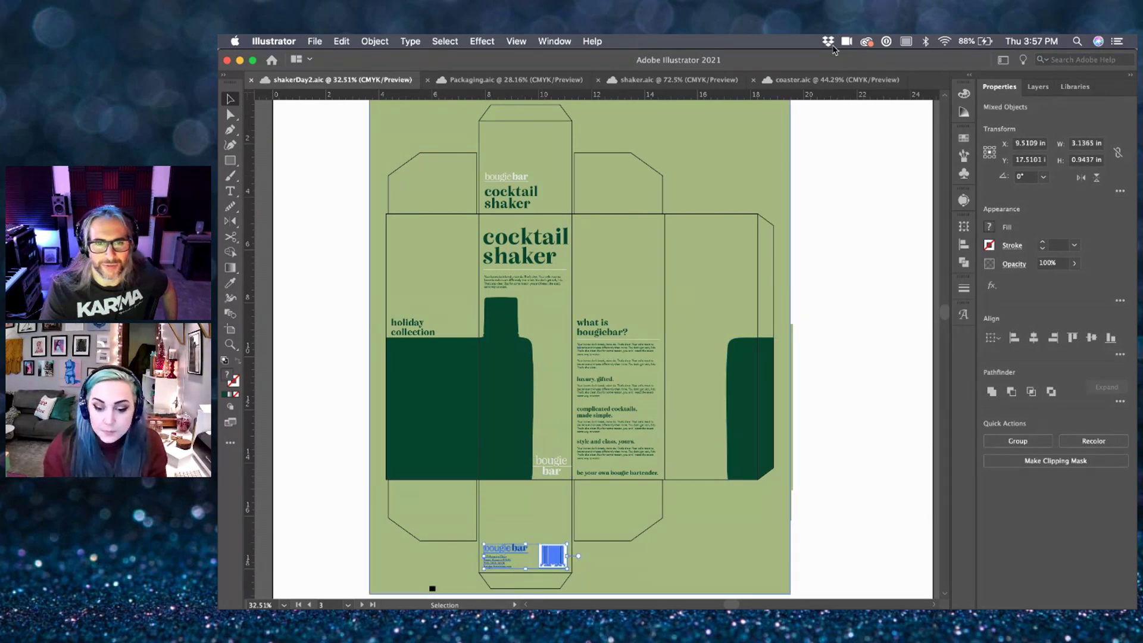
- Paste the logo, address block and barcode into the coaster document, near the lower edge of the panel beneath "wooden coasters"
left_click(834, 79)
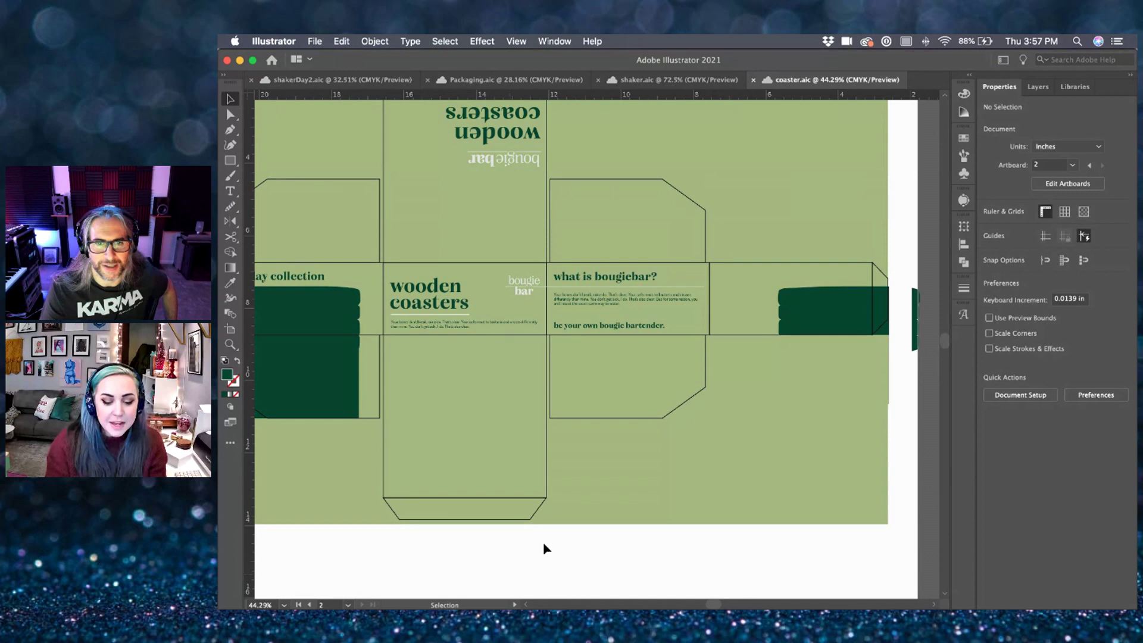
key("super+v")
left_click_drag(632, 357, 482, 481)
key("super+semicolon")
scroll(504, 454, "up", 3)
scroll(575, 433, "down", 1)
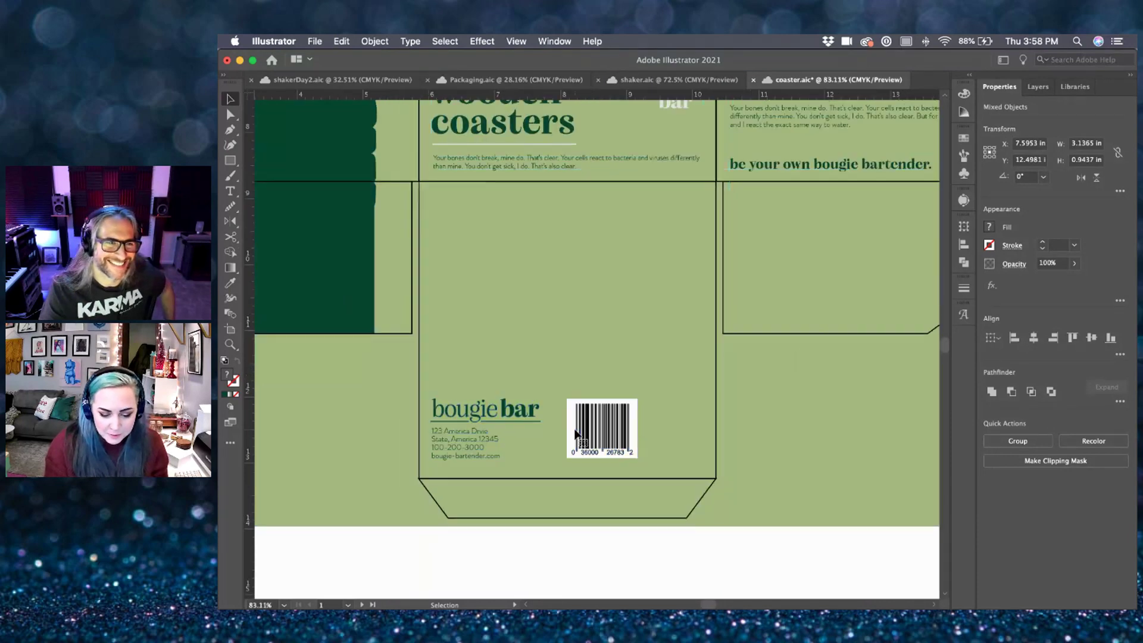
- Shift the barcode horizontally to the panel's right-hand margin guide and save the document
scroll(575, 433, "down", 1)
left_click_drag(612, 438, 679, 434)
left_click(556, 592)
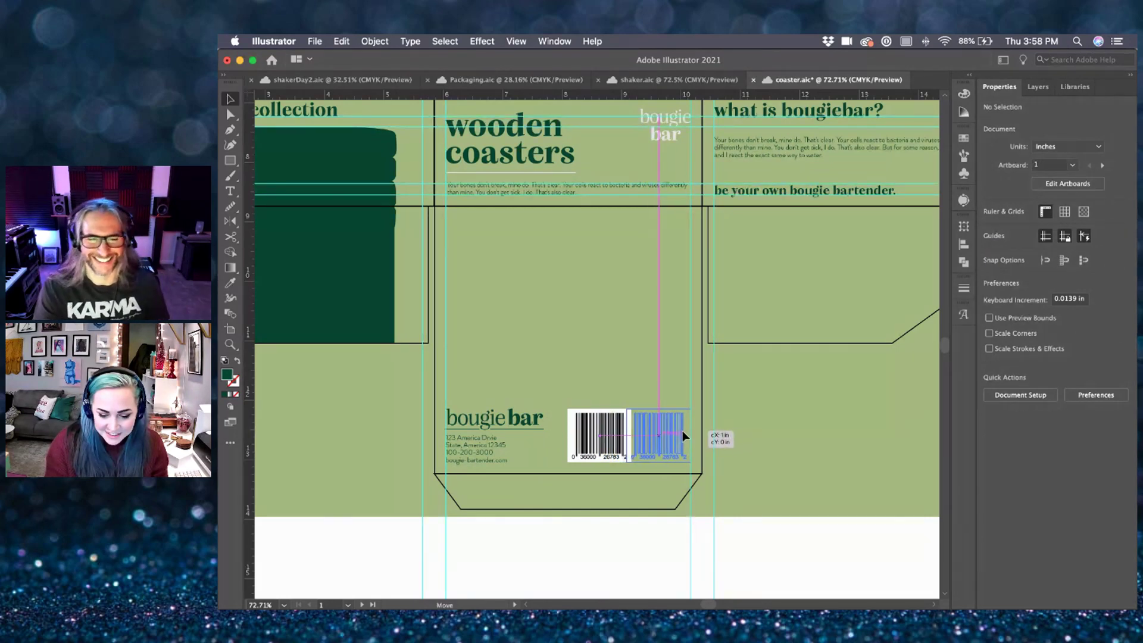
key("cmd+s")
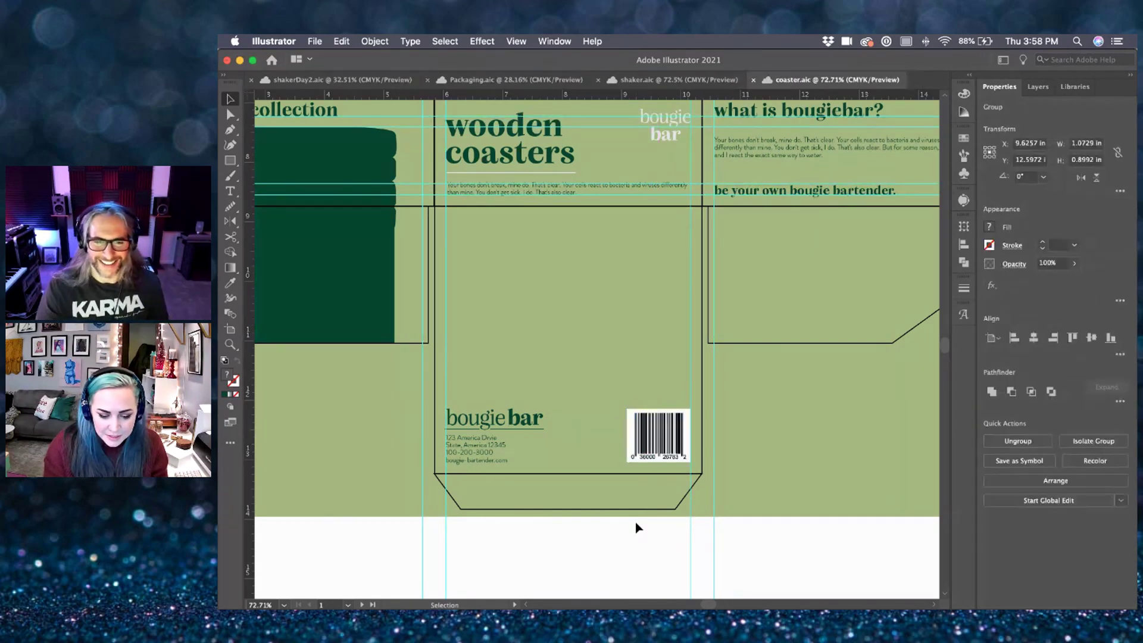
- Duplicate the logo, address block and barcode from the coaster box across to the lower part of the right mix-in card
scroll(637, 527, "down", 10)
left_click(701, 526)
scroll(708, 518, "up", 6)
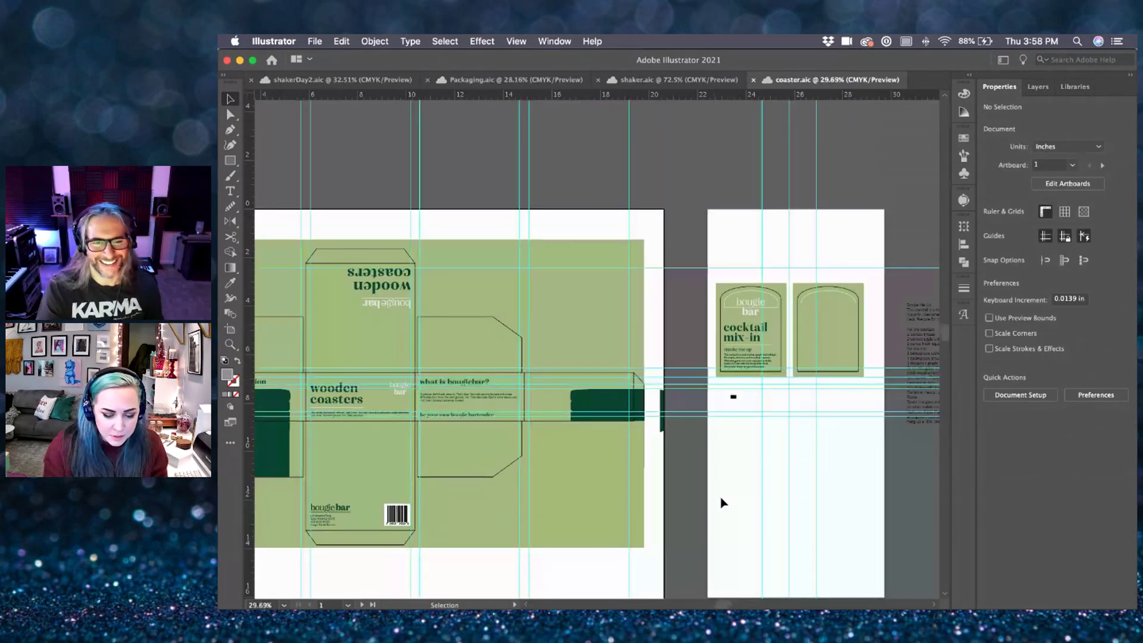
left_click(331, 513)
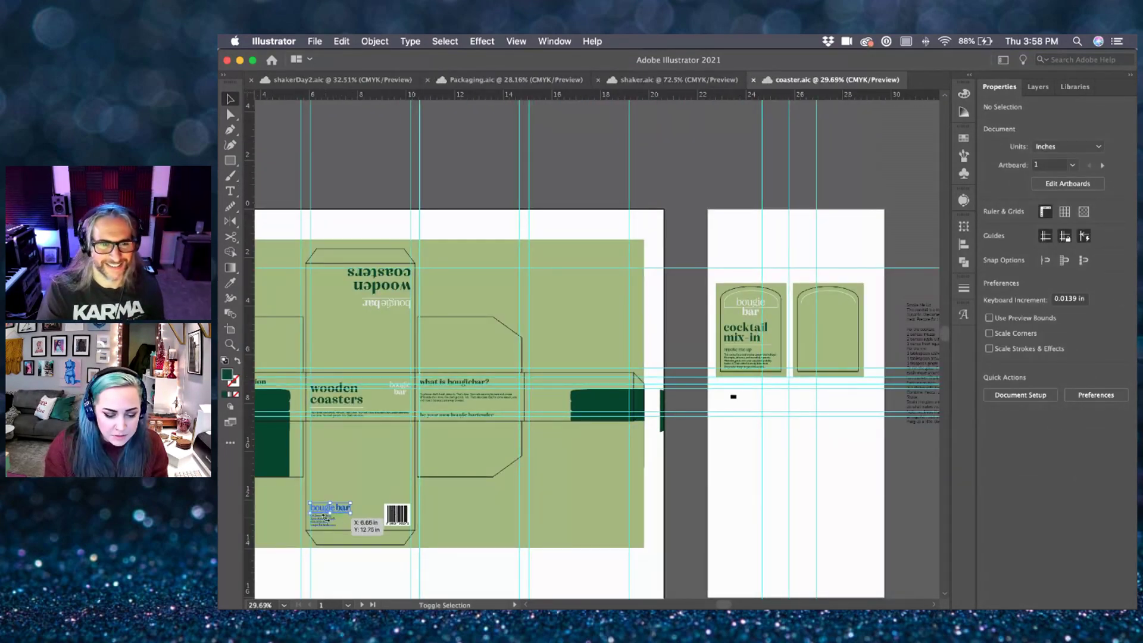
left_click(397, 518, "shift")
left_click_drag(397, 520, 885, 360)
scroll(885, 357, "up", 3)
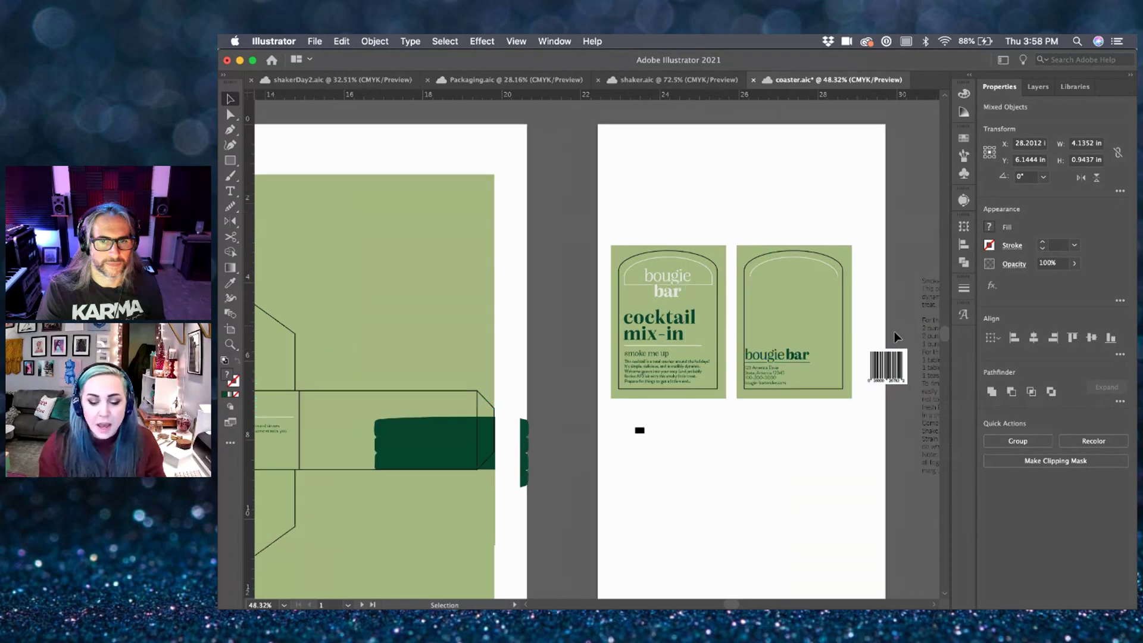
- Move the bougie bar logo and address group up toward the middle of the back label
scroll(893, 333, "up", 3)
scroll(824, 362, "up", 3)
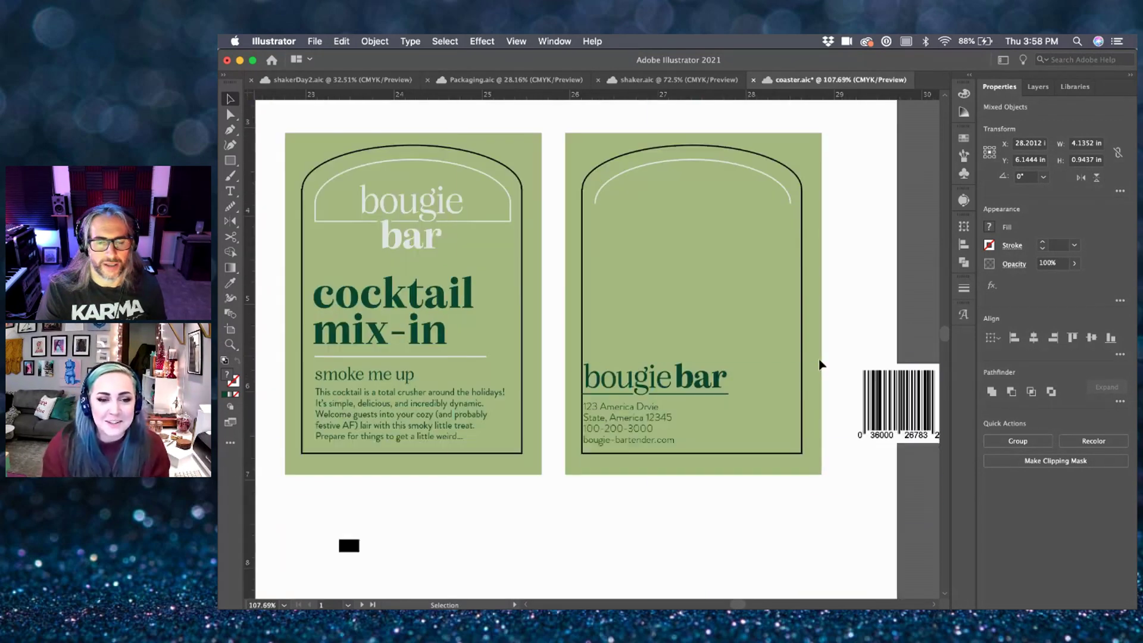
scroll(824, 360, "right", 2)
scroll(823, 357, "down", 1)
left_click(795, 311)
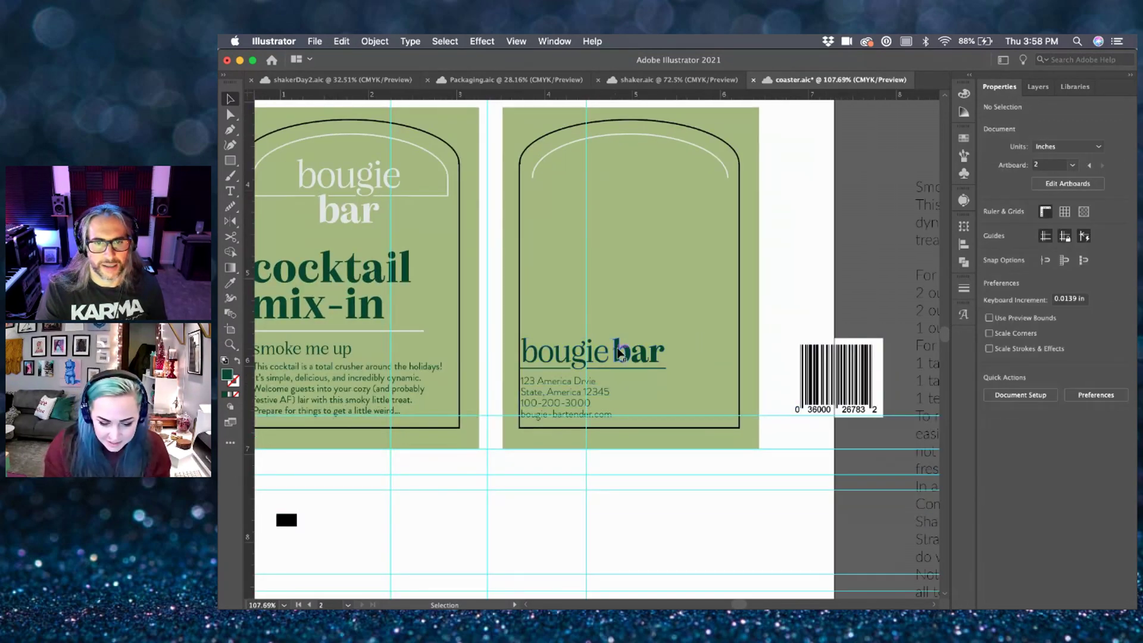
left_click(564, 394)
left_click_drag(564, 394, 573, 339)
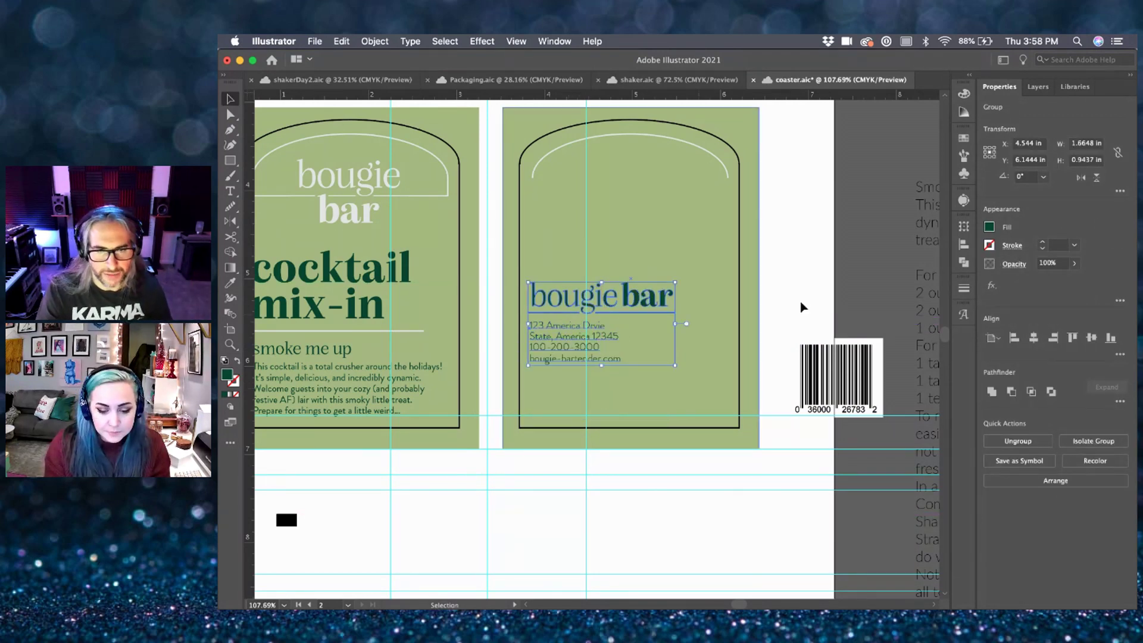
left_click(803, 307)
left_click_drag(596, 343, 596, 312)
- Place the barcode below the address inside the back label's arch frame and left-align it with the logo and address group
left_click(880, 381)
left_click_drag(880, 381, 614, 376)
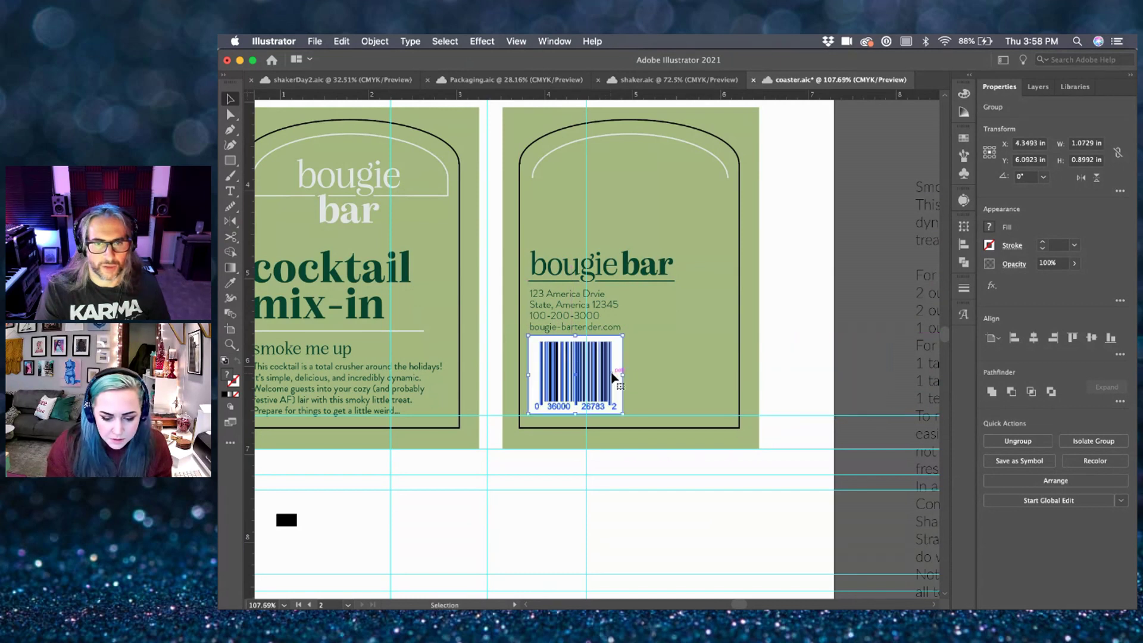
left_click(616, 314, "shift")
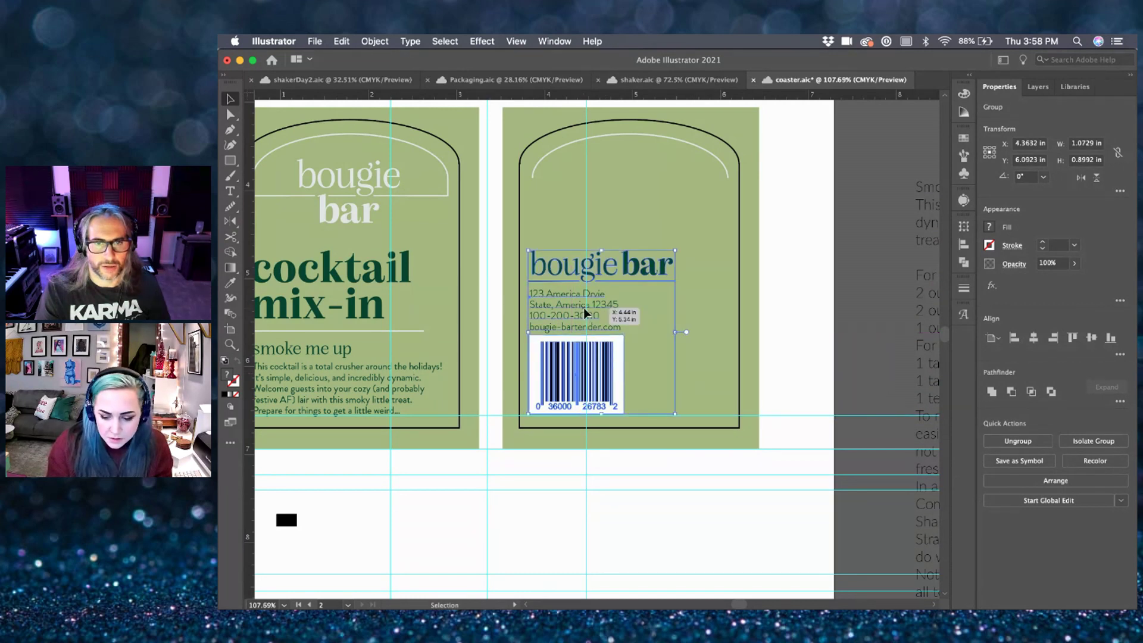
left_click(1014, 340)
- Shift the logo and address group slightly higher to widen the gap above the barcode
left_click(824, 362)
left_click(629, 278)
left_click_drag(629, 278, 631, 279)
left_click(785, 308)
- Correct the misspelled street word to "Drive" in the back label's address text and leave the group's isolation mode
left_click(599, 289)
double_click(599, 289)
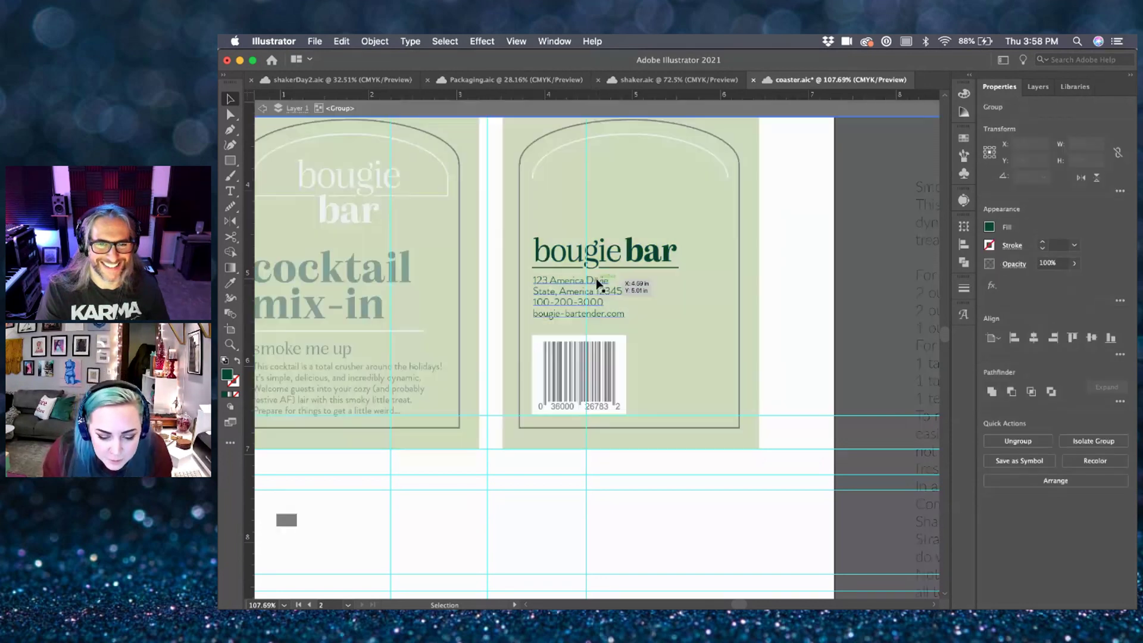
left_click(600, 286)
double_click(602, 280)
left_click(608, 280)
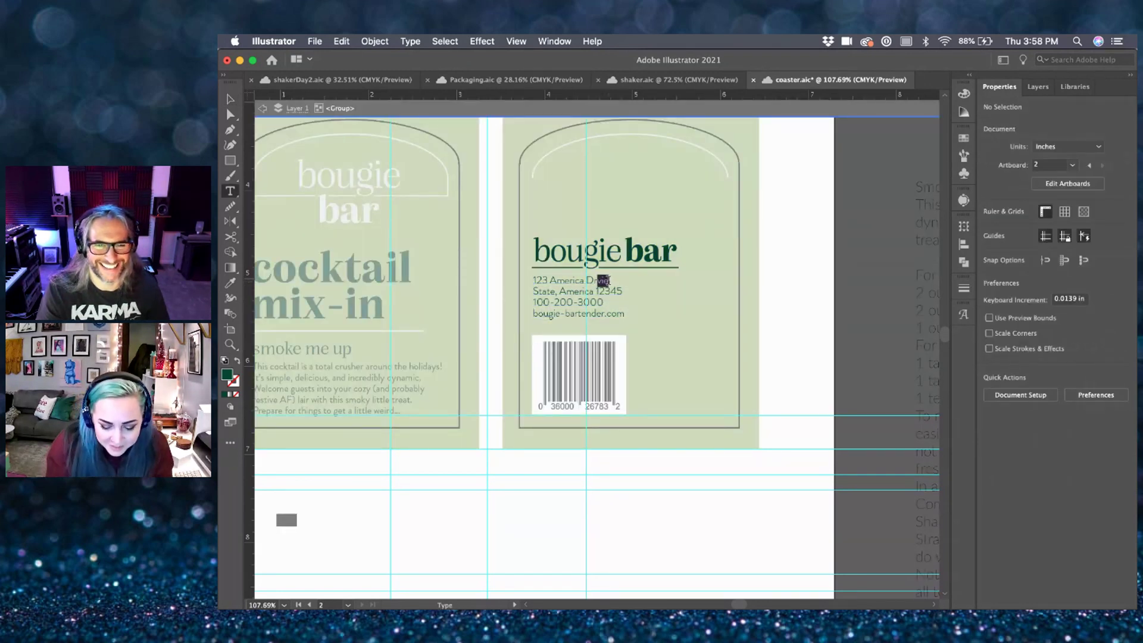
left_click(230, 99)
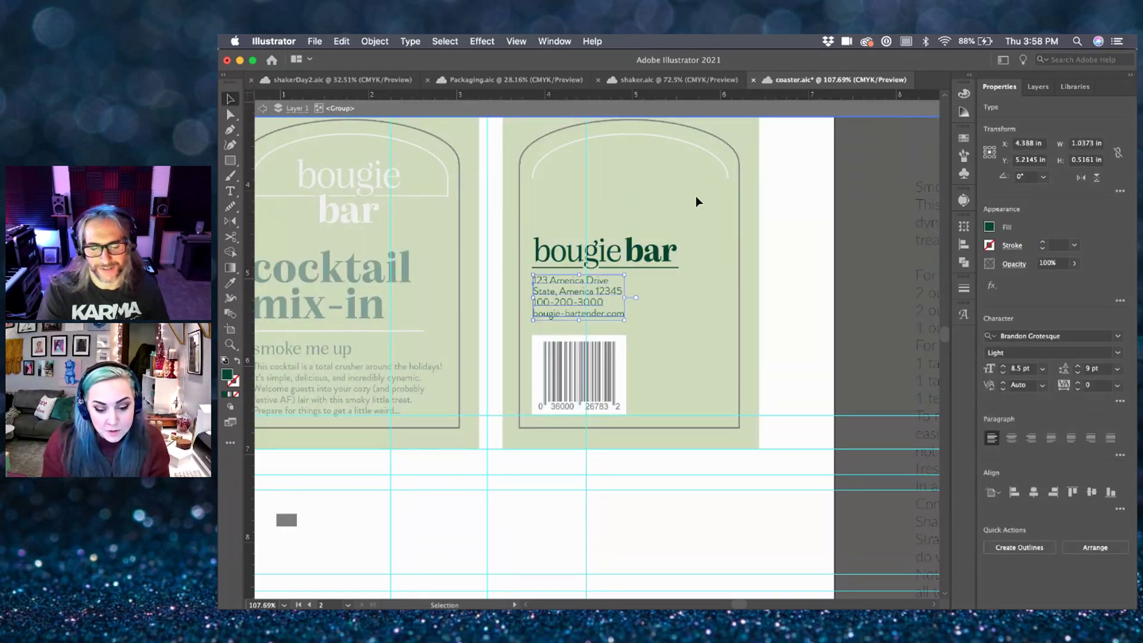
left_click(795, 253)
key("super+0")
scroll(803, 269, "down", 2)
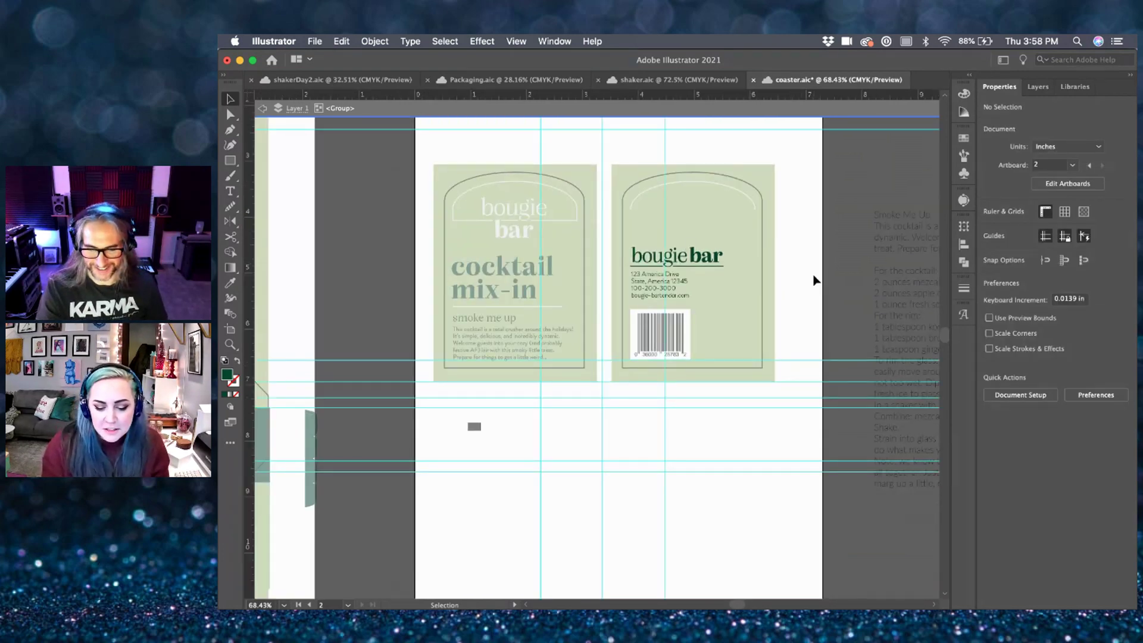
key("Escape")
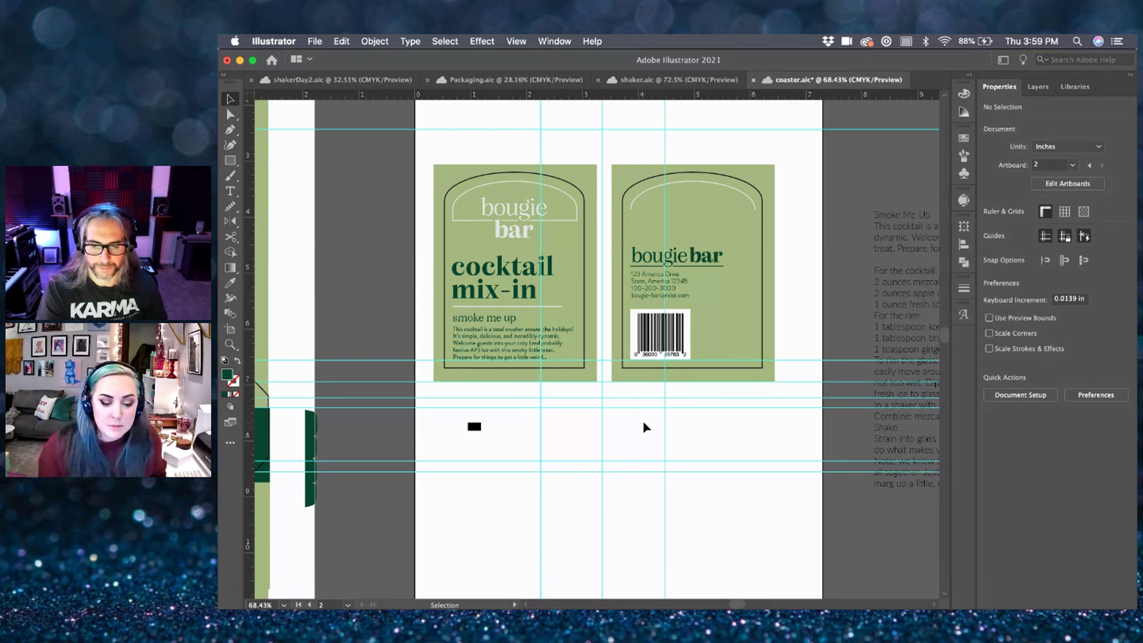
- Save the coaster document
scroll(669, 445, "down", 5)
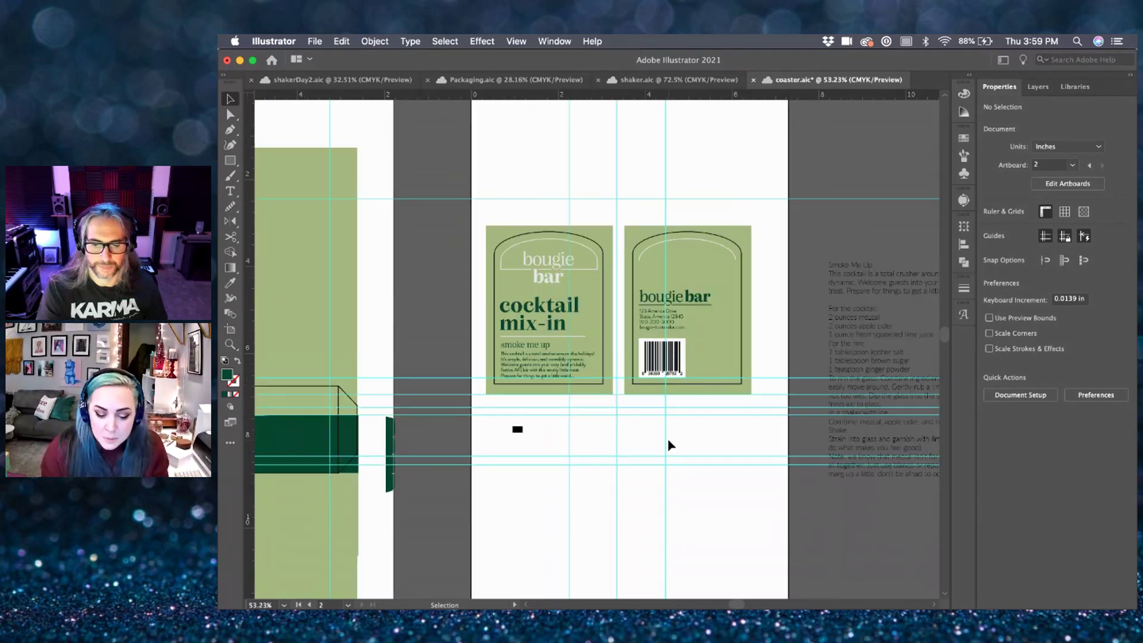
scroll(669, 445, "left", 2)
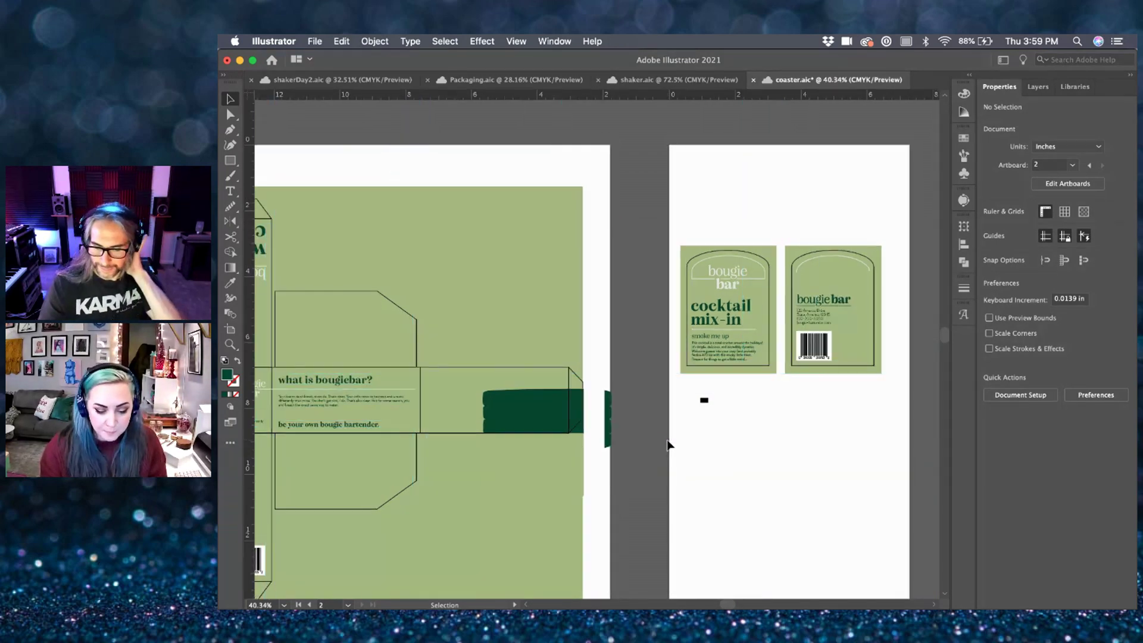
scroll(669, 445, "left", 5)
scroll(667, 439, "left", 3)
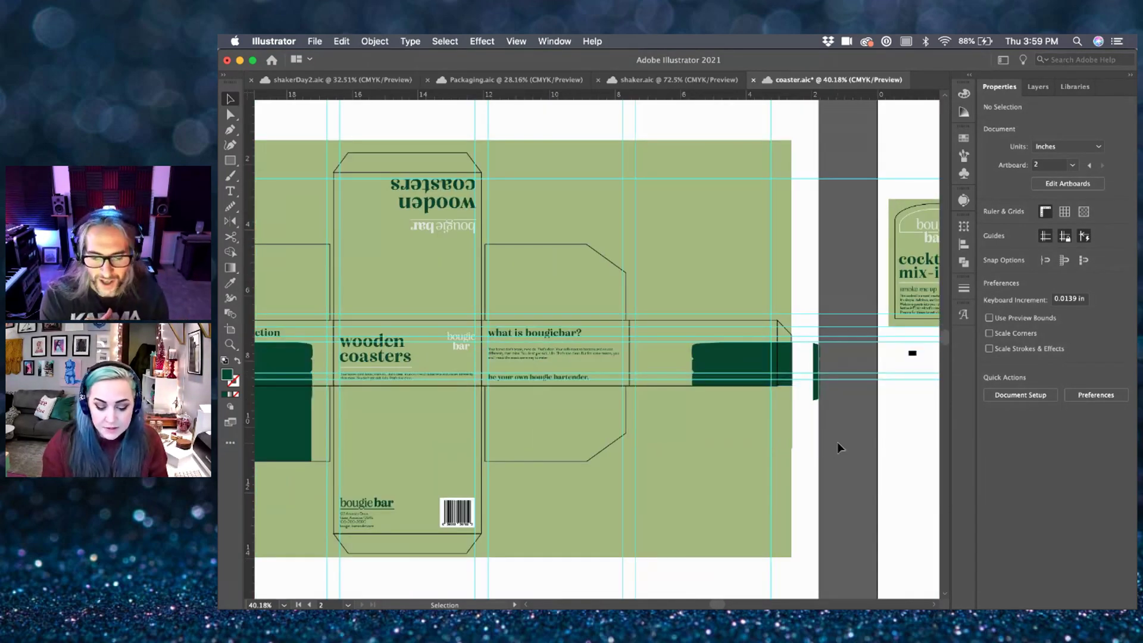
key("super+s")
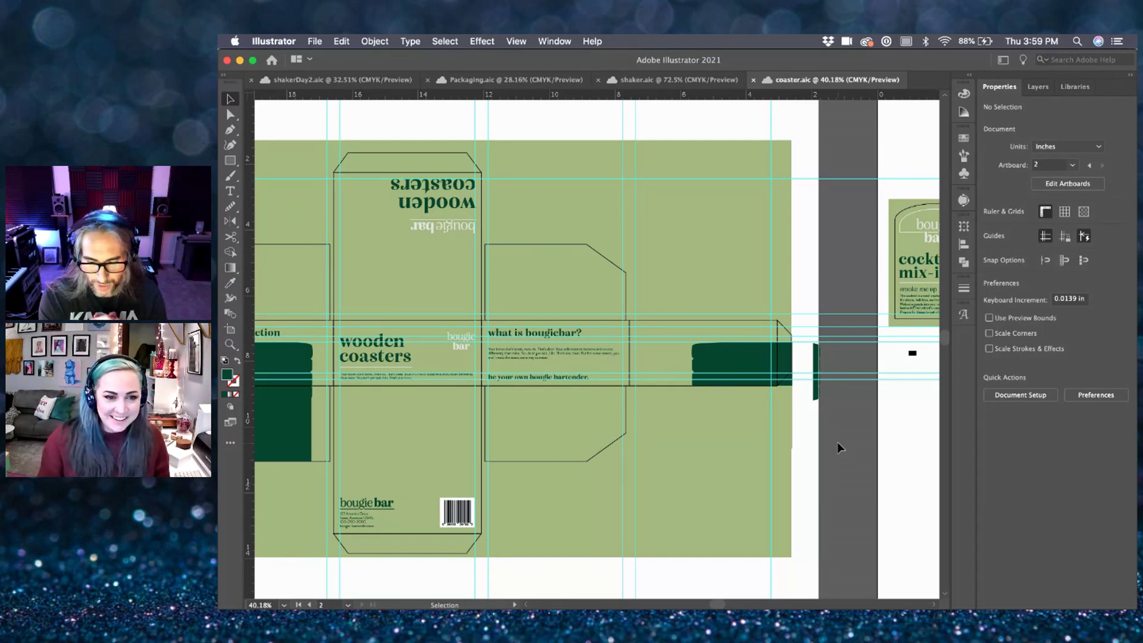
- Hide the guides in the coaster document
scroll(837, 442, "right", 3)
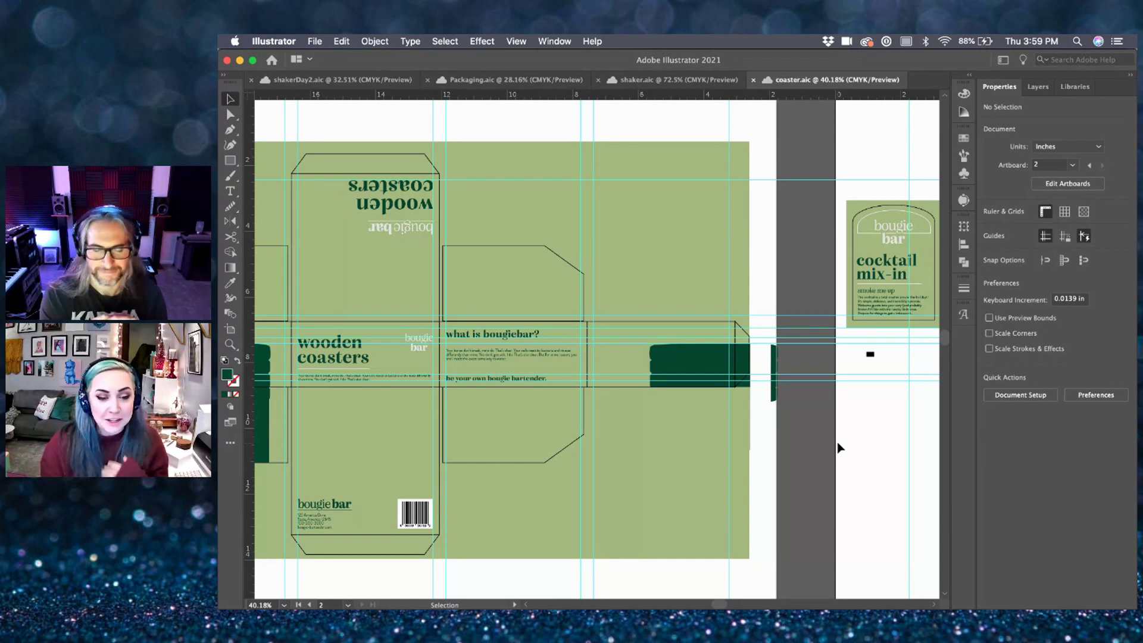
scroll(838, 446, "left", 5)
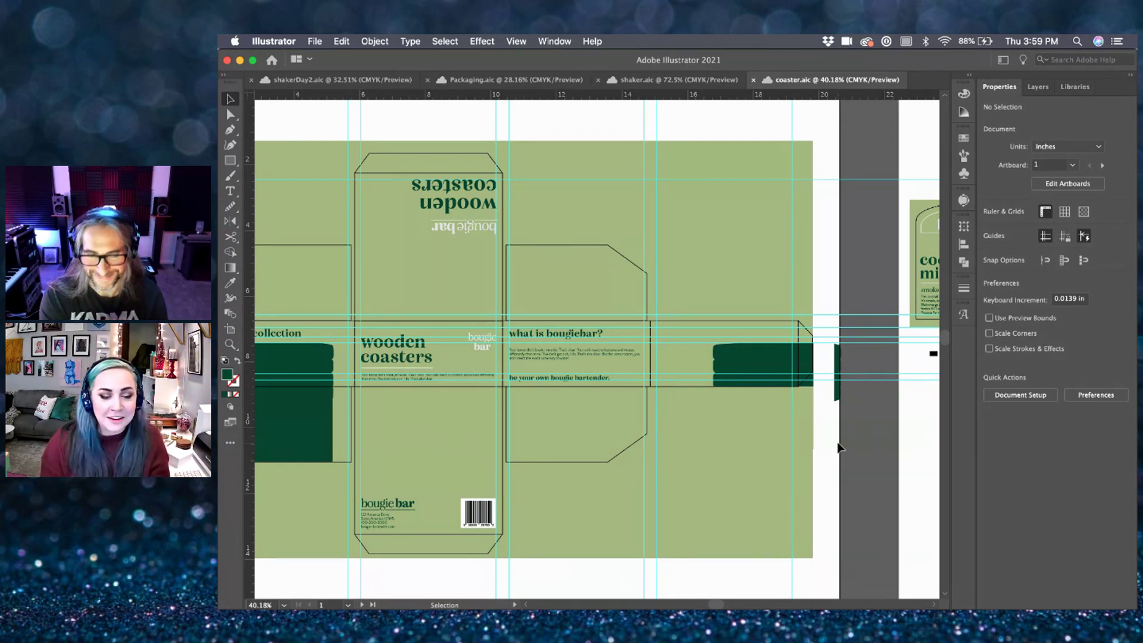
scroll(838, 447, "left", 3)
key("super+semicolon")
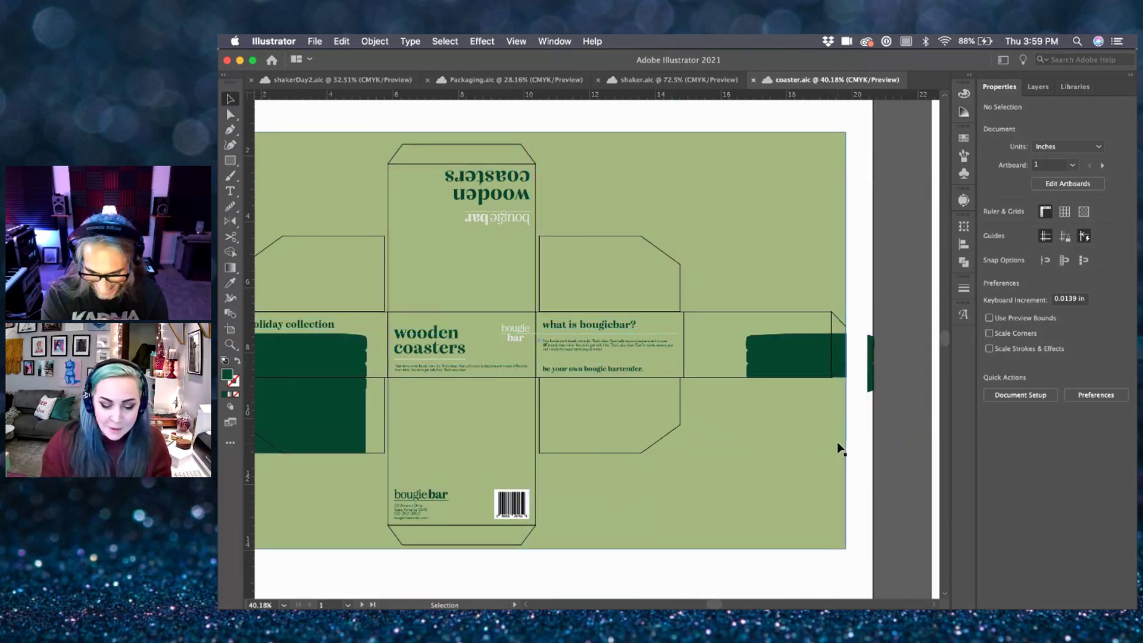
scroll(840, 450, "left", 2)
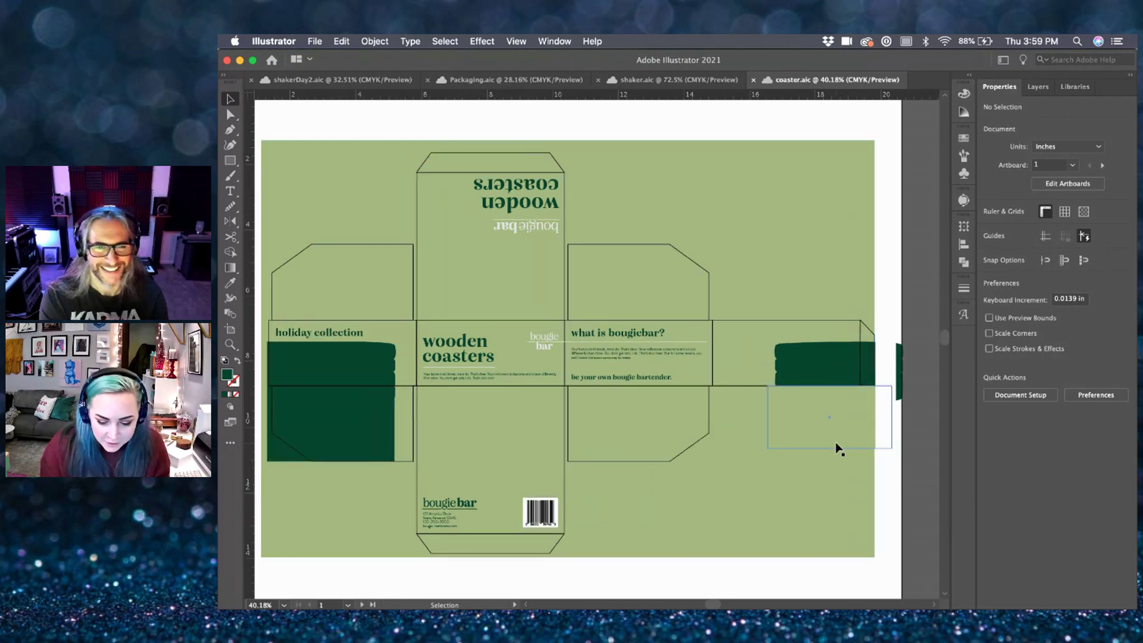
scroll(837, 449, "down", 4, "alt")
scroll(881, 473, "right", 5)
left_click(868, 488)
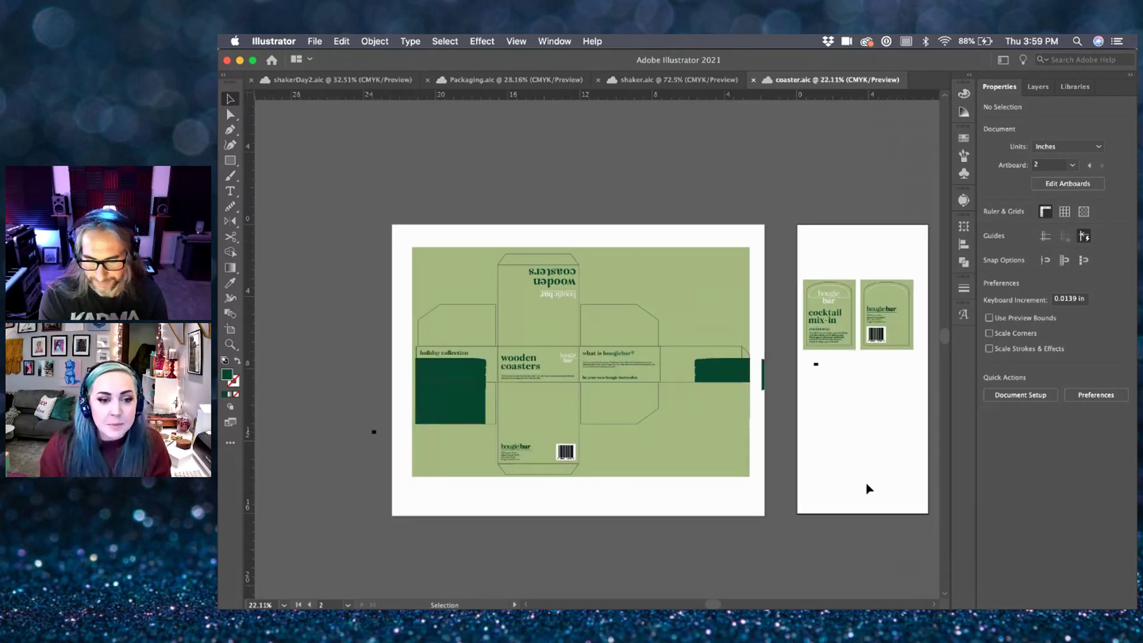
left_click(327, 43)
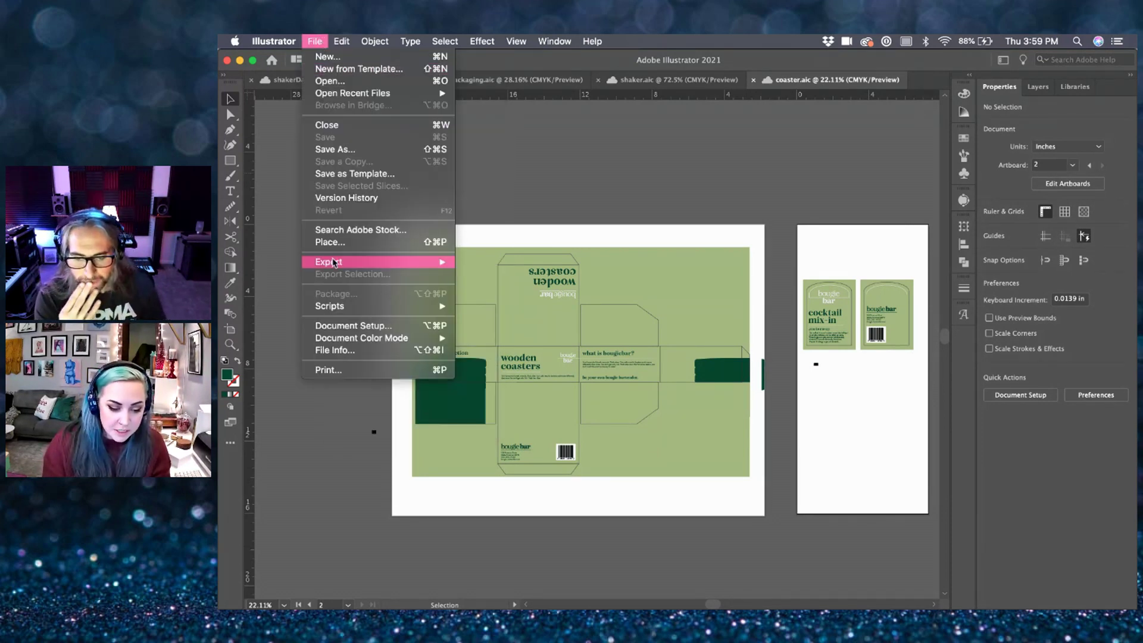
left_click(479, 277)
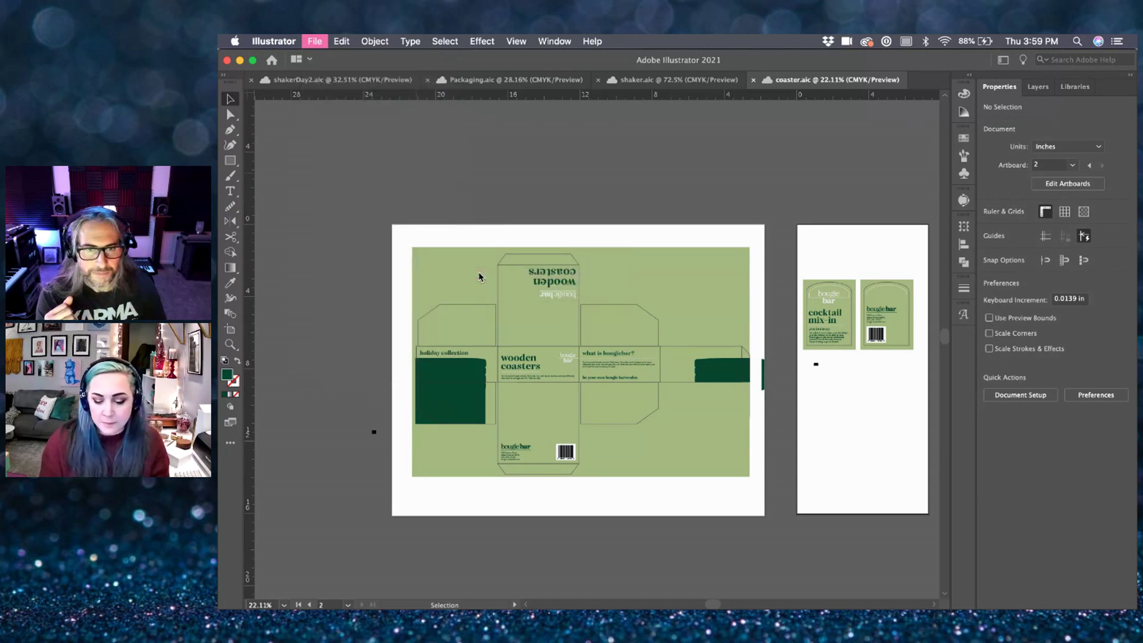
left_click(857, 401)
- Shrink Artboard 3 to about 3.35 by 4.33 in so it fits around the front cocktail mix-in label
left_click(1063, 186)
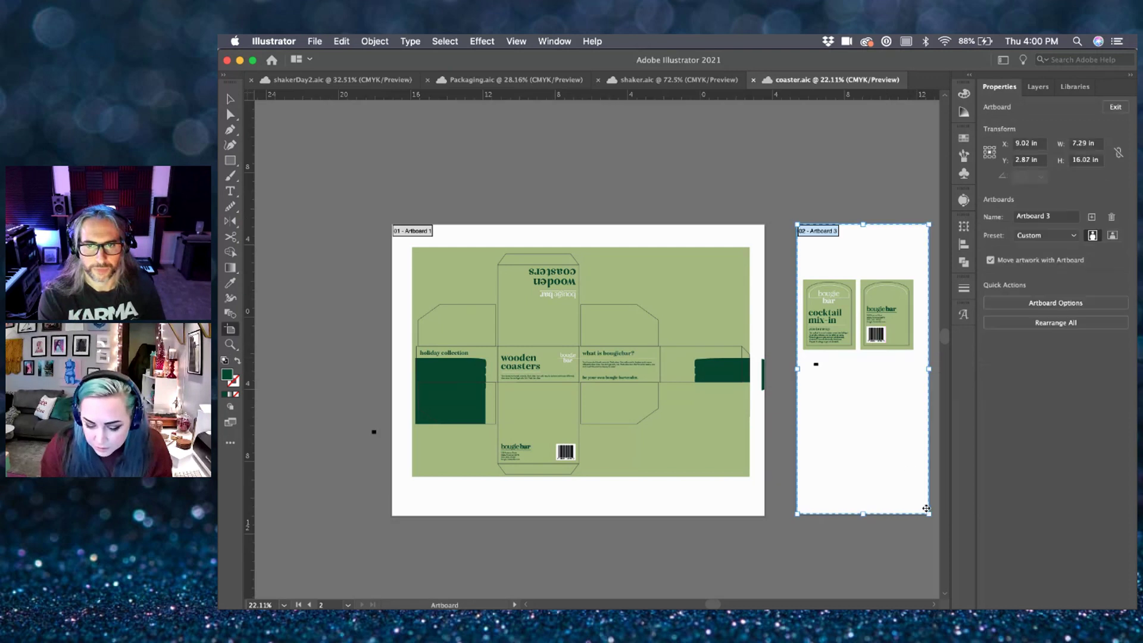
left_click_drag(928, 513, 858, 356)
left_click_drag(826, 225, 828, 277)
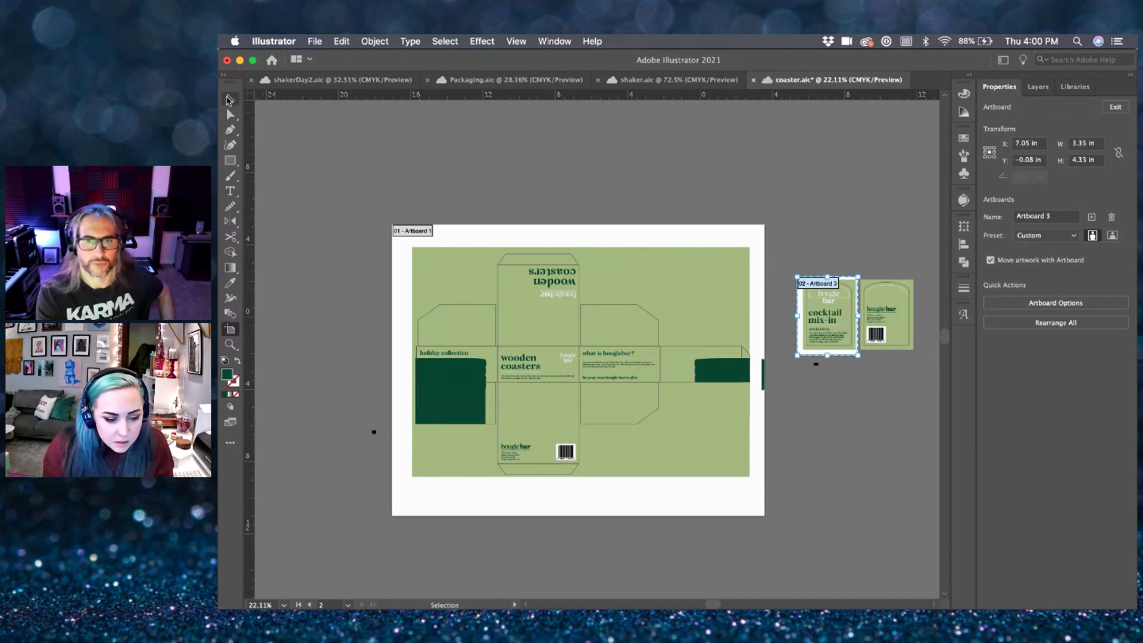
key("v")
- Export artboards 1-2 as separate PNG files named coaster into the Creative Cloud Files folder
left_click(326, 41)
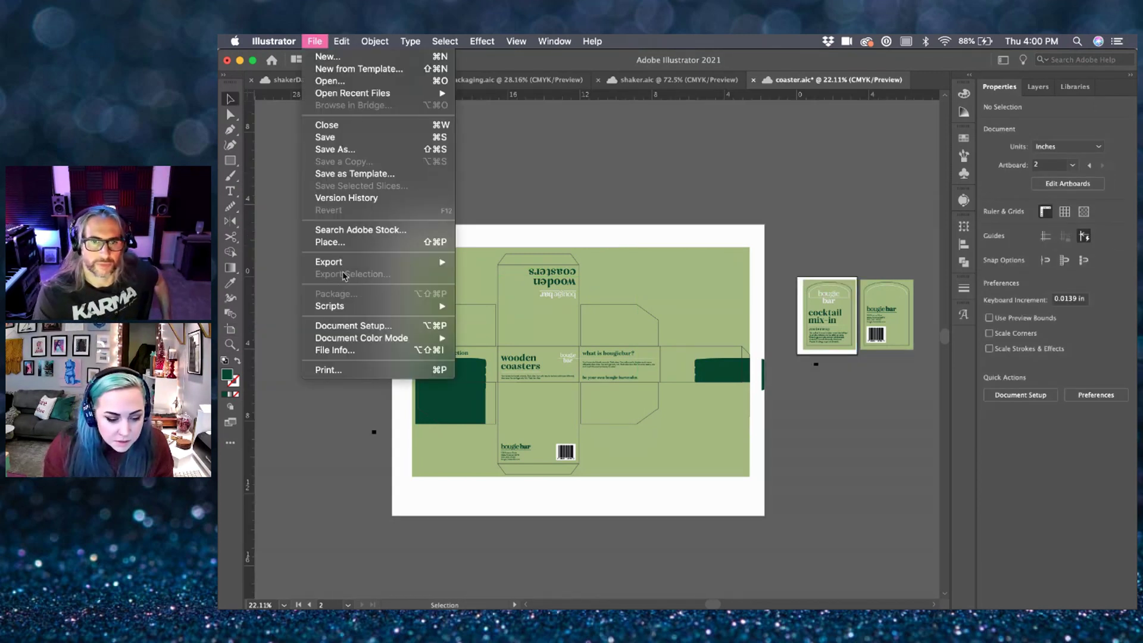
mouse_move(357, 260)
left_click(494, 274)
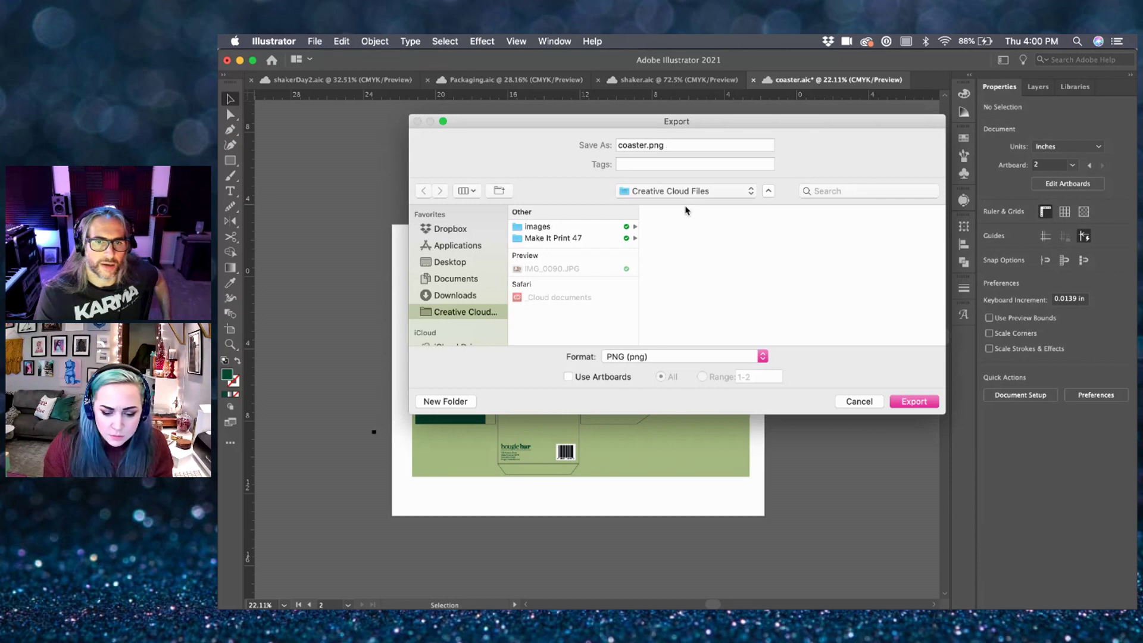
left_click(596, 378)
left_click(714, 377)
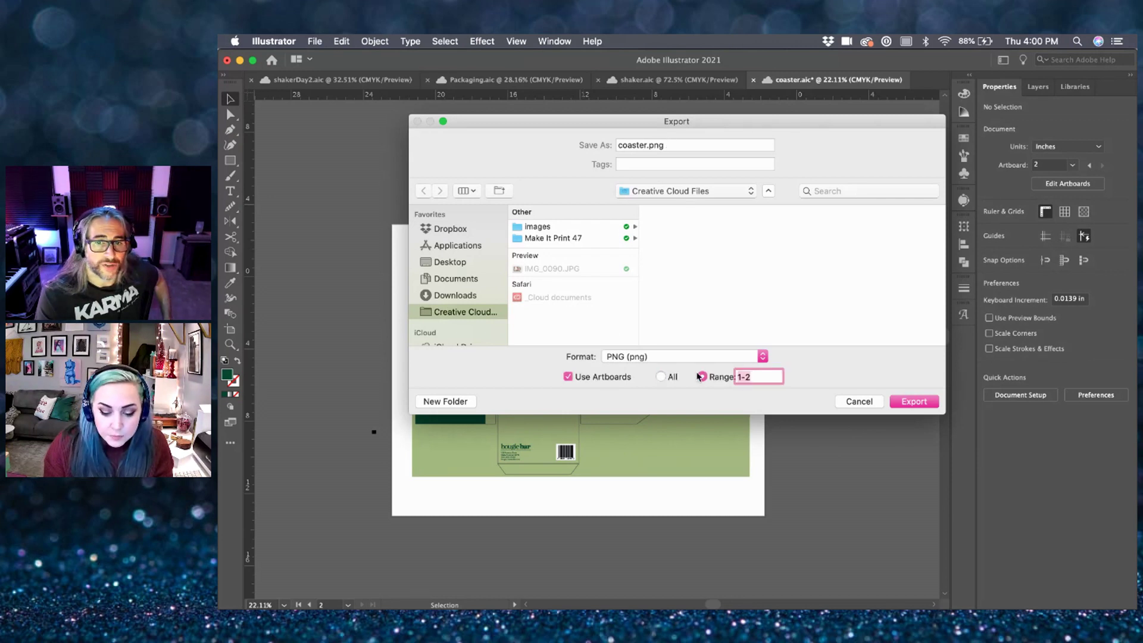
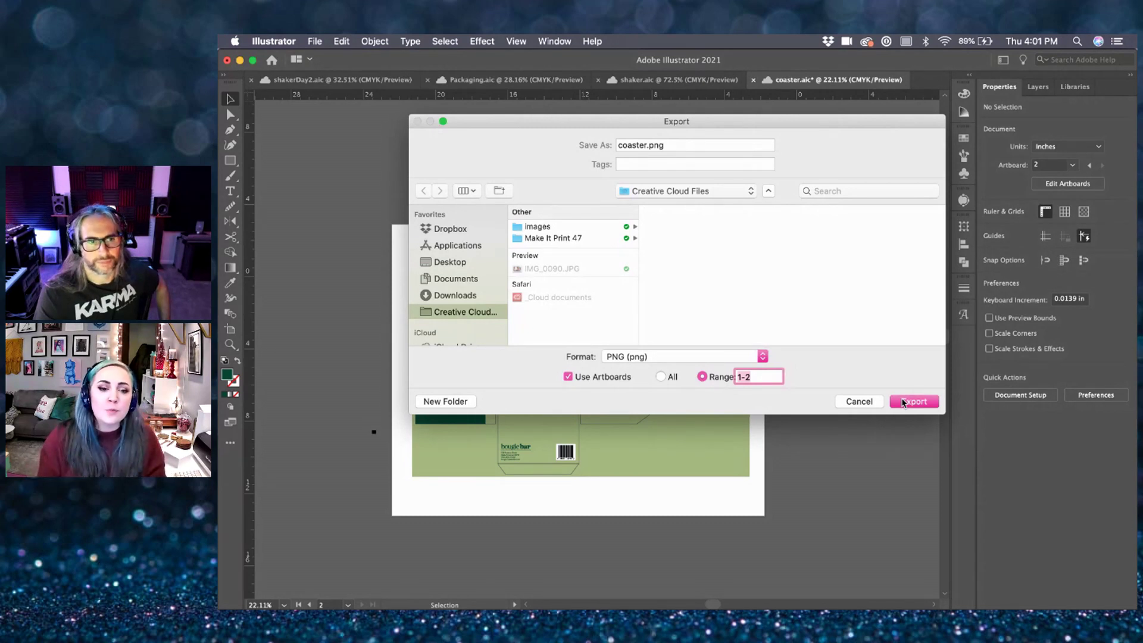
left_click(903, 403)
left_click(759, 528)
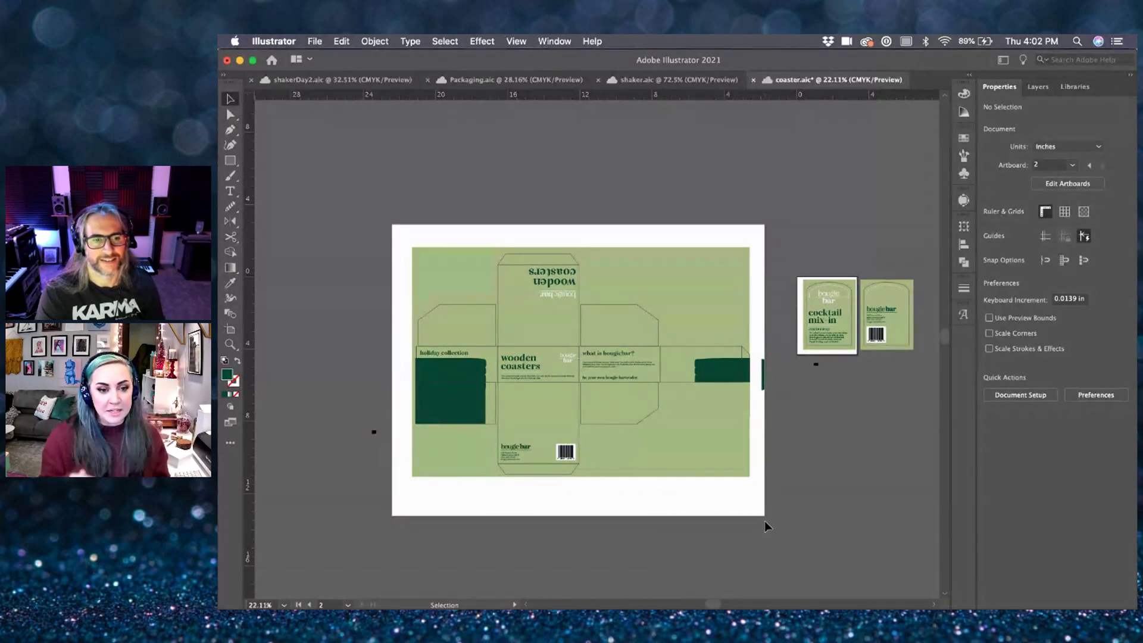
- Hide Illustrator and the browser, bring the Finder window with the images folder forward, and move it across the desktop
left_click(700, 499)
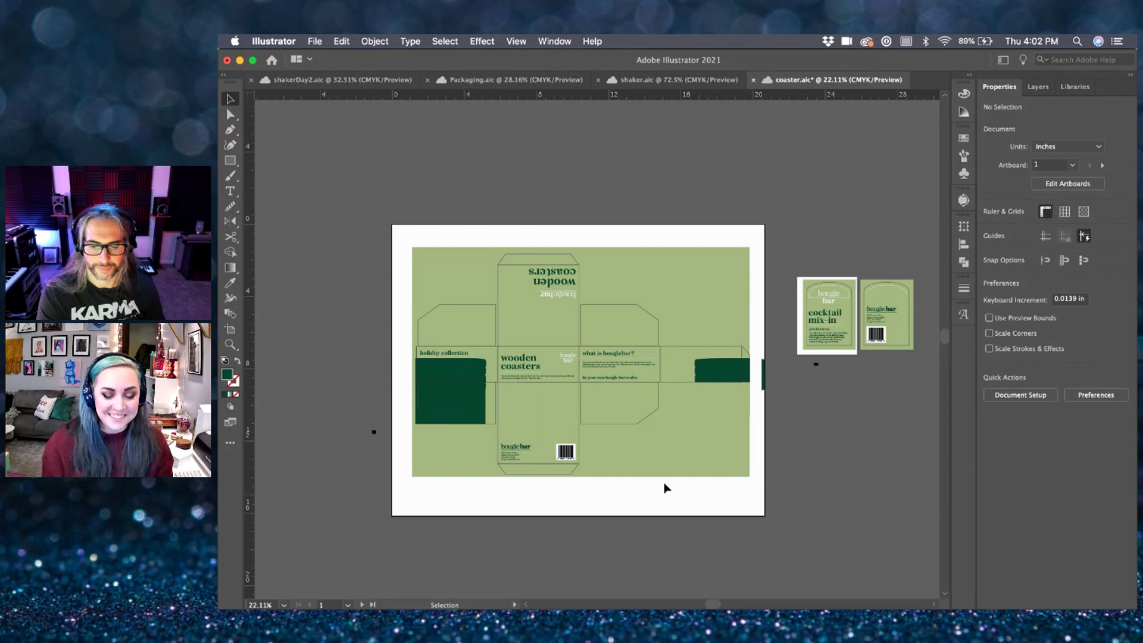
left_click(274, 42)
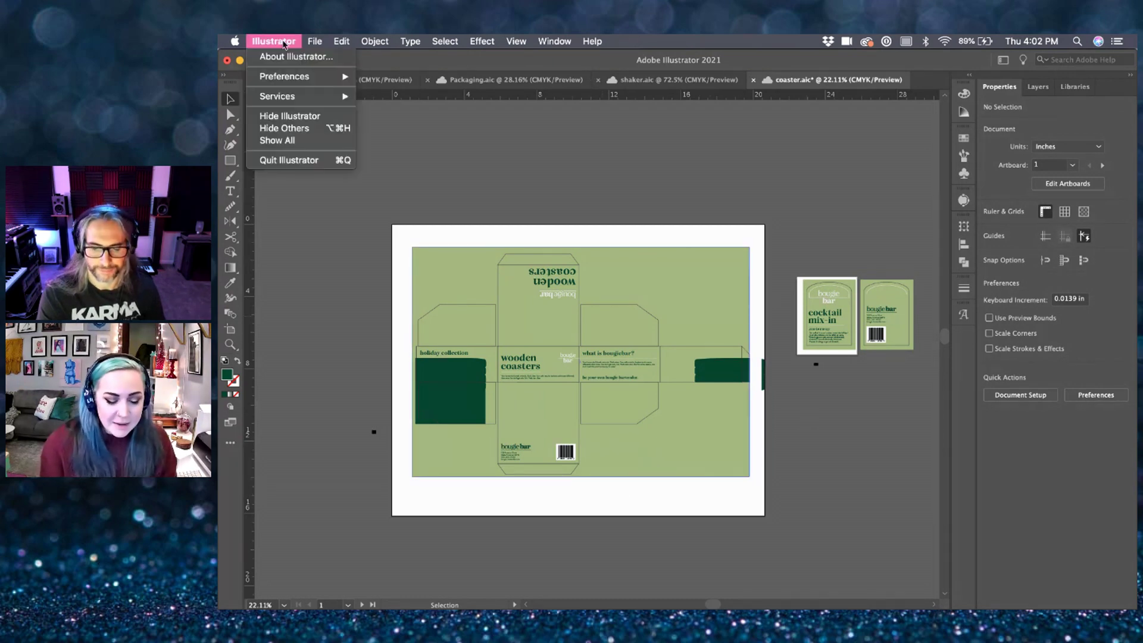
left_click(298, 116)
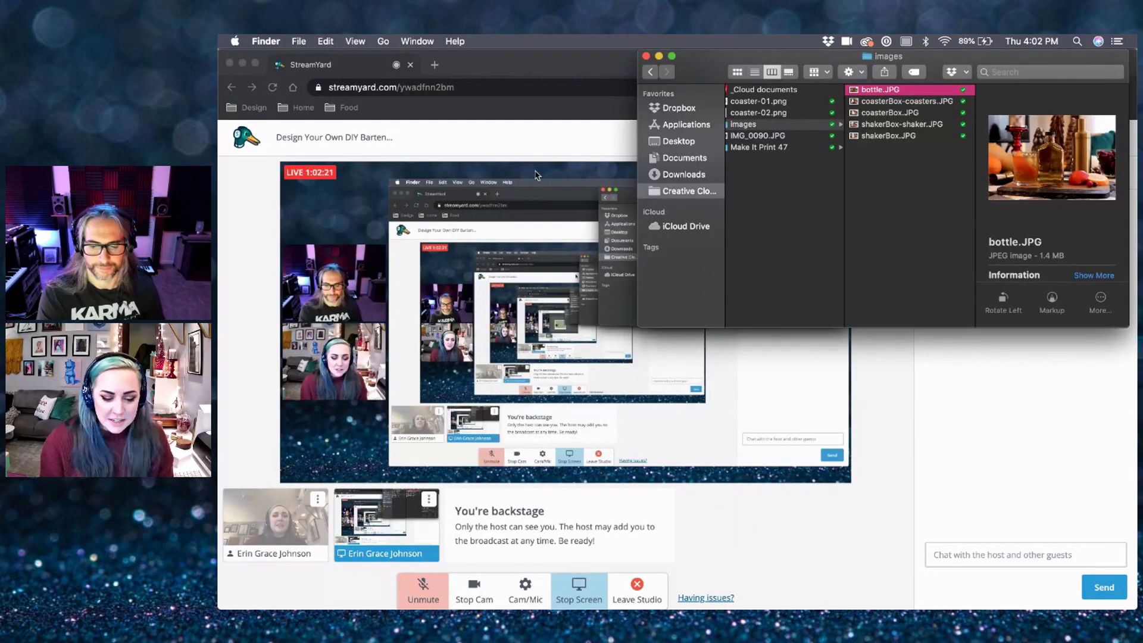
left_click(515, 63)
key("super+h")
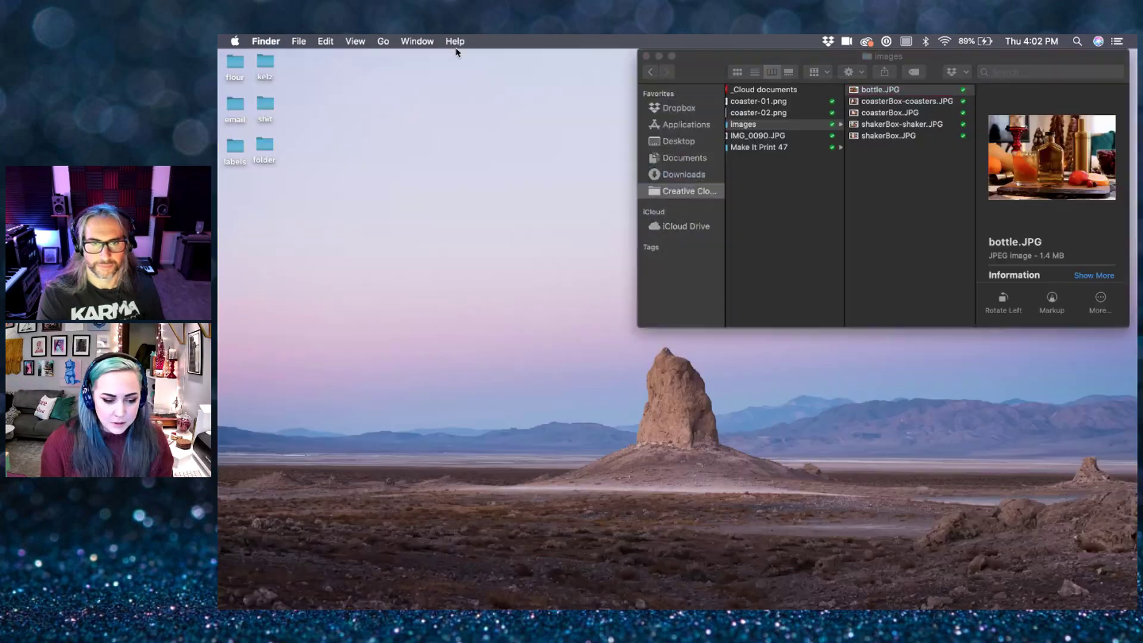
left_click(676, 247)
left_click_drag(904, 54, 531, 57)
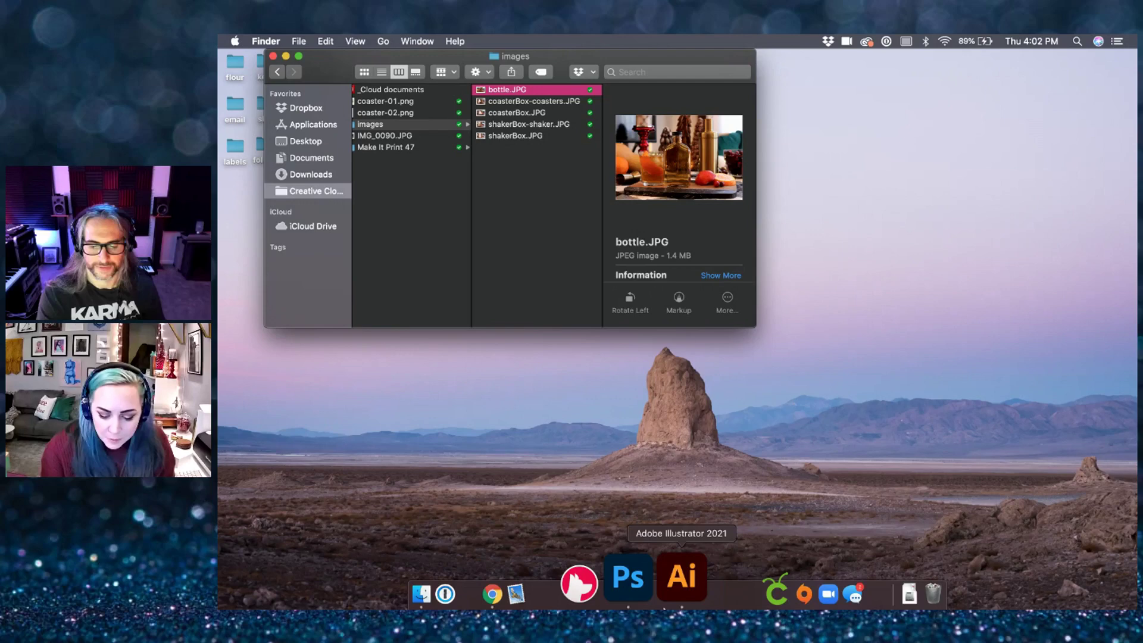
- Switch to Photoshop and fit the whole cocktail shaker mockup into view
left_click(643, 601)
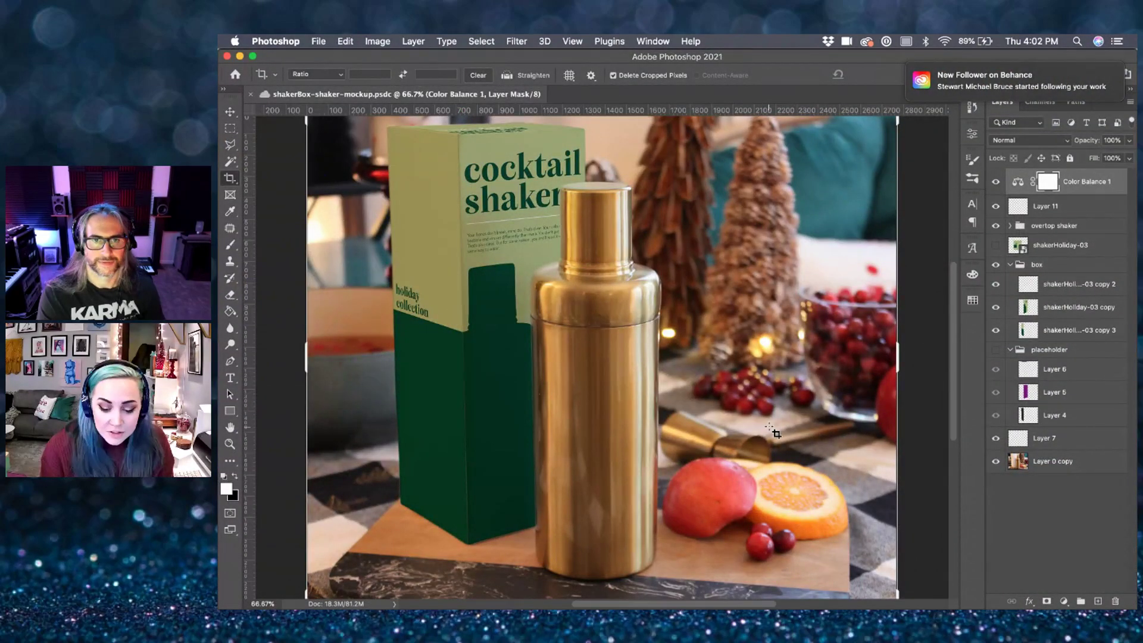
key("v")
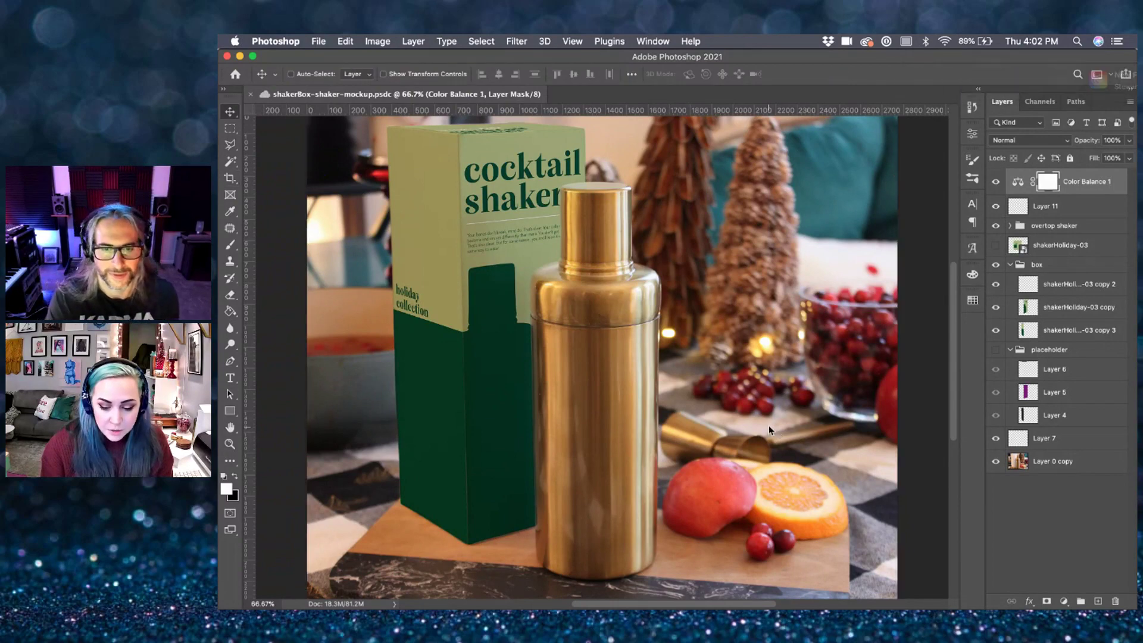
key("super+0")
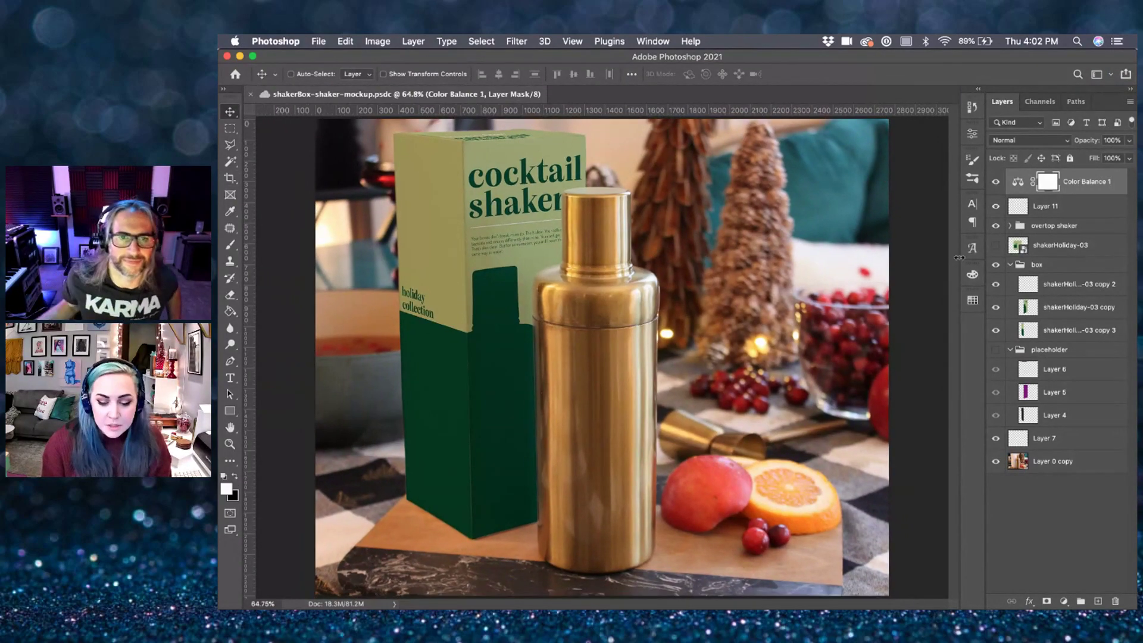
scroll(887, 275, "down", 1)
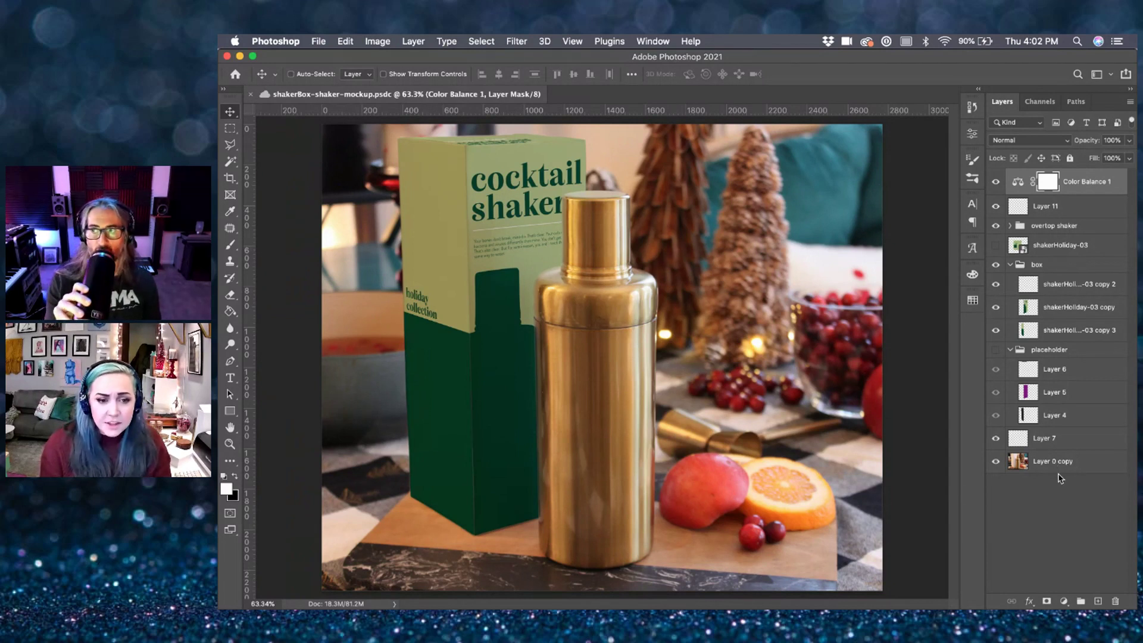
- Compare the mockup with and without its box artwork by toggling the shakerHoliday-03 copy layer and the box group
left_click(996, 307)
left_click(995, 307)
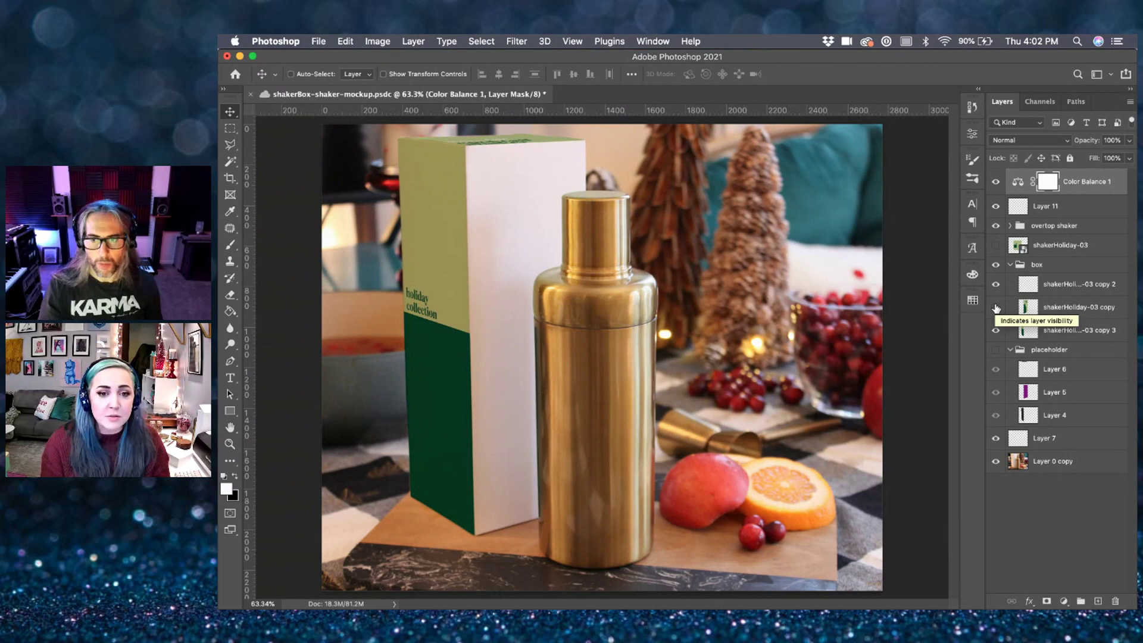
left_click(996, 307)
left_click(995, 269)
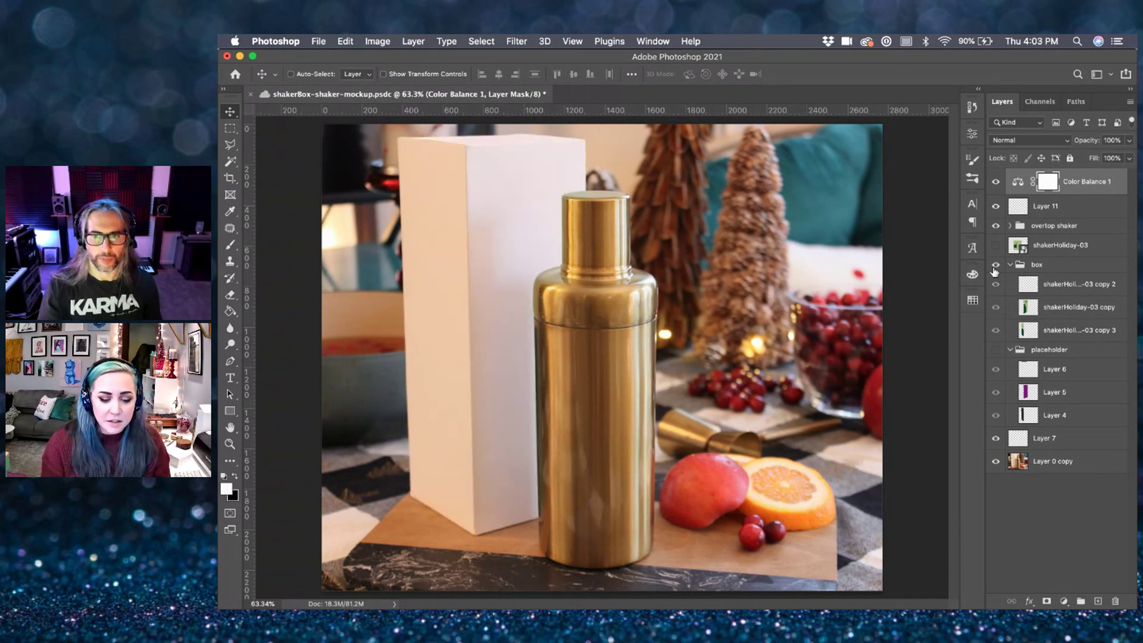
left_click(995, 269)
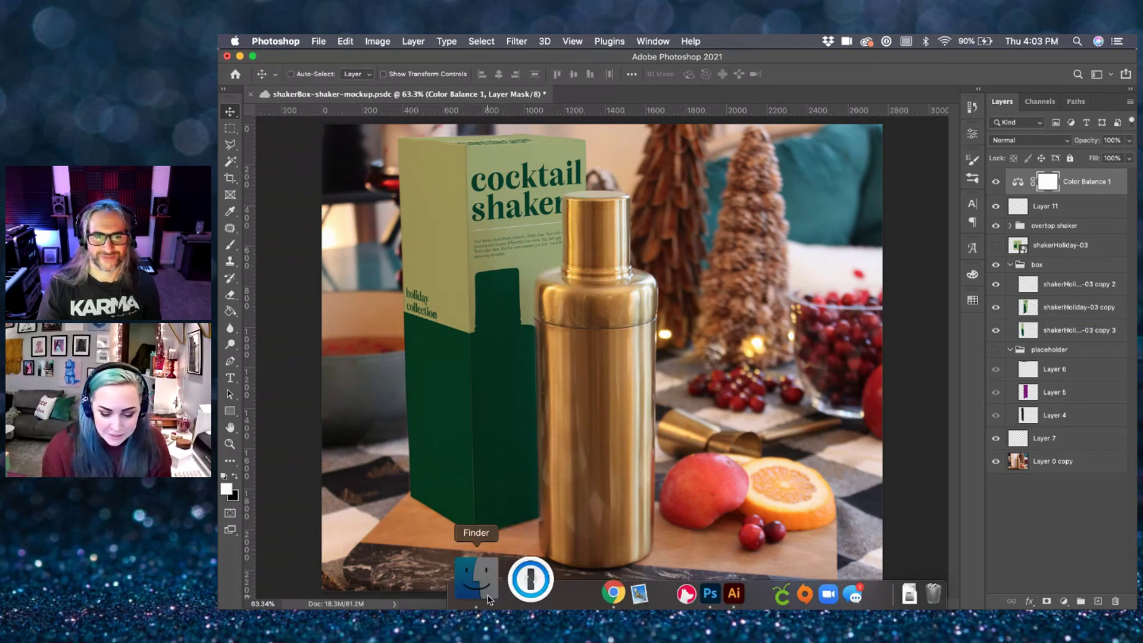
- Switch to Finder and open shakerBox.JPG from the images folder in Photoshop
left_click(476, 593)
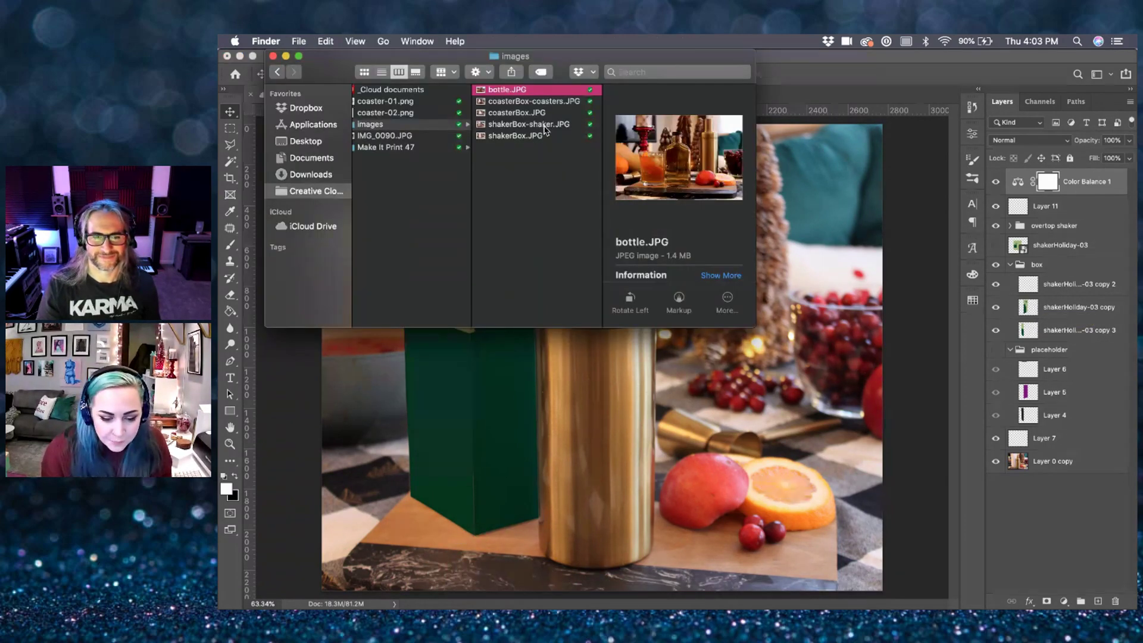
left_click(544, 126)
left_click(526, 136)
left_click_drag(528, 139, 625, 593)
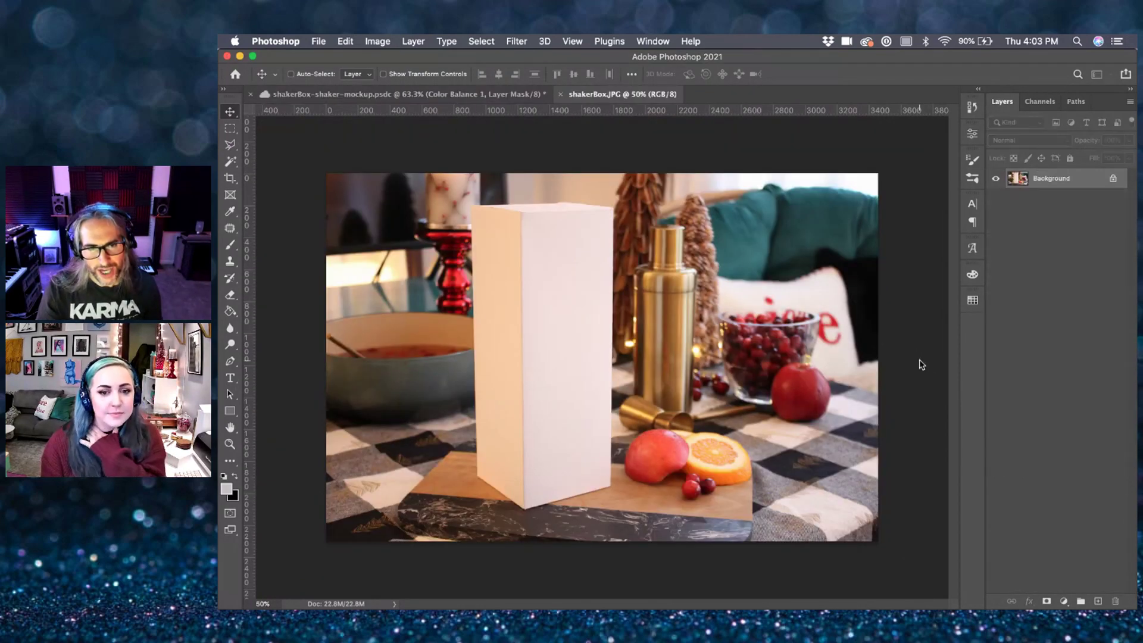
- Crop both sides of the shakerBox photo closer around the white box and shaker, and unlock its background layer
left_click(507, 94)
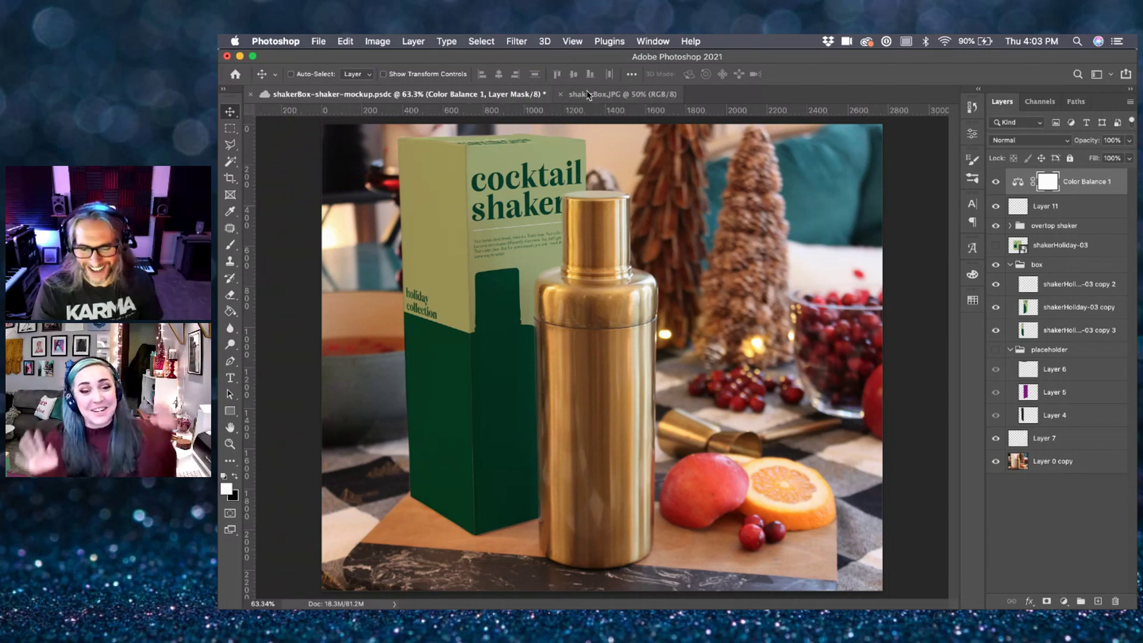
left_click(588, 95)
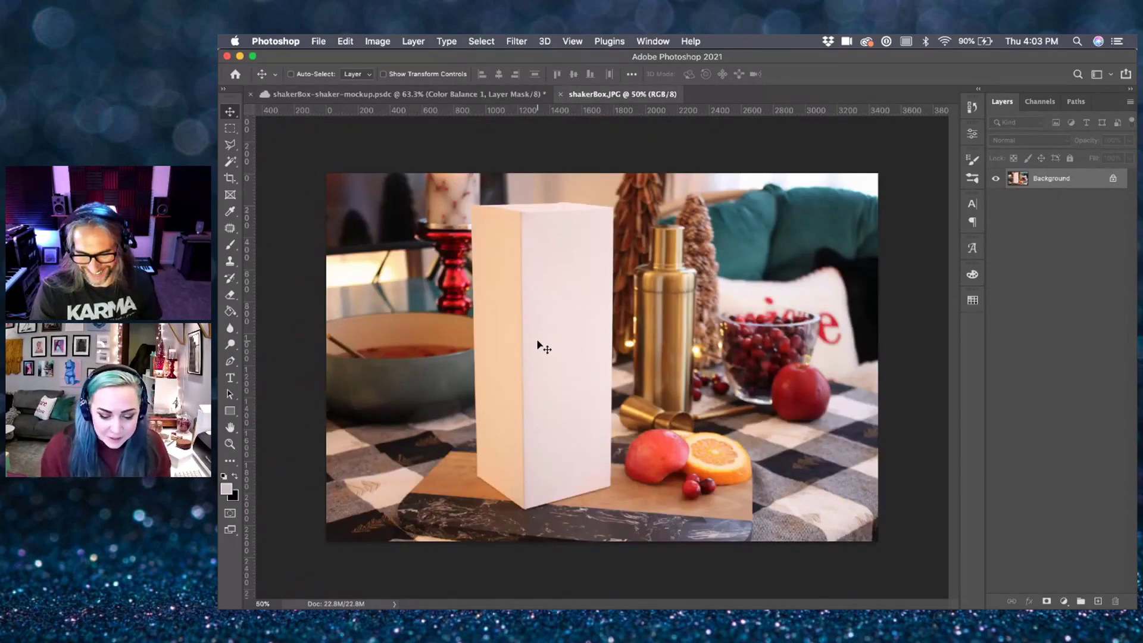
key("c")
left_click_drag(895, 356, 828, 360)
key("super+r")
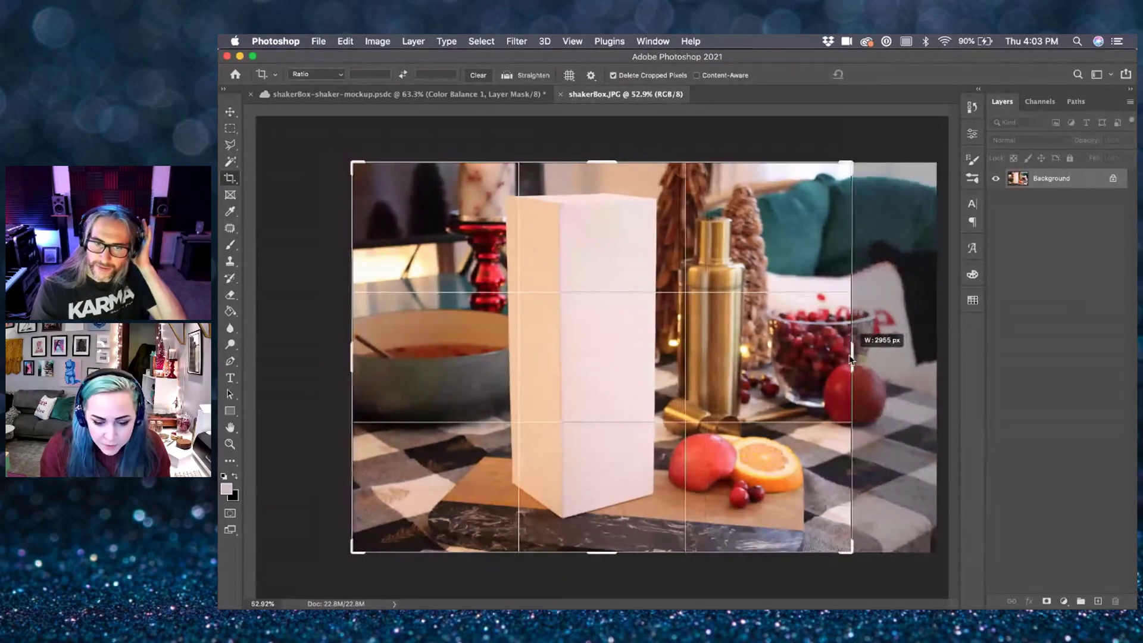
left_click_drag(349, 352, 404, 357)
key("Return")
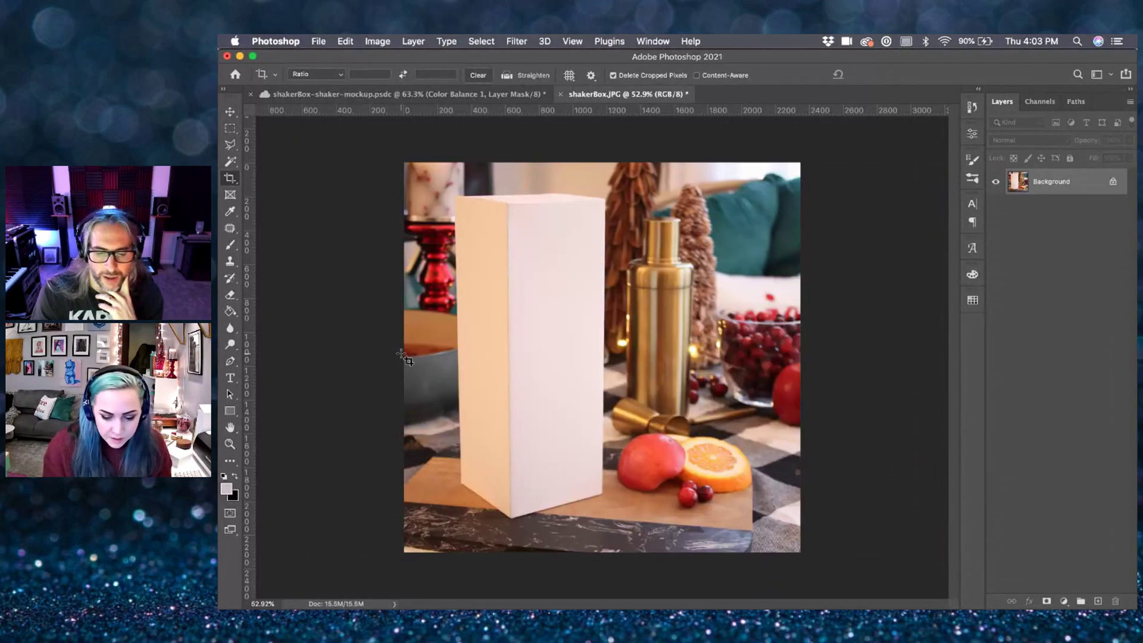
key("super+0")
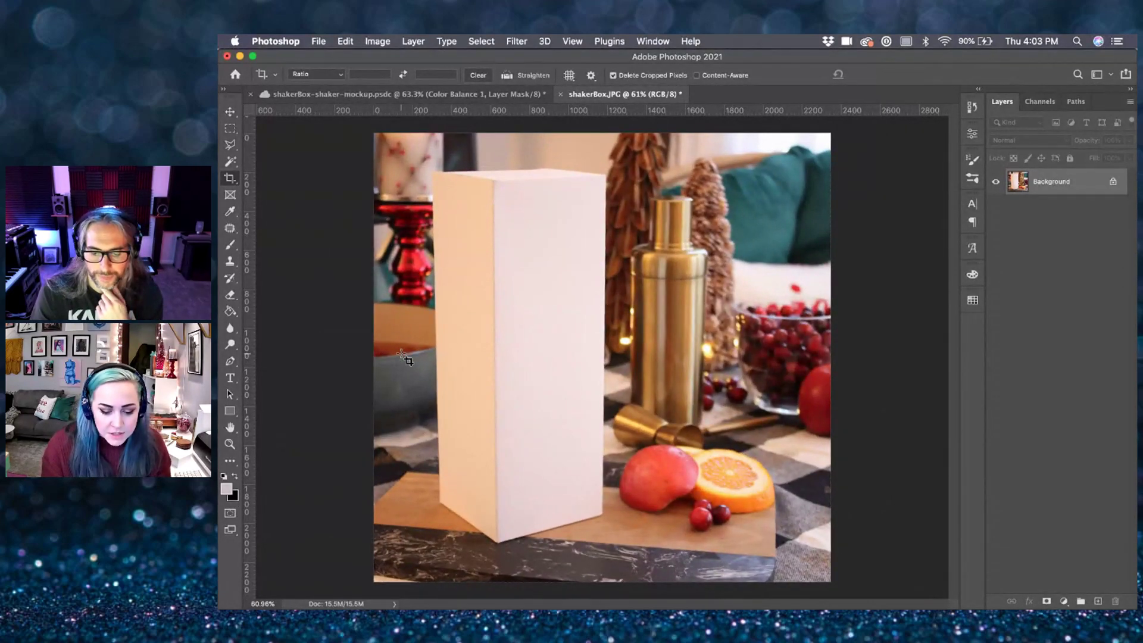
left_click(1115, 185)
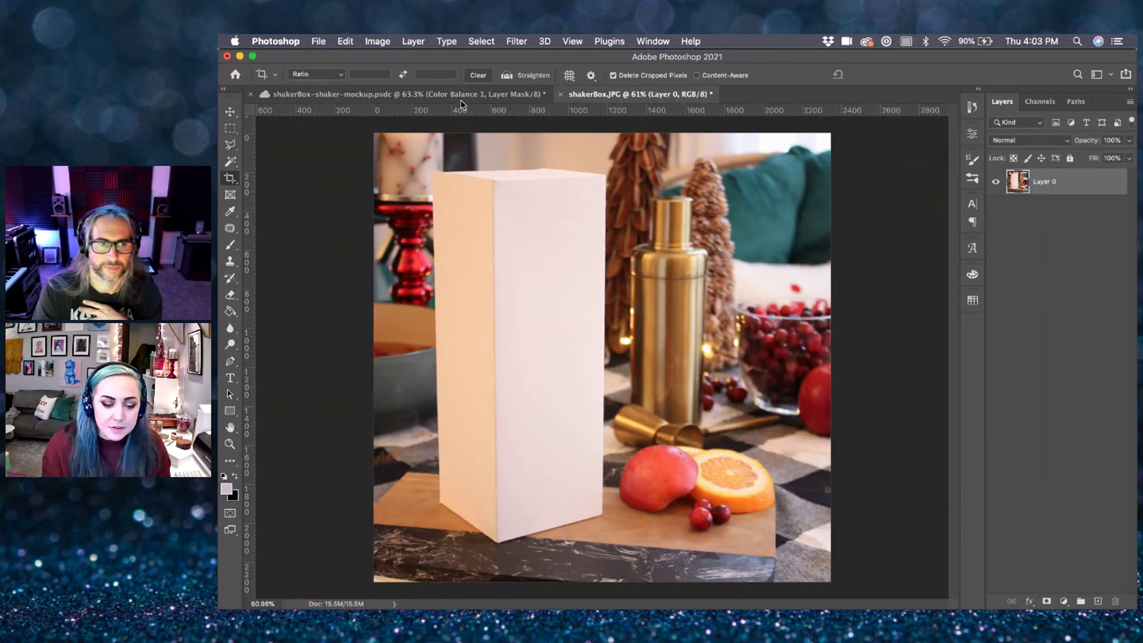
- Check the overtop shaker group in the finished shaker mockup by hiding and showing it
left_click(411, 94)
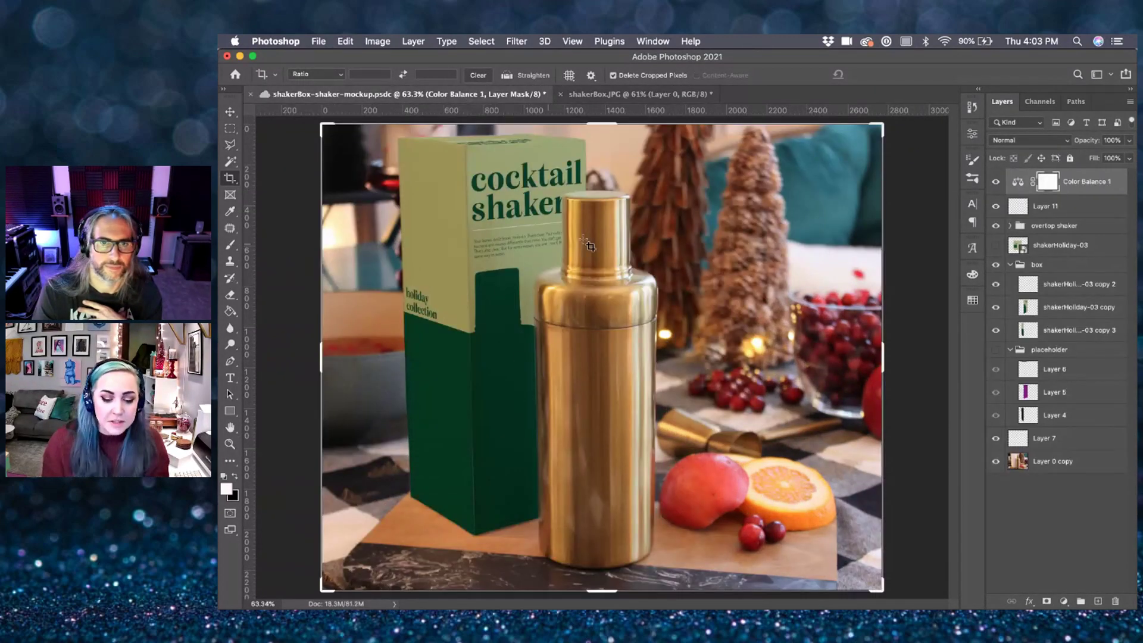
left_click(998, 229)
left_click(996, 227)
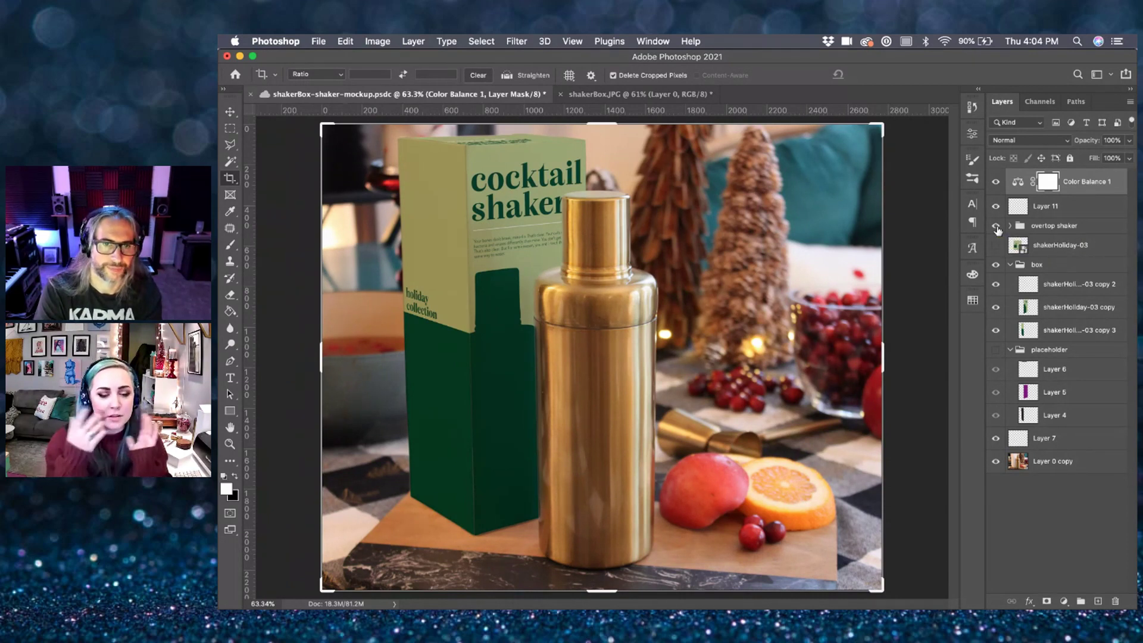
- Add a new empty layer above the shakerBox photo and activate the Polygonal Lasso
left_click(637, 94)
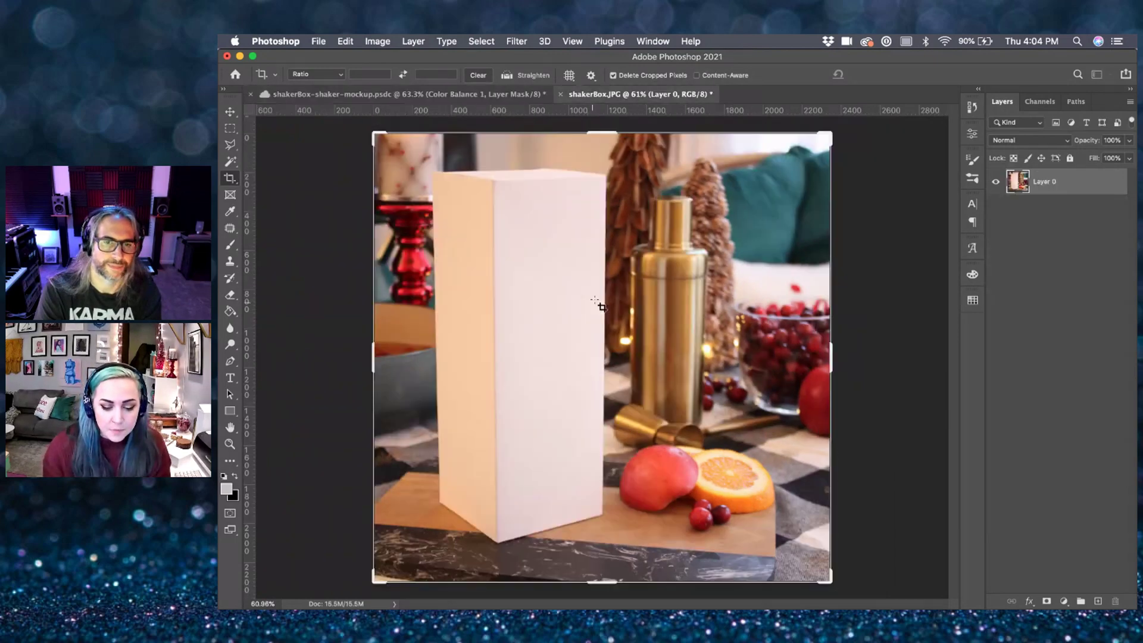
left_click(1097, 602)
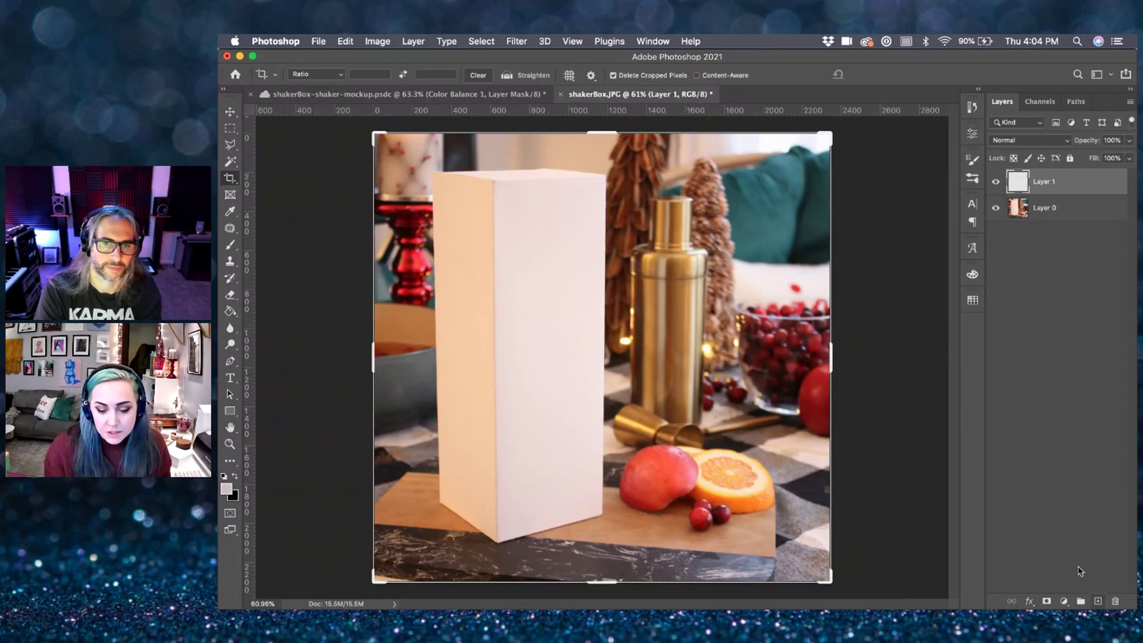
key("v")
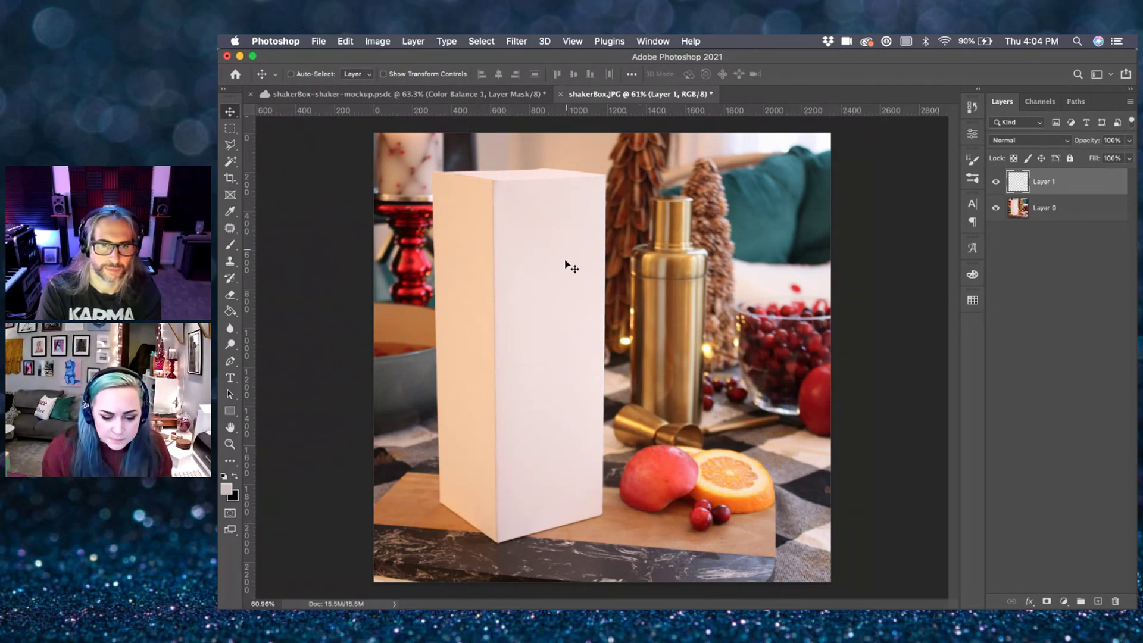
scroll(574, 324, "up", 1)
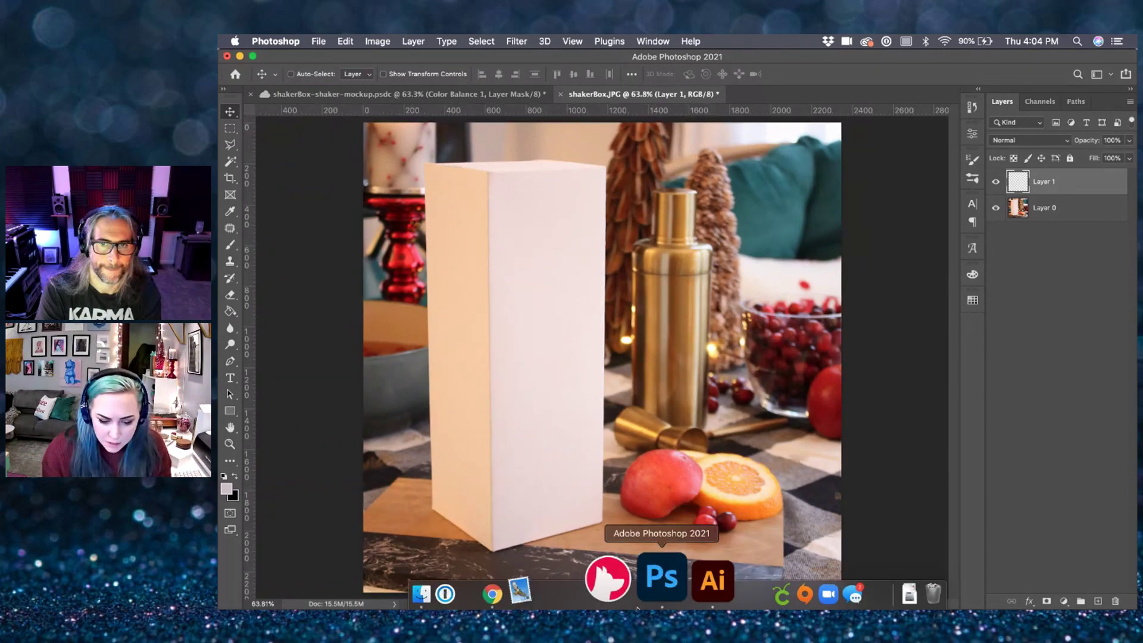
key("l")
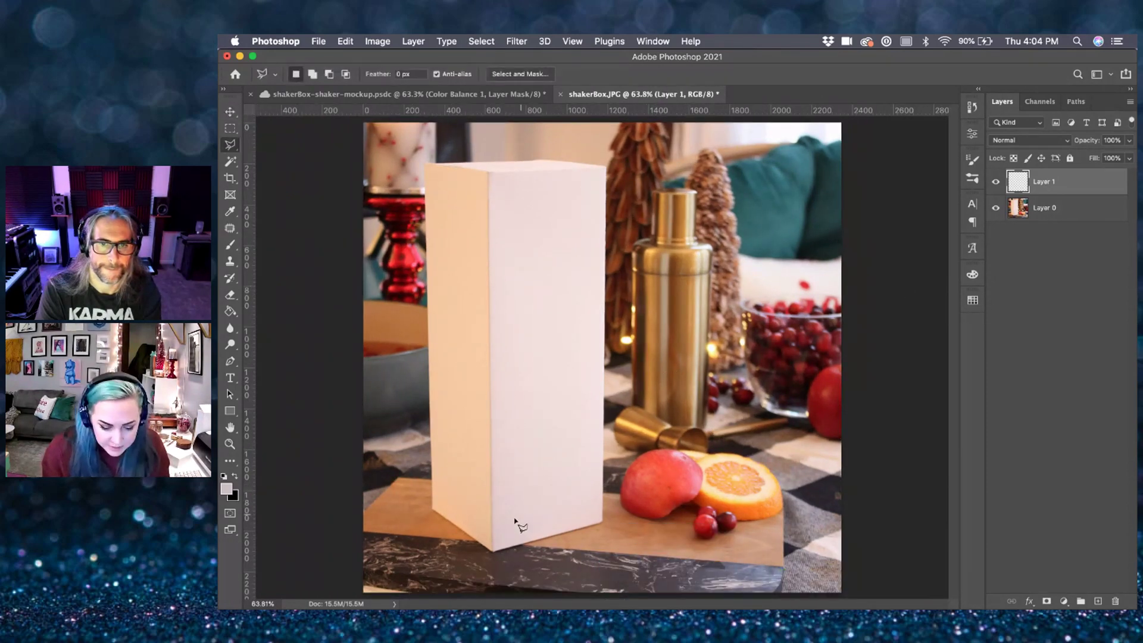
left_click(493, 551)
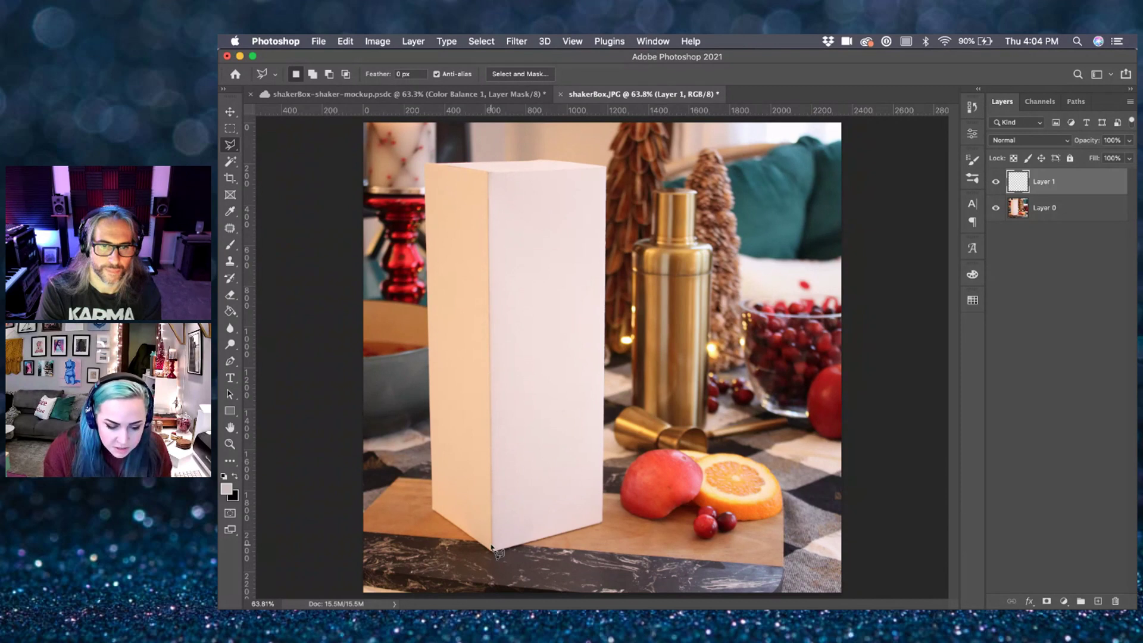
left_click(488, 172)
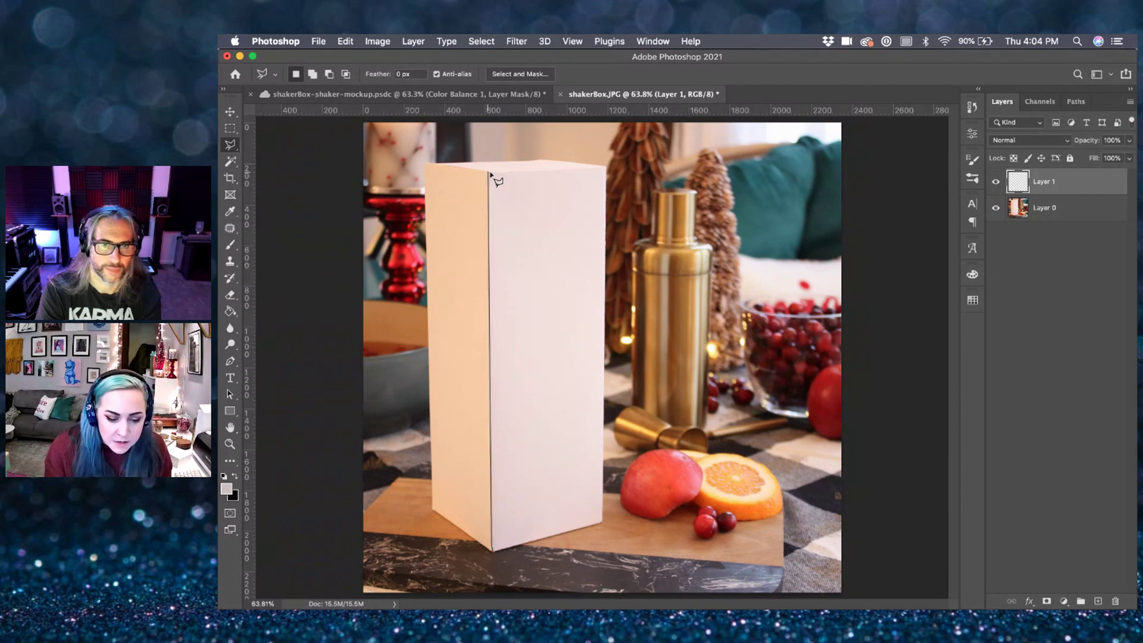
left_click(606, 169)
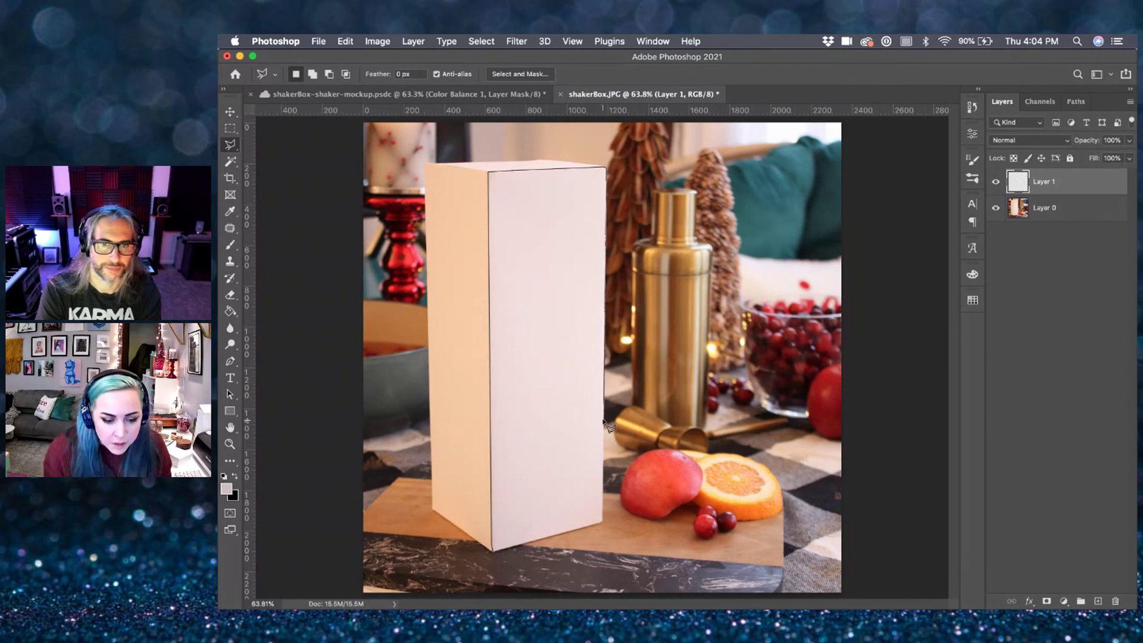
left_click(492, 551)
left_click(488, 172)
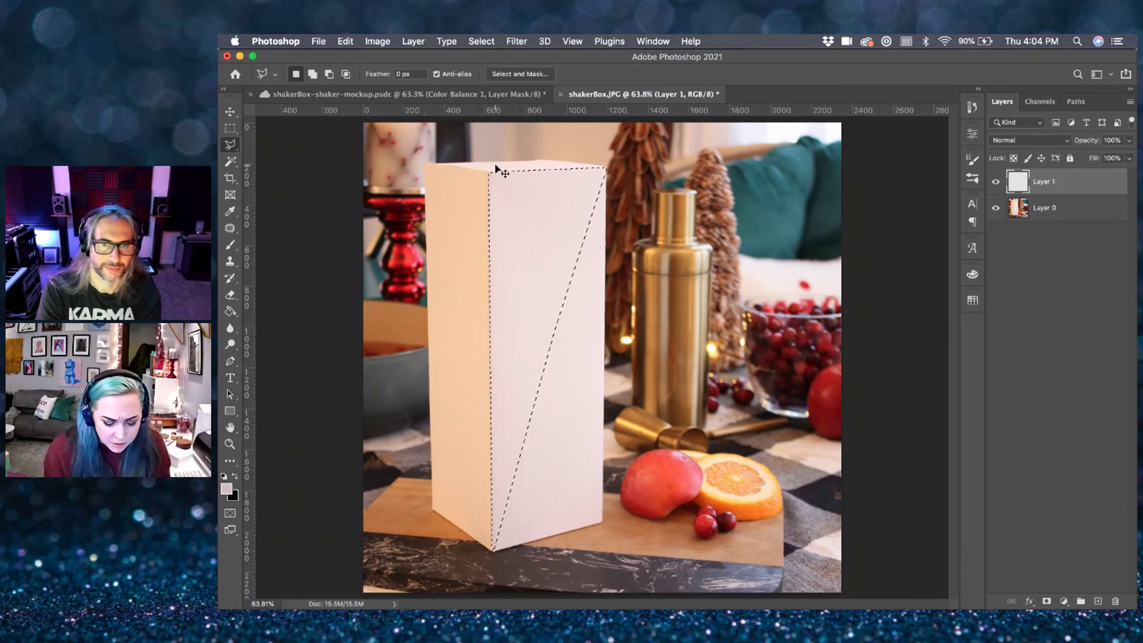
key("super+d")
- Set the Polygonal Lasso feather to 1 px
left_click(368, 77)
type("1")
key("Return")
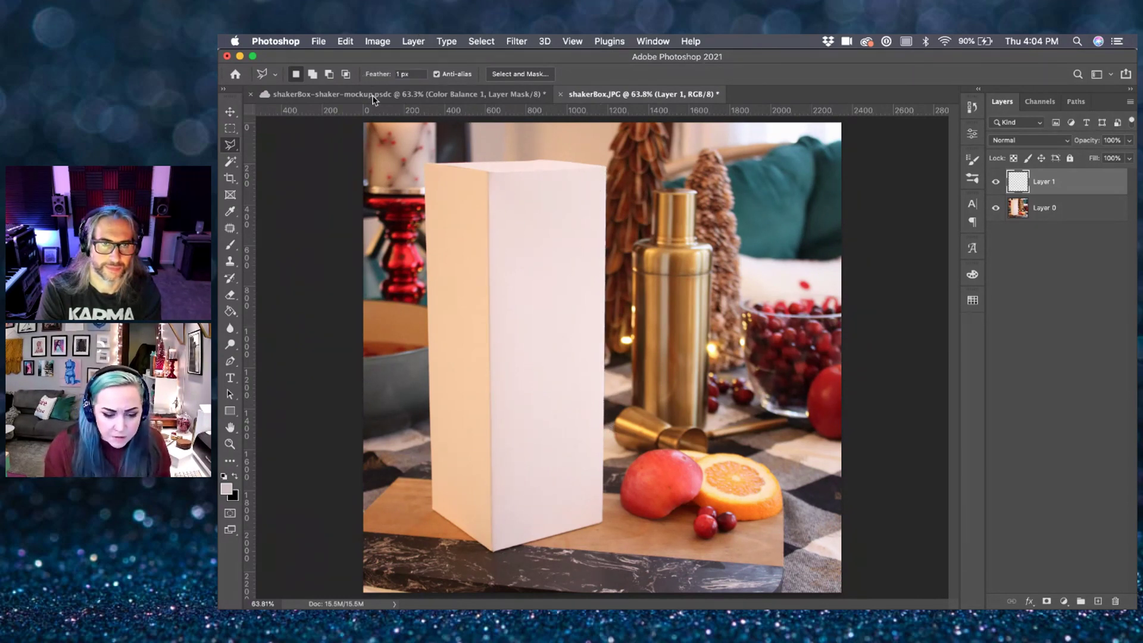
- Select the white box's wide front face with the Polygonal Lasso, corner to corner
left_click(491, 523)
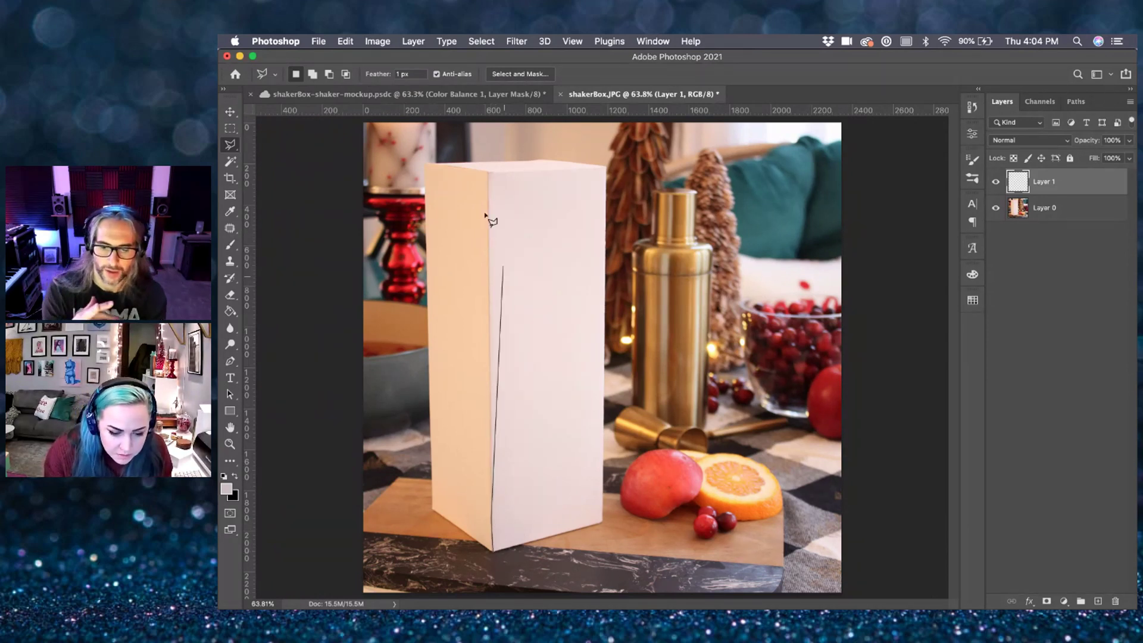
left_click(488, 173)
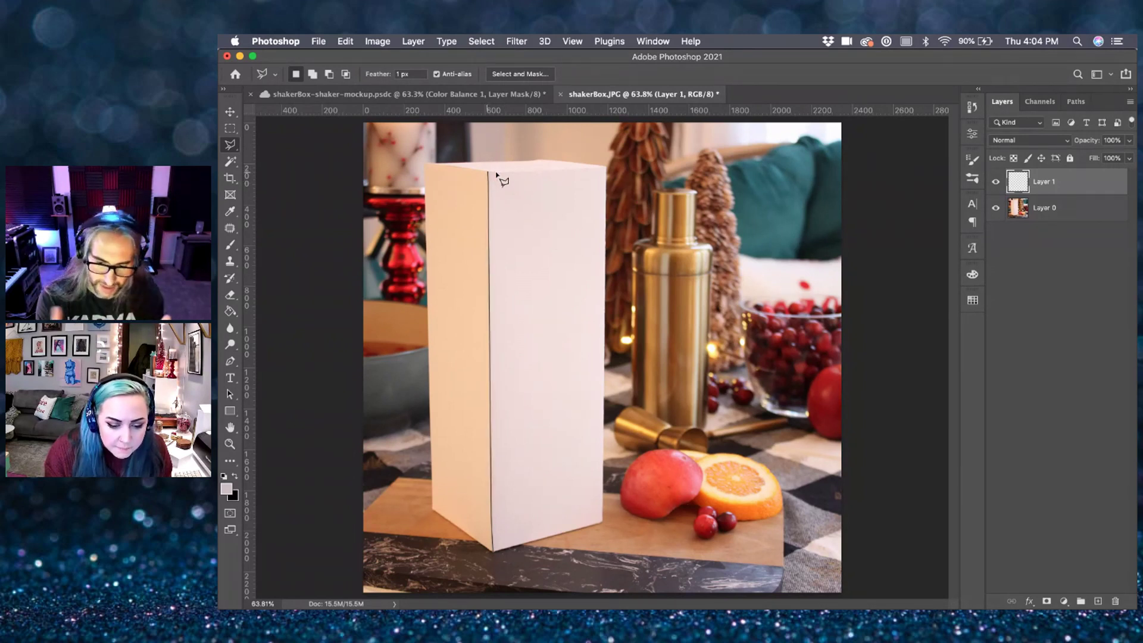
left_click(607, 169)
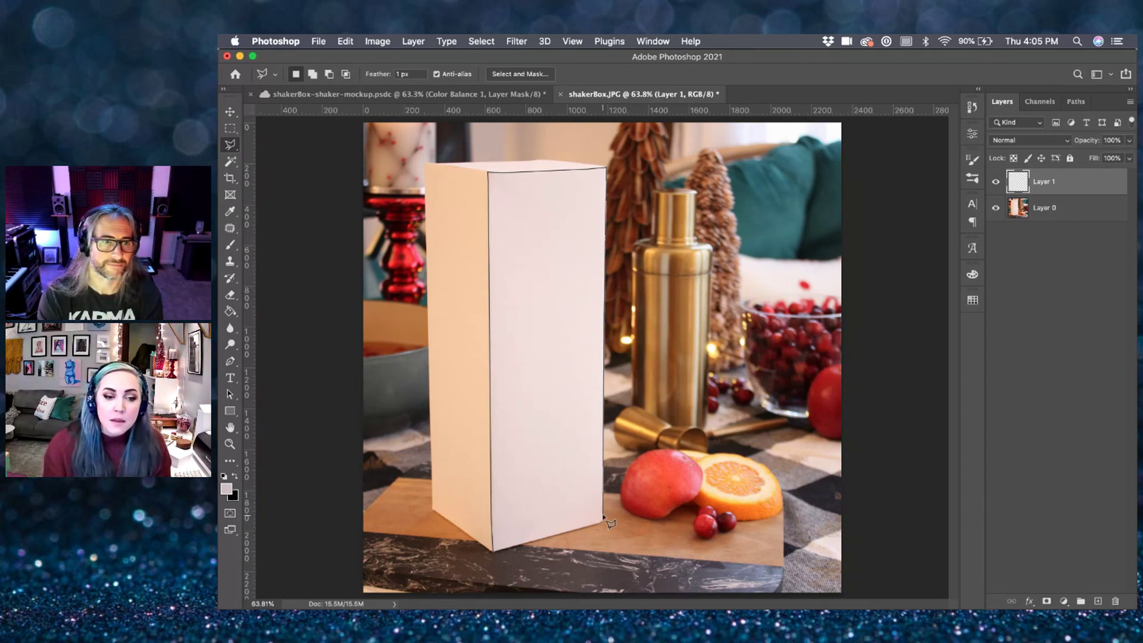
scroll(610, 523, "up", 2)
scroll(606, 518, "up", 2)
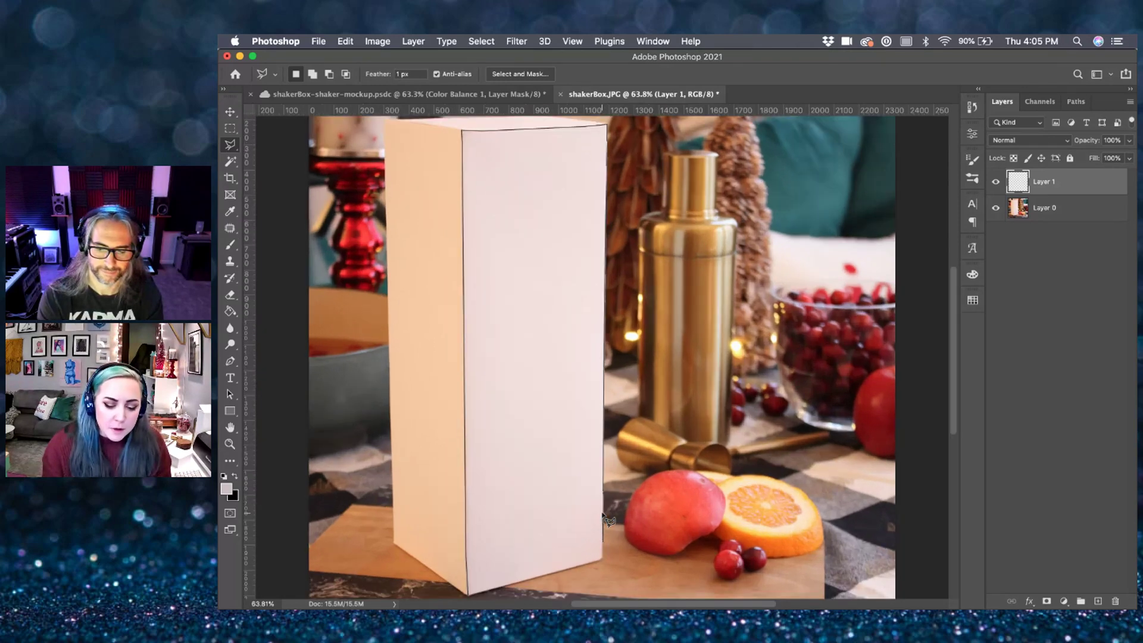
scroll(608, 520, "down", 3)
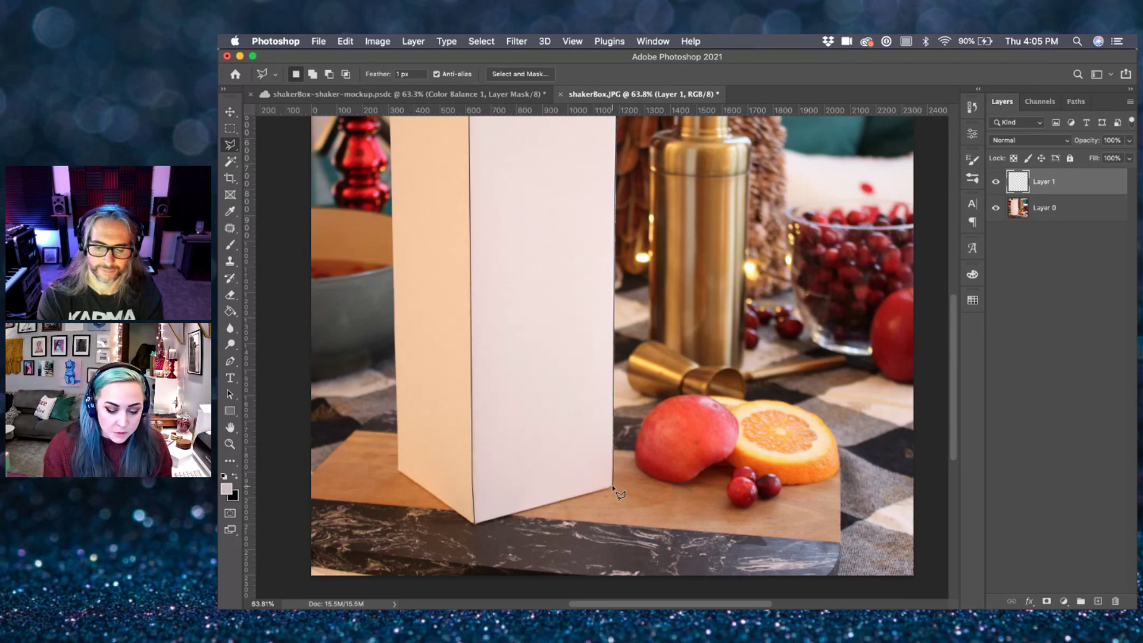
left_click(610, 489)
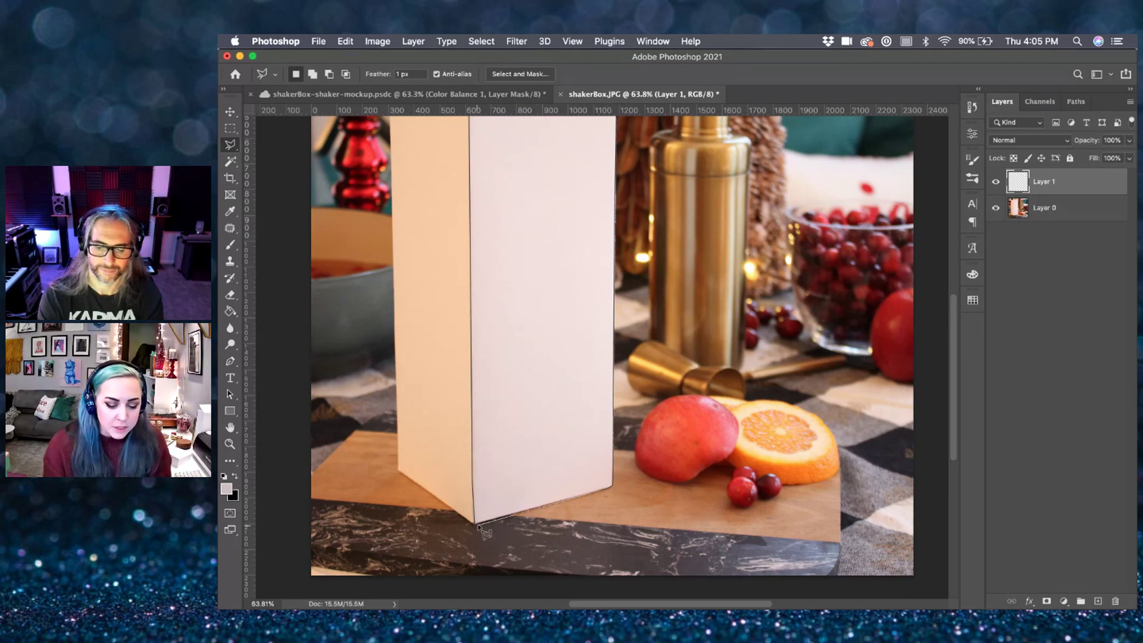
left_click(476, 524)
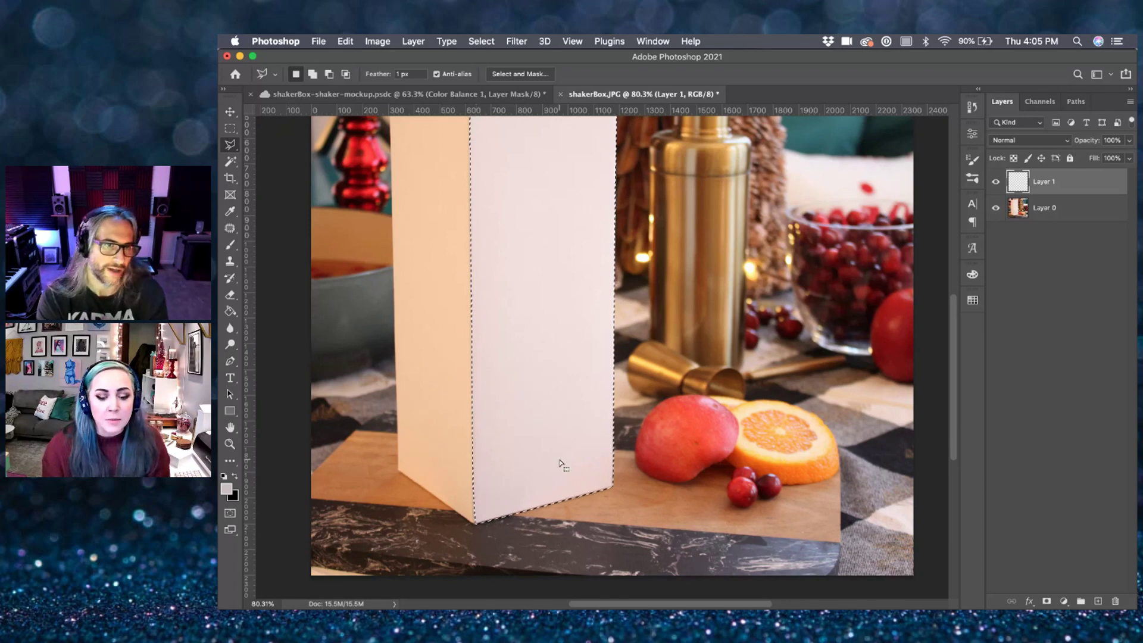
scroll(560, 465, "down", 1)
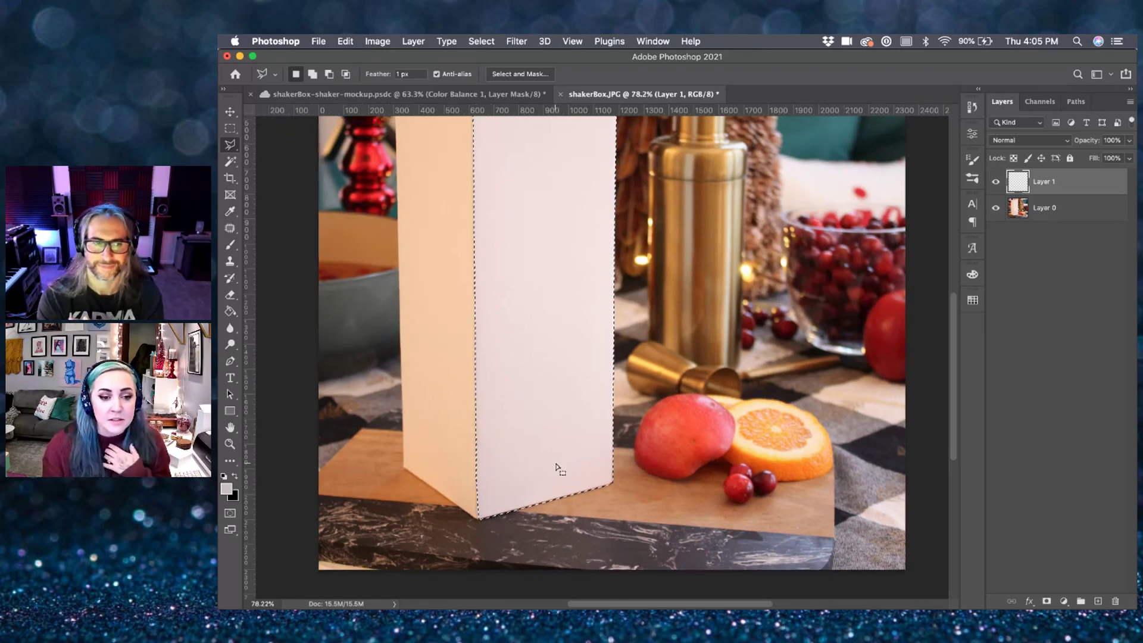
- Fill the selected front face with a muted rose foreground colour on Layer 1 using the Paint Bucket, and deselect
scroll(589, 441, "up", 5)
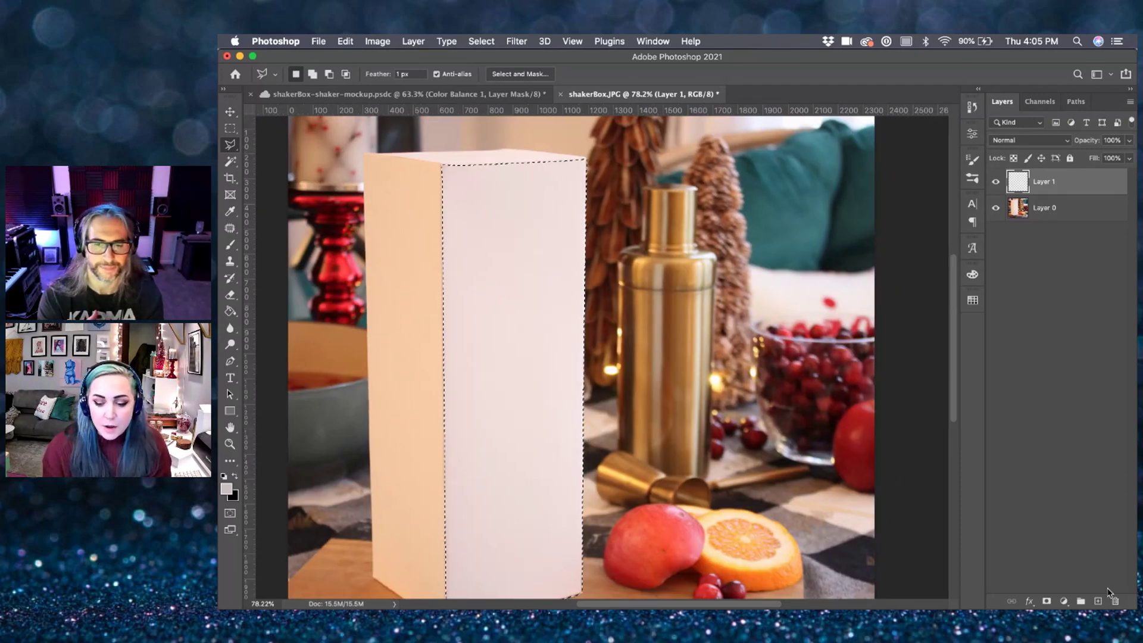
key("g")
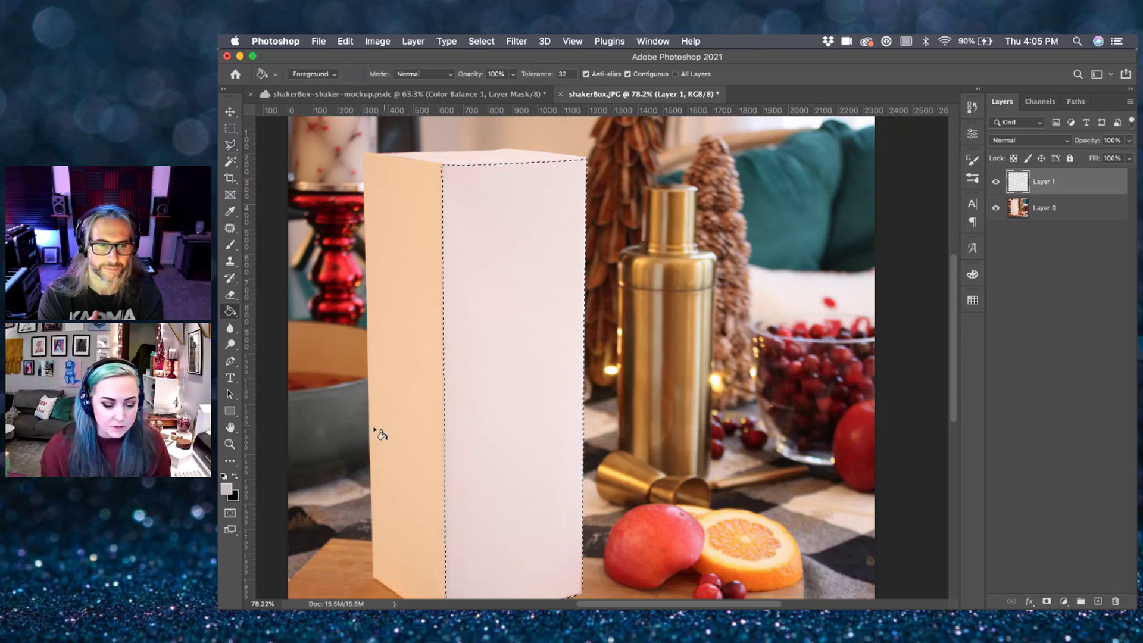
left_click(229, 487)
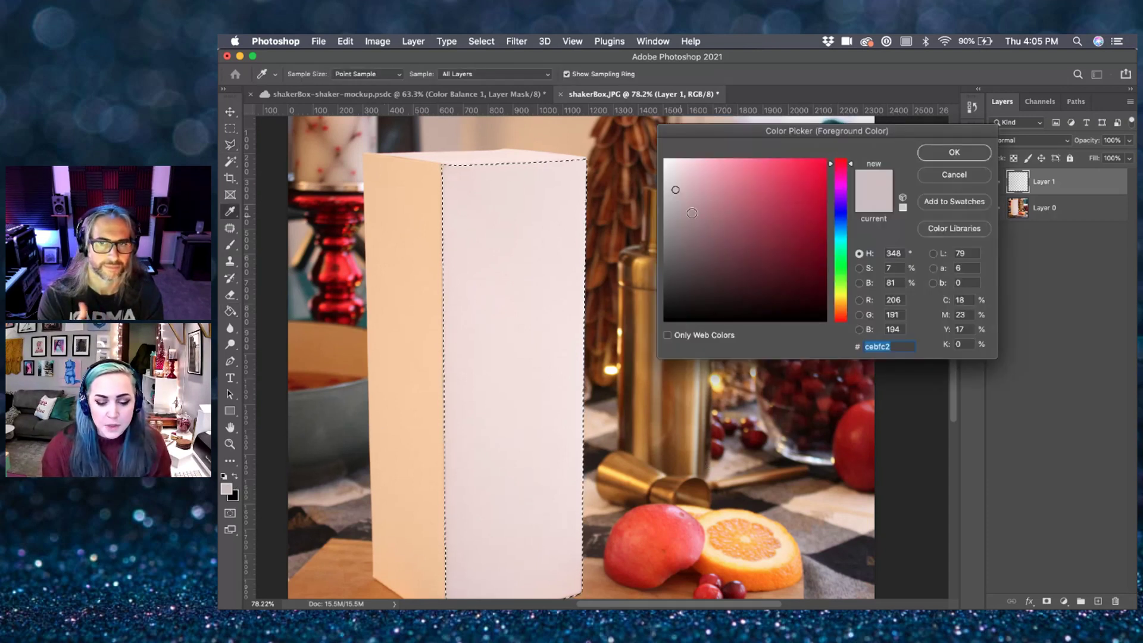
left_click(740, 206)
left_click(955, 152)
key("g")
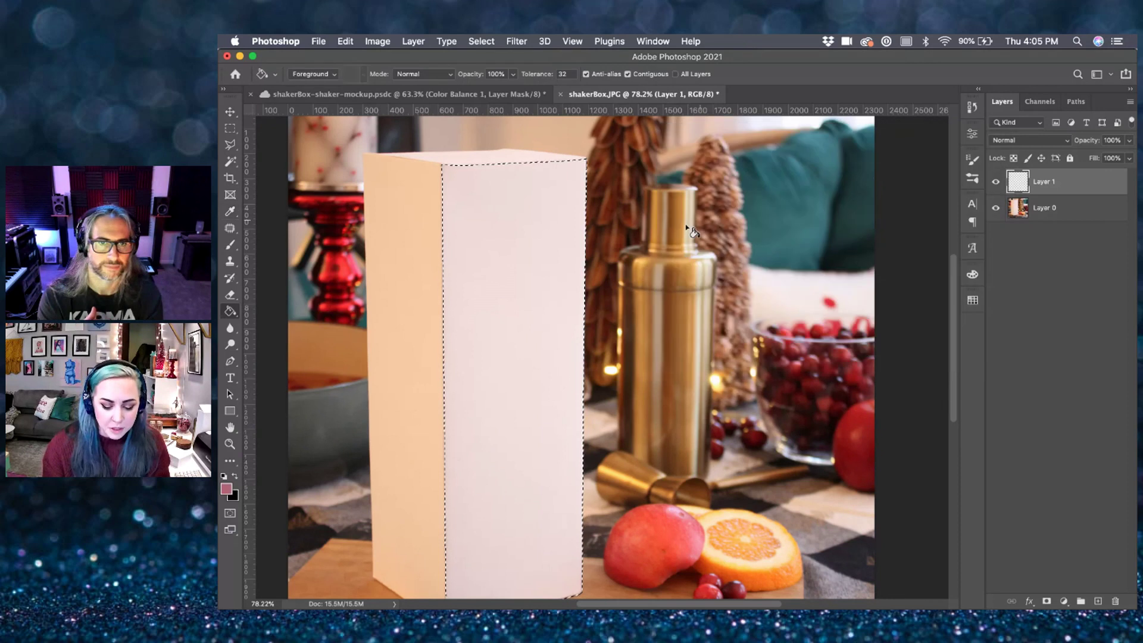
left_click(512, 297)
key("ctrl+d")
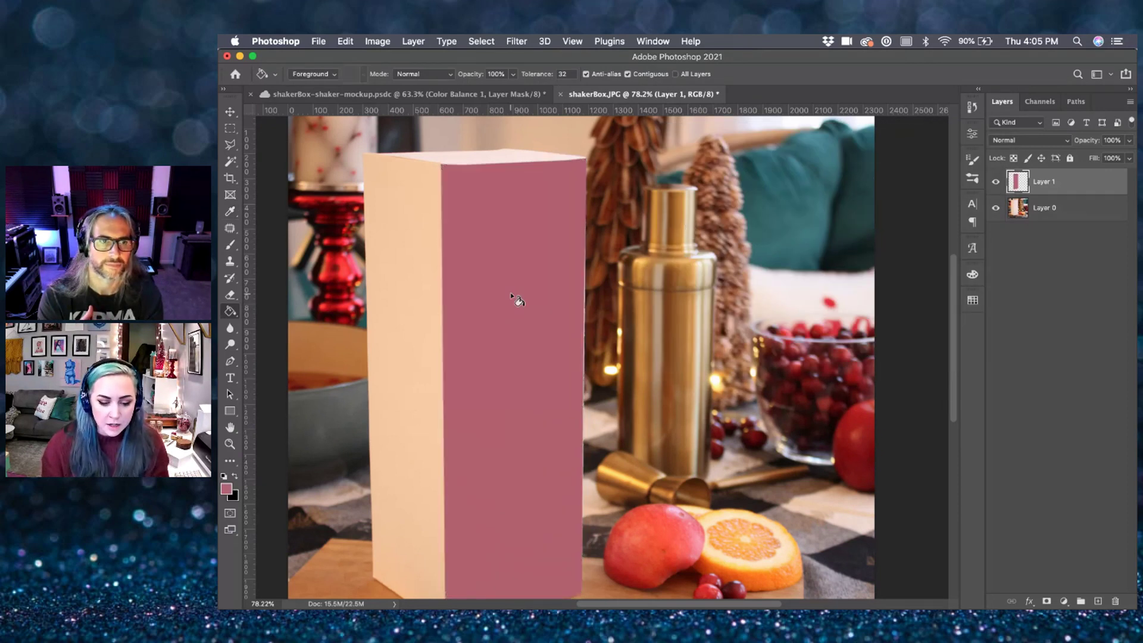
- Select the uncovered sliver along the front face's outer vertical edge with the Polygonal Lasso, from the upper corner downward
key("v")
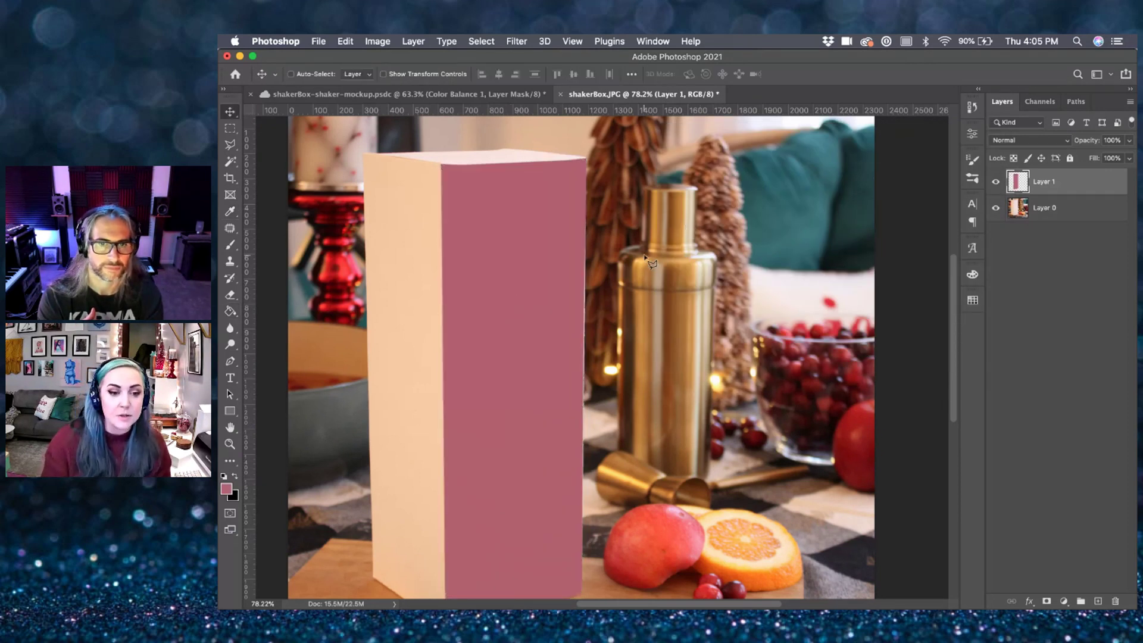
key("l")
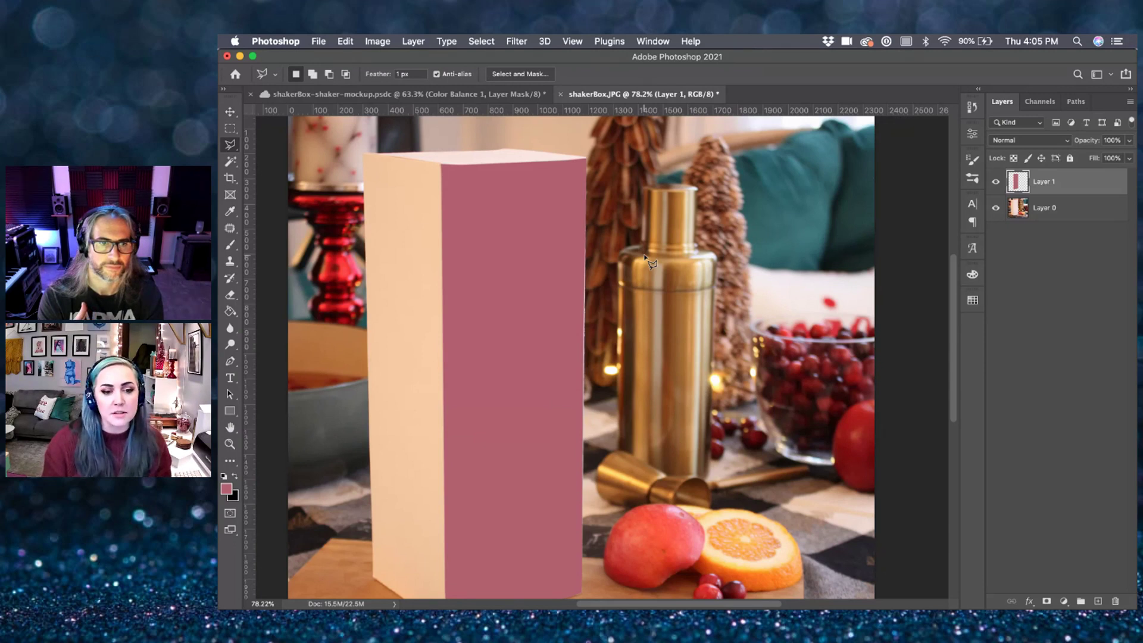
scroll(459, 364, "left", 3)
scroll(459, 364, "down", 2)
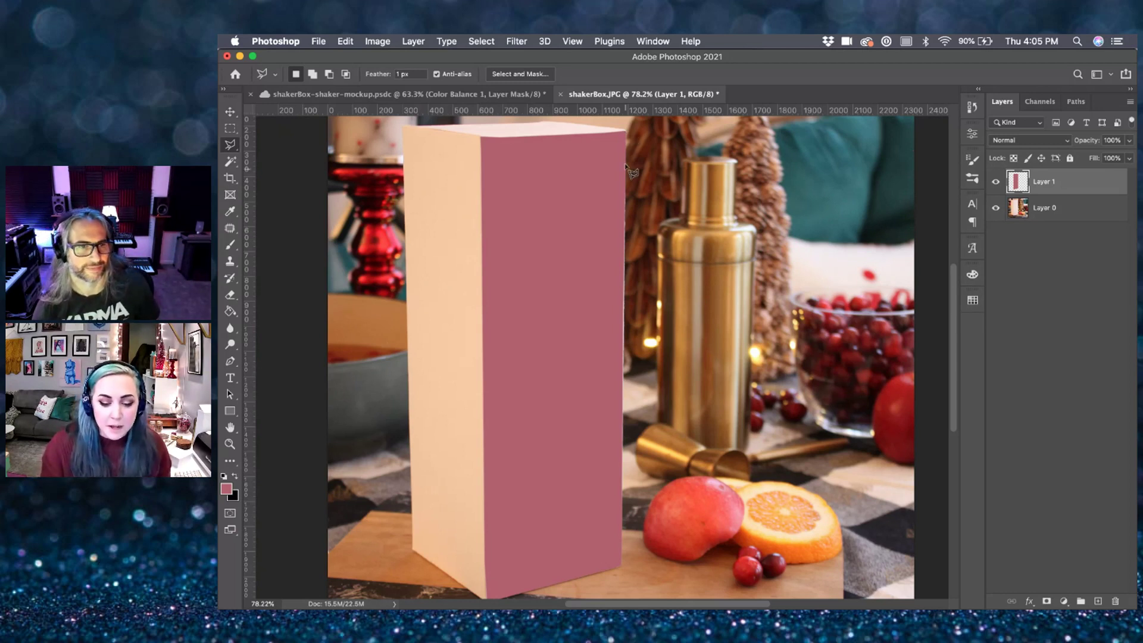
left_click(625, 133)
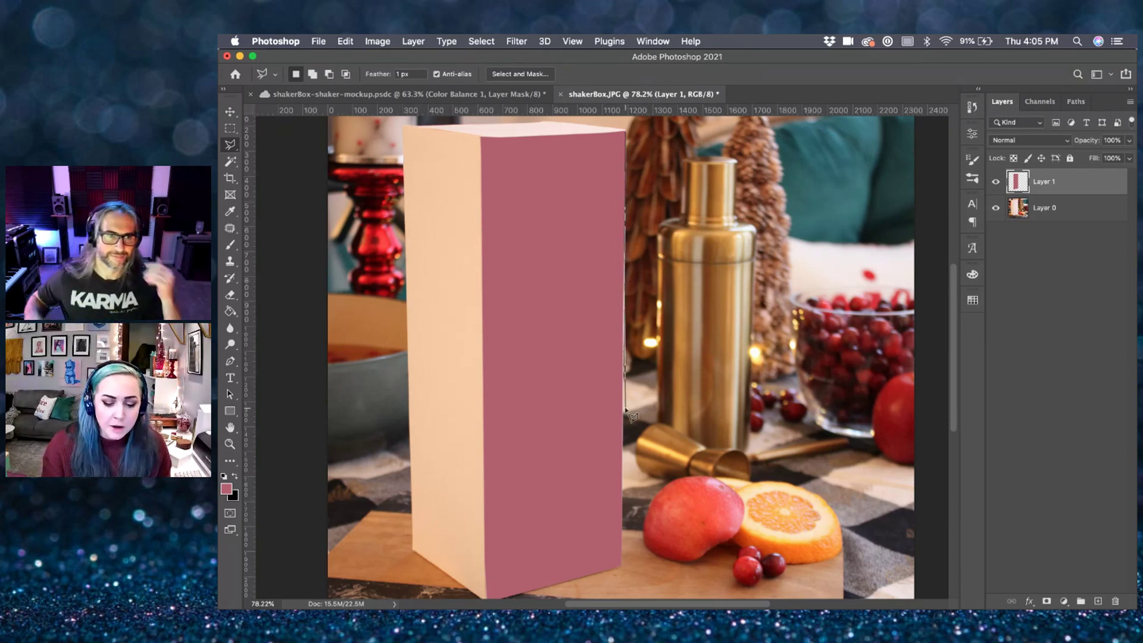
left_click(622, 462)
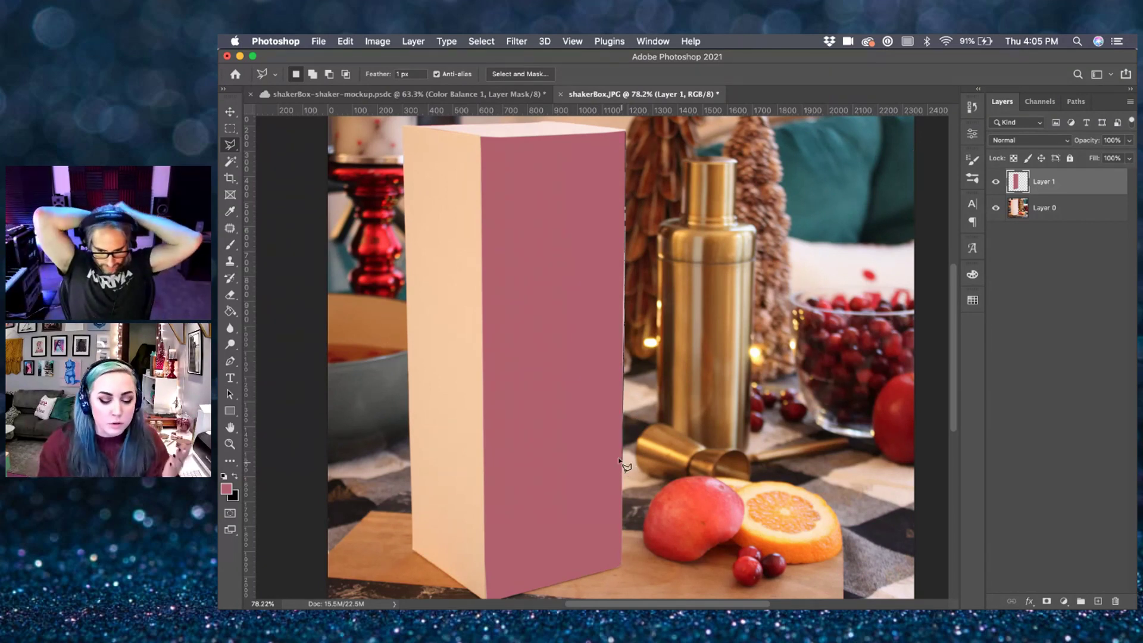
double_click(563, 387)
- Paint the selected edge sliver in the same rose colour with the brush reduced to 175 px, and deselect
key("b")
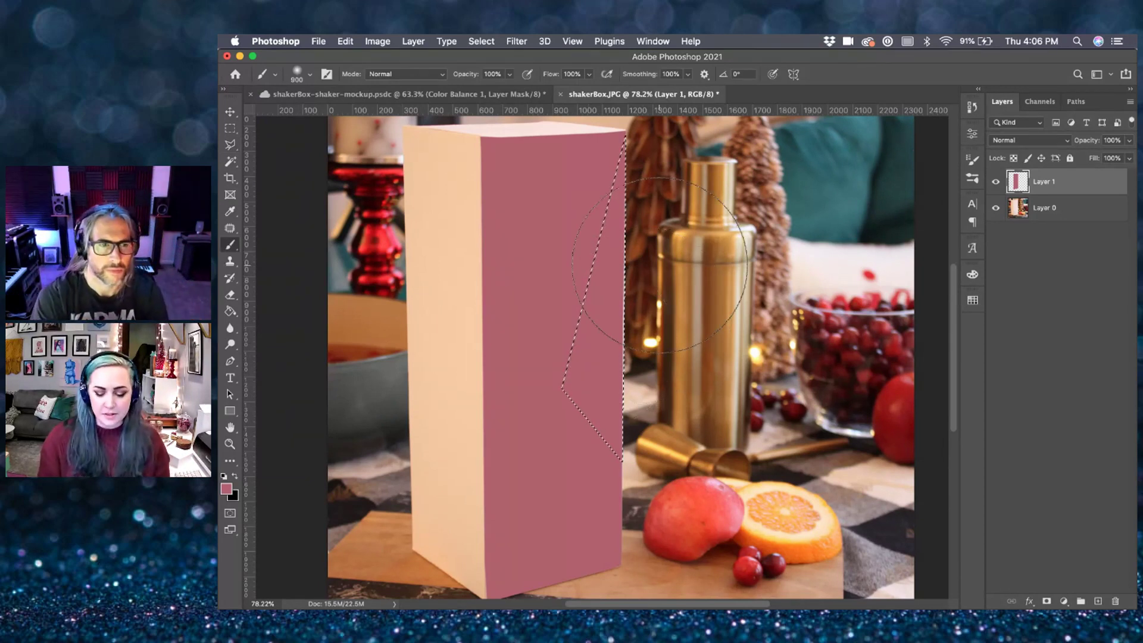
key("bracketleft")
key("bracketleft")
key("bracketleft")
key("bracketleft")
key("bracketleft")
key("bracketleft")
key("bracketleft")
key("bracketleft")
key("bracketleft")
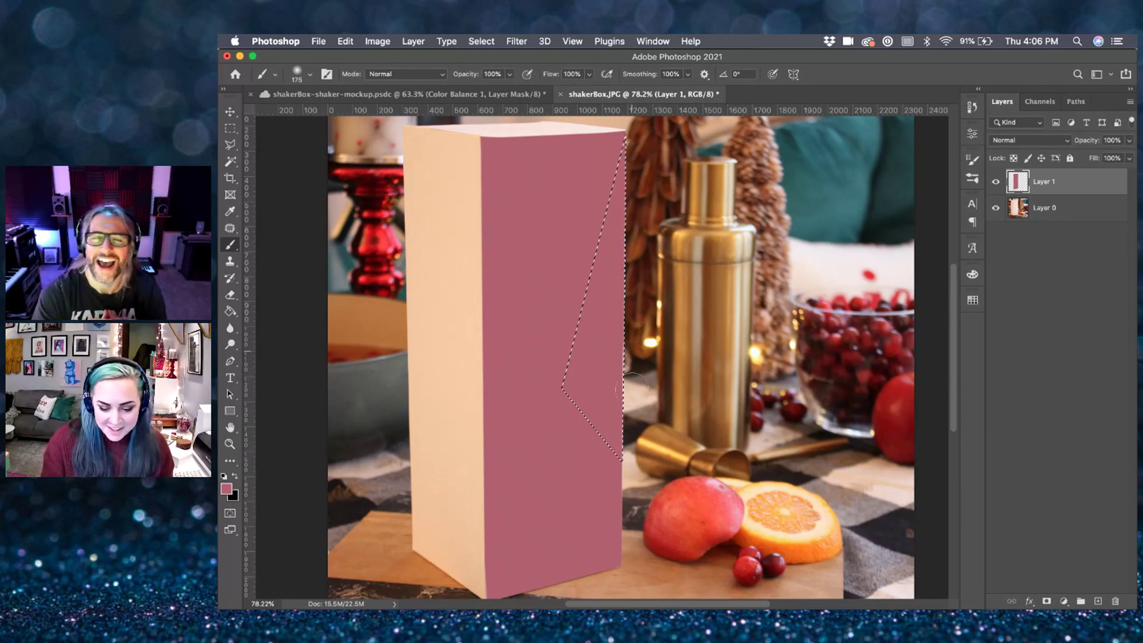
key("ctrl+d")
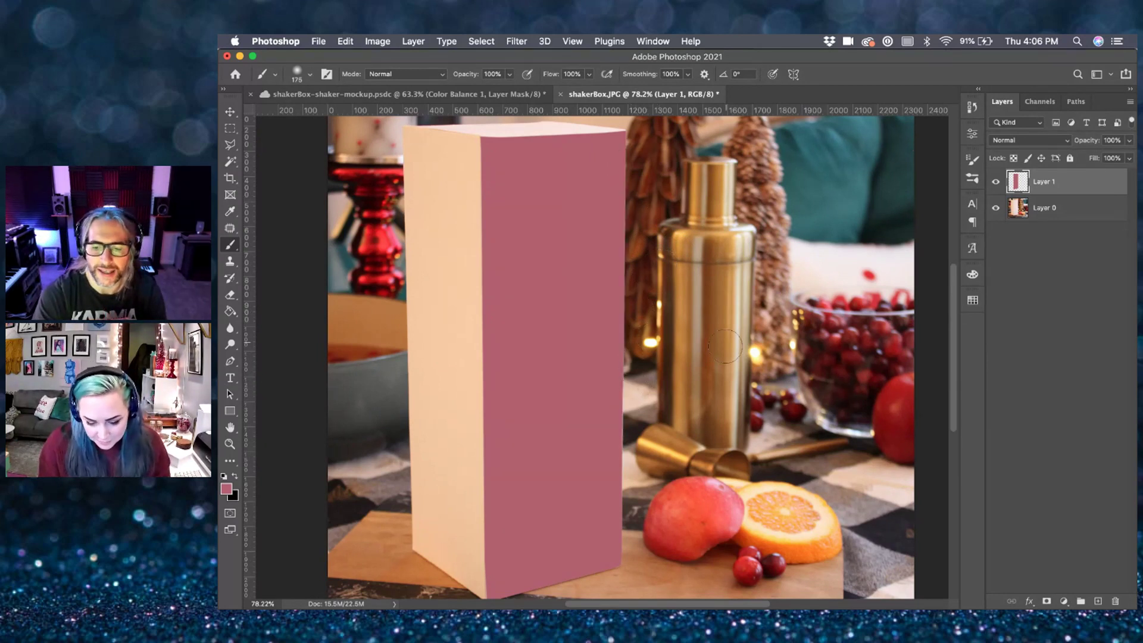
- Add a new layer above Layer 1 and select the box's narrow side face with the Polygonal Lasso, corner to corner
scroll(621, 340, "up", 1)
scroll(621, 340, "left", 1)
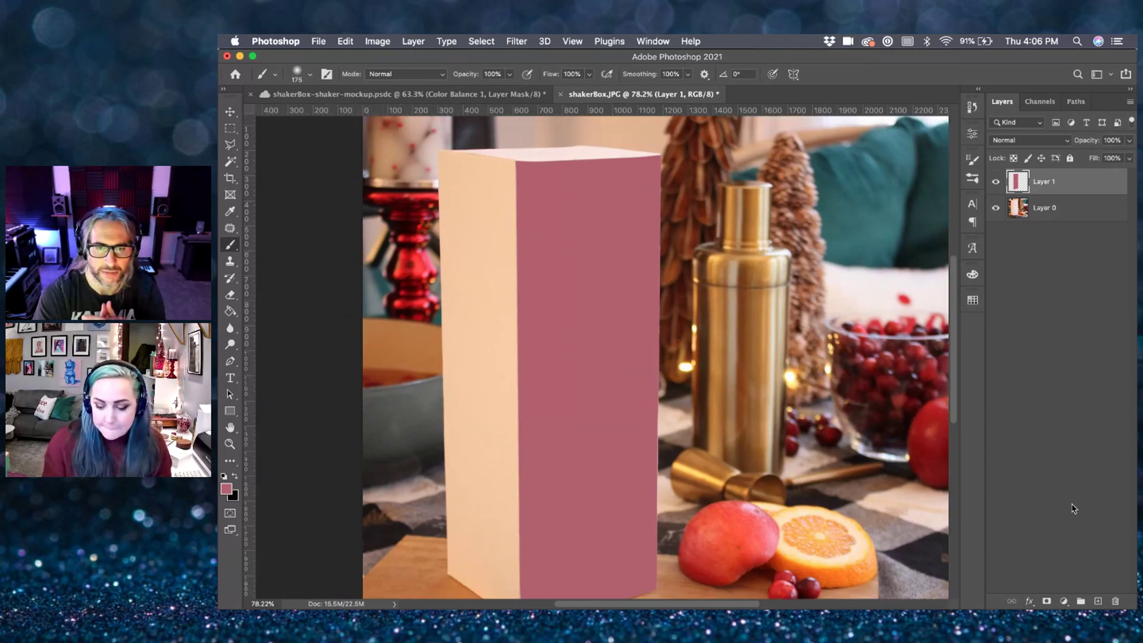
key("ctrl+shift+alt+n")
scroll(691, 387, "down", 2)
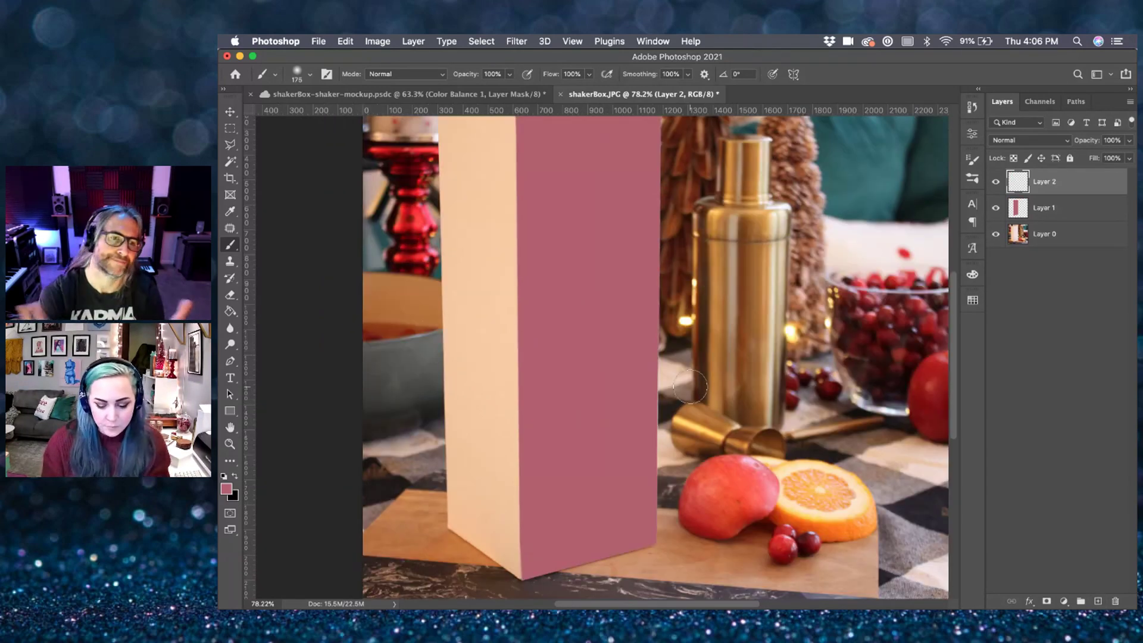
key("l")
left_click(448, 541)
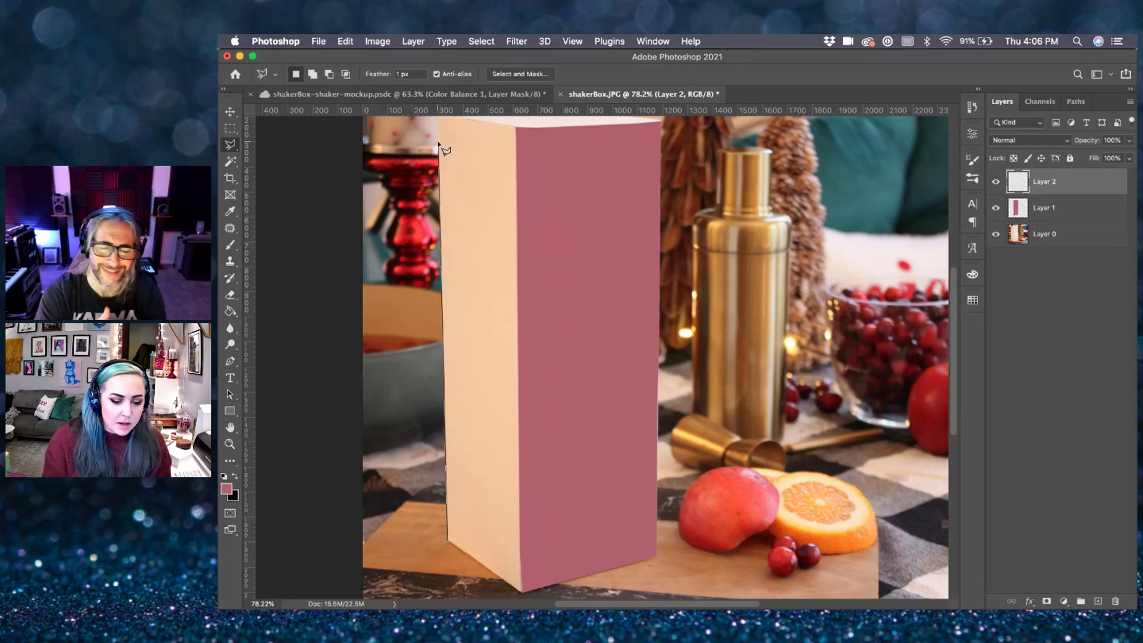
scroll(439, 144, "up", 2)
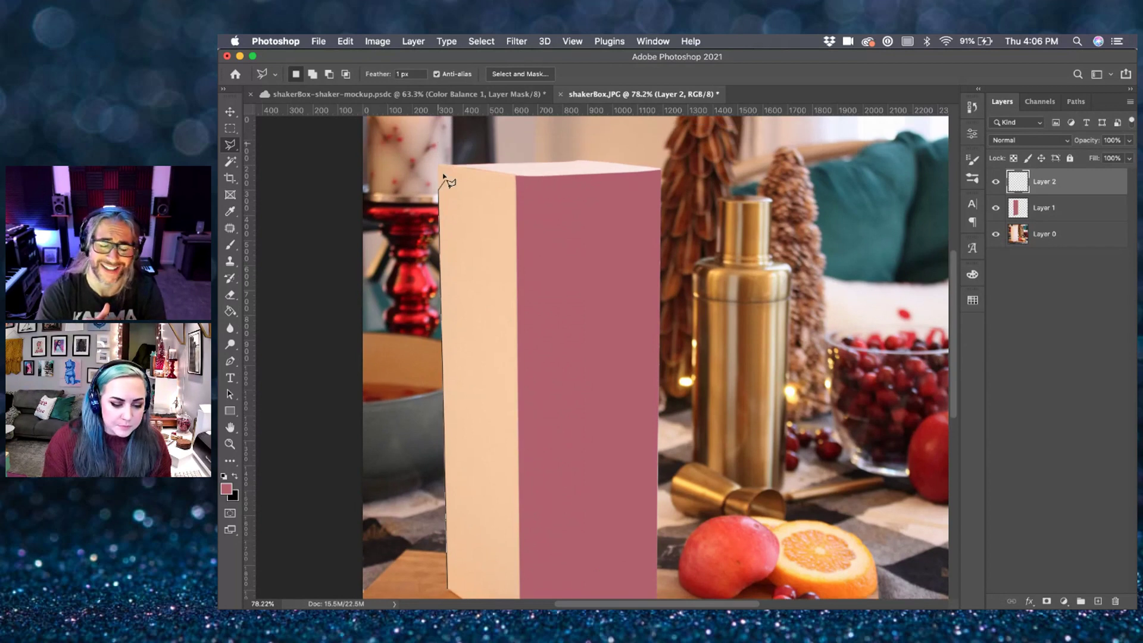
left_click(439, 164)
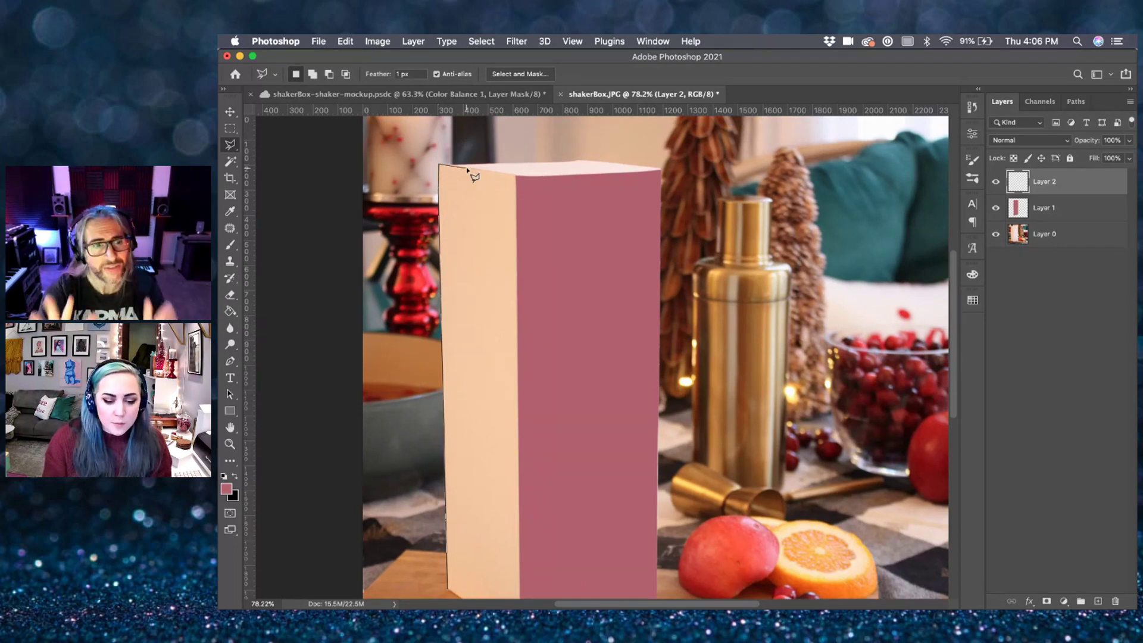
left_click(516, 173)
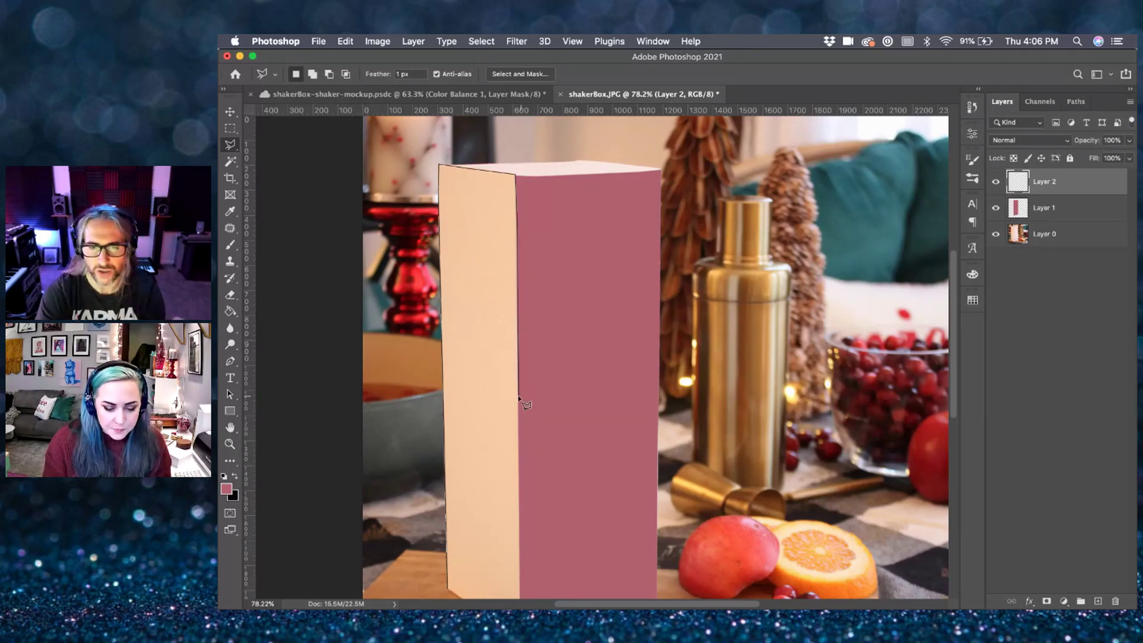
scroll(526, 407, "down", 5)
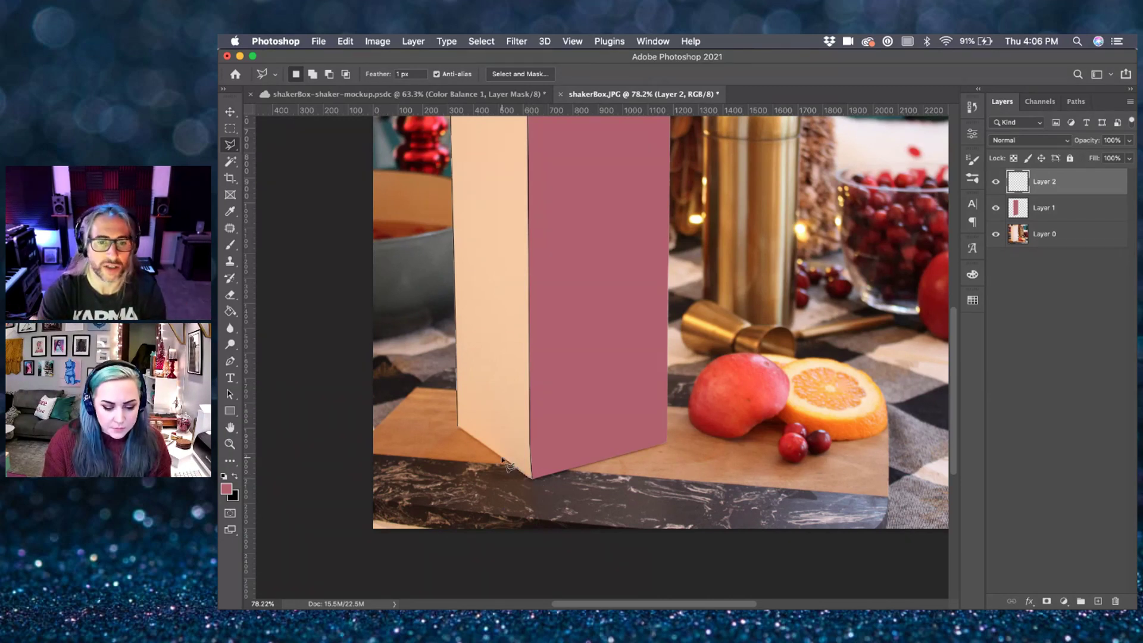
double_click(531, 476)
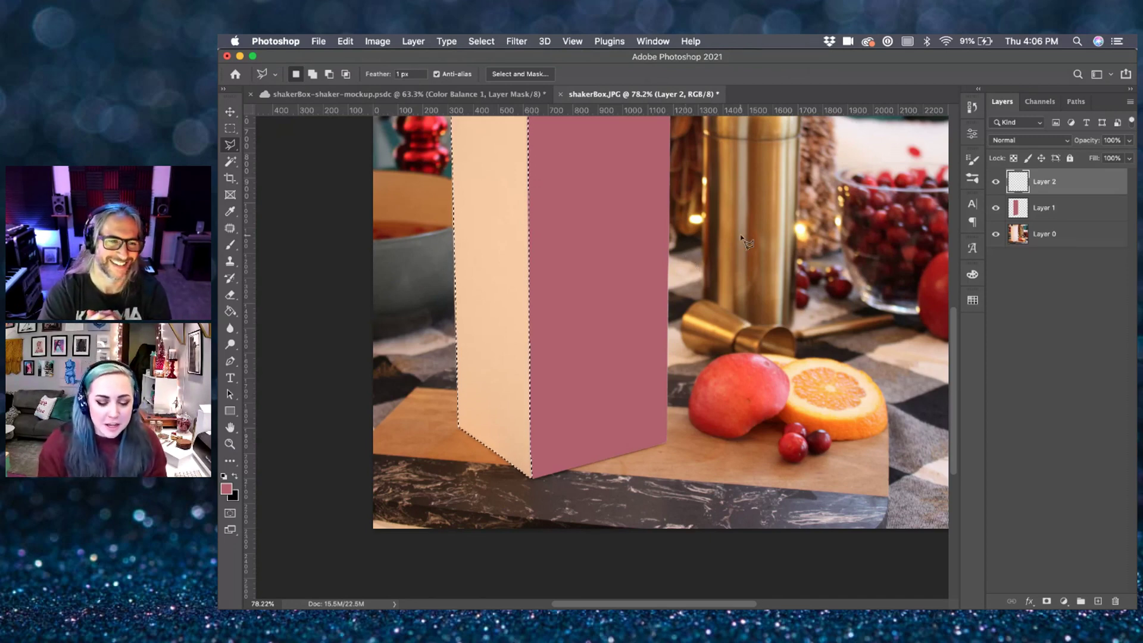
- Fill the selected side face with the darker rose #a84a5d on Layer 2 and deselect
scroll(689, 297, "up", 3)
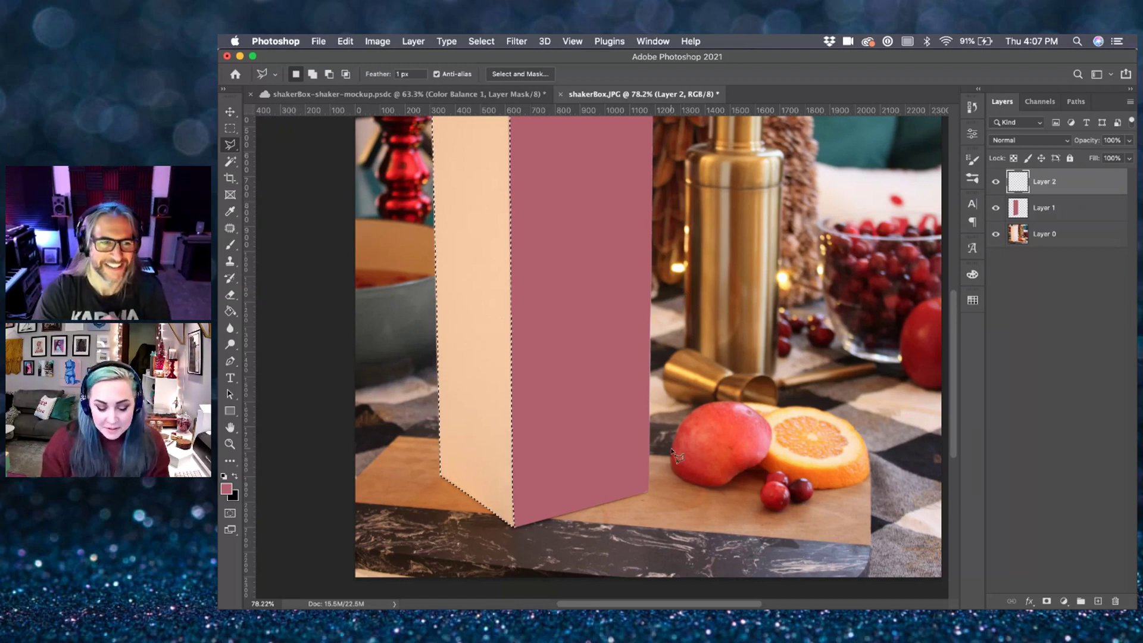
key("g")
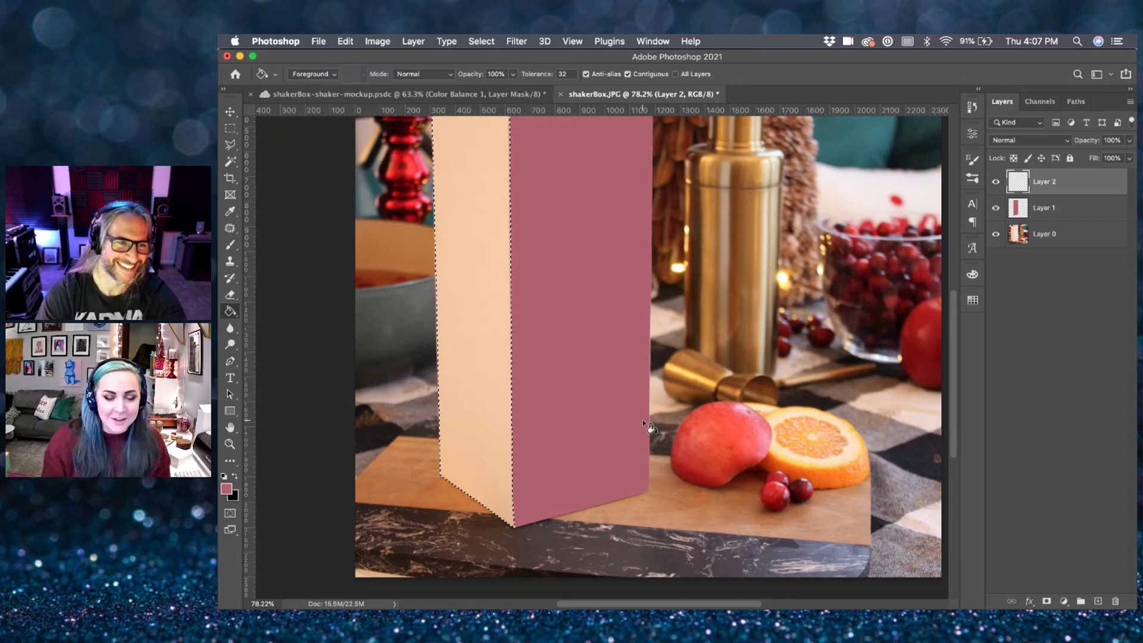
left_click(226, 489)
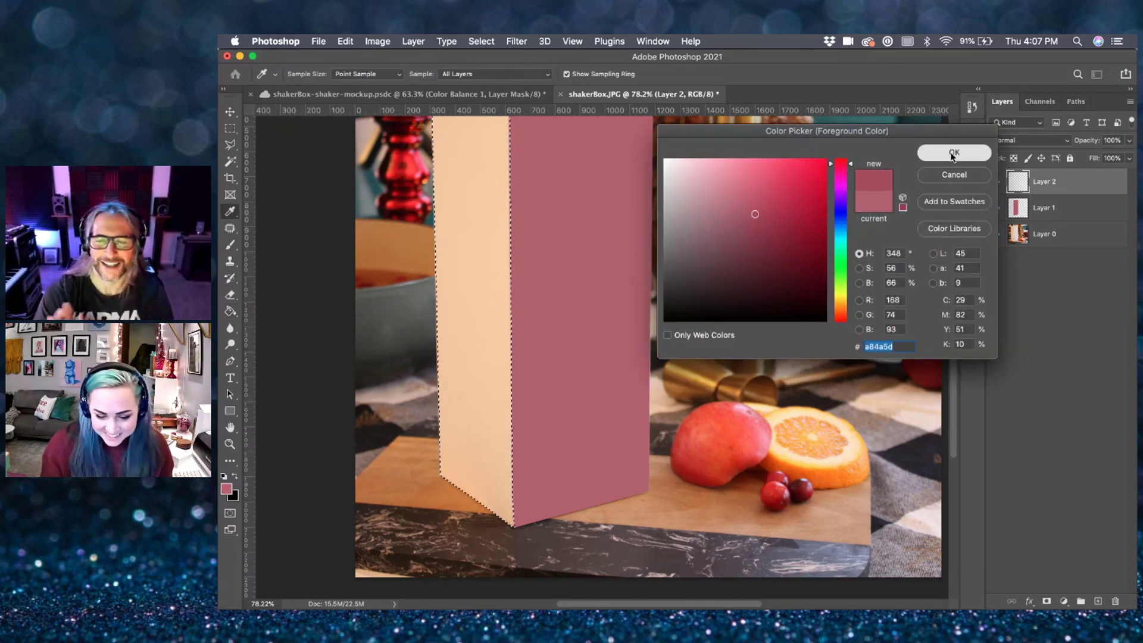
left_click(955, 152)
left_click(476, 256)
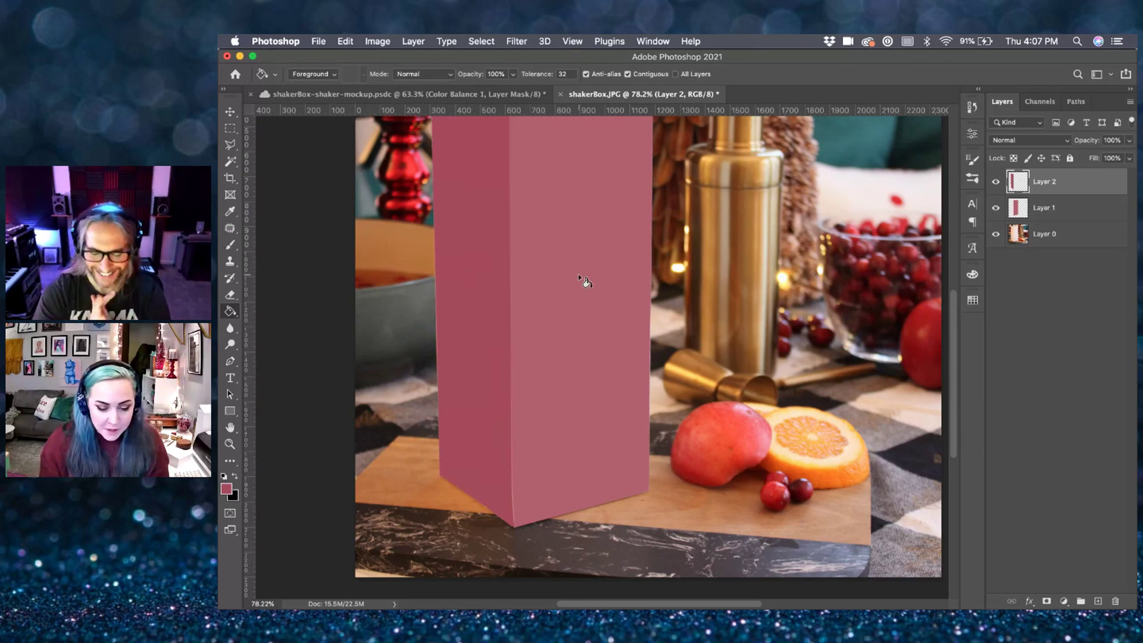
- Select the box's still-white top face with the Polygonal Lasso, following its corners
scroll(577, 274, "up", 5)
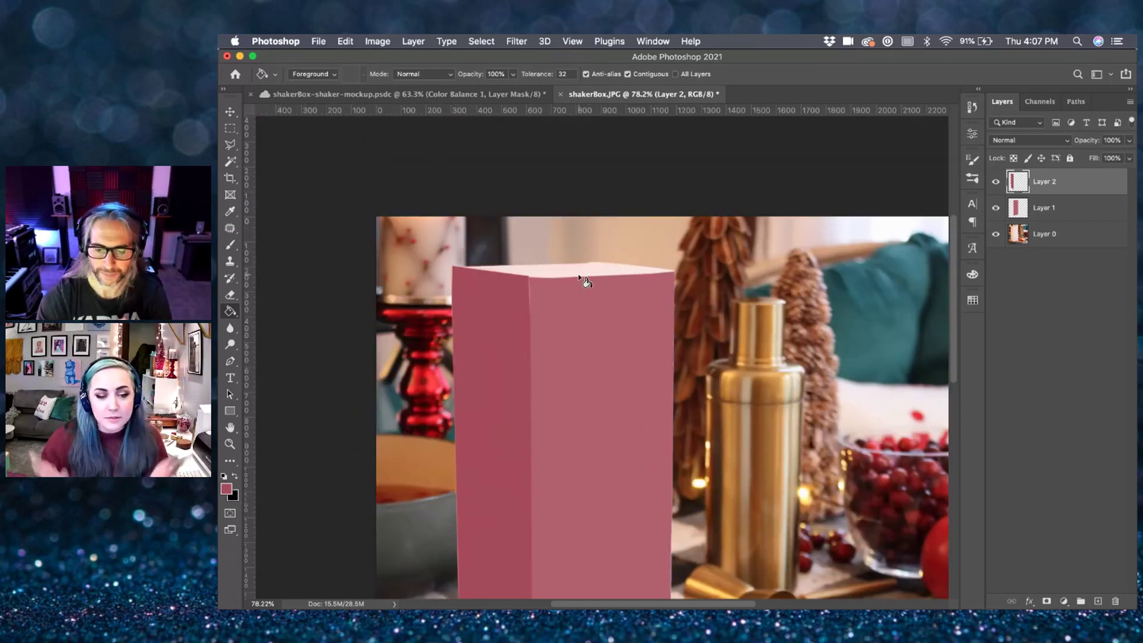
scroll(582, 278, "up", 3)
key("l")
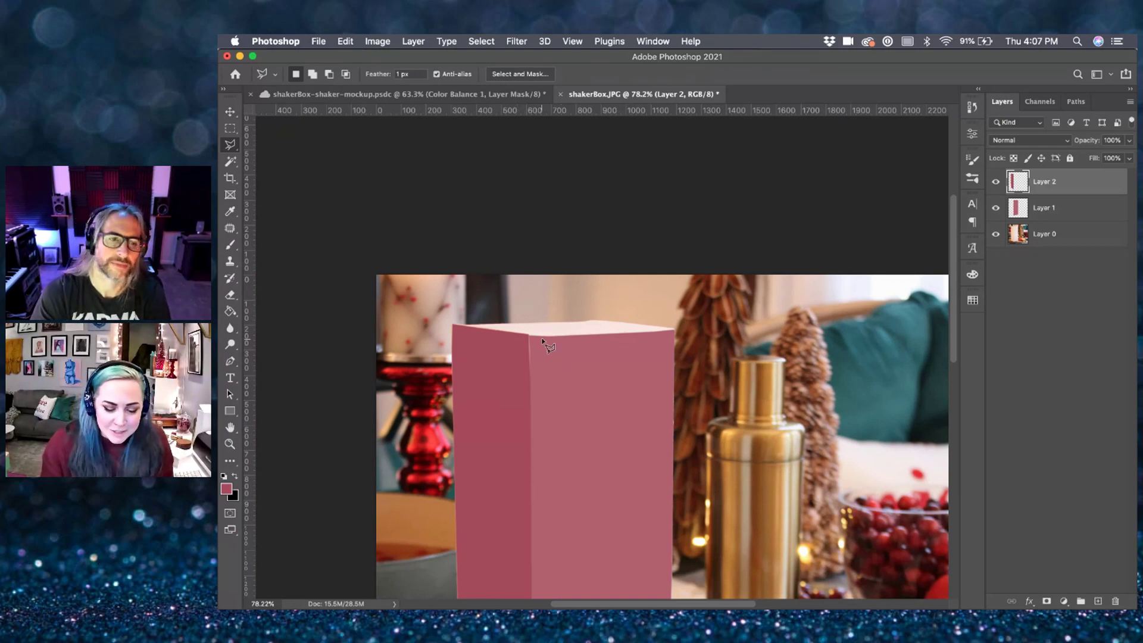
scroll(456, 320, "up", 3)
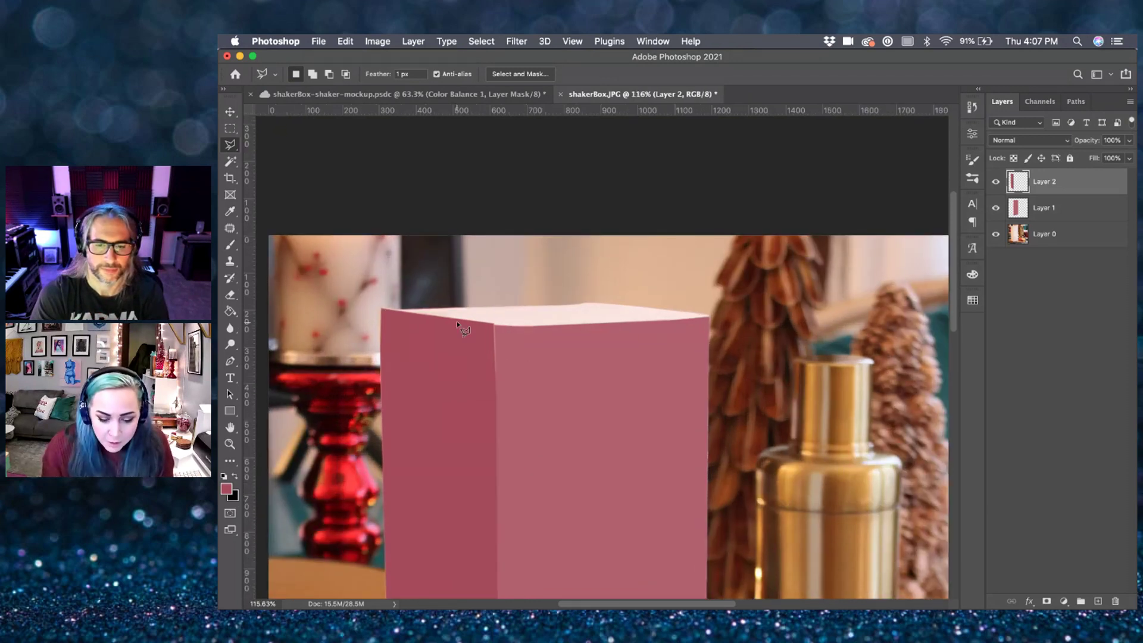
left_click(382, 308)
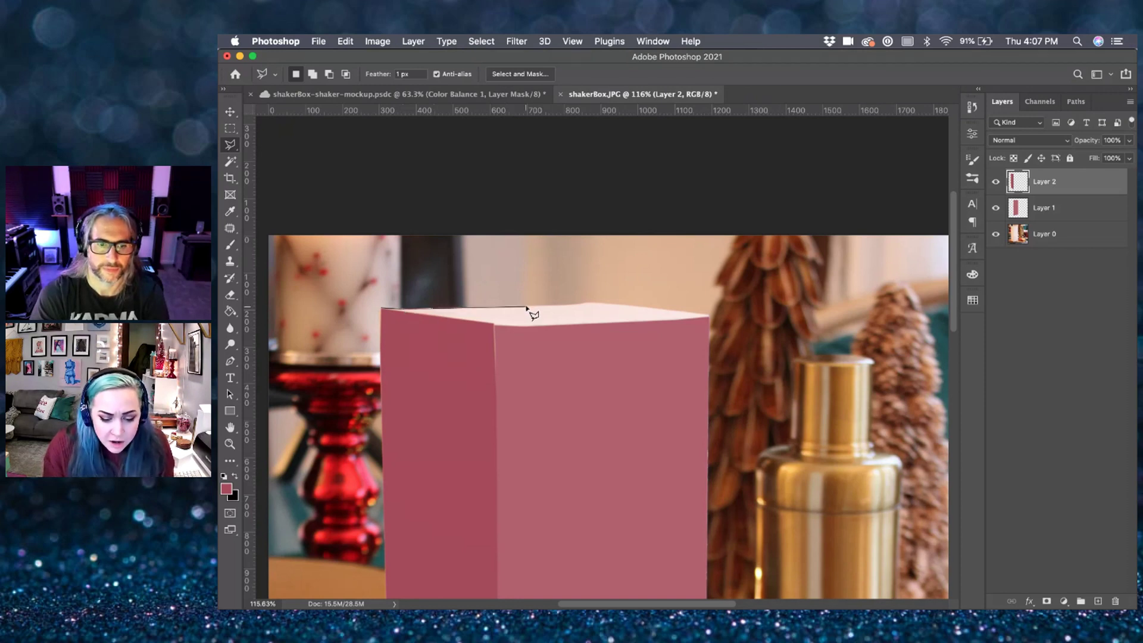
left_click(586, 303)
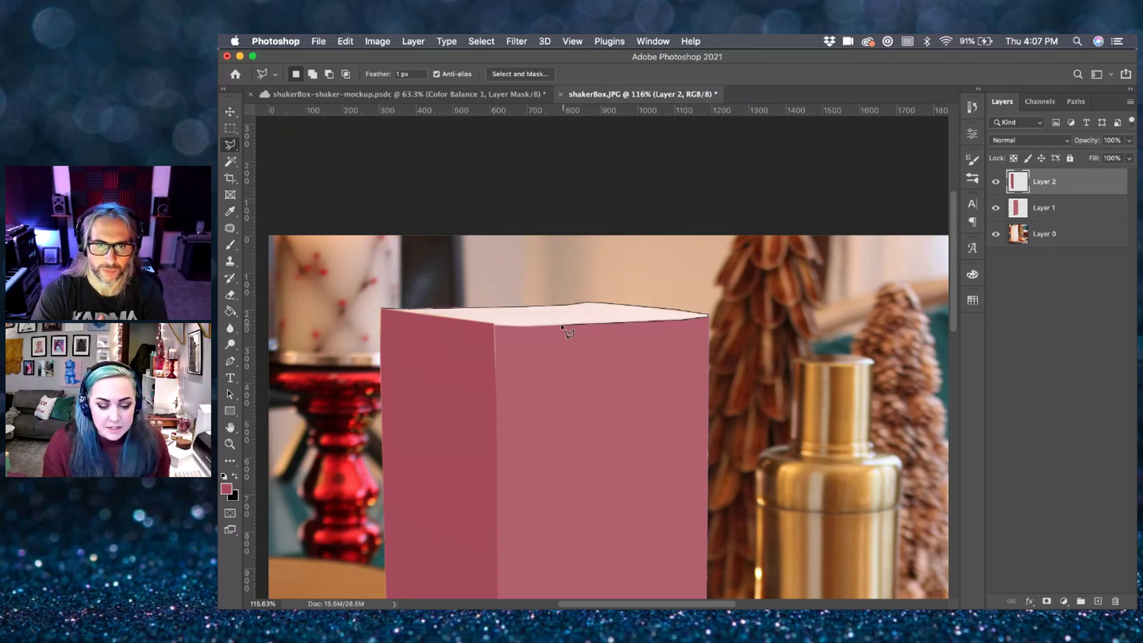
left_click(492, 326)
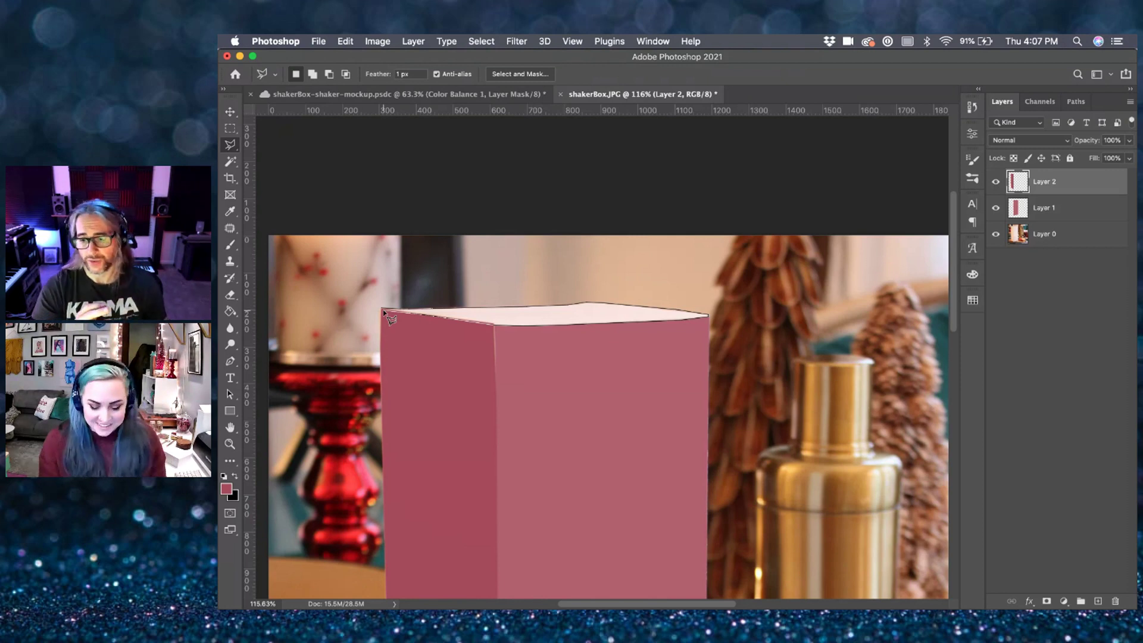
left_click(381, 309)
- Subtract the overlap along the side face's upper edge from the top-face selection
key("super+equal")
left_click(455, 312, "alt")
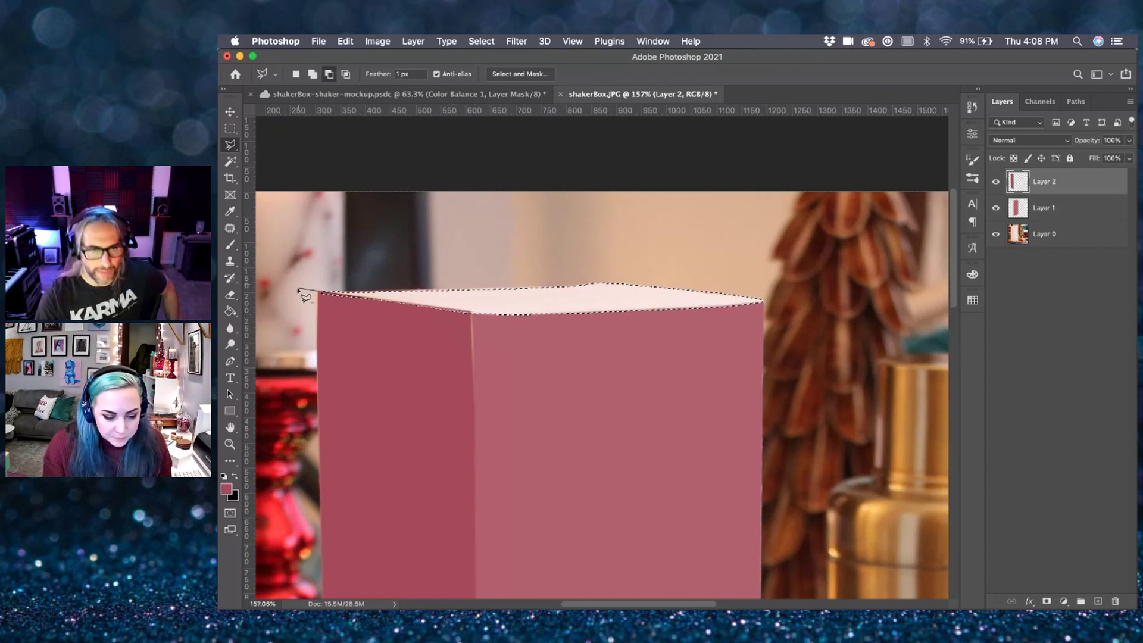
left_click(298, 290)
double_click(305, 343)
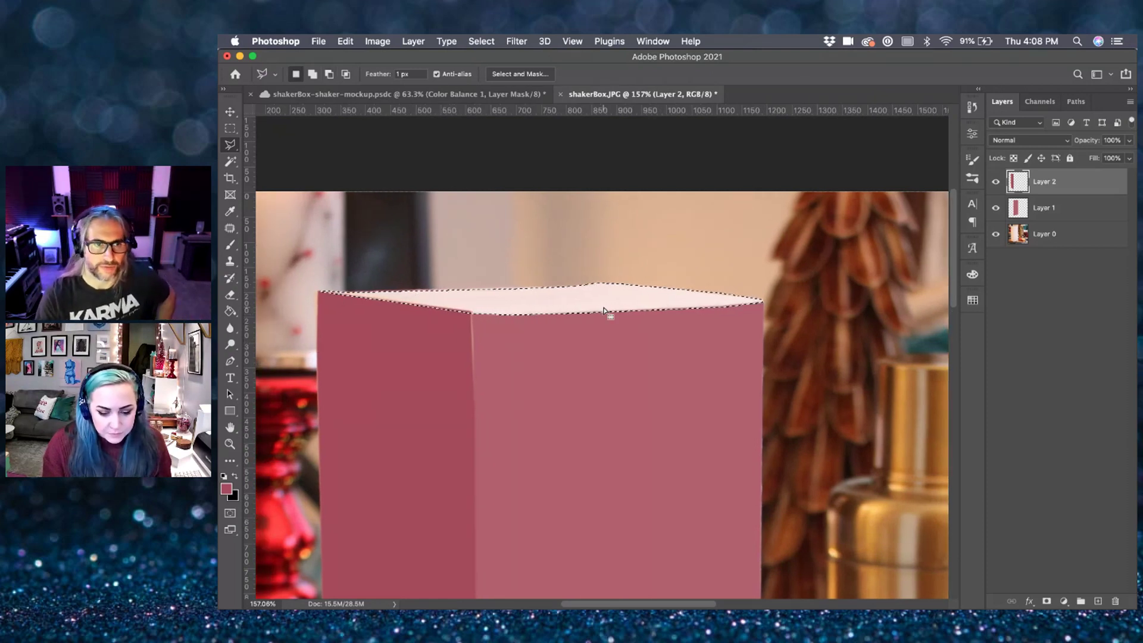
- Fill the selected top face with a deeper crimson than the side face on a new layer, then deselect
key("super+minus")
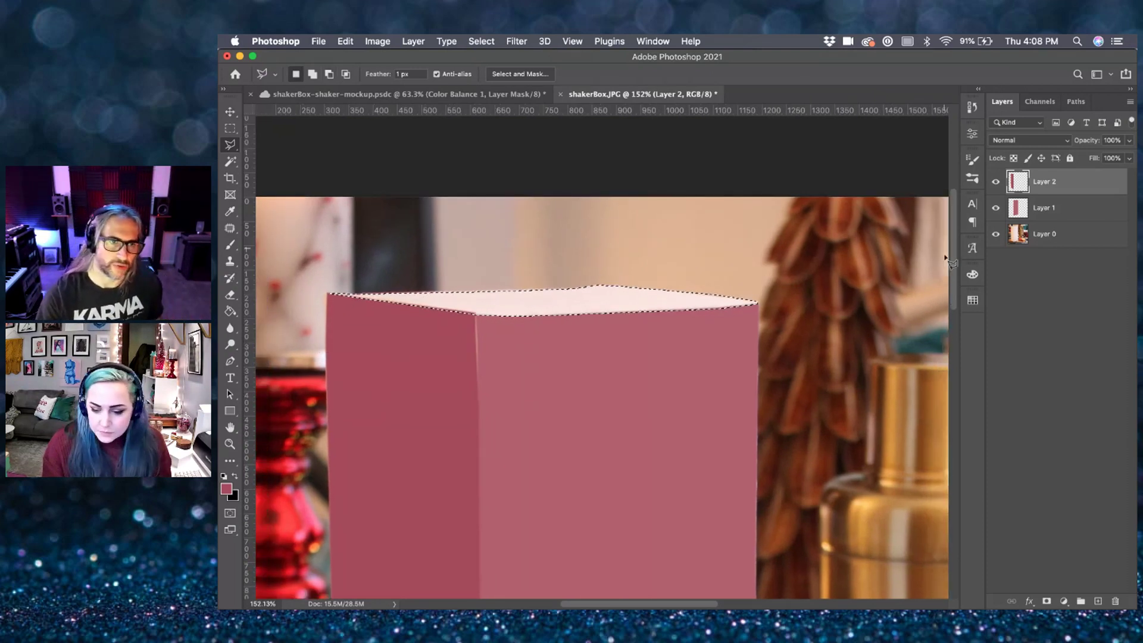
left_click(1099, 604)
key("i")
left_click(227, 489)
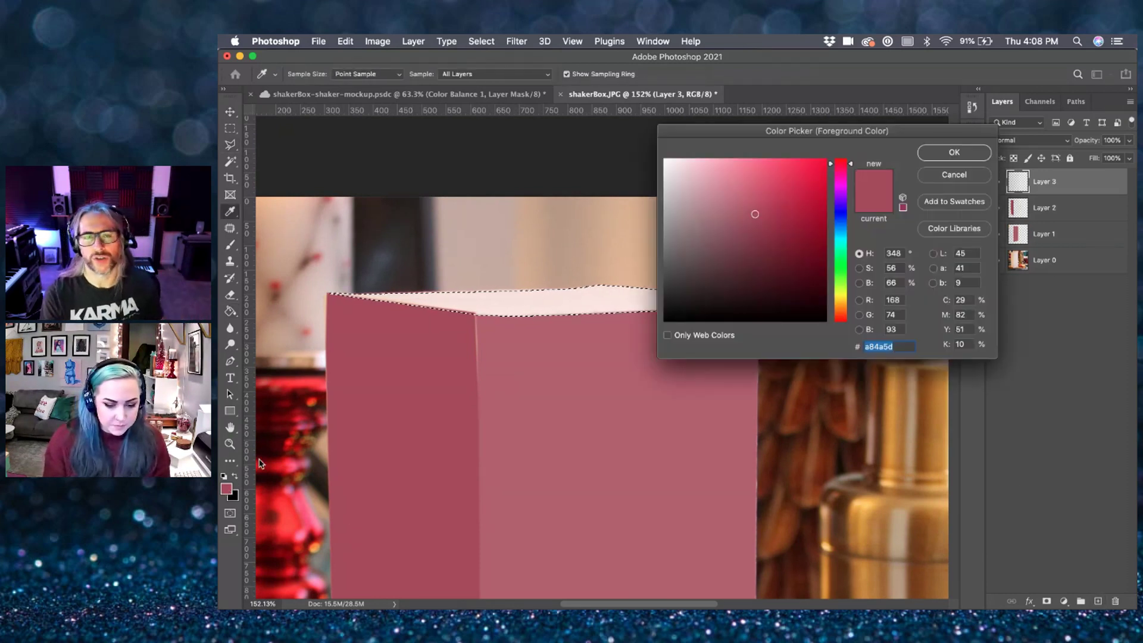
left_click(784, 224)
key("Return")
key("alt+BackSpace")
key("super+d")
key("v")
scroll(607, 302, "down", 2)
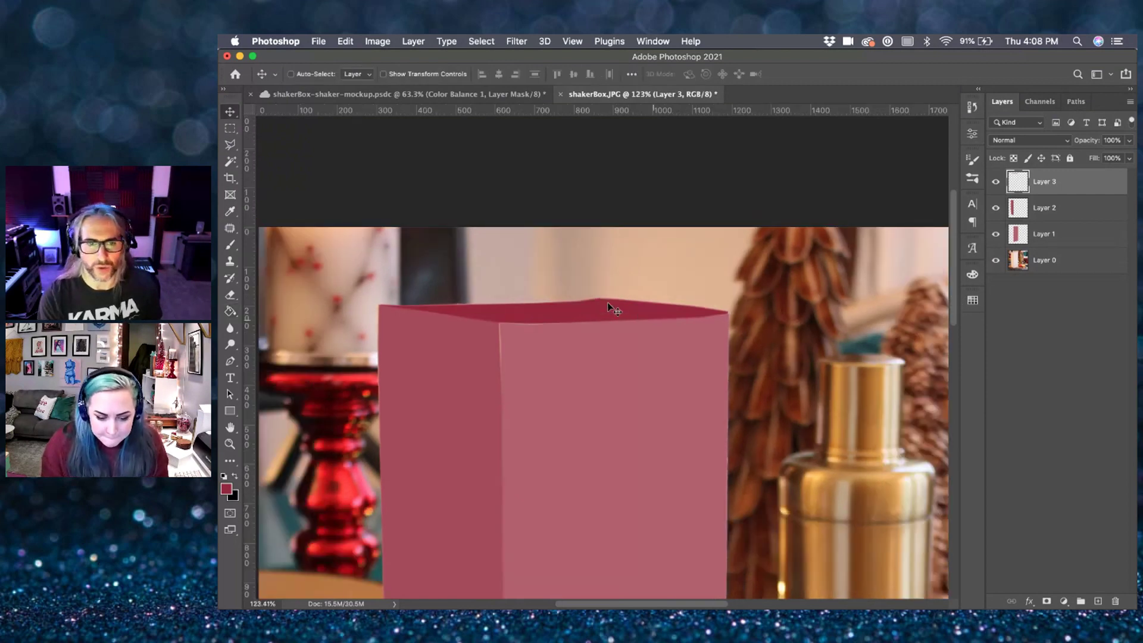
scroll(607, 302, "down", 1)
- On Layer 1, lasso the light gap at the upper end of the box's front vertical edge and paint it with the sampled front-face rose
scroll(463, 337, "up", 4)
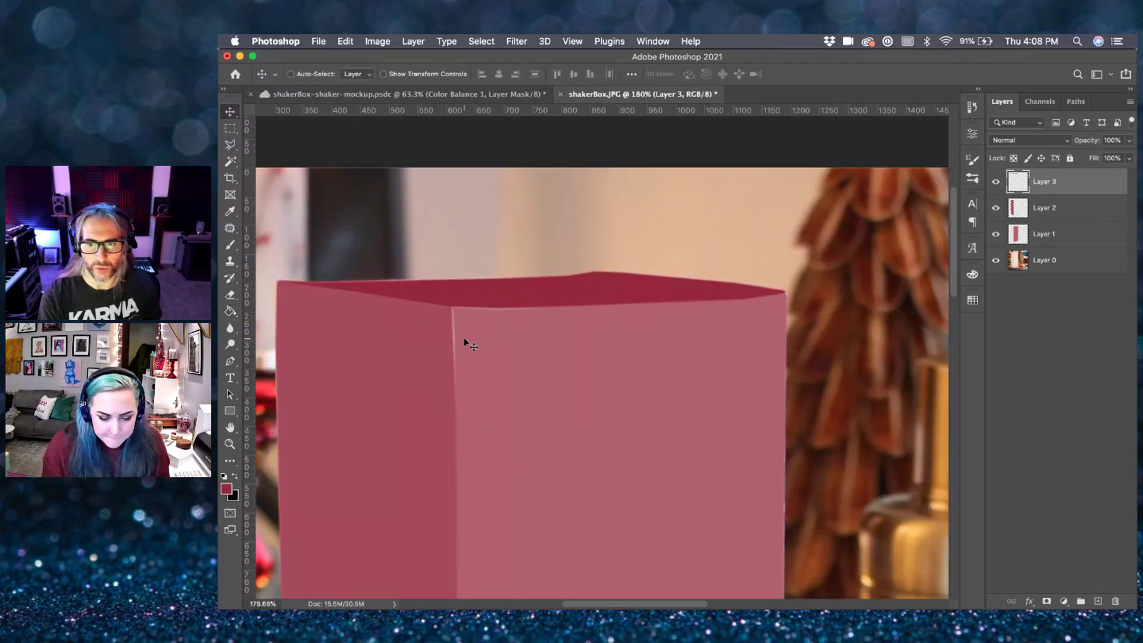
left_click(1043, 236)
key("l")
left_click(451, 309)
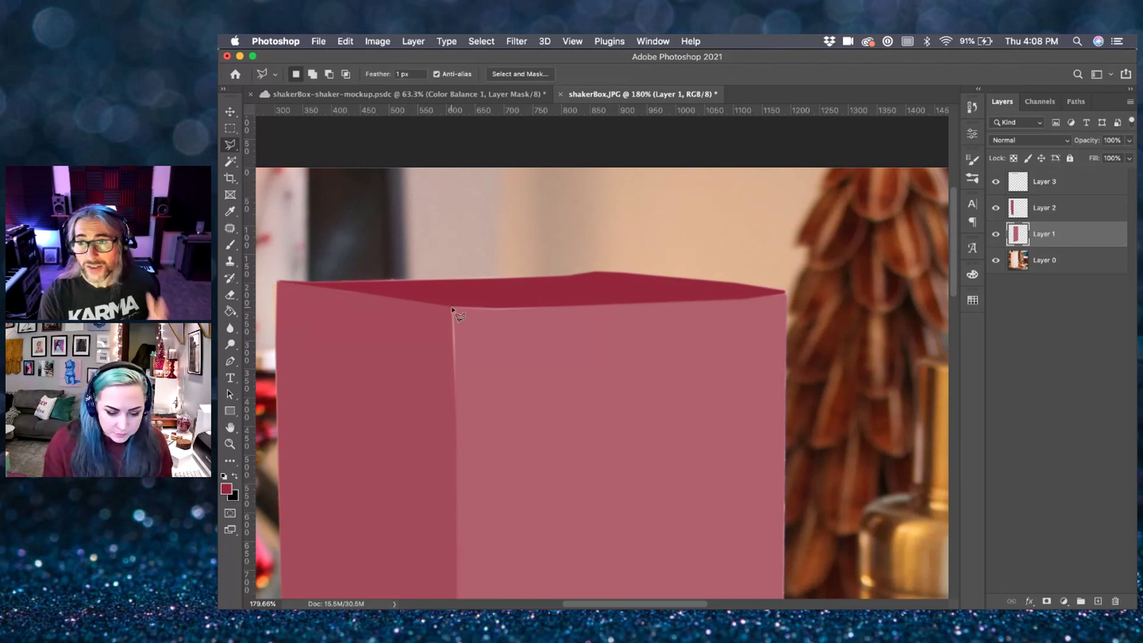
left_click(454, 397)
left_click(539, 336)
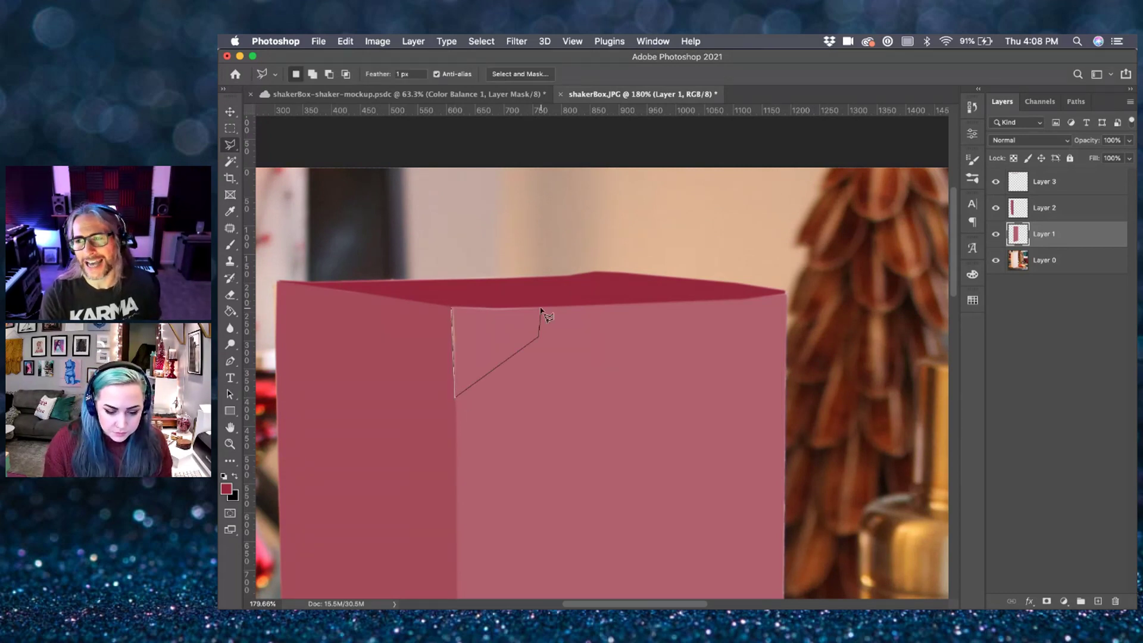
left_click(540, 308)
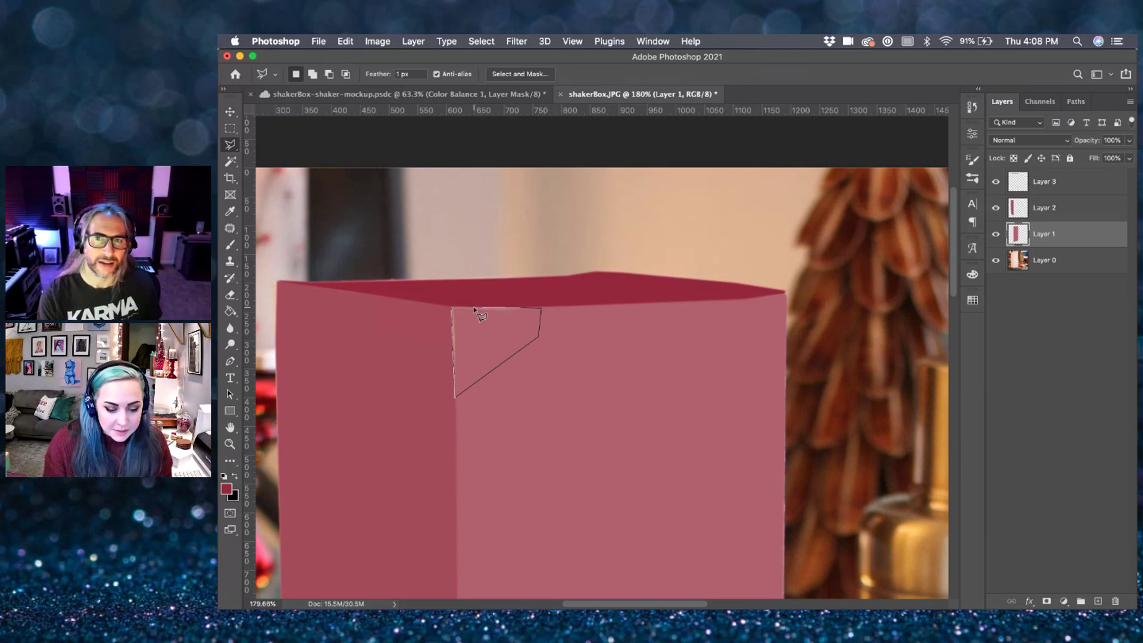
left_click(452, 309)
key("b")
left_click(480, 327, "alt")
left_click_drag(455, 326, 458, 384)
key("super+d")
- Select the light gap along the lower part of the front vertical edge on Layer 1, paint it with the front-face rose and deselect
scroll(601, 454, "down", 5)
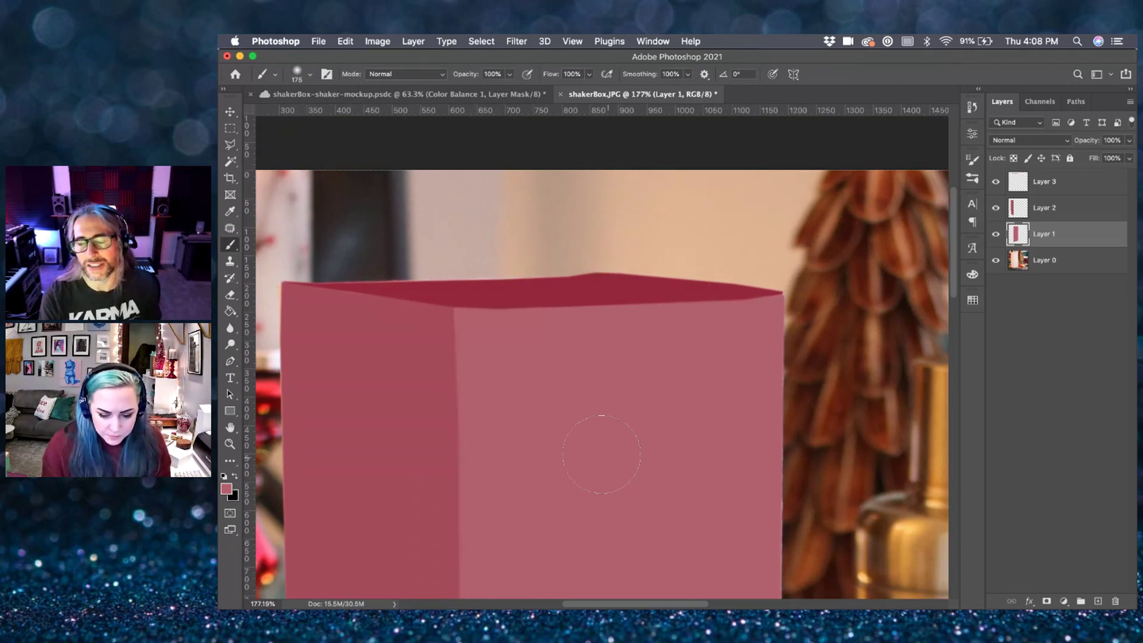
scroll(601, 454, "down", 3)
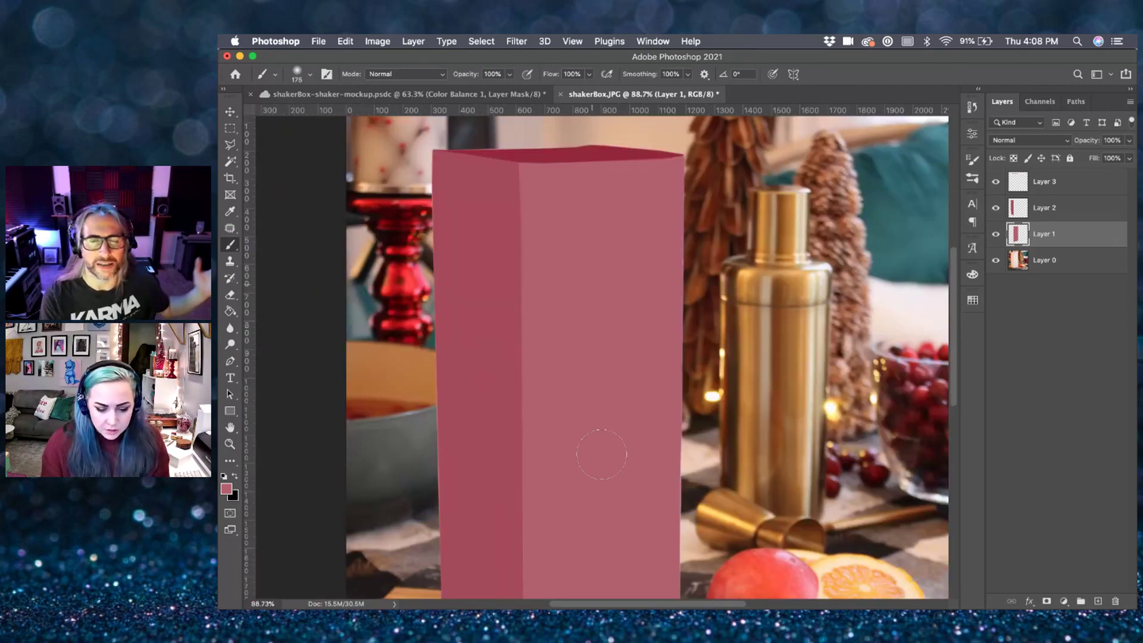
scroll(601, 454, "down", 1)
scroll(589, 458, "down", 5)
scroll(566, 458, "up", 1)
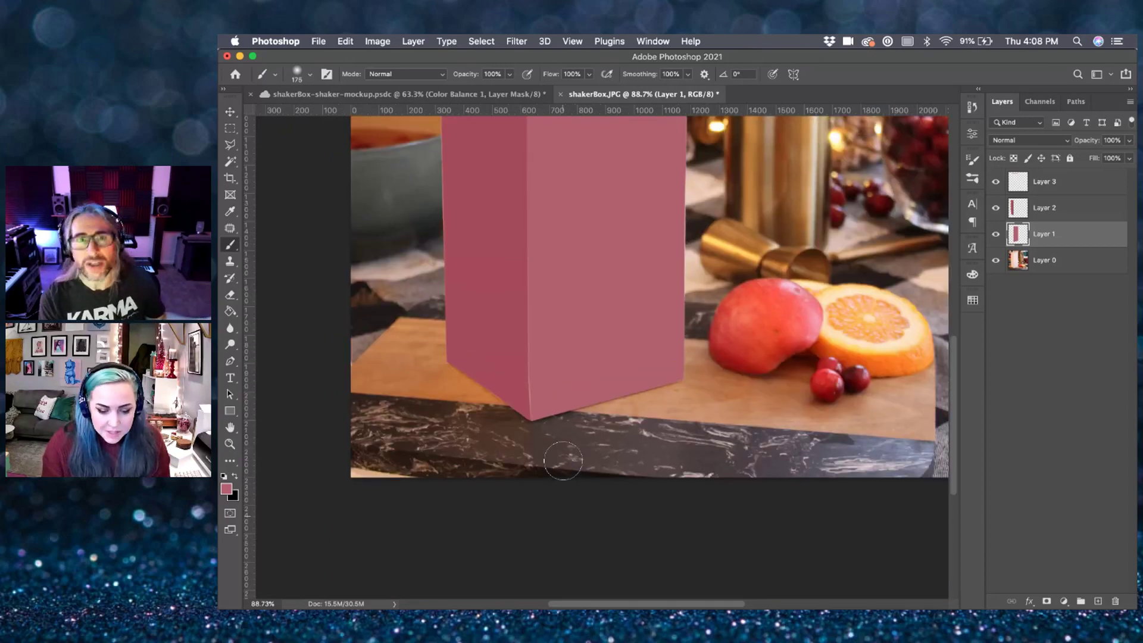
key("l")
scroll(496, 430, "up", 4)
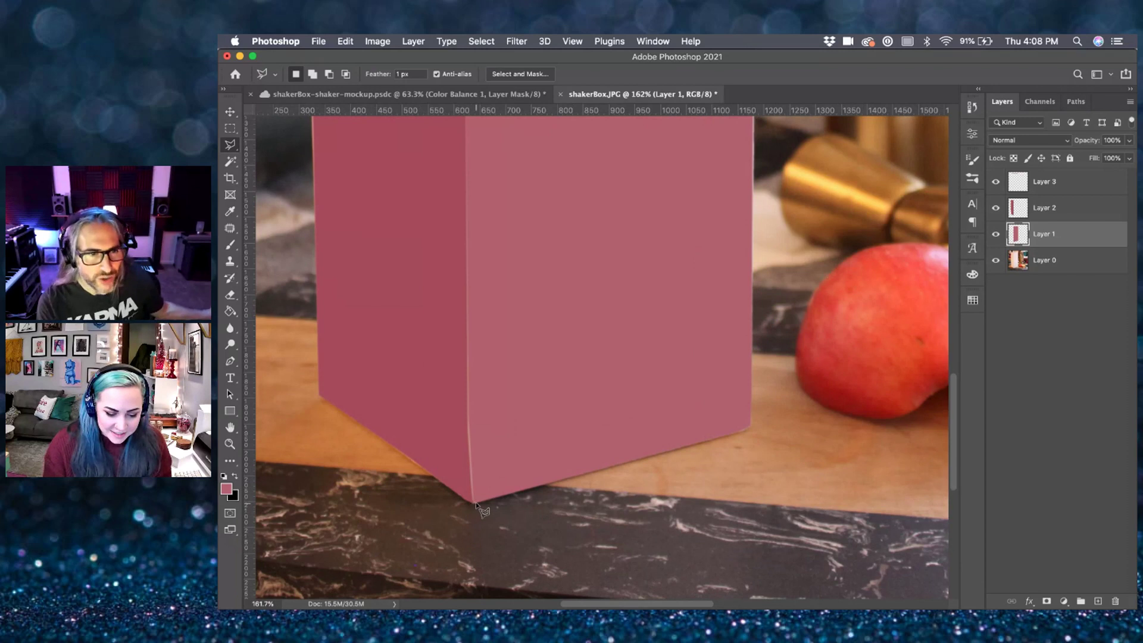
left_click(473, 501)
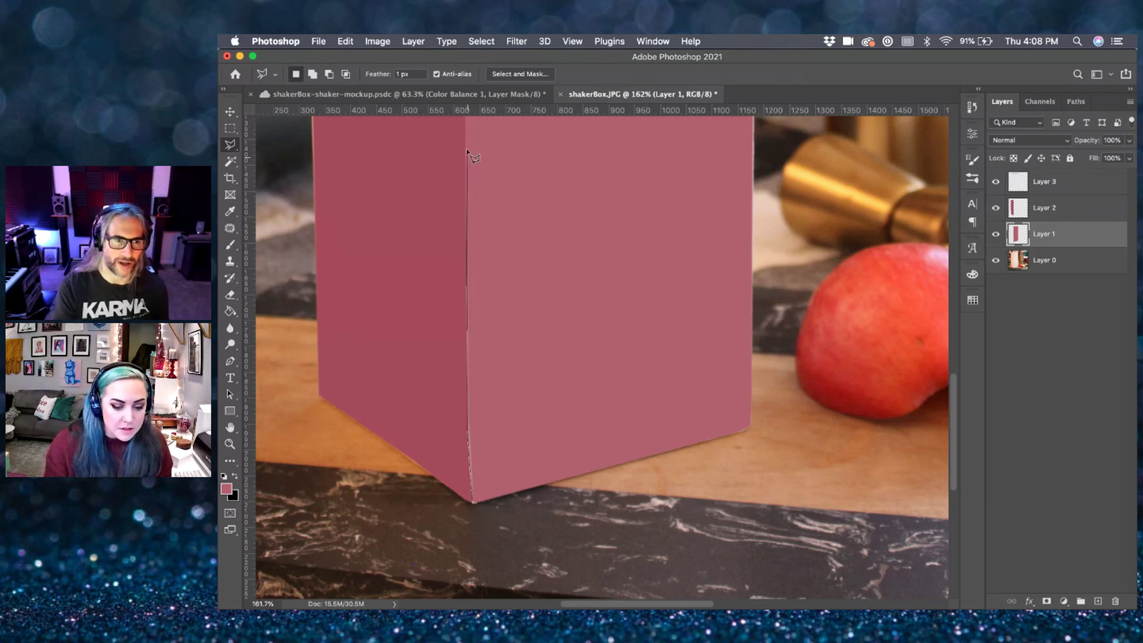
left_click(466, 124)
left_click(537, 166)
double_click(511, 431)
key("b")
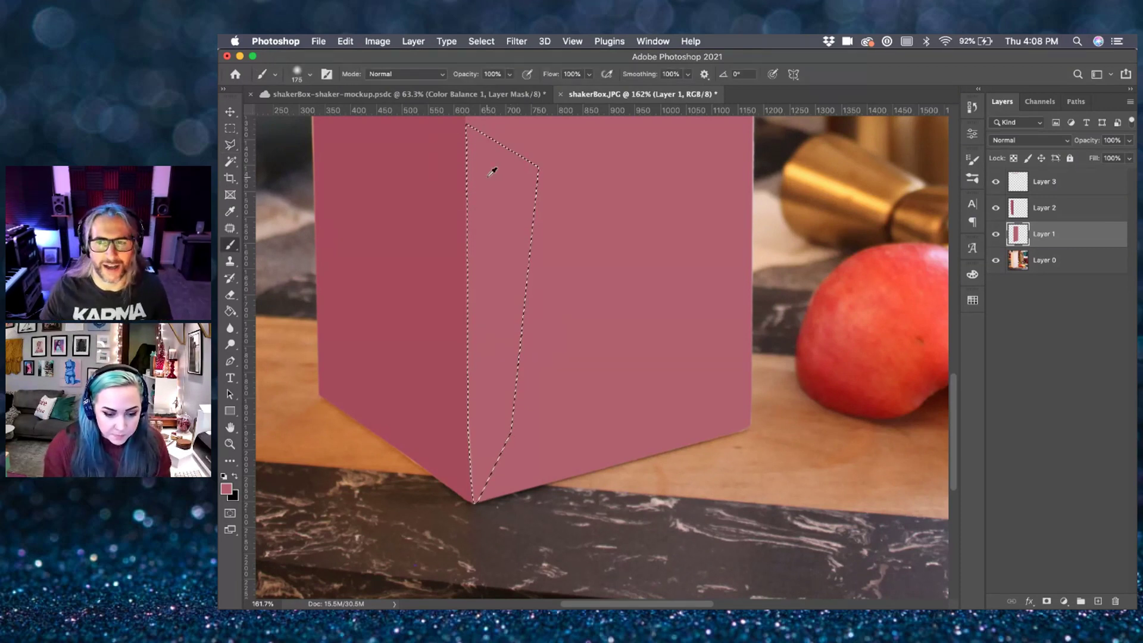
key("cmd+d")
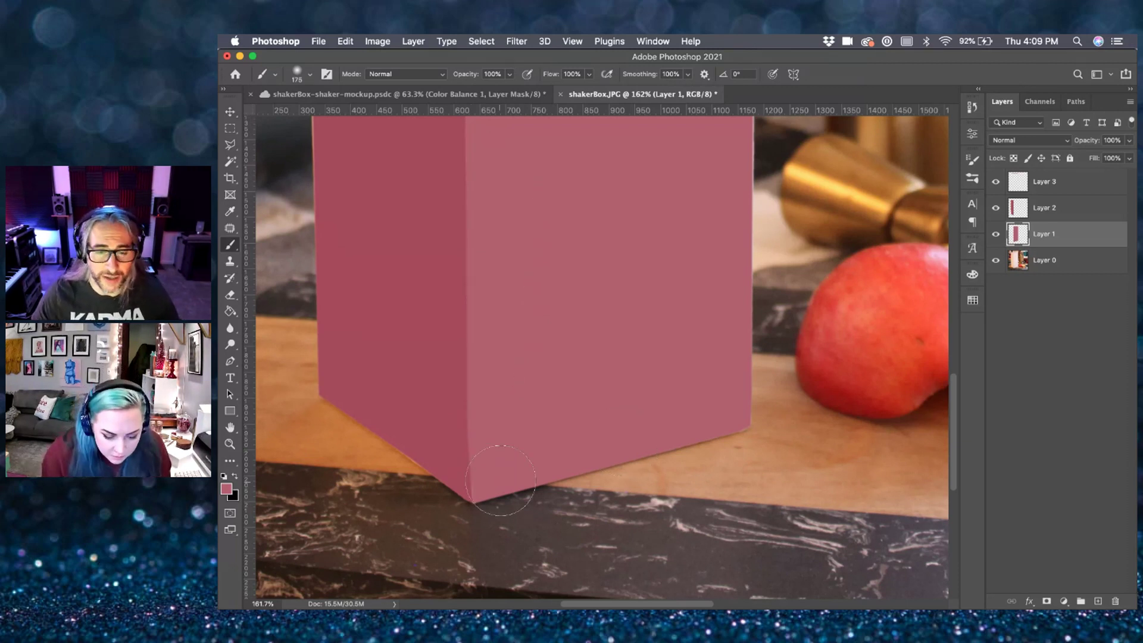
- Reduce the brush to a very small size for touching up the box's bottom front corner on Layer 1
key("cmd+plus")
scroll(417, 491, "left", 5)
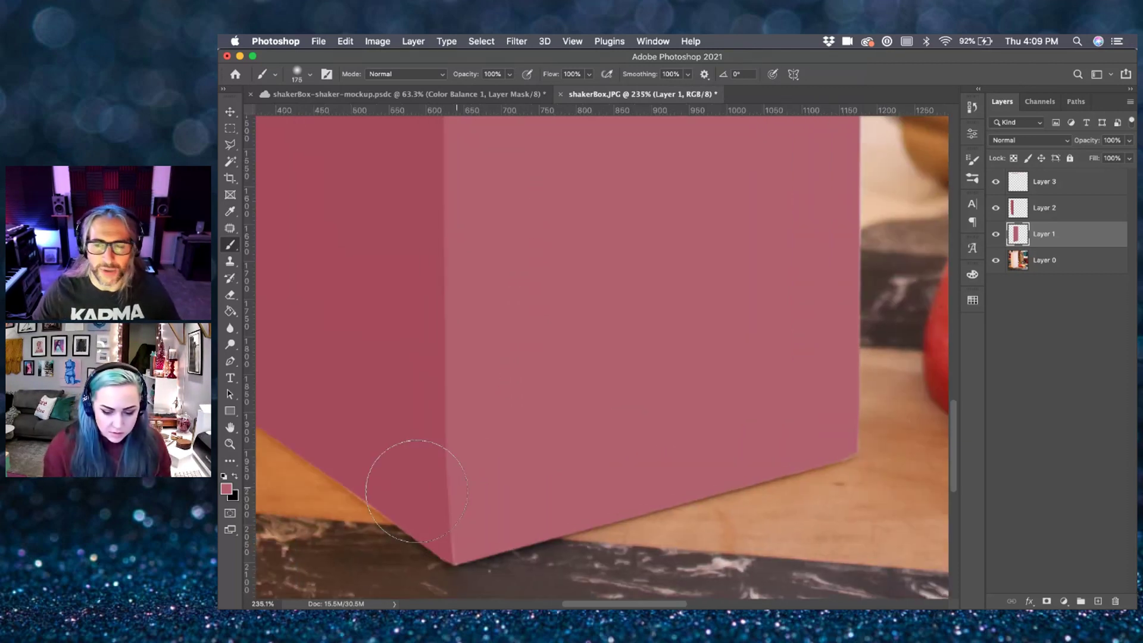
key("bracketleft")
key("bracketleft")
key("bracketleft")
key("bracketleft")
key("bracketleft")
key("bracketleft")
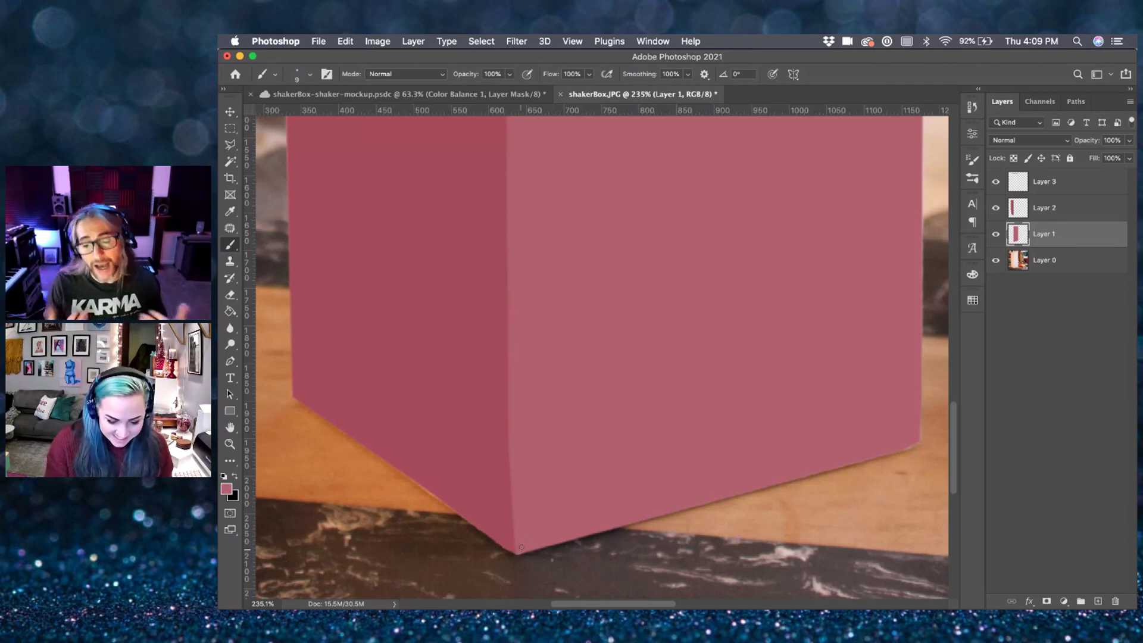
- Hide and show the three coloured face layers to compare them with the white box in the photo
scroll(521, 546, "down", 5)
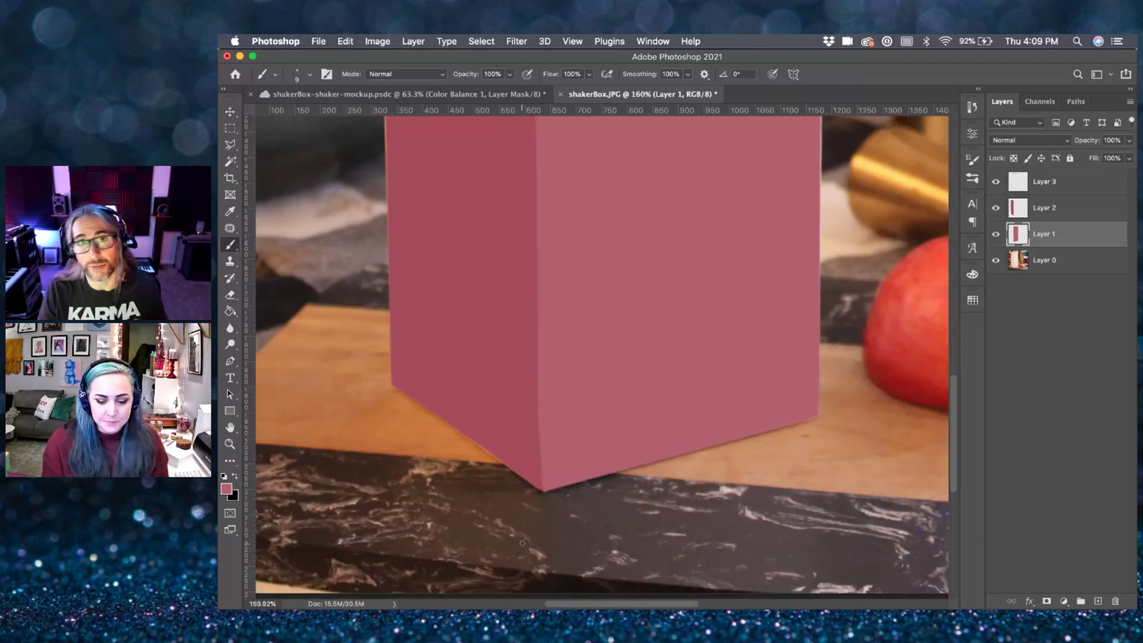
scroll(522, 543, "down", 4)
scroll(620, 410, "down", 3)
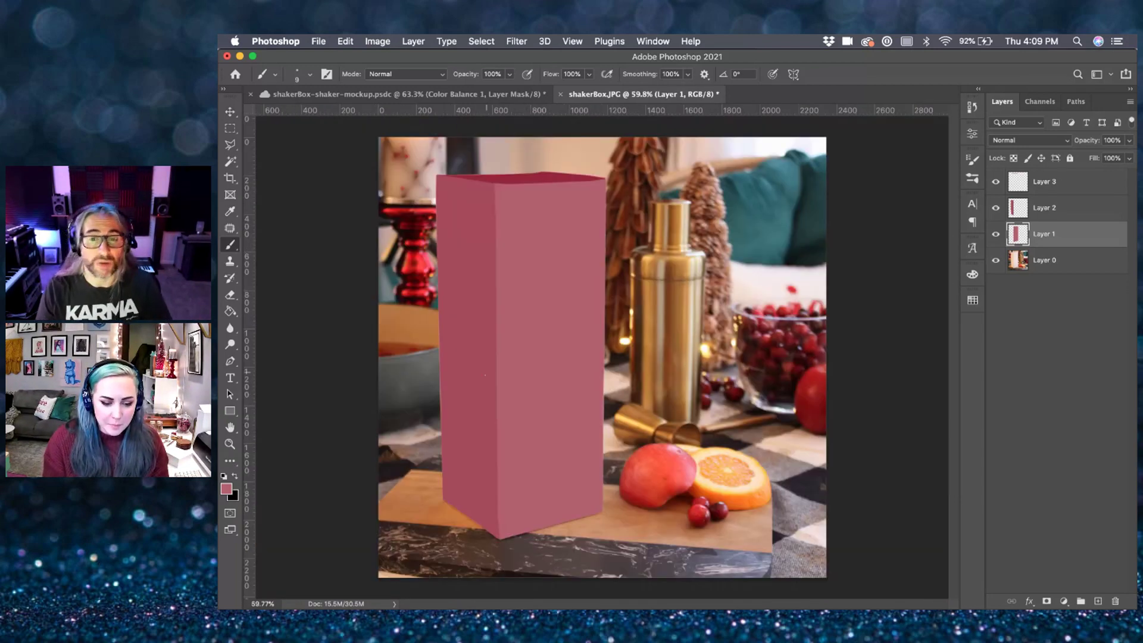
key("v")
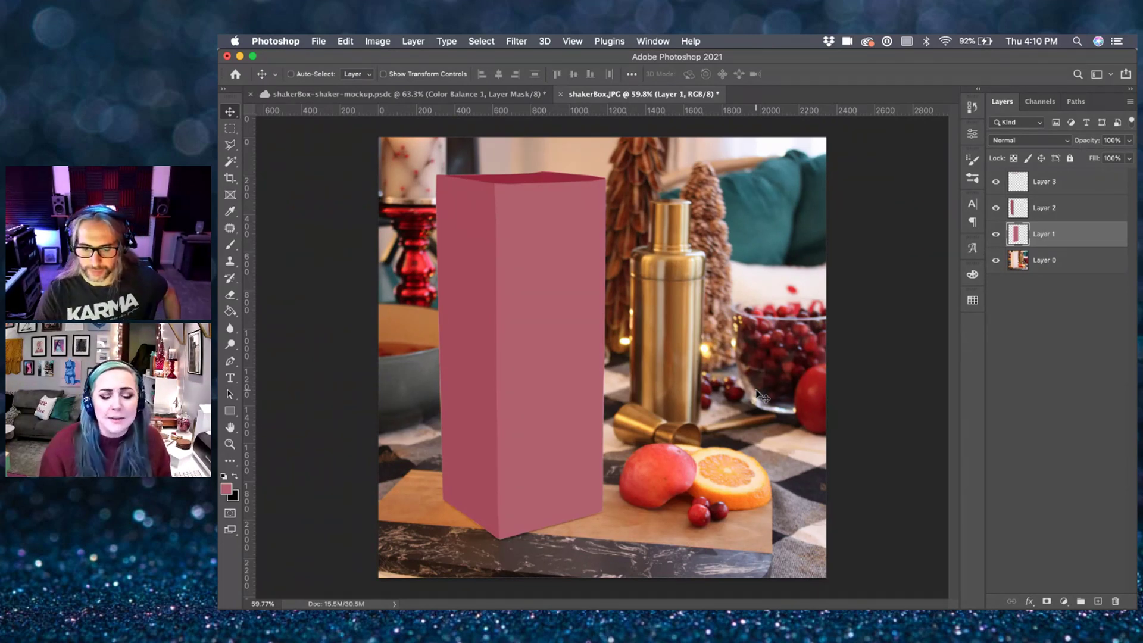
scroll(738, 334, "up", 2)
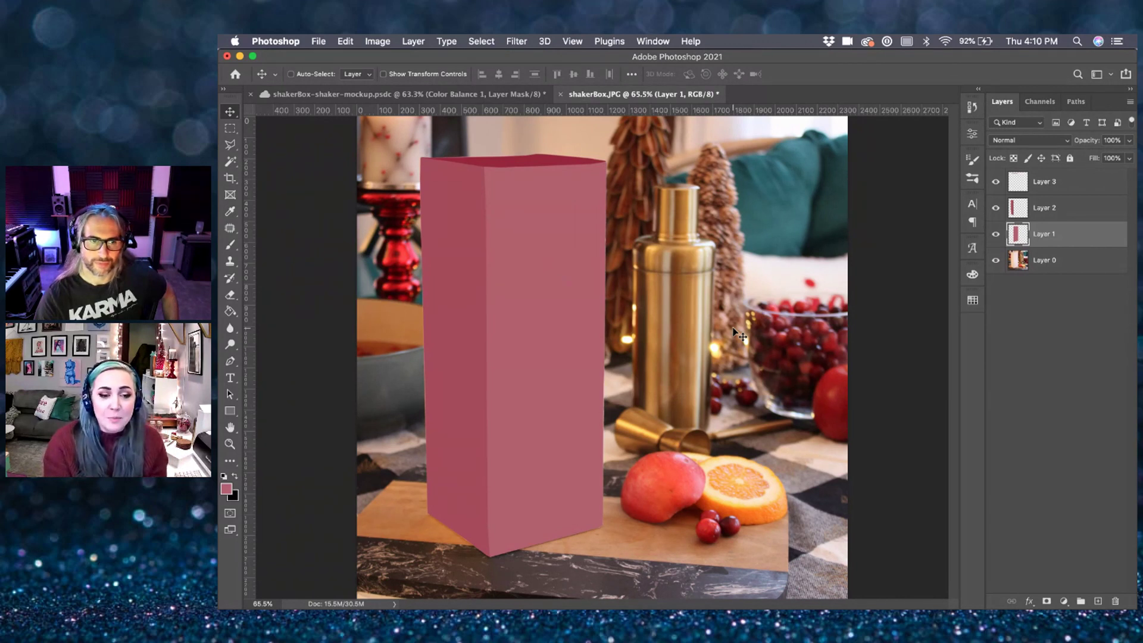
left_click(994, 182)
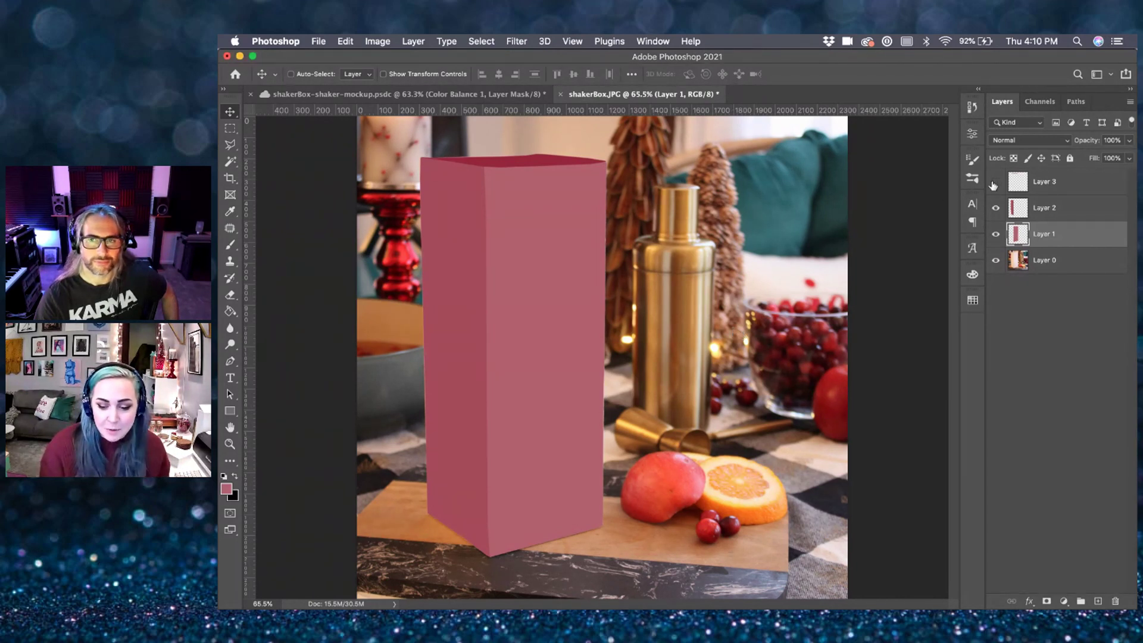
left_click(993, 207)
left_click(993, 234)
left_click(993, 208)
left_click(993, 190)
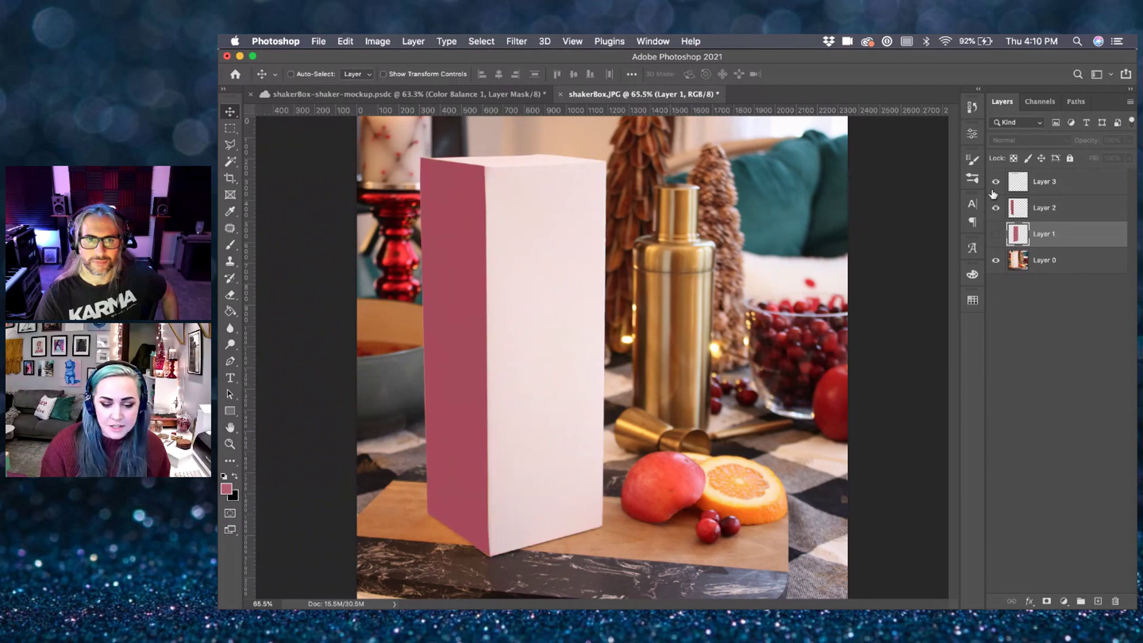
left_click(995, 234)
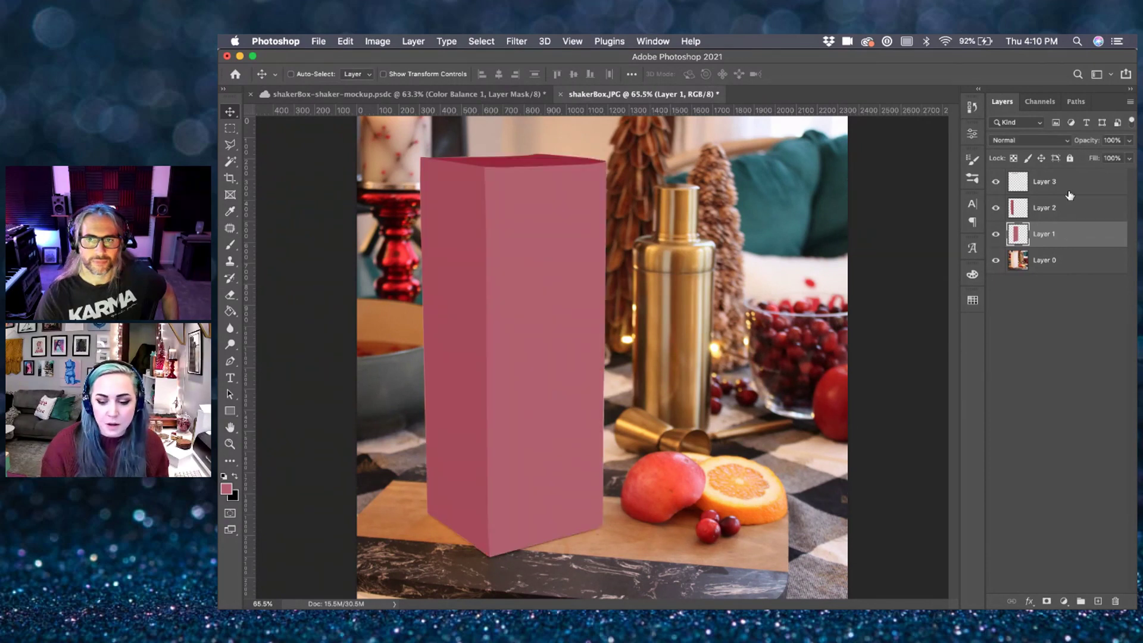
- Group the three coloured face layers and name the group placeholder
left_click(1069, 191, "shift")
key("super+g")
double_click(1042, 176)
type("placeholder")
key("Return")
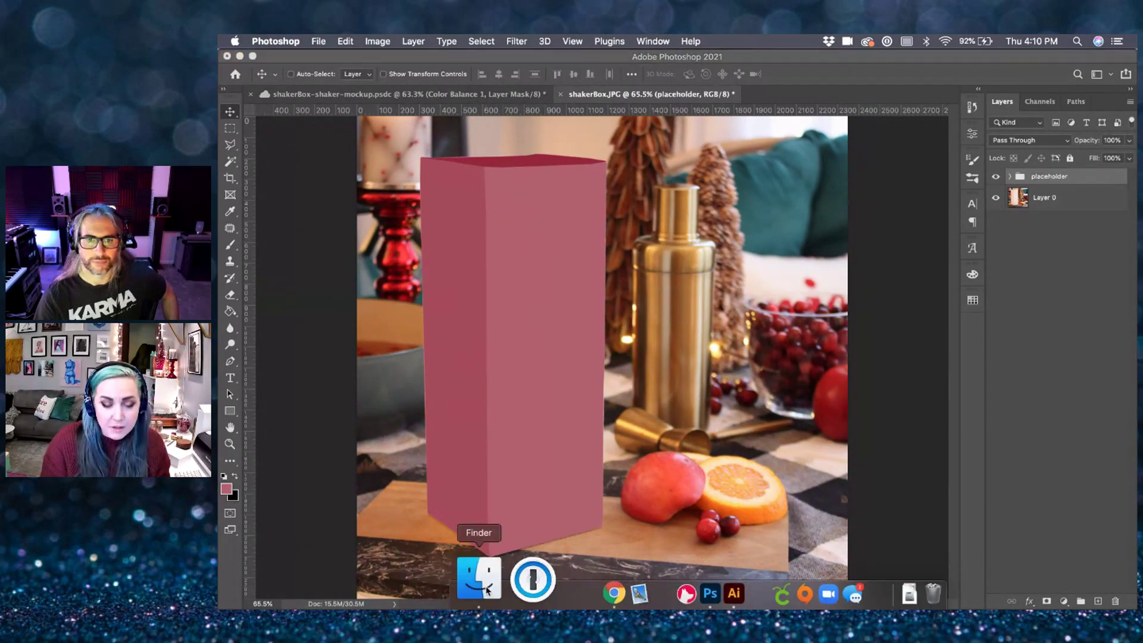
left_click(487, 589)
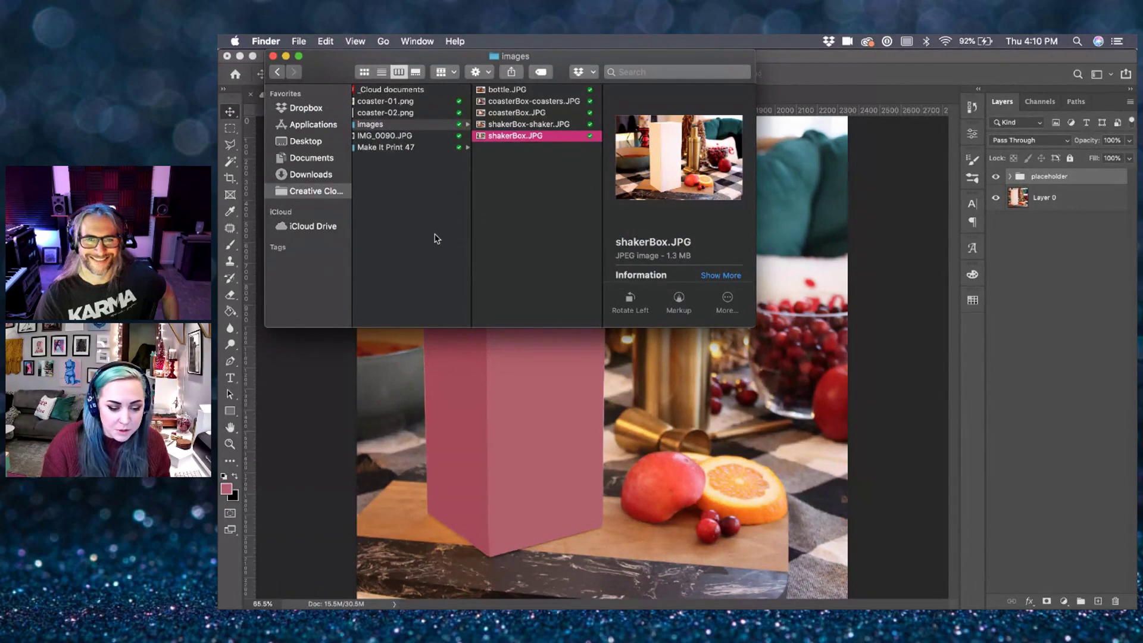
mouse_move(370, 605)
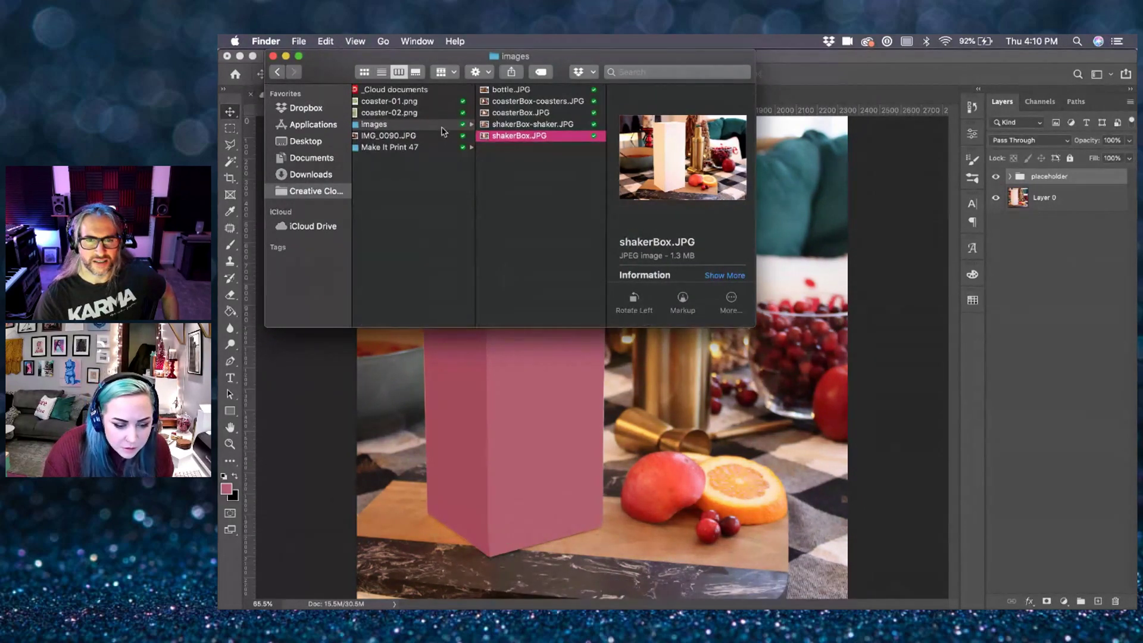
key("super+o")
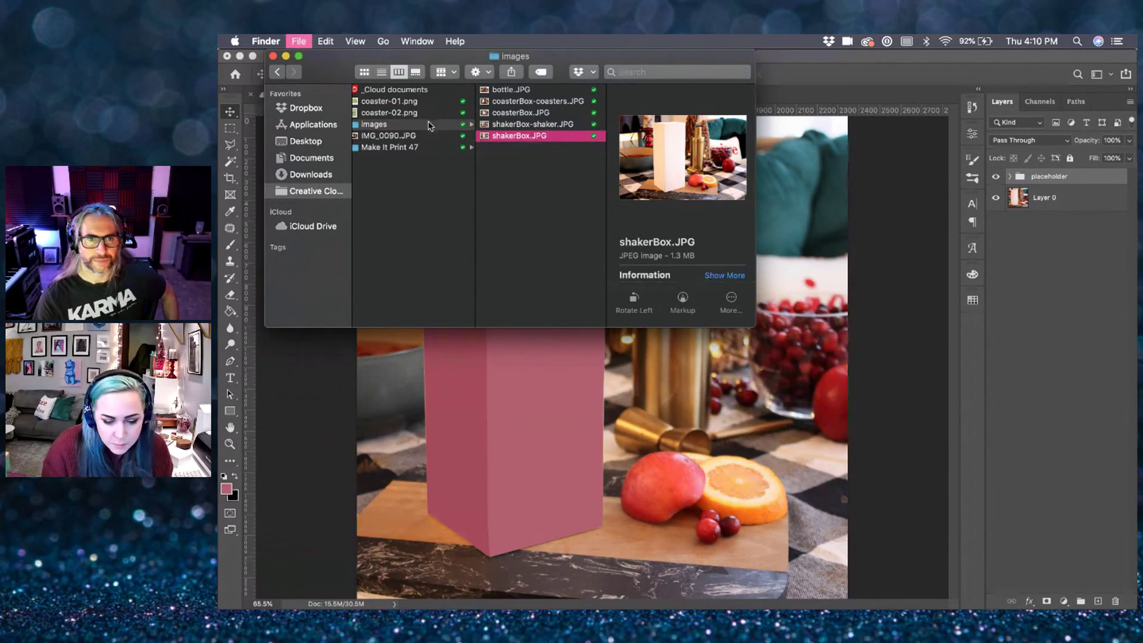
left_click(798, 57)
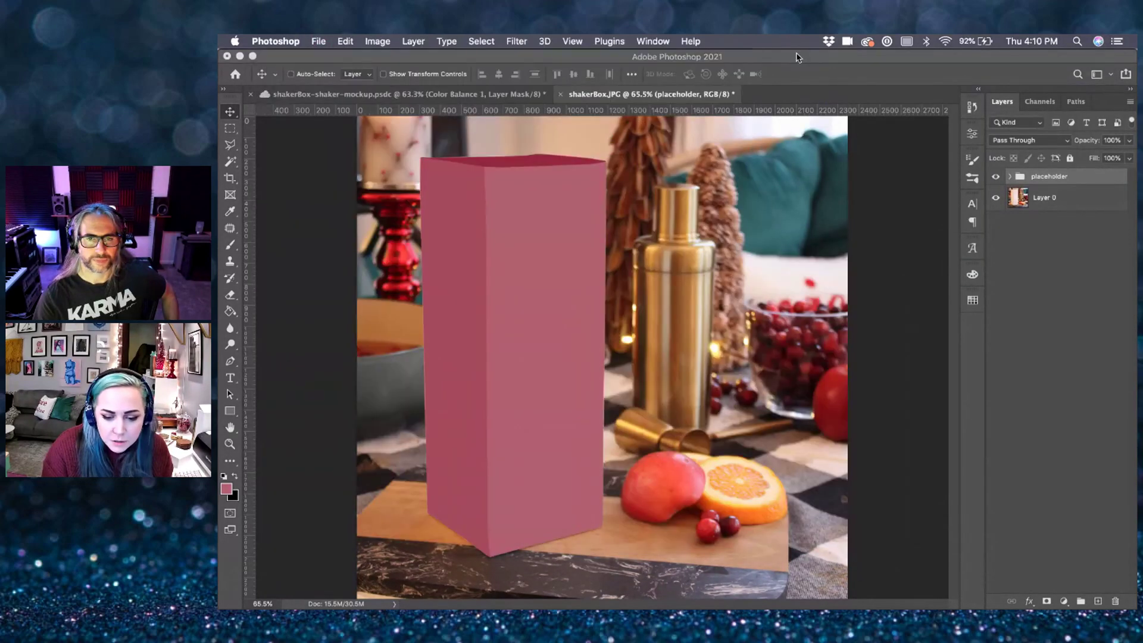
- Duplicate the shakerHoliday-03 smart object layer from shakerBox-shaker-mockup.psdc into the shakerBox.JPG document
key("ctrl+Tab")
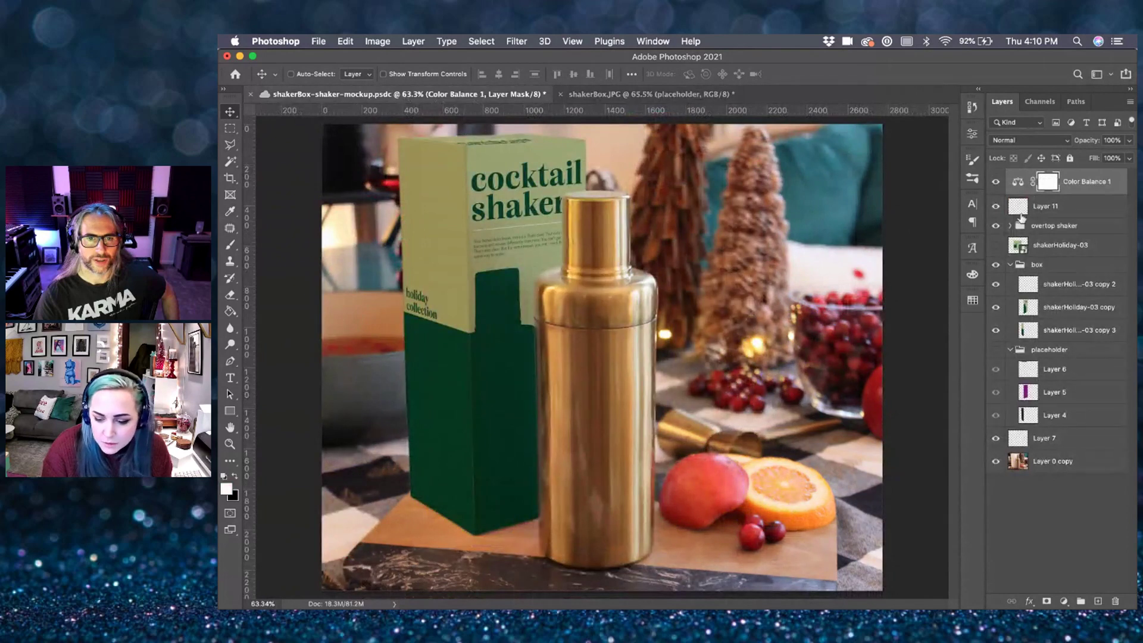
right_click(1045, 244)
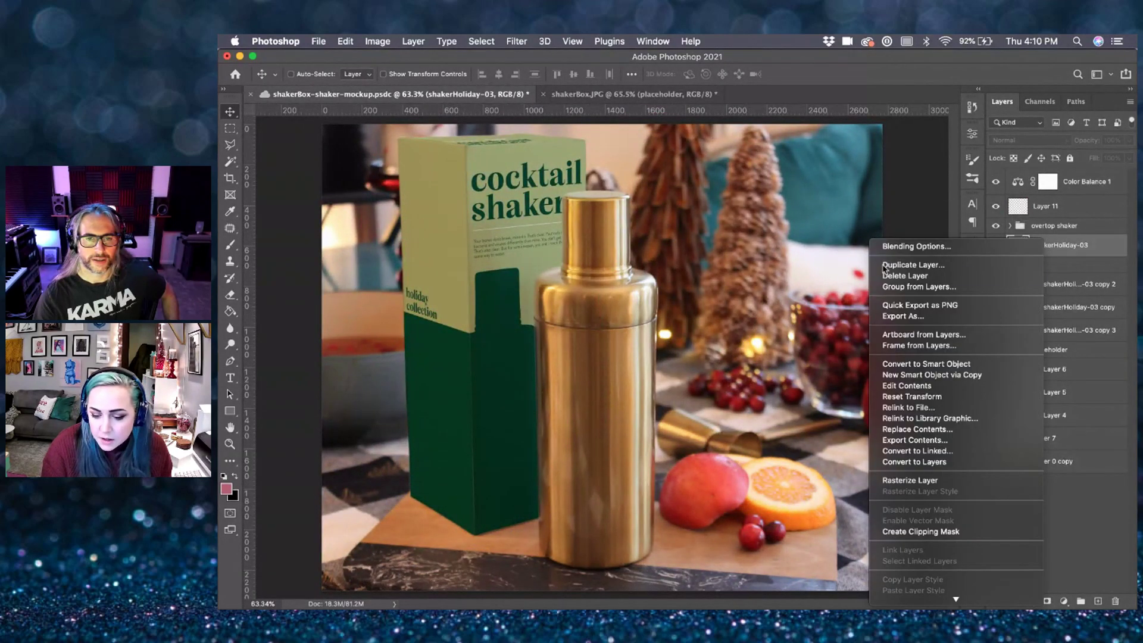
left_click(910, 265)
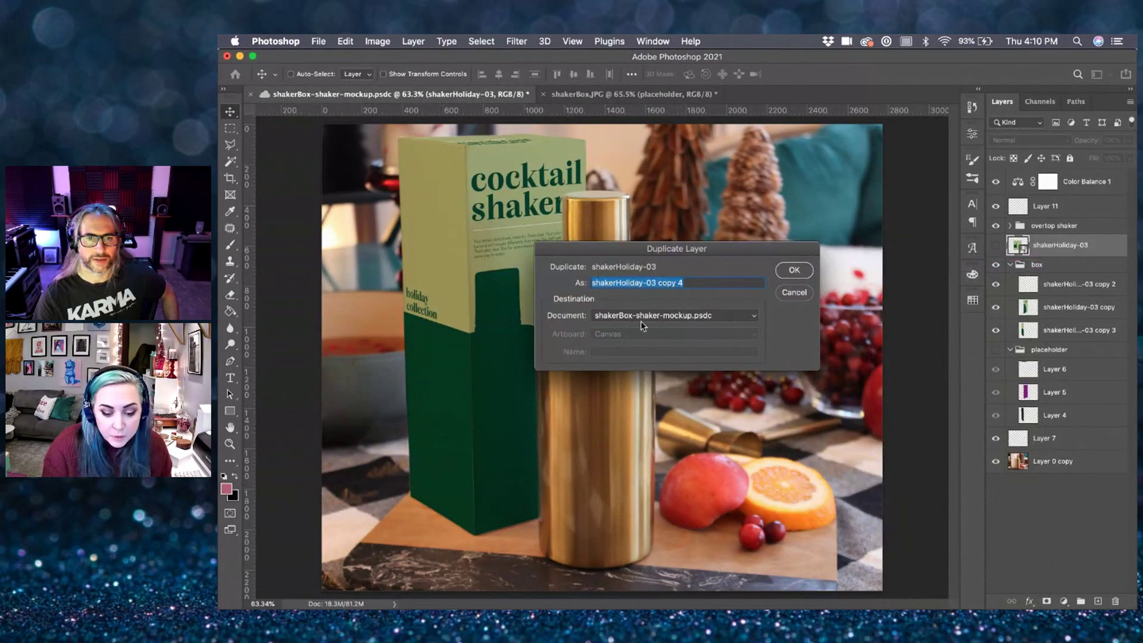
left_click(646, 320)
left_click(631, 325)
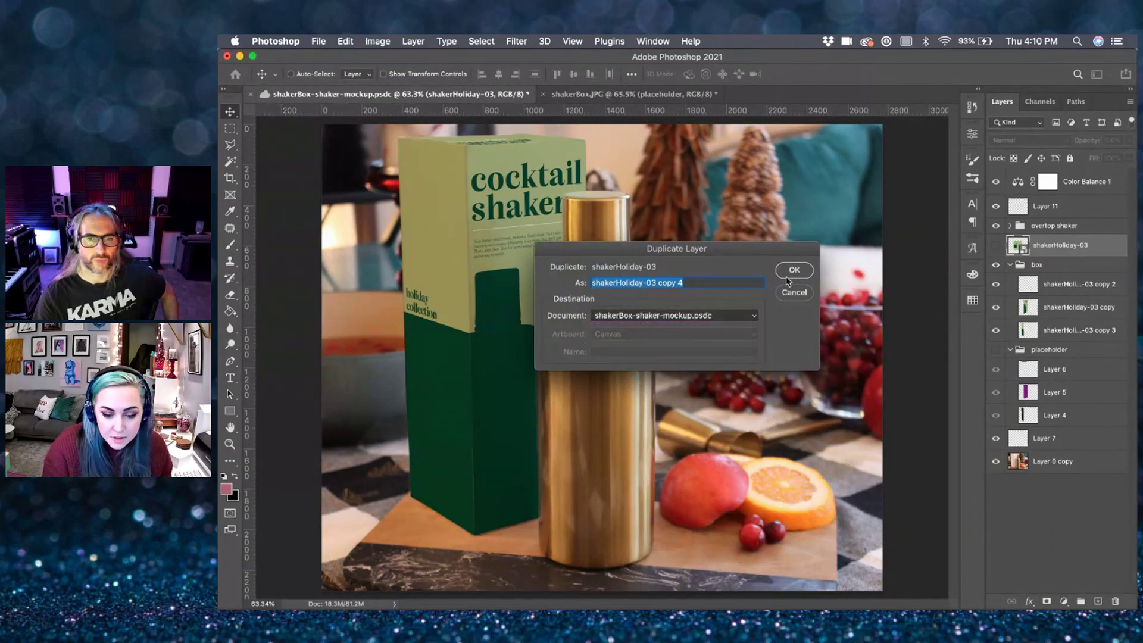
left_click(794, 270)
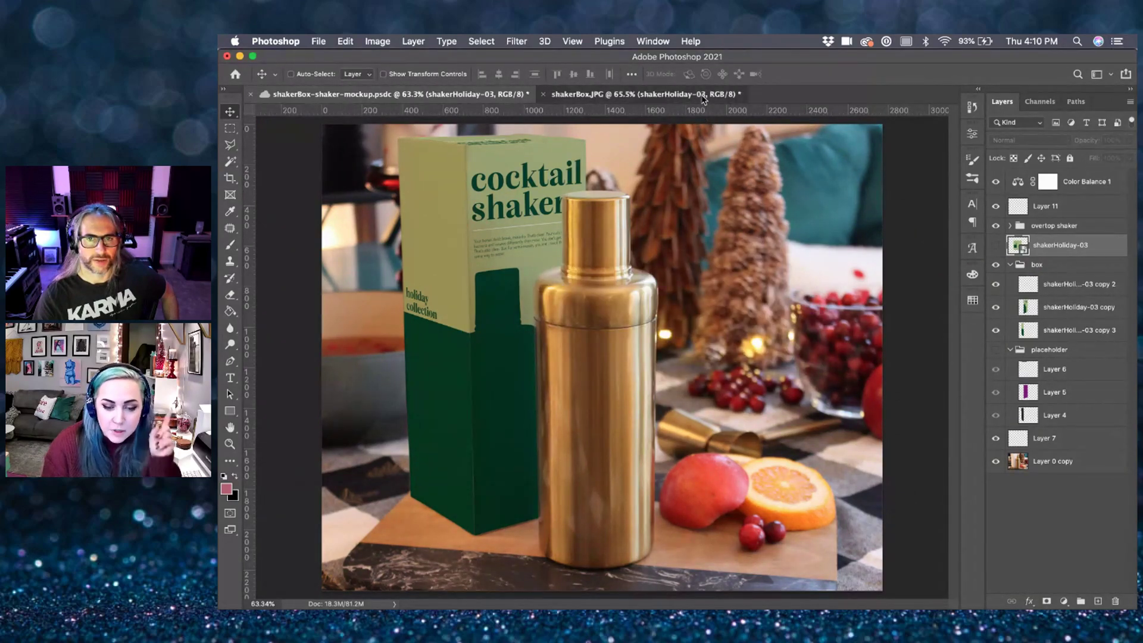
- Save the shakerBox.JPG document as the cloud document shakerBox in the bougieBar folder
left_click(554, 93)
left_click(318, 41)
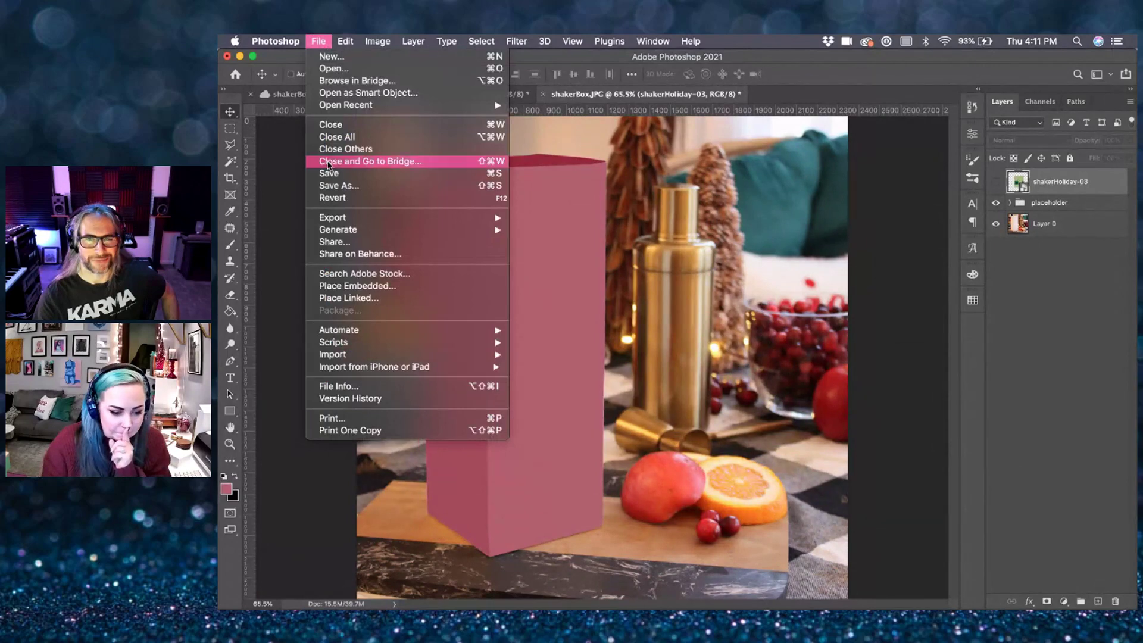
left_click(335, 176)
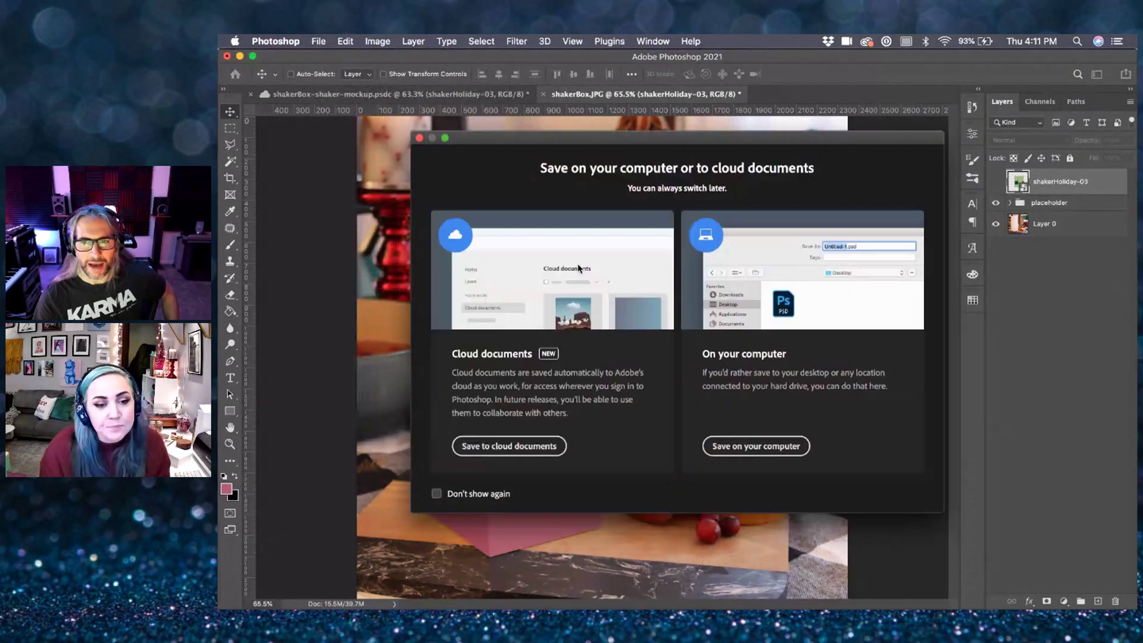
left_click(540, 447)
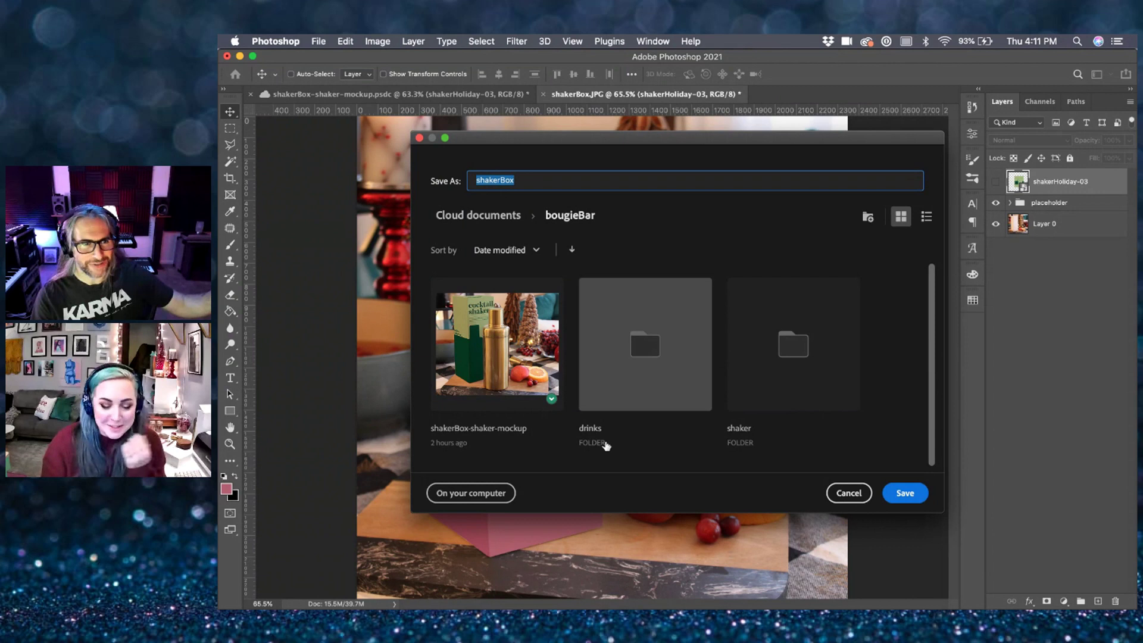
left_click(905, 494)
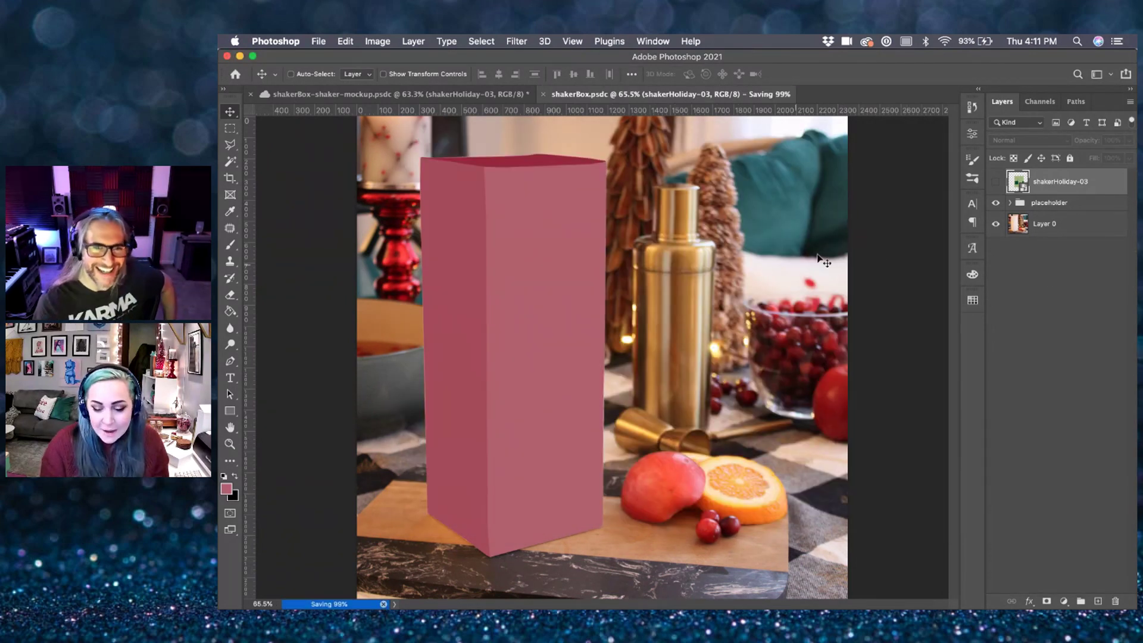
- Show the shakerHoliday-03 layer above the placeholder group, duplicate it, and hide the original
left_click(1009, 202)
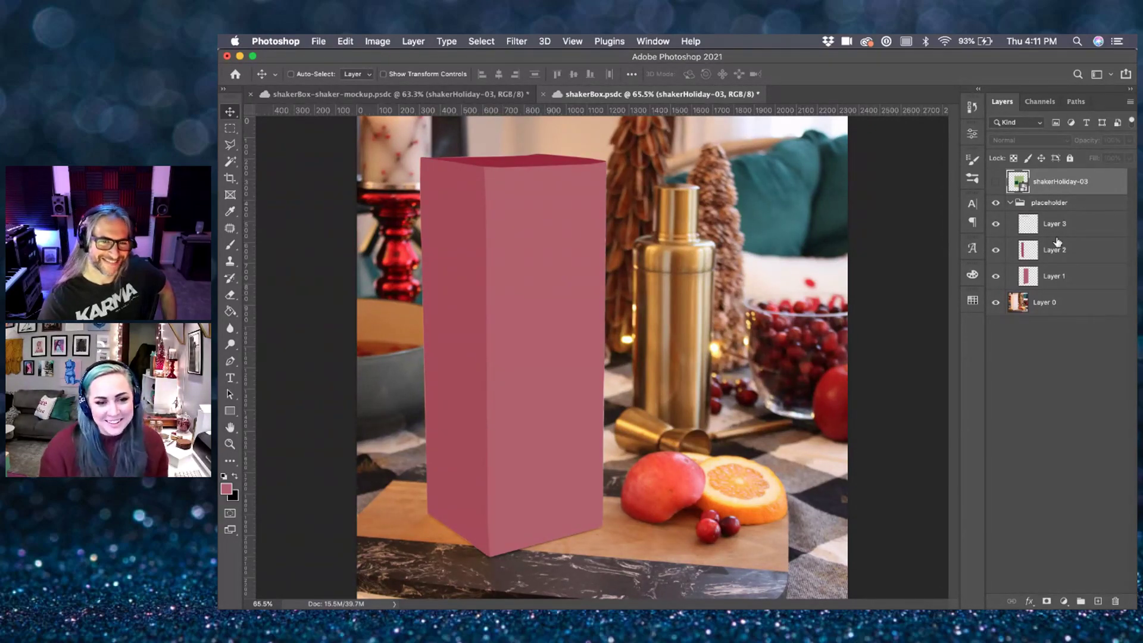
left_click(995, 181)
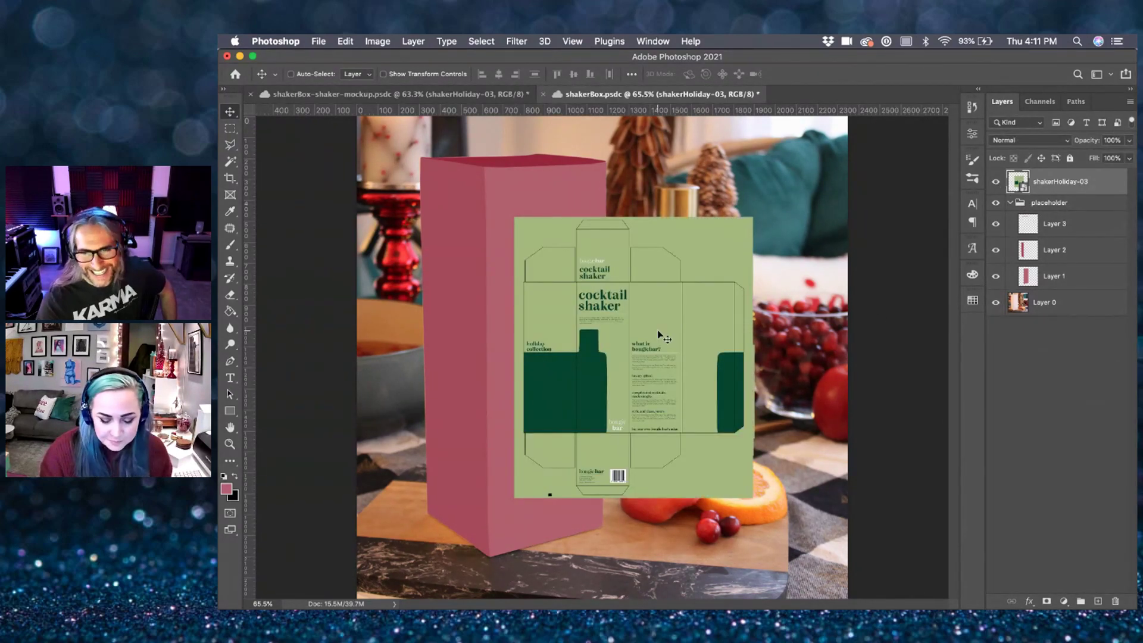
scroll(659, 334, "up", 1)
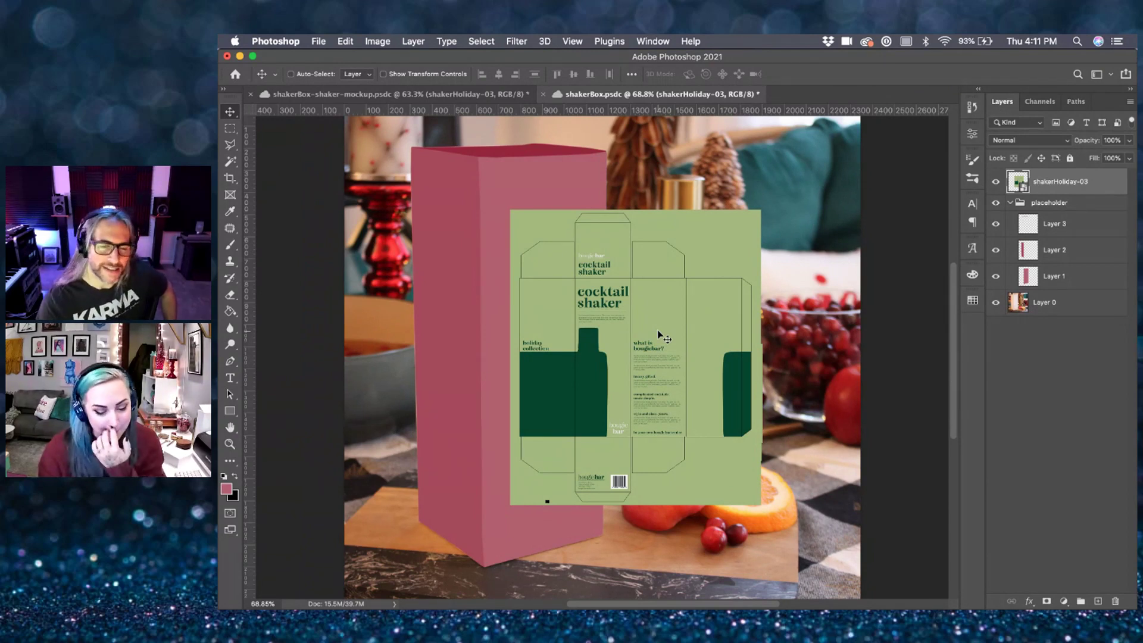
scroll(687, 319, "down", 1)
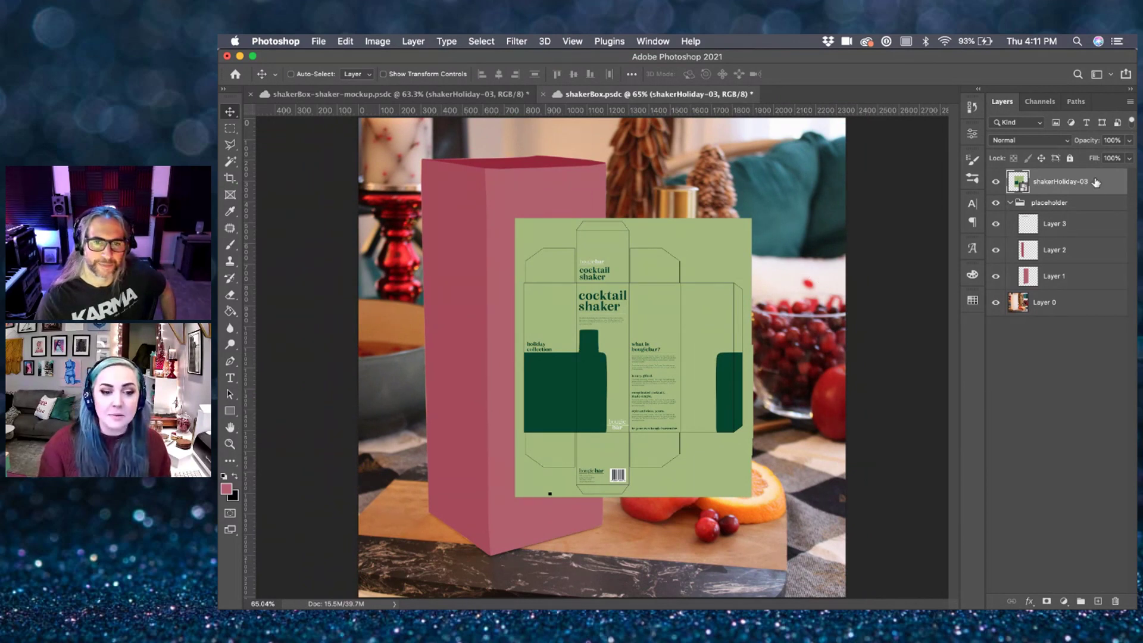
key("super+j")
left_click(995, 208)
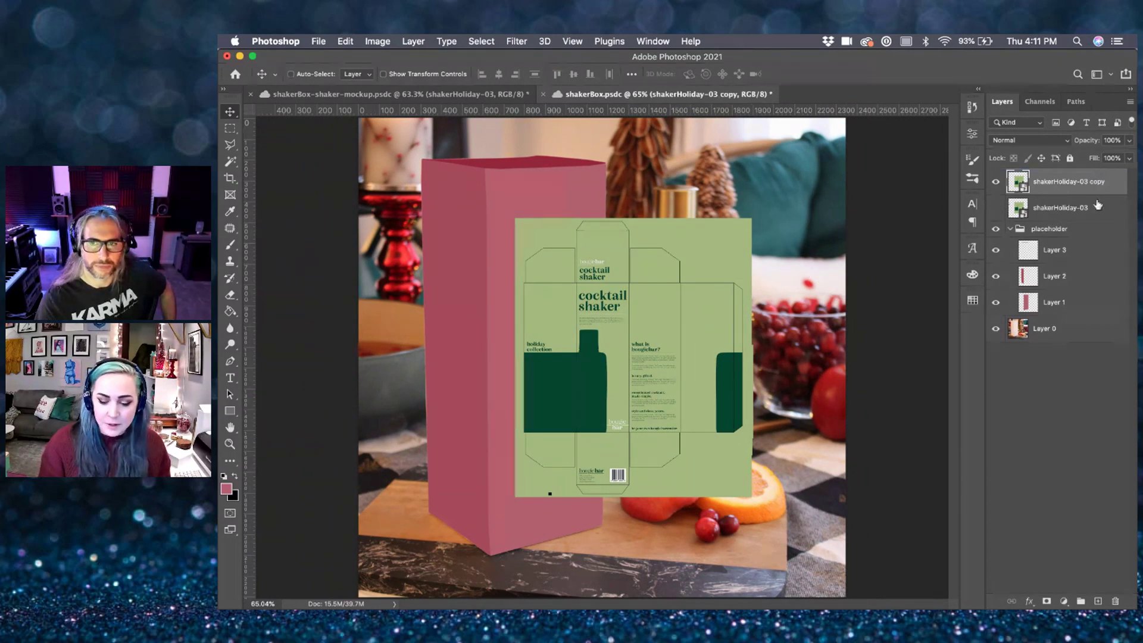
- Scale the shakerHoliday-03 copy up proportionally to about 204% and move it to cover nearly the whole photo
key("super+t")
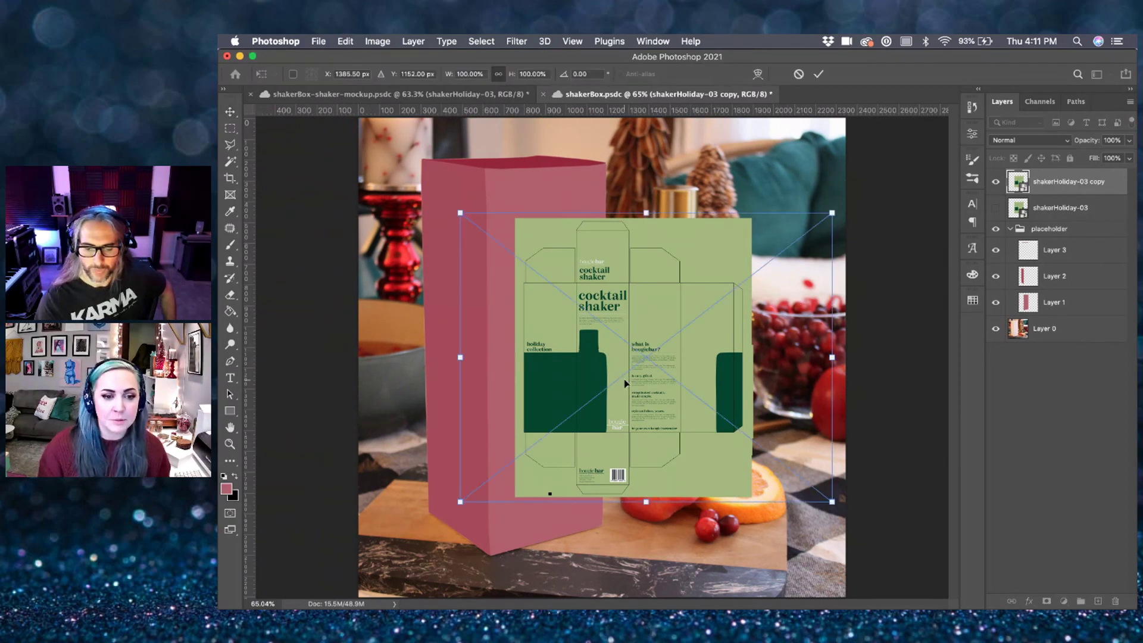
key("super+minus")
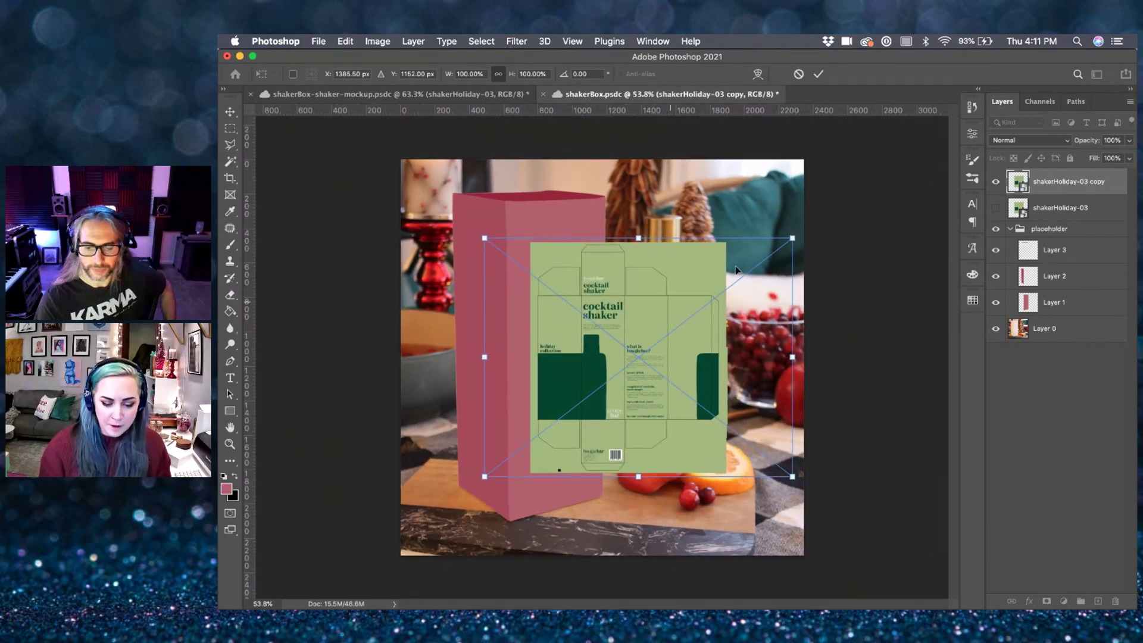
left_click_drag(793, 238, 880, 115)
left_click_drag(652, 262, 617, 300)
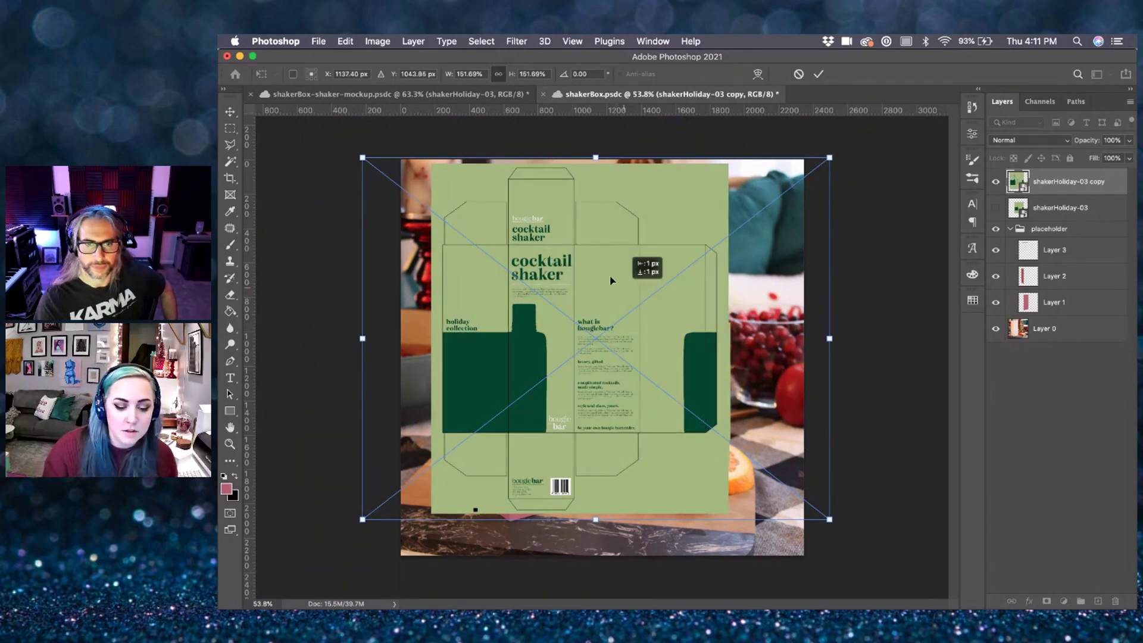
left_click_drag(620, 285, 599, 249)
left_click_drag(811, 485, 917, 570)
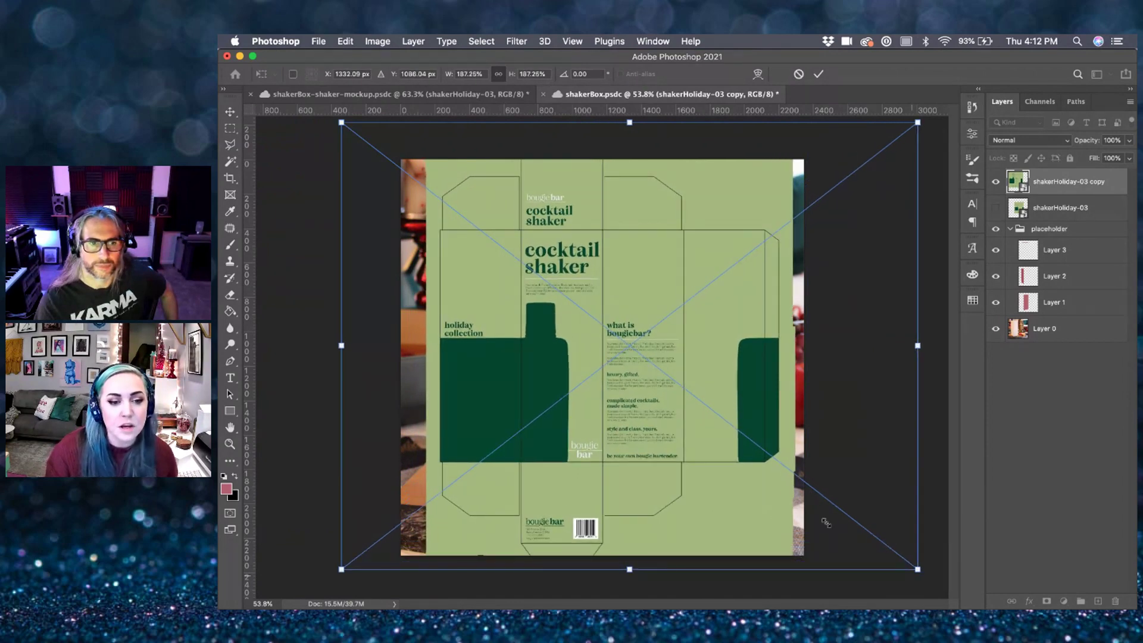
scroll(756, 481, "down", 1)
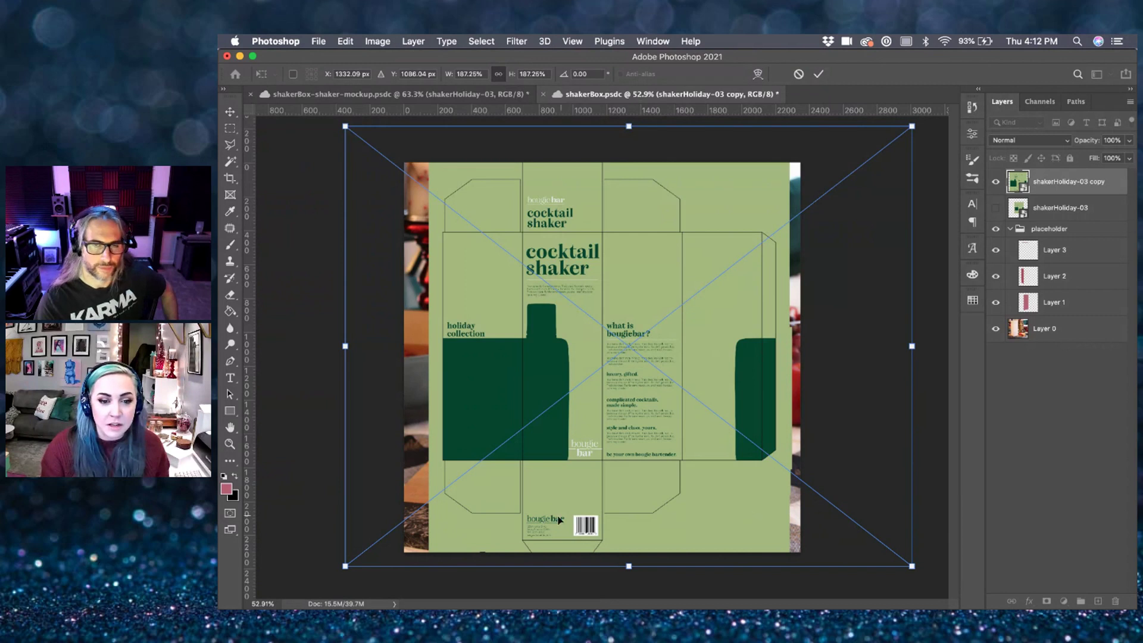
left_click_drag(345, 568, 292, 605)
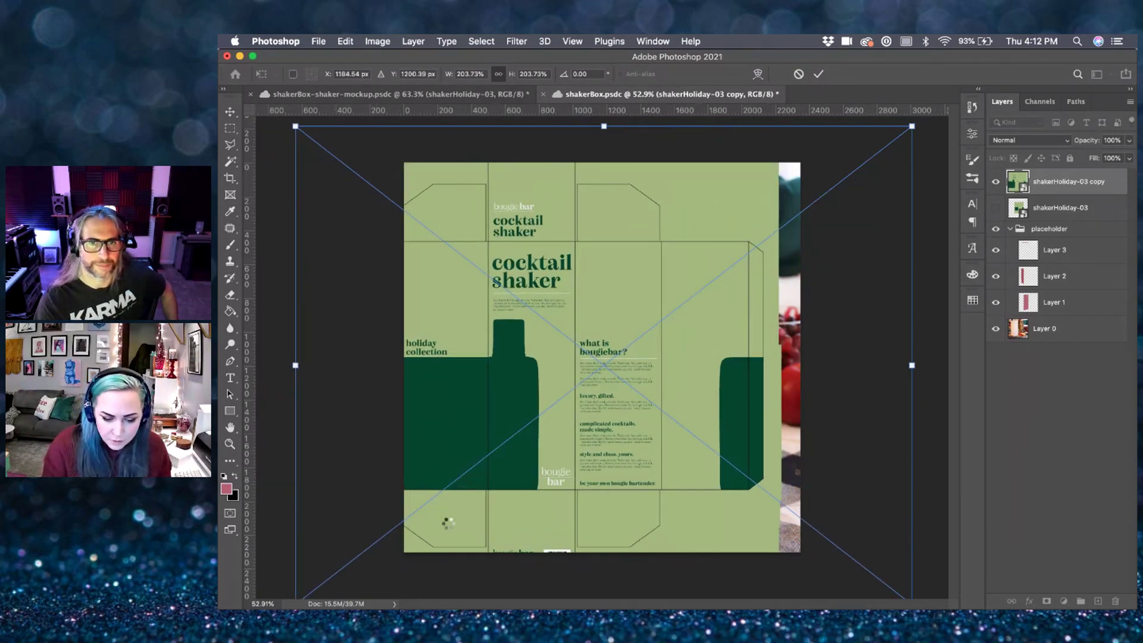
key("Return")
left_click_drag(602, 420, 628, 425)
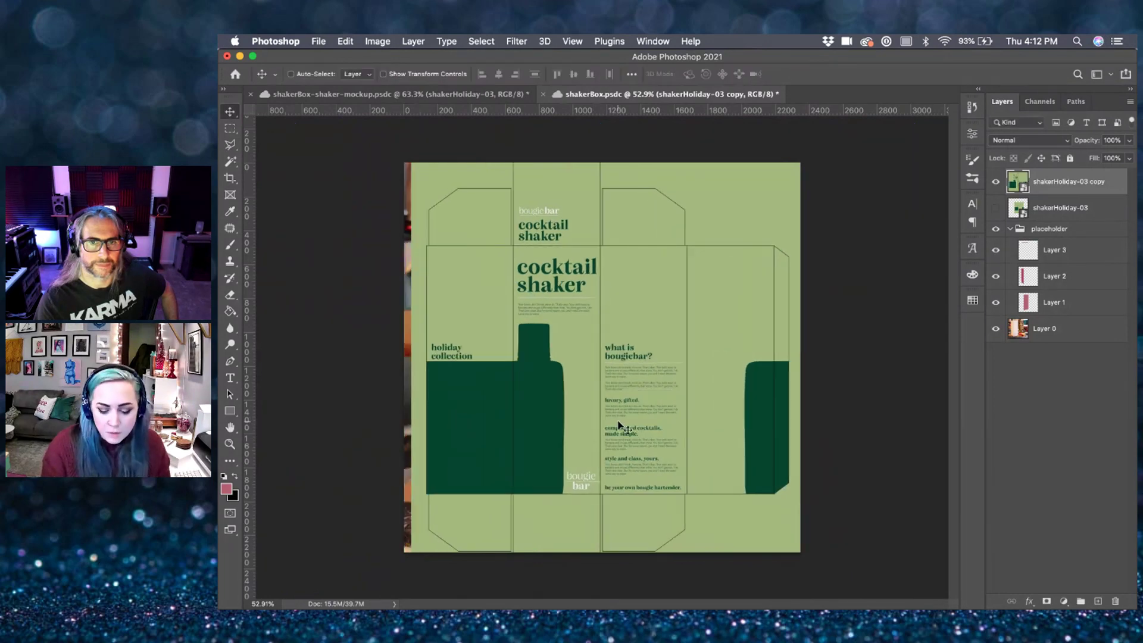
- Rasterize the shakerHoliday-03 copy layer
right_click(1104, 195)
left_click(1104, 195)
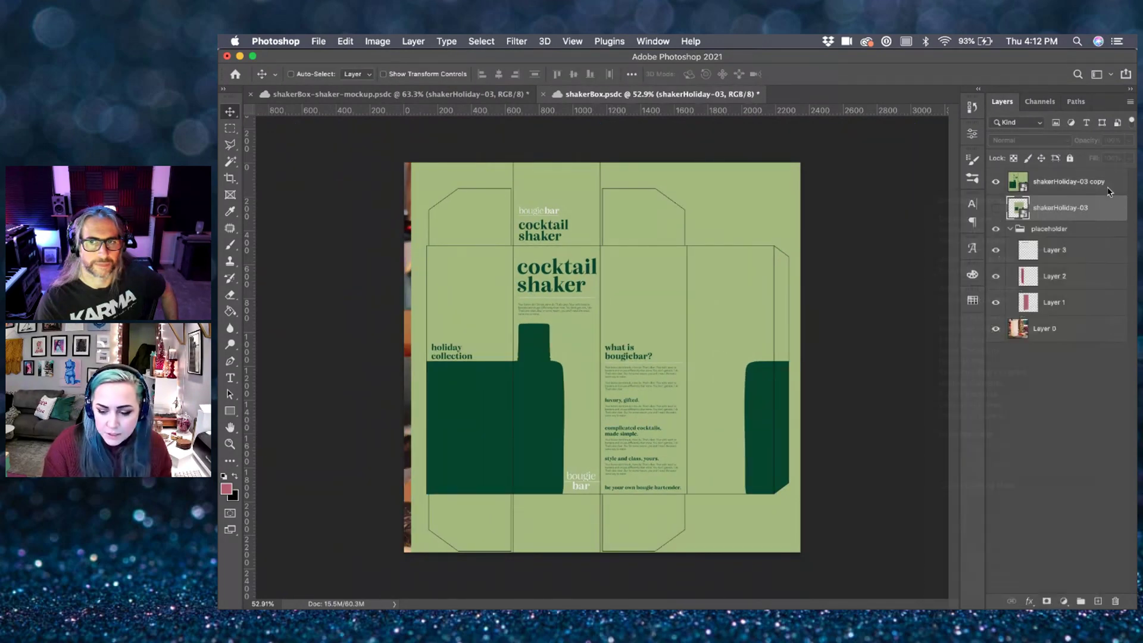
right_click(1123, 180)
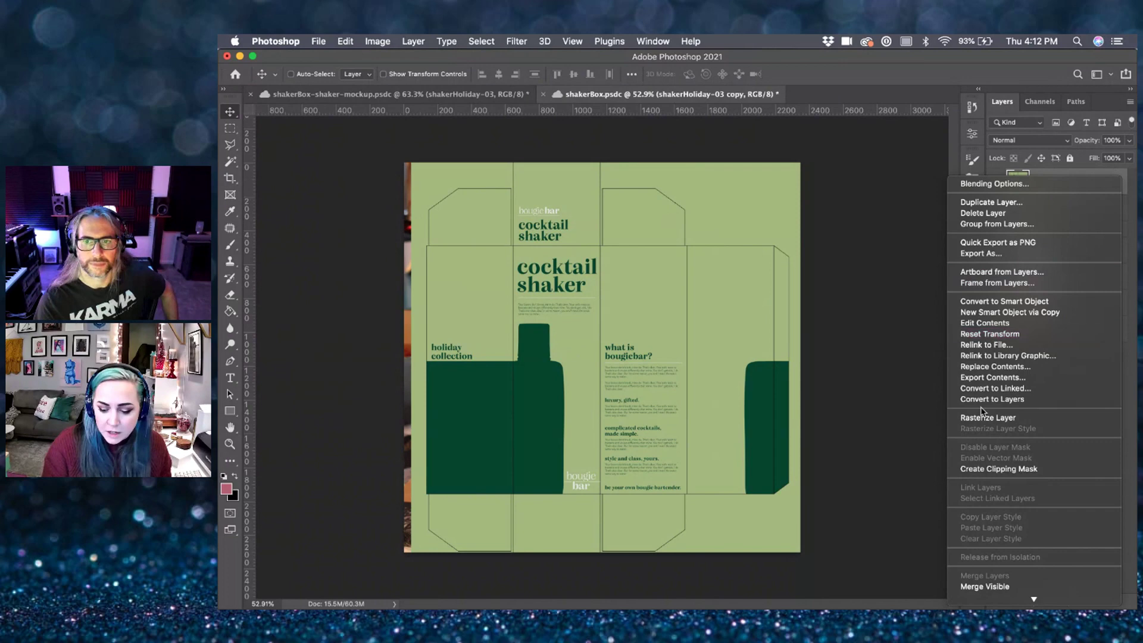
left_click(1000, 417)
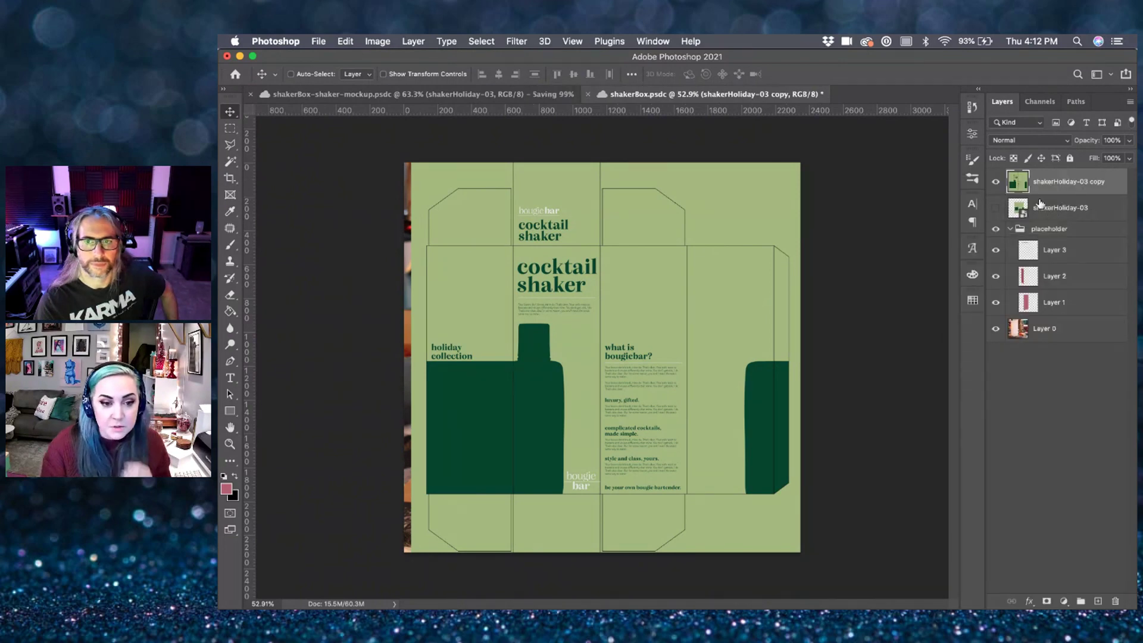
- Isolate the front cocktail shaker panel on the rasterized copy by deleting the artwork around it
key("m")
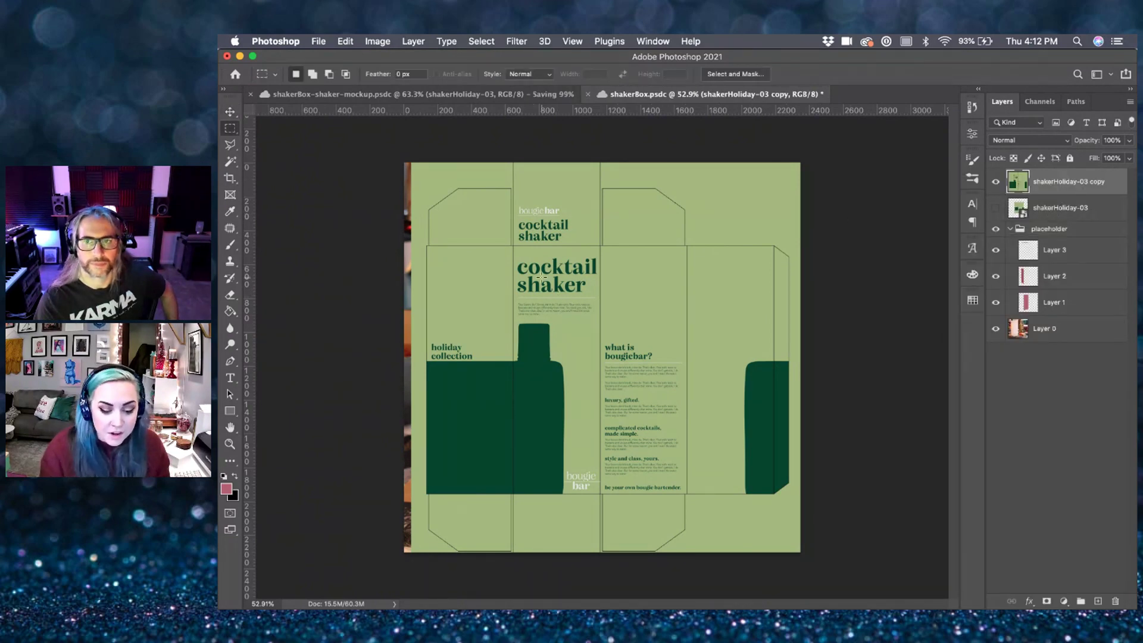
scroll(541, 278, "up", 5)
left_click_drag(462, 180, 599, 574)
mouse_move(636, 581)
key("Delete")
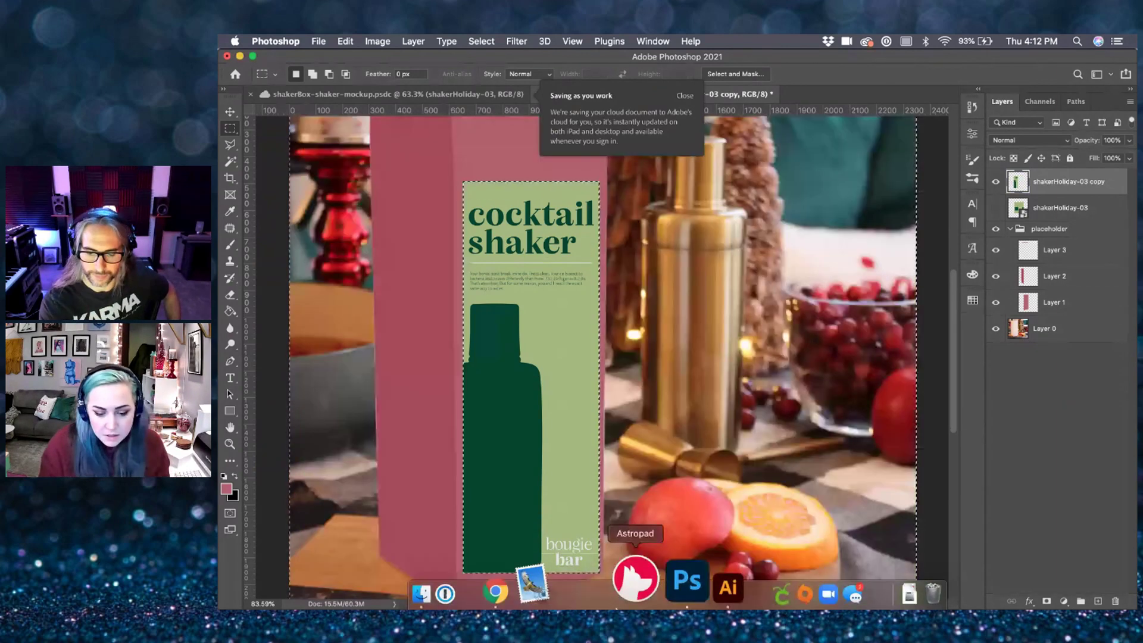
scroll(599, 385, "down", 3)
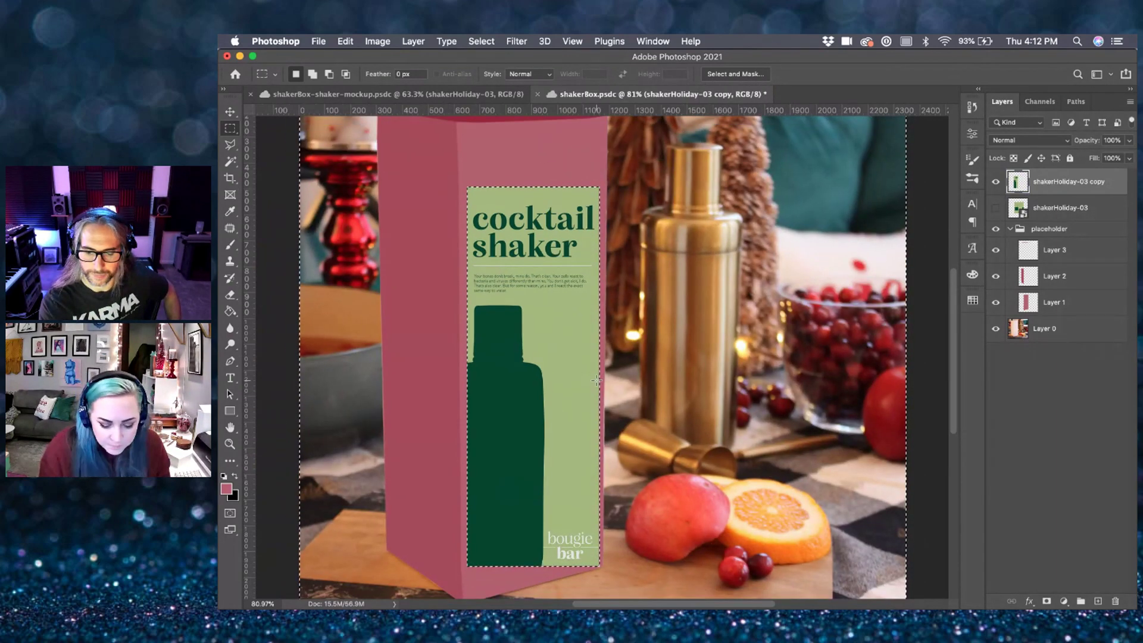
- Shift the artwork down and left, then delete the leftover artwork above and to the right of the front panel
key("v")
scroll(599, 386, "down", 2)
left_click_drag(582, 414, 484, 463)
key("m")
left_click_drag(406, 158, 827, 256)
key("Delete")
left_click_drag(732, 234, 808, 531)
key("Delete")
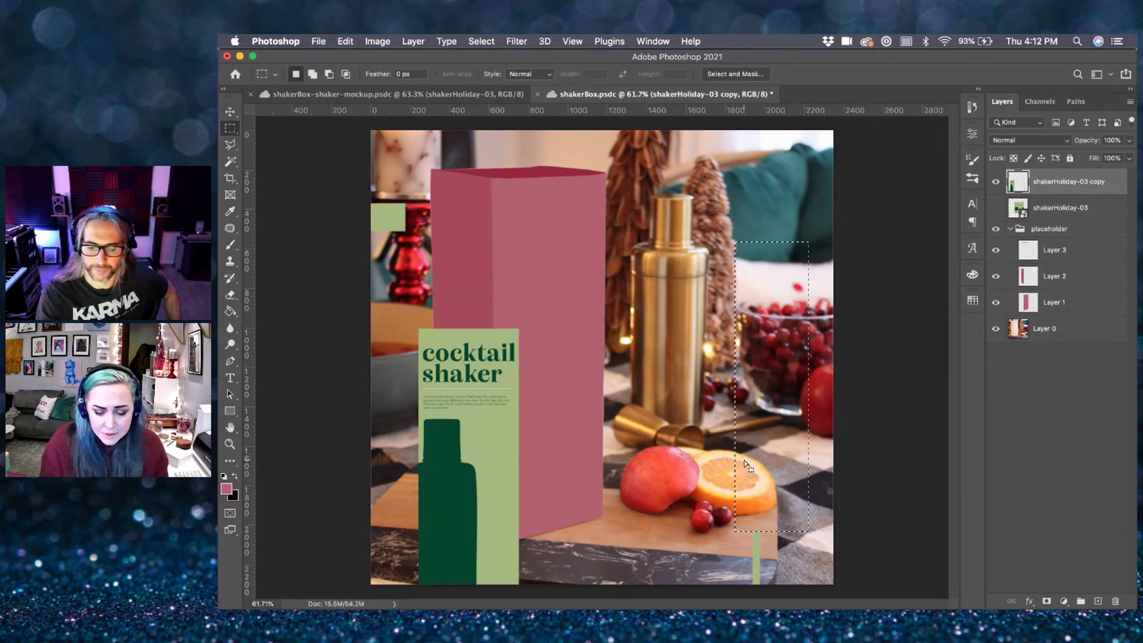
- Shift the artwork up and right, then delete the leftover green block above and left of the front panel
key("v")
key("super+d")
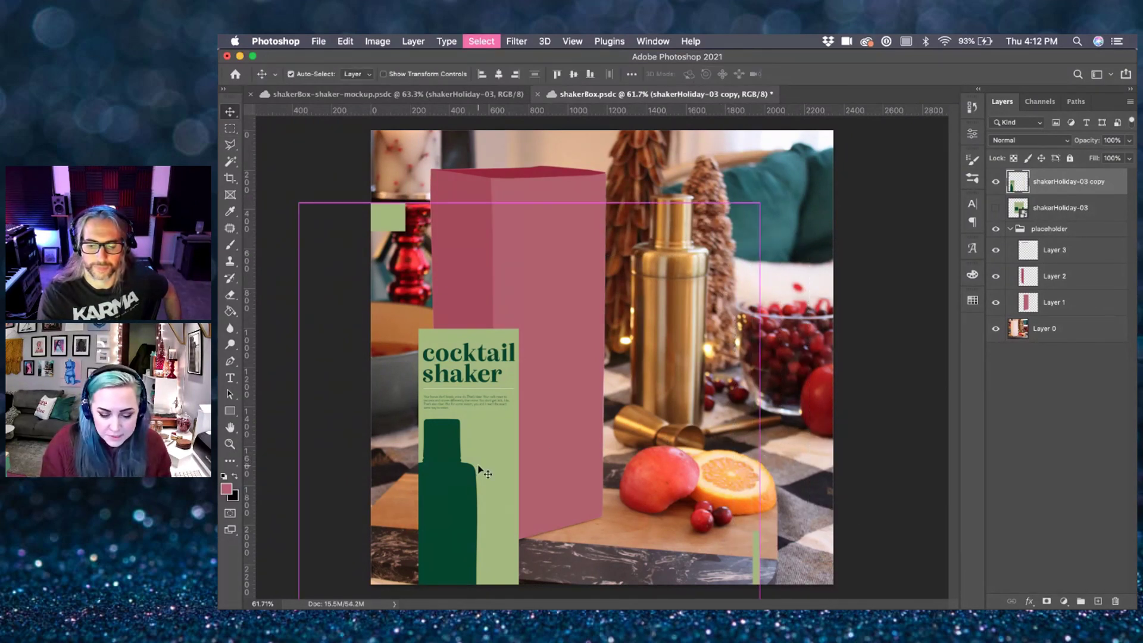
left_click_drag(514, 459, 648, 411)
key("m")
left_click_drag(419, 143, 541, 187)
key("Delete")
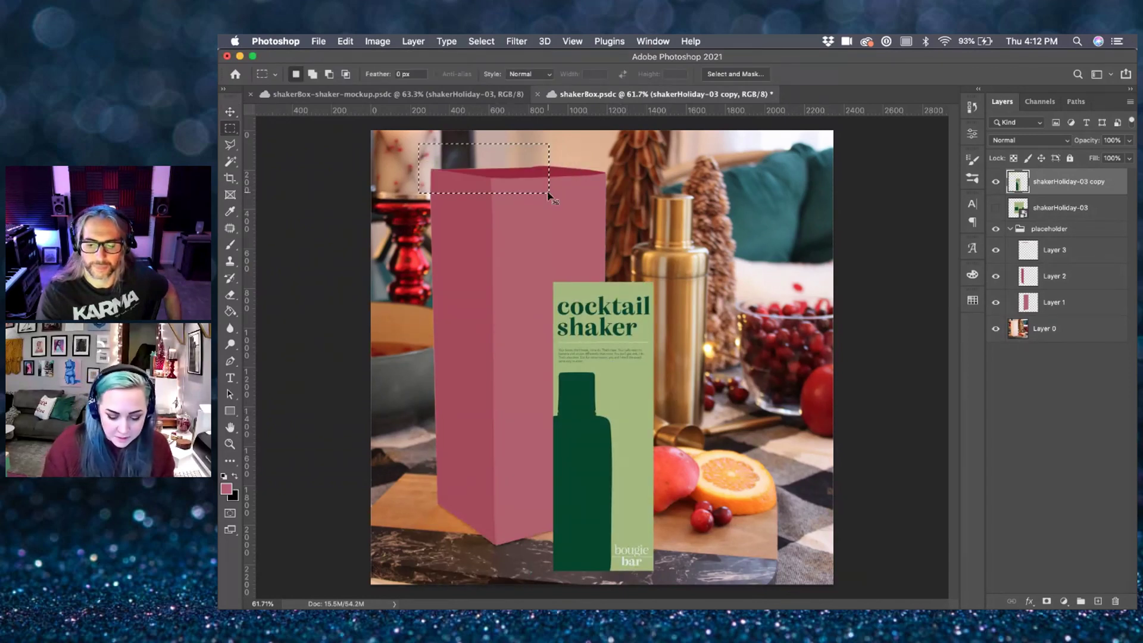
key("v")
key("super+d")
- Move the artwork up and left, then delete the leftover vertical green strip at its far right
left_click_drag(591, 331, 524, 192)
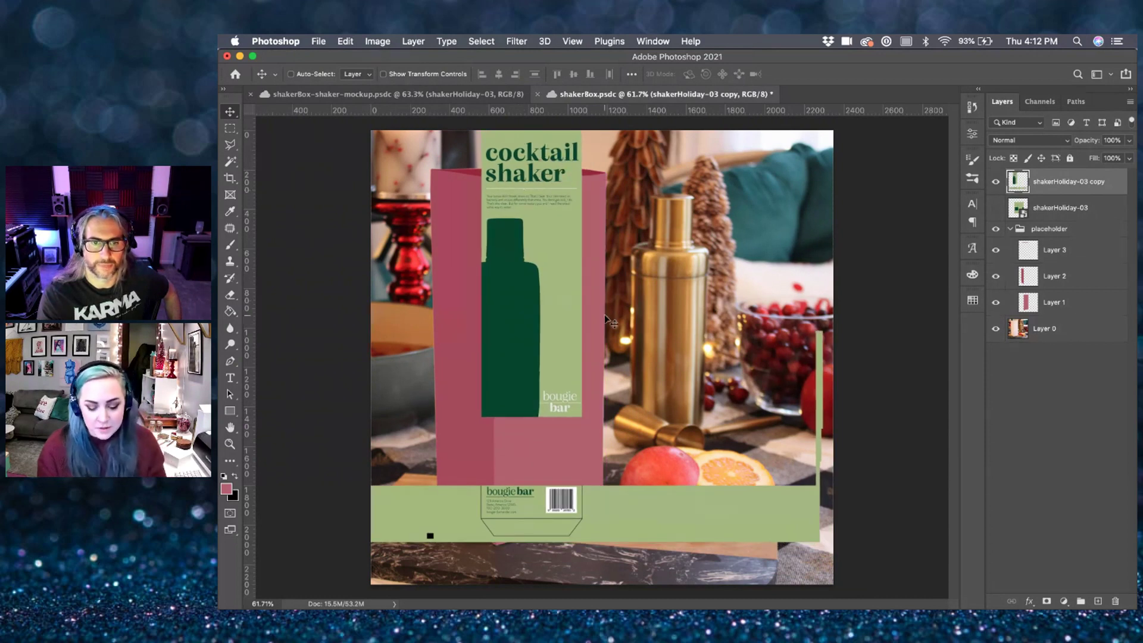
key("m")
left_click_drag(732, 287, 827, 545)
key("Delete")
key("super+d")
- Shift the artwork right and delete the leftover green band with the barcode below the front panel
key("v")
left_click_drag(624, 509, 701, 497)
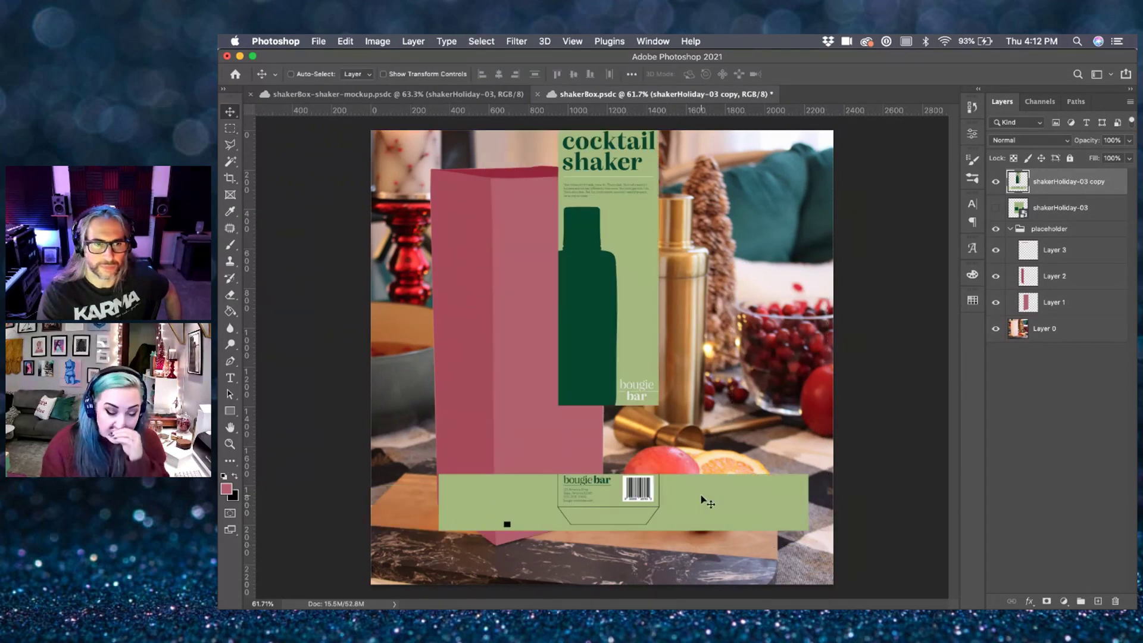
key("m")
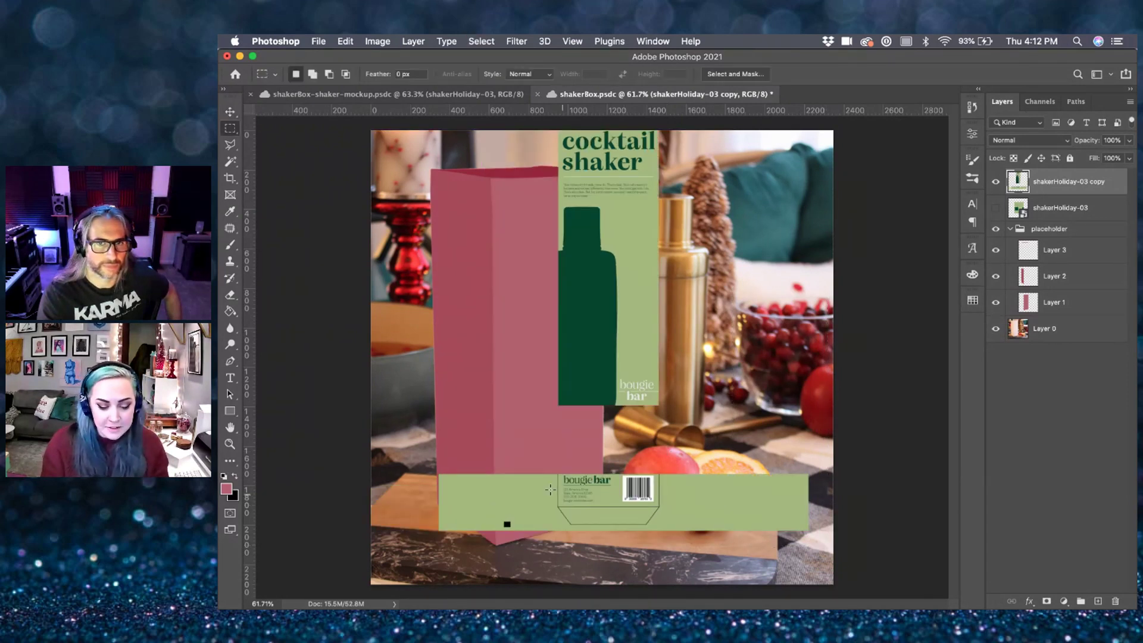
left_click_drag(430, 460, 828, 562)
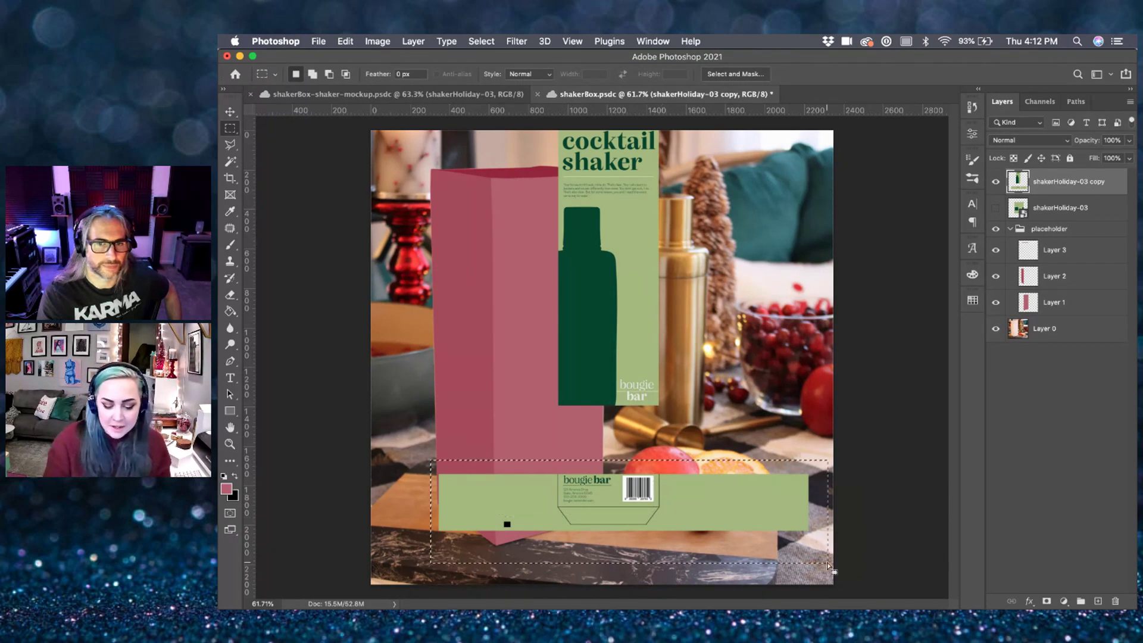
key("Delete")
key("super+d")
key("v")
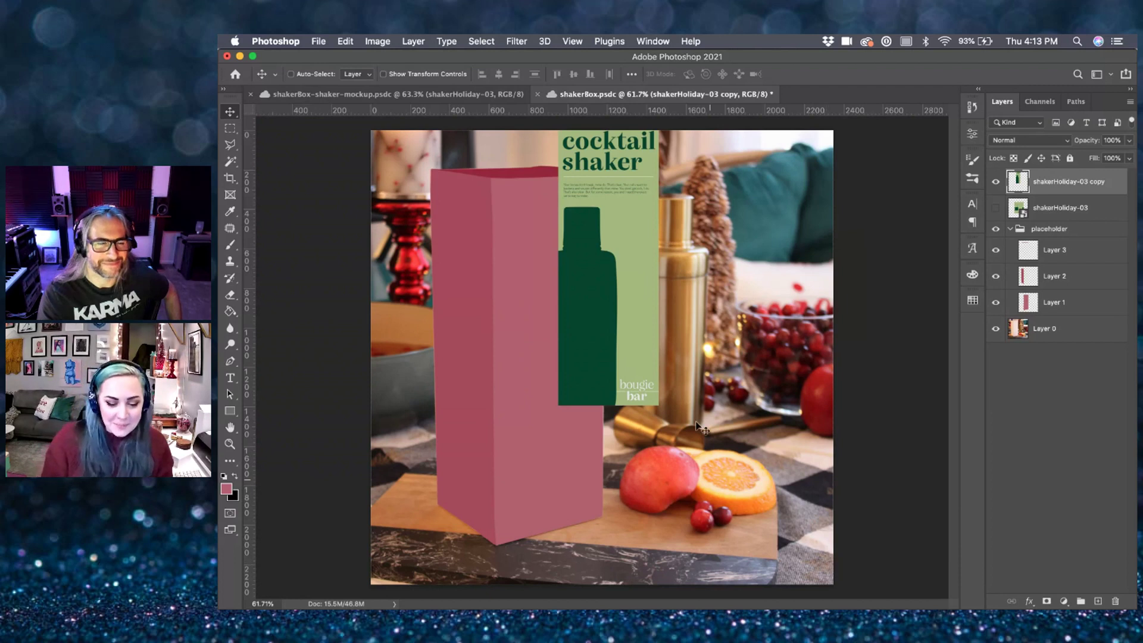
- Position the front label panel over the box's front face, with its upper left corner at the face's upper left corner
left_click_drag(598, 264, 606, 319)
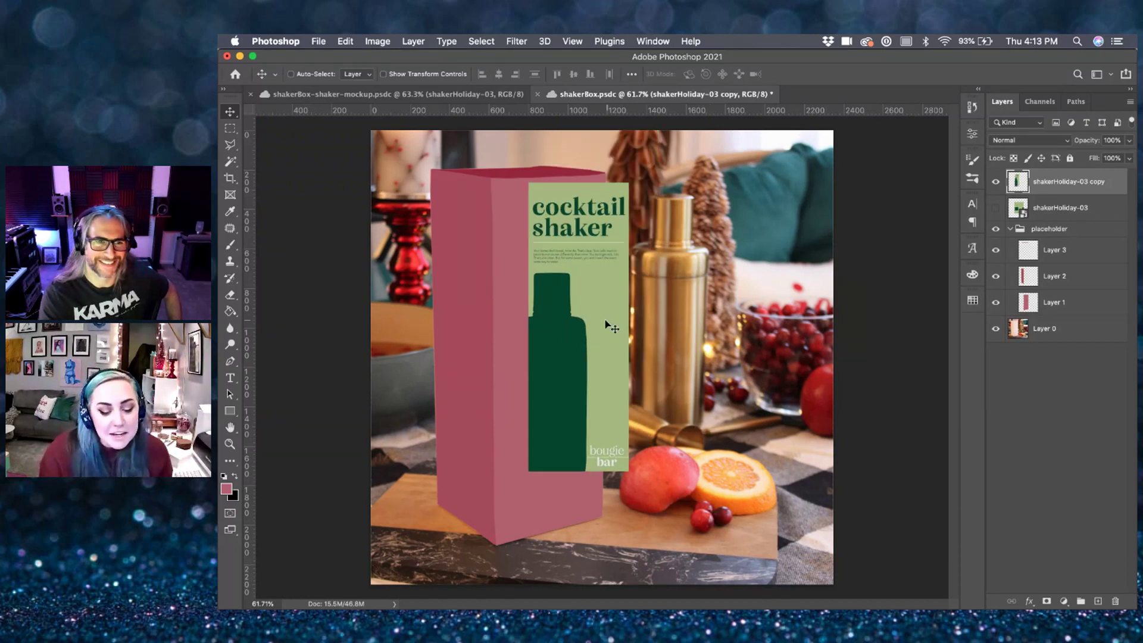
key("shift+Left")
key("shift+Left")
key("shift+Left")
key("shift+Left")
key("shift+Left")
key("shift+Left")
key("shift+Left")
key("shift+Left")
key("shift+Left")
key("shift+Left")
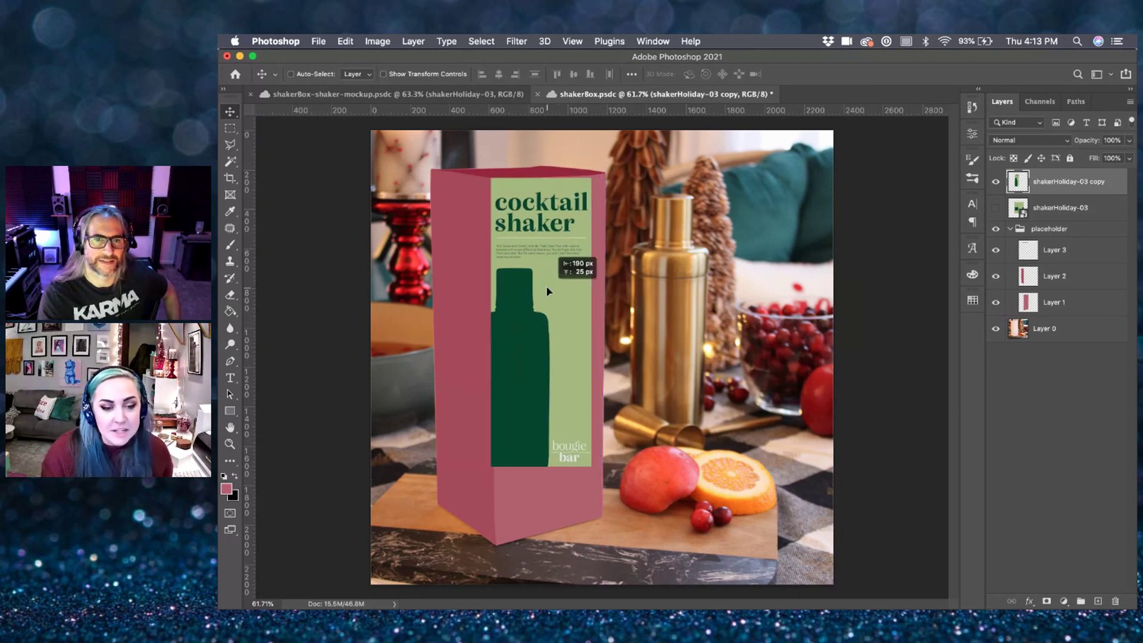
key("Left")
key("Left")
key("Down")
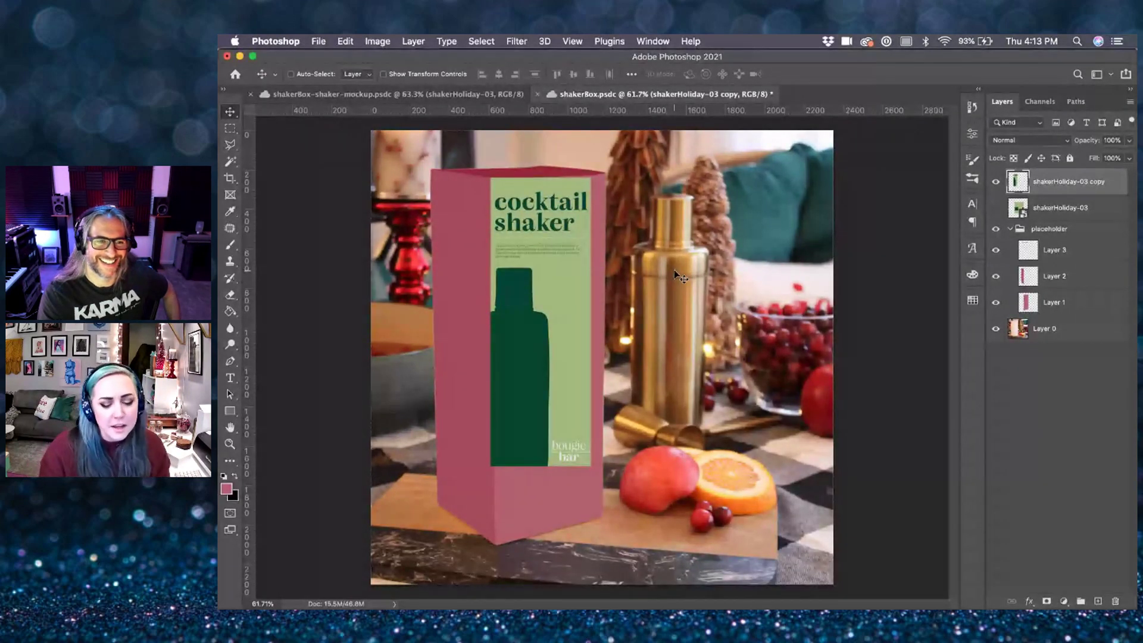
- Save the changes to the shakerBox cloud document
key("super+s")
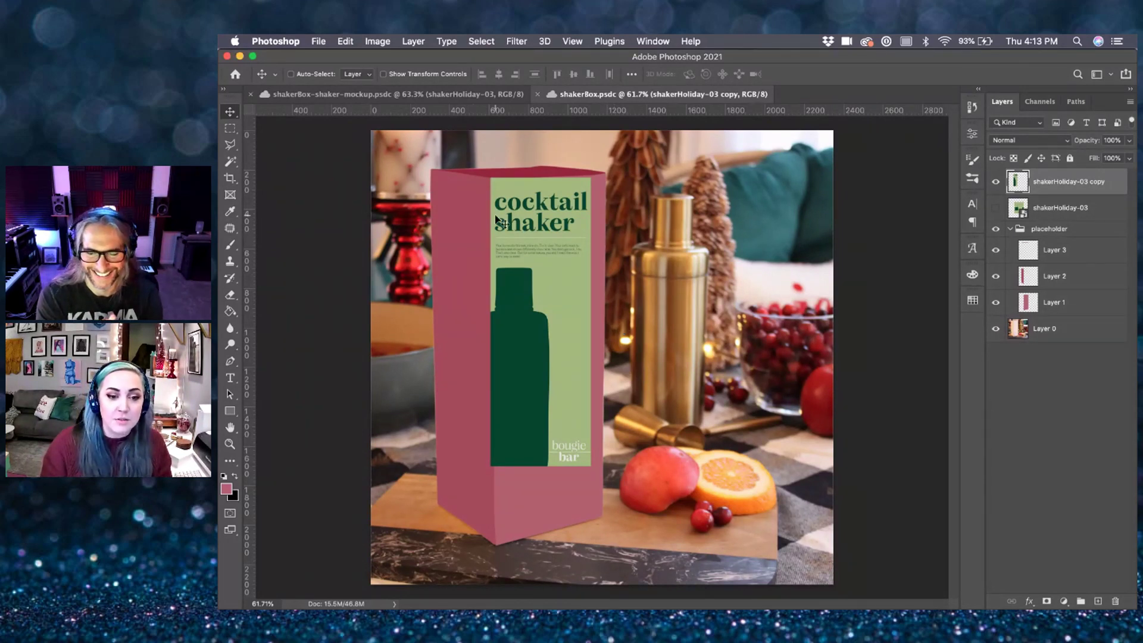
scroll(498, 221, "up", 2)
scroll(497, 220, "up", 1)
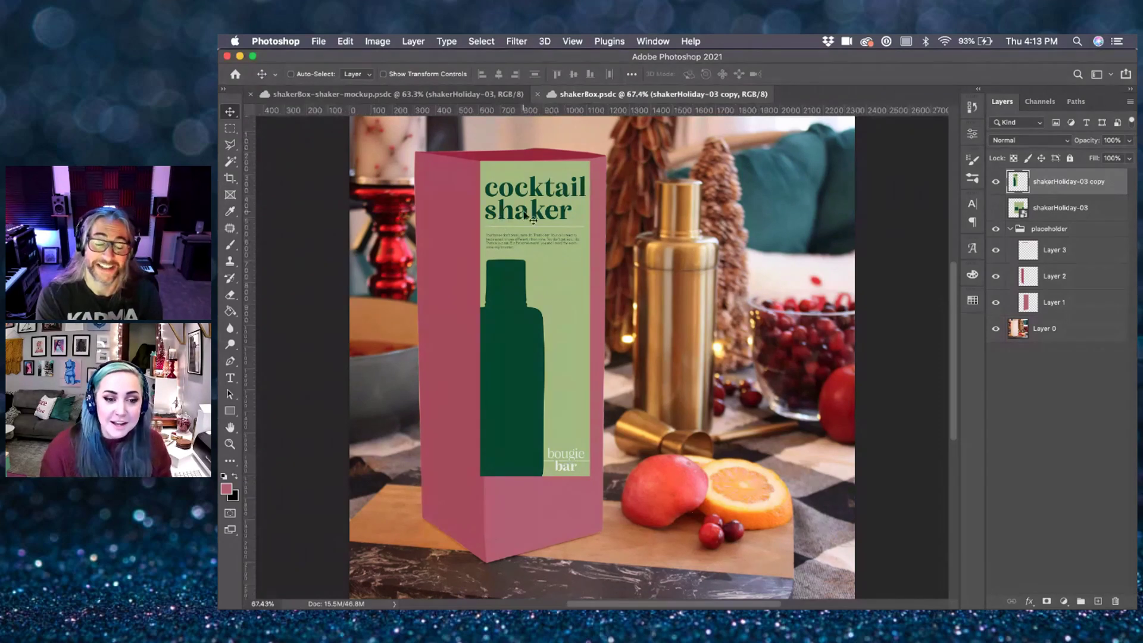
- Scale the front label panel up proportionally to about 119% and nudge it into place over the box's front face
scroll(558, 206, "left", 3)
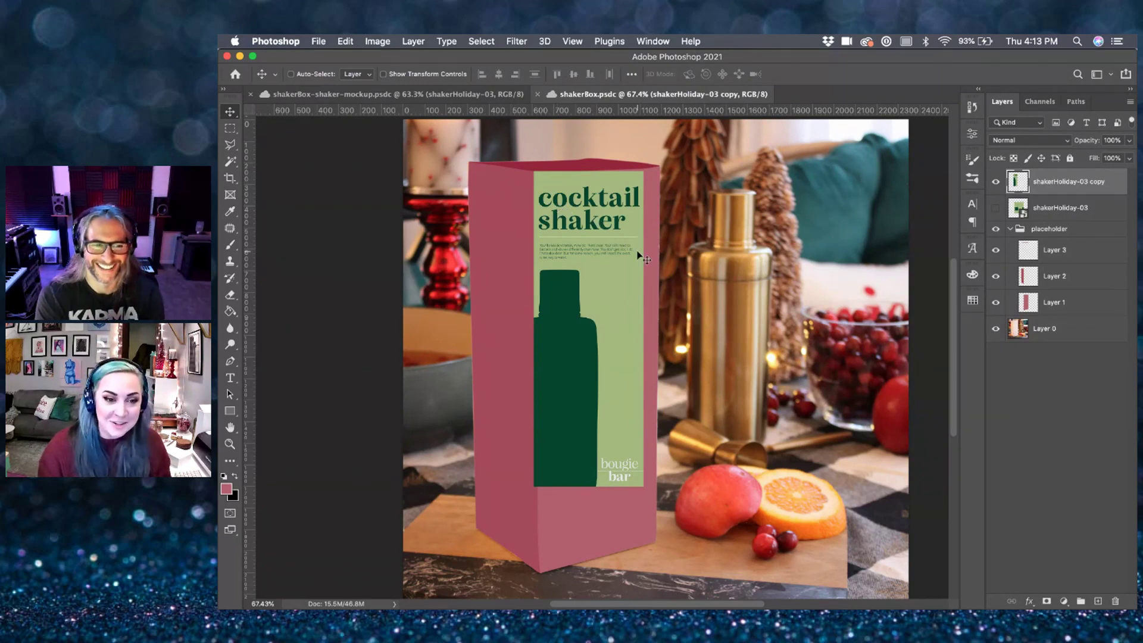
key("ctrl+t")
left_click_drag(642, 486, 665, 548)
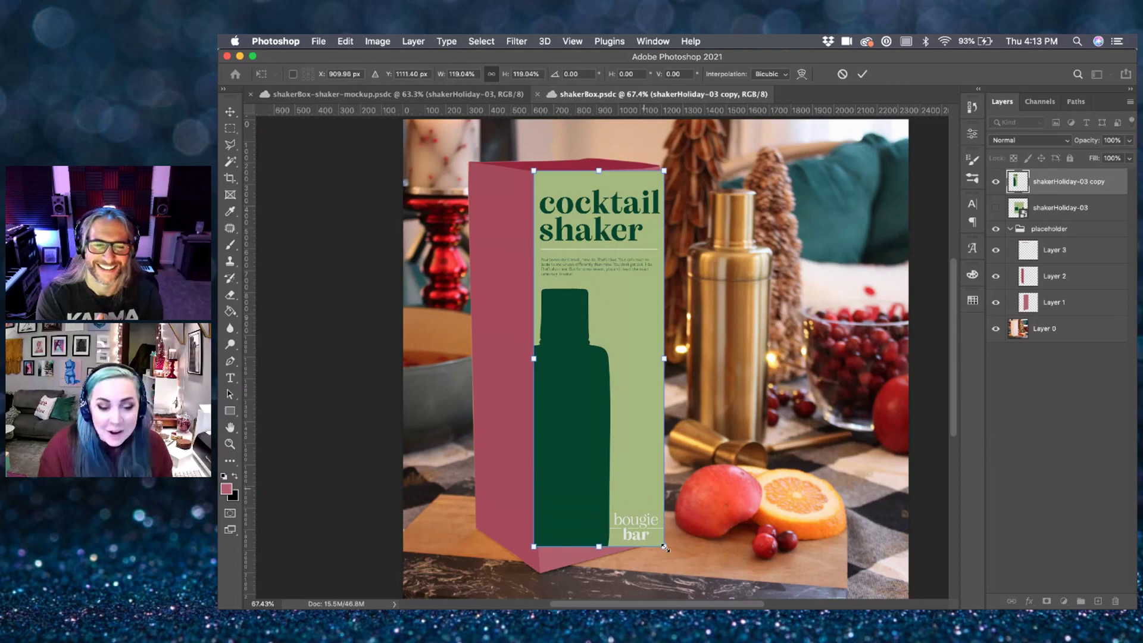
key("Return")
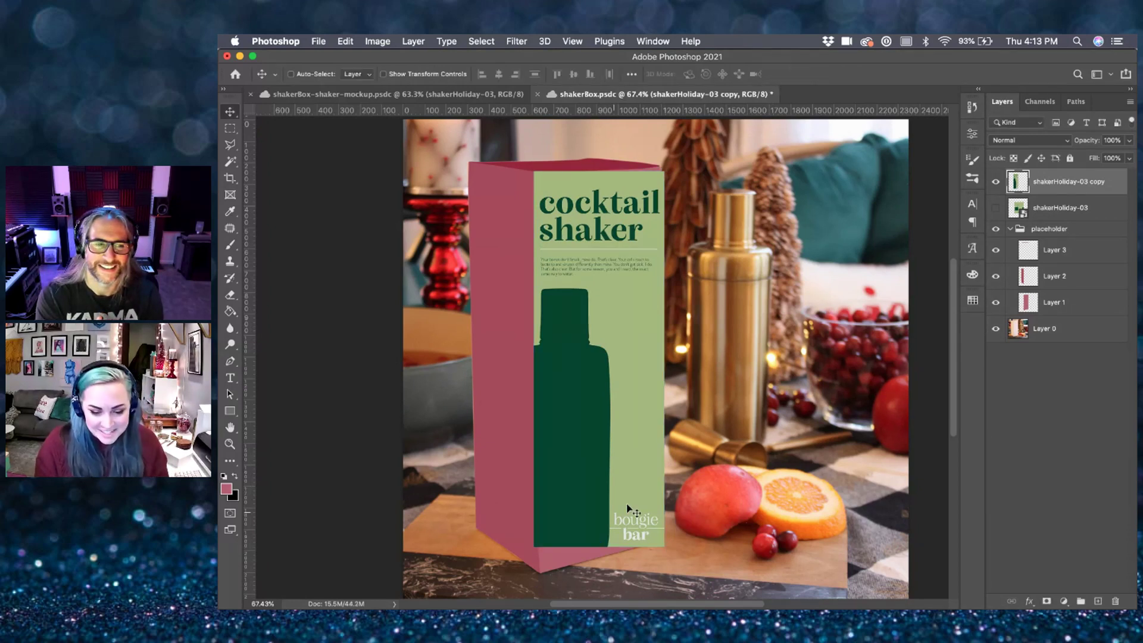
left_click_drag(620, 329, 616, 334)
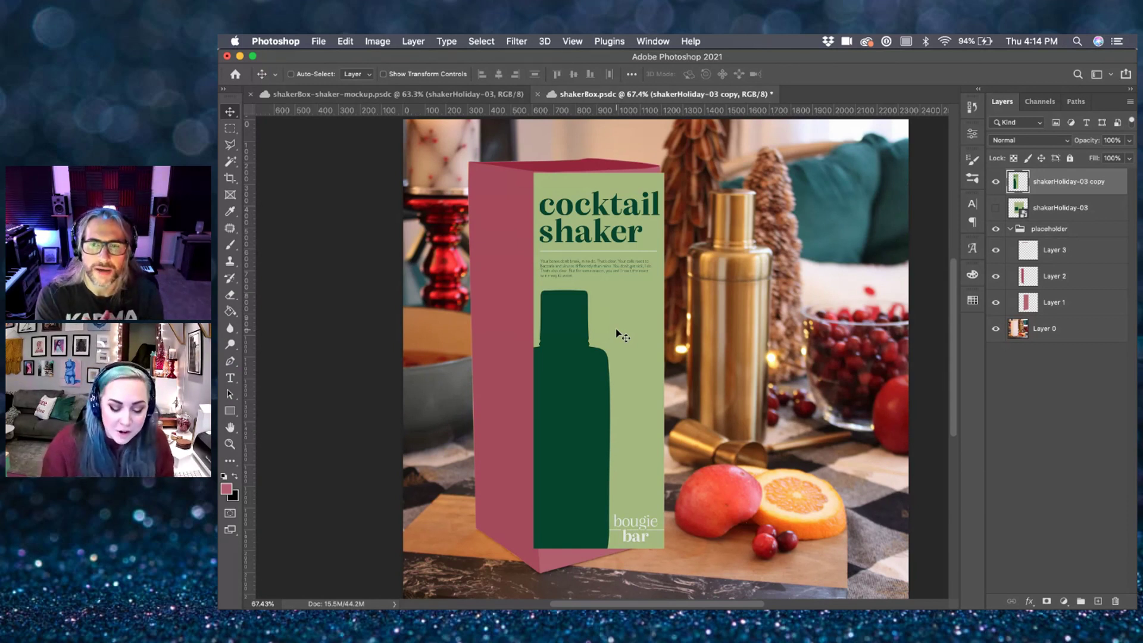
- Free-transform the label panel and distort its upper right corner onto the upper right corner of the box's front face
key("super+t")
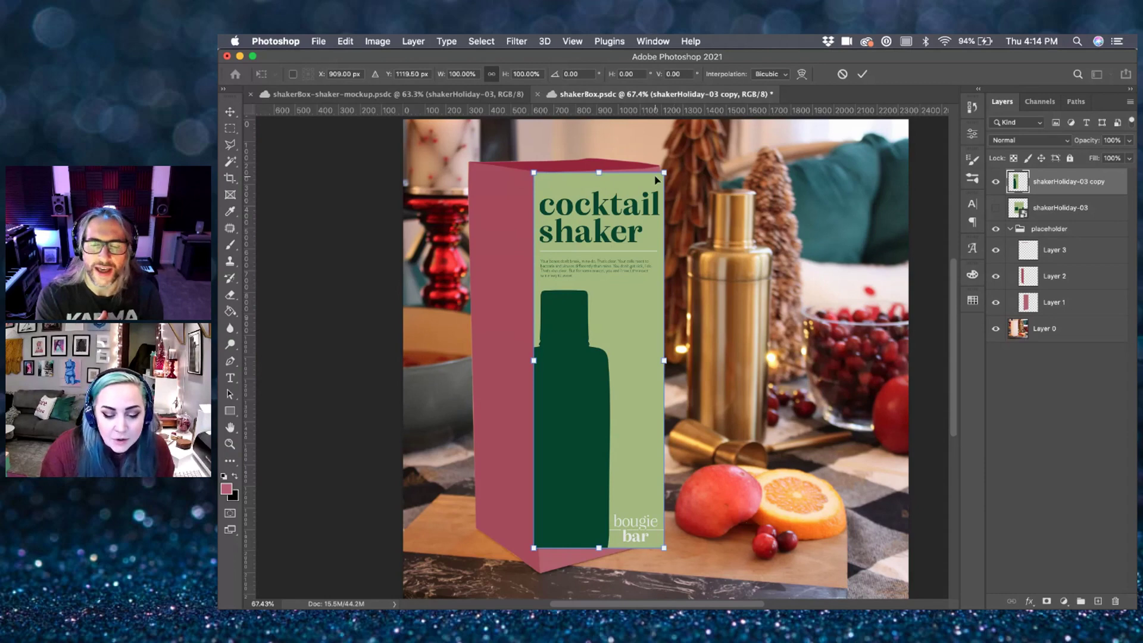
scroll(657, 180, "up", 3)
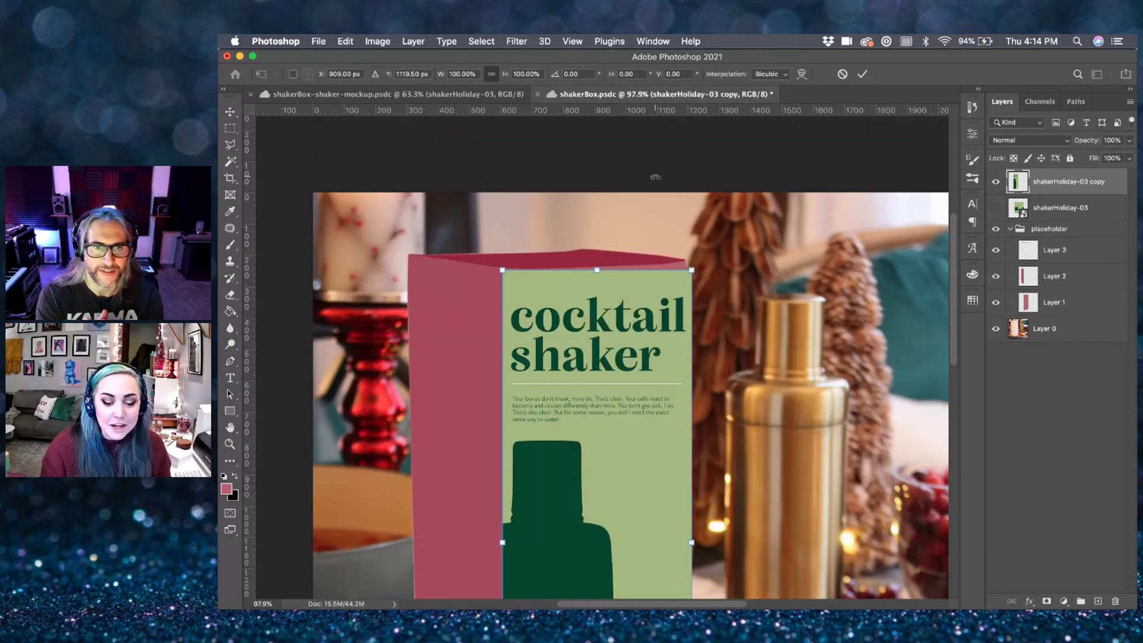
scroll(655, 177, "up", 2)
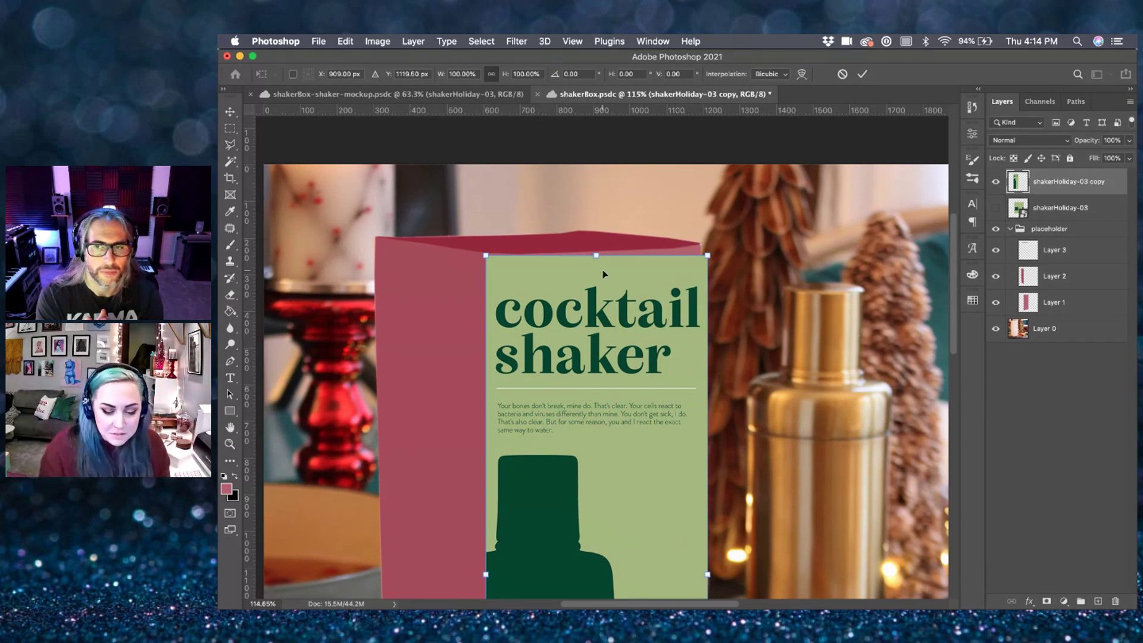
left_click_drag(603, 271, 605, 274)
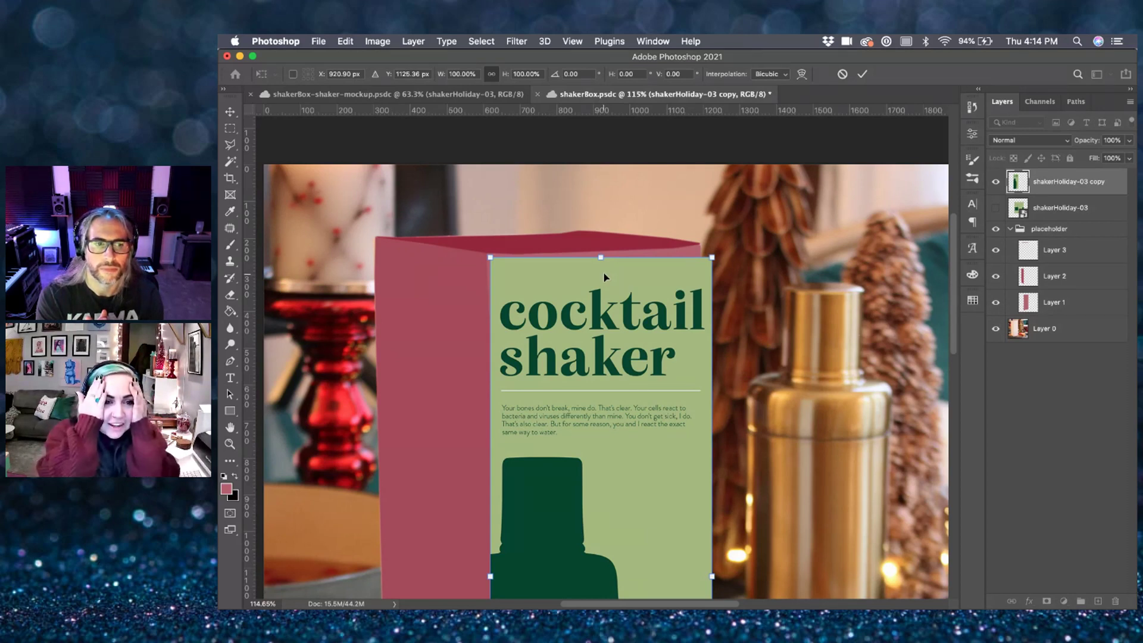
left_click_drag(605, 277, 601, 274)
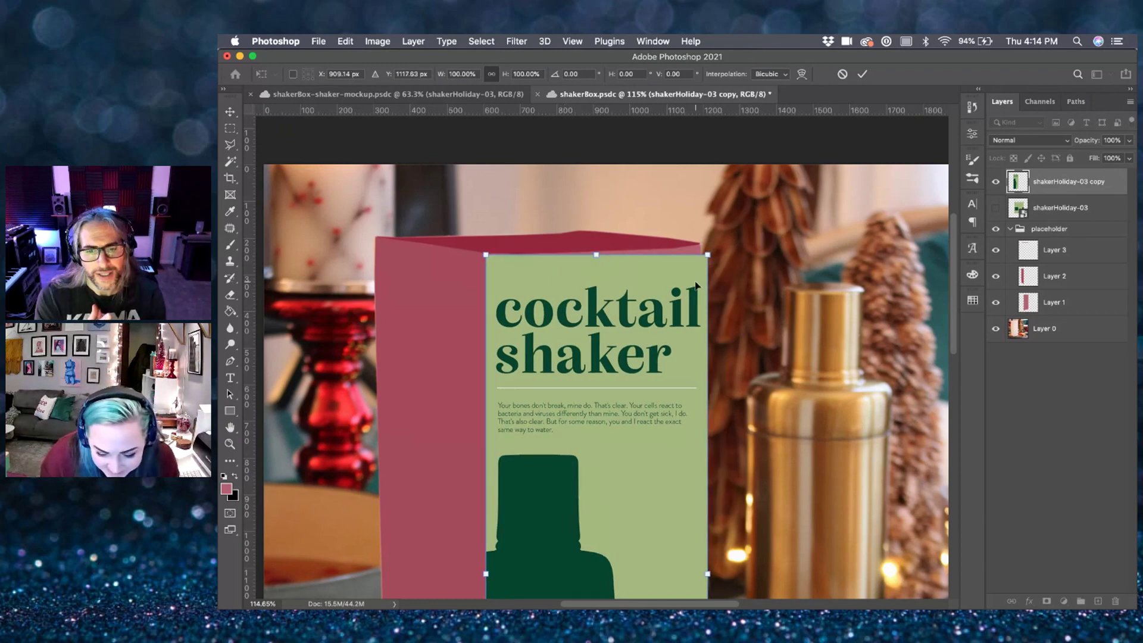
left_click_drag(707, 258, 700, 259)
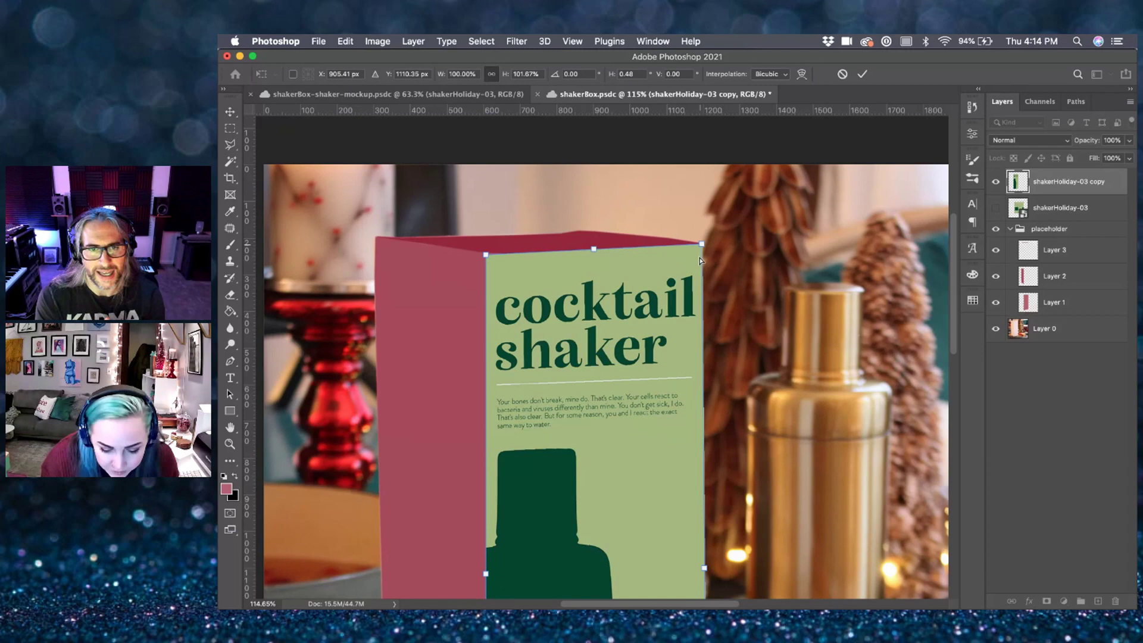
- Distort the label panel's two lower corners onto the bottom corners of the box's front face and apply the transform
scroll(684, 381, "down", 15)
scroll(683, 381, "left", 5)
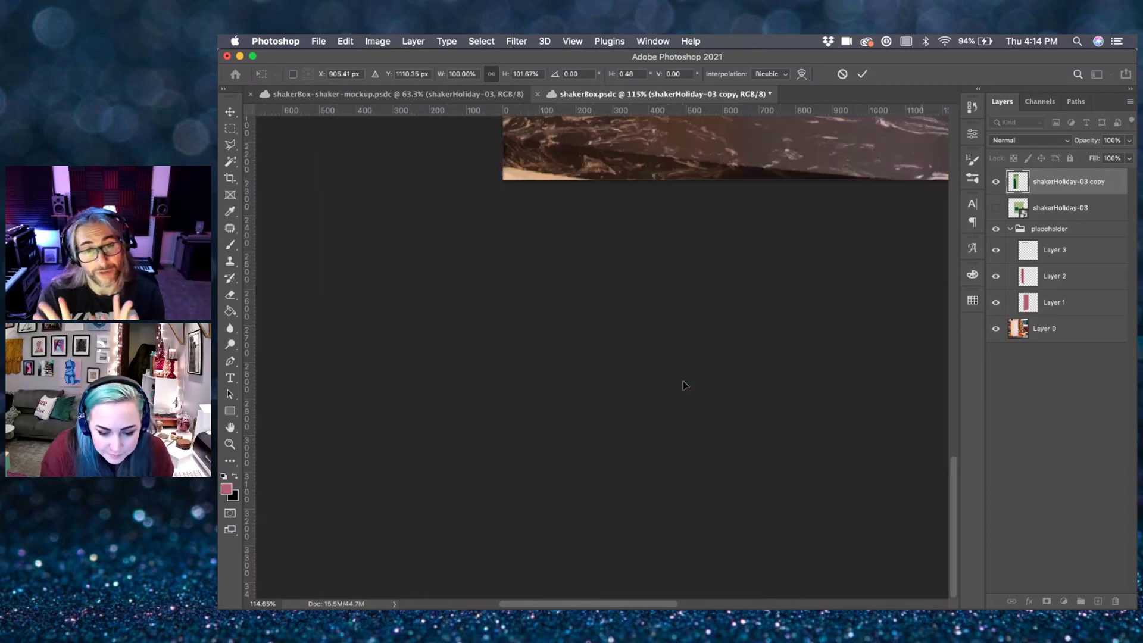
scroll(683, 385, "up", 10)
scroll(683, 386, "right", 4)
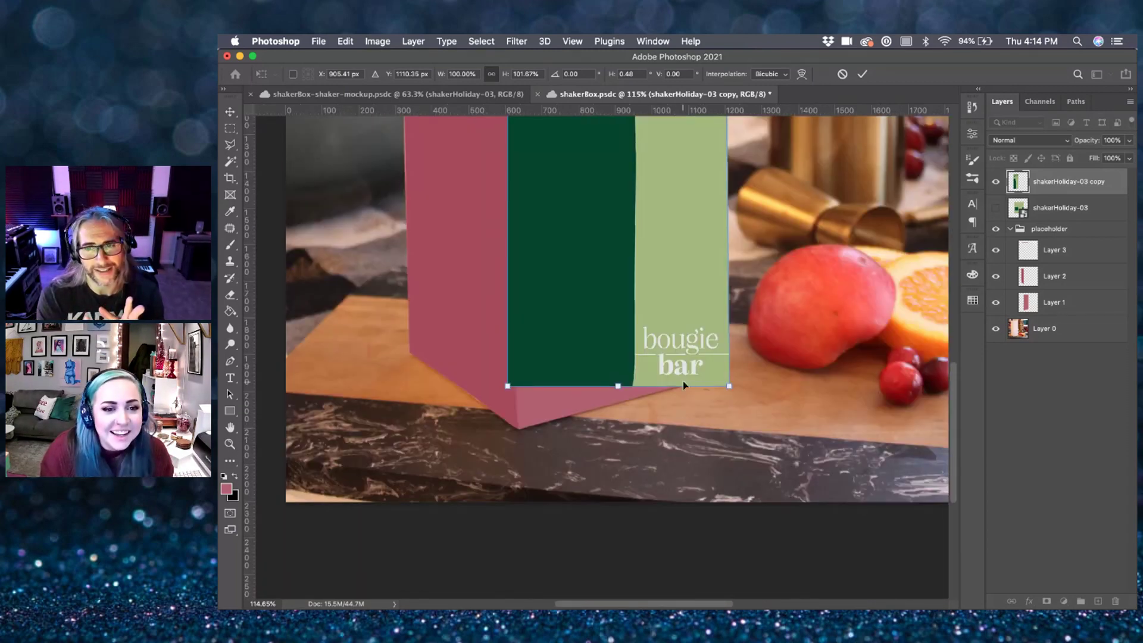
left_click_drag(507, 386, 517, 429)
mouse_move(729, 387)
left_mouse_down()
mouse_move(694, 376)
mouse_move(716, 375)
left_mouse_up()
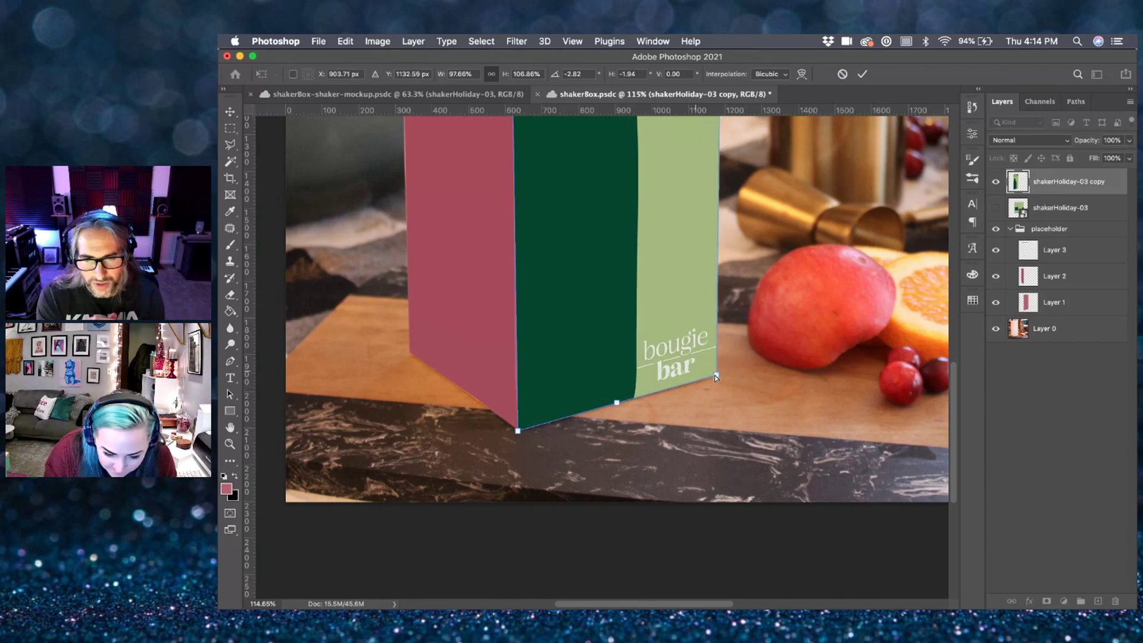
scroll(714, 375, "down", 2)
scroll(715, 375, "up", 5)
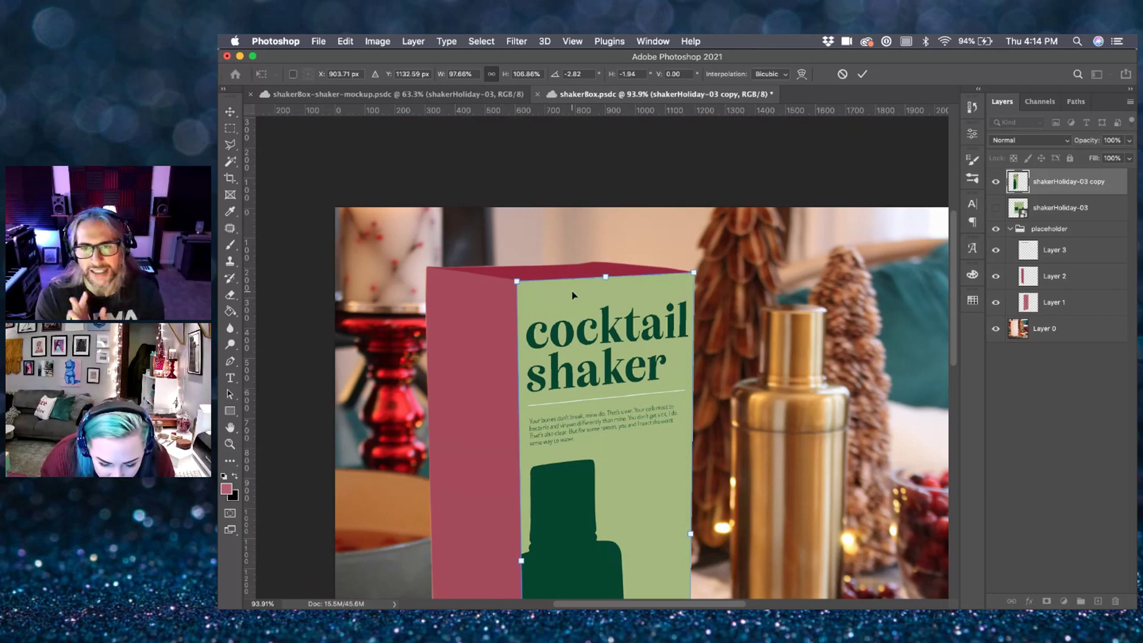
key("Return")
- Warp the label panel's left edge and lower left corner slightly to follow the box's front vertical edge, and apply the warp
scroll(575, 296, "down", 8)
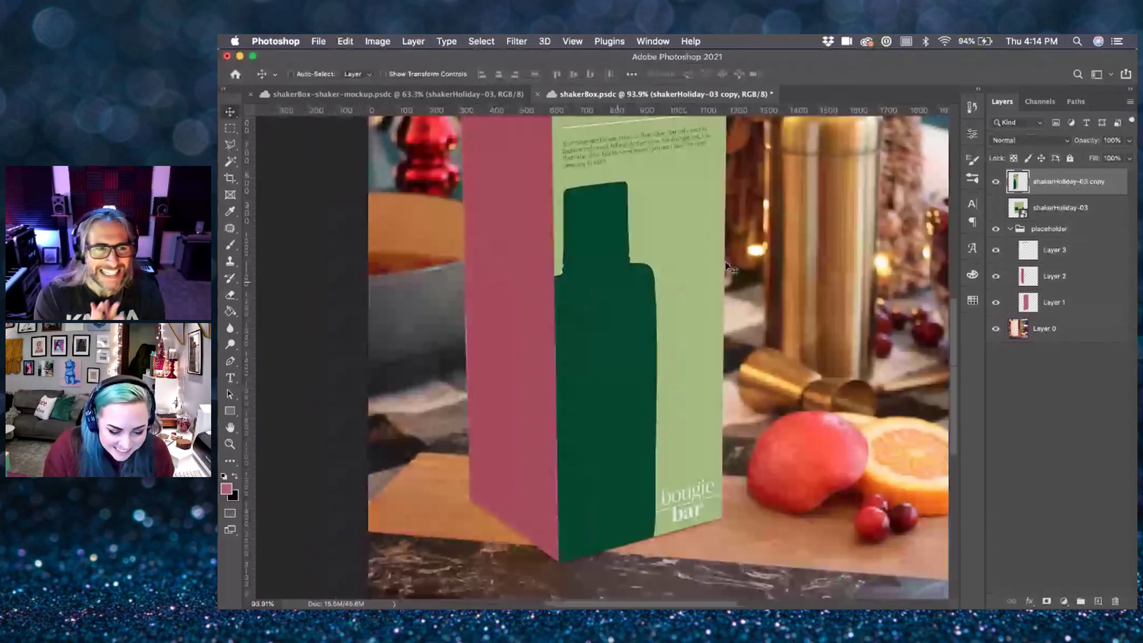
scroll(727, 266, "up", 3)
left_click(345, 41)
mouse_move(406, 343)
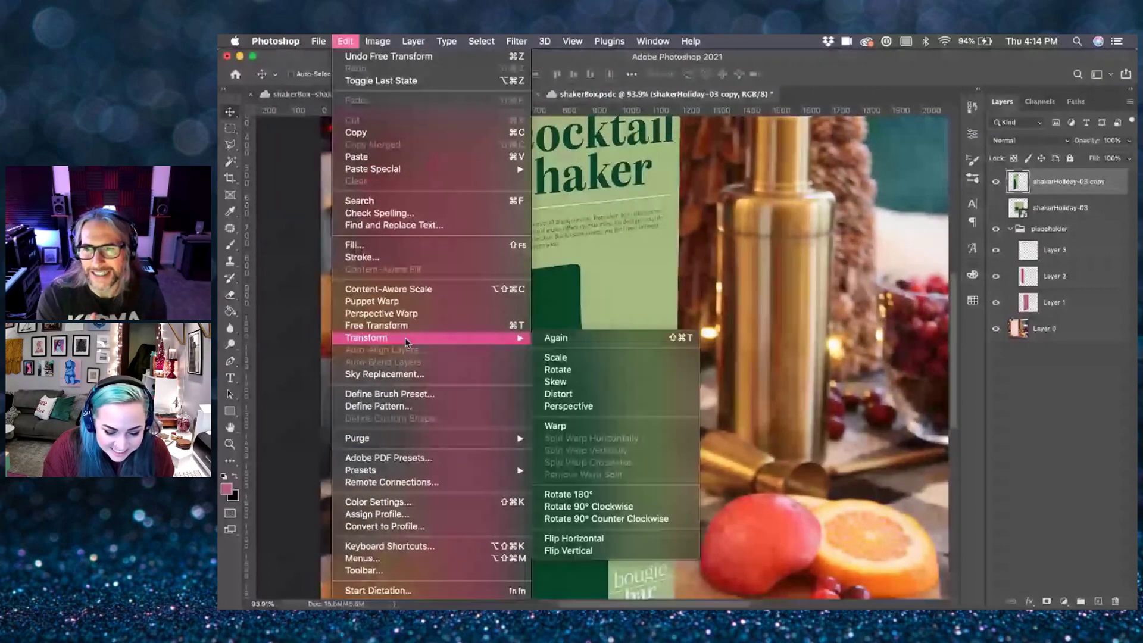
left_click(555, 425)
scroll(548, 387, "down", 4)
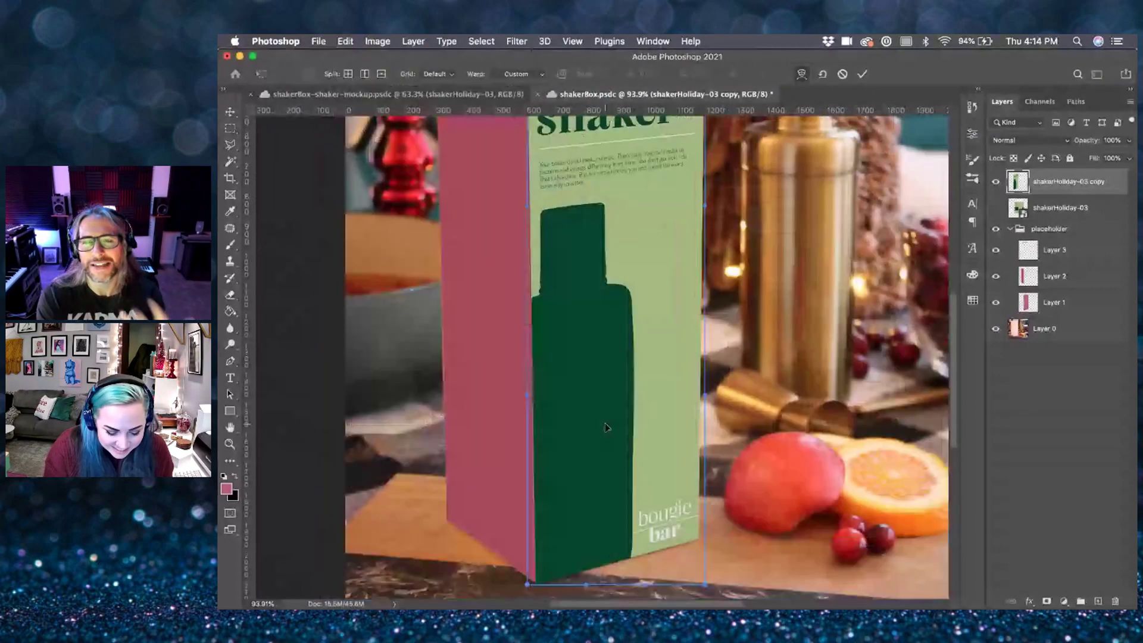
scroll(537, 356, "down", 2)
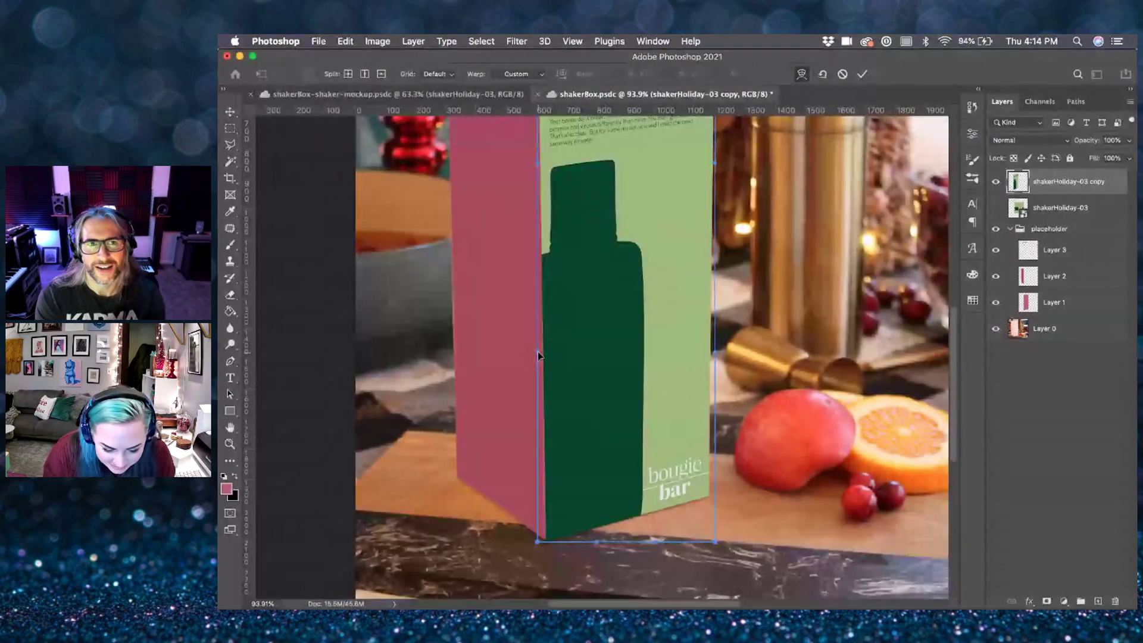
left_click_drag(535, 348, 534, 346)
left_click_drag(537, 542, 538, 542)
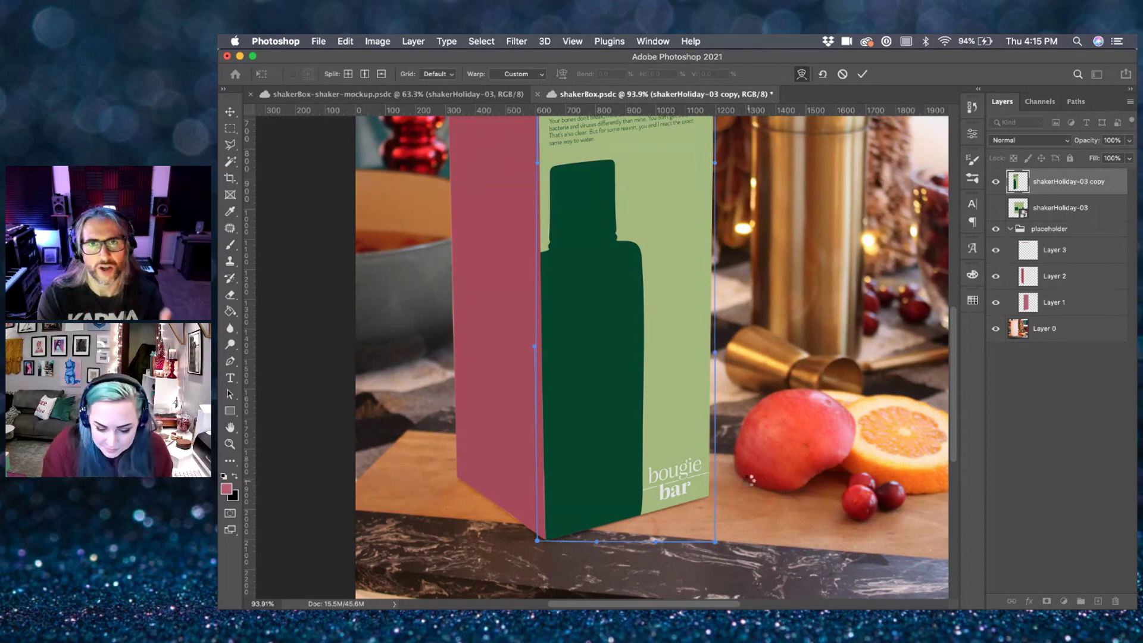
key("Return")
- Warp the label panel's upper left corner slightly up and right to meet the box's top front corner, and apply it
scroll(765, 481, "up", 5)
scroll(765, 481, "right", 2)
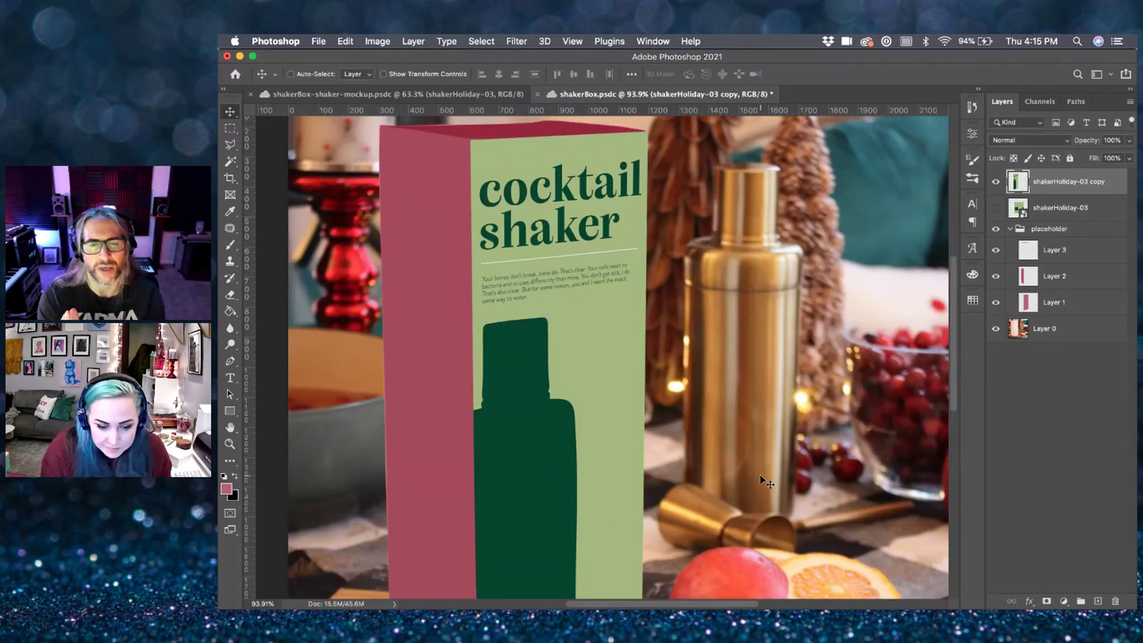
scroll(459, 144, "up", 10)
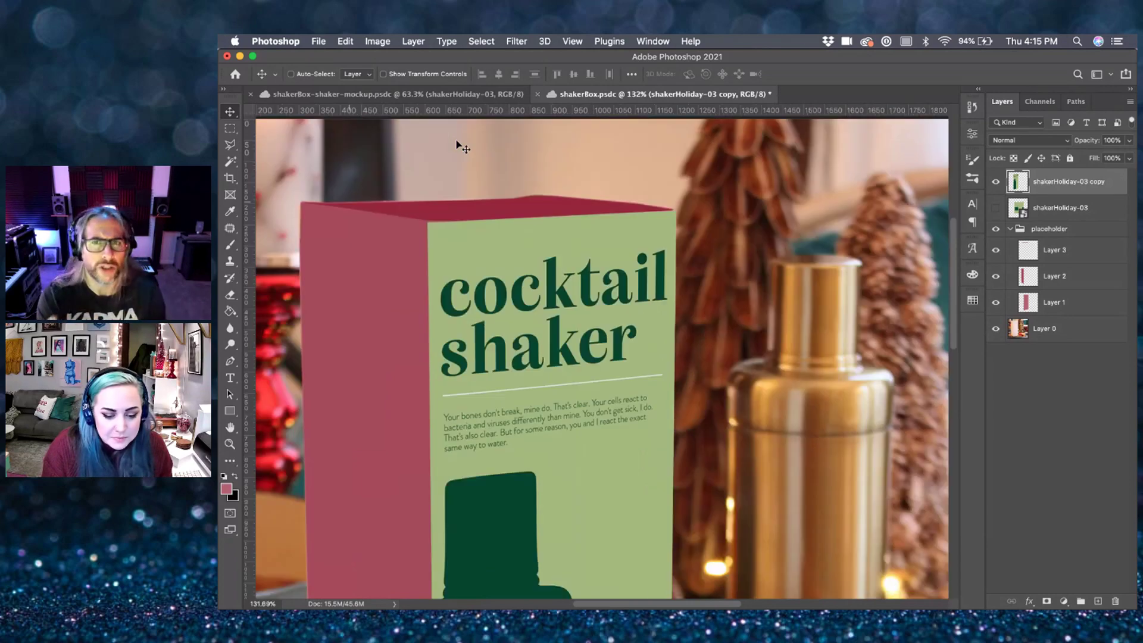
scroll(459, 145, "left", 1)
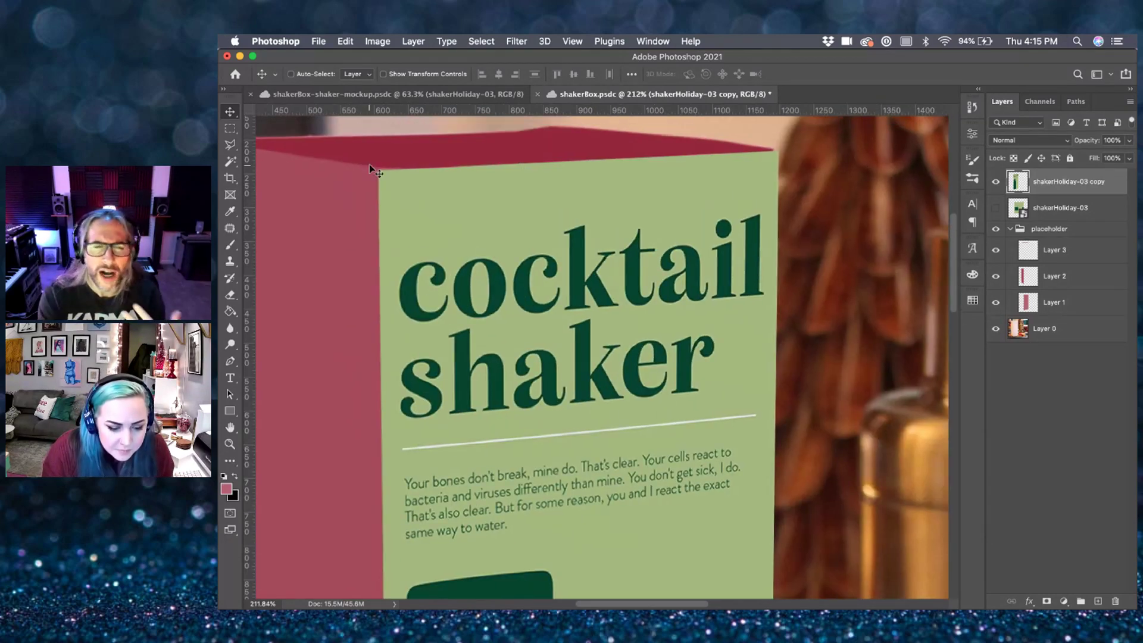
scroll(369, 165, "up", 1)
key("super+t")
scroll(394, 180, "left", 1)
scroll(394, 180, "up", 1)
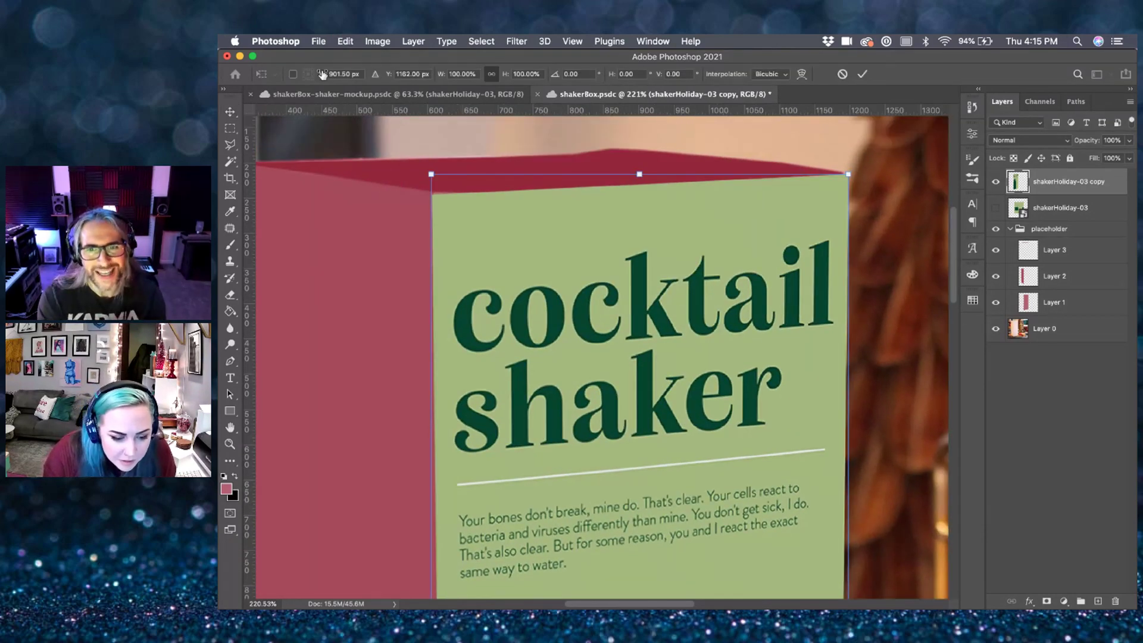
left_click(345, 41)
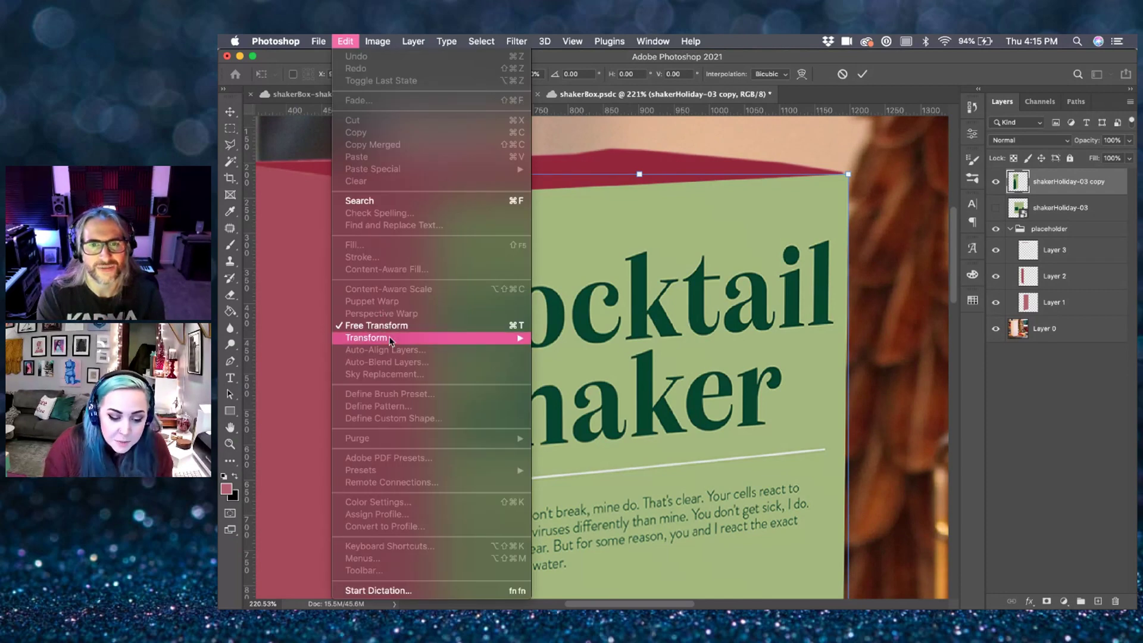
mouse_move(388, 338)
left_click(554, 425)
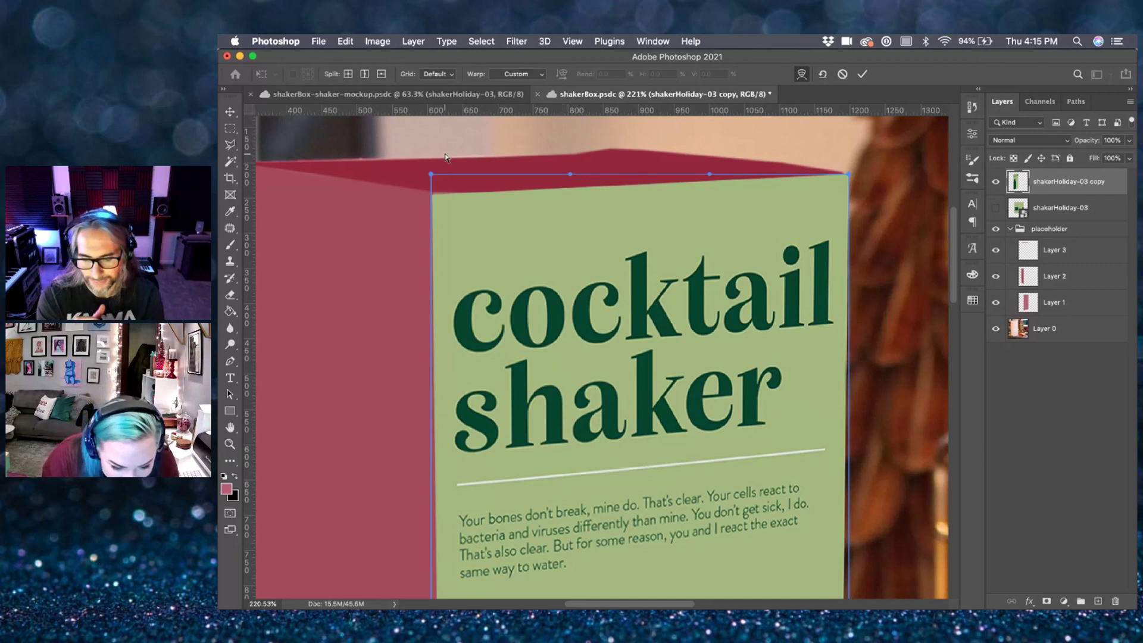
left_click_drag(431, 178, 433, 171)
key("Return")
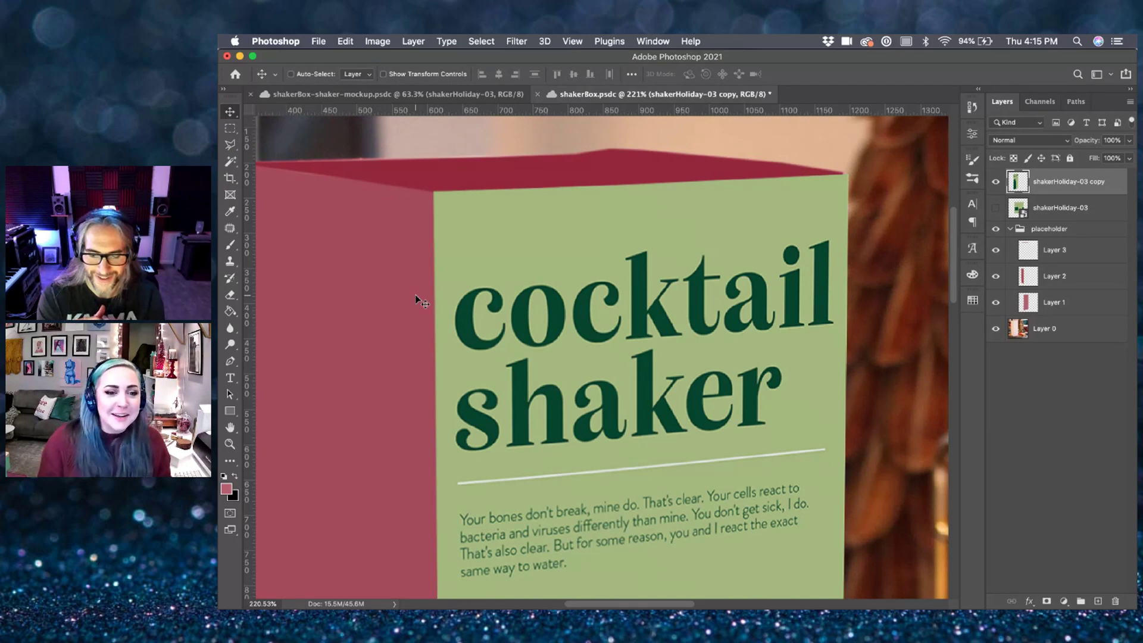
- Put the fitted shakerHoliday-03 copy layer into a new group named box
scroll(416, 295, "down", 6)
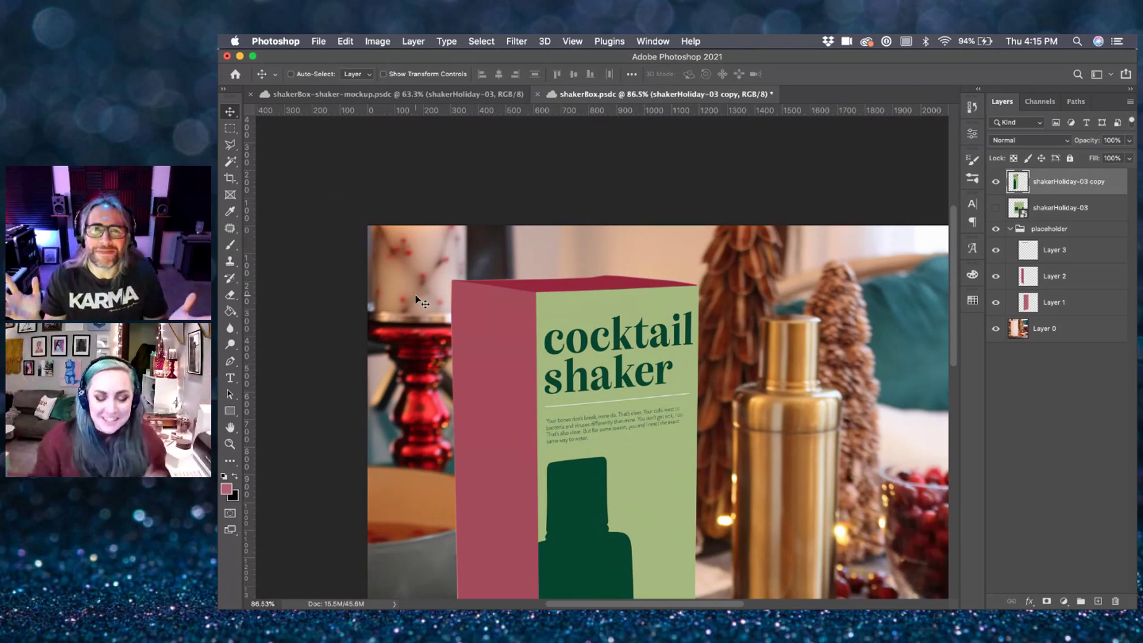
scroll(415, 296, "down", 1)
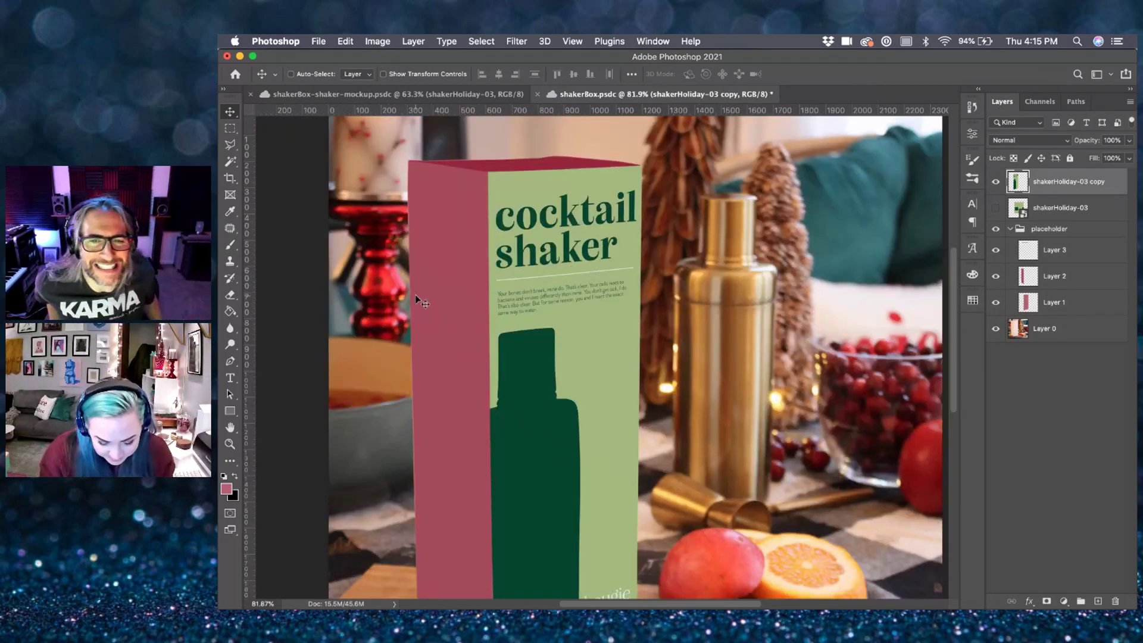
scroll(415, 300, "down", 1)
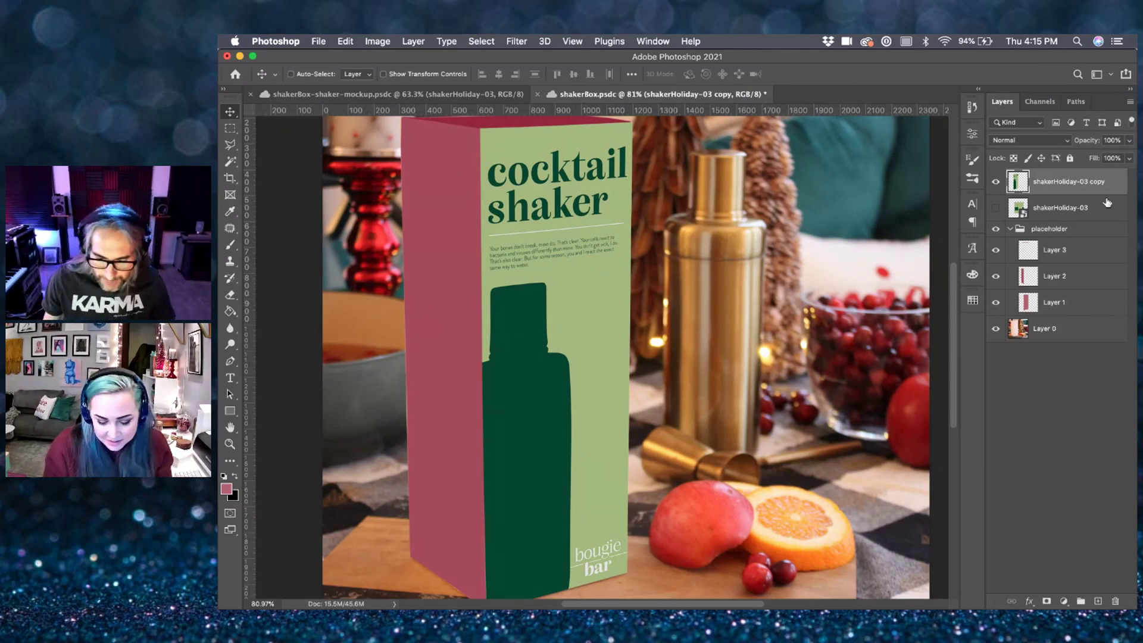
key("super+g")
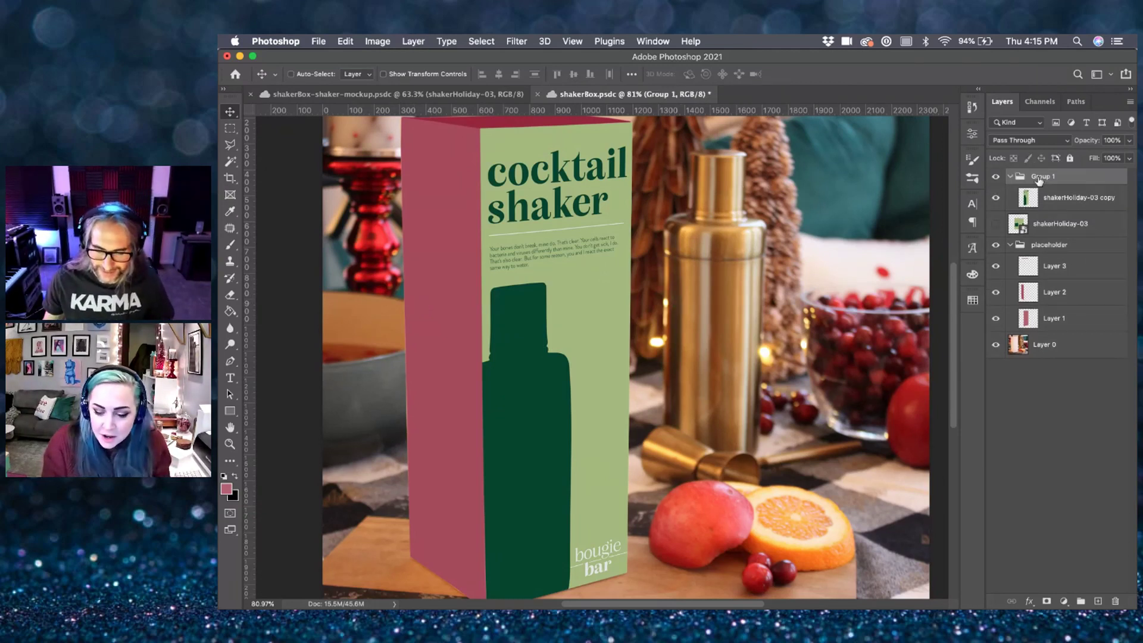
double_click(1039, 177)
type("box")
key("Return")
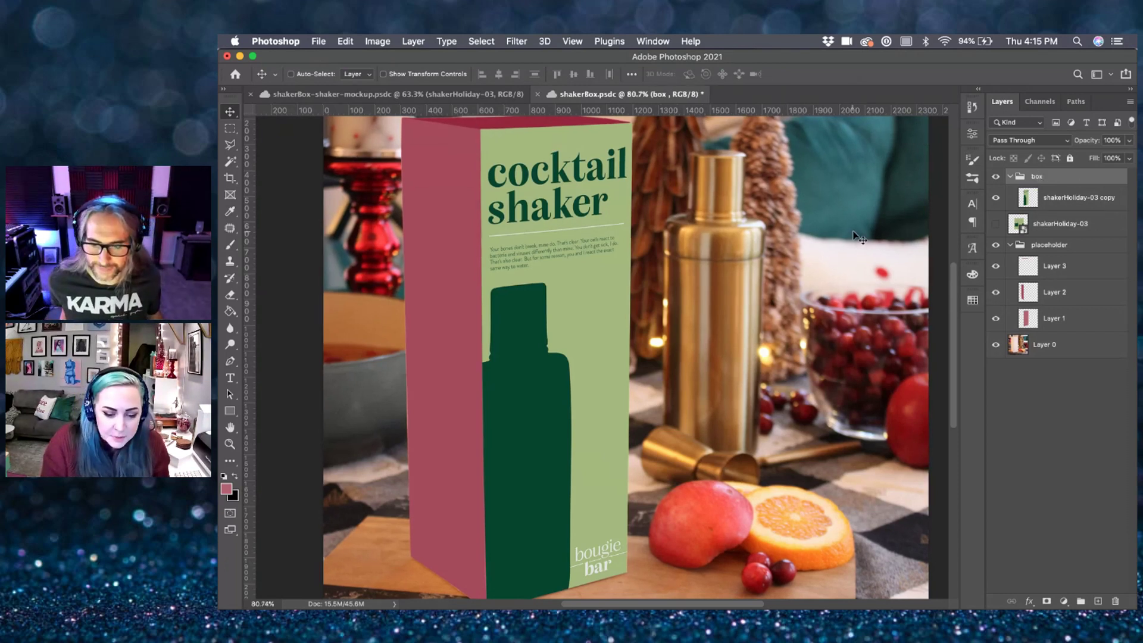
- Trim the shakerHoliday-03 copy artwork to the outline of placeholder Layer 1 using an inverted selection, and deselect
scroll(648, 313, "down", 1)
scroll(648, 313, "down", 1)
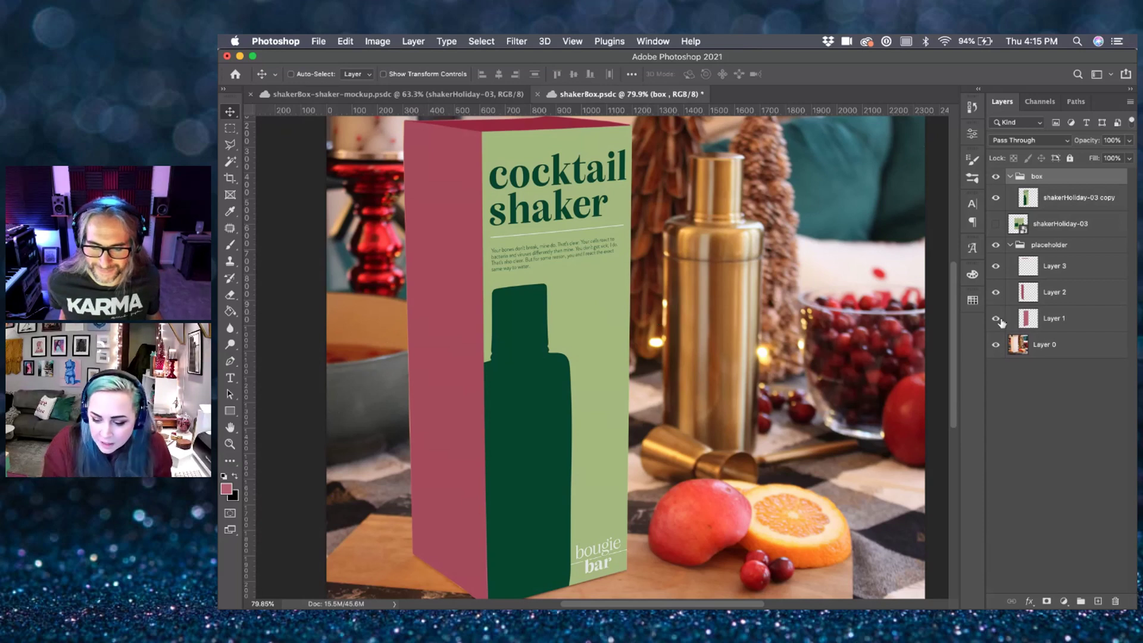
left_click(1027, 322, "super")
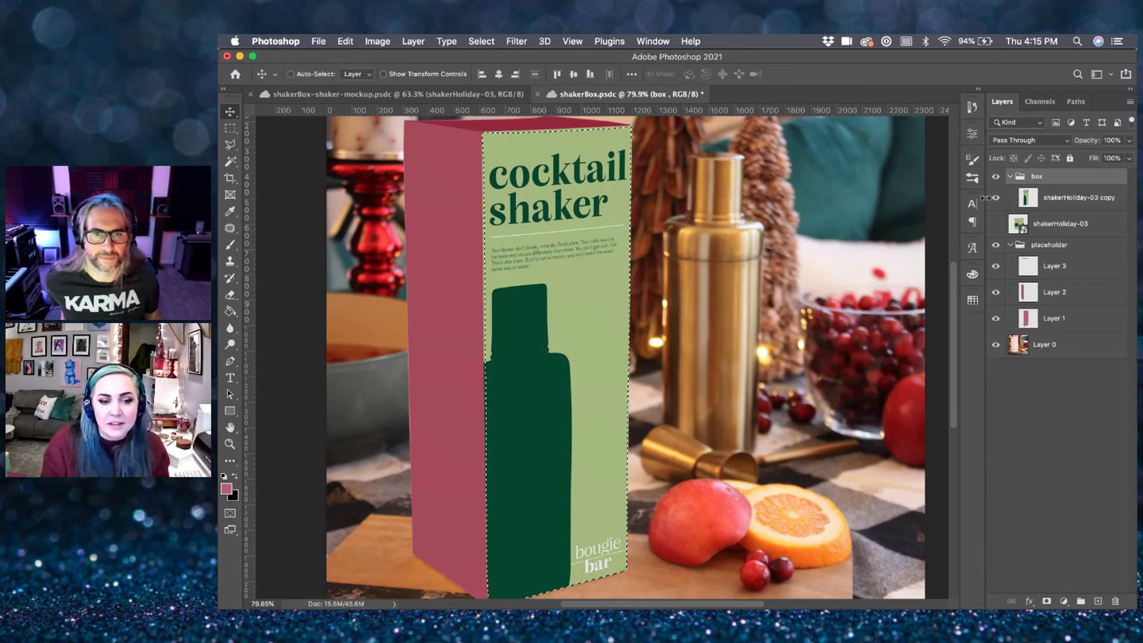
left_click(1061, 204)
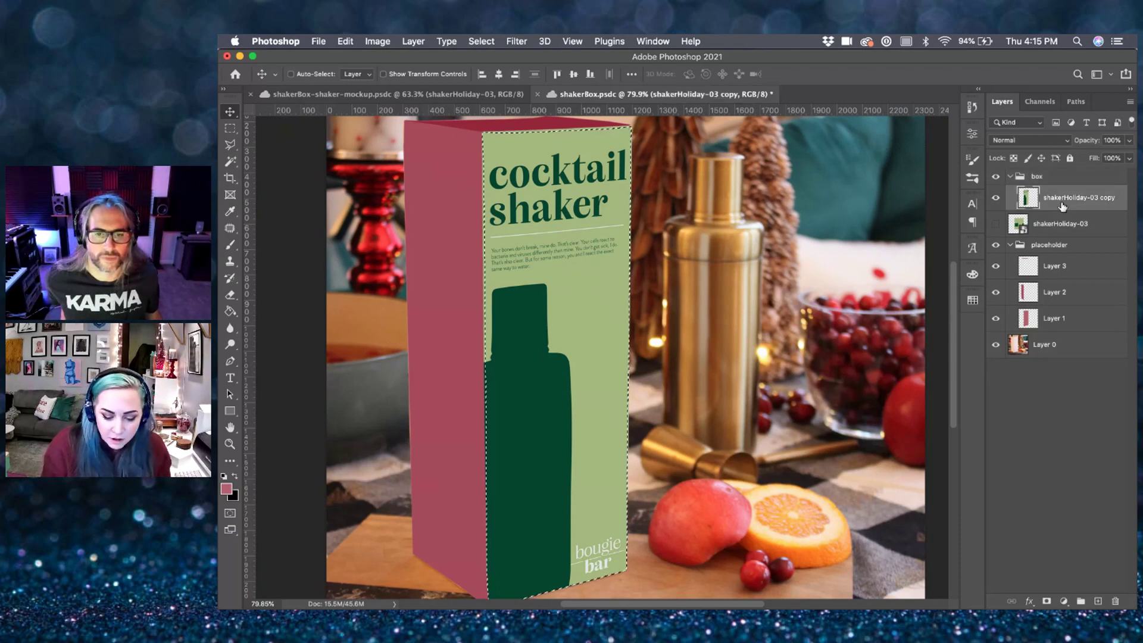
key("super+shift+i")
key("super+d")
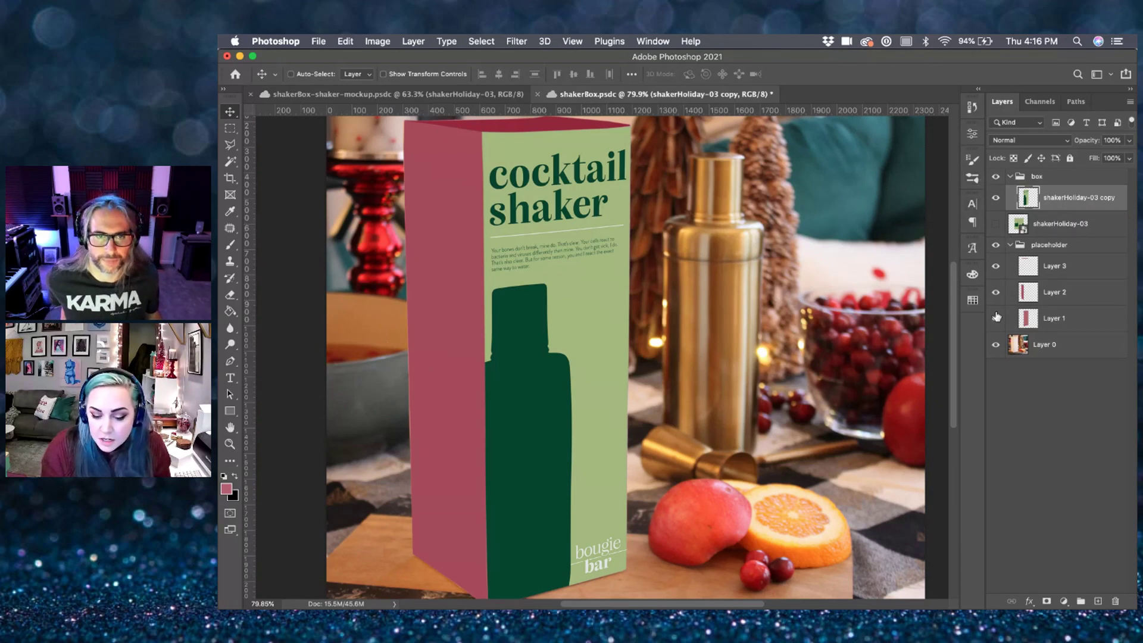
- Duplicate the hidden shakerHoliday-03 layer, make the duplicate visible and place it at the top of the box group
left_click(1060, 224)
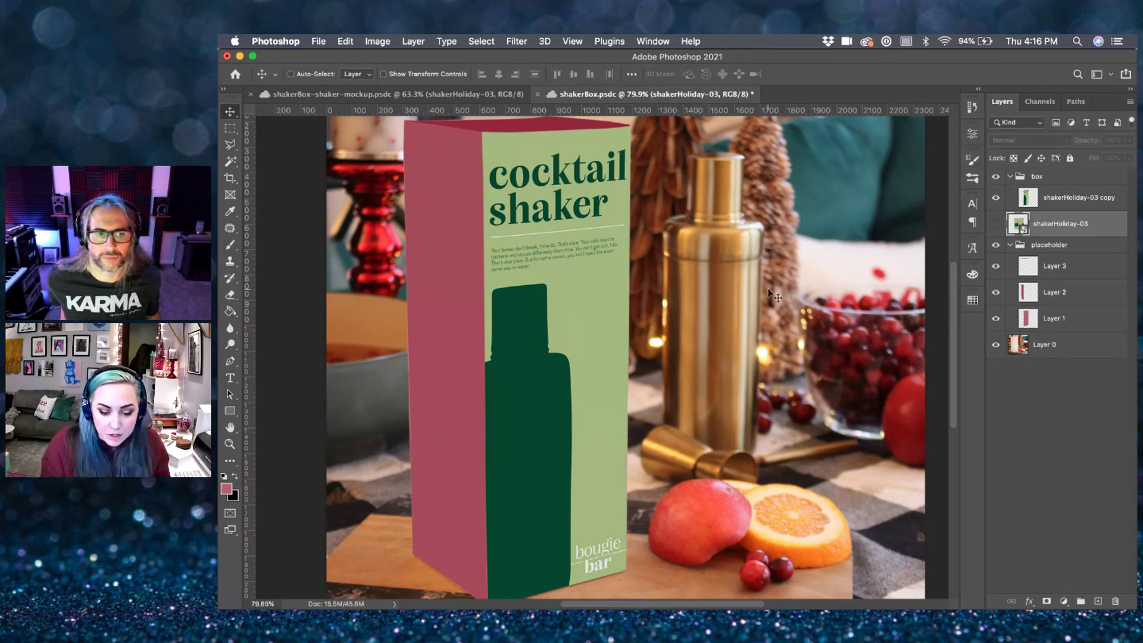
scroll(772, 294, "down", 2)
scroll(893, 292, "down", 2)
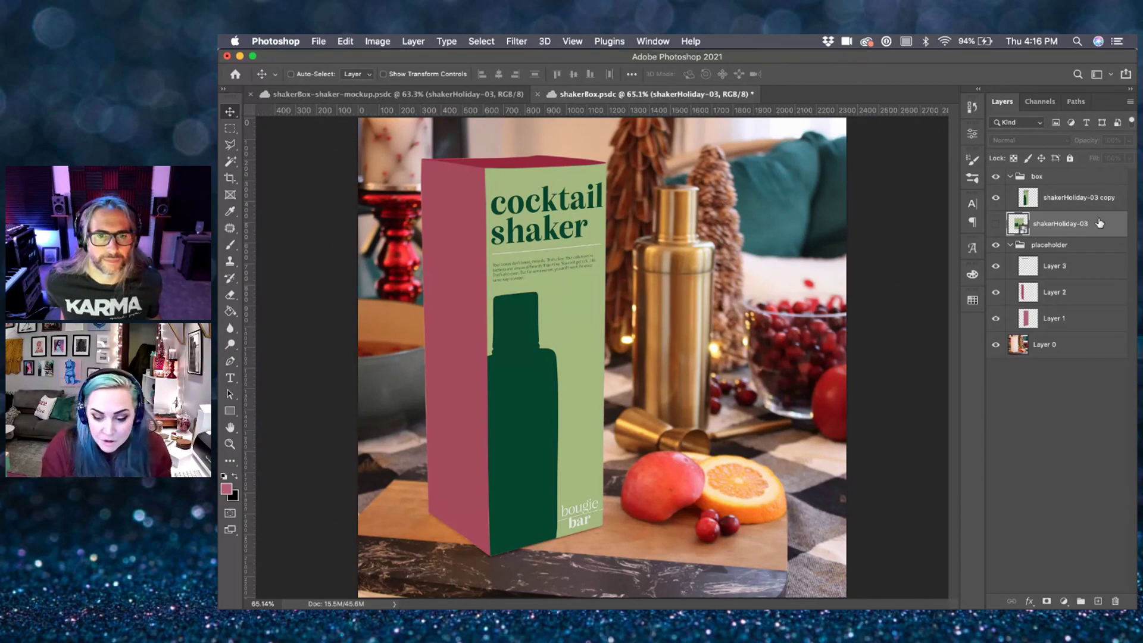
key("super+j")
left_click(995, 223)
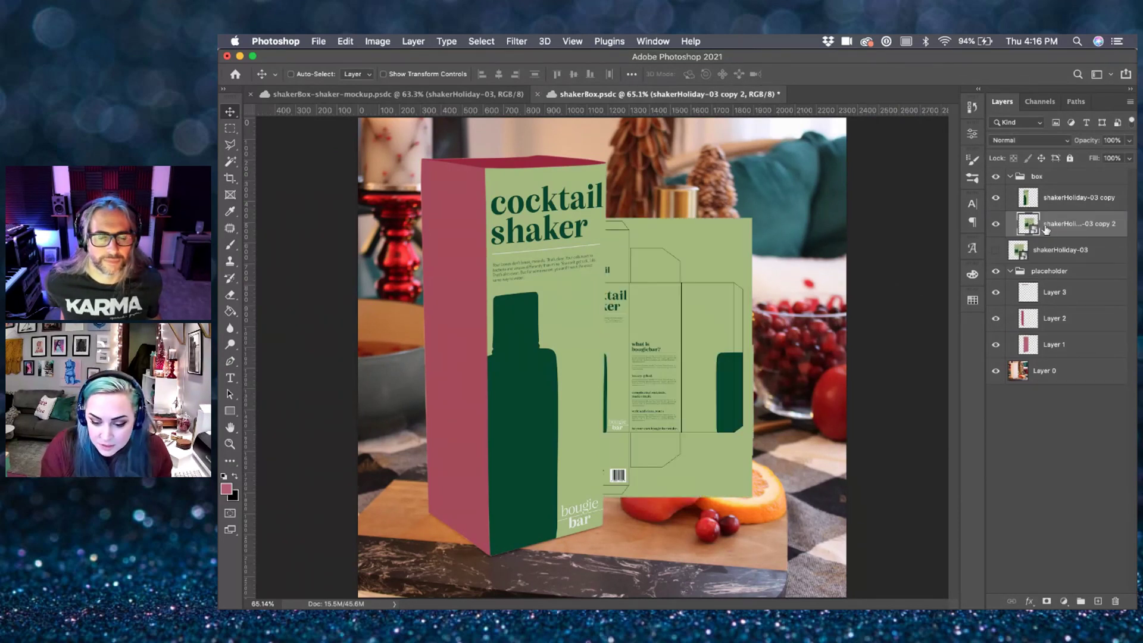
left_click_drag(1085, 227, 1087, 182)
- Enlarge the duplicated dieline artwork proportionally to about 197% and rasterize its layer
key("super+t")
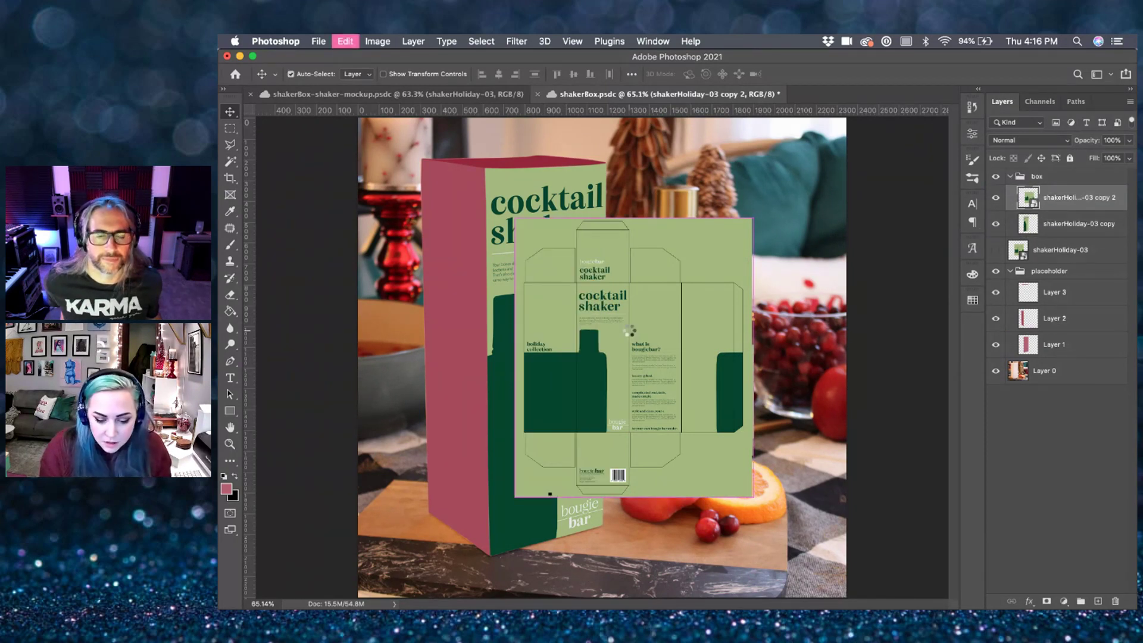
scroll(631, 330, "down", 2)
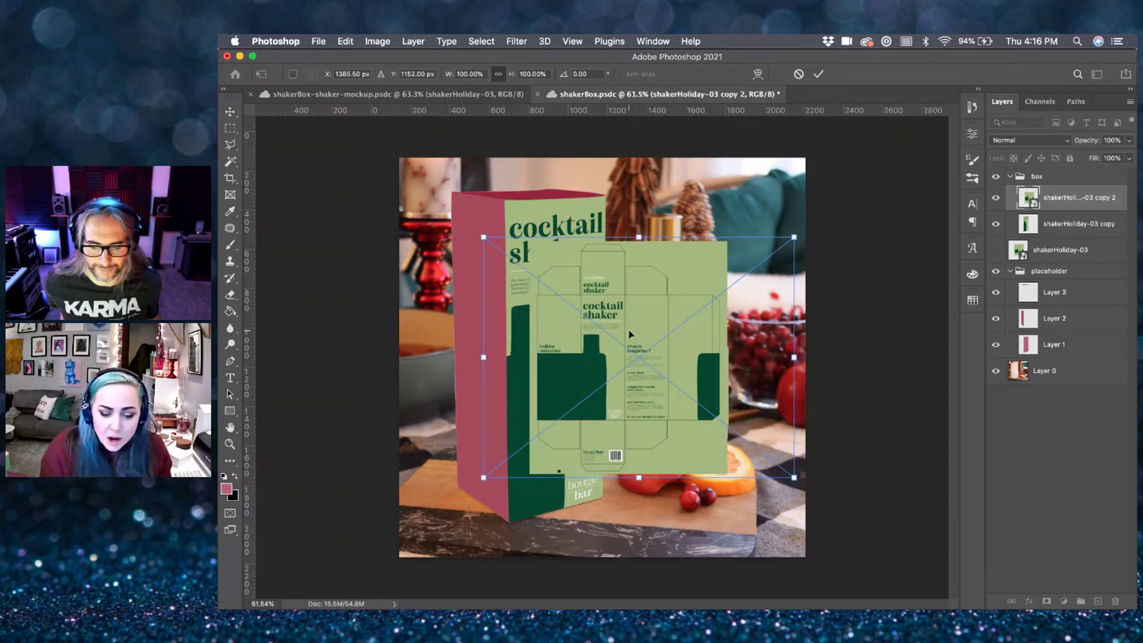
left_click_drag(795, 237, 956, 129)
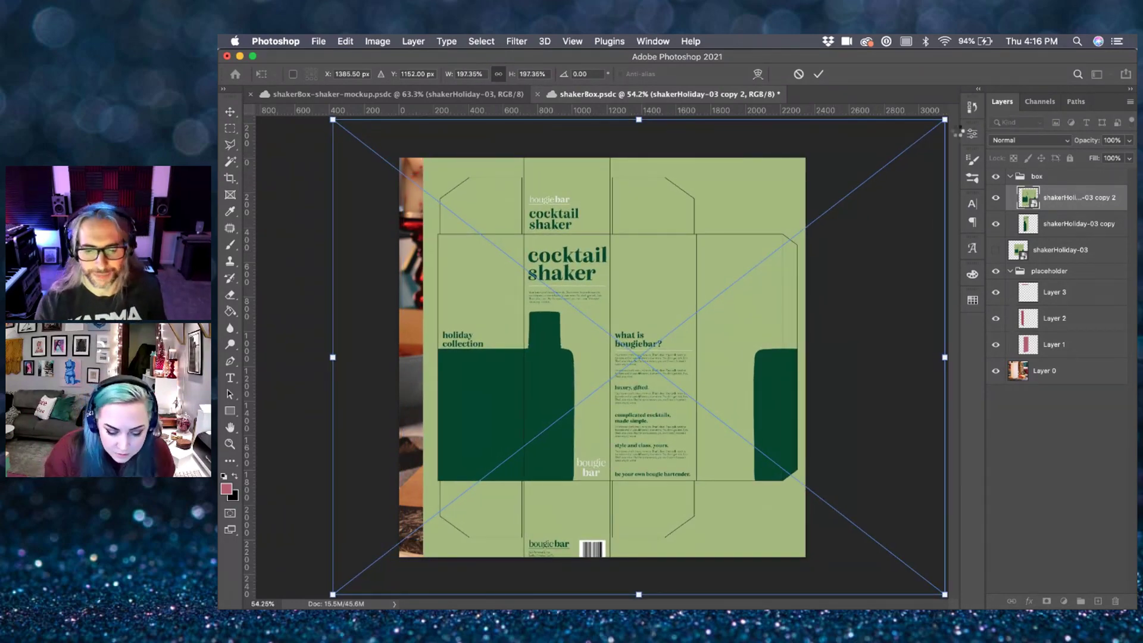
key("Return")
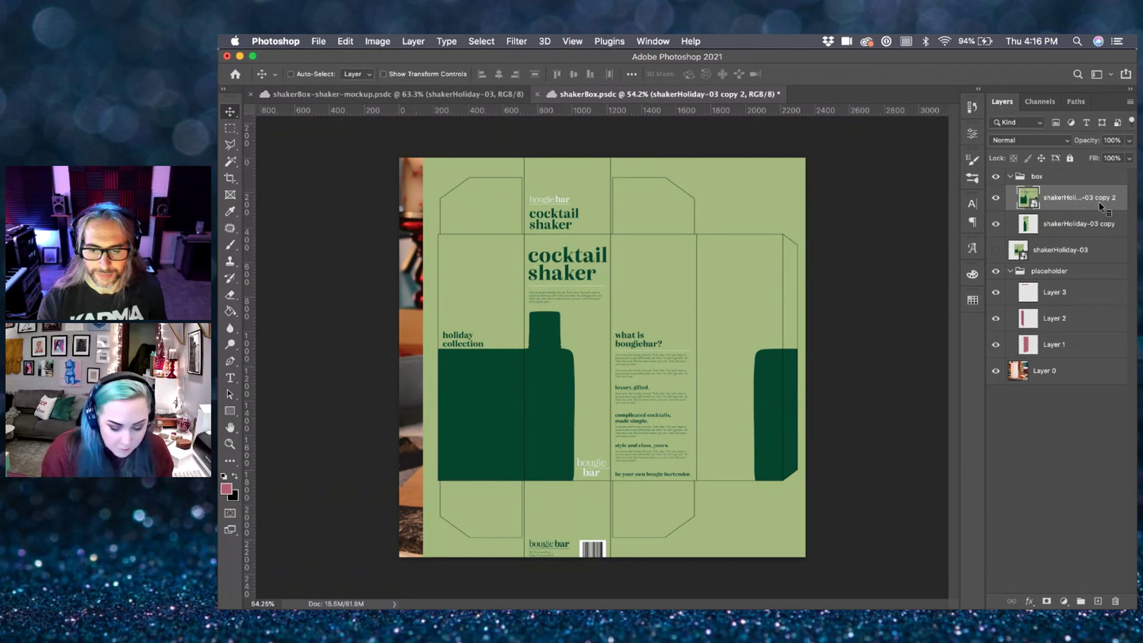
right_click(1099, 201)
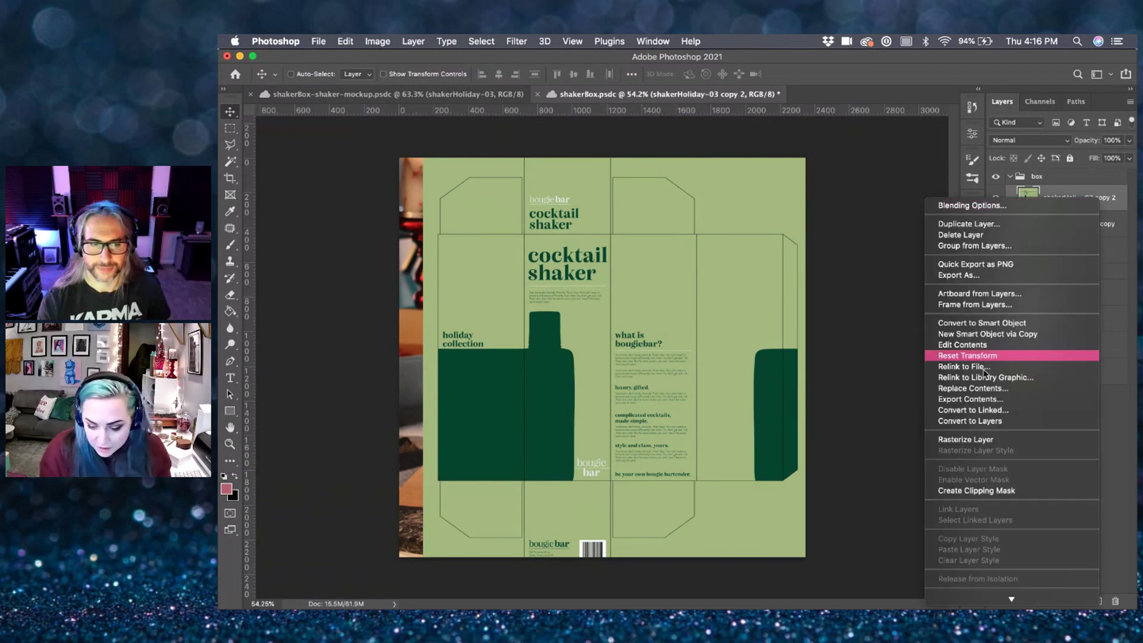
left_click(964, 441)
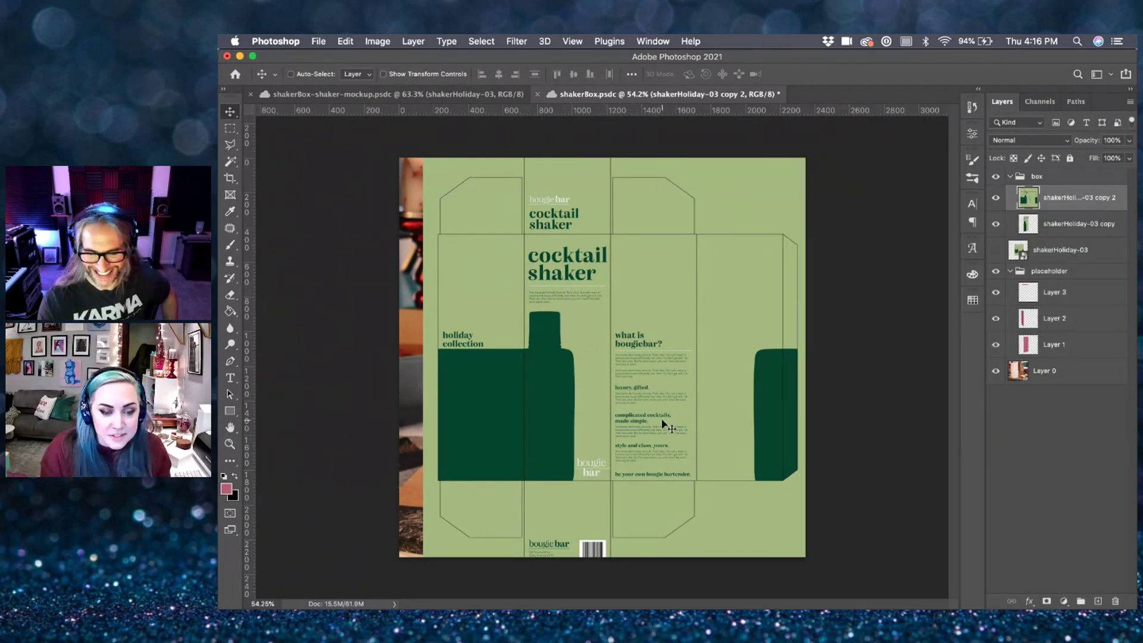
- Cut out the "holiday collection" side panel with a rectangular selection, deleting everything outside it from the dieline copy, and deselect
key("m")
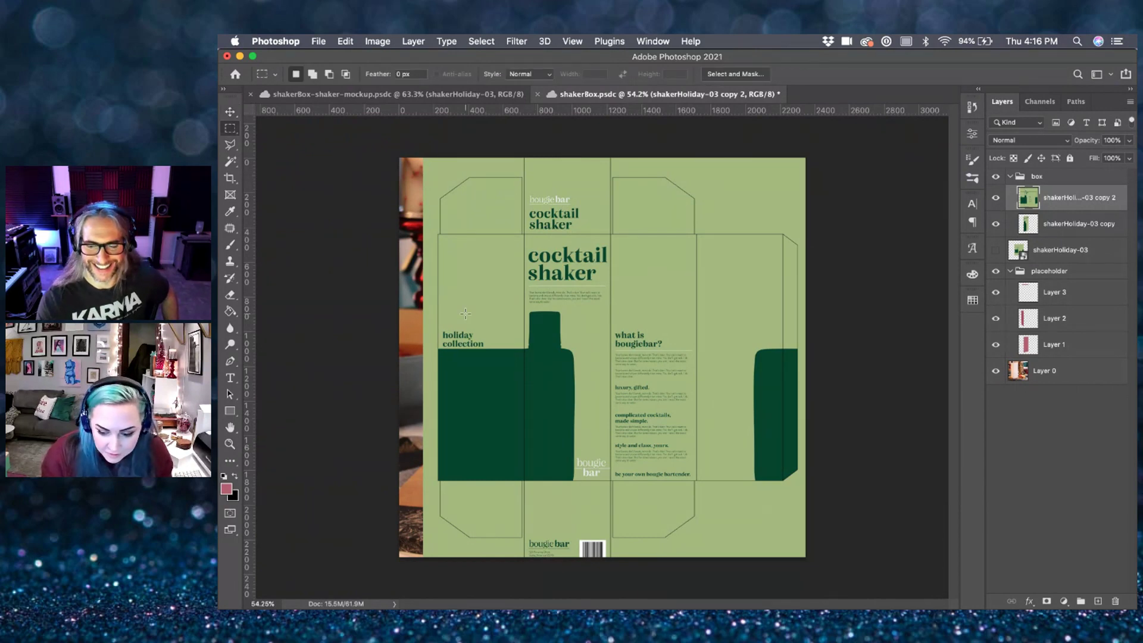
scroll(466, 314, "up", 2)
scroll(466, 314, "up", 2)
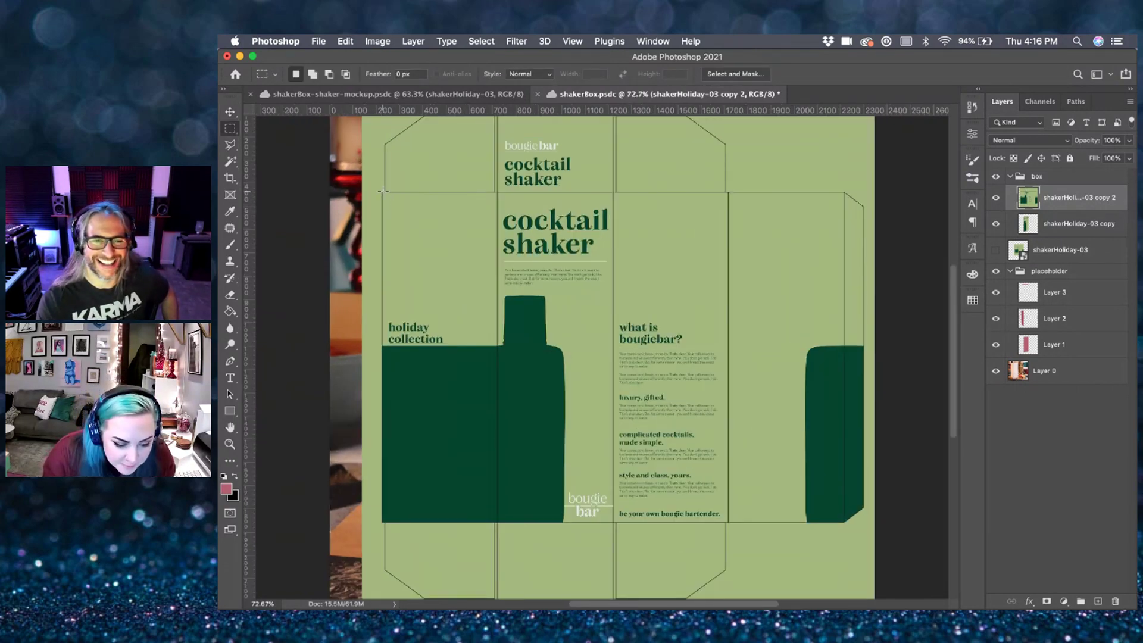
scroll(381, 192, "up", 2)
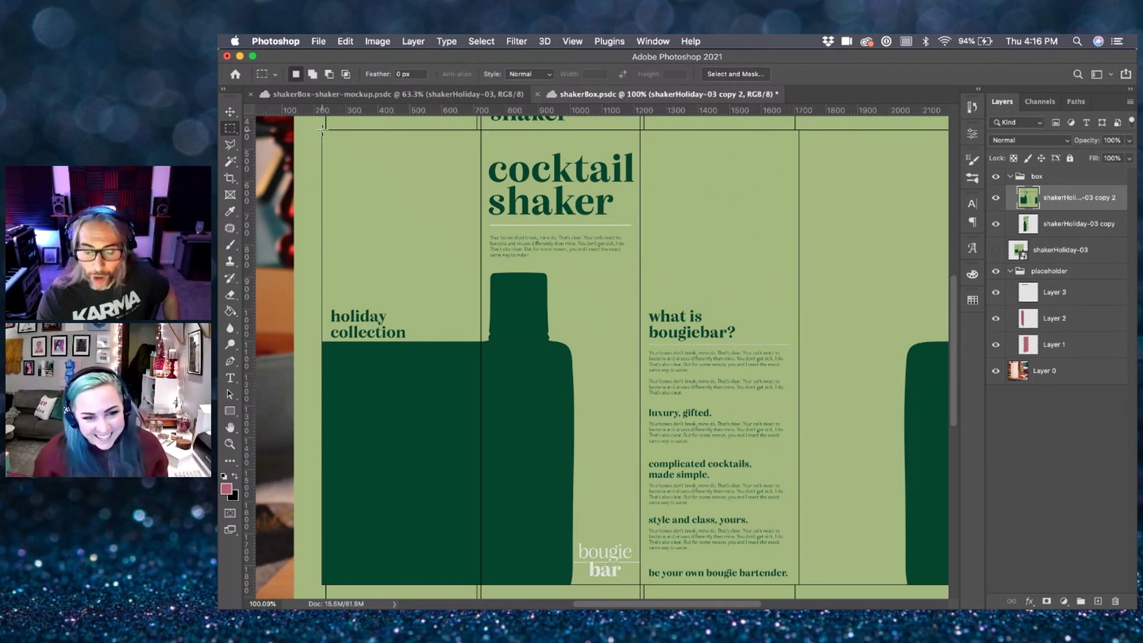
left_click_drag(327, 135, 417, 243)
left_click_drag(477, 471, 481, 584)
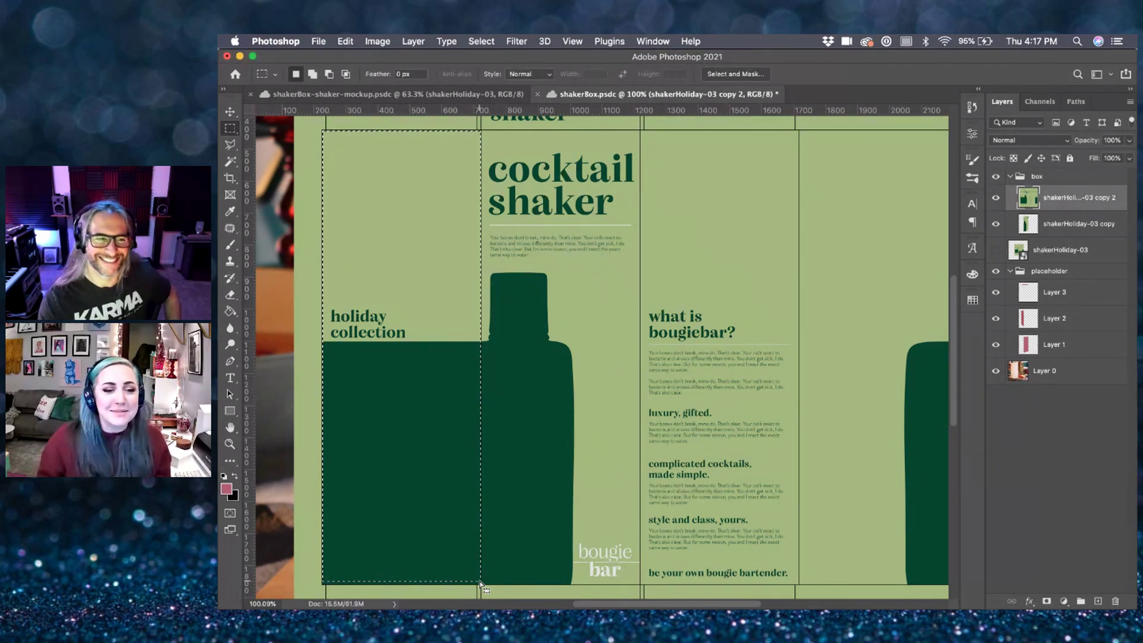
key("shift+super+i")
key("Delete")
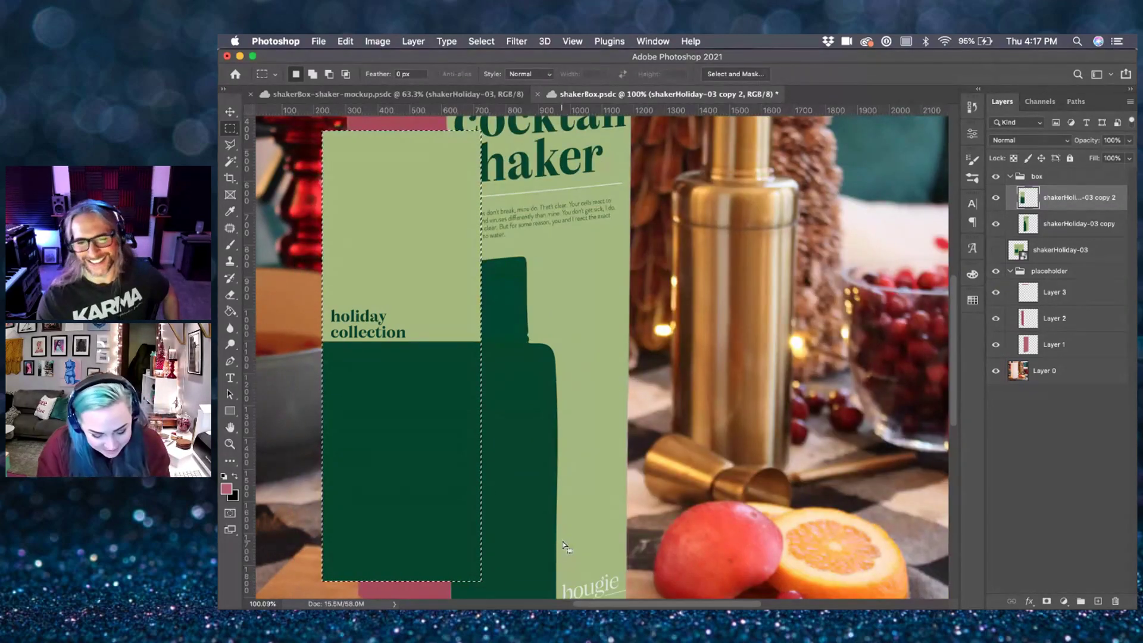
key("super+d")
key("v")
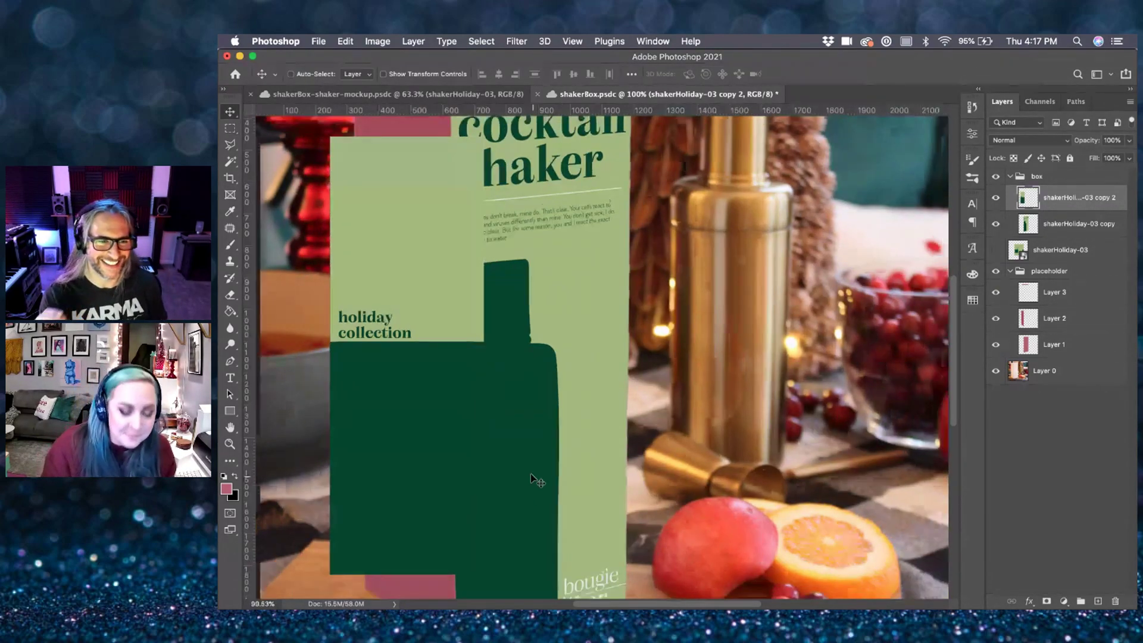
- Hide the shakerHoliday-03 copy front panel and lower the side panel layer's opacity to 67%
key("super+0")
scroll(465, 385, "left", 5)
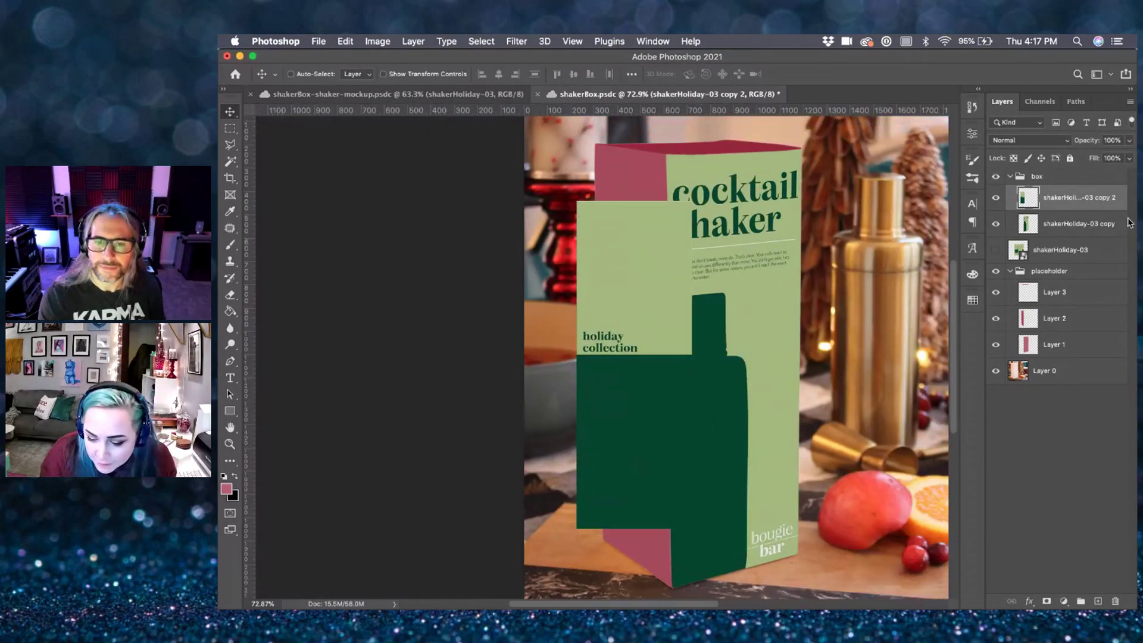
left_click(995, 224)
key("super+;")
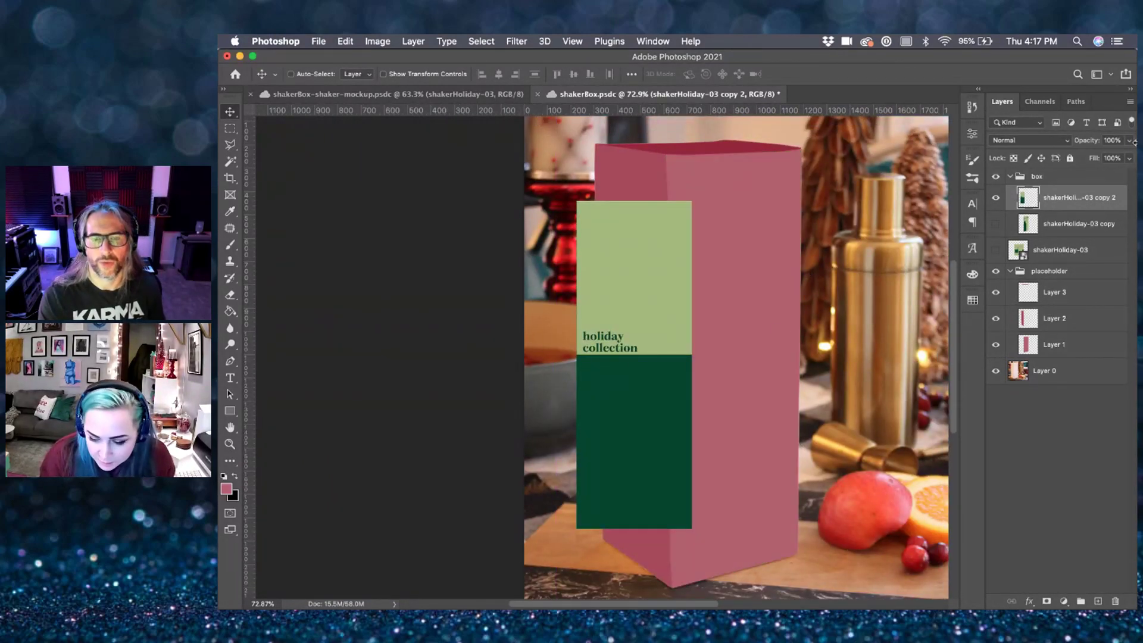
left_click_drag(1125, 143, 1108, 156)
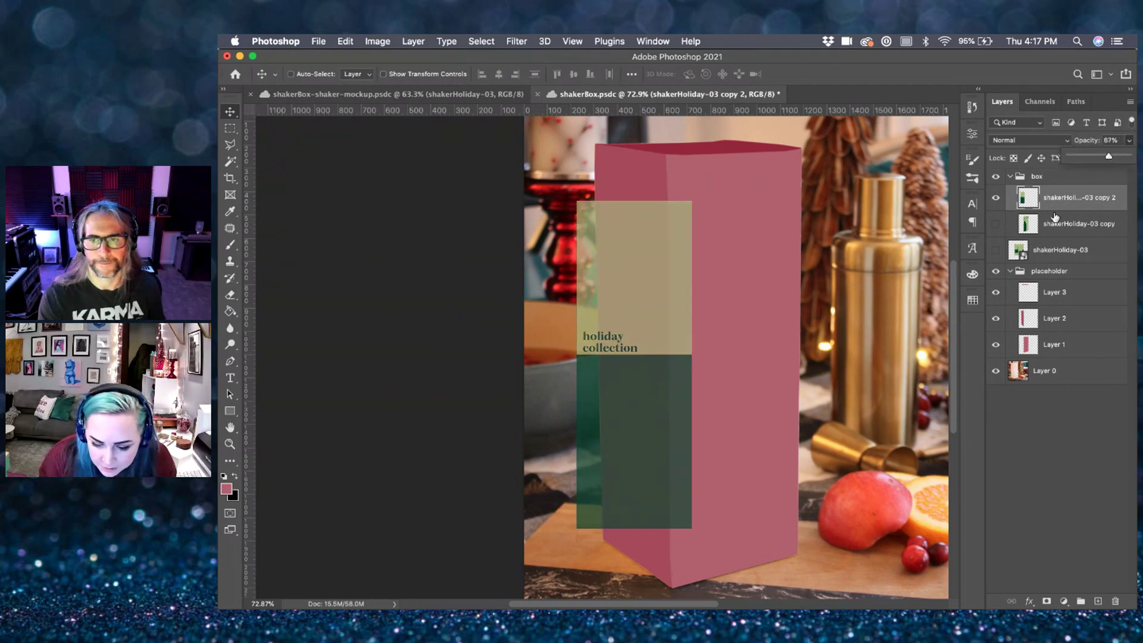
- Shift the side panel layer up over the box and erase the leftover dieline strips along the photo's lower and right edges
left_click_drag(671, 284, 687, 226)
key("super+0")
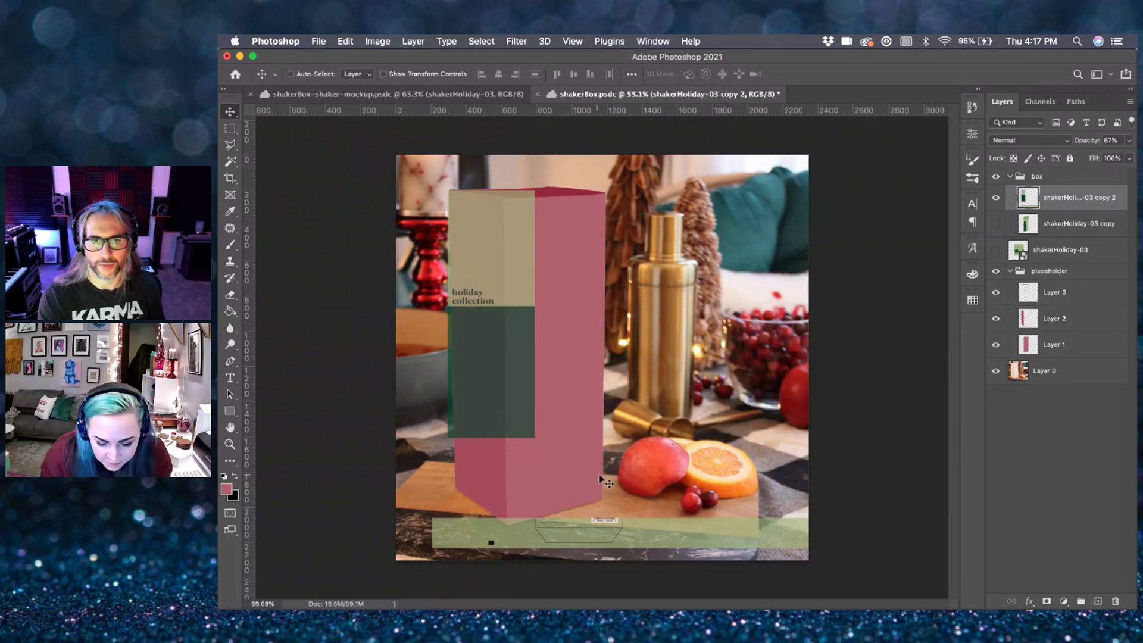
left_click_drag(579, 430, 547, 379)
key("m")
left_click_drag(396, 462, 857, 516)
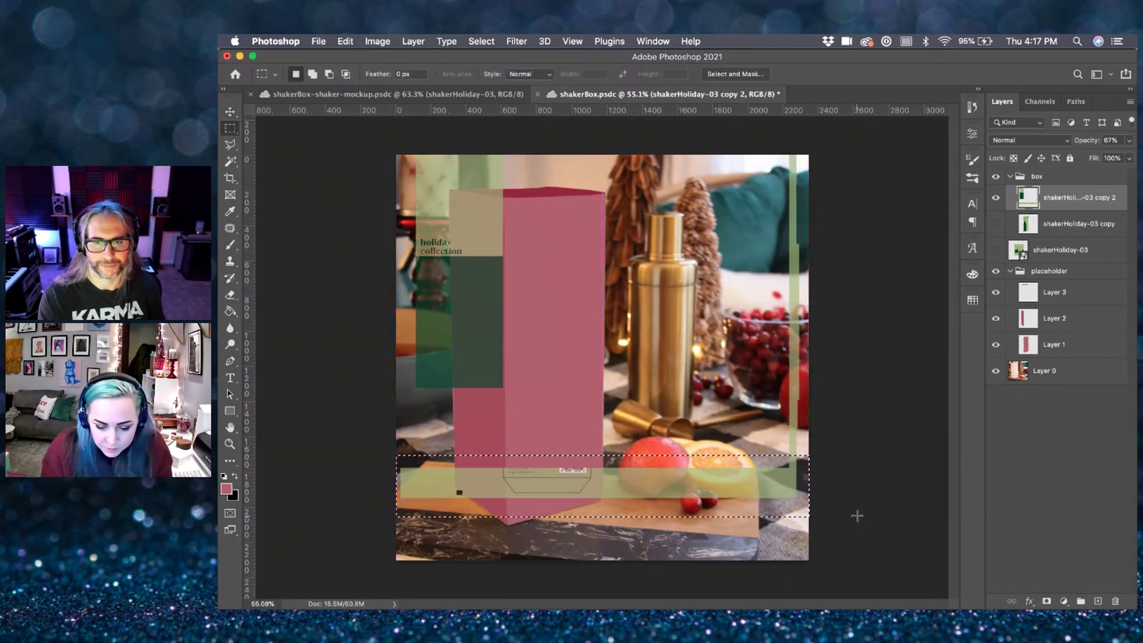
key("Delete")
left_click_drag(808, 483, 741, 148)
key("Delete")
key("ctrl+d")
key("v")
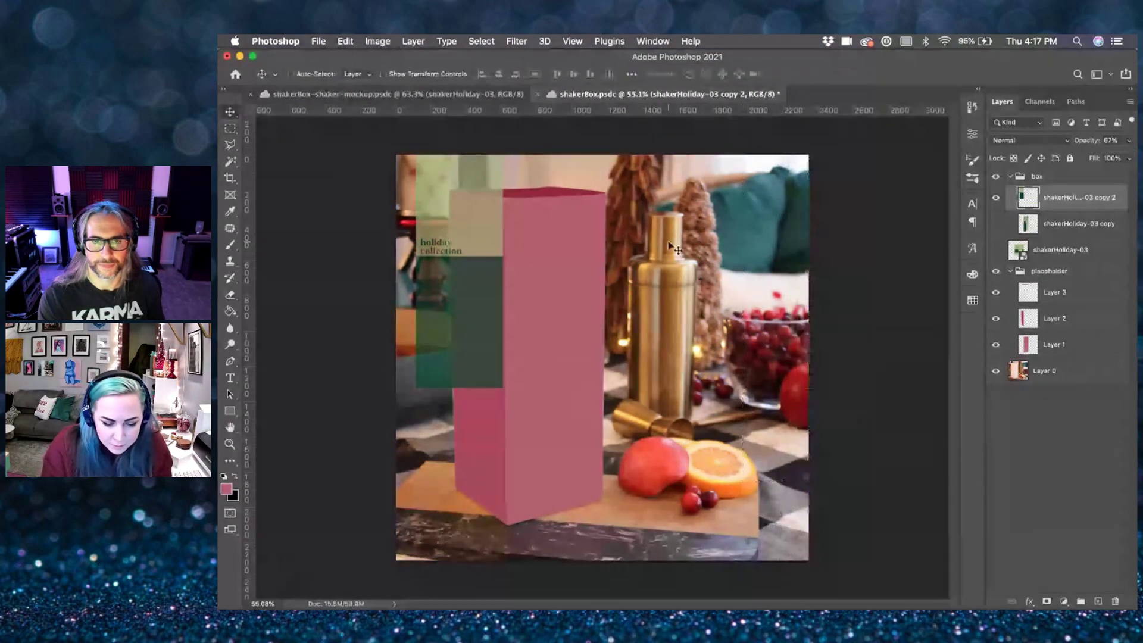
- Move the side panel layer down and erase the leftover dieline strip in the photo's upper right area, and deselect
left_click_drag(668, 241, 662, 427)
key("m")
left_click_drag(603, 197, 807, 352)
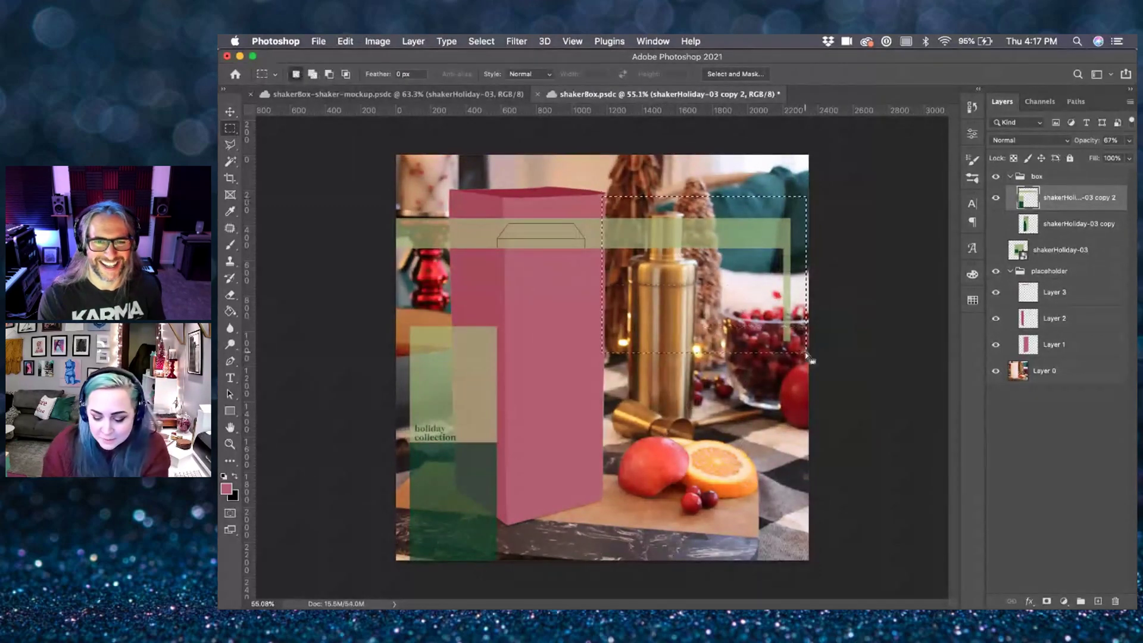
key("Delete")
key("ctrl+d")
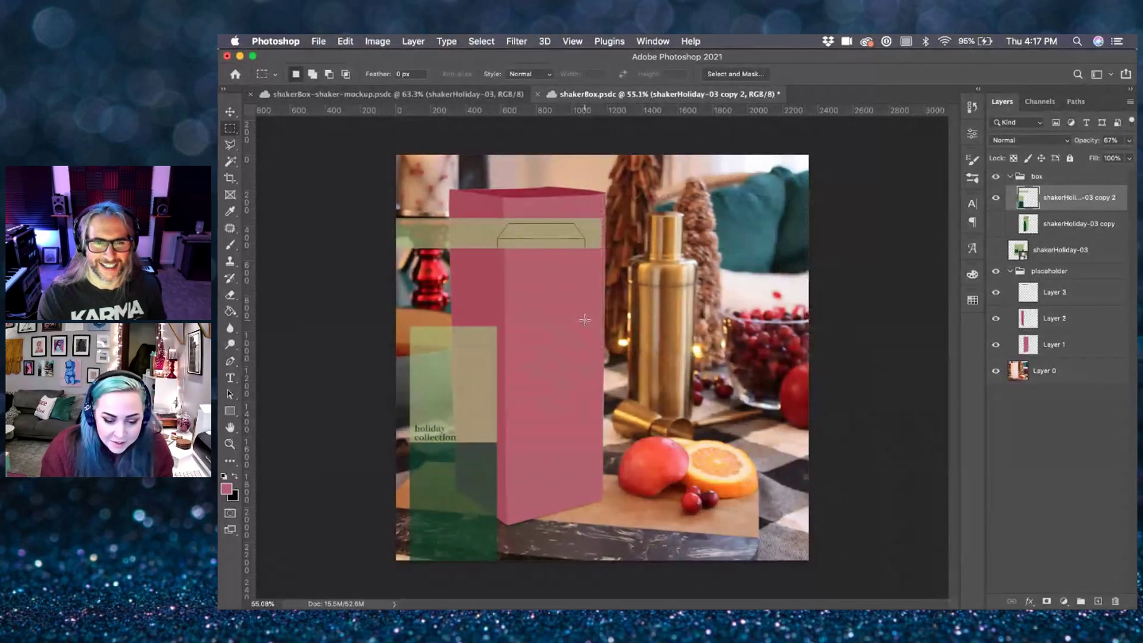
key("v")
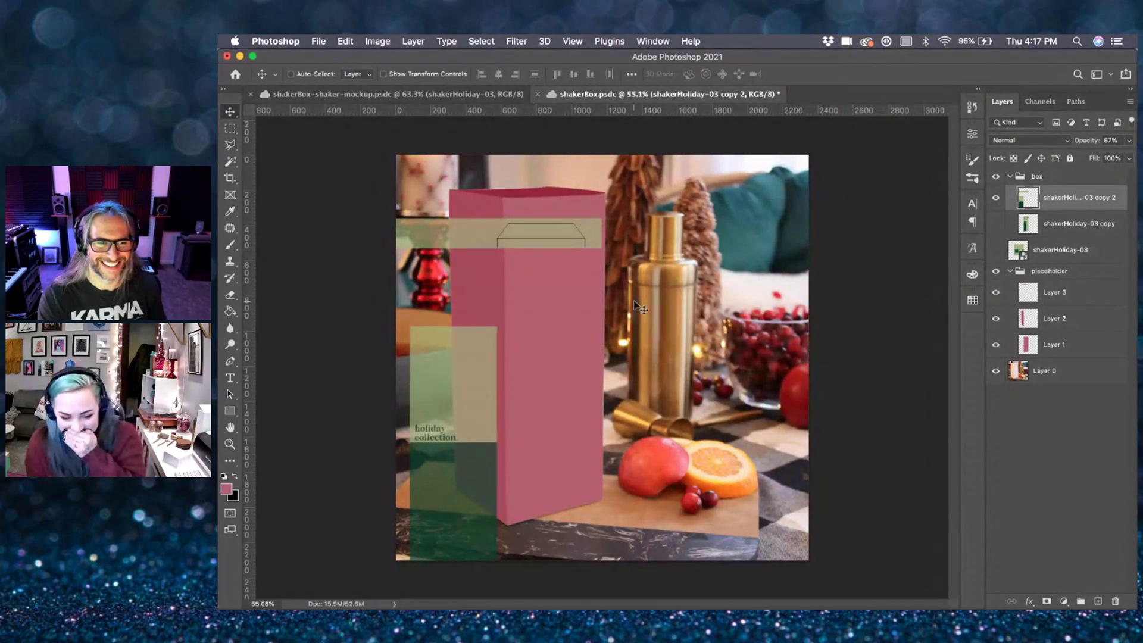
- Move the side panel layer right and erase the remaining dieline strip above the panel, and deselect
left_click_drag(455, 300, 588, 288)
key("m")
left_click_drag(494, 178, 730, 237)
key("Delete")
left_click(228, 116)
key("super+d")
- Align the side panel with the box's upper left corner and scale it proportionally to about 136% to match the box height
left_click_drag(582, 406, 489, 310)
scroll(488, 310, "up", 1)
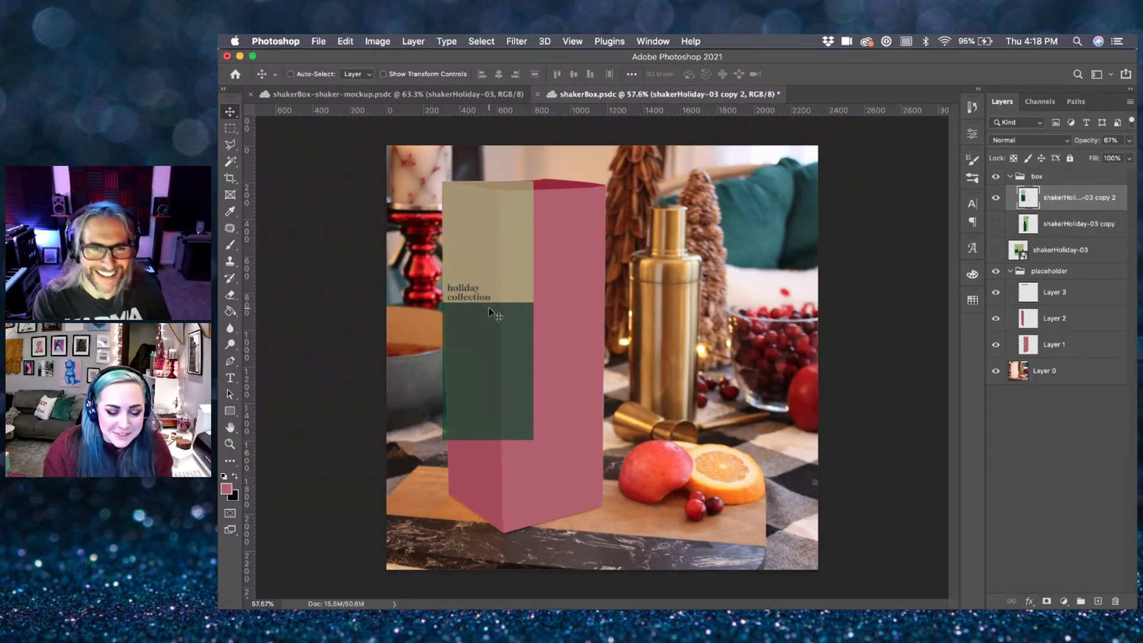
scroll(488, 313, "up", 3)
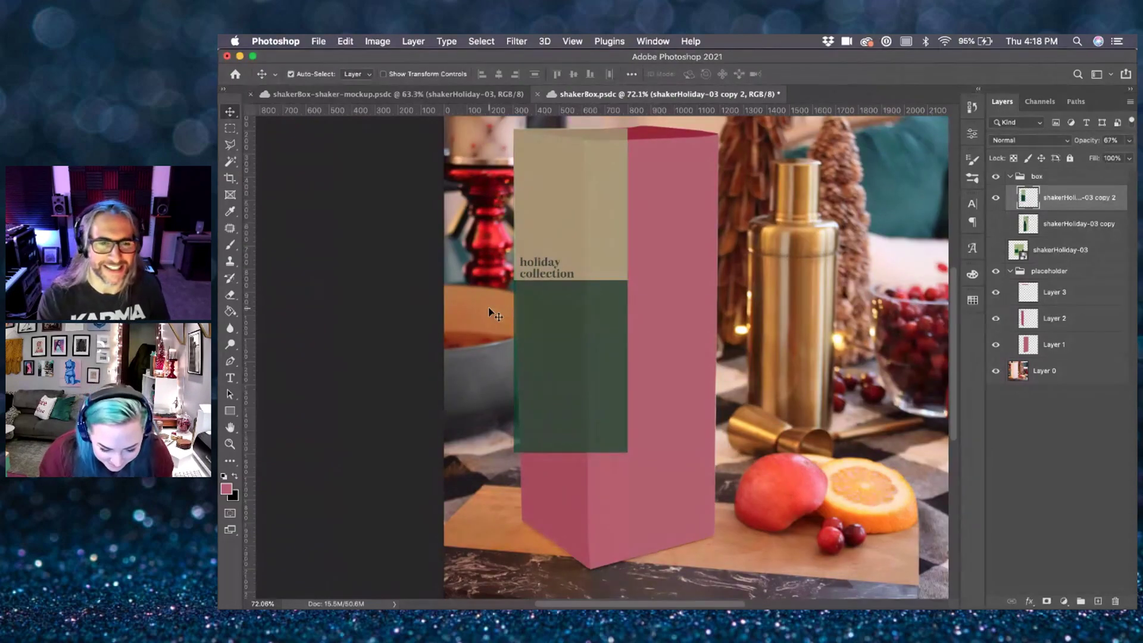
key("ctrl+t")
left_click_drag(627, 452, 666, 571)
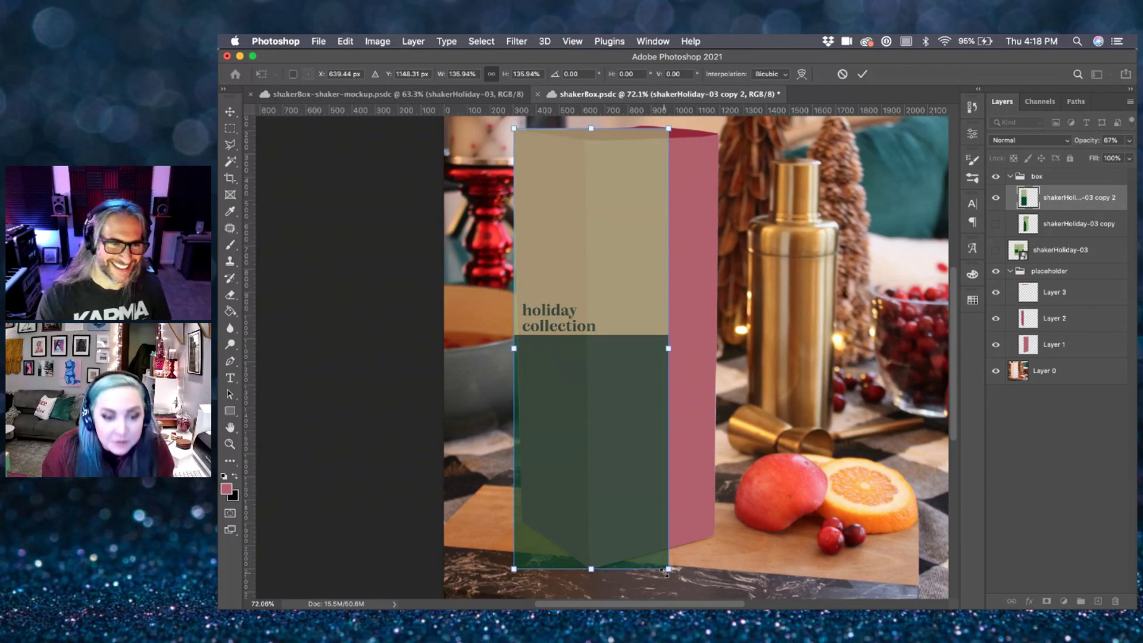
key("Return")
- Distort the side panel's corners to fit the box's left face, apply the transform, and show the front panel layer again
key("cmd+t")
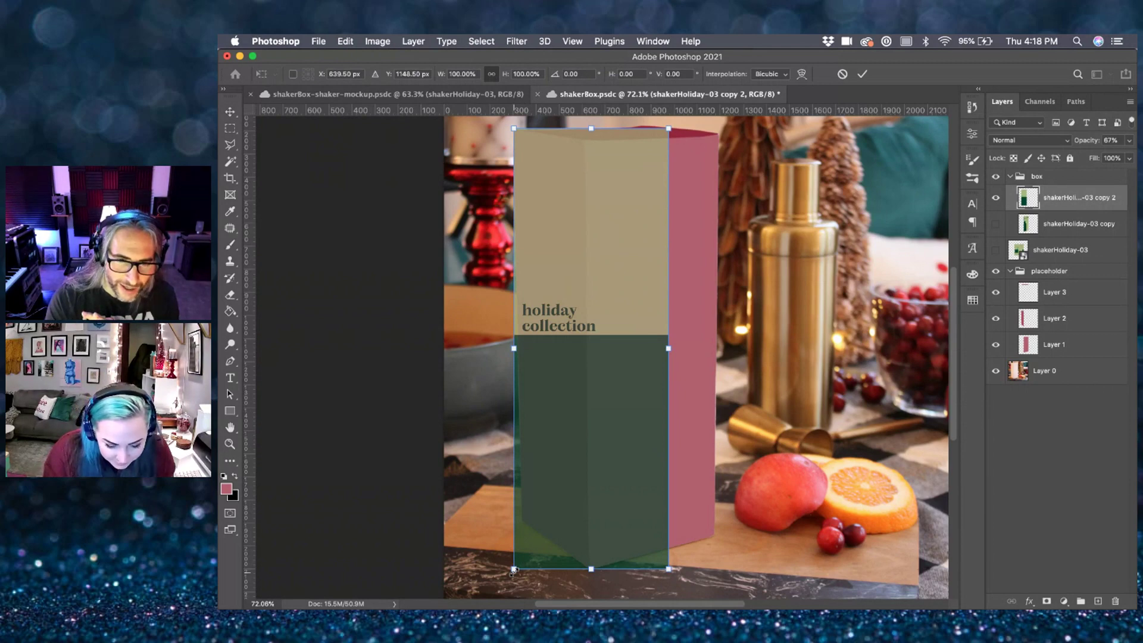
left_click_drag(513, 571, 519, 520)
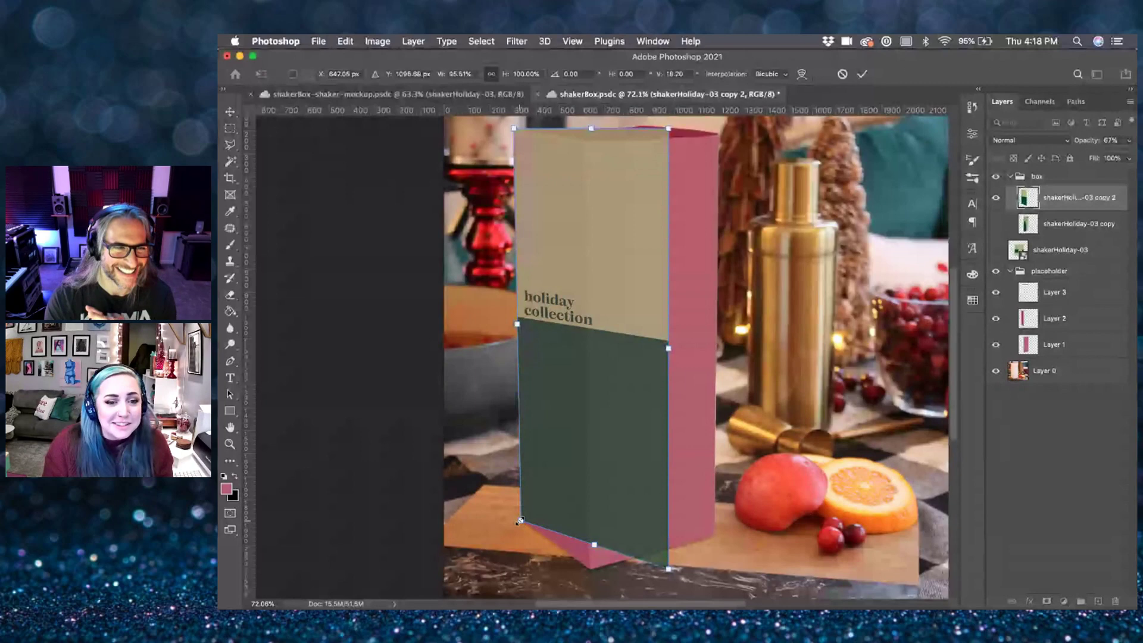
left_click_drag(668, 569, 588, 568)
left_click_drag(669, 131, 587, 143)
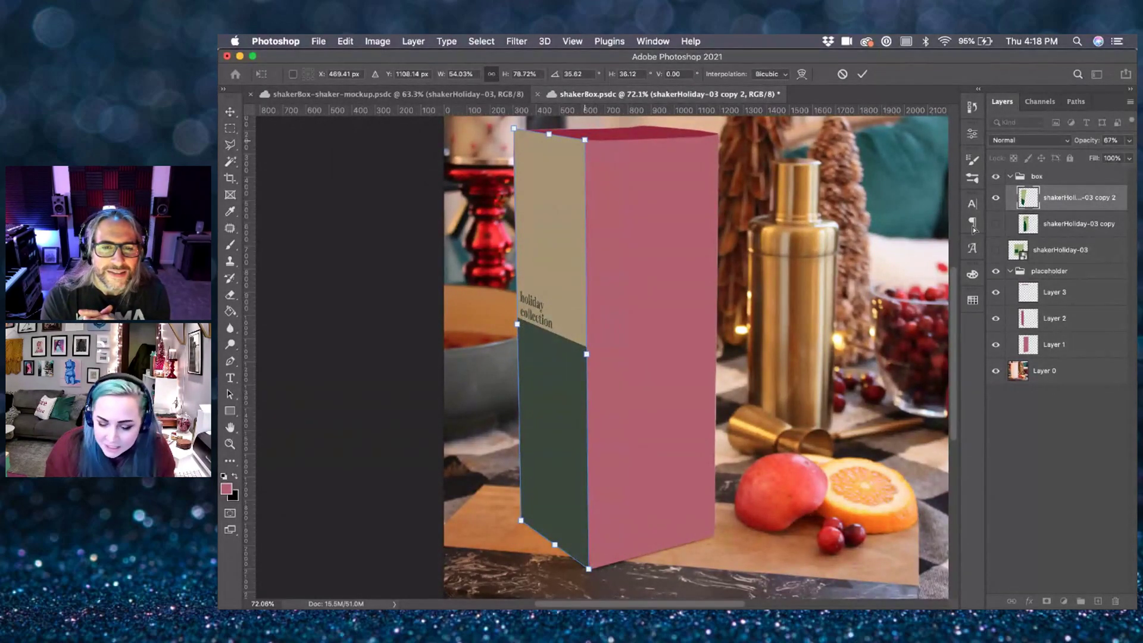
key("Return")
left_click(997, 224)
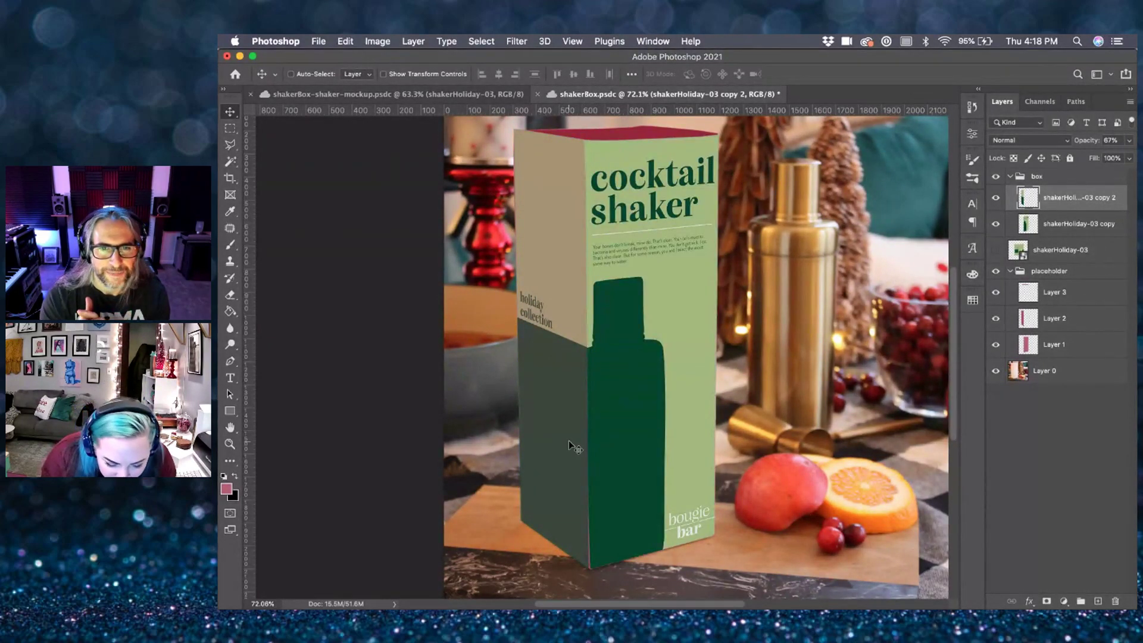
- Free-transform the side panel layer and nudge its two bottom corners slightly right to meet the front panel and the box's left face
scroll(568, 441, "up", 3)
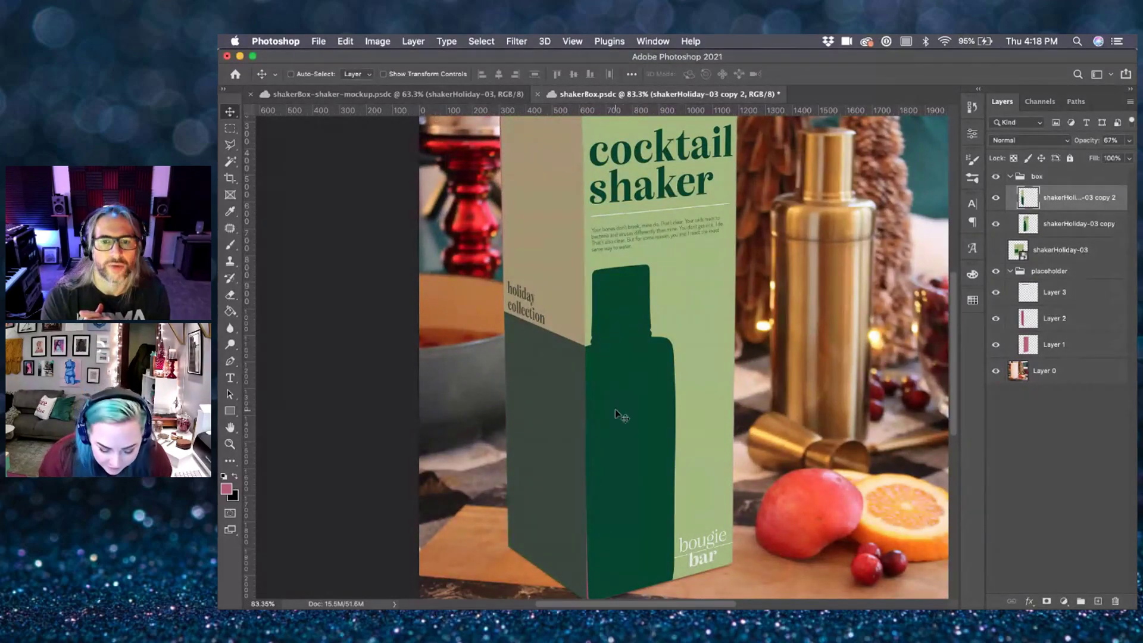
scroll(620, 416, "down", 3)
key("super+t")
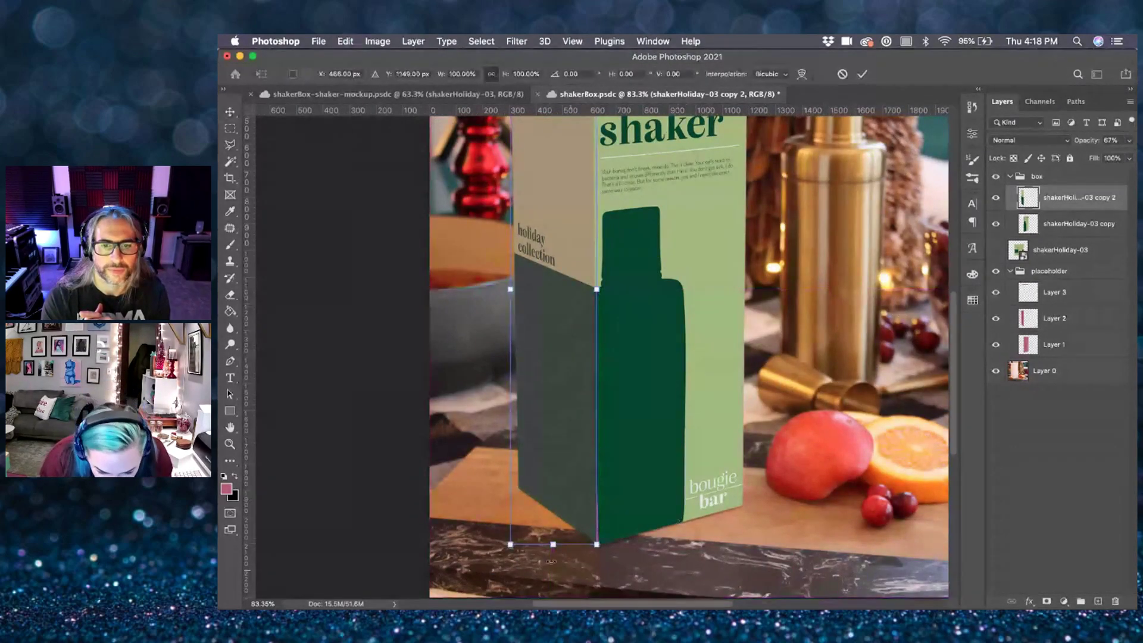
scroll(584, 513, "up", 2)
scroll(585, 514, "left", 1)
scroll(584, 513, "up", 4)
scroll(584, 513, "down", 5)
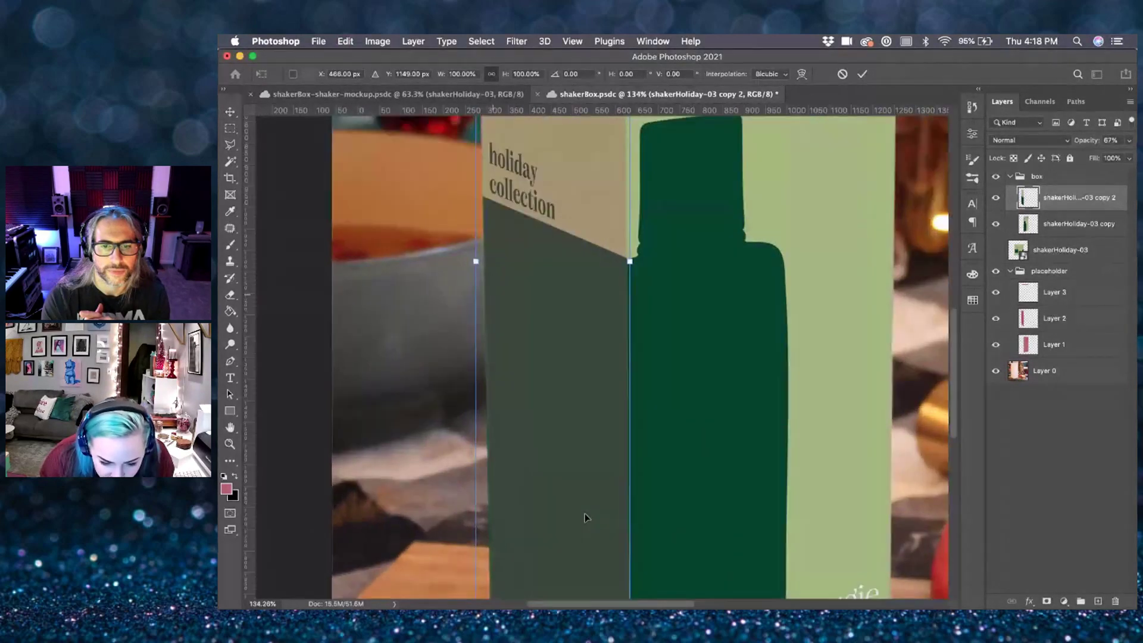
scroll(616, 518, "up", 3)
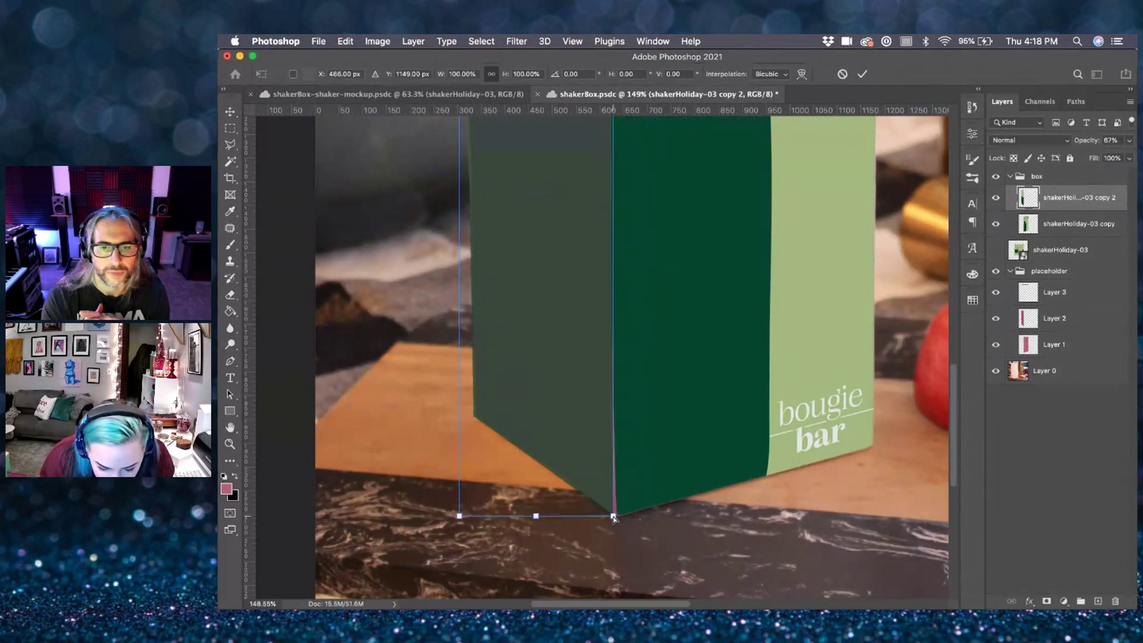
left_click_drag(614, 518, 617, 518)
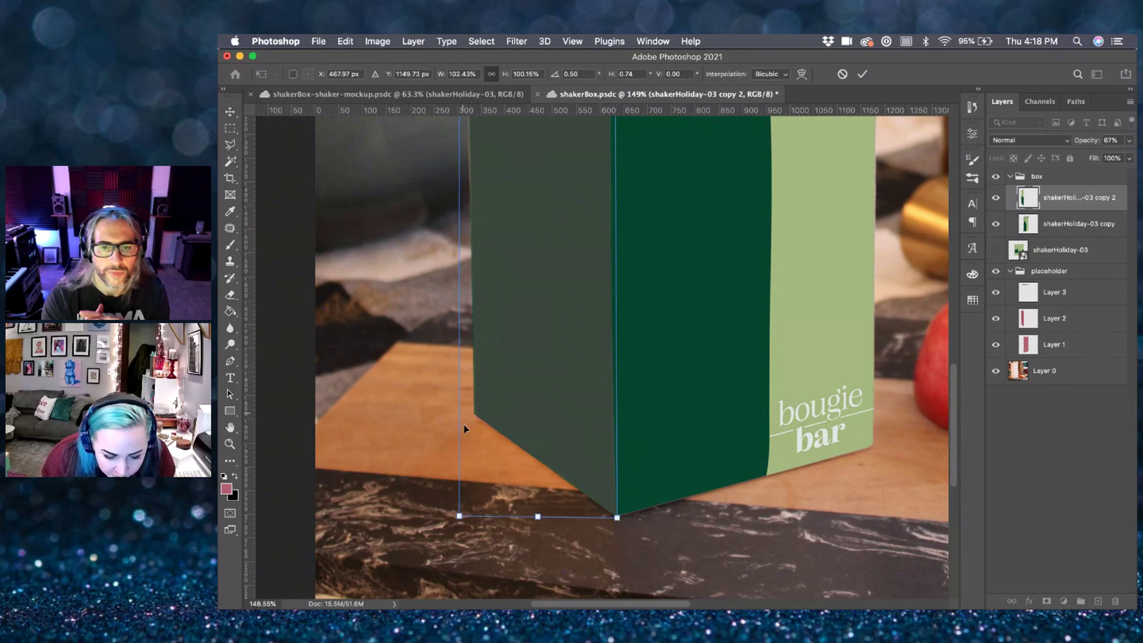
left_click_drag(464, 509, 467, 511)
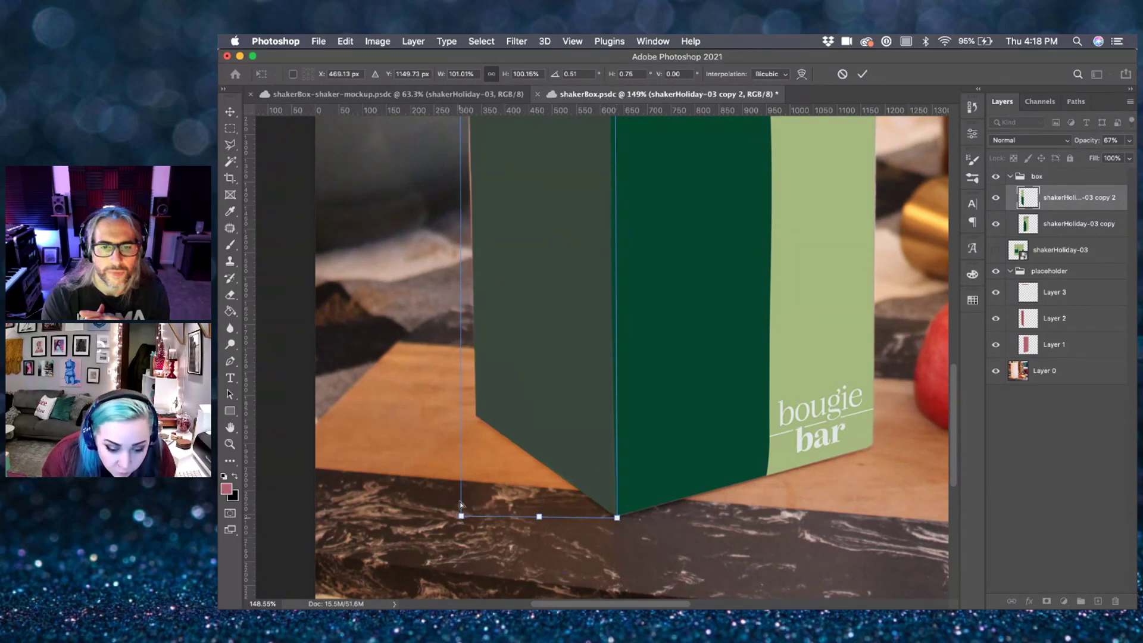
- Nudge the side panel's upper left corner to fit the top of the box's left face
scroll(472, 377, "up", 10)
scroll(473, 377, "left", 2)
scroll(472, 377, "up", 1)
scroll(471, 377, "left", 1)
scroll(469, 377, "up", 10)
scroll(469, 377, "right", 2)
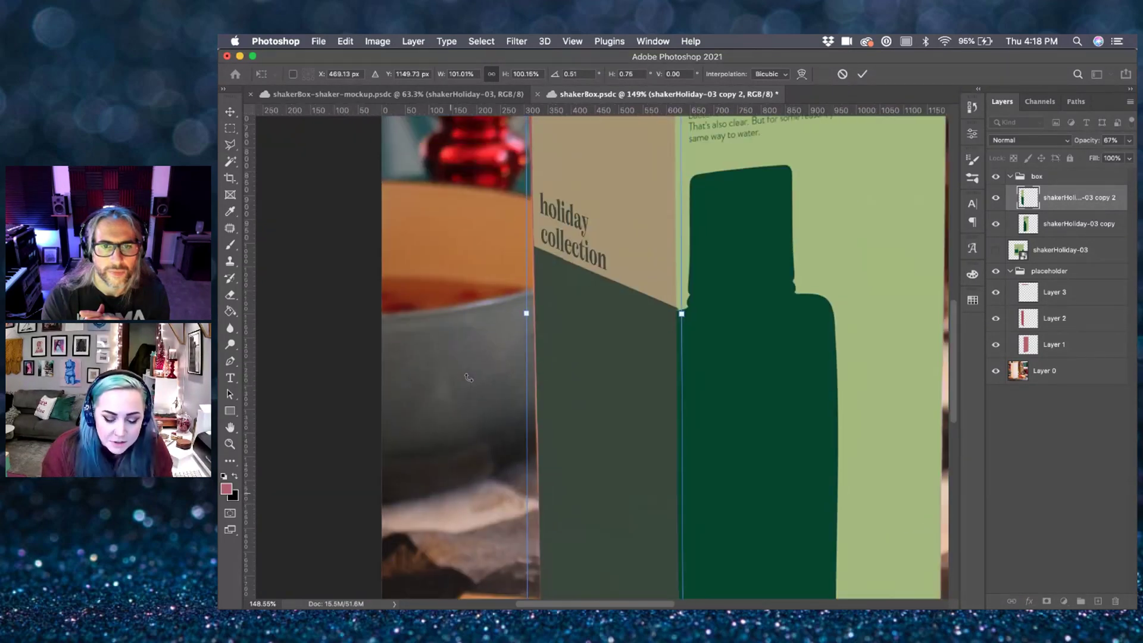
scroll(613, 250, "up", 20)
scroll(613, 250, "right", 8)
left_click_drag(430, 144, 431, 144)
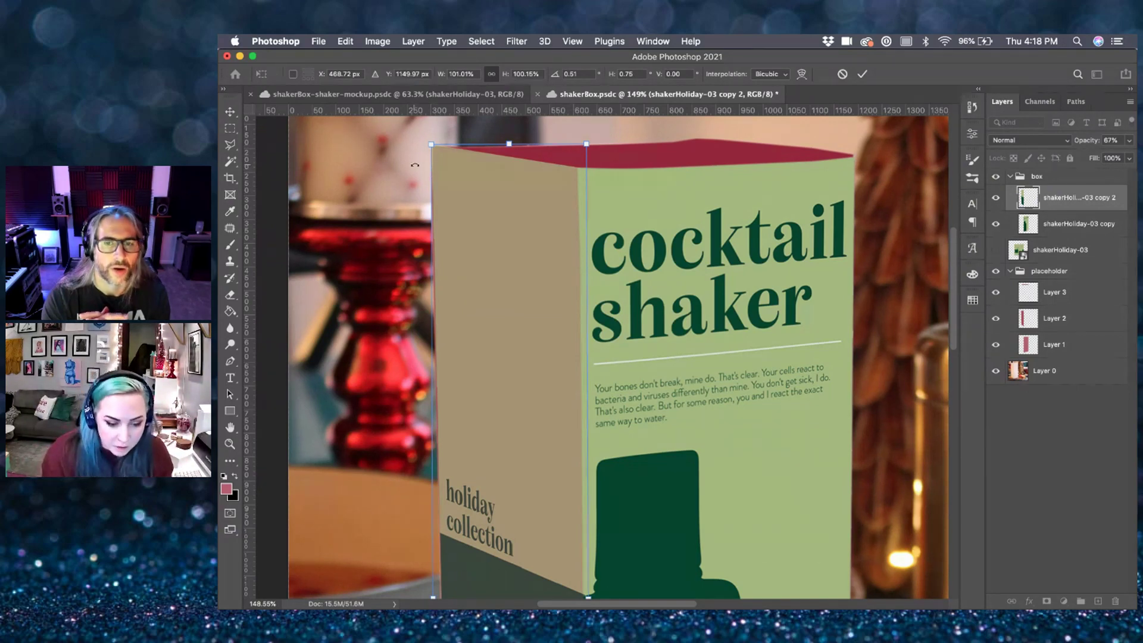
- Warp the side panel's outer left edge slightly outward along the box edge and apply the transform
left_click(350, 42)
mouse_move(390, 337)
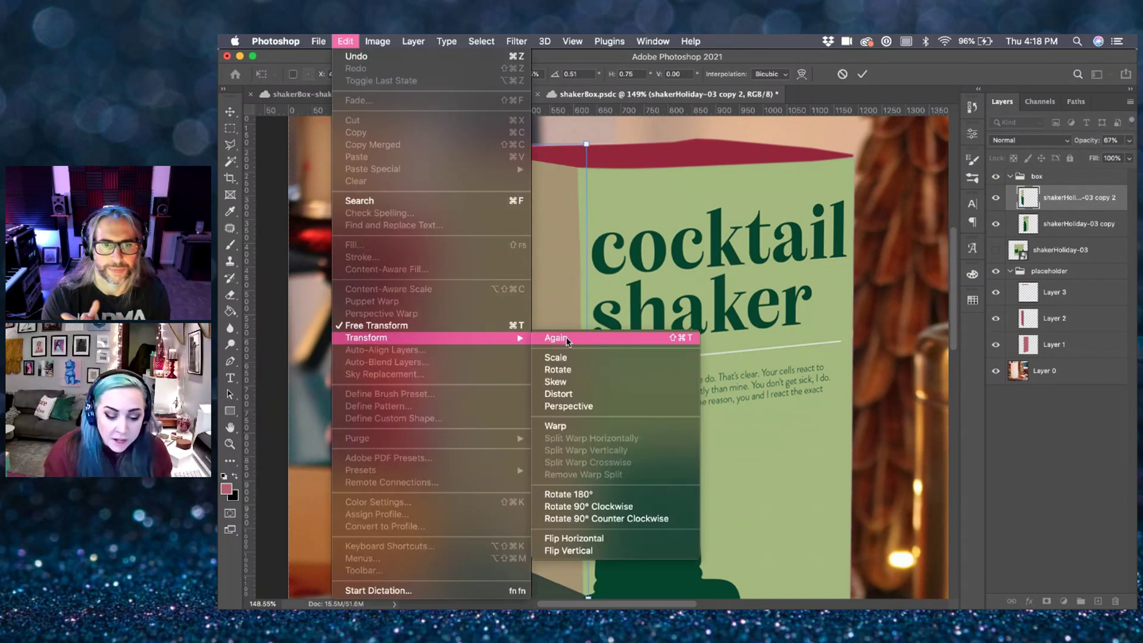
left_click(558, 425)
scroll(466, 378, "down", 2)
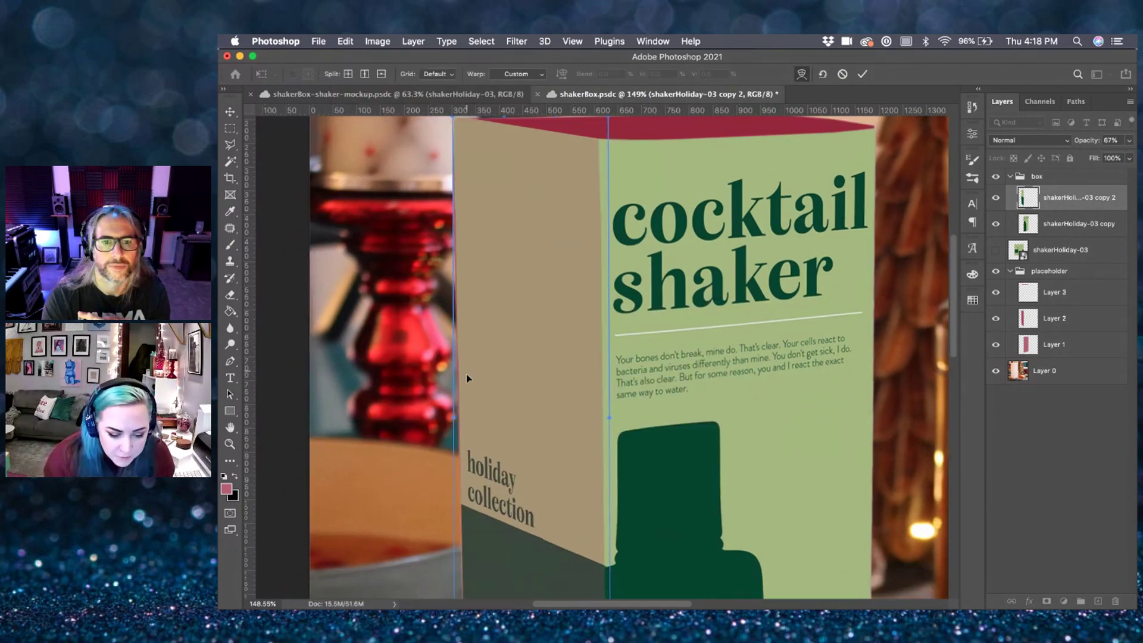
scroll(435, 485, "down", 5)
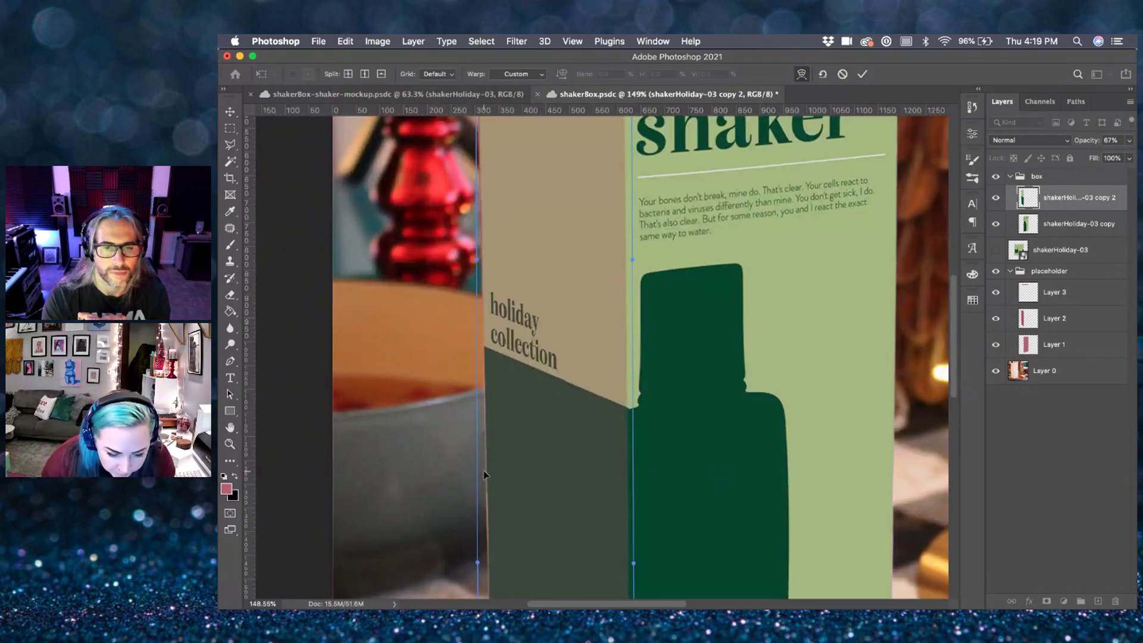
scroll(483, 470, "down", 2)
scroll(529, 355, "up", 3)
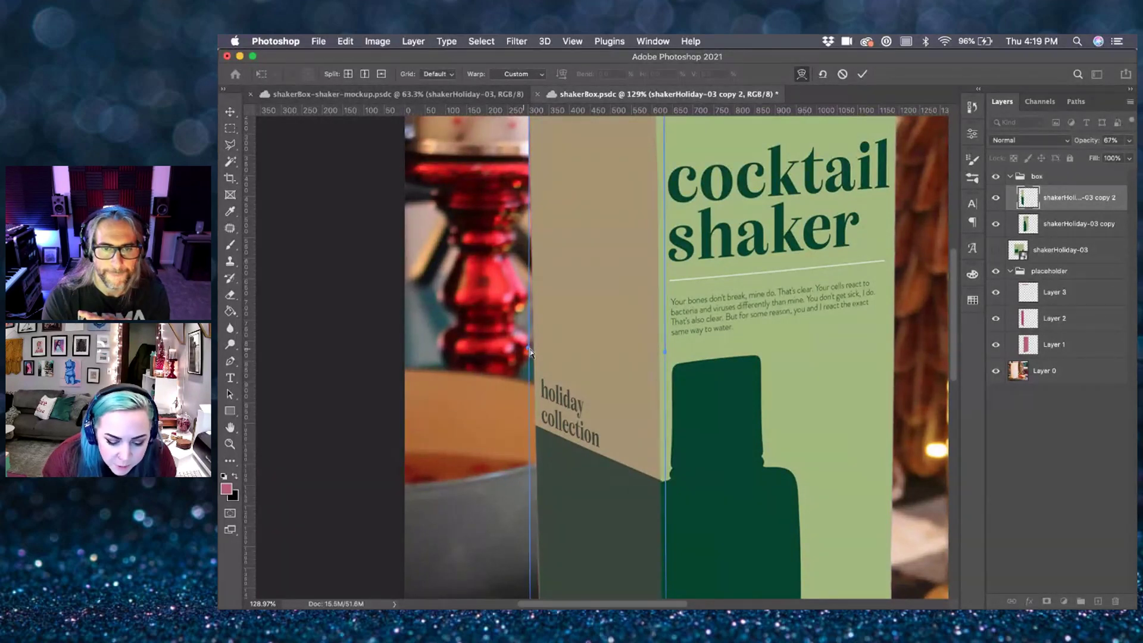
left_click_drag(526, 348, 525, 350)
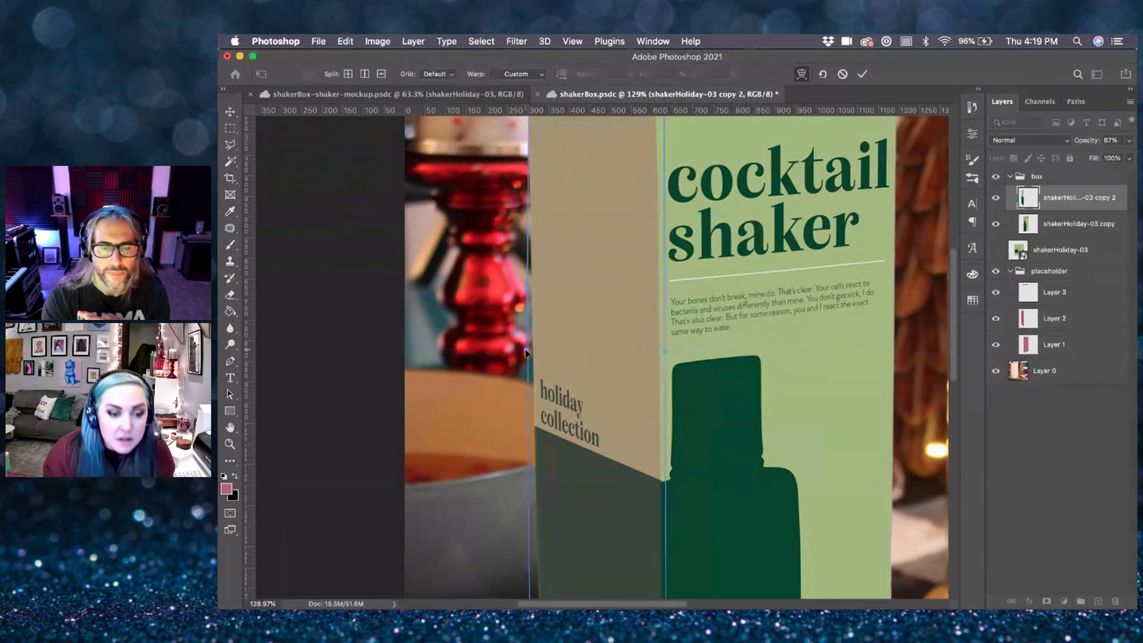
scroll(546, 376, "down", 10)
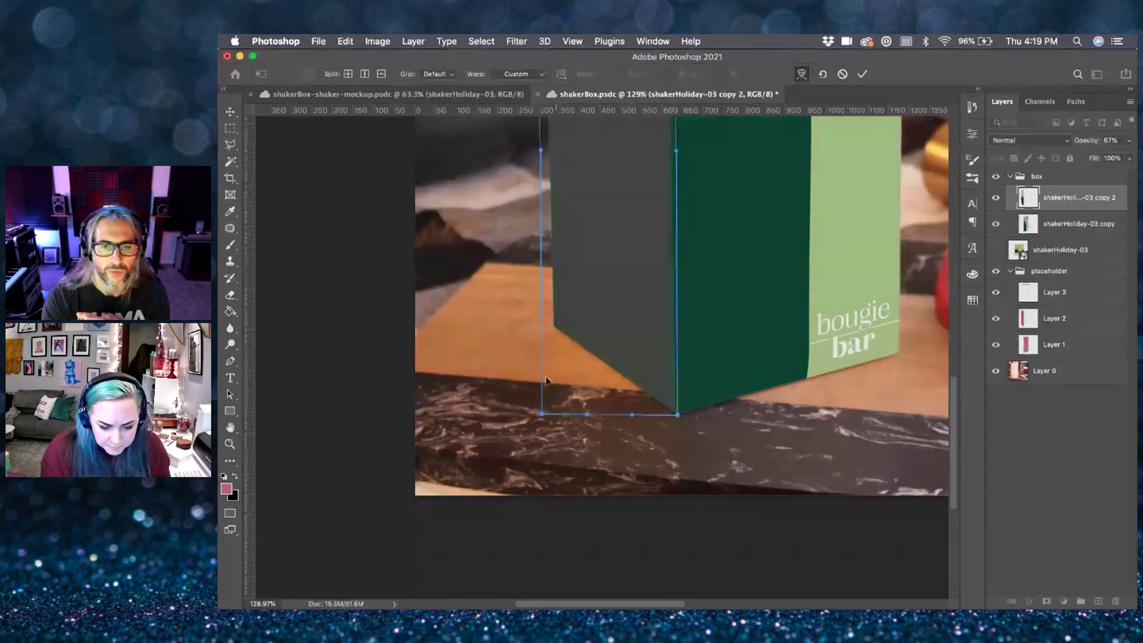
scroll(547, 380, "up", 2)
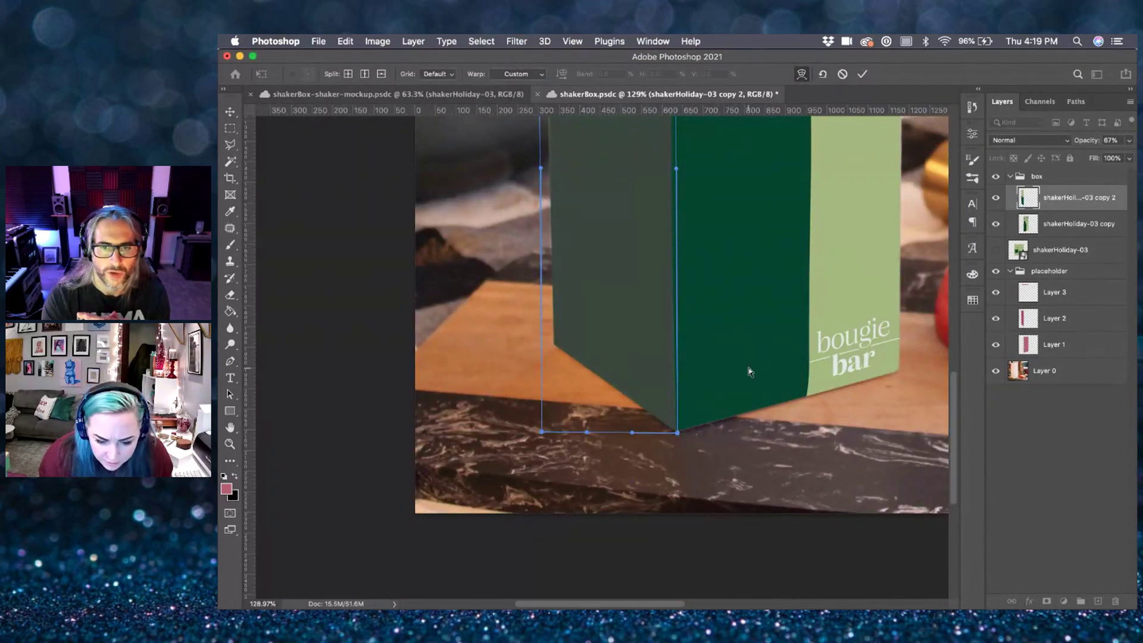
scroll(749, 372, "up", 2)
scroll(723, 388, "up", 10)
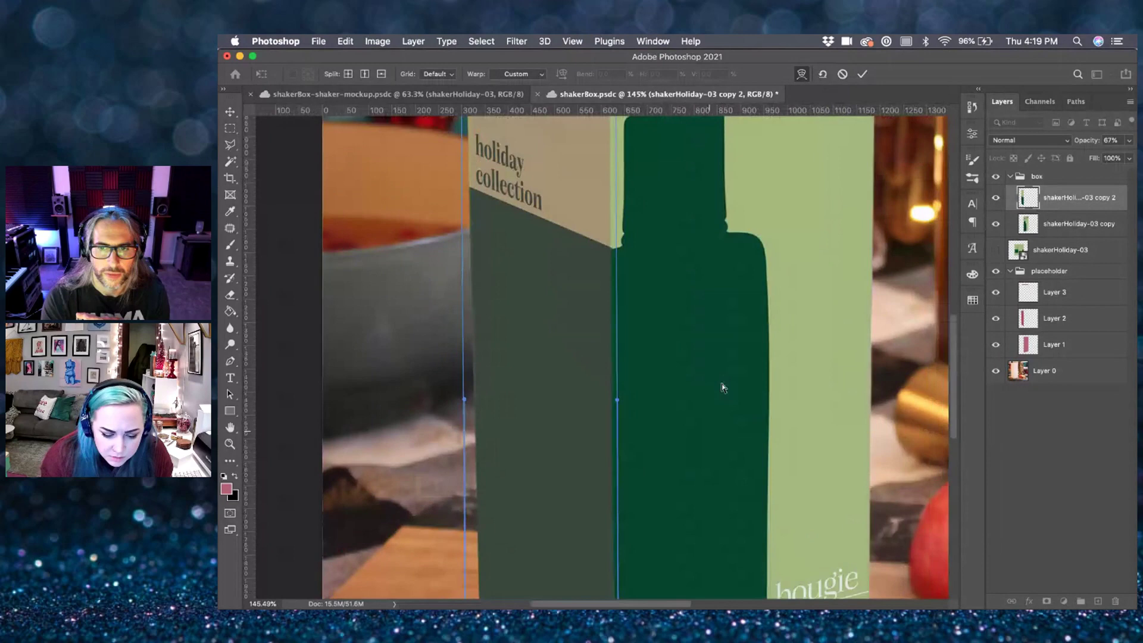
scroll(724, 387, "up", 10)
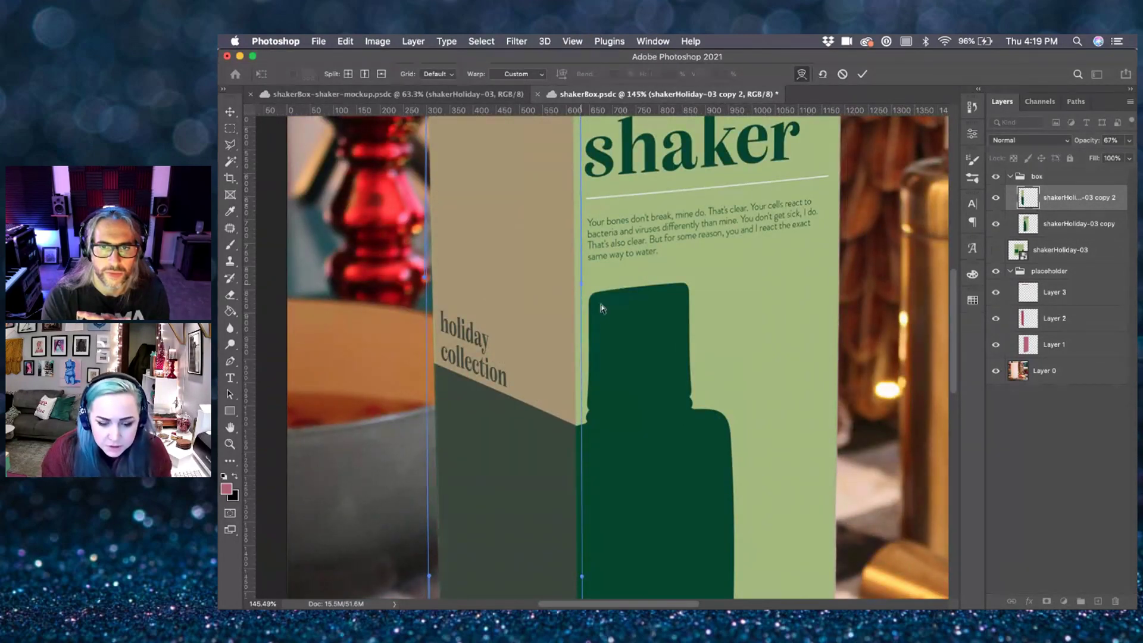
scroll(602, 308, "down", 1)
scroll(602, 307, "down", 5)
key("Return")
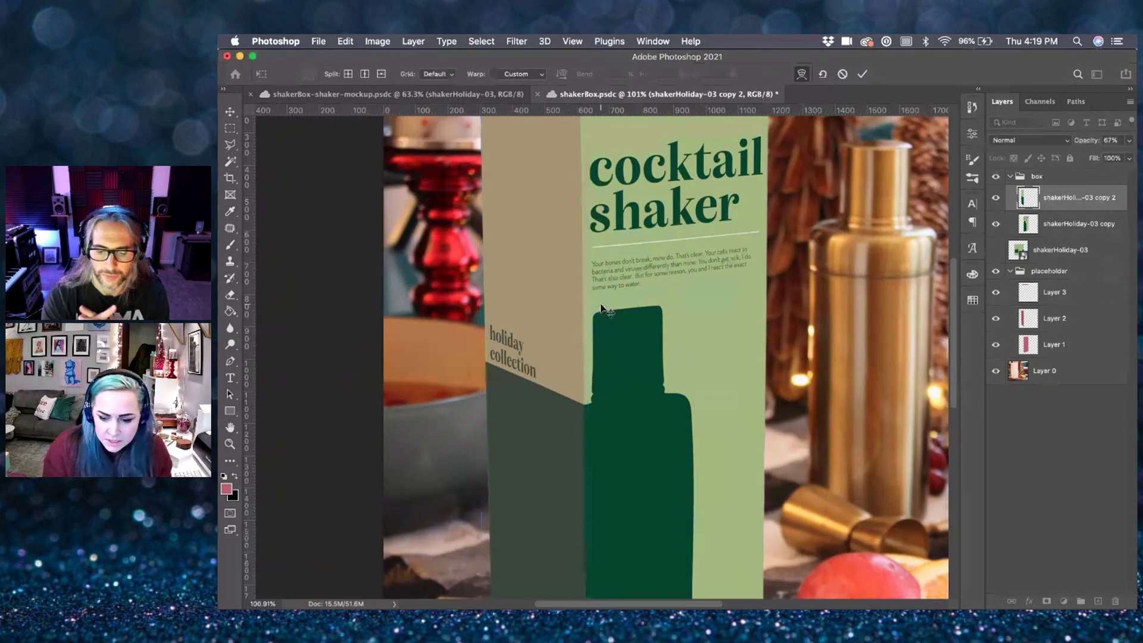
- Set the side panel layer's opacity to 100%, trim it to the outline of placeholder Layer 2, and deselect
left_click(1129, 140)
left_click_drag(1119, 162, 1134, 161)
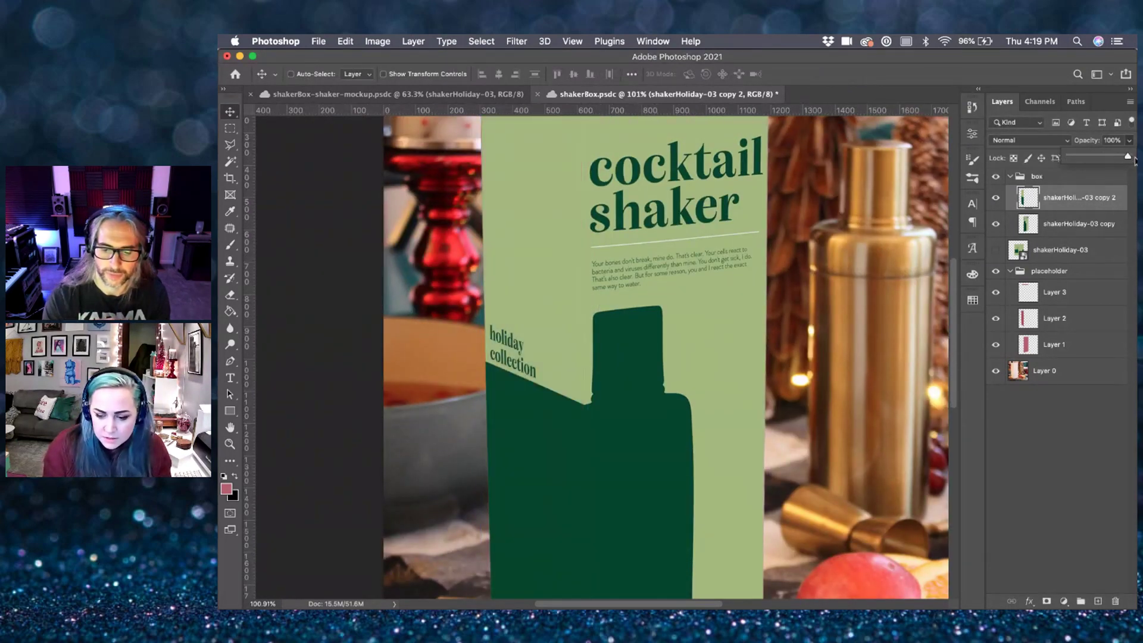
left_click(1022, 322, "super")
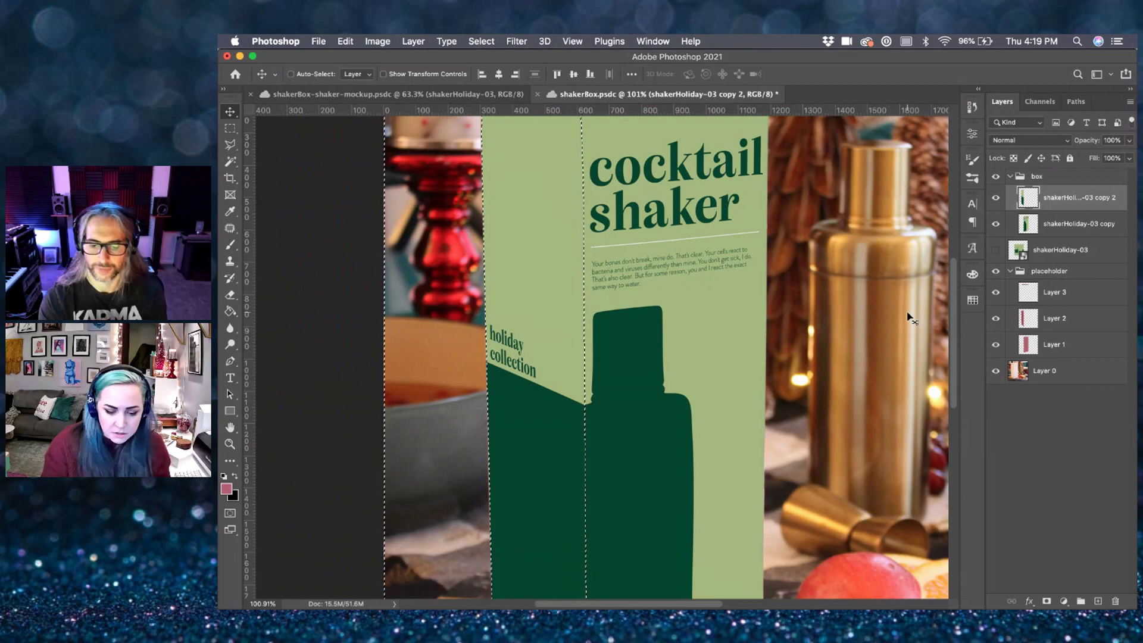
key("super+d")
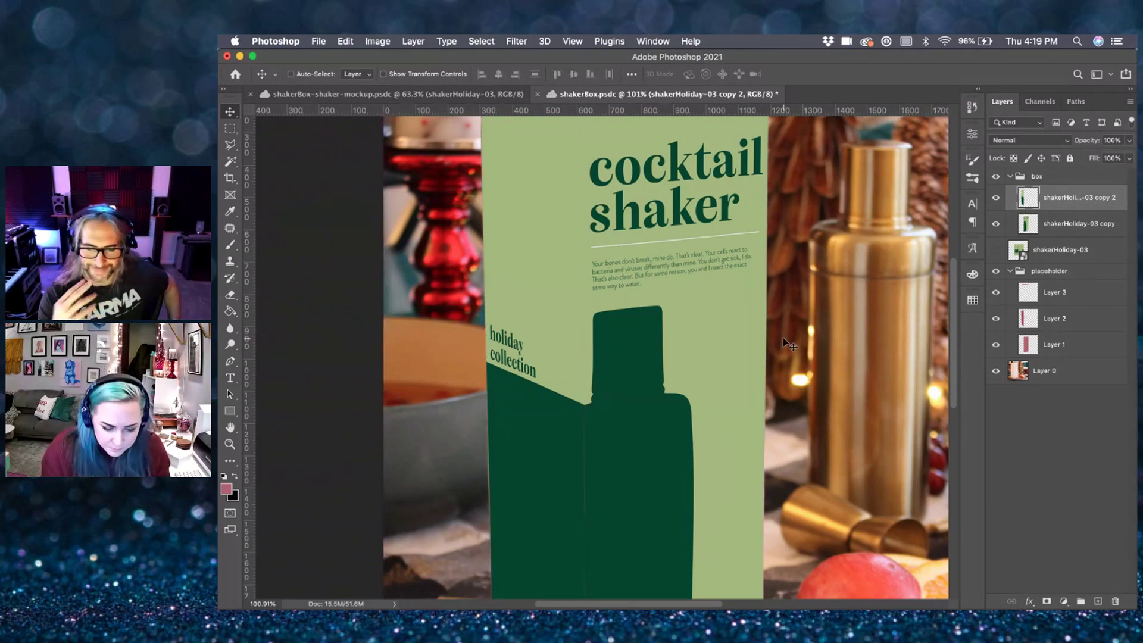
scroll(643, 413, "down", 2)
scroll(643, 414, "down", 2)
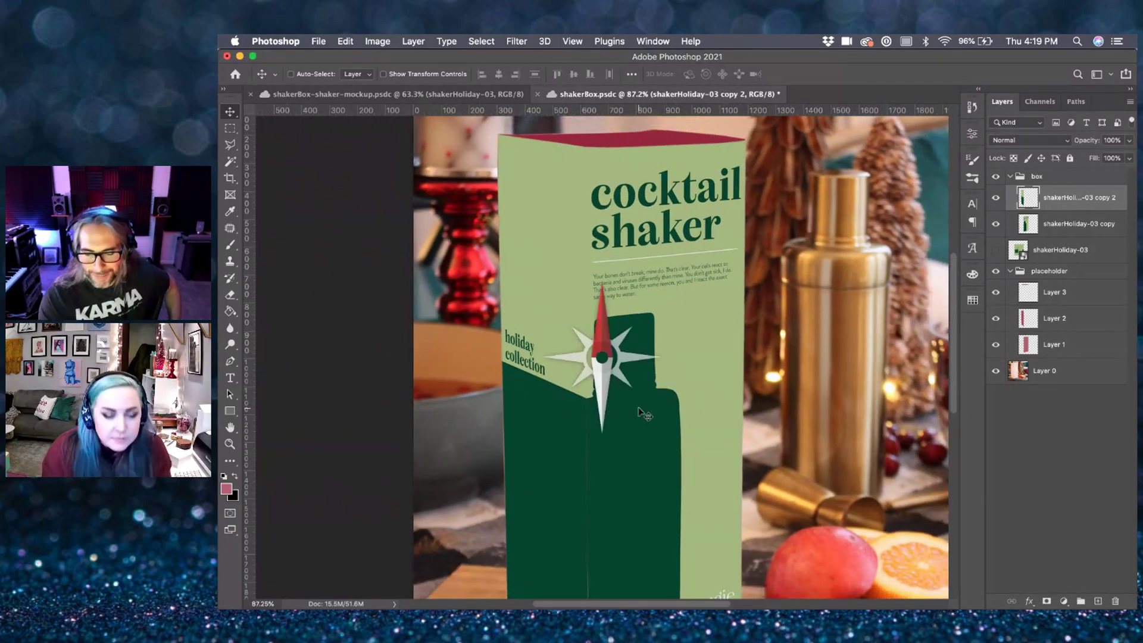
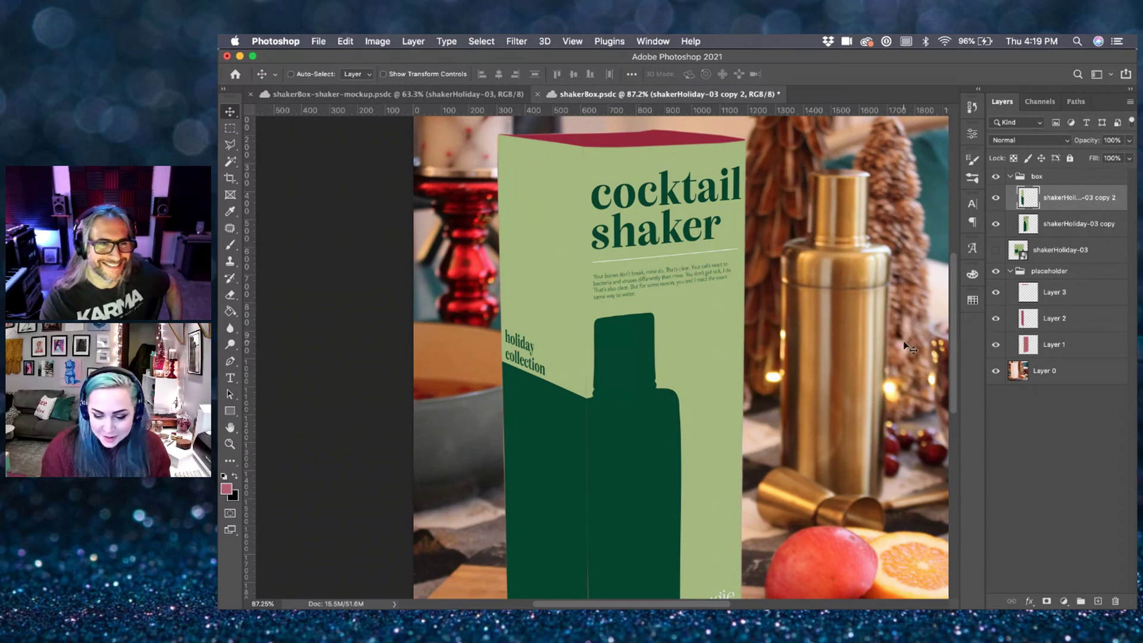
- Duplicate the shakerHoliday-03 layer, make the copy visible, and move it to the top of the box group
left_click(1061, 251)
left_click_drag(1086, 255, 1094, 250)
left_click(996, 250)
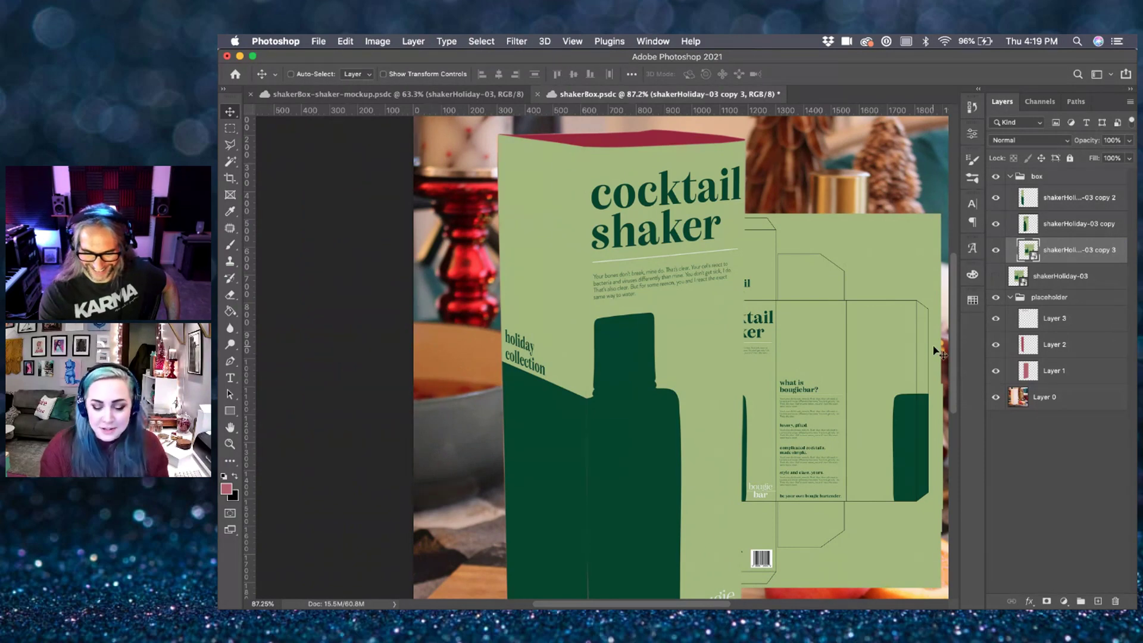
scroll(785, 358, "down", 3)
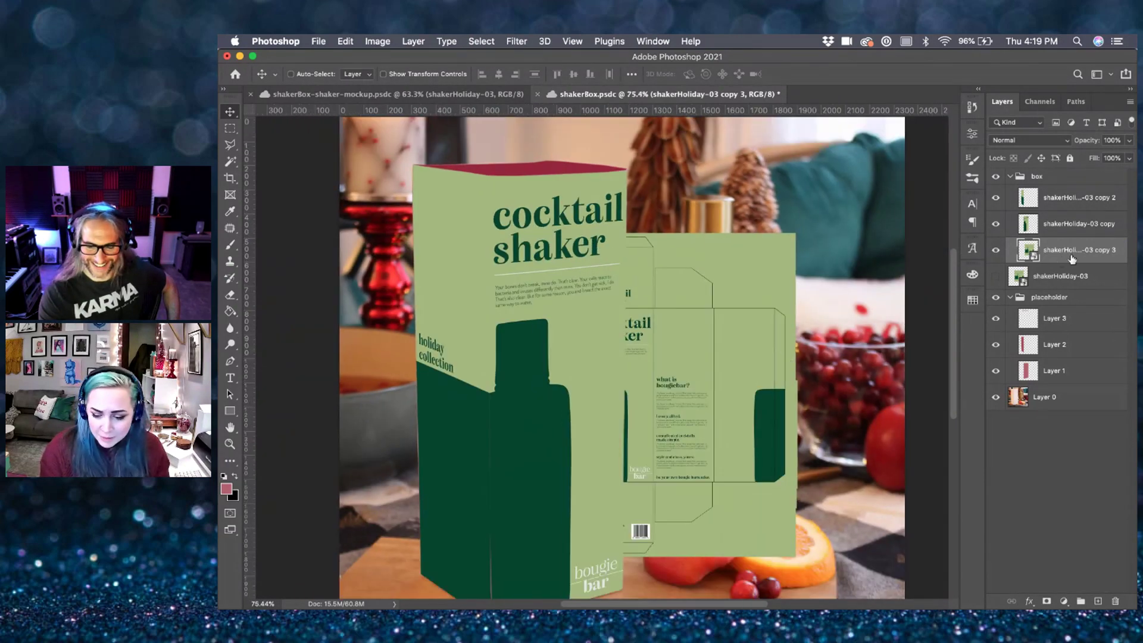
left_click_drag(1083, 258, 1083, 198)
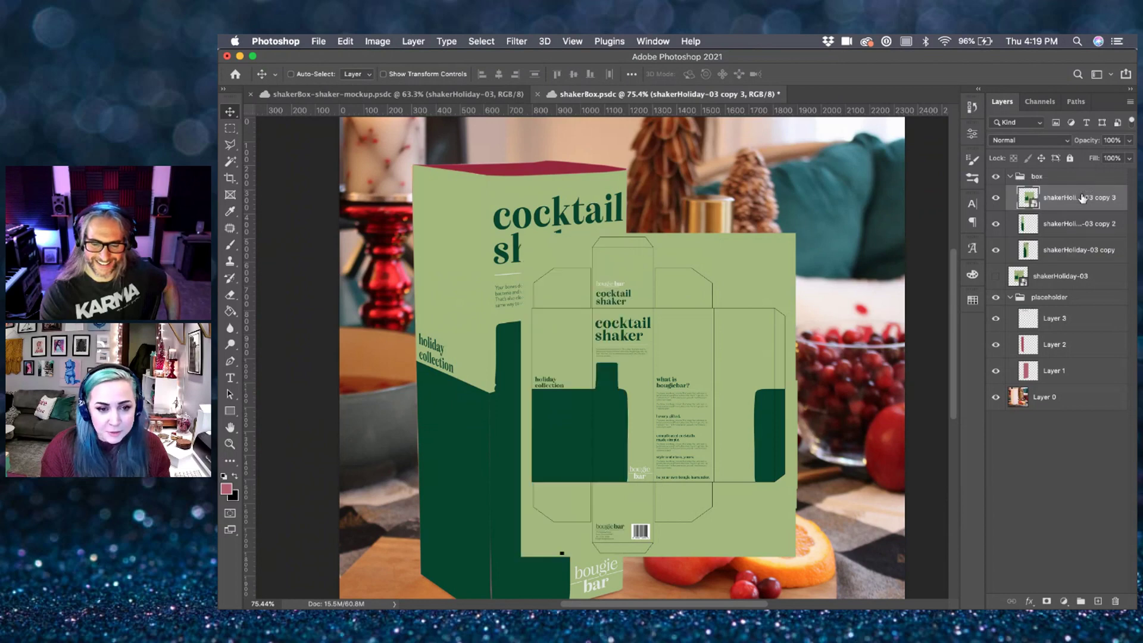
- Scale the new dieline copy proportionally to about 184%, position it over the photo, apply the transform, and rasterize the layer
key("super+t")
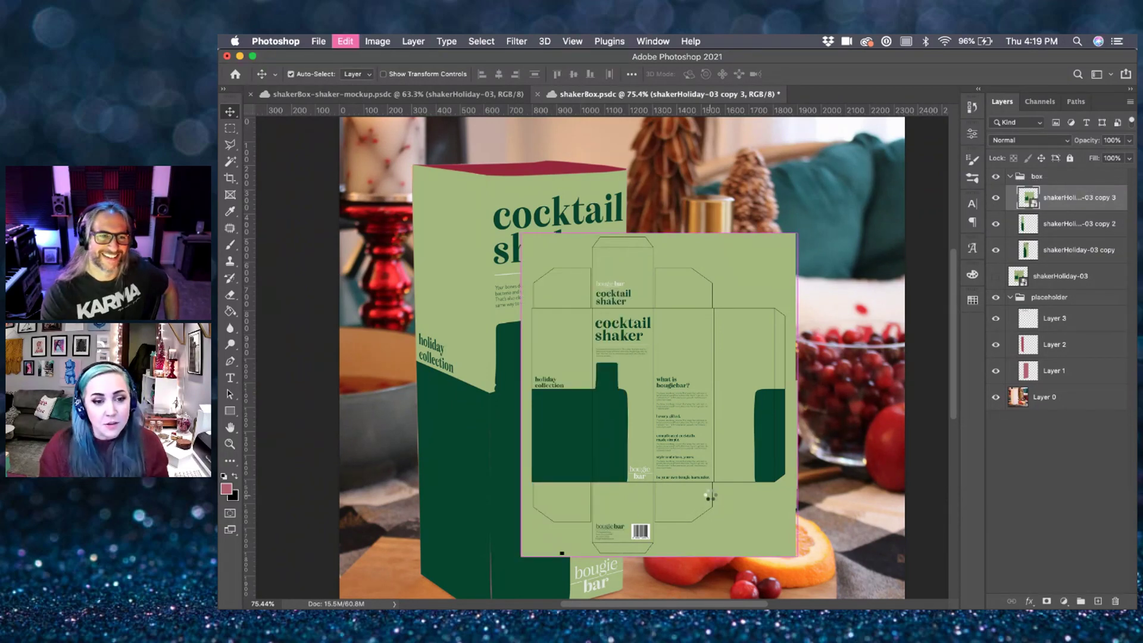
scroll(808, 507, "down", 3)
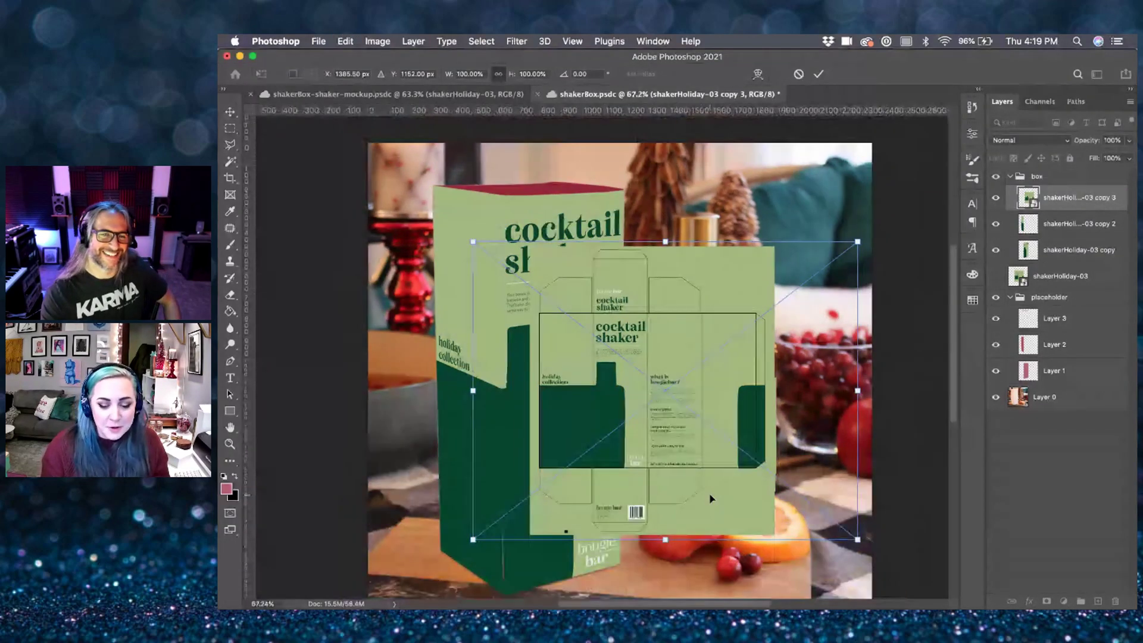
left_click_drag(785, 472, 962, 585)
left_click_drag(692, 350, 602, 296)
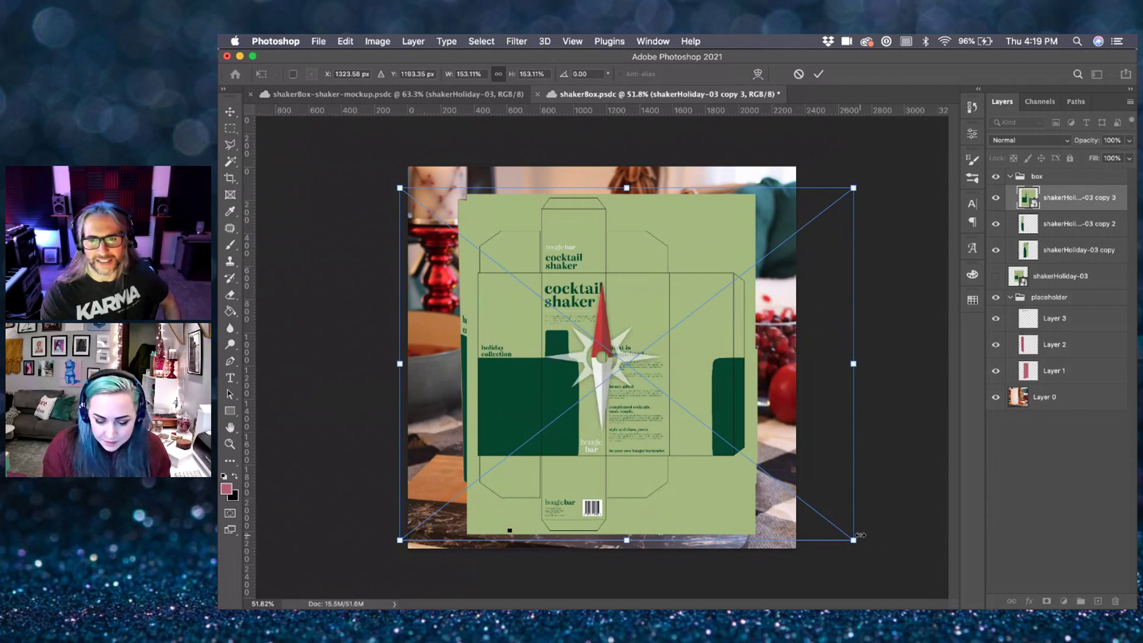
left_click_drag(855, 539, 958, 592)
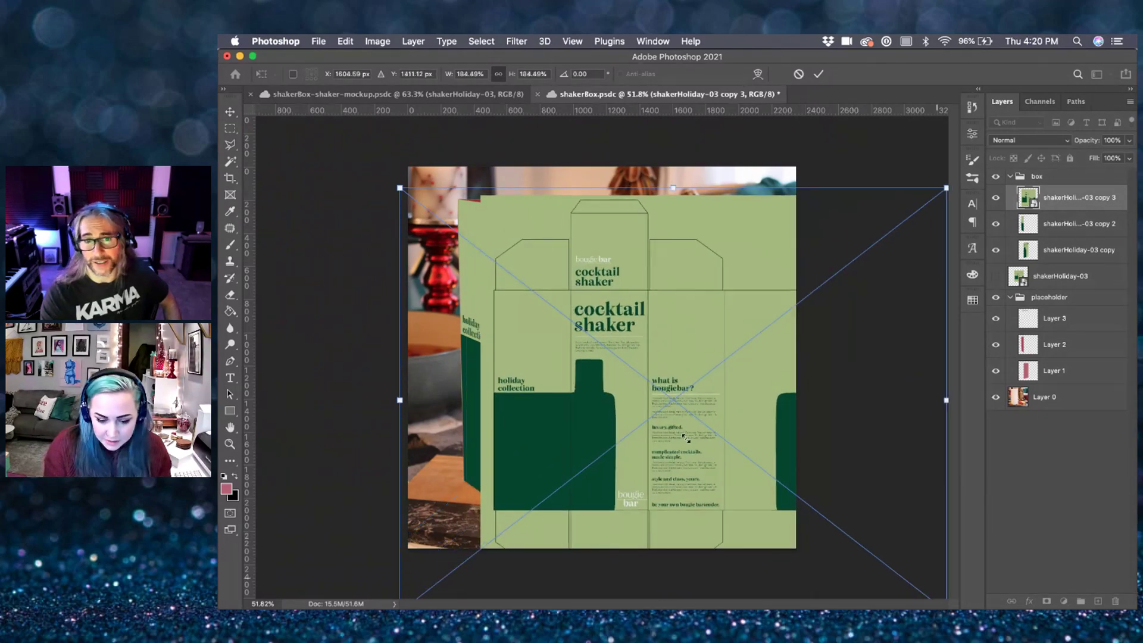
left_click_drag(693, 389, 651, 372)
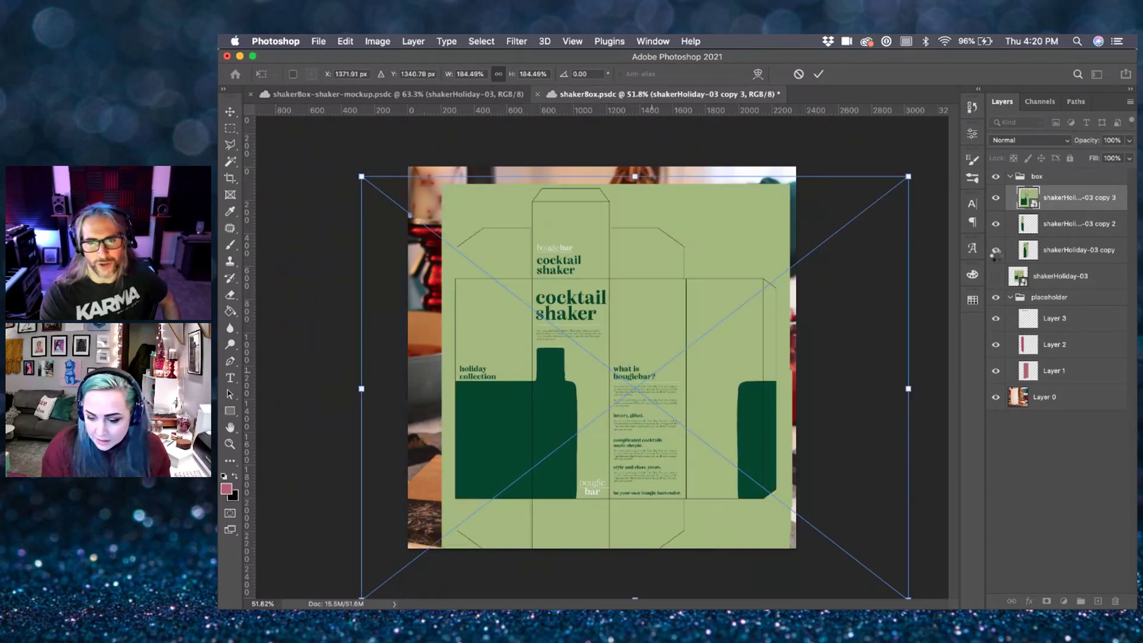
key("Return")
right_click(1095, 200)
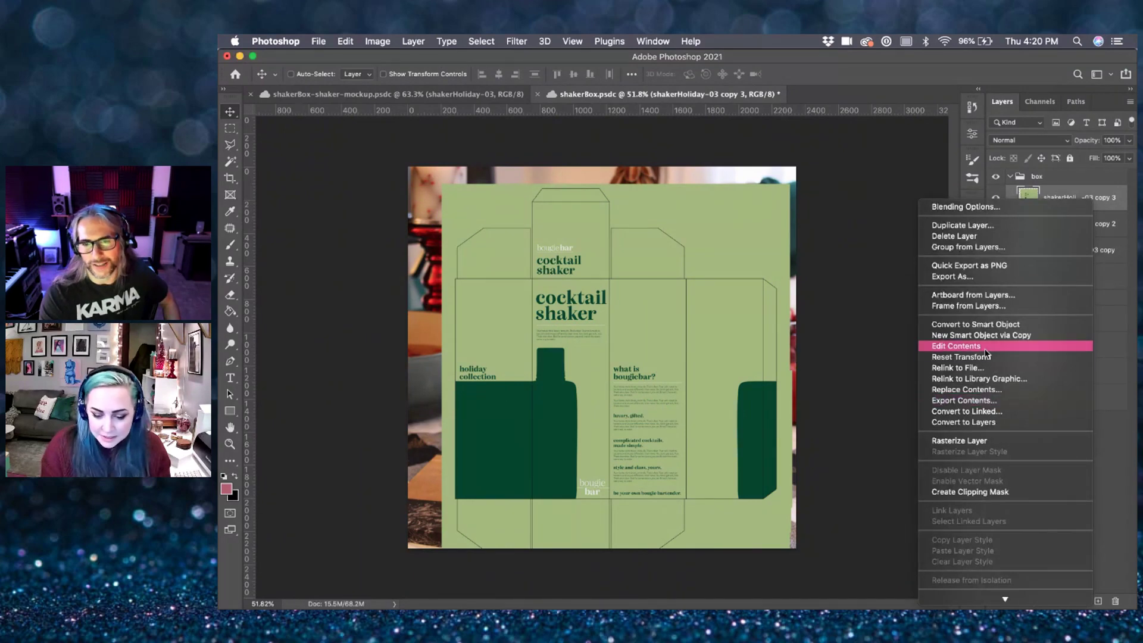
left_click(968, 441)
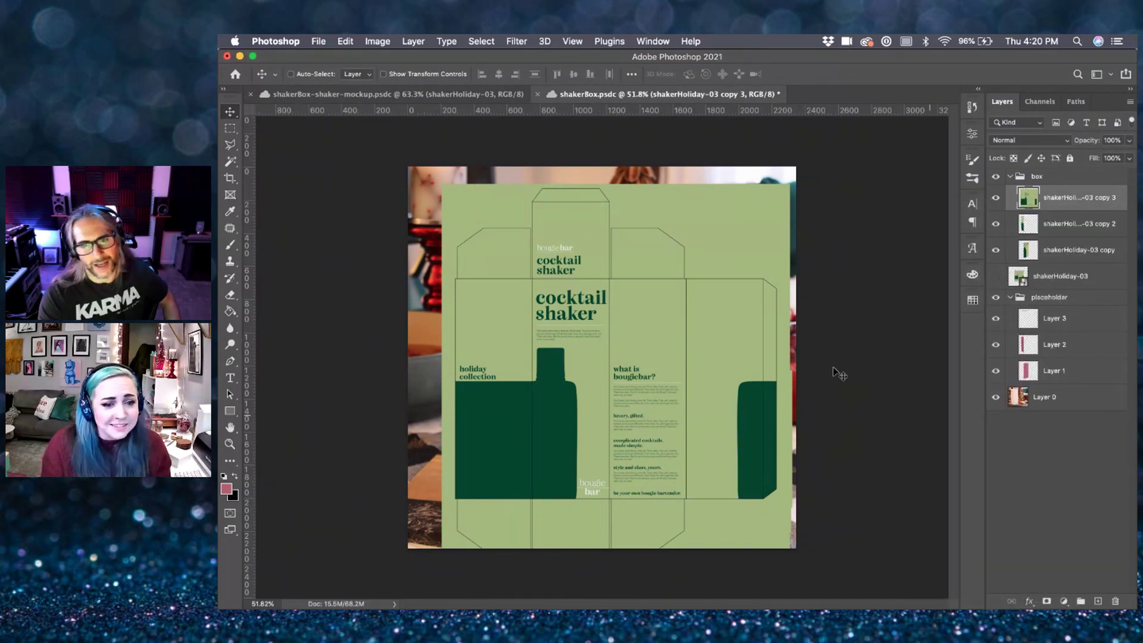
- Cut out the square "bougiebar cocktail shaker" lid panel on shakerHoliday-03 copy 3, deleting the dieline around it, and deselect
key("m")
scroll(509, 206, "up", 5)
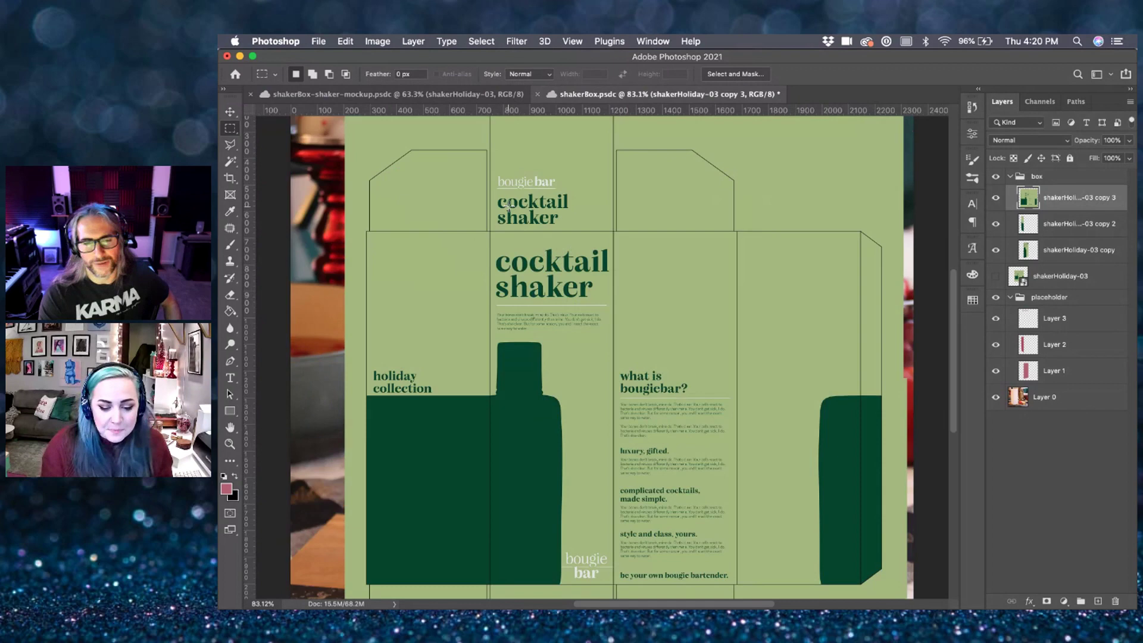
scroll(648, 207, "right", 2)
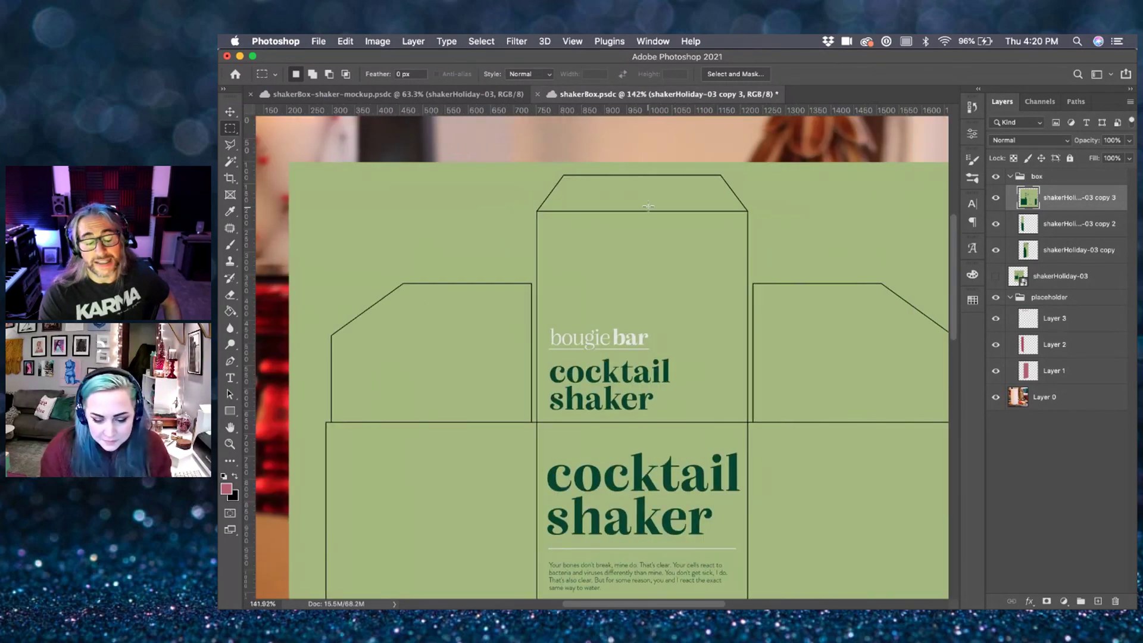
scroll(605, 201, "up", 2)
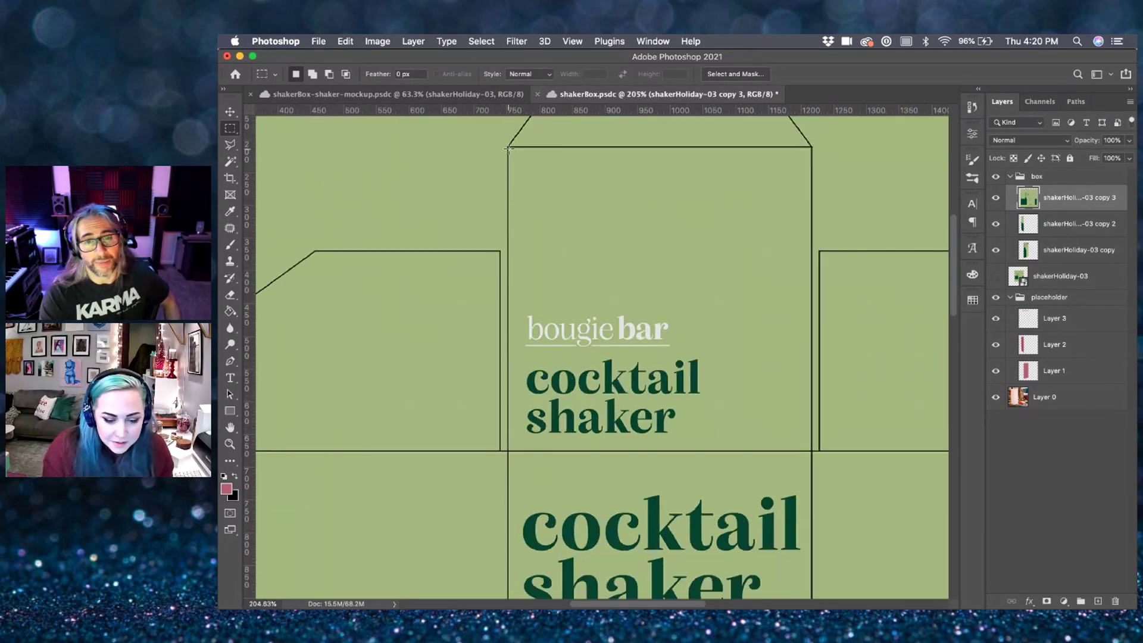
left_click_drag(509, 149, 811, 451)
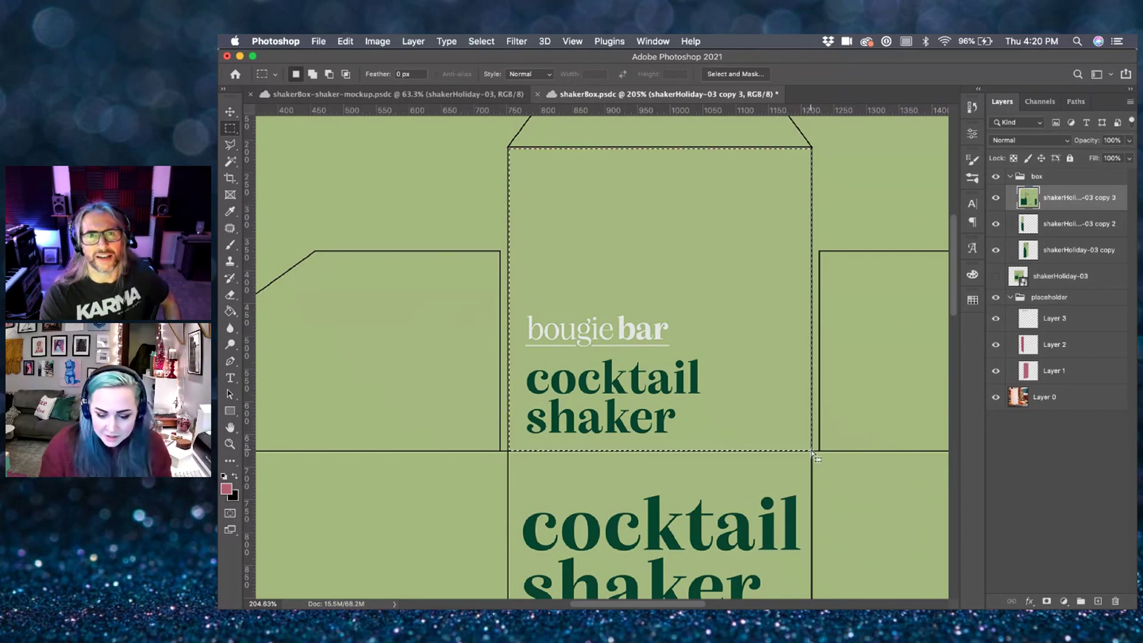
key("super+shift+i")
key("Delete")
key("super+d")
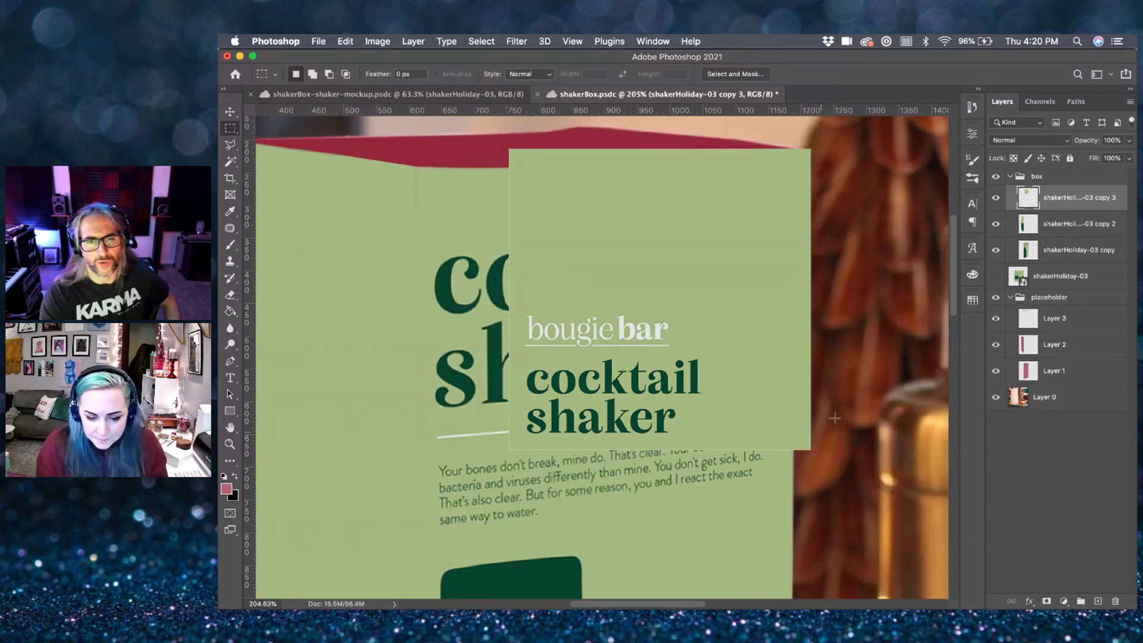
- Move the layer to bring its off-canvas dieline remnants over the photo and delete the strip with the barcode flap
scroll(853, 366, "down", 8)
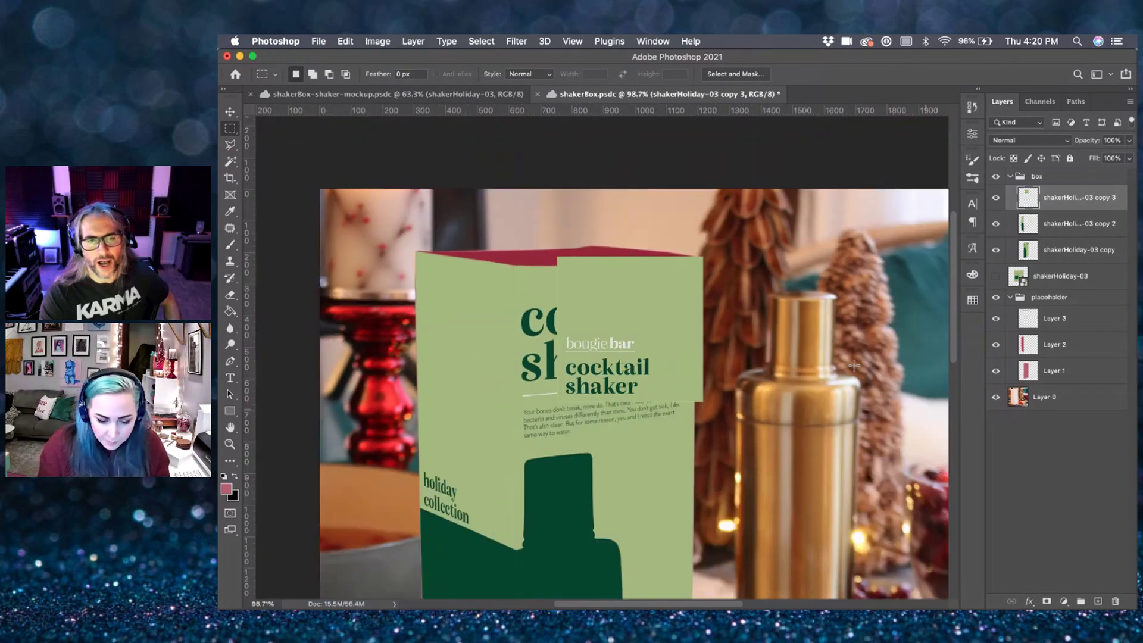
key("super+minus")
key("v")
scroll(788, 435, "down", 5)
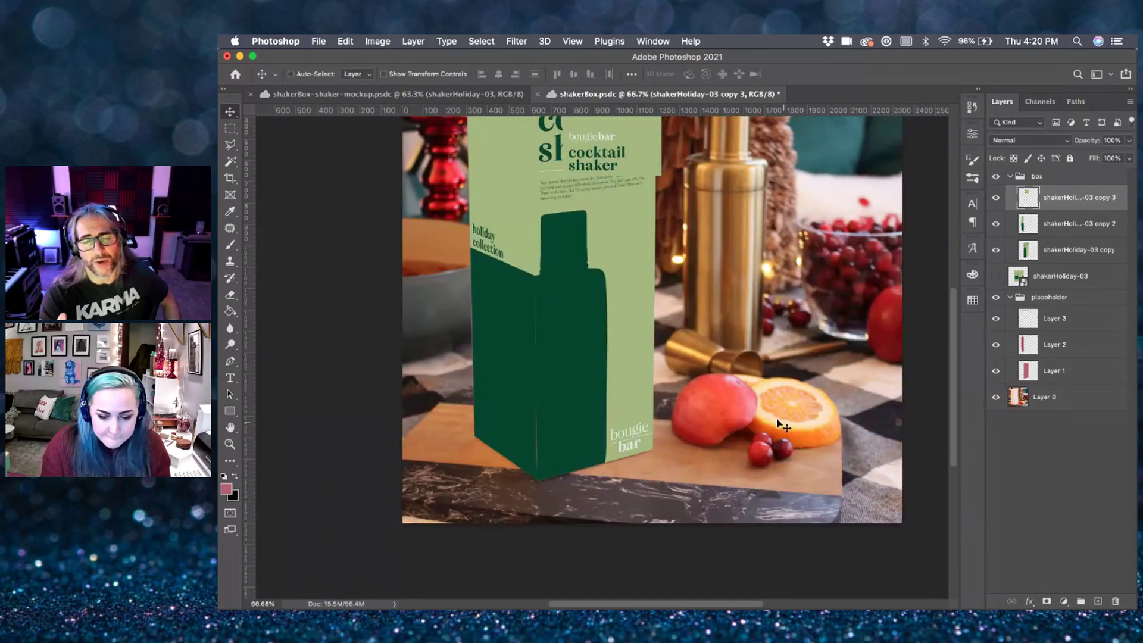
left_click_drag(663, 364, 463, 306)
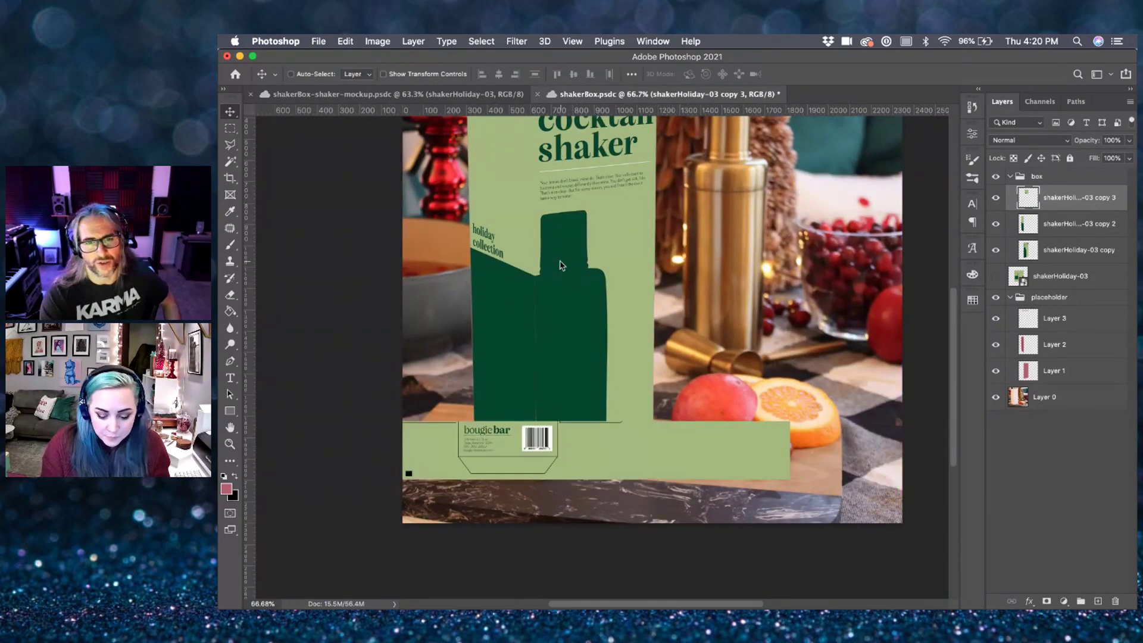
key("m")
left_click_drag(444, 355, 849, 488)
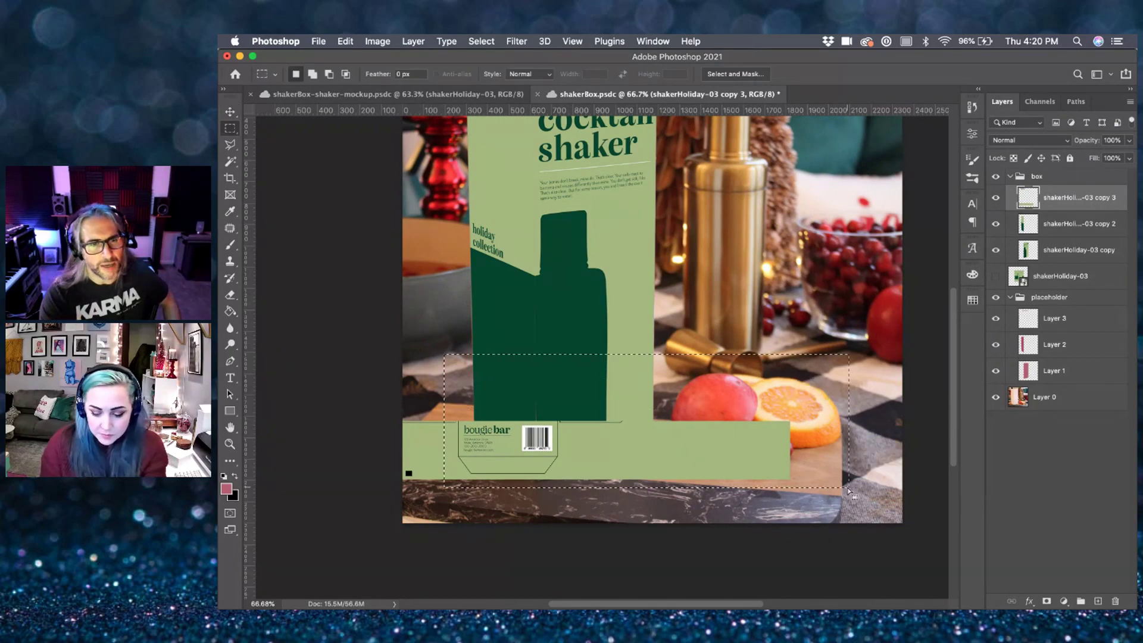
key("Delete")
key("v")
key("super+d")
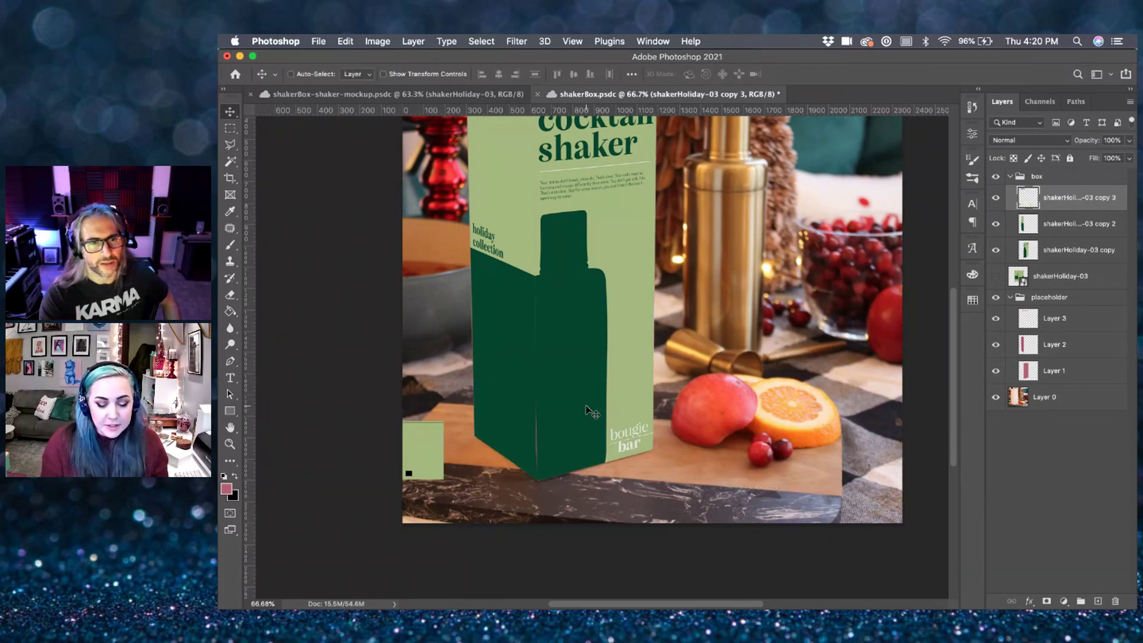
- Move the remaining green remnant with the black square further into the photo, delete it, and deselect
left_click_drag(430, 462, 687, 440)
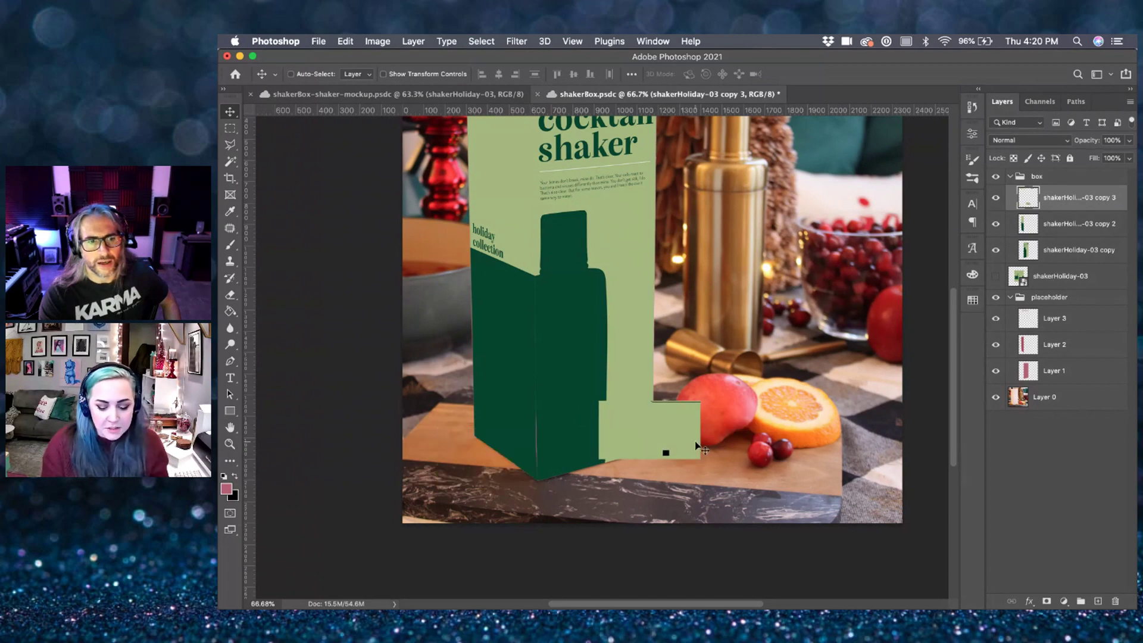
key("m")
left_click_drag(582, 378, 719, 474)
key("Delete")
key("super+d")
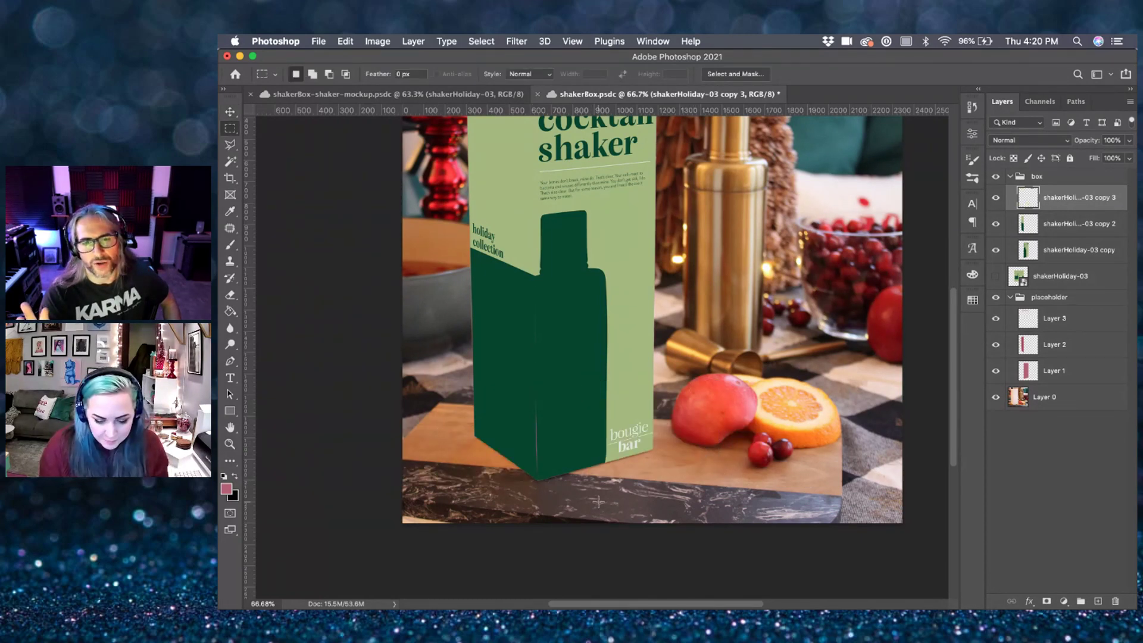
- Load the outline of placeholder Layer 1 as a selection and make the shakerHoliday-03 copy layer active
key("super+0")
key("v")
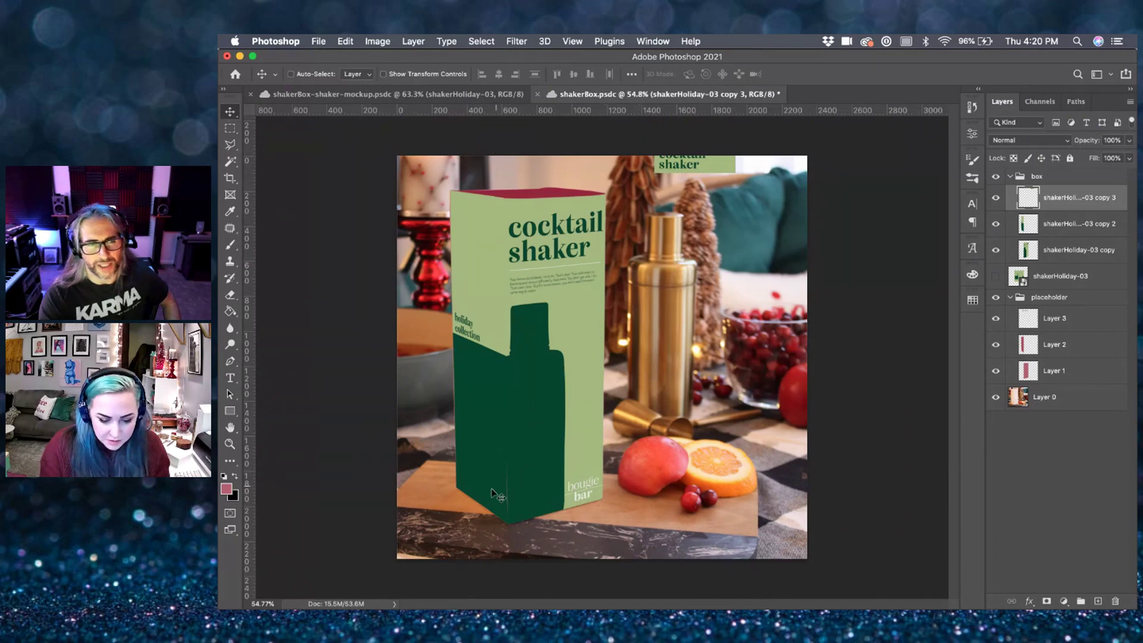
scroll(487, 498, "up", 3)
scroll(487, 498, "left", 4)
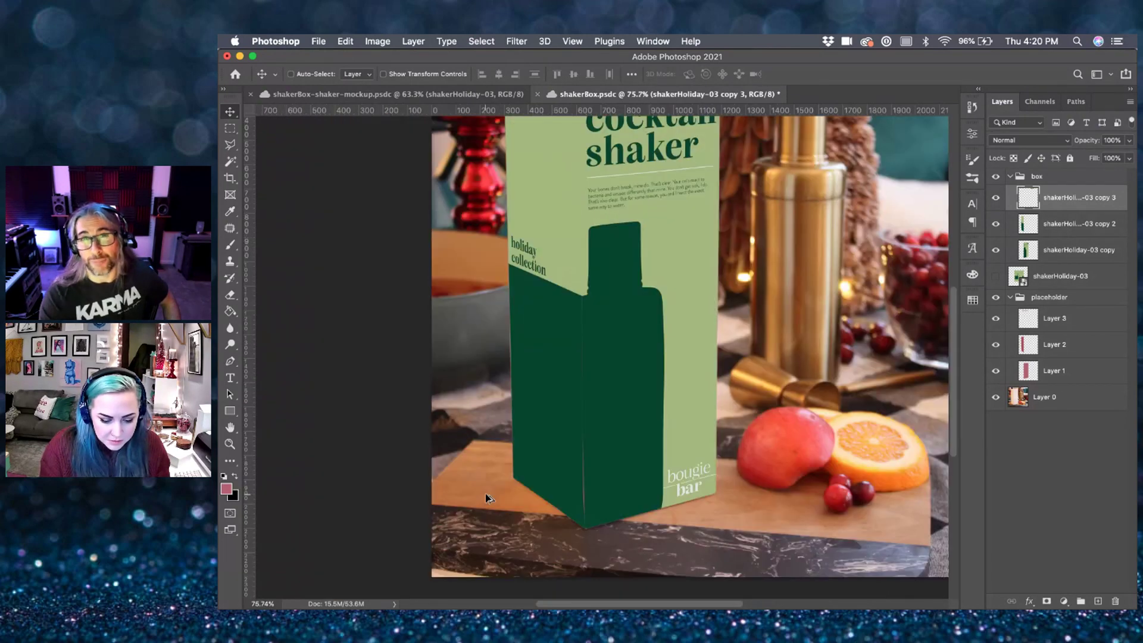
scroll(487, 498, "up", 3)
left_click(1029, 340, "super")
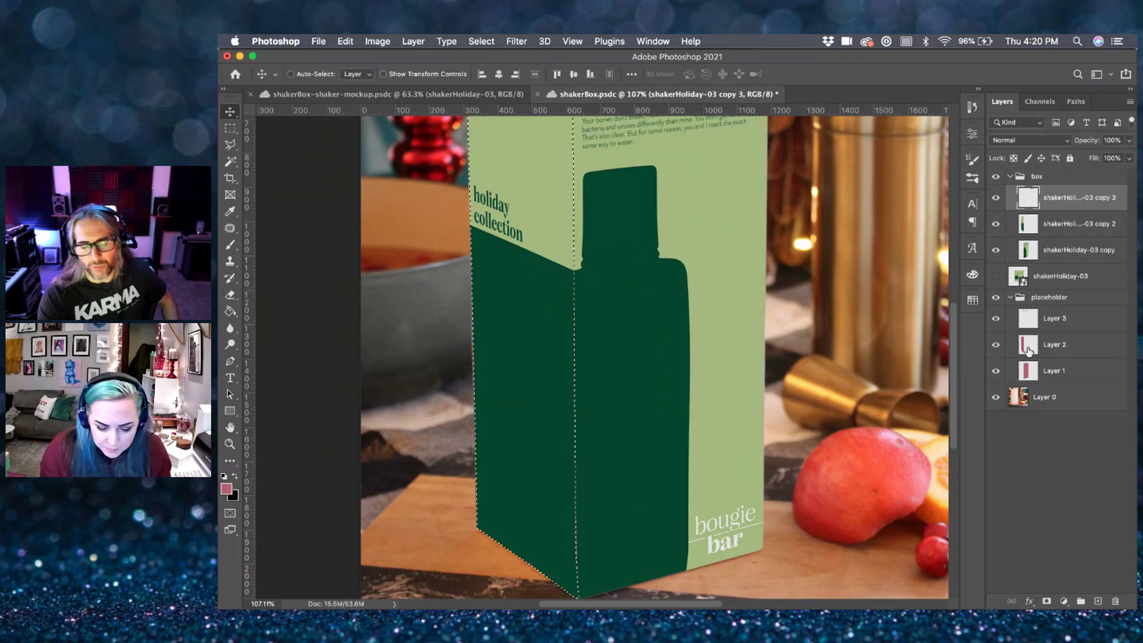
left_click(1029, 368, "super")
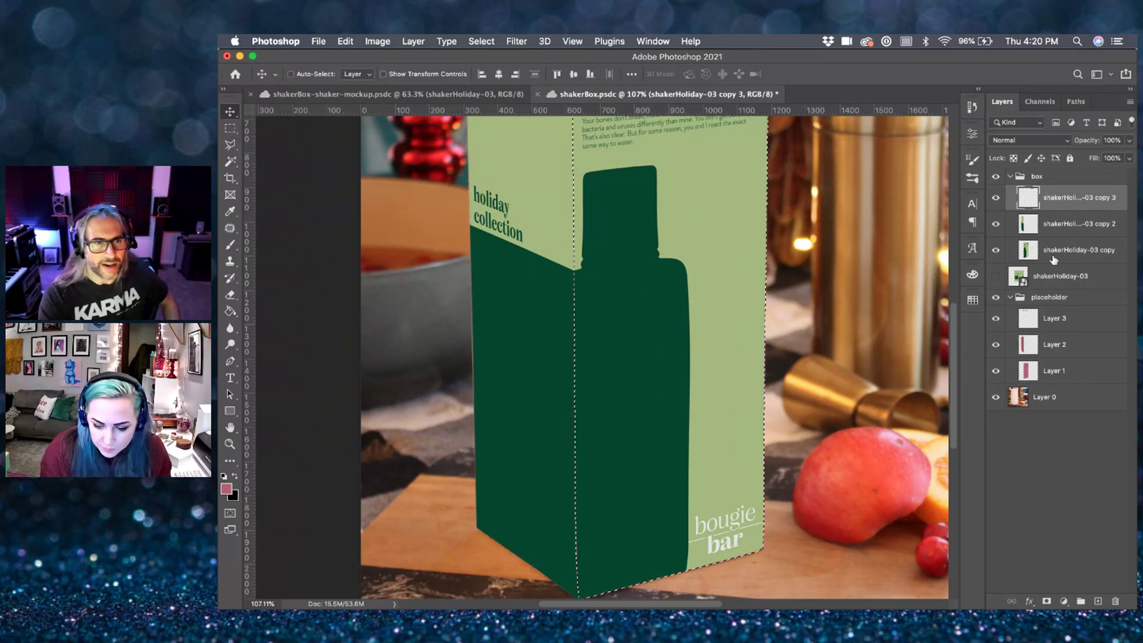
left_click(1066, 249)
scroll(554, 505, "up", 2)
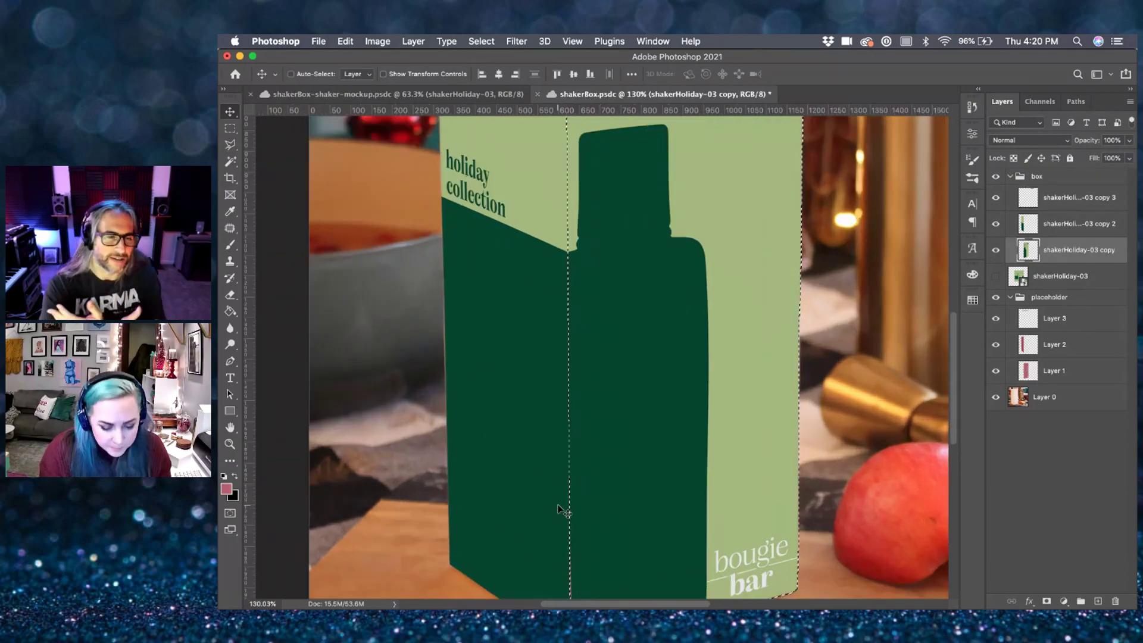
- Sample the dark green and, with a size 60 brush, paint over the seam near the front panel's lower corner, and deselect
key("b")
scroll(560, 505, "down", 3)
key("bracketright")
key("bracketright")
key("bracketright")
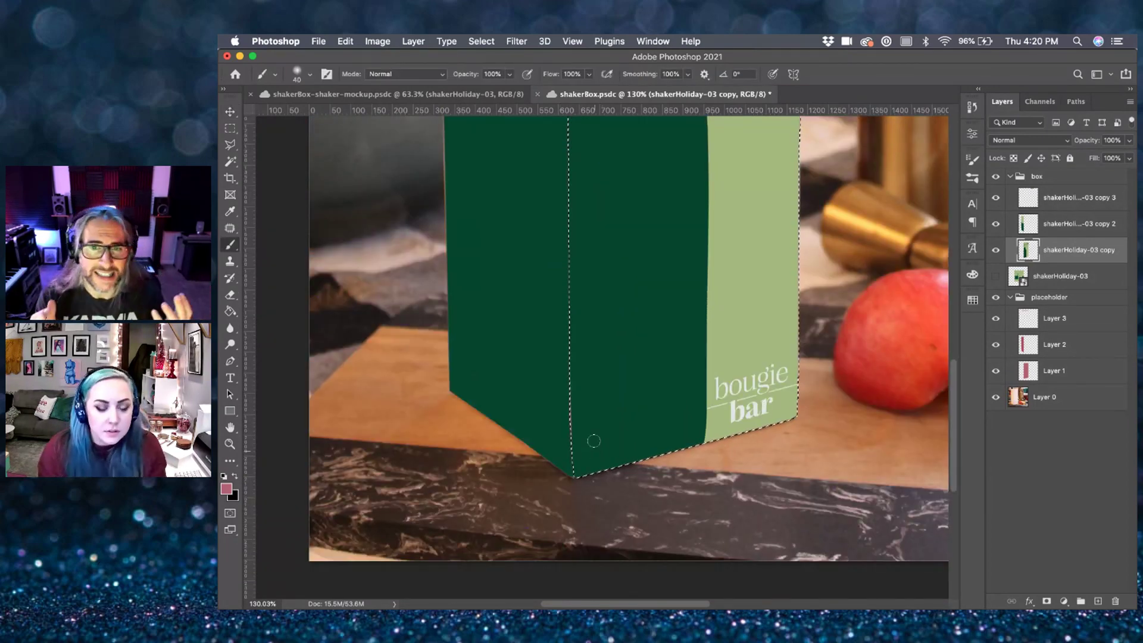
left_click(592, 436, "alt")
key("bracketright")
key("bracketright")
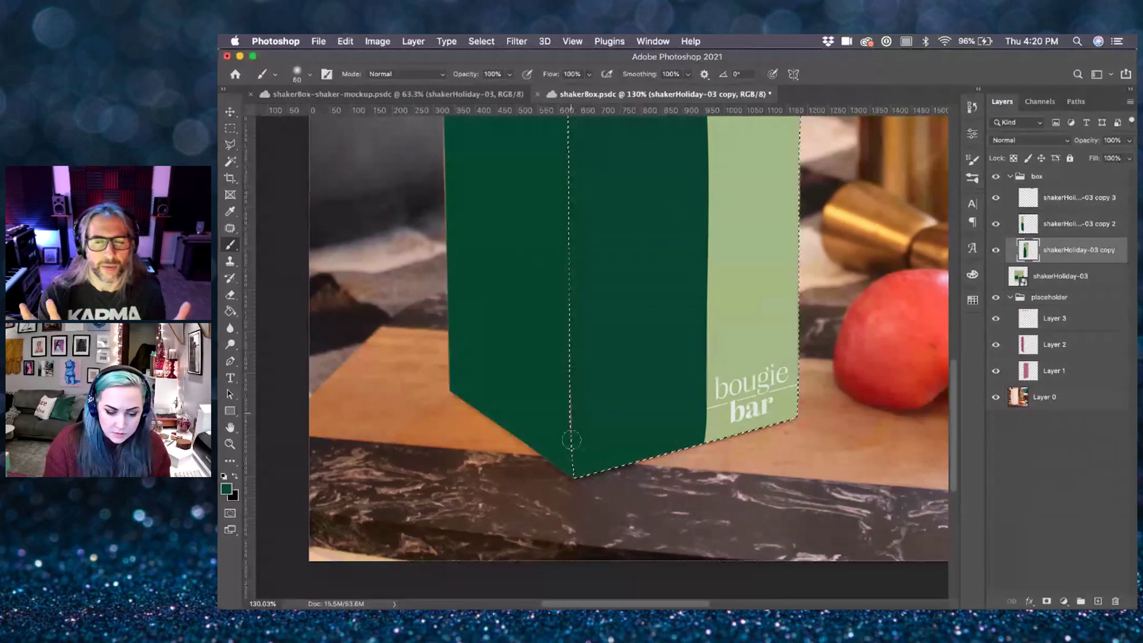
mouse_move(572, 440)
left_mouse_down()
mouse_move(573, 420)
mouse_move(574, 452)
left_mouse_up()
key("super+d")
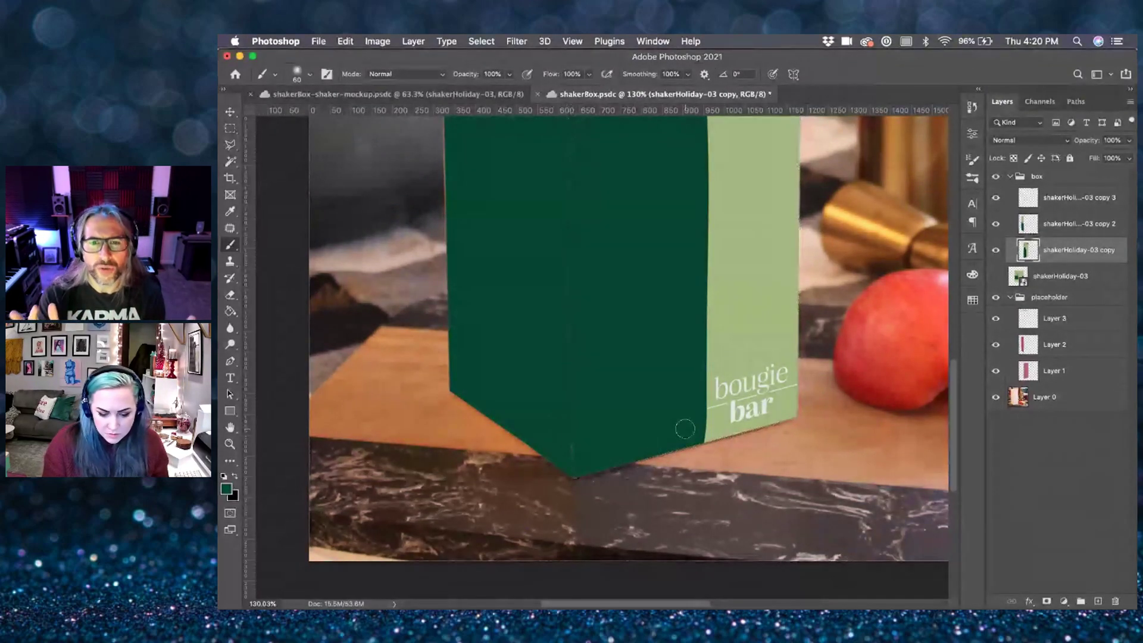
- Restore the front-panel selection, continue touching up the seam between the front and side panels in dark green, and deselect
key("super+z")
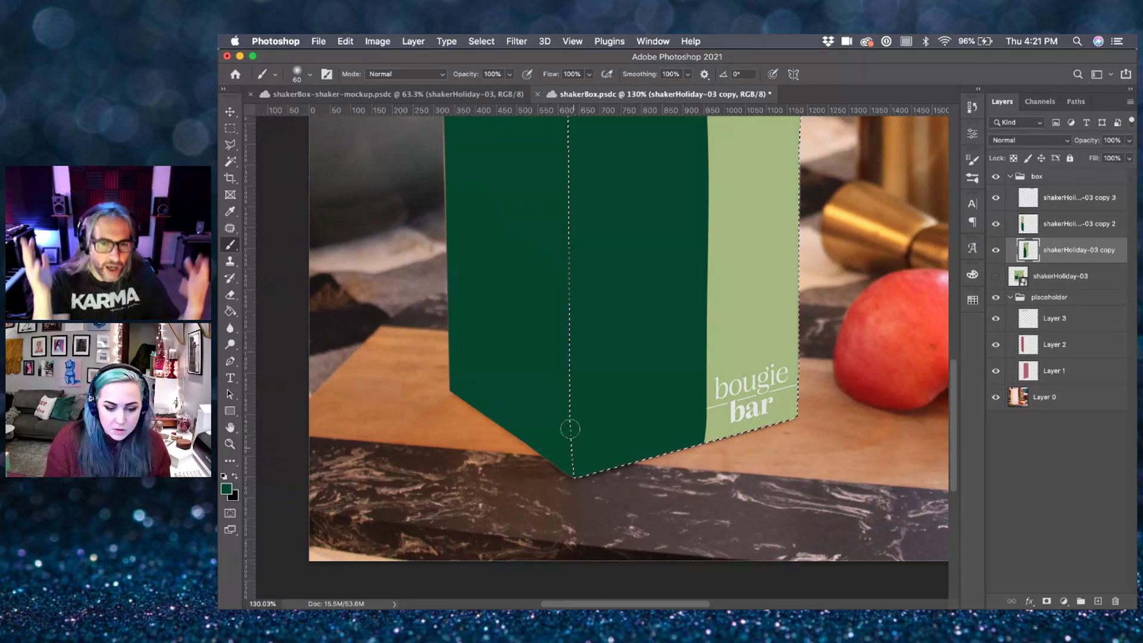
scroll(595, 204, "up", 5)
scroll(595, 204, "left", 2)
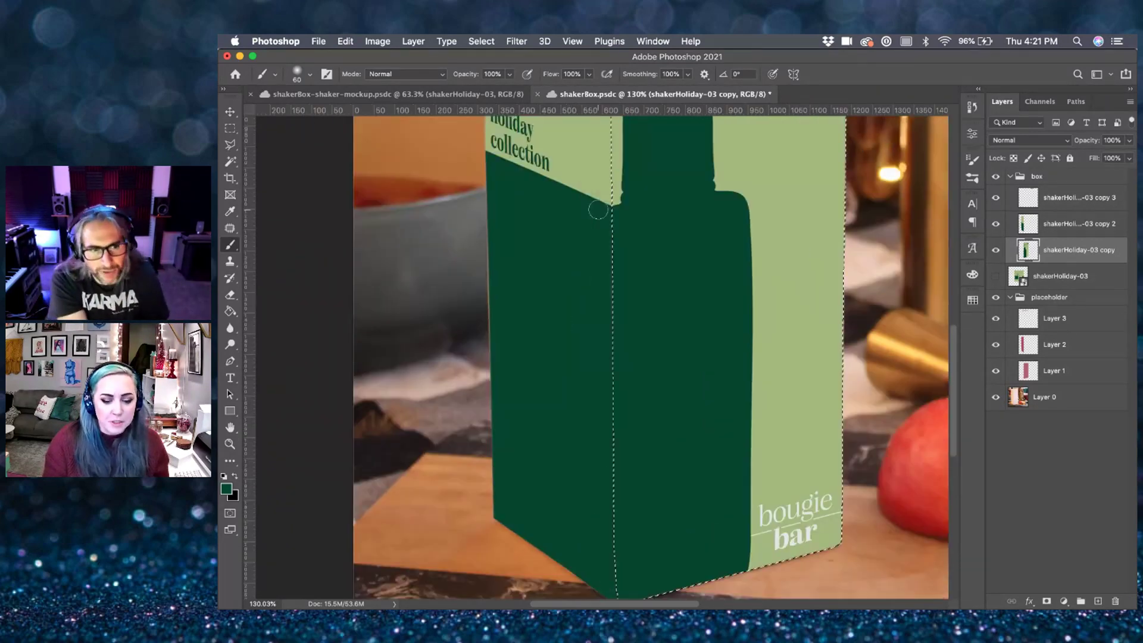
key("super+d")
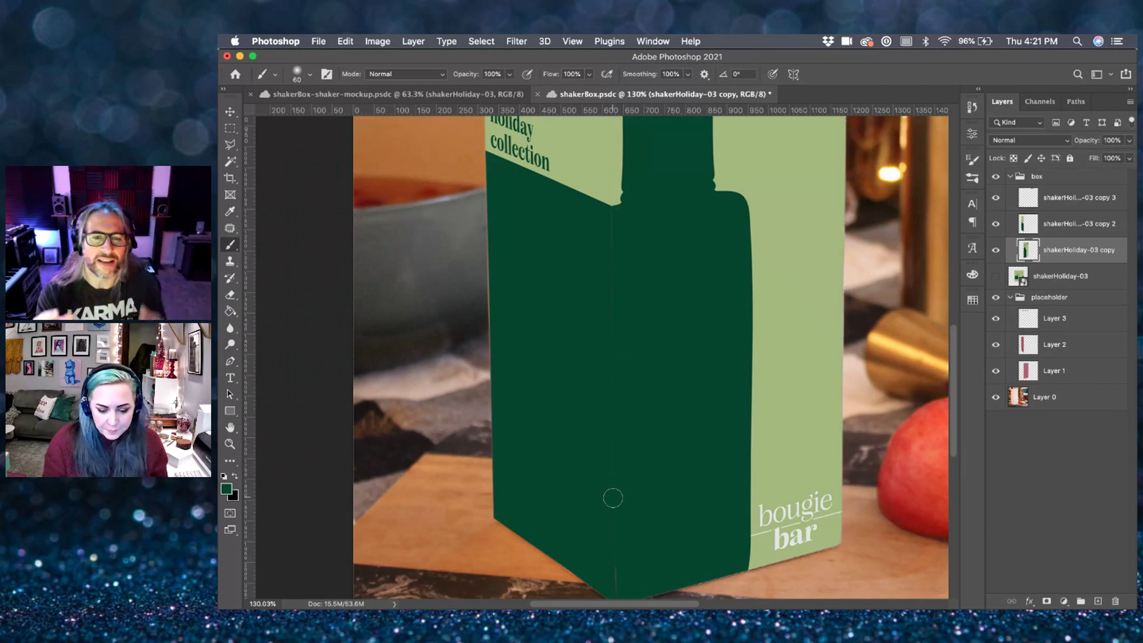
key("super+shift+d")
scroll(667, 494, "down", 3)
scroll(667, 494, "left", 1)
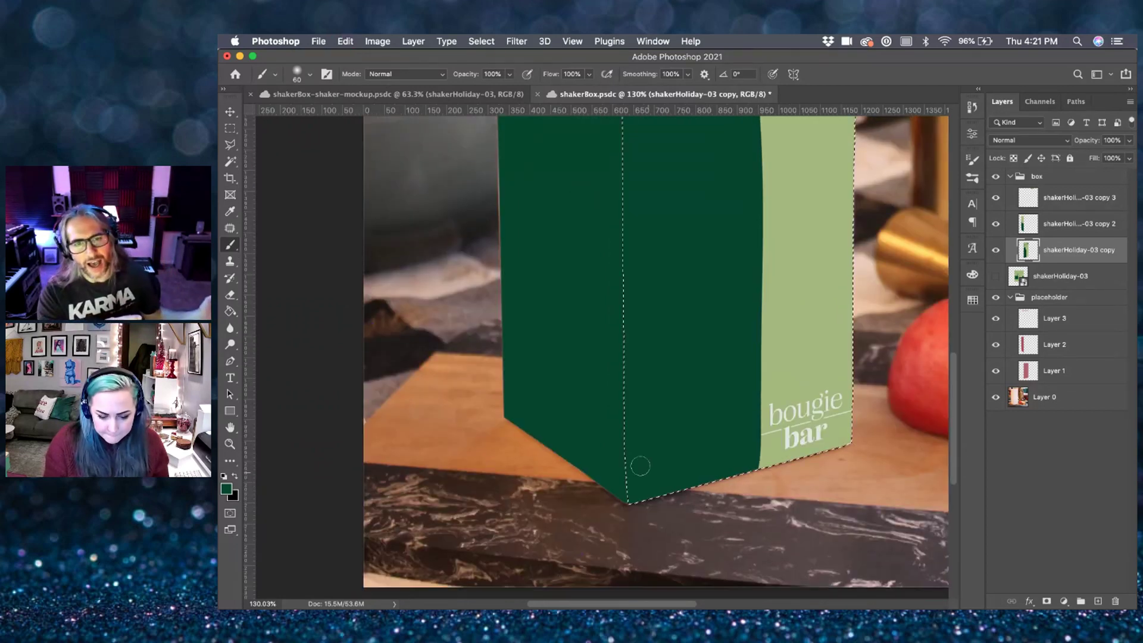
key("super+d")
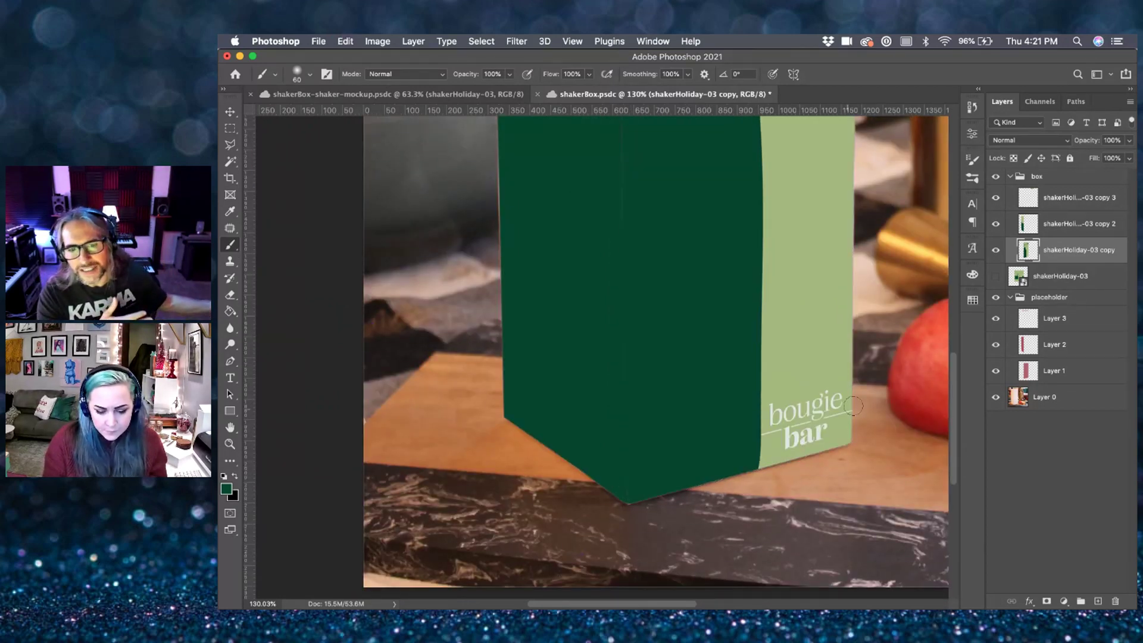
- Load the side panel's outline as a selection, touch up its seam edge in dark green on shakerHoliday-03 copy 2, and deselect
left_click(1036, 225, "super")
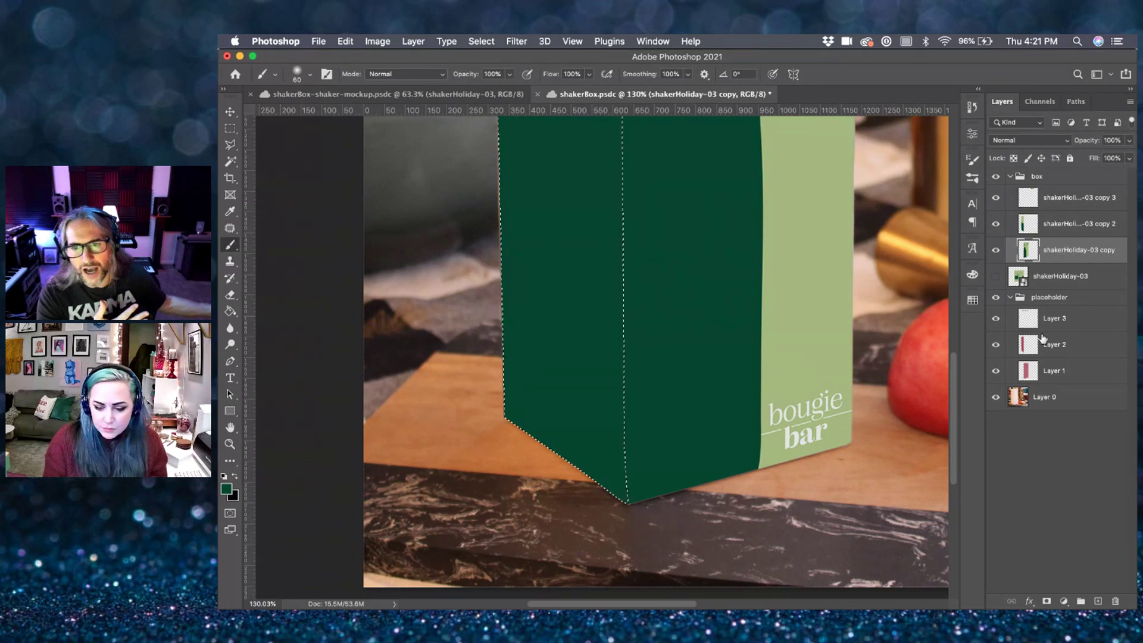
left_click(1060, 224)
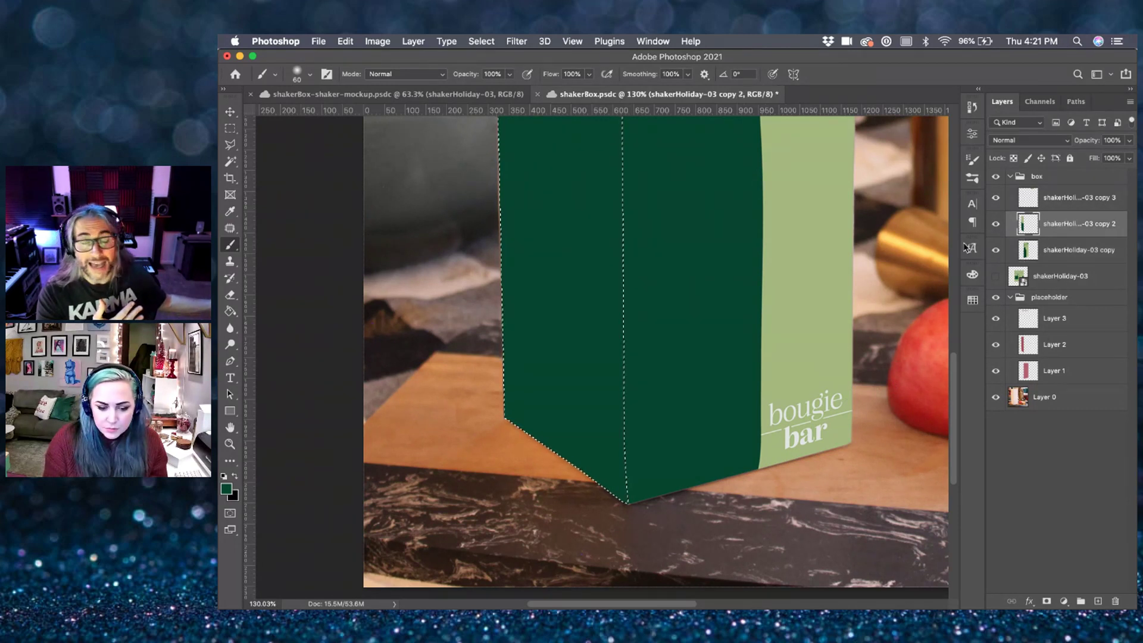
scroll(528, 250, "up", 3)
scroll(528, 250, "left", 1)
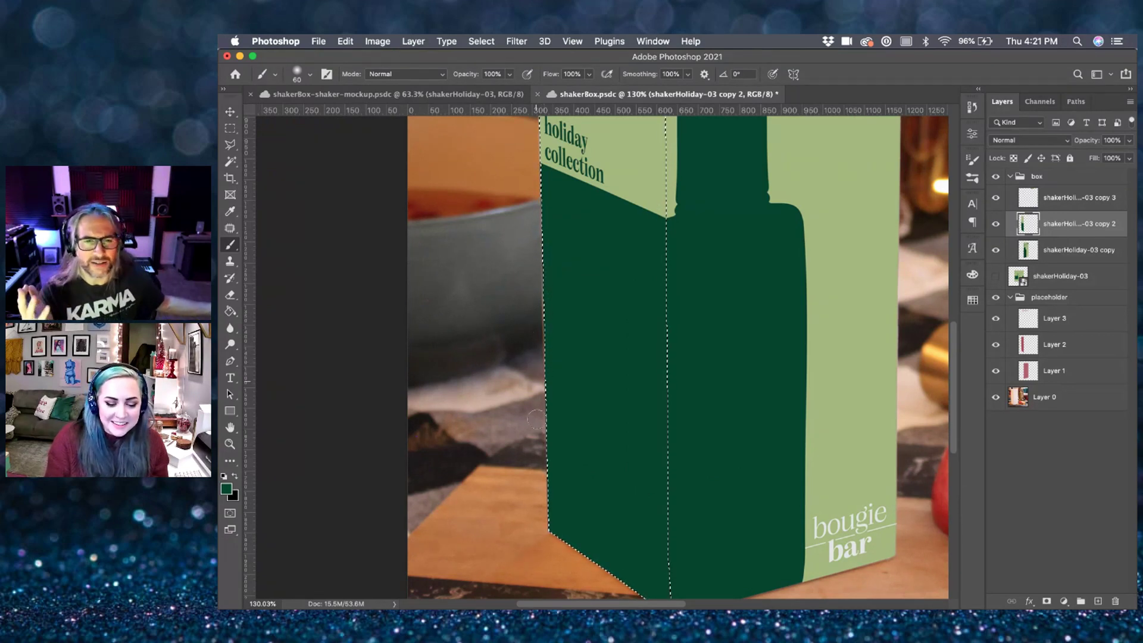
key("super+d")
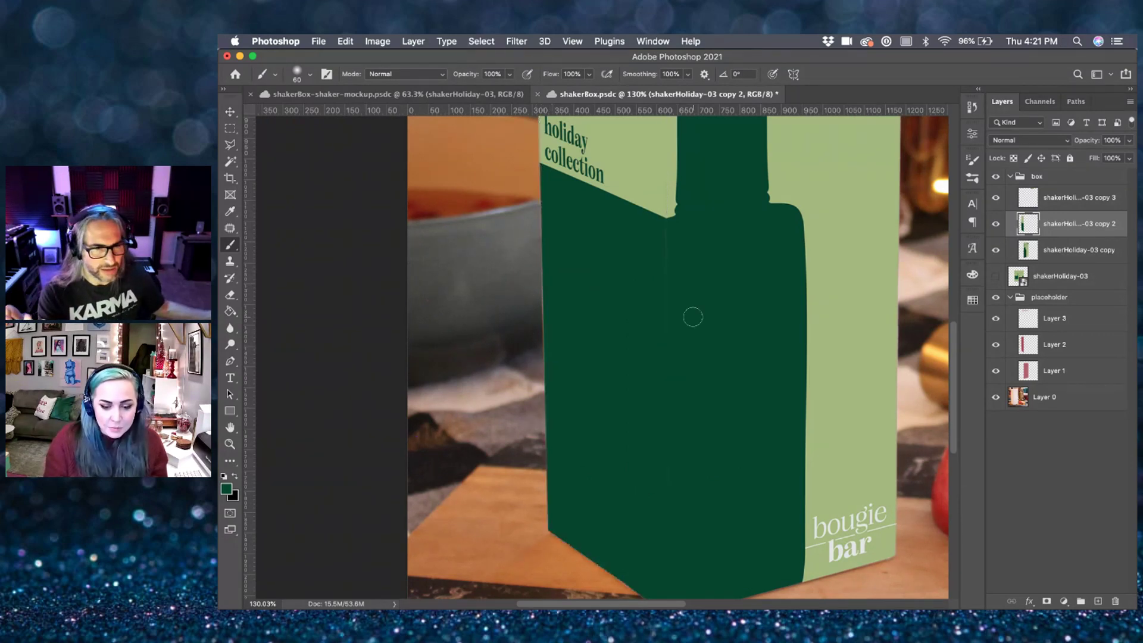
- Move the lid panel on shakerHoliday-03 copy 3 over the box's upper front and duplicate its layer, keeping a hidden spare beneath
scroll(691, 314, "down", 1)
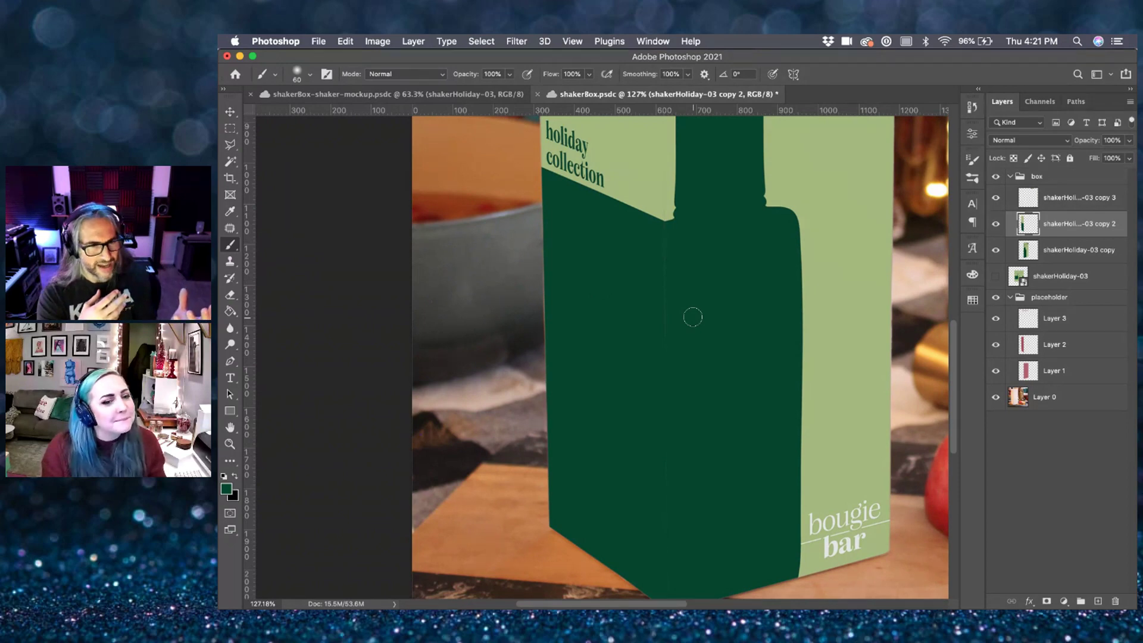
scroll(692, 317, "down", 2)
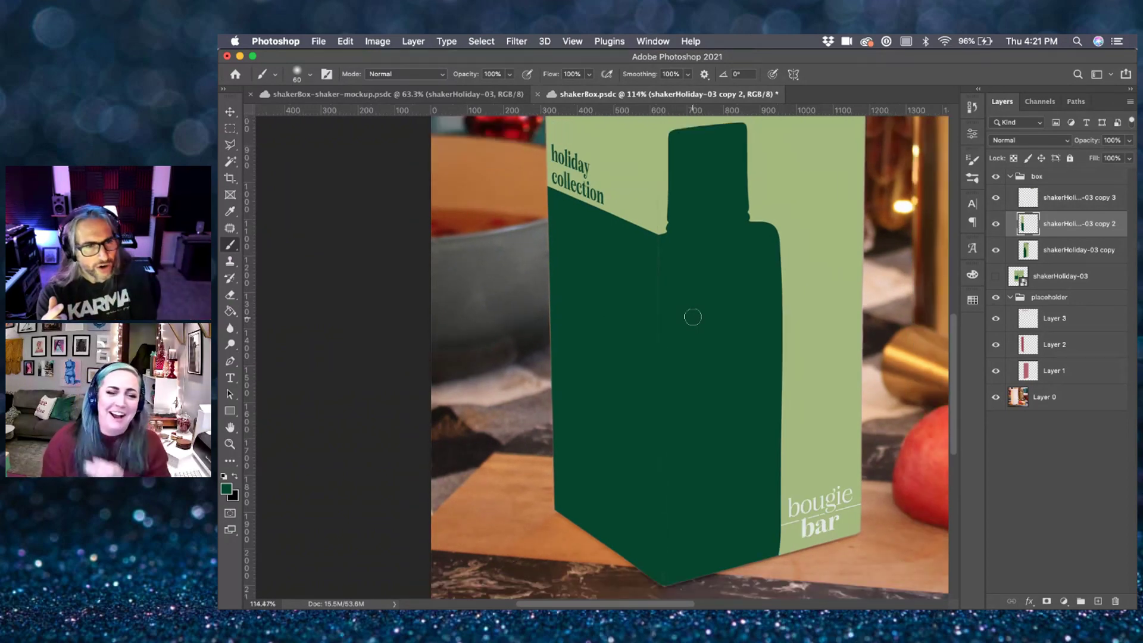
scroll(692, 317, "down", 2)
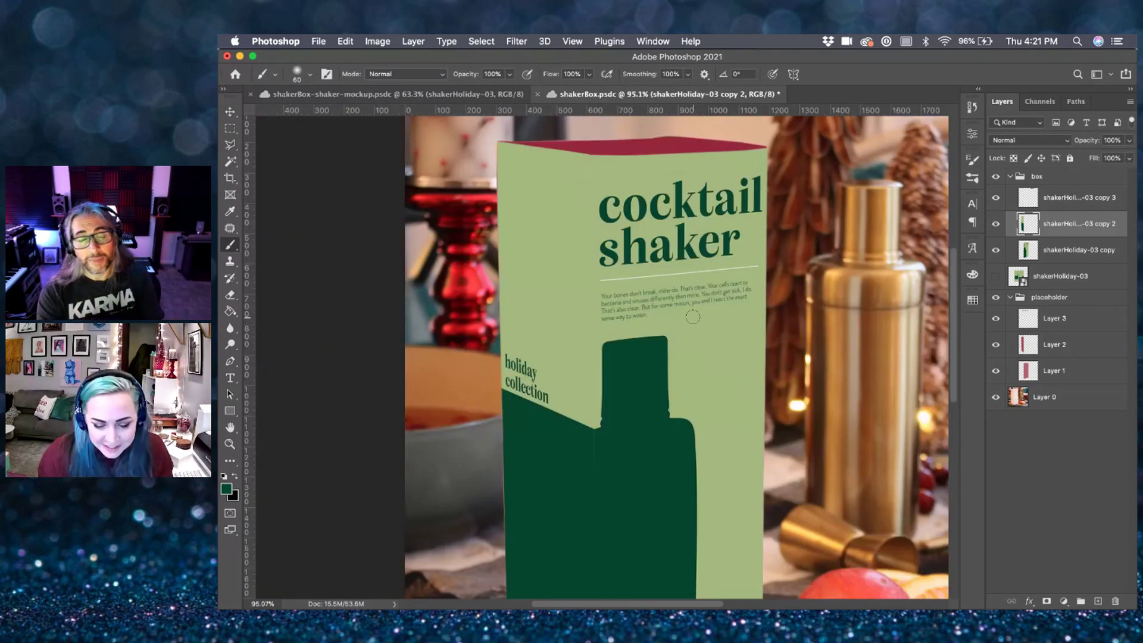
scroll(692, 317, "down", 1)
key("alt+bracketright")
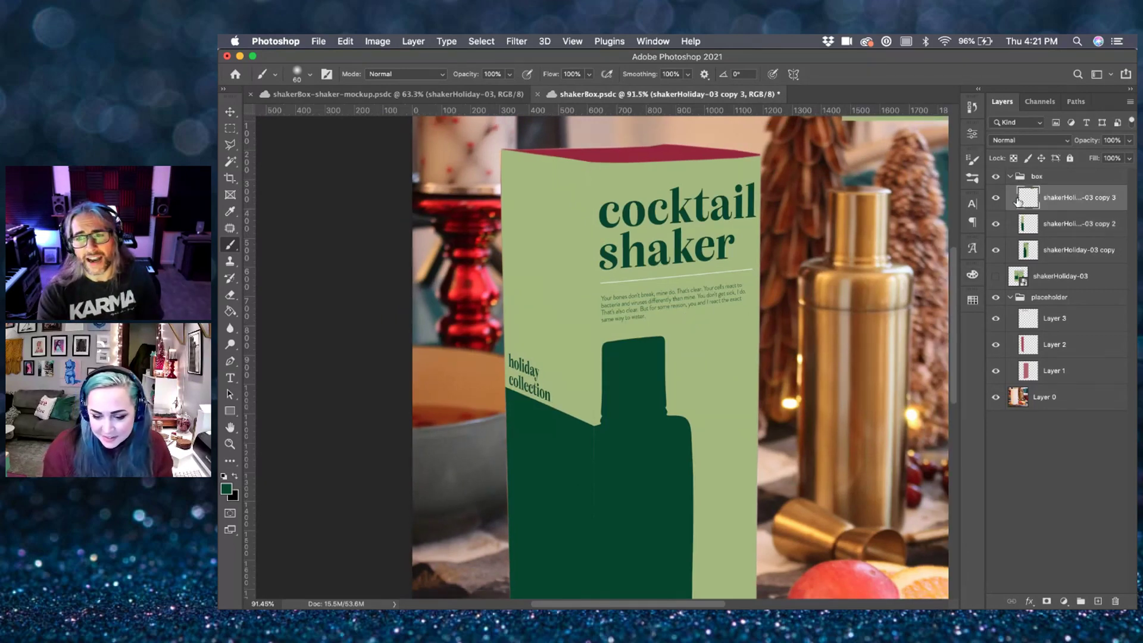
scroll(730, 279, "down", 2)
key("v")
left_click_drag(873, 159, 724, 306)
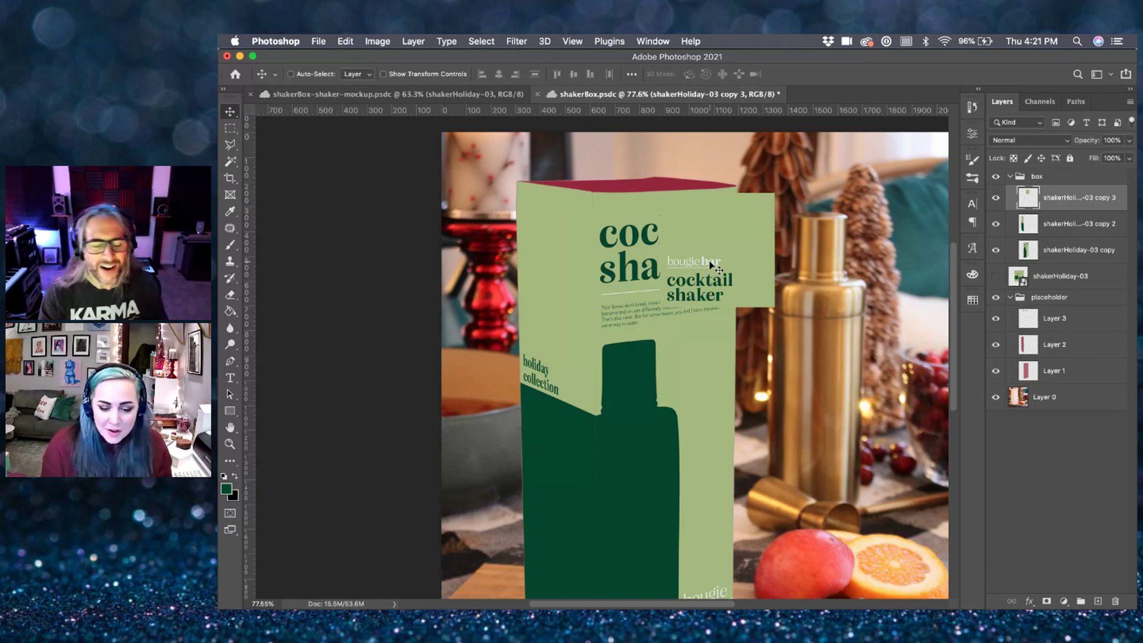
key("ctrl+j")
key("super+plus")
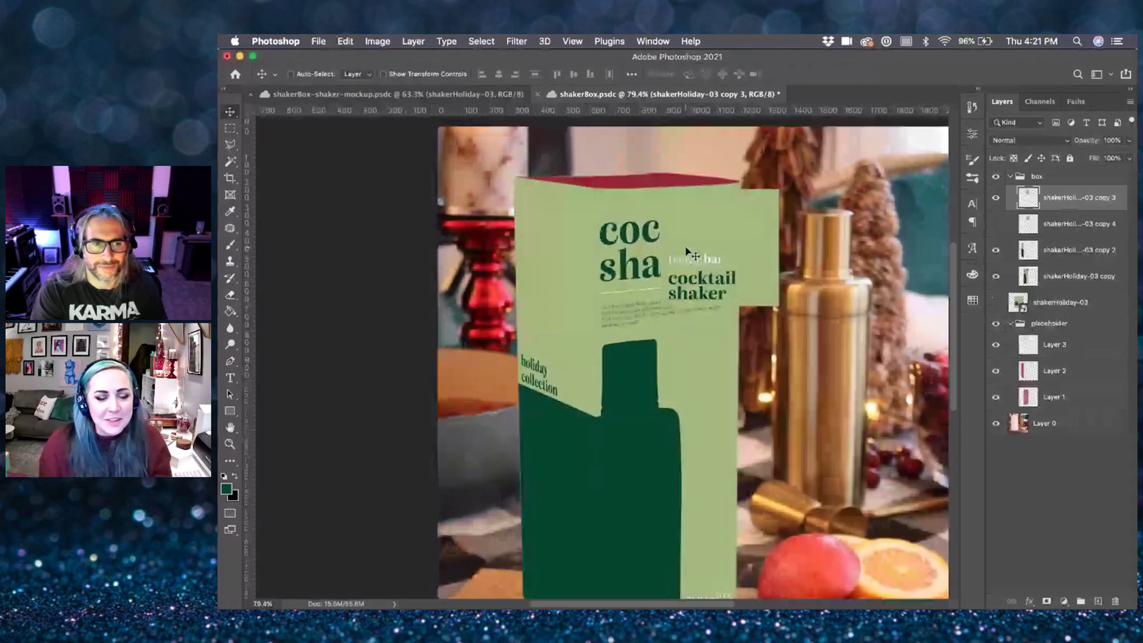
- Move the lid panel on shakerHoliday-03 copy 3 to the box's top and distort it flat onto the top face
left_click_drag(691, 255, 600, 230)
key("super+t")
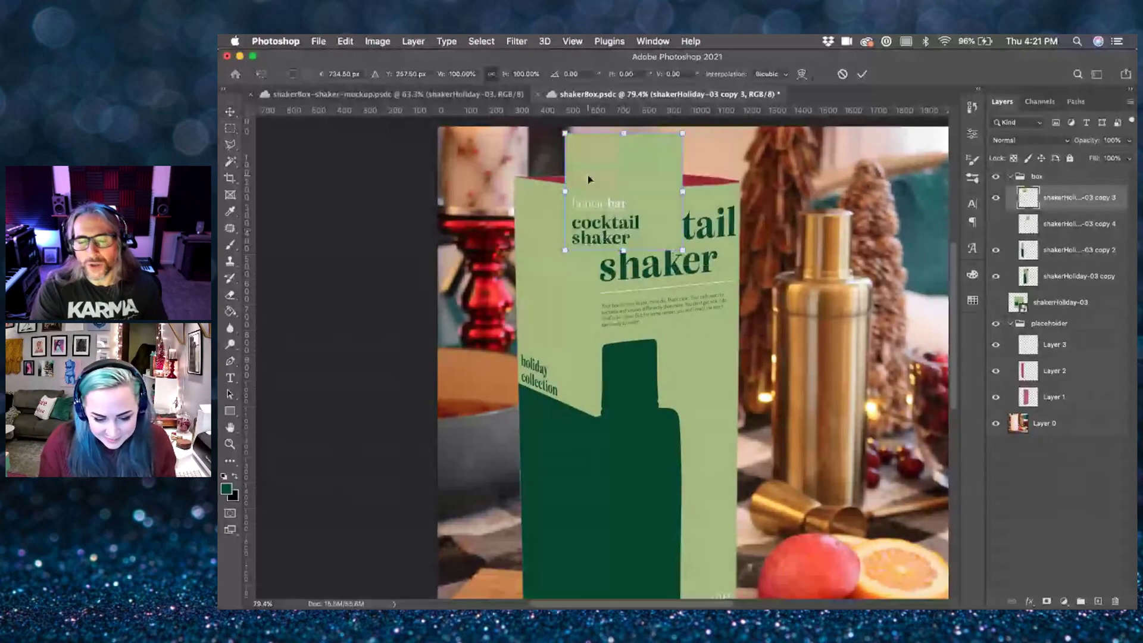
left_click_drag(609, 217, 626, 185)
scroll(637, 246, "up", 3)
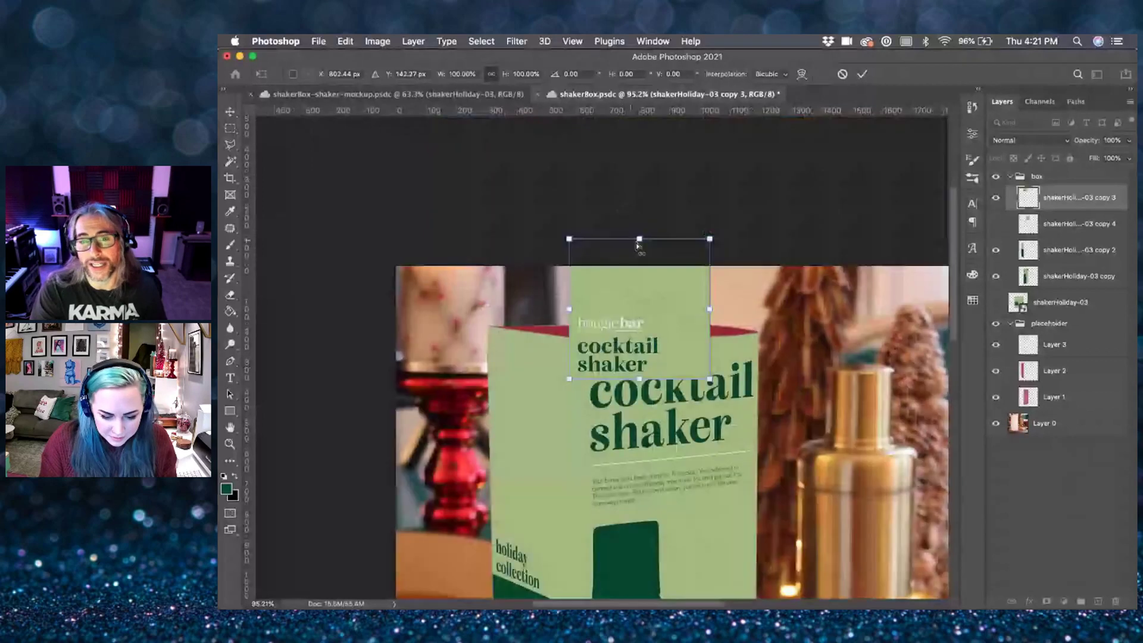
left_click_drag(638, 243, 573, 335)
scroll(616, 333, "up", 3)
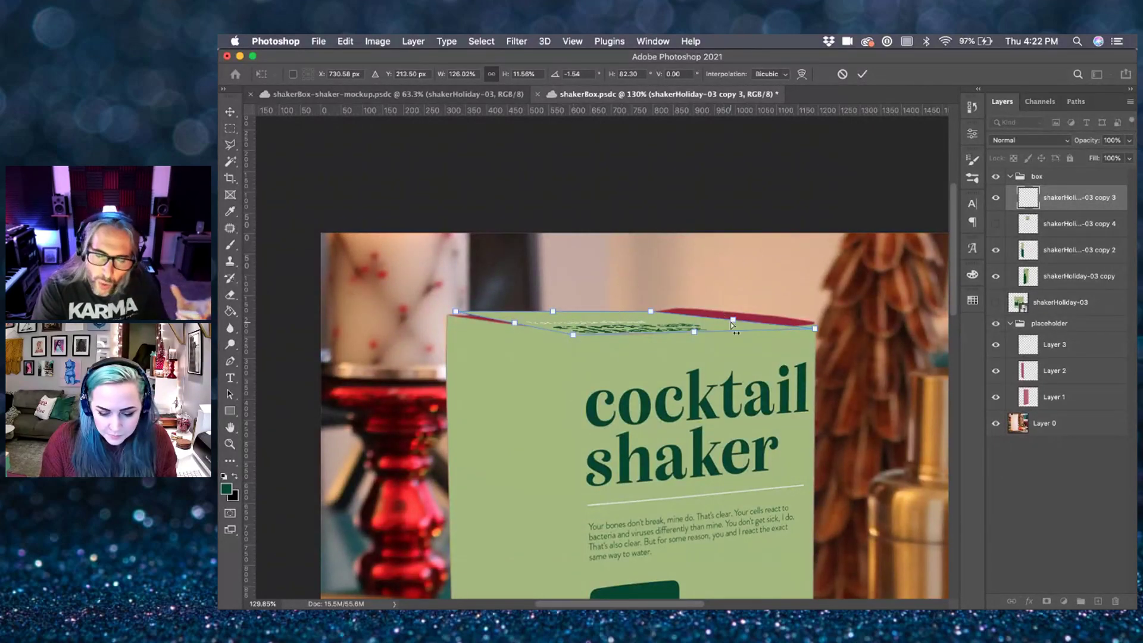
- Align the lid panel's right, rear and left corners with the corners of the box's top face
left_click_drag(813, 329, 816, 326)
left_click_drag(653, 312, 680, 307)
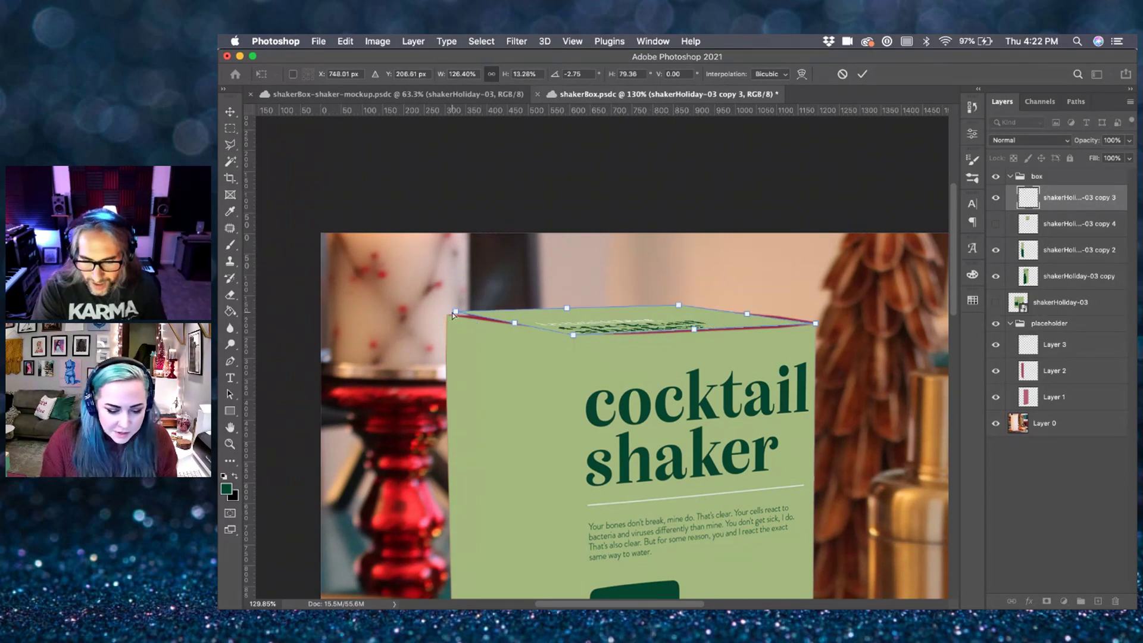
left_click_drag(456, 314, 448, 317)
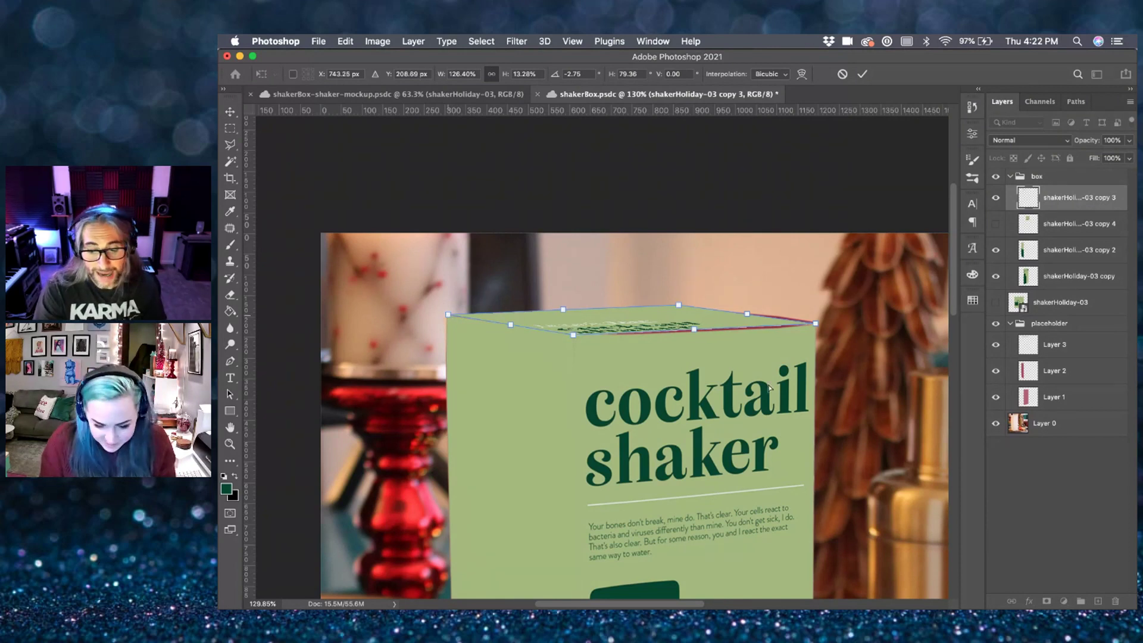
left_click_drag(679, 306, 677, 306)
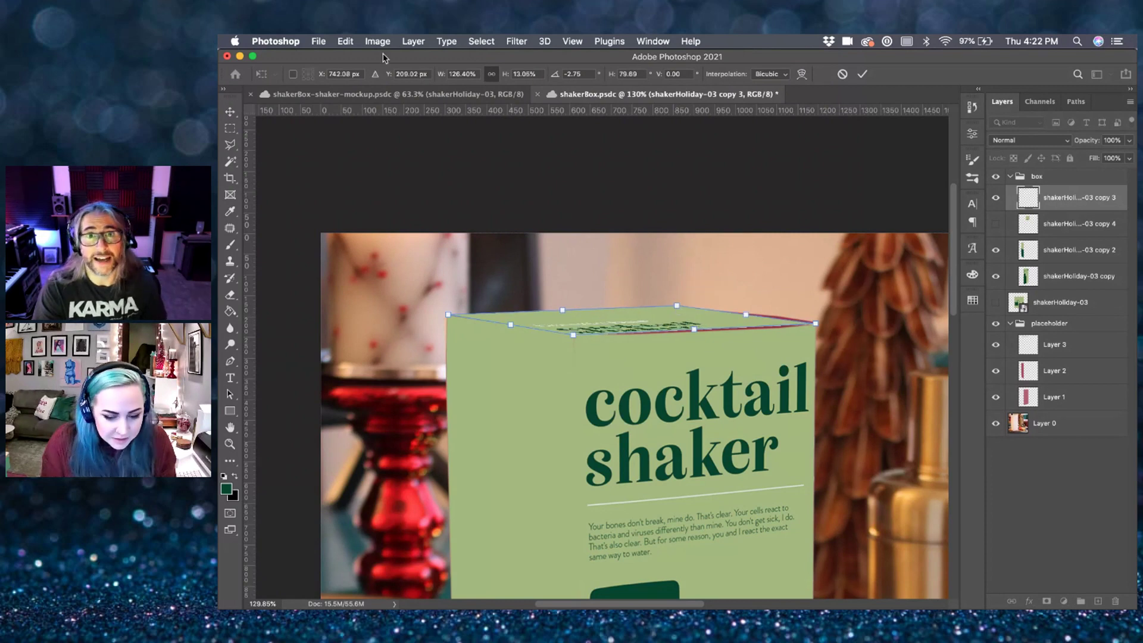
- Lower the lid panel's opacity to 64% and warp its front and rear edges to follow the box's top face
left_click(1129, 143)
left_click_drag(1131, 156, 1106, 156)
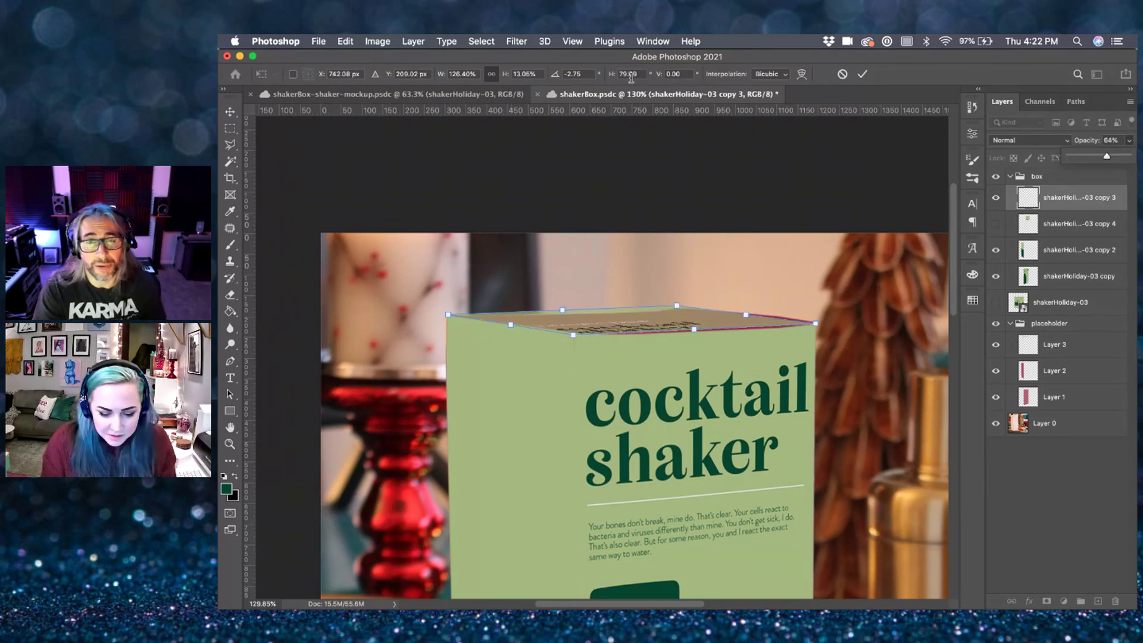
left_click(346, 43)
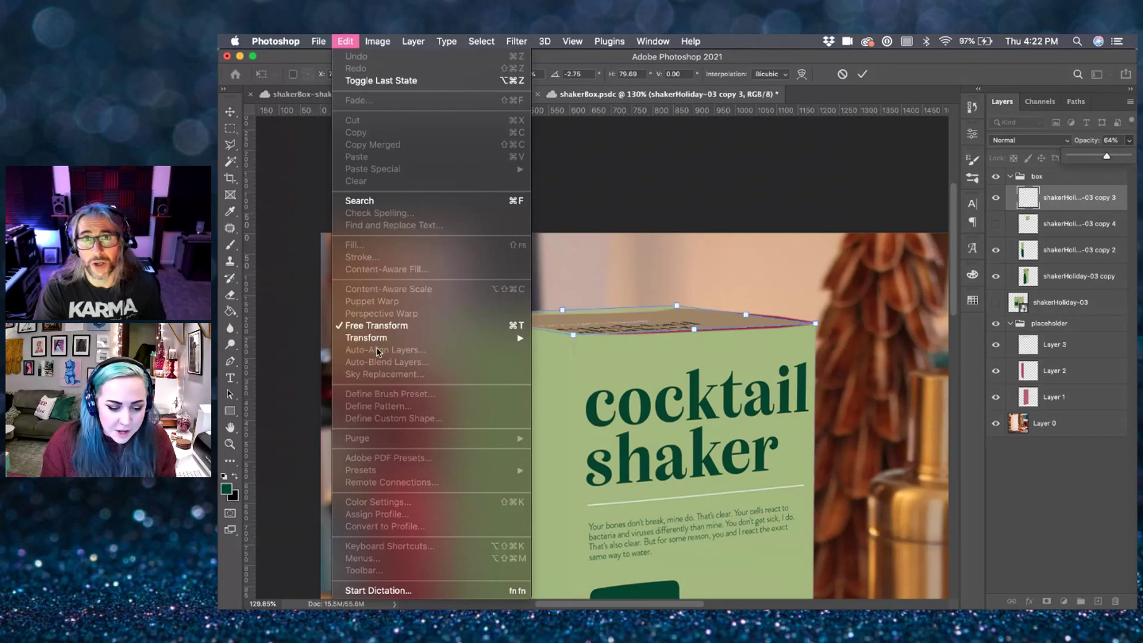
mouse_move(397, 341)
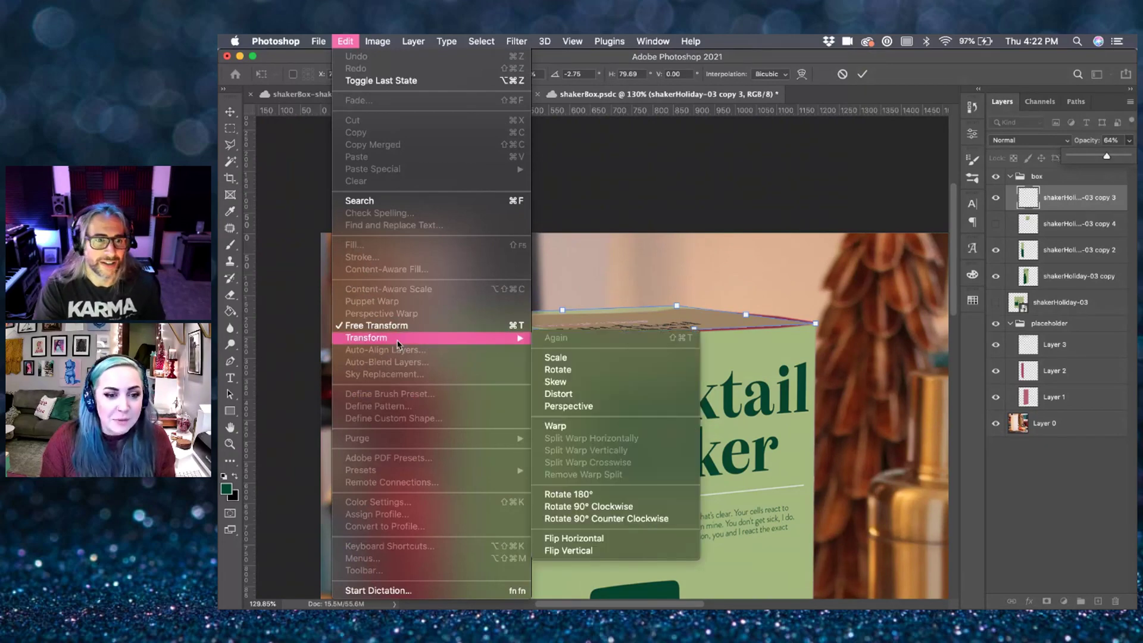
left_click(566, 426)
left_click_drag(740, 328, 750, 332)
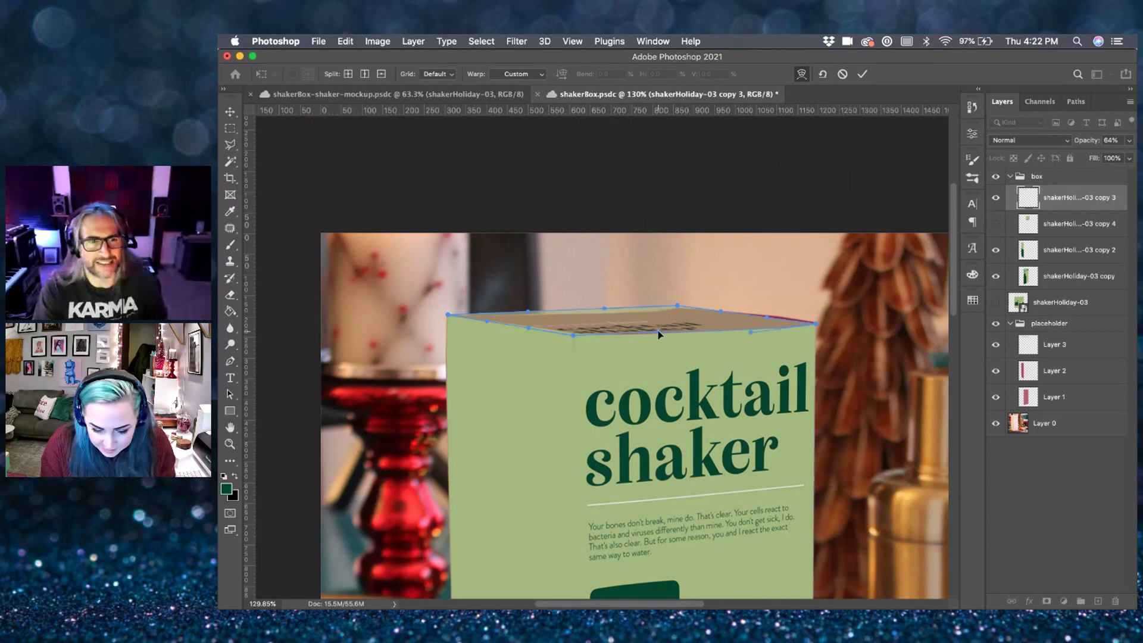
left_click_drag(655, 332, 661, 334)
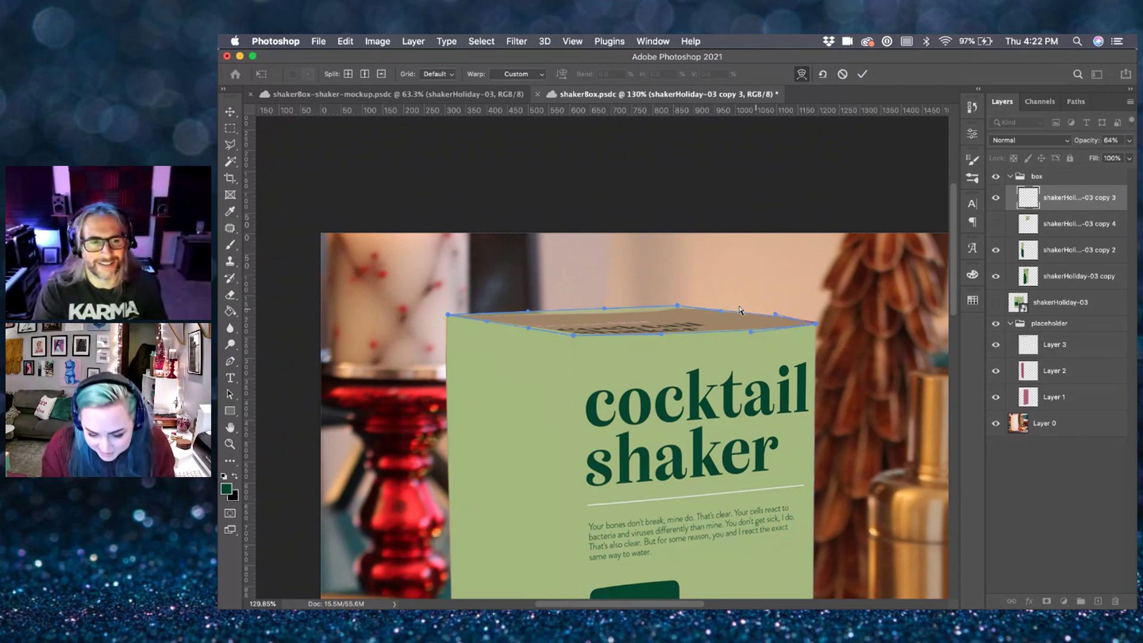
left_click_drag(677, 306, 676, 309)
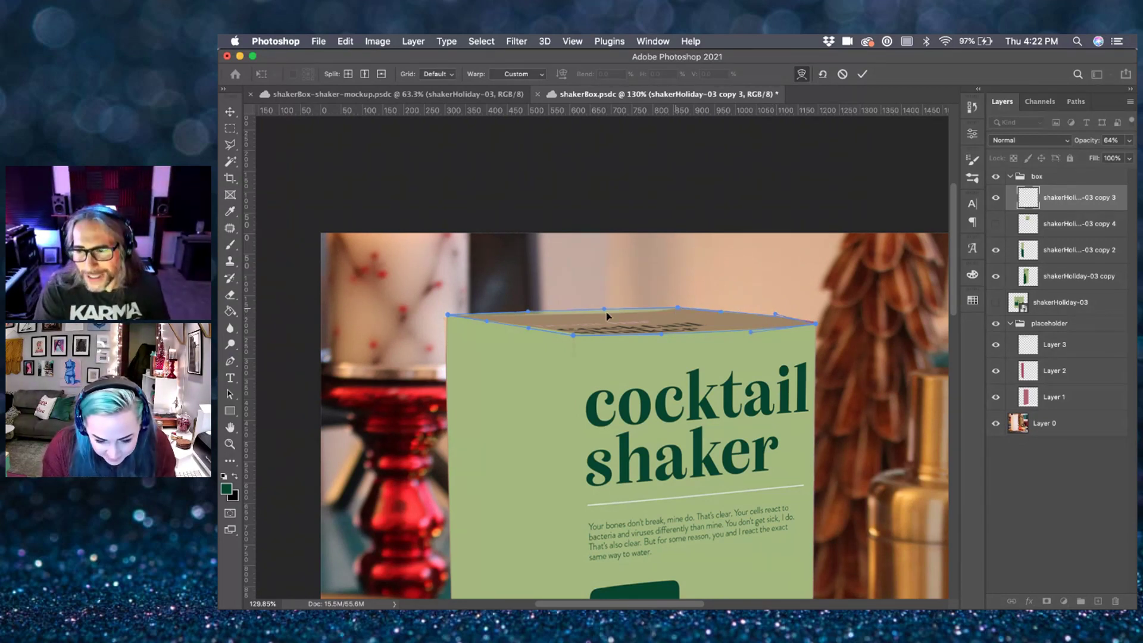
left_click_drag(604, 310, 603, 314)
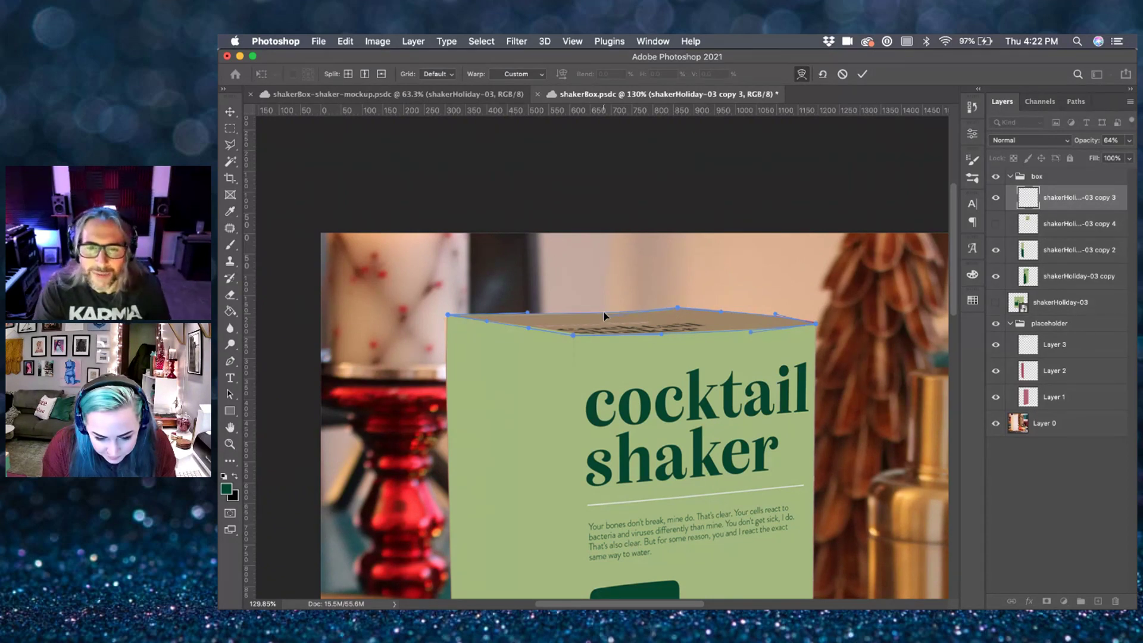
left_click_drag(527, 312, 528, 313)
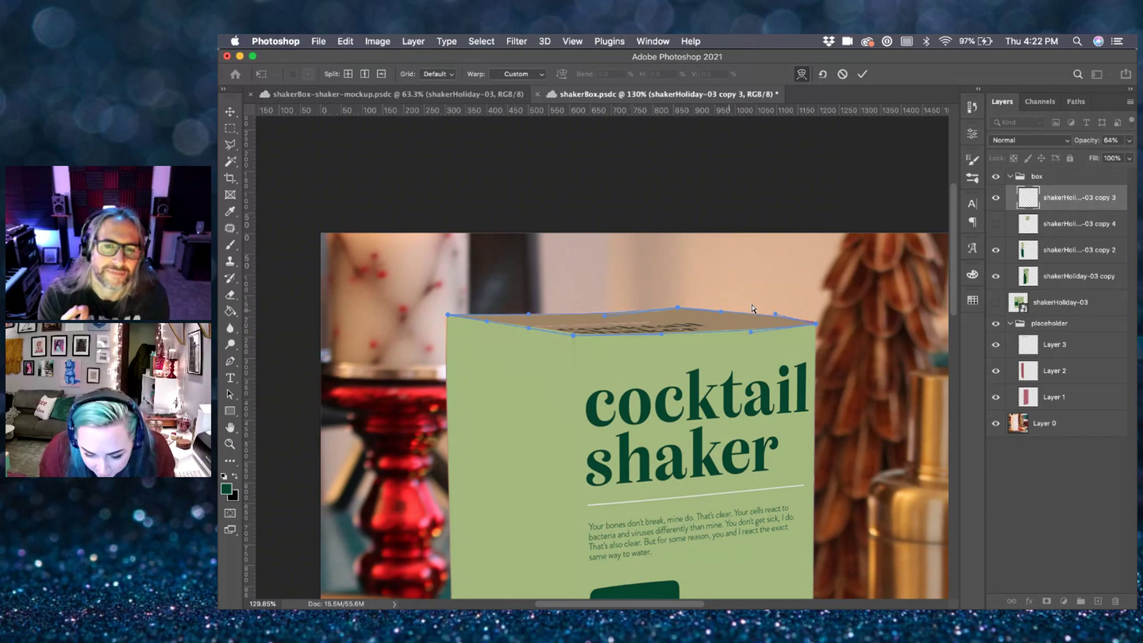
- Fine-tune the warp at the lid panel's right corner to meet the box edge, and apply the transform
scroll(792, 314, "up", 3)
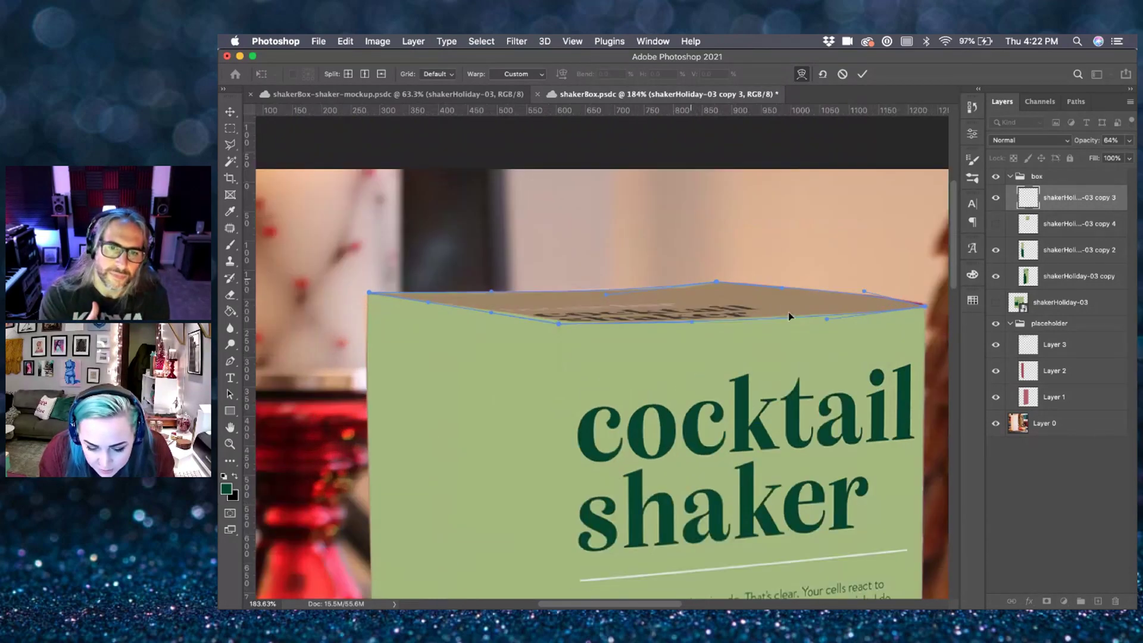
scroll(798, 318, "right", 2)
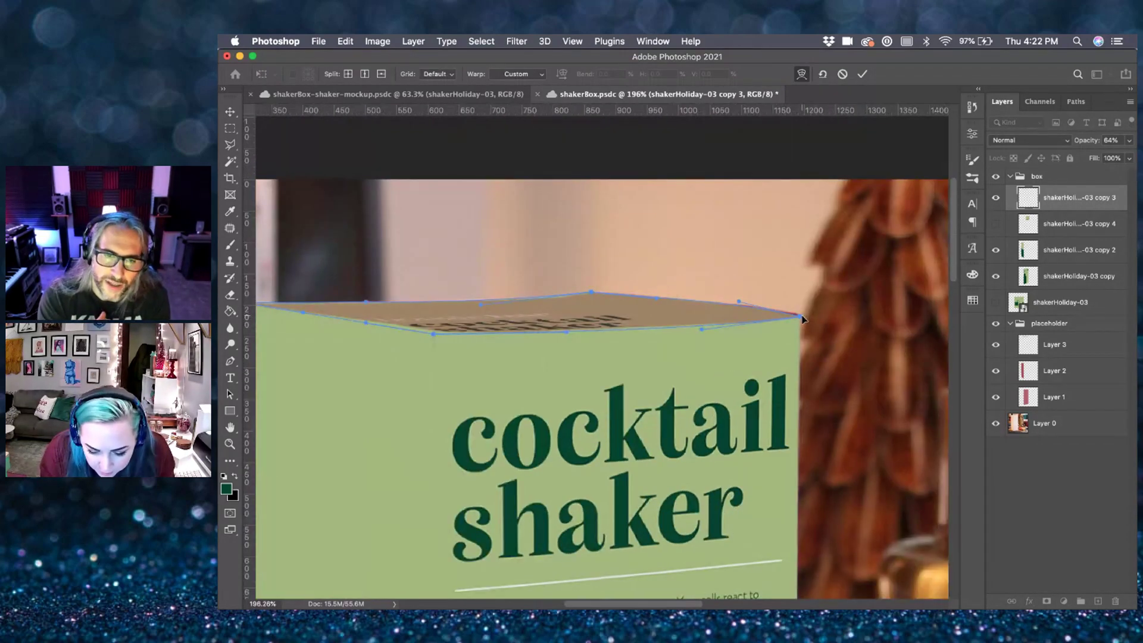
left_click_drag(800, 319, 806, 320)
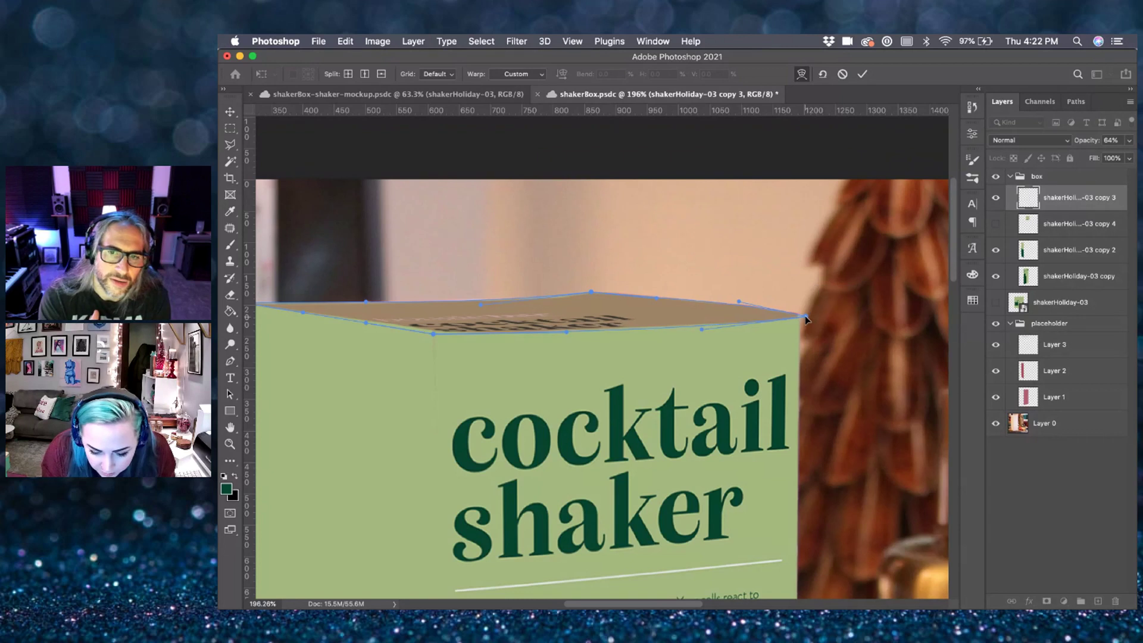
left_click_drag(739, 305, 750, 307)
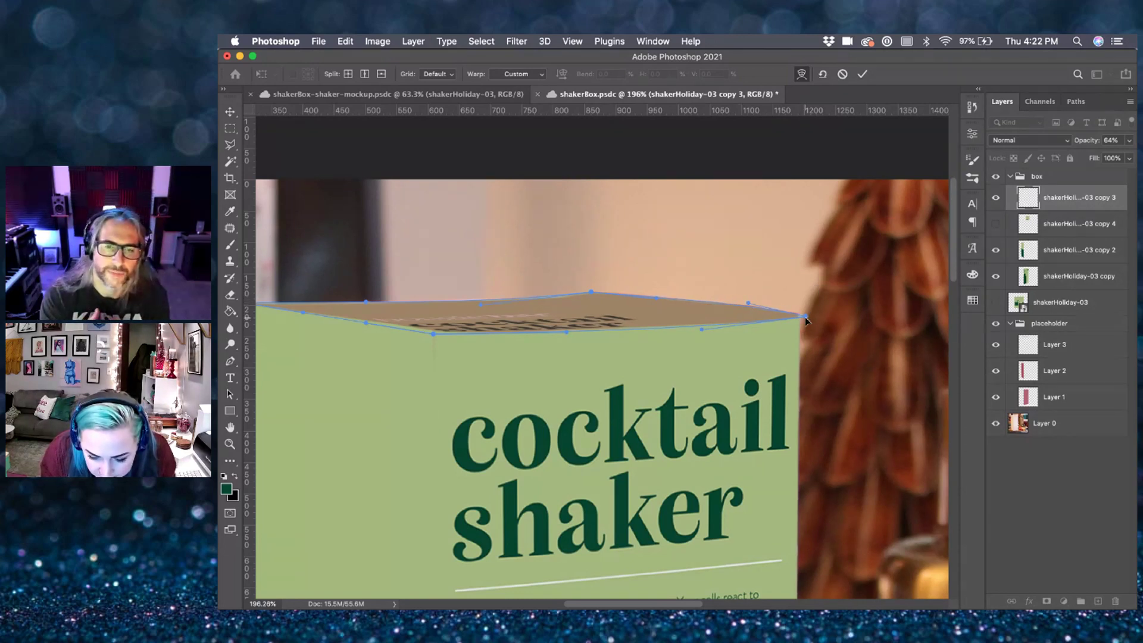
left_click_drag(806, 316, 807, 315)
key("Return")
- Restore the lid panel's opacity to 100%
scroll(807, 316, "down", 5)
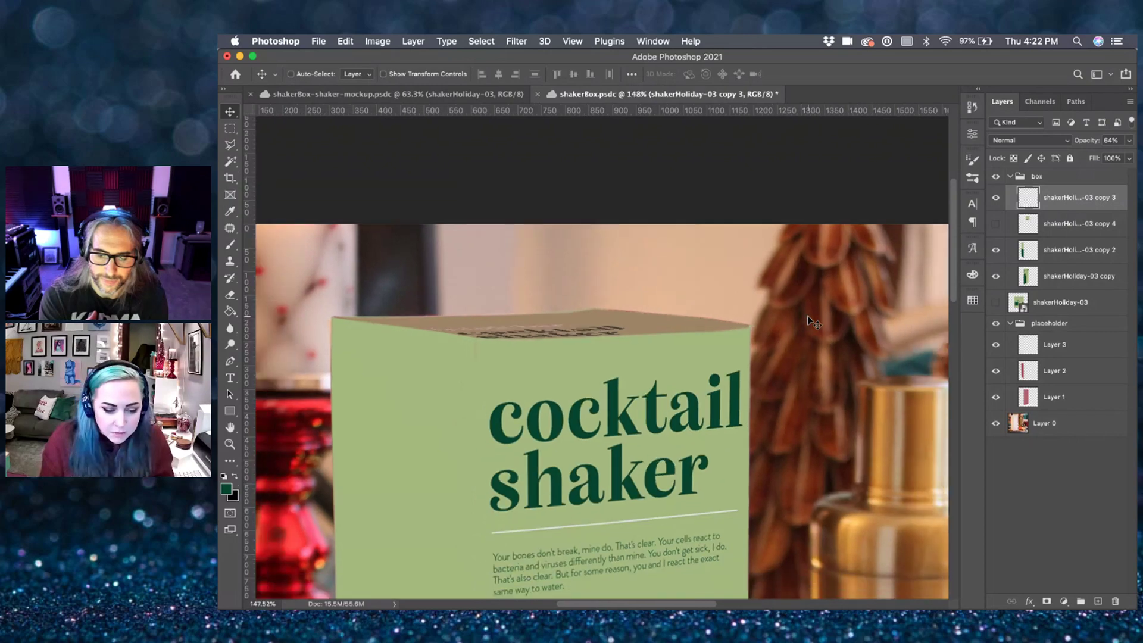
scroll(807, 315, "down", 4)
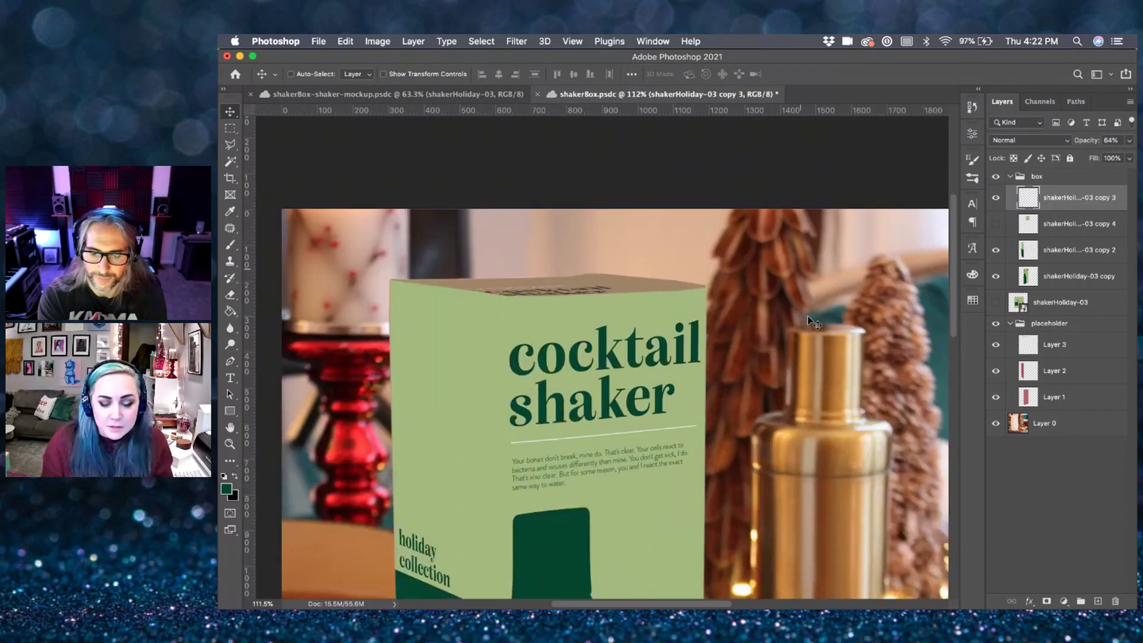
scroll(808, 316, "down", 1)
left_click(1129, 141)
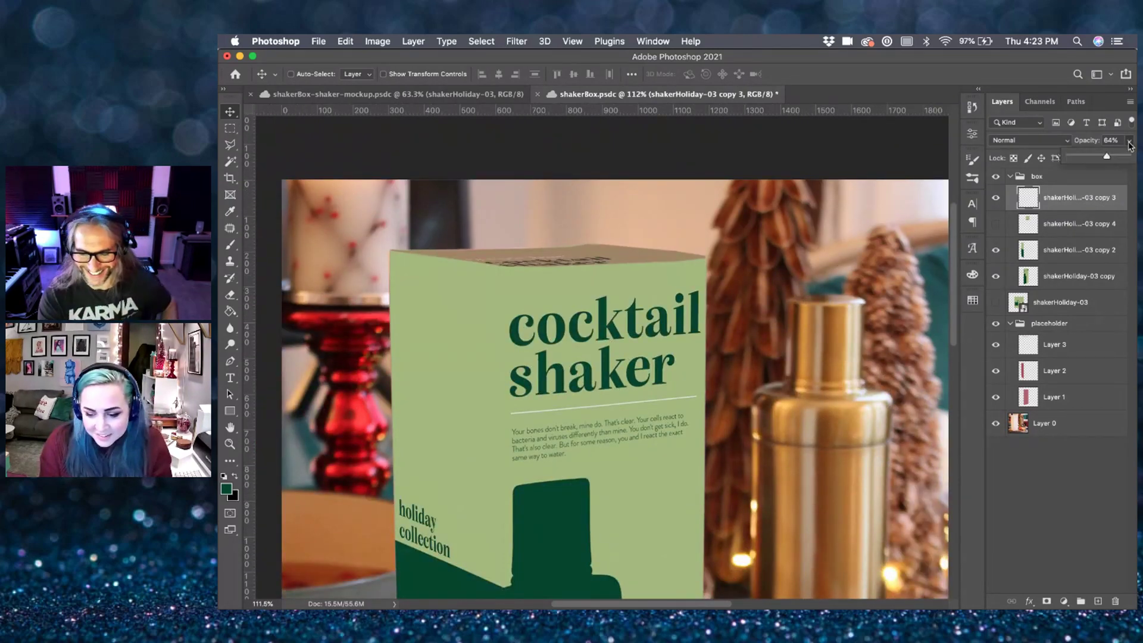
left_click_drag(1107, 157, 1128, 157)
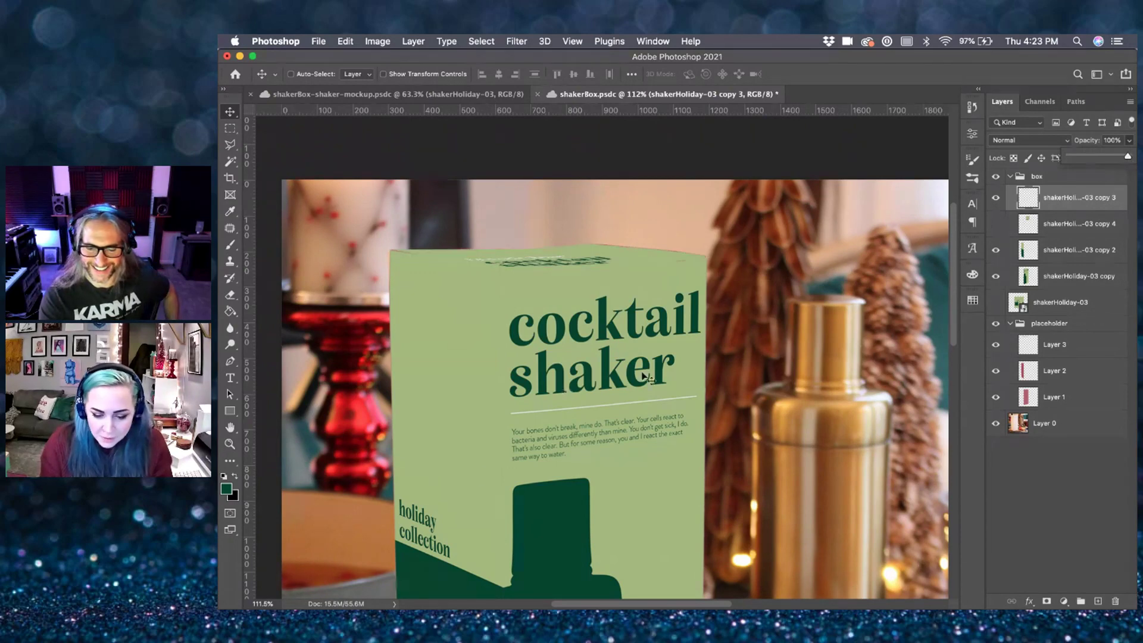
scroll(649, 378, "down", 3)
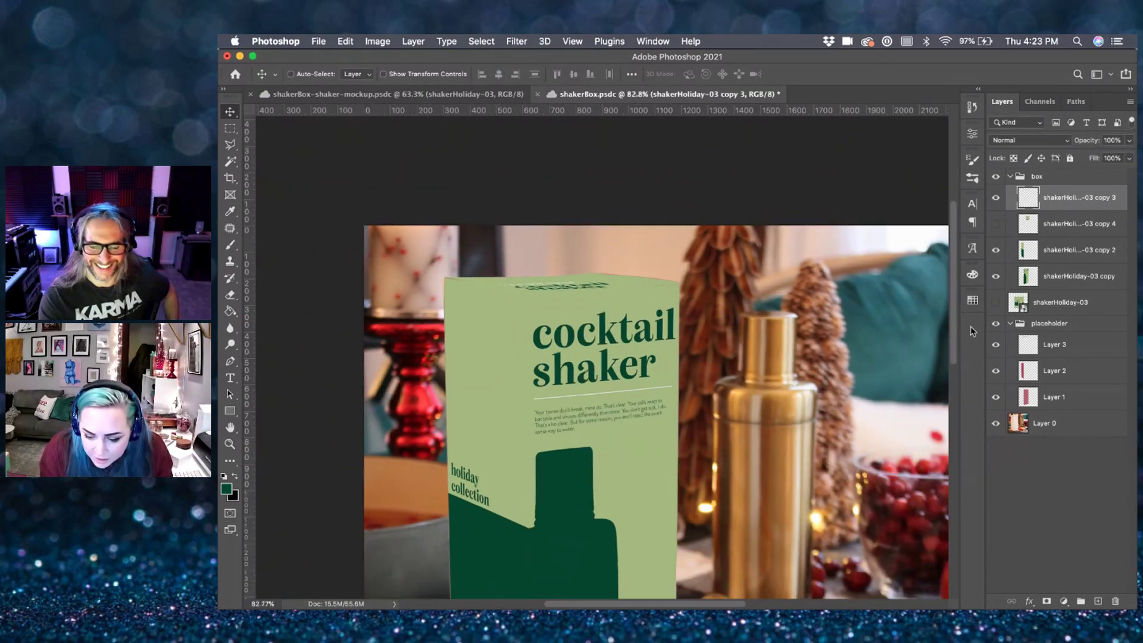
- Load the outline of the lid placeholder on Layer 3 as a selection, invert it to isolate the lid panel's overhang, and deselect
left_click(1030, 345, "super")
key("super+shift+i")
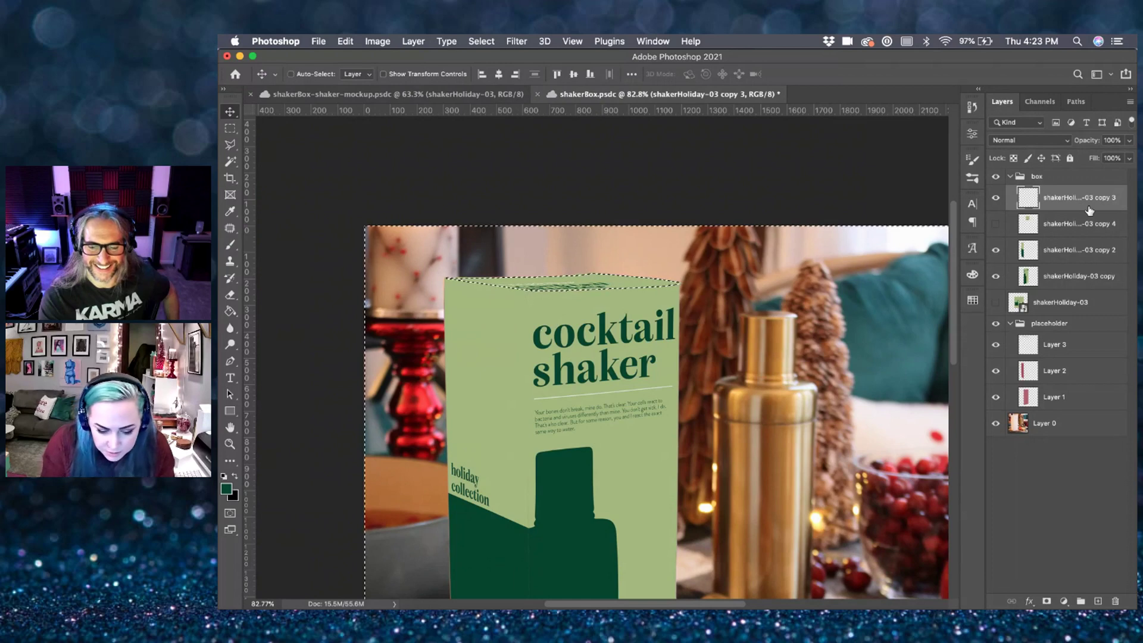
key("super+d")
- With the placeholder group hidden, set the box group's blending mode to Multiply and save the document
scroll(597, 357, "down", 2)
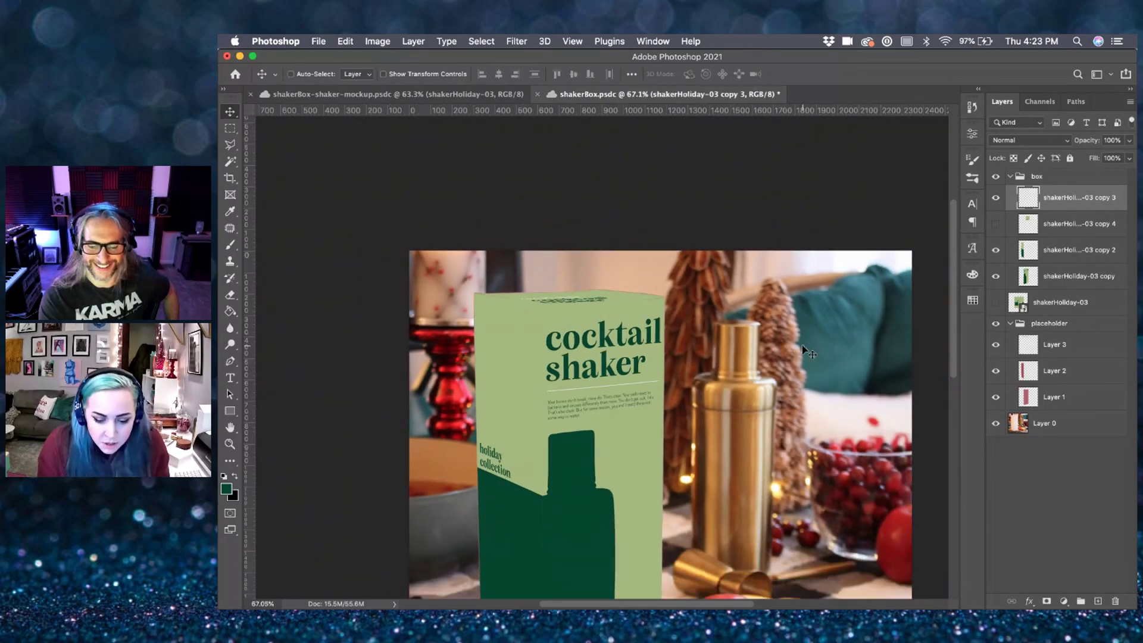
scroll(808, 352, "down", 1)
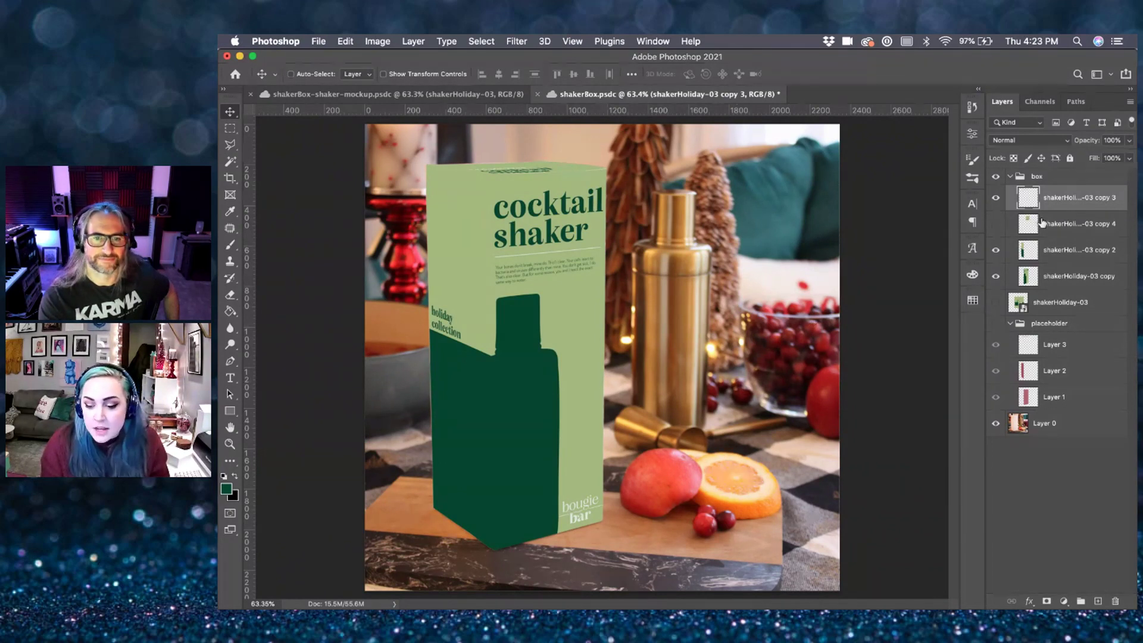
left_click(1060, 177)
left_click(1051, 141)
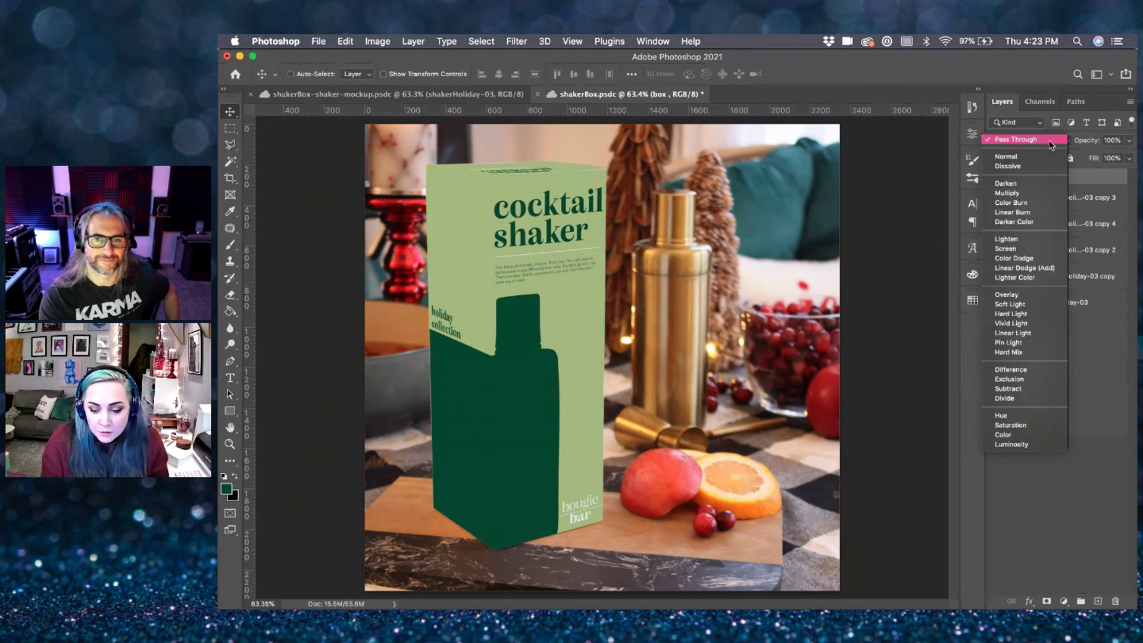
left_click(1018, 193)
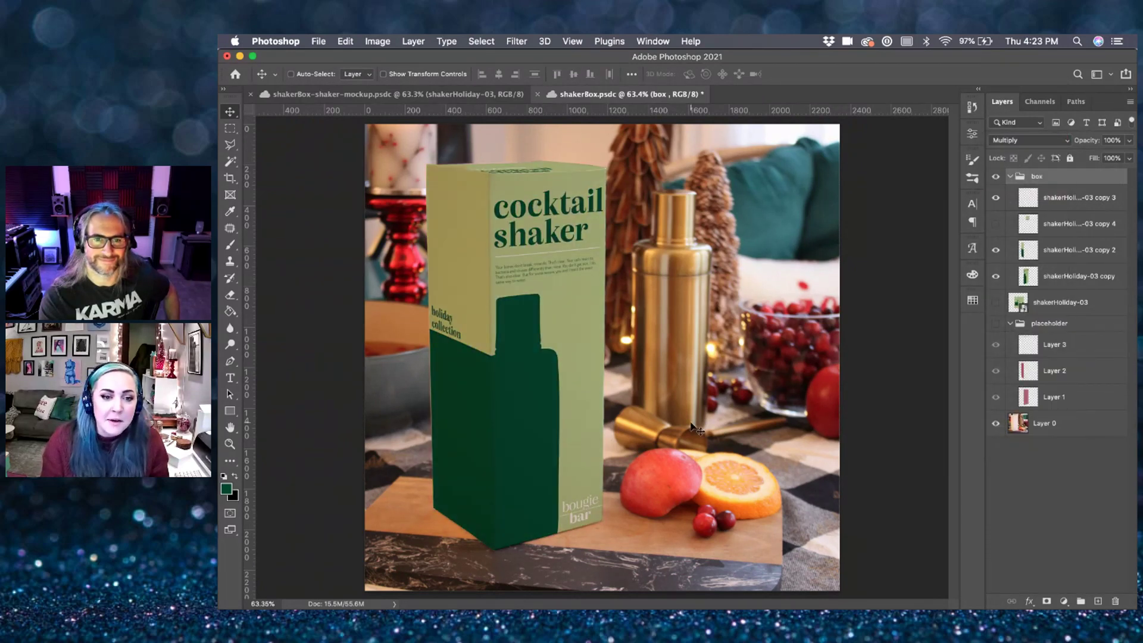
key("super+s")
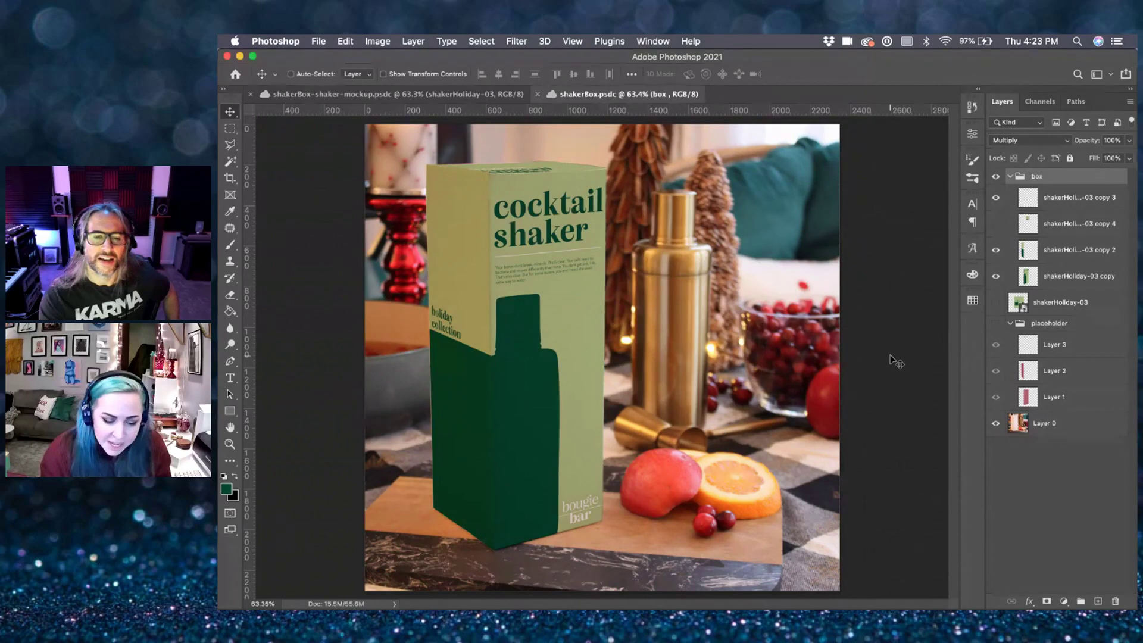
- Switch the box group's blending mode to Normal for comparison and return it to Multiply
scroll(894, 360, "down", 1)
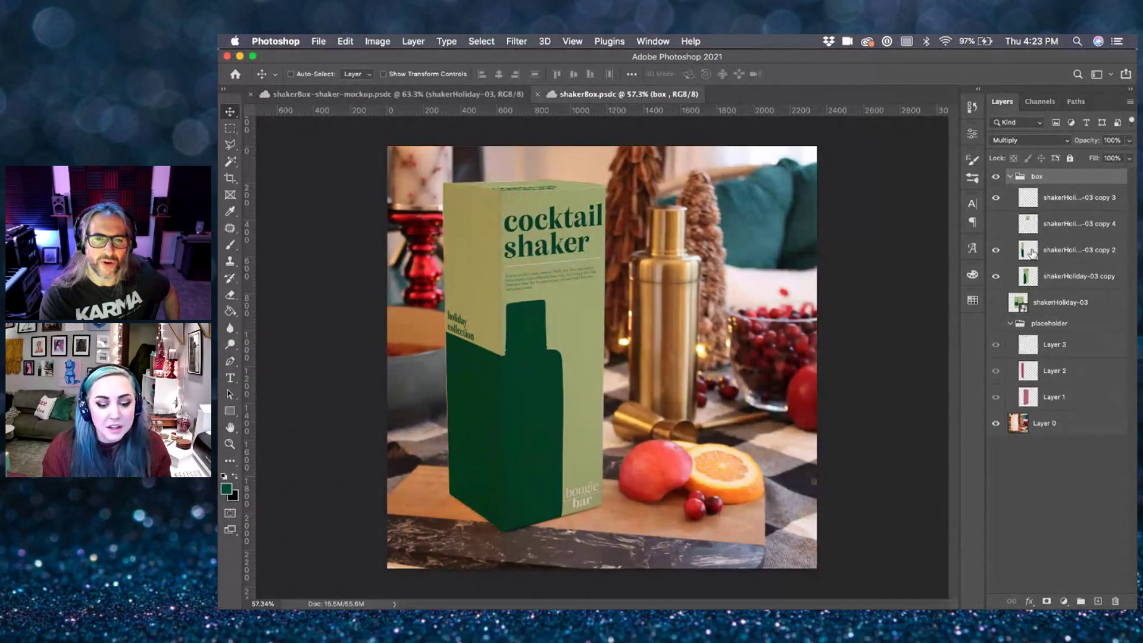
left_click(1026, 143)
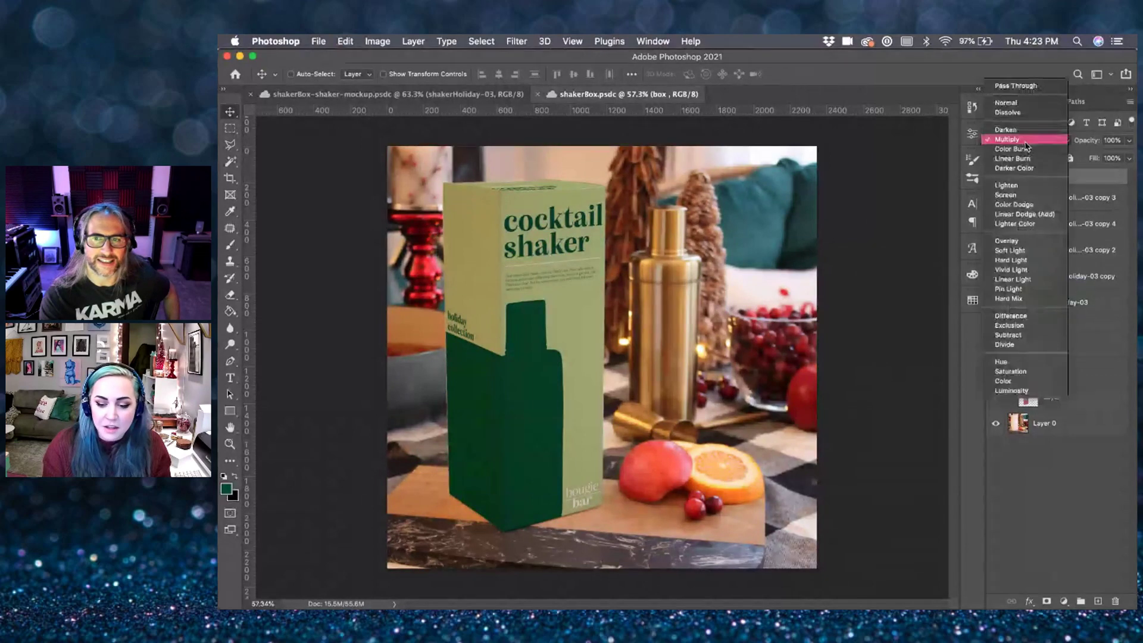
left_click(1020, 104)
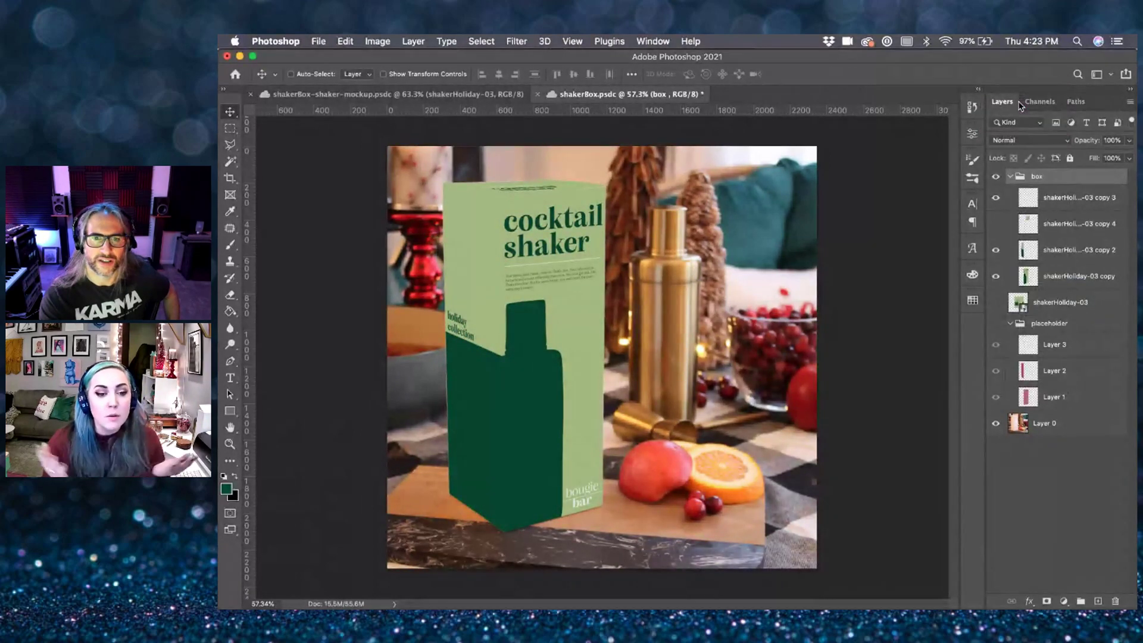
left_click(1036, 141)
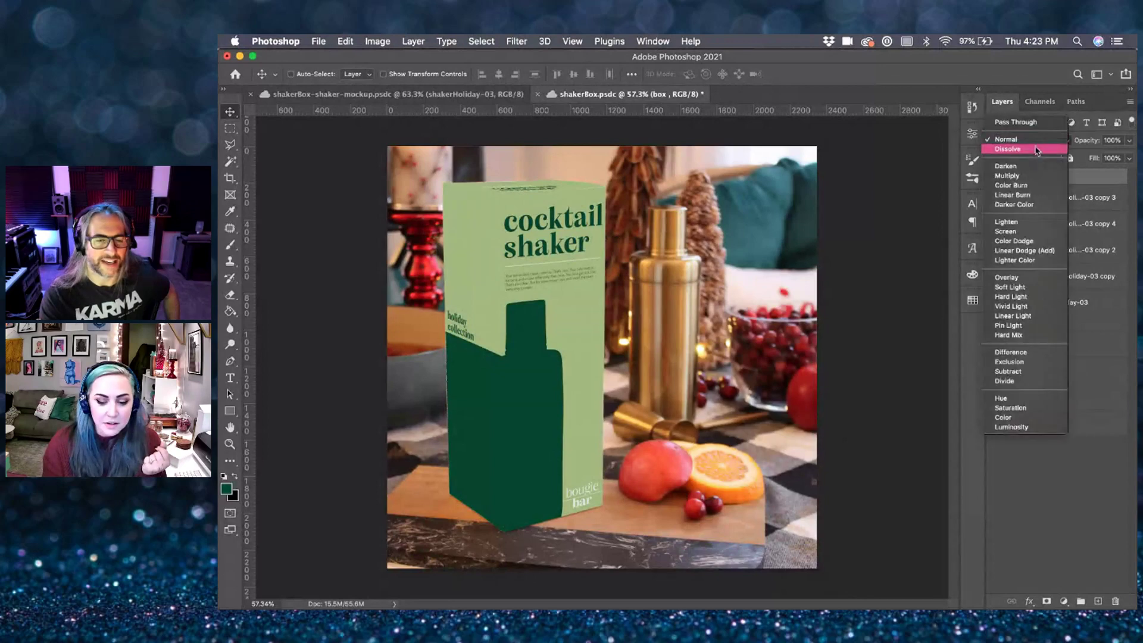
left_click(1022, 177)
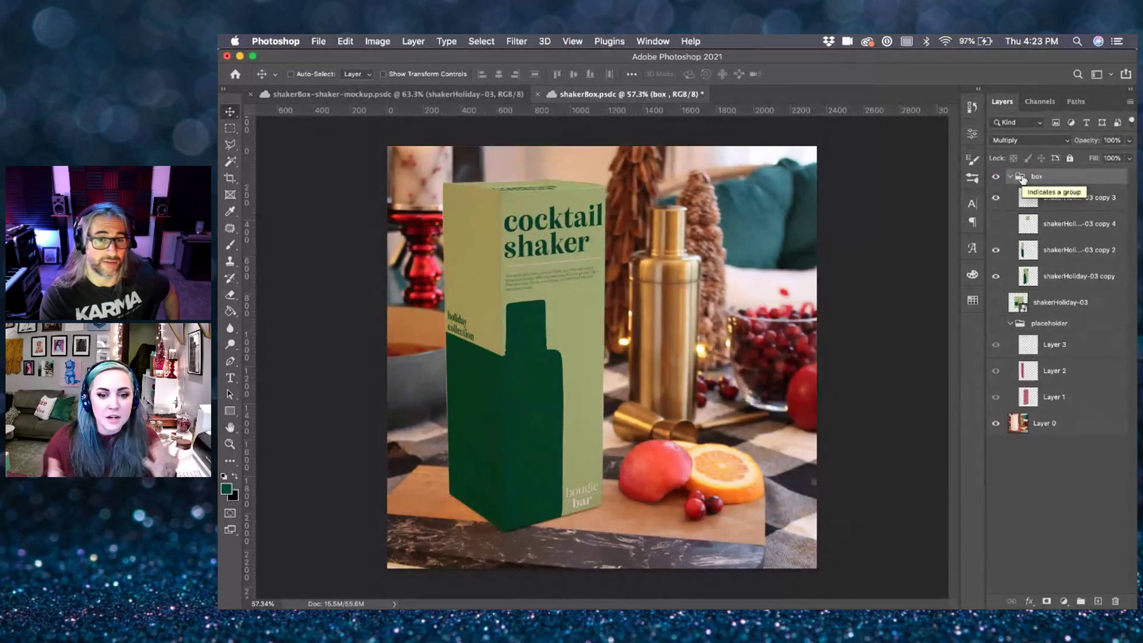
- Add a new layer at the top of the box group and load the box panels' outlines as a selection
left_click(1098, 601)
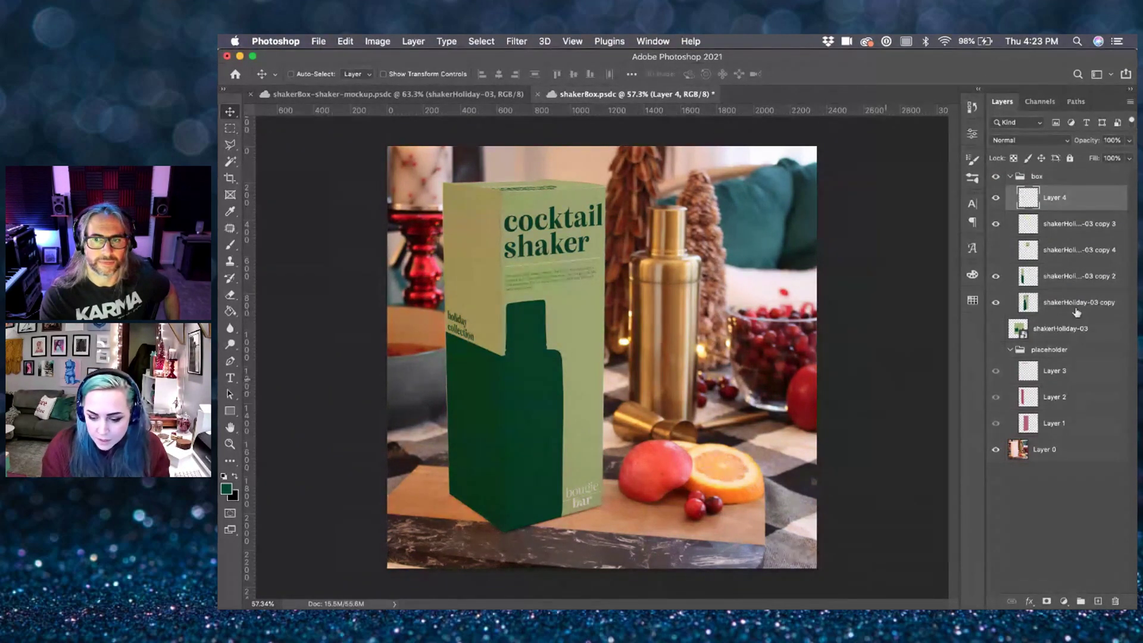
left_click(1030, 278, "super")
left_click(1028, 250, "shift+super")
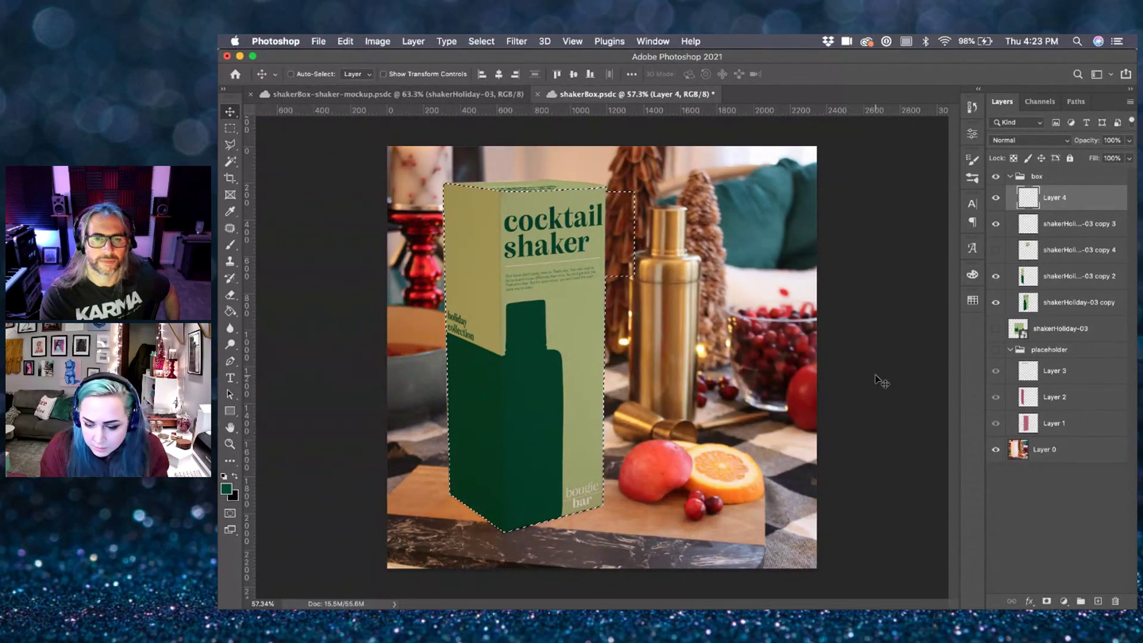
- Switch the visibility of shakerHoliday-03 copy 3 and copy 4 to check which panel each one holds
left_click(995, 224)
left_click(995, 250)
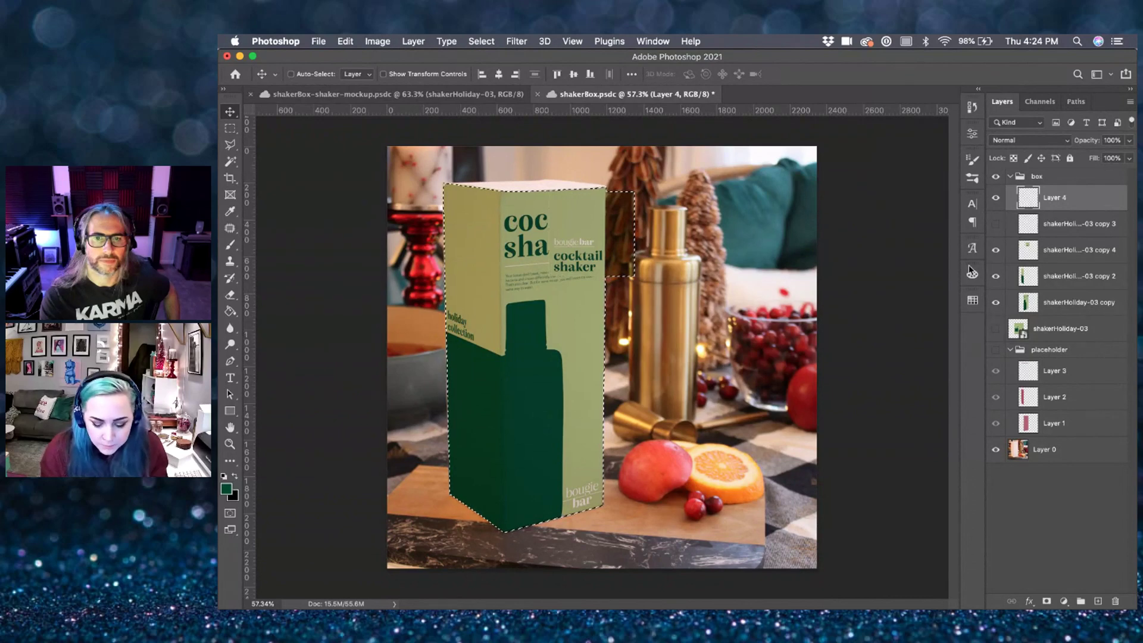
left_click(995, 250)
left_click(996, 225)
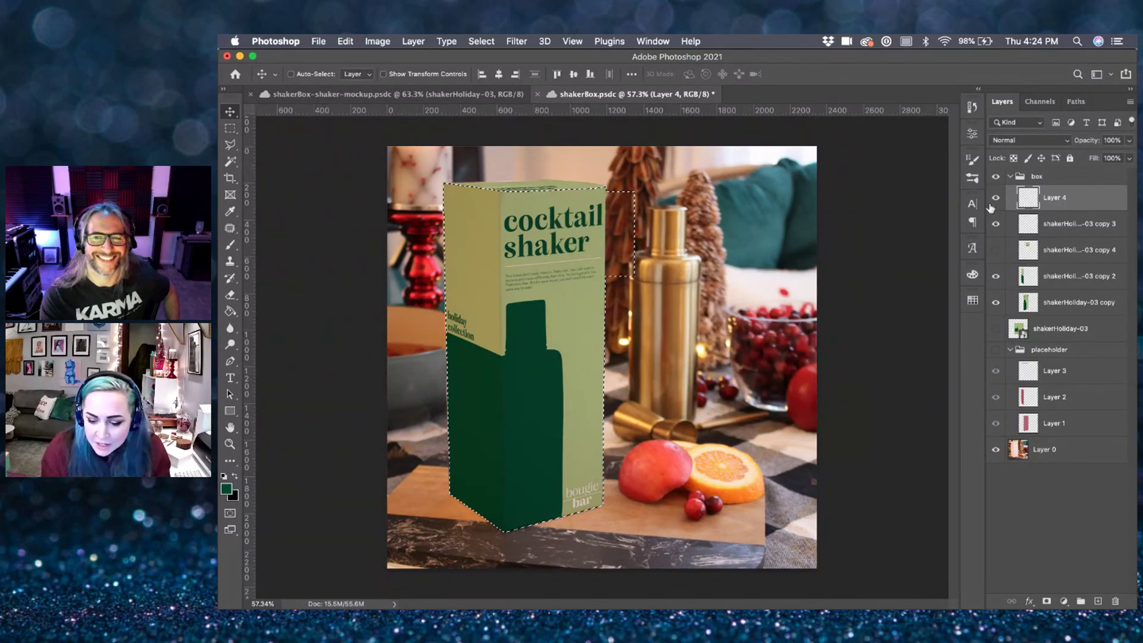
- Replace the selection with the outline of the box's side panel, shakerHoliday-03 copy 2, and make Layer 4 active
left_click(1030, 305)
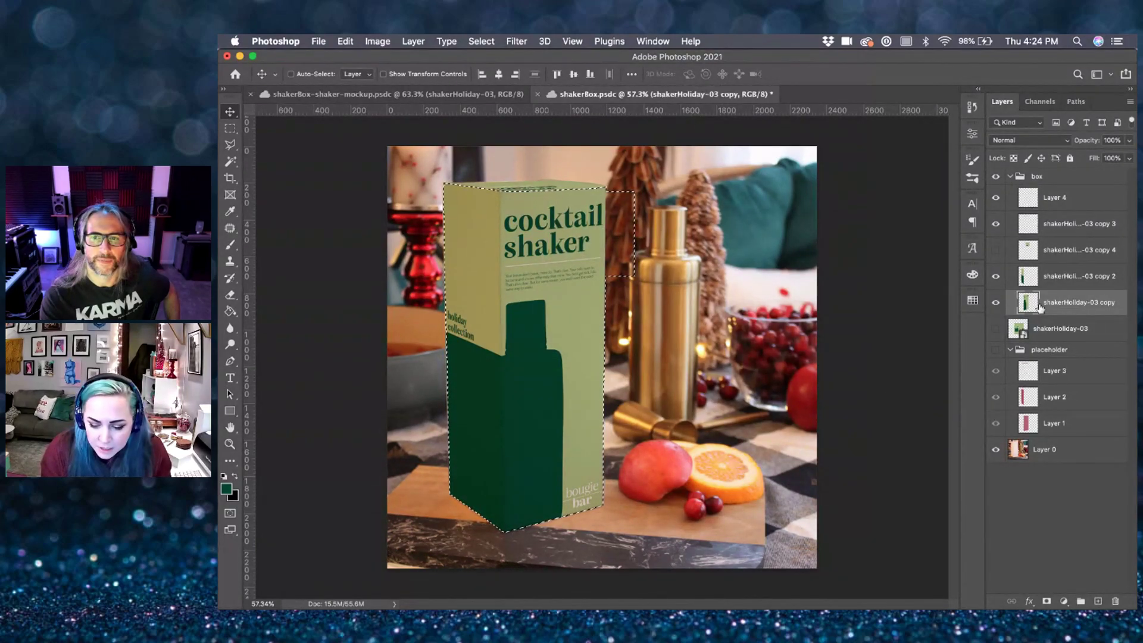
left_click(1028, 279, "super")
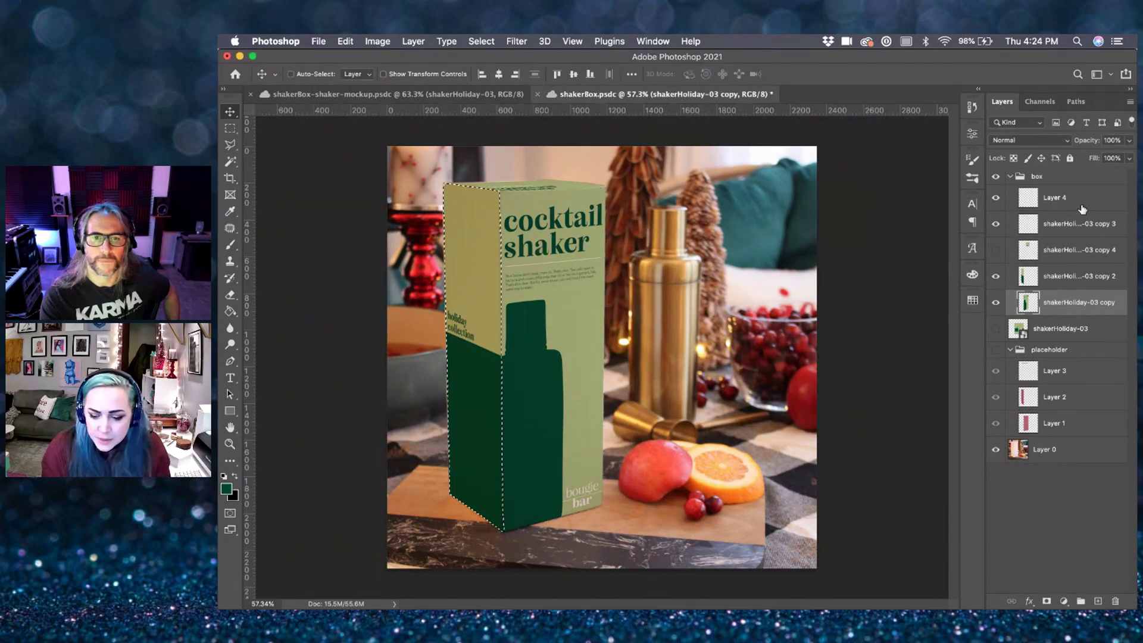
left_click(1078, 202)
- Shade the outer and lower edges of the selected side panel on Layer 4 with a soft black brush at size 700
key("b")
key("d")
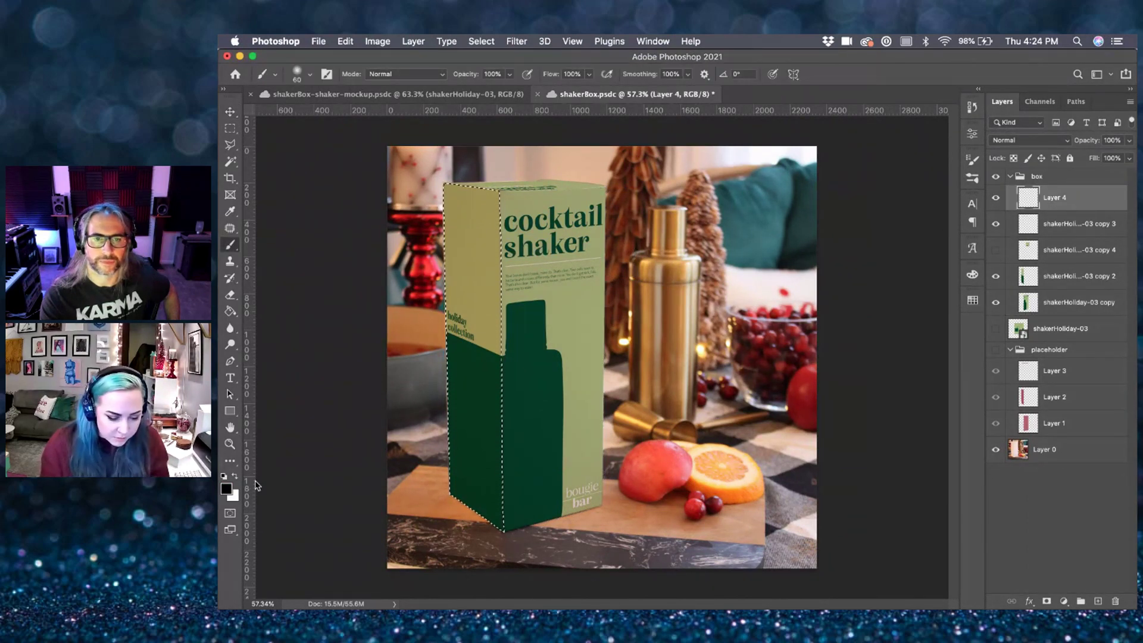
key("bracketright")
key("bracketright")
key("bracketright")
key("bracketright")
key("bracketright")
key("bracketright")
key("bracketright")
key("bracketright")
key("bracketright")
key("bracketright")
key("bracketright")
key("bracketright")
key("bracketright")
key("bracketright")
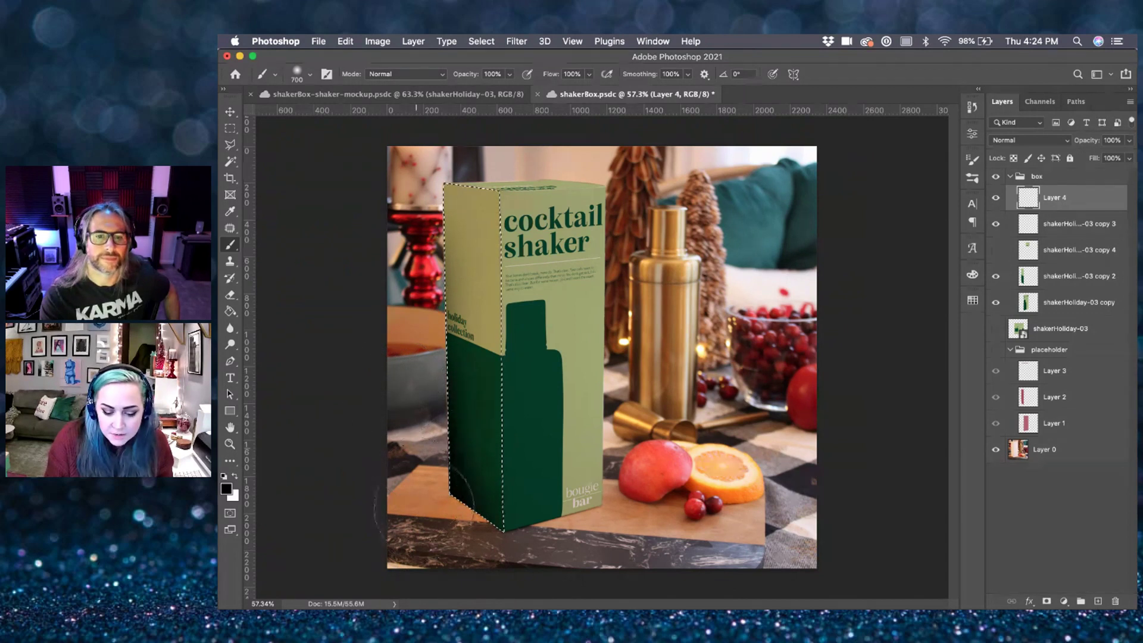
- Set Layer 4 to Multiply blending at 21% opacity and deselect
left_click(1029, 140)
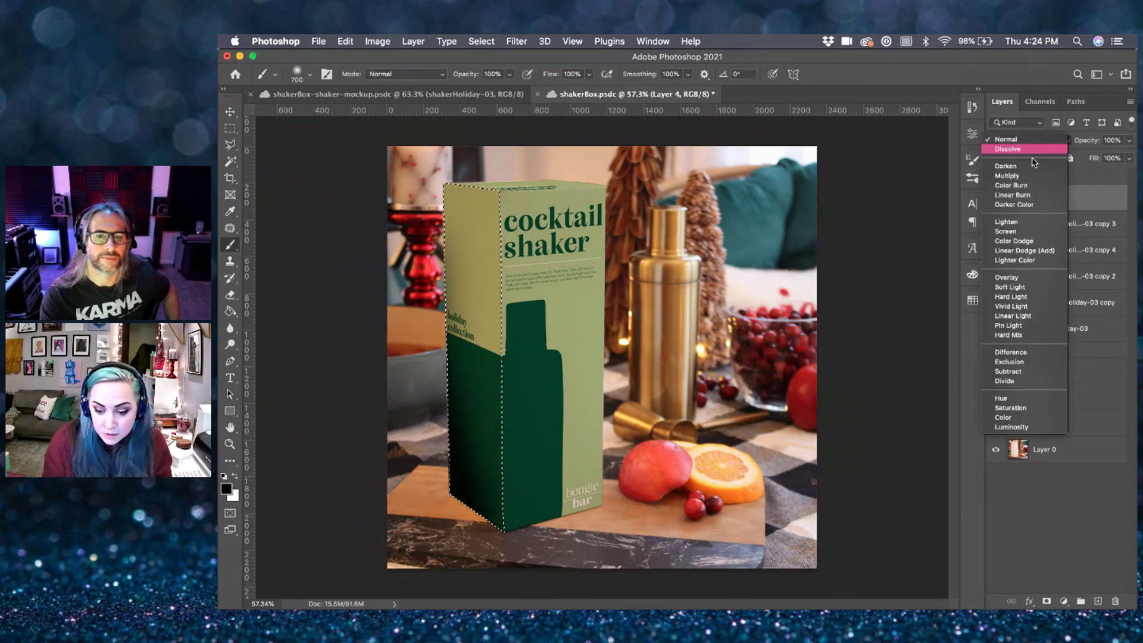
left_click(1025, 176)
left_click(1129, 141)
left_click_drag(1130, 156, 1081, 158)
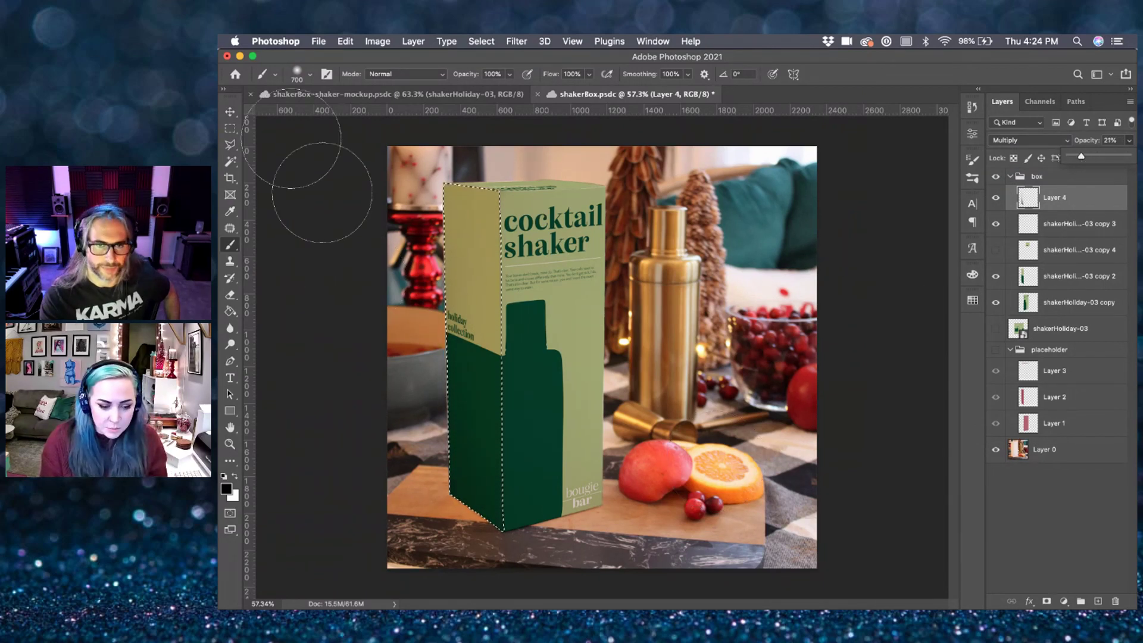
left_click(230, 112)
key("super+d")
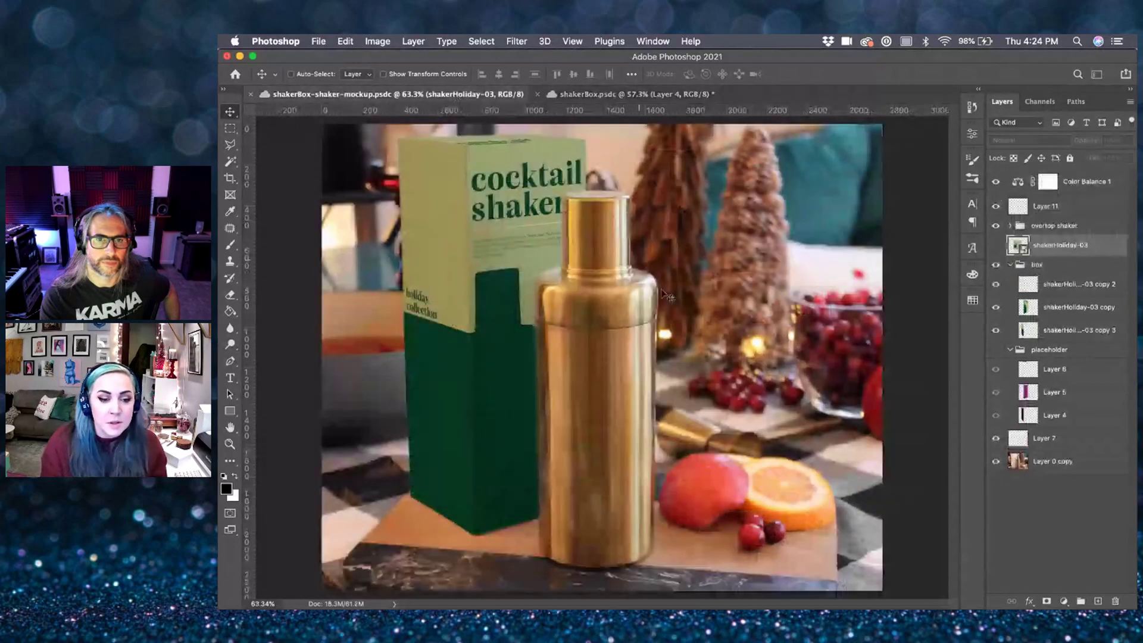
- In shakerBox-shaker-mockup.psdc, expand the overtop shaker group and compare the image with Layer 0 and Layer 9 hidden and visible
left_click(446, 95)
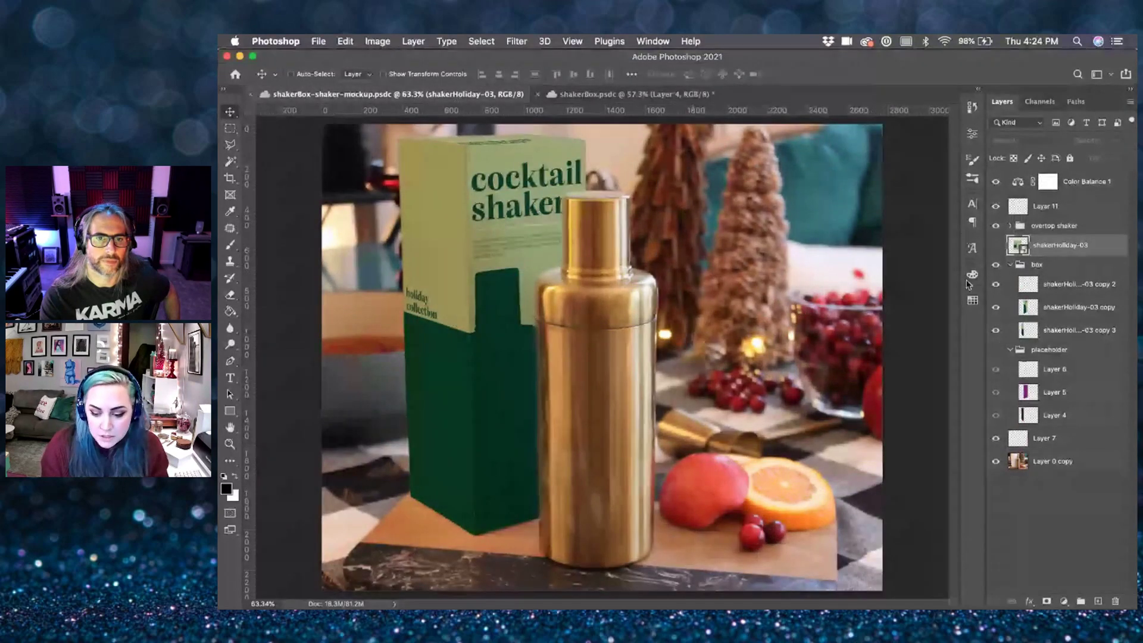
left_click(1010, 225)
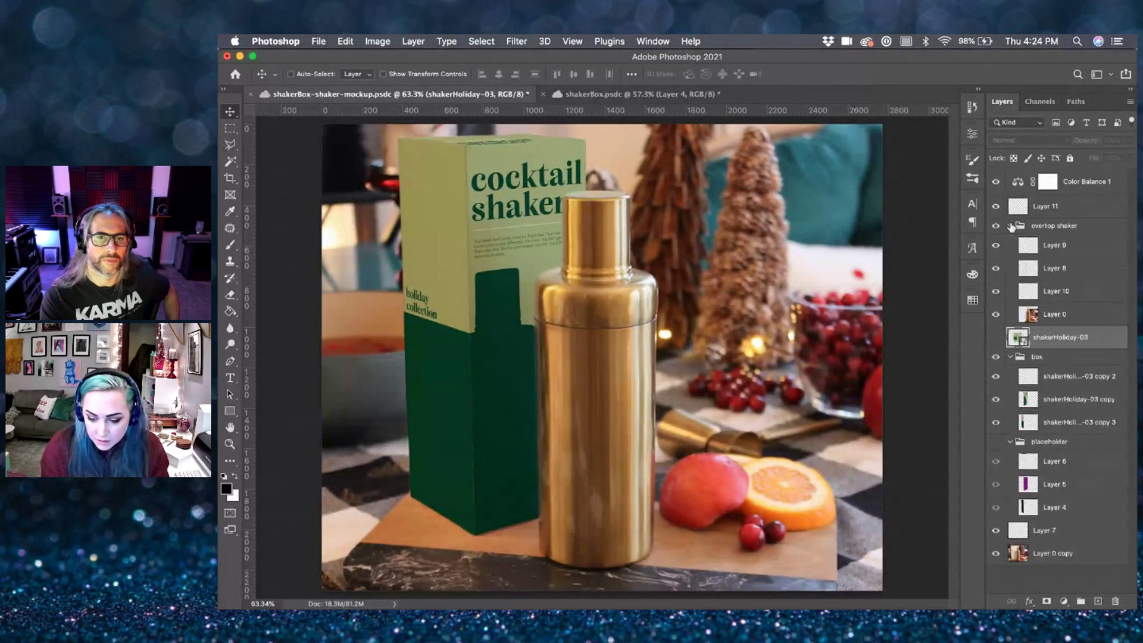
left_click(995, 316)
left_click(995, 316)
left_click(996, 246)
left_click(997, 247)
left_click(997, 248)
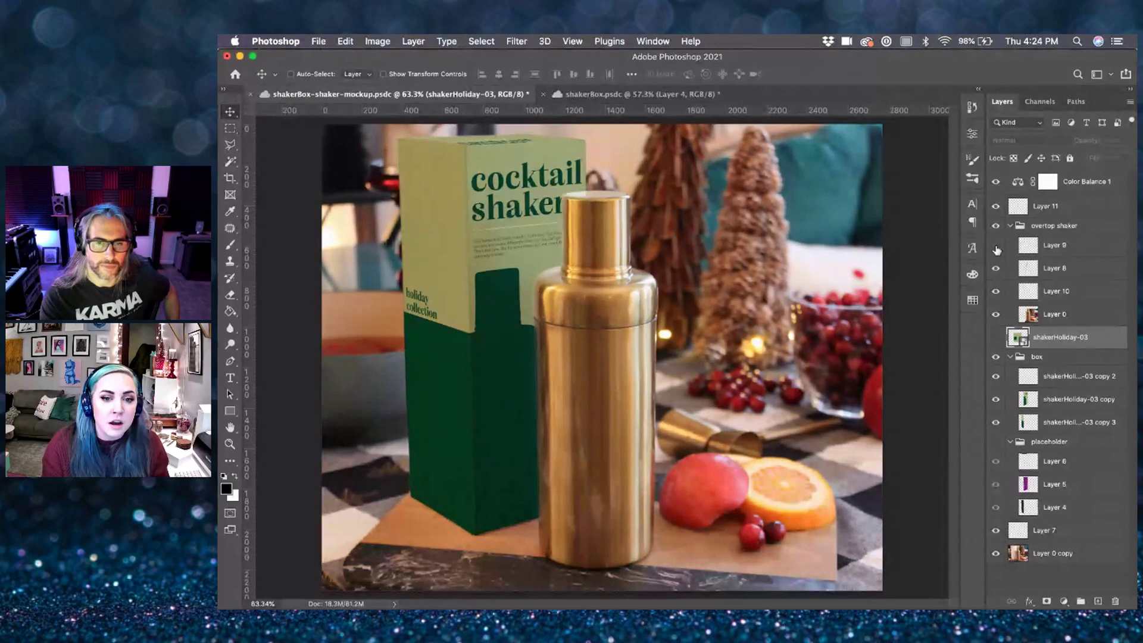
left_click(996, 248)
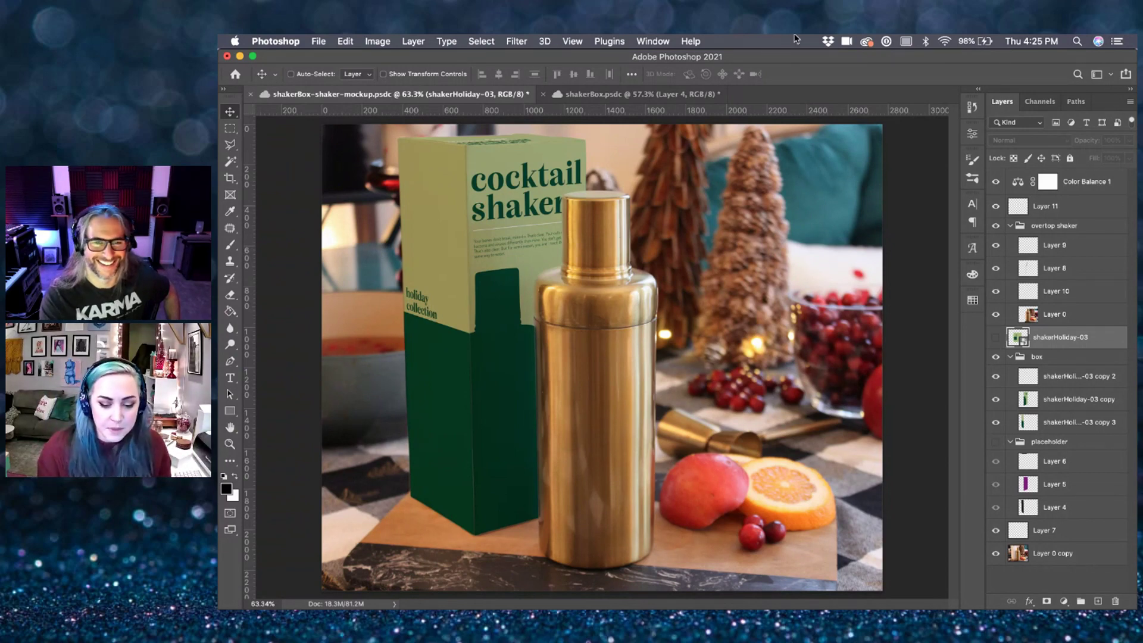
- Return to shakerBox.psdc and save the document
left_click(634, 94)
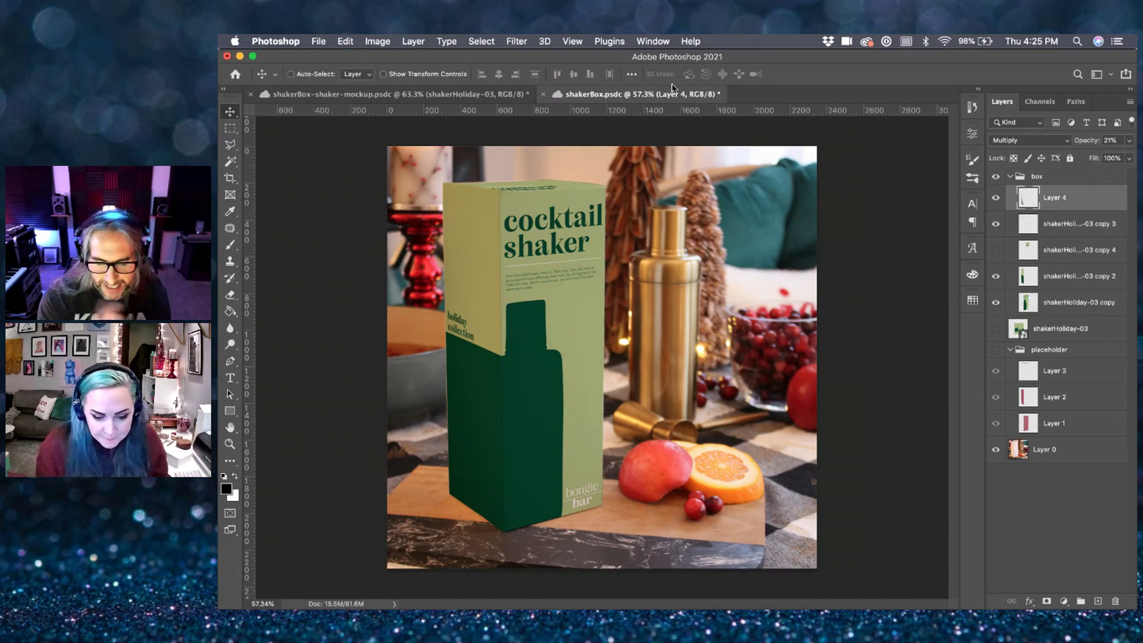
key("super+s")
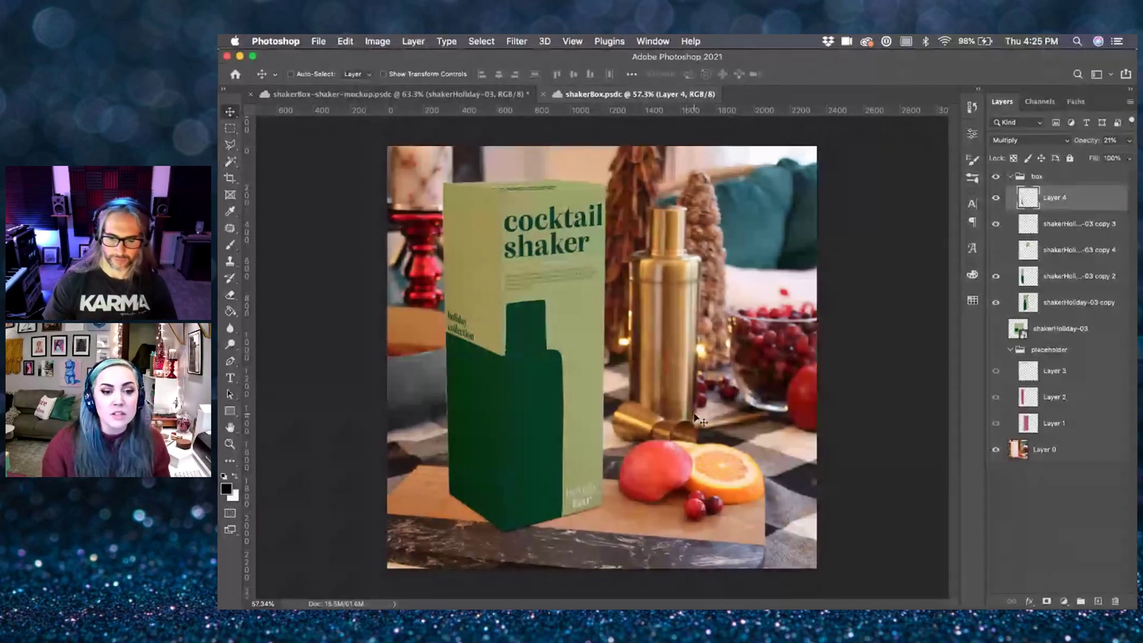
- Switch to Finder, open coasterBox.JPG from the Creative Cloud Files images folder in Photoshop, and add a new layer to it
mouse_move(697, 608)
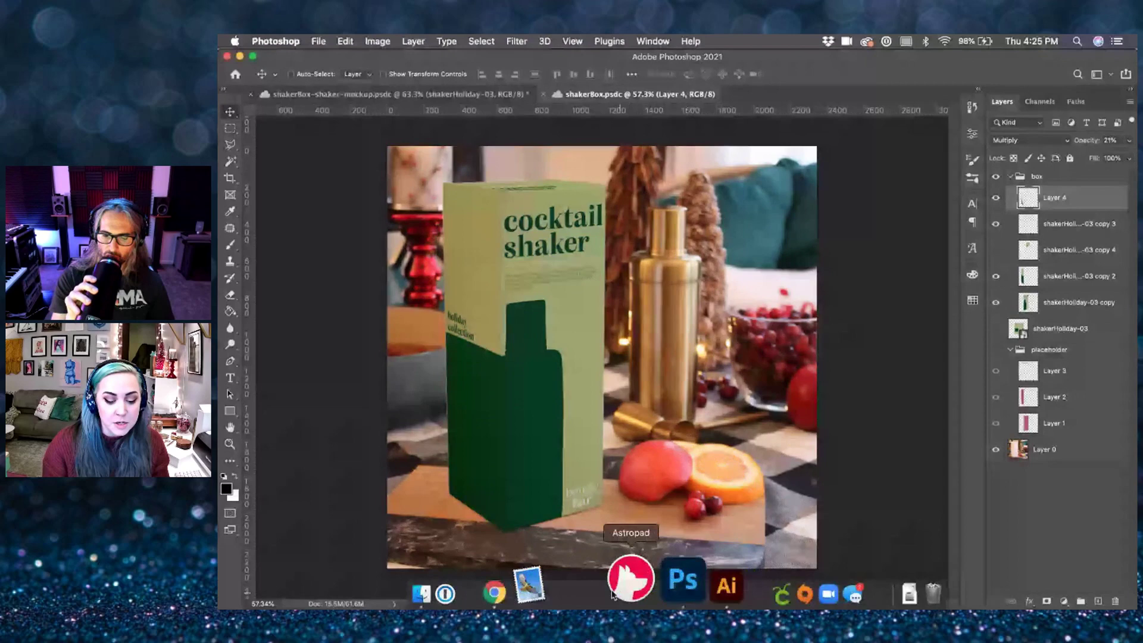
left_click(421, 593)
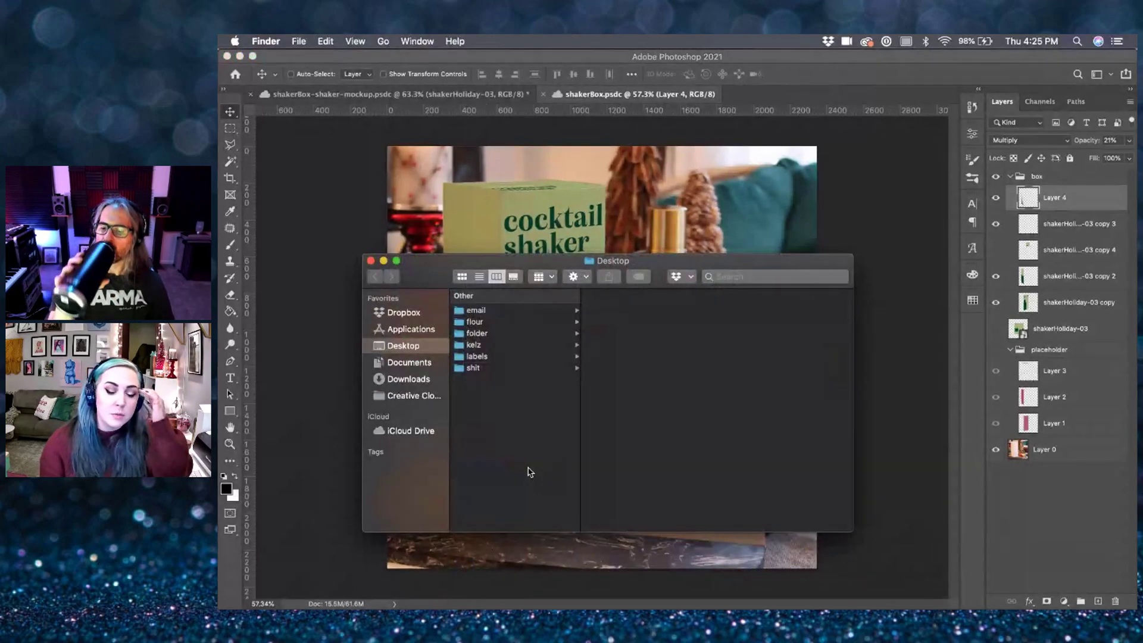
left_click(410, 396)
left_click(503, 330)
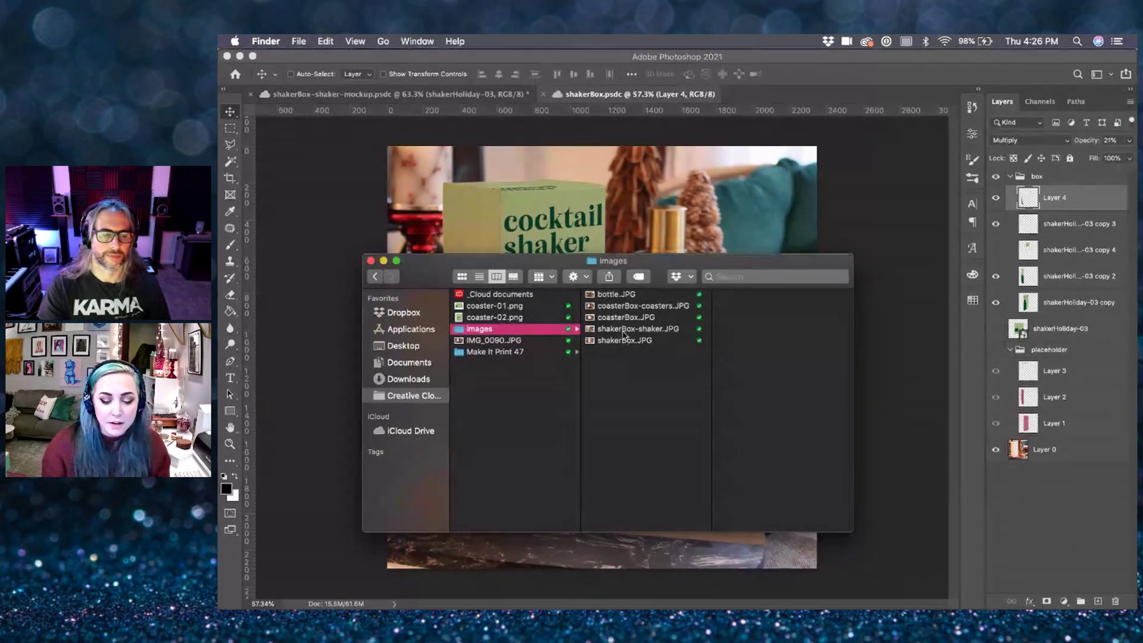
left_click(640, 306)
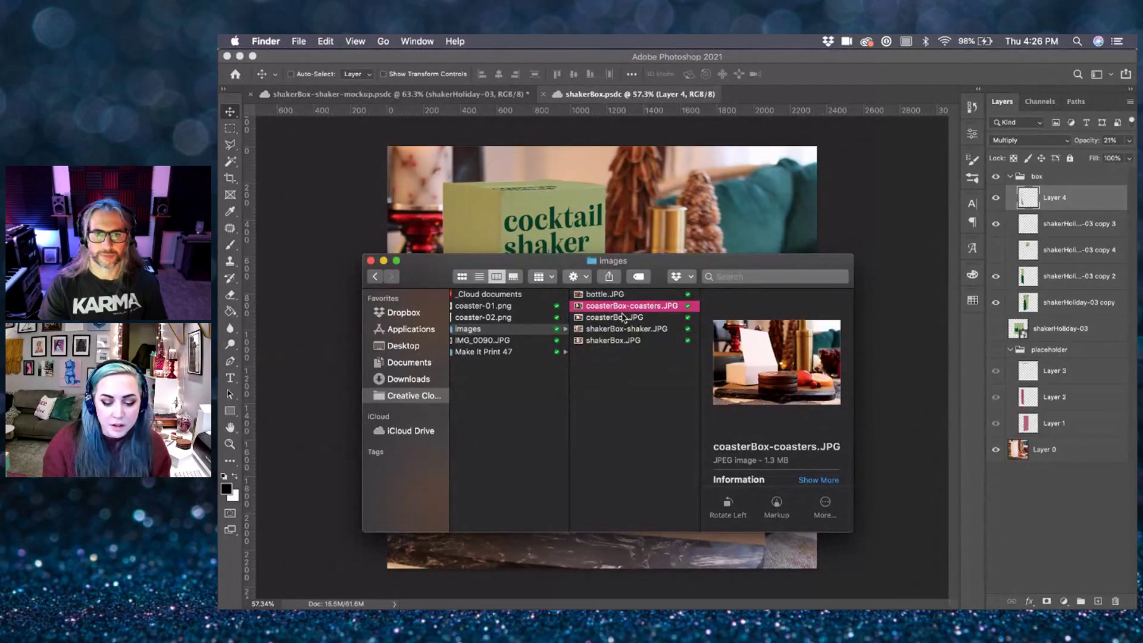
left_click(623, 318)
left_click_drag(628, 322, 641, 571)
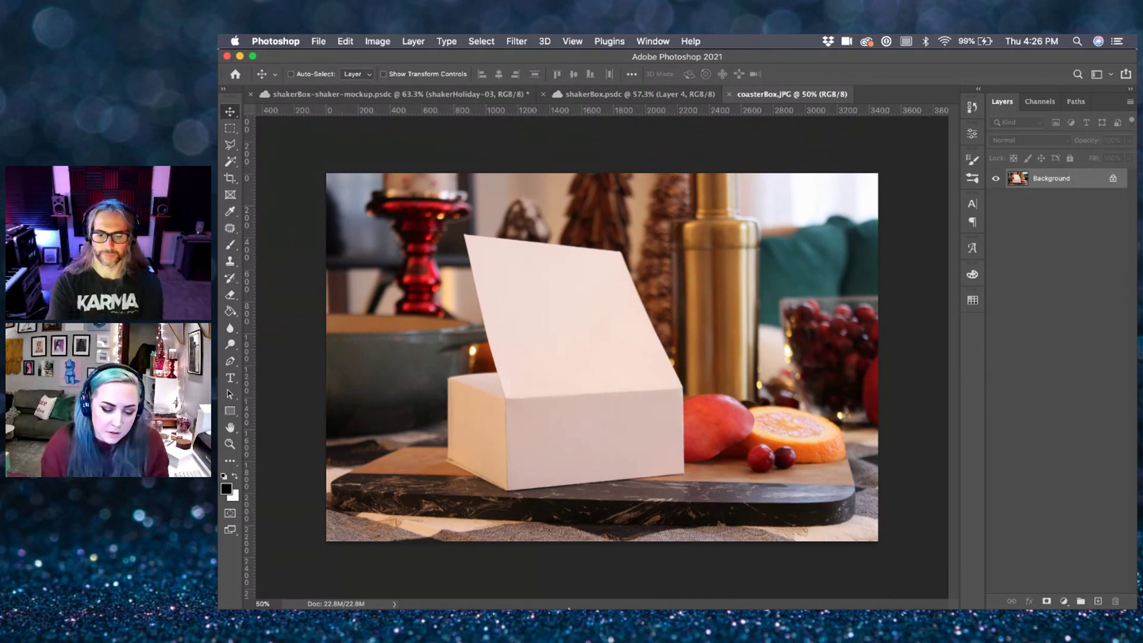
left_click(1097, 602)
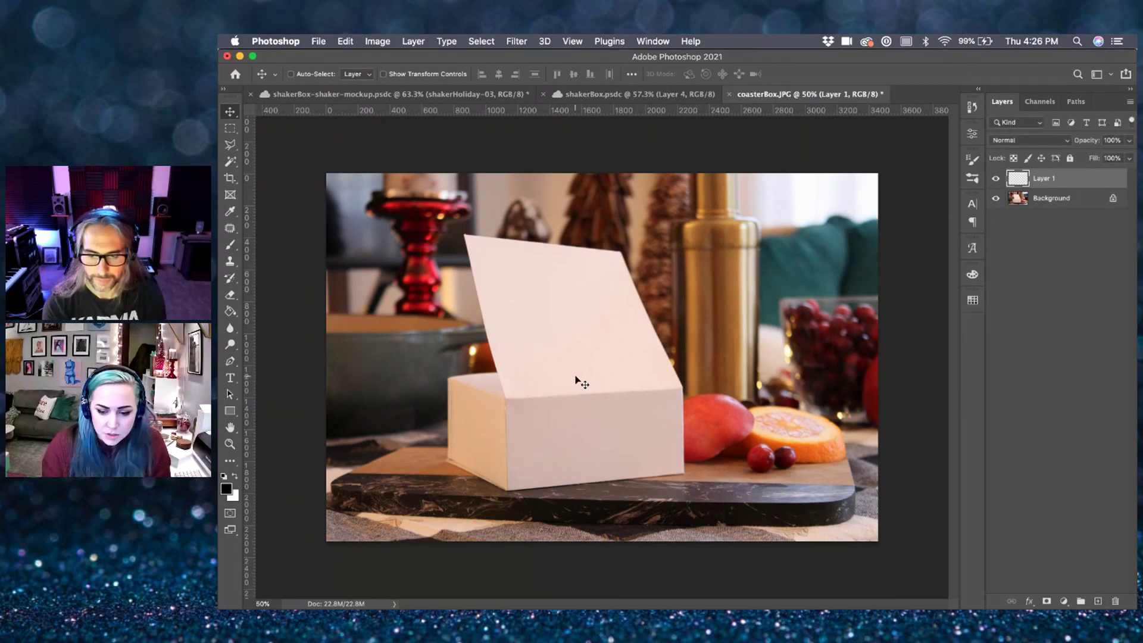
left_click(325, 39)
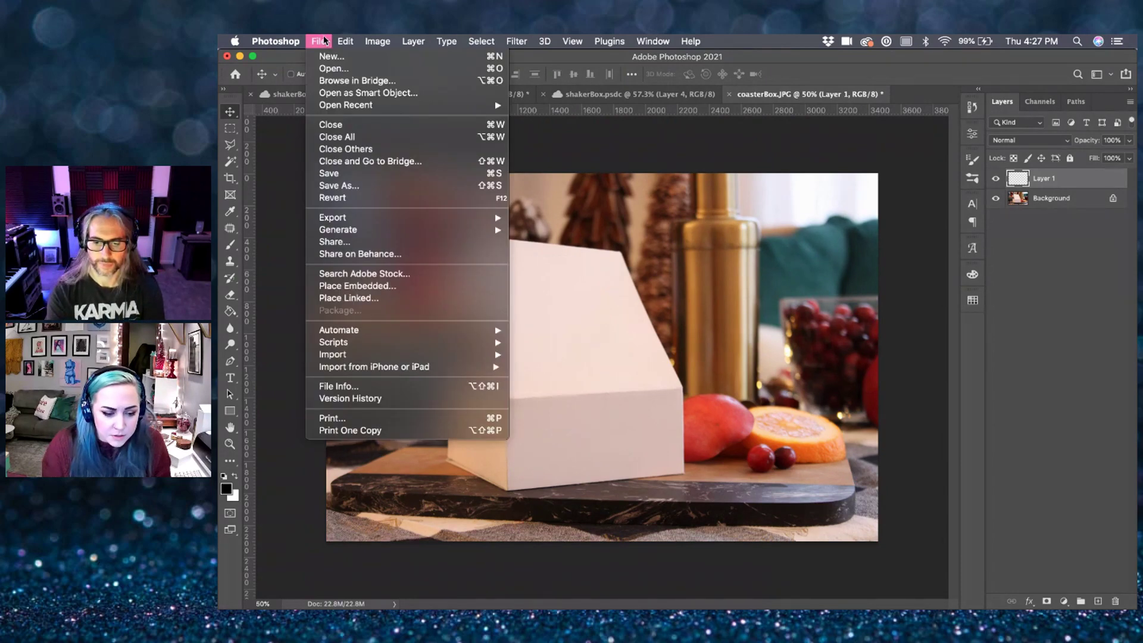
mouse_move(348, 222)
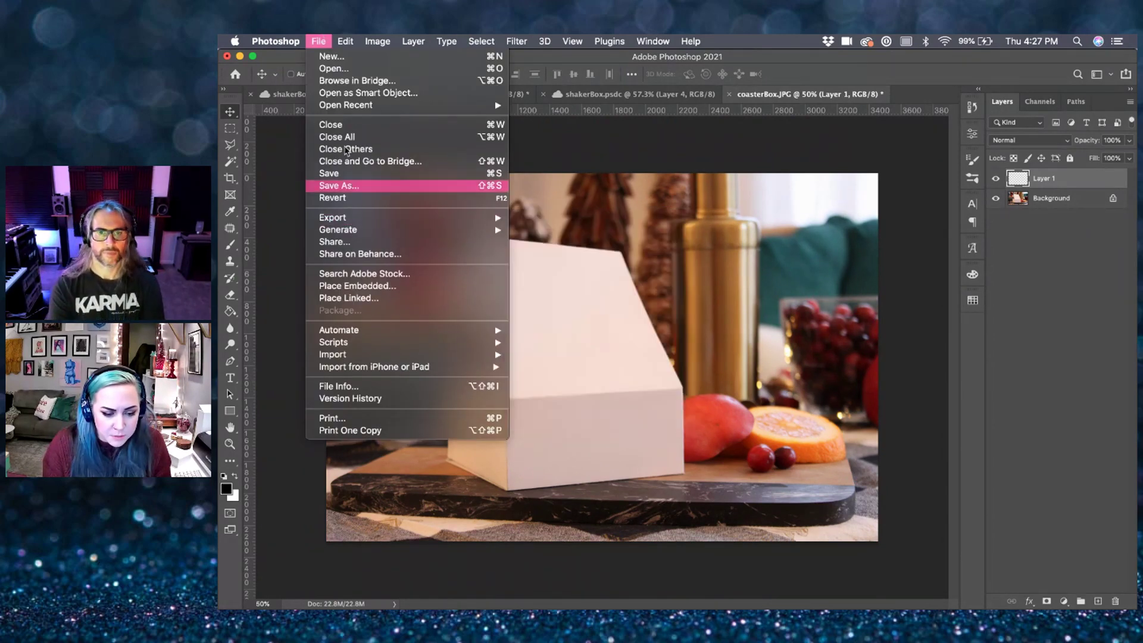
left_click(607, 556)
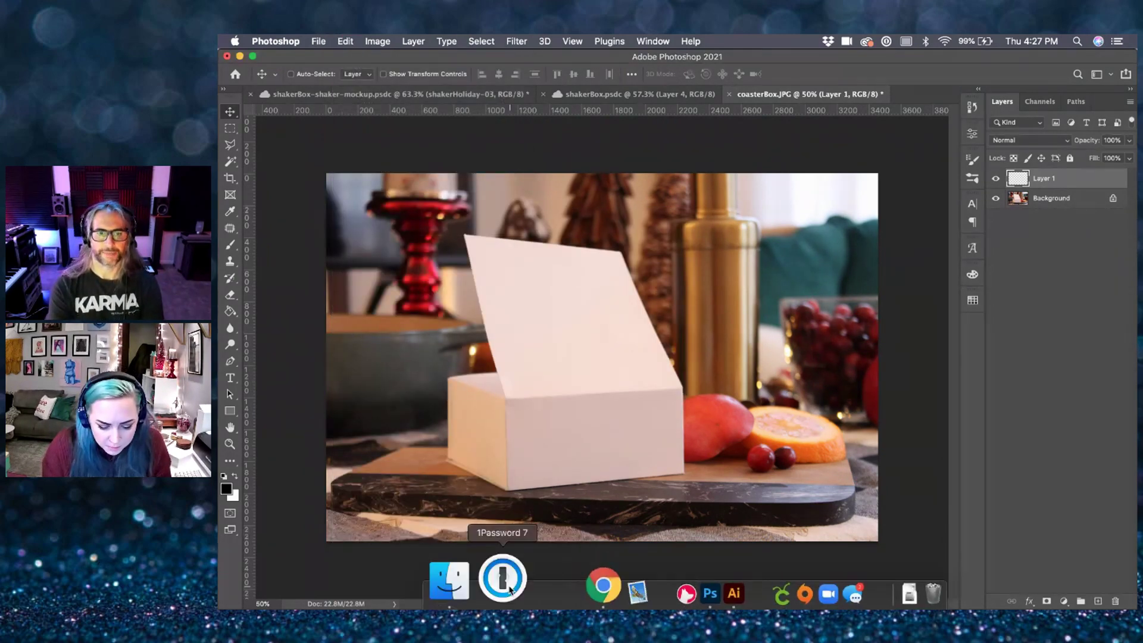
- Switch to Finder, open bottle.JPG from the images folder in Illustrator, and hide Illustrator again
left_click(449, 580)
left_click(607, 295)
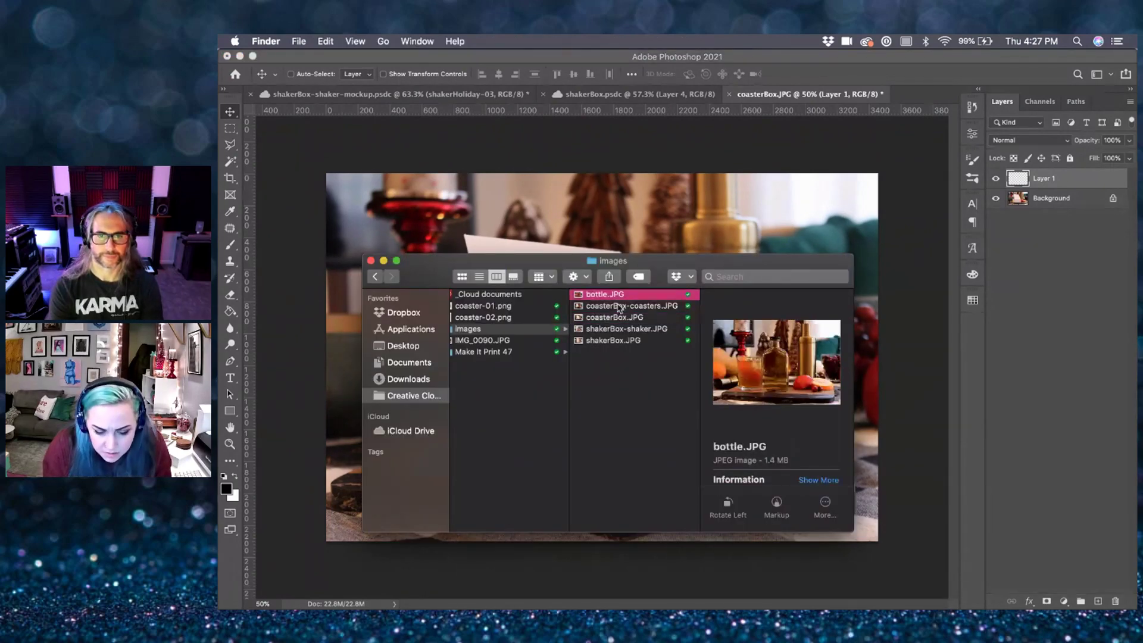
left_click_drag(609, 302, 659, 602)
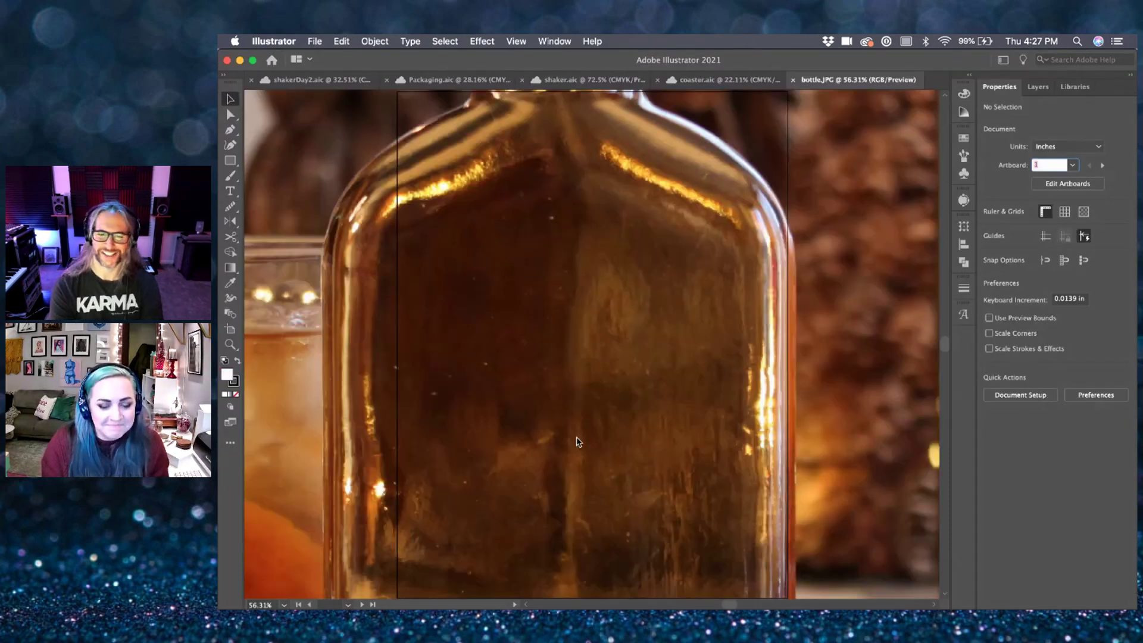
left_click(271, 41)
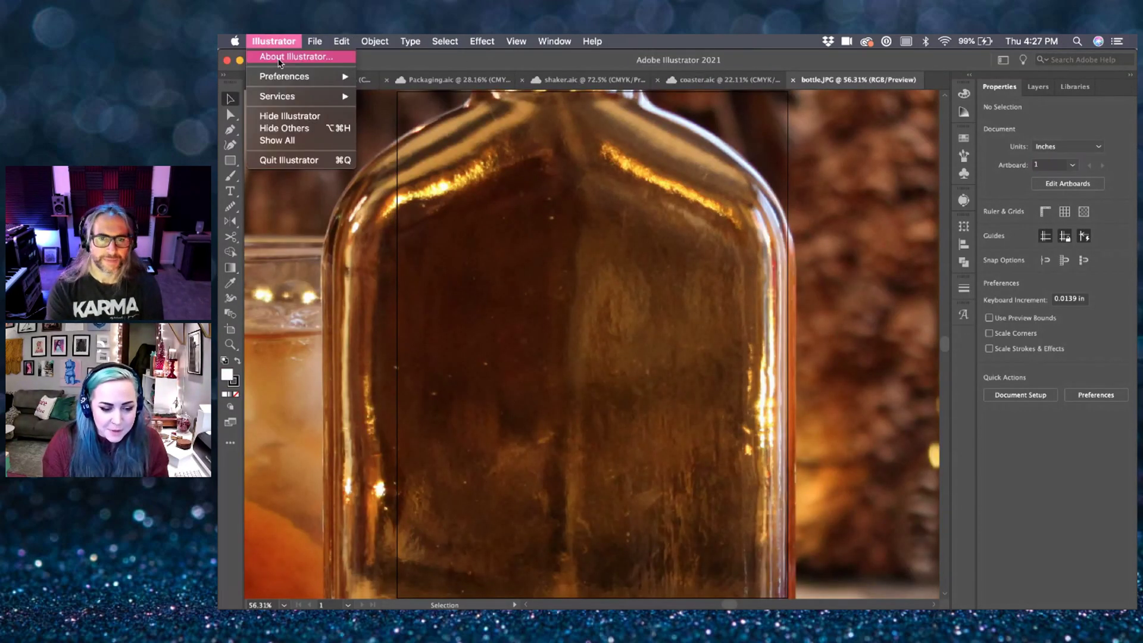
left_click(285, 115)
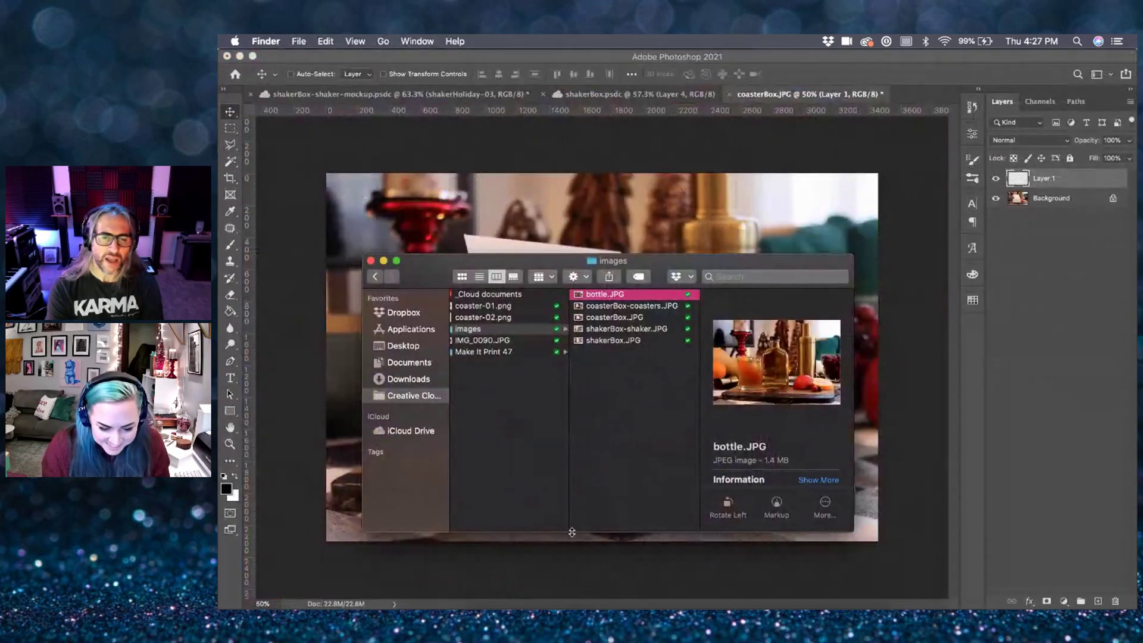
- Open bottle.JPG from the Finder images folder in Photoshop
left_click_drag(600, 292, 650, 605)
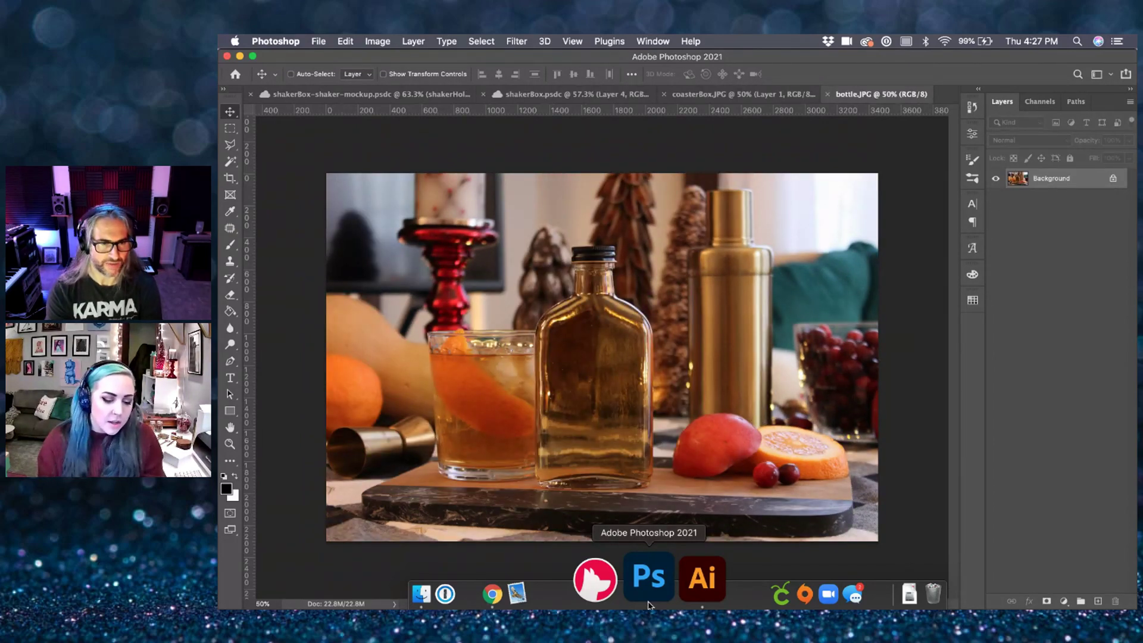
scroll(587, 430, "up", 3)
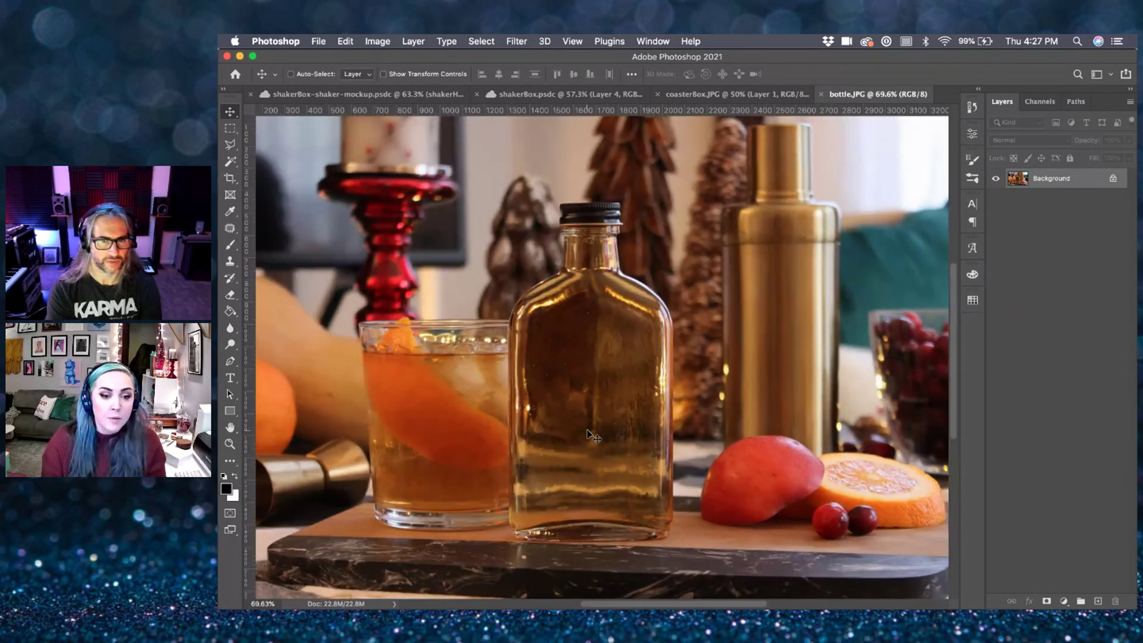
scroll(587, 430, "up", 3)
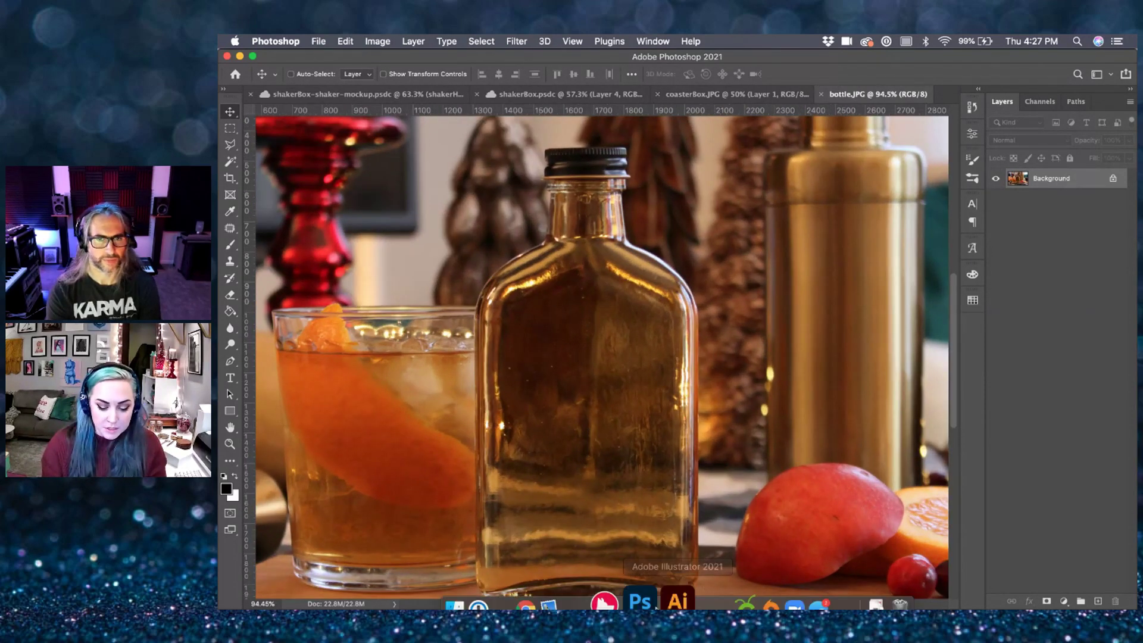
- Switch back to the images folder in Finder
left_click(468, 581)
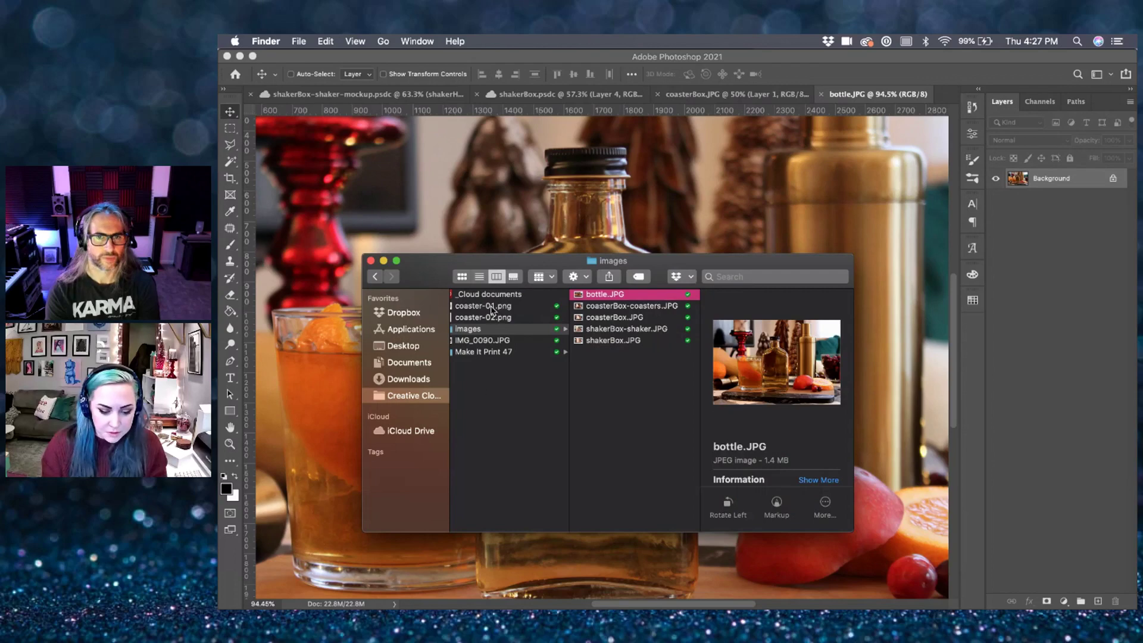
- Place coaster-02.png from Finder into bottle.JPG, enlarge it and position it over the bottle
left_click(485, 324)
left_click(485, 322)
left_click_drag(496, 321, 687, 219)
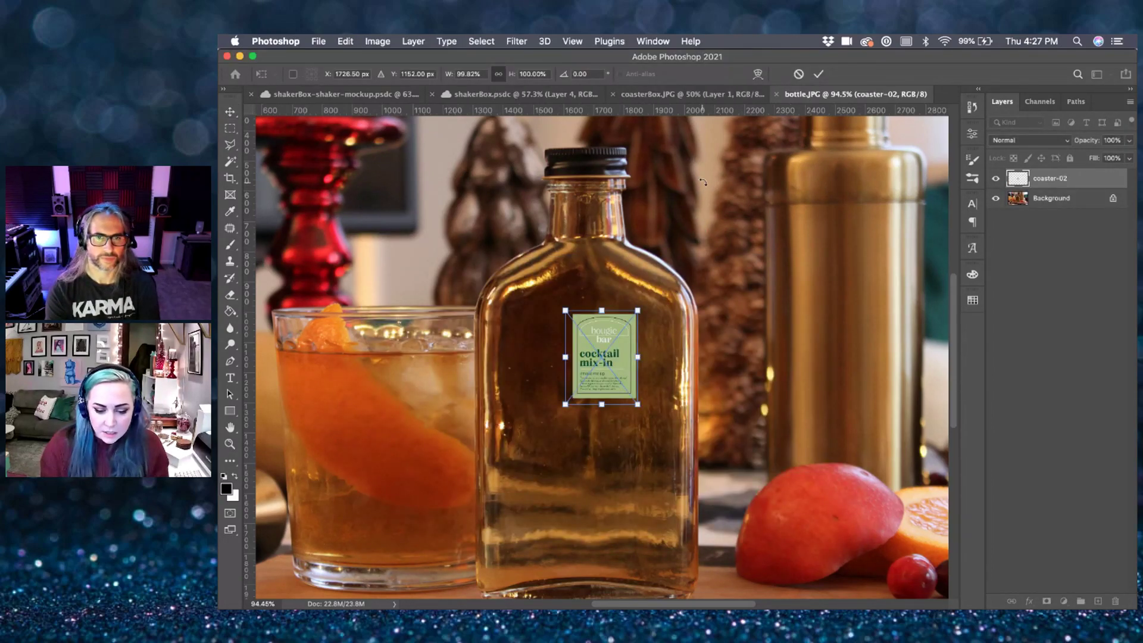
scroll(703, 182, "down", 3)
left_click_drag(621, 333, 761, 151)
left_click_drag(692, 255, 626, 331)
key("Return")
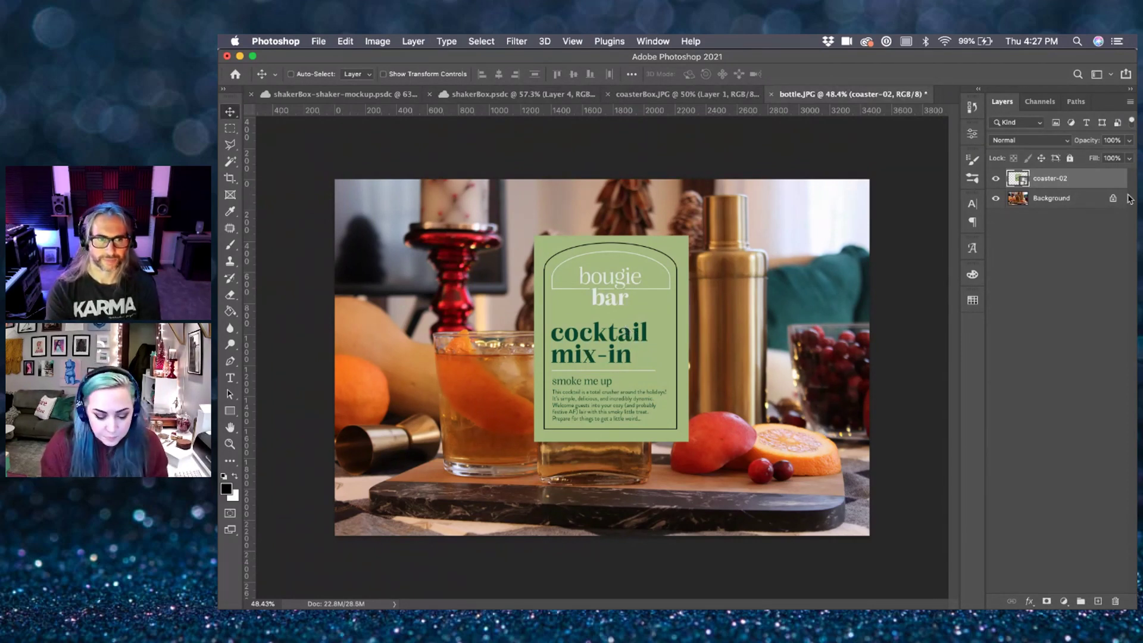
- Duplicate the coaster-02 layer beneath itself as a hidden backup, and rasterize the upper coaster-02 layer
left_click_drag(1093, 181, 1094, 185, "alt")
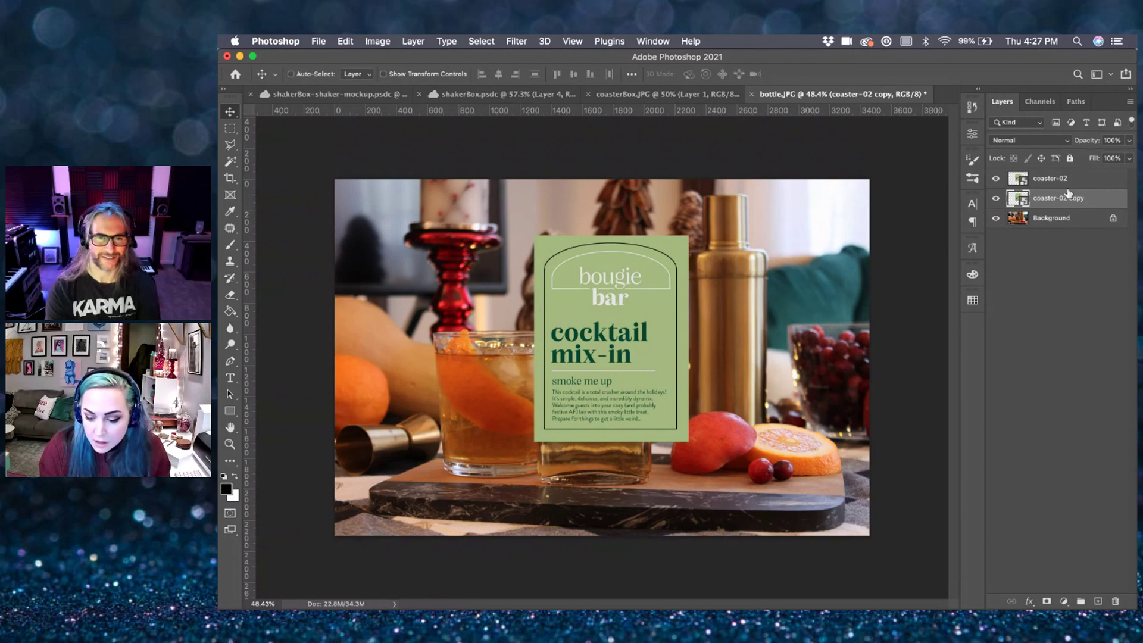
left_click(1087, 181)
right_click(1087, 181)
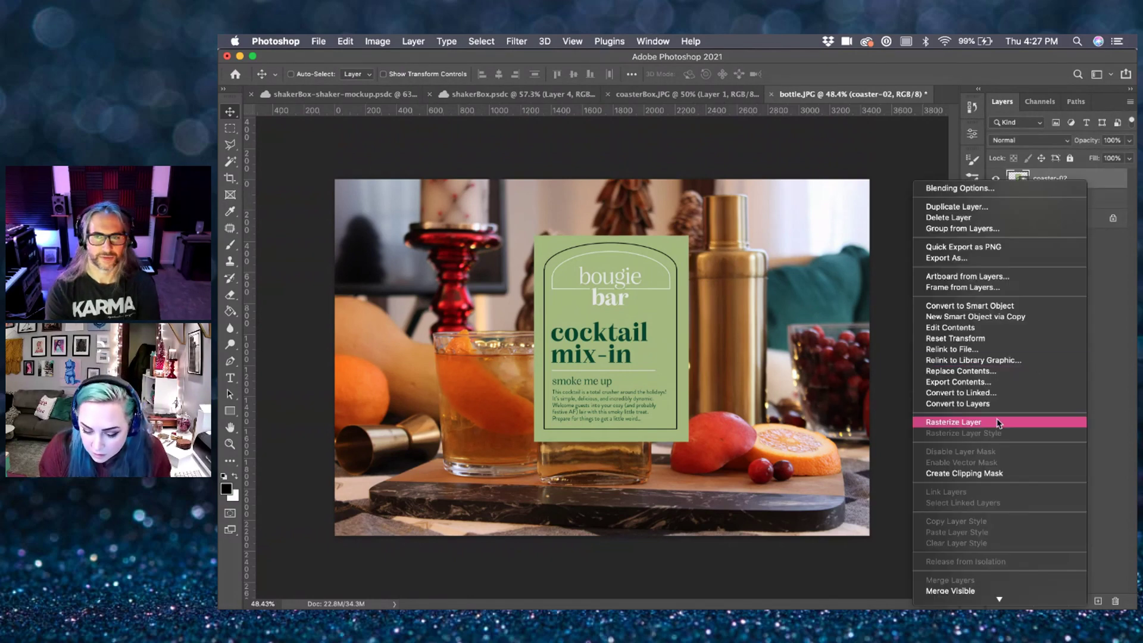
left_click(997, 425)
- Select the green area outside the label's arched outline with the Magic Wand and delete it
key("w")
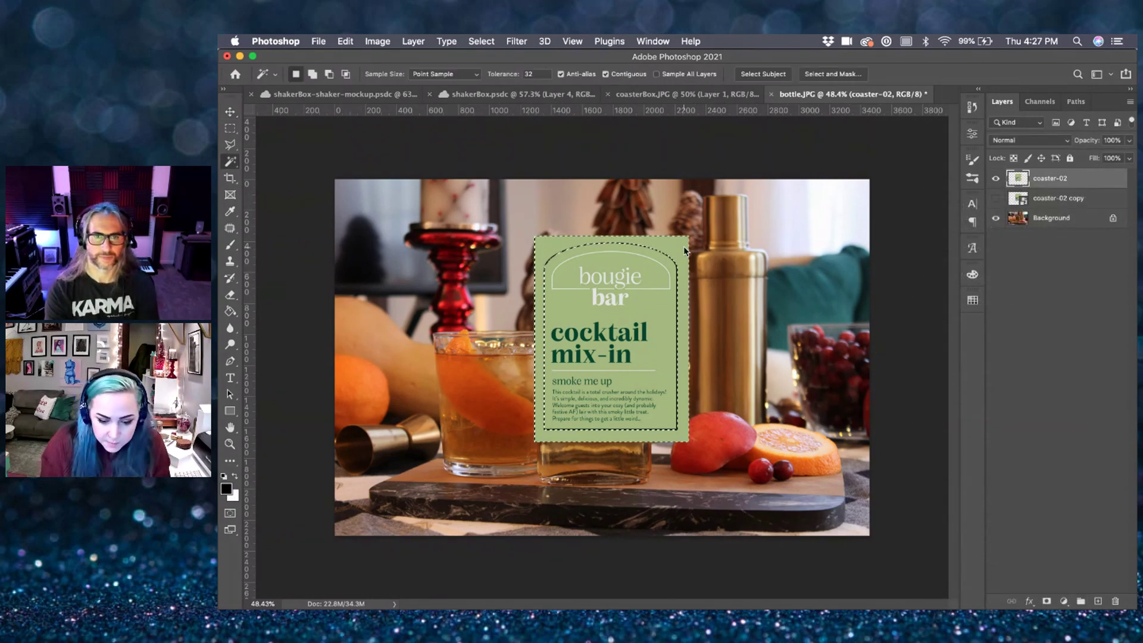
left_click(685, 250)
key("ctrl+d")
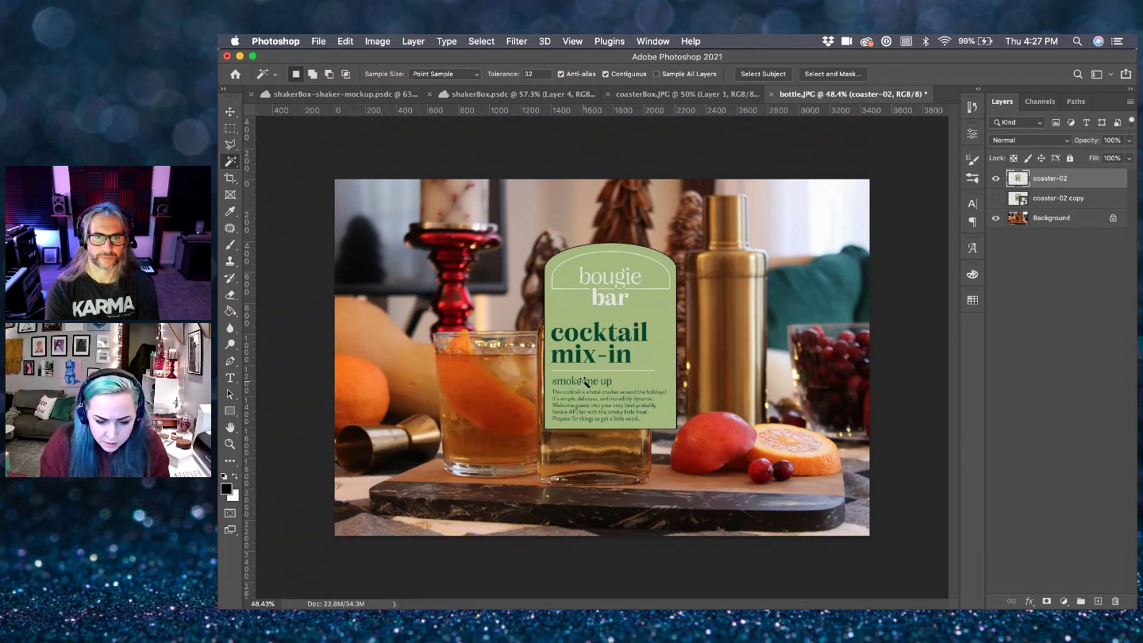
- Select the thin black outline around the arched label with the Magic Wand and delete it
scroll(586, 381, "up", 5)
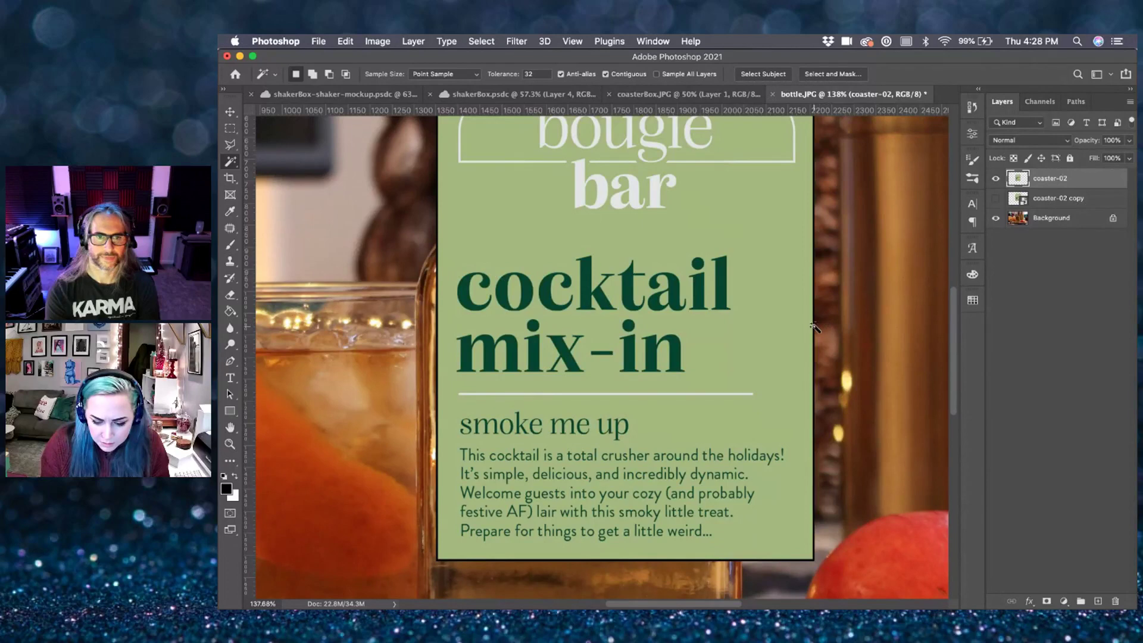
left_click(814, 332)
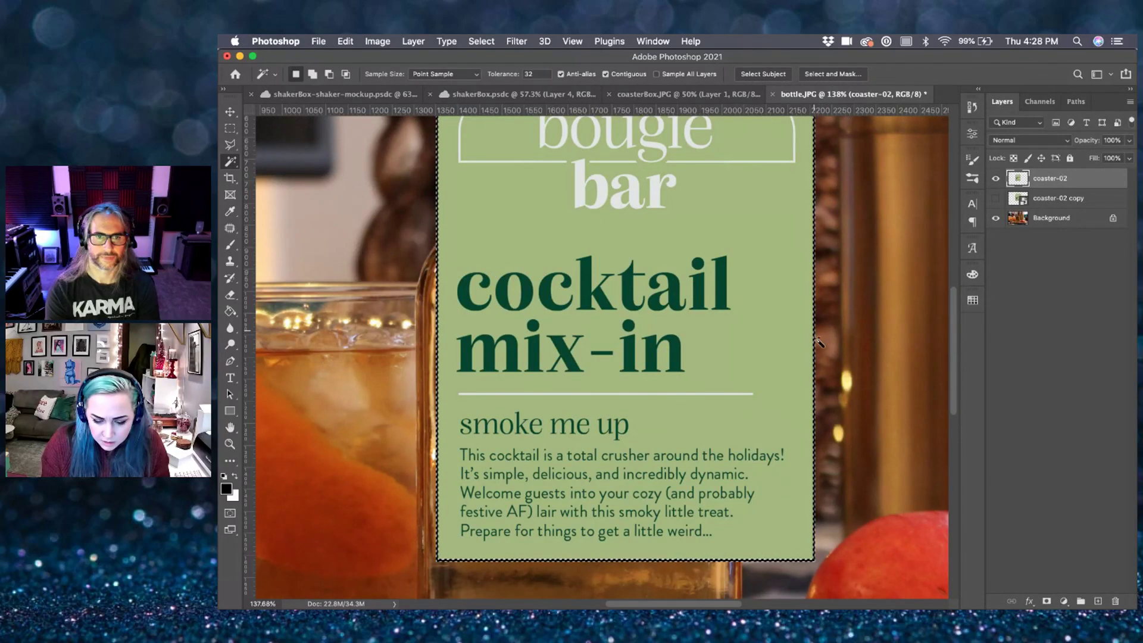
key("super+d")
scroll(823, 359, "down", 3)
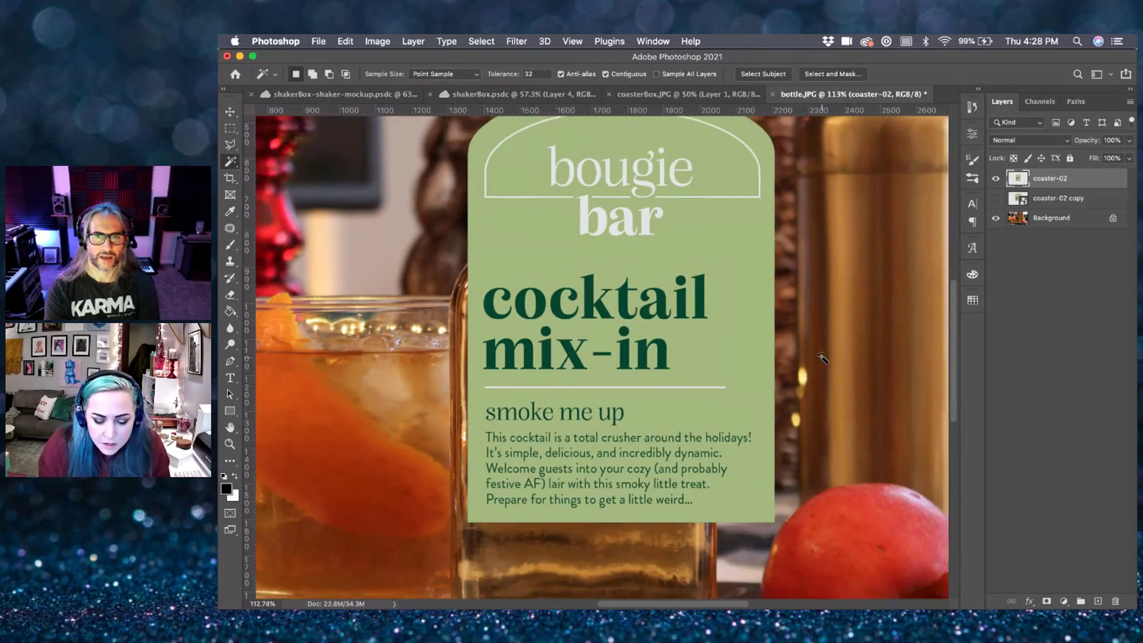
scroll(823, 359, "down", 2)
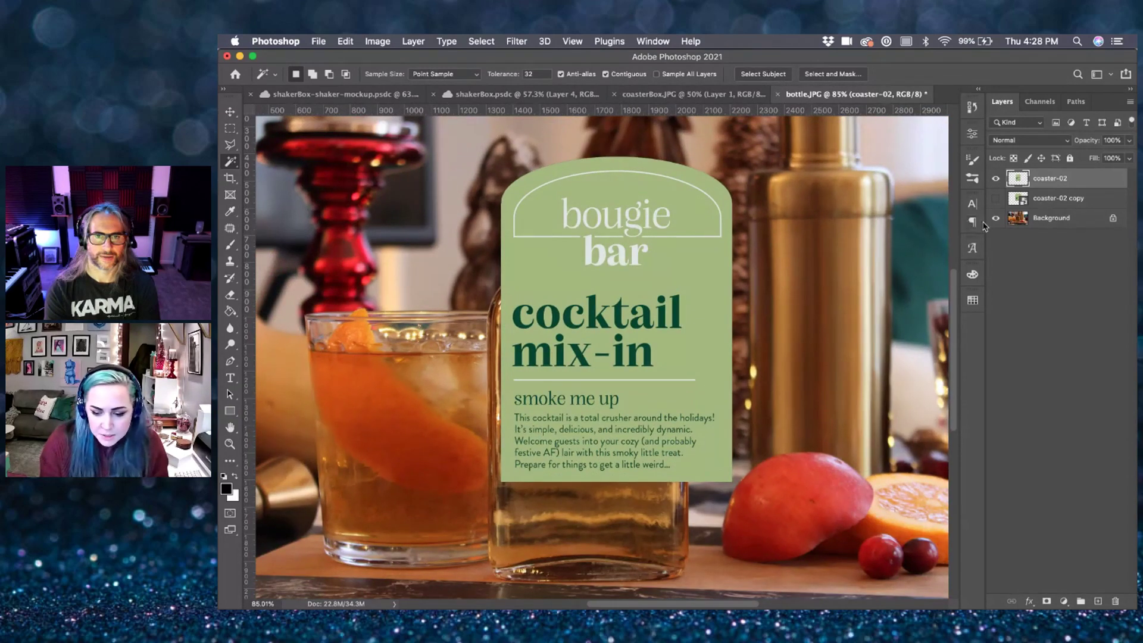
- Load the label's shape as a selection, hide coaster-02, and fill the shape with white on a new layer
left_click(1019, 180, "super")
left_click(1098, 601)
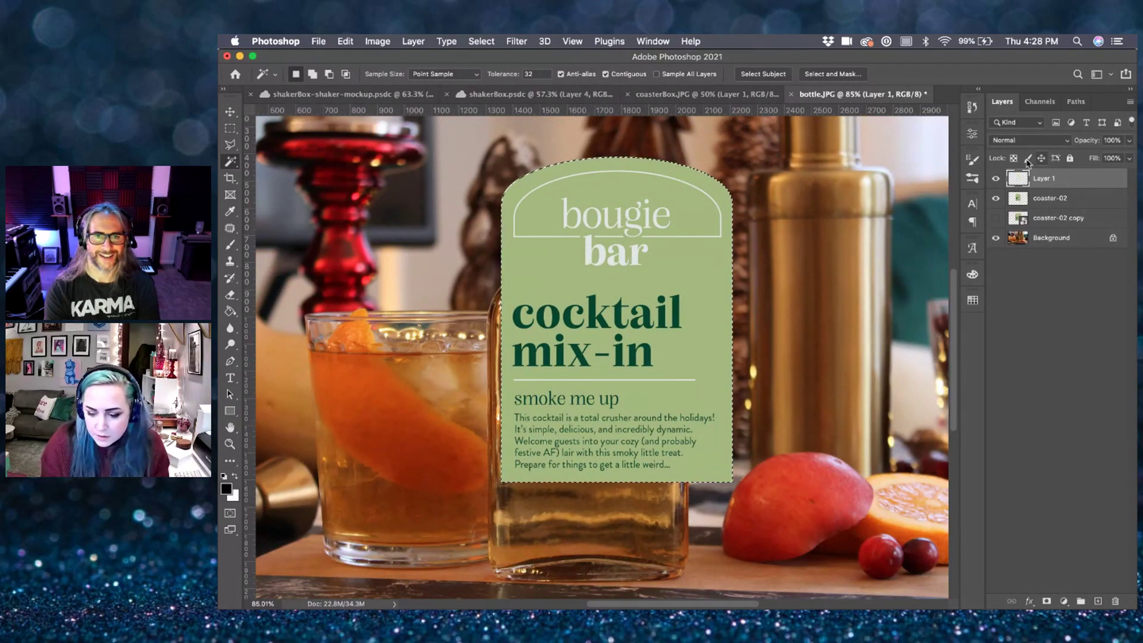
left_click(993, 199)
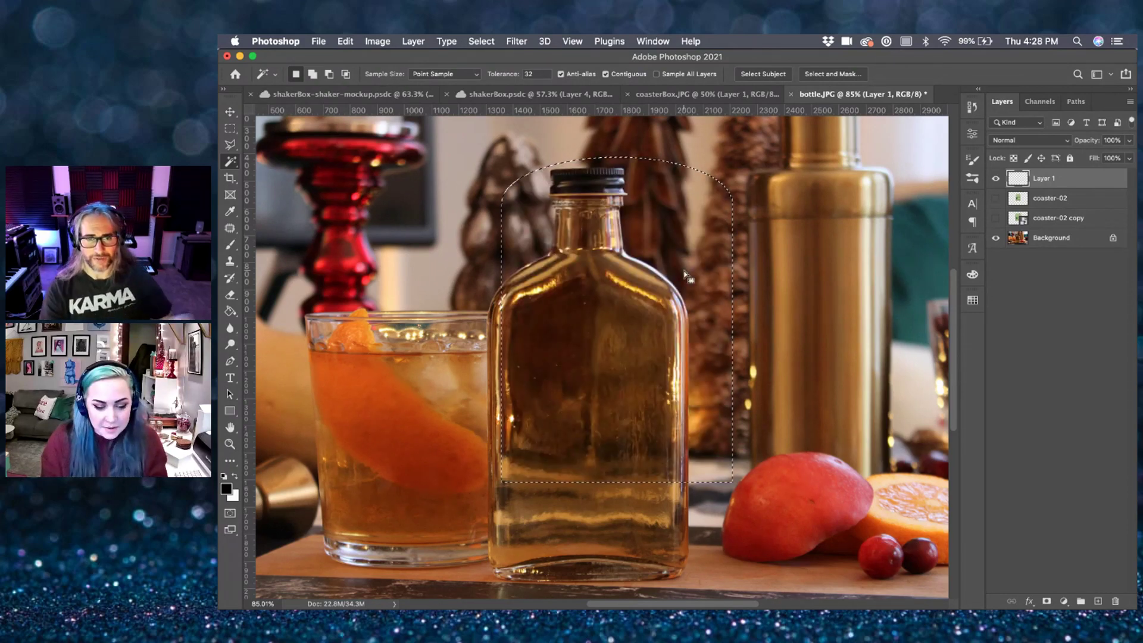
key("g")
key("x")
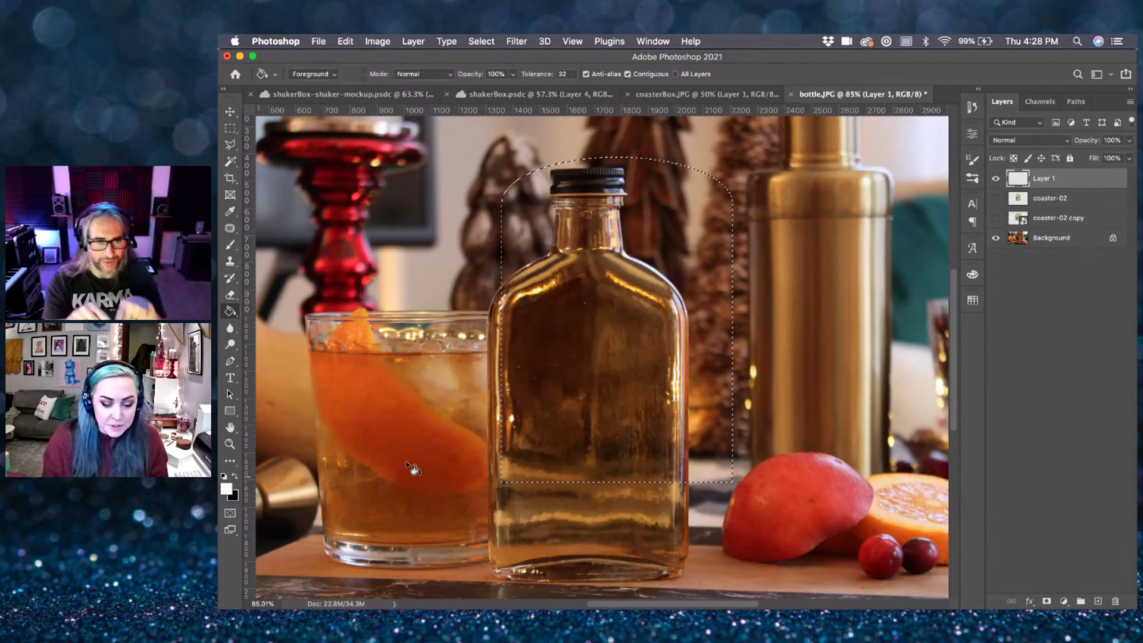
left_click(561, 435)
key("ctrl+d")
key("v")
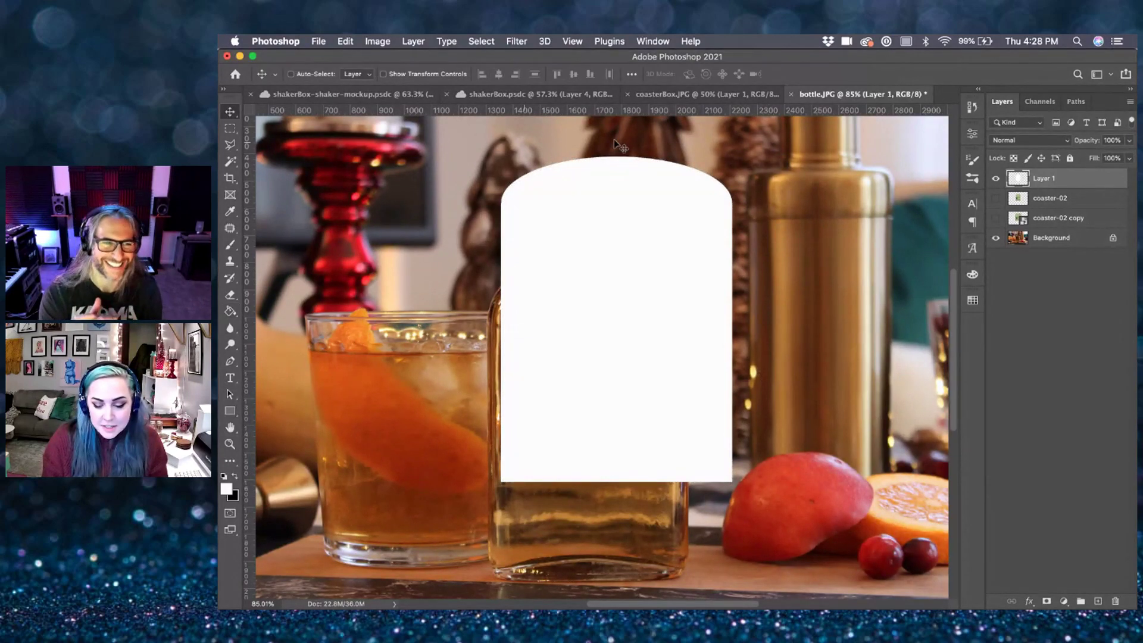
- Show the coaster-02 layer again and move the white shape layer beneath it
left_click(996, 198)
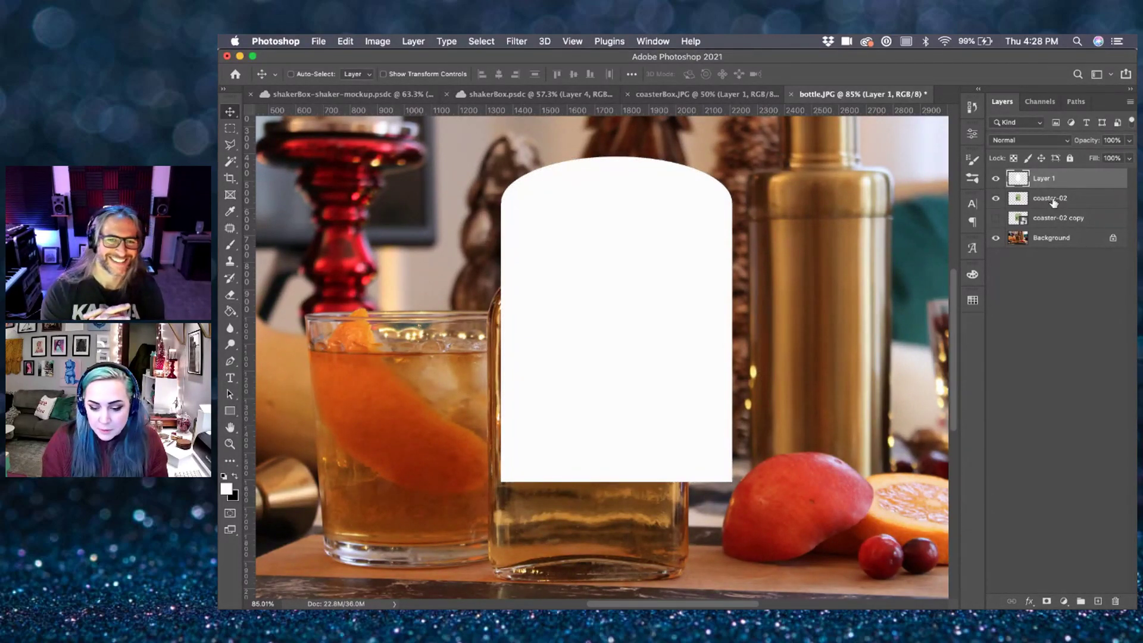
left_click(1054, 201)
left_click_drag(1065, 182, 1068, 207)
- Scale the label artwork and white shape together to about 70% and position them on the bottle's front
left_click(1081, 186, "shift")
key("ctrl+t")
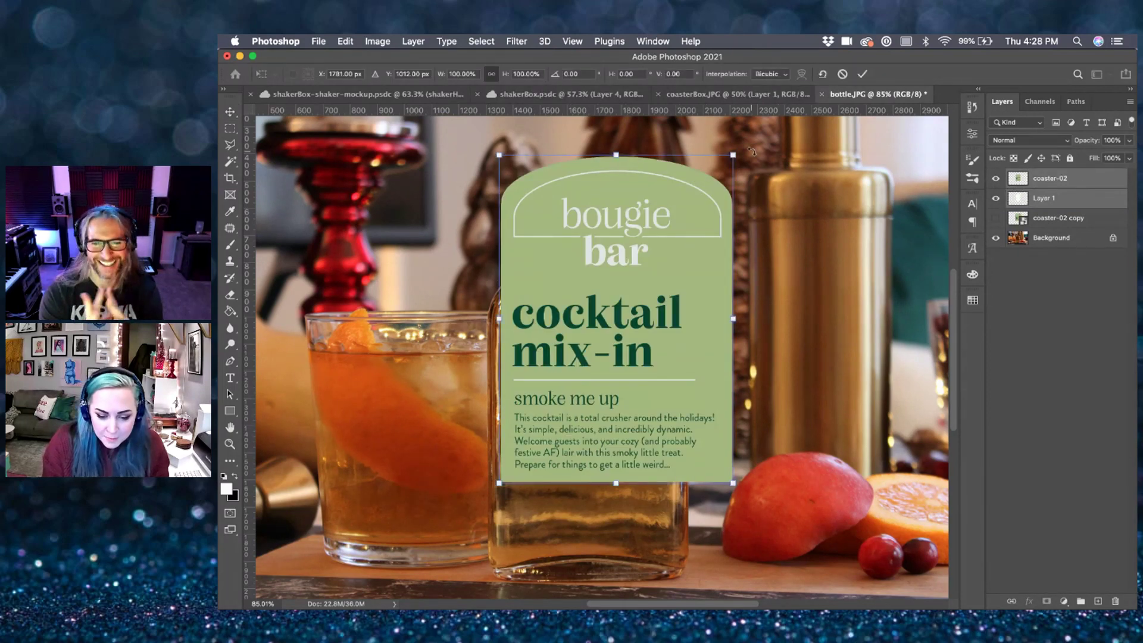
left_click_drag(733, 158, 664, 253)
left_click_drag(632, 329, 638, 377)
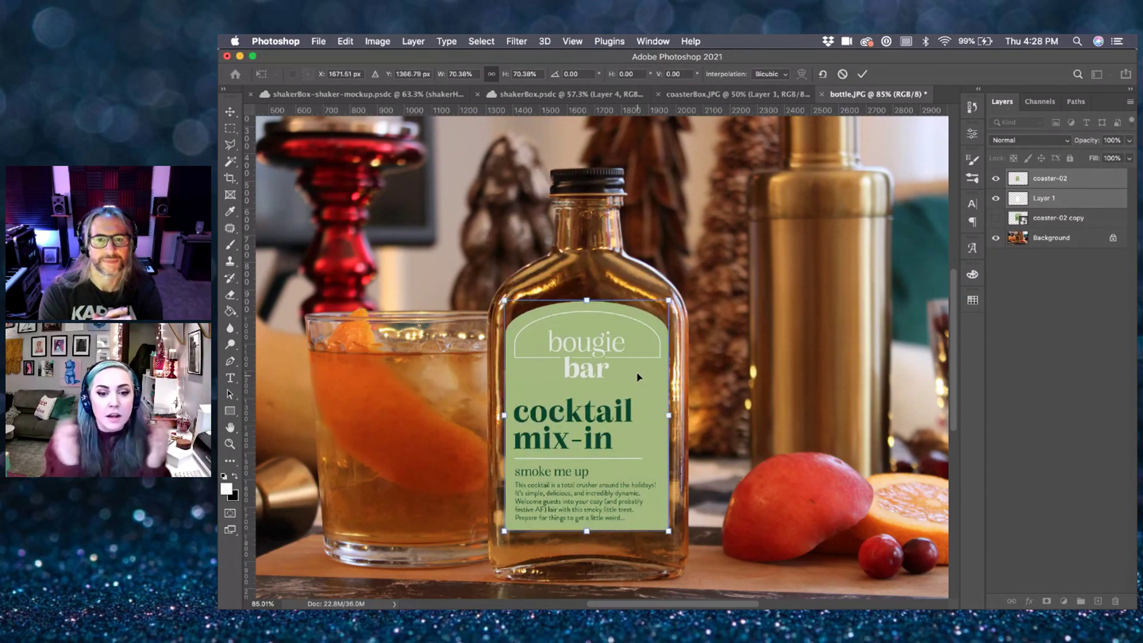
- Nudge both label layers down and slightly right to about X 1673.86 px, Y 1395.03 px, and apply the transform
key("Down")
key("Down")
key("Down")
key("Down")
key("Down")
key("Down")
key("Down")
key("Down")
key("Down")
key("Down")
key("Down")
key("Down")
key("Down")
key("Down")
key("Down")
key("Down")
key("Down")
key("Right")
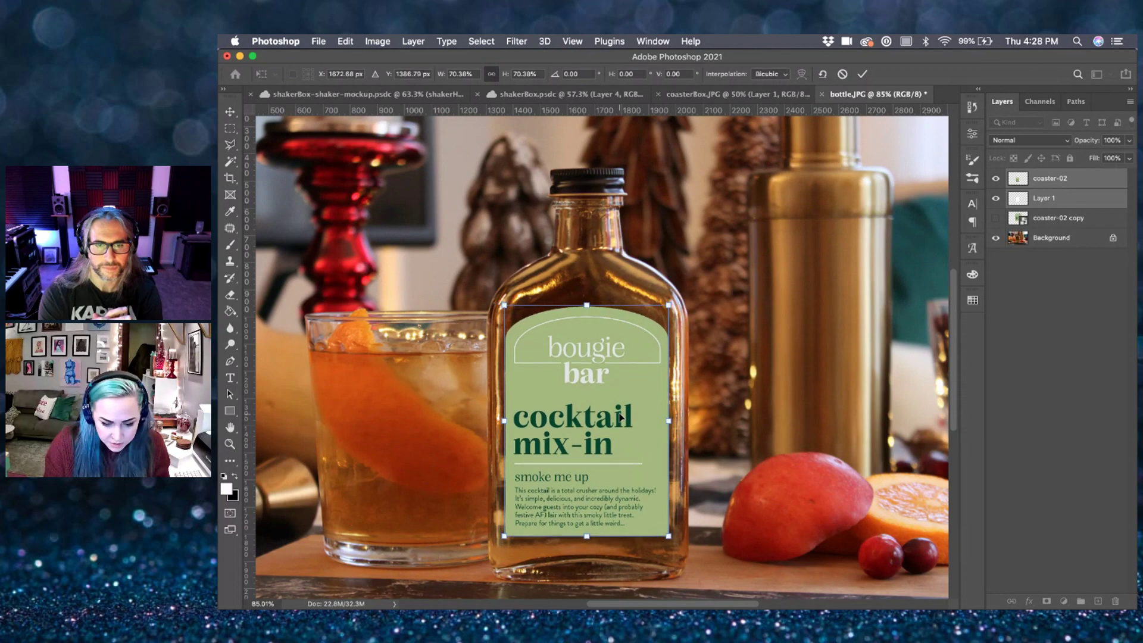
key("Right")
key("Down")
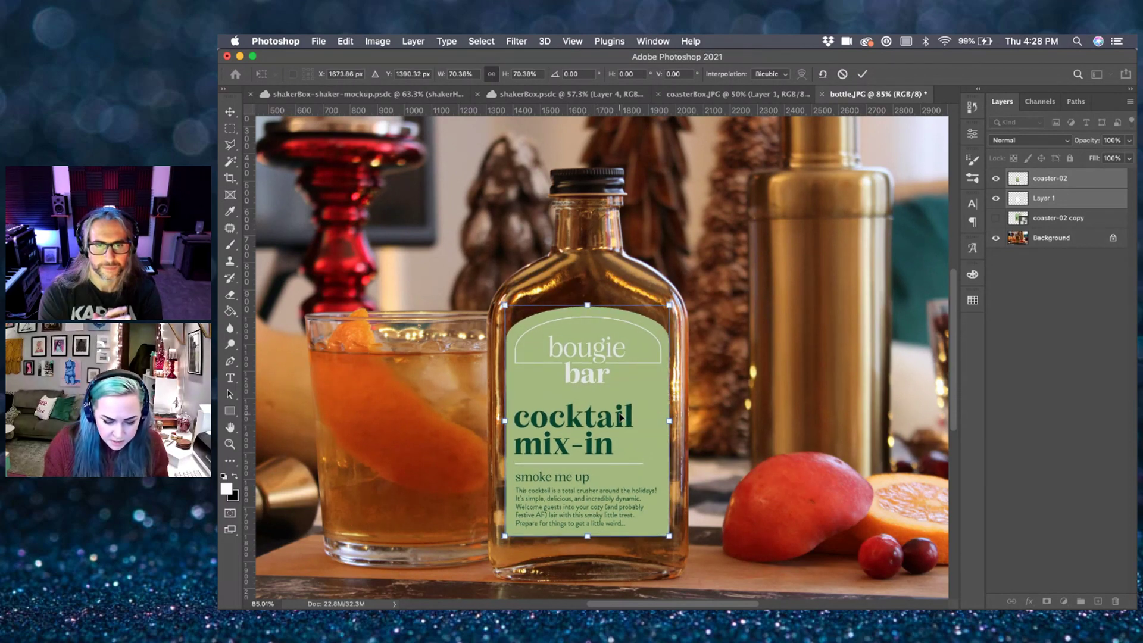
key("Down")
key("Down")
key("Down")
key("Down")
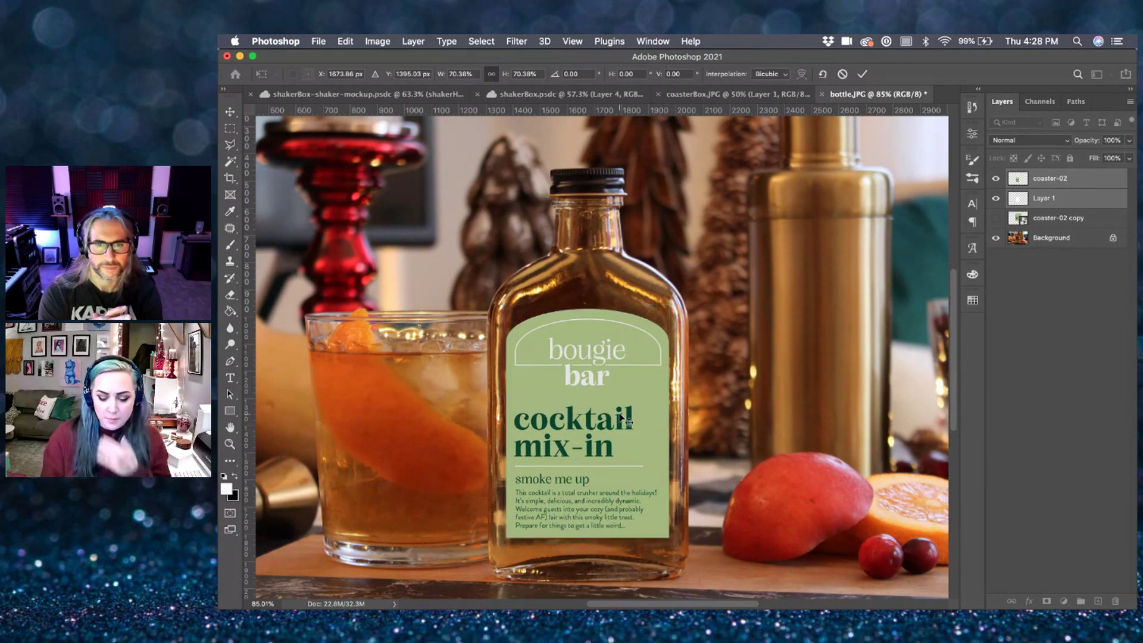
key("Return")
- Hide the coaster-02 artwork and put the white shape layer in its own group
left_click(995, 178)
left_click(1054, 198)
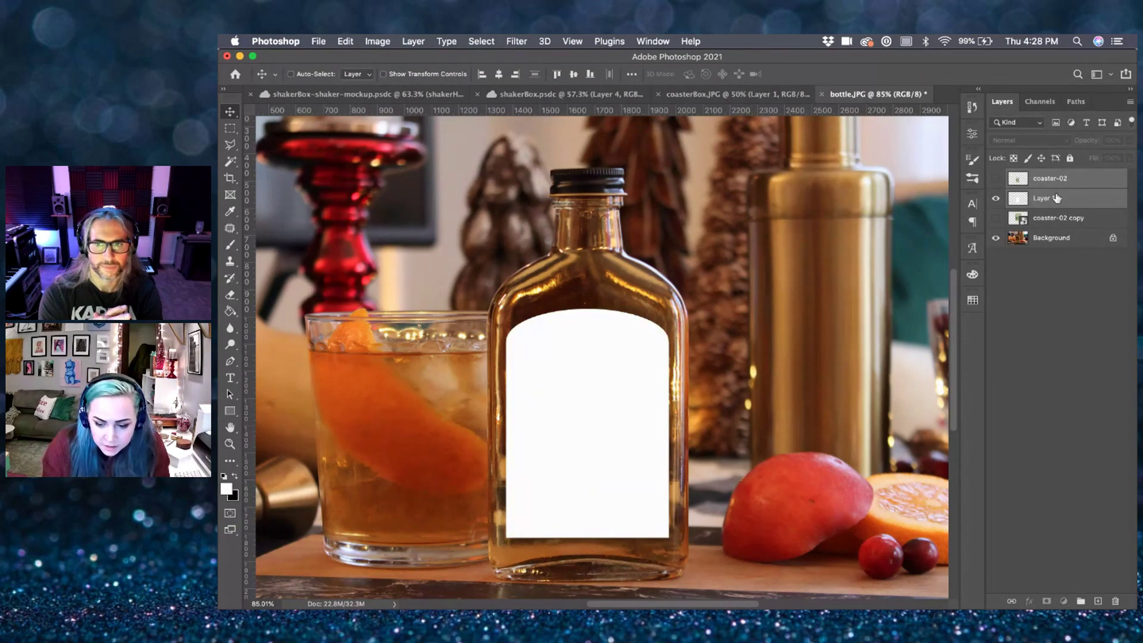
key("super+g")
left_click(1068, 217)
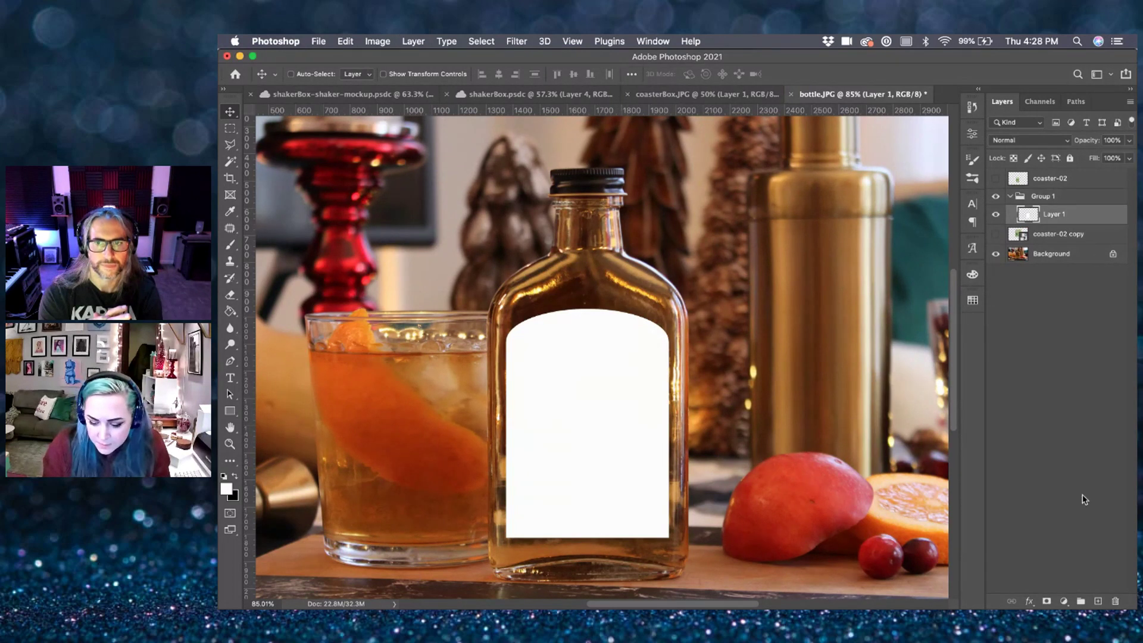
- Set the foreground color to light gray #dbdbdb
left_click(1064, 602)
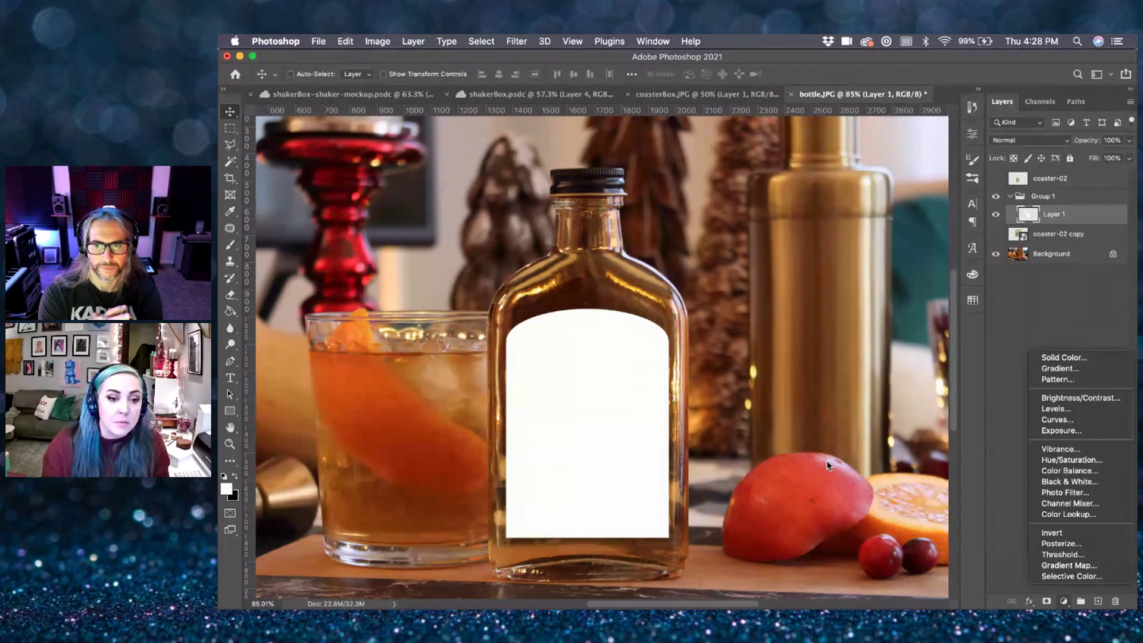
left_click(231, 488)
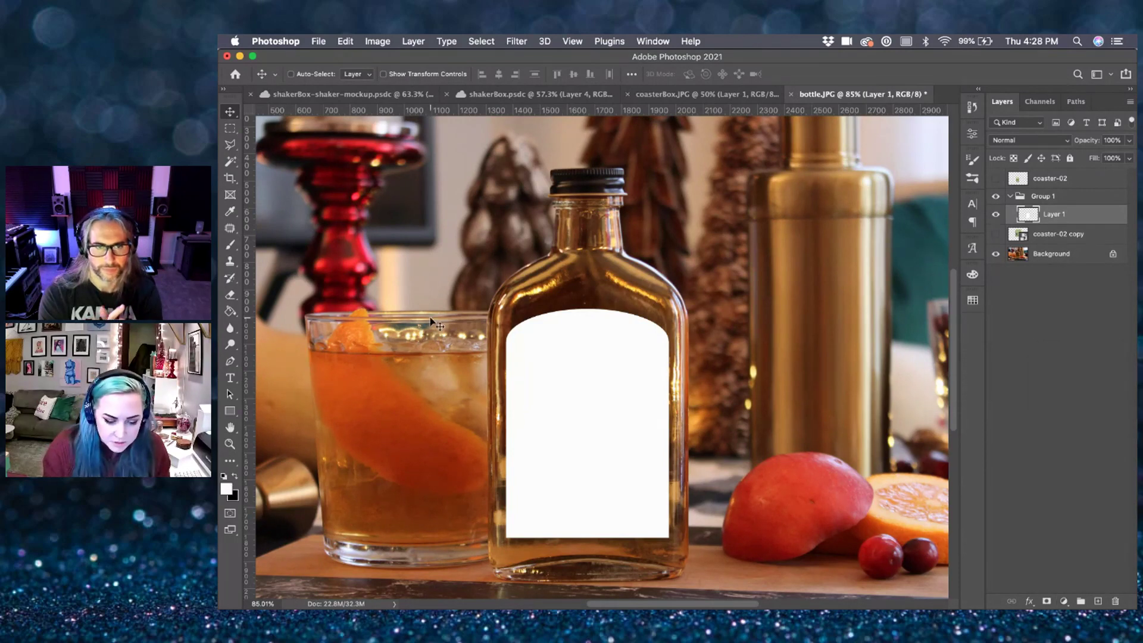
left_click(225, 490)
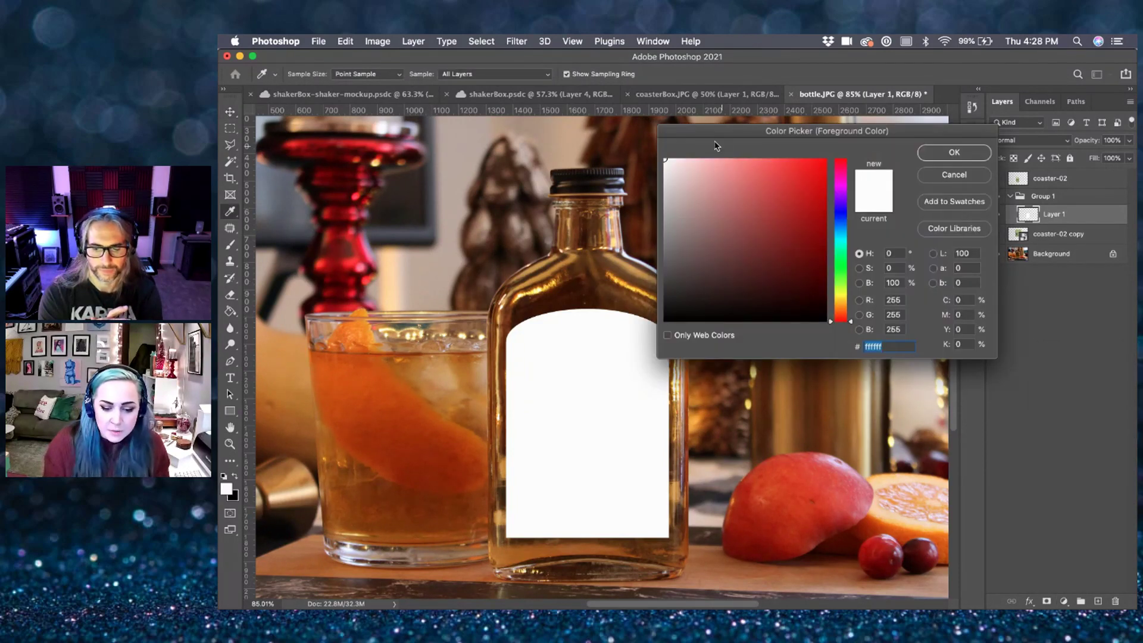
left_click_drag(667, 166, 659, 172)
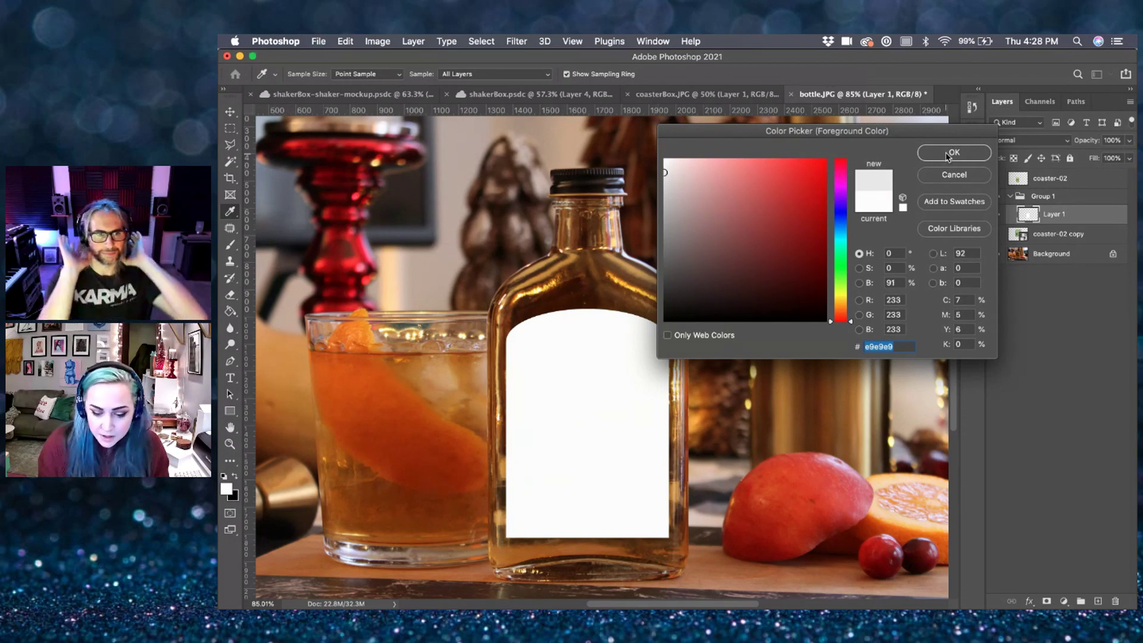
left_click_drag(848, 322, 848, 304)
left_click_drag(667, 173, 661, 181)
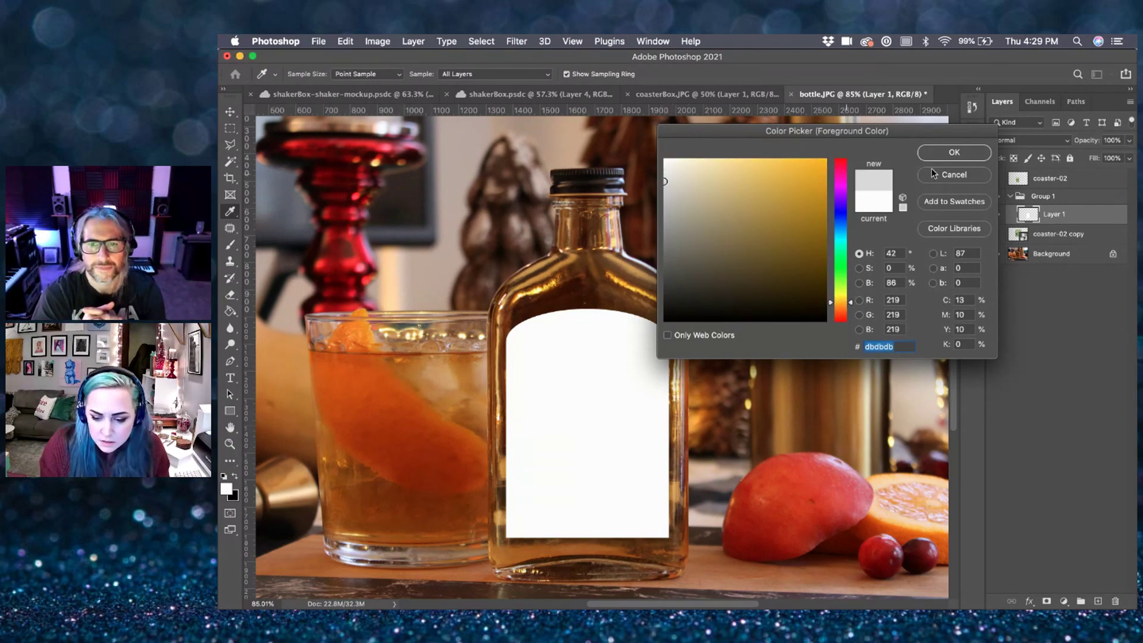
left_click(954, 152)
key("v")
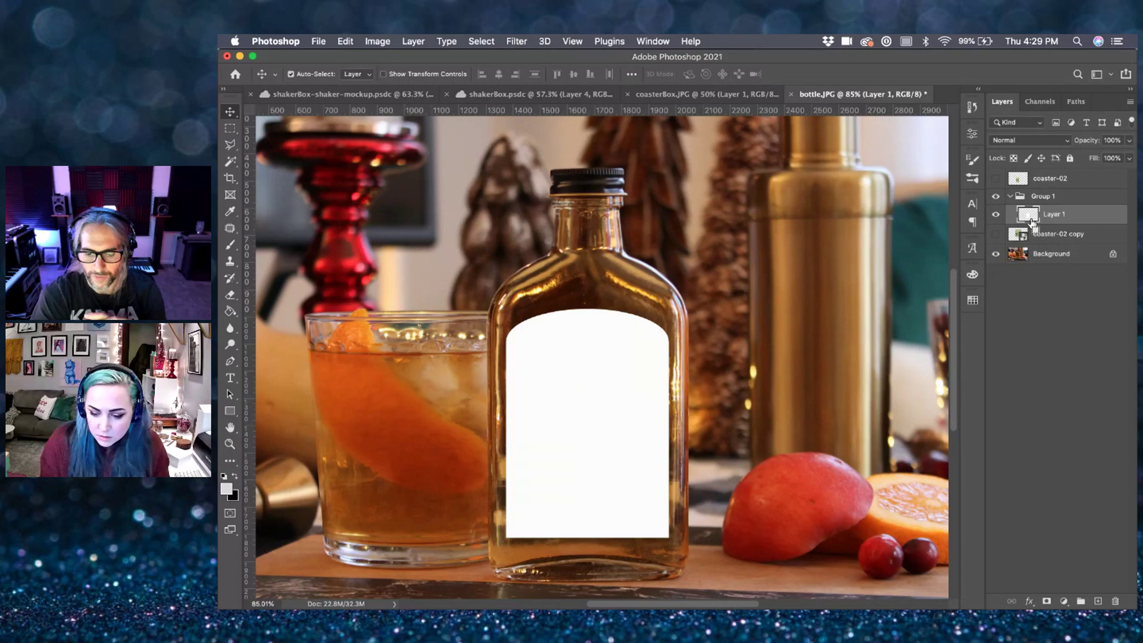
- Load the white shape as a selection and fill it with the light gray on a new layer above it
left_click(1028, 214, "super")
left_click(1099, 602)
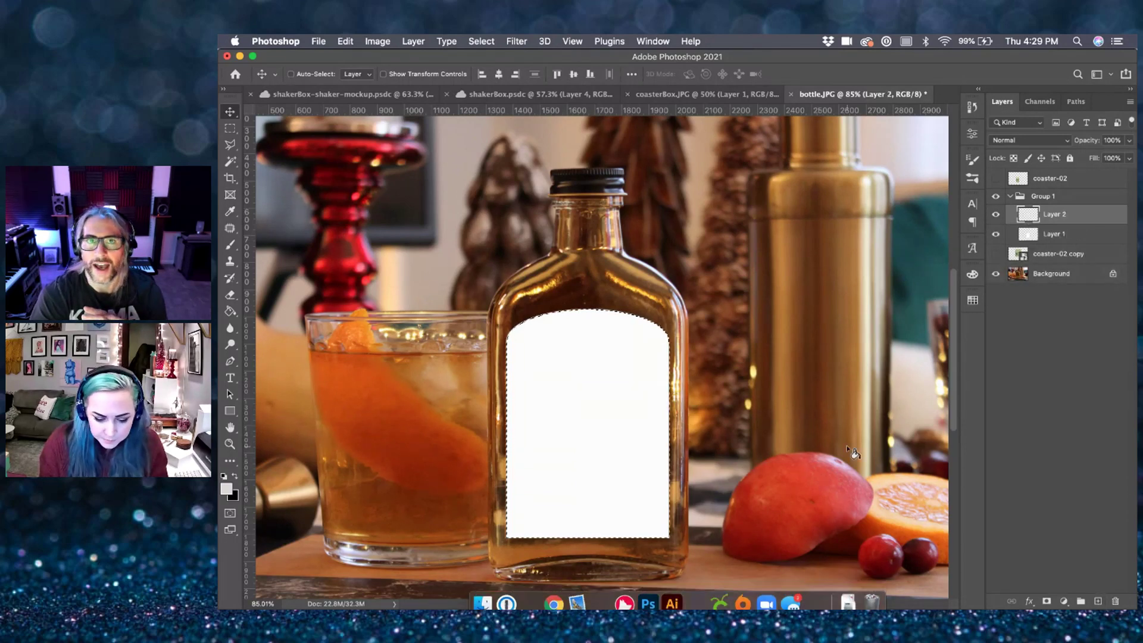
key("g")
left_click(600, 378)
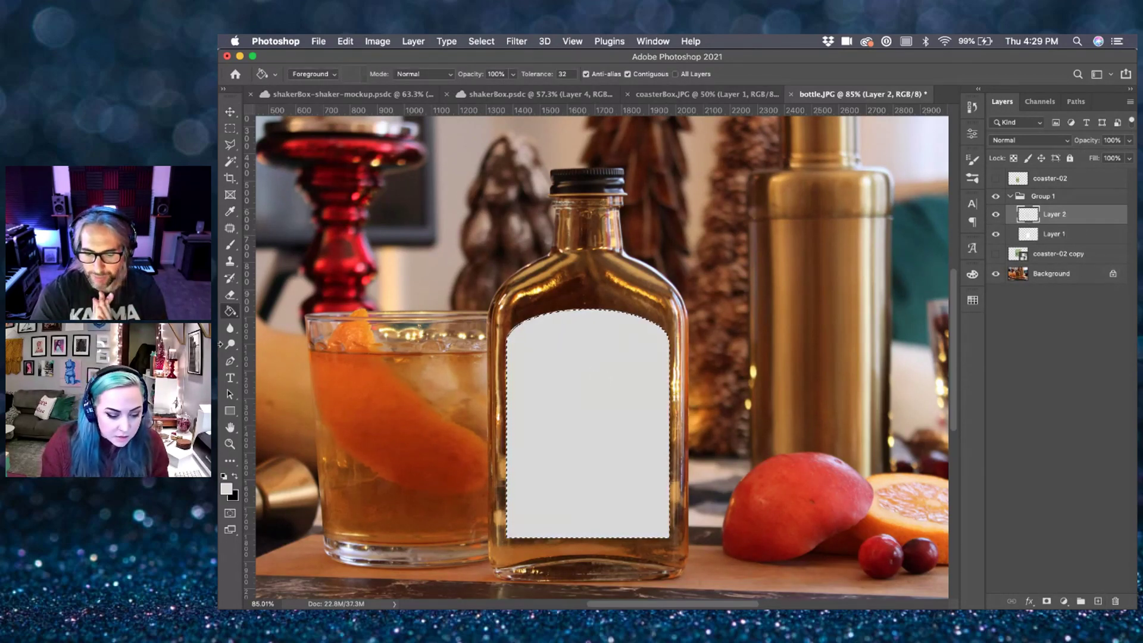
- Pick a warmer gray foreground color and brush soft shading down the left side of the selected label with a 600 px brush
left_click(227, 490)
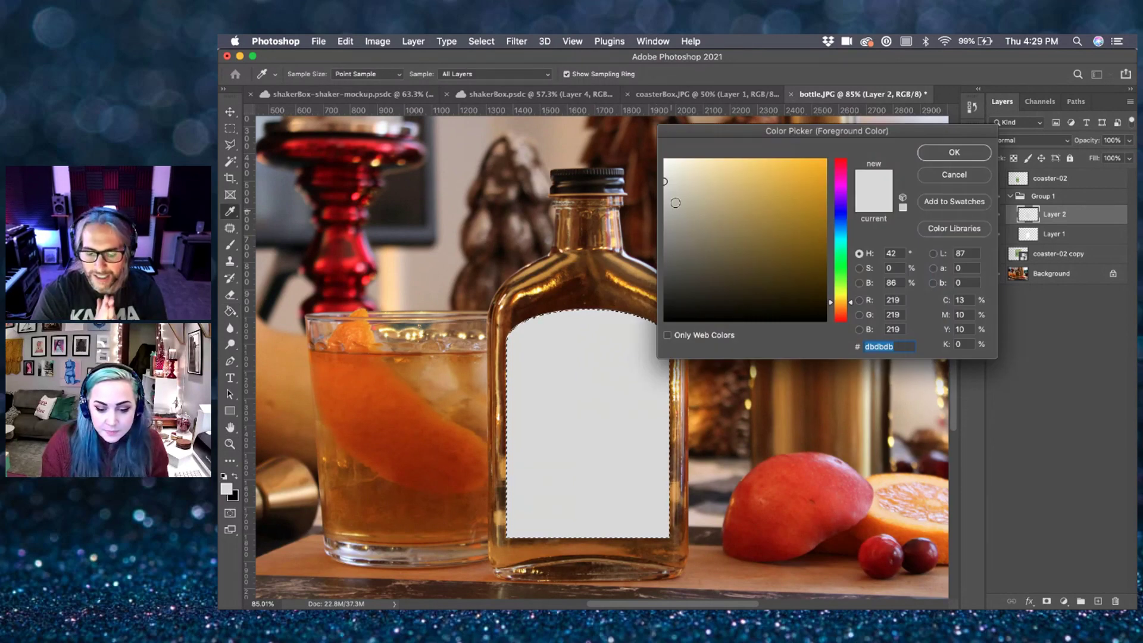
left_click(953, 154)
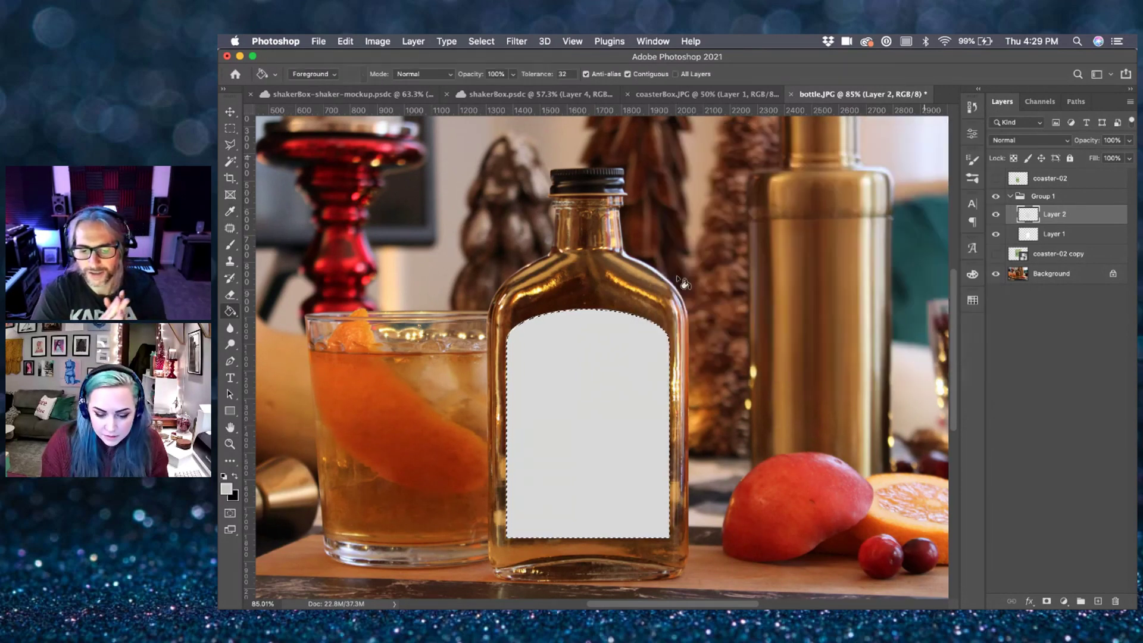
key("b")
key("[")
mouse_move(530, 379)
left_mouse_down()
mouse_move(521, 413)
mouse_move(549, 520)
mouse_move(533, 516)
mouse_move(562, 524)
left_mouse_up()
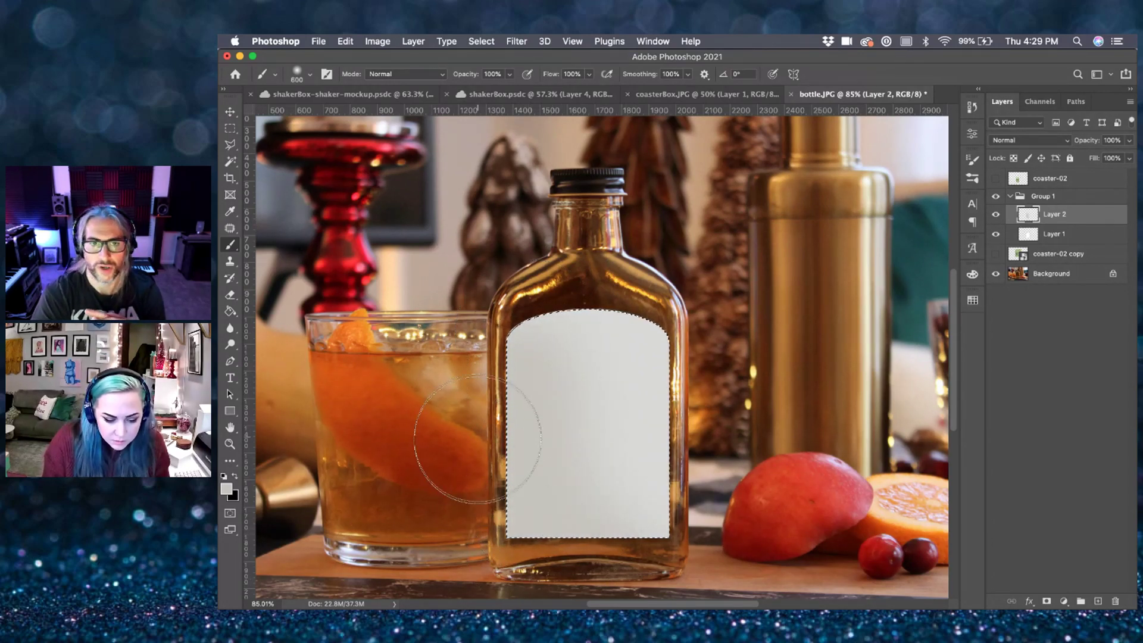
- Add a new layer above the label's shading and set the foreground color to warm gray #aca8a0
left_click(1097, 601)
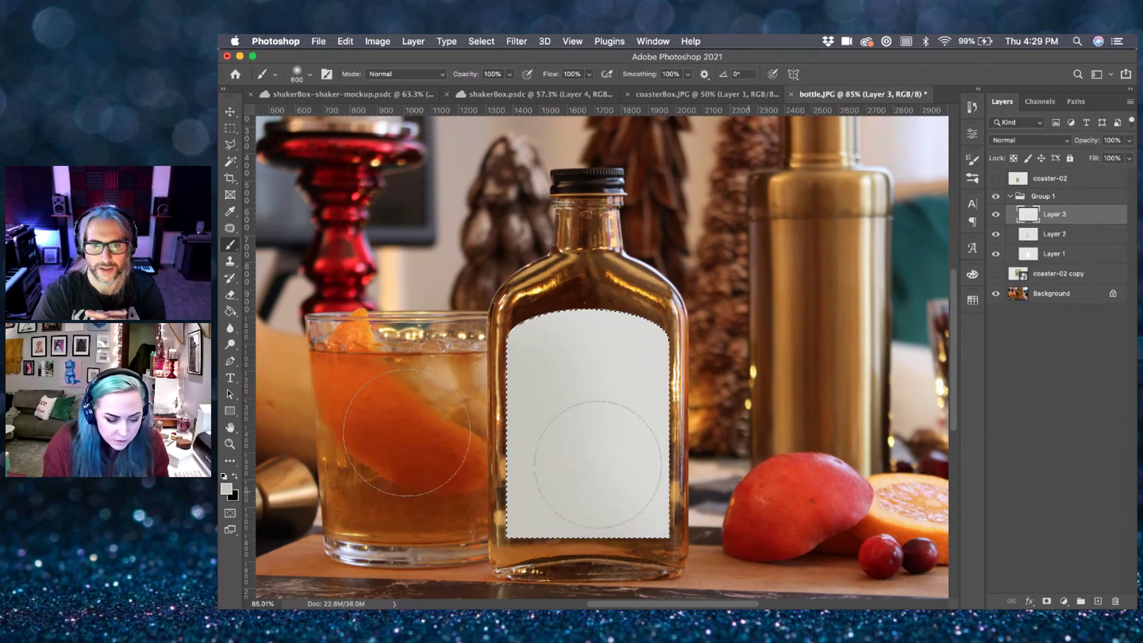
left_click(226, 489)
left_click_drag(680, 194, 675, 212)
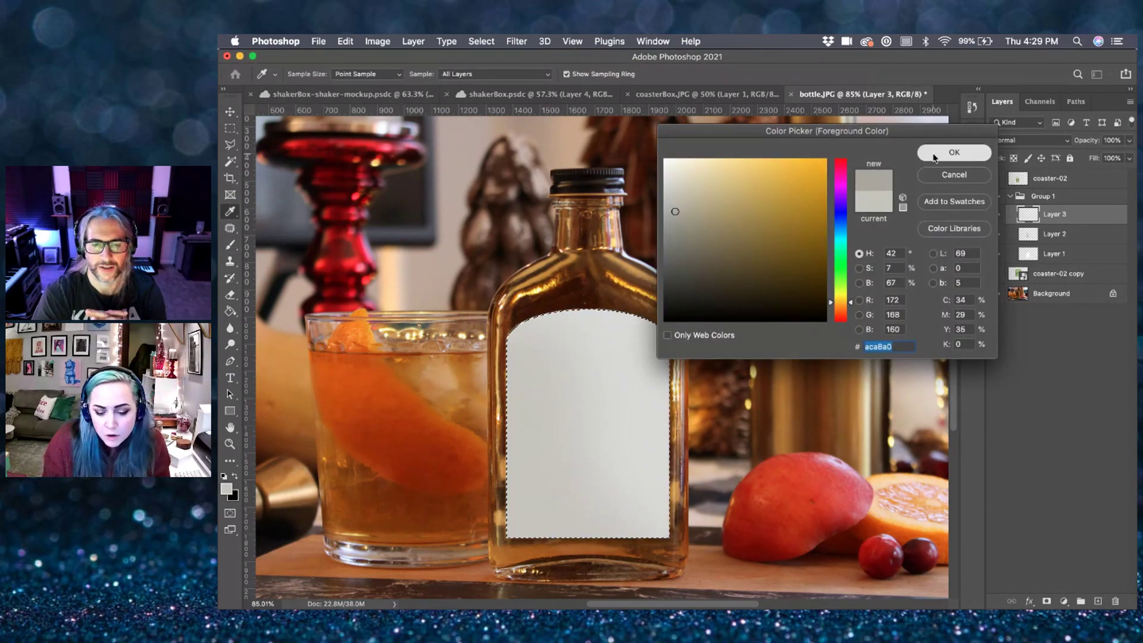
left_click(934, 156)
- Brush soft warm gray shading onto the selected label, enlarging the brush to 1300 px, and clear the selection
key("b")
scroll(571, 366, "down", 5)
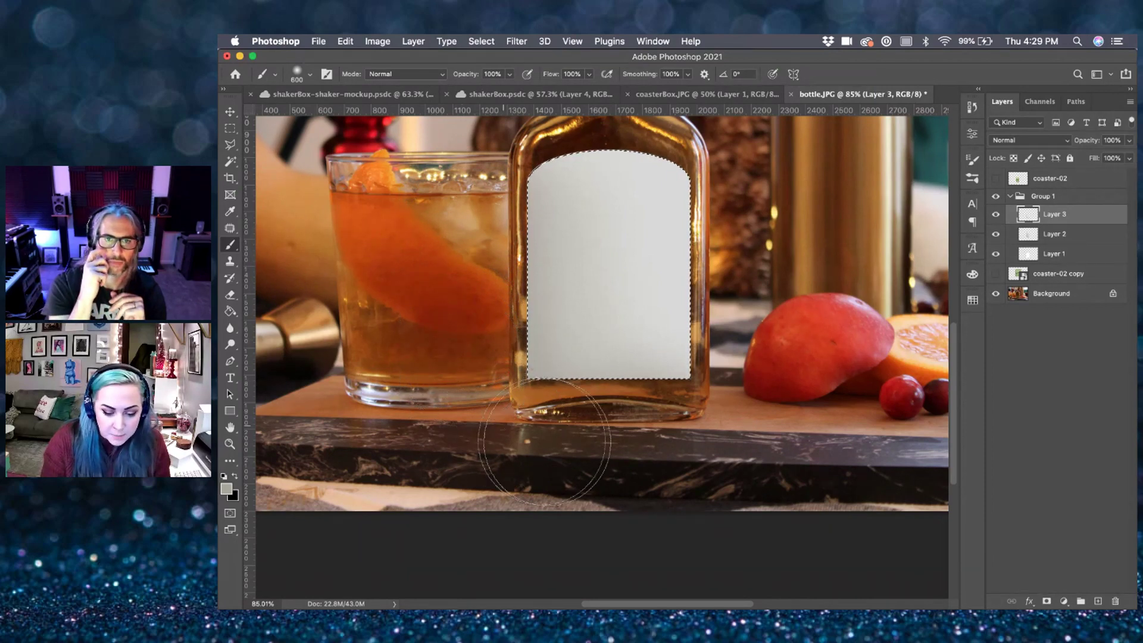
key("bracketright")
key("bracketright")
key("bracketright")
key("bracketright")
key("bracketright")
key("bracketright")
key("bracketright")
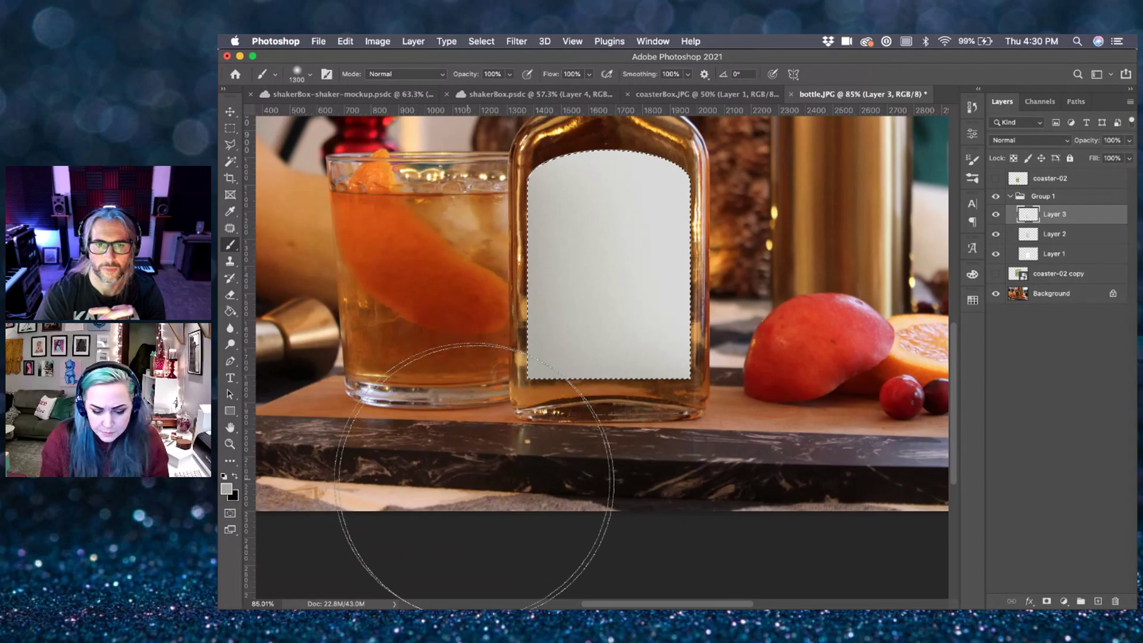
key("super+d")
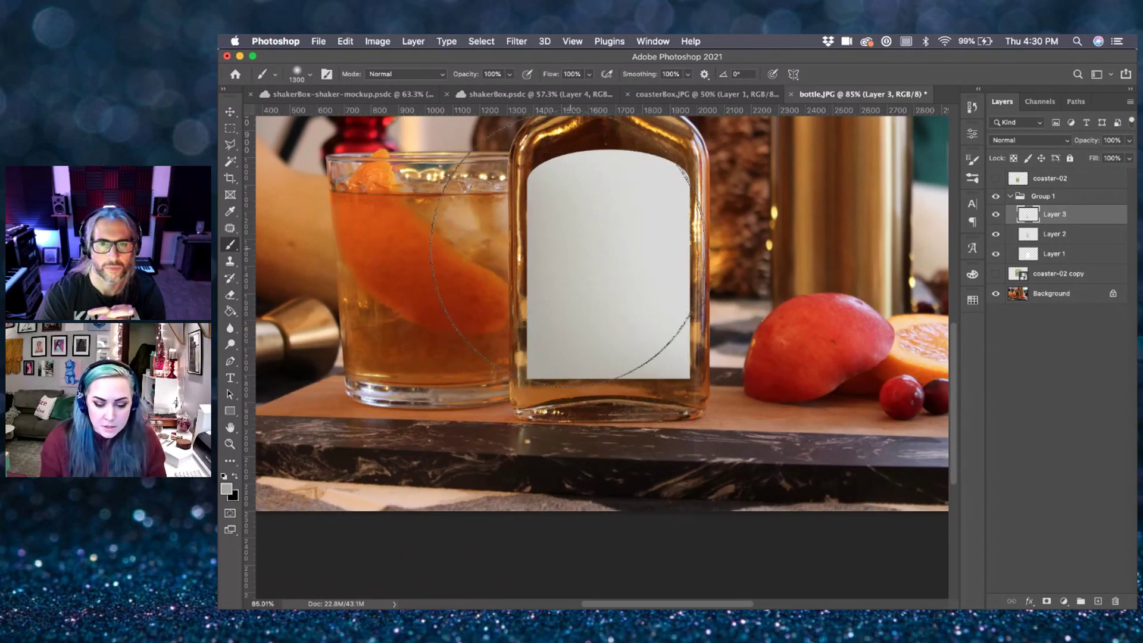
- Show the coaster-02 artwork layer and set its blend mode to Multiply over the shaded label
key("v")
scroll(606, 339, "down", 3)
scroll(740, 343, "left", 3)
scroll(740, 343, "up", 2)
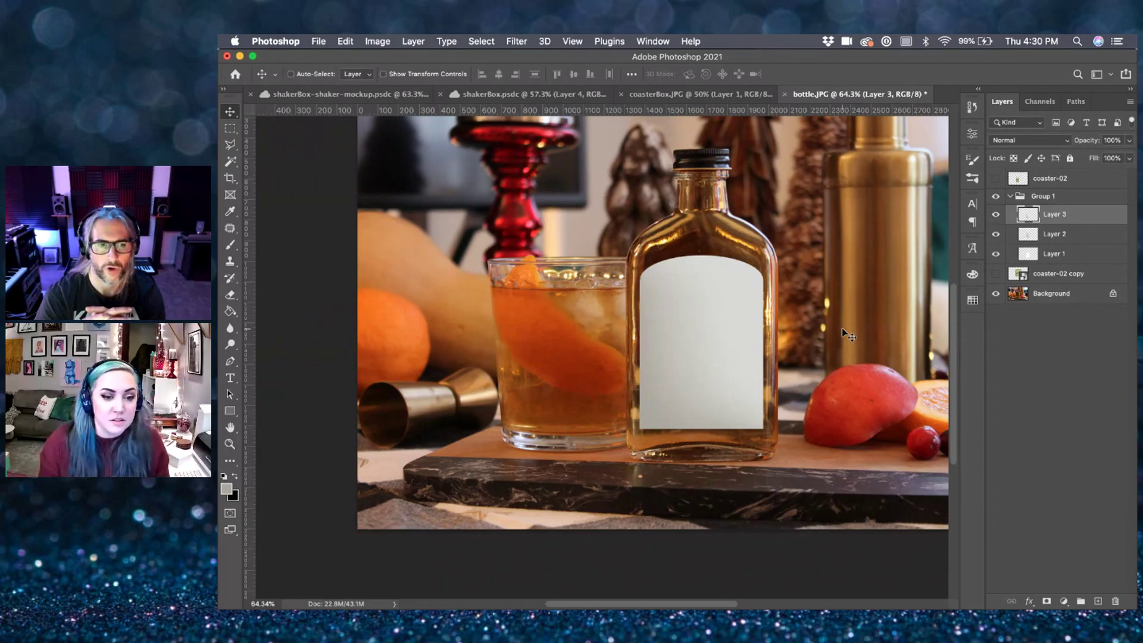
scroll(848, 331, "up", 2)
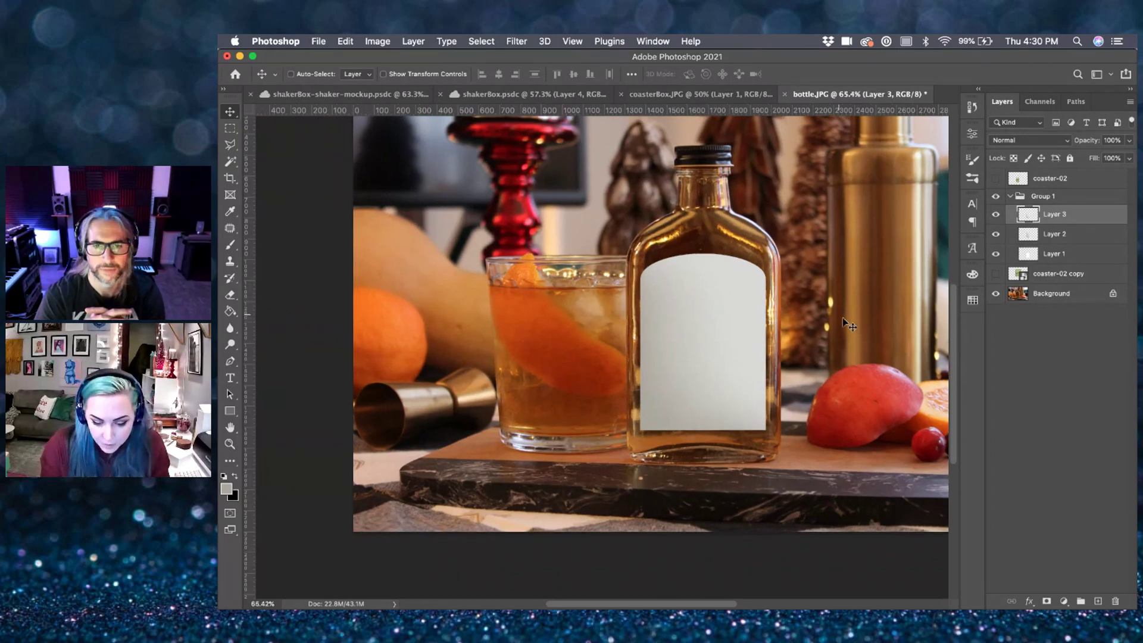
scroll(848, 330, "right", 3)
left_click(996, 178)
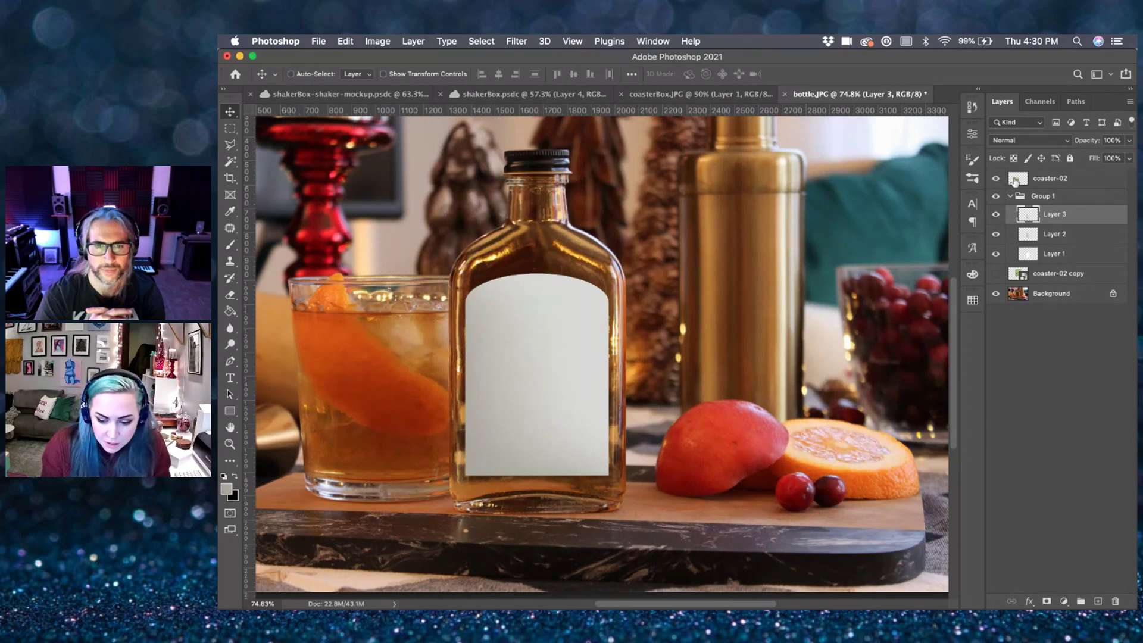
left_click(1015, 179)
left_click(1059, 140)
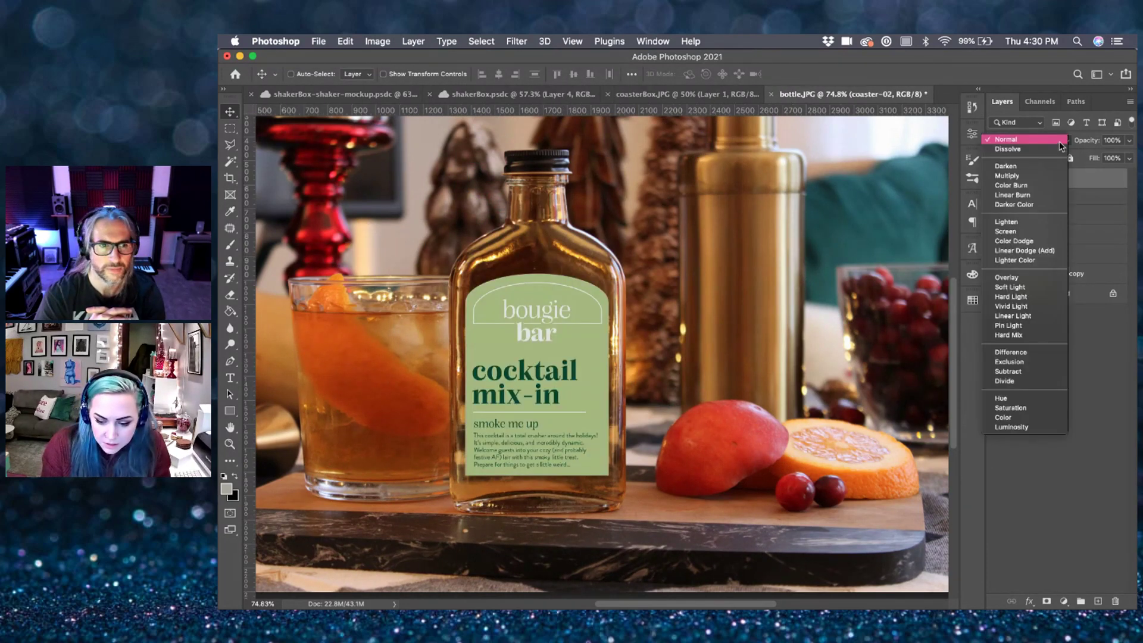
left_click(1036, 175)
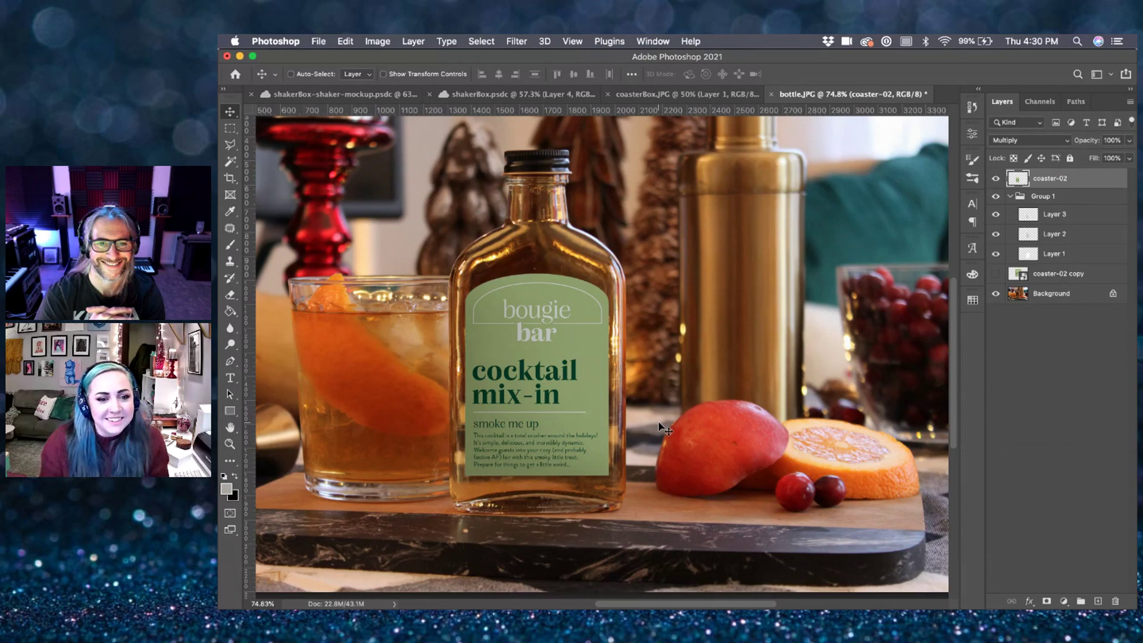
- Switch to Chrome and open stock.adobe.com in a new tab
mouse_move(466, 592)
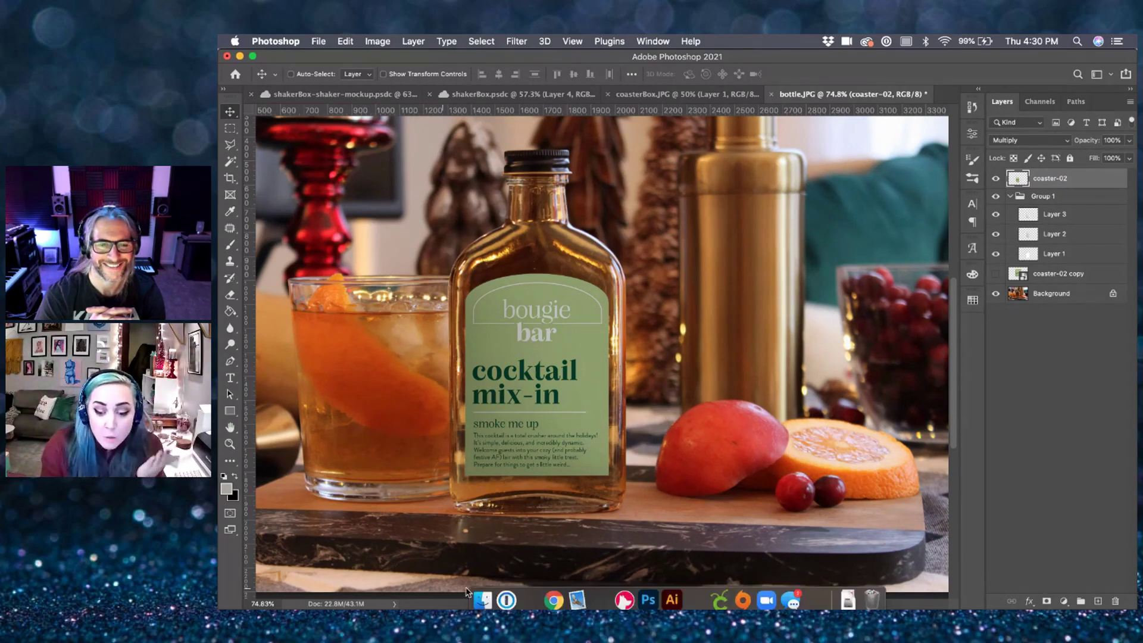
left_click(548, 591)
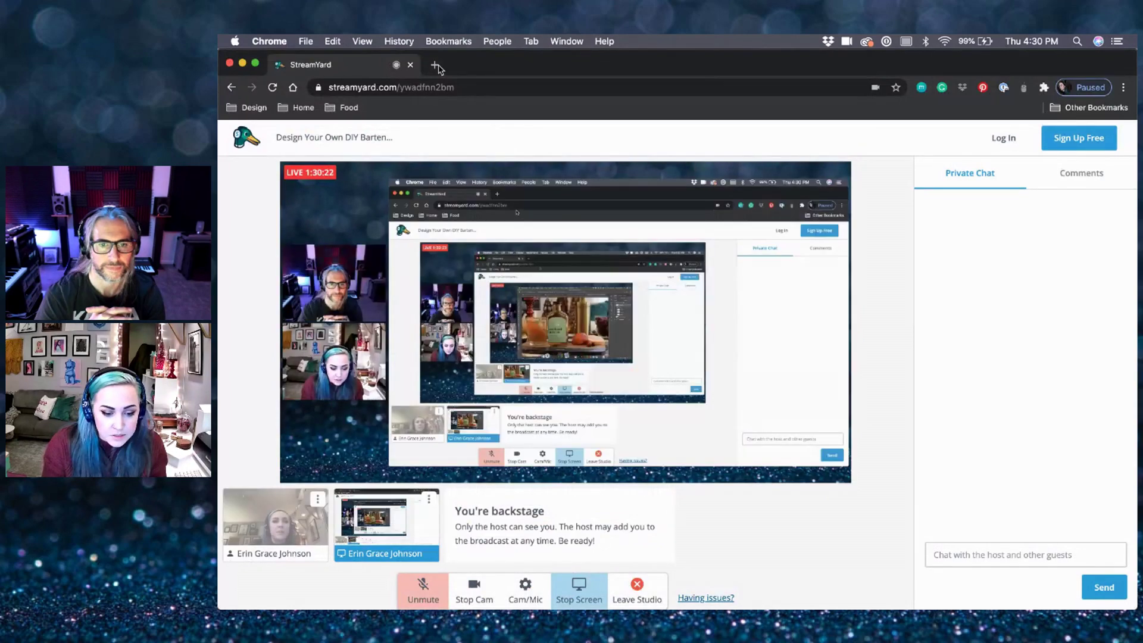
left_click(435, 65)
type("stock.adobe.com")
key("Return")
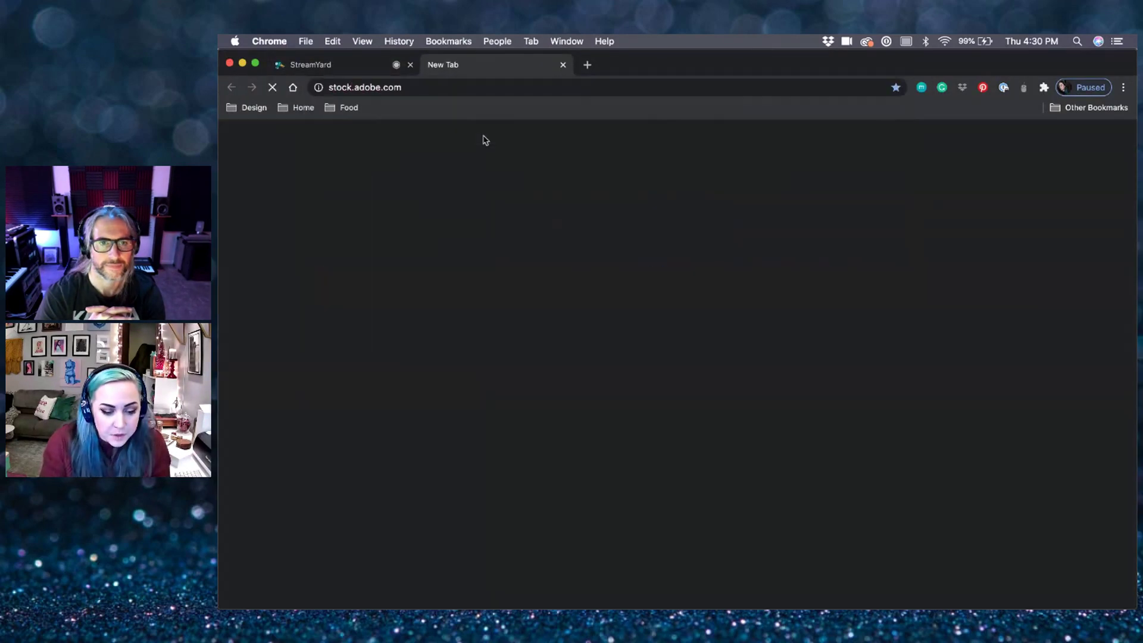
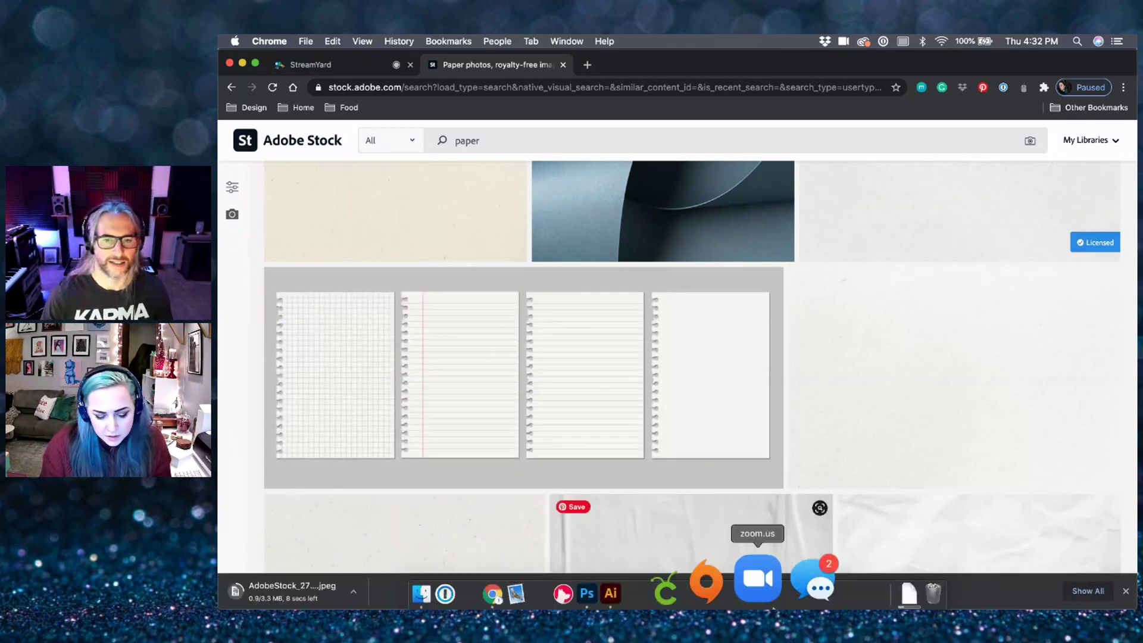
left_click(845, 473)
mouse_move(676, 602)
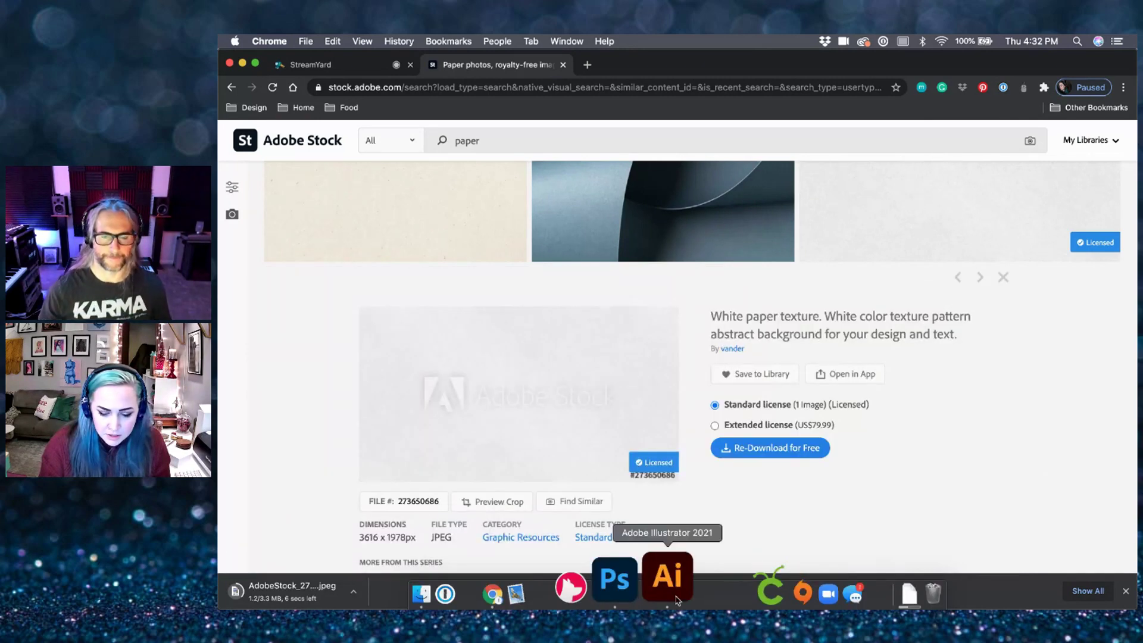
left_click(668, 580)
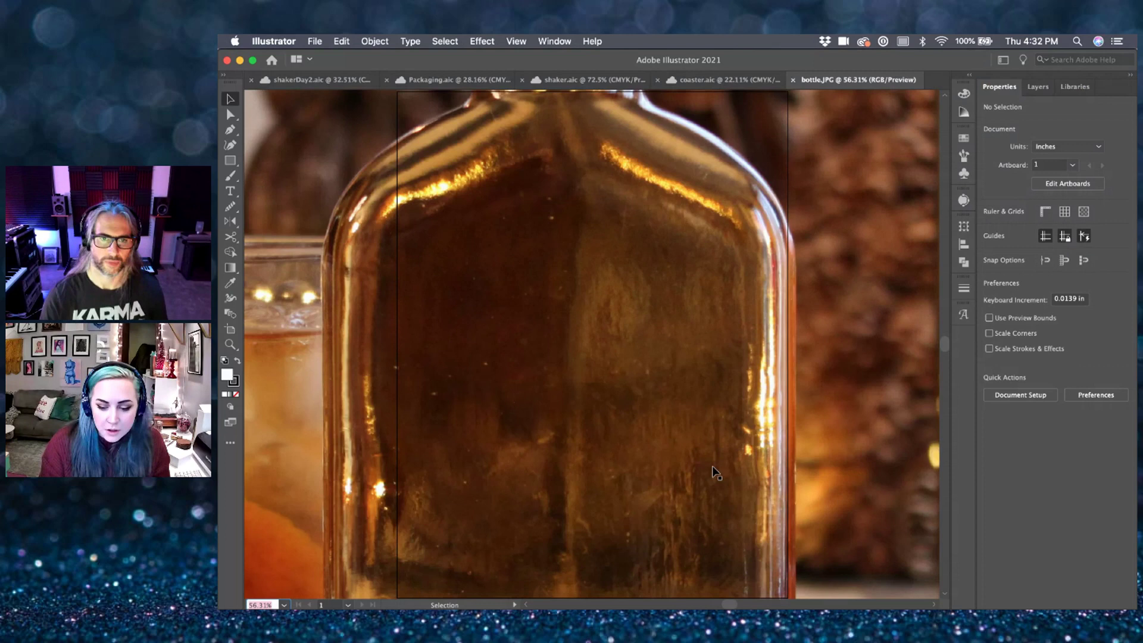
scroll(714, 453, "down", 5)
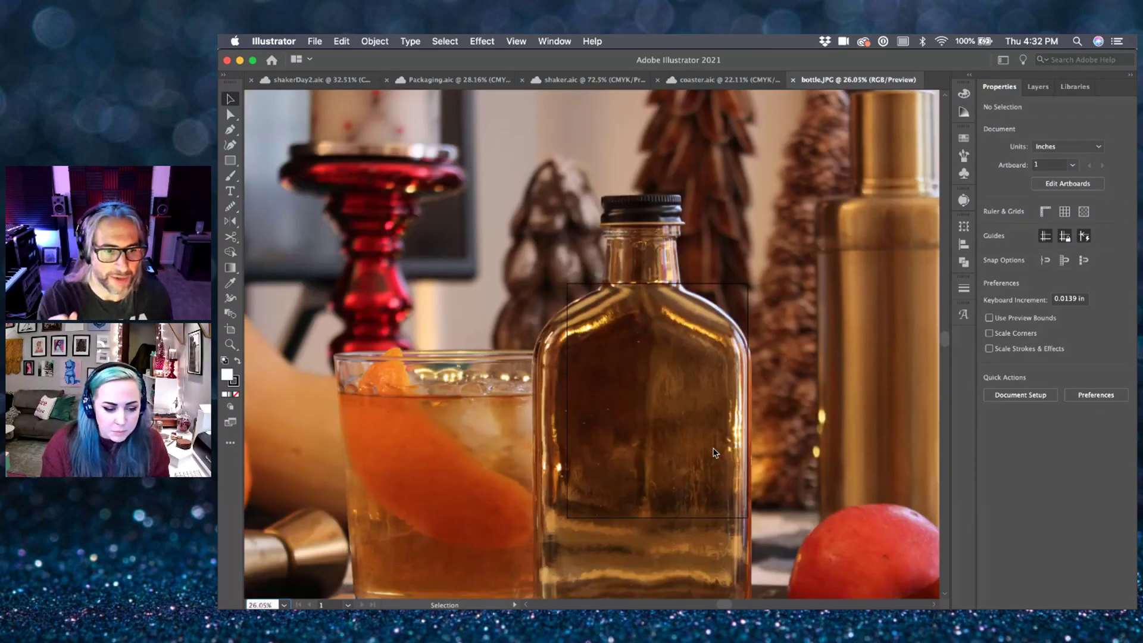
left_click(286, 41)
left_click(302, 119)
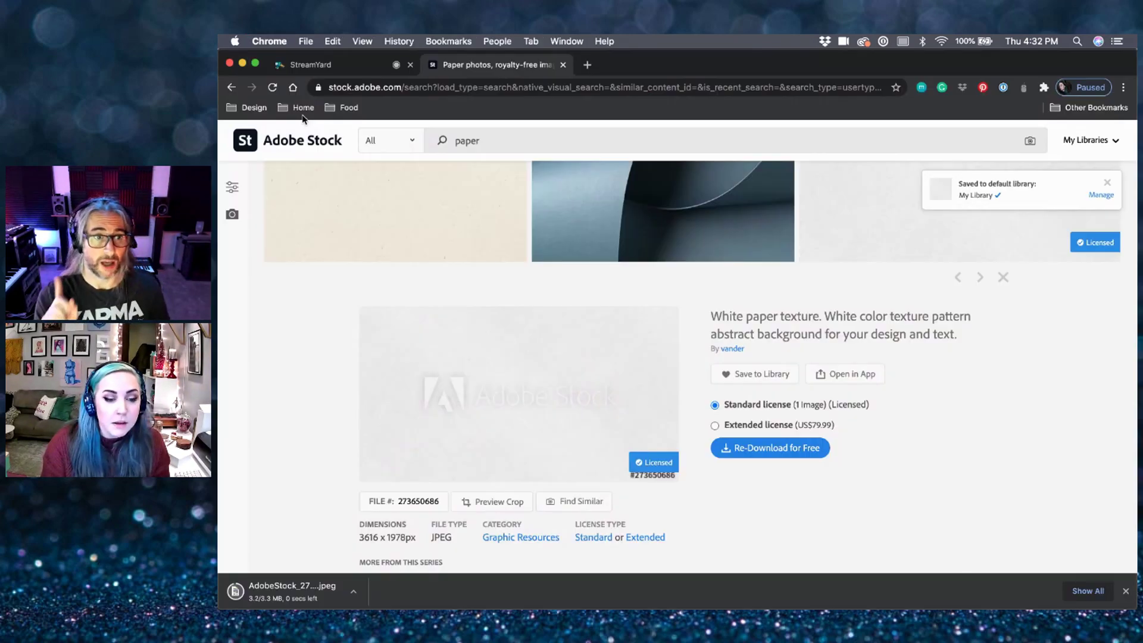
- Switch to Photoshop, place the downloaded AdobeStock_273650686.jpeg paper texture in the bottle document, and enlarge it to cover the label
mouse_move(752, 608)
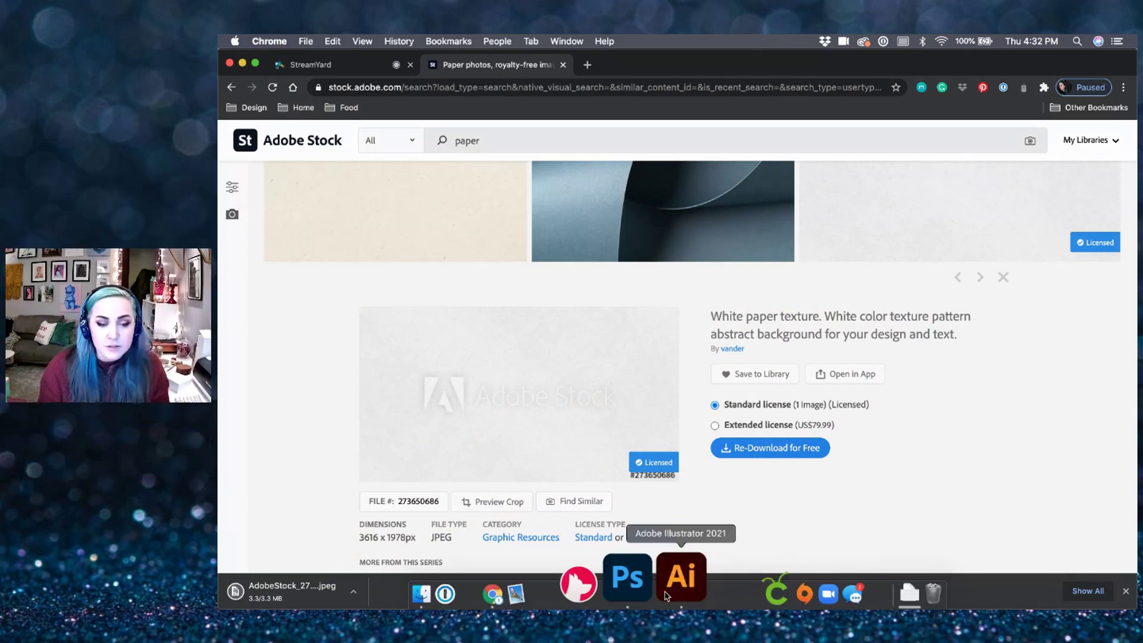
left_click(627, 578)
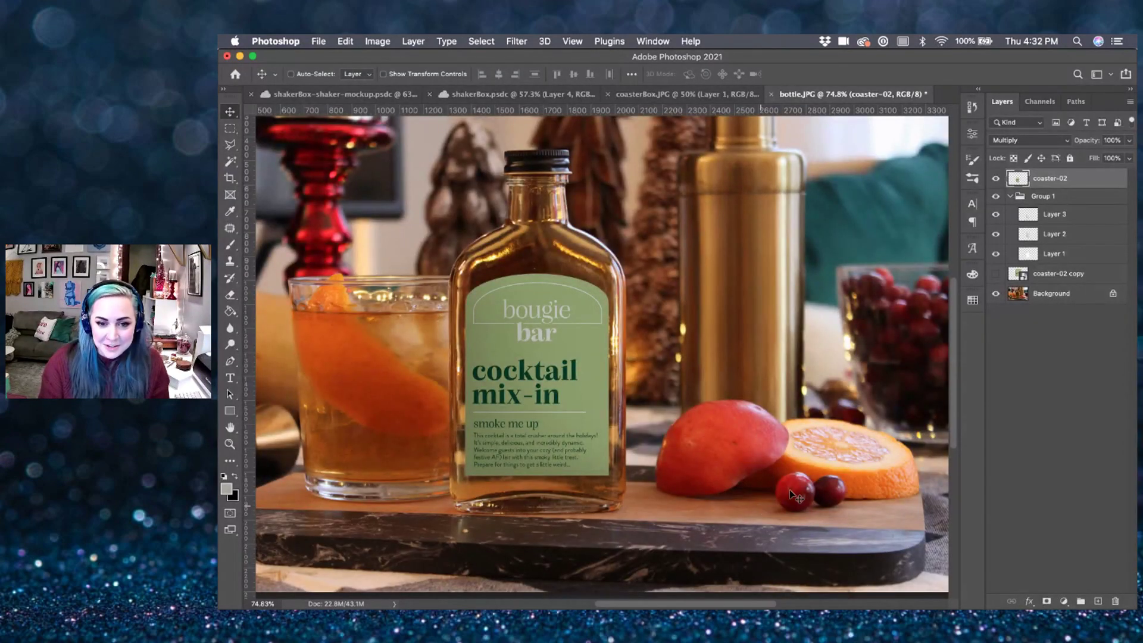
left_click(851, 594)
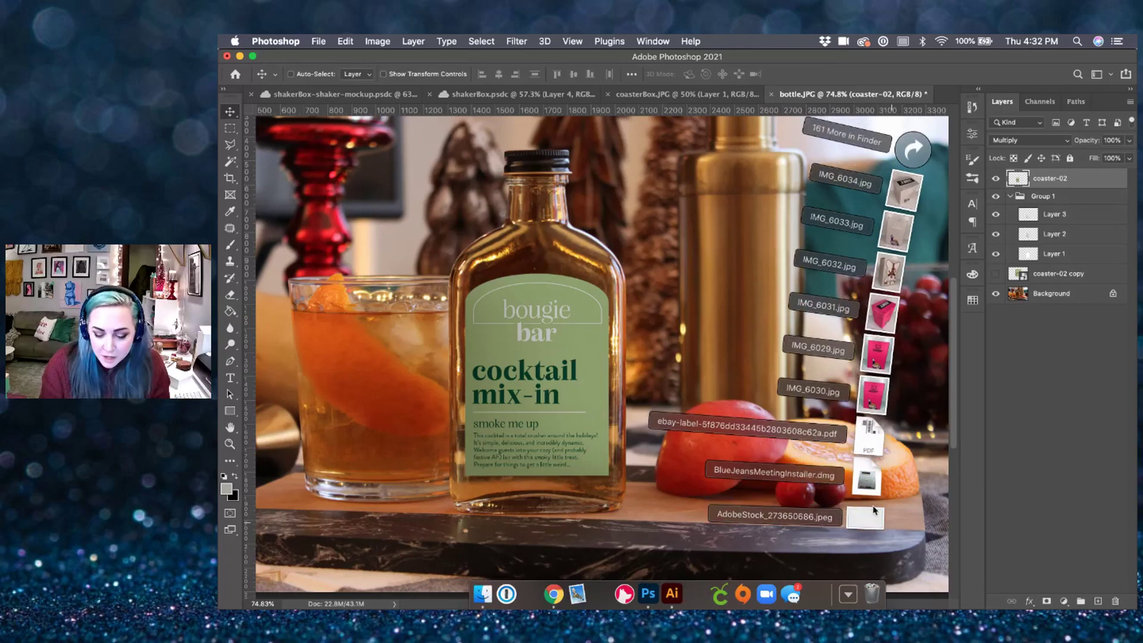
left_click_drag(866, 513, 575, 348)
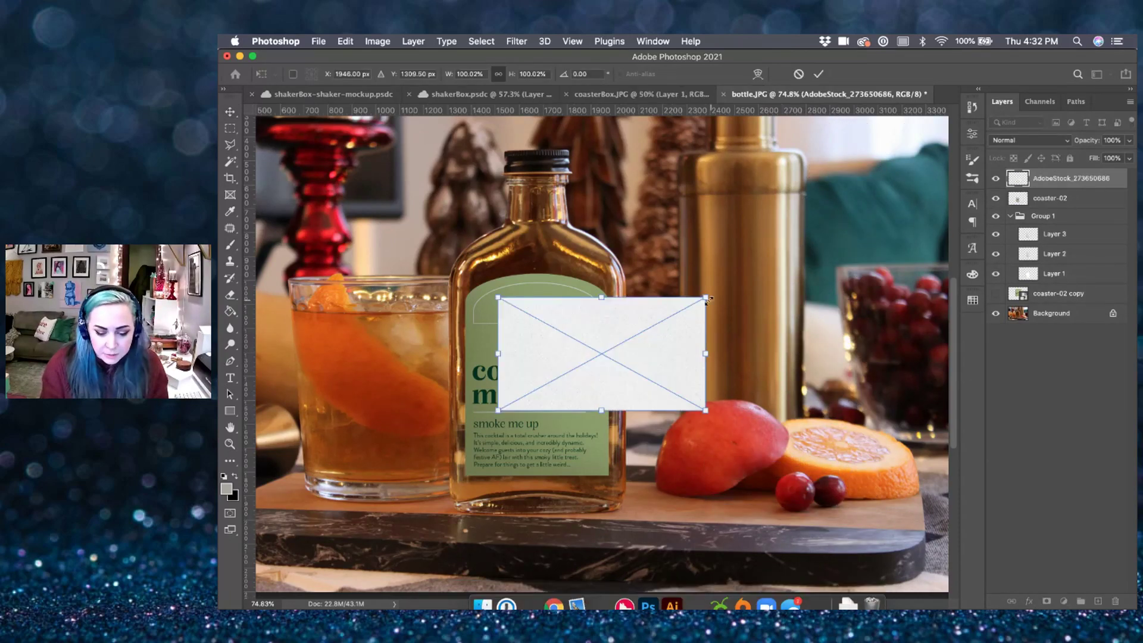
left_click_drag(816, 238, 817, 237)
left_click_drag(626, 337, 541, 372)
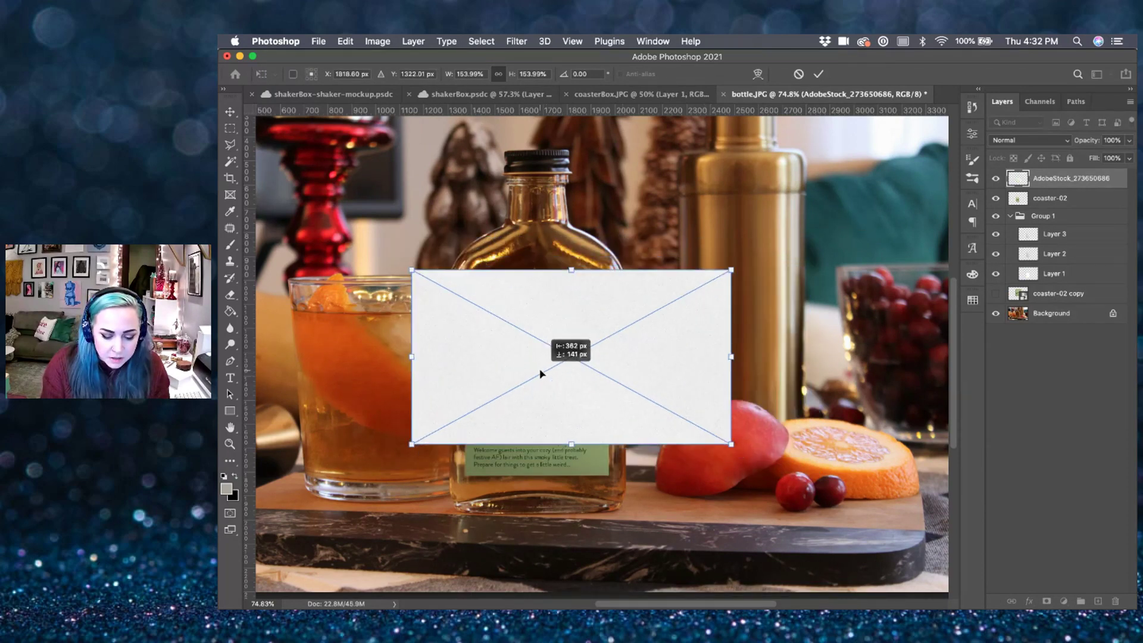
left_click_drag(731, 443, 780, 493)
key("Return")
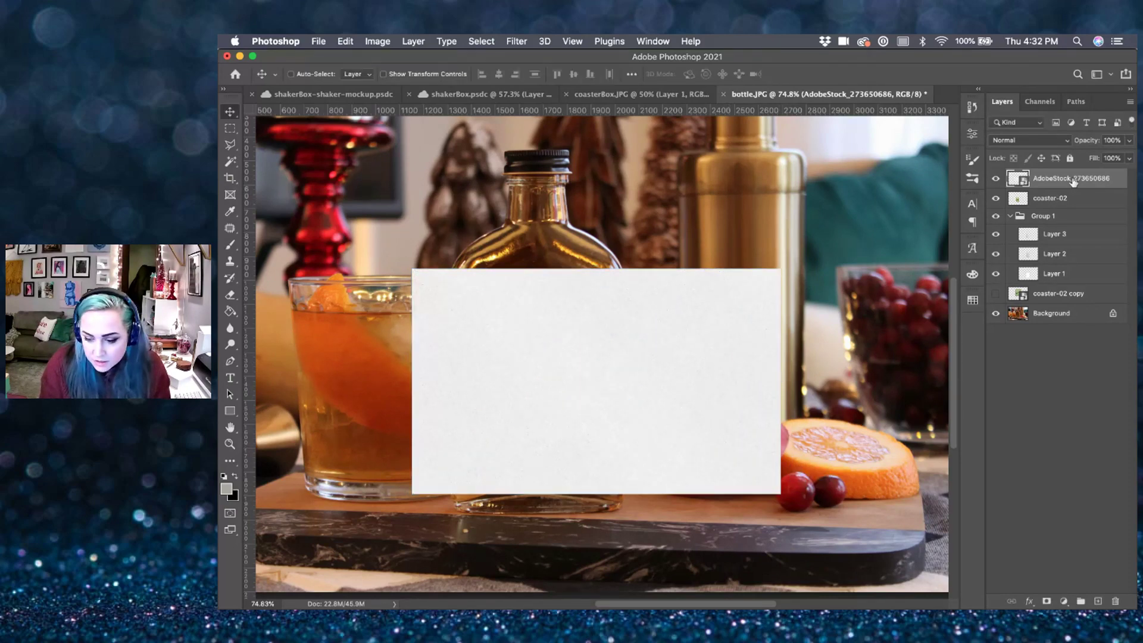
- Clip the paper texture to the coaster-02 layer, set its blend mode to Multiply, and inspect the label up close
right_click(1069, 178)
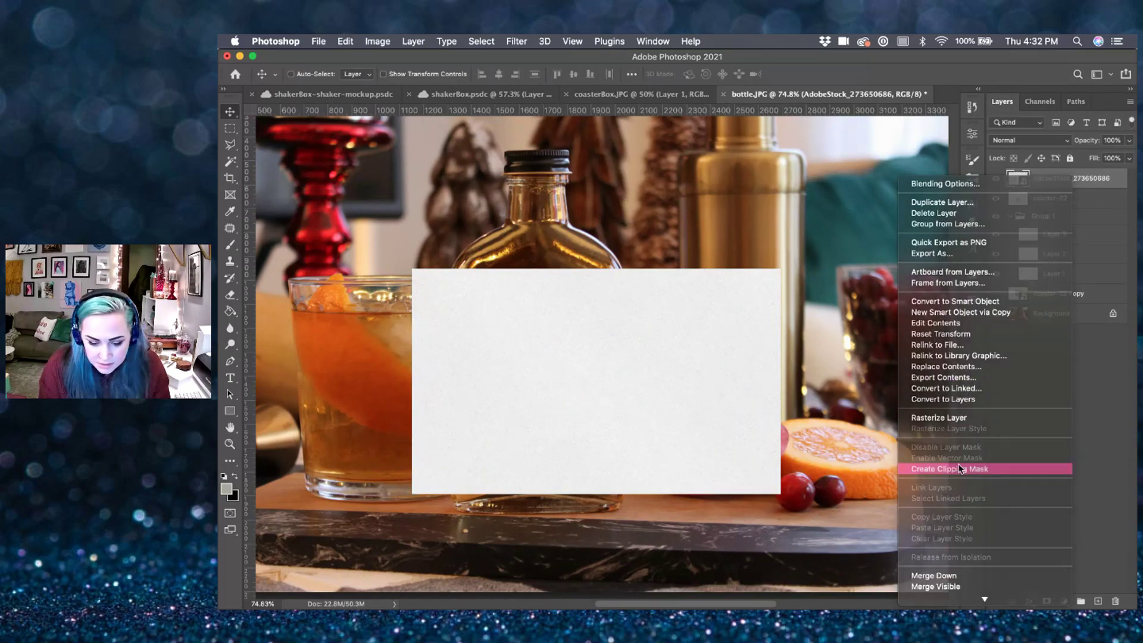
left_click(951, 468)
left_click(1028, 140)
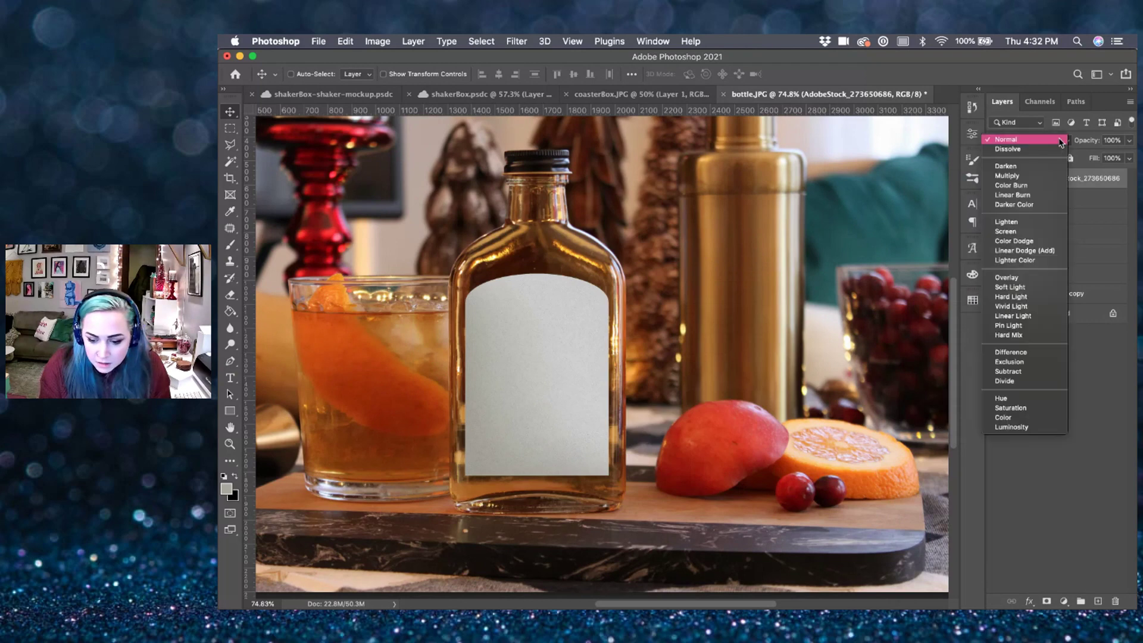
left_click(1015, 169)
scroll(522, 362, "up", 5)
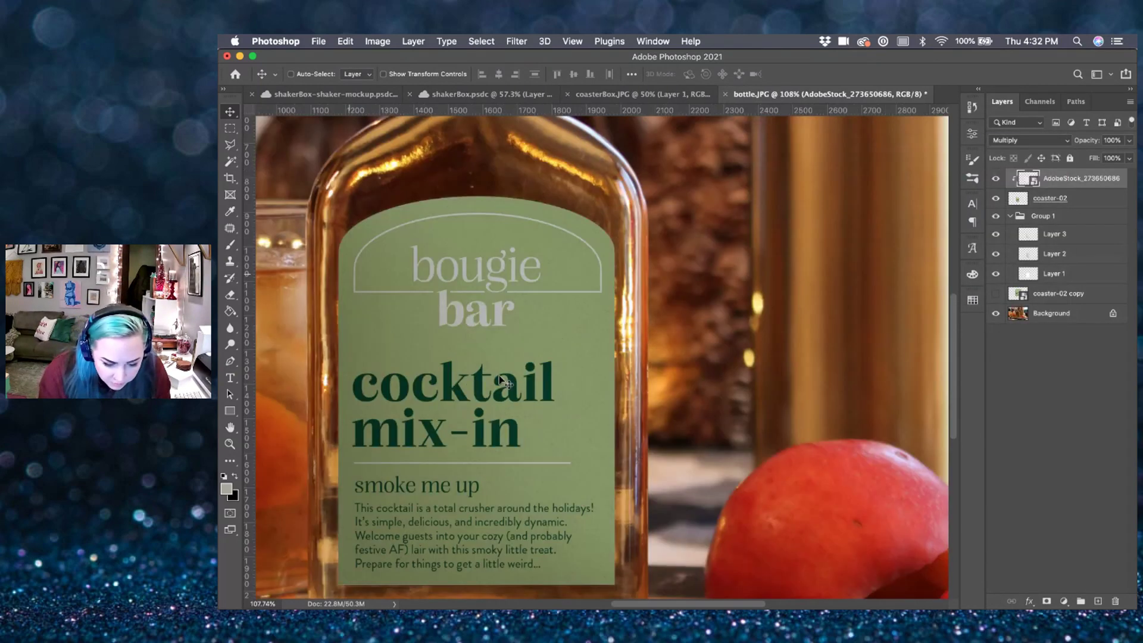
scroll(500, 380, "up", 2)
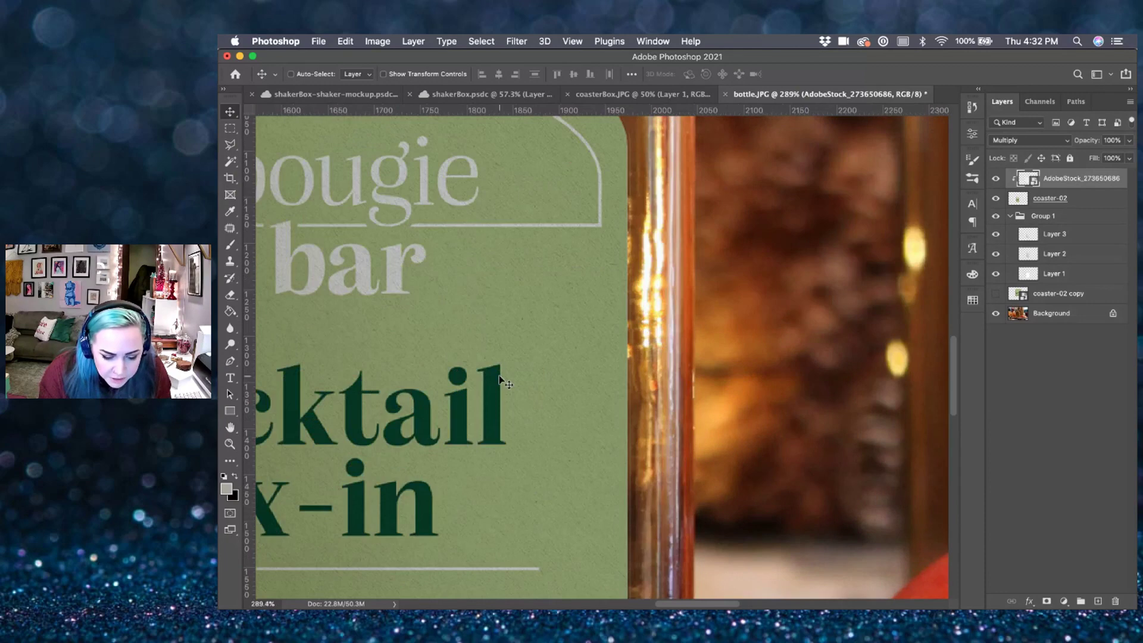
scroll(500, 380, "down", 6)
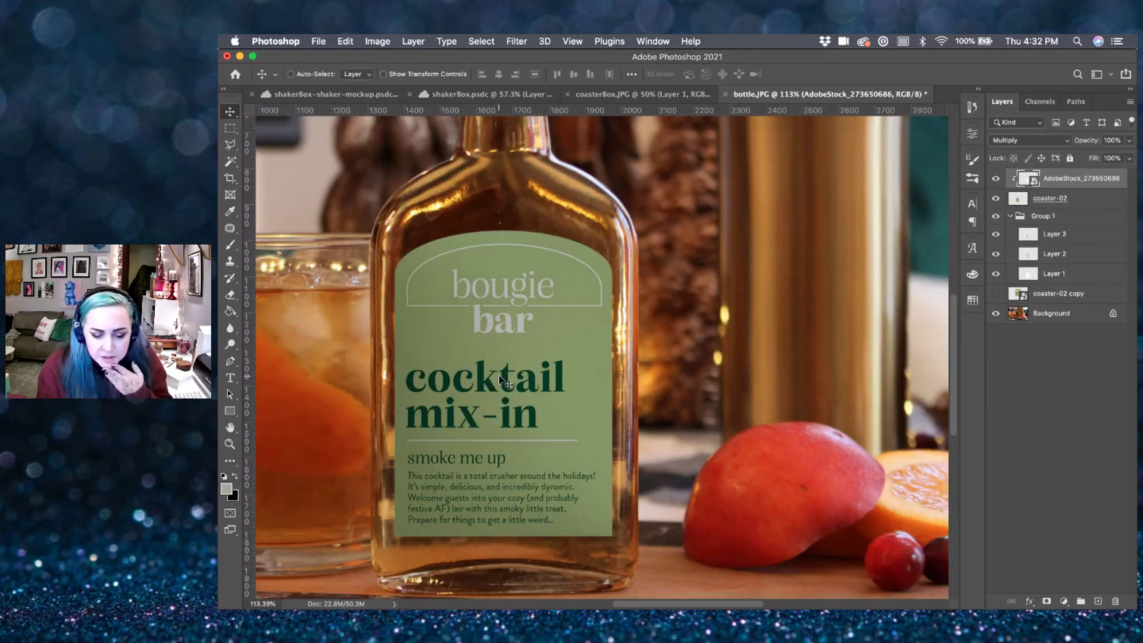
scroll(500, 381, "down", 2)
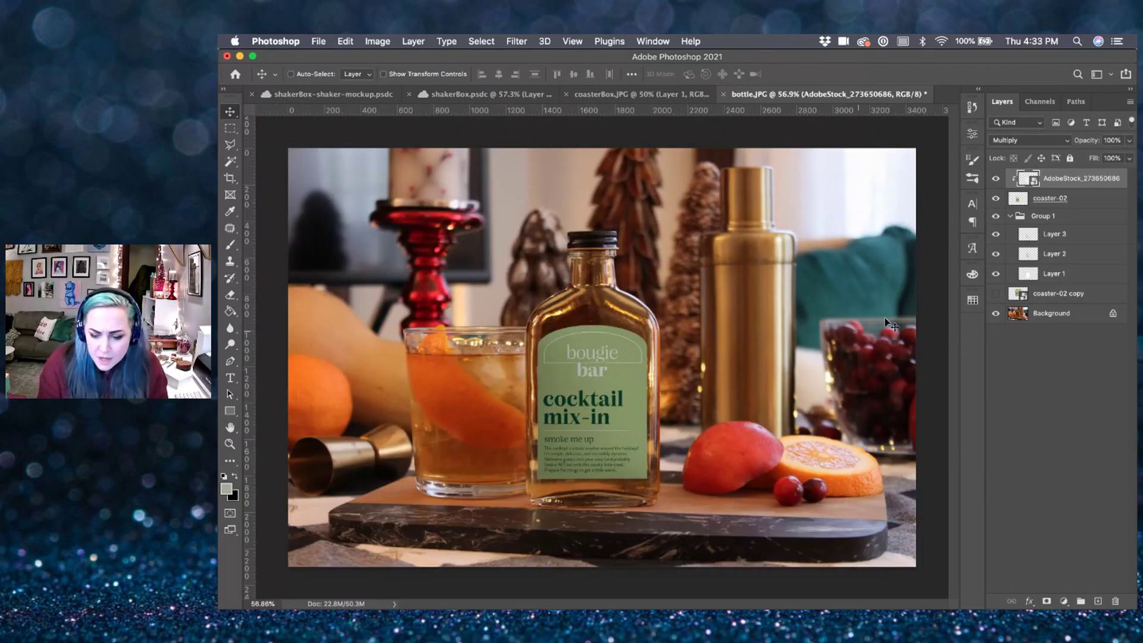
- Soften the arched upper edge of the coaster-02 artwork with the Blur tool, using a brush enlarged to 30 px
left_click(1068, 200)
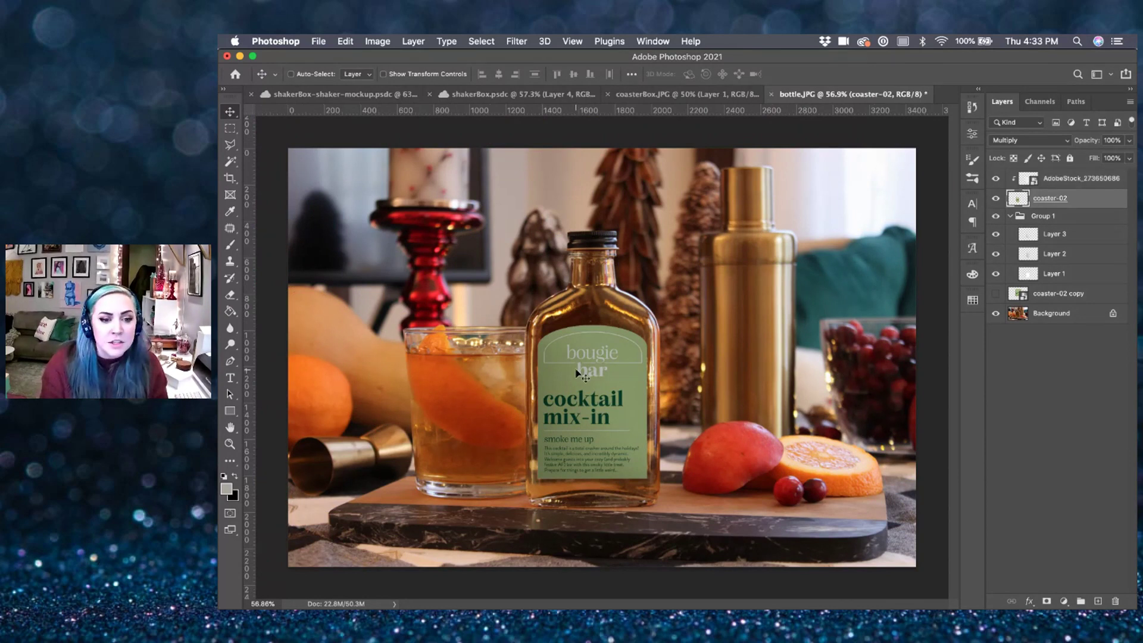
scroll(561, 323, "up", 5)
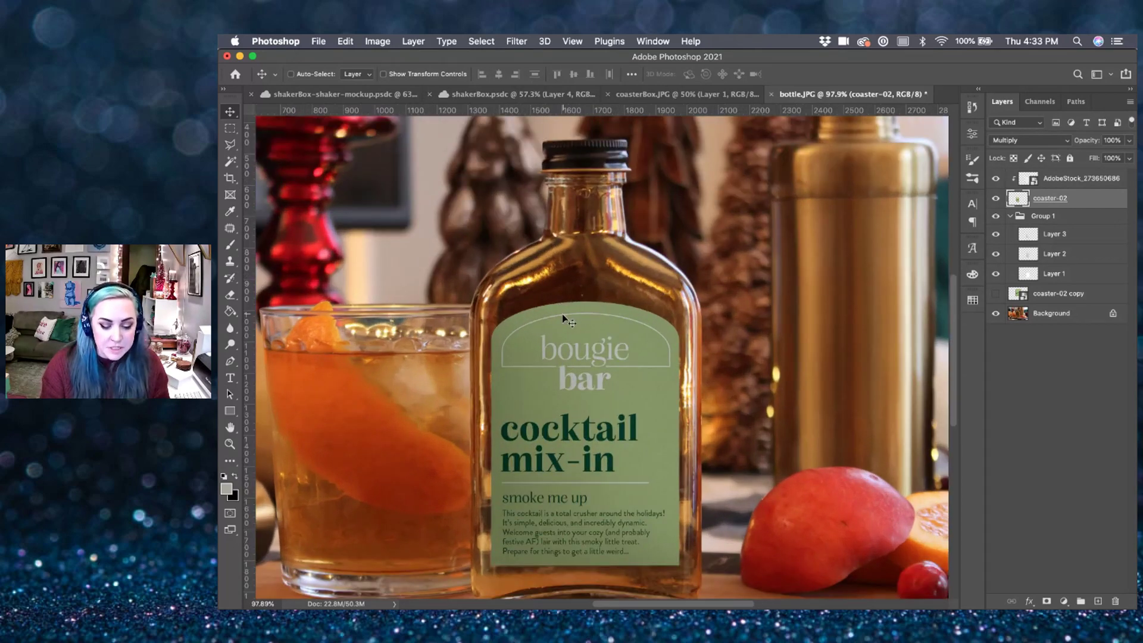
scroll(562, 313, "up", 3)
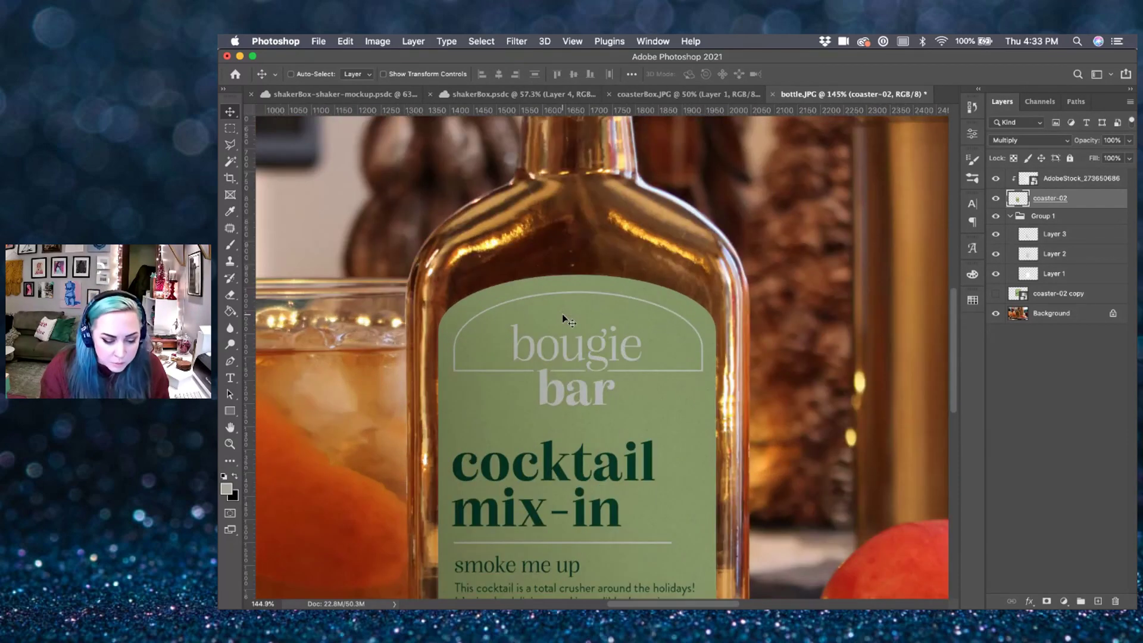
left_click(230, 328)
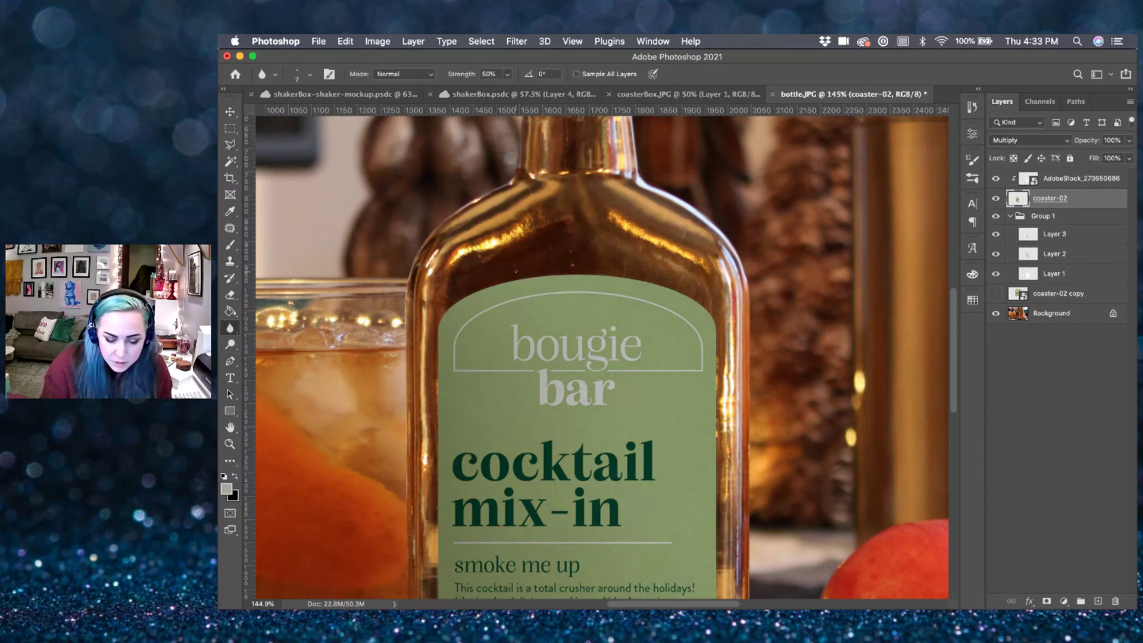
key("bracketright")
key("bracketright")
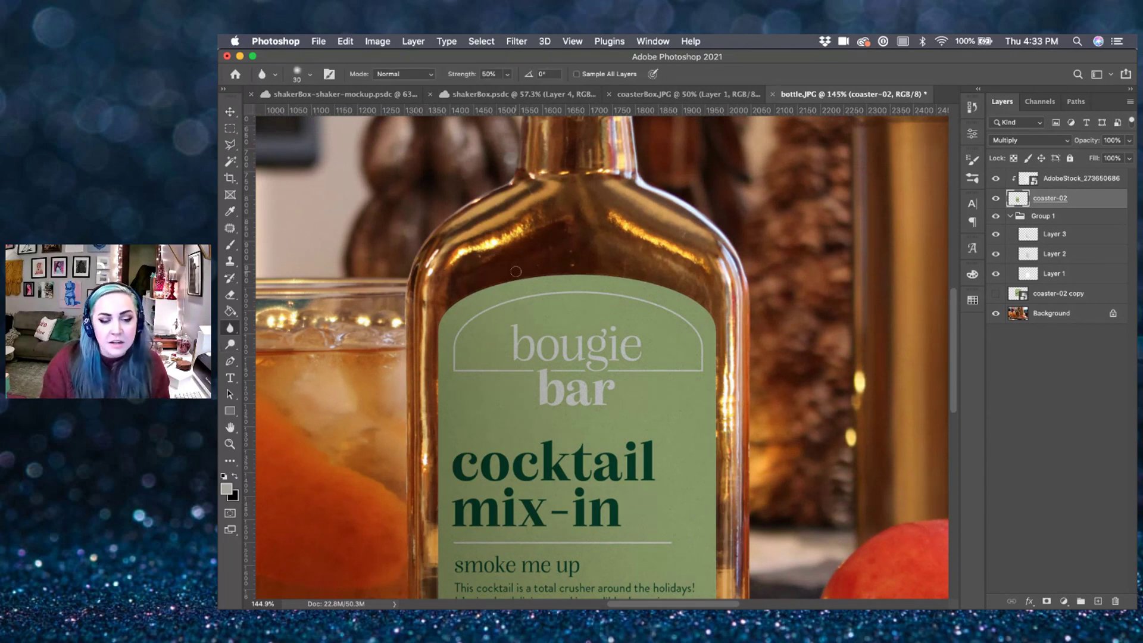
scroll(602, 357, "up", 2)
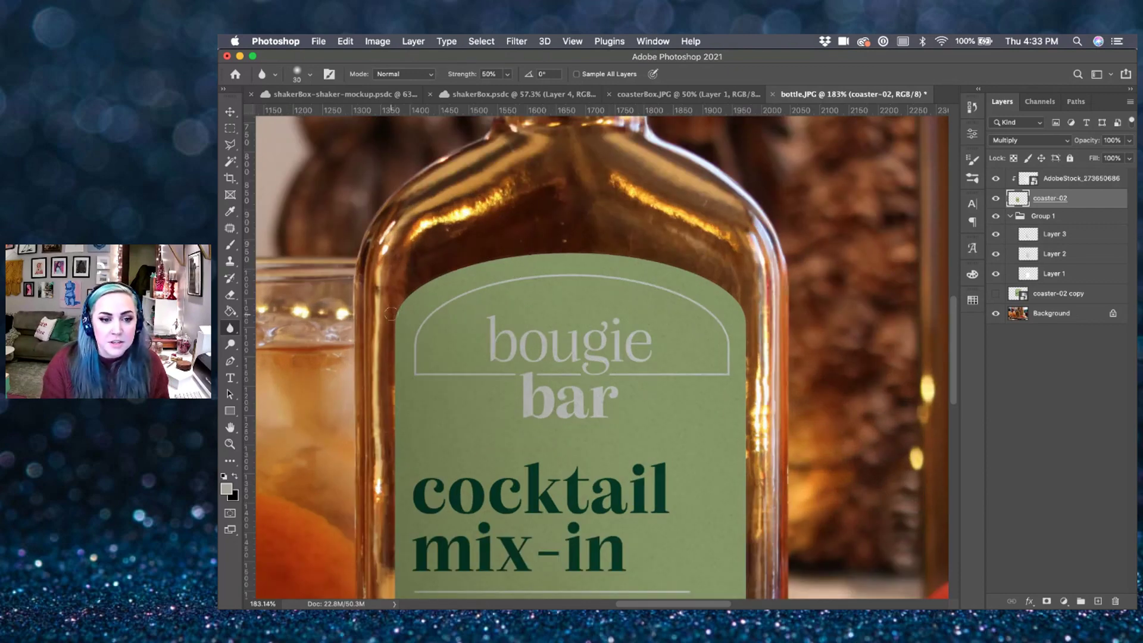
mouse_move(393, 315)
left_mouse_down()
mouse_move(417, 285)
mouse_move(460, 263)
mouse_move(587, 248)
left_mouse_up()
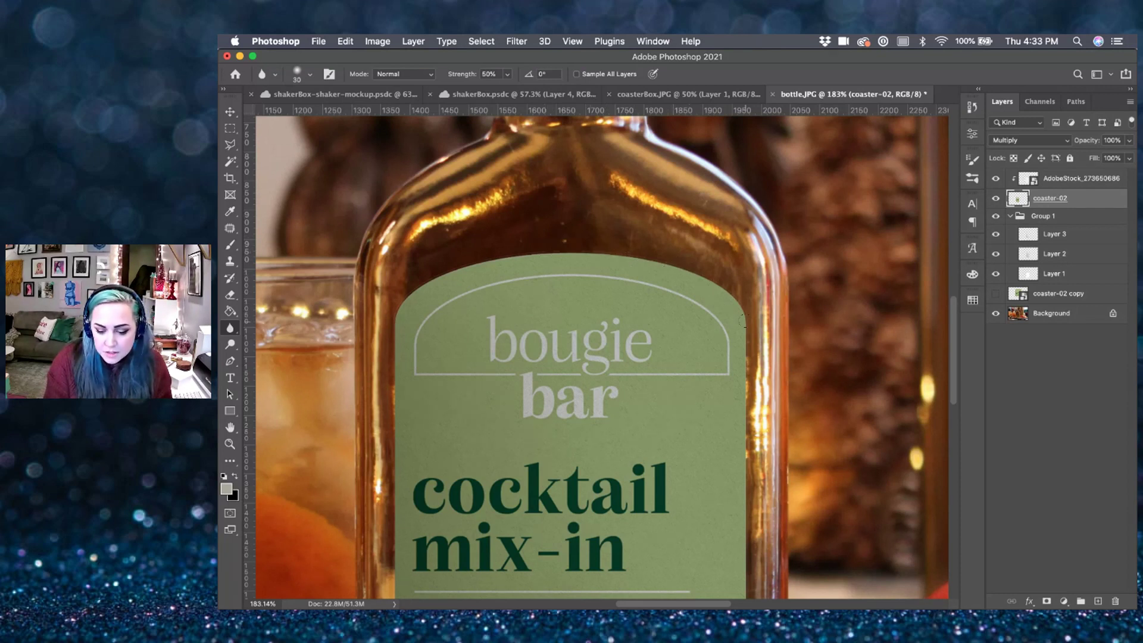
- Blur the remaining straight edges of the coaster-02 artwork along the label's right, bottom and left sides
scroll(739, 458, "down", 3)
scroll(739, 458, "right", 3)
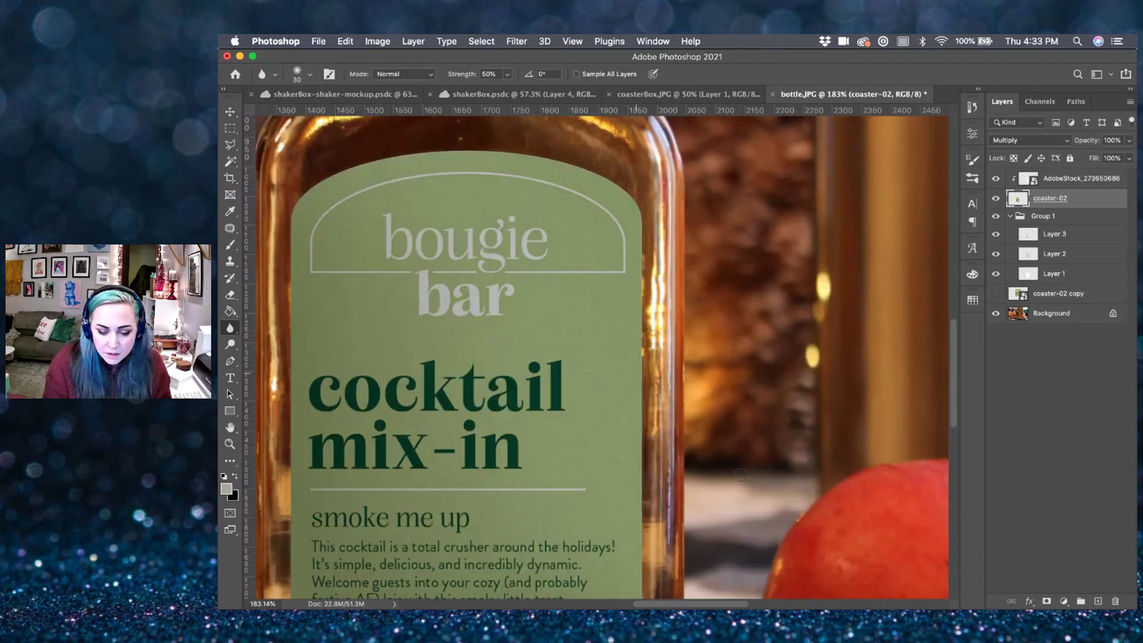
scroll(740, 475, "down", 1)
scroll(740, 474, "right", 1)
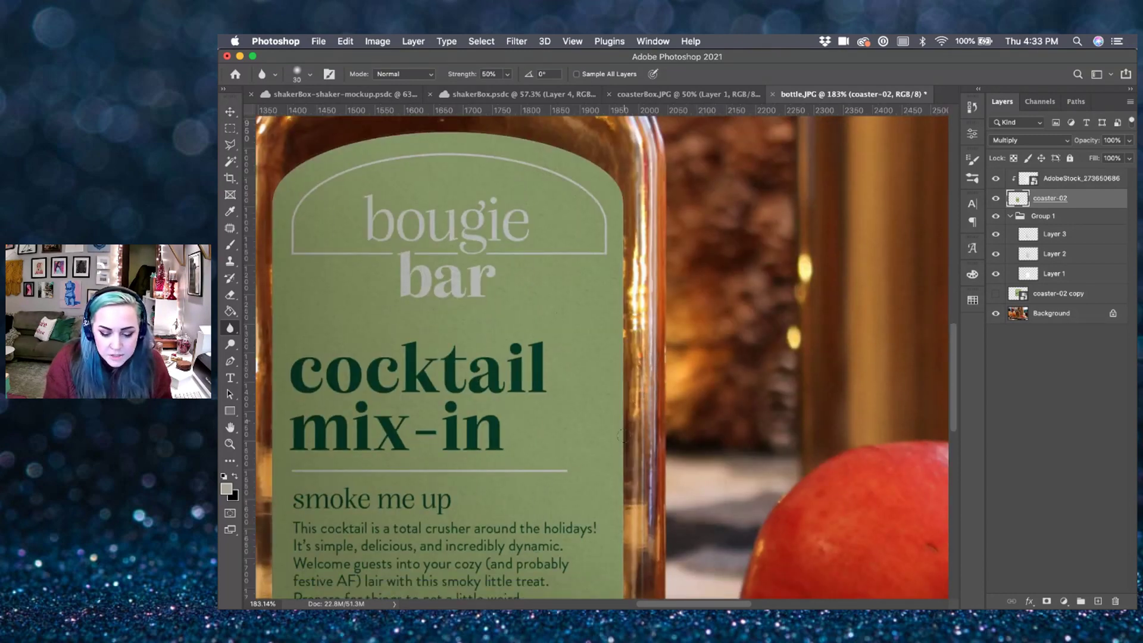
scroll(619, 448, "down", 5)
scroll(619, 448, "left", 2)
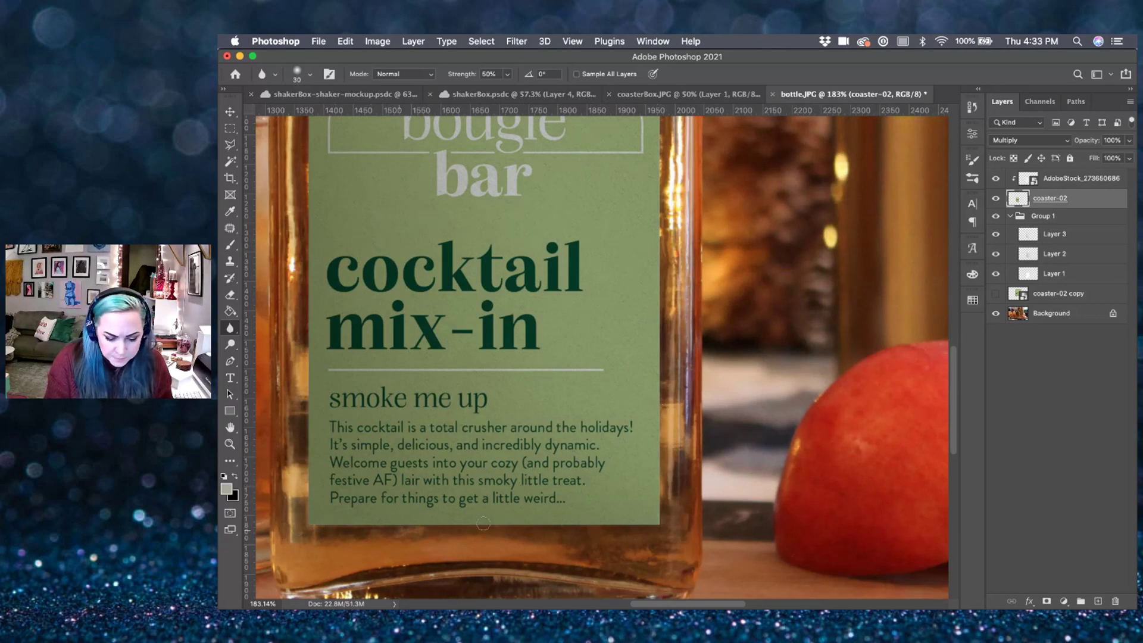
scroll(369, 392, "left", 3)
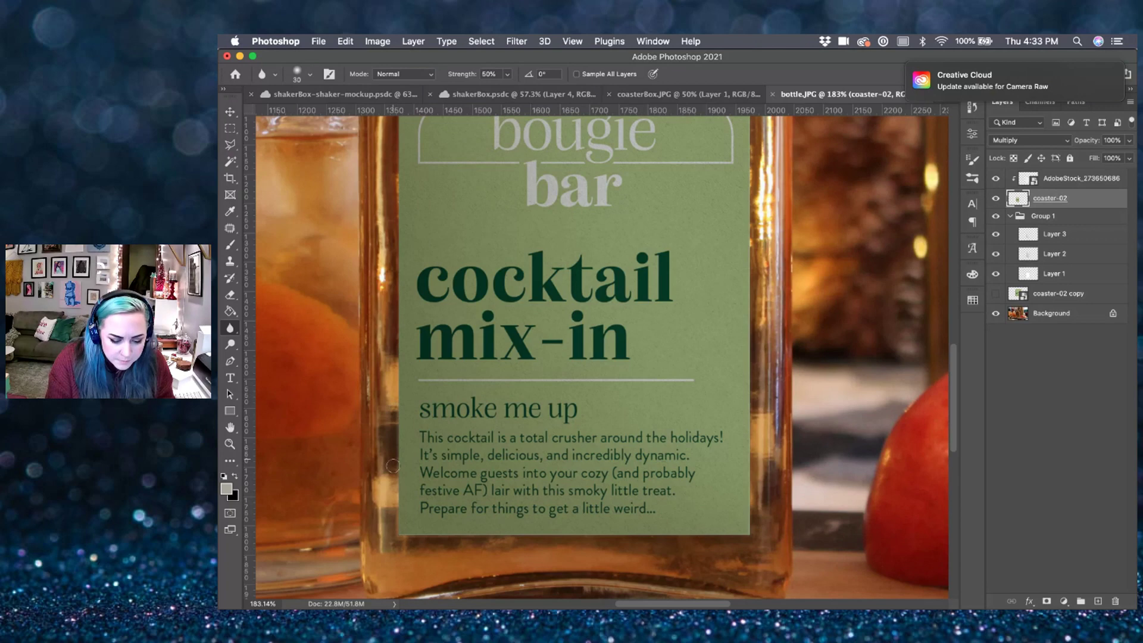
scroll(388, 458, "up", 5)
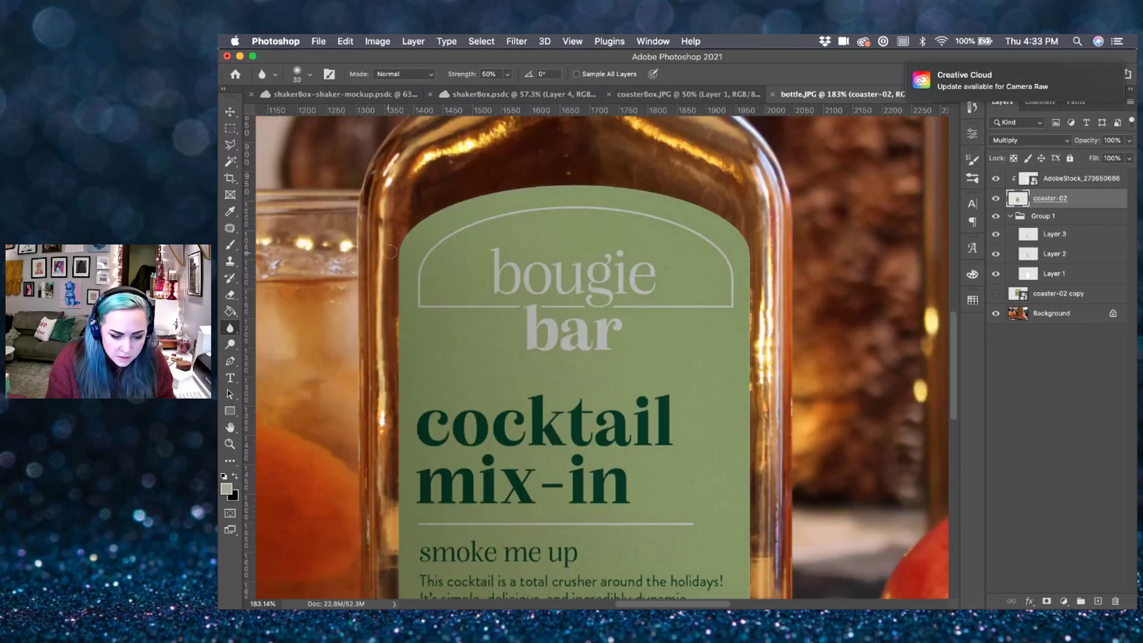
- Collapse Group 1, duplicate it directly beneath the original, and hide the duplicate as a backup
left_click(1065, 217)
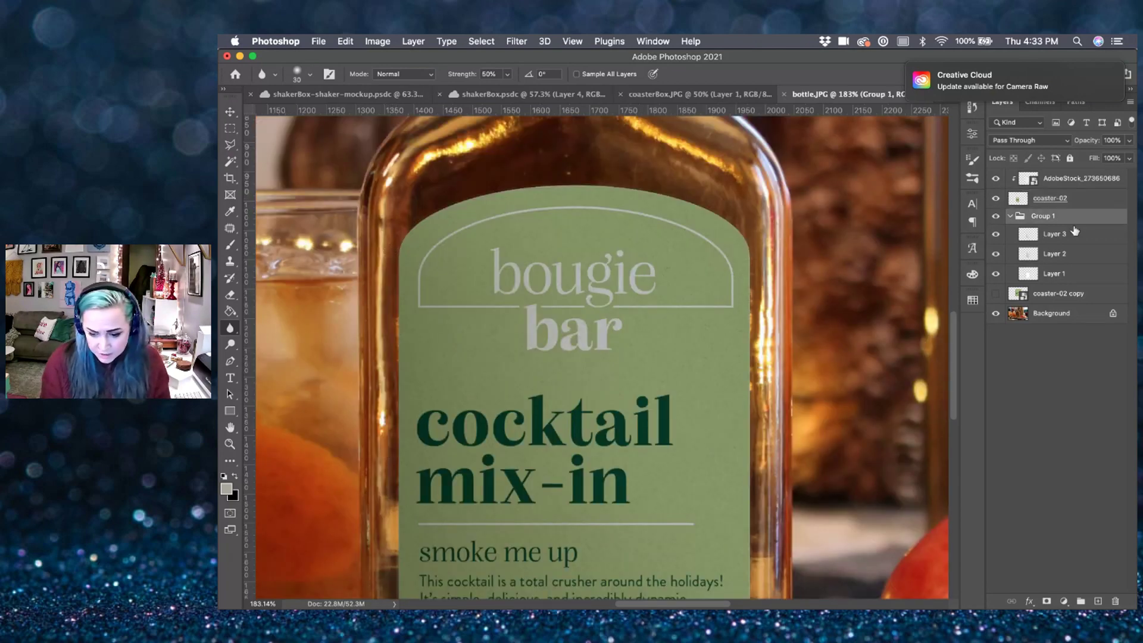
left_click(1010, 216)
left_click_drag(1074, 220, 1072, 231, "alt")
left_click(995, 232)
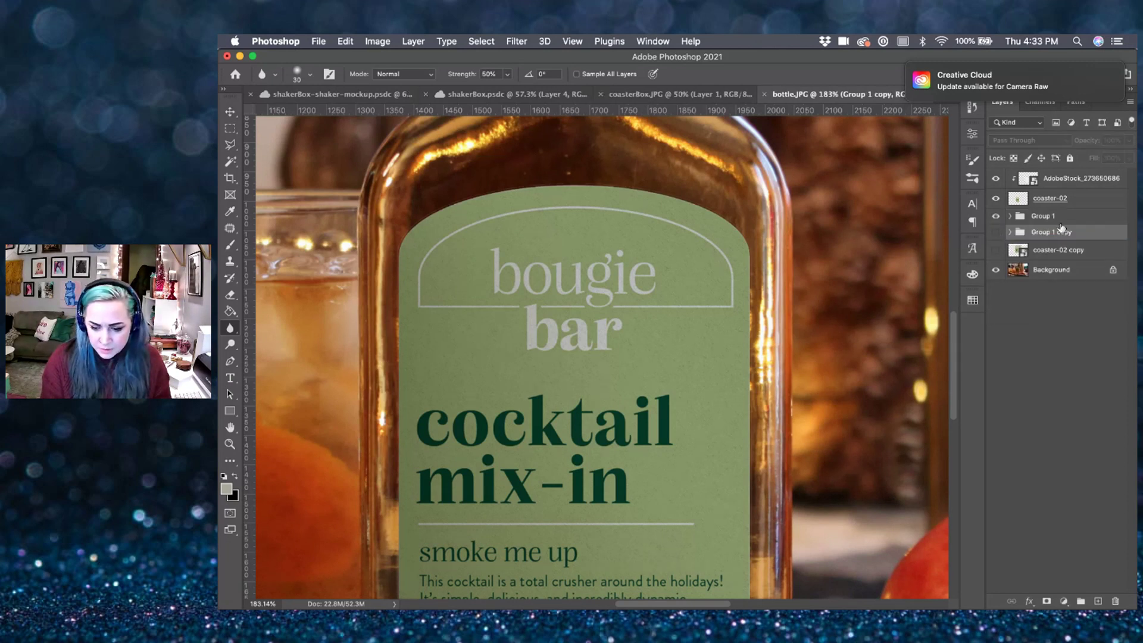
- Merge the original Group 1 into a single layer
left_click(1072, 217)
right_click(1071, 219)
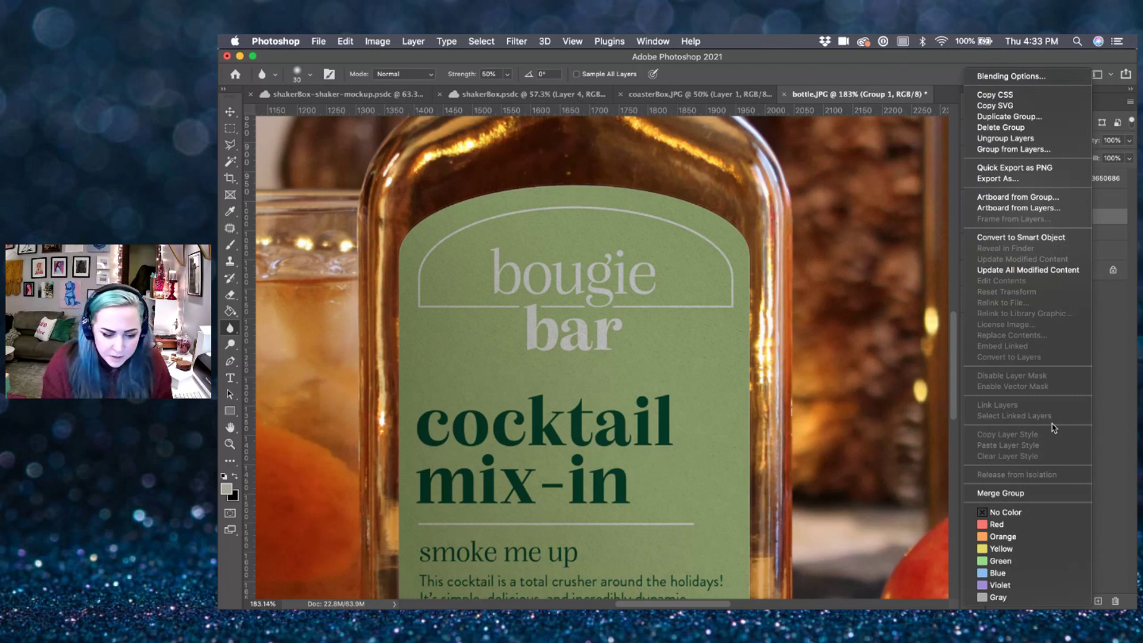
left_click(1006, 494)
- Blur the arched top and upper right edge of the merged Group 1 label layer
left_click_drag(457, 197, 582, 188)
key("super+equal")
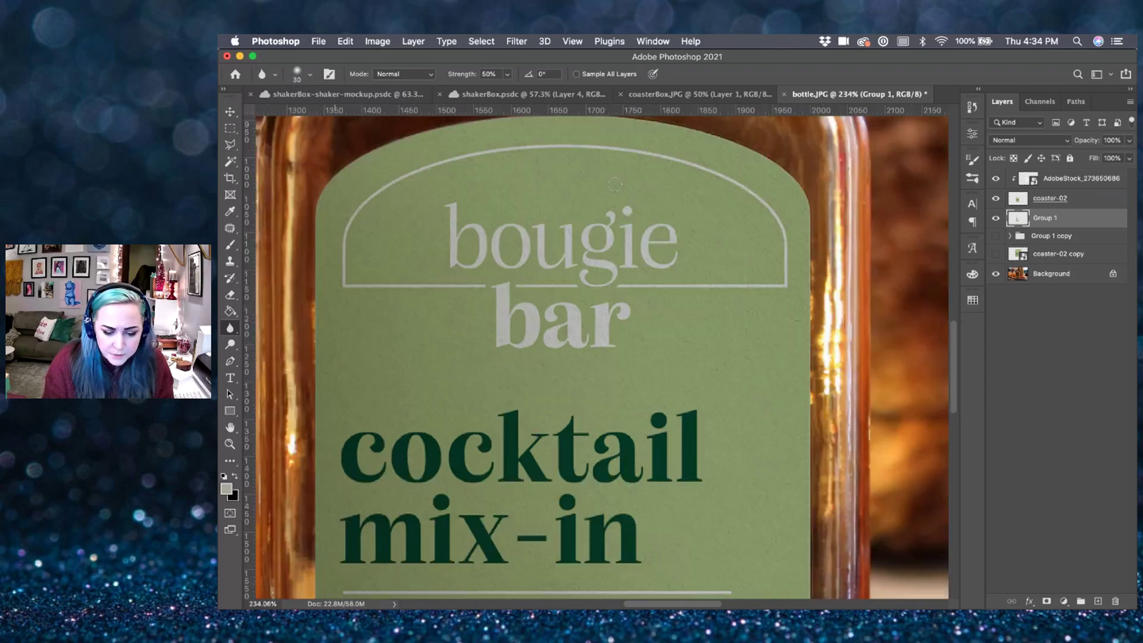
scroll(615, 185, "up", 5)
scroll(614, 184, "up", 4)
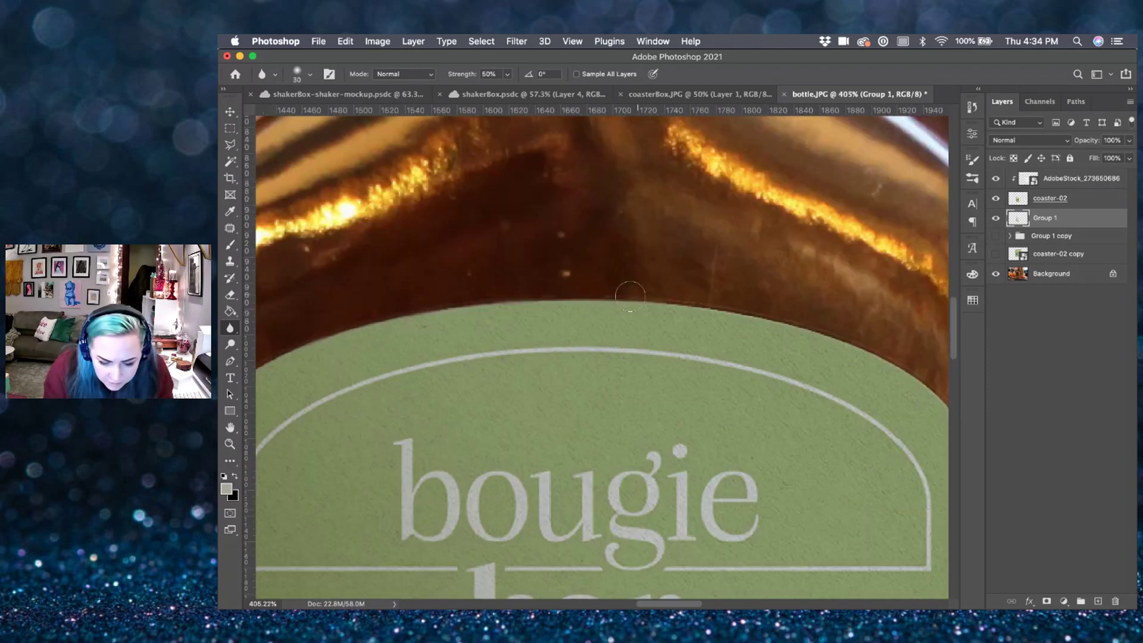
mouse_move(711, 306)
left_mouse_down()
mouse_move(792, 313)
mouse_move(818, 340)
mouse_move(851, 342)
left_mouse_up()
scroll(851, 341, "right", 5)
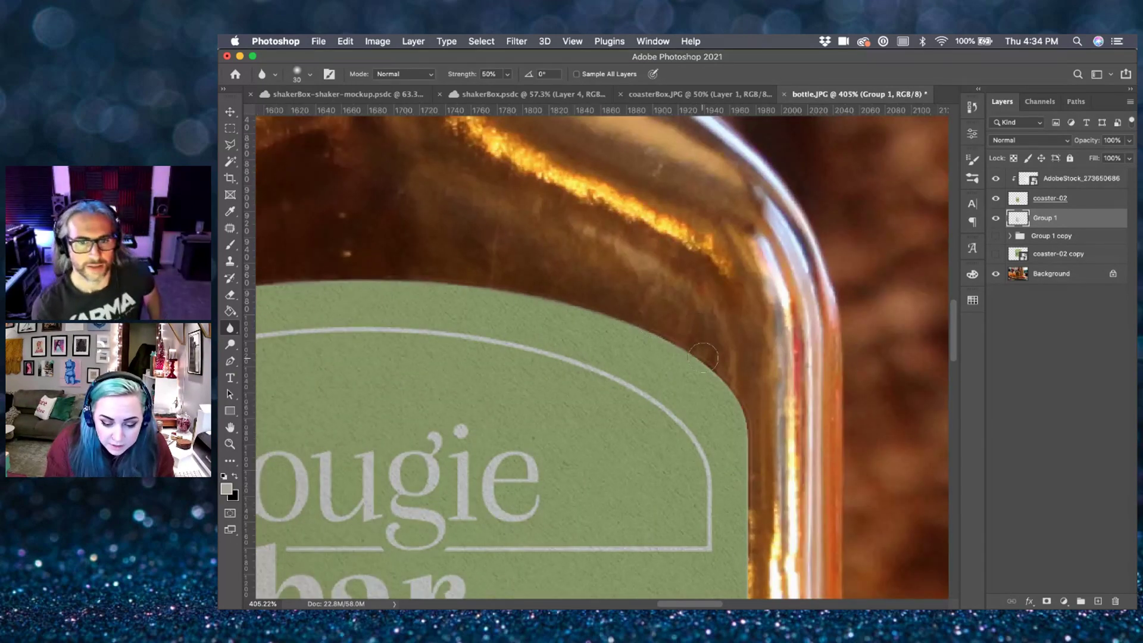
scroll(745, 444, "down", 5)
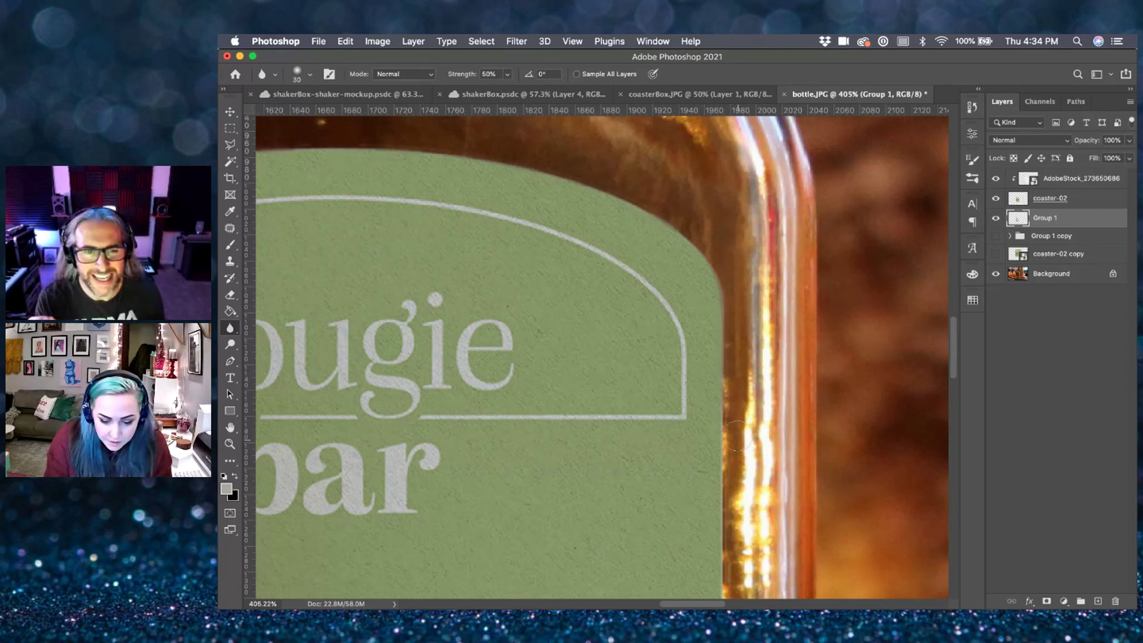
scroll(727, 505, "down", 3)
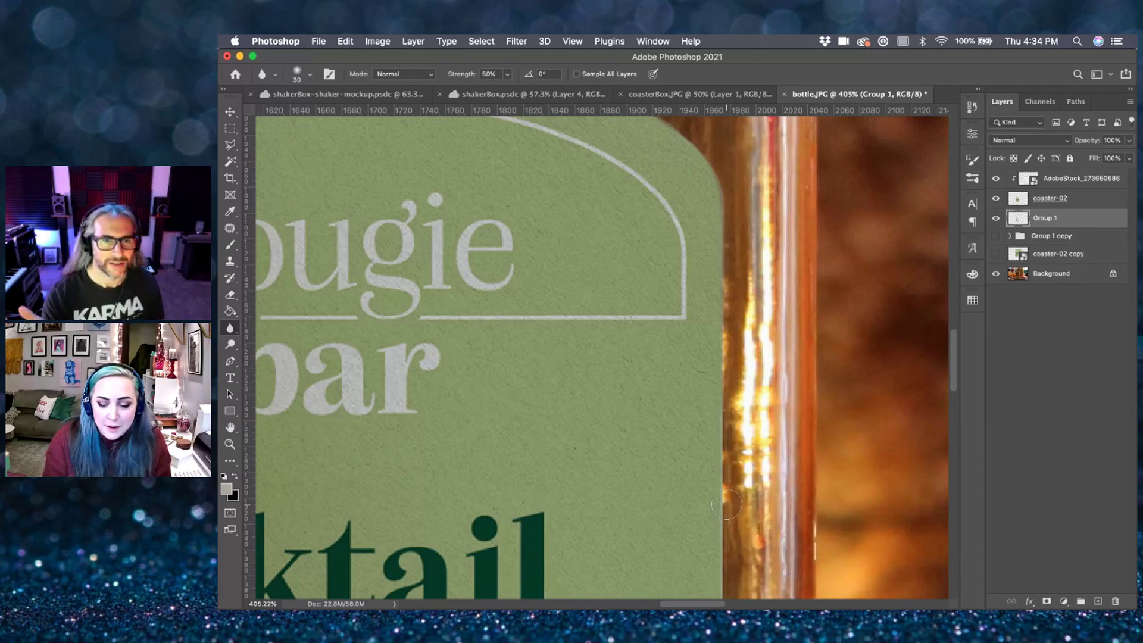
scroll(726, 504, "down", 3)
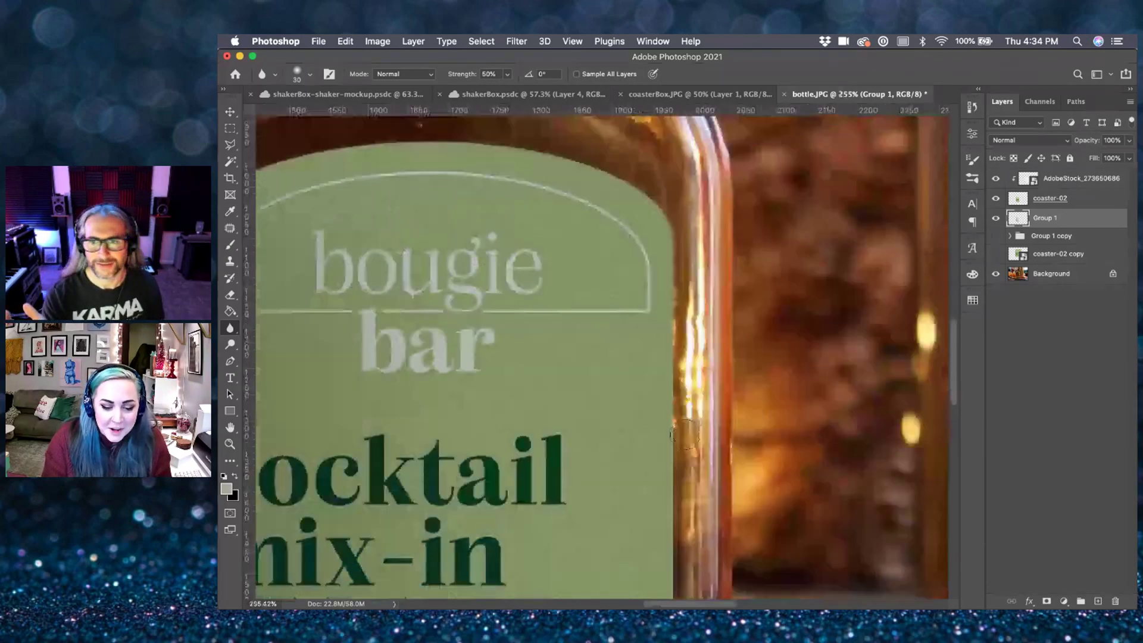
scroll(685, 433, "down", 2)
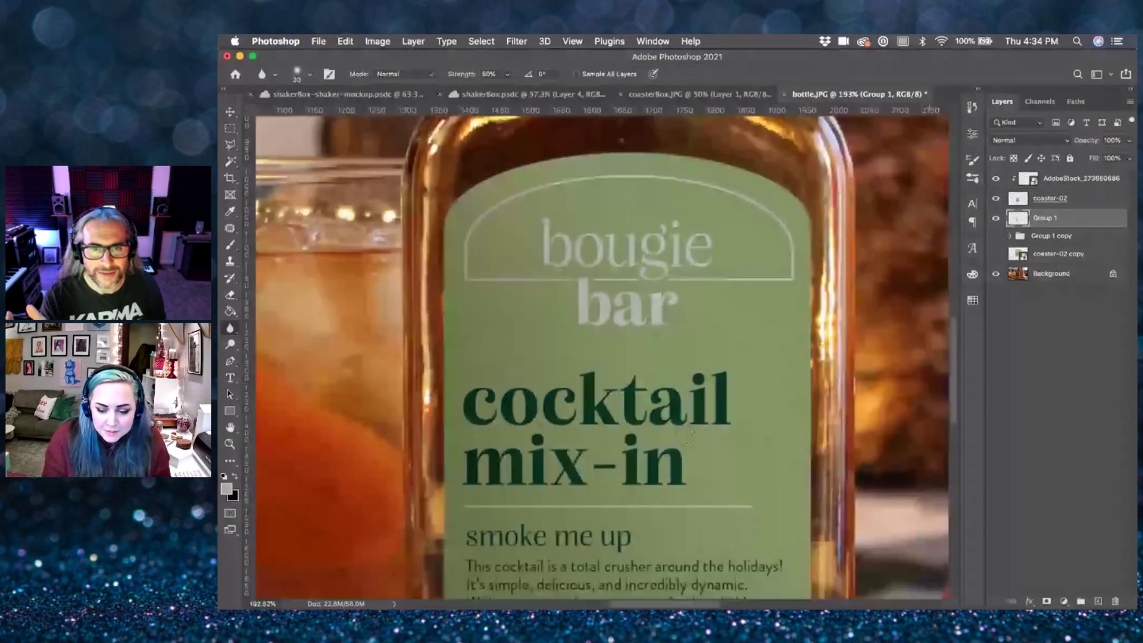
scroll(686, 433, "down", 2)
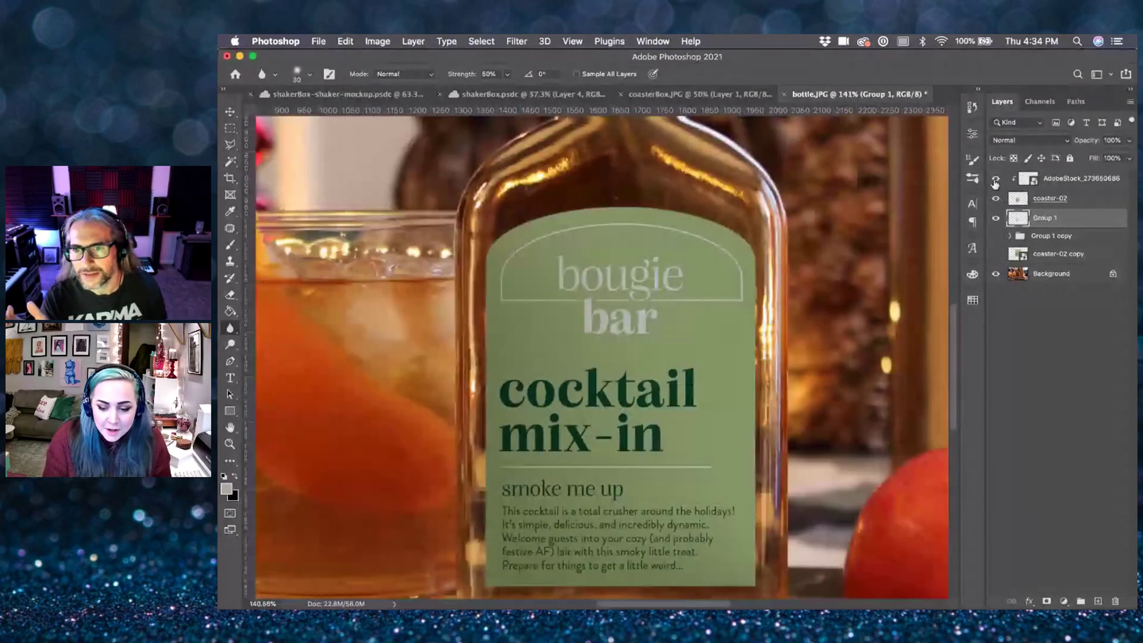
- Preview the AdobeStock_273650686 paper texture in Normal blend mode, and return it to Multiply
left_click(1058, 178)
left_click(1030, 140)
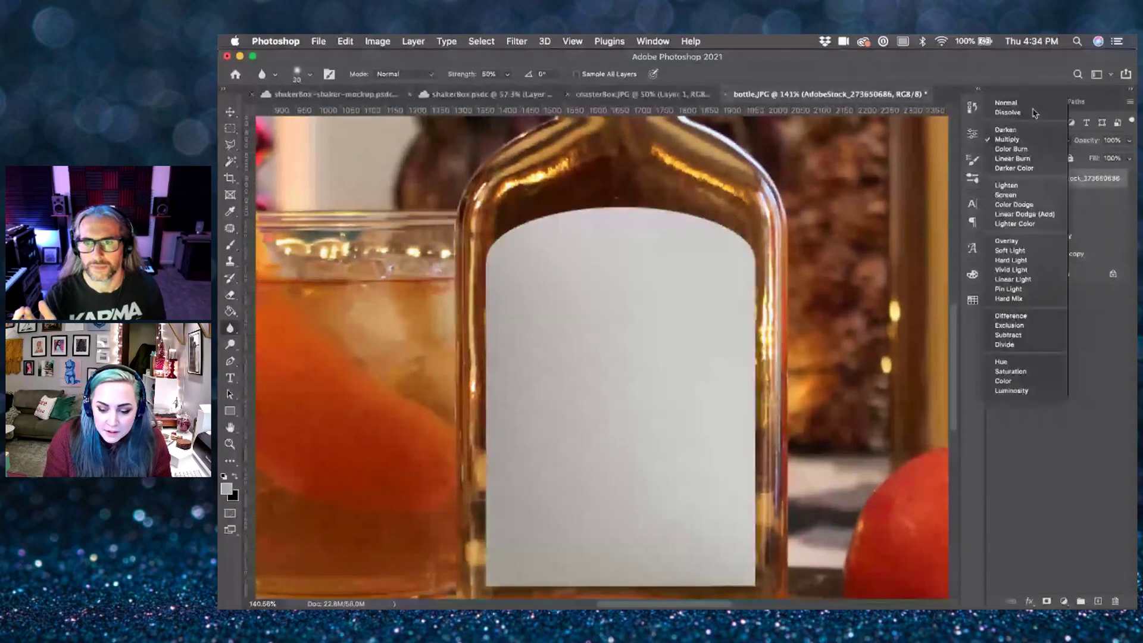
left_click(1033, 107)
left_click(1027, 140)
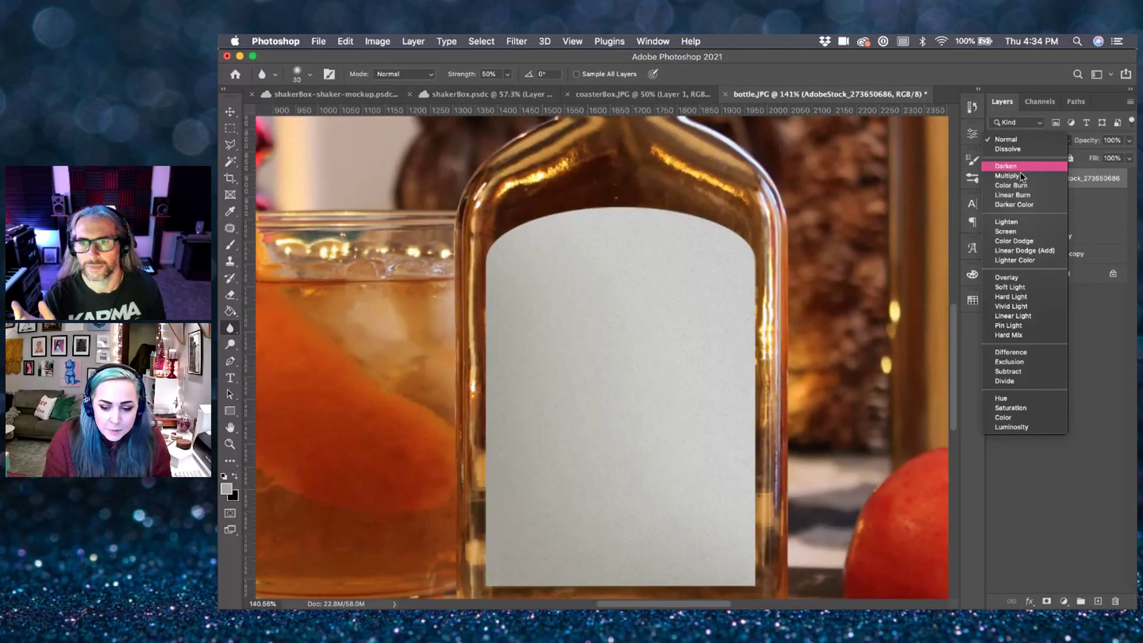
left_click(1022, 176)
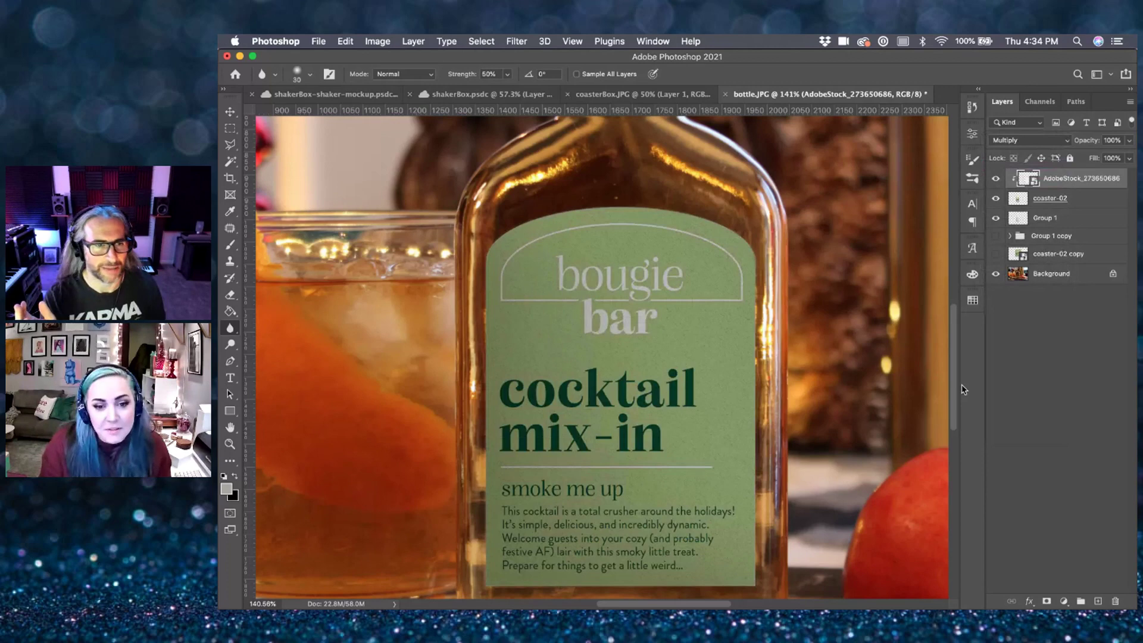
- Blur the lower right corner and bottom edge of the Group 1 label layer
scroll(774, 286, "down", 5)
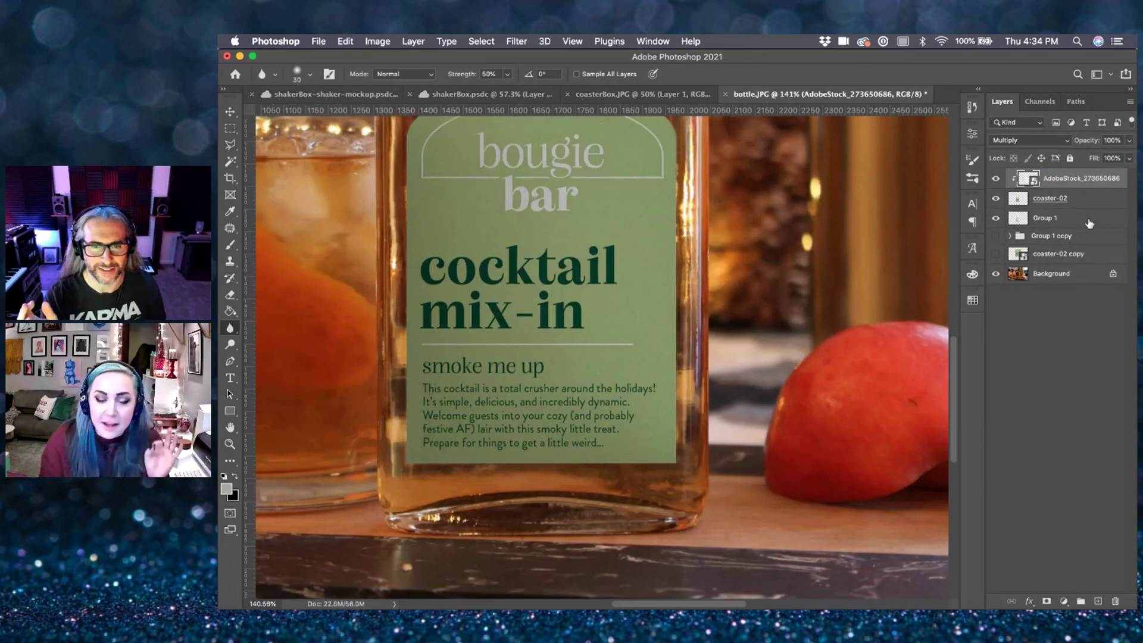
left_click(1047, 218)
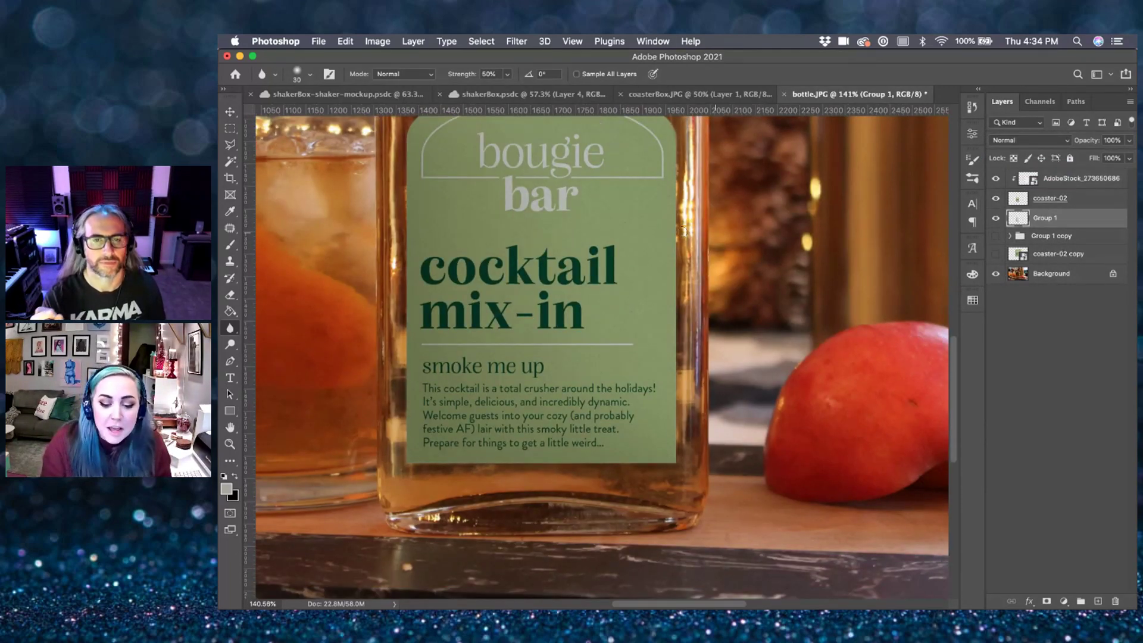
scroll(758, 223, "up", 5)
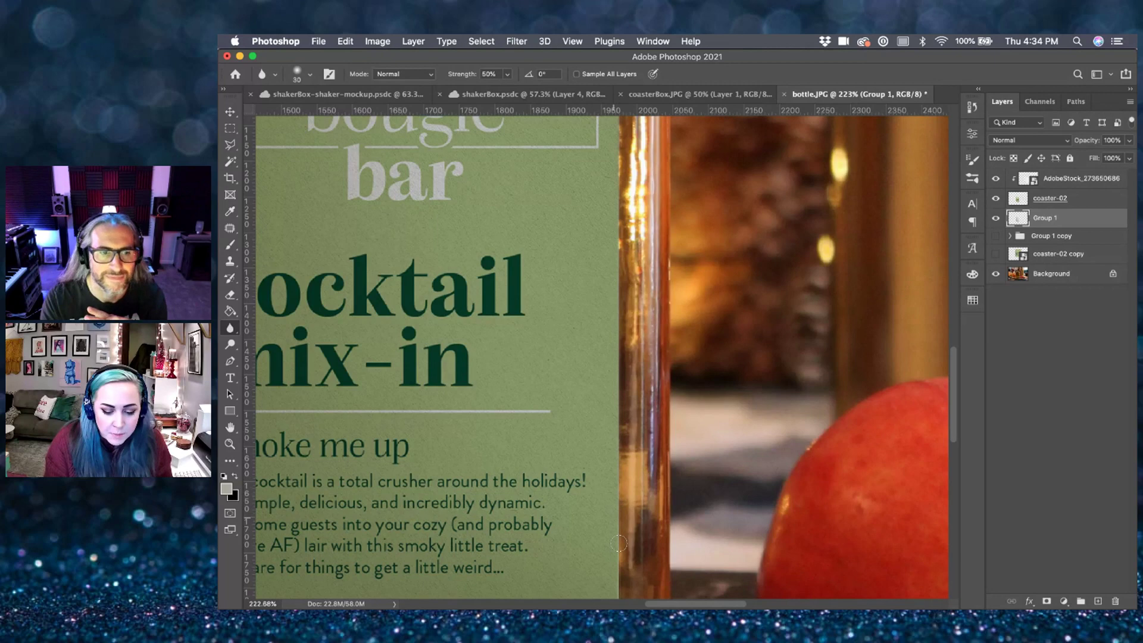
scroll(611, 577, "down", 5)
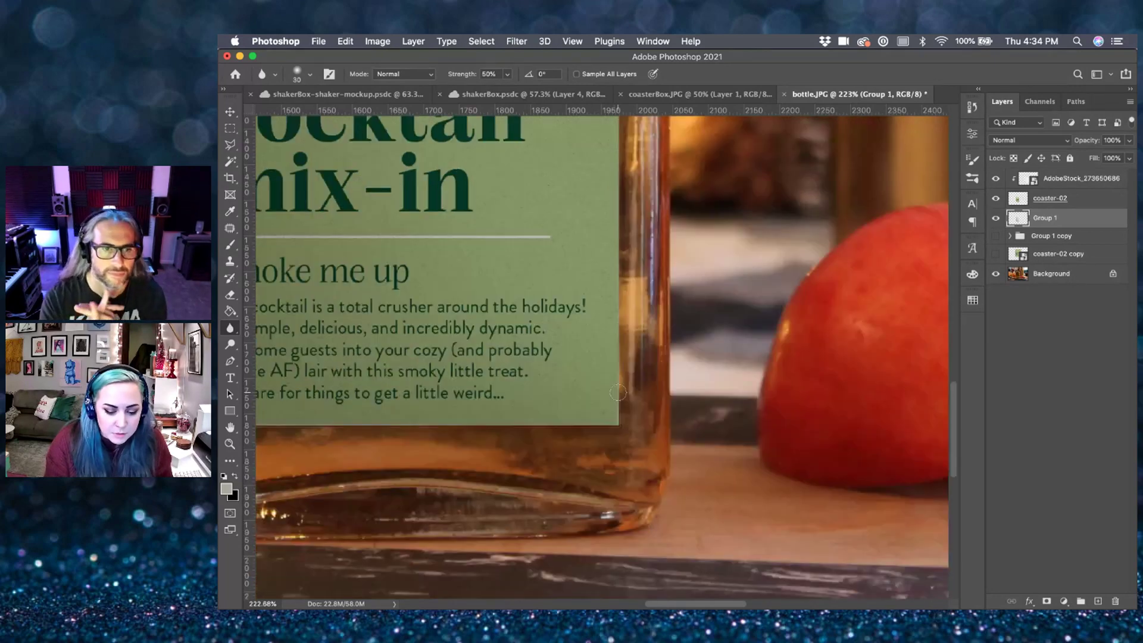
mouse_move(622, 419)
left_mouse_down()
mouse_move(498, 429)
mouse_move(571, 430)
left_mouse_up()
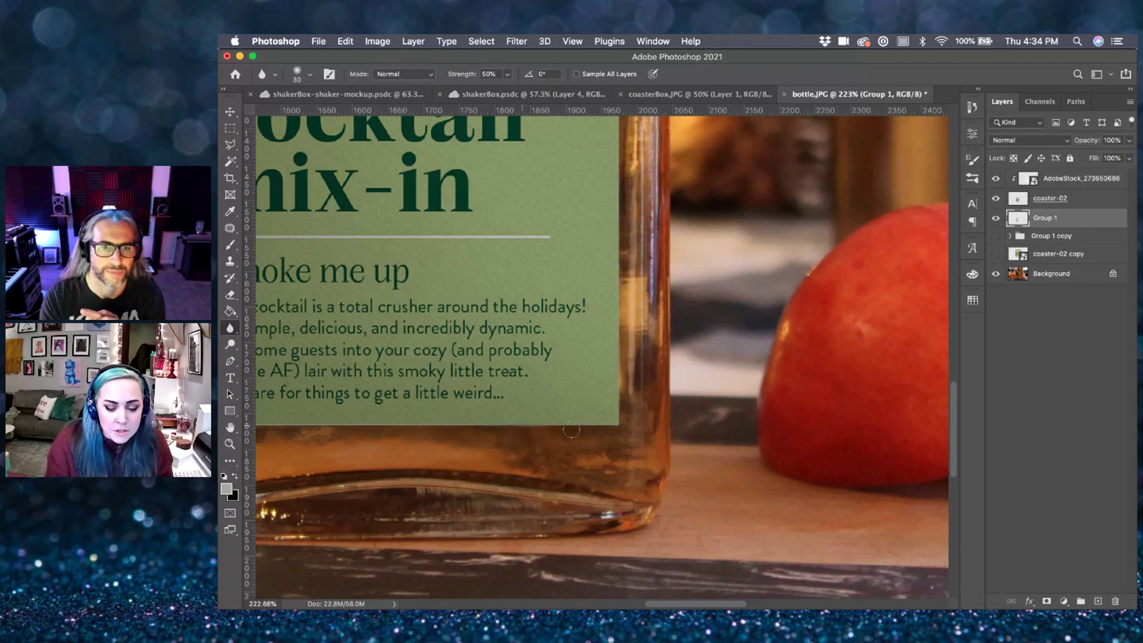
scroll(424, 433, "left", 5)
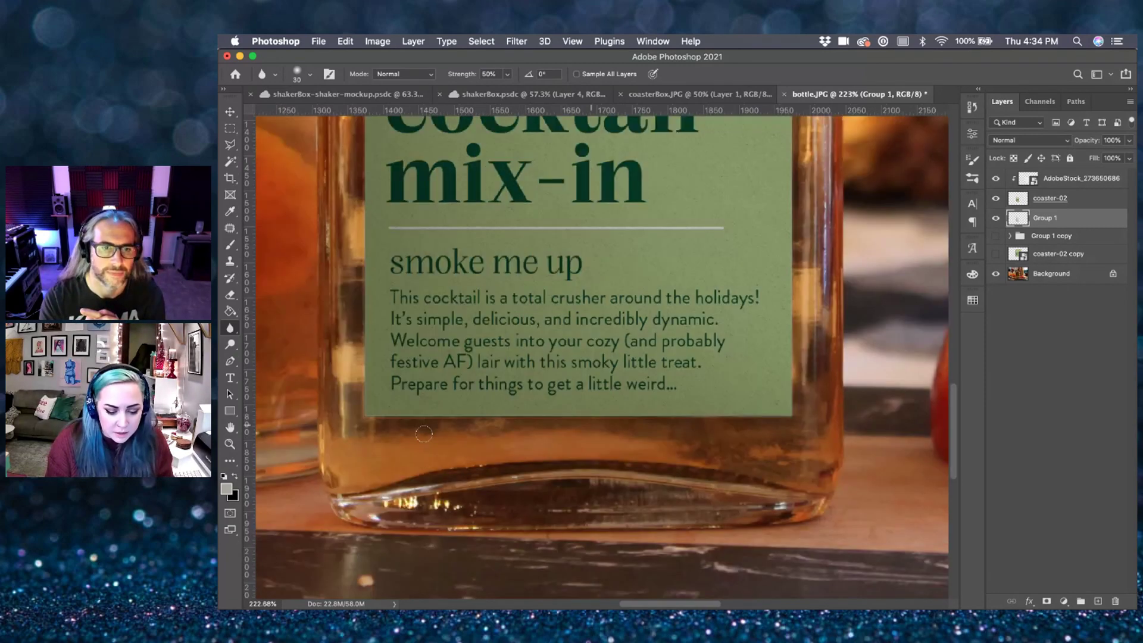
scroll(423, 433, "left", 1)
left_click_drag(545, 419, 718, 420)
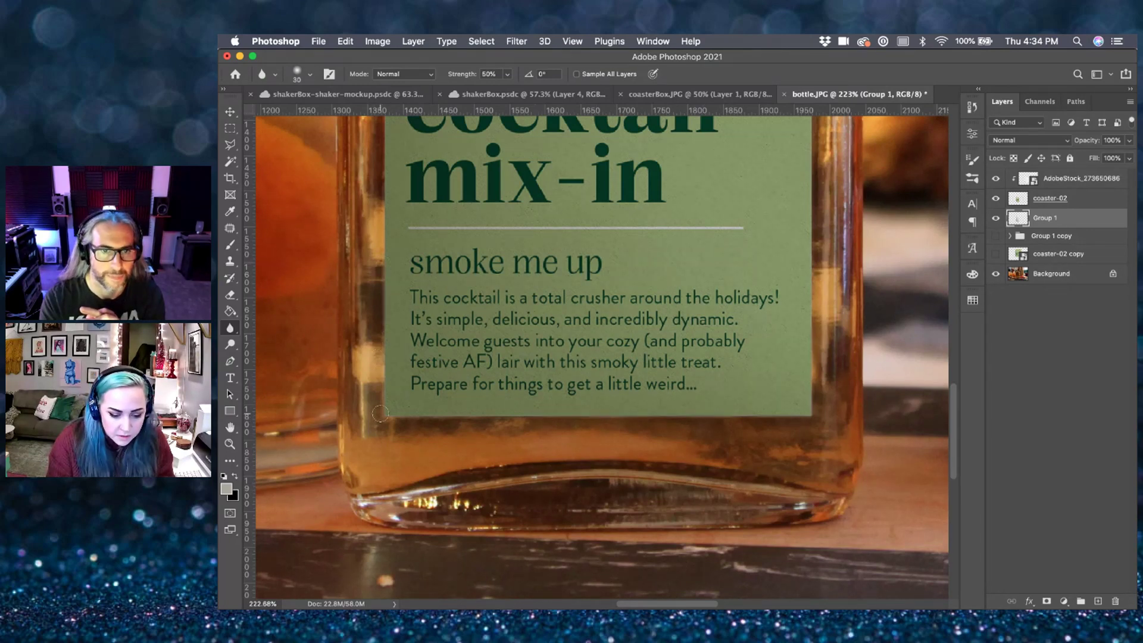
- Blur the straight side edges of the Group 1 label layer
scroll(761, 341, "up", 4)
scroll(761, 342, "left", 4)
left_click_drag(898, 254, 887, 415)
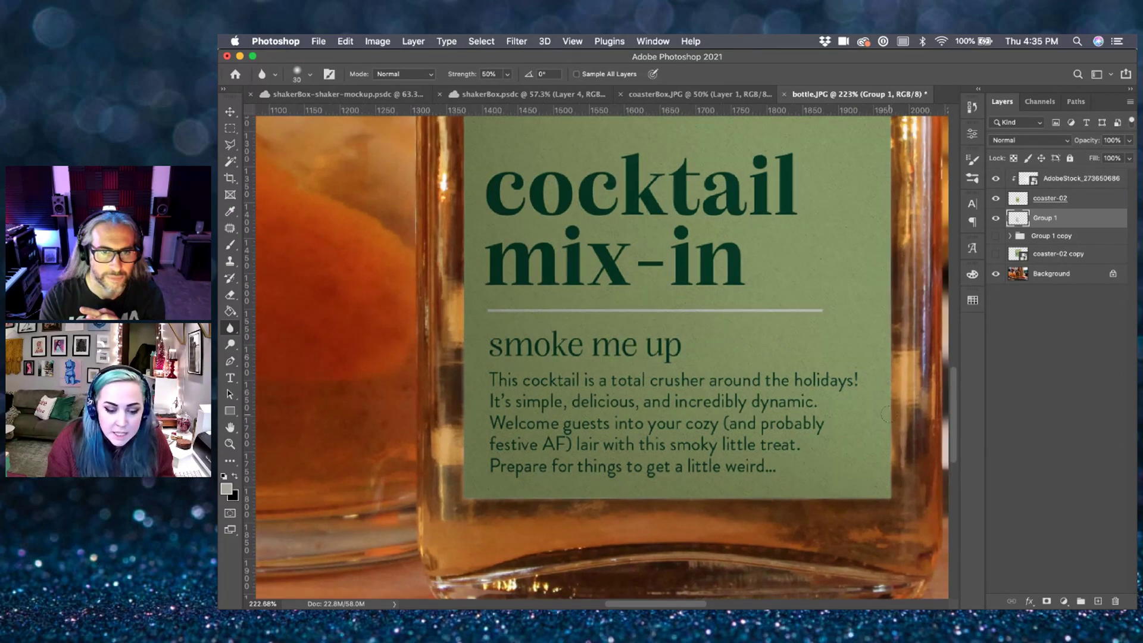
scroll(461, 277, "up", 3)
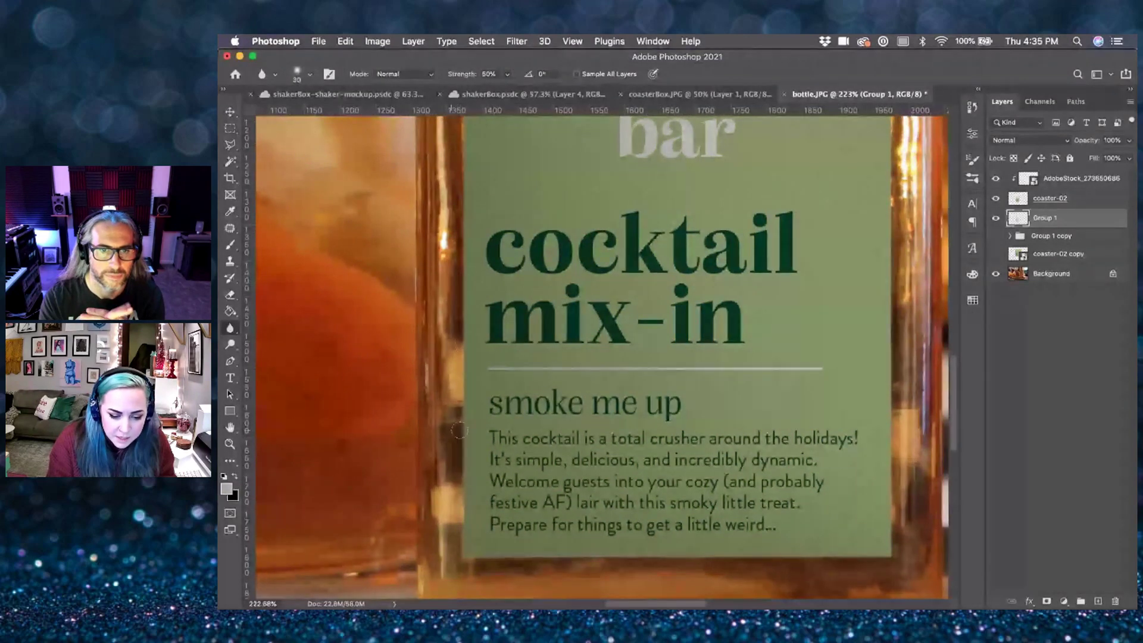
scroll(457, 304, "up", 2)
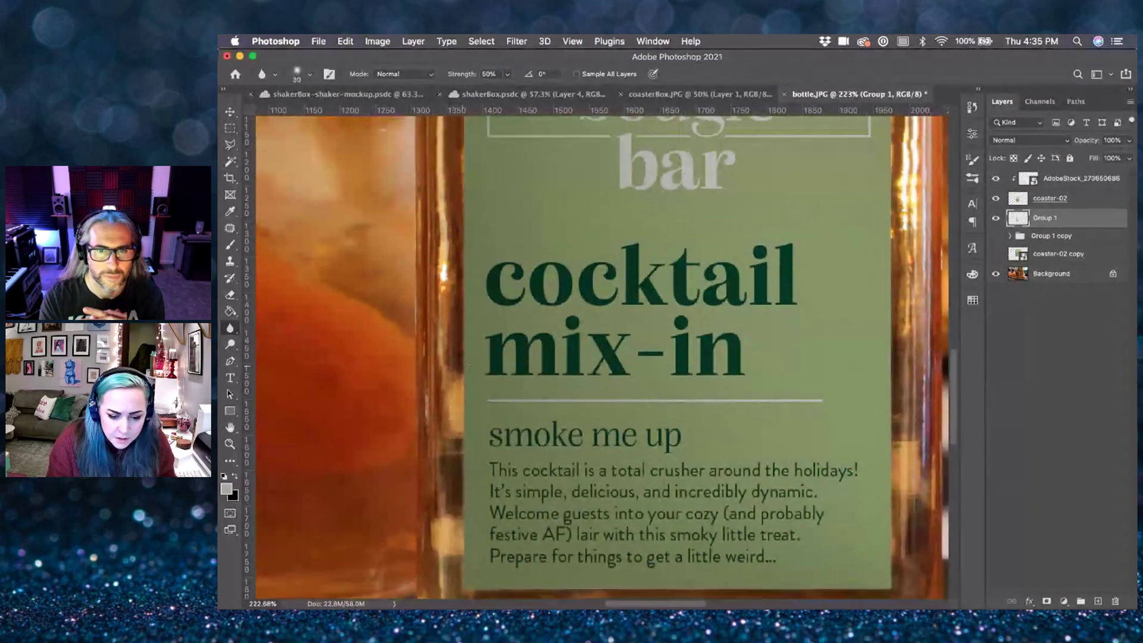
scroll(464, 309, "up", 5)
scroll(463, 223, "up", 3)
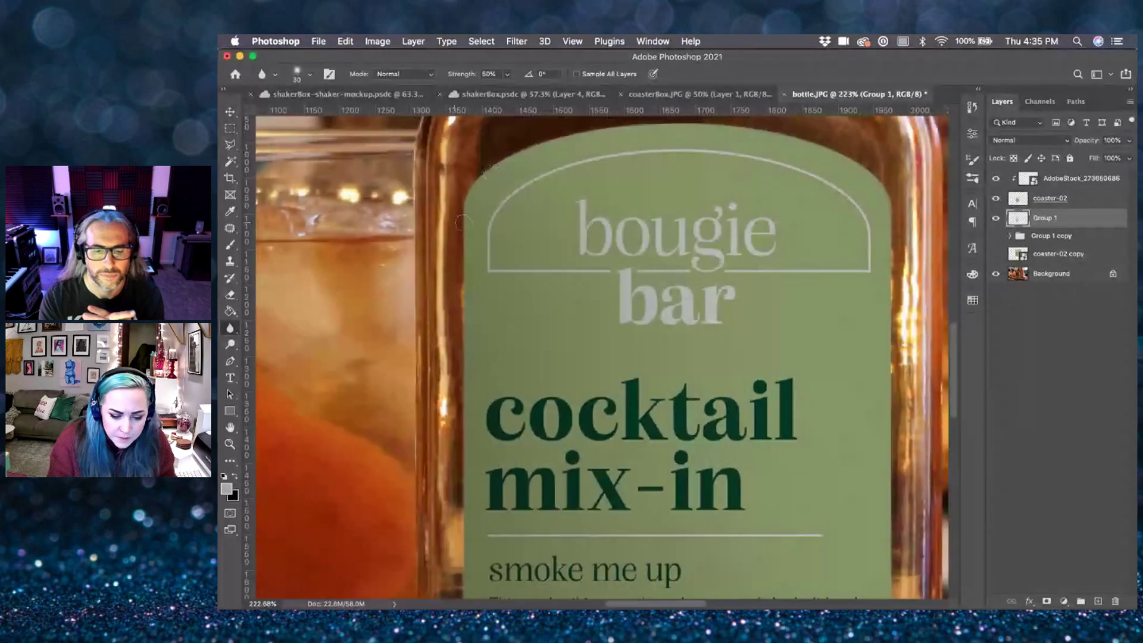
- Load the Group 1 label outline as a selection and add an empty layer directly below Group 1
scroll(460, 376, "down", 5)
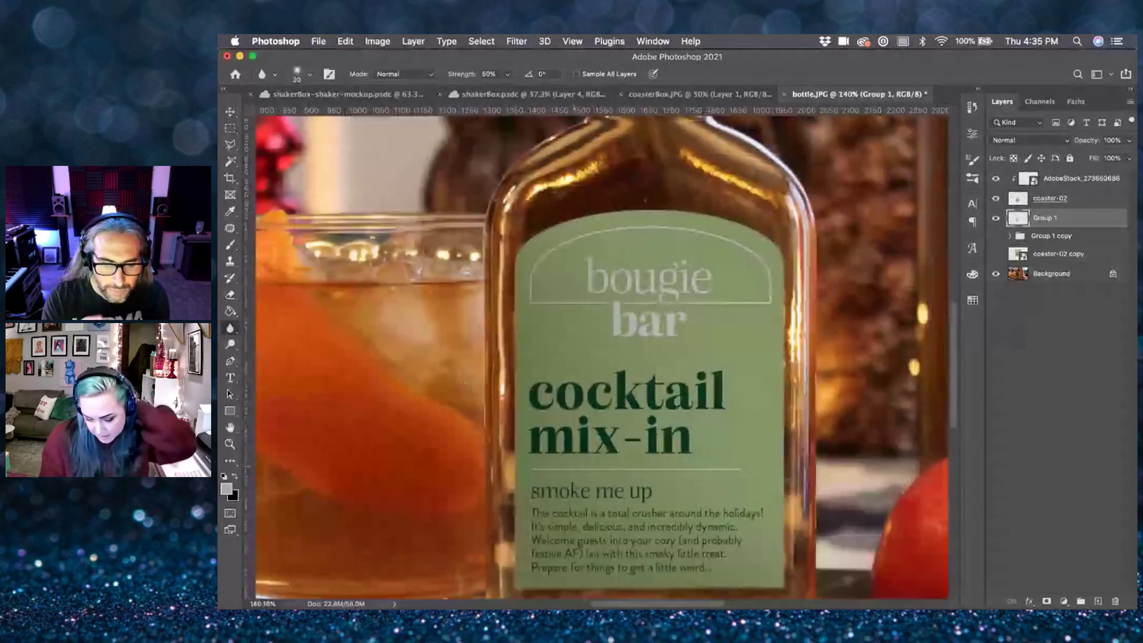
scroll(604, 360, "down", 3)
left_click(1021, 219, "super")
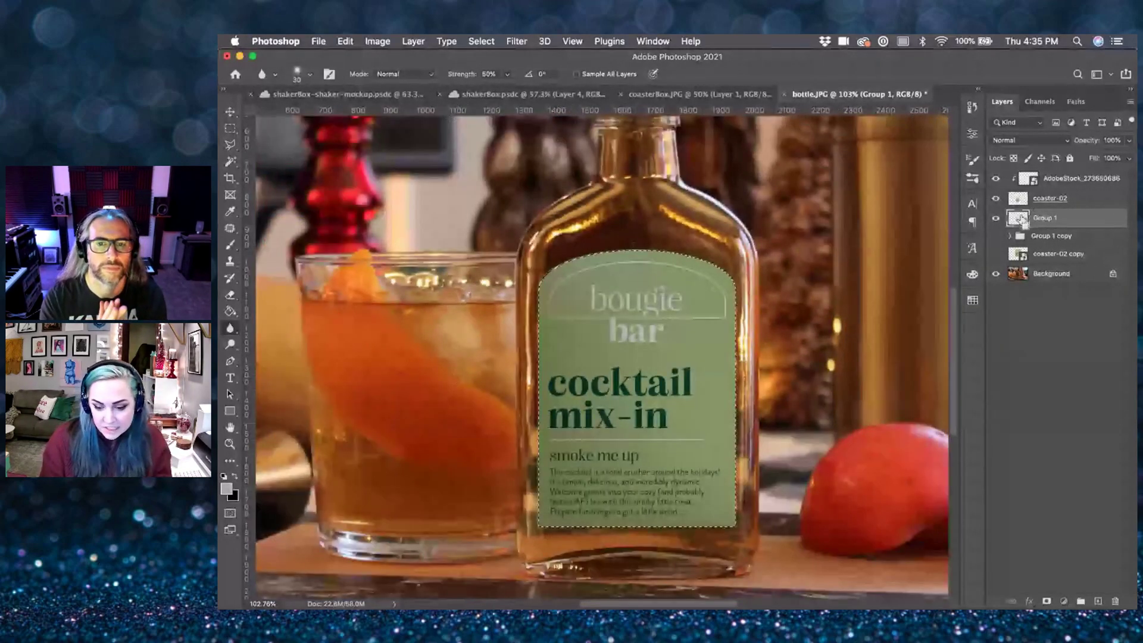
left_click(1066, 238)
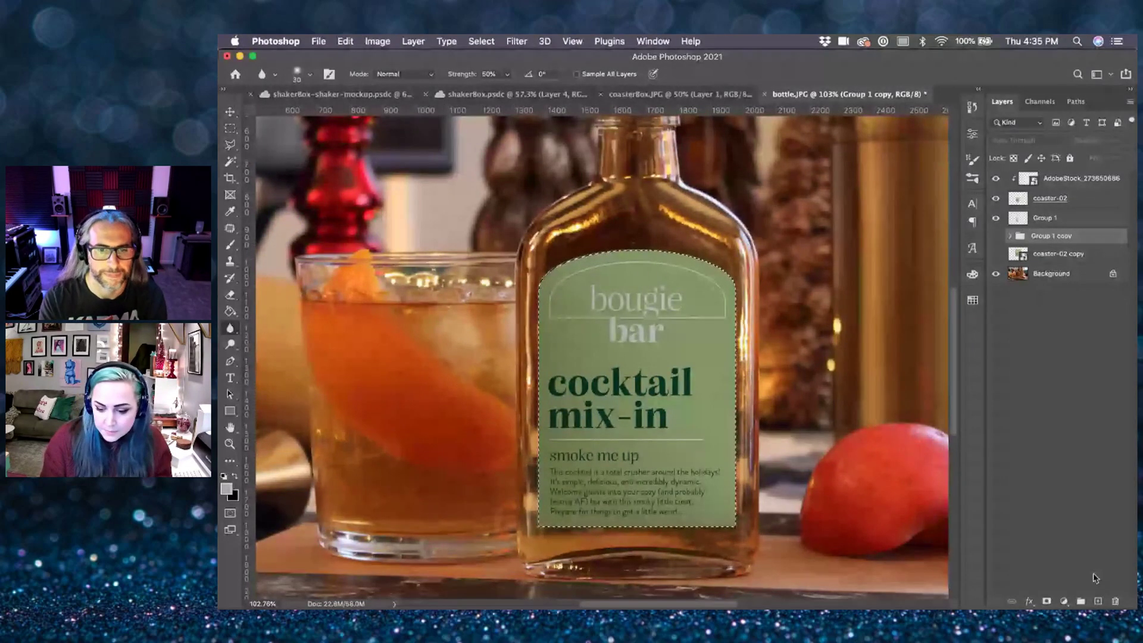
key("super+shift+alt+n")
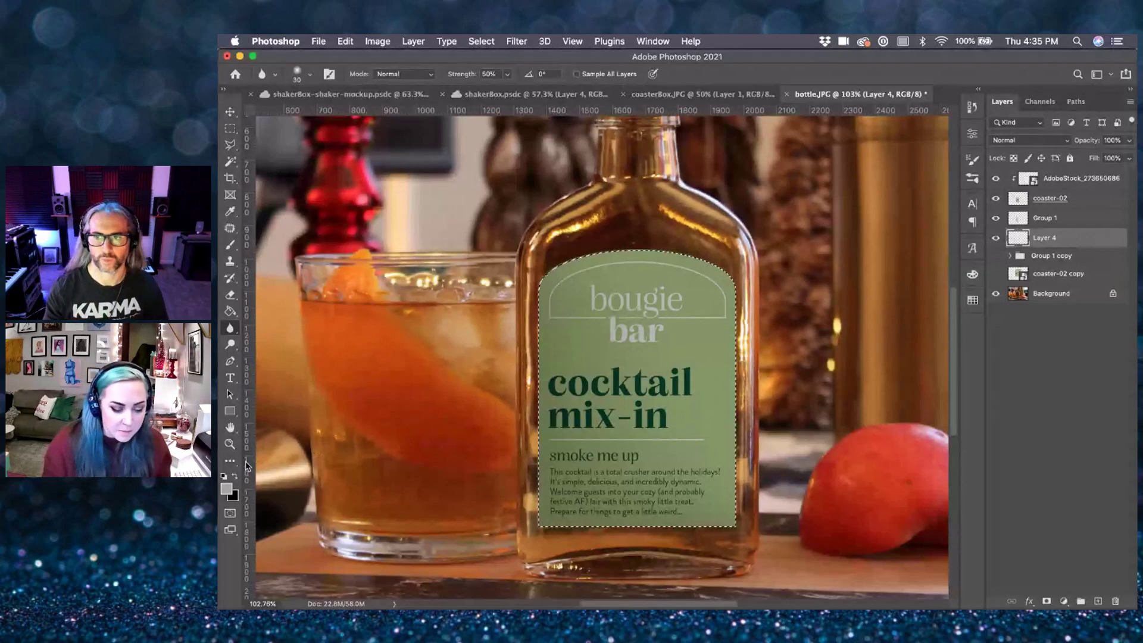
- Paint a black shadow along the label's lower and left edges on Layer 4 with a soft 250 px brush, and clear the selection
left_click(235, 477)
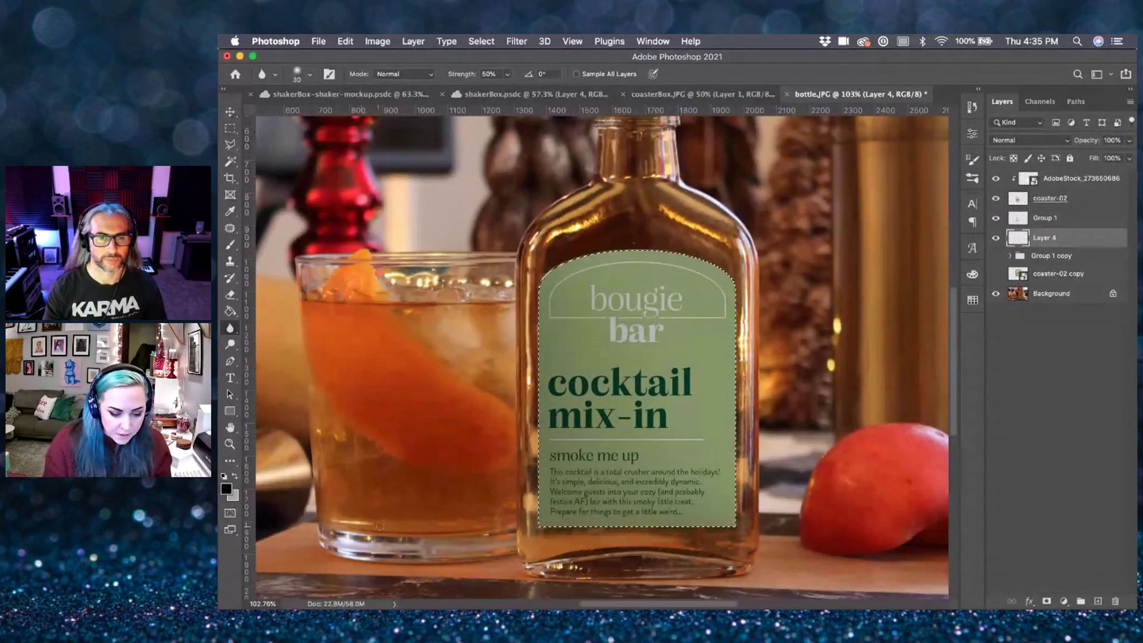
key("b")
key("bracketleft")
key("bracketleft")
key("bracketleft")
key("bracketleft")
key("bracketleft")
key("bracketleft")
key("bracketleft")
key("bracketleft")
key("bracketleft")
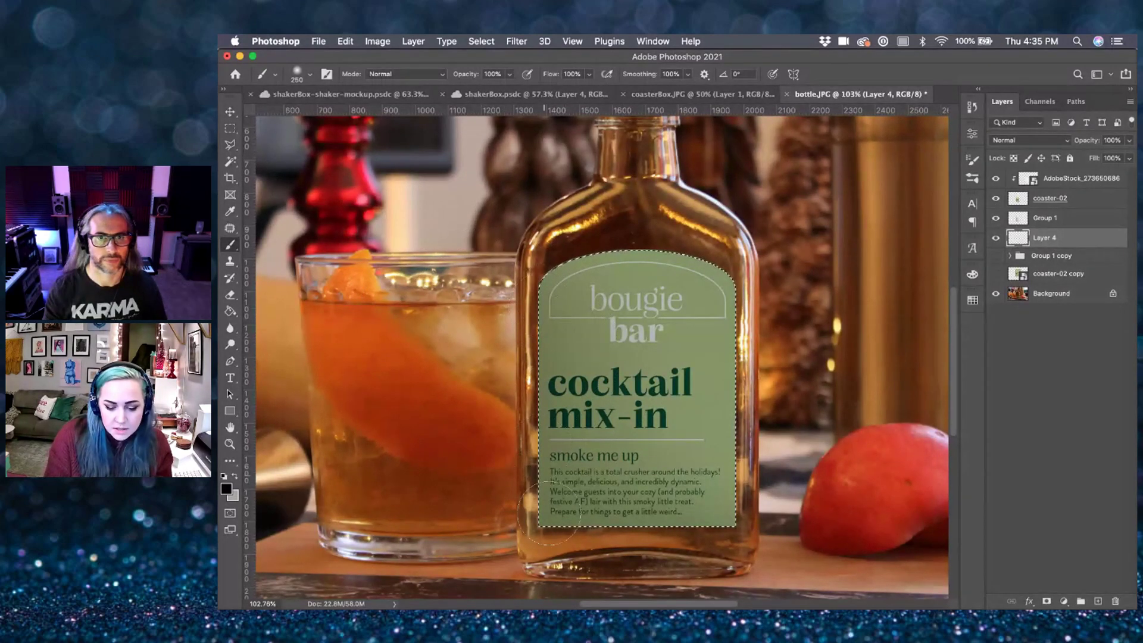
mouse_move(656, 528)
left_mouse_down()
mouse_move(691, 531)
mouse_move(589, 533)
left_mouse_up()
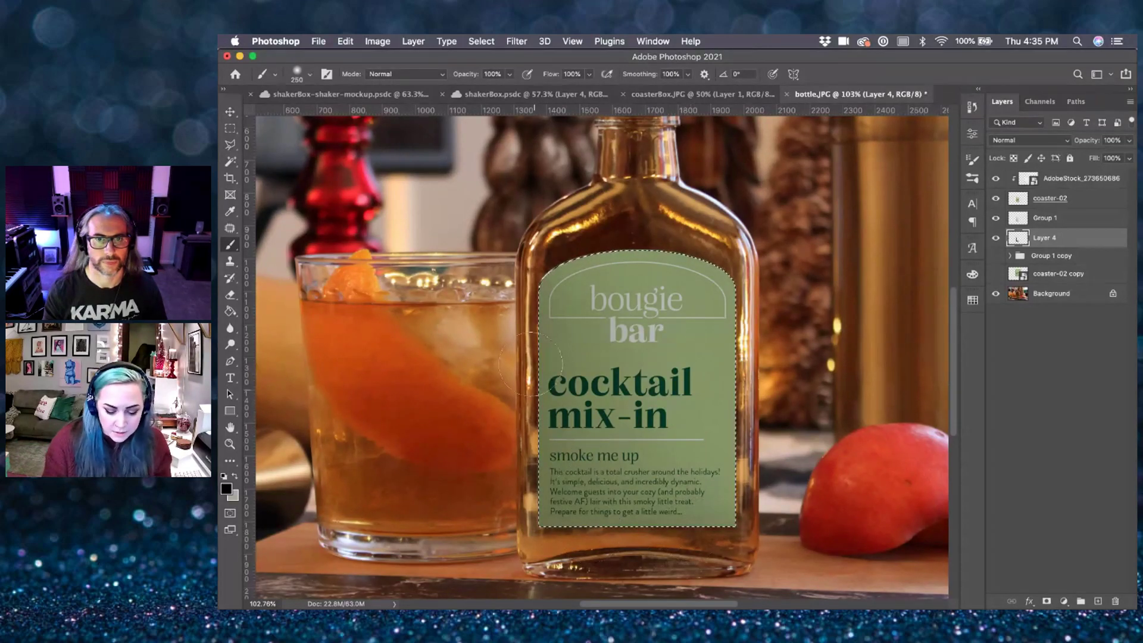
key("super+d")
key("v")
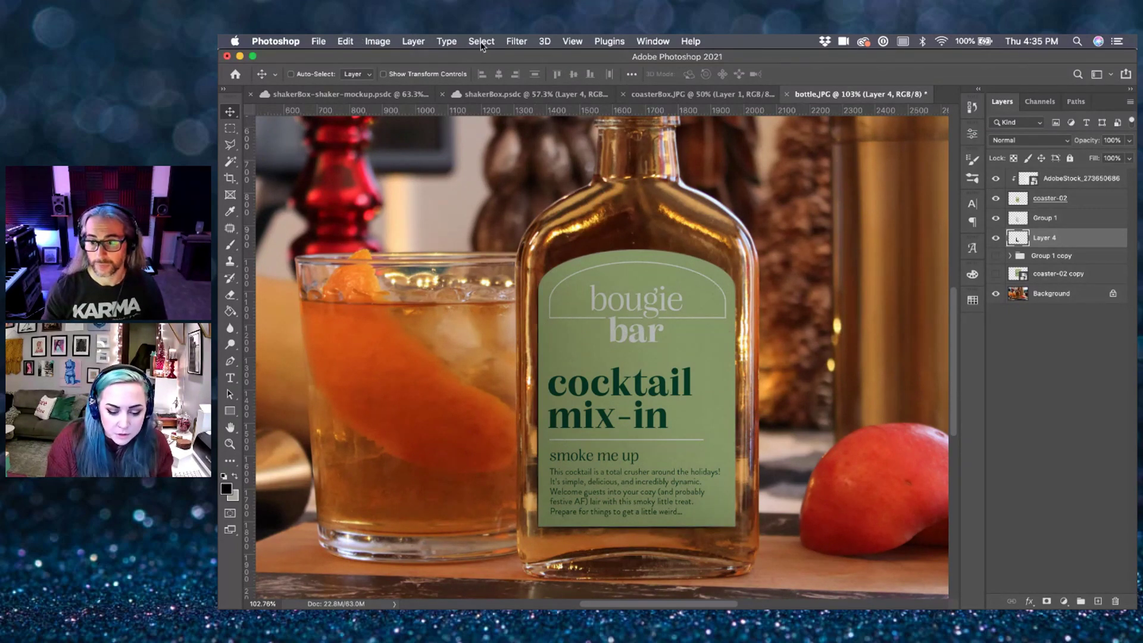
- Apply a Gaussian Blur with a 4.1-pixel radius to the shadow on Layer 4
left_click(515, 41)
mouse_move(539, 213)
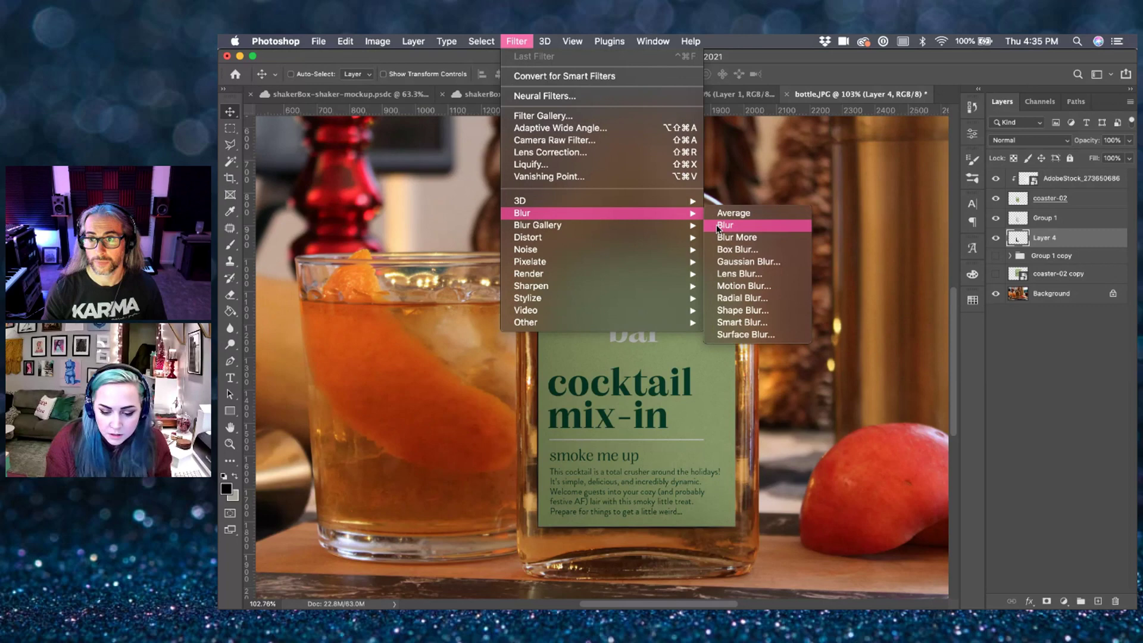
left_click(732, 263)
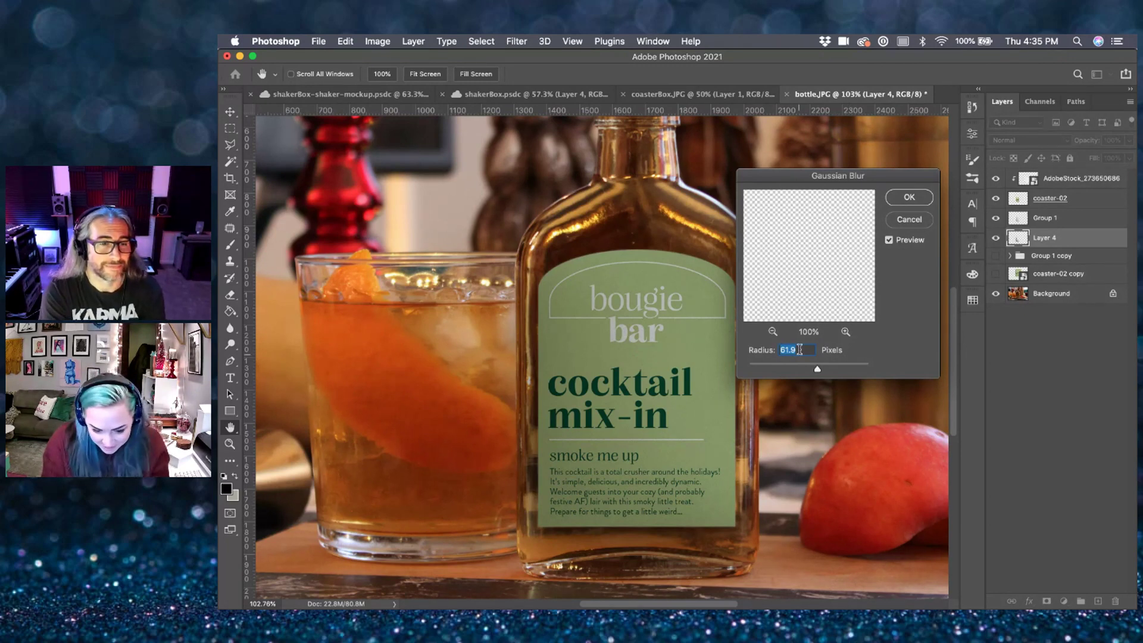
left_click(789, 368)
left_click_drag(789, 369, 776, 370)
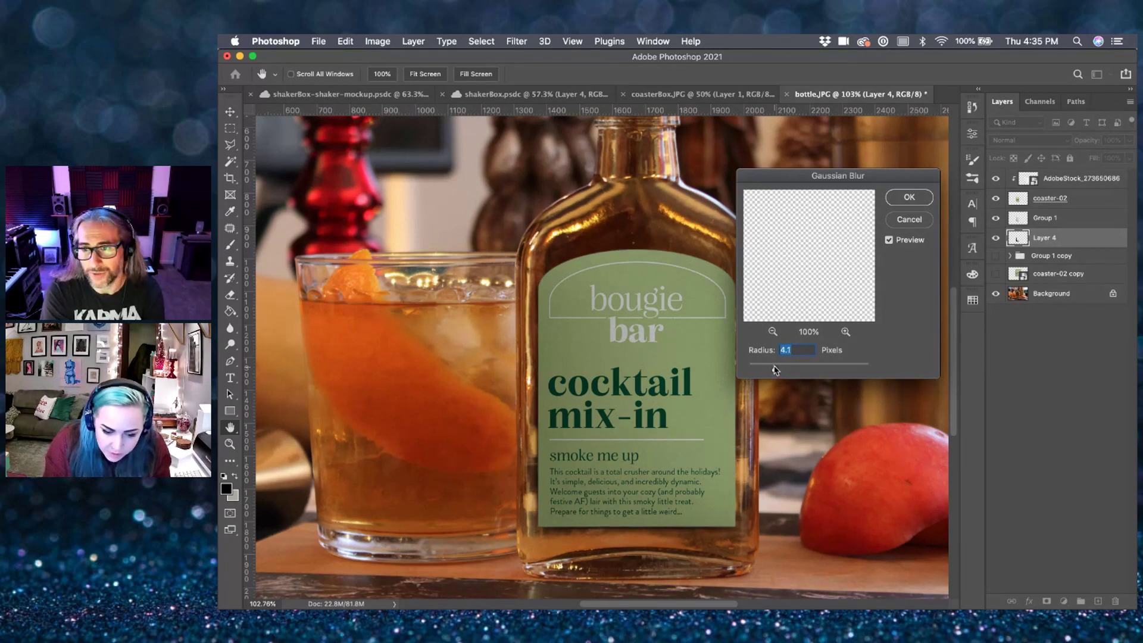
left_click(904, 200)
- Set the Layer 4 shadow to Multiply blend mode at 32% opacity
left_click(1036, 140)
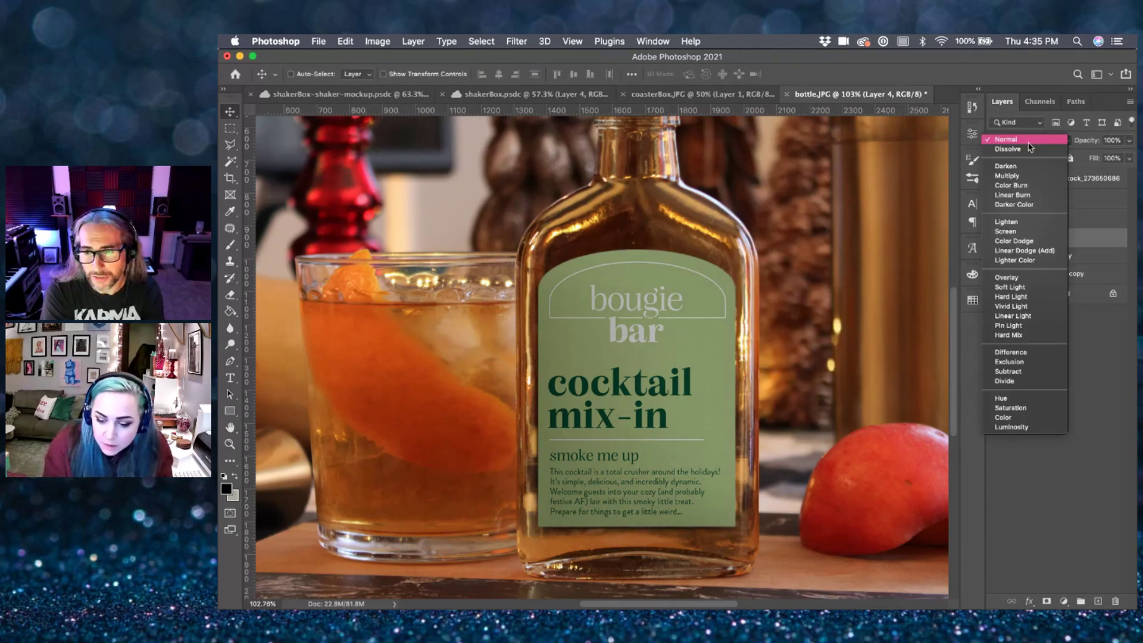
left_click(1018, 175)
left_click(1129, 140)
left_click_drag(1129, 156, 1087, 157)
- Compare the label with the Layer 4 shadow hidden and shown, checking its edges up close
left_click(1000, 241)
left_click(1001, 241)
left_click(1001, 240)
left_click(1001, 240)
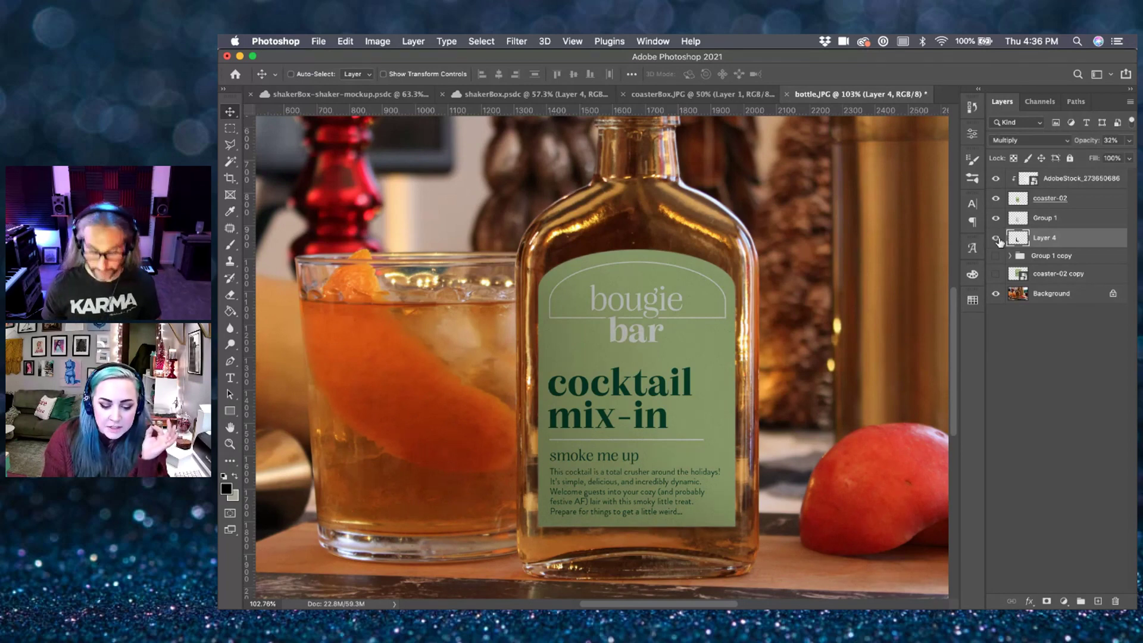
key("super+equal")
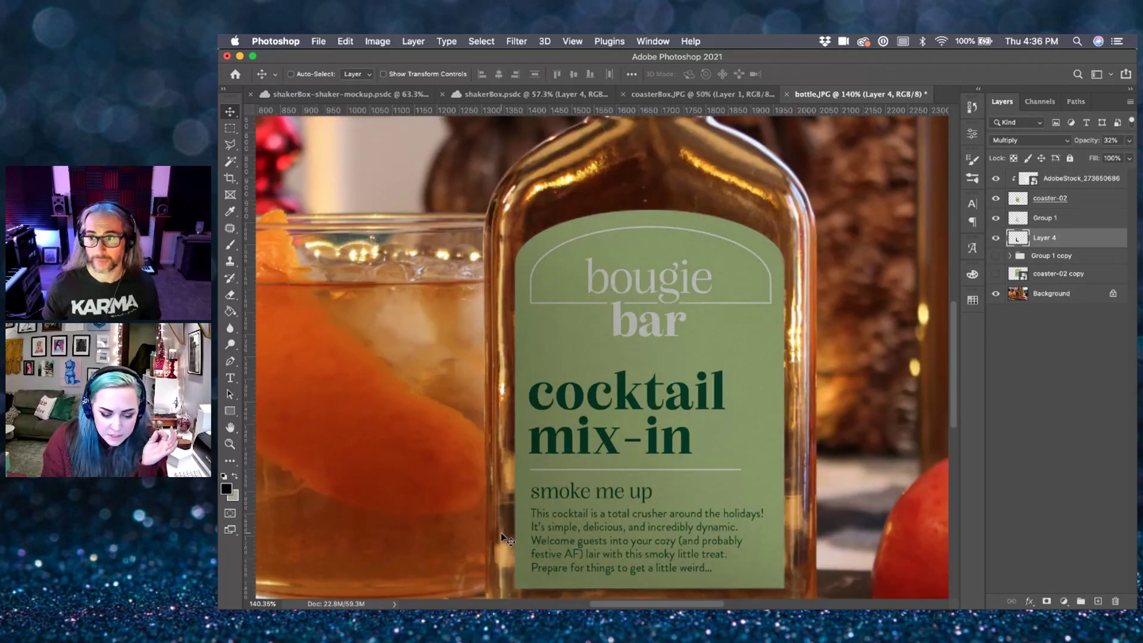
scroll(506, 539, "down", 3)
left_click(993, 239)
left_click(993, 240)
left_click(993, 239)
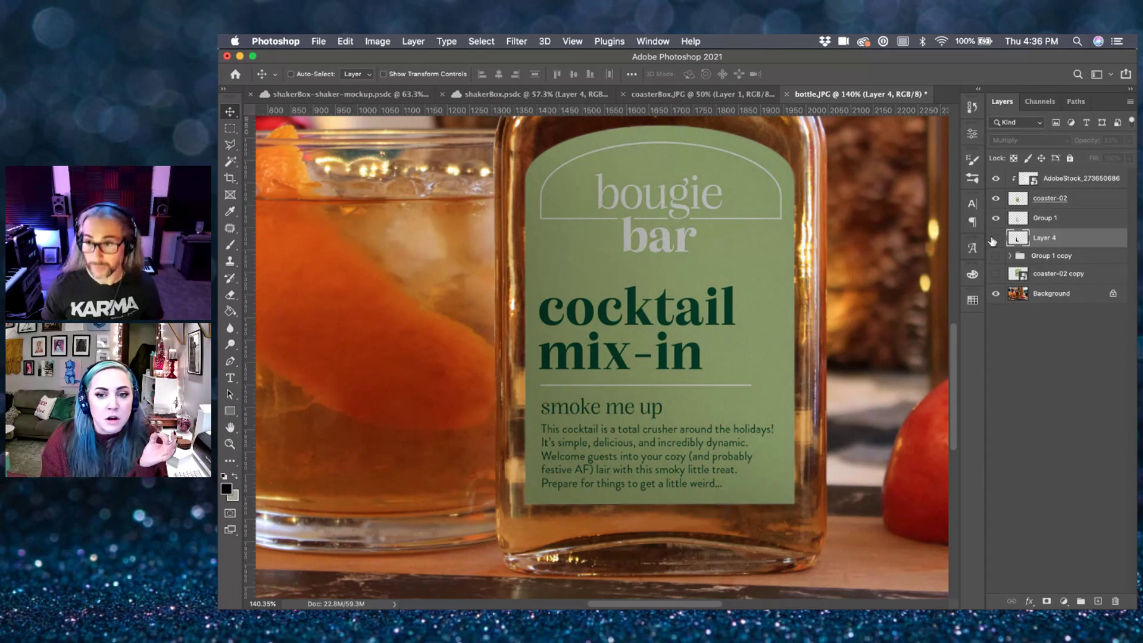
left_click(995, 240)
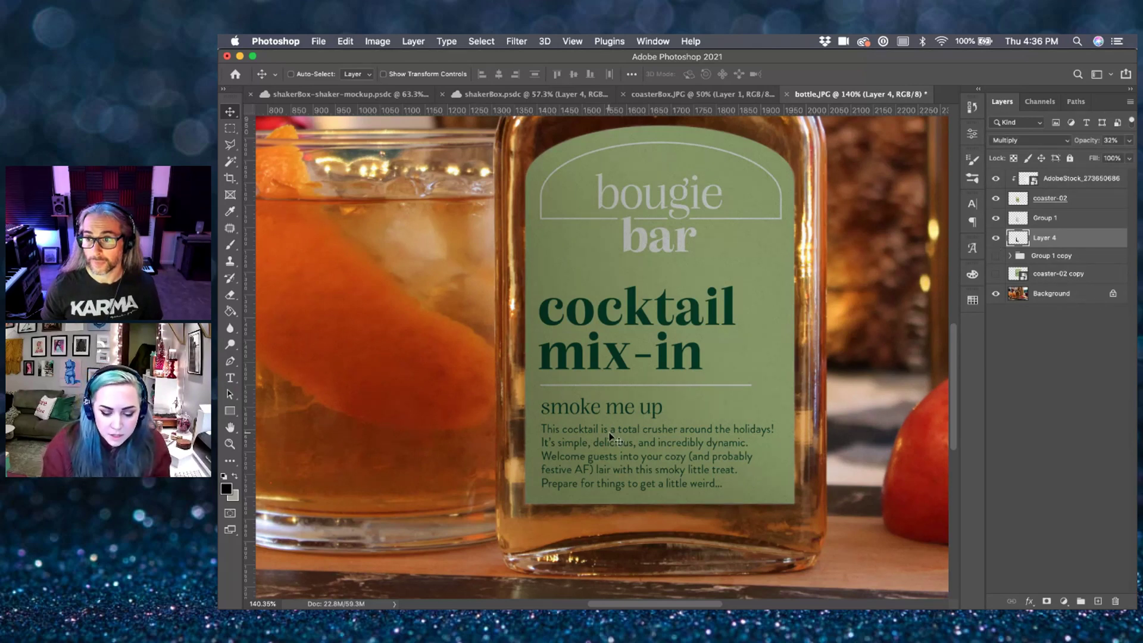
- Load the coaster-02 label outline as a selection and add an empty layer above the AdobeStock_273650686 texture
key("super+0")
scroll(610, 438, "down", 3)
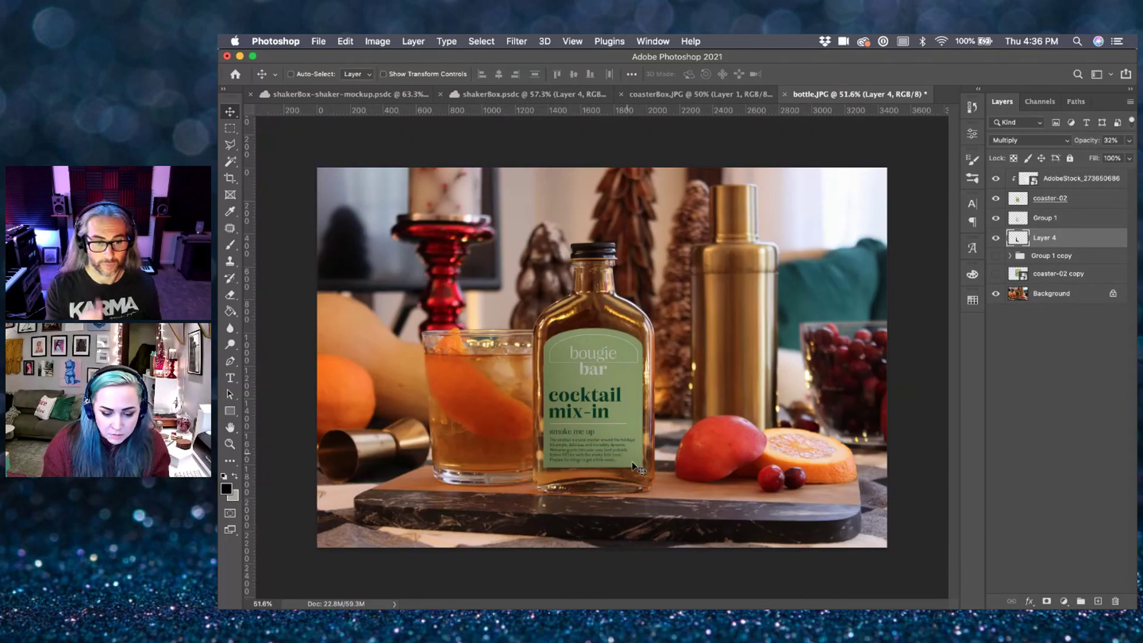
left_click(1018, 198, "super")
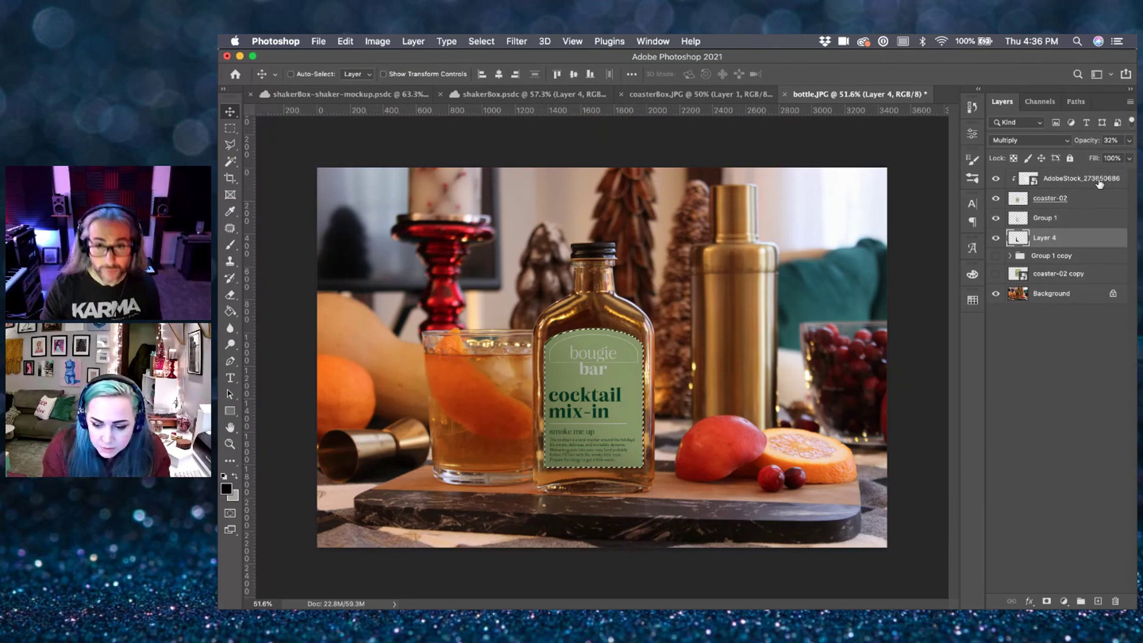
left_click(1100, 179)
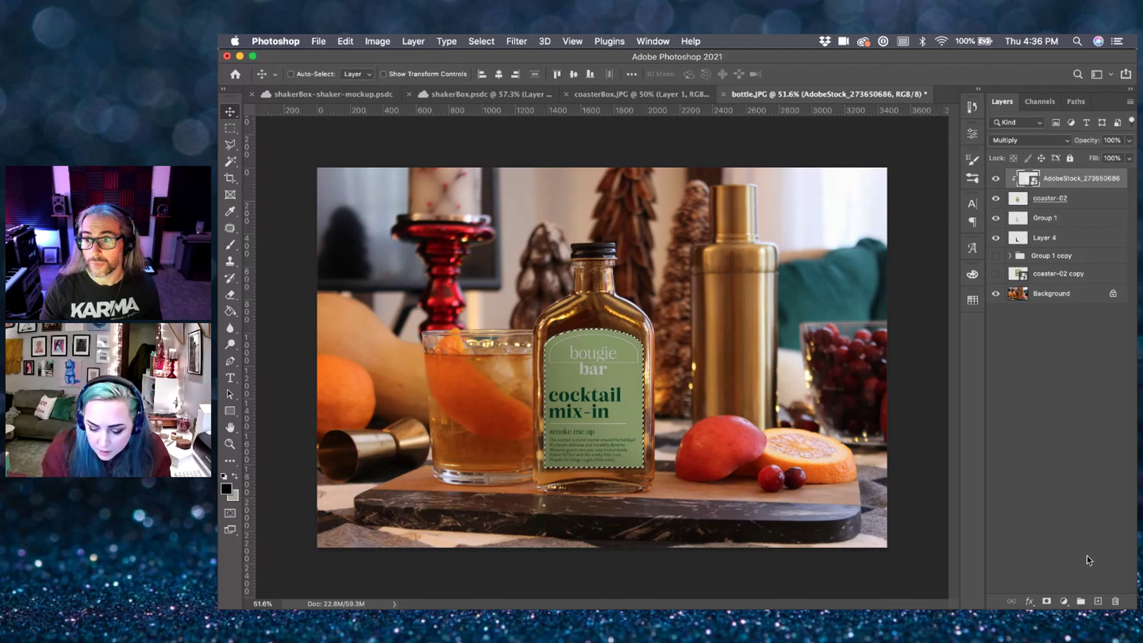
left_click(1099, 602)
- Brush soft black shading over the lower part of the label with a large brush, and clear the selection
key("b")
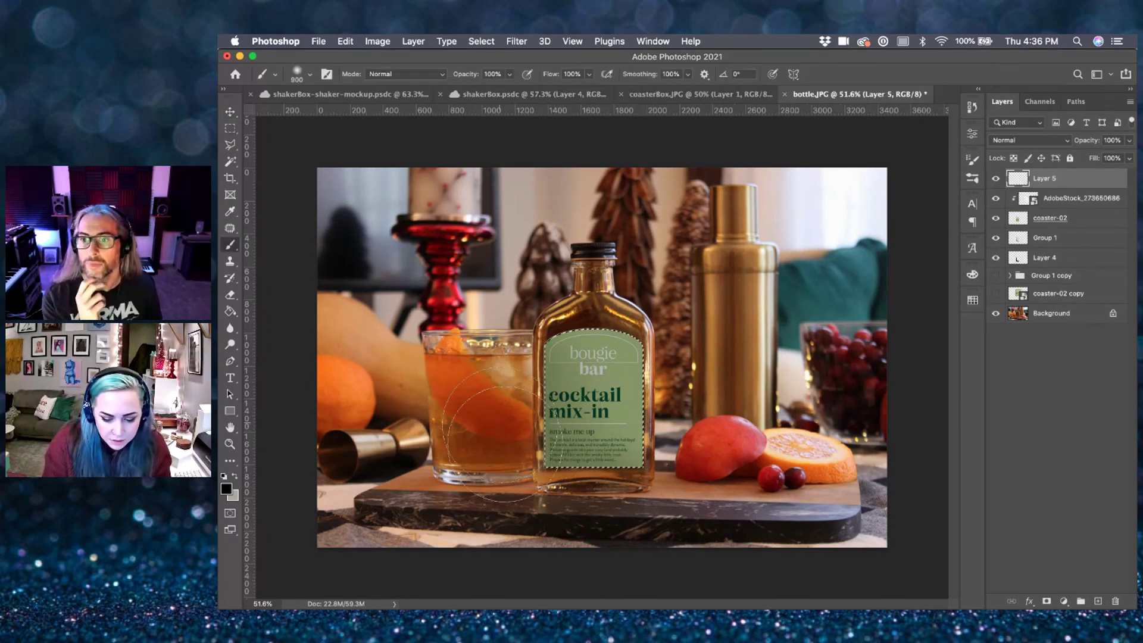
key("bracketright")
key("bracketright")
left_click_drag(571, 512, 632, 523)
key("ctrl+d")
- Set the Layer 5 shading to Multiply at 11% opacity and compare the label with it hidden and shown
left_click(1020, 138)
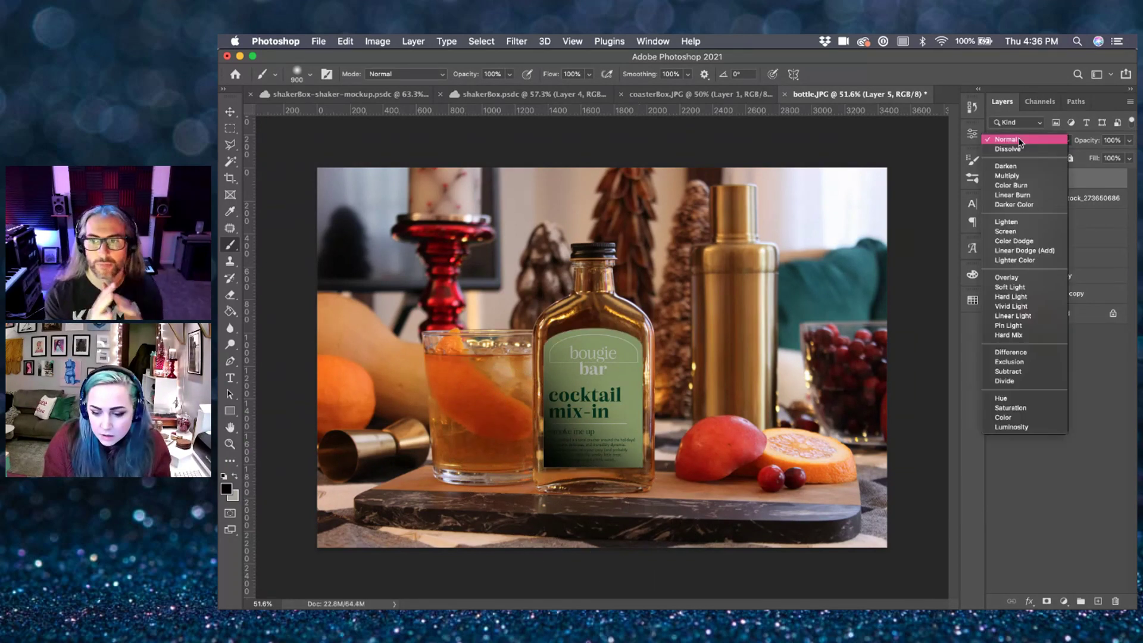
left_click(1019, 177)
left_click(1130, 141)
left_click_drag(1131, 156, 1078, 163)
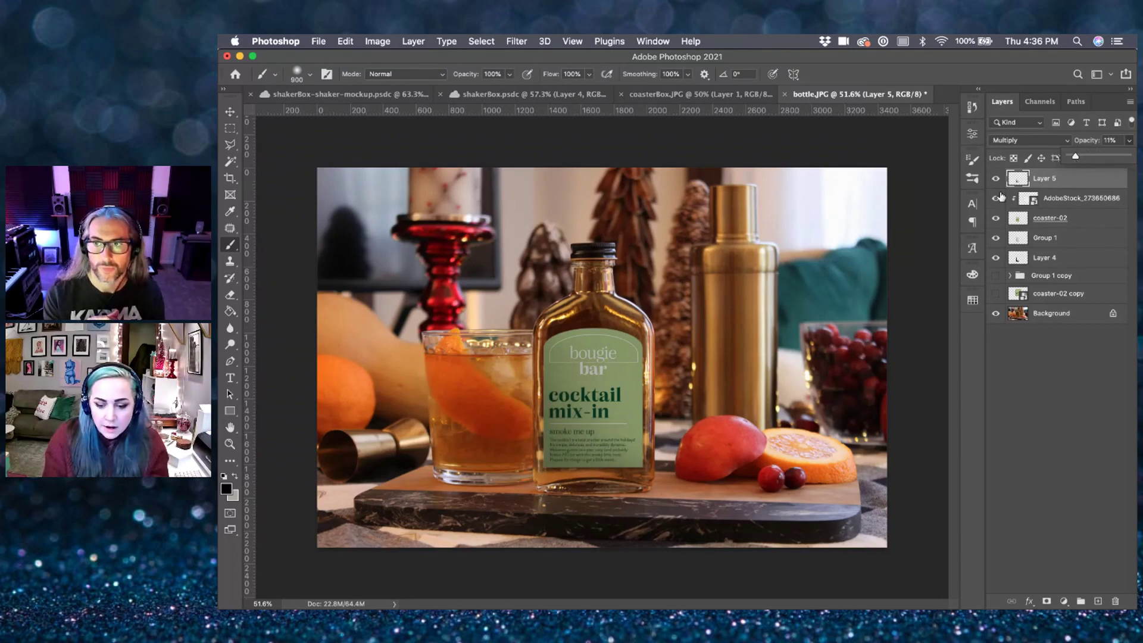
left_click(997, 179)
left_click(996, 179)
key("v")
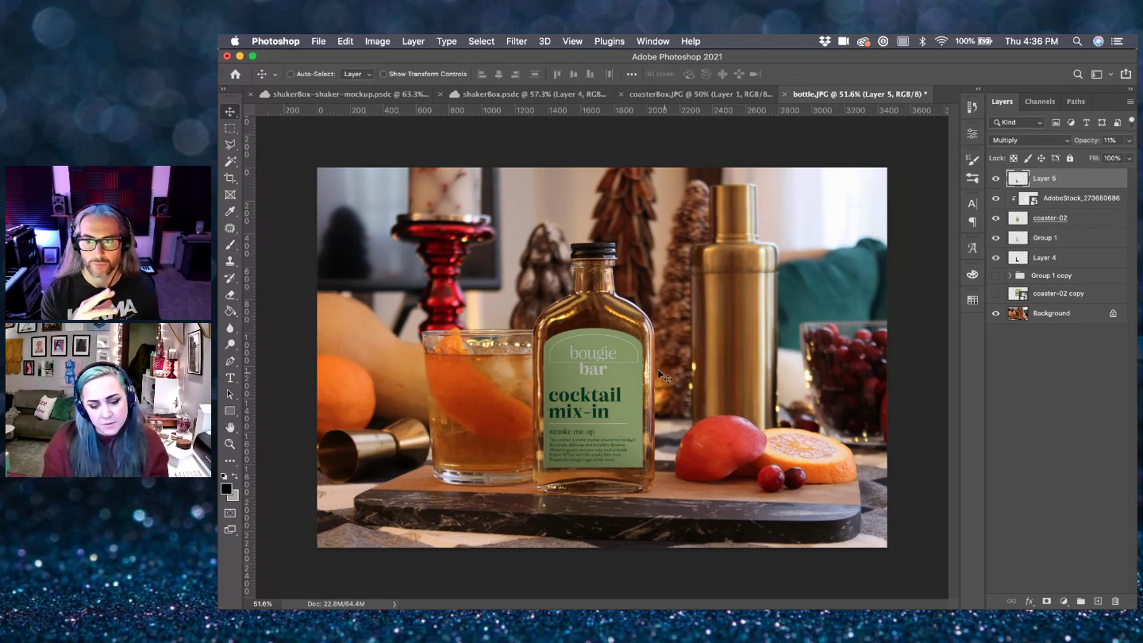
- Load the coaster-02 label outline as a selection again and add an empty layer above Layer 5
scroll(657, 374, "up", 1)
scroll(656, 375, "up", 1)
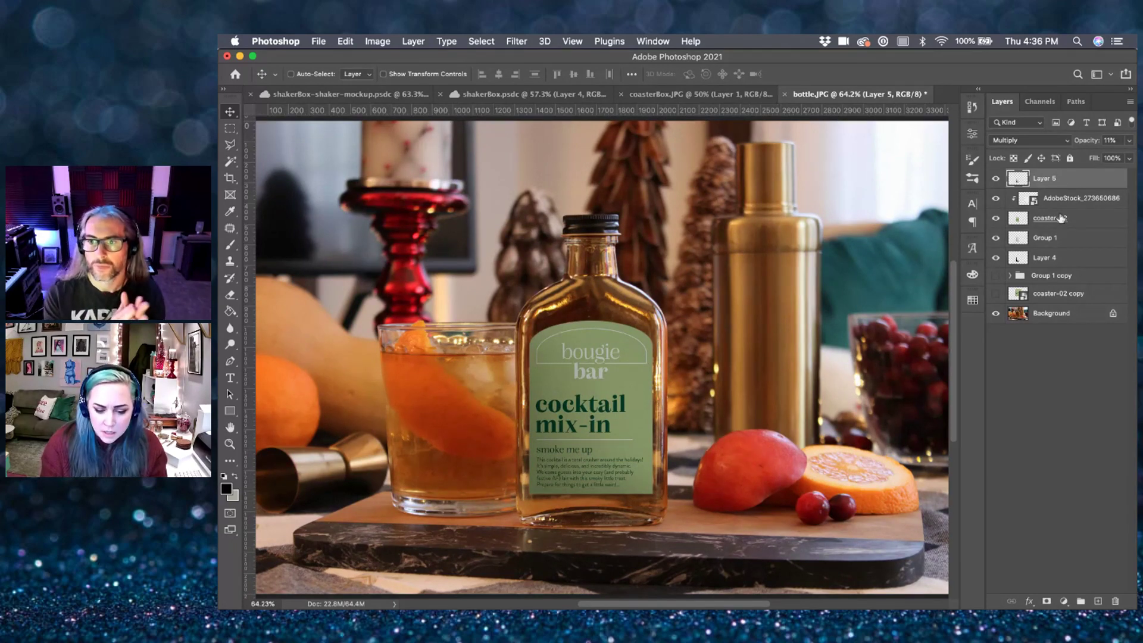
left_click(1018, 218, "super")
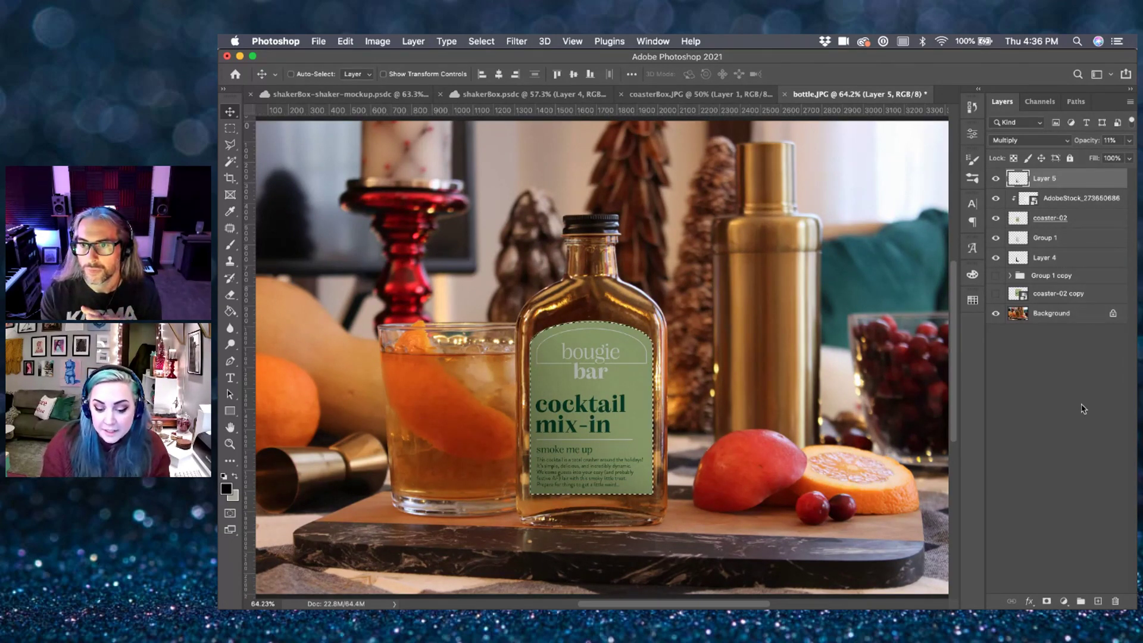
left_click(1098, 601)
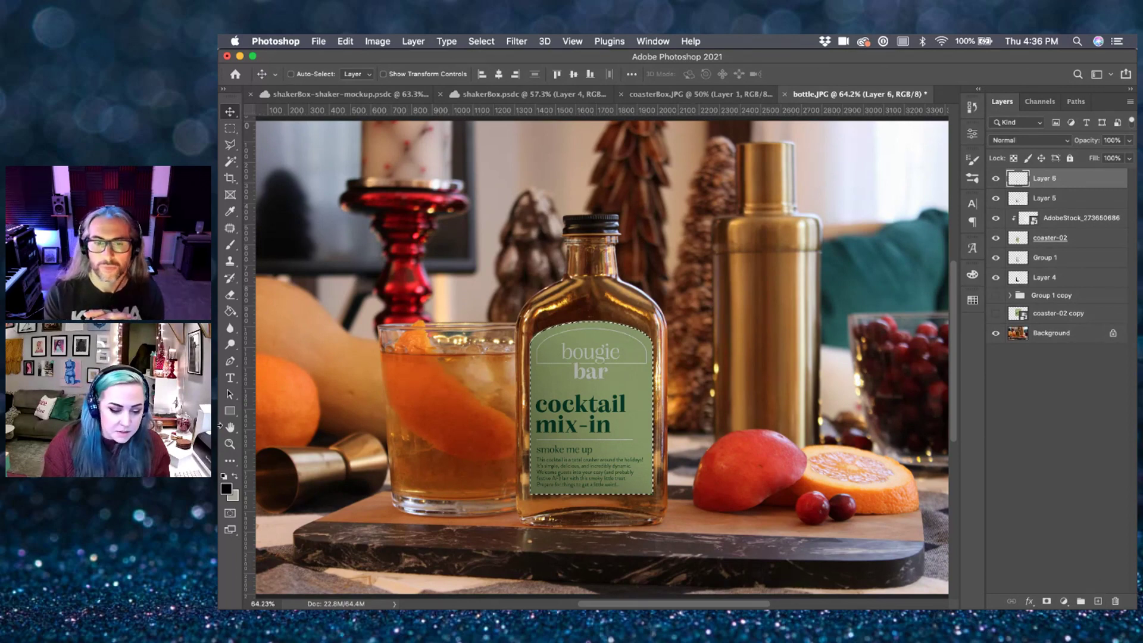
- Set the foreground color to white (ffffff) and brush a soft highlight inside the selected label on Layer 6
left_click(226, 488)
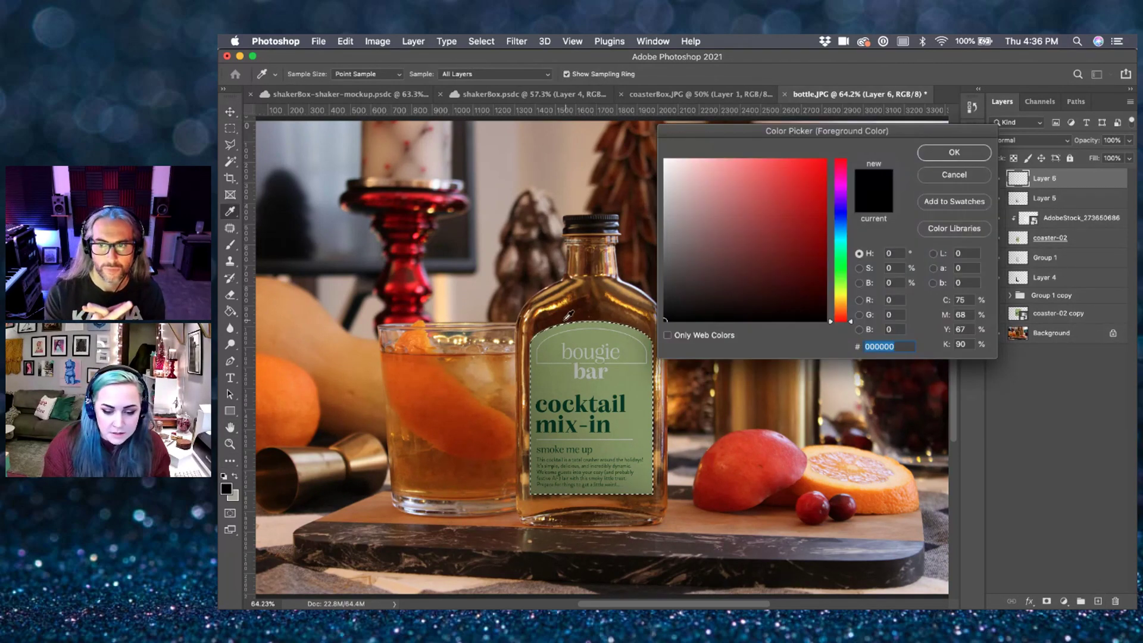
type("ffffff")
key("Return")
key("b")
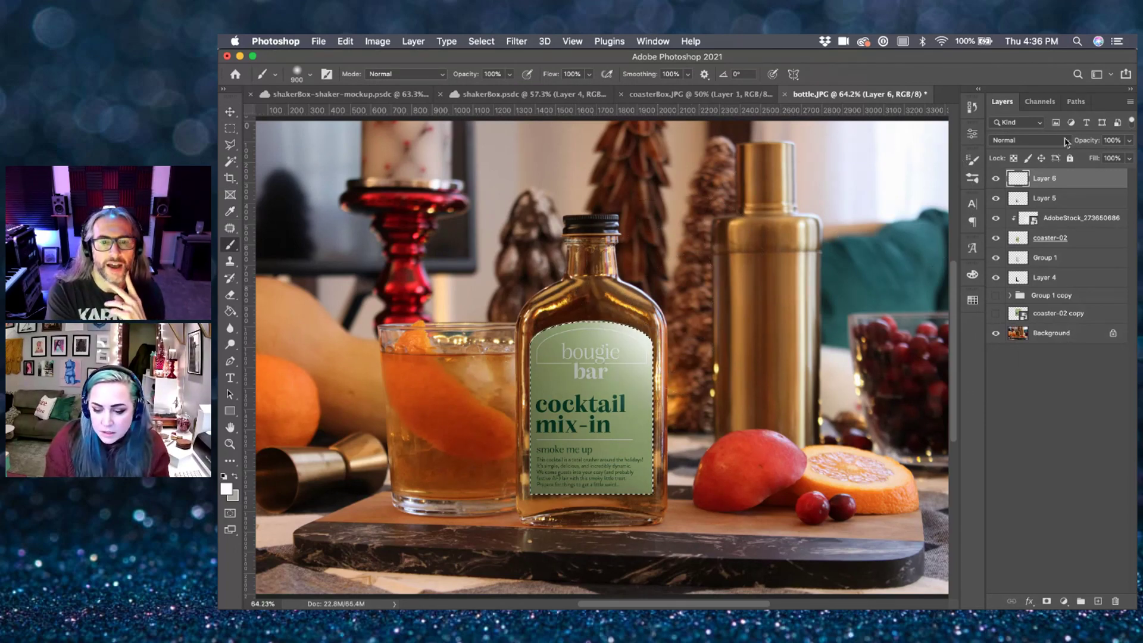
- Set the Layer 6 highlight to Lighten blend mode at 28% opacity, and clear the selection
left_click(1066, 141)
left_click(1024, 219)
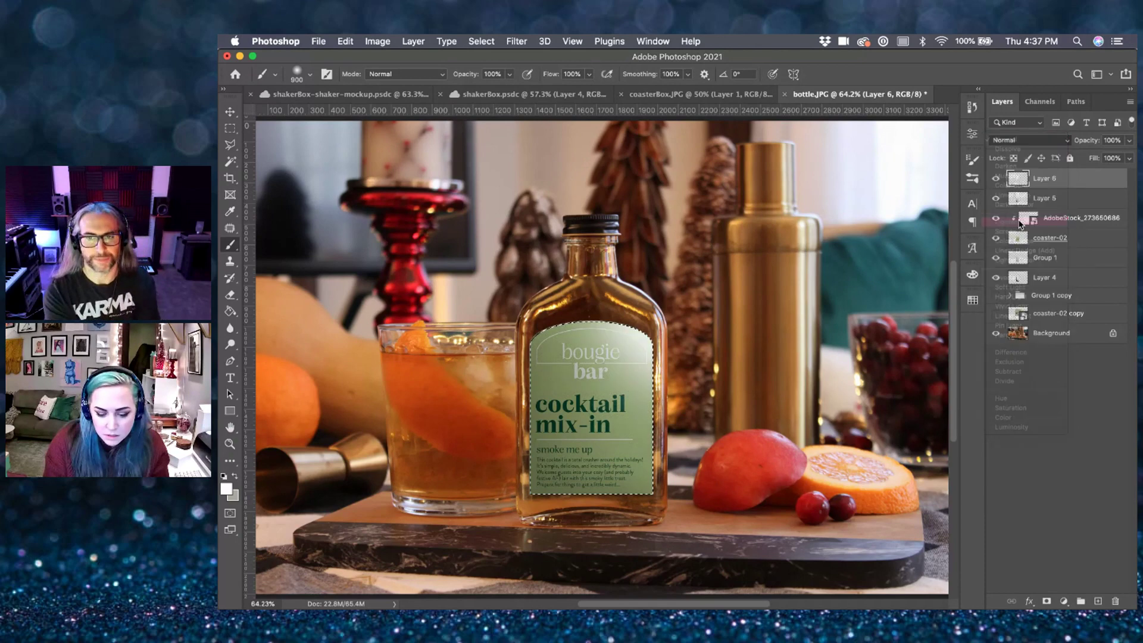
left_click(1129, 140)
left_click_drag(1131, 155, 1086, 158)
scroll(719, 323, "down", 4)
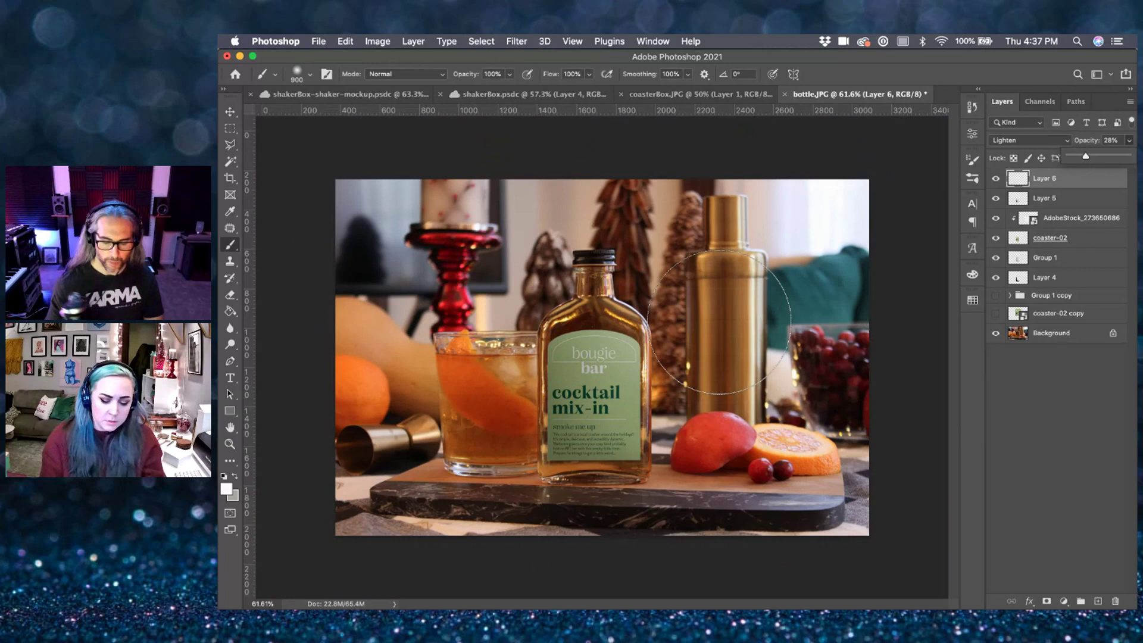
scroll(719, 322, "down", 2)
key("v")
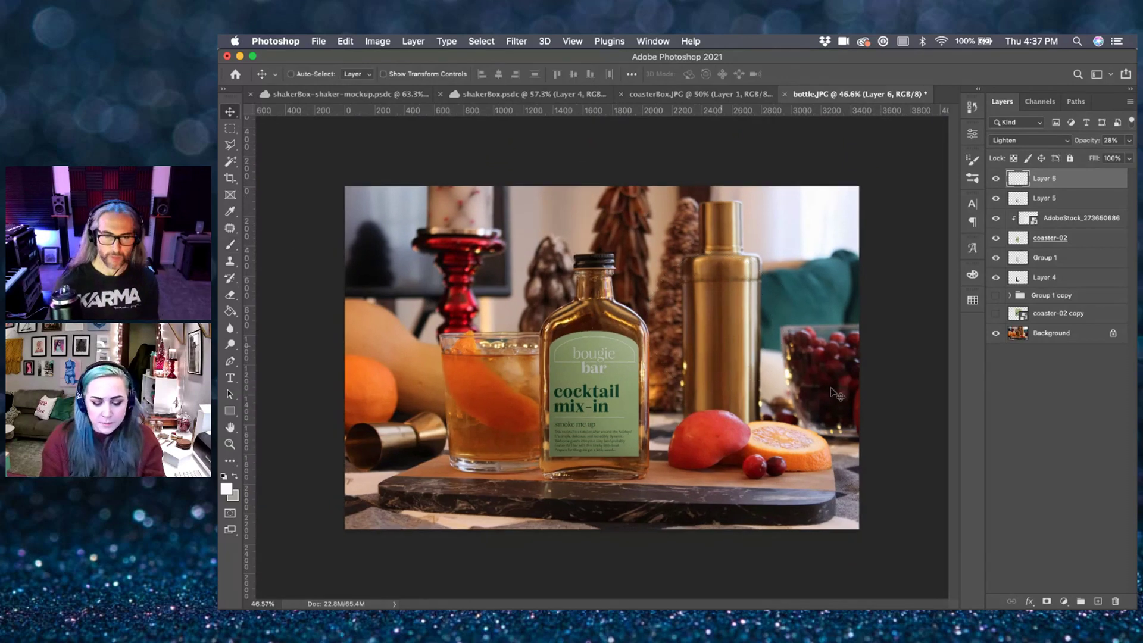
- Lower the coaster-02 label layer's opacity to 98% and view the whole bottle scene
left_click(1059, 244)
left_click(1130, 140)
left_click_drag(1130, 155, 1127, 158)
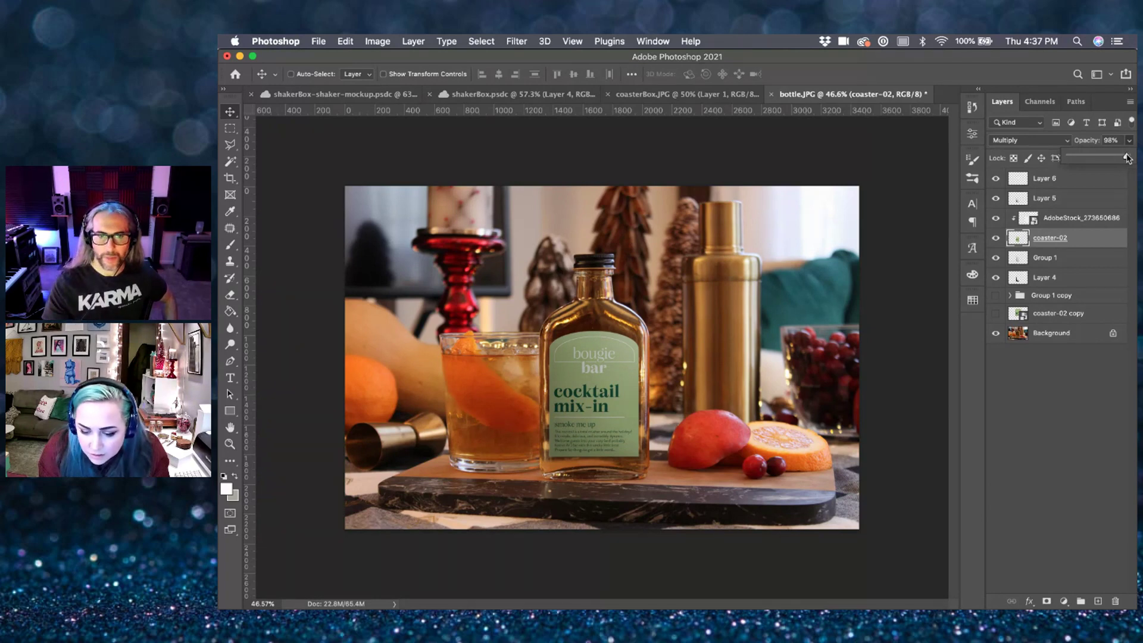
left_click(362, 140)
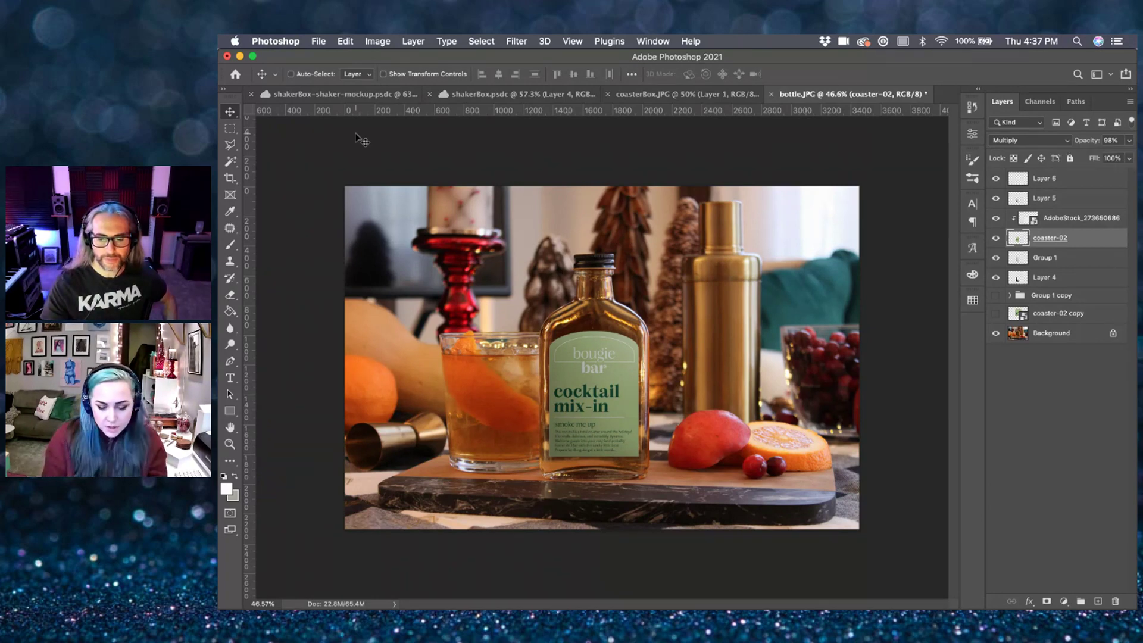
scroll(361, 140, "down", 2)
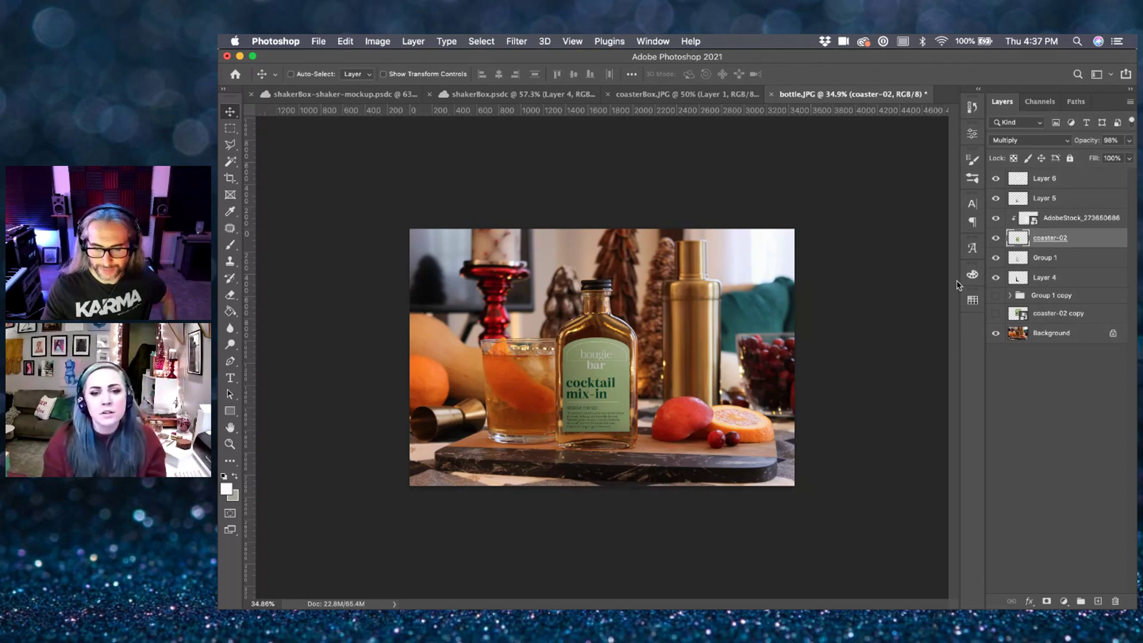
scroll(690, 256, "up", 3)
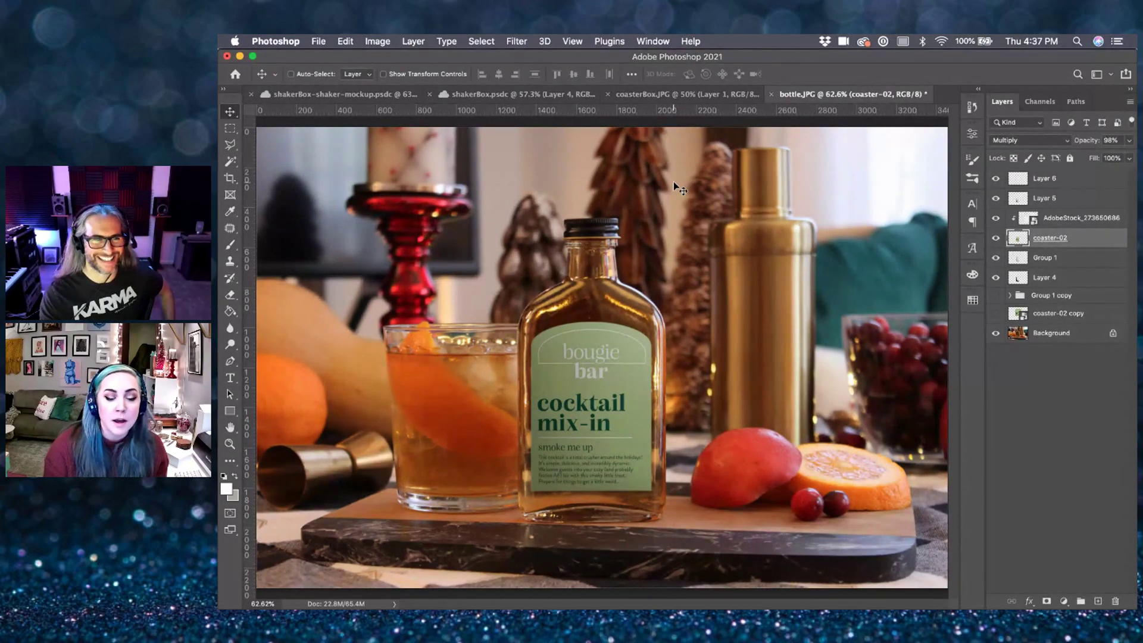
left_click(679, 94)
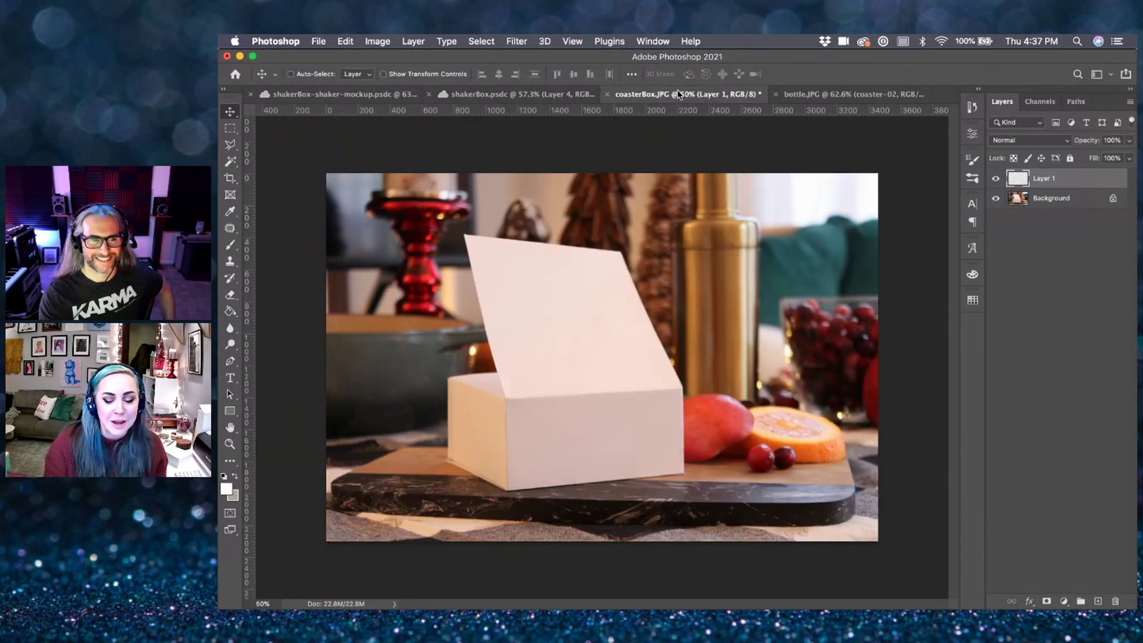
key("l")
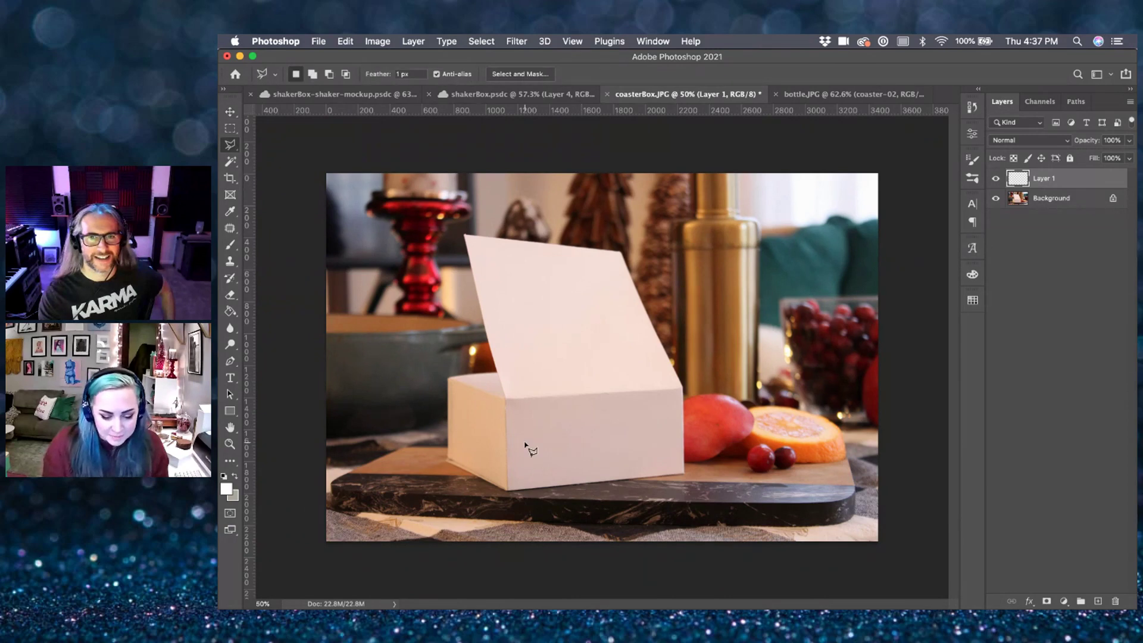
scroll(525, 443, "up", 3)
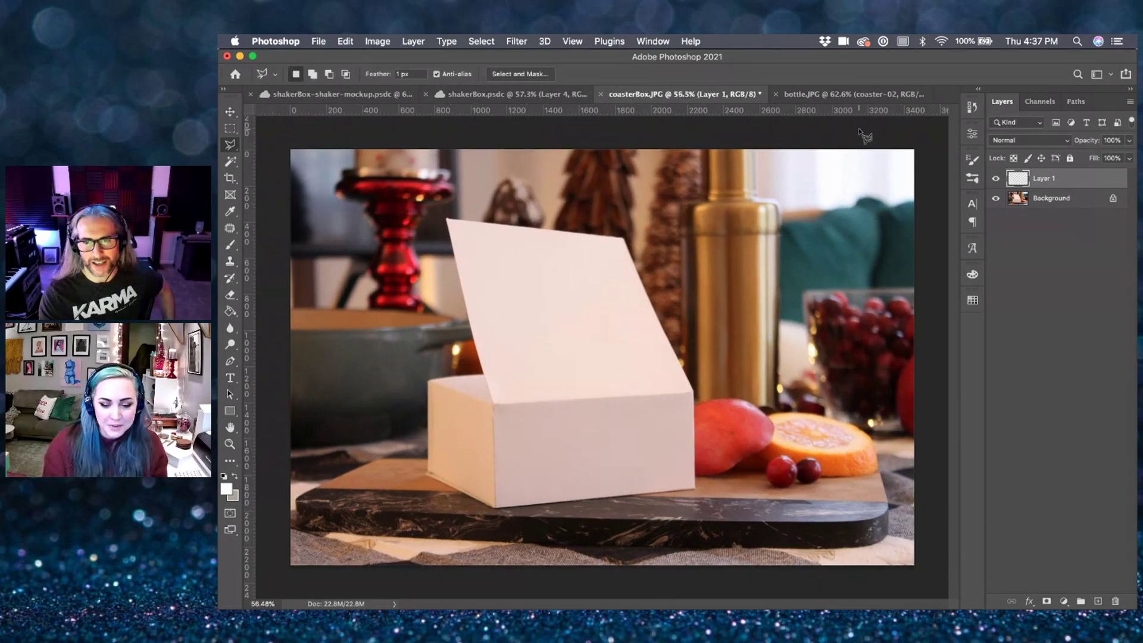
- Return to the bottle.JPG document and select all the label layers from Layer 4 through Layer 6
left_click(853, 94)
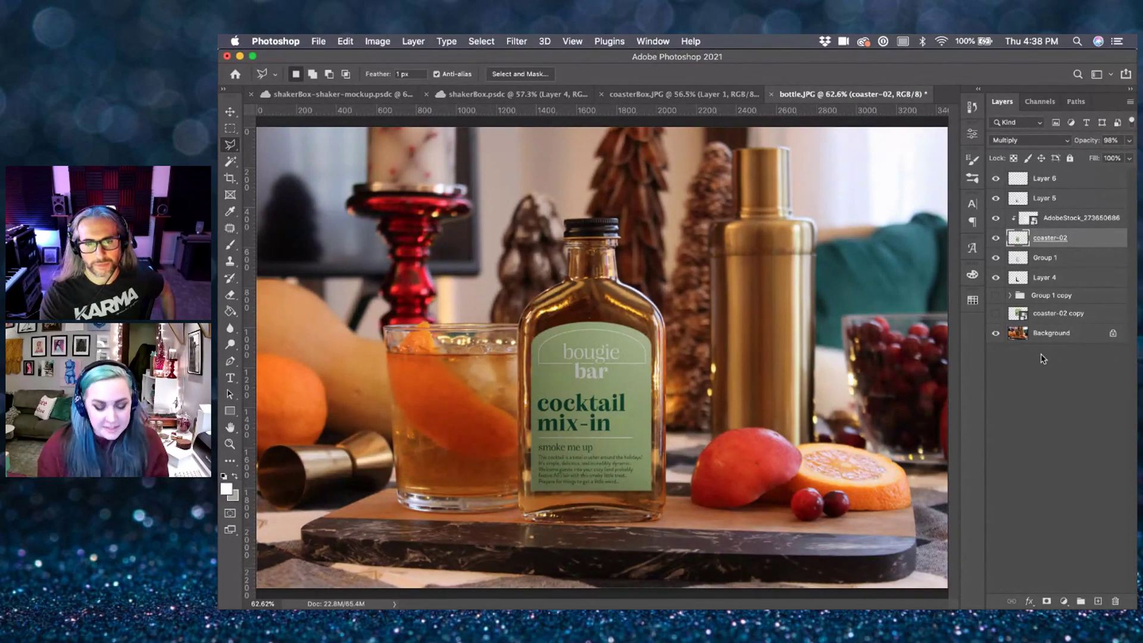
key("v")
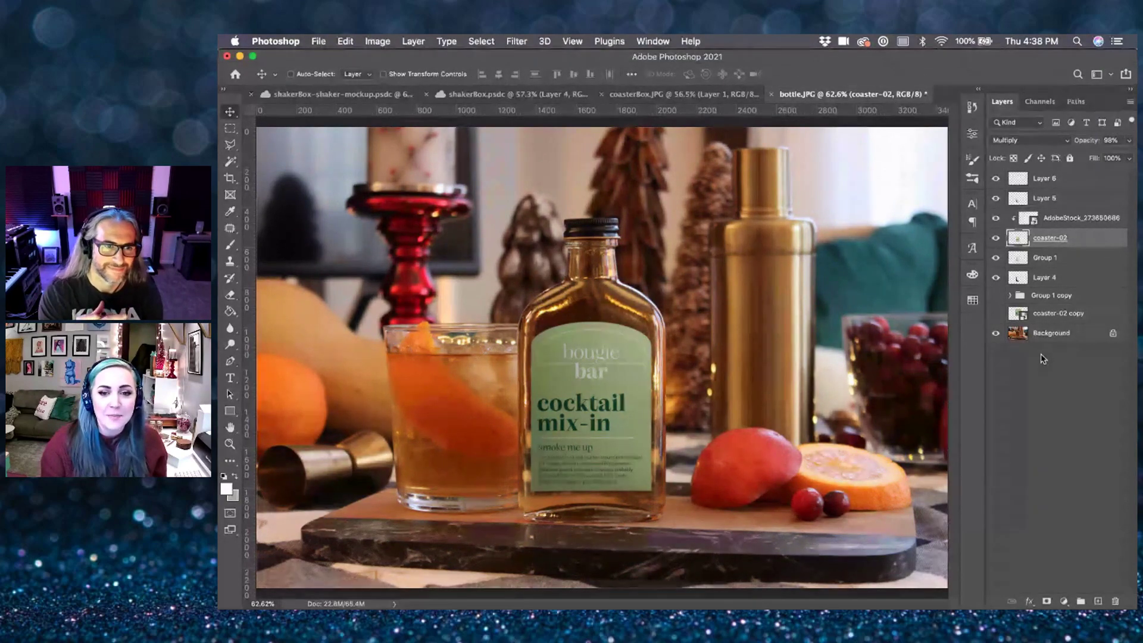
left_click(1049, 280)
left_click(1075, 186, "shift")
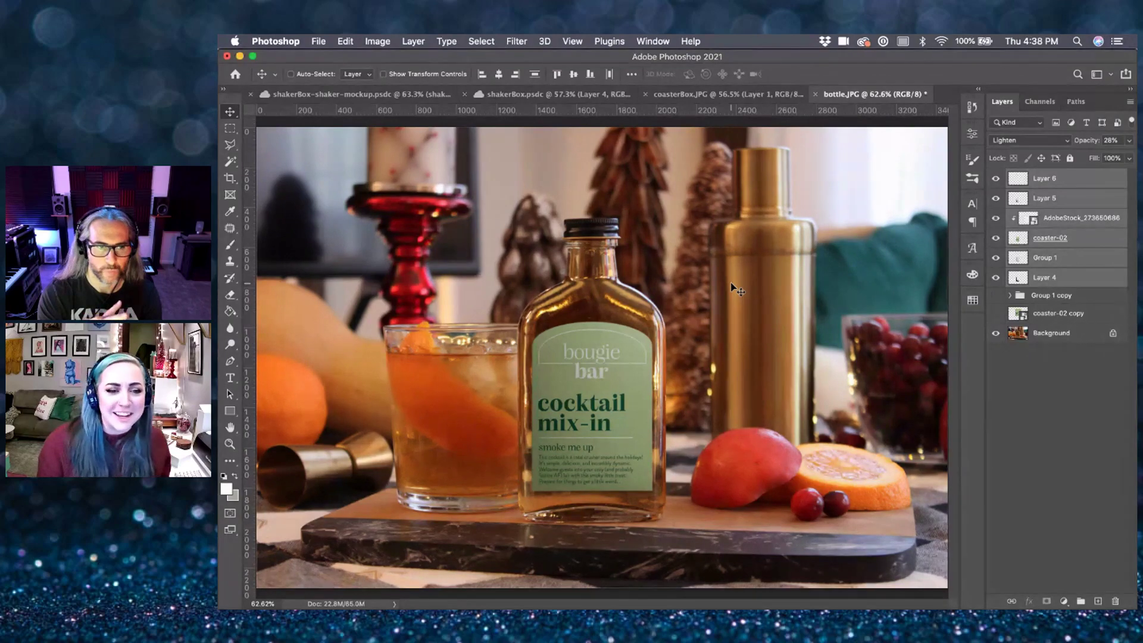
- In coasterBox.JPG, outline the box's front face corner to corner with the Polygonal Lasso, closing it into a selection
left_click(694, 98)
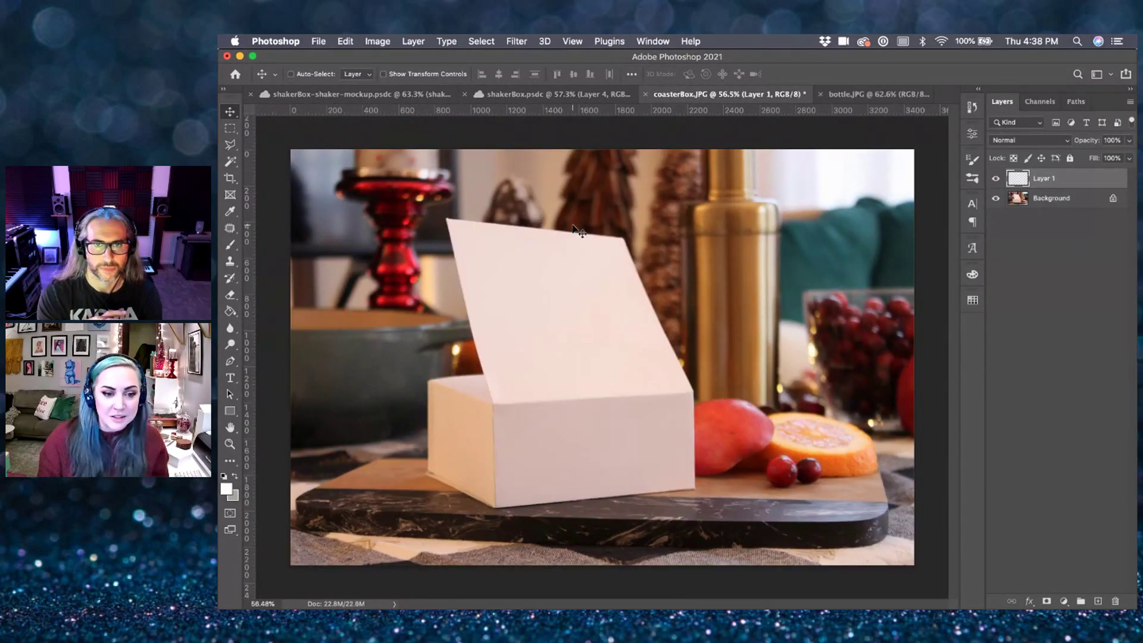
scroll(523, 294, "up", 3)
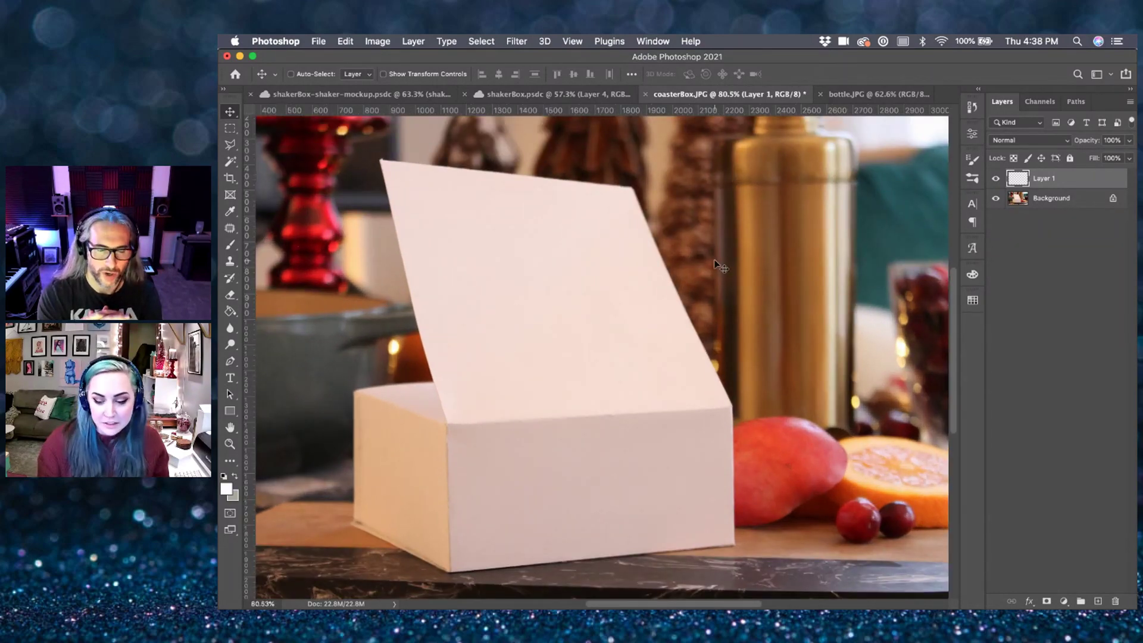
key("l")
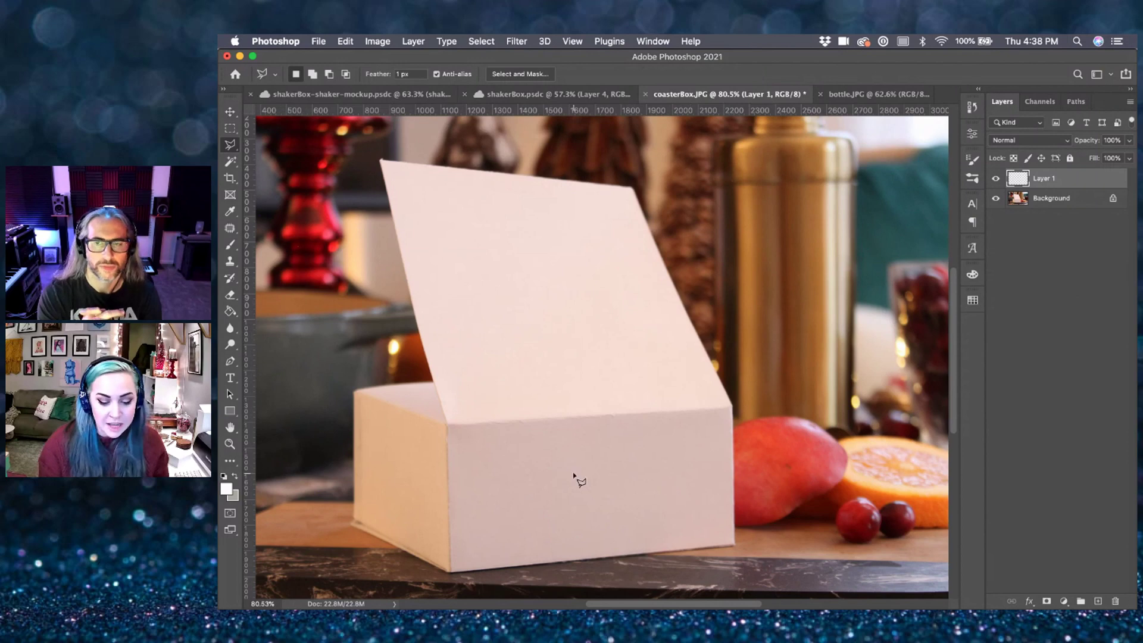
scroll(575, 476, "up", 3)
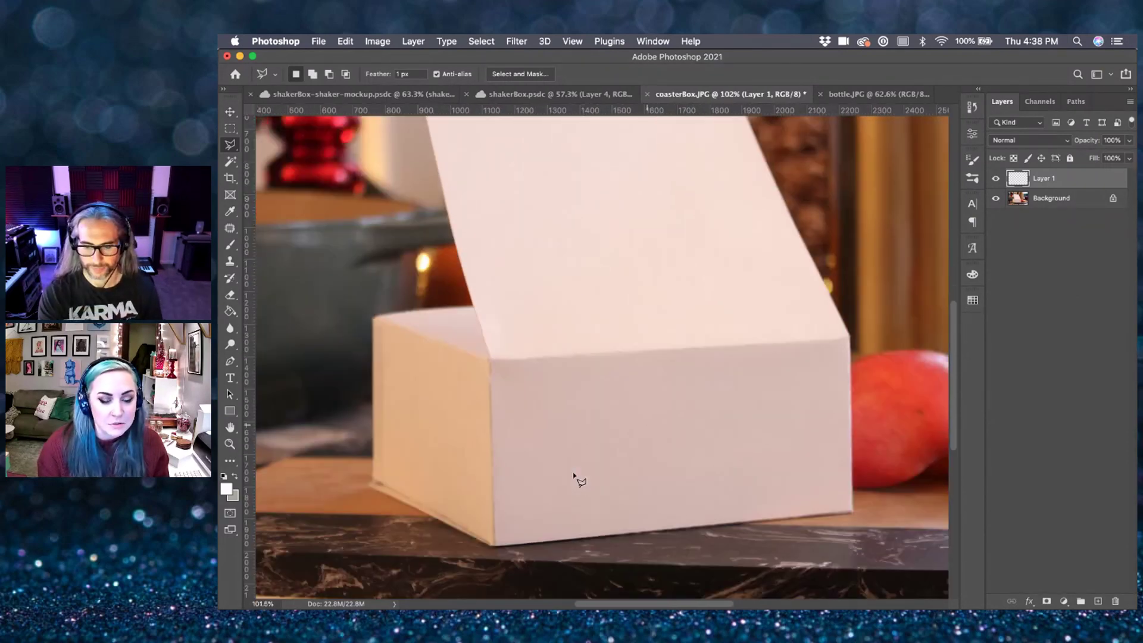
scroll(575, 476, "down", 3)
scroll(575, 477, "right", 1)
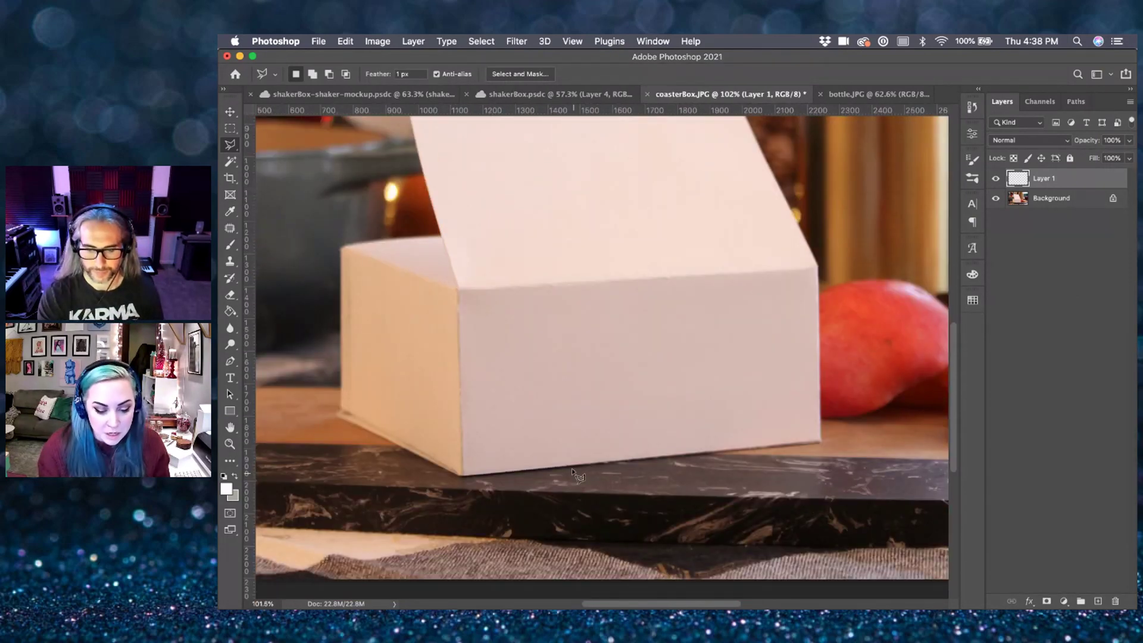
left_click(458, 290)
left_click(818, 269)
left_click(821, 441)
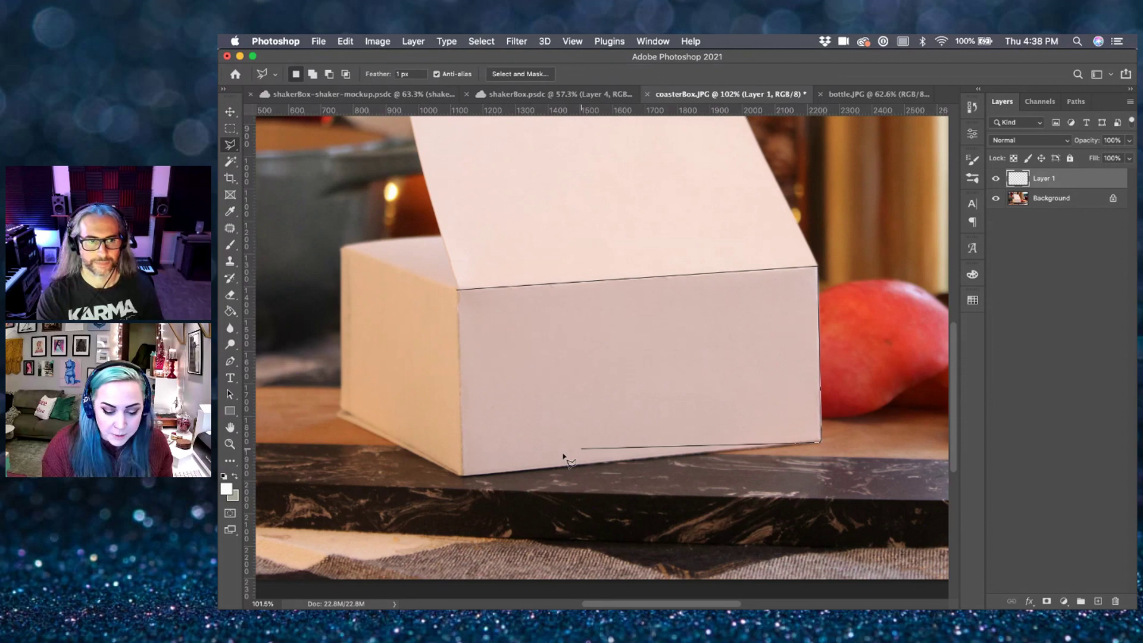
left_click(463, 476)
left_click(465, 289)
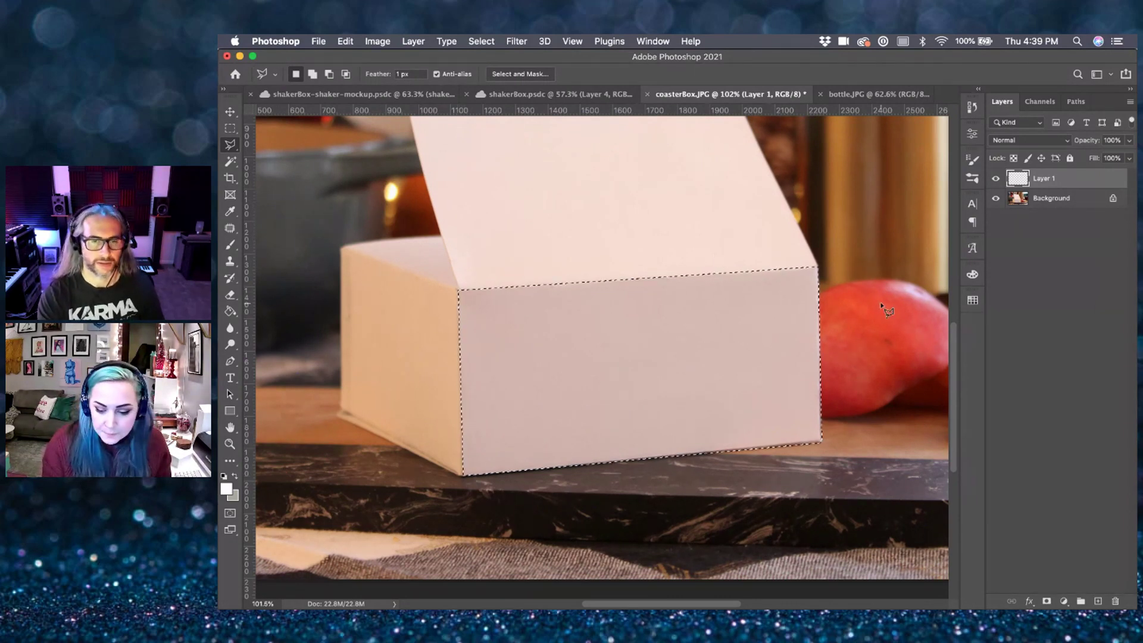
- Fill the selected front face on Layer 1 with coral red (f25555) using the Paint Bucket, and clear the selection
key("g")
left_click(226, 489)
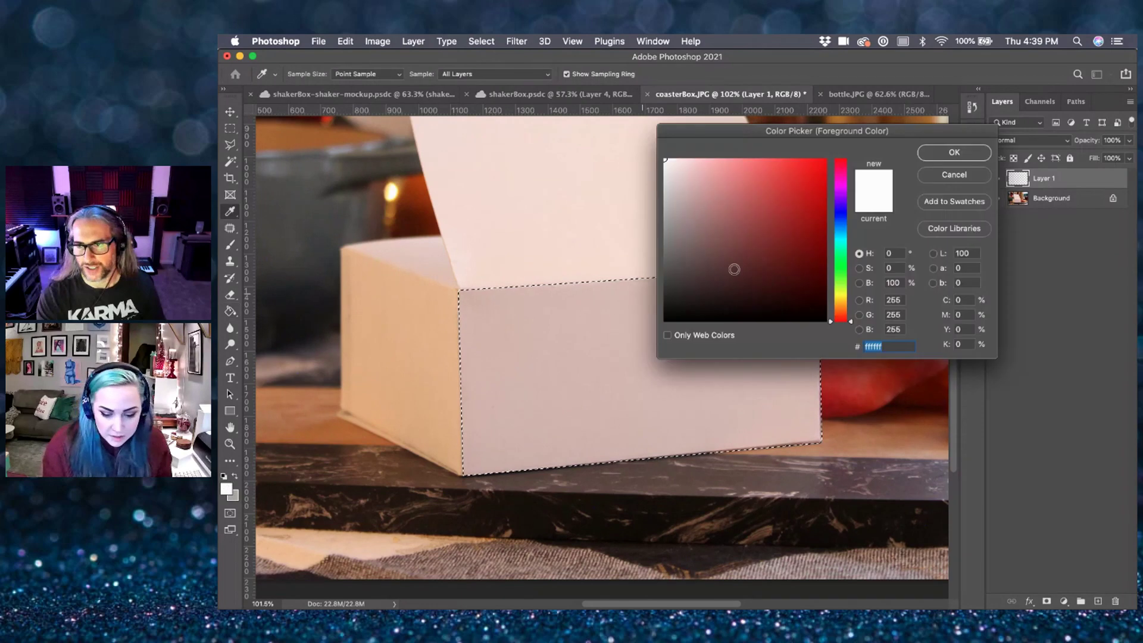
left_click(775, 168)
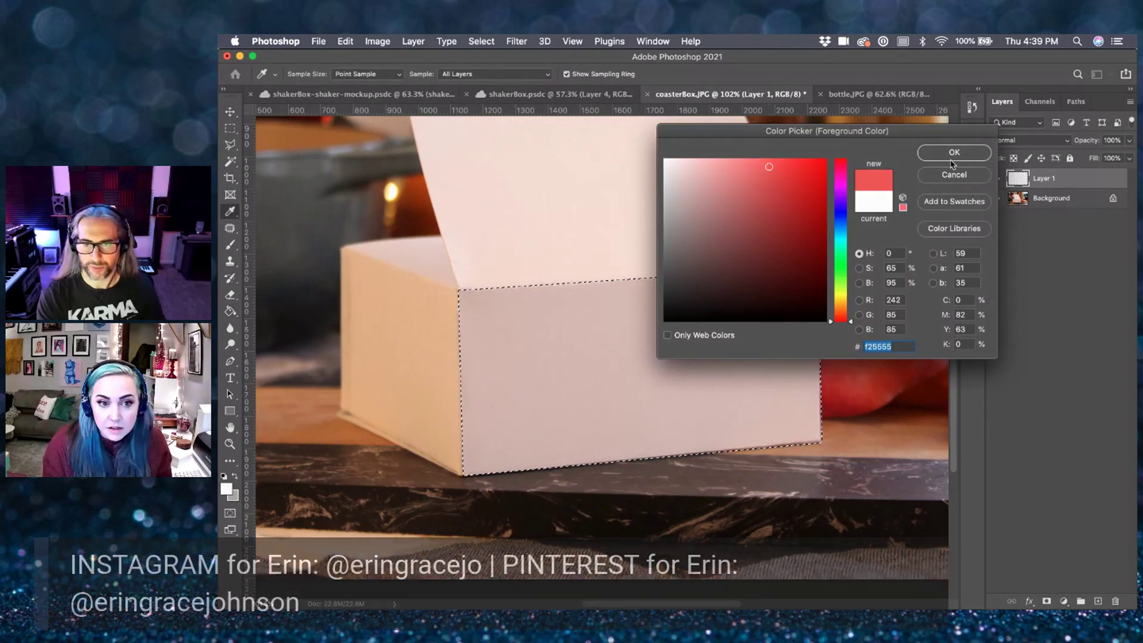
left_click(954, 152)
left_click(479, 345)
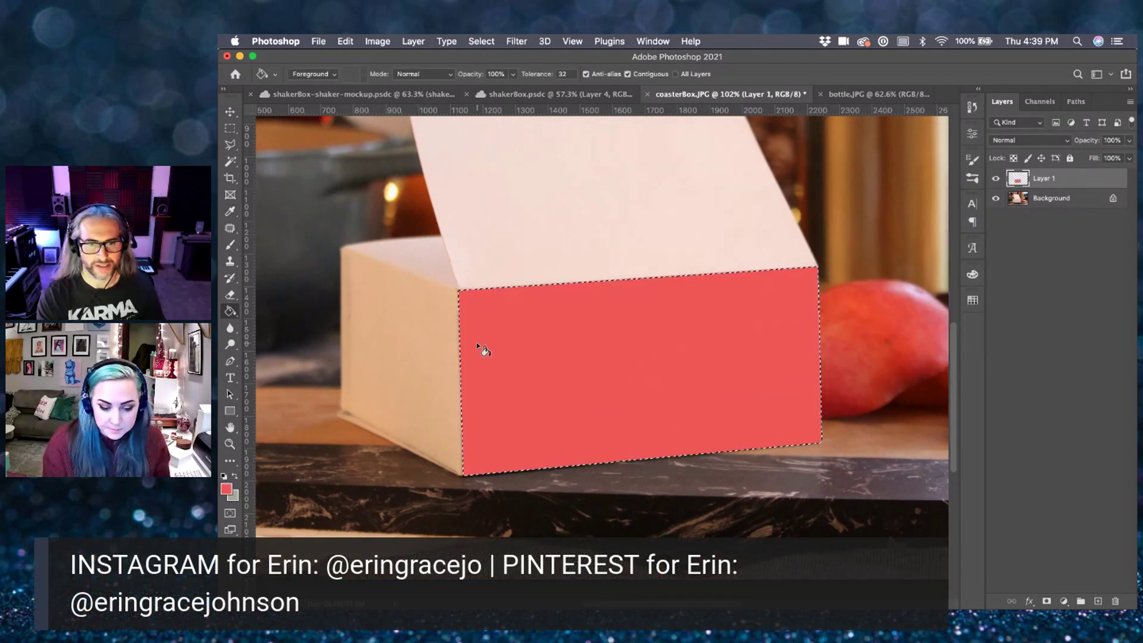
key("l")
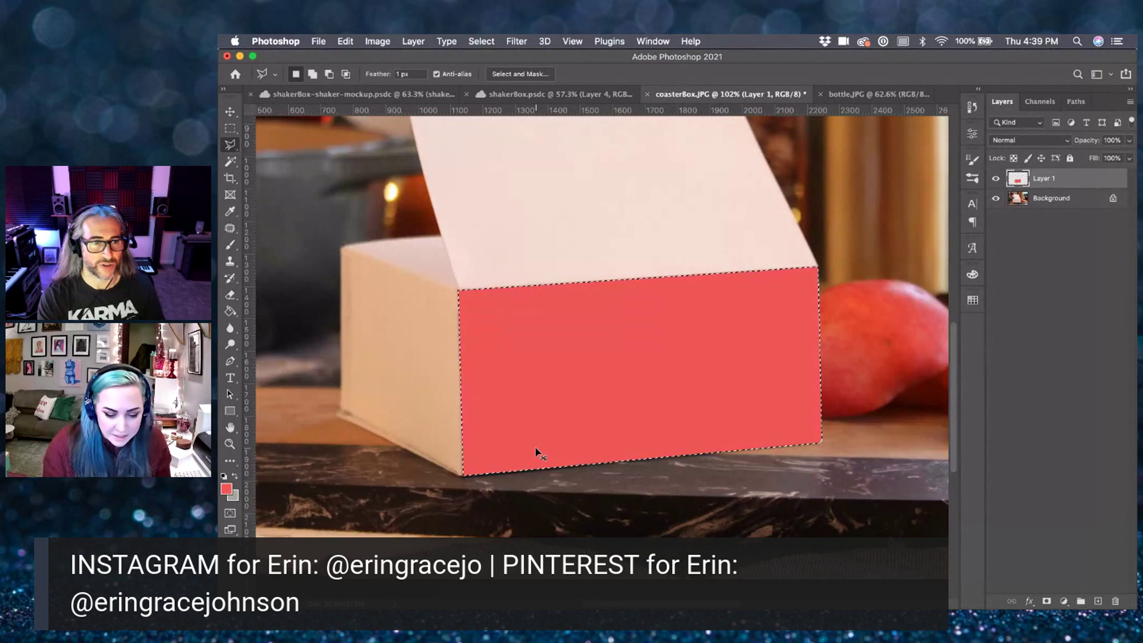
key("super+d")
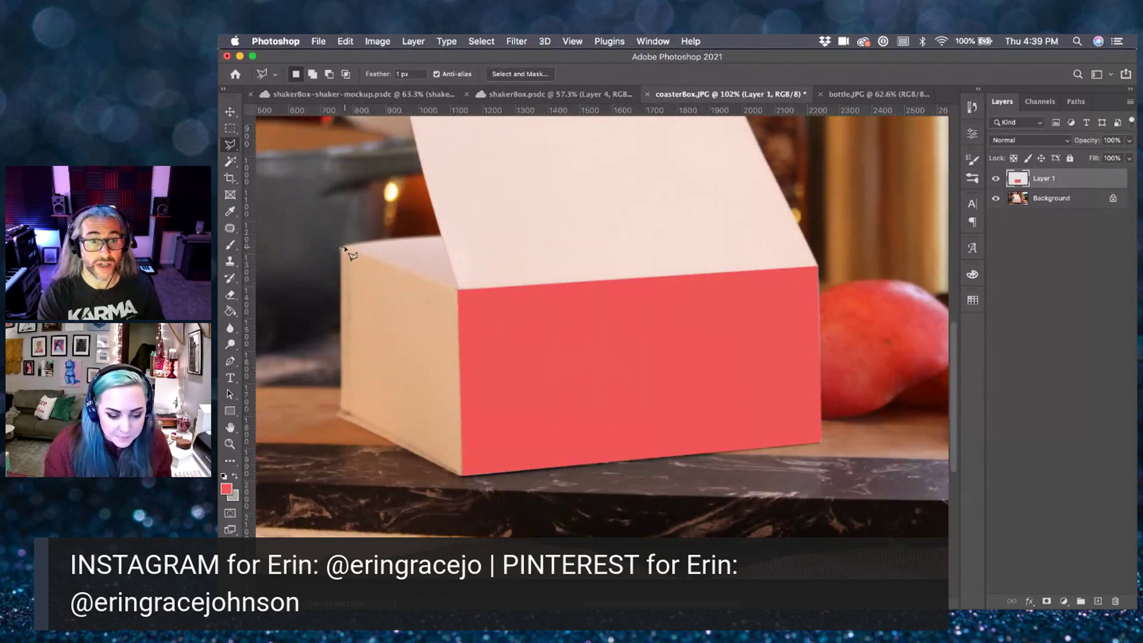
- Select the box's narrow side face by tracing its four corners with the Polygonal Lasso
left_click(344, 248)
left_click(458, 290)
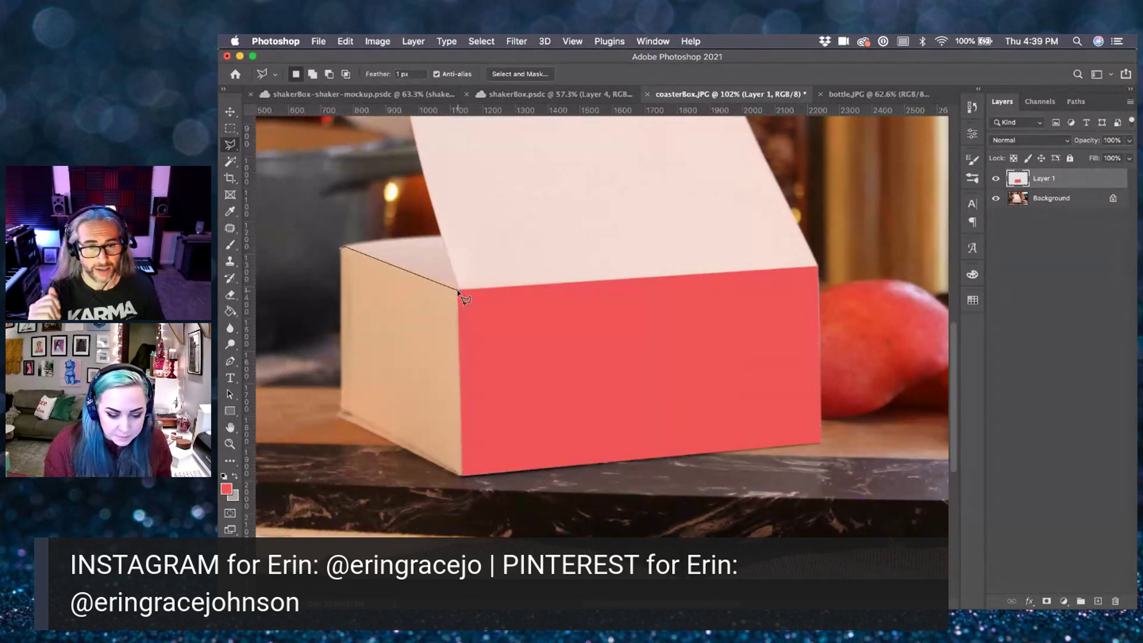
left_click(462, 475)
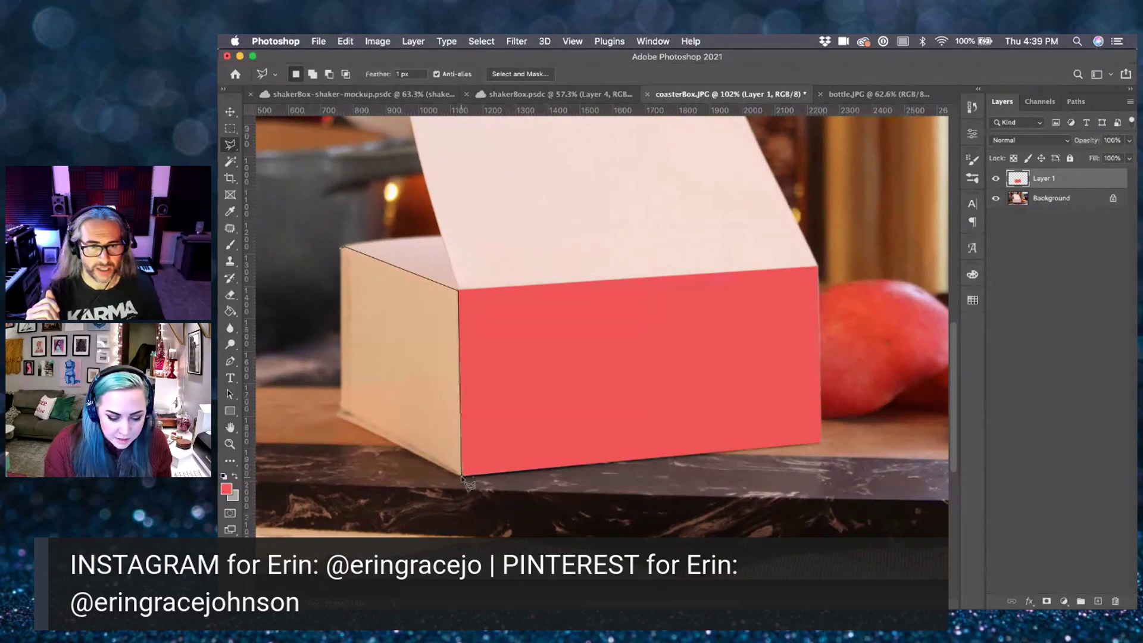
left_click(340, 408)
left_click(342, 248)
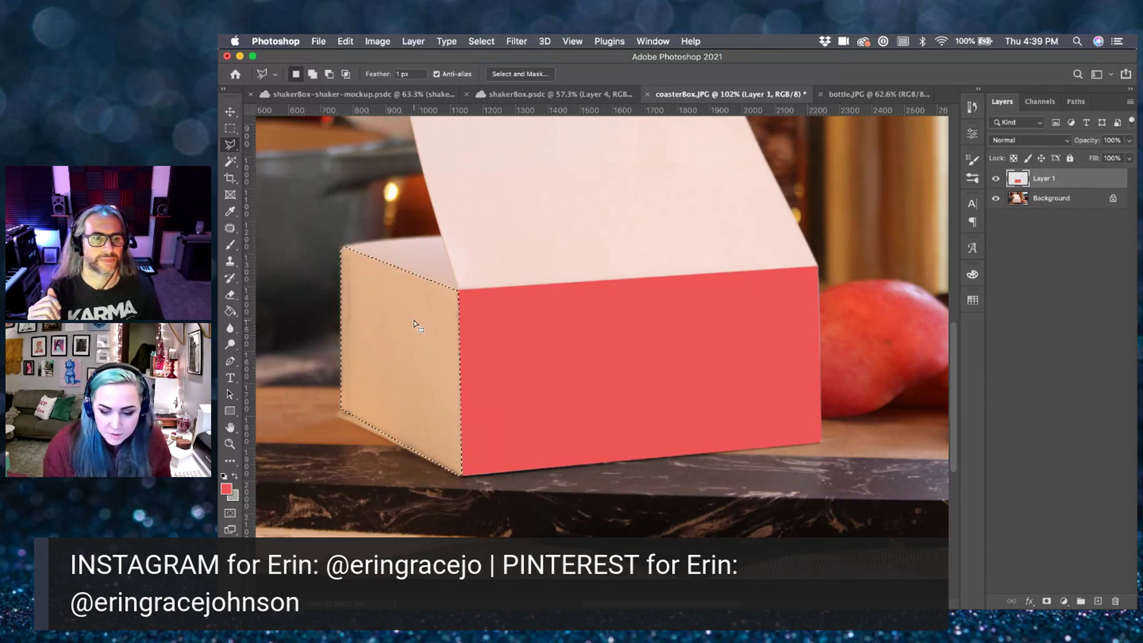
- Add a new layer and fill the selected side face with a darker red (cb5050)
left_click(1098, 601)
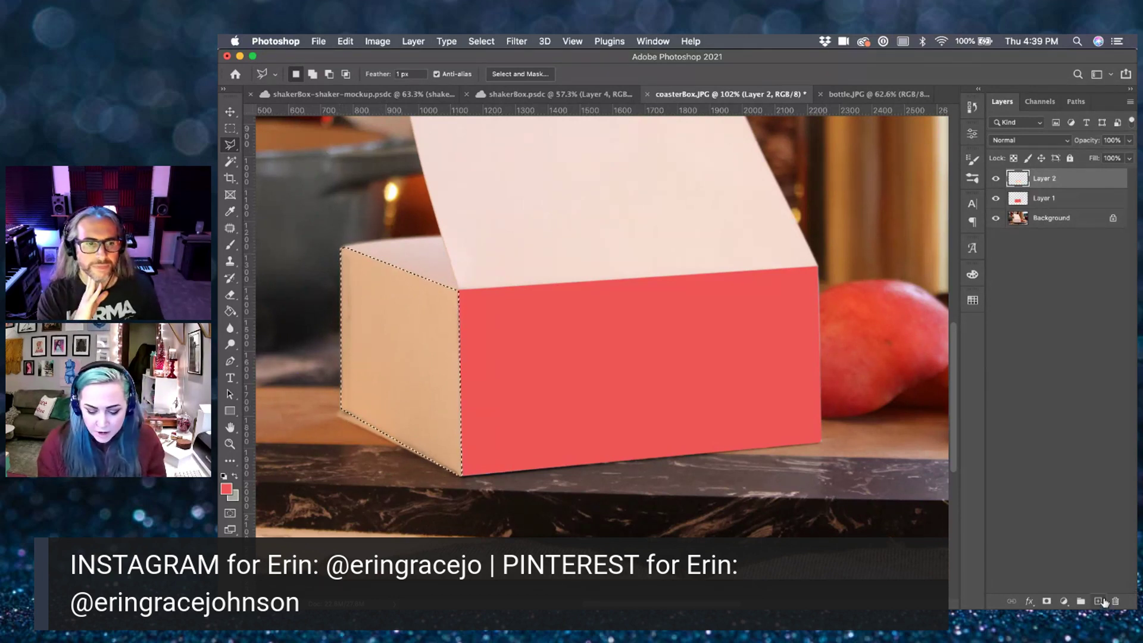
key("g")
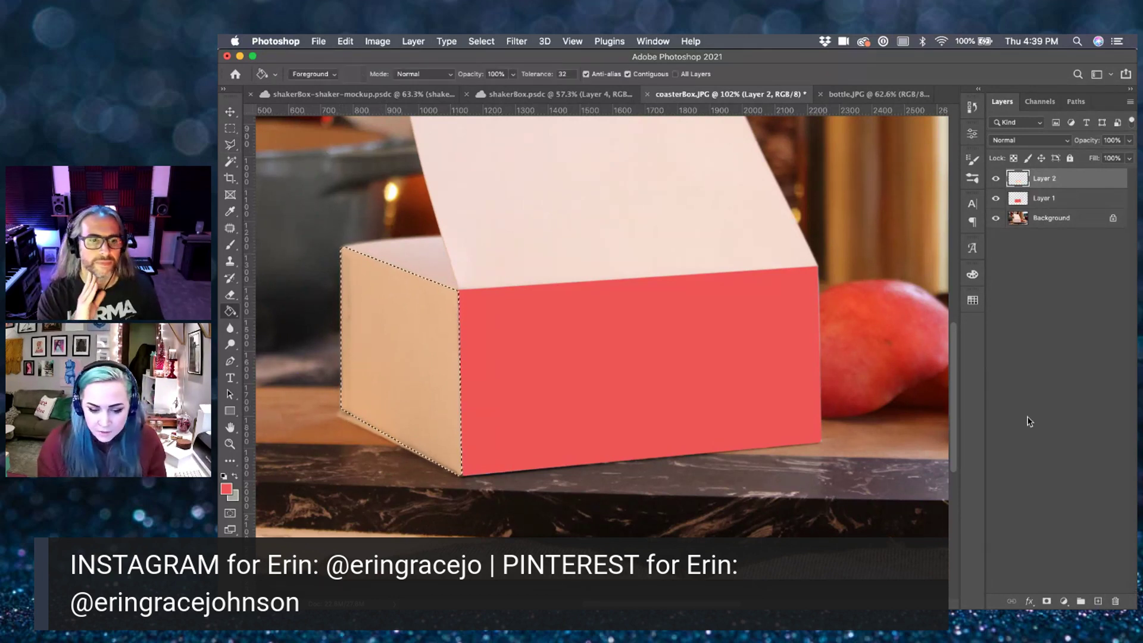
left_click(226, 488)
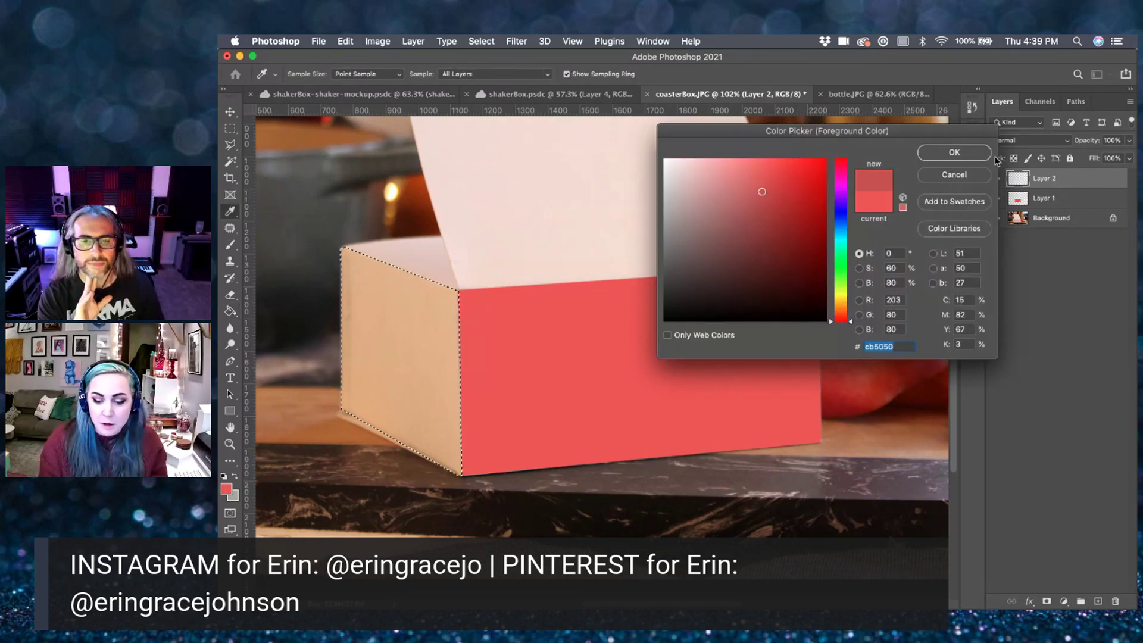
left_click(954, 152)
left_click(398, 371)
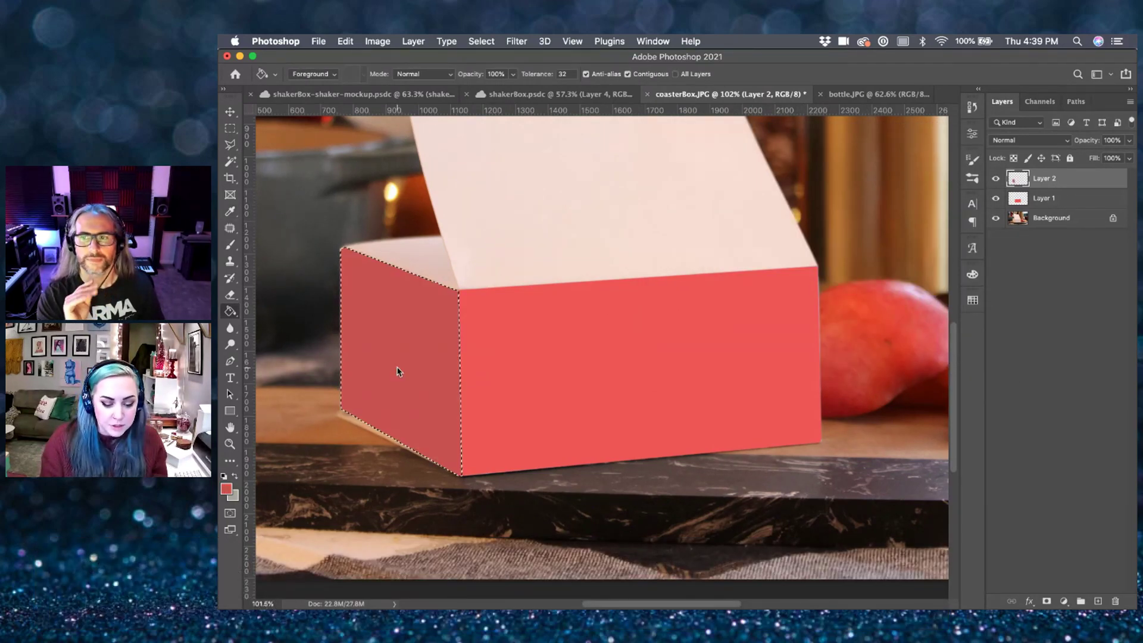
- Add a new layer and select the box's open lid by tracing its edges with the Polygonal Lasso
scroll(527, 337, "up", 3)
scroll(542, 335, "up", 2)
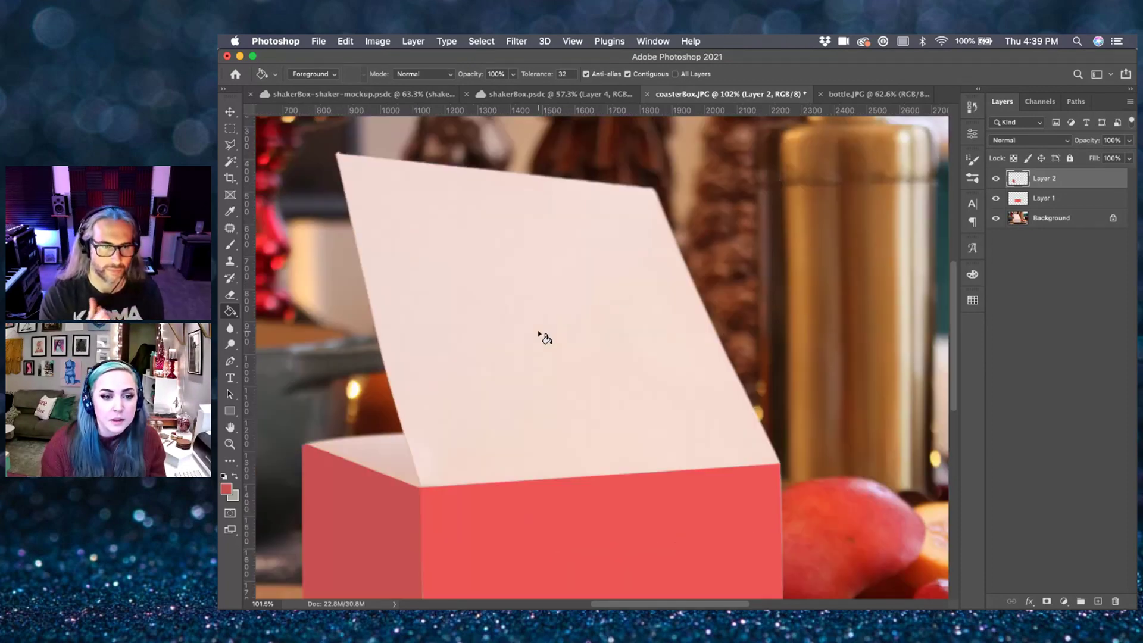
left_click(1098, 601)
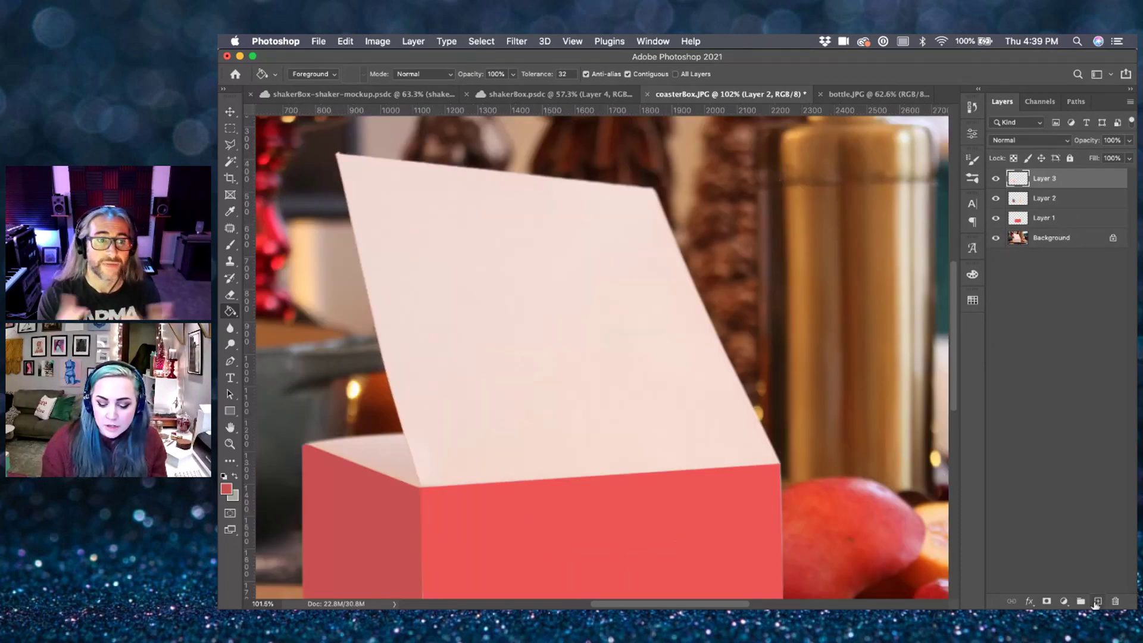
key("l")
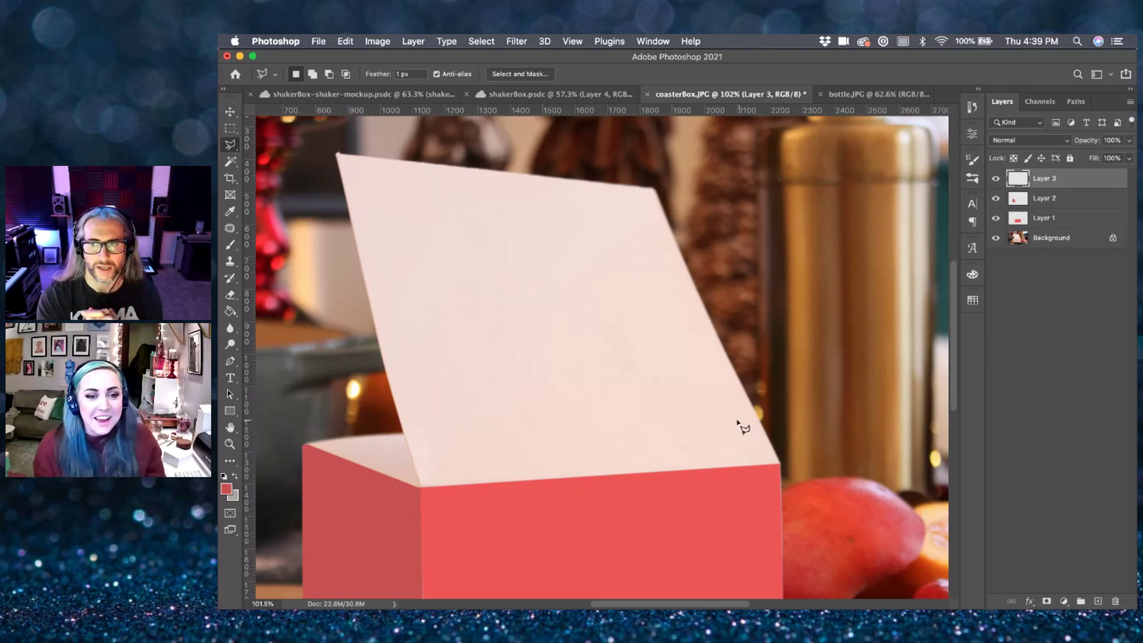
left_click(421, 486)
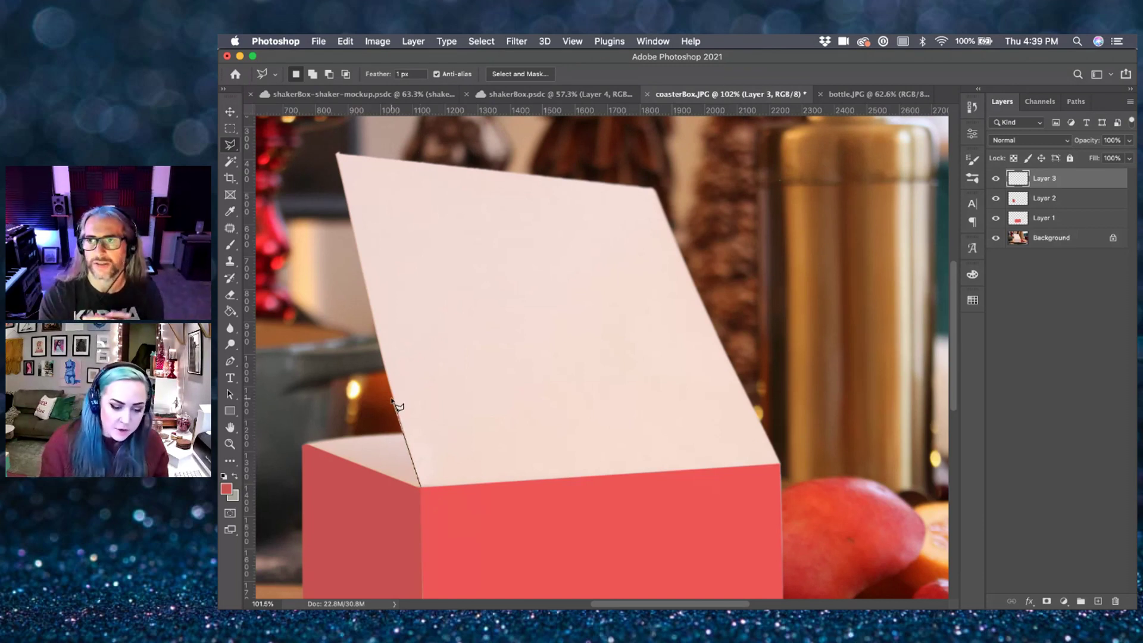
left_click(393, 394)
left_click(373, 316)
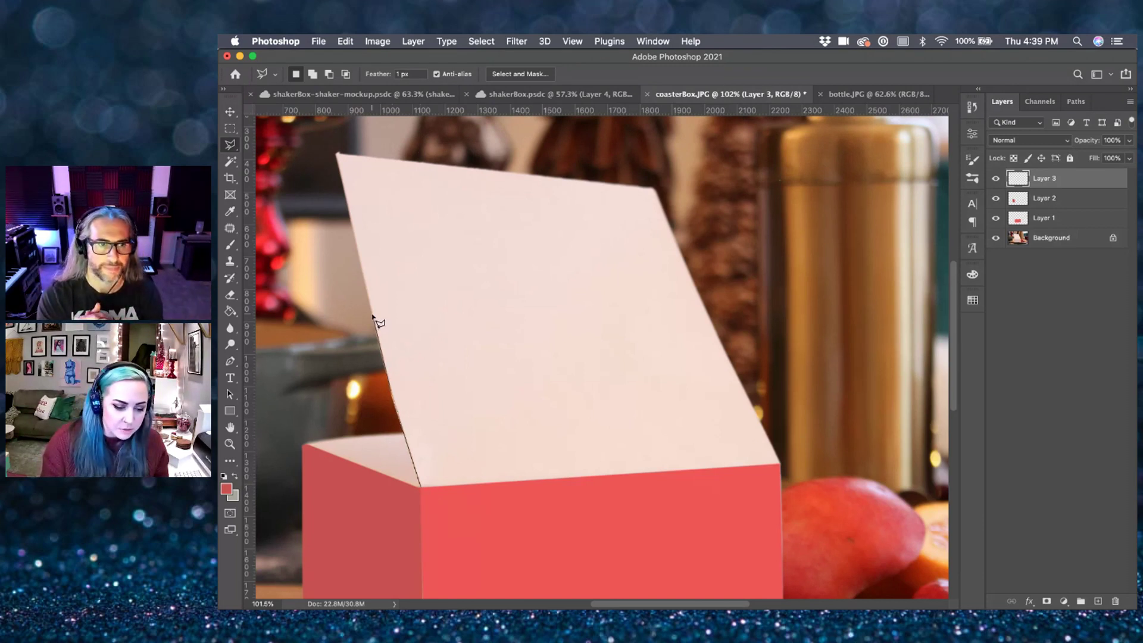
left_click(356, 225)
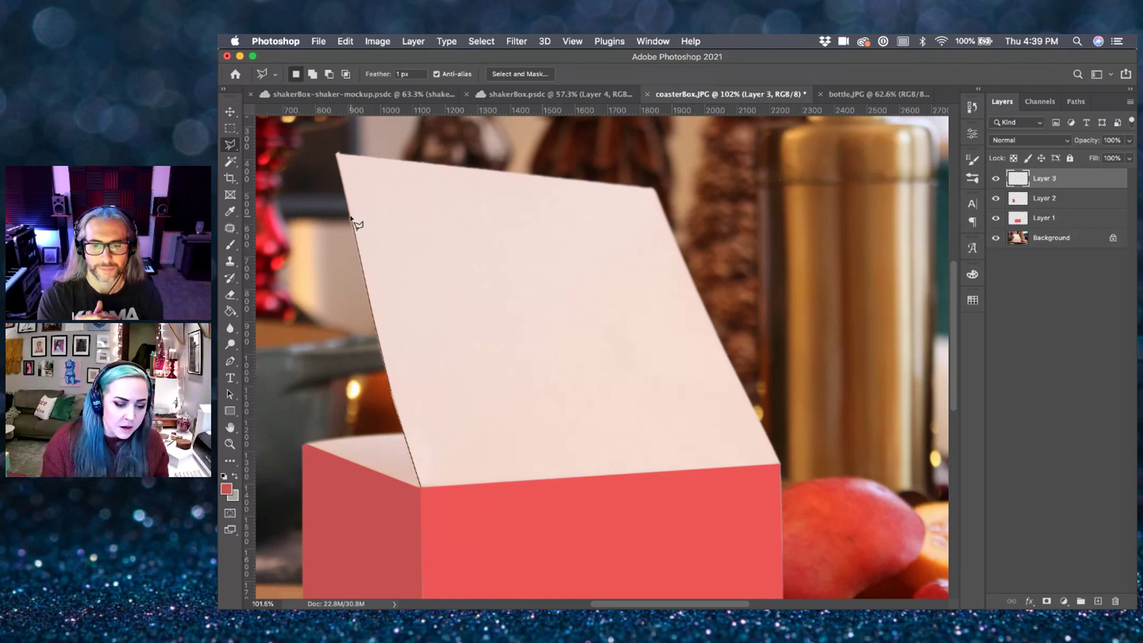
left_click(339, 154)
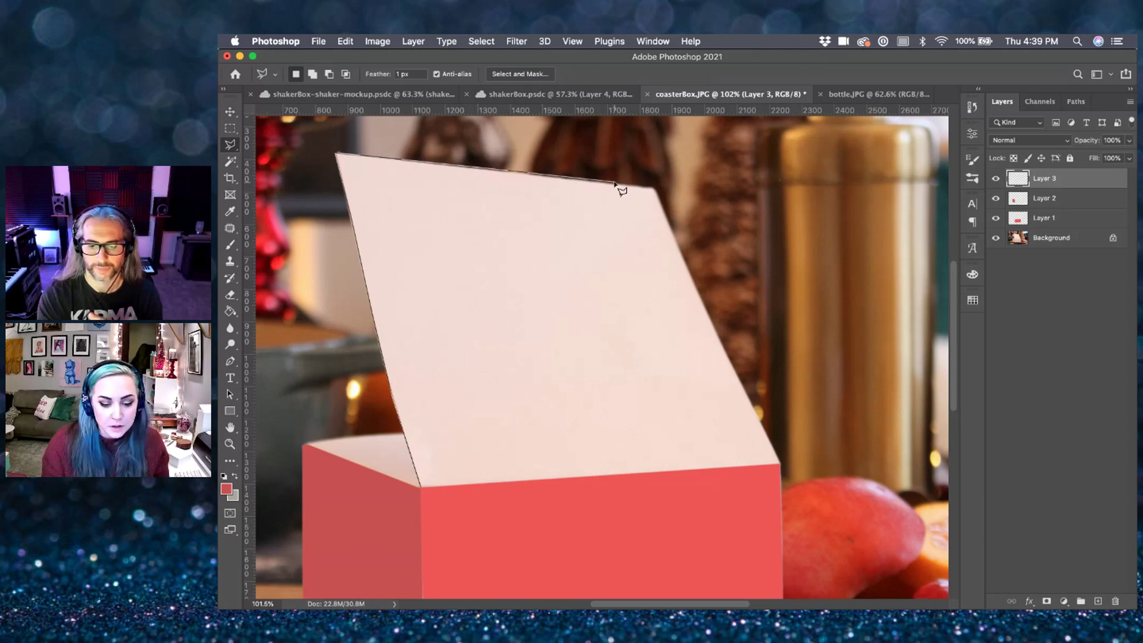
left_click(655, 189)
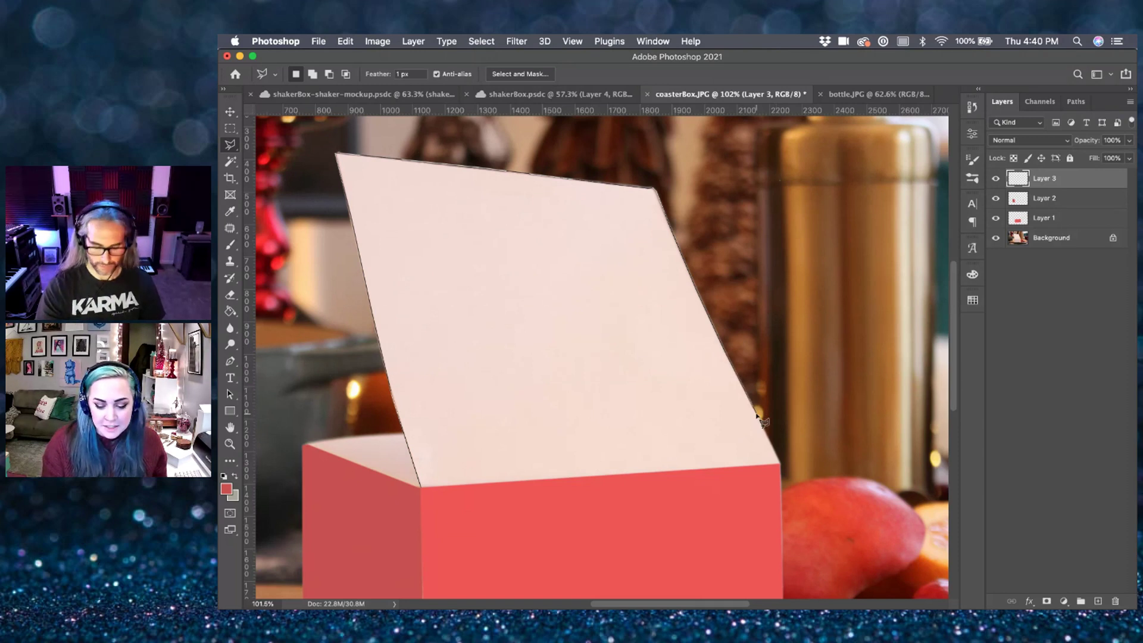
double_click(782, 466)
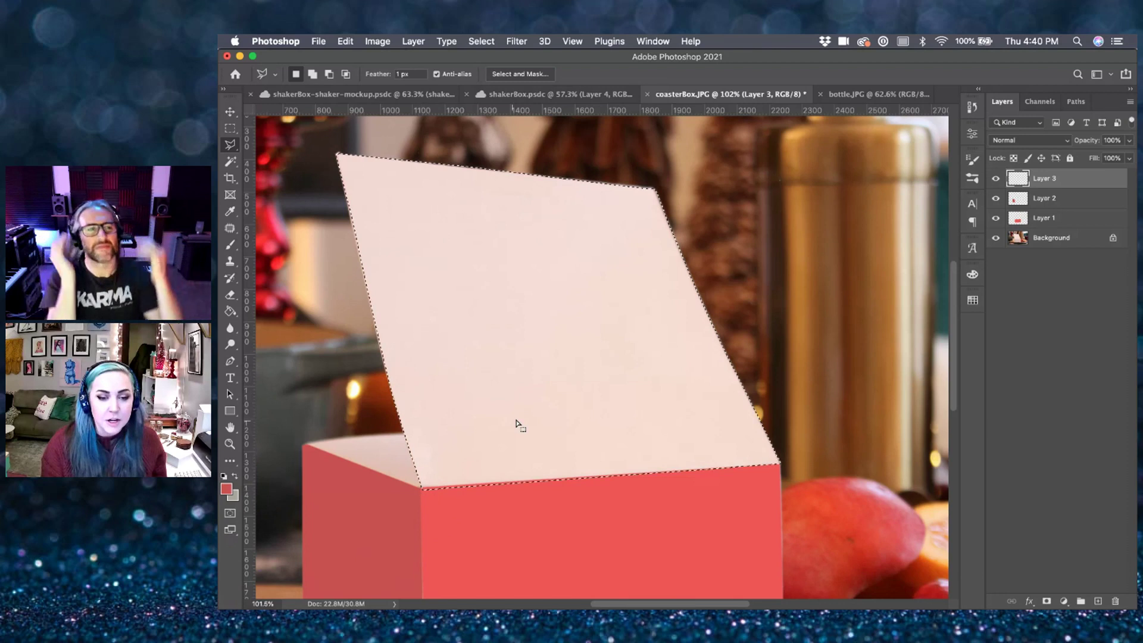
- Subtract the sliver overlapping the front face from the lid selection along the hinge edge
left_click(422, 487, "alt")
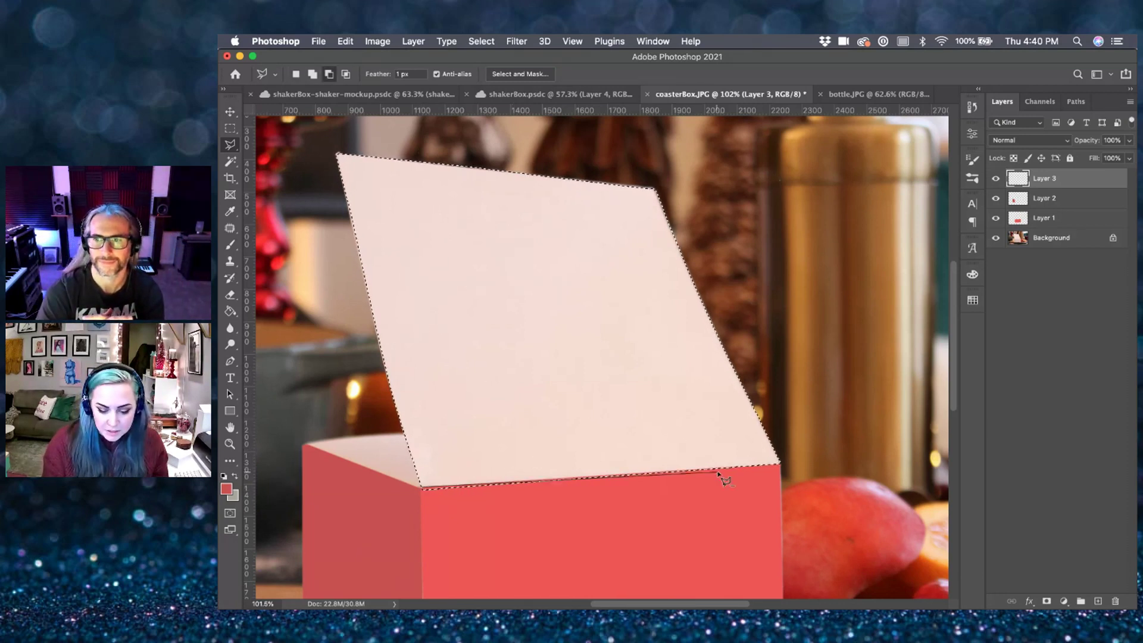
left_click(780, 464)
left_click(684, 510)
left_click(422, 487)
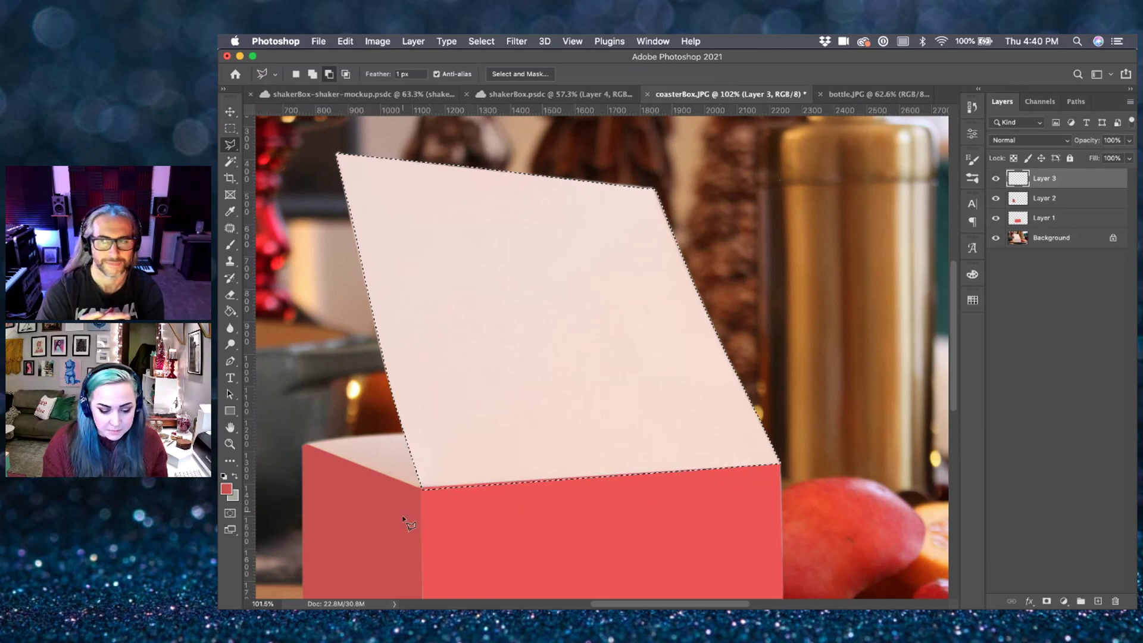
- Fill the lid selection on Layer 3 with light pink (f29595) using the Paint Bucket, and clear the selection
key("g")
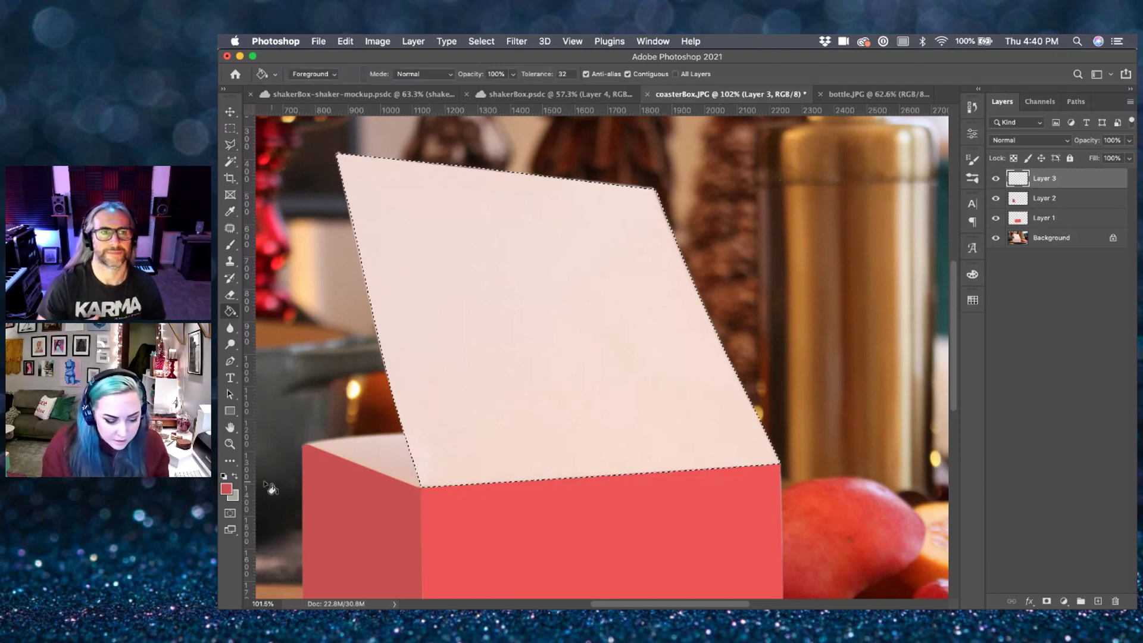
left_click(226, 488)
left_click_drag(750, 226, 726, 167)
left_click(930, 151)
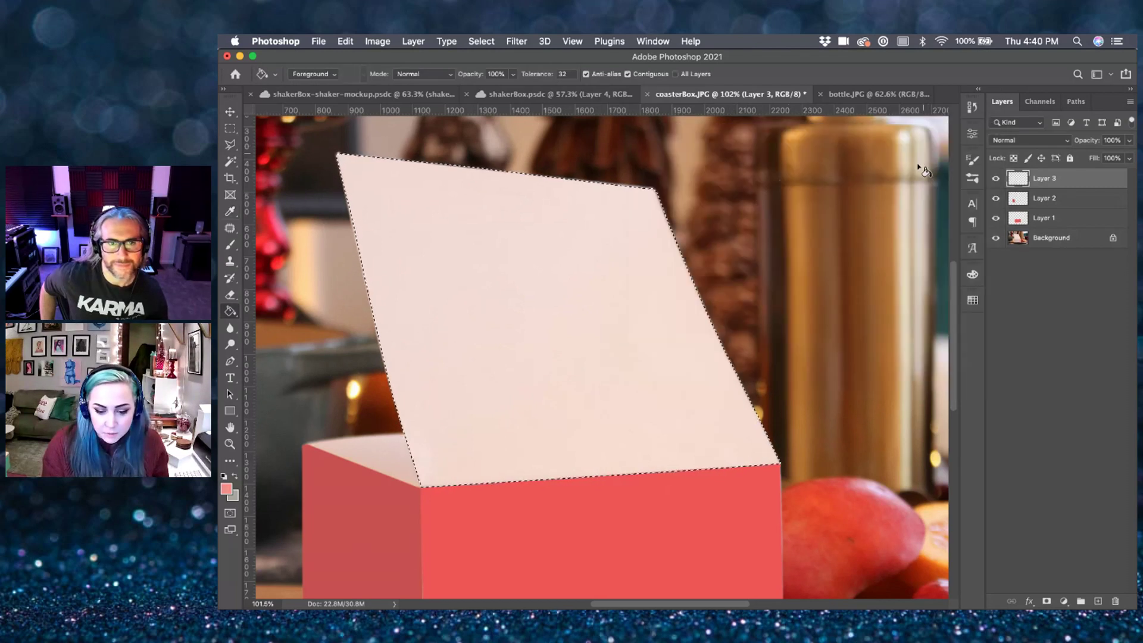
left_click(616, 308)
key("super+d")
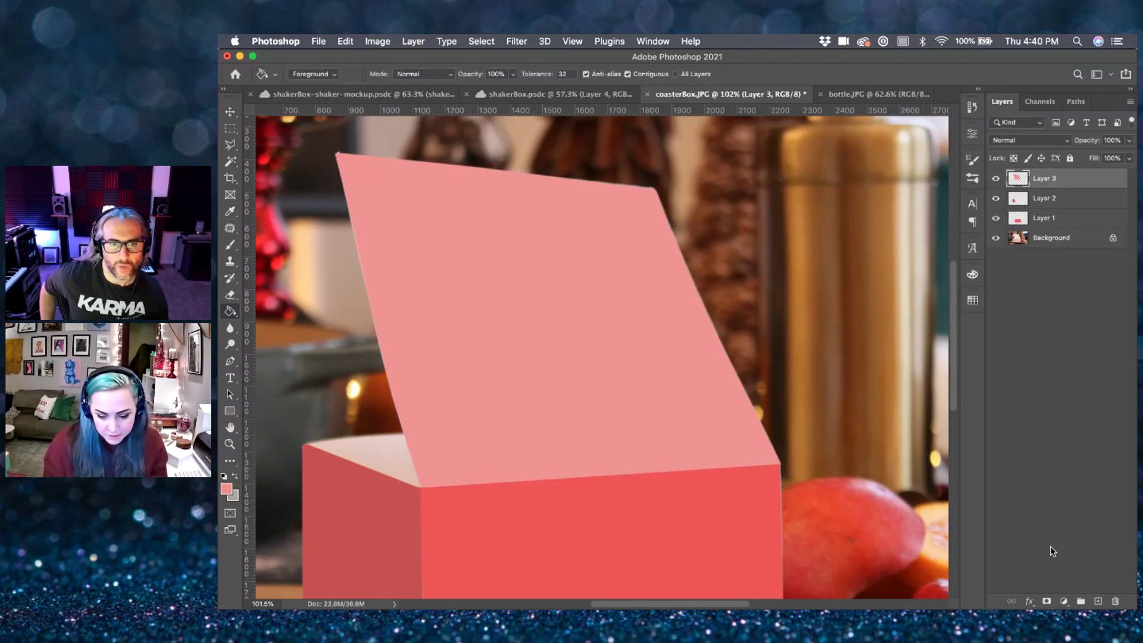
- Add a new layer below Layer 3 and select the visible triangle of the box's interior with the Polygonal Lasso
left_click(1098, 601)
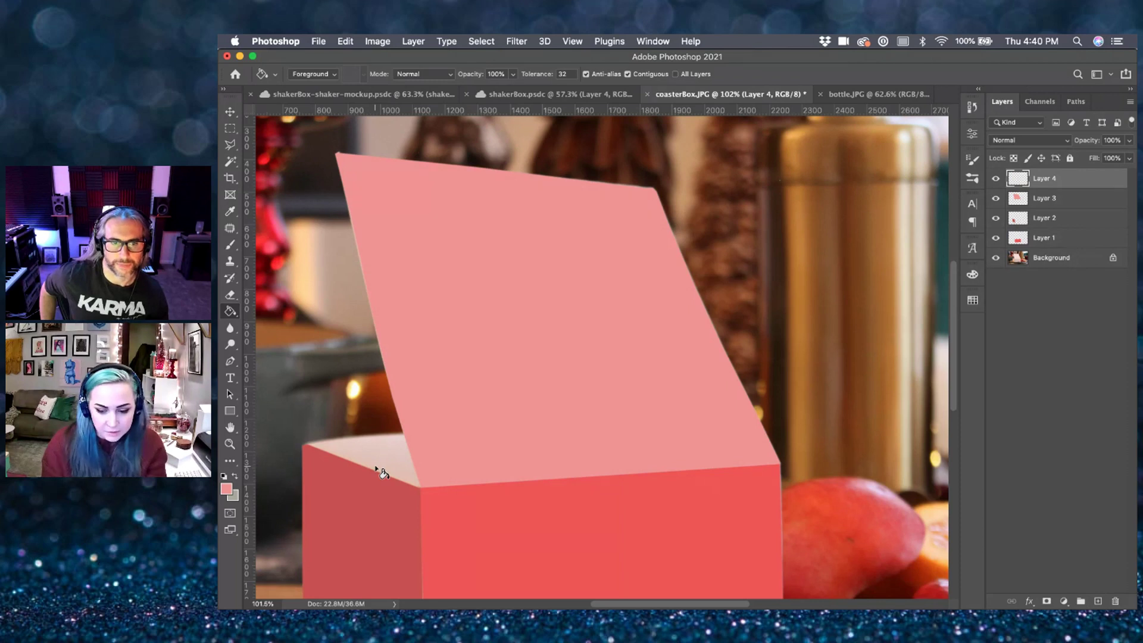
key("l")
left_click_drag(1065, 178, 1081, 203)
left_click(307, 445)
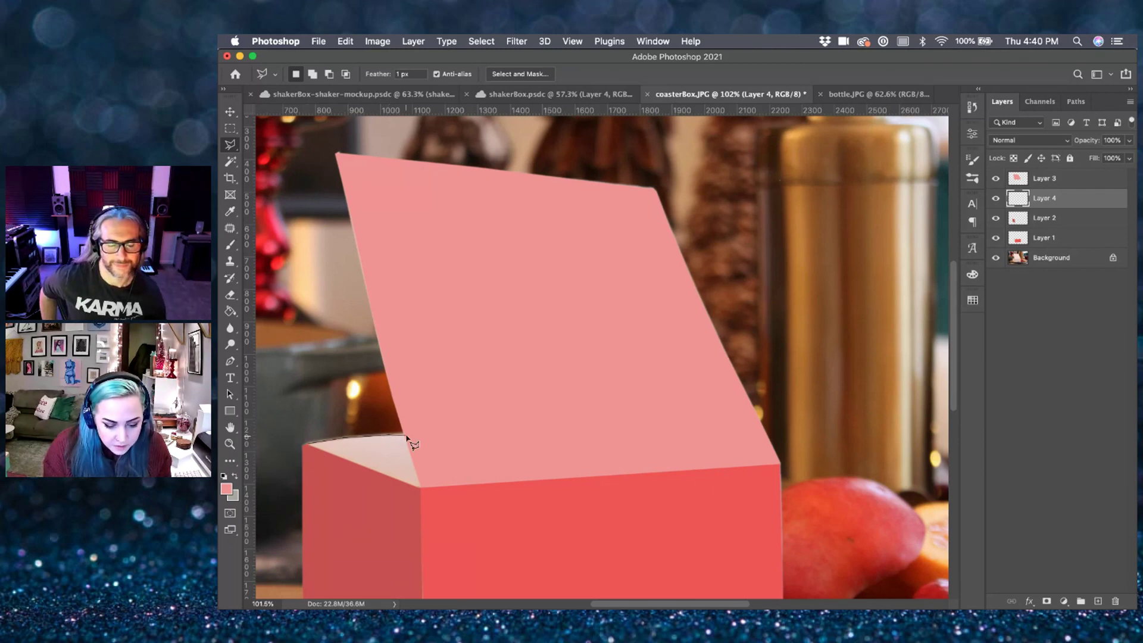
left_click(408, 435)
left_click(418, 487)
left_click(306, 444)
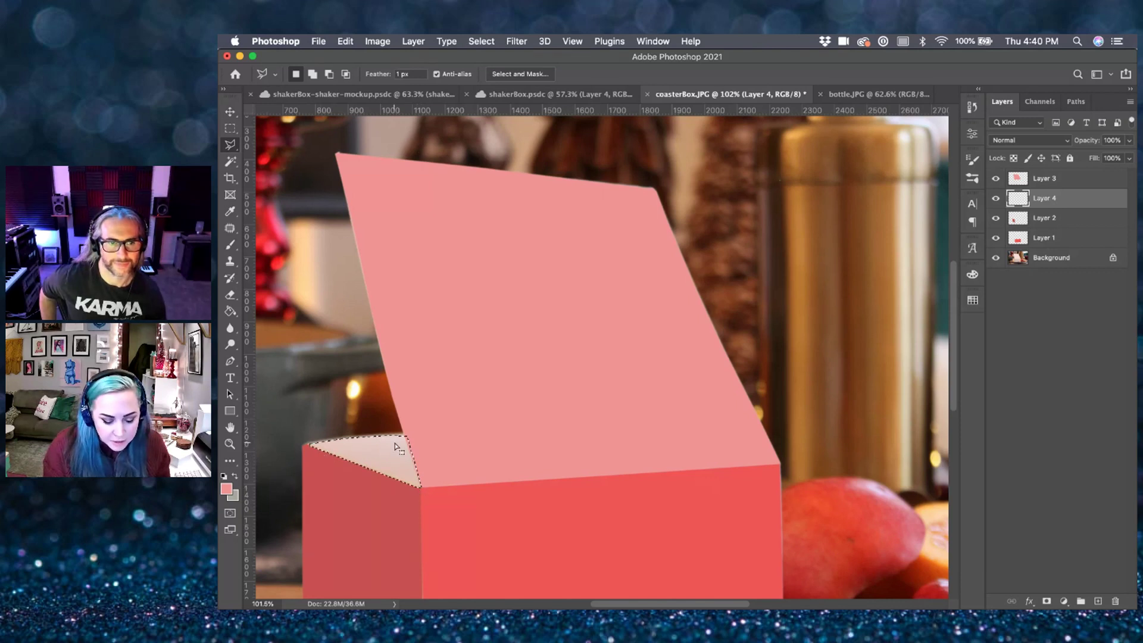
- Refine the interior selection by adding to its upper rim and subtracting the area overlapping the lid
scroll(394, 444, "up", 3)
scroll(394, 444, "up", 2)
scroll(393, 444, "left", 3)
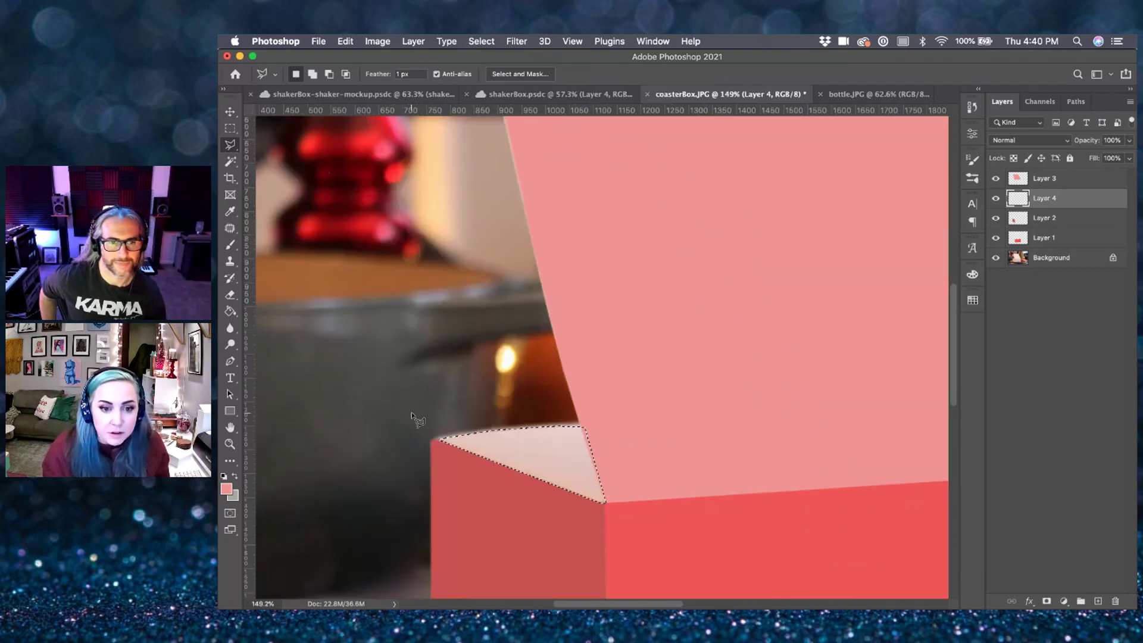
left_click(492, 437, "shift")
left_click(578, 431)
double_click(581, 448)
left_click(579, 430)
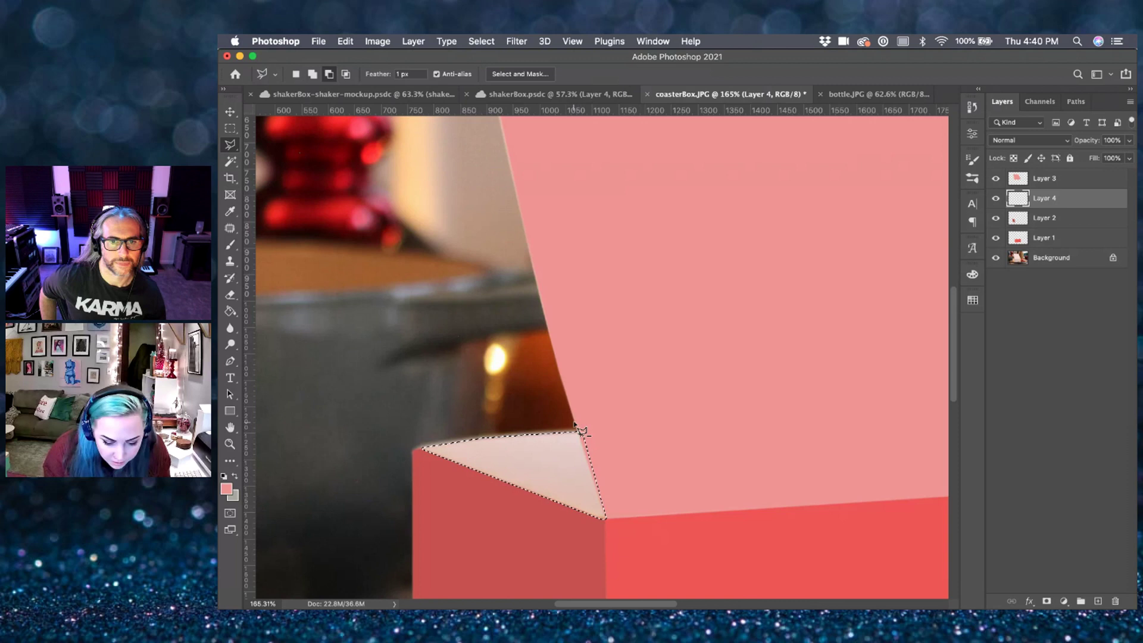
left_click(614, 537)
double_click(612, 427)
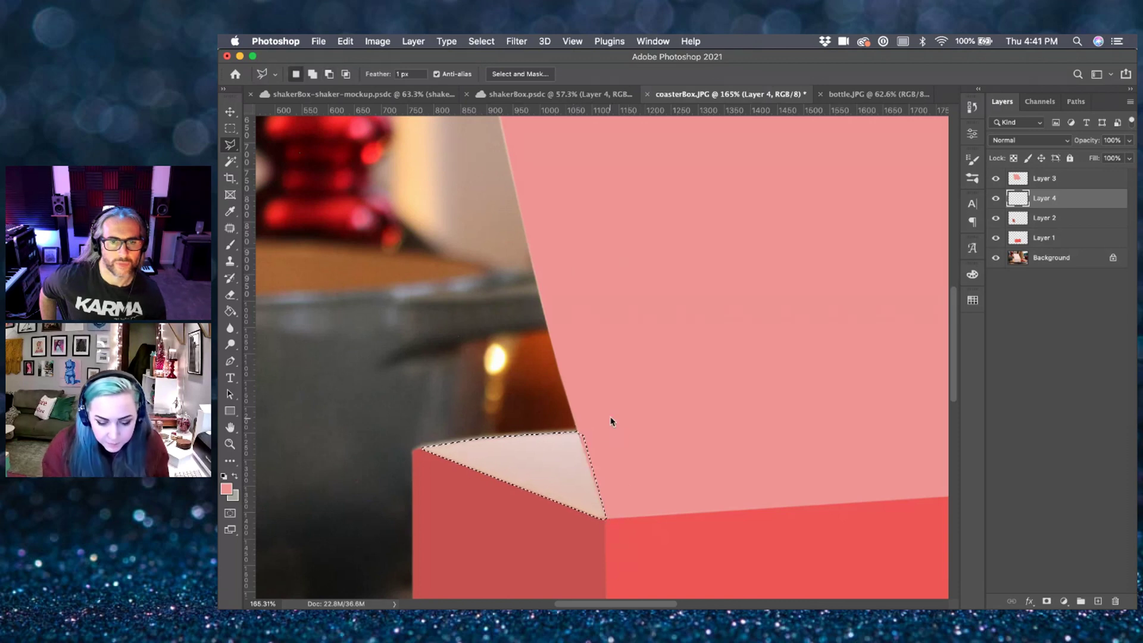
- Fill the interior selection on Layer 4 with a dark reddish brown using the Paint Bucket, and clear the selection
left_click(226, 489)
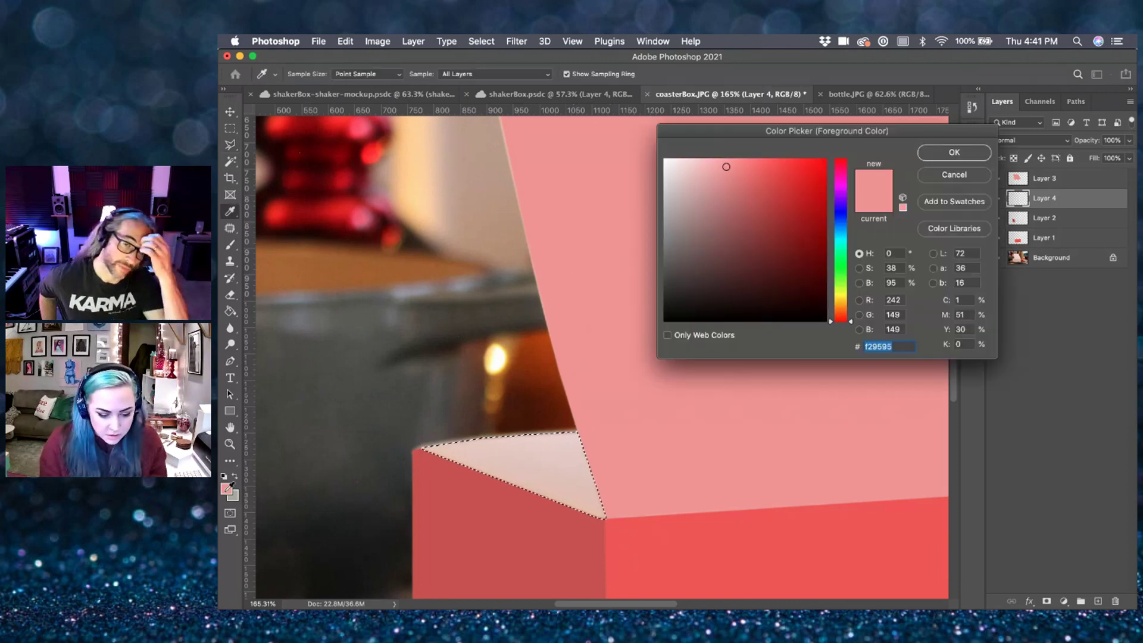
left_click(706, 262)
left_click(943, 154)
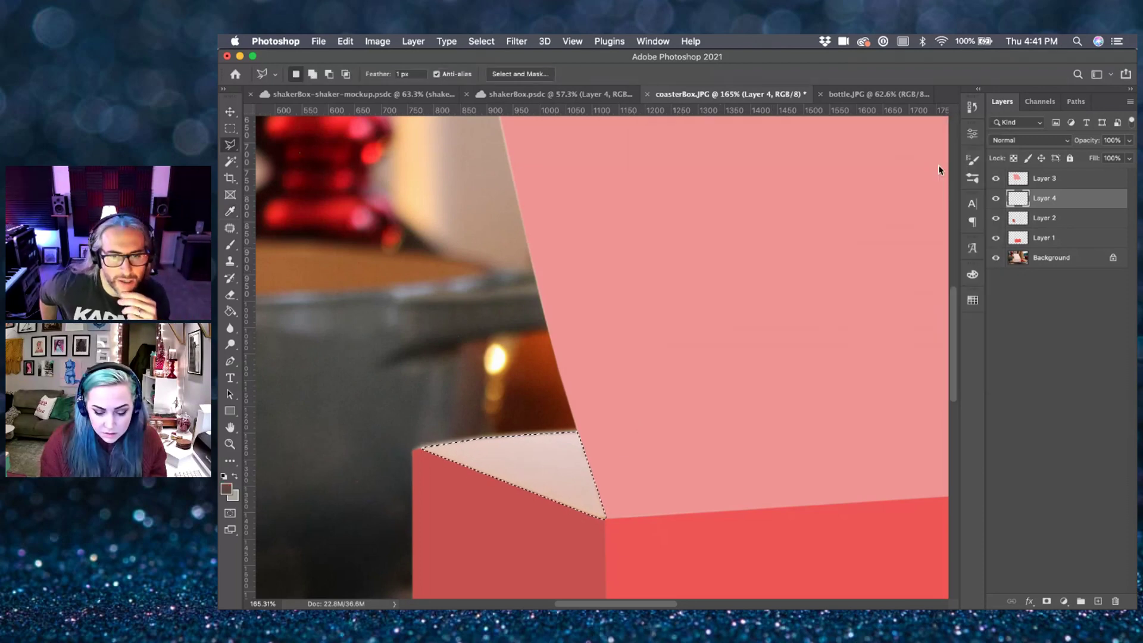
key("g")
left_click(589, 470)
key("super+d")
key("super+0")
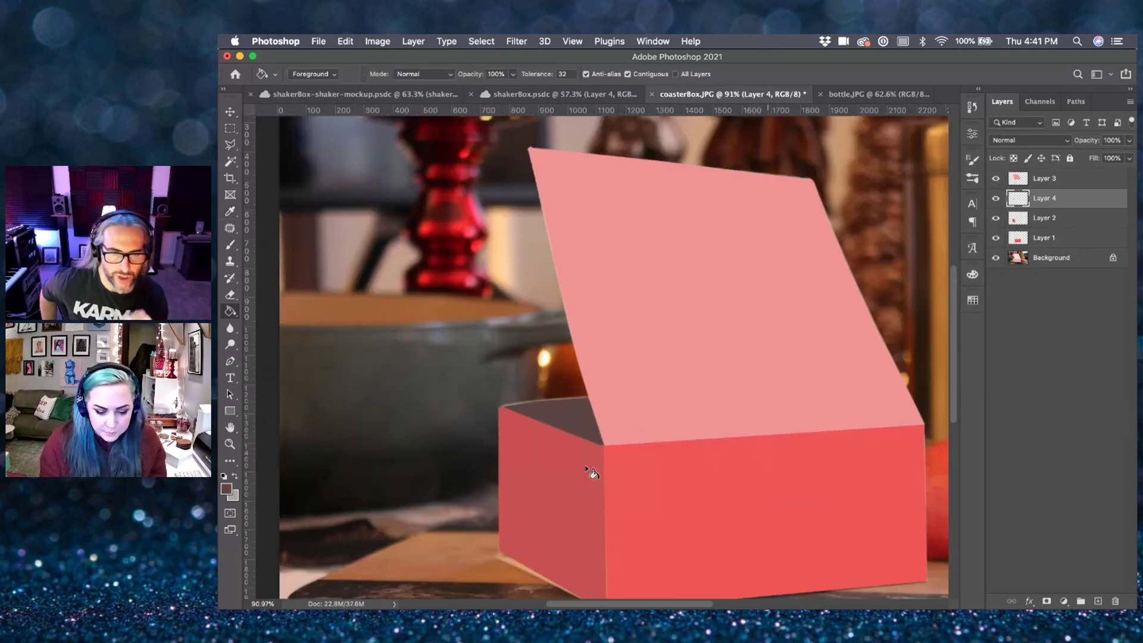
- Select the thin unfilled strip along the interior's back rim, from the outer corner to the lid, with the Polygonal Lasso
scroll(588, 471, "up", 3)
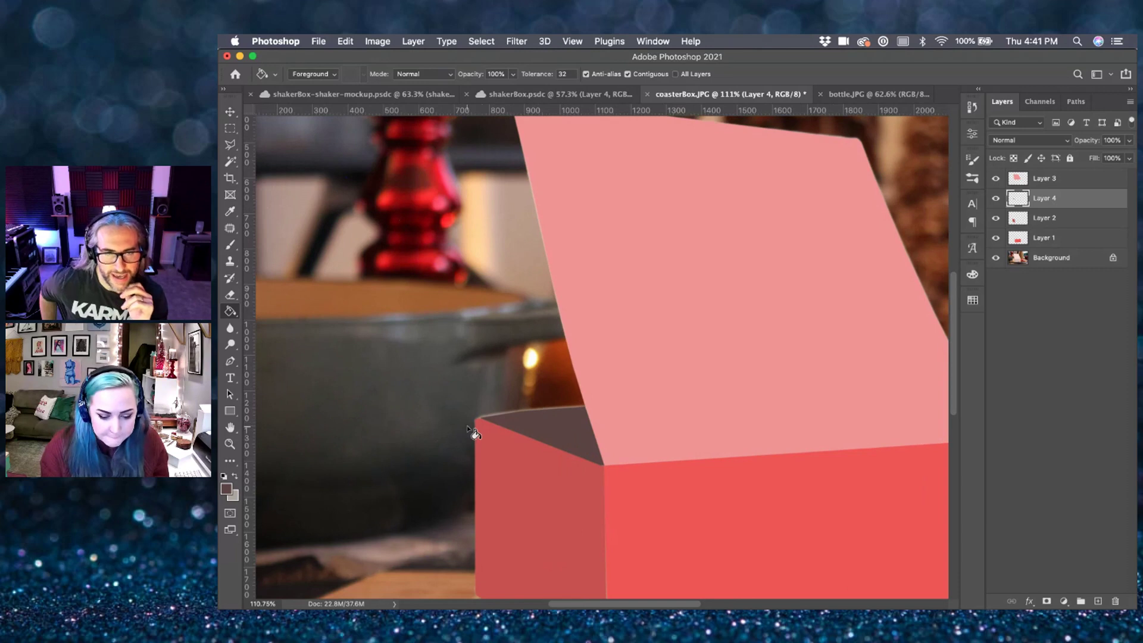
scroll(475, 434, "up", 3)
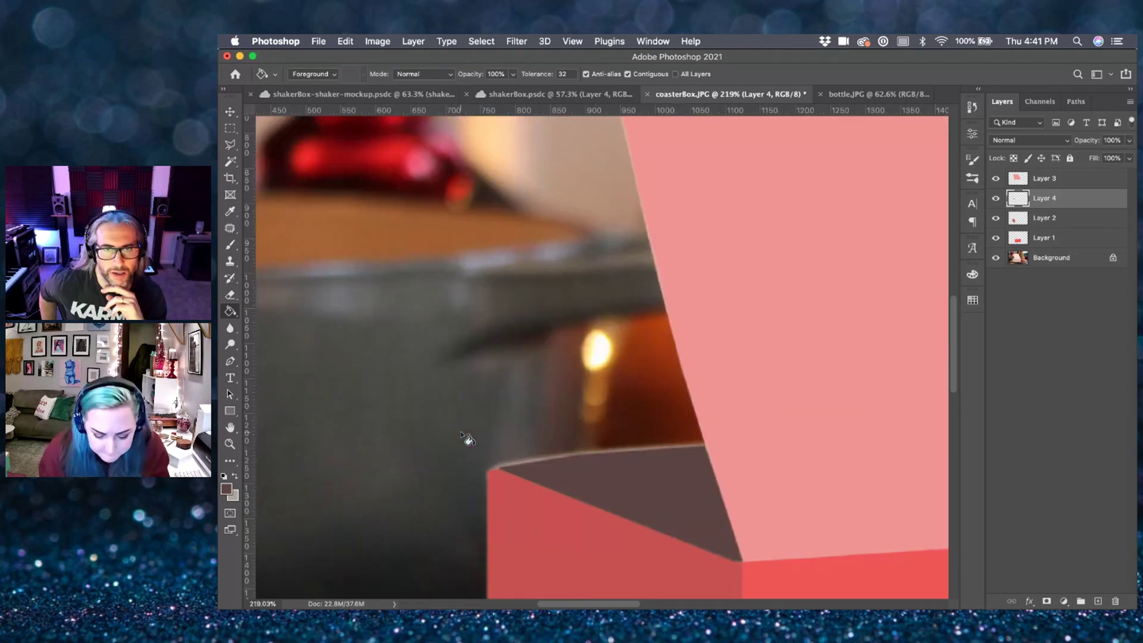
scroll(462, 434, "up", 2)
key("l")
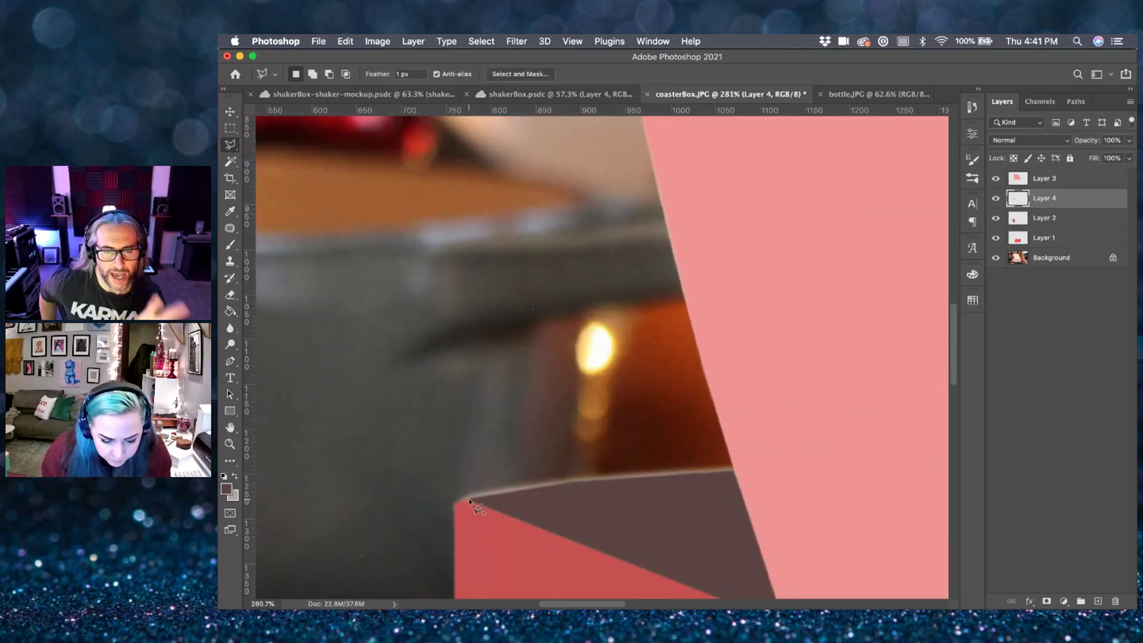
left_click(464, 500)
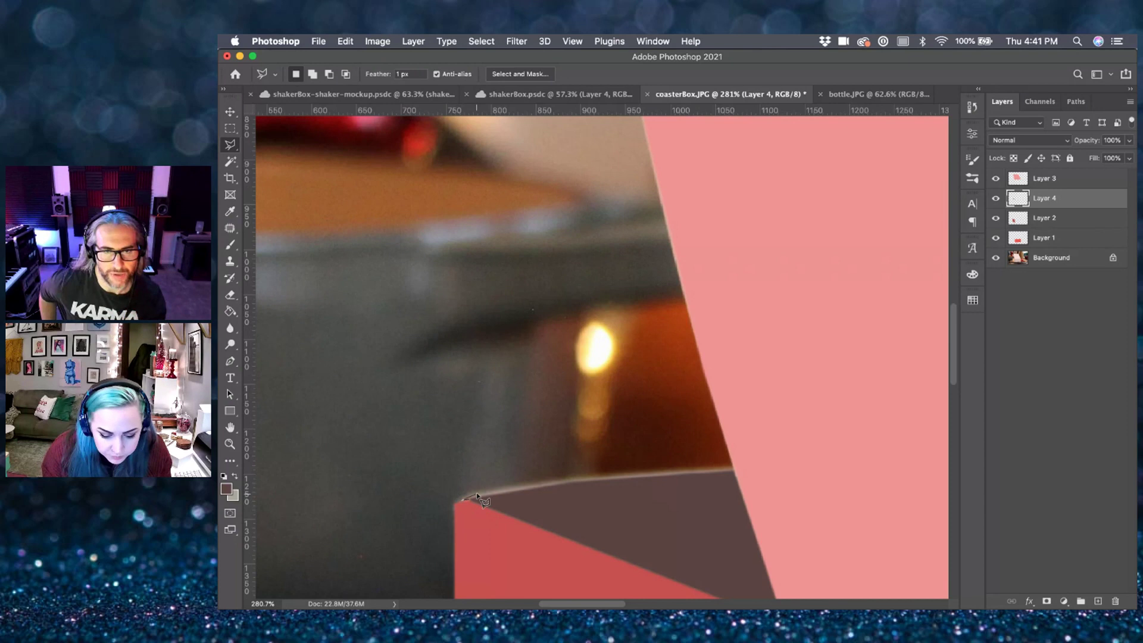
left_click(556, 482)
left_click(575, 479)
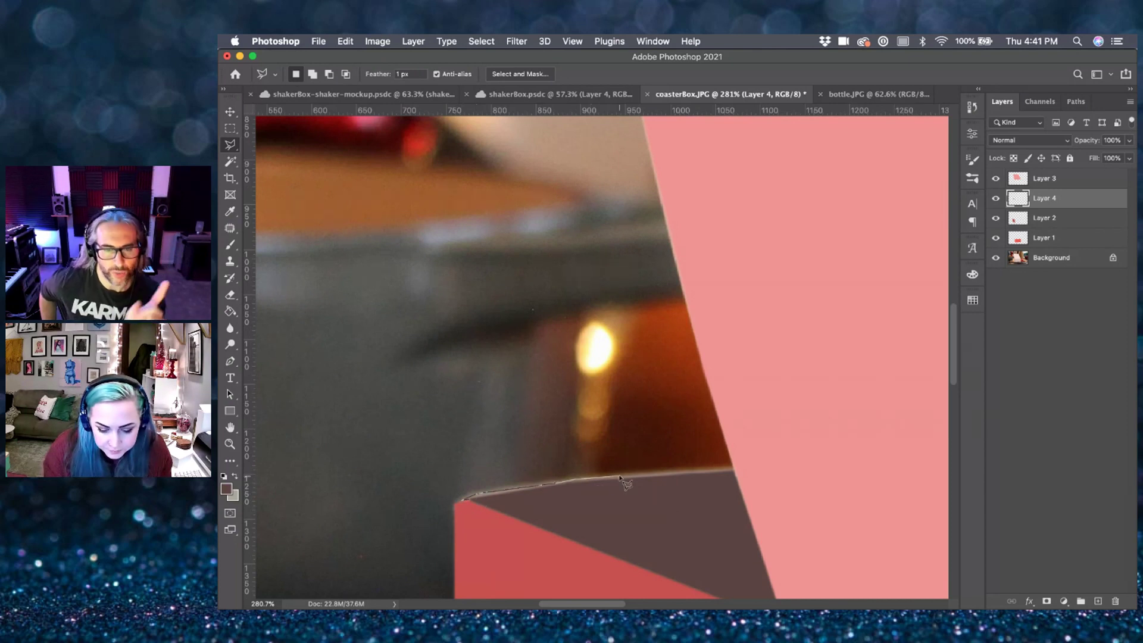
left_click(624, 476)
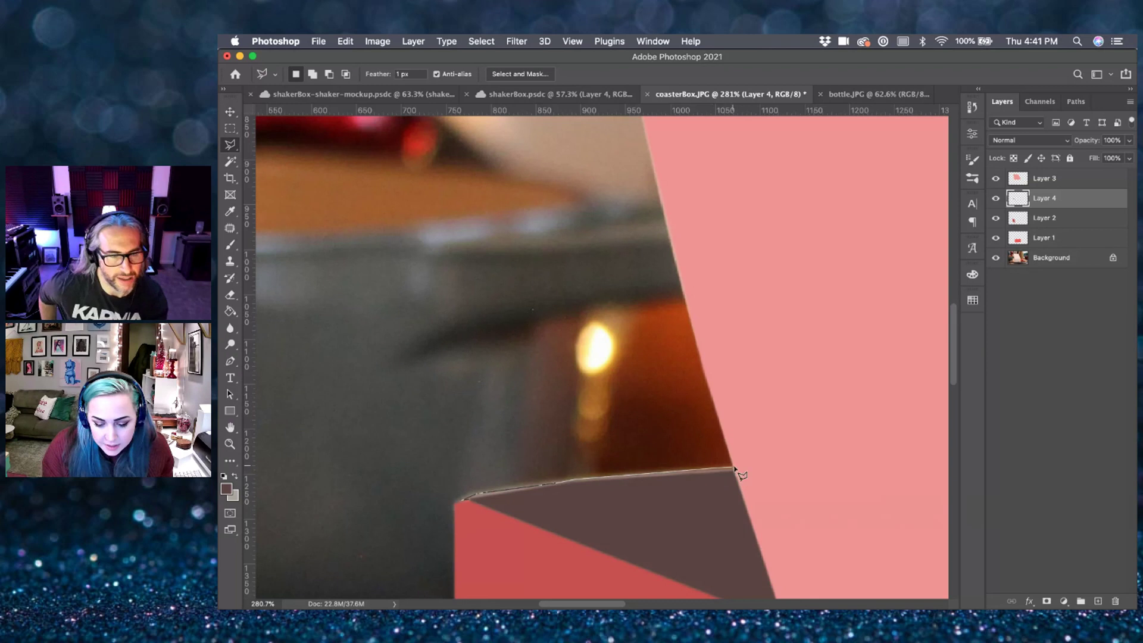
left_click(735, 470)
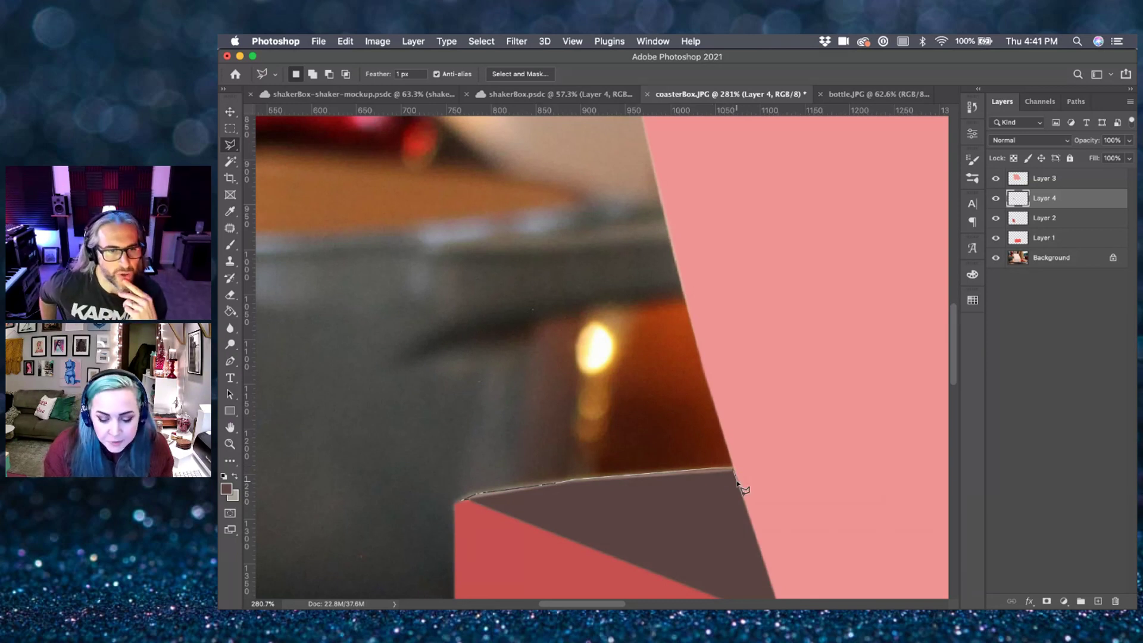
left_click(738, 482)
double_click(690, 500)
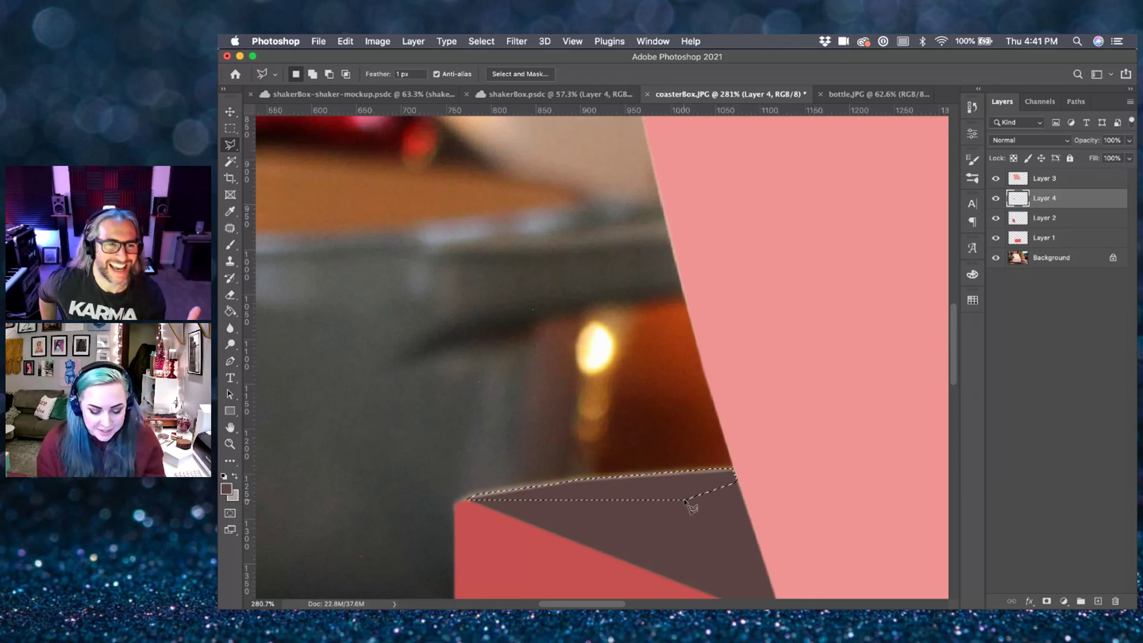
- Reduce the Brush size to 90, paint the selected rim strip dark brown, and clear the selection
key("b")
key("bracketleft")
key("bracketleft")
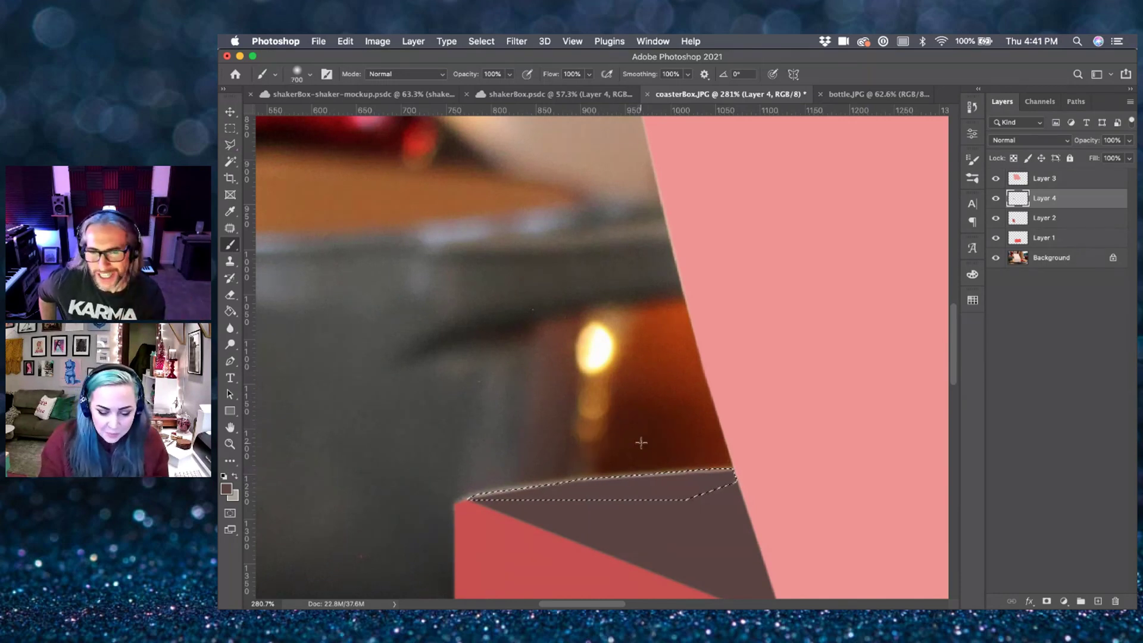
key("bracketleft")
key("bracketleft")
key("bracketleft")
key("bracketleft")
key("bracketleft")
key("bracketleft")
key("bracketleft")
key("bracketleft")
key("bracketleft")
key("bracketleft")
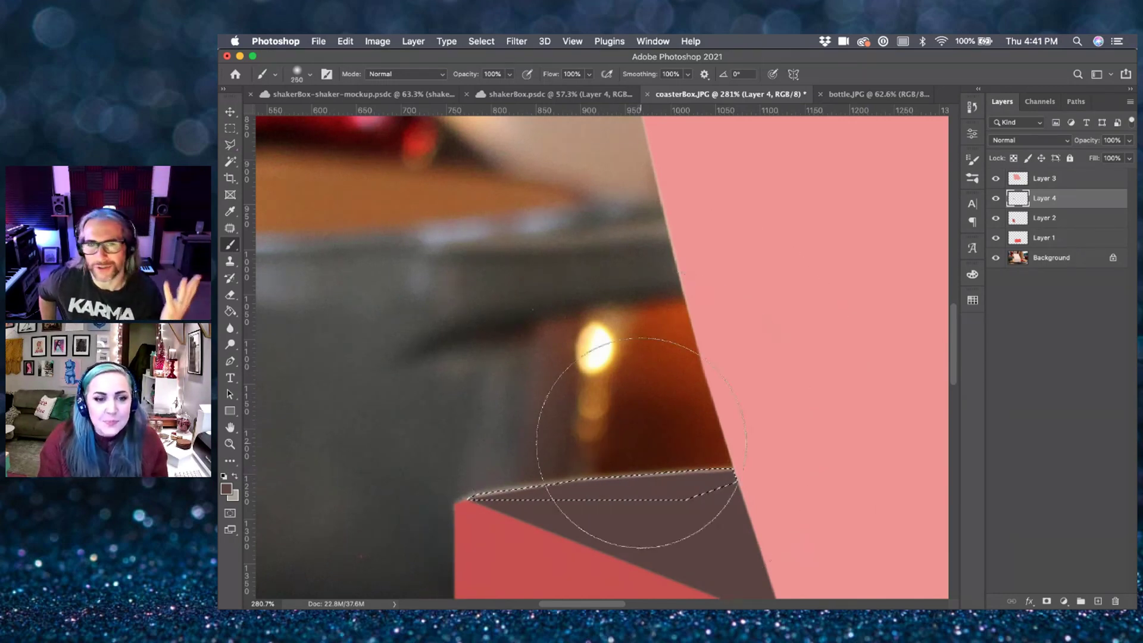
key("bracketleft")
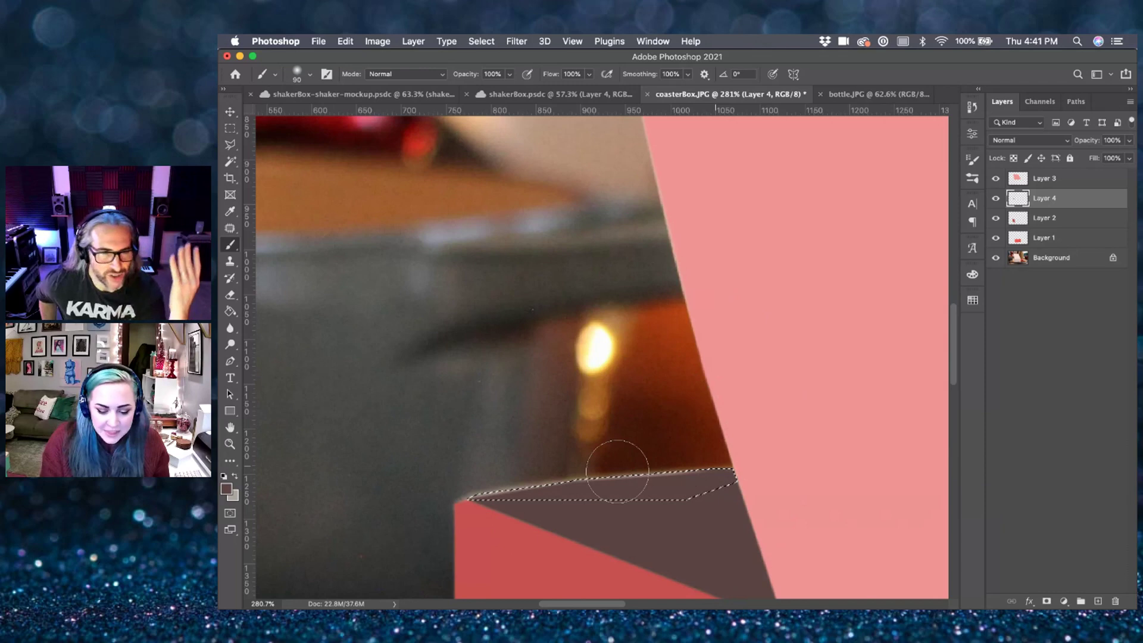
key("super+d")
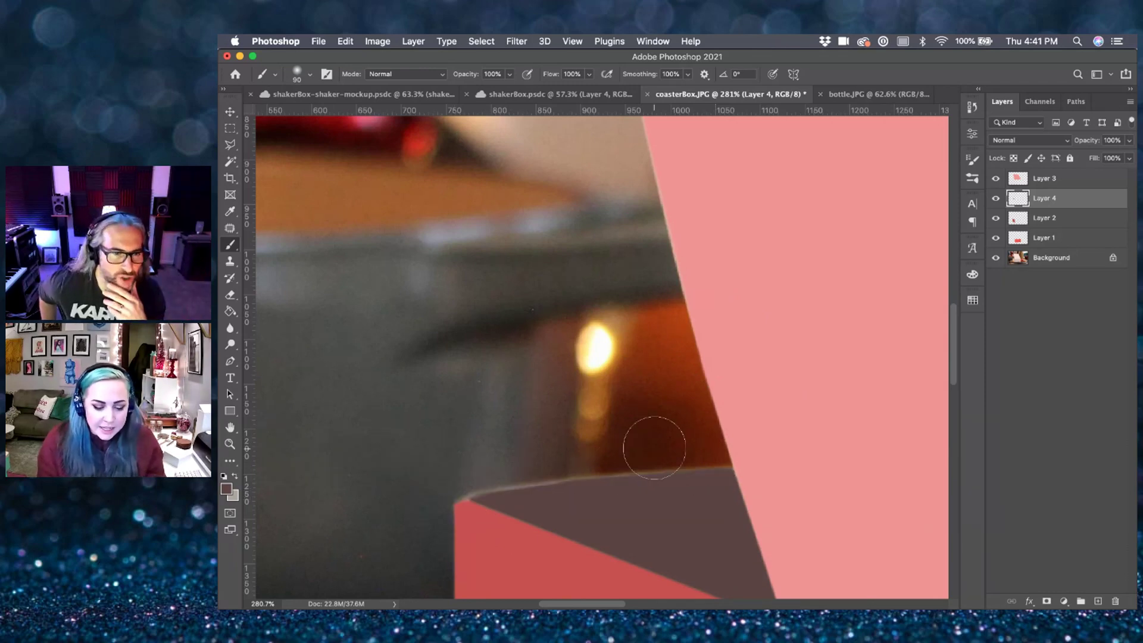
- Select the thin uncovered strip beneath the box side's bottom edge with the Polygonal Lasso
scroll(654, 447, "down", 2)
scroll(654, 446, "down", 6)
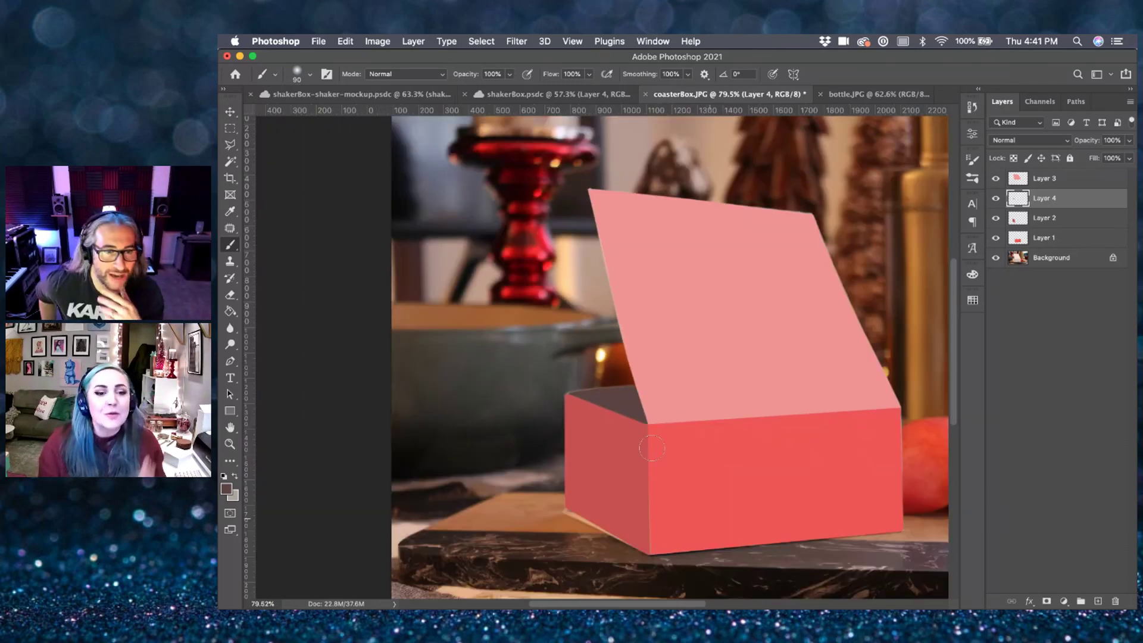
scroll(651, 447, "down", 1)
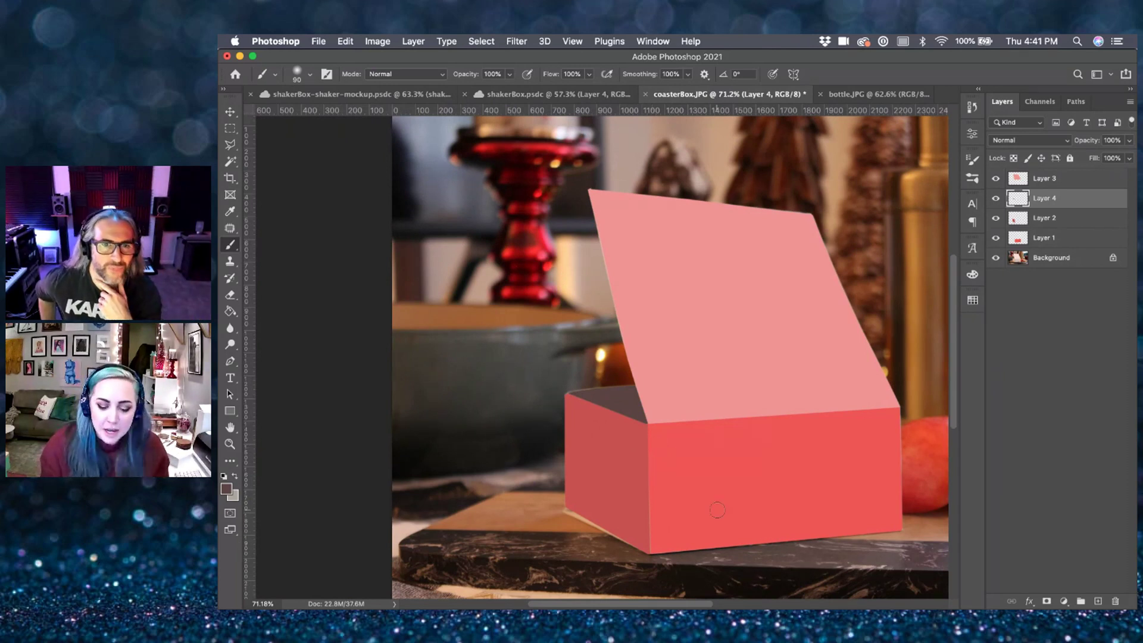
scroll(559, 485, "up", 3)
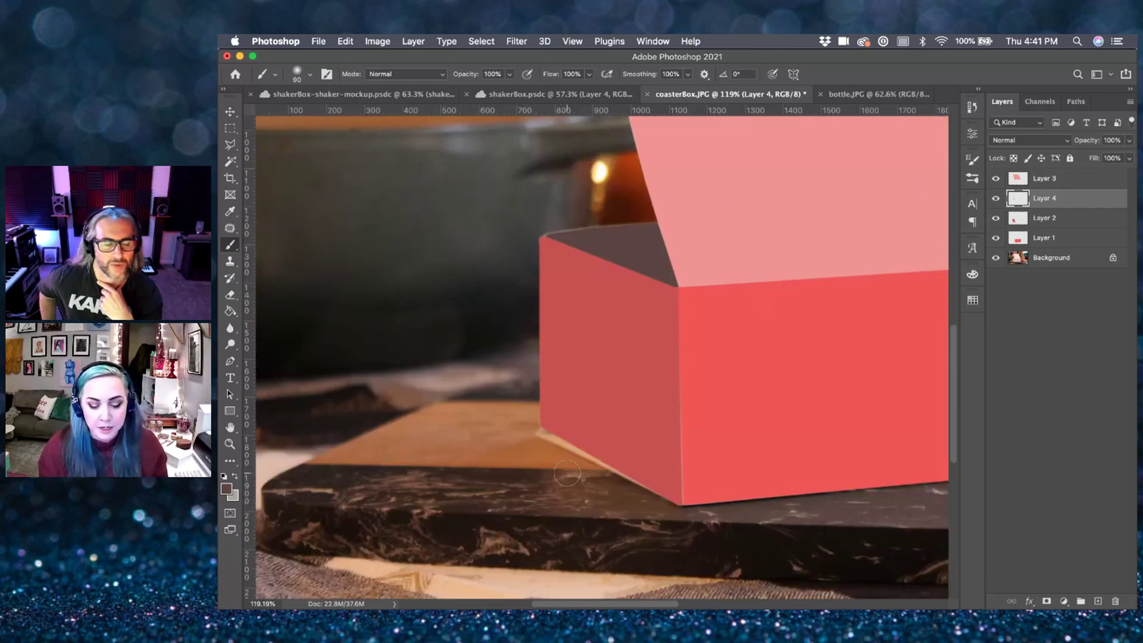
scroll(566, 473, "up", 2)
key("l")
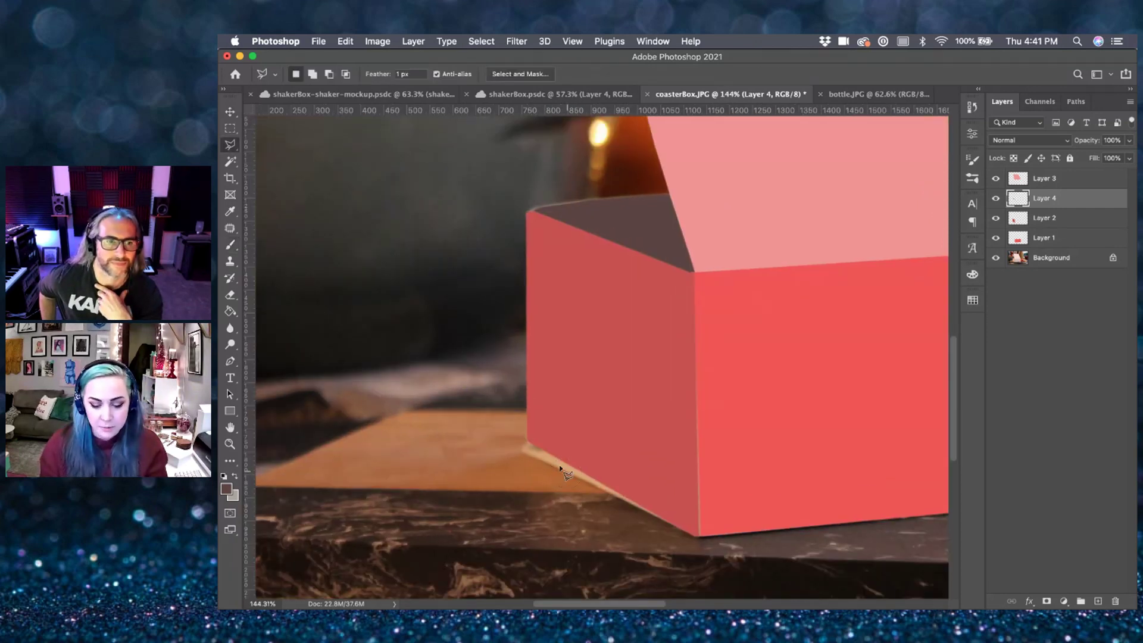
left_click(523, 448)
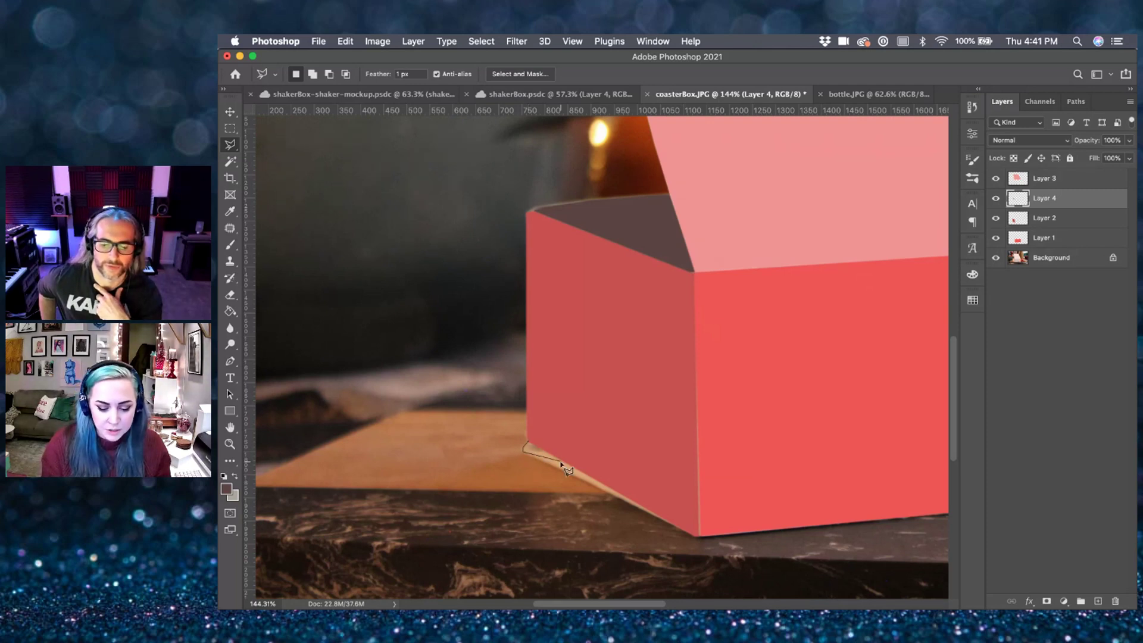
left_click(679, 529)
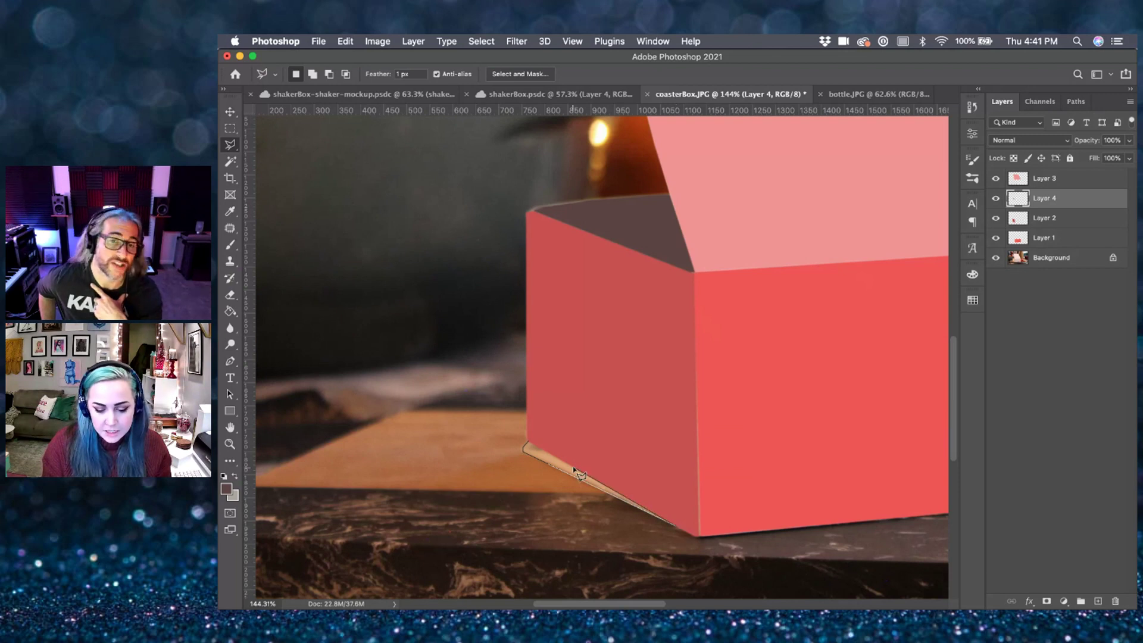
left_click(525, 448)
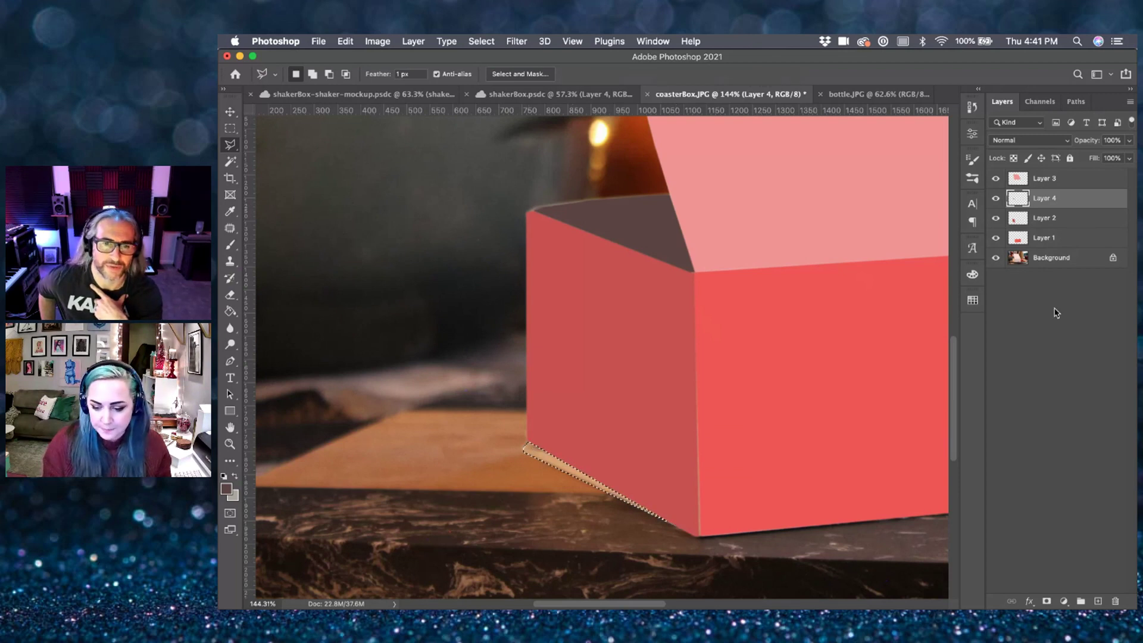
- Fill the selected base strip with the dark reddish brown on a new layer using the Paint Bucket, and clear the selection
left_click(1098, 601)
key("g")
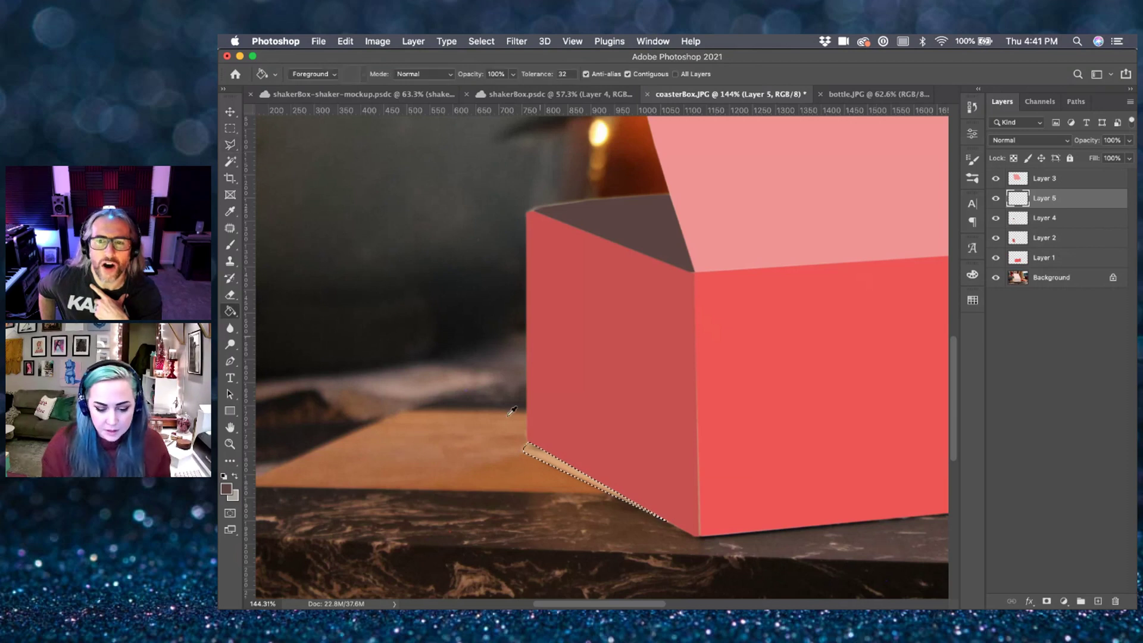
left_click(592, 471)
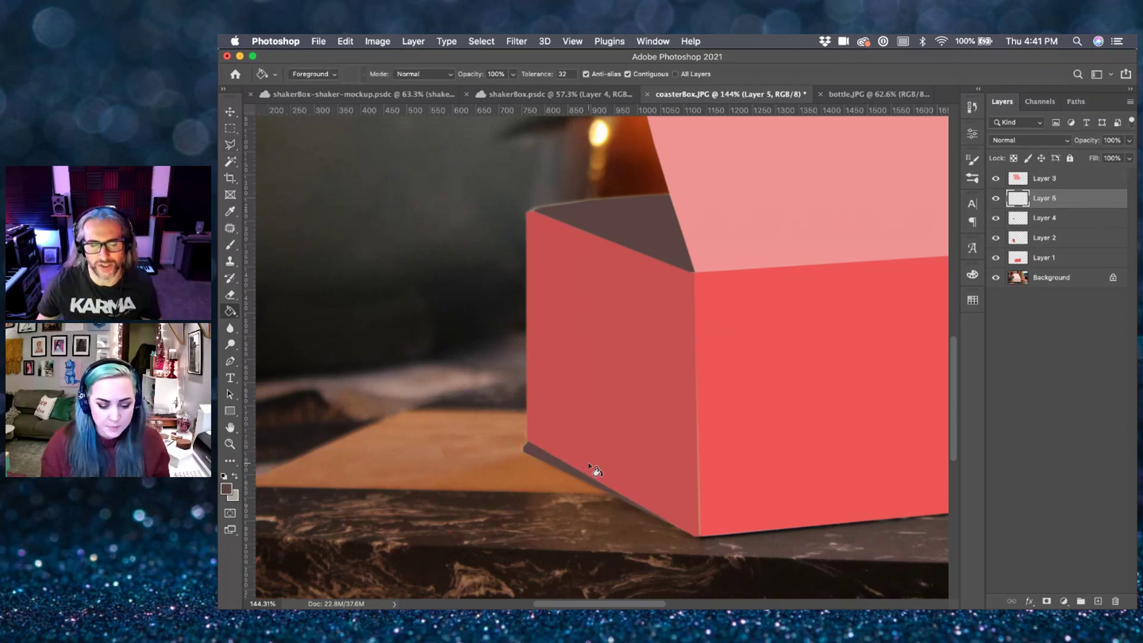
key("v")
scroll(607, 432, "down", 5)
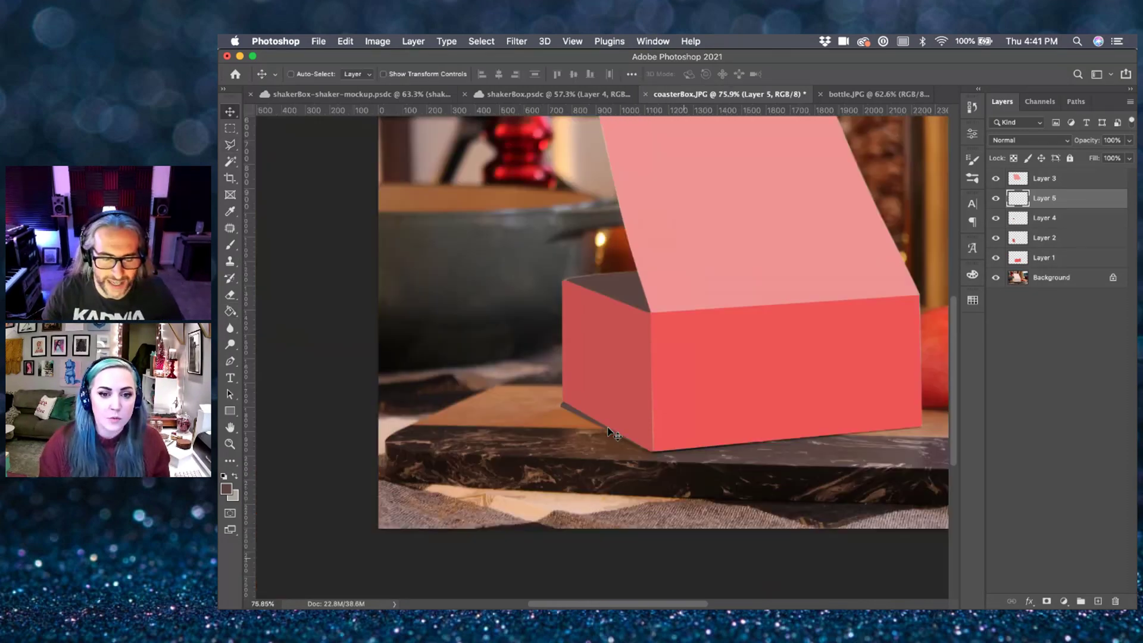
scroll(699, 417, "down", 2)
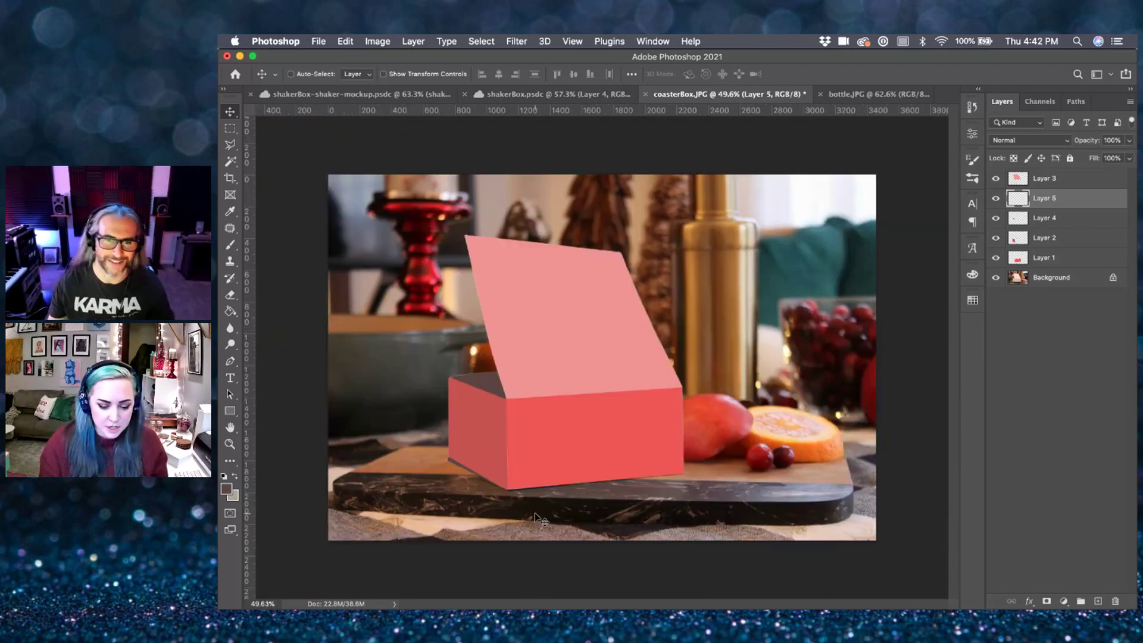
- Load the box front's selection from Layer 1, sample its red as the foreground color with the Brush, and clear the selection
left_click(1019, 258, "super")
left_click(1057, 260)
key("b")
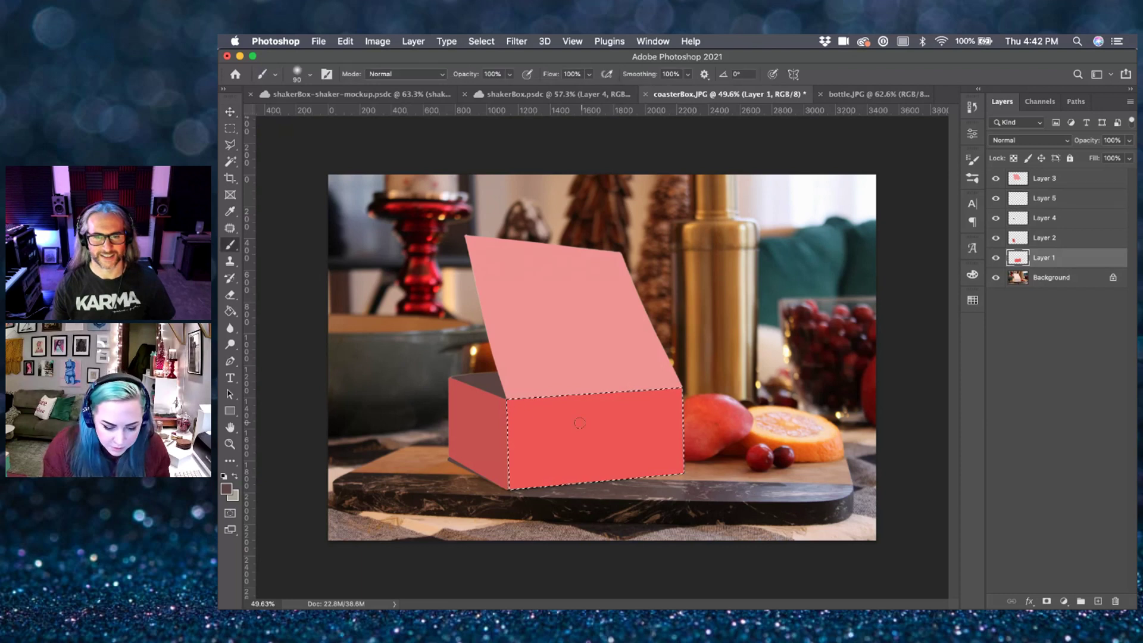
left_click(519, 438, "alt")
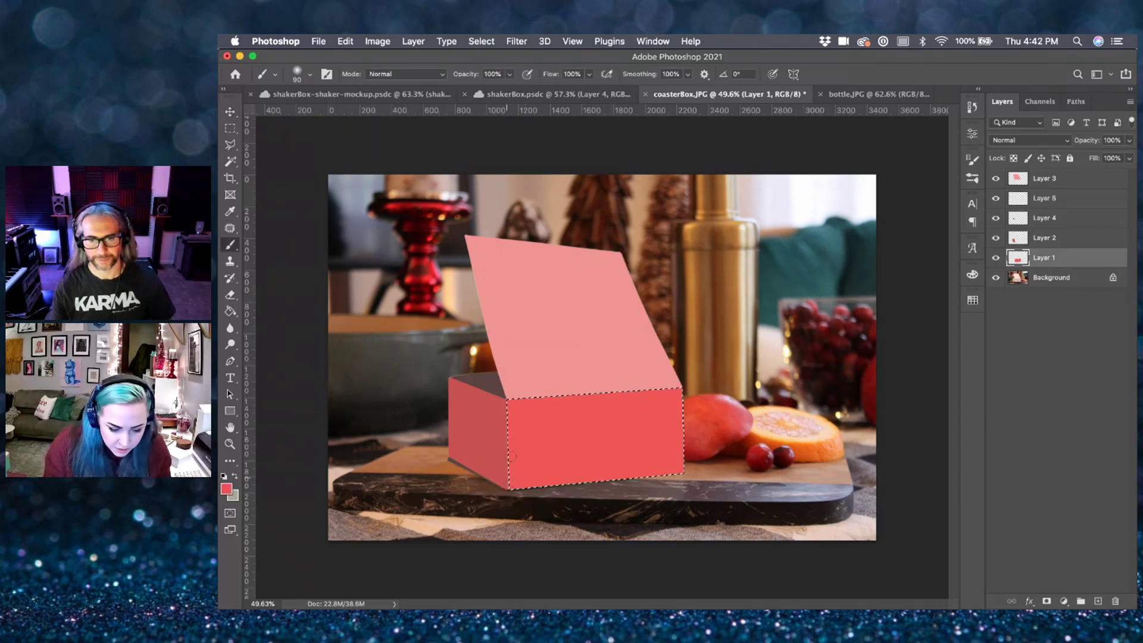
key("super+d")
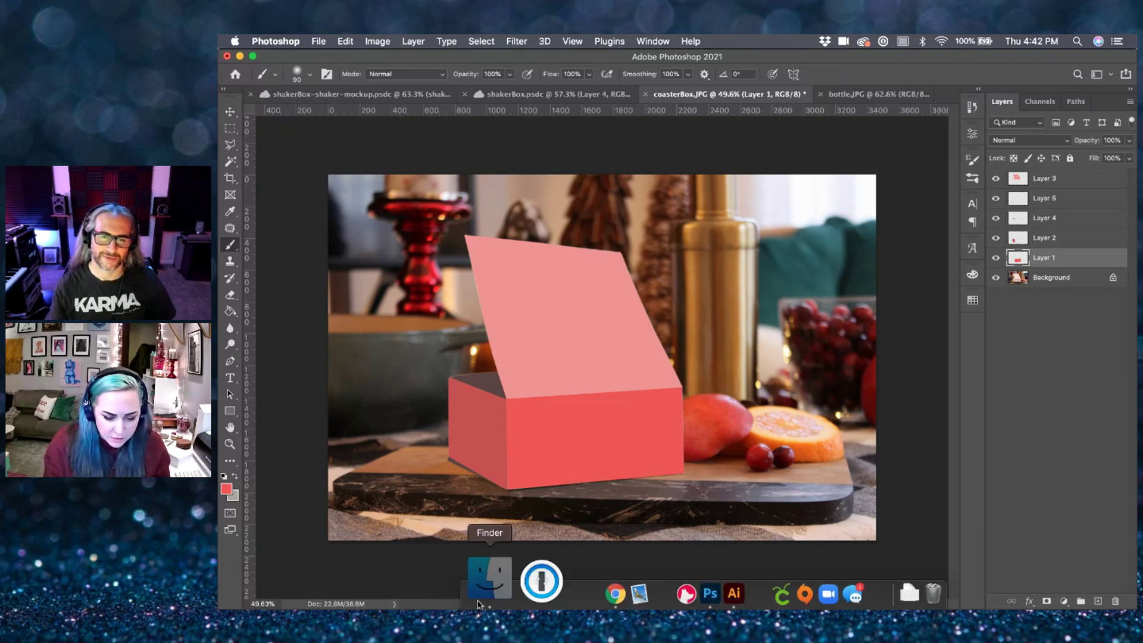
- Place the coaster-01 artwork from Finder into coasterBox.JPG and move its layer to the top of the stack
left_click(483, 603)
left_click_drag(517, 307, 860, 235)
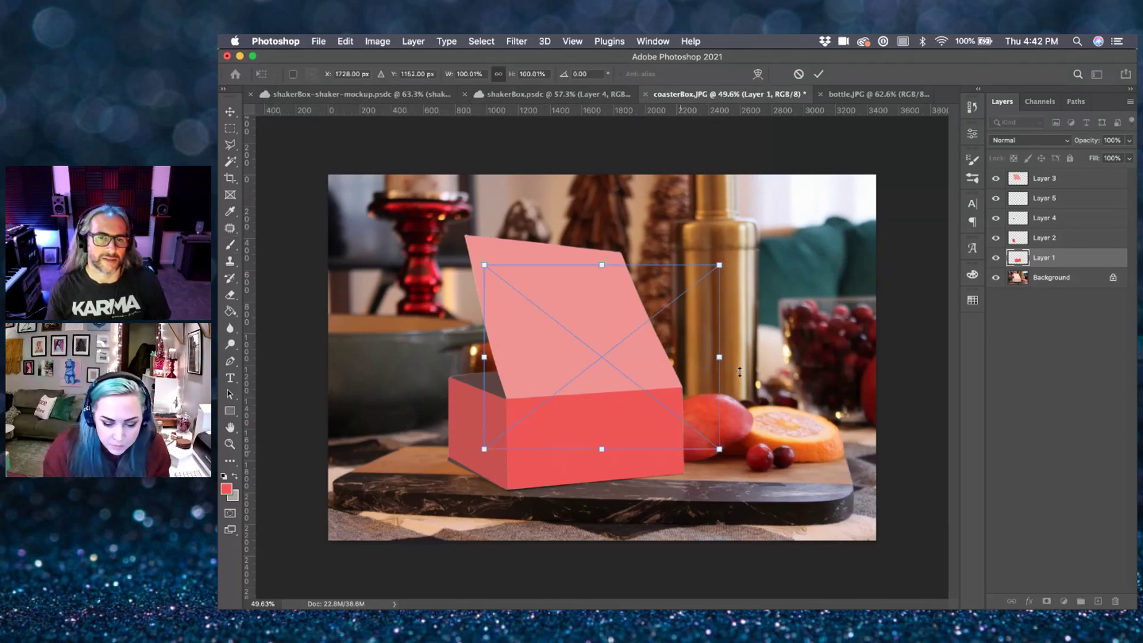
key("Return")
left_click_drag(1078, 263, 1082, 172)
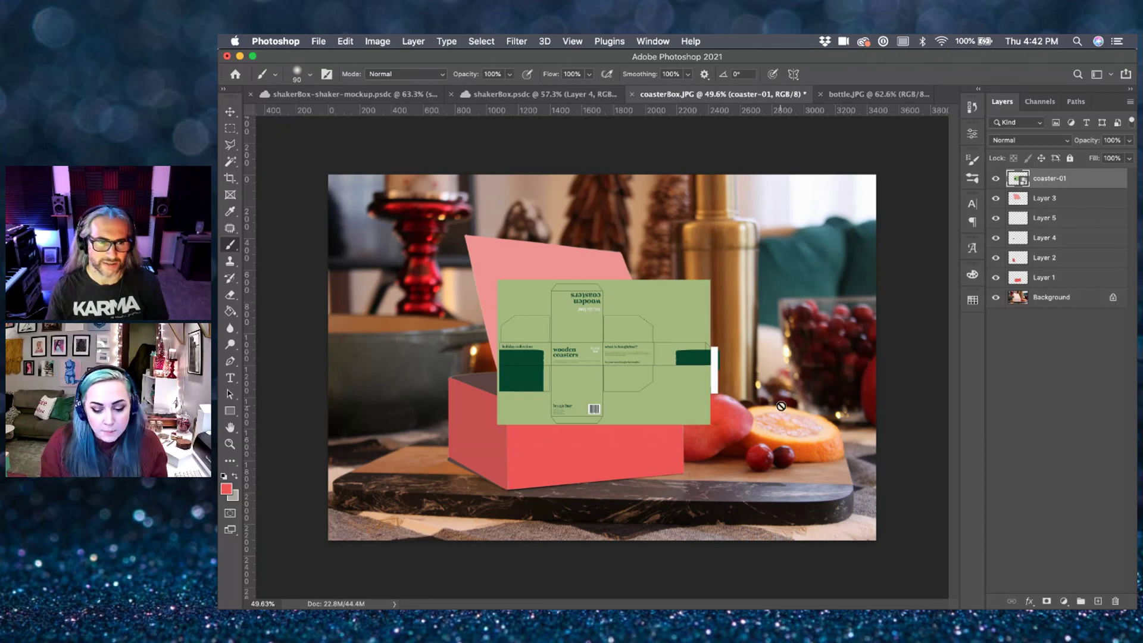
- Group Layers 1 through 5, which hold the colored box shapes, below the artwork
left_click(1062, 201)
left_click(1042, 279, "shift")
key("super+g")
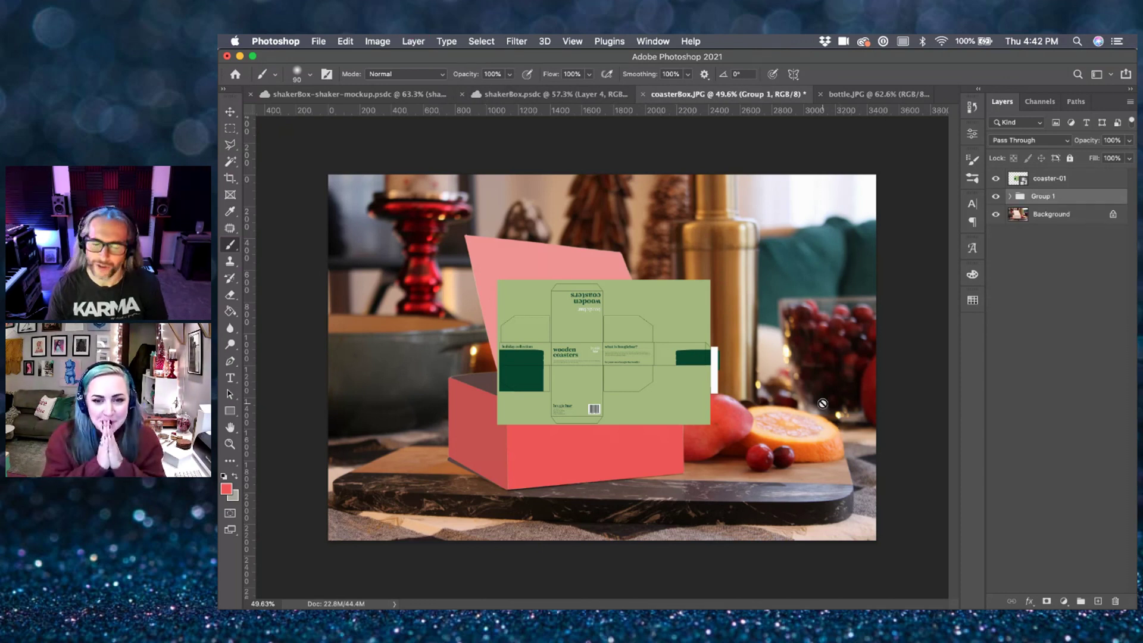
- Scale the coaster-01 artwork up proportionally to about 233% so it covers most of the photo
left_click(1070, 184)
key("super+t")
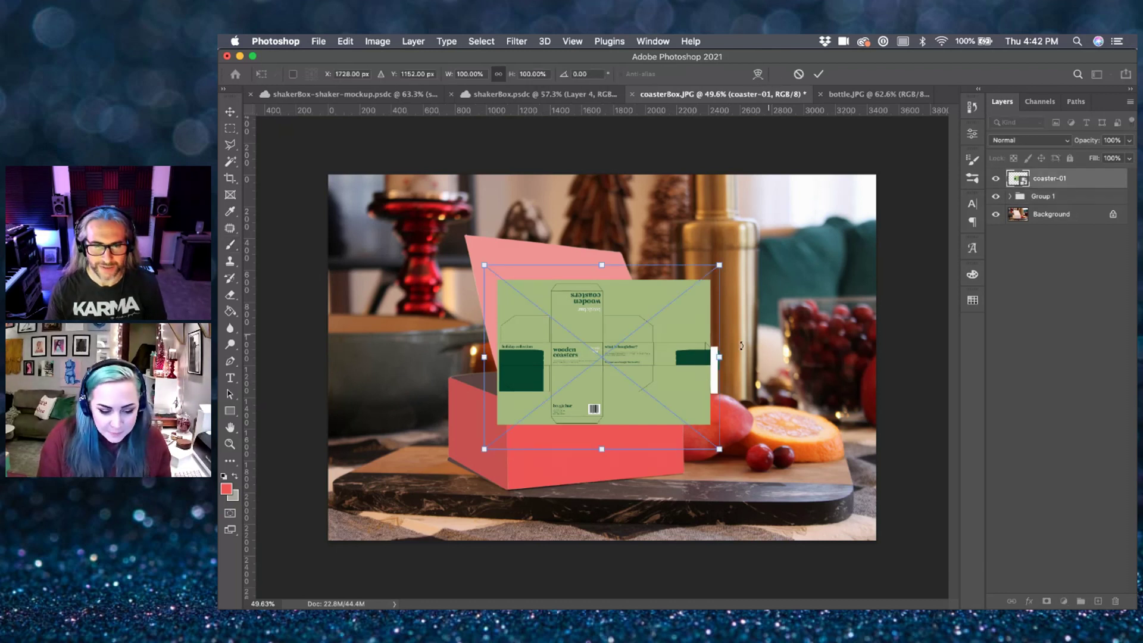
left_click_drag(719, 262, 858, 160)
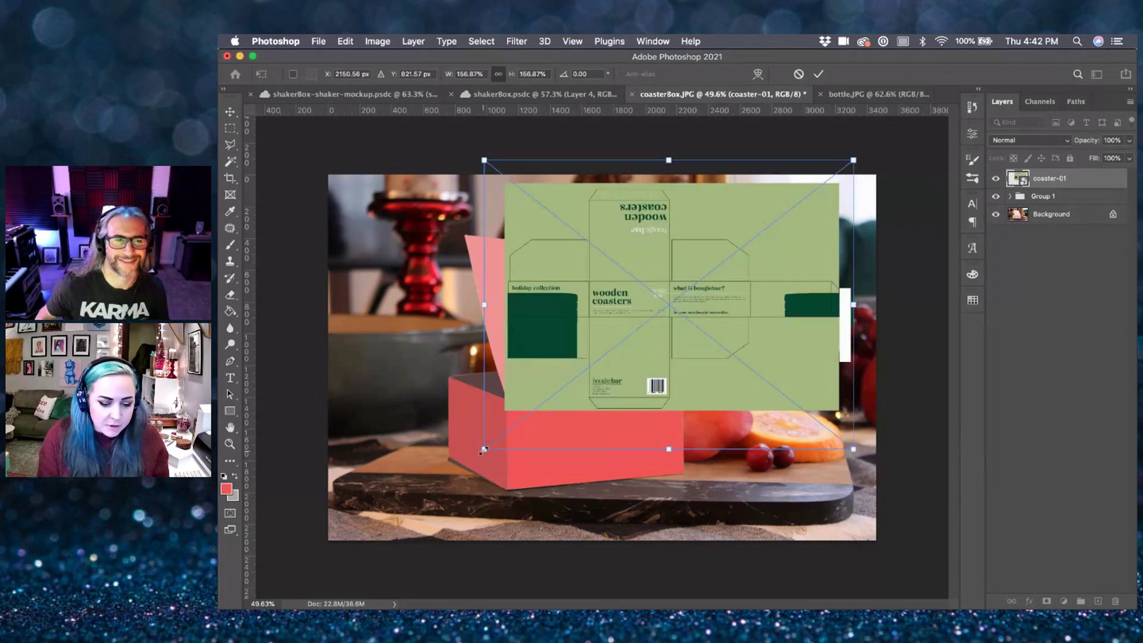
left_click_drag(484, 450, 311, 543)
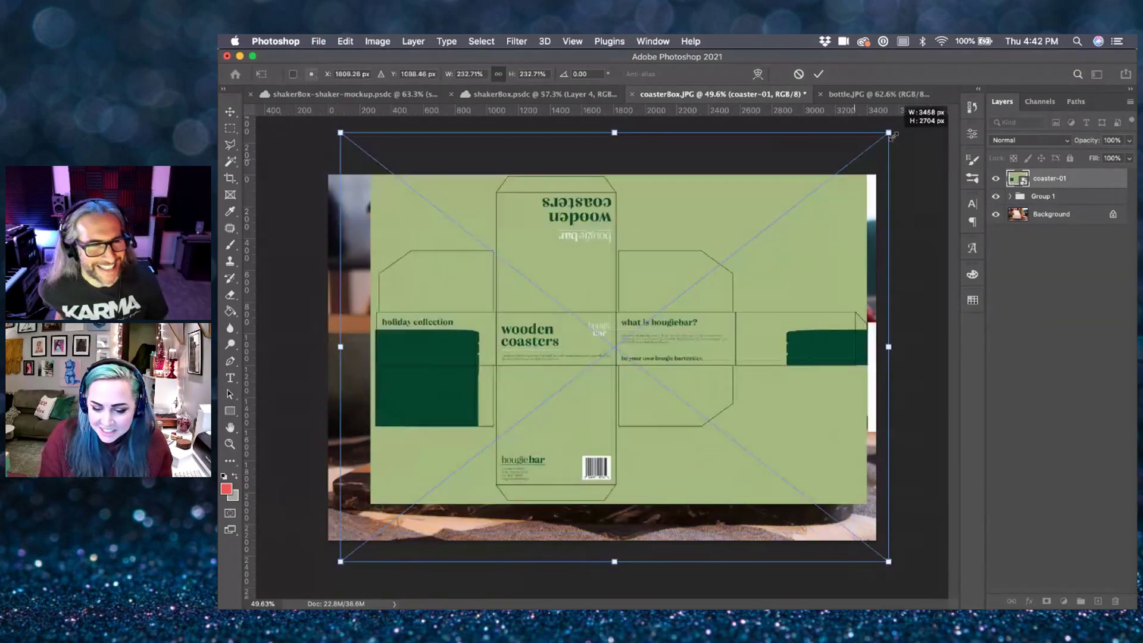
key("Return")
key("b")
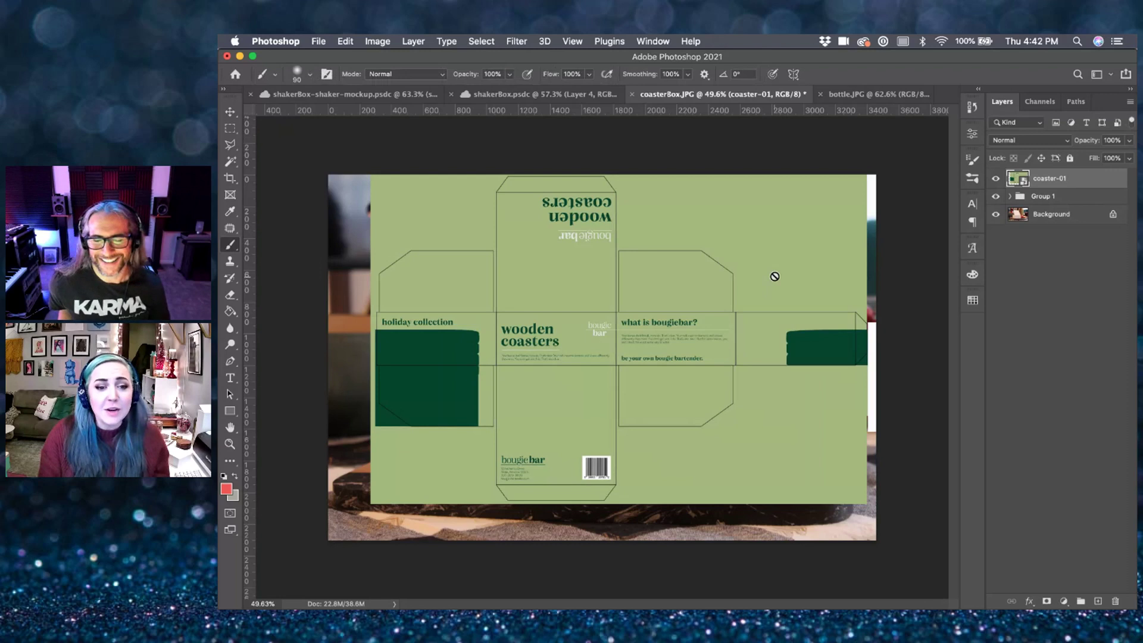
left_click(759, 290)
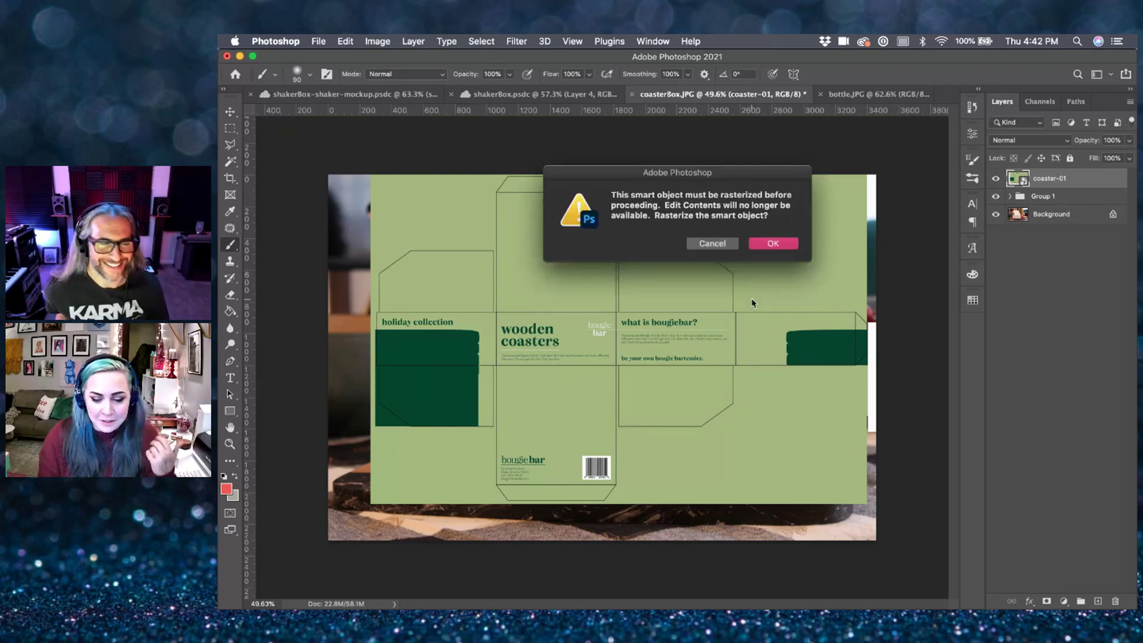
left_click(712, 243)
- Shift the enlarged artwork slightly down and left, and duplicate the coaster-01 layer directly beneath the original
key("v")
left_click_drag(663, 360, 650, 387)
mouse_move(1050, 178)
left_mouse_down()
mouse_move(1053, 199)
mouse_move(1058, 183)
left_mouse_up()
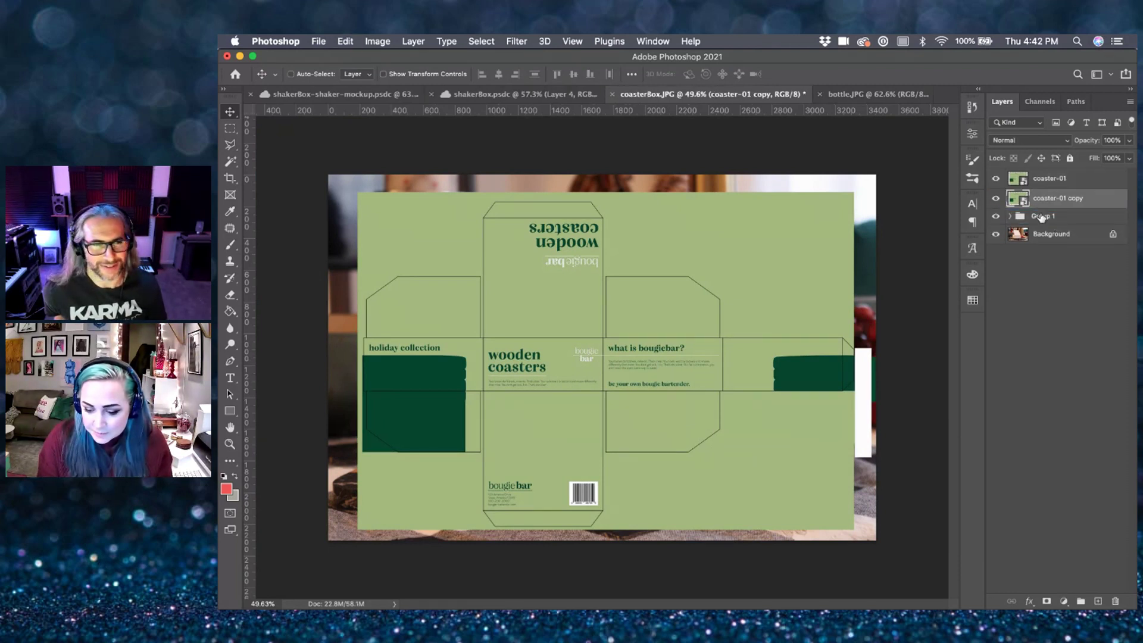
double_click(1041, 215)
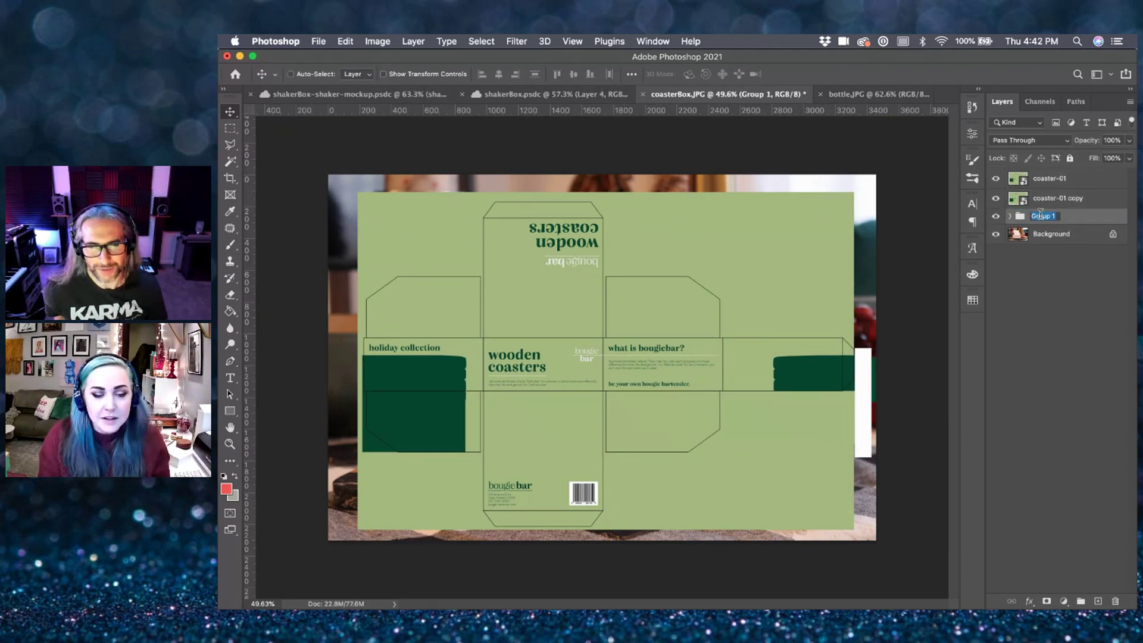
key("Return")
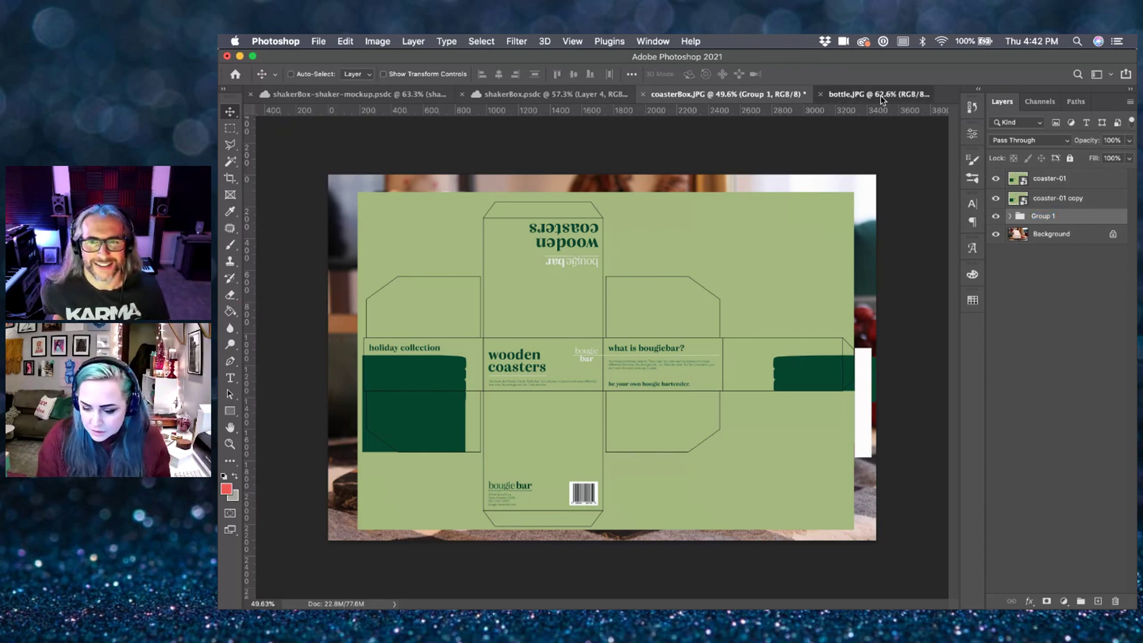
left_click(882, 95)
left_click(726, 94)
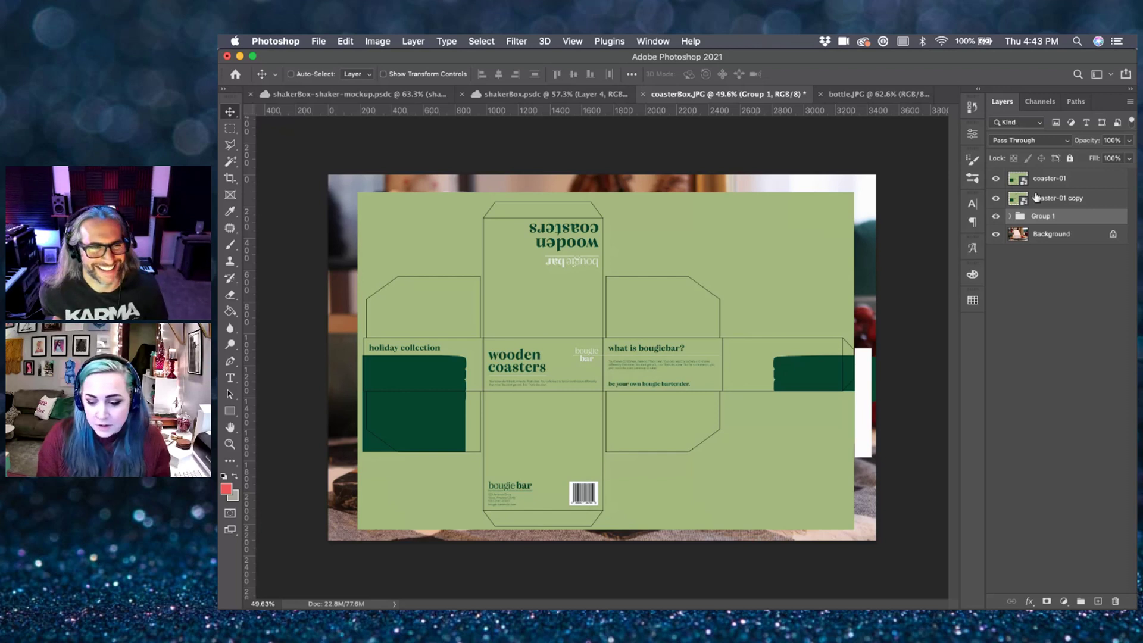
- Hide the coaster-01 copy layer and rasterize the original coaster-01 layer
left_click(1047, 203)
key("super+comma")
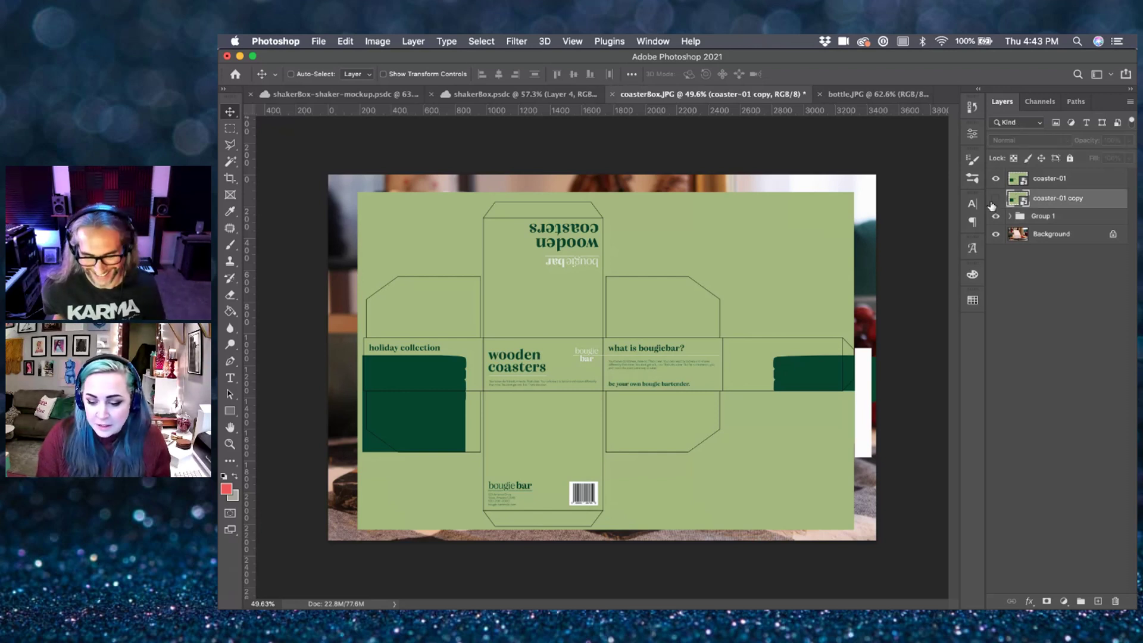
left_click(1059, 185)
right_click(1079, 185)
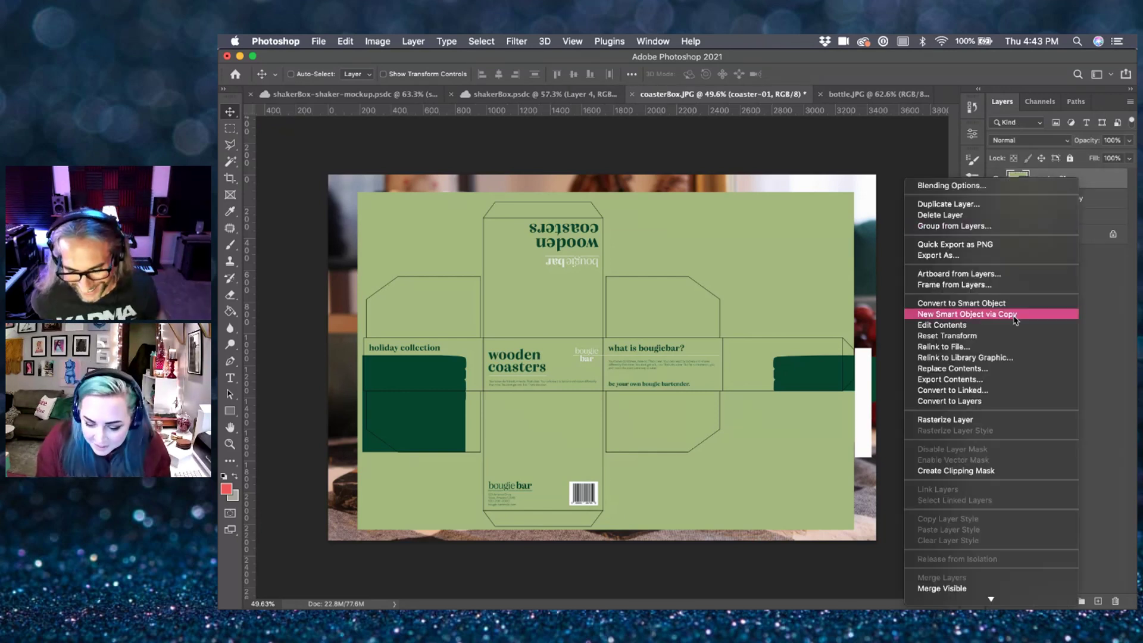
left_click(945, 420)
- Select the artwork's "wooden coasters" front panel along its dieline with the Rectangular Marquee
scroll(533, 331, "up", 2)
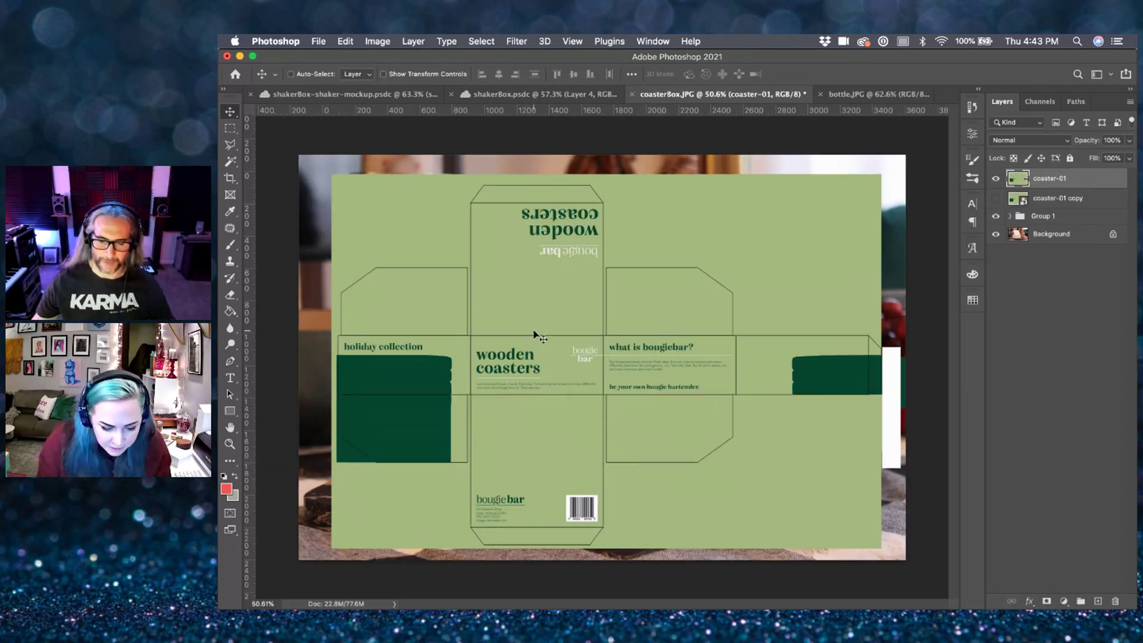
scroll(533, 331, "up", 1)
scroll(463, 379, "up", 4)
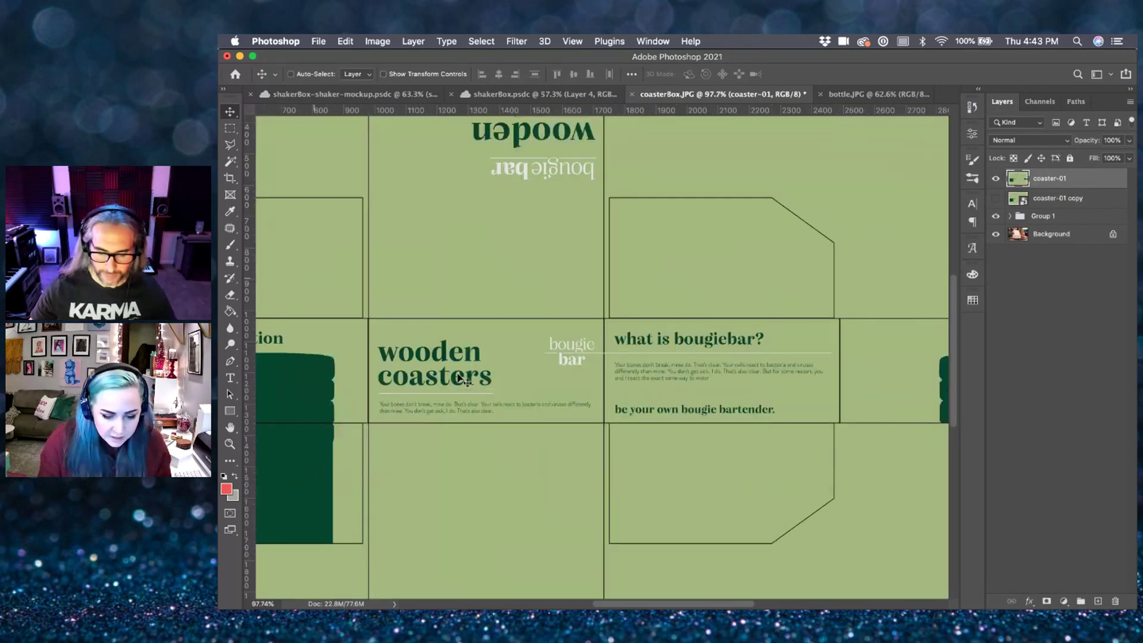
scroll(463, 380, "up", 3)
key("m")
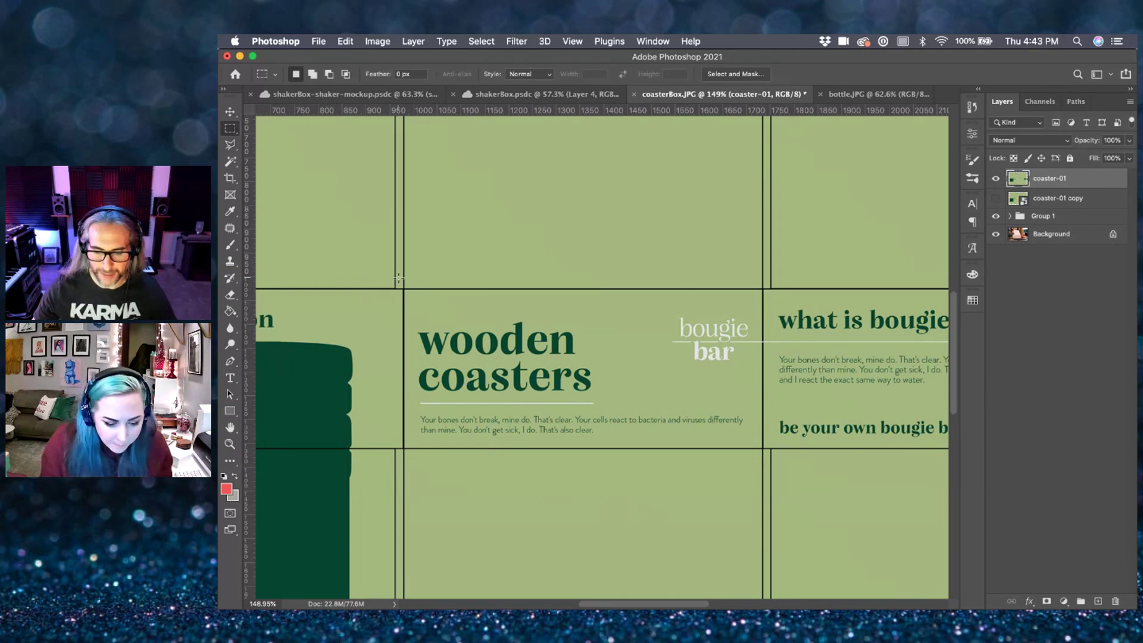
left_click_drag(406, 290, 763, 448)
- Delete all artwork outside the selected panel, clear the selection, and move the panel to the box front's upper-left corner
key("super+shift+i")
key("Delete")
key("v")
key("super+d")
left_click_drag(673, 415, 685, 504)
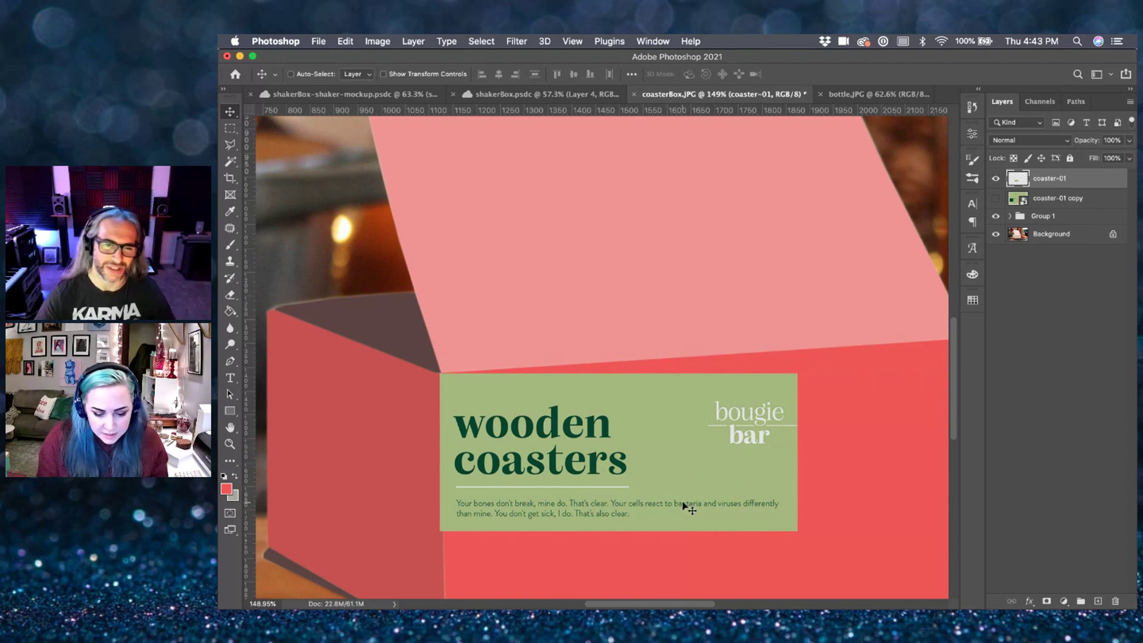
- Enlarge the "wooden coasters" panel proportionally and distort its corners to match the four corners of the box's front face
scroll(688, 507, "right", 5)
scroll(687, 507, "down", 3)
scroll(687, 508, "down", 5)
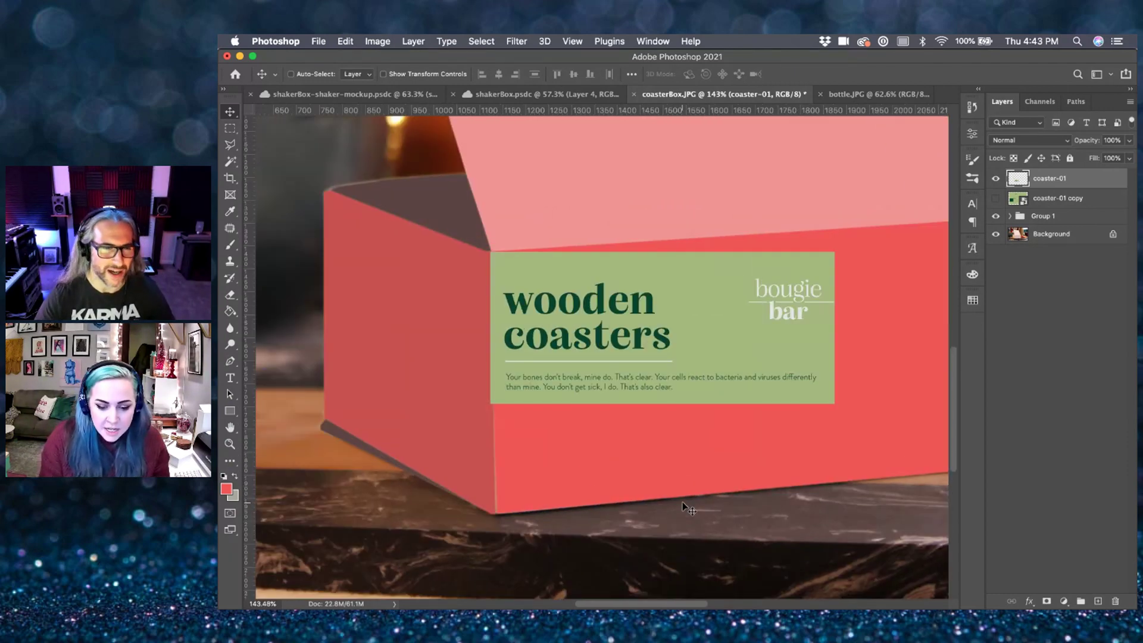
scroll(687, 507, "up", 4)
key("cmd+t")
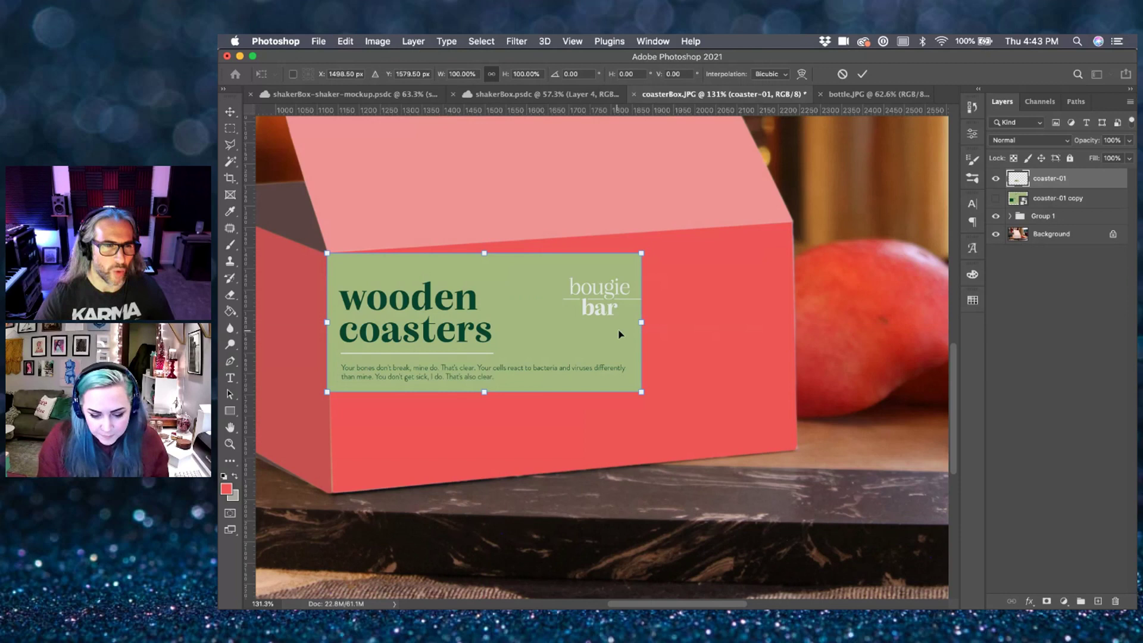
left_click_drag(643, 394, 815, 467)
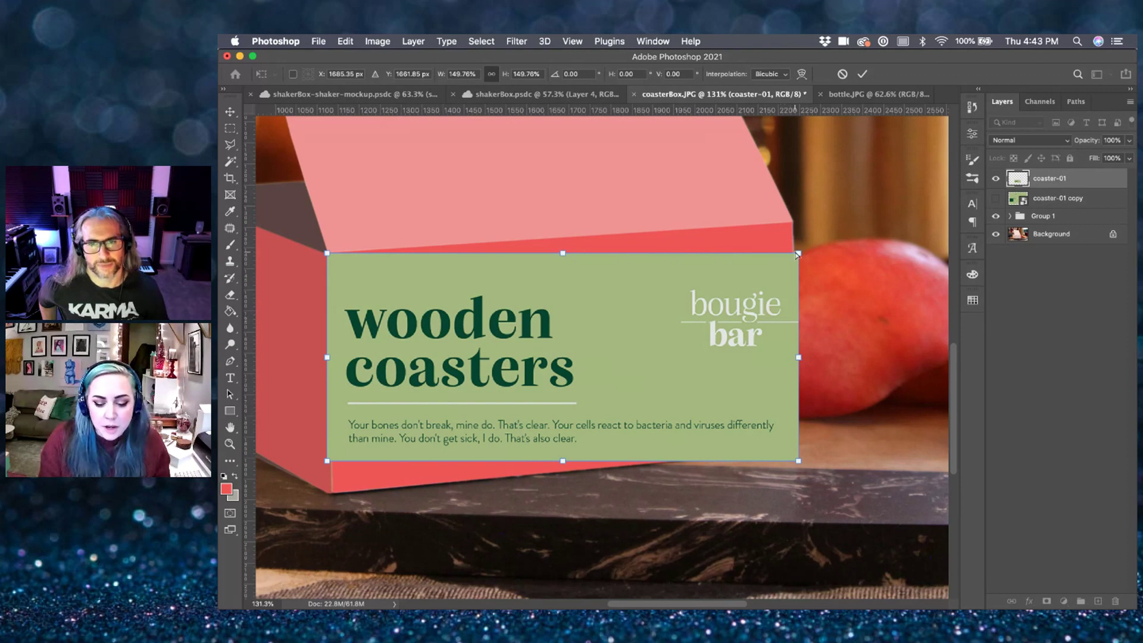
left_click_drag(800, 255, 794, 221, "super")
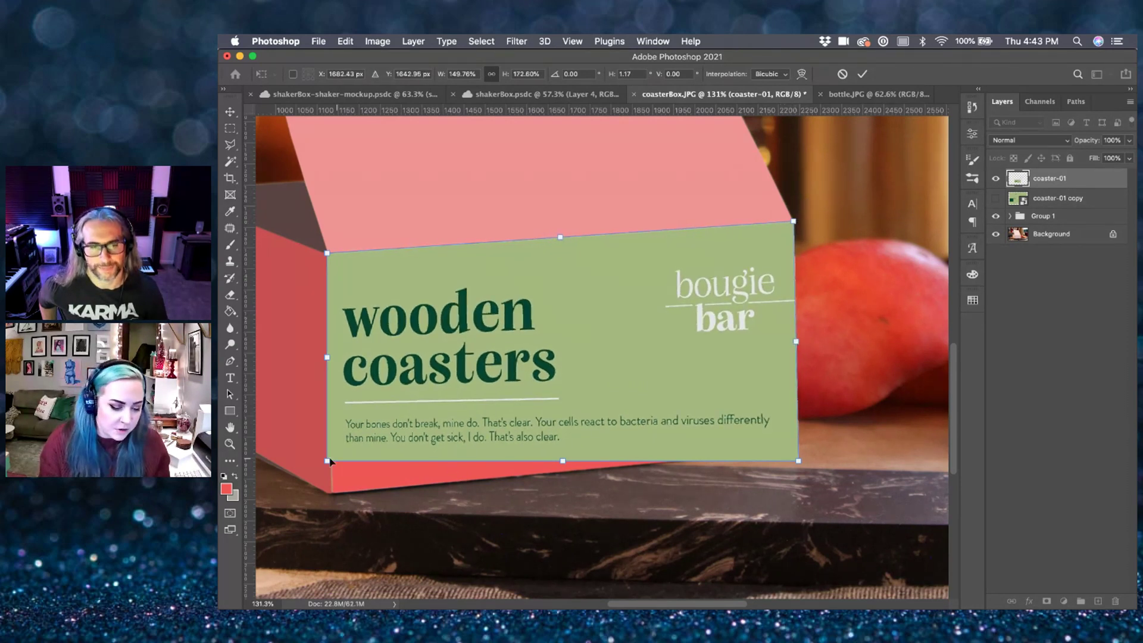
left_click_drag(327, 462, 332, 494, "super")
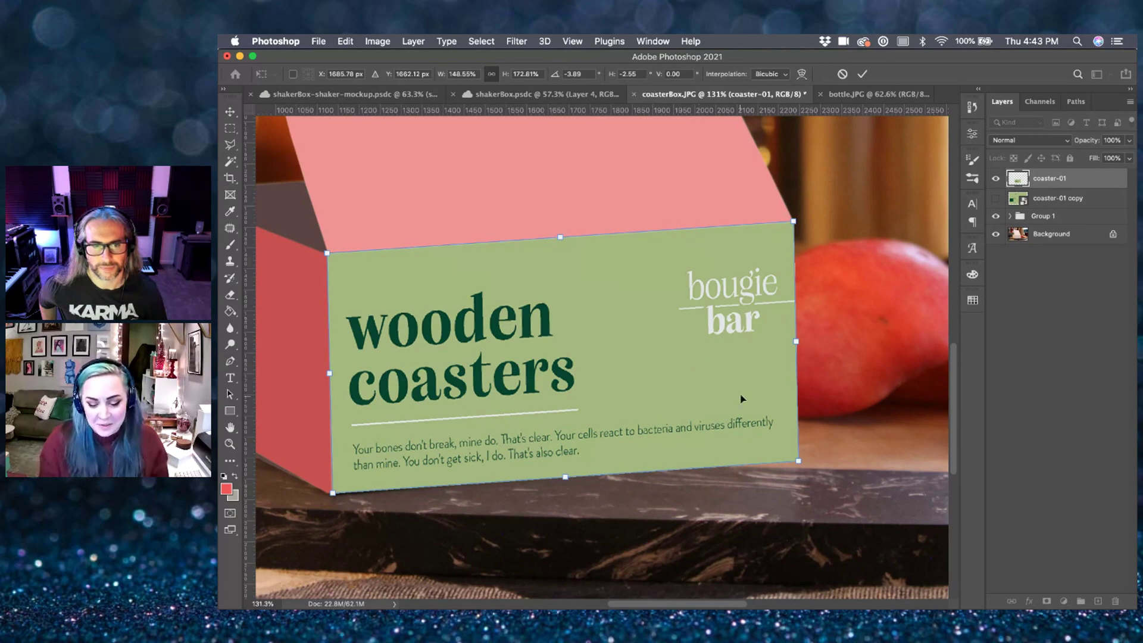
mouse_move(799, 459)
left_mouse_down("super")
mouse_move(792, 443)
mouse_move(798, 453)
left_mouse_up("super")
key("Return")
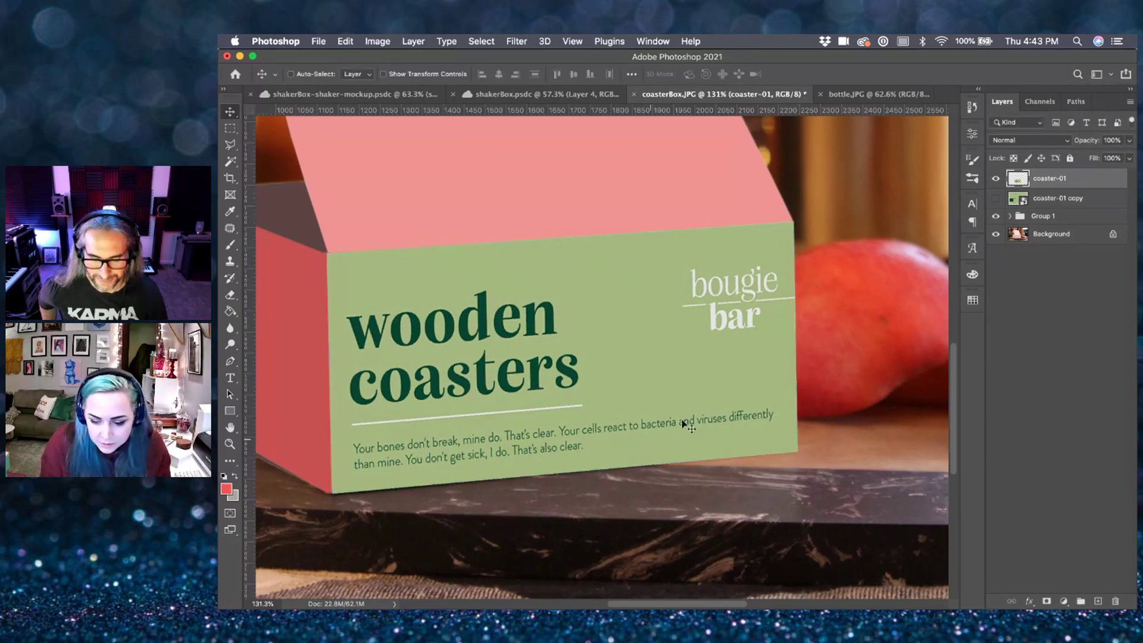
- Expand Group 1, trim the front artwork to the outline of the Layer 1 shape, and clear the selection
left_click(1010, 216)
left_click(1026, 315, "super")
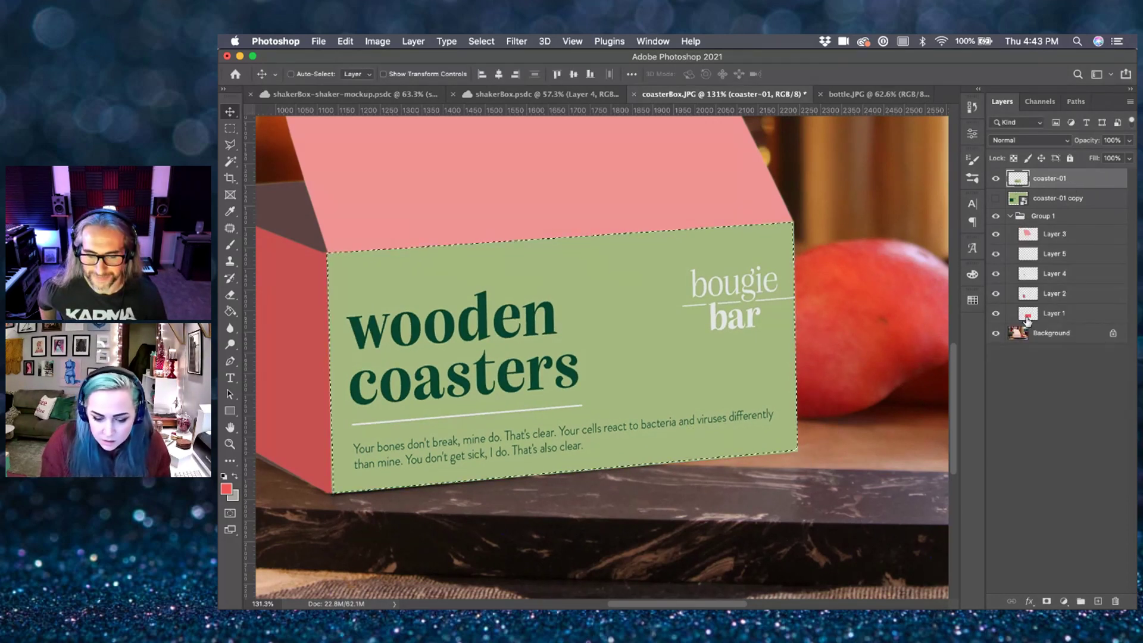
key("super+d")
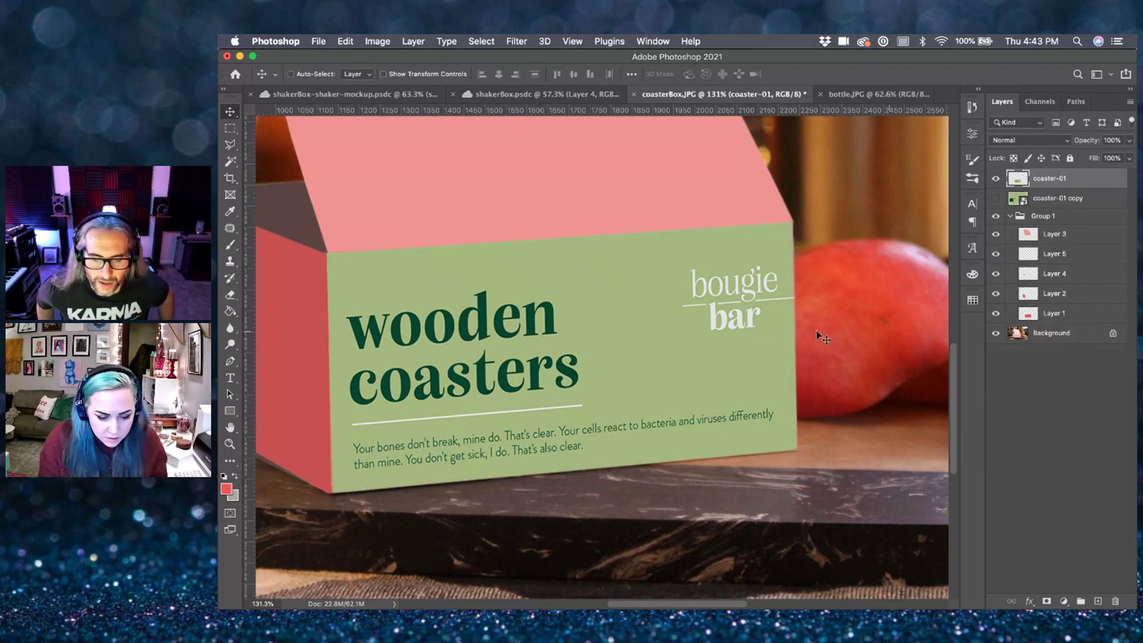
- Duplicate the hidden coaster-01 copy layer and make the duplicate visible
scroll(670, 355, "down", 1)
scroll(739, 357, "left", 5)
scroll(738, 357, "down", 2)
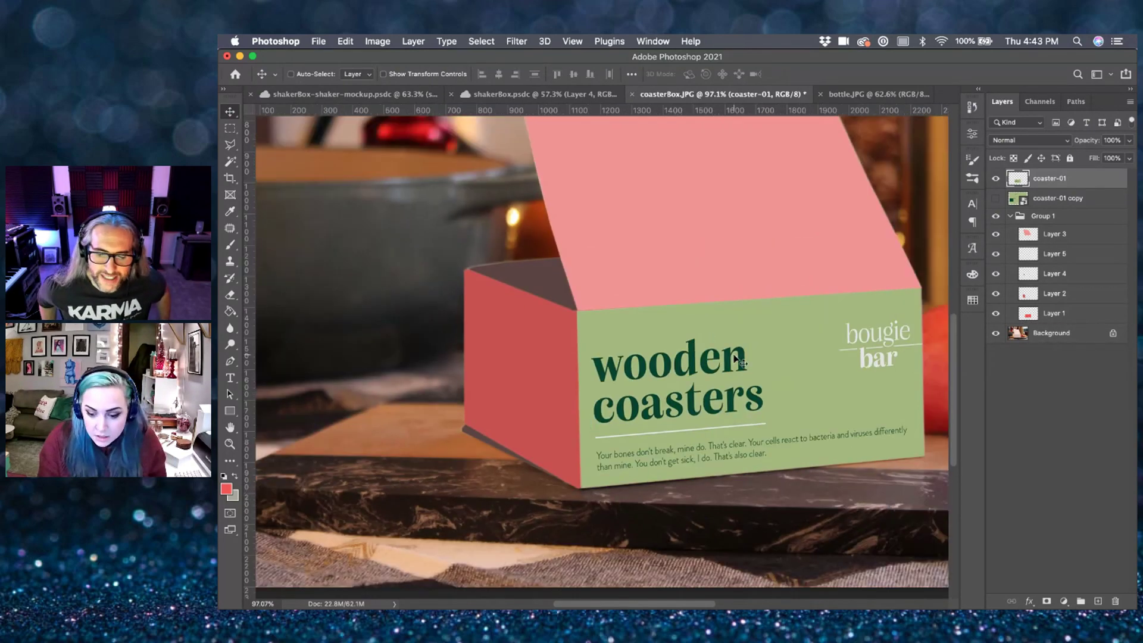
left_click(1078, 200)
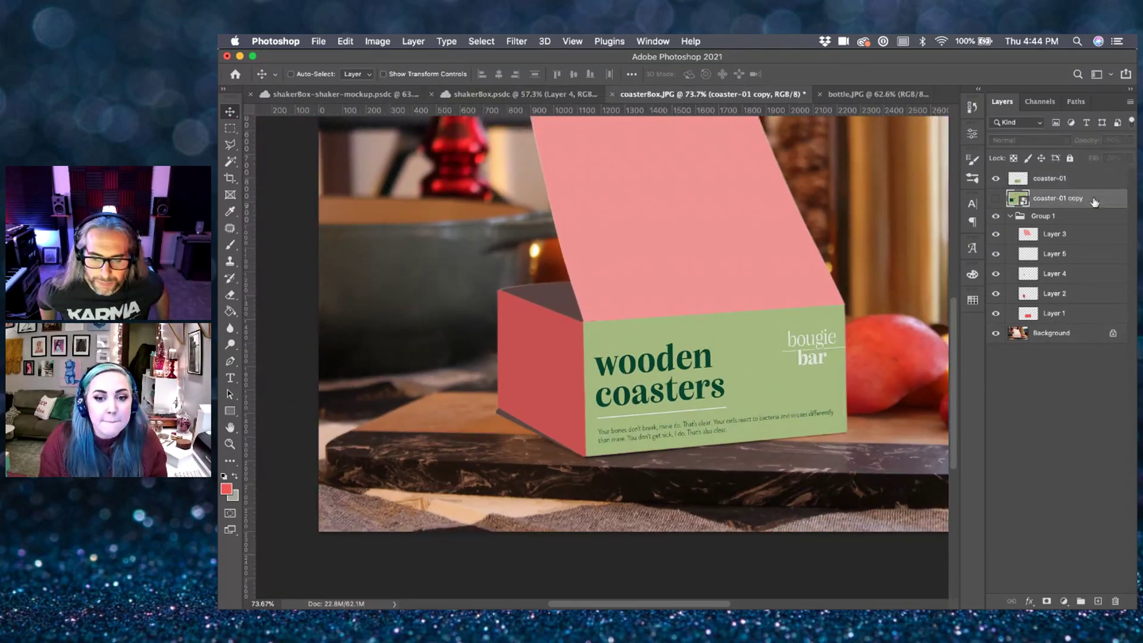
scroll(655, 281, "right", 2)
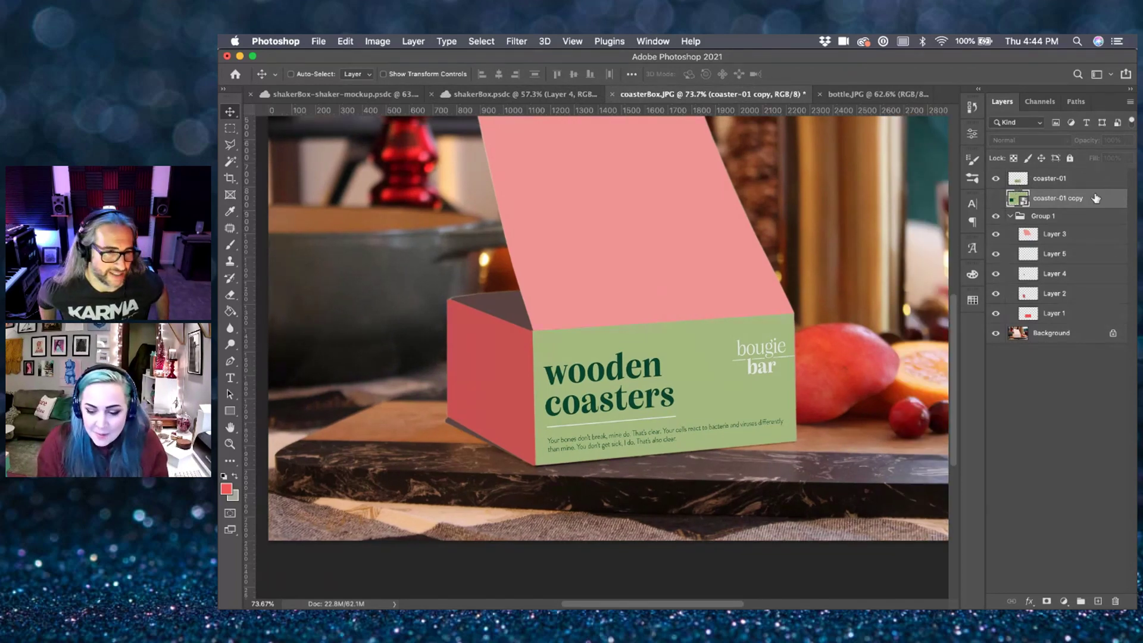
key("super+j")
left_click(995, 198)
left_click(996, 199)
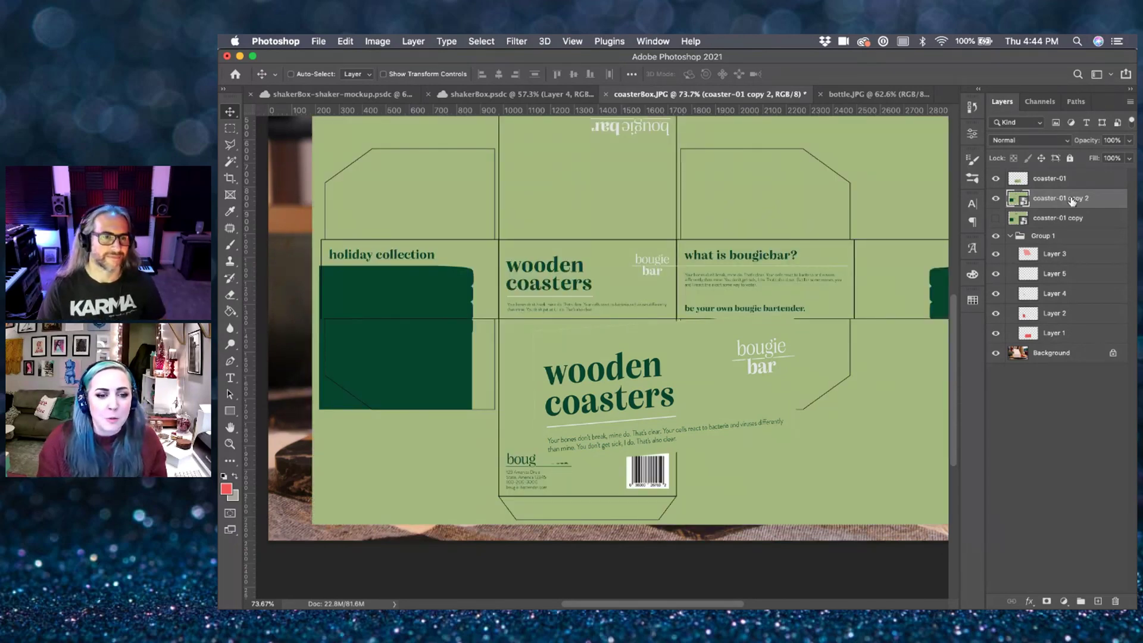
- Put the coaster-01 layer into a new group and place that group between coaster-01 copy and Group 1
scroll(786, 336, "right", 2)
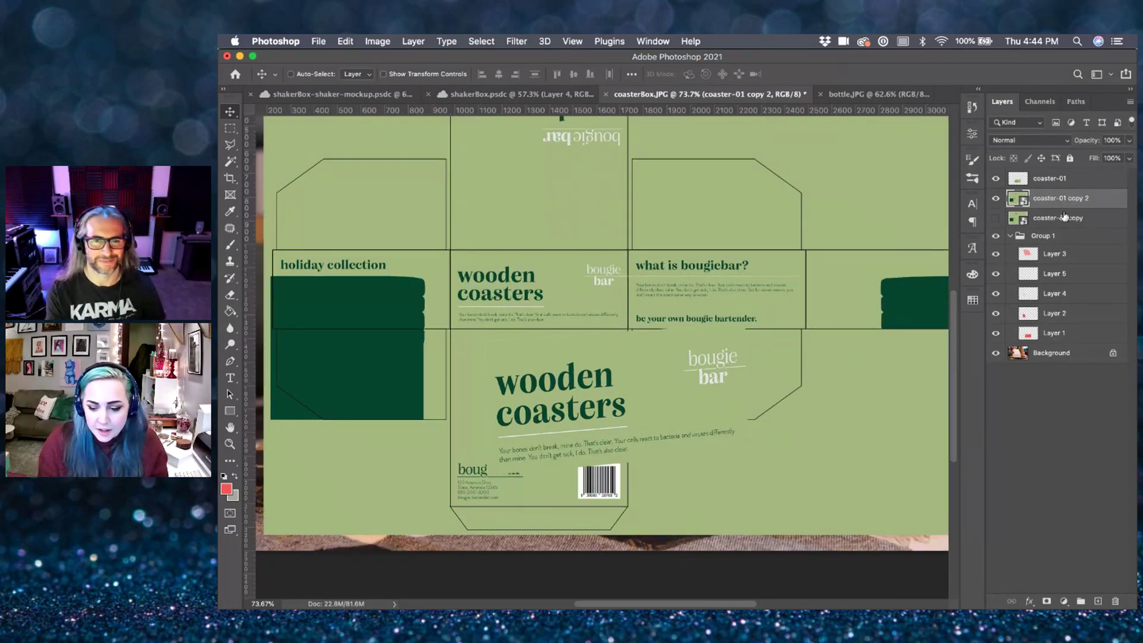
left_click(1081, 180)
key("super+g")
left_click_drag(1089, 179, 1015, 233)
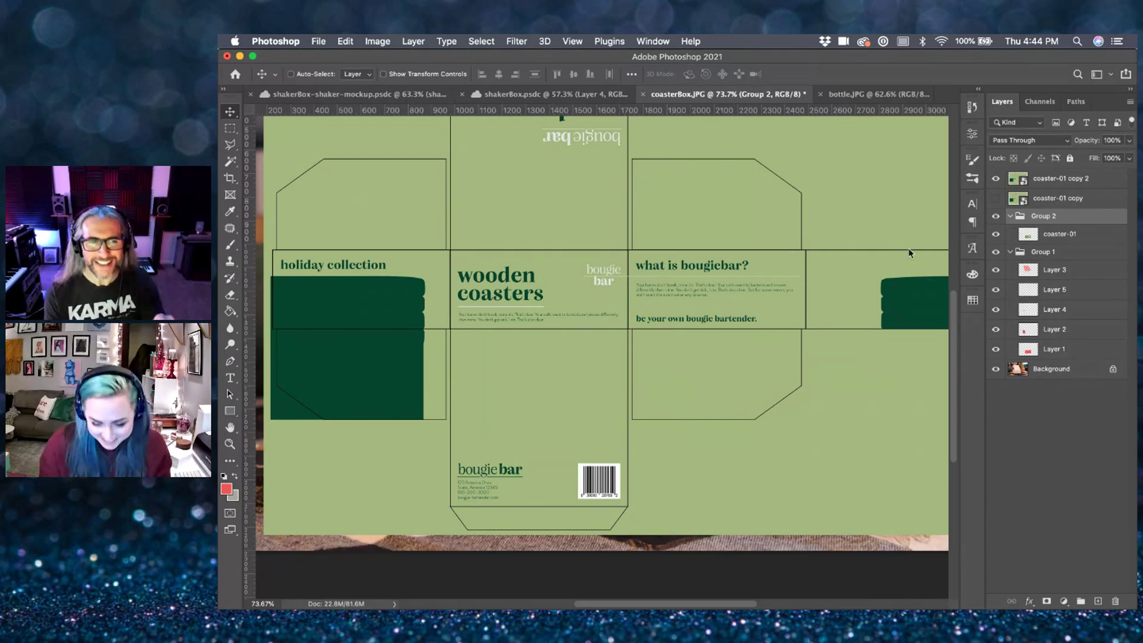
- Rasterize the coaster-01 copy 2 layer
left_click(1075, 180)
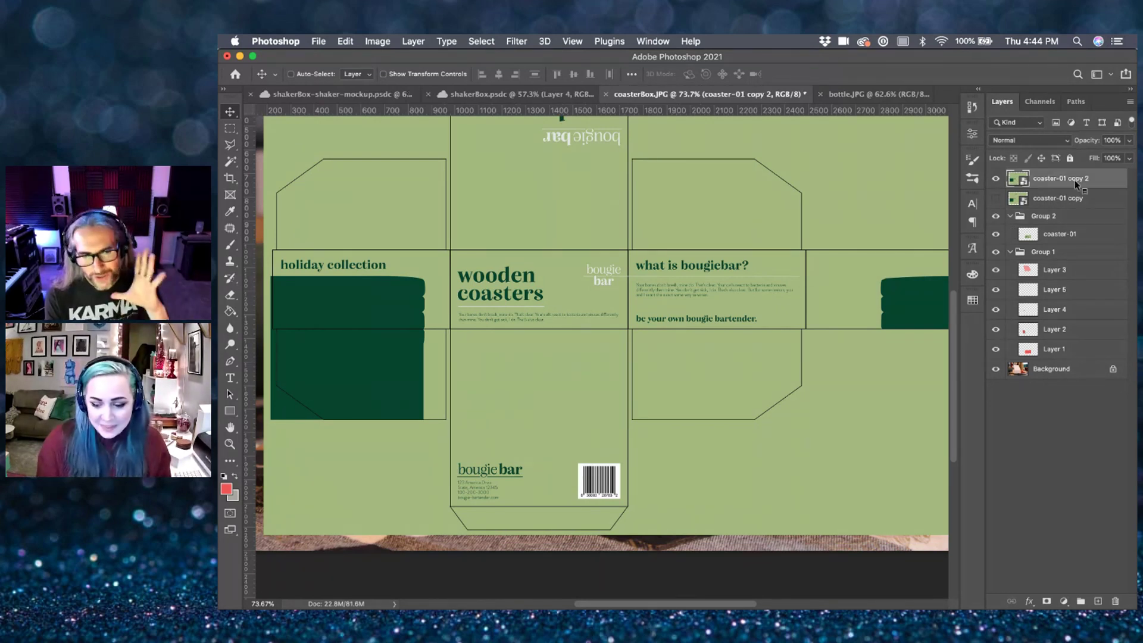
right_click(1075, 179)
left_click(935, 420)
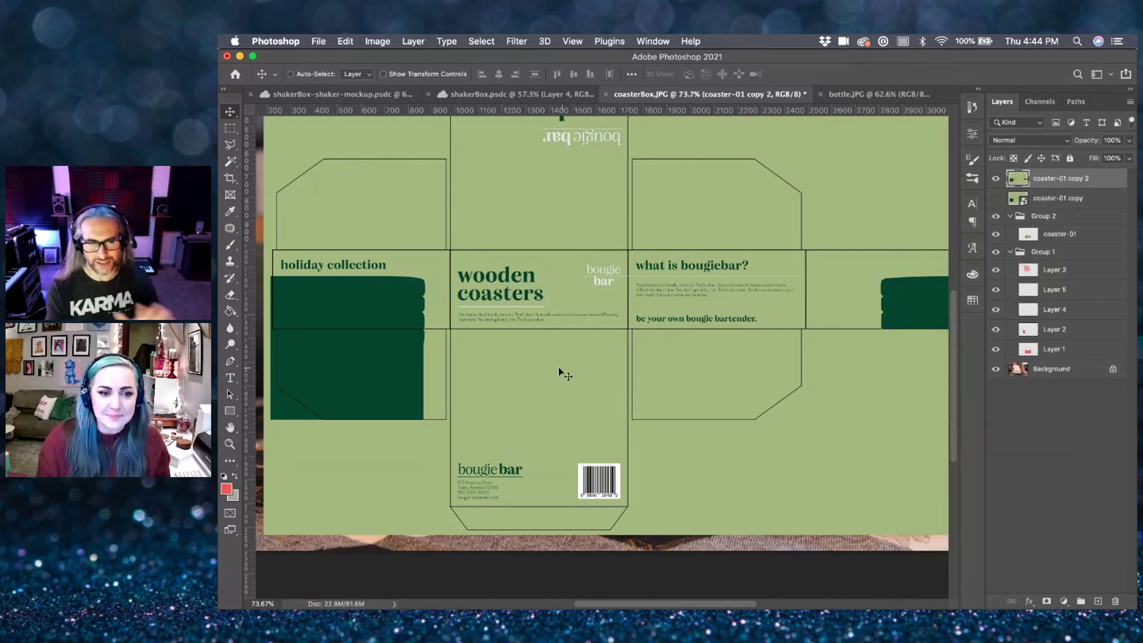
- Select the "holiday collection" panel along its dieline with the Rectangular Marquee, delete all artwork outside it, and clear the selection
key("m")
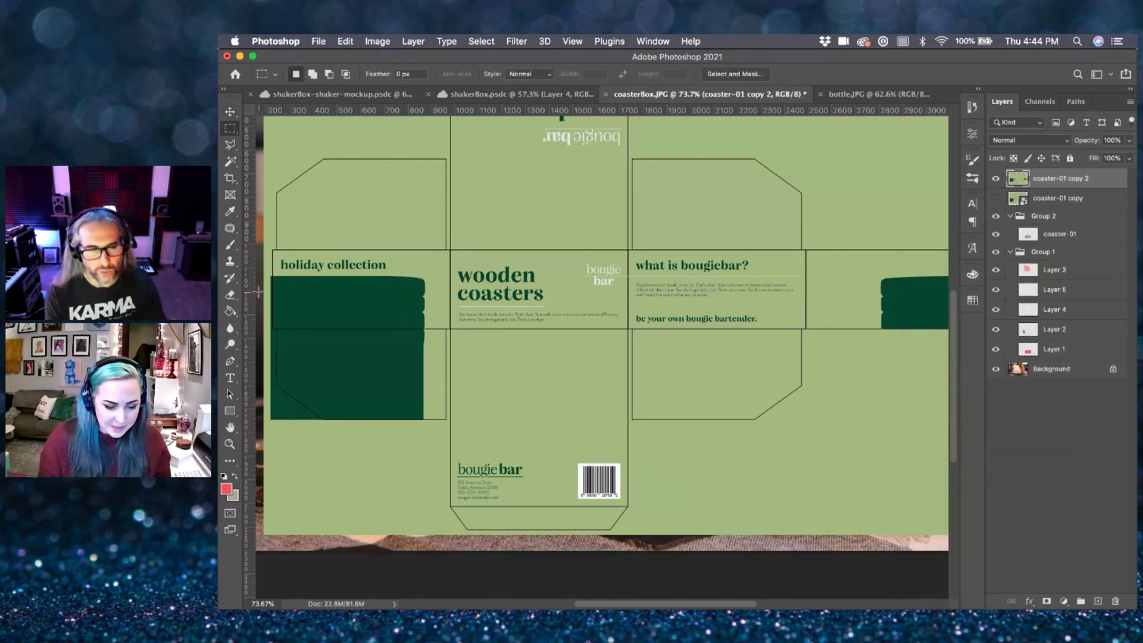
key("super+equal")
scroll(258, 293, "left", 5)
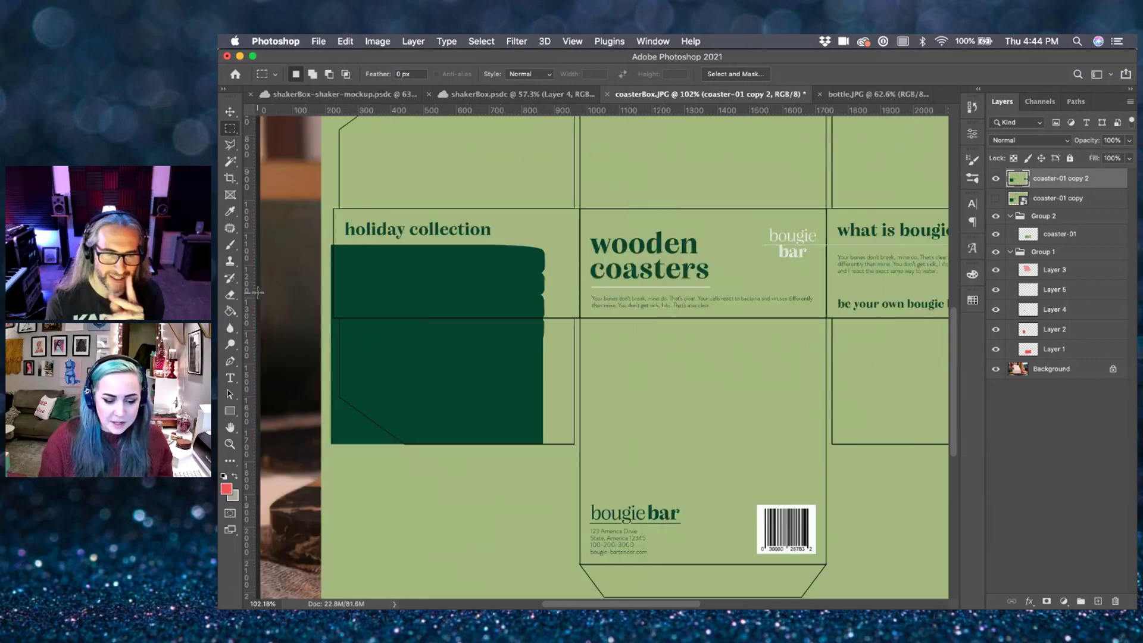
scroll(257, 293, "up", 3)
scroll(383, 249, "left", 3)
scroll(382, 249, "up", 2)
key("super+equal")
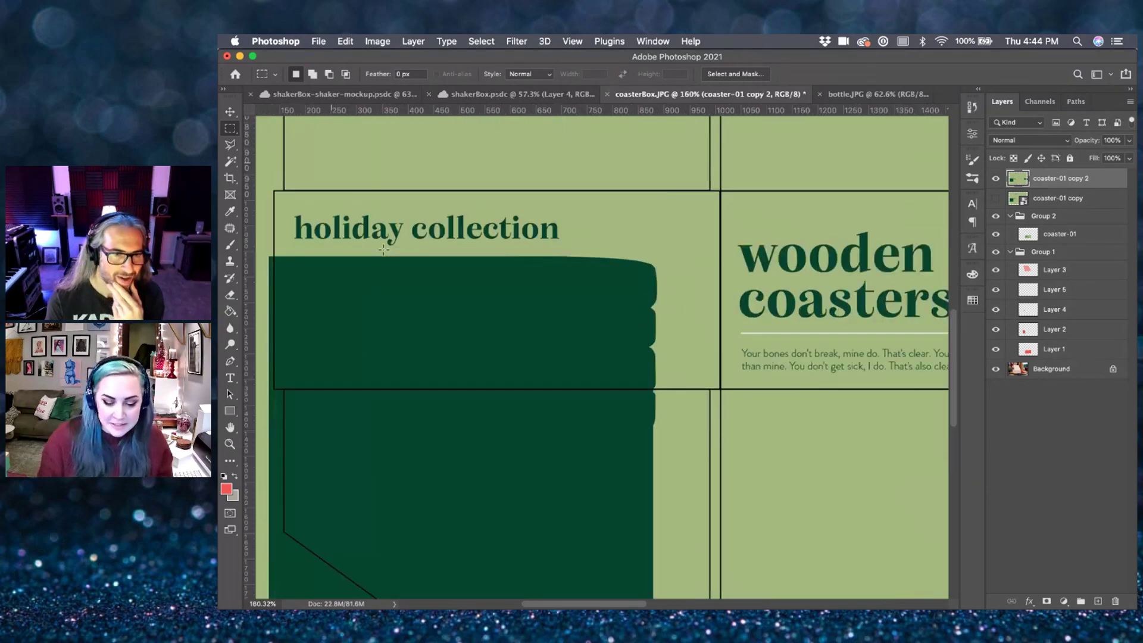
left_click_drag(274, 191, 718, 387)
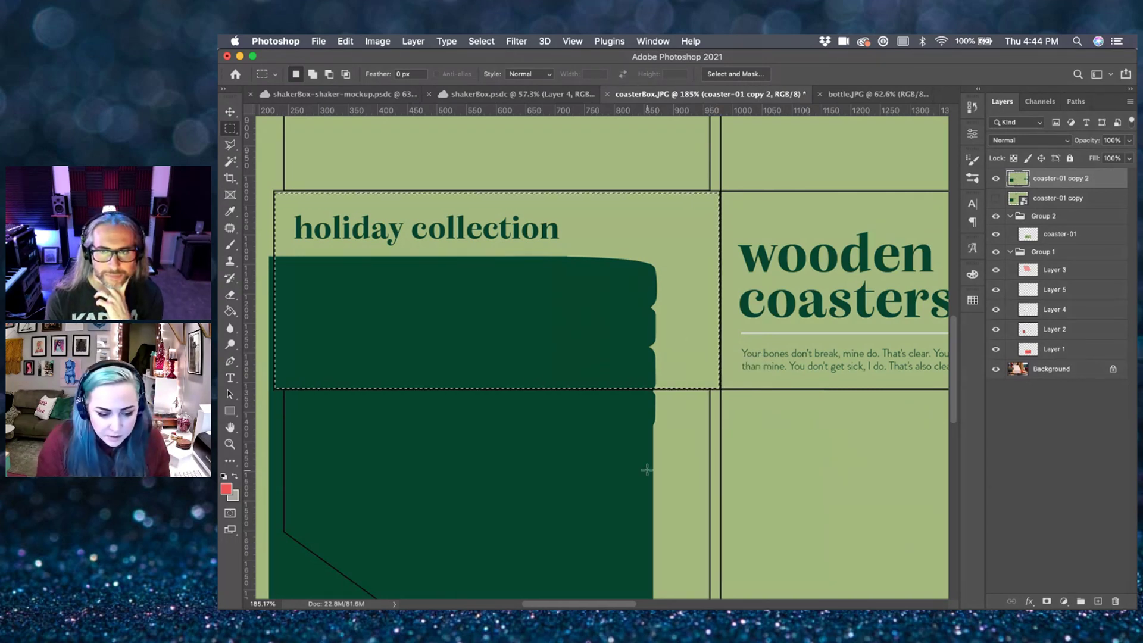
key("shift+super+i")
key("Delete")
key("super+d")
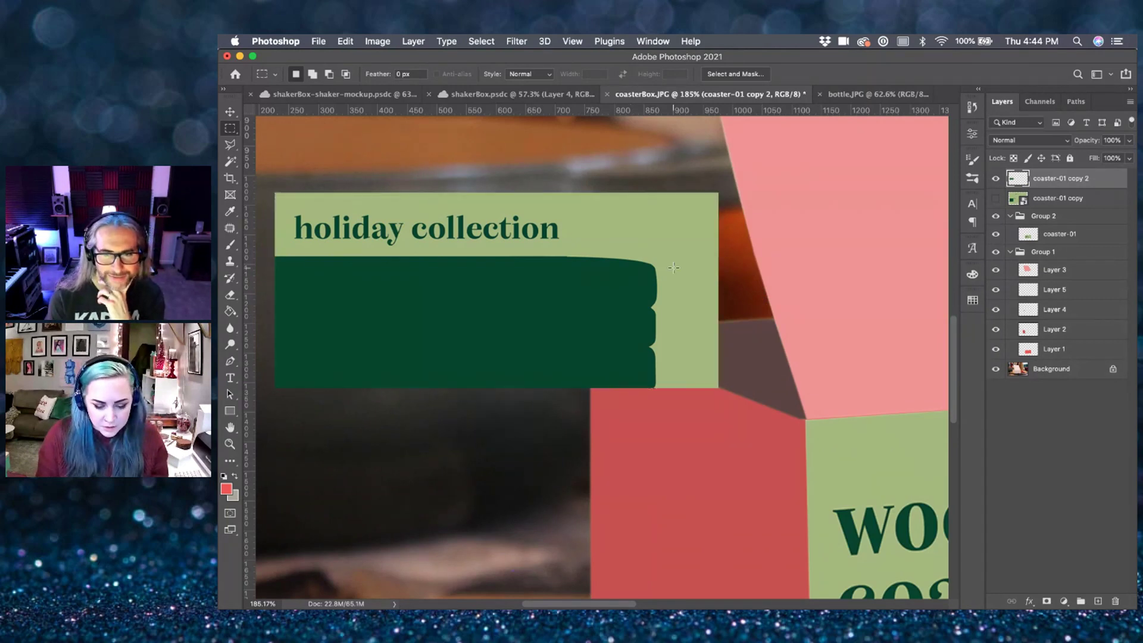
- Move the "holiday collection" panel onto the box and distort its corners to fit the shorter side face
scroll(630, 314, "down", 5)
key("v")
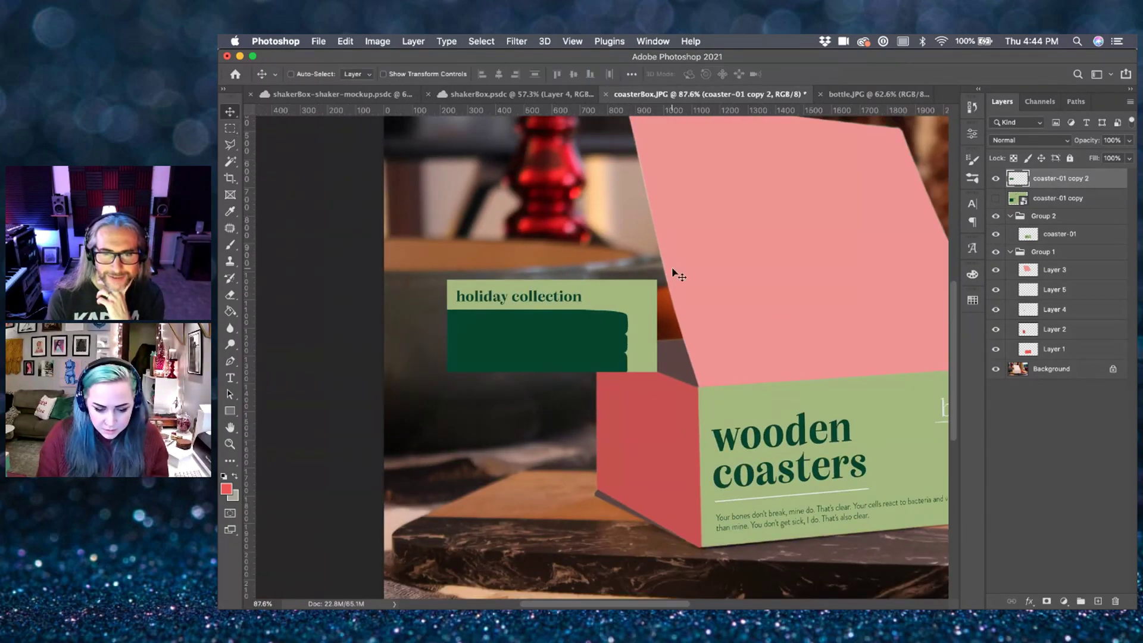
scroll(672, 266, "down", 2)
left_click_drag(623, 375, 729, 456)
key("super+t")
left_click_drag(752, 388, 834, 320)
left_click_drag(836, 456, 677, 499)
left_click_drag(835, 350, 676, 381)
scroll(643, 383, "up", 5)
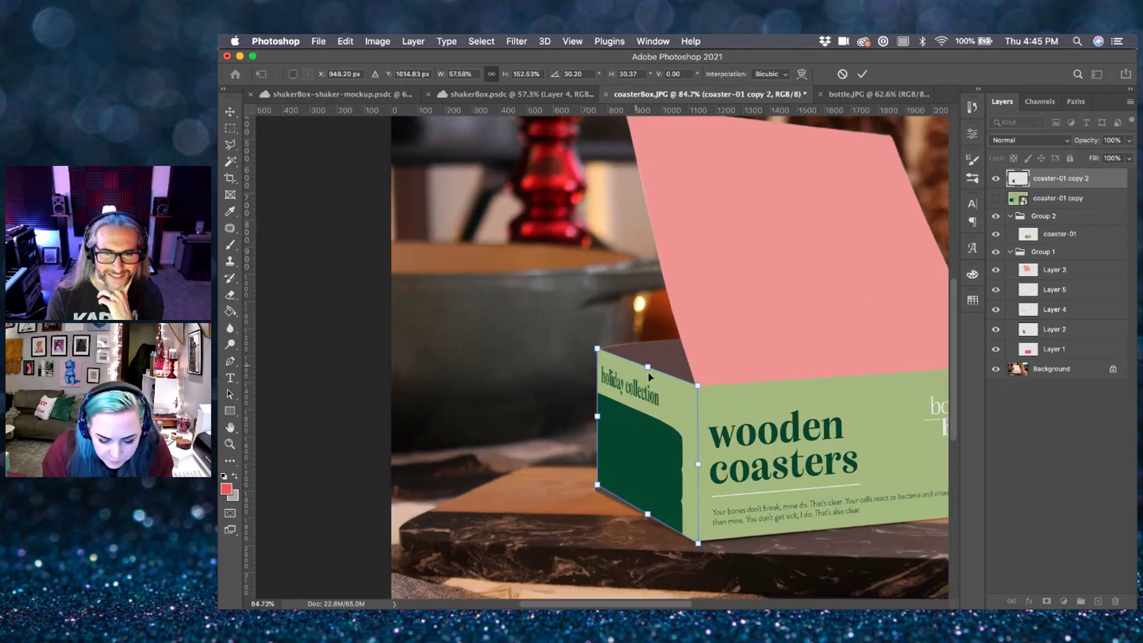
- Fine-tune the side panel's upper-left and lower-right corners, then trim its overhang to the outline of the Layer 2 shape
scroll(616, 349, "right", 1)
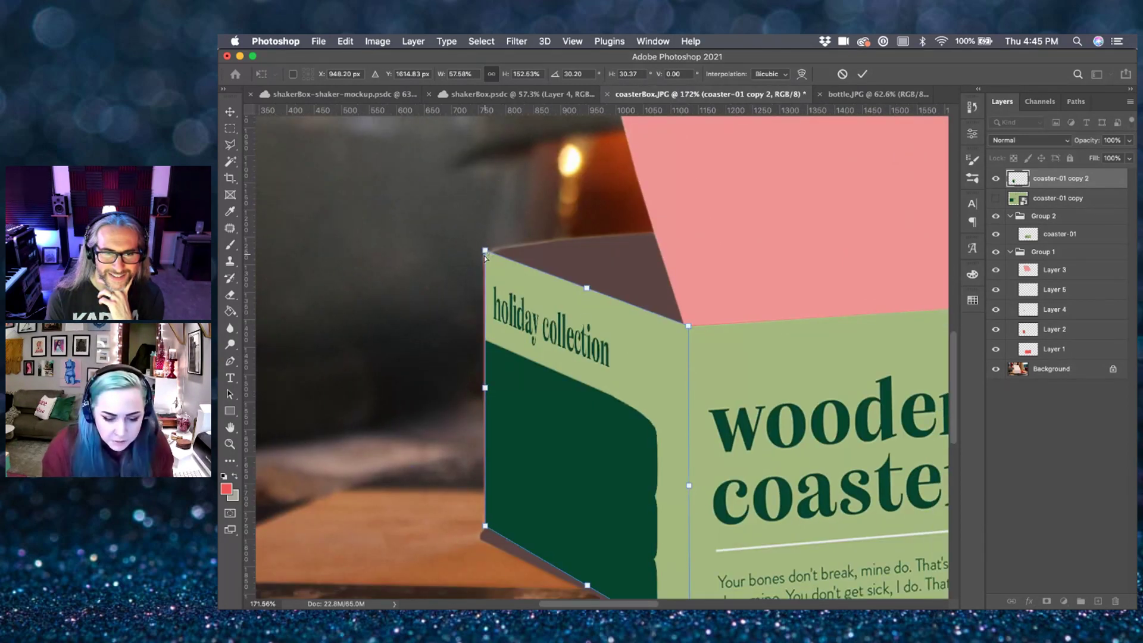
left_click_drag(486, 251, 484, 250)
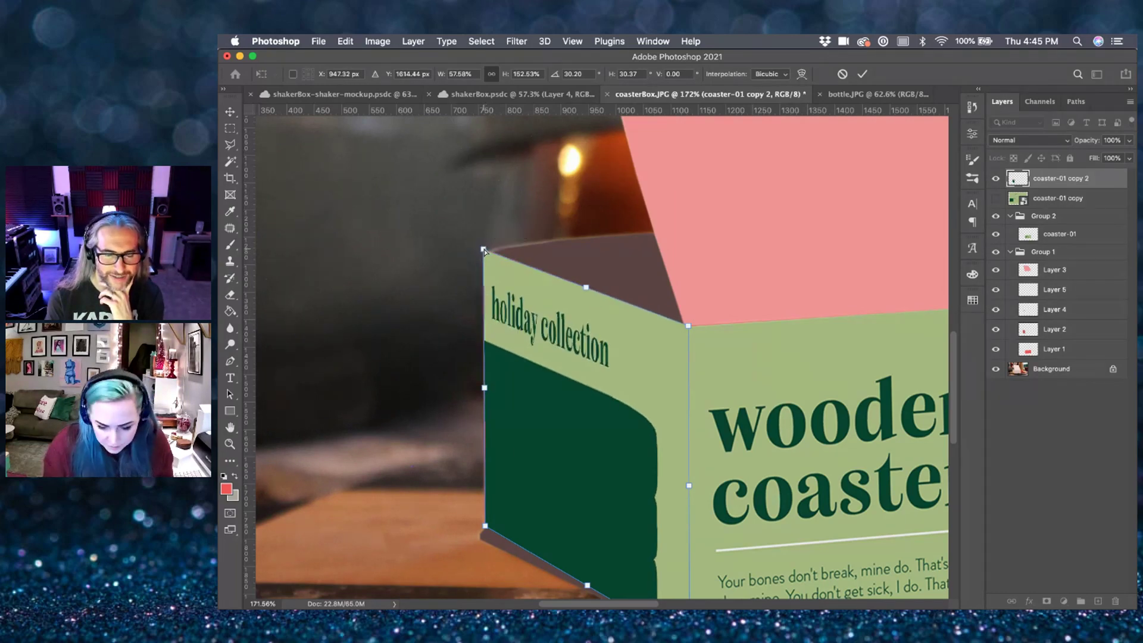
scroll(691, 391, "down", 2)
scroll(691, 391, "down", 3)
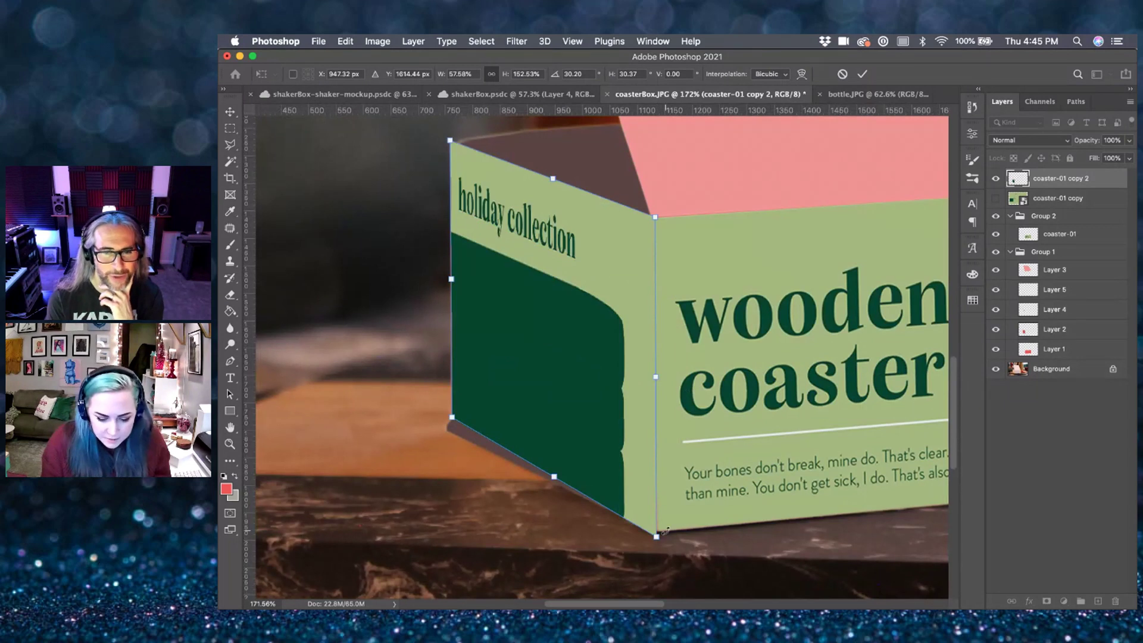
left_click_drag(656, 537, 661, 543)
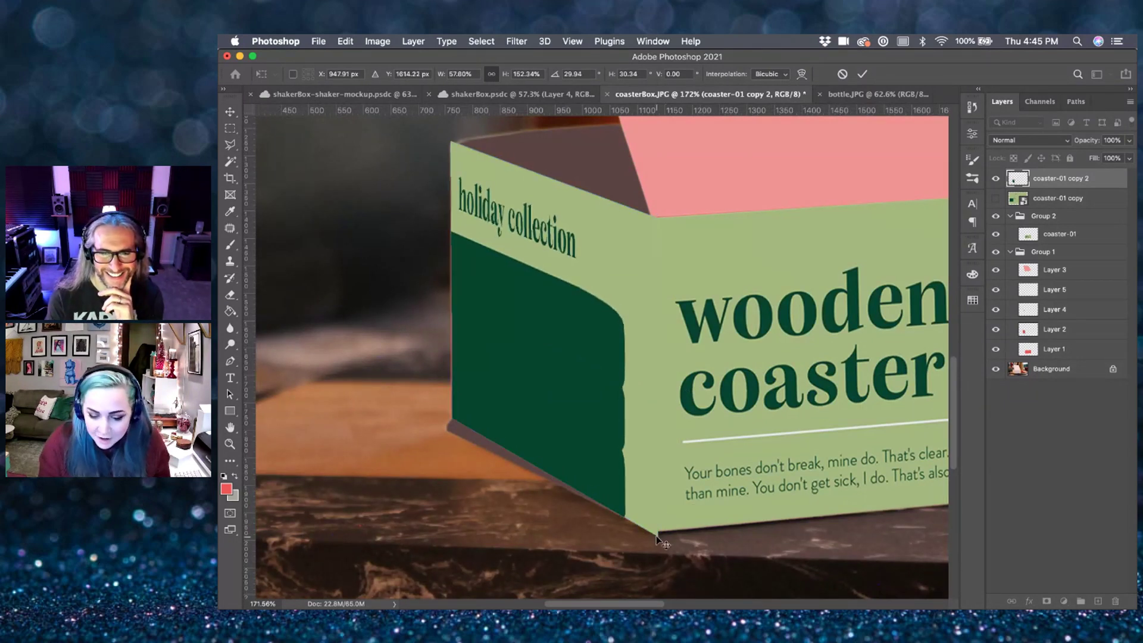
key("Return")
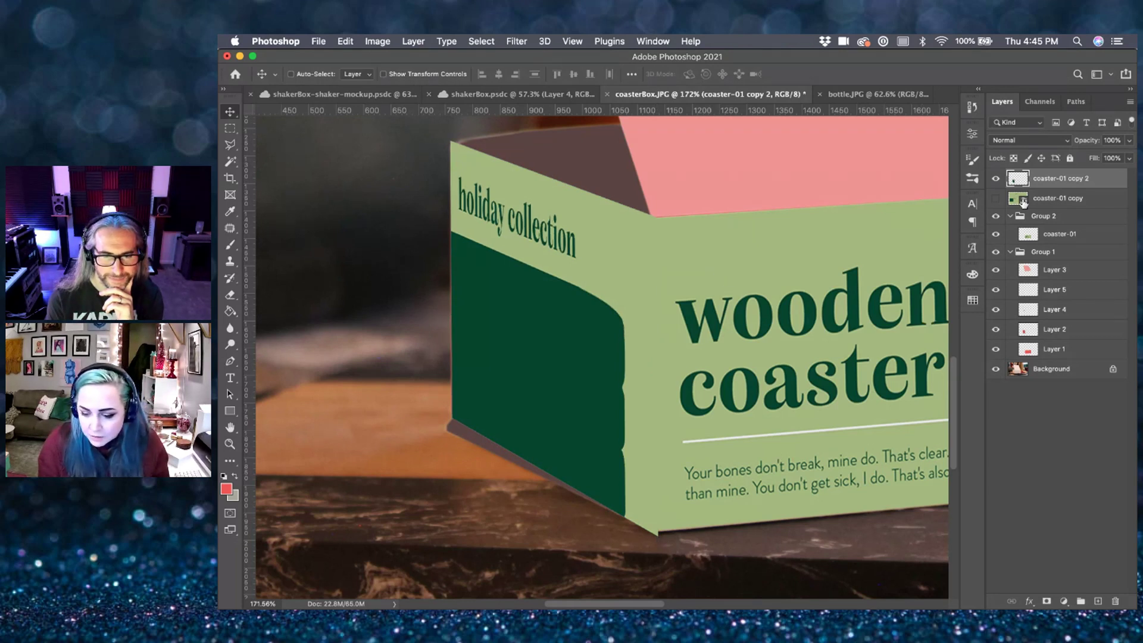
left_click(1025, 333, "super")
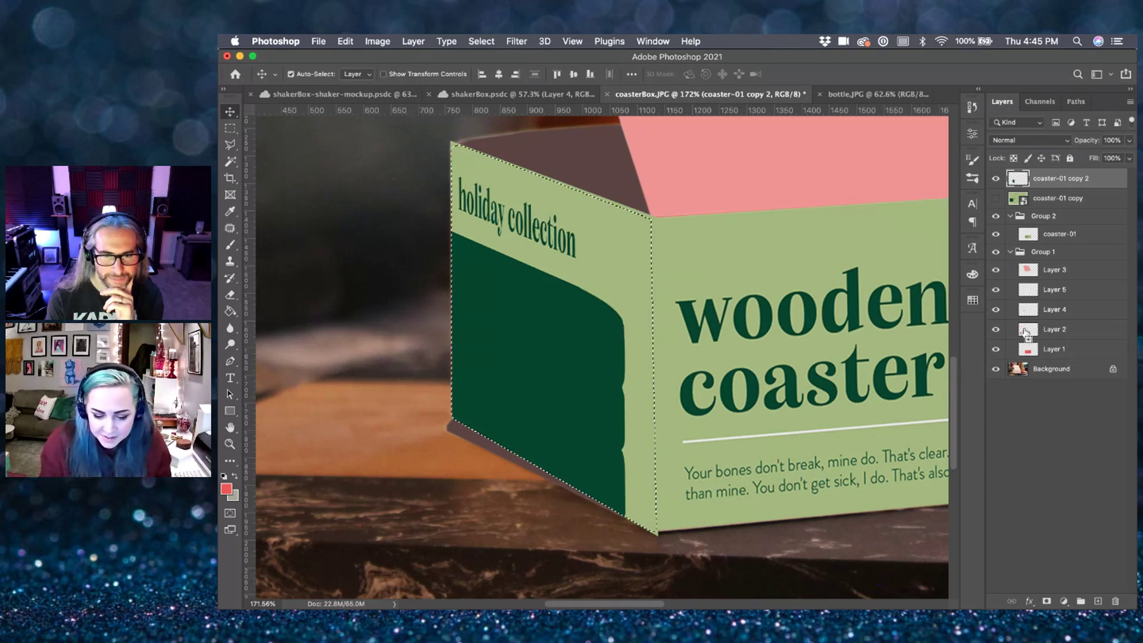
key("super+d")
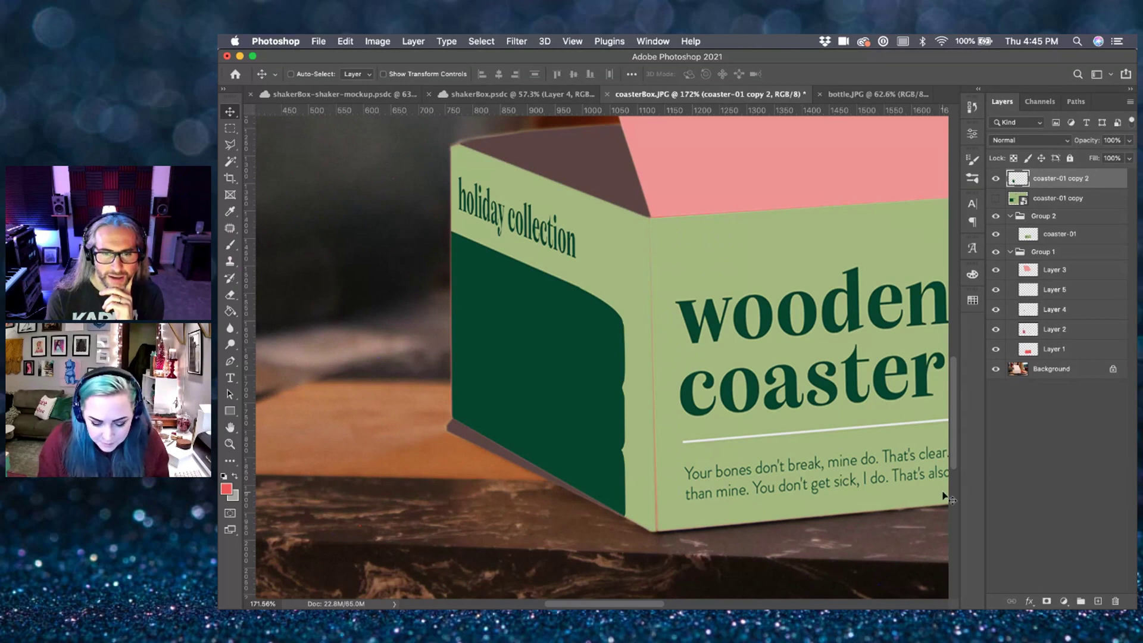
- Duplicate the hidden coaster-01 copy layer again and show this new duplicate of the full dieline artwork
scroll(733, 500, "down", 2)
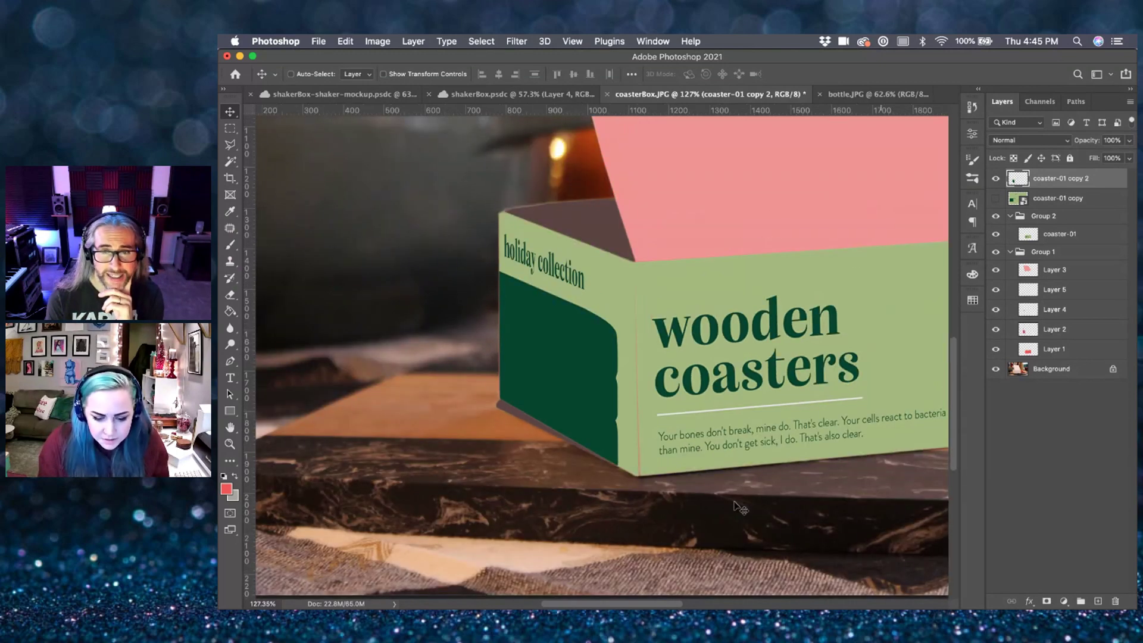
scroll(740, 508, "down", 4)
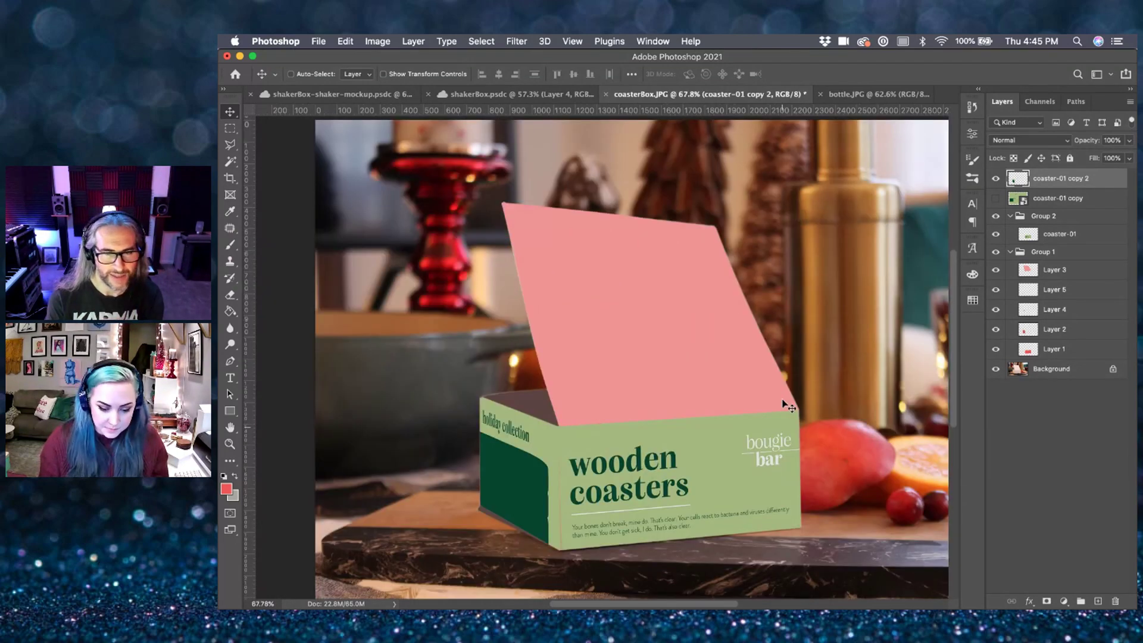
scroll(787, 406, "up", 1)
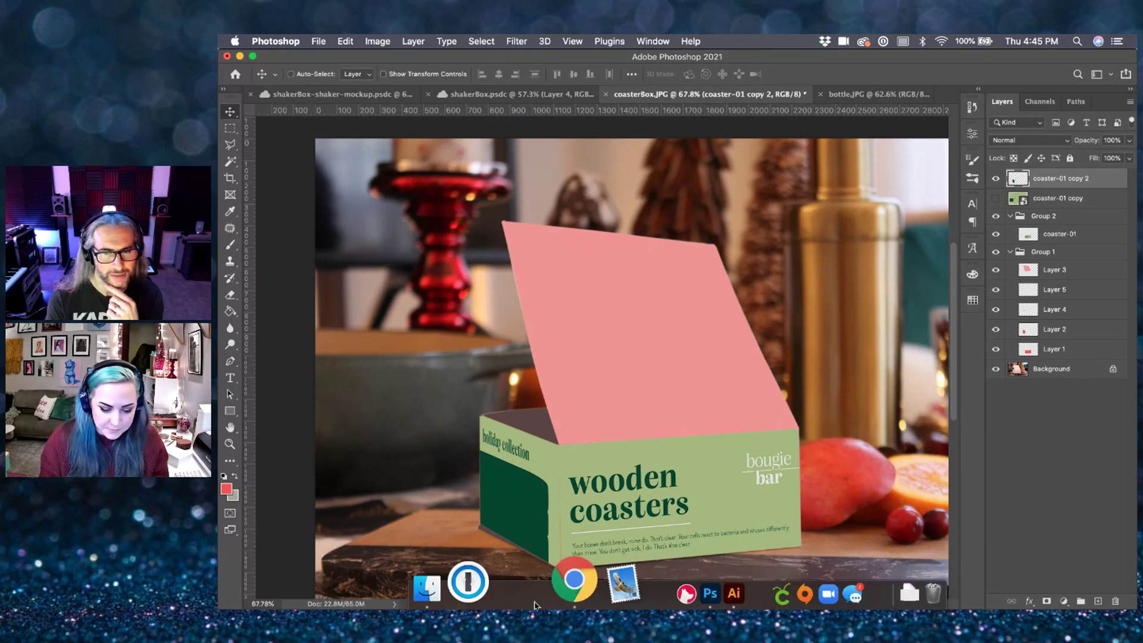
left_click(1059, 200)
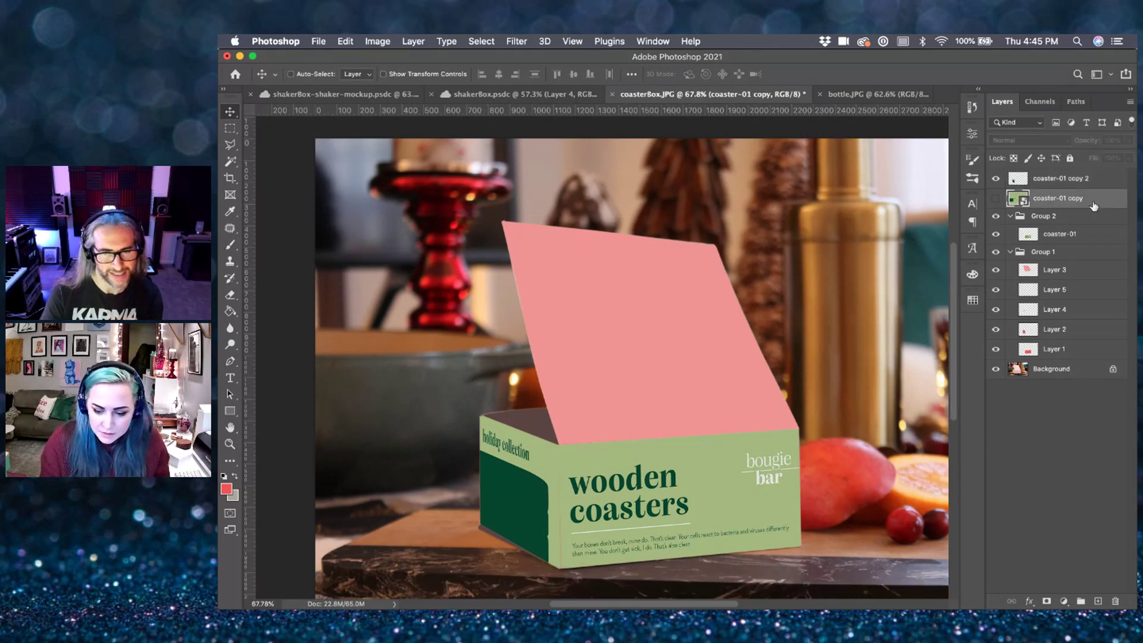
key("super+j")
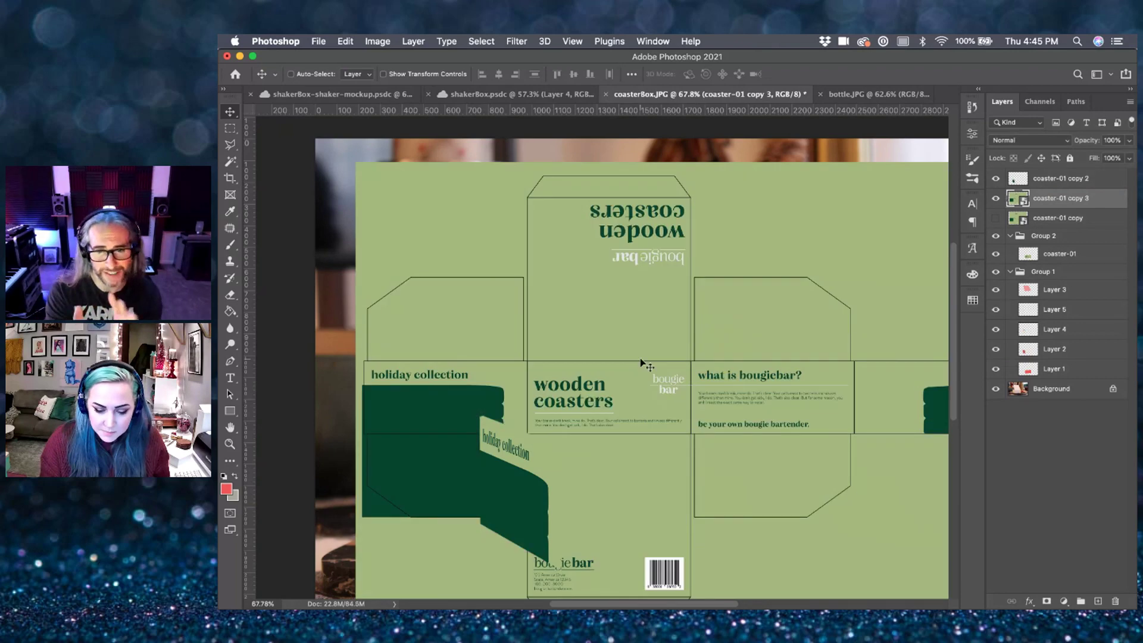
- Rasterize coaster-01 copy 3, select its upside-down "wooden coasters" lid panel with the Rectangular Marquee, delete all artwork outside it, and deselect
key("m")
scroll(617, 302, "up", 1)
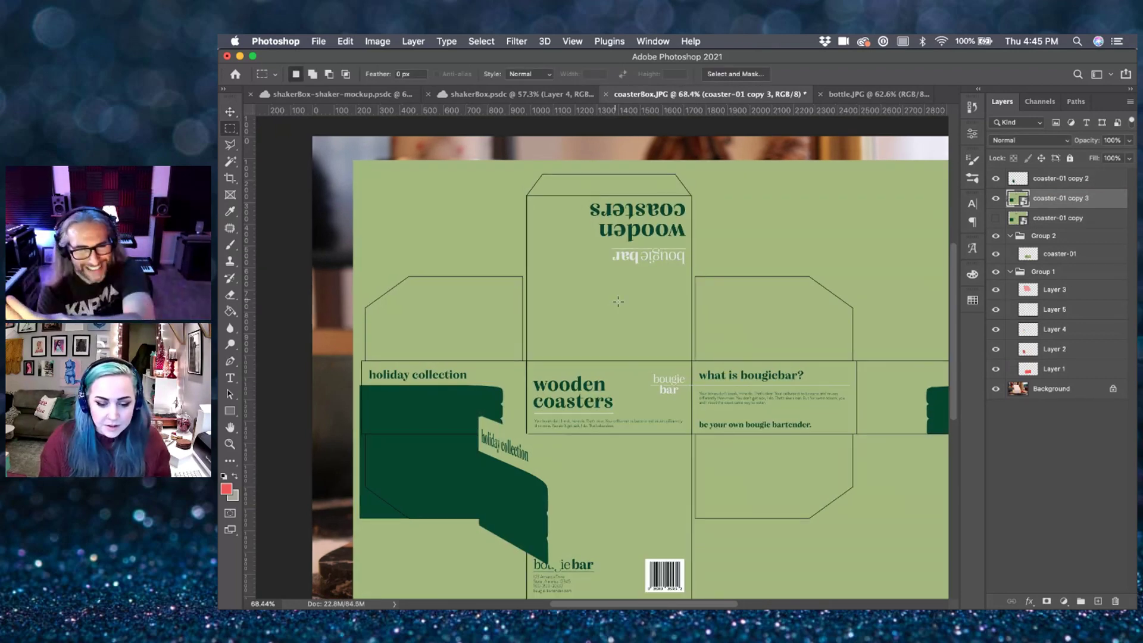
scroll(618, 302, "up", 3)
scroll(611, 300, "up", 3)
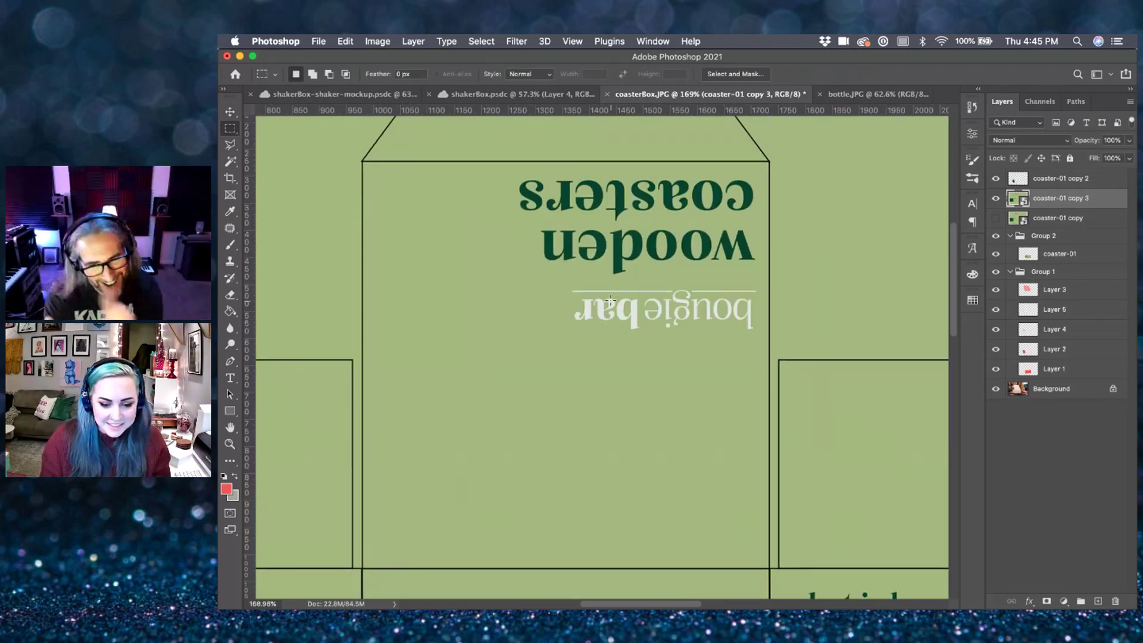
left_click_drag(364, 162, 768, 566)
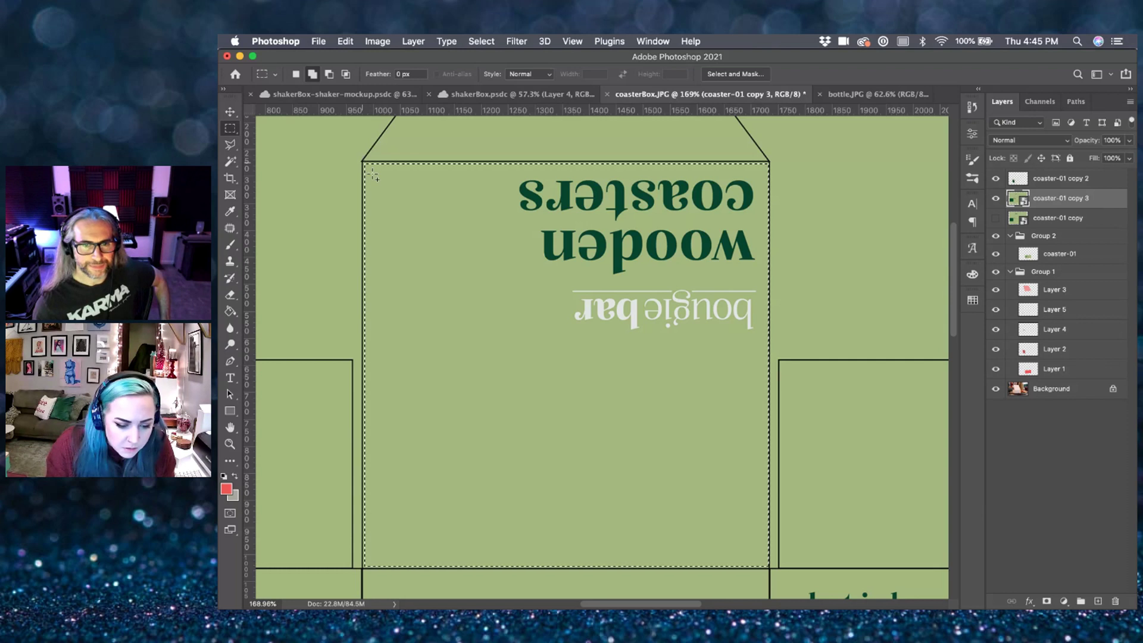
left_click_drag(364, 164, 768, 570)
key("BackSpace")
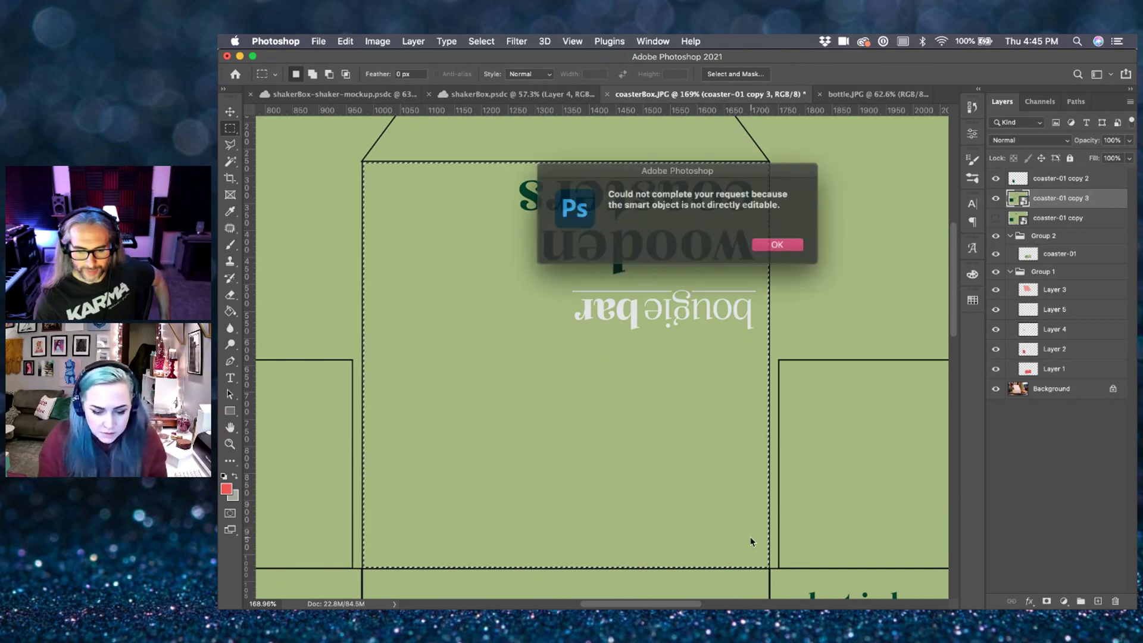
left_click(785, 245)
right_click(1057, 199)
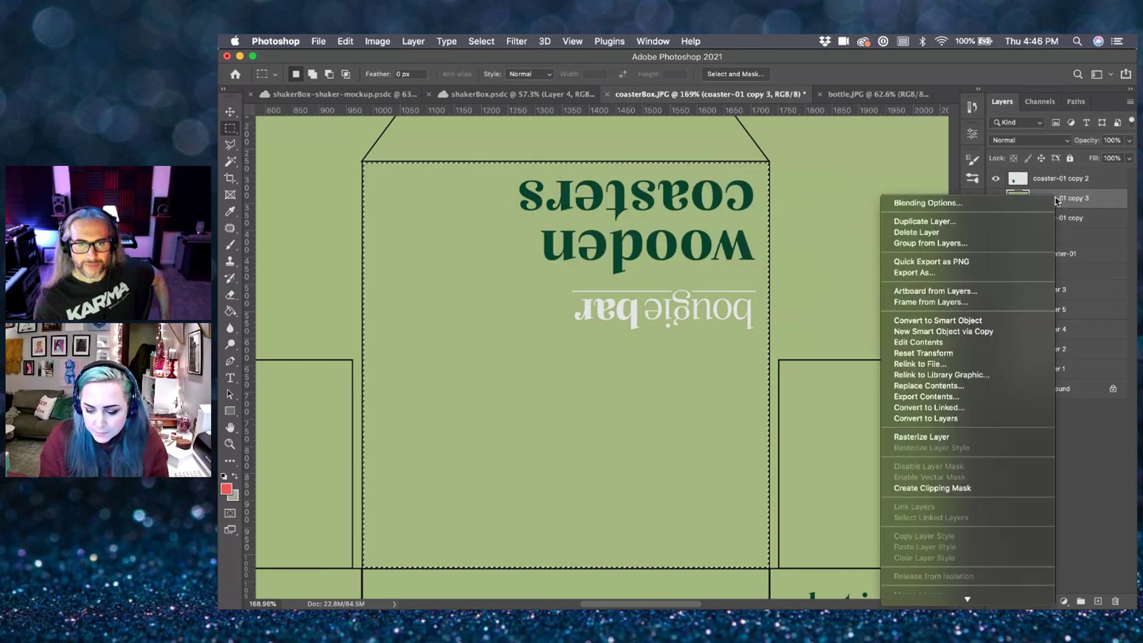
left_click(929, 438)
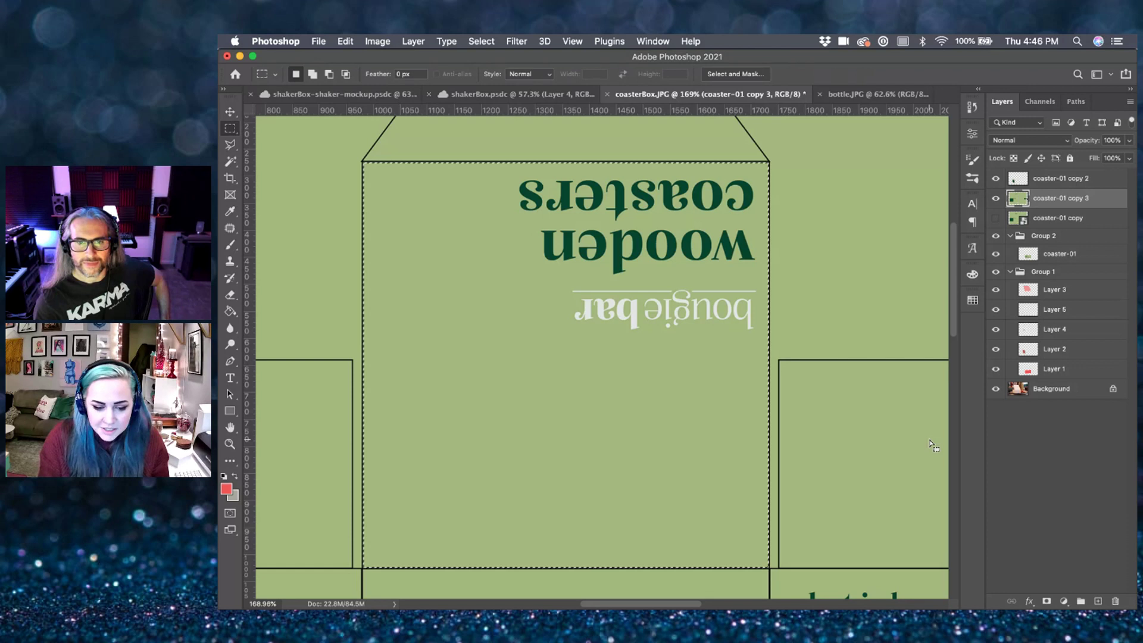
key("BackSpace")
key("cmd+z")
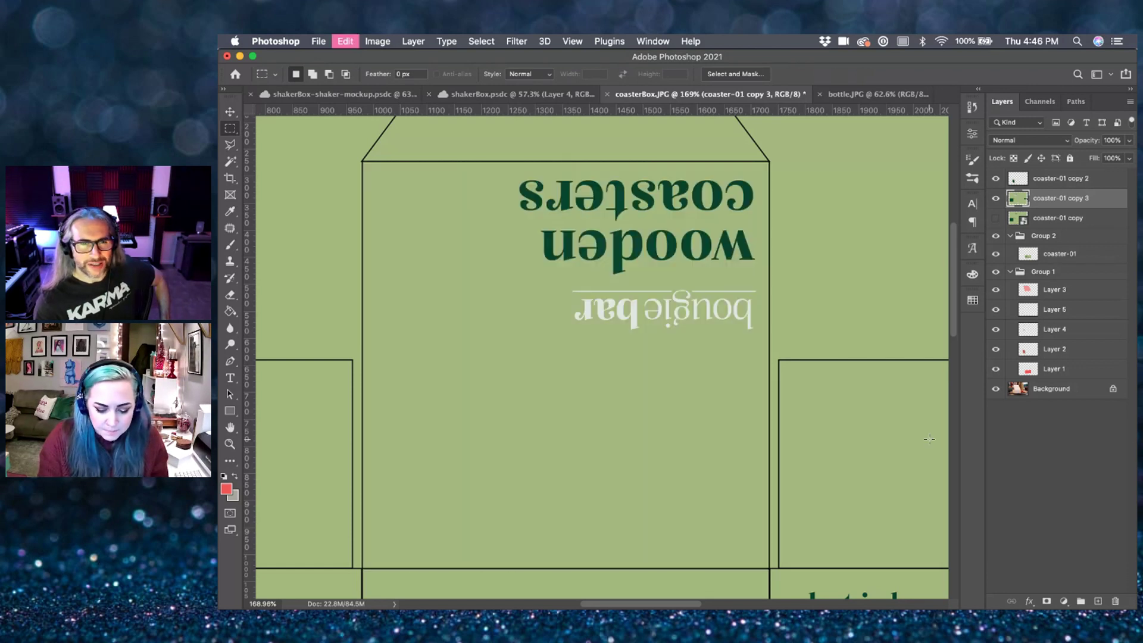
key("cmd+d")
key("BackSpace")
key("cmd+d")
- Move the "wooden coasters" lid panel onto the pink lid shape, enlarge it, and distort its corners to match the lid's corners
key("v")
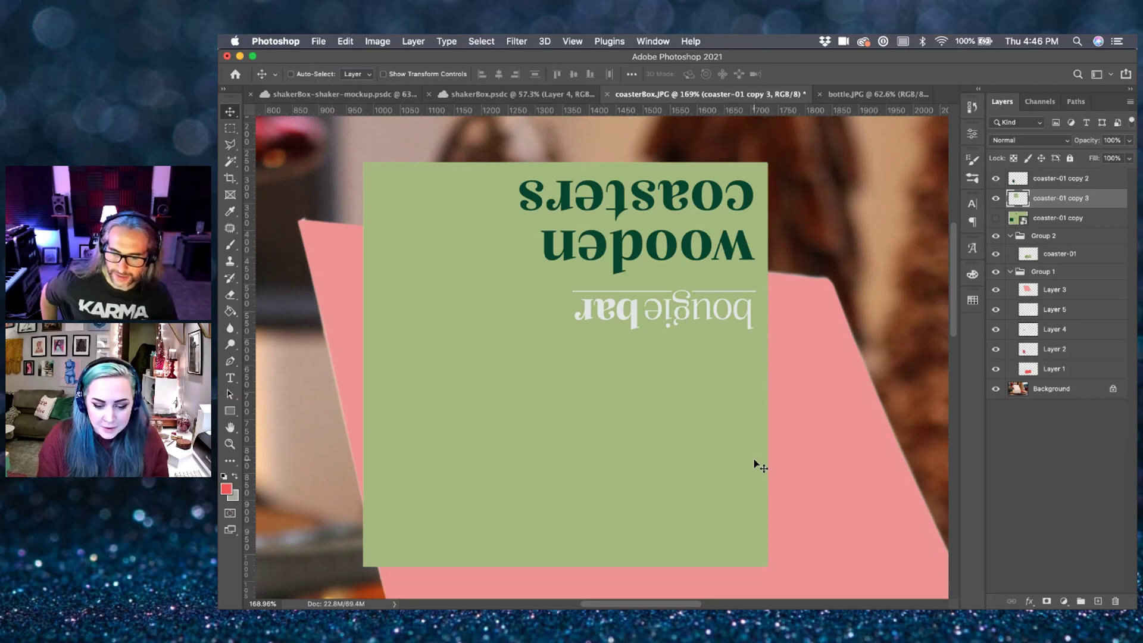
key("cmd+0")
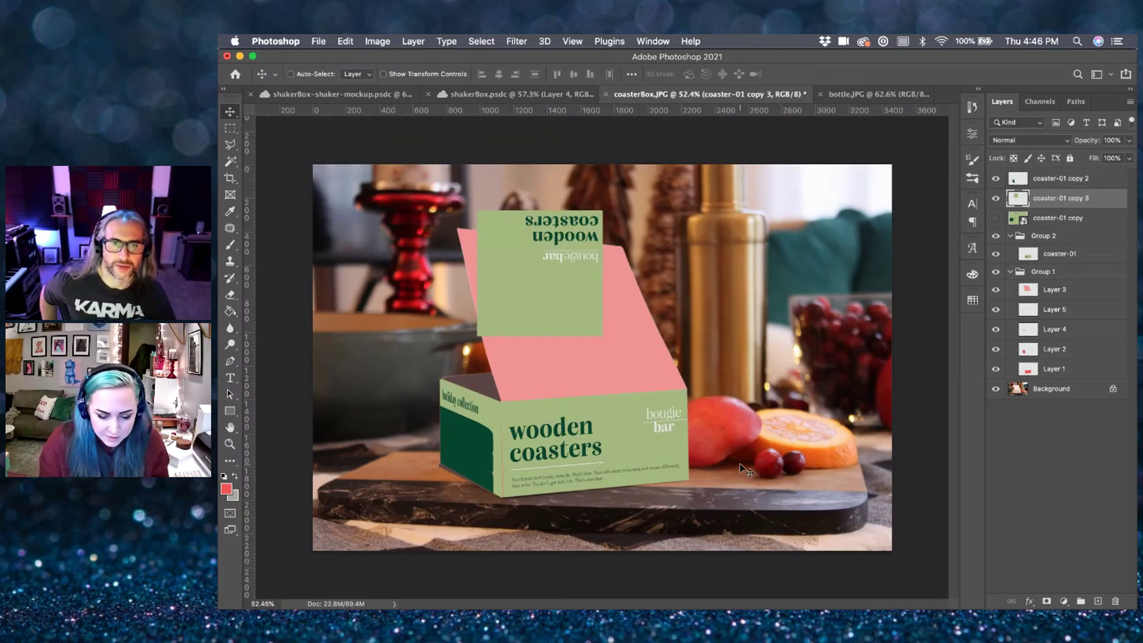
scroll(611, 388, "up", 2)
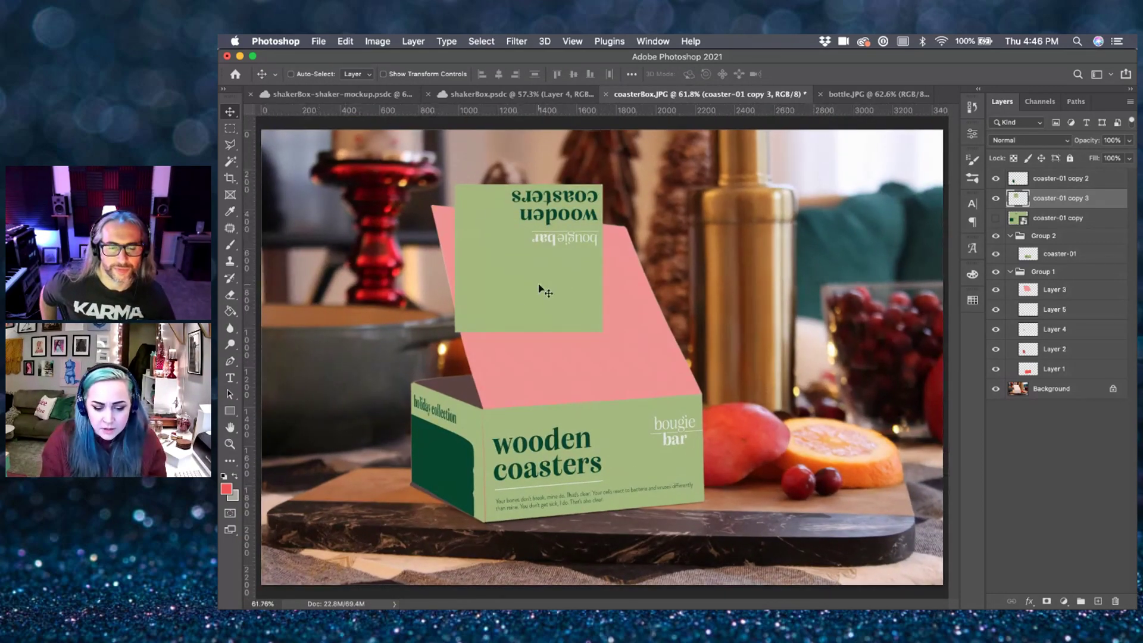
left_click_drag(542, 290, 566, 388)
key("cmd+t")
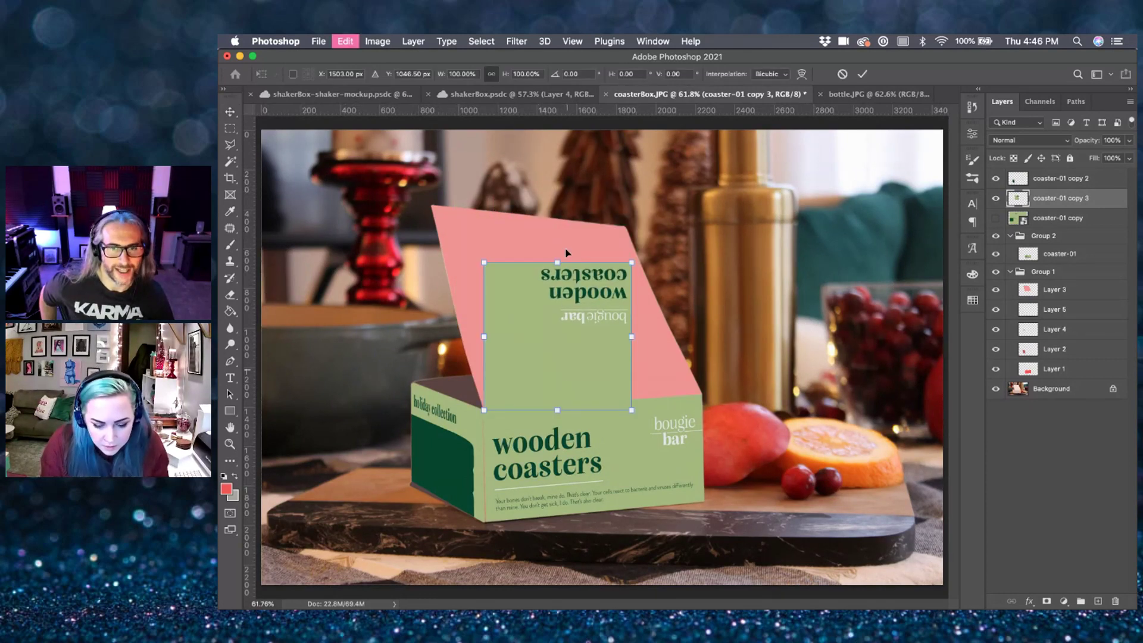
left_click_drag(629, 257, 680, 213)
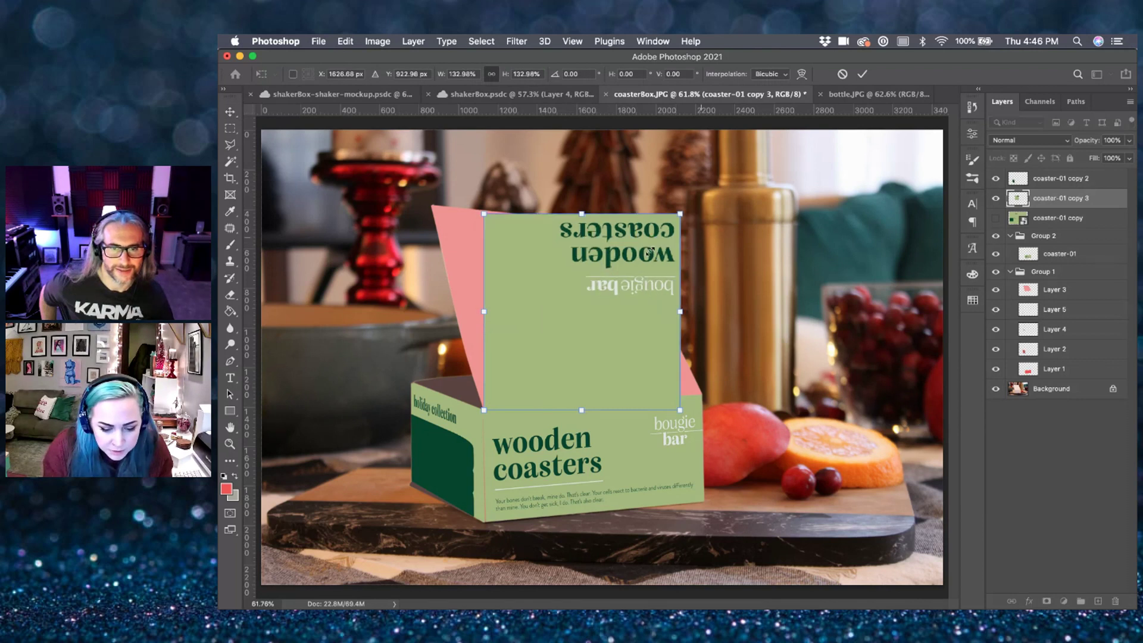
left_click_drag(484, 214, 430, 204)
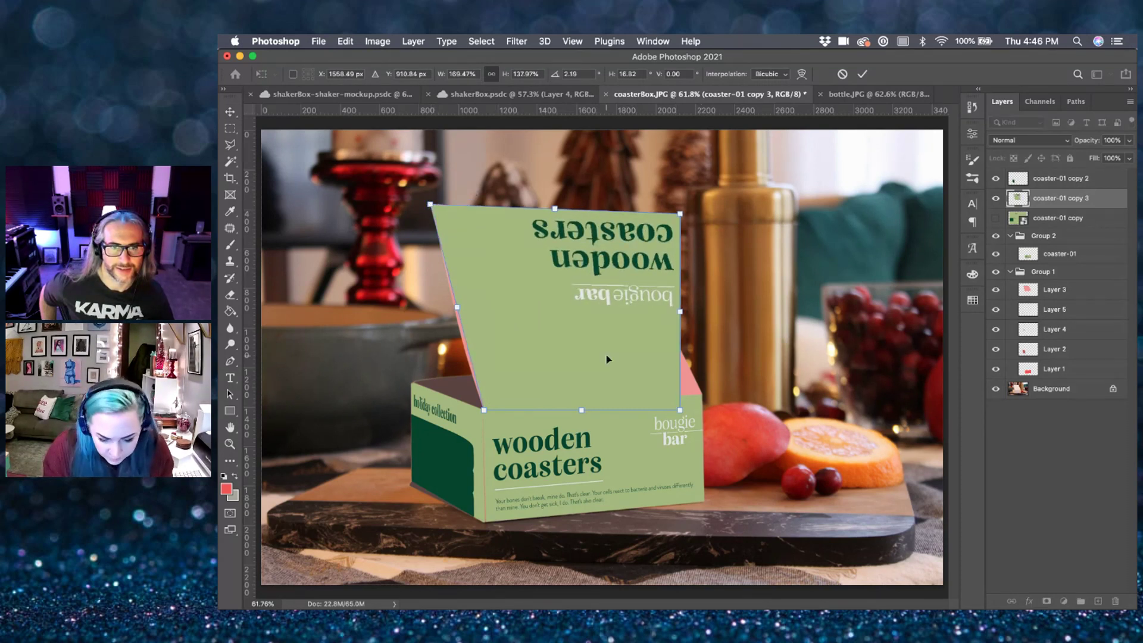
left_click_drag(683, 410, 703, 396)
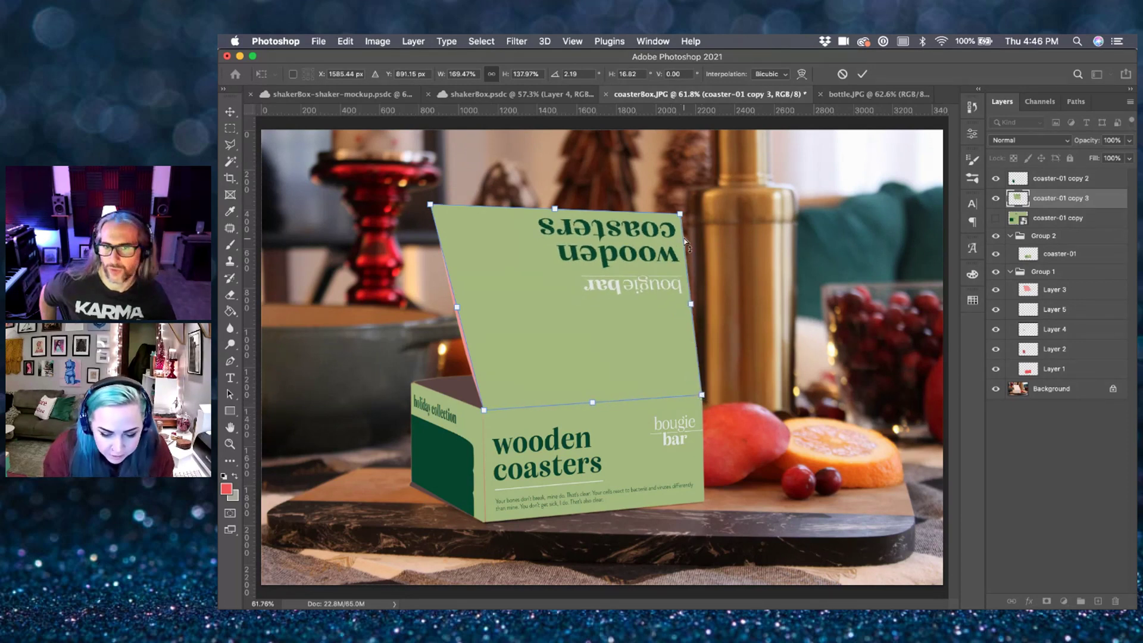
left_click_drag(680, 213, 627, 226)
- Lower the lid panel's opacity to 70% and warp its edges to follow the lid's slightly curved outline
left_click(1130, 140)
left_click_drag(1129, 156, 1110, 156)
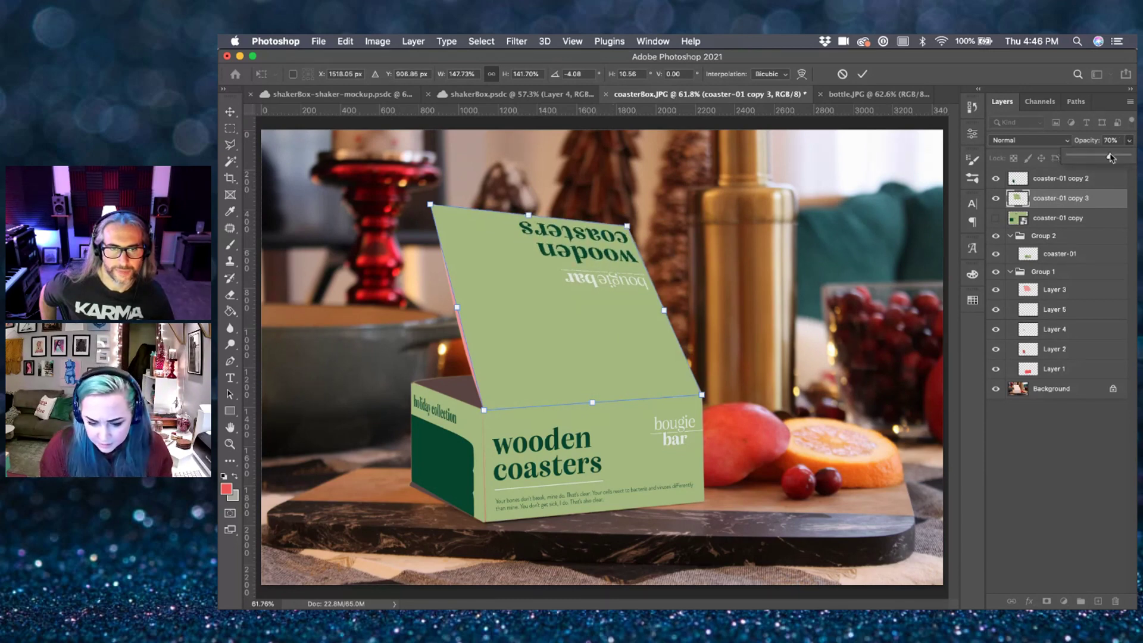
scroll(717, 278, "up", 2)
scroll(500, 190, "up", 2)
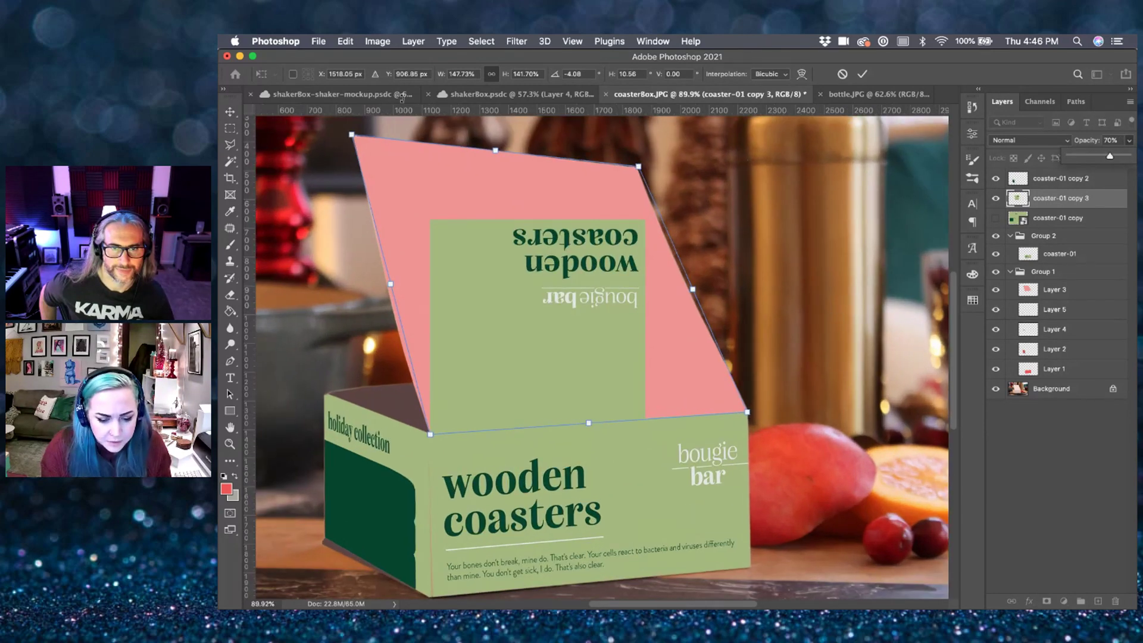
left_click(344, 41)
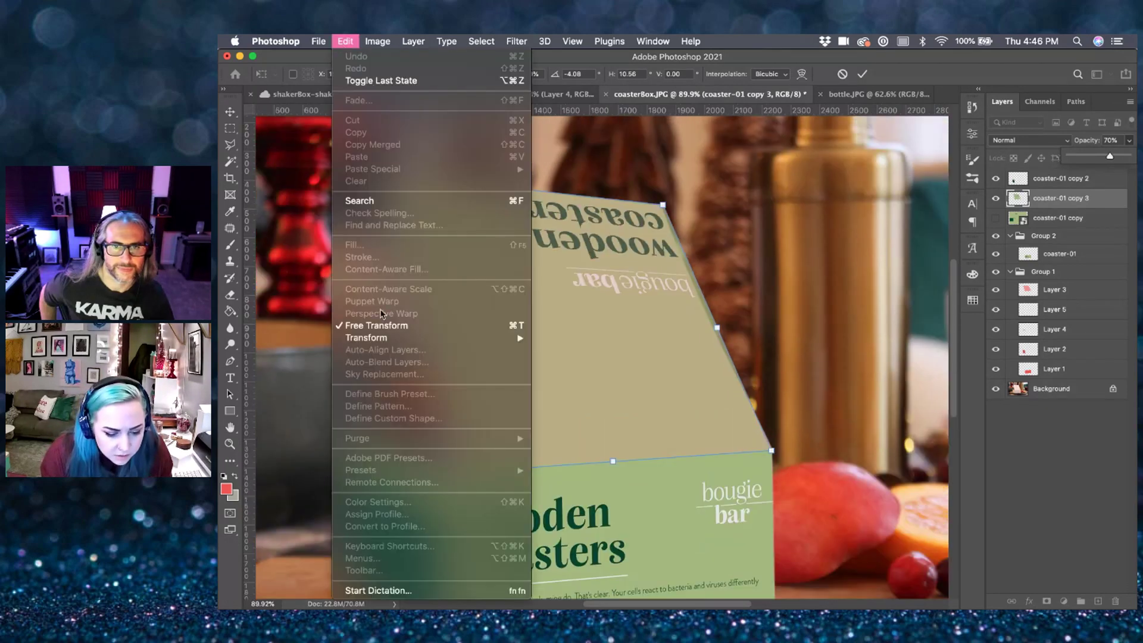
mouse_move(384, 339)
left_click(562, 424)
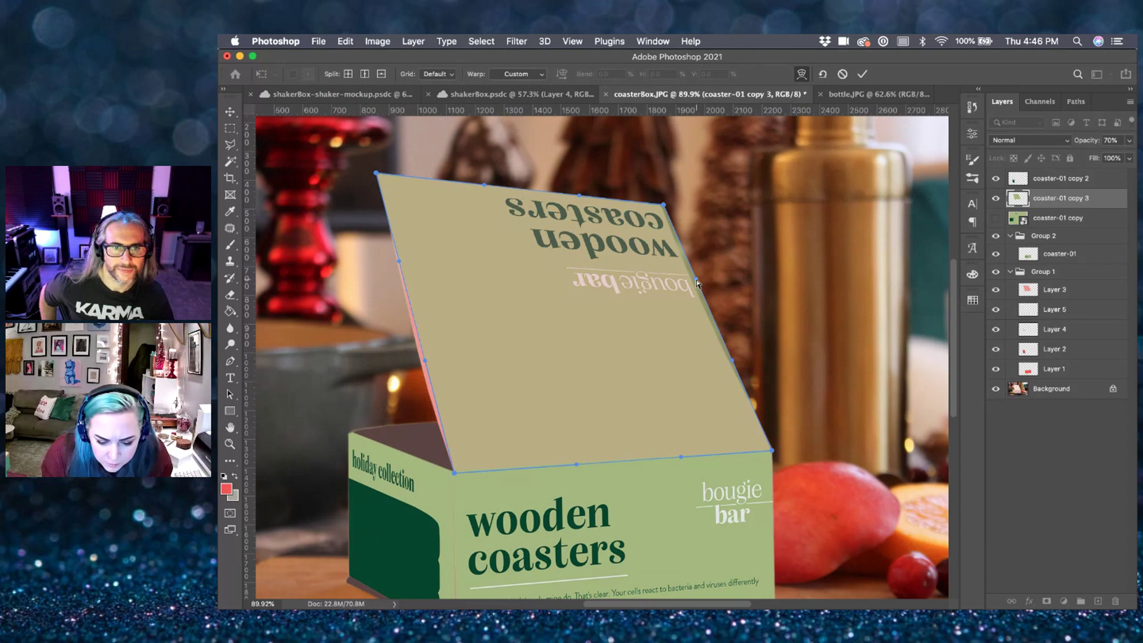
left_click_drag(697, 283, 694, 290)
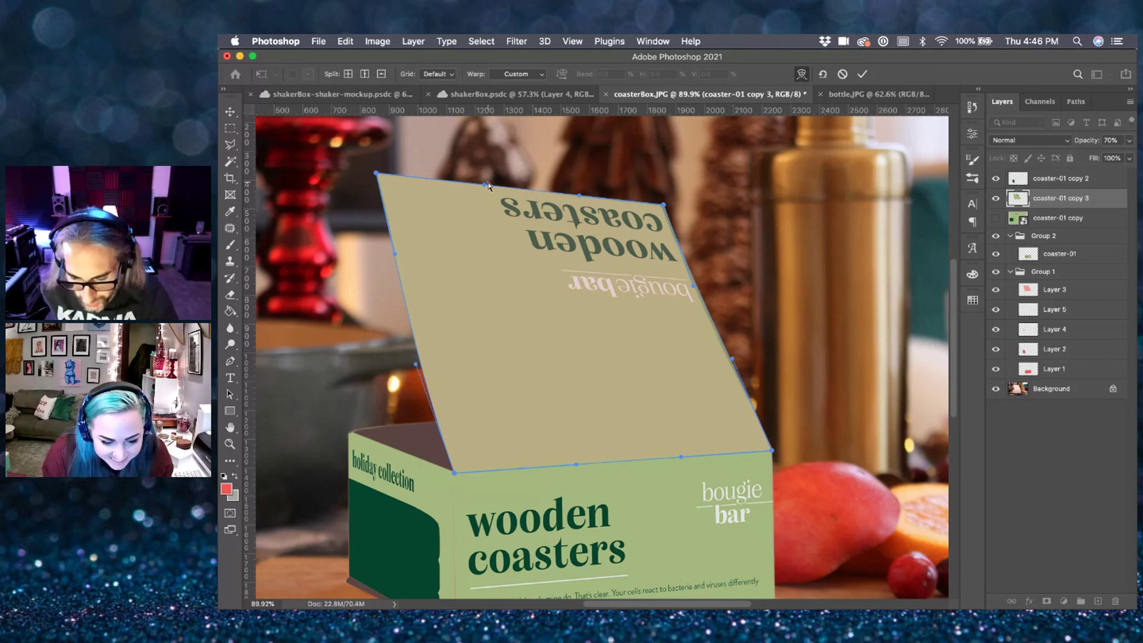
left_click_drag(484, 183, 480, 184)
key("Return")
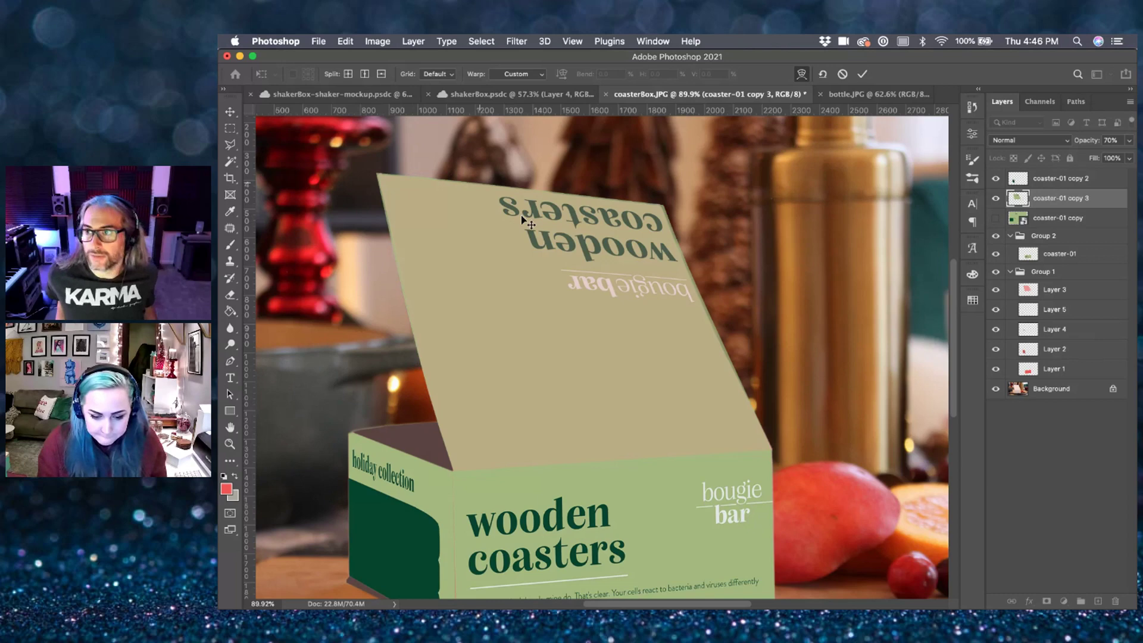
- Trim the lid panel's overhang to the outline of the Layer 3 shape and restore the panel's opacity to 100%
key("super+0")
left_click(1031, 292, "super")
key("super+shift+i")
key("super+d")
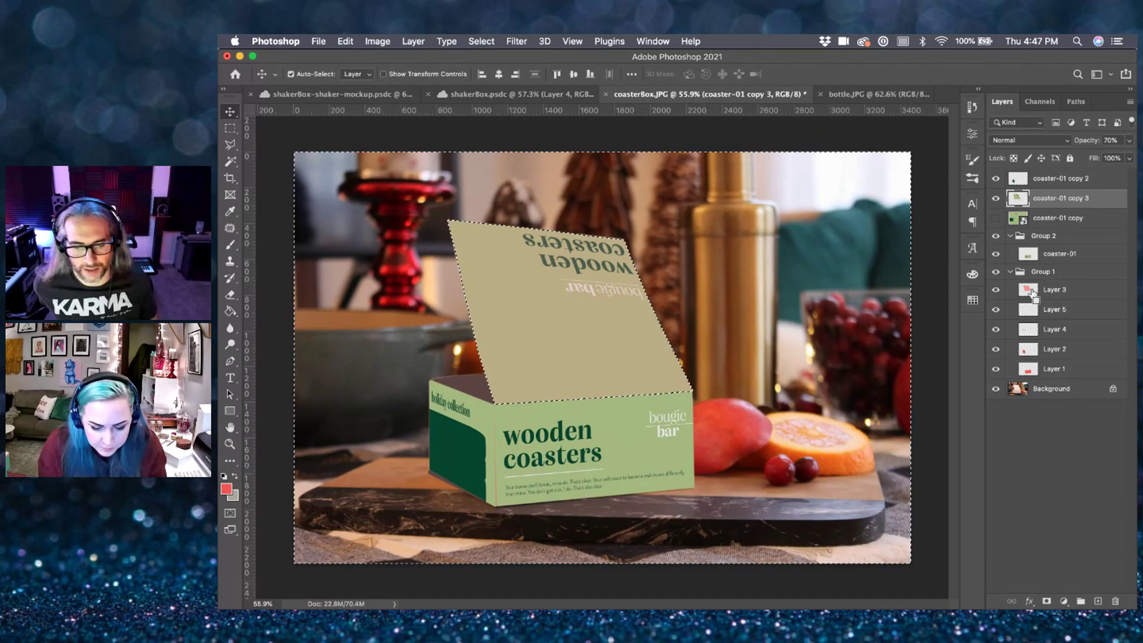
left_click(1128, 141)
left_click_drag(1109, 156, 1129, 156)
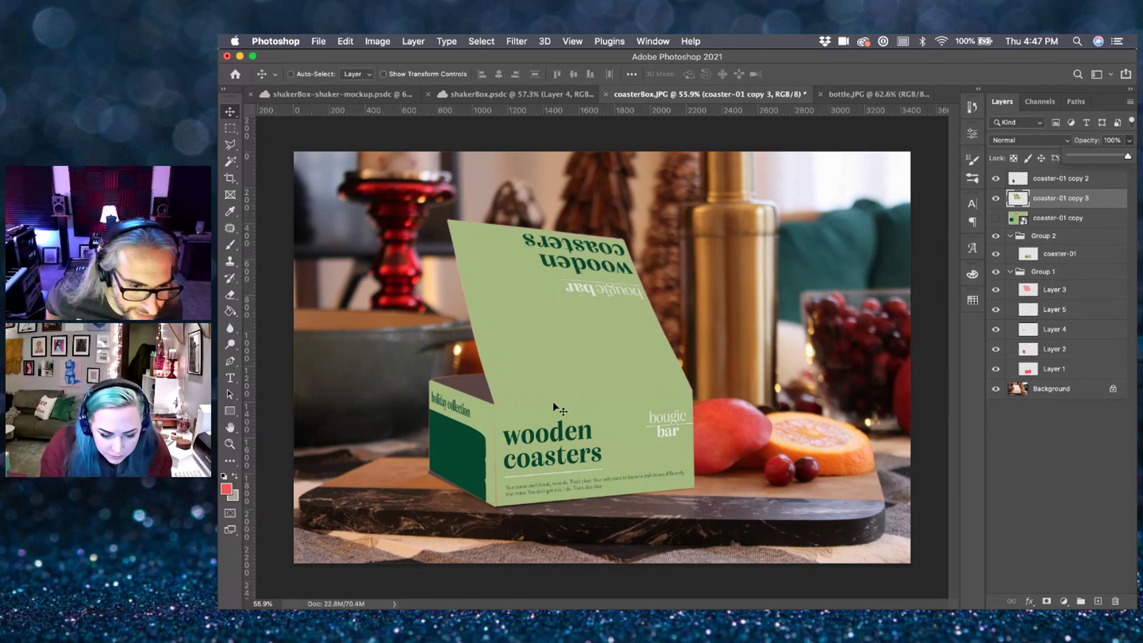
- Load the Layer 3 outline as a selection, replacing it with the Layer 1 outline around the box's front face
scroll(553, 401, "up", 2)
scroll(596, 374, "up", 1)
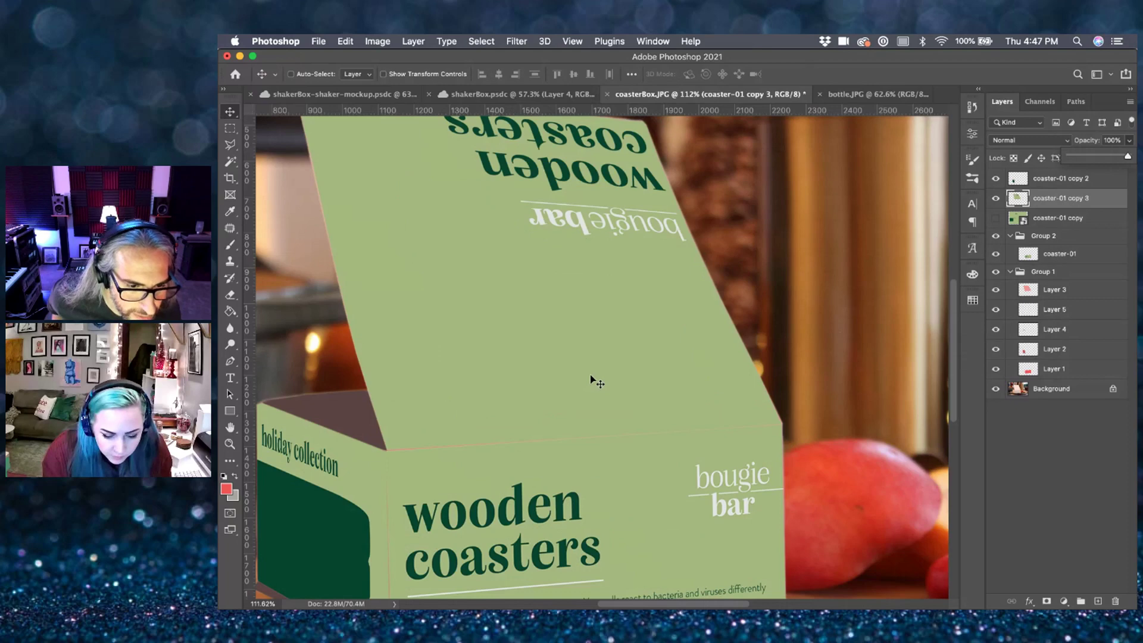
scroll(591, 375, "up", 3)
scroll(591, 373, "down", 1)
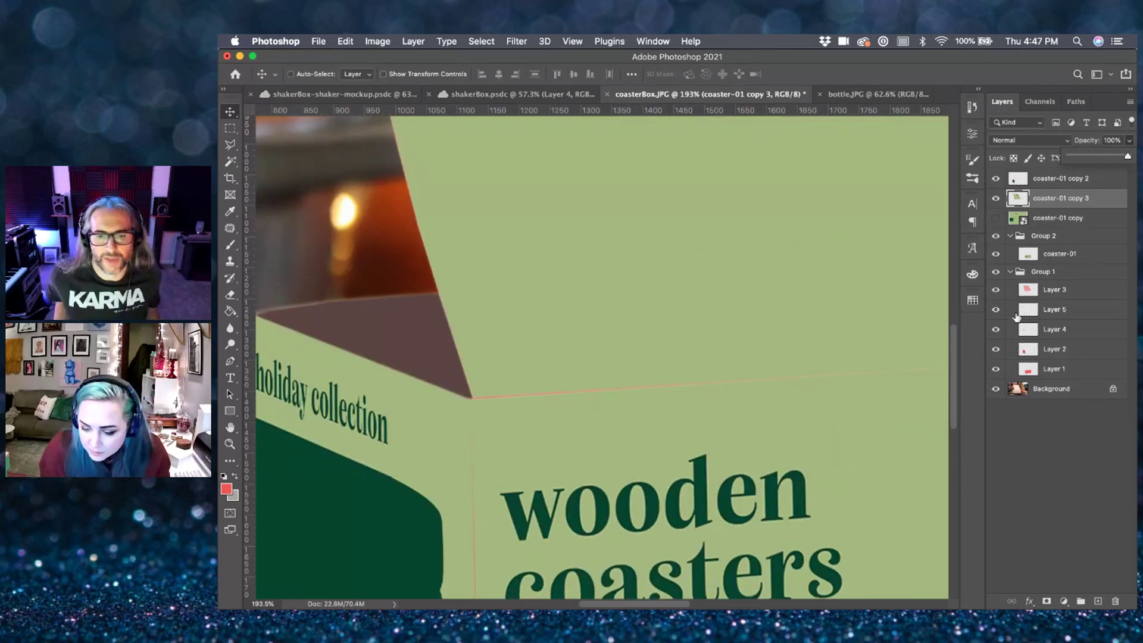
left_click(1028, 290, "super")
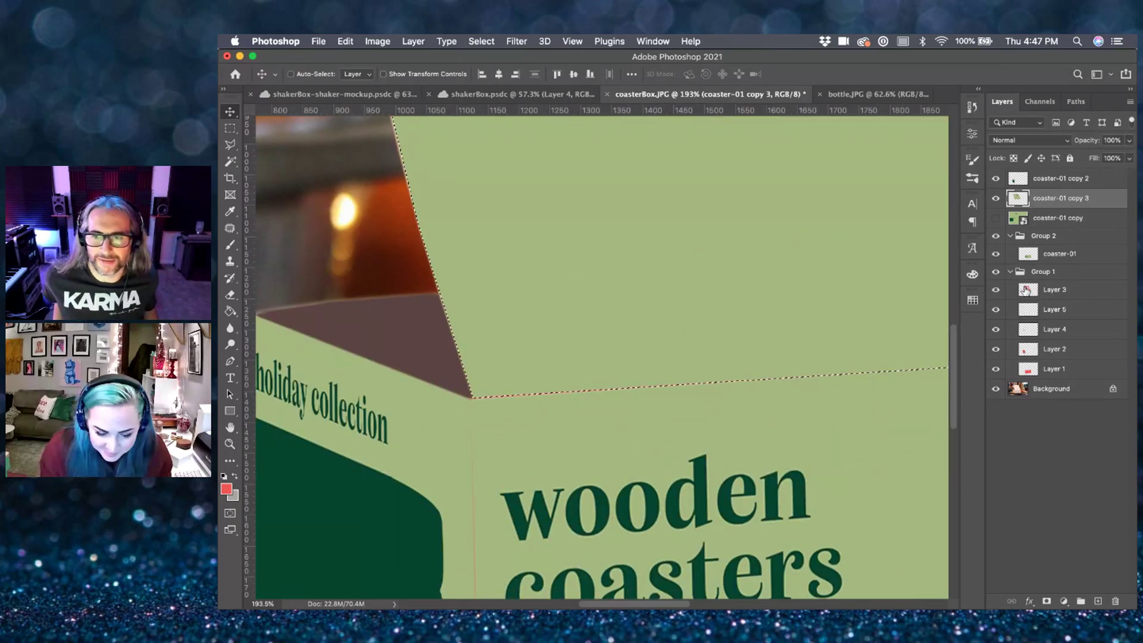
left_click(1028, 369, "super")
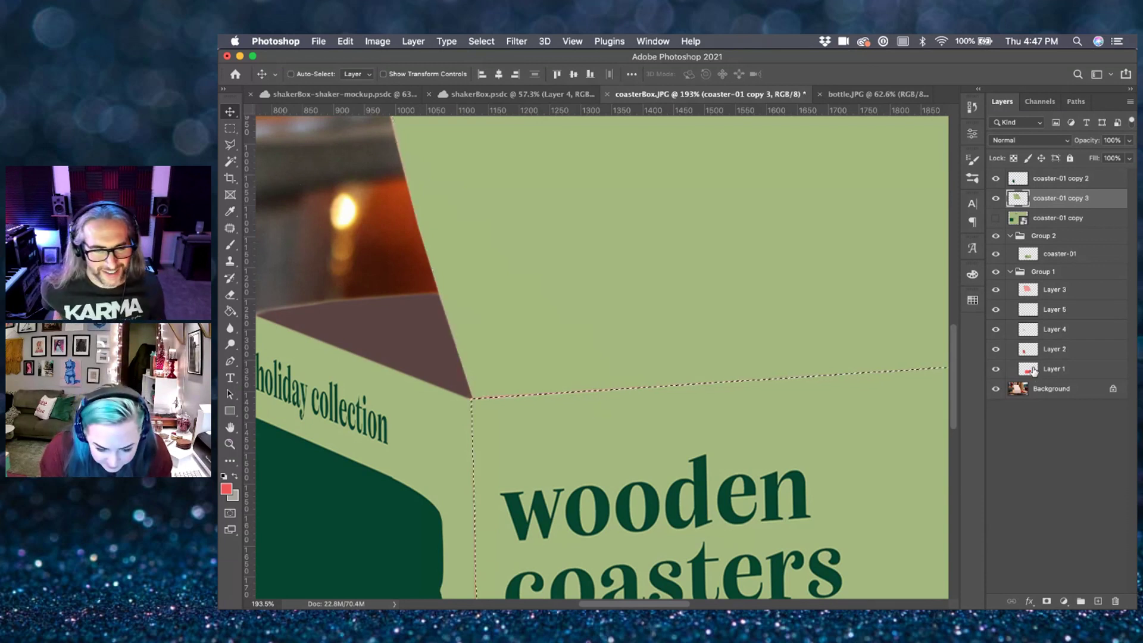
- Move the coaster-01 copy 2 and coaster-01 copy 3 layers into Group 2 above coaster-01, and clear the active selection
left_click(1071, 218)
left_click(1068, 183)
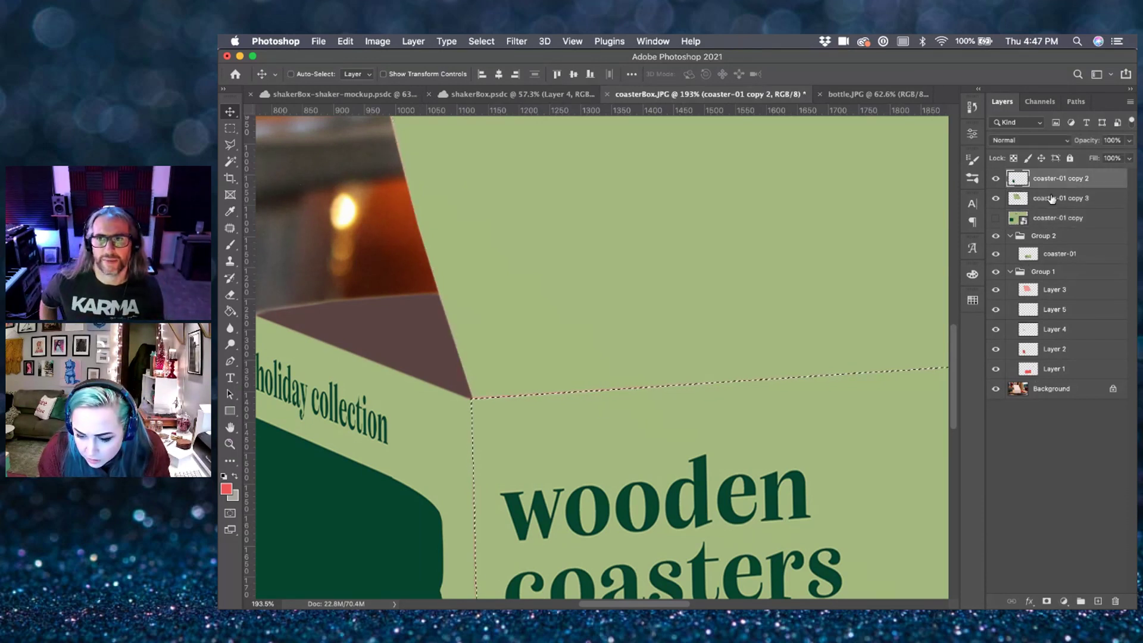
key("super+minus")
key("super+minus")
left_click(1052, 199, "shift")
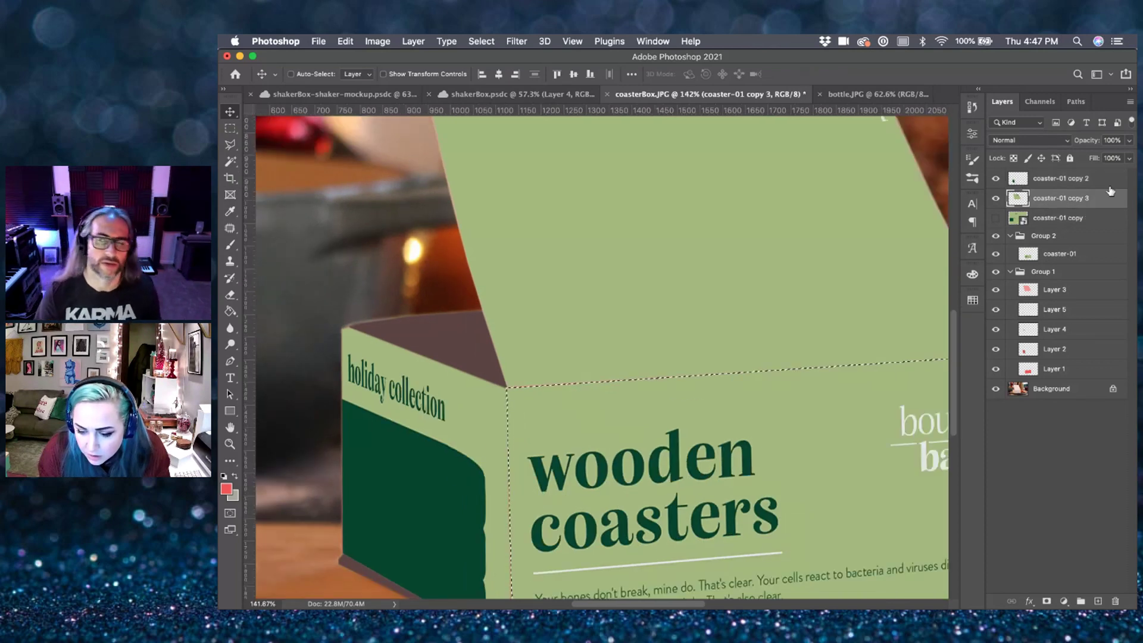
double_click(1103, 180)
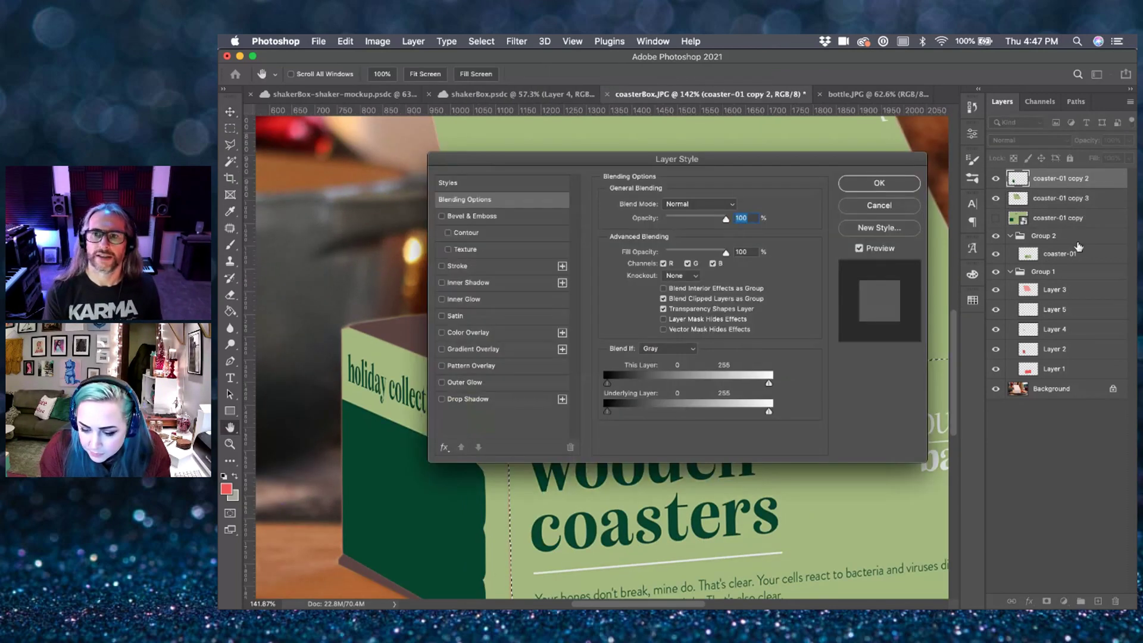
key("Escape")
left_click(1059, 199, "shift")
left_click_drag(1060, 199, 1089, 246)
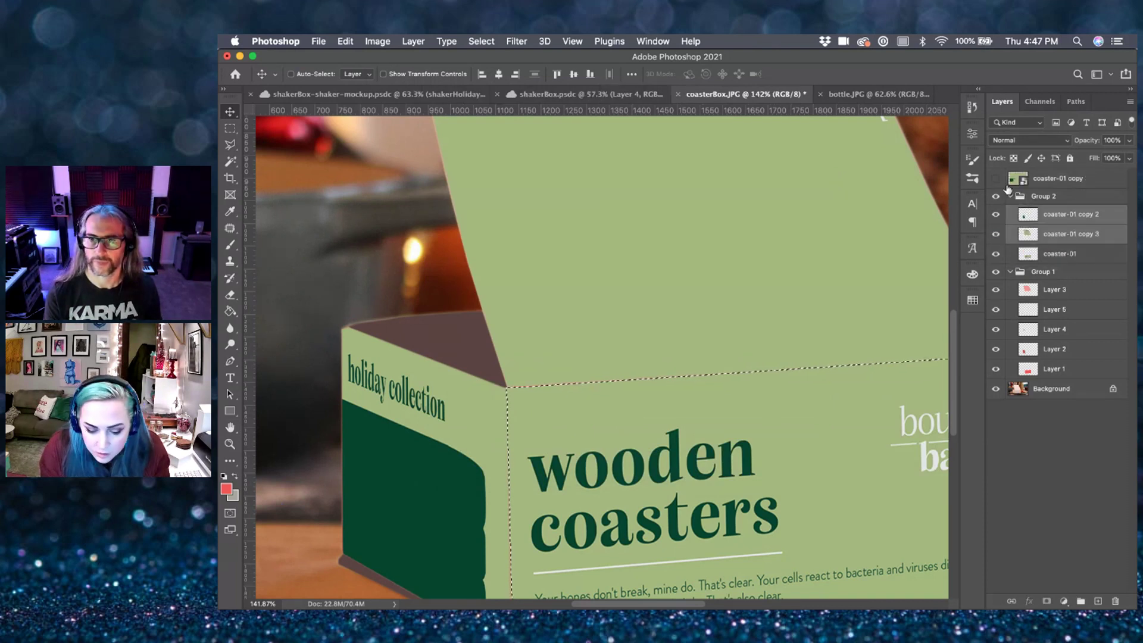
key("super+d")
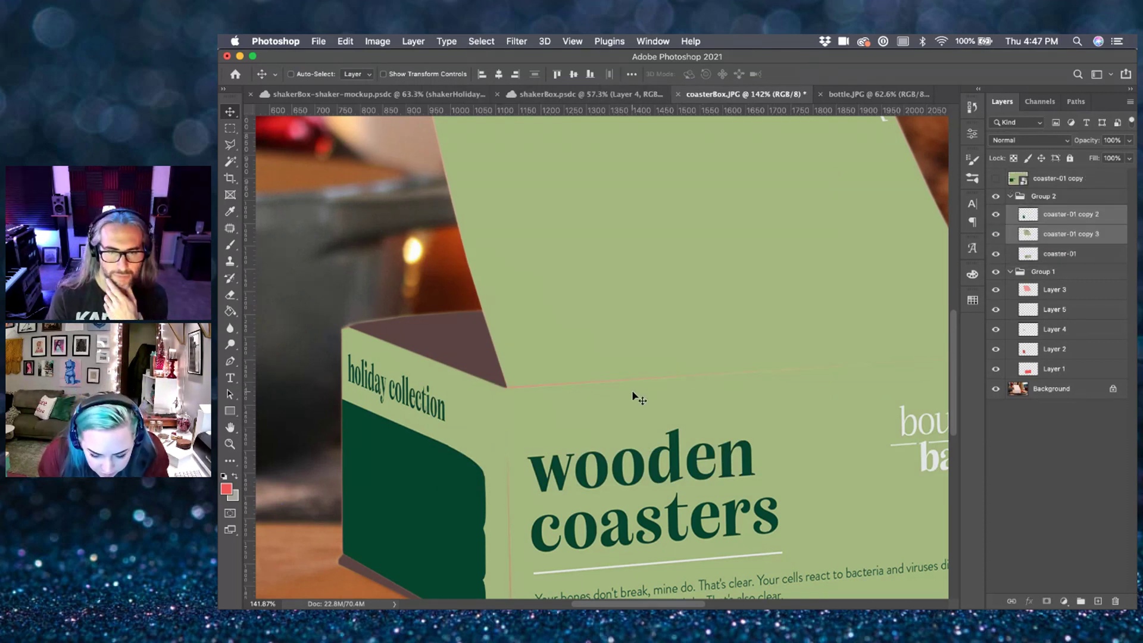
- Outline a thin polygonal selection just below the fold between the lid and the front face, spanning the box's full width
key("l")
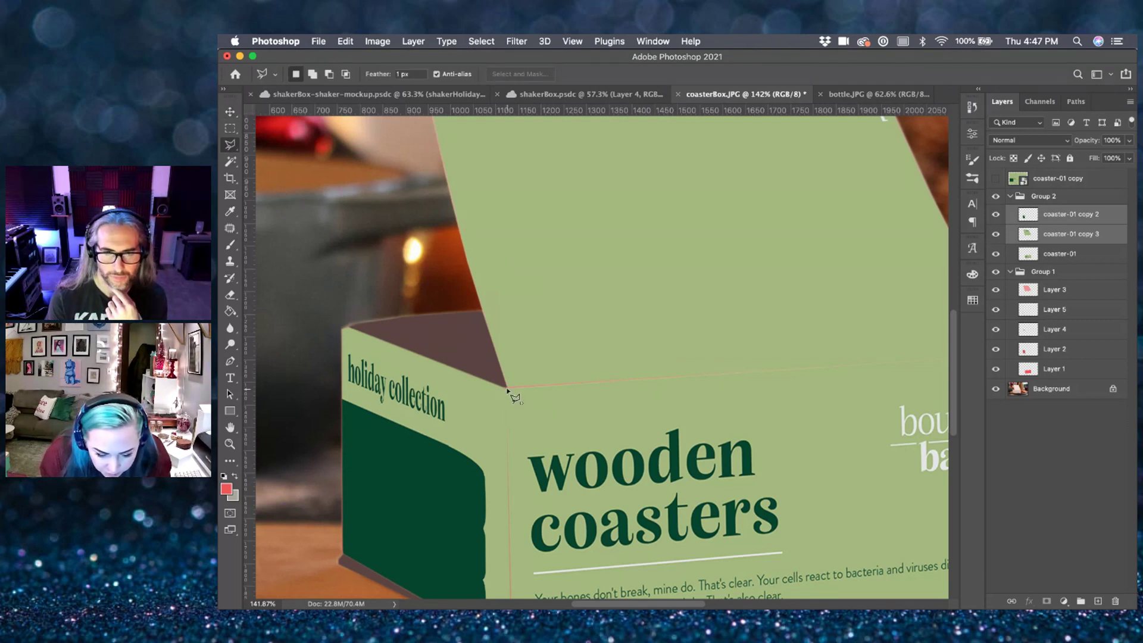
scroll(766, 401, "right", 4)
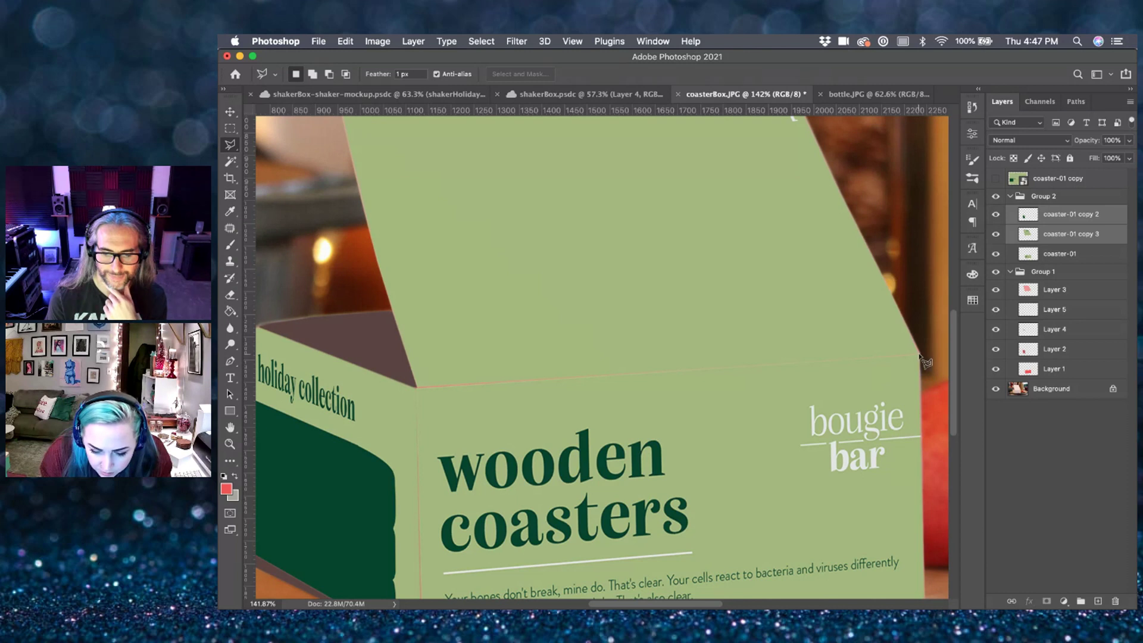
left_click(921, 356)
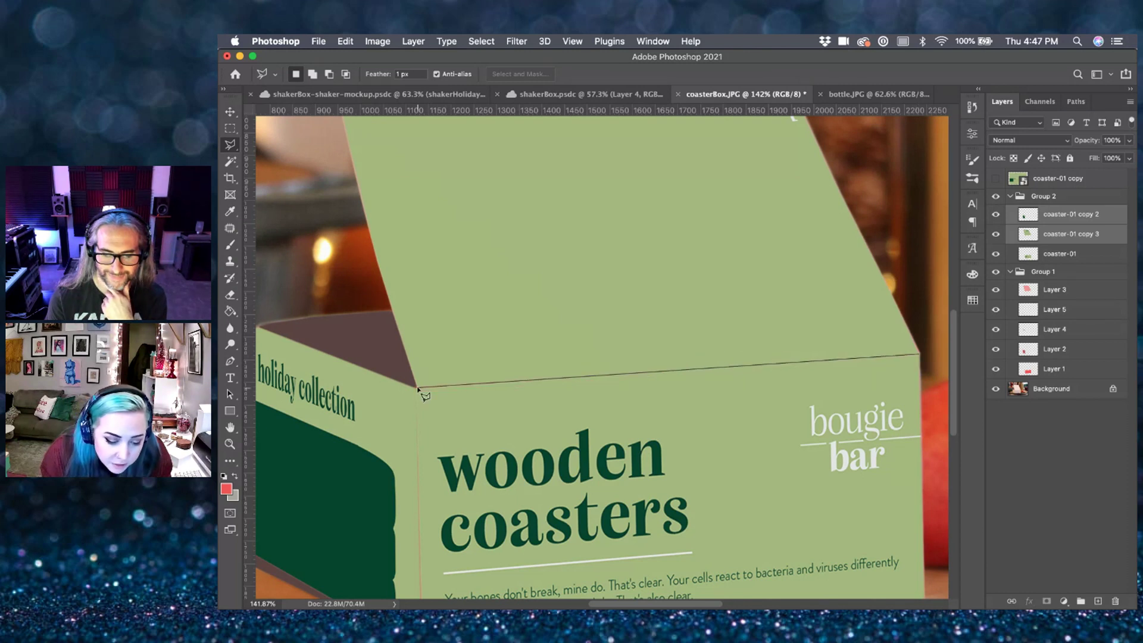
left_click(416, 388)
left_click(416, 397)
double_click(920, 368)
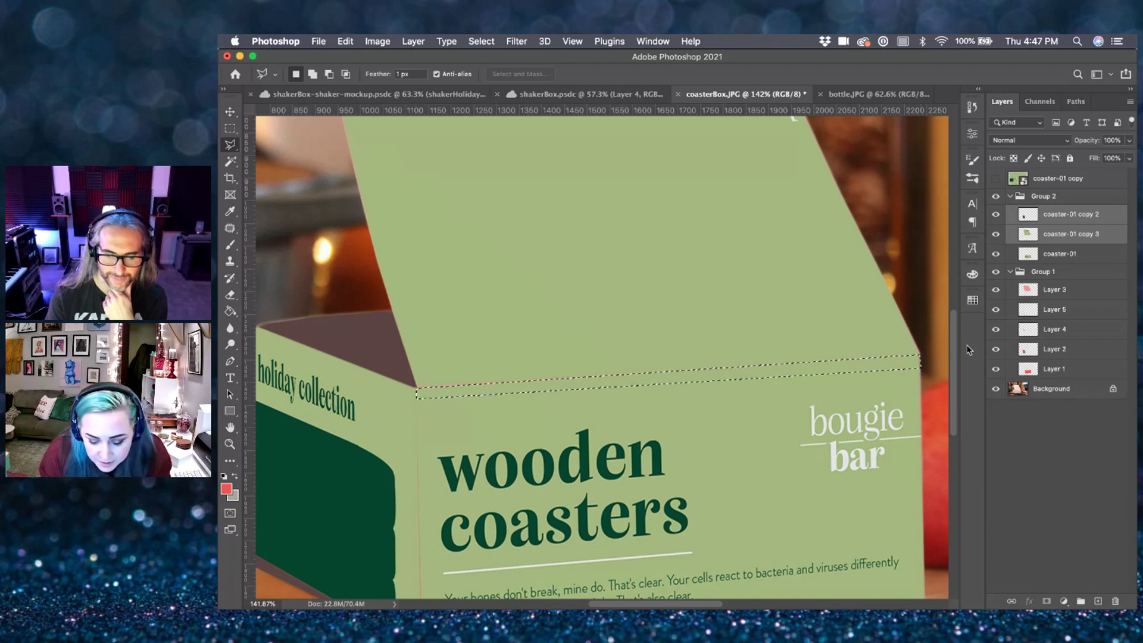
- Paint the selected fold strip on the coaster-01 layer with light green sampled from the box
key("b")
left_click(1078, 257)
left_click(663, 375, "alt")
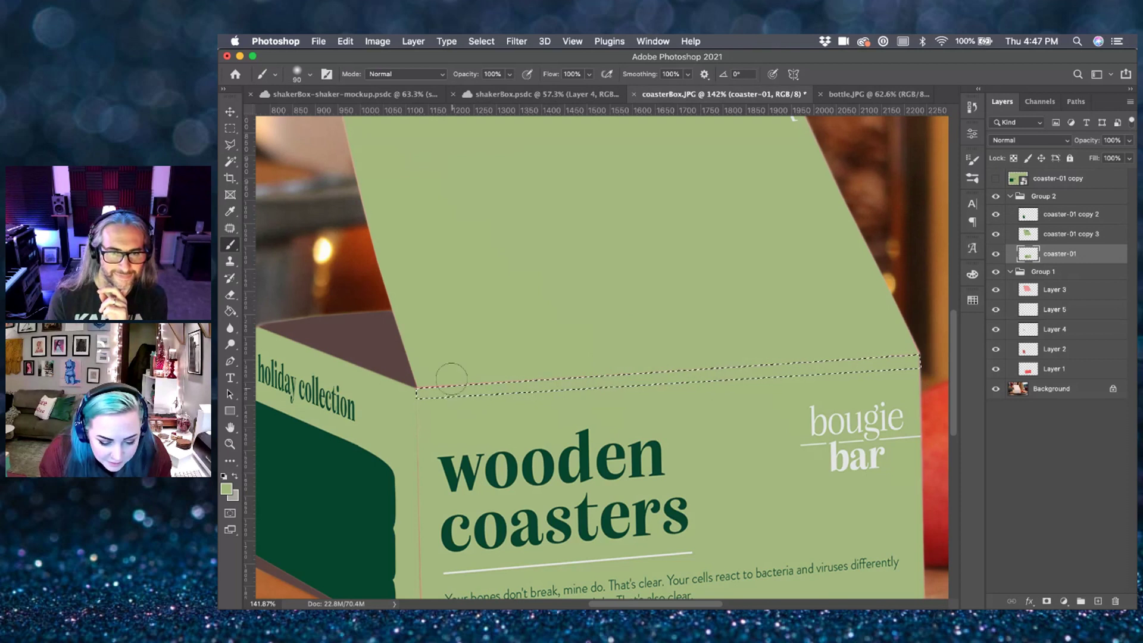
key("super+plus")
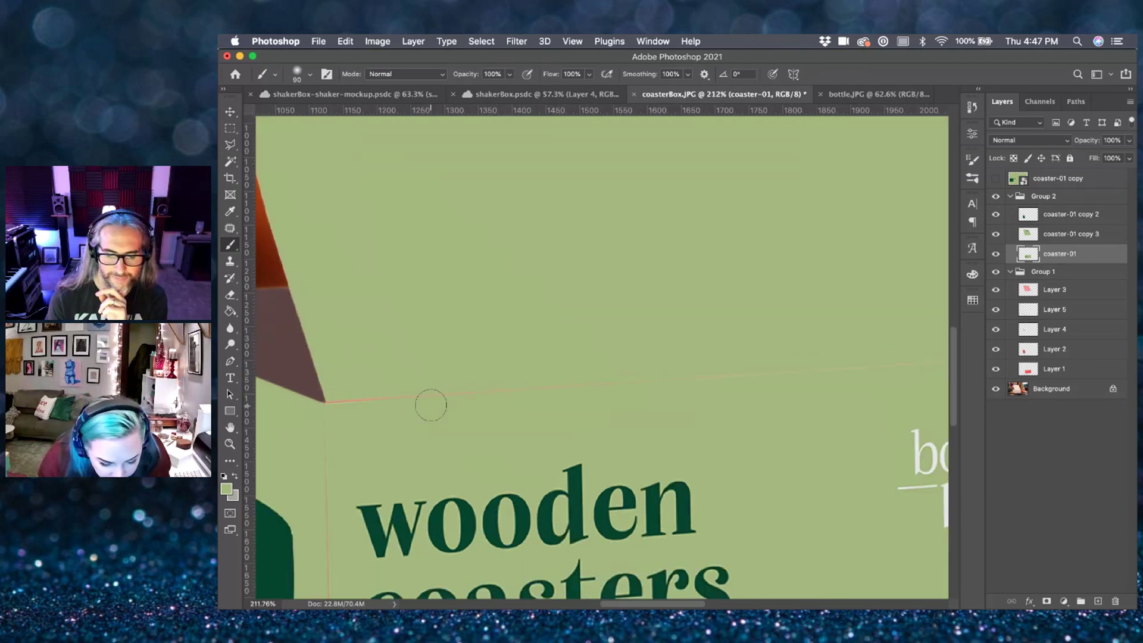
- Outline a wider polygonal selection under the remaining red fold line, running from the left fold corner to the right one
key("l")
scroll(431, 406, "up", 3)
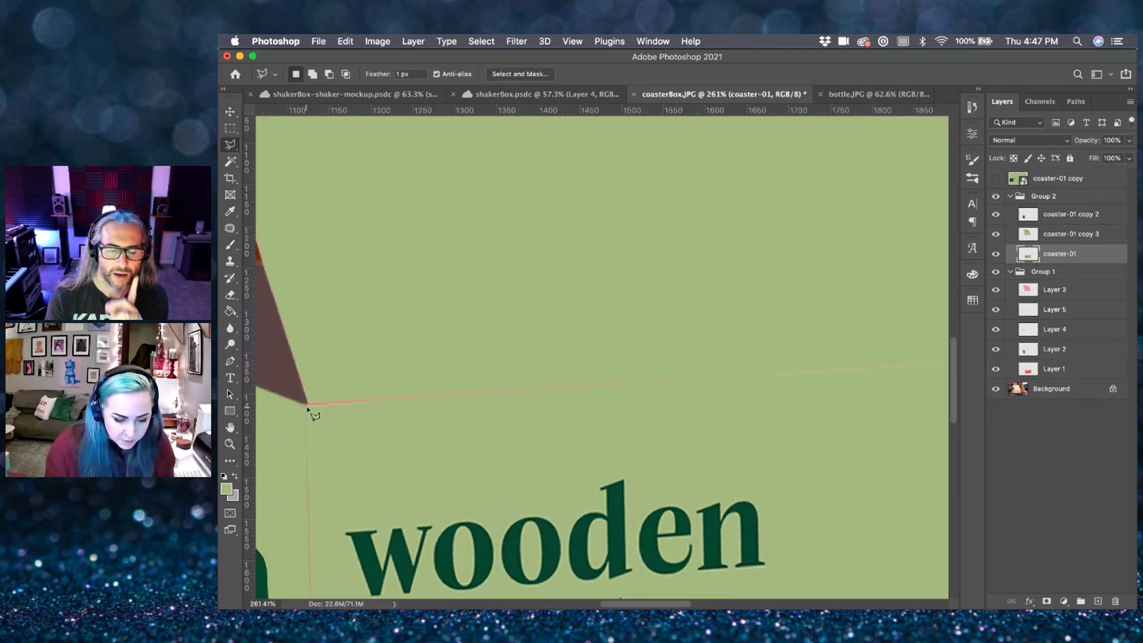
left_click(306, 405)
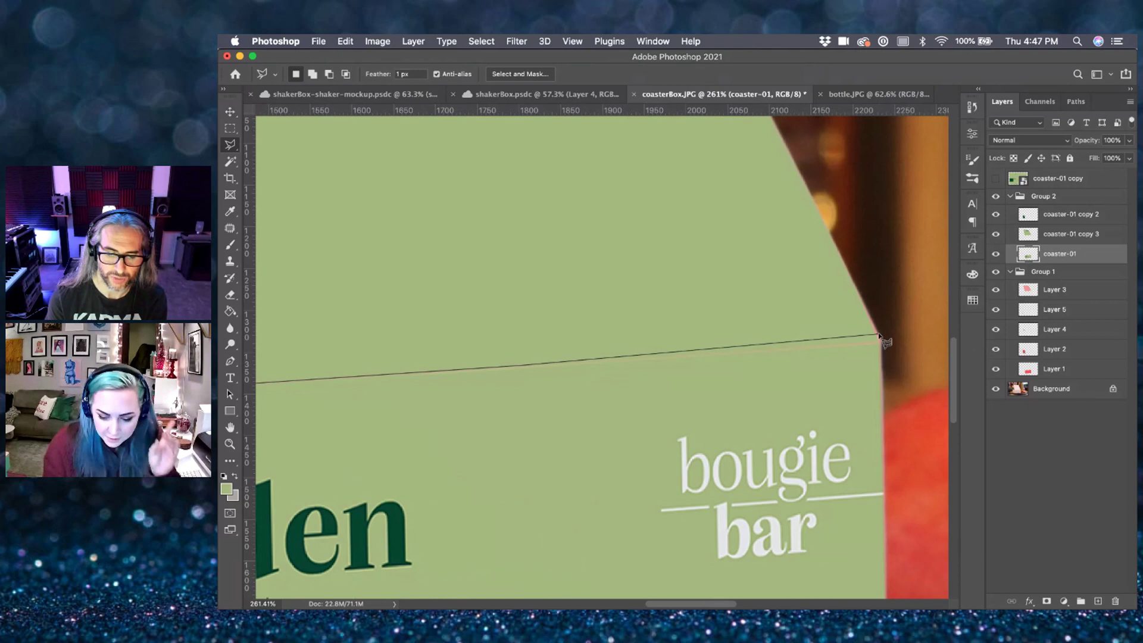
left_click(881, 343)
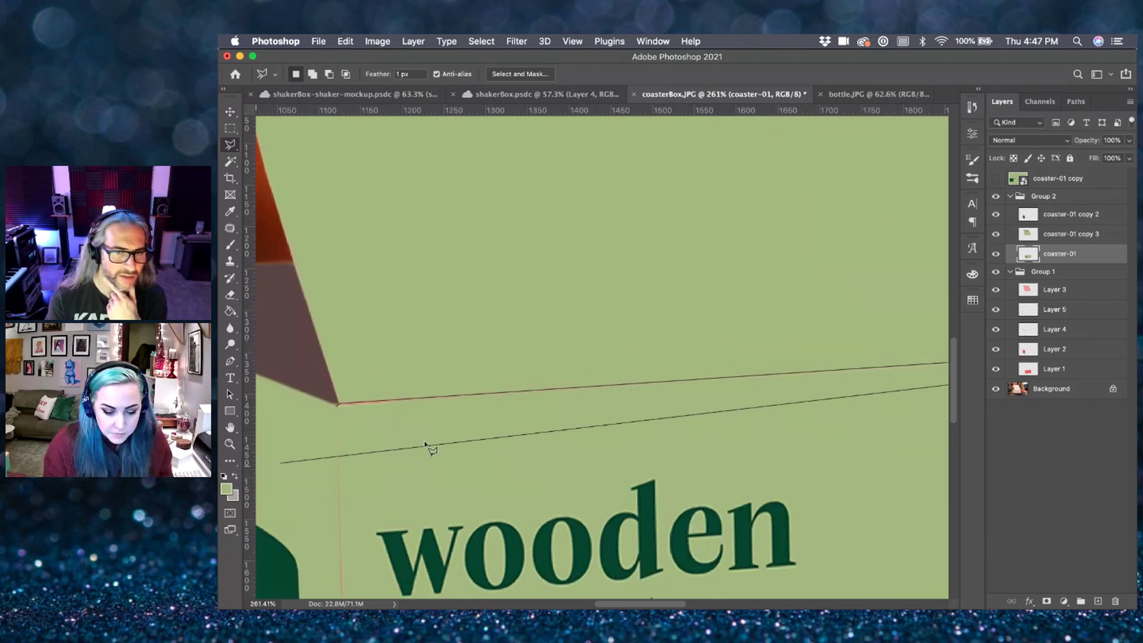
left_click(489, 431)
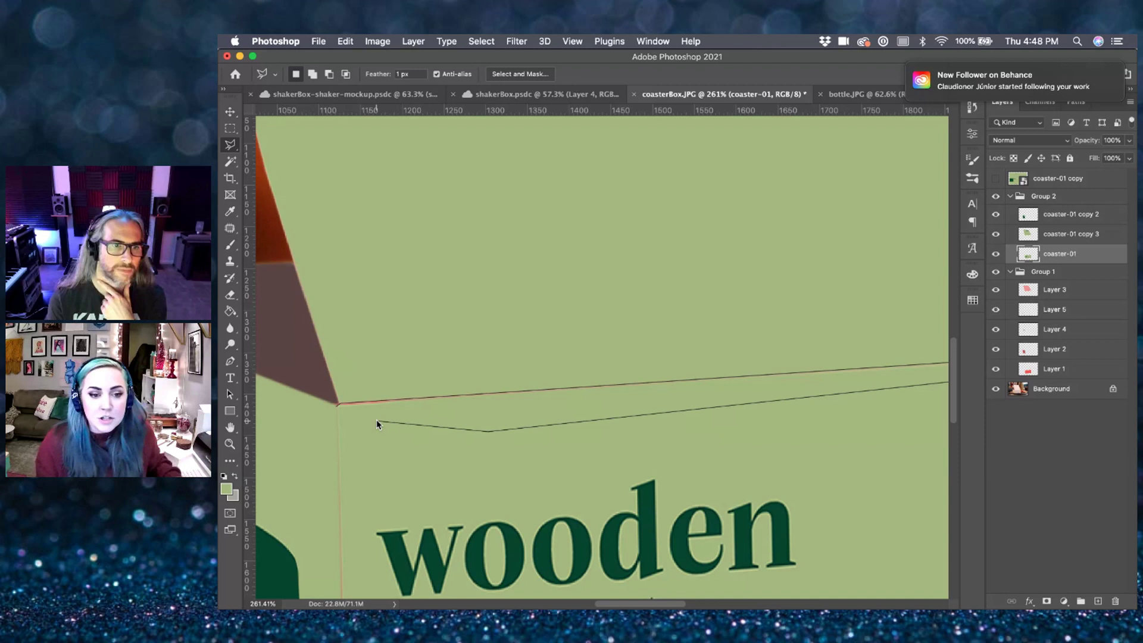
double_click(347, 419)
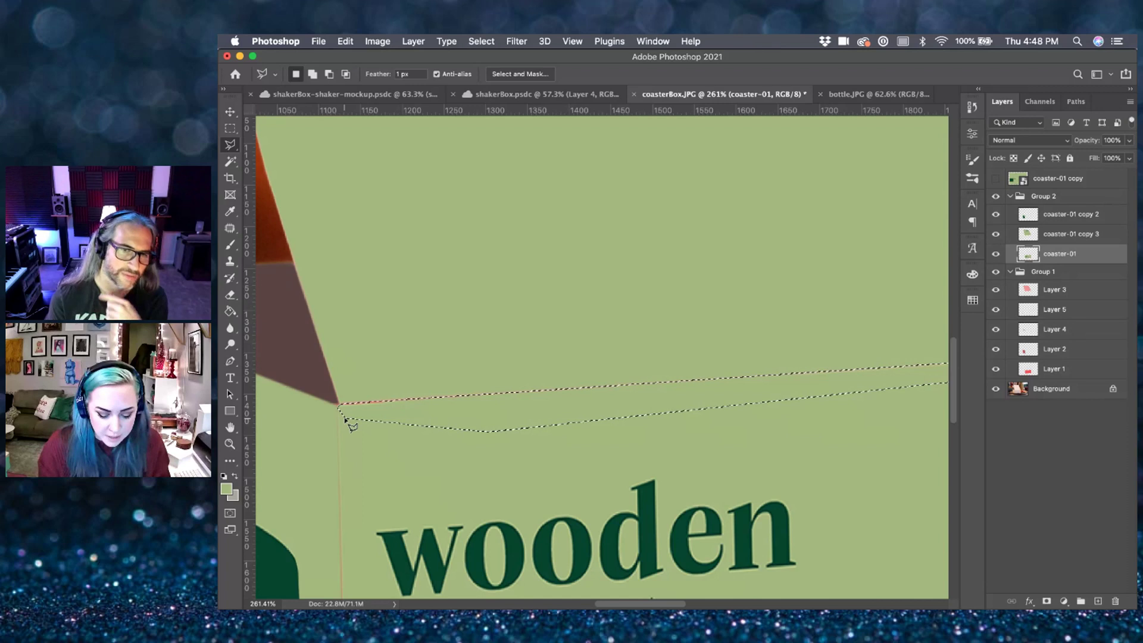
- Brush light green over the red line inside the selection on coaster-01, and clear the selection
key("b")
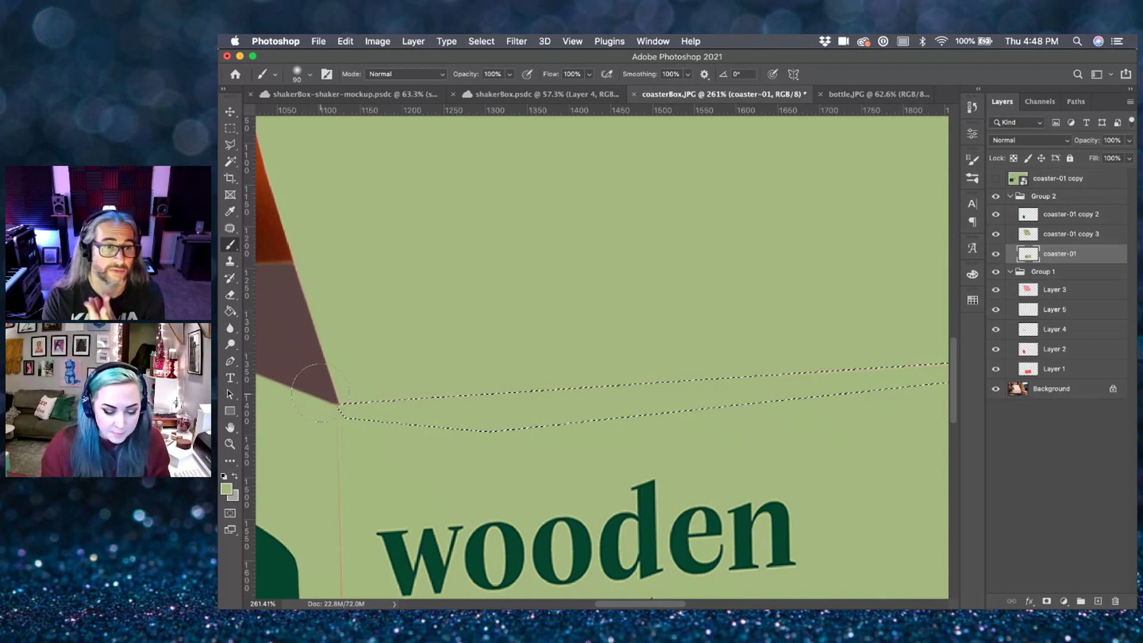
scroll(386, 390, "down", 3)
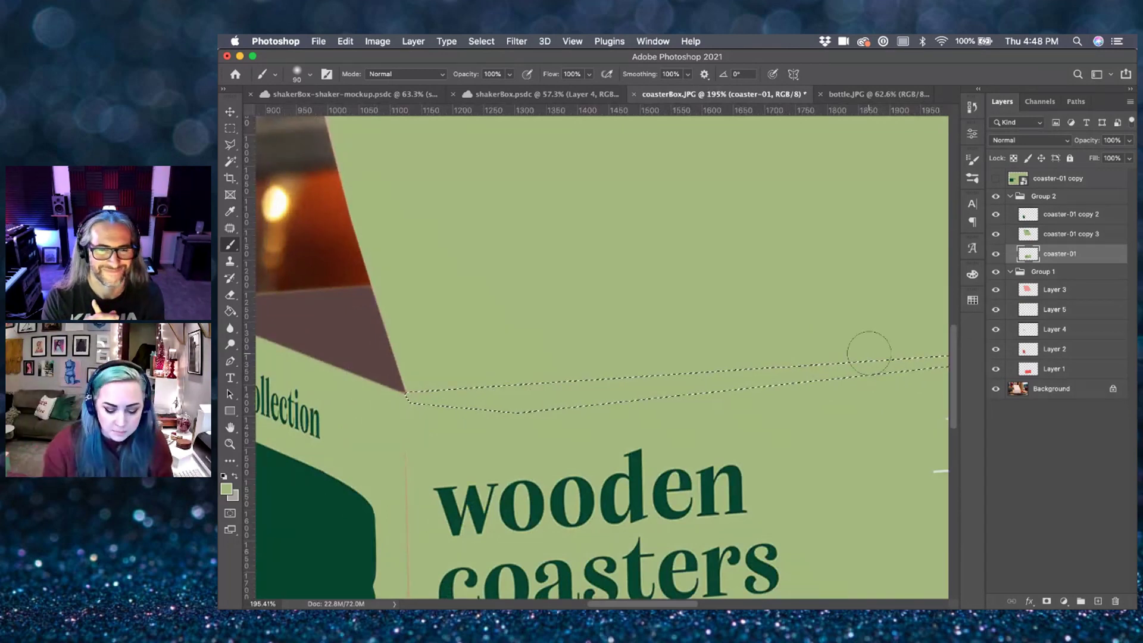
key("v")
key("super+d")
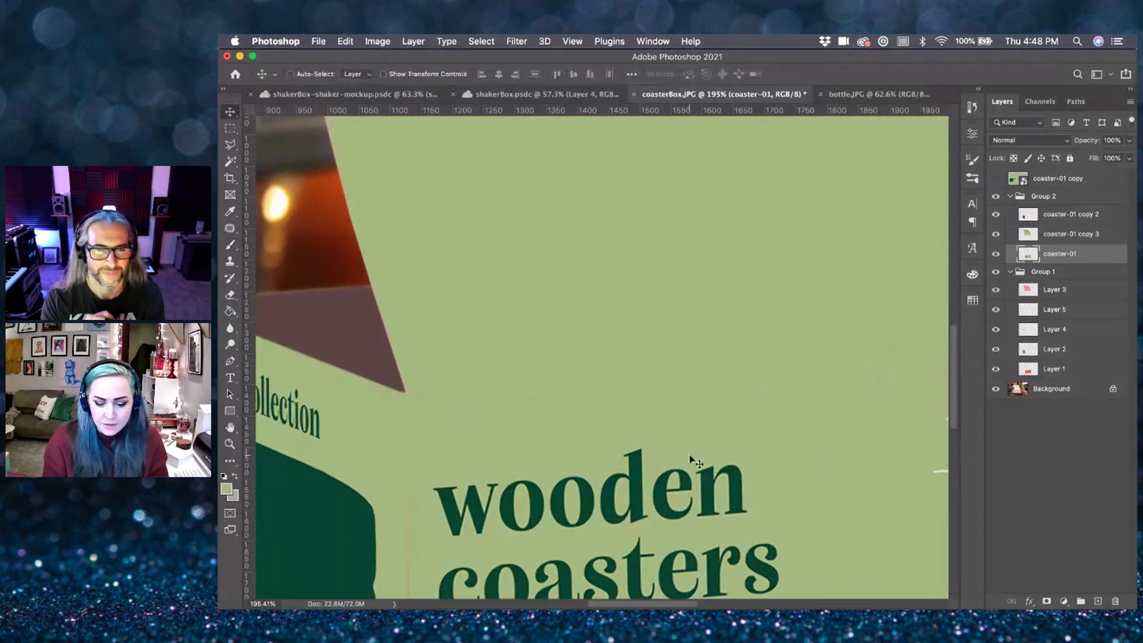
- Outline a narrow polygonal selection along the red line on the box's vertical front corner, from the base up to the fold
scroll(690, 459, "down", 5)
scroll(689, 458, "down", 1)
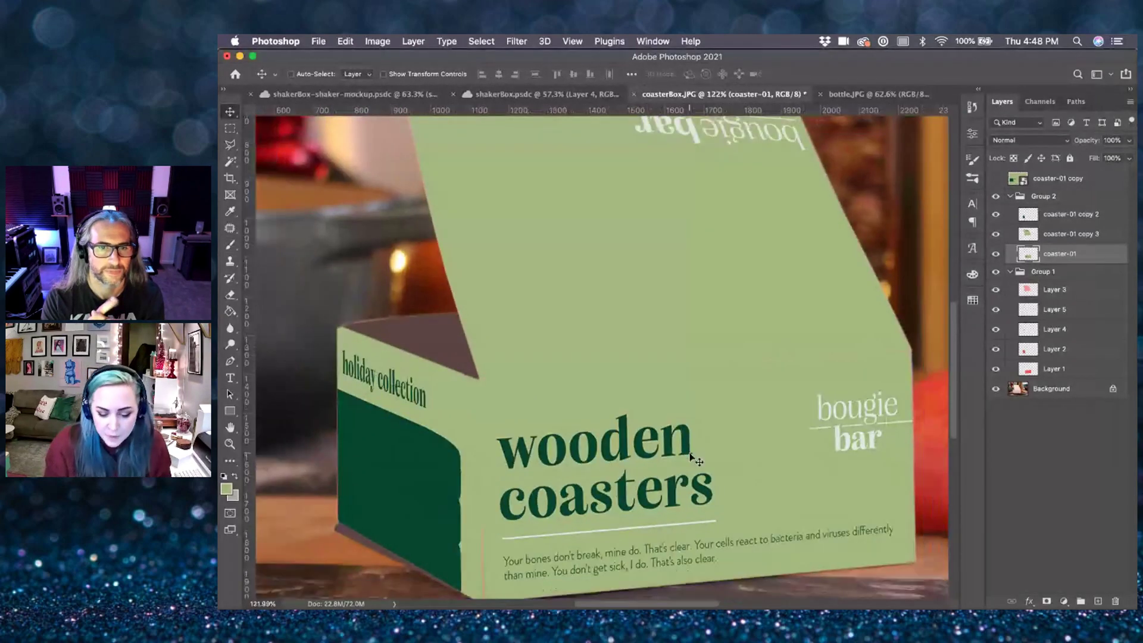
scroll(689, 457, "down", 3)
scroll(460, 478, "up", 6)
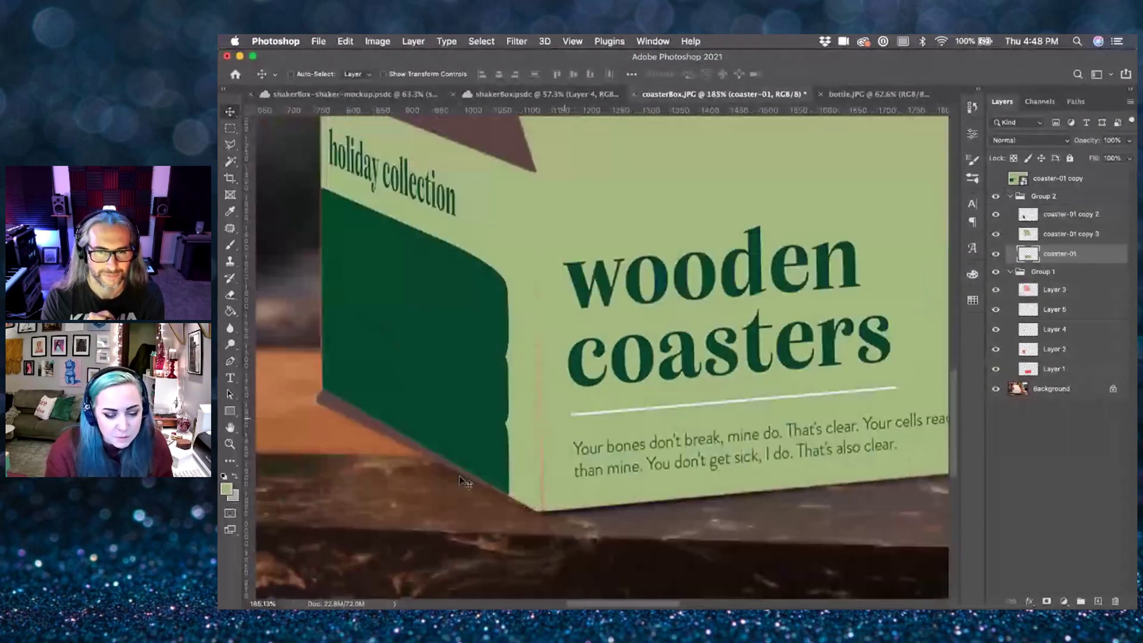
key("l")
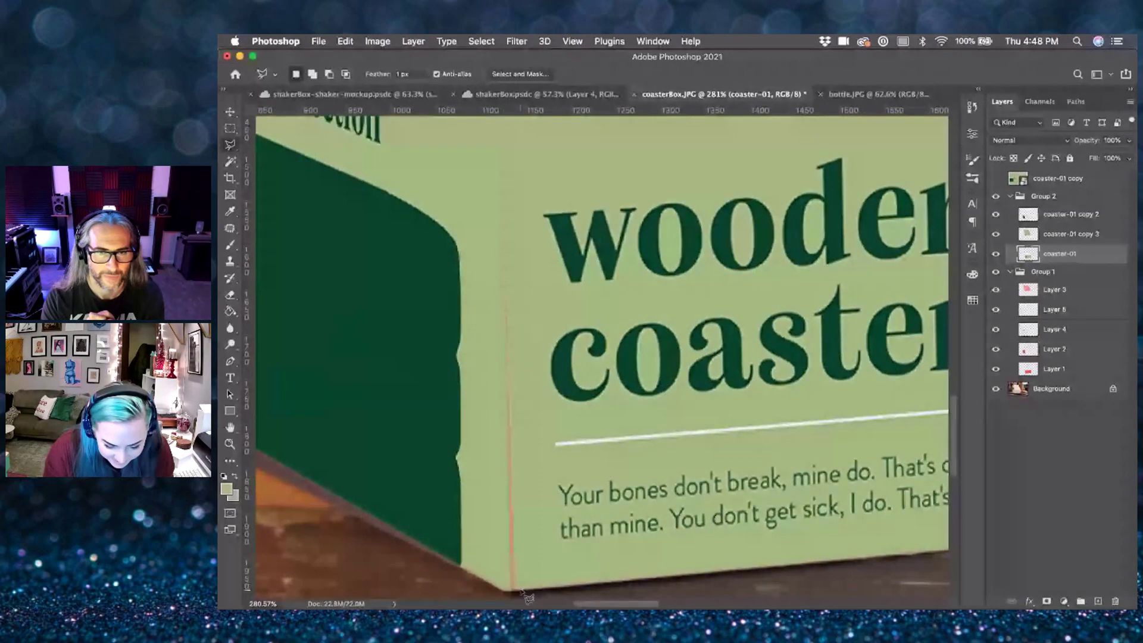
left_click(514, 593)
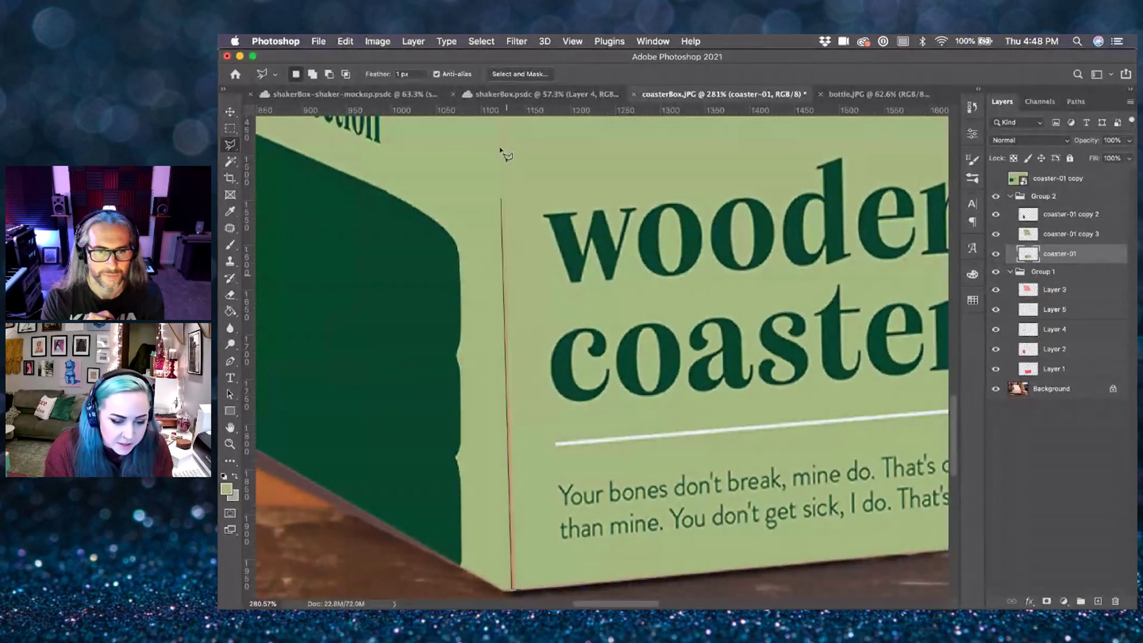
left_click(502, 160)
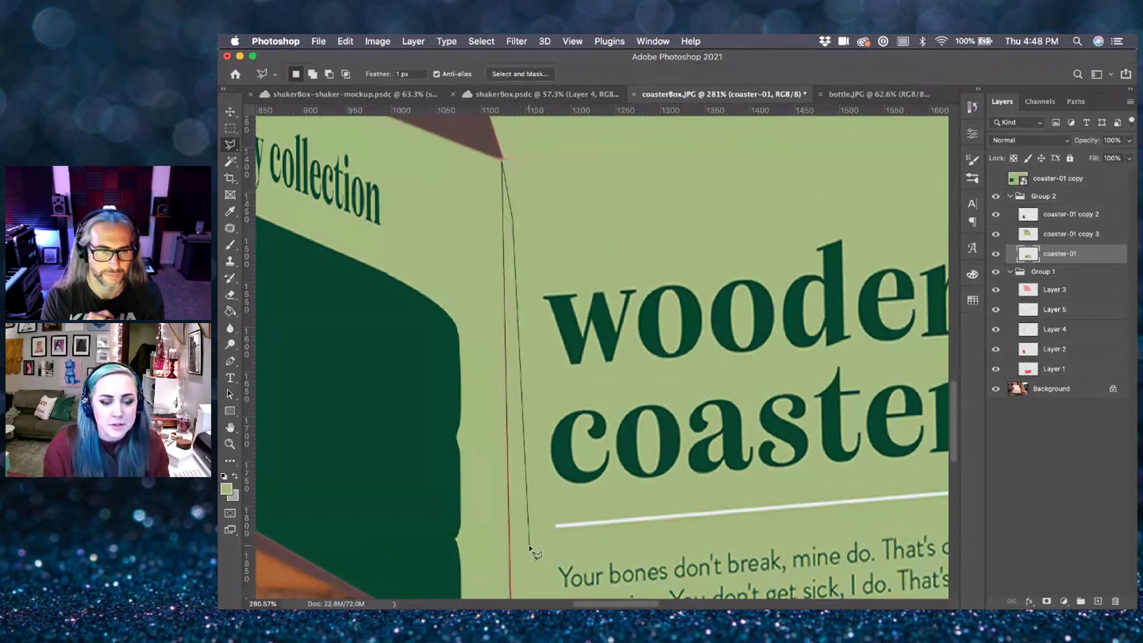
left_click(515, 558)
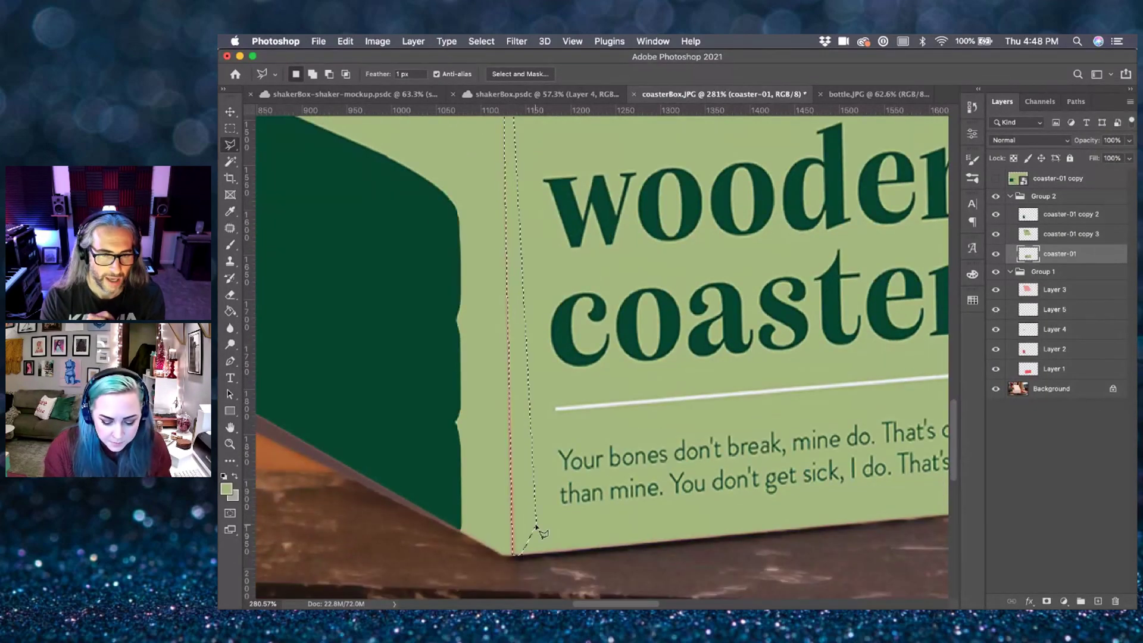
- Paint the vertical corner strip on coaster-01 light green, and clear the selection
key("b")
mouse_move(506, 524)
left_mouse_down()
mouse_move(518, 381)
mouse_move(498, 219)
left_mouse_up()
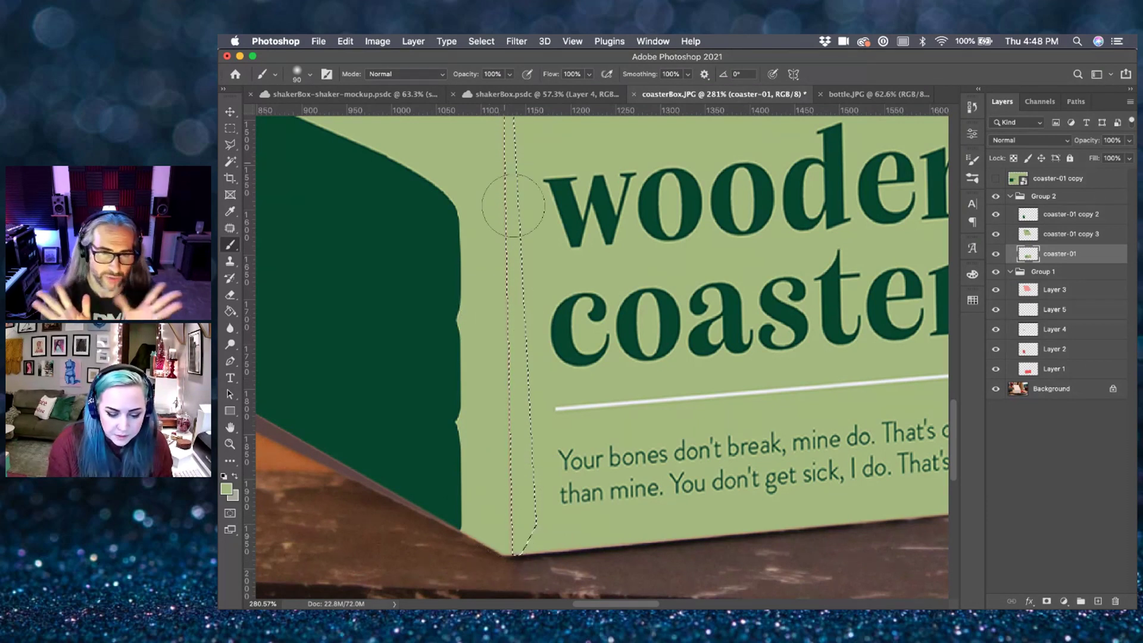
key("super+d")
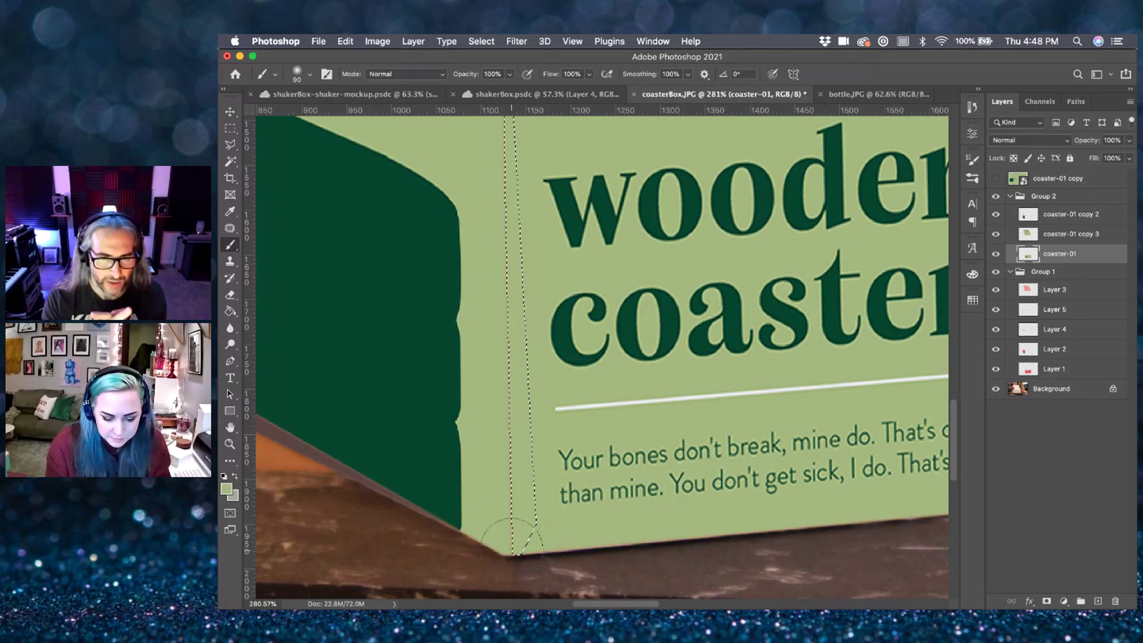
key("super+0")
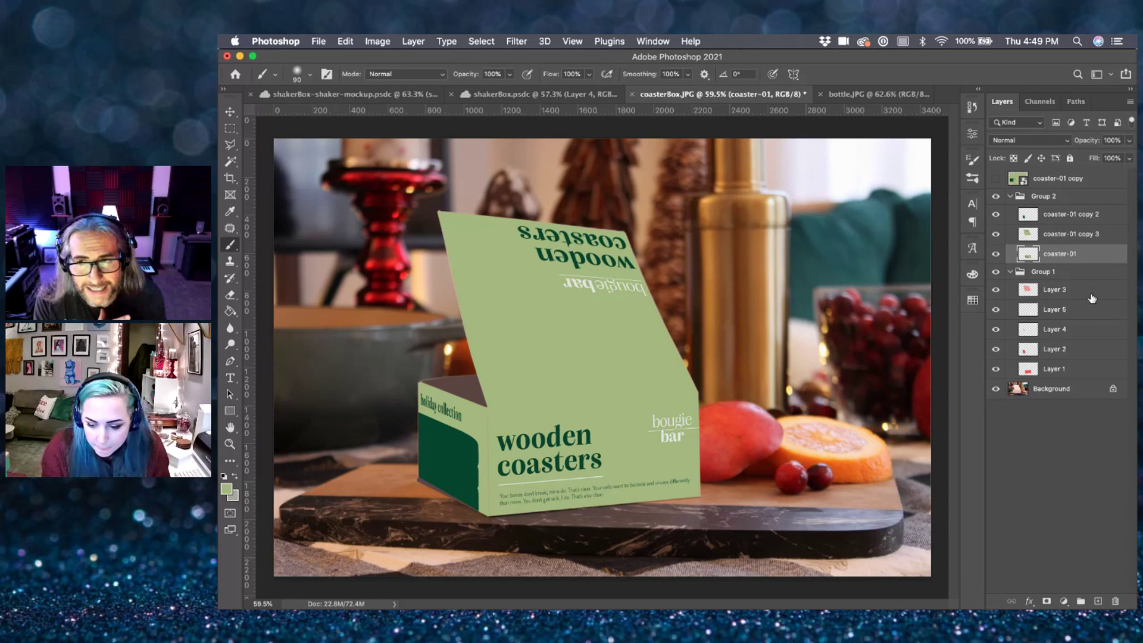
- Load the outline of the side face's base strip and fill it with sampled dark green on a new layer above coaster-01 copy 2
left_click(1027, 351, "super")
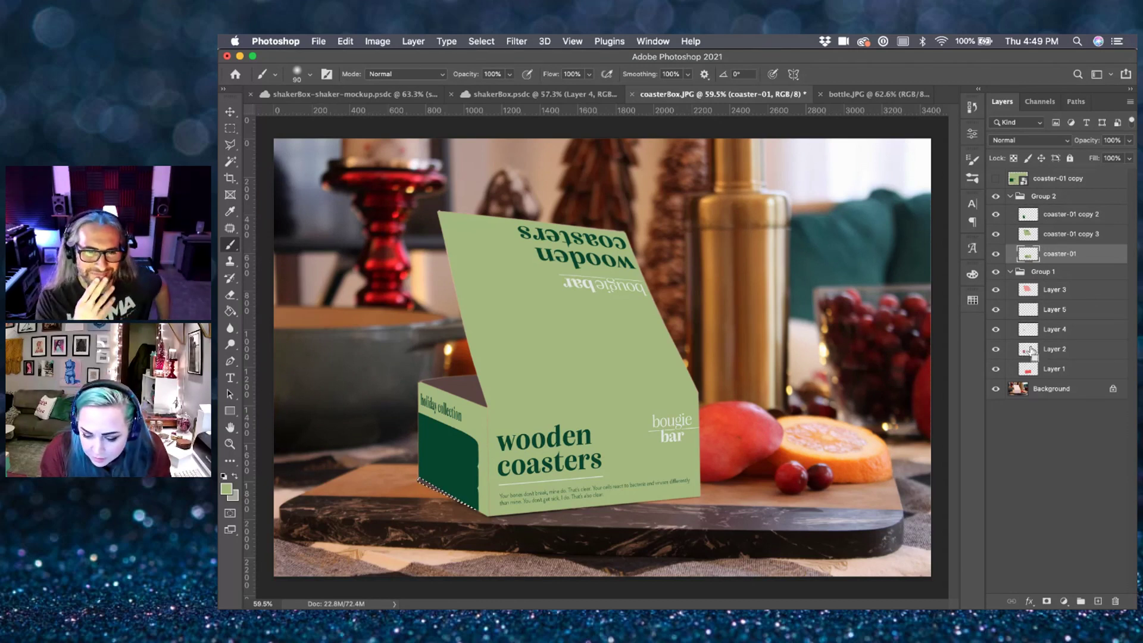
left_click(1080, 214)
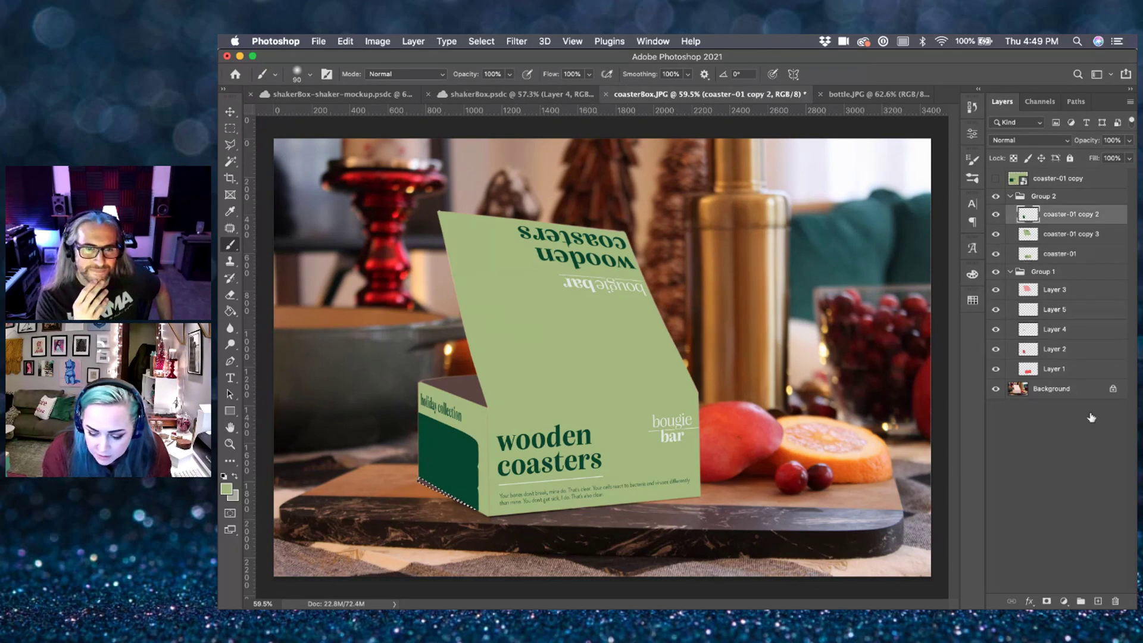
left_click(1098, 601)
key("g")
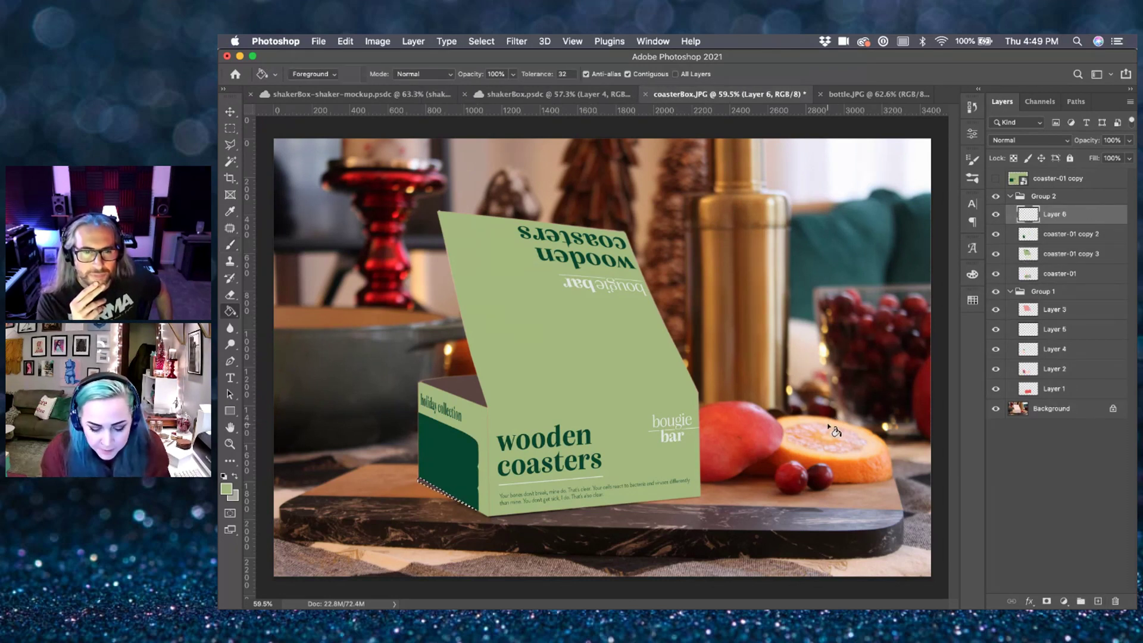
left_click(464, 458, "alt")
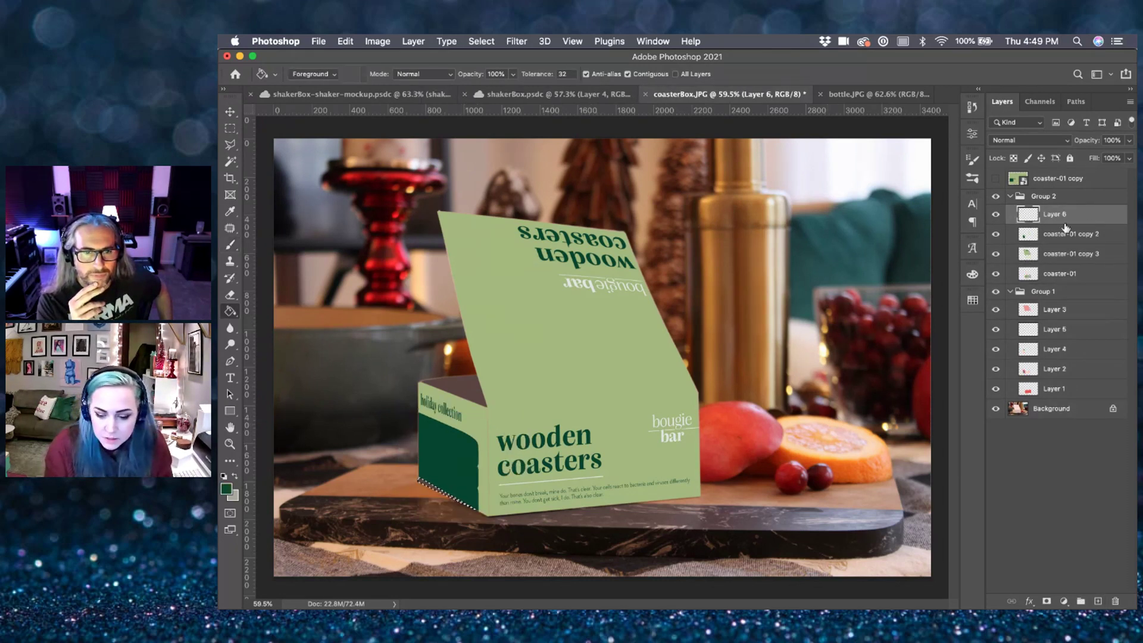
left_click(425, 484)
key("super+d")
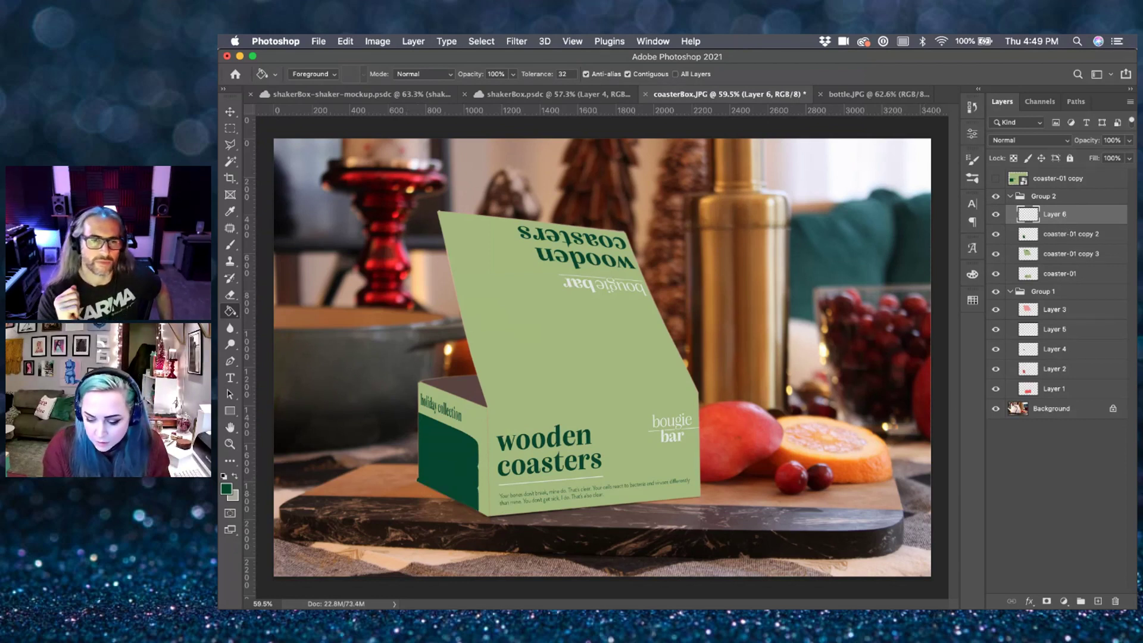
- Load the outline of the box's brown interior opening and fill it with sampled light green on a new layer
left_click(1033, 332, "super")
left_click(1028, 350, "super")
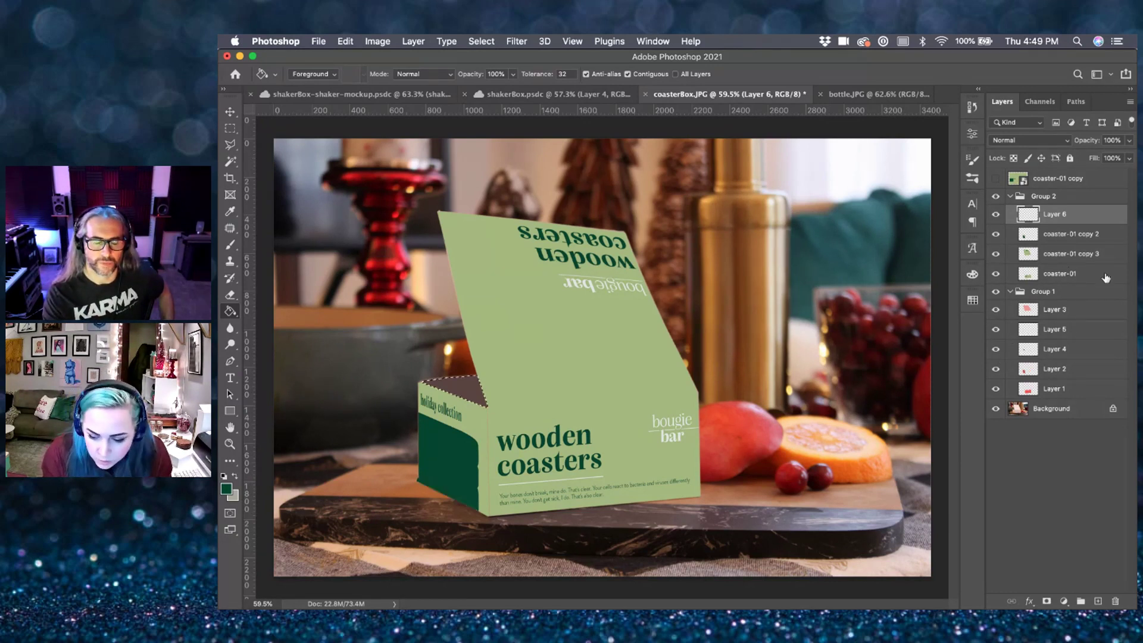
left_click(1099, 602)
left_click(571, 378, "alt")
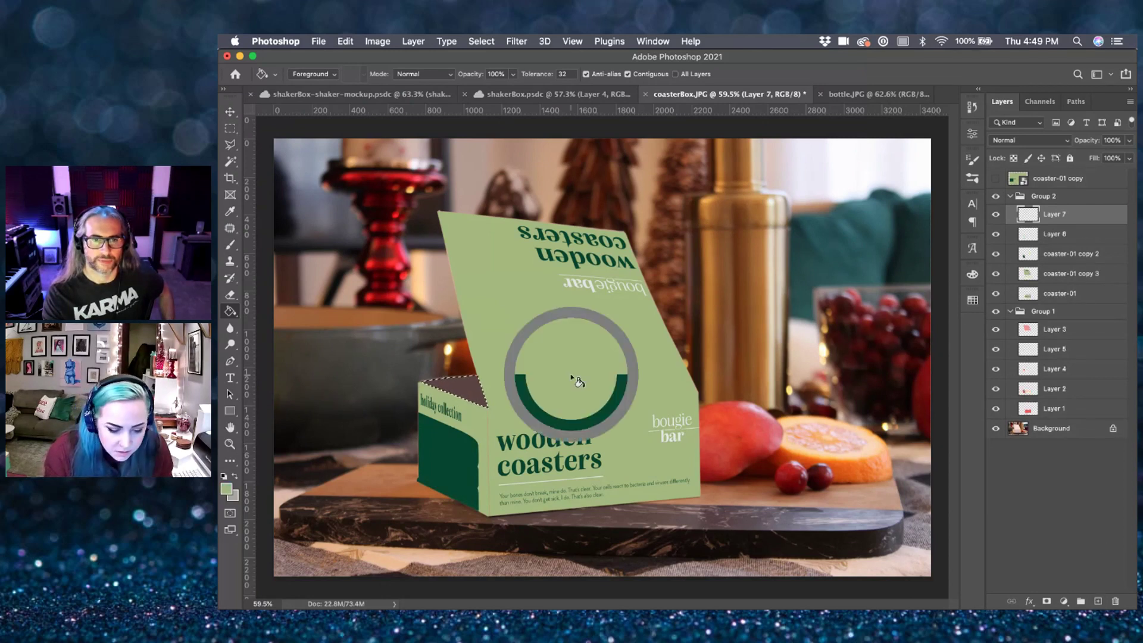
left_click(465, 396)
key("super+d")
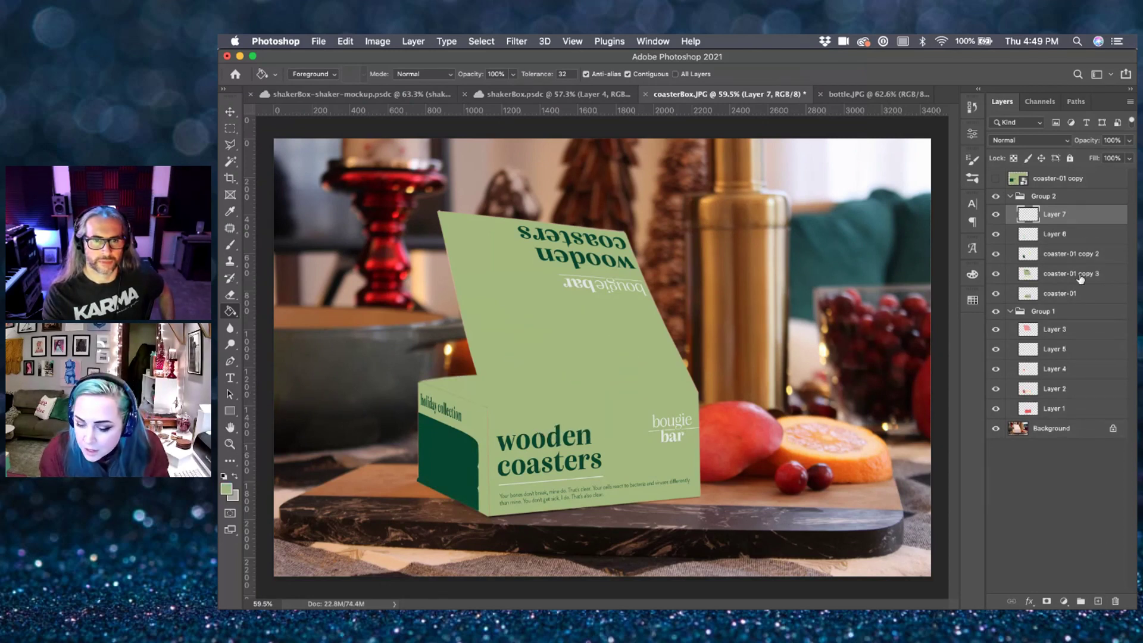
- Hide Group 1 and set Group 2's blending mode to Multiply
left_click(996, 313)
key("v")
left_click(1054, 196)
left_click(1028, 140)
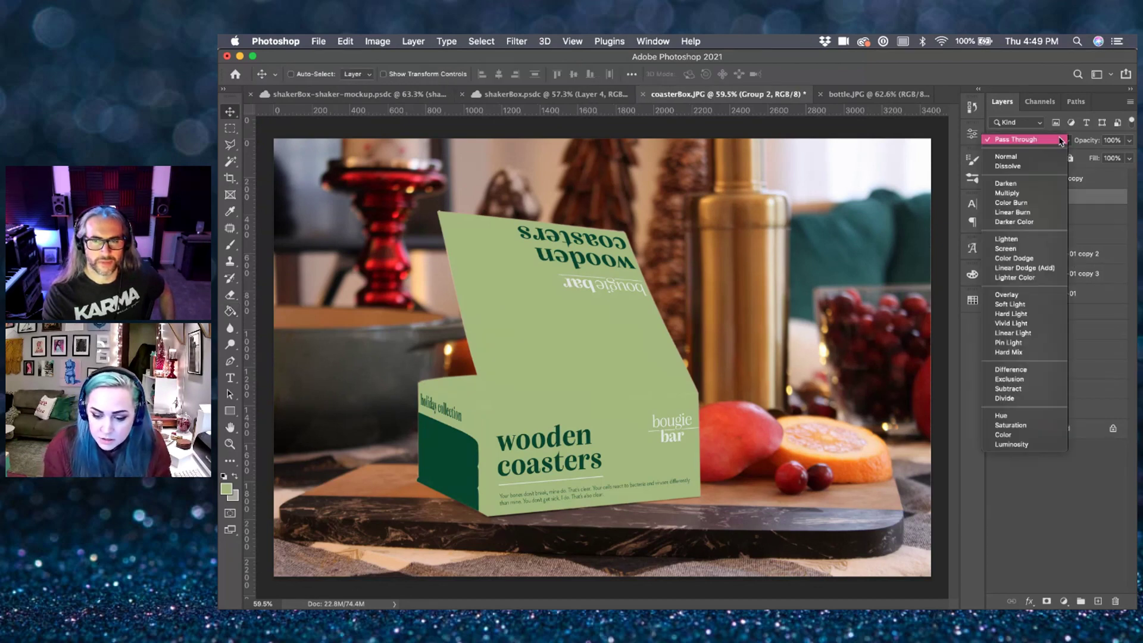
left_click(1024, 193)
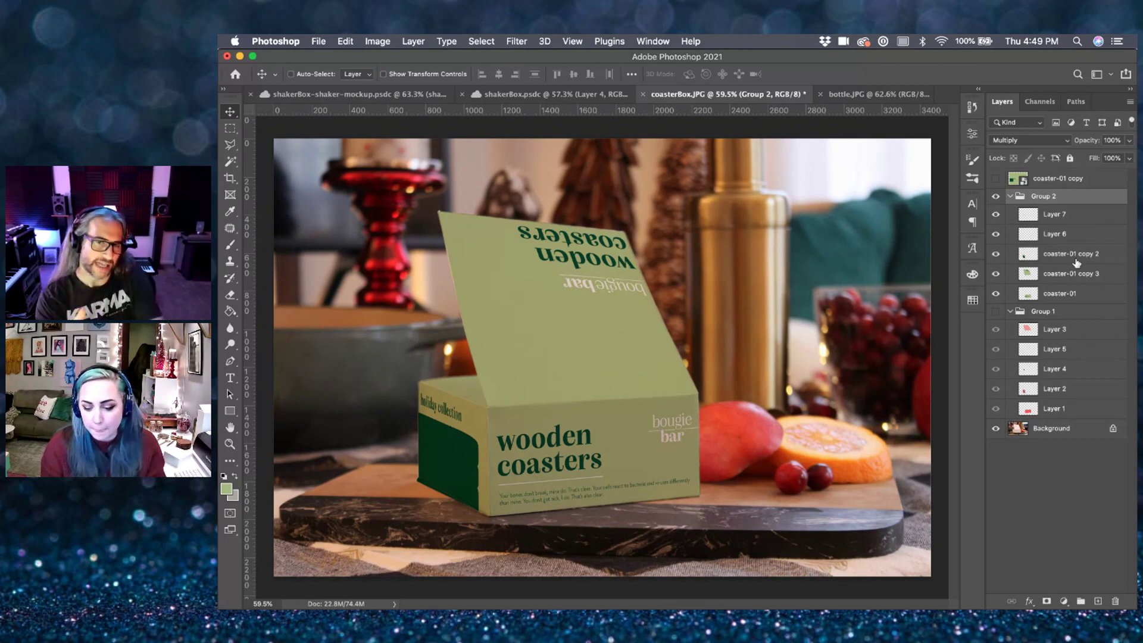
left_click(1066, 280)
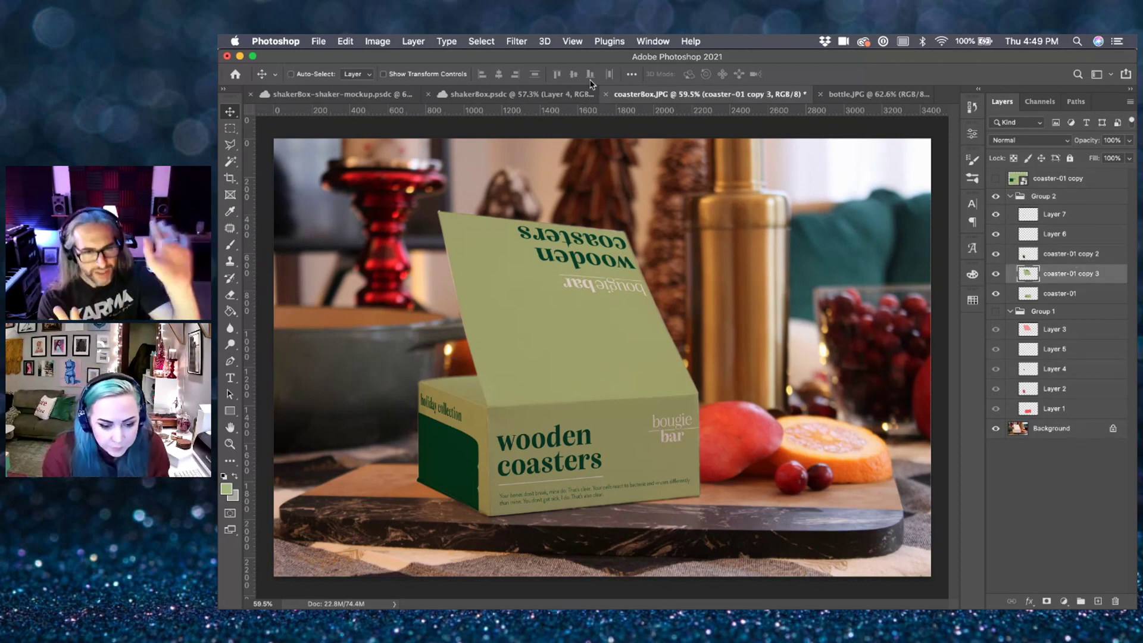
left_click(377, 41)
mouse_move(337, 44)
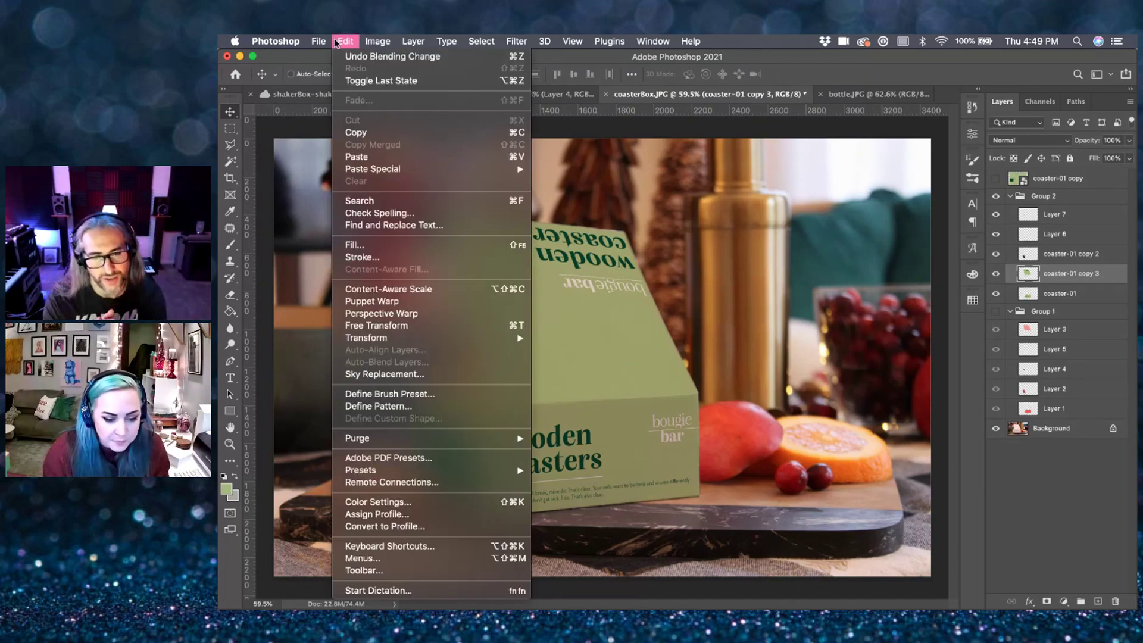
mouse_move(408, 337)
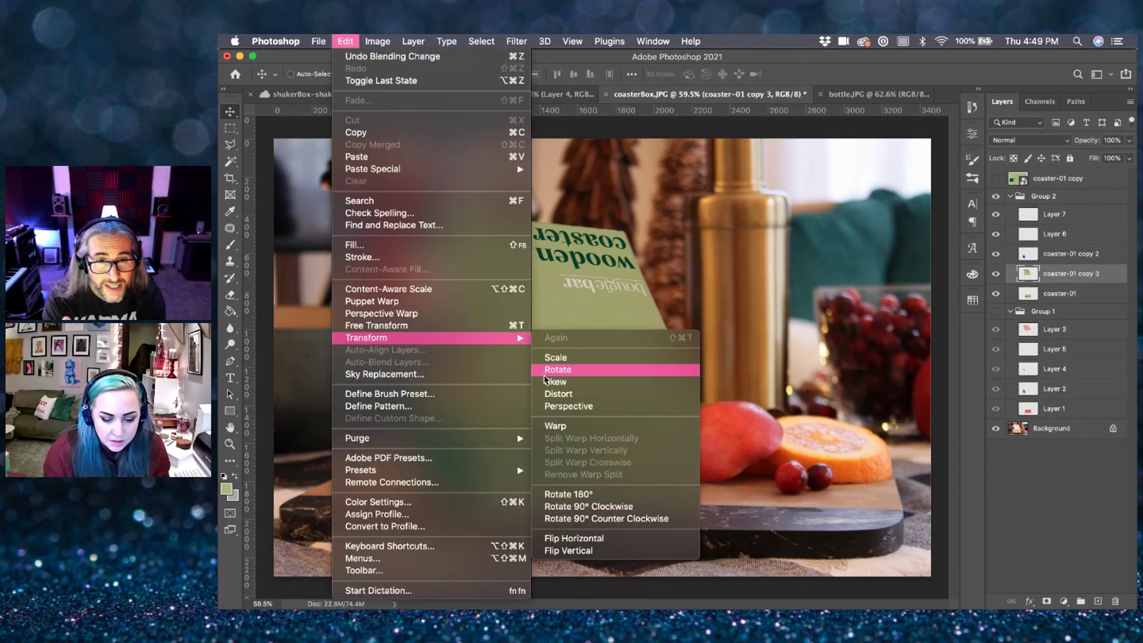
left_click(555, 424)
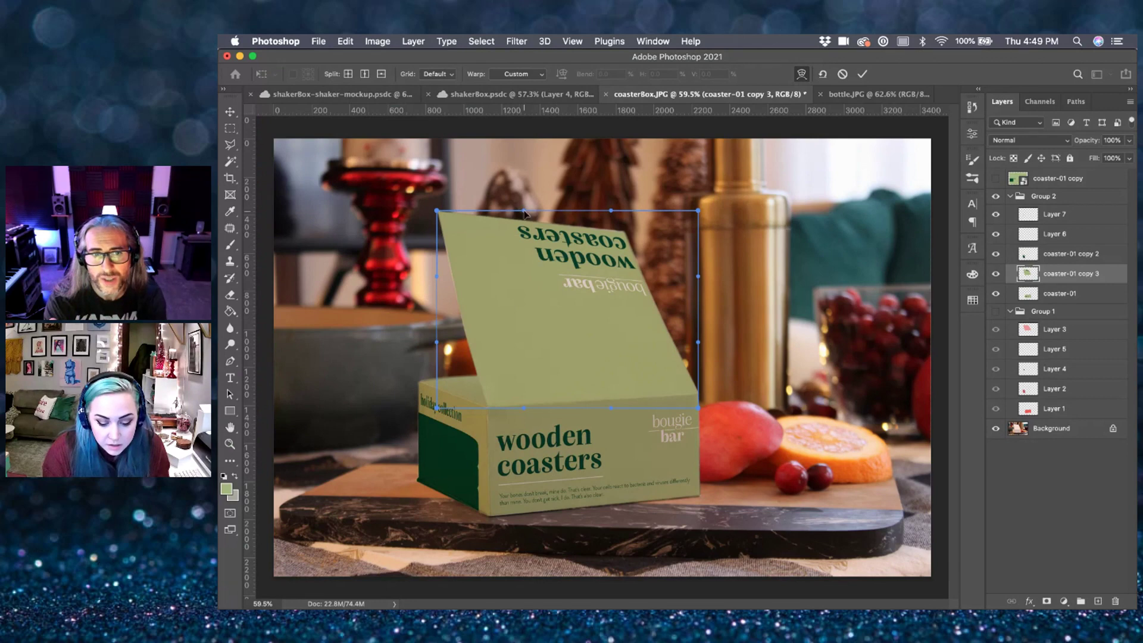
key("Return")
- Compare Group 2 in Normal blending mode, and set it back to Multiply
left_click(1064, 140)
left_click(1065, 140)
left_click(1044, 196)
left_click(1065, 140)
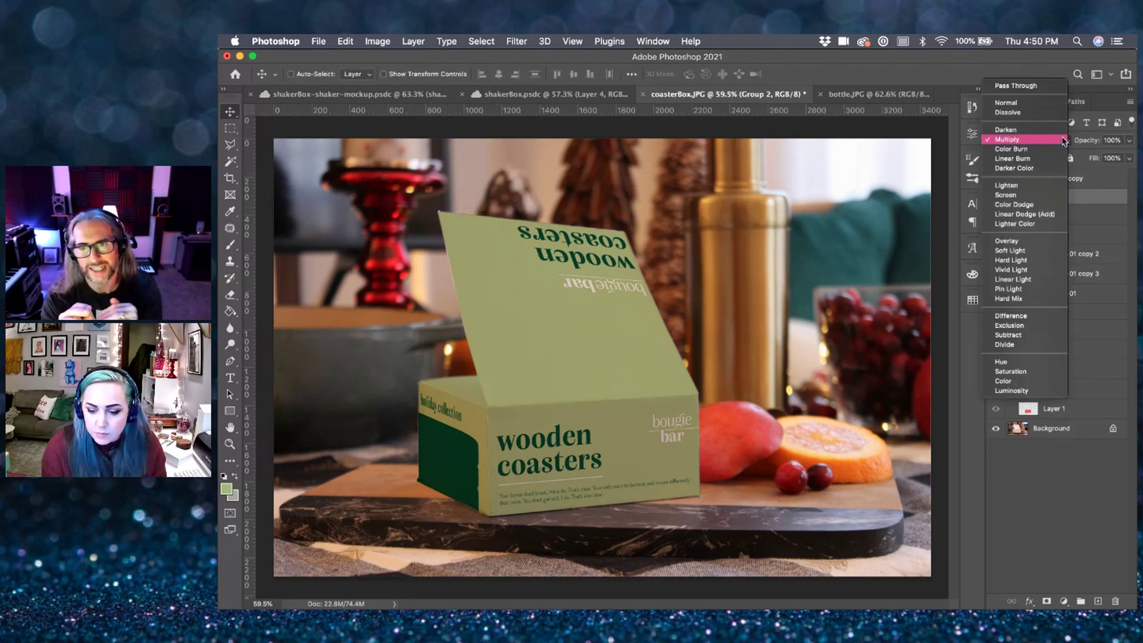
left_click(1041, 103)
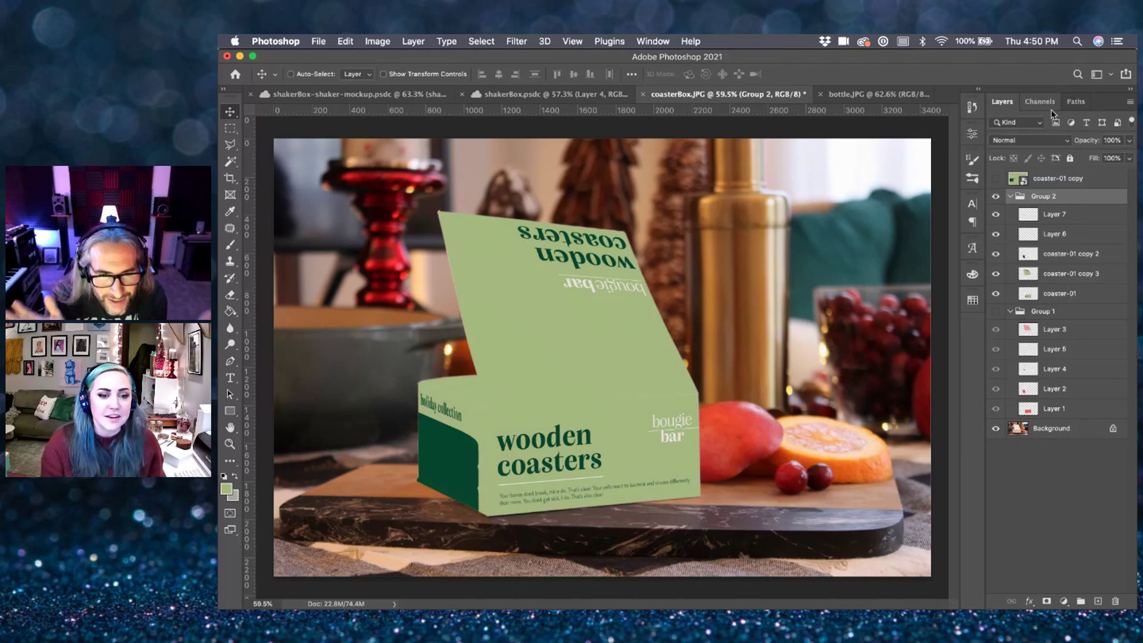
left_click(1053, 144)
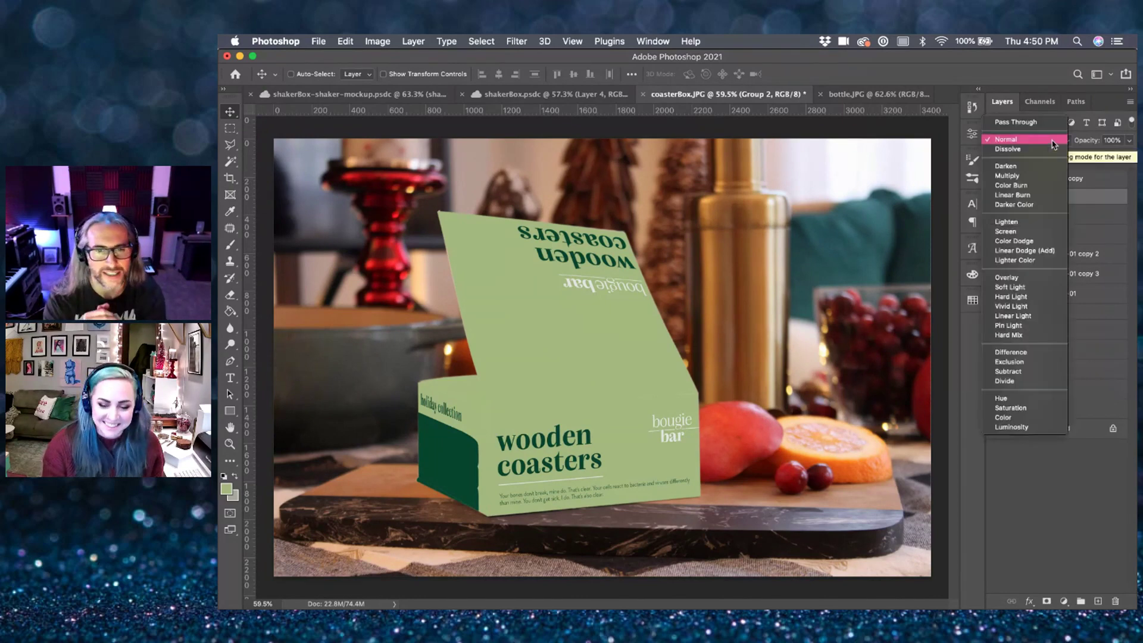
left_click(1023, 175)
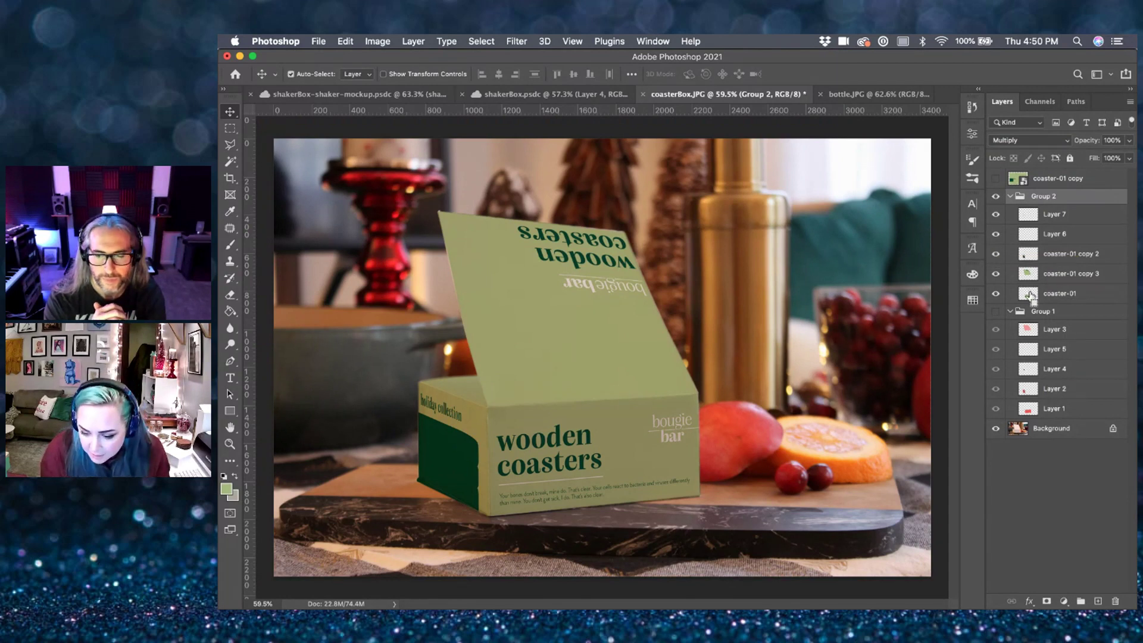
- Load the outline of the box's side face from Layer 2 and add a new layer above coaster-01 copy
left_click(1028, 390, "super")
left_click(1100, 214)
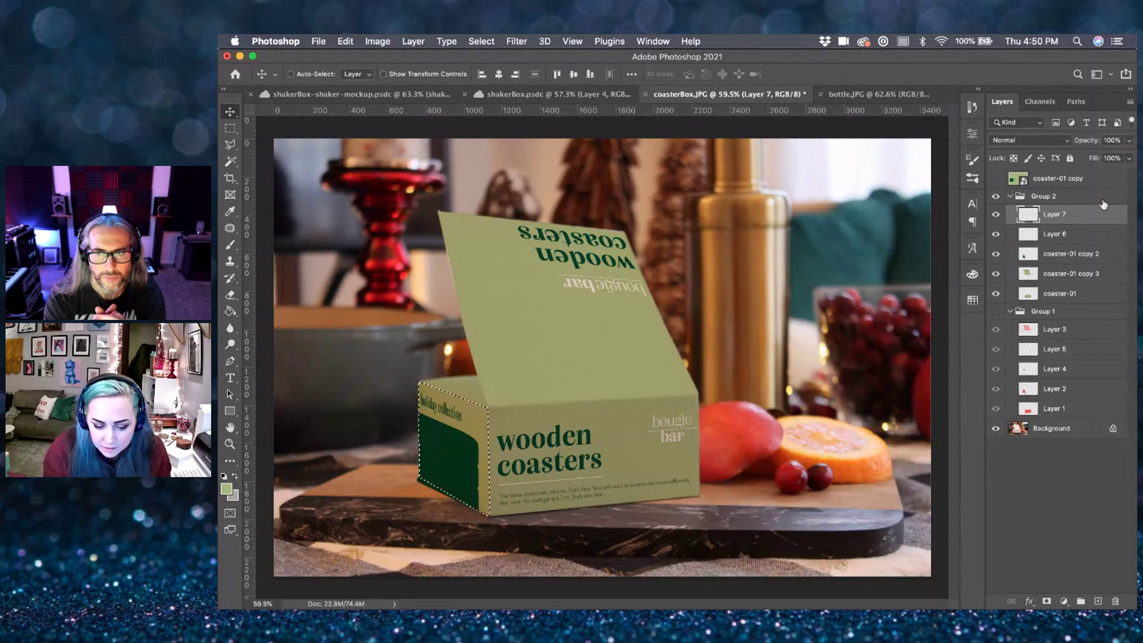
left_click(1100, 178)
left_click(1099, 601)
- Paint a soft black shadow over the lower part of the selected side face with a greatly enlarged brush, and clear the selection
key("b")
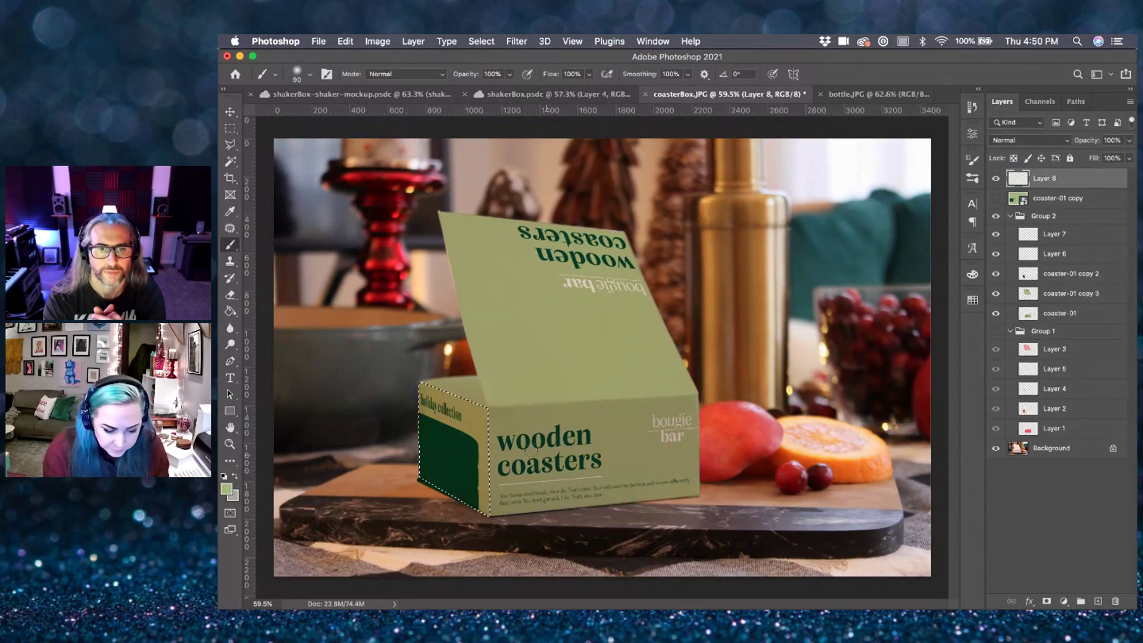
key("d")
key("bracketright")
key("bracketright")
key("bracketright")
key("bracketright")
key("bracketright")
key("bracketright")
key("bracketright")
key("bracketright")
key("bracketright")
key("bracketright")
key("bracketright")
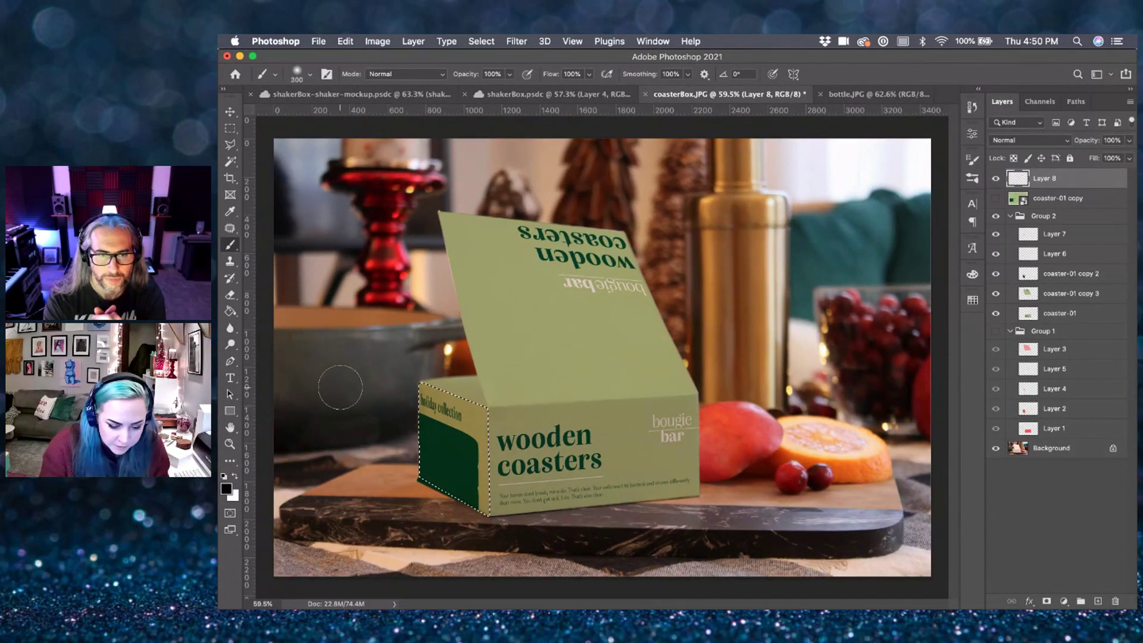
key("bracketright")
key("bracketright")
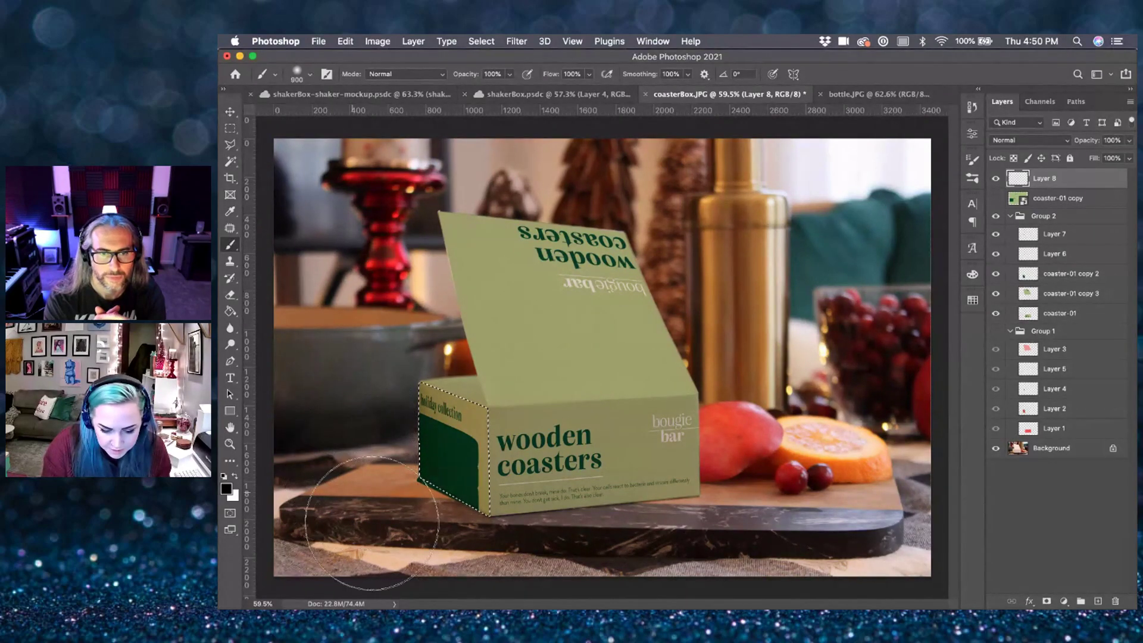
key("super+d")
- Set the side-face shadow layer to Multiply at 29% opacity, and check the box with and without it
left_click(1012, 140)
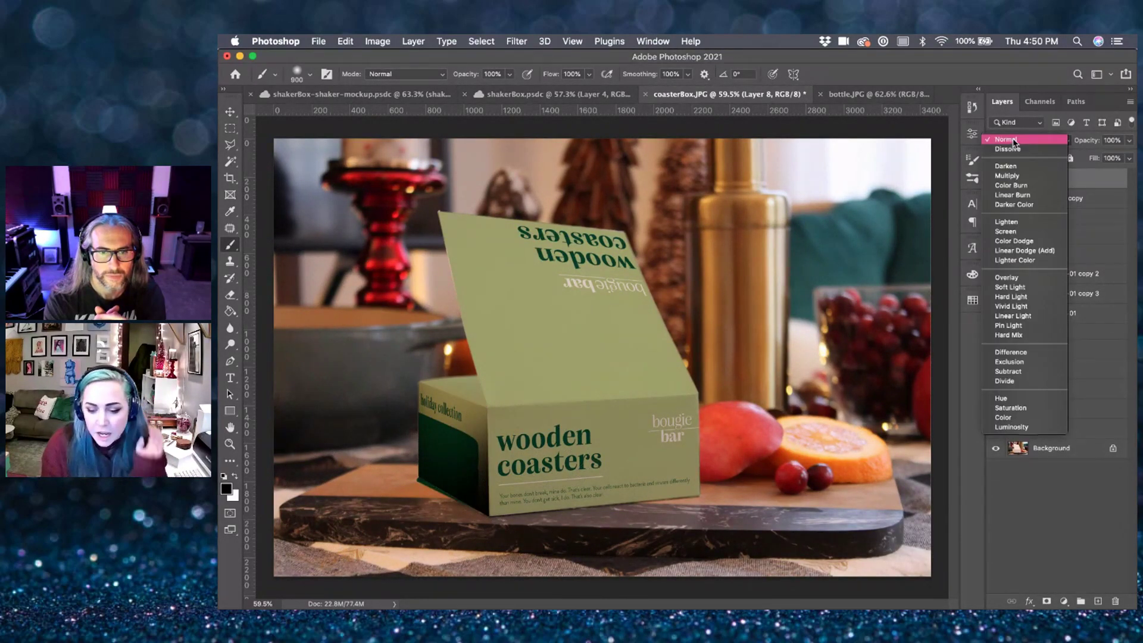
key("Escape")
left_click(1018, 181)
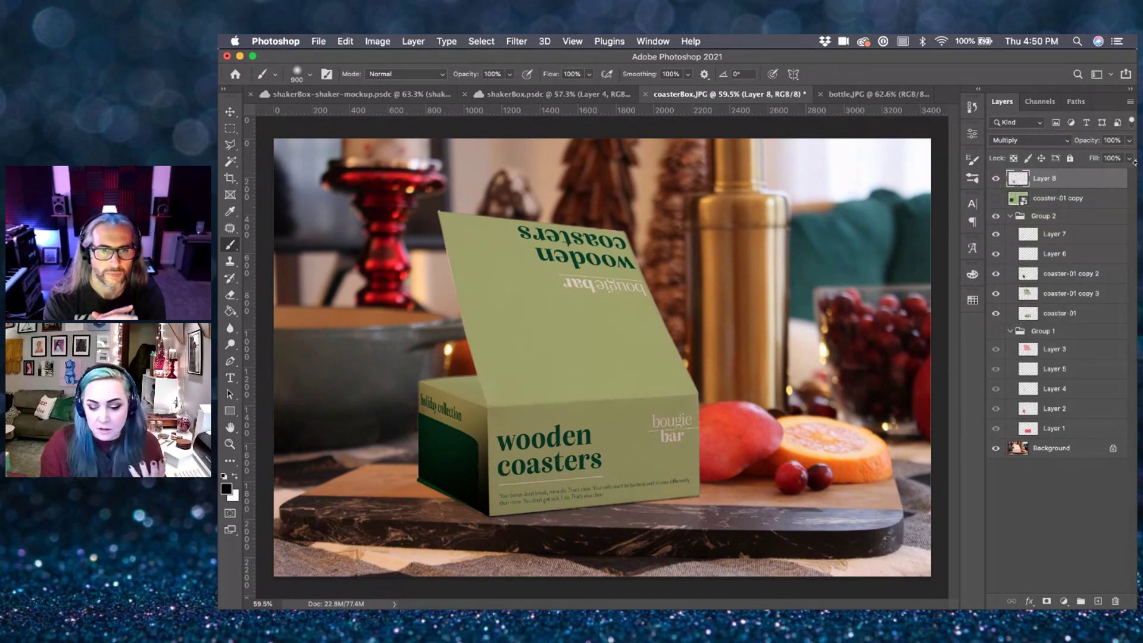
left_click(1129, 141)
left_click_drag(1105, 158, 1087, 160)
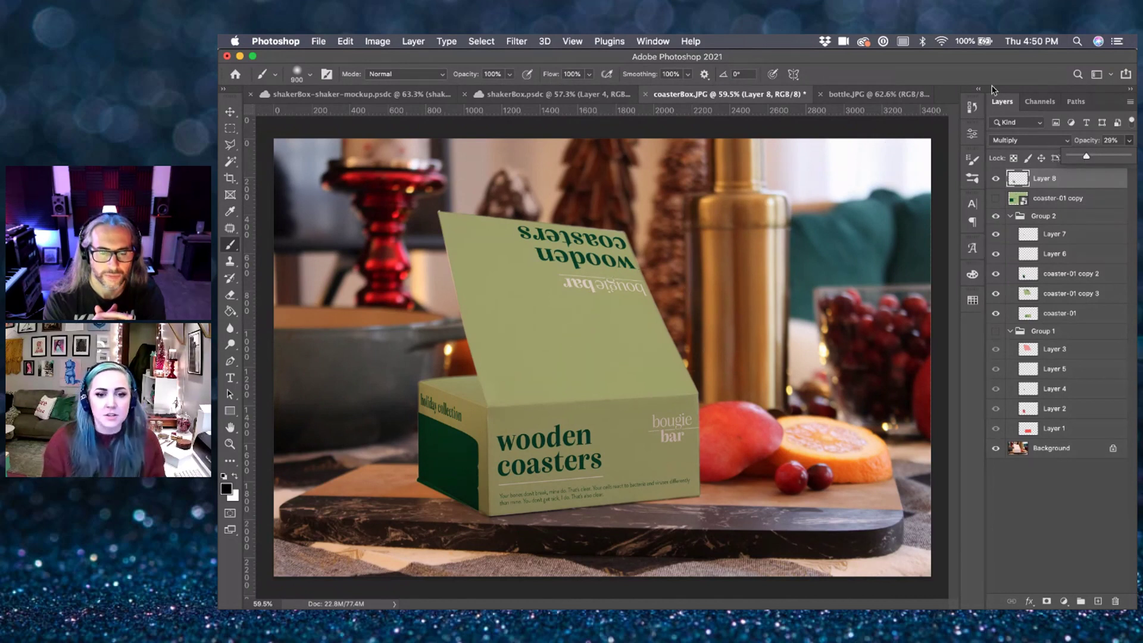
left_click(996, 179)
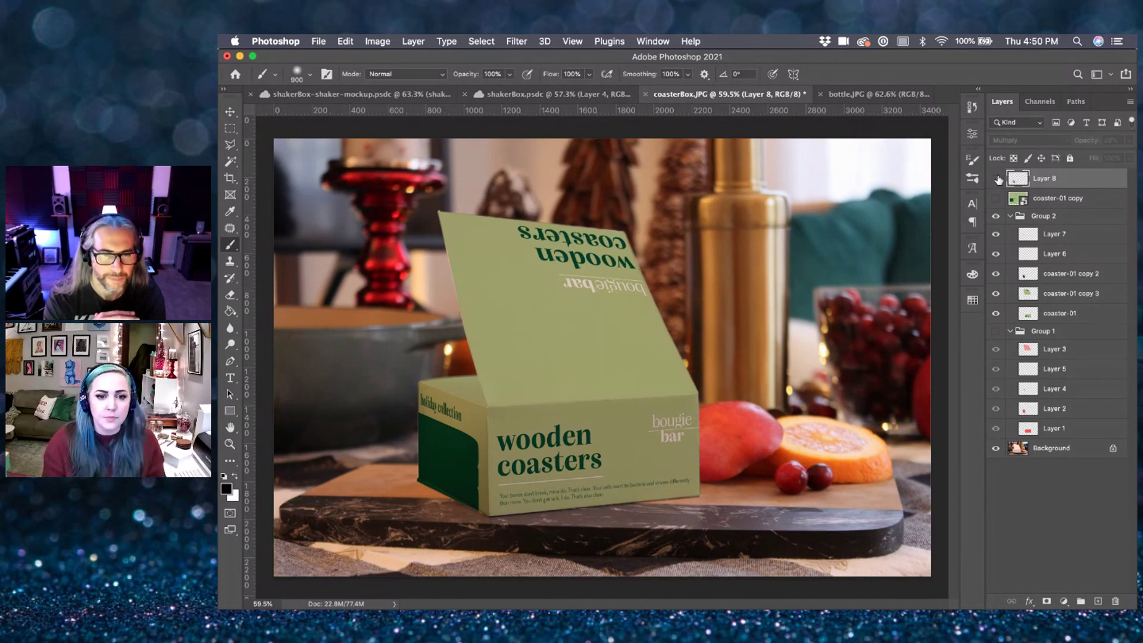
left_click(996, 179)
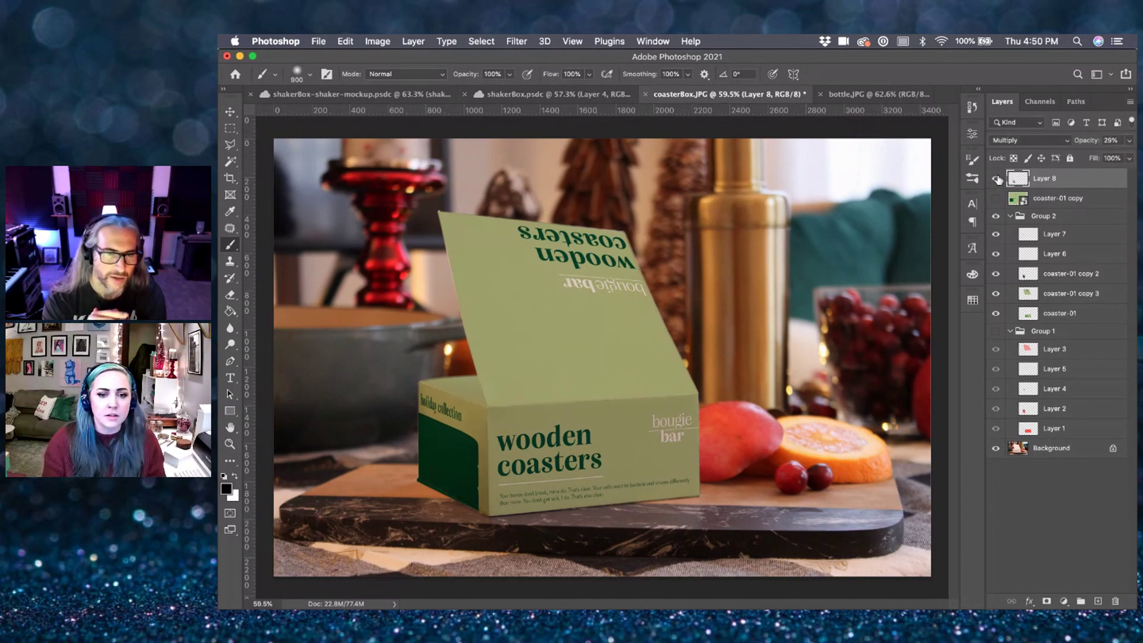
key("v")
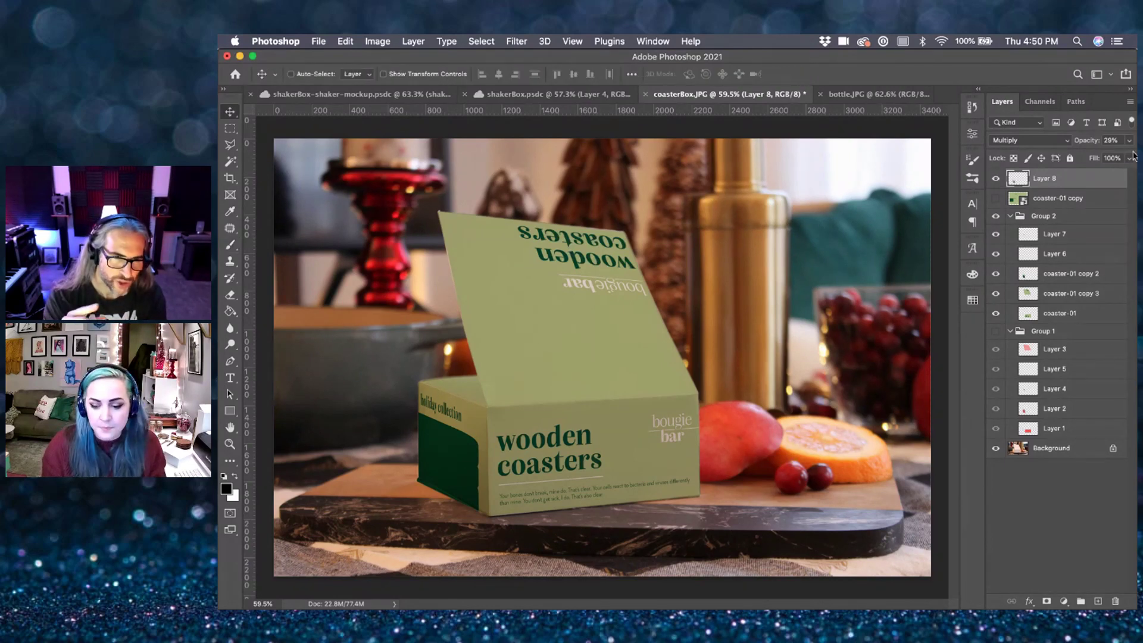
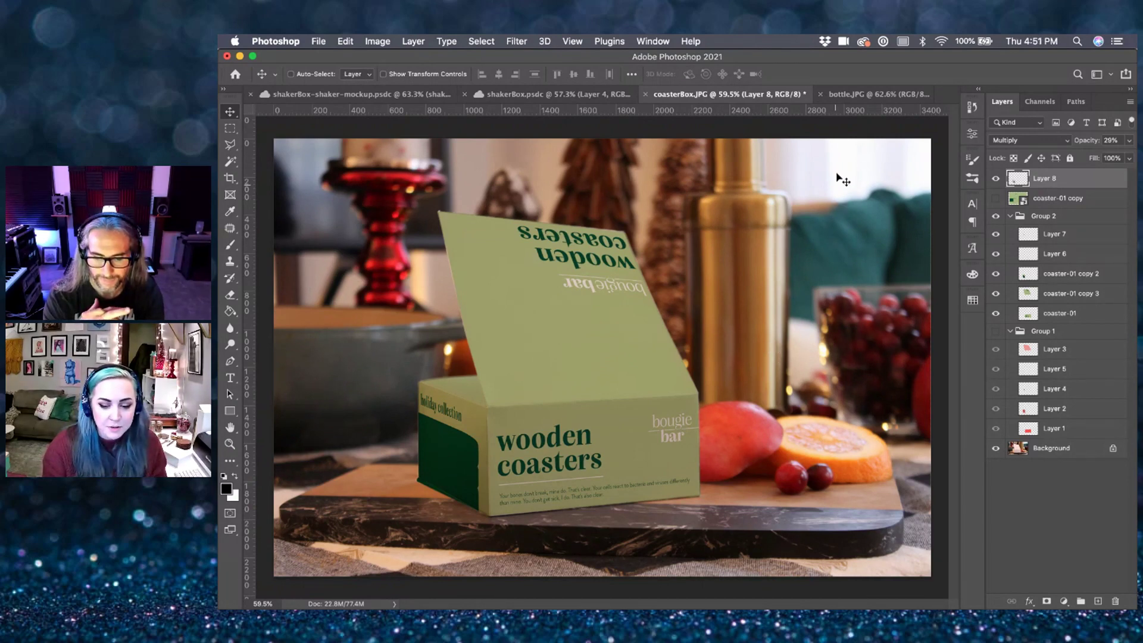
- Review the coaster box, both shaker box mockups and the bottle mockup, examining the bottle label's paper texture up close
left_click(870, 93)
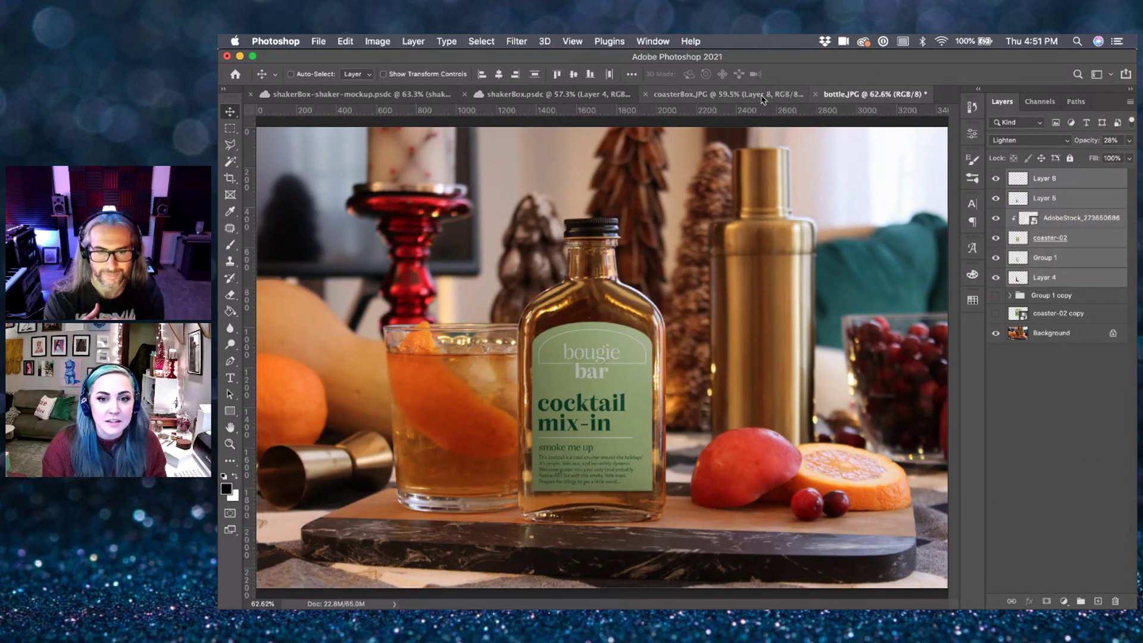
left_click(737, 98)
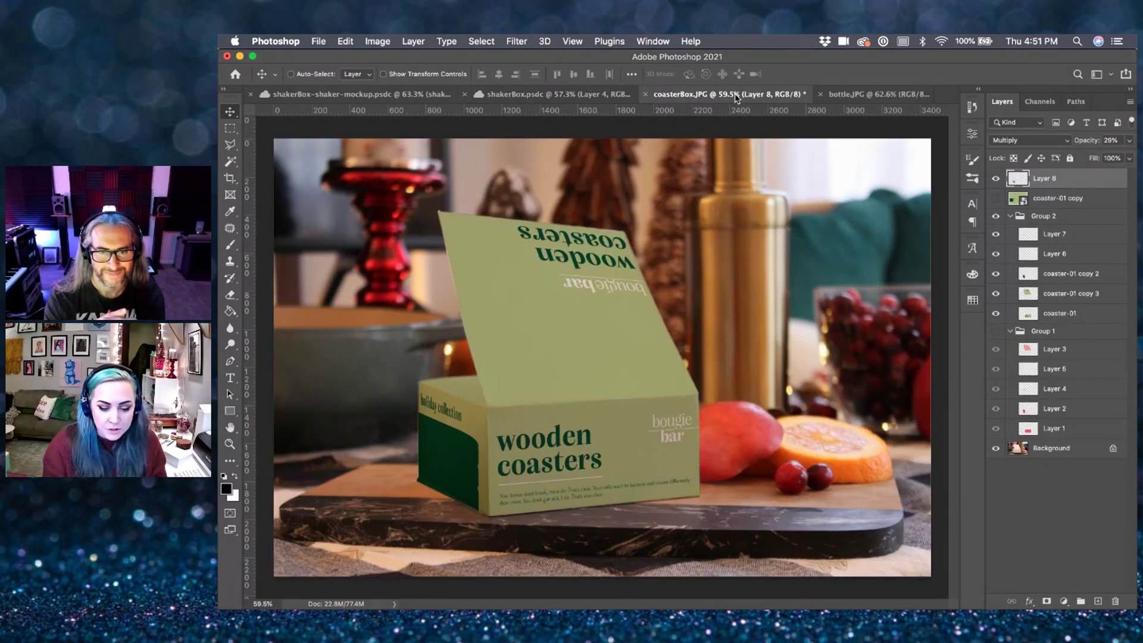
left_click(534, 95)
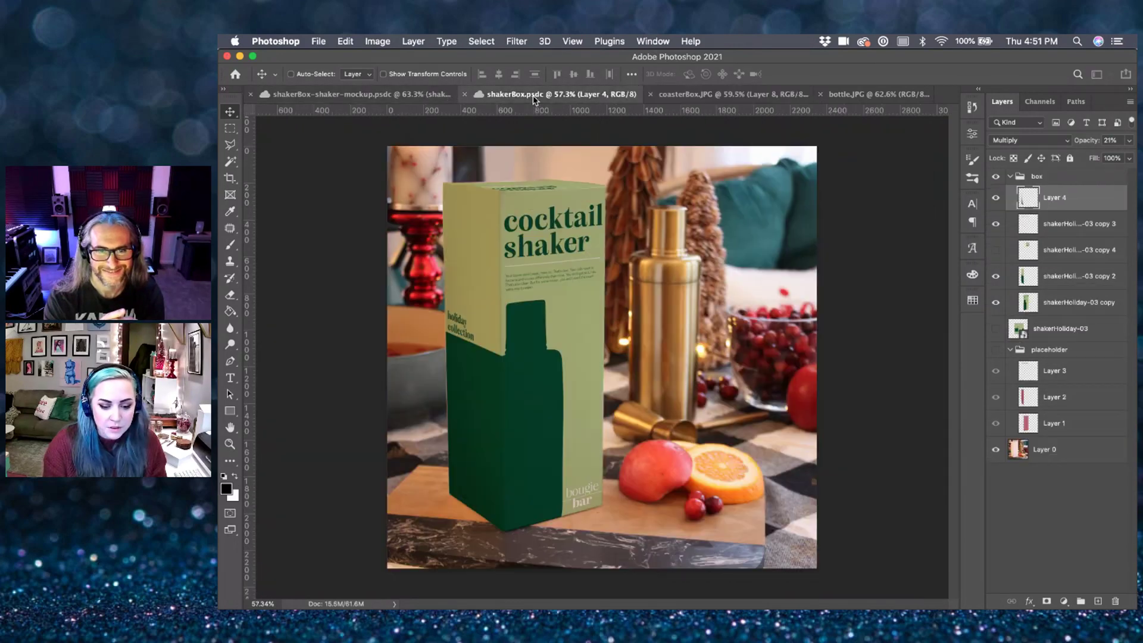
left_click(427, 97)
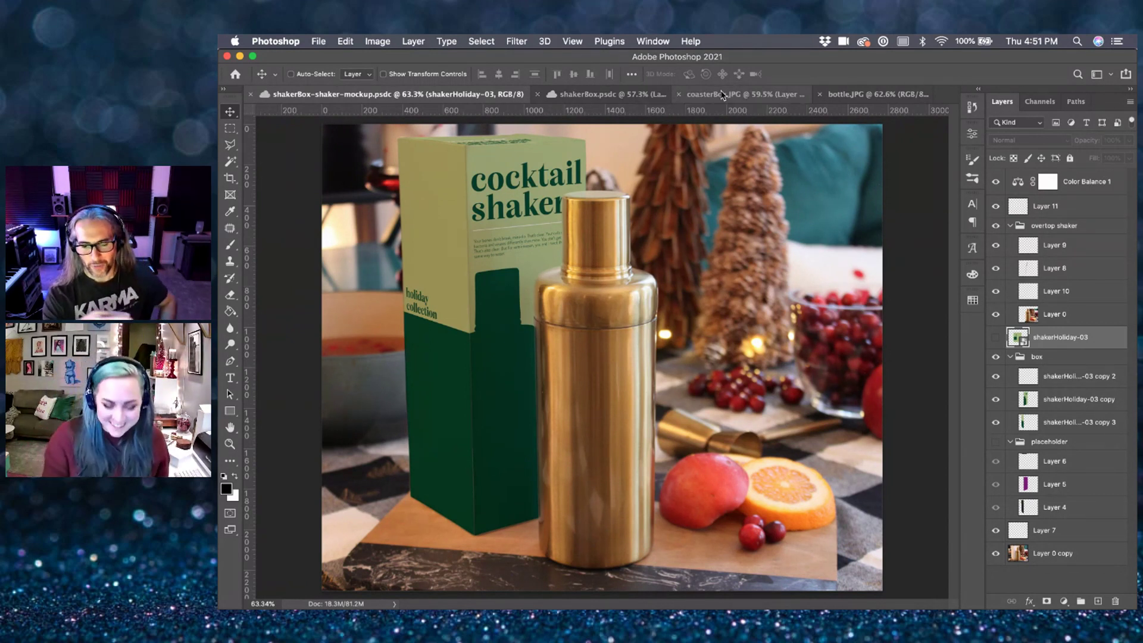
left_click(866, 94)
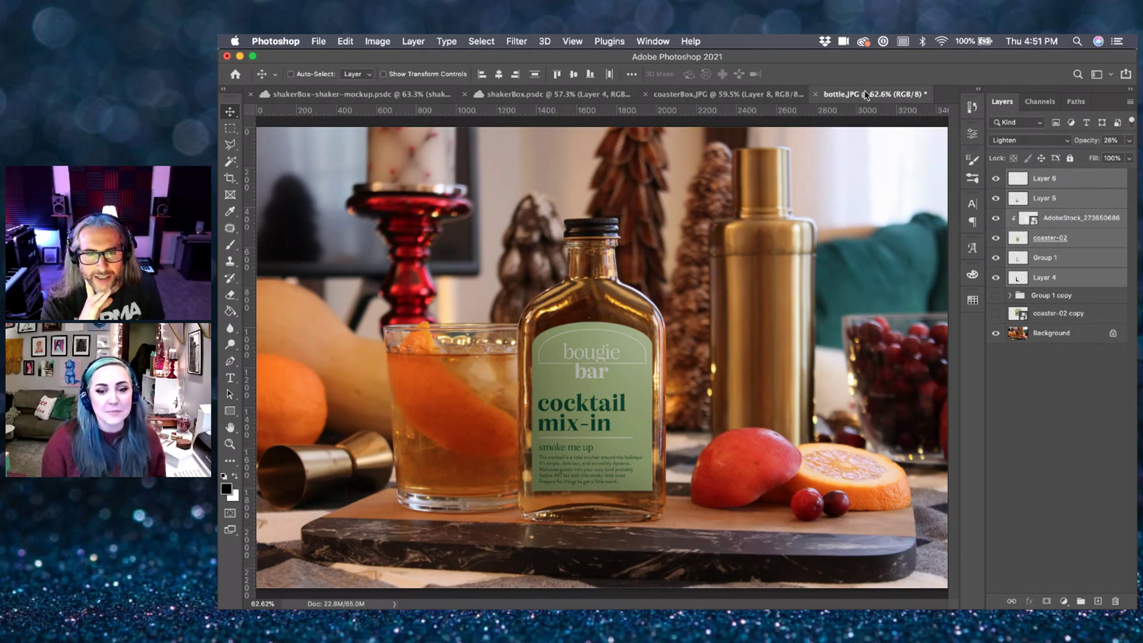
scroll(534, 381, "up", 2)
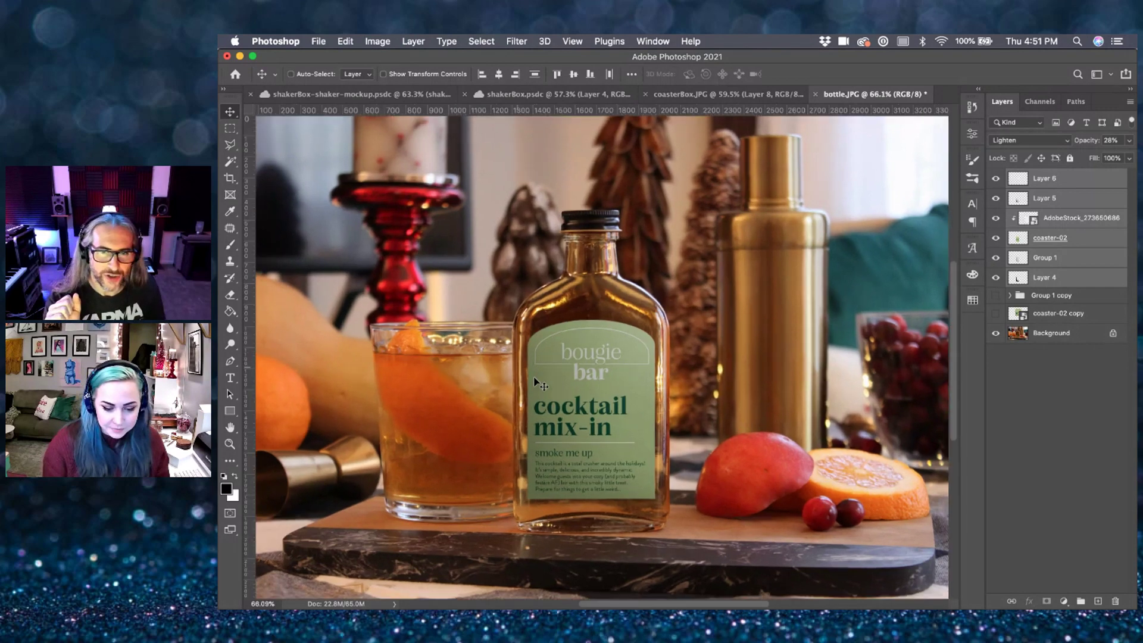
scroll(534, 377, "up", 5)
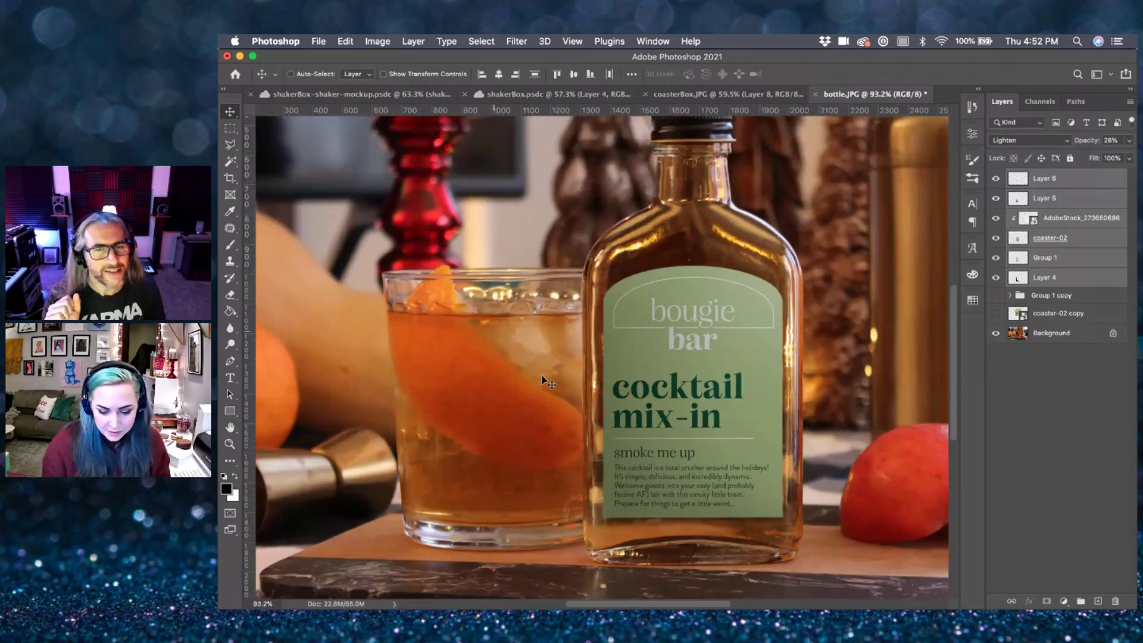
scroll(543, 379, "up", 2)
scroll(543, 379, "up", 2)
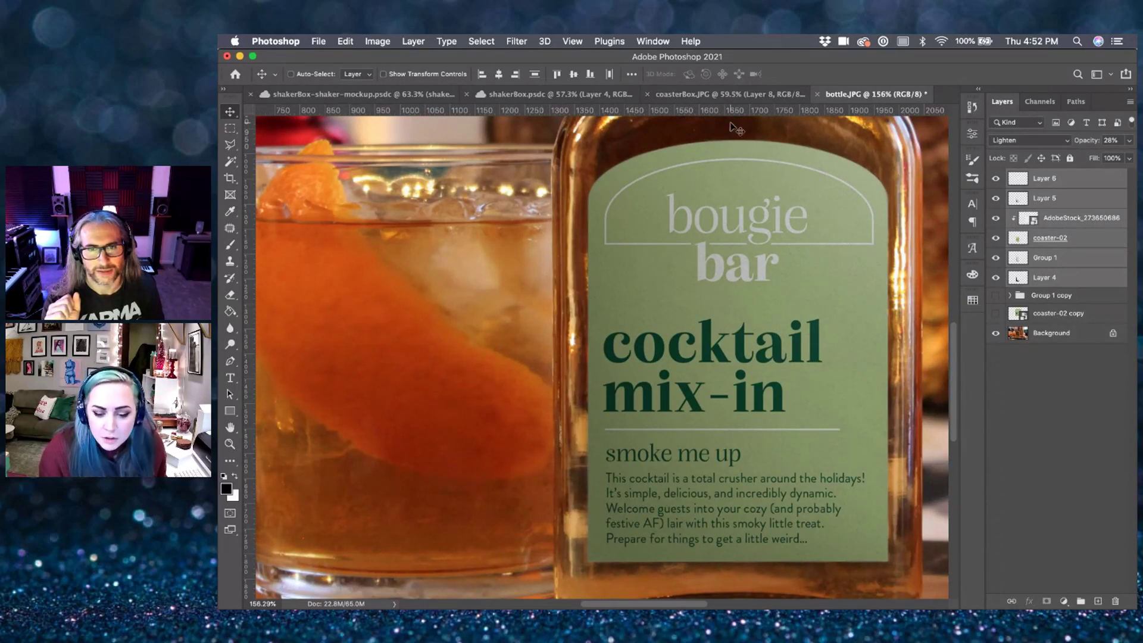
- Place the AdobeStock_273650686 paper texture above Group 2 in coasterBox.JPG and enlarge it to about 375% to cover the box
left_click(741, 94)
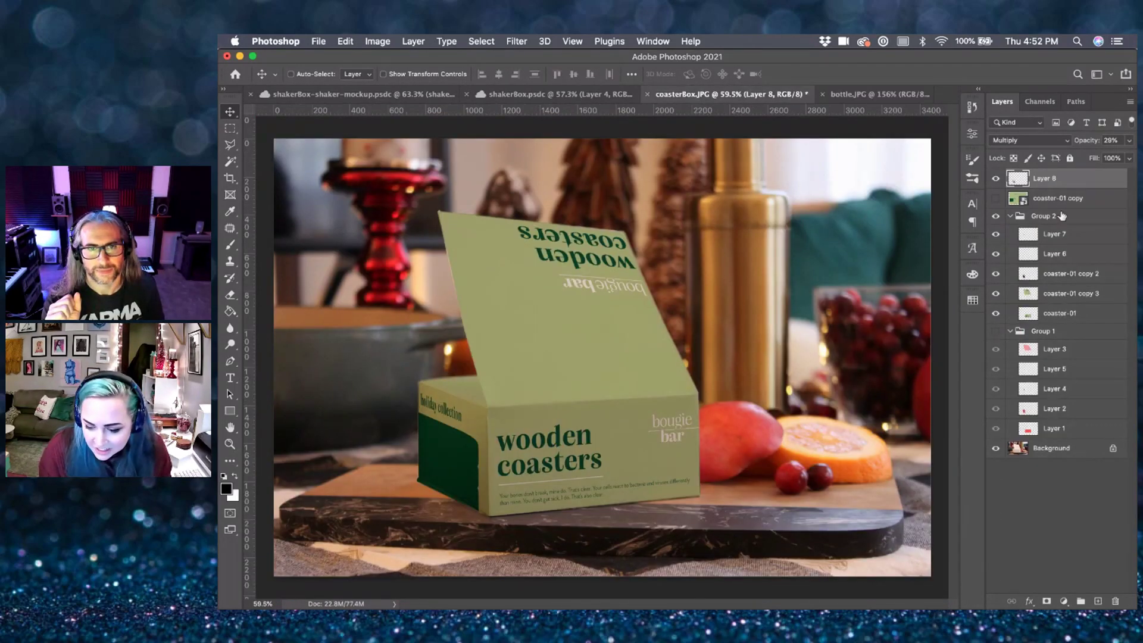
left_click(1060, 216)
left_click(845, 605)
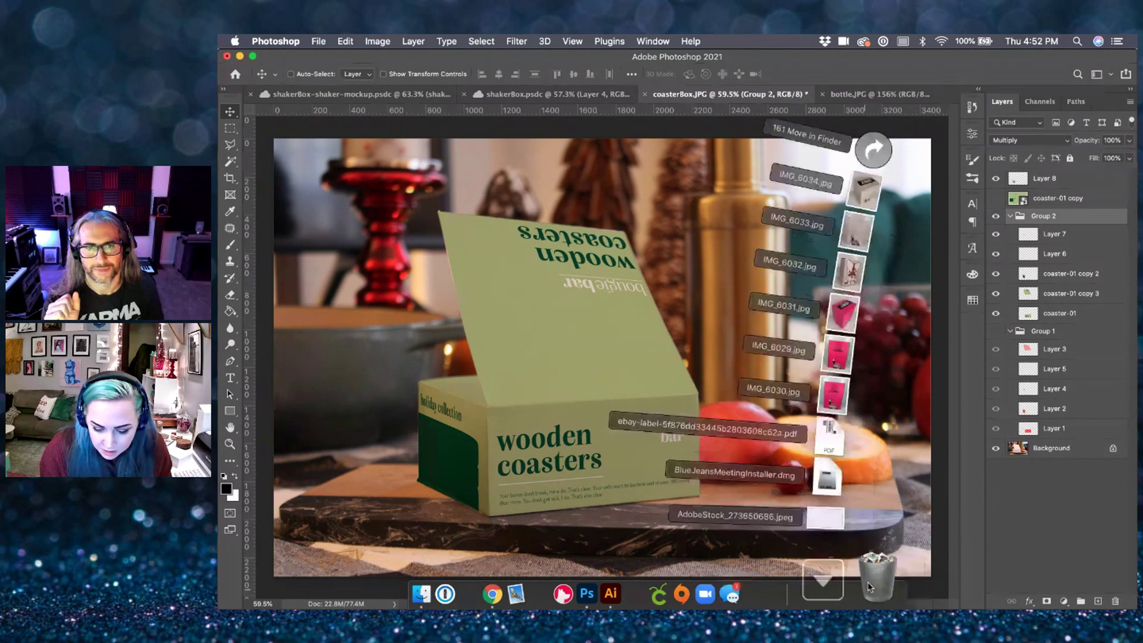
left_click_drag(570, 399, 570, 400)
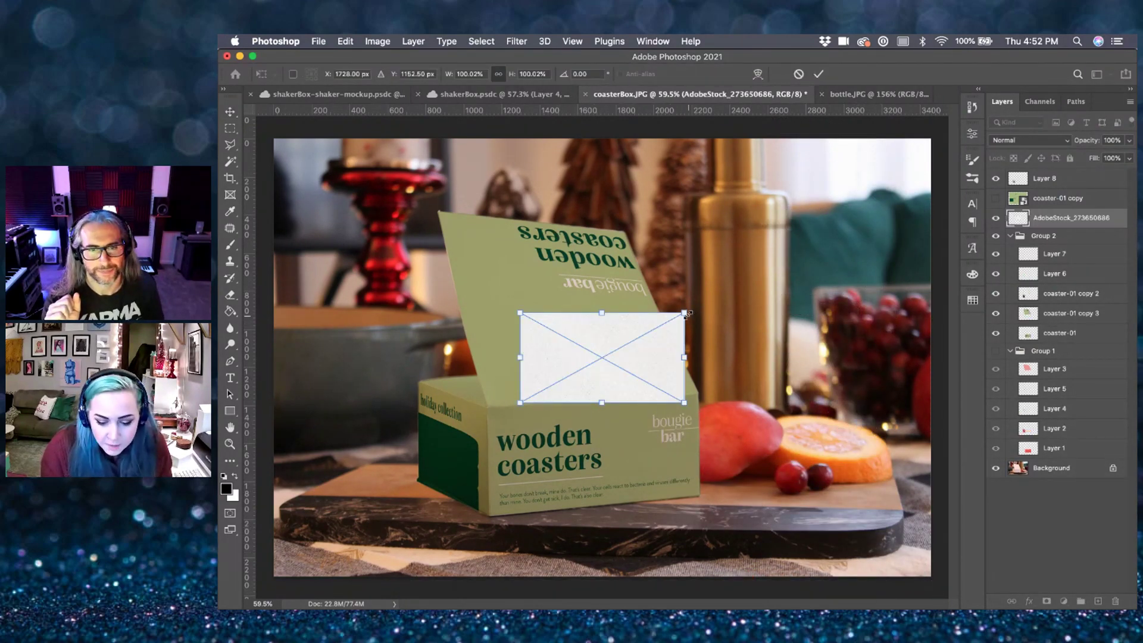
left_click_drag(693, 316, 933, 226)
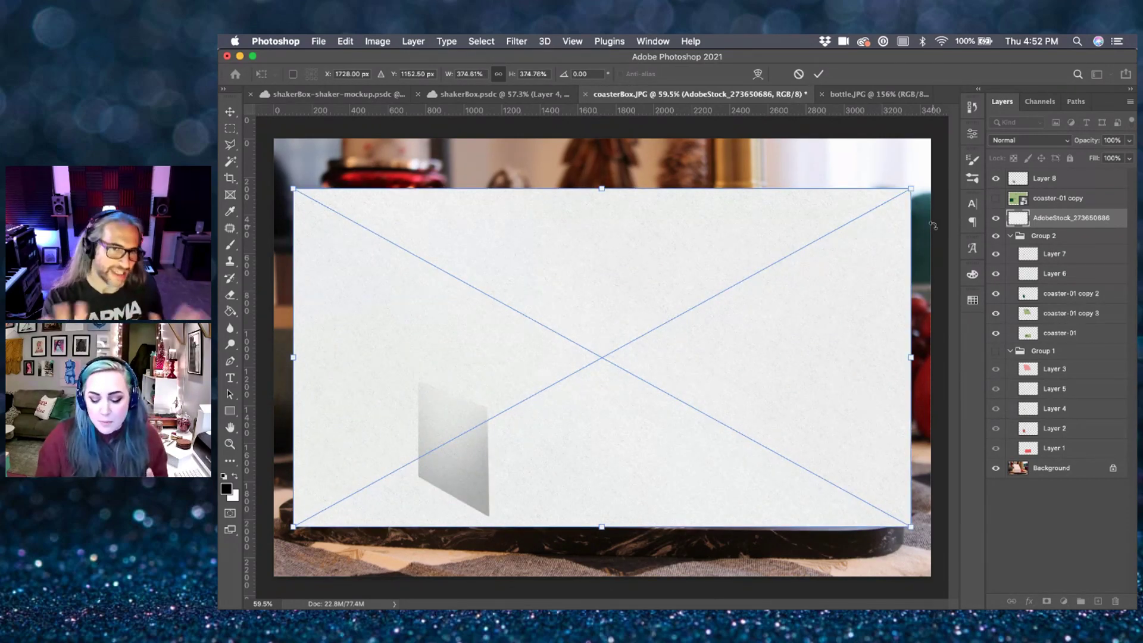
key("Return")
- Clip the paper texture to Group 2, set its blending mode to Multiply, and inspect the box up close
right_click(1115, 225)
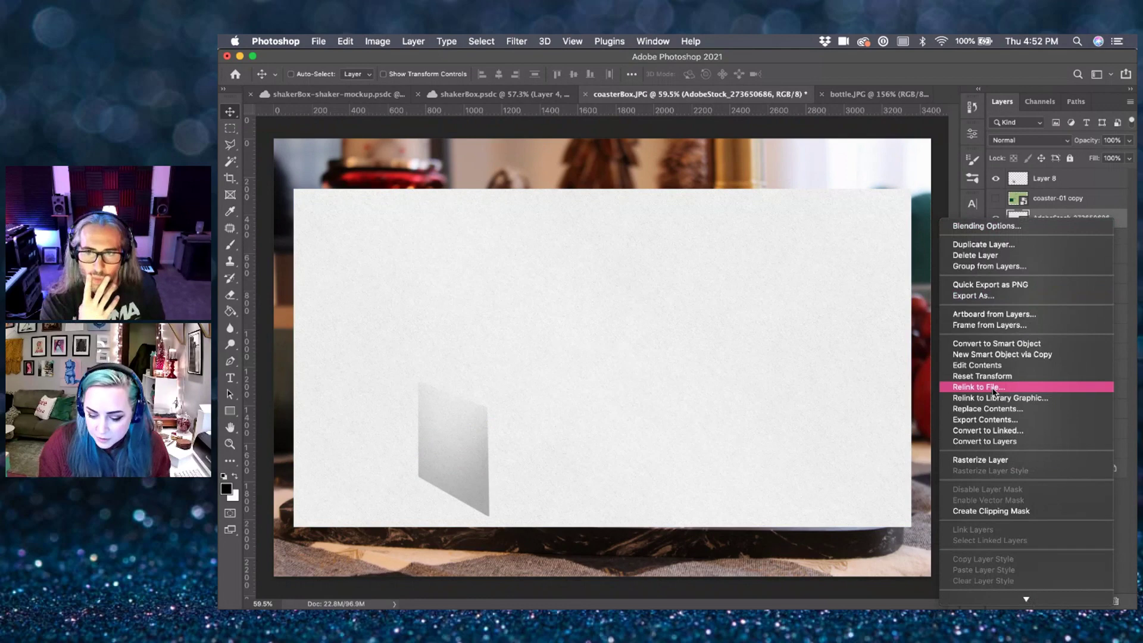
left_click(967, 512)
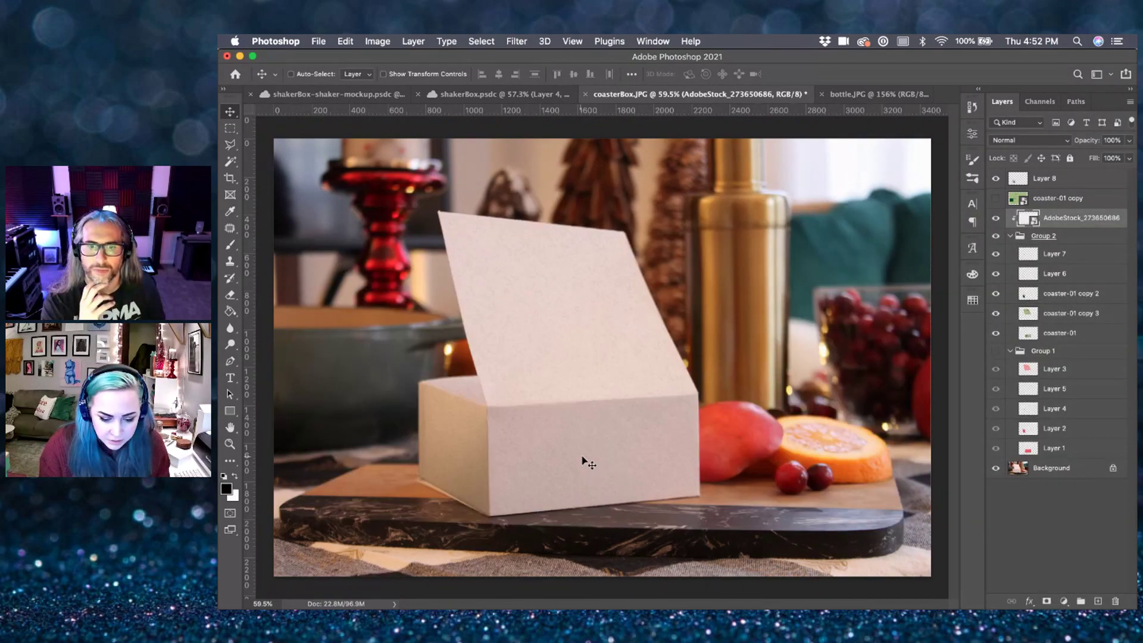
left_click(1046, 142)
left_click(1034, 176)
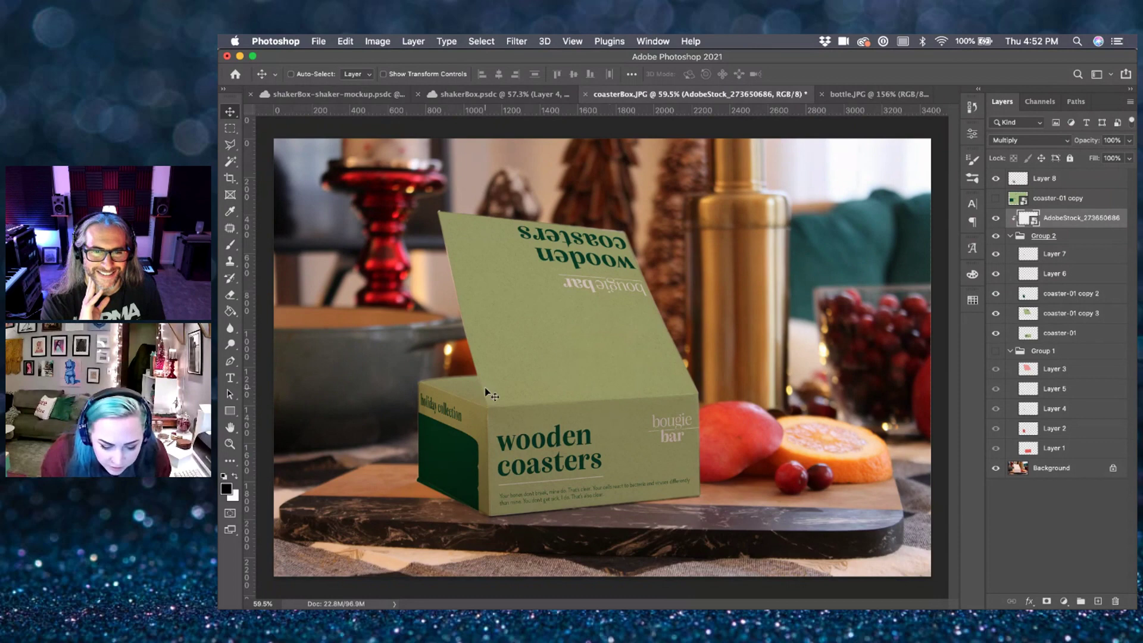
scroll(608, 438, "up", 3)
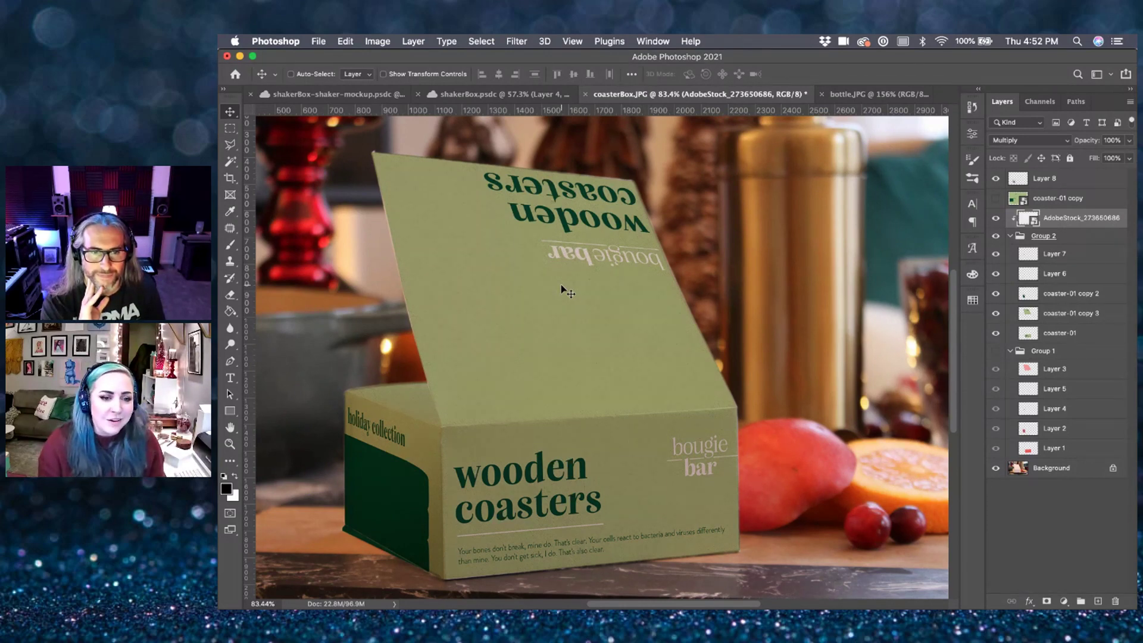
- Review the bottle label, shaker box and coaster box mockups to compare their finish
left_click(875, 95)
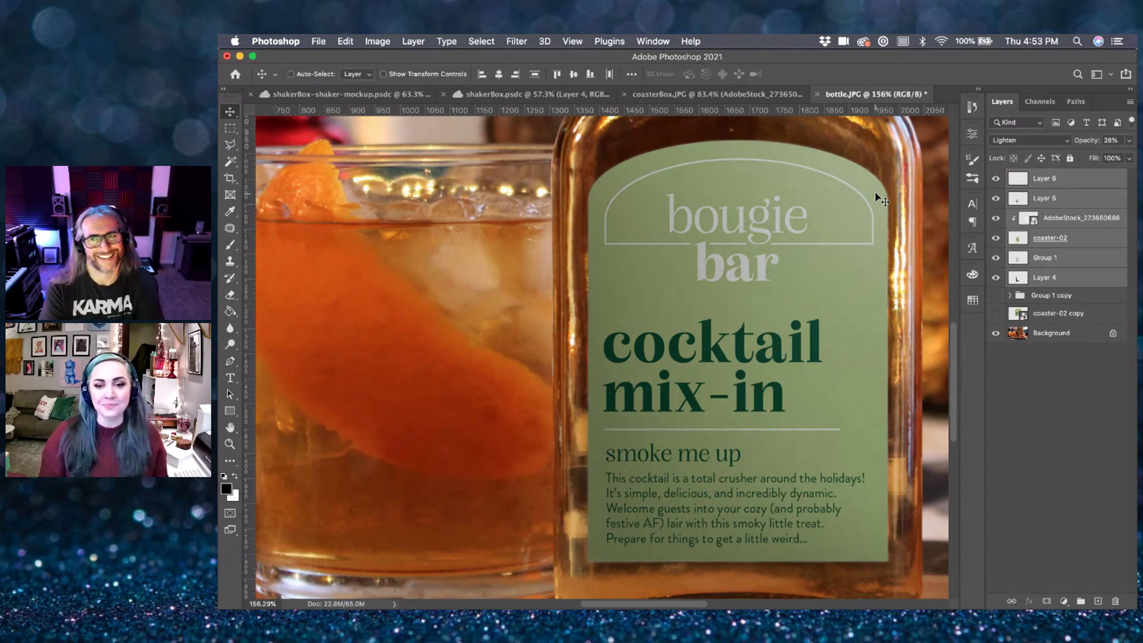
left_click(714, 94)
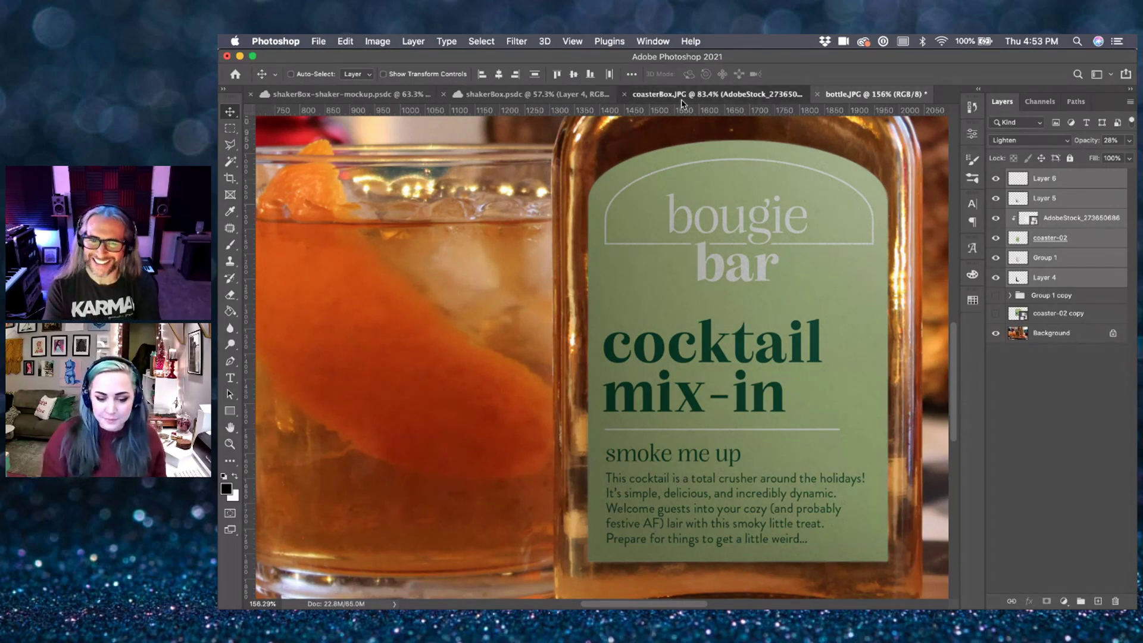
left_click(387, 96)
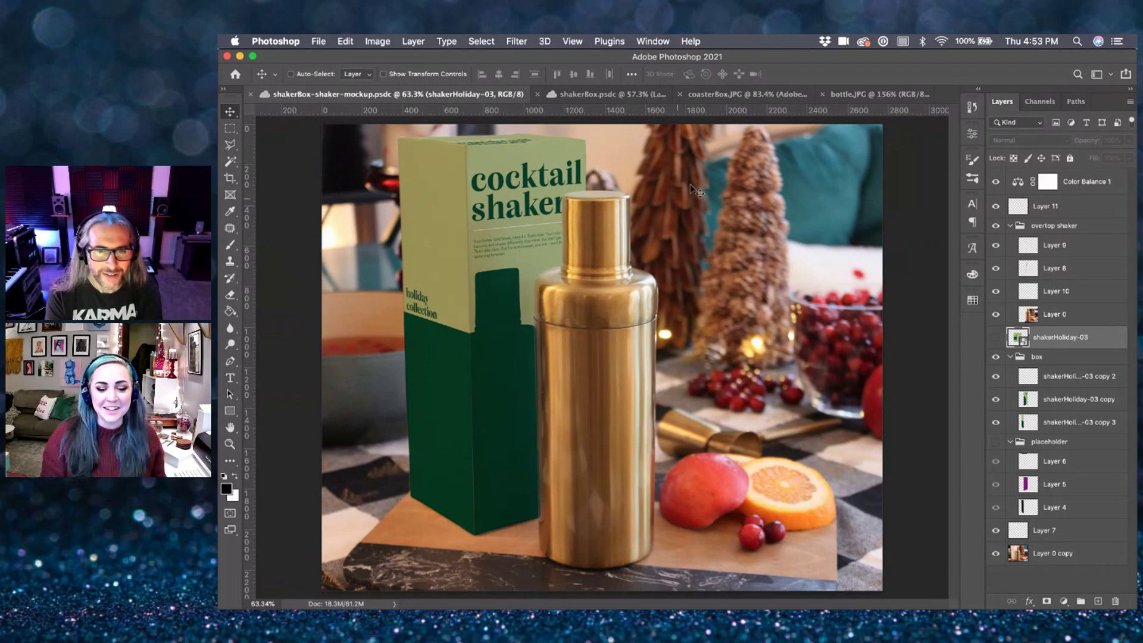
left_click(730, 96)
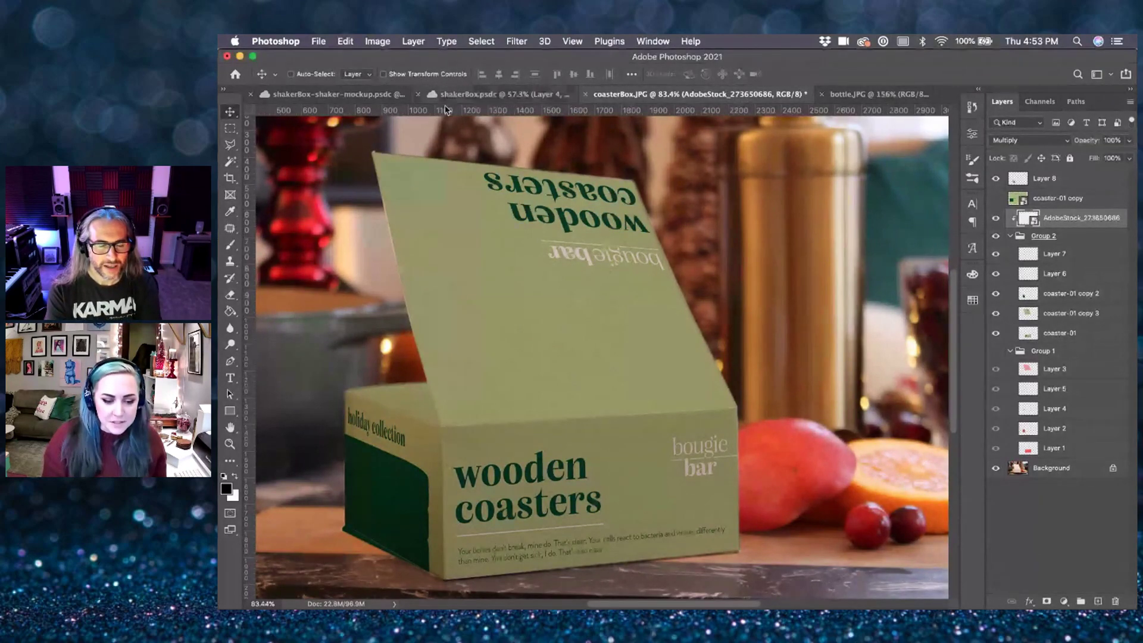
- Place the AdobeStock_273650686 paper texture in shakerBox-shaker-mockup.psdc, rotated 90° and enlarged to about 262% to cover the box
left_click(390, 95)
left_click(842, 589)
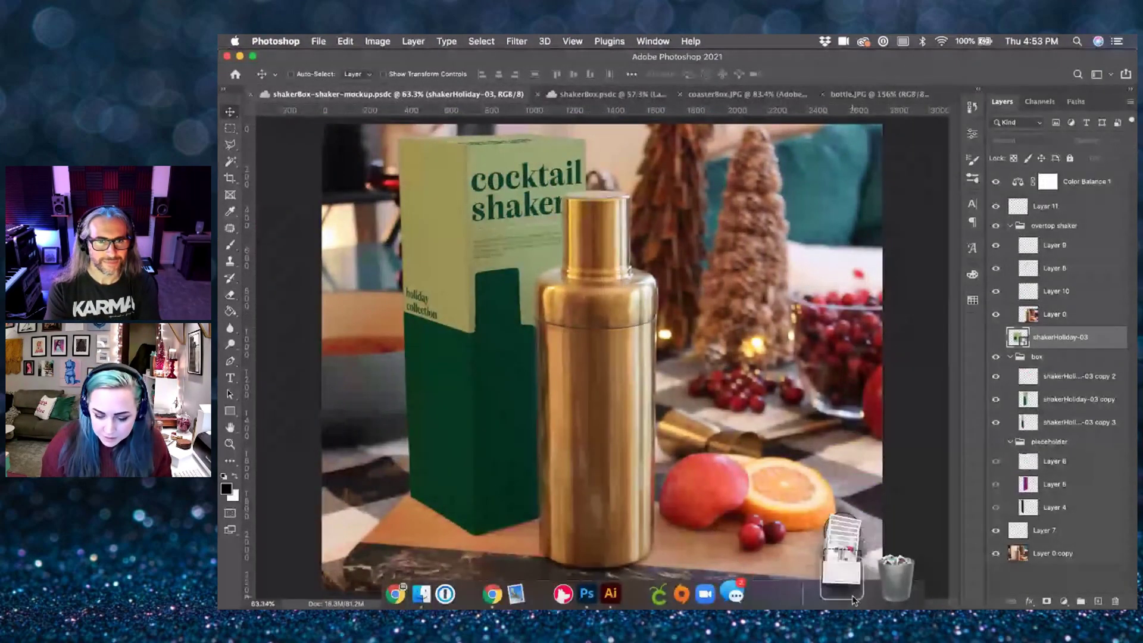
left_click(856, 556)
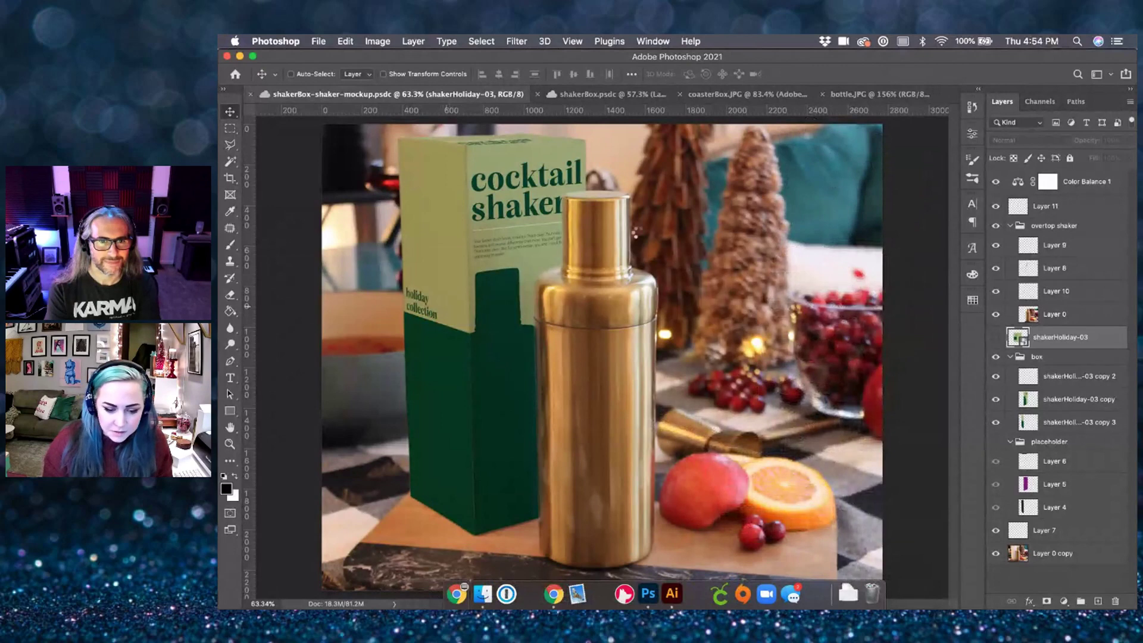
left_click_drag(632, 235, 601, 357)
left_click_drag(691, 333, 605, 440)
left_click_drag(596, 358, 440, 206)
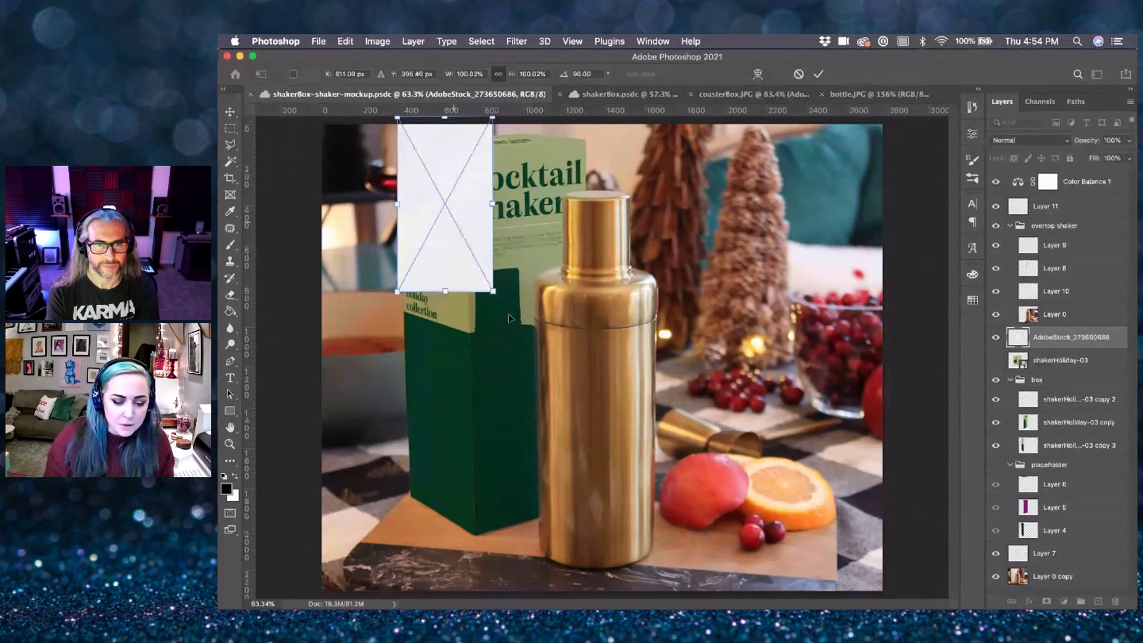
left_click_drag(494, 292, 680, 556)
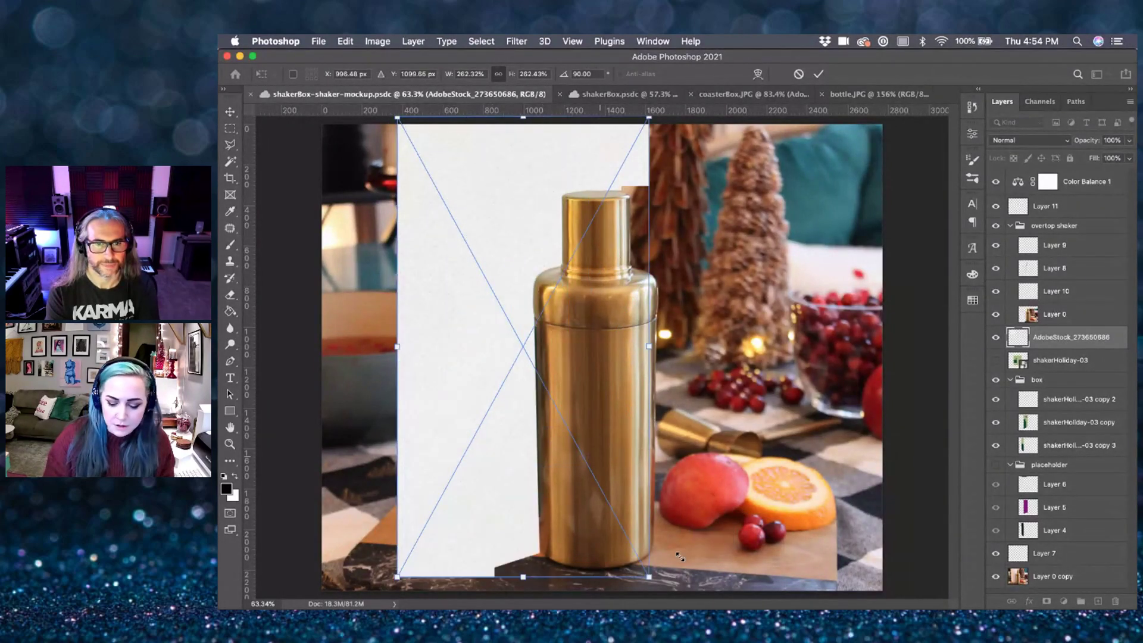
key("Return")
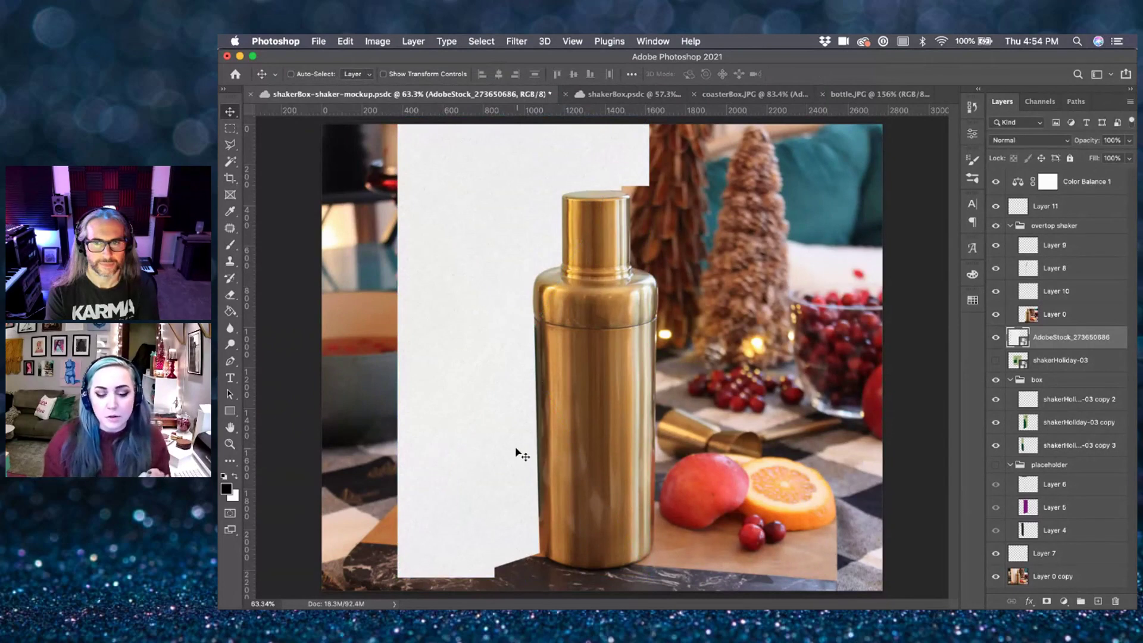
- Position the paper texture over the shaker box, move its layer directly above the box group, clip it to that group and set it to Multiply
left_click_drag(506, 450, 492, 448)
left_click_drag(1065, 337, 1067, 368)
right_click(1067, 368)
left_click(965, 560)
left_click(1036, 140)
left_click(1021, 170)
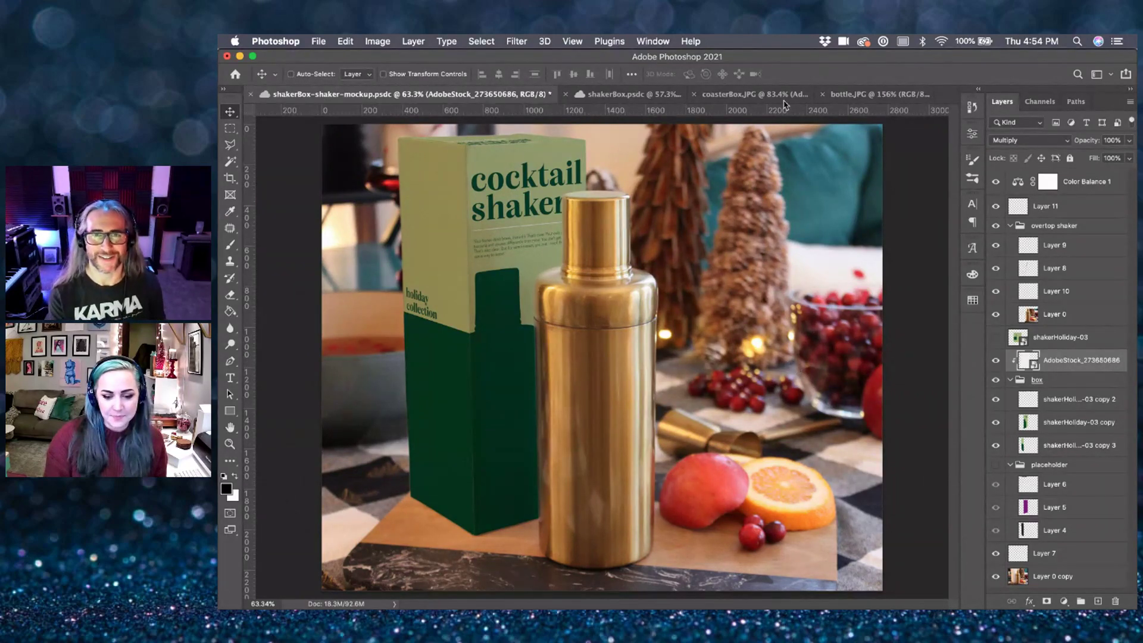
- Look over the textured coaster box and the bottle label mockups again
left_click(786, 94)
left_click(871, 94)
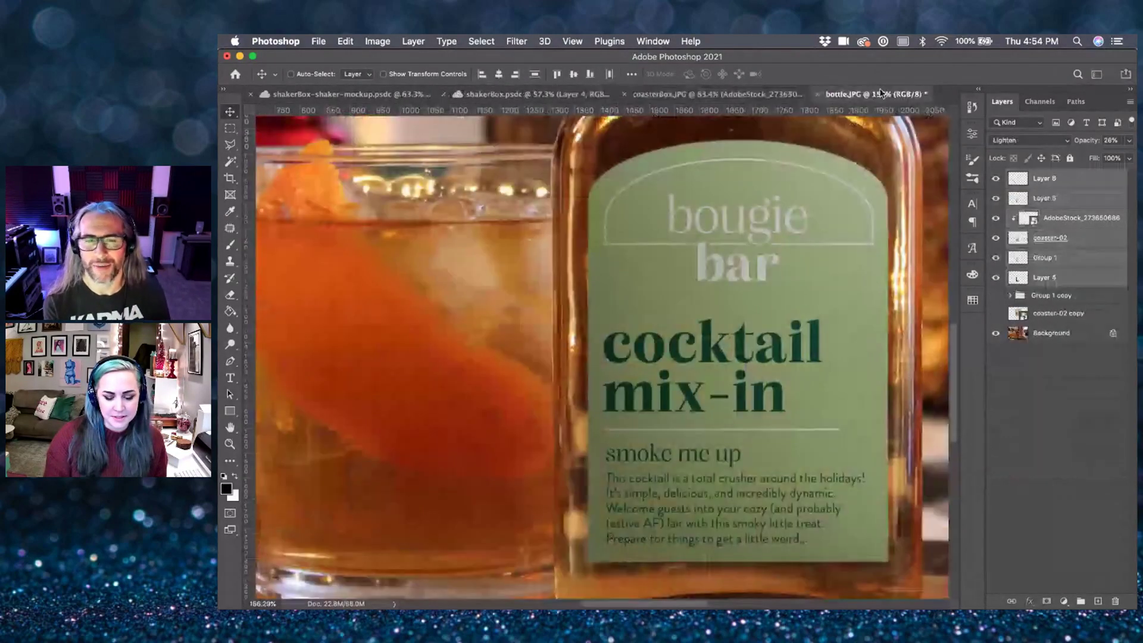